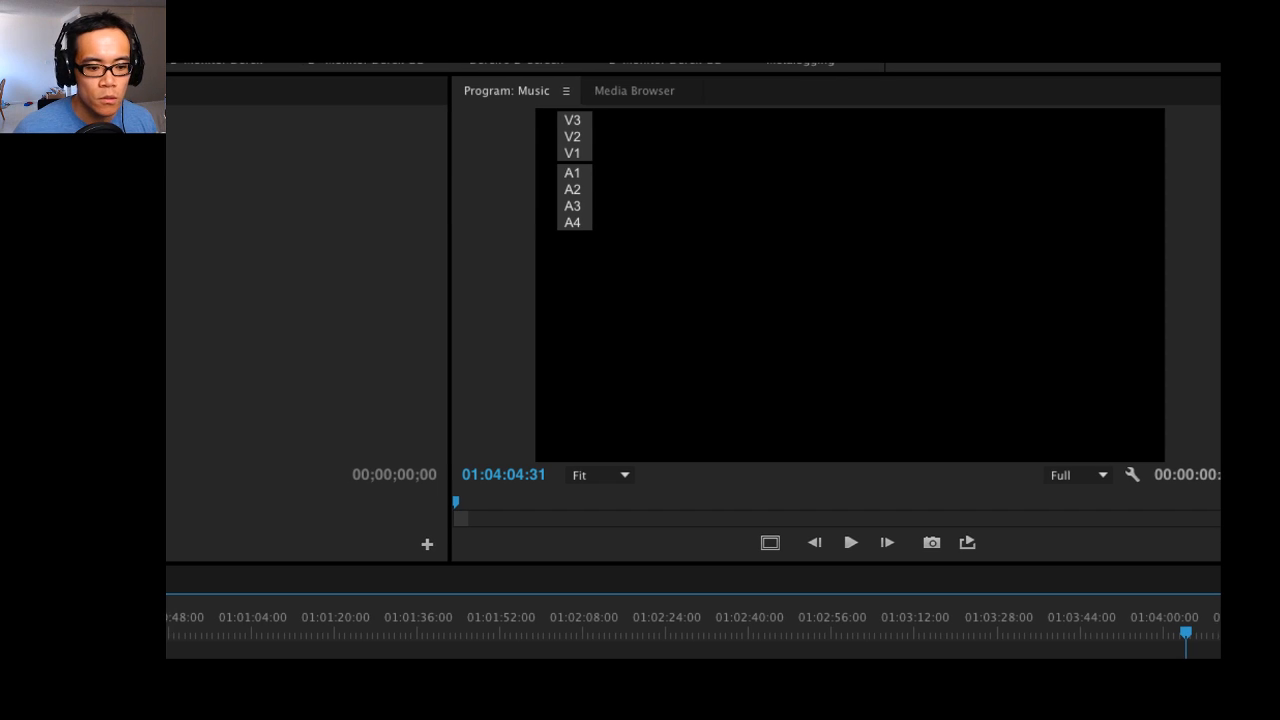
key("shift+1")
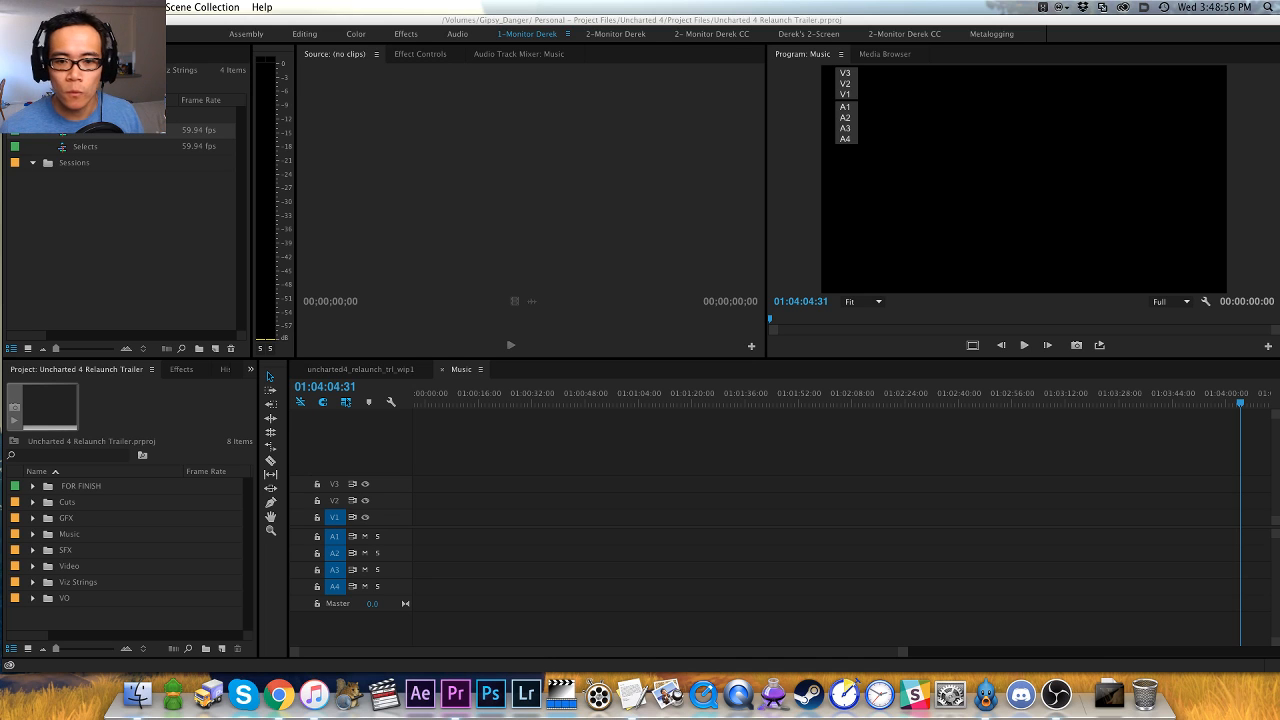
key("super+Tab")
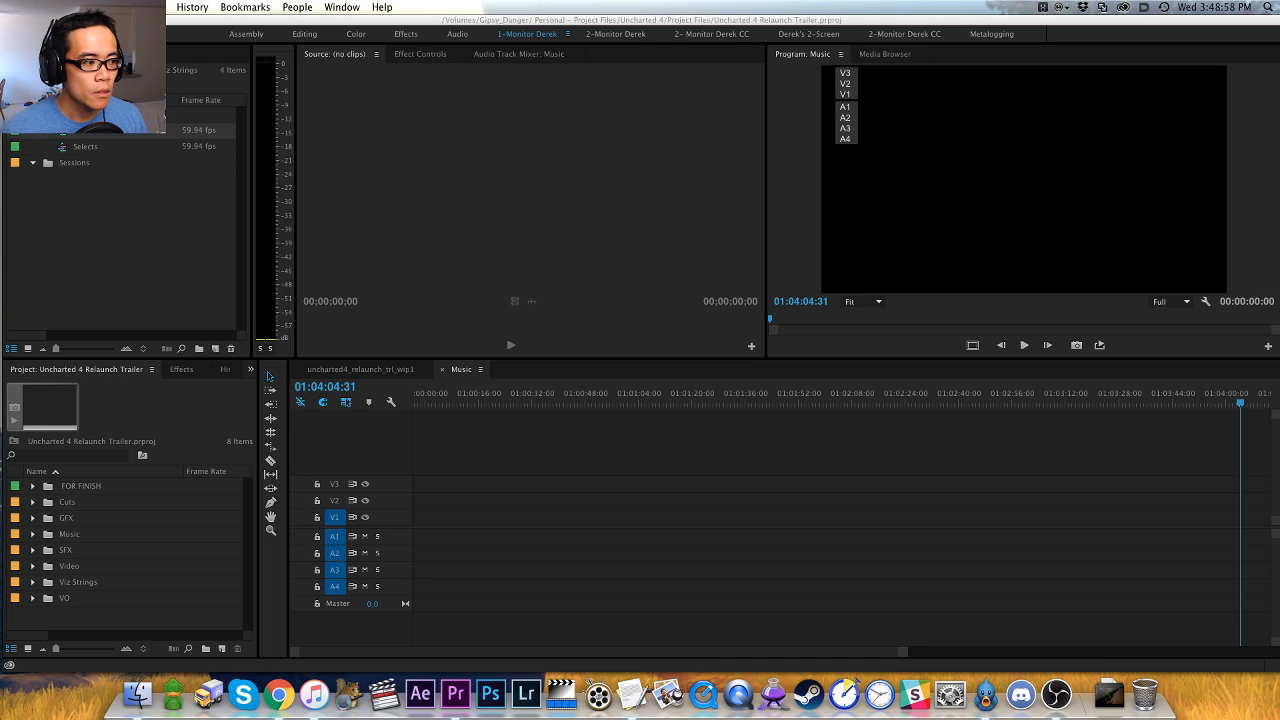
key("super+Tab")
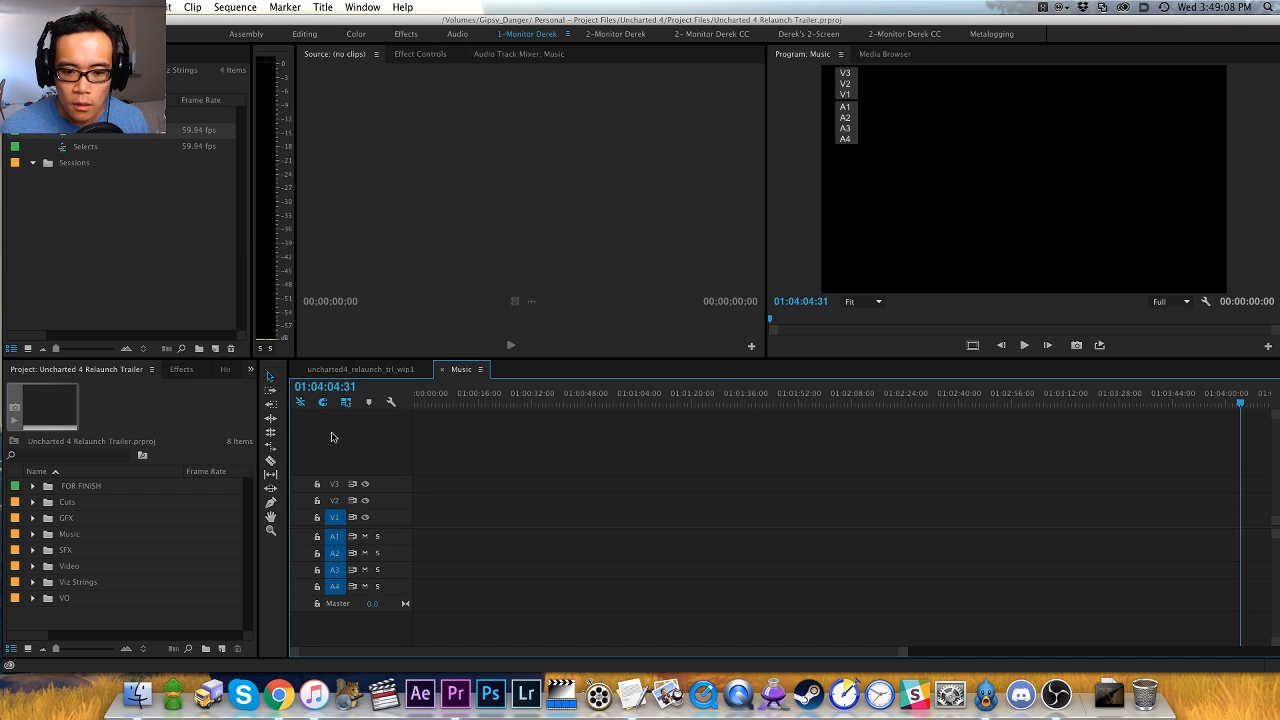
- Close the lower Project panel so its group holds only Effects and History
left_click(141, 234)
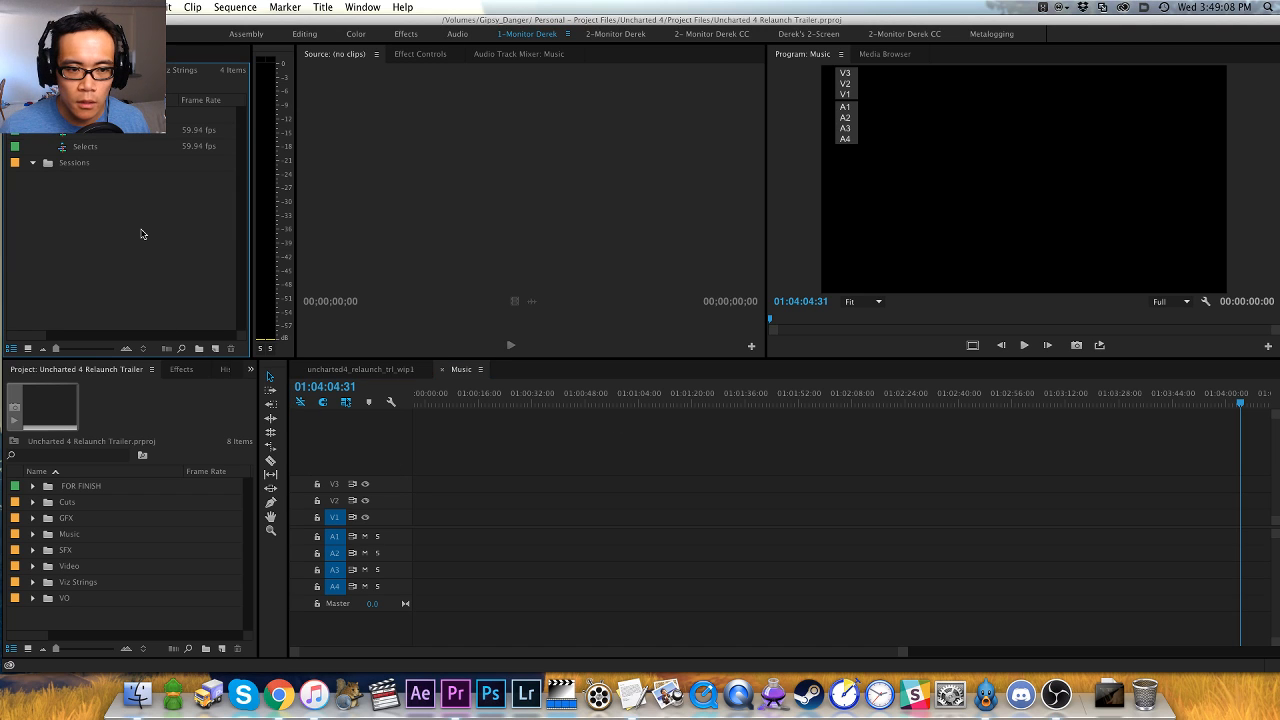
left_click(153, 370)
left_click(160, 364)
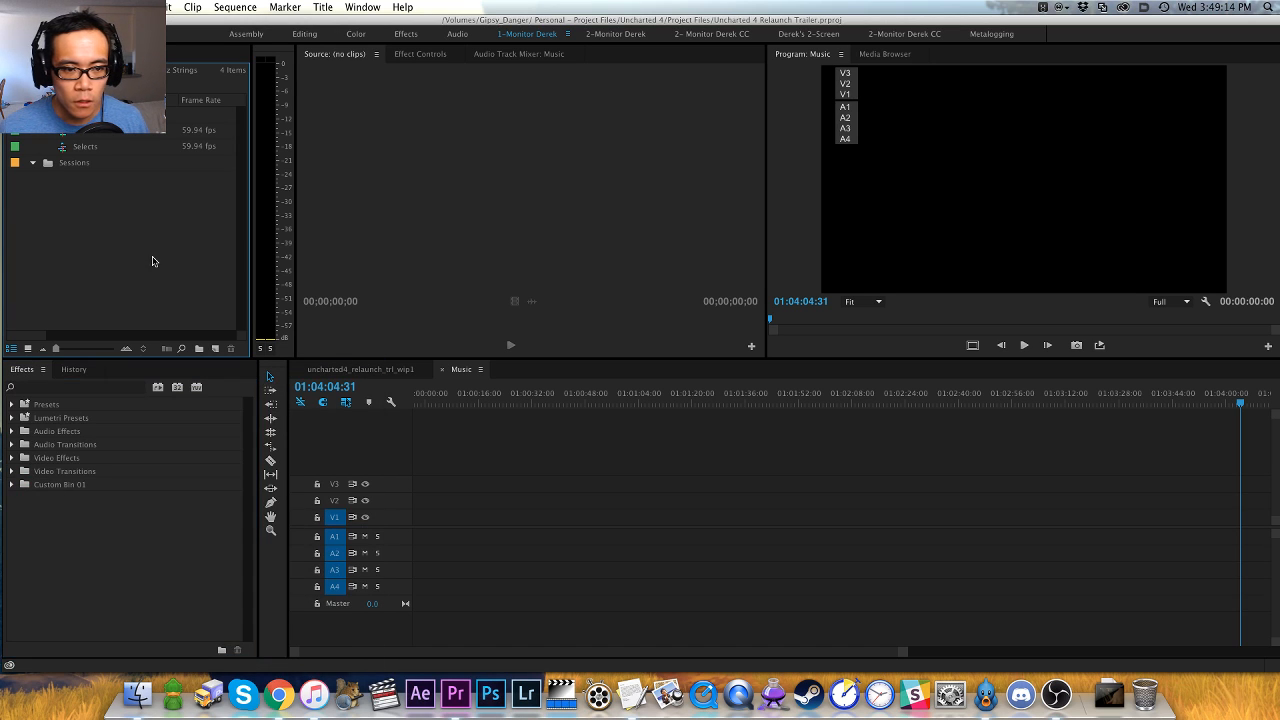
- Close the upper Viz Strings bin panel and go up to the project's root level in the remaining panel
double_click(78, 133)
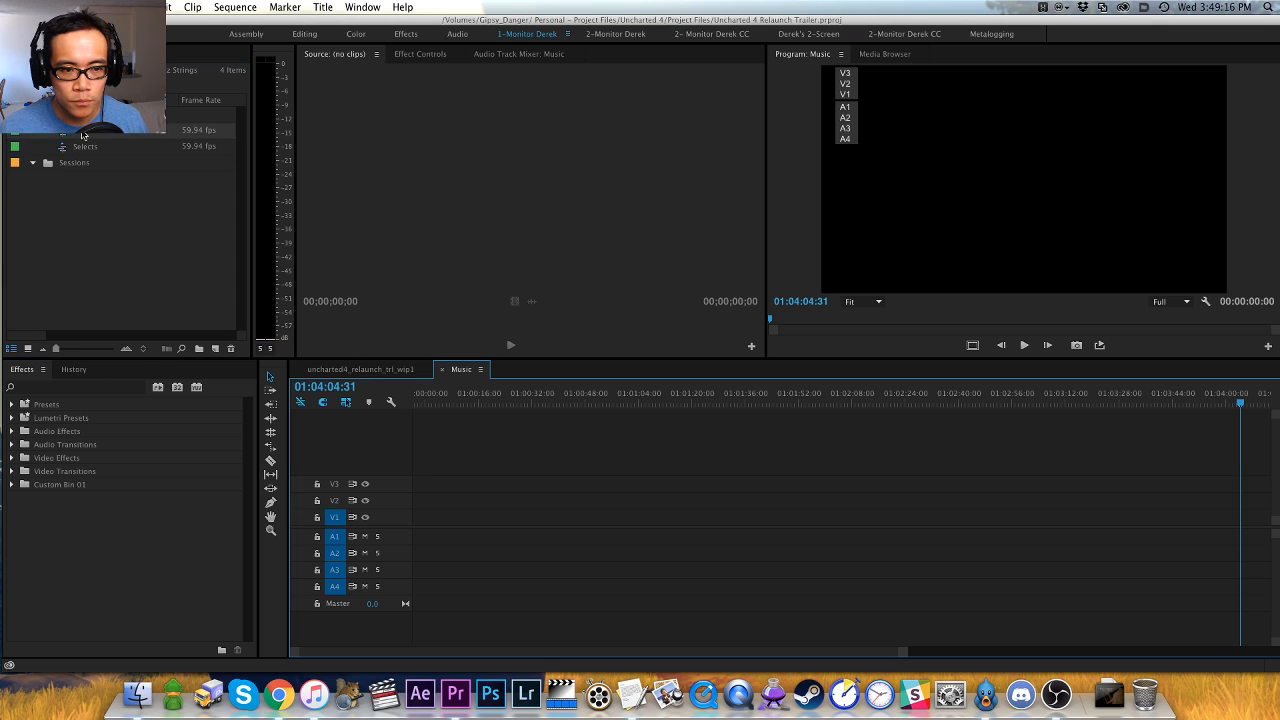
left_click(76, 55)
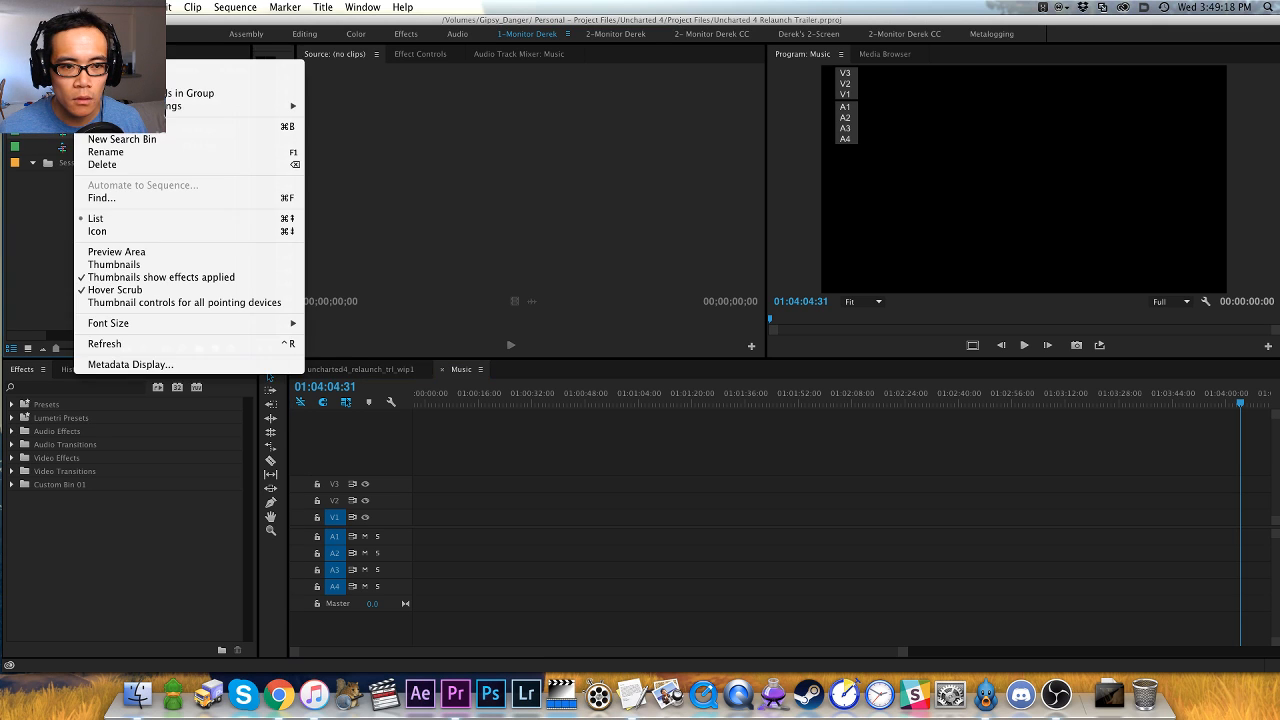
left_click(92, 69)
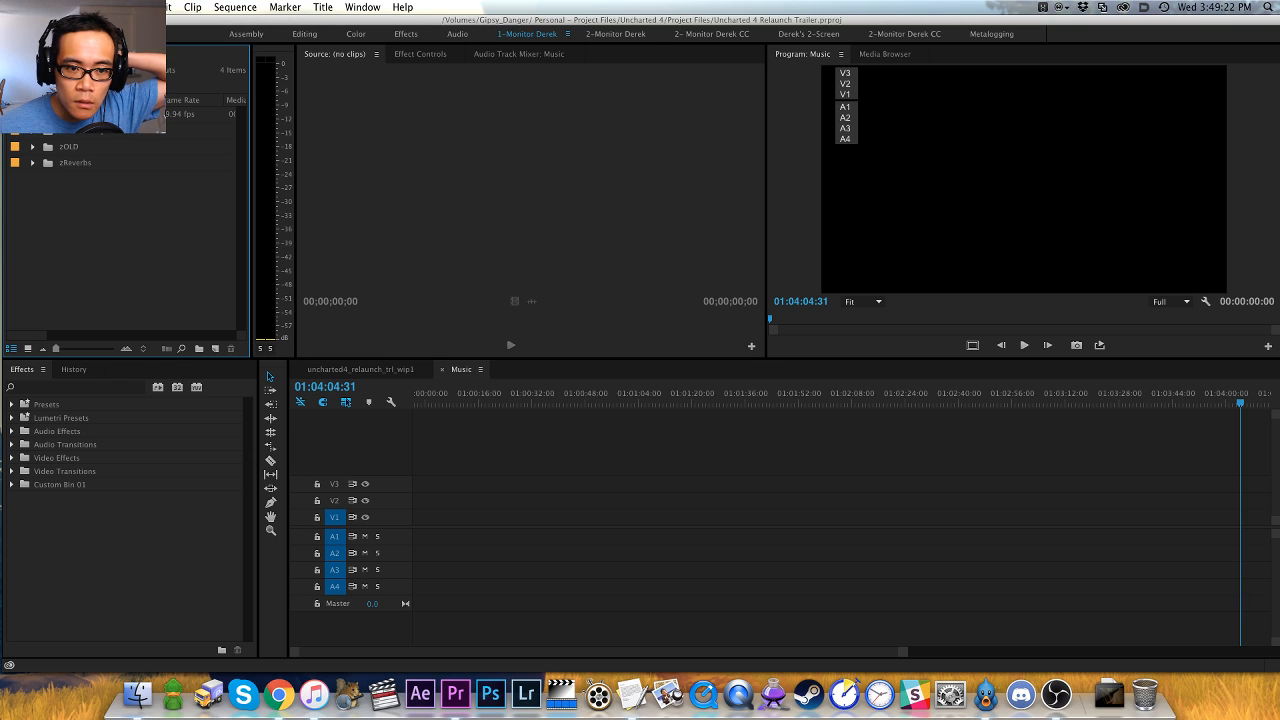
left_click(14, 70)
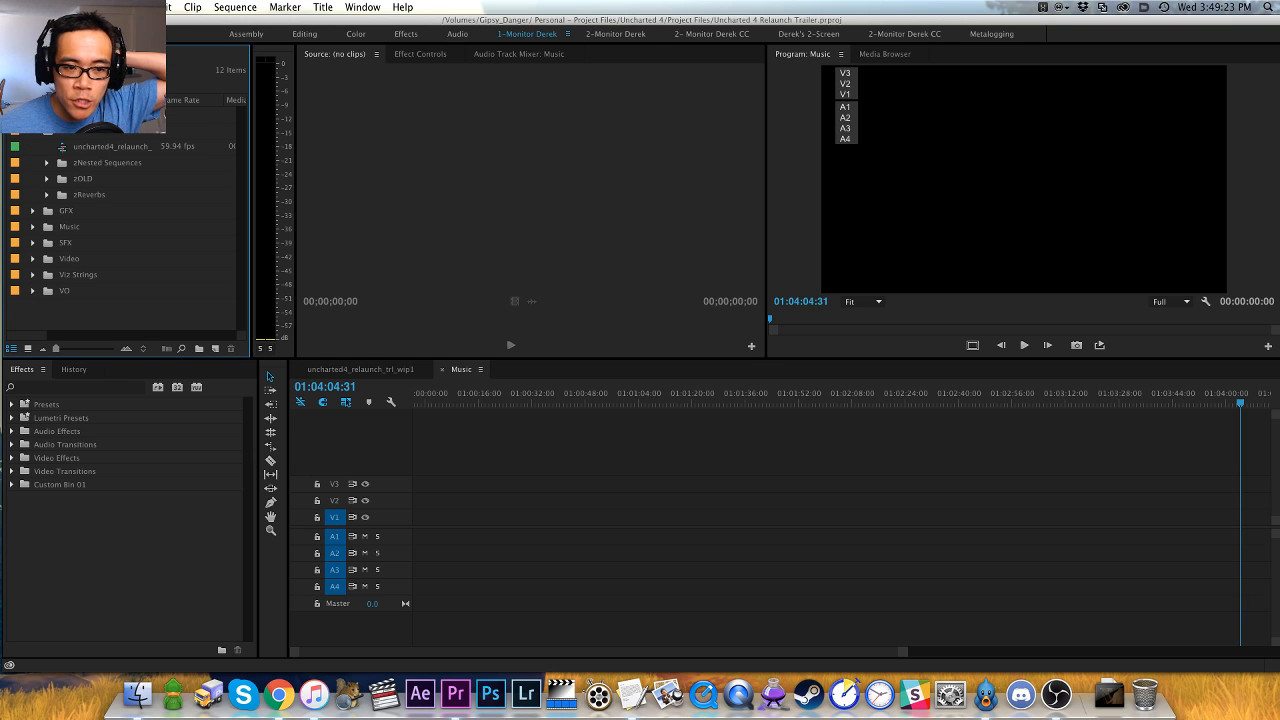
- Open the Music bin in its own panel and dock it beside the Effects and History panels
left_click(48, 229)
double_click(48, 229)
left_click_drag(125, 148, 110, 483)
- Import all m4a tracks from the Uncharted 4 OST folder, inside Uncharted 4's Music folder, into the Music bin
double_click(99, 484)
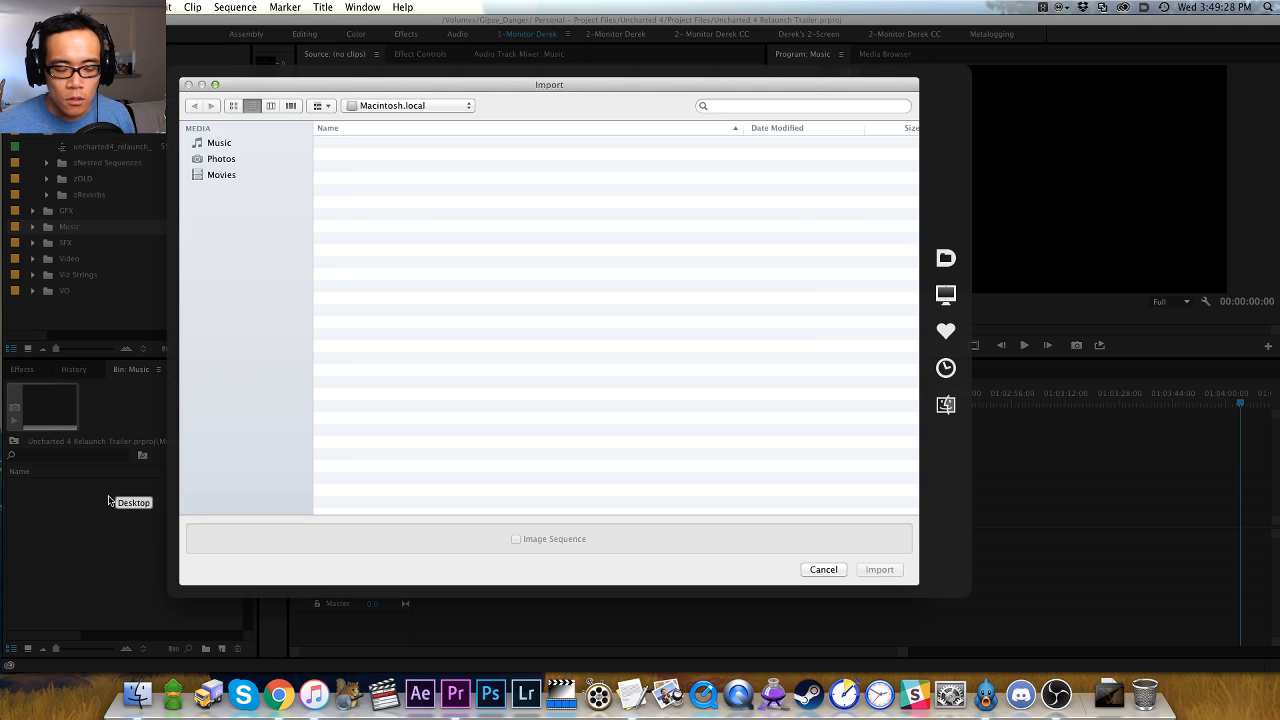
left_click(250, 466)
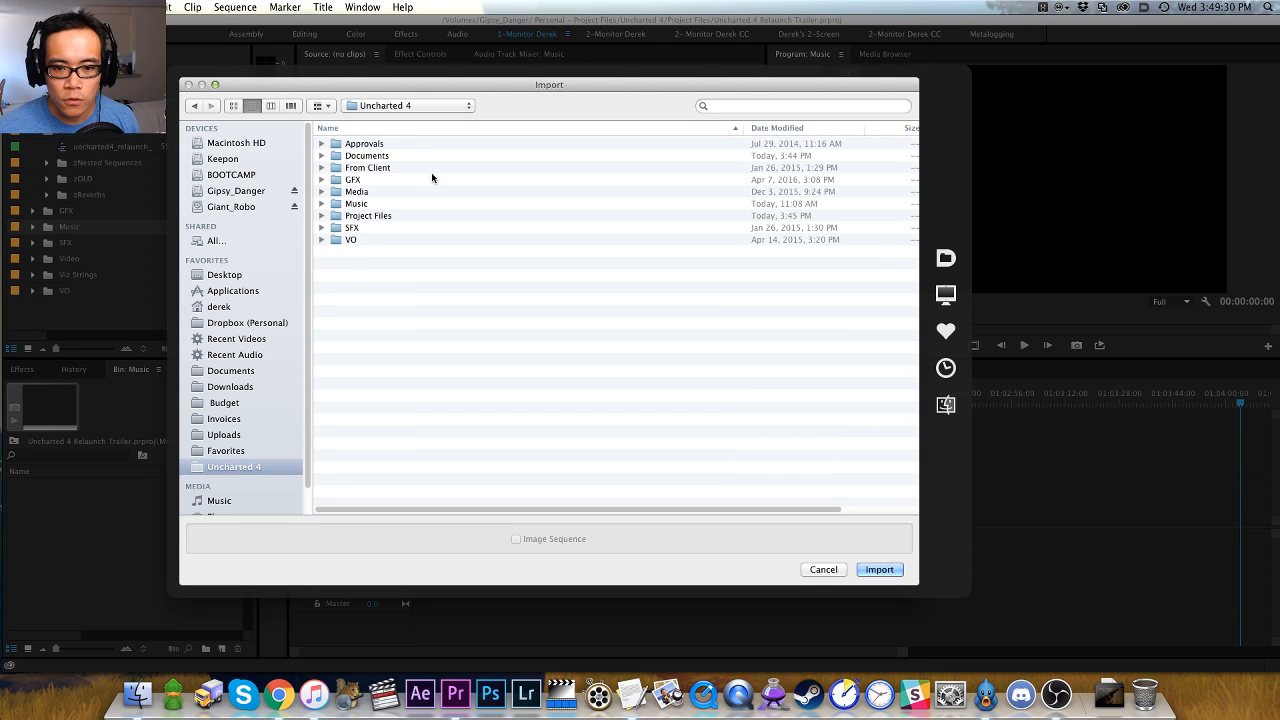
double_click(374, 206)
double_click(388, 147)
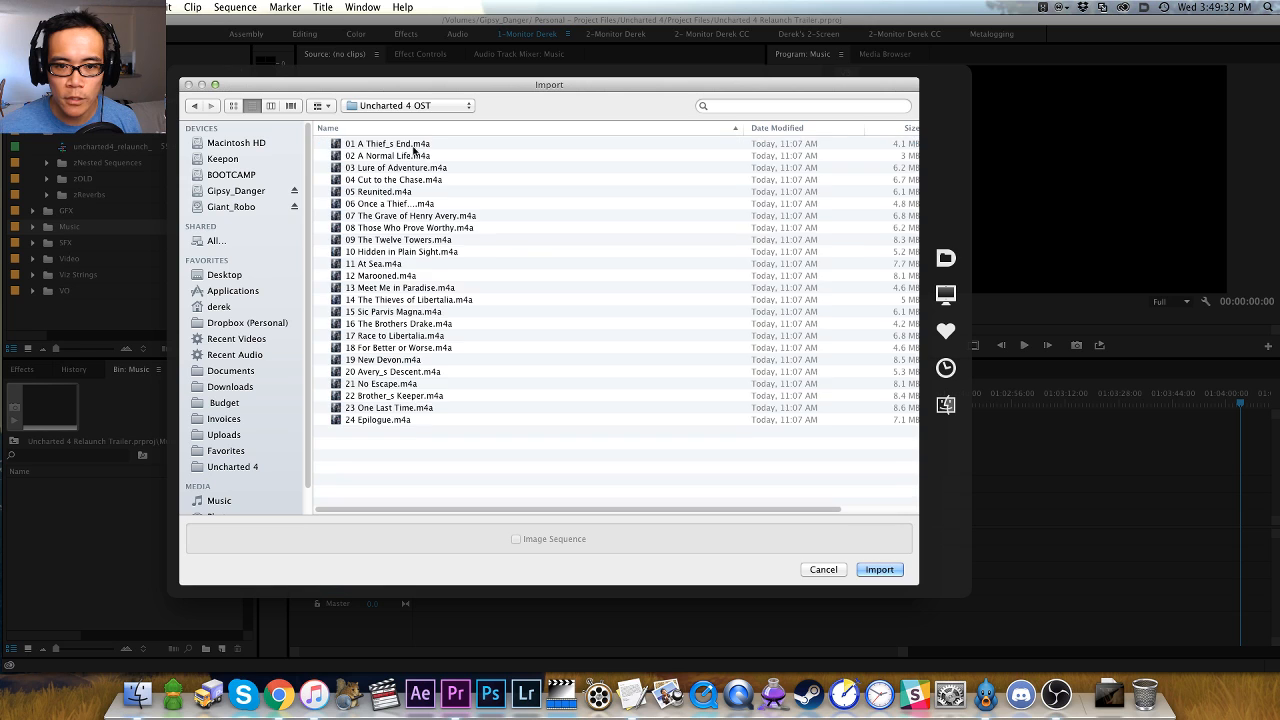
key("super+a")
key("Return")
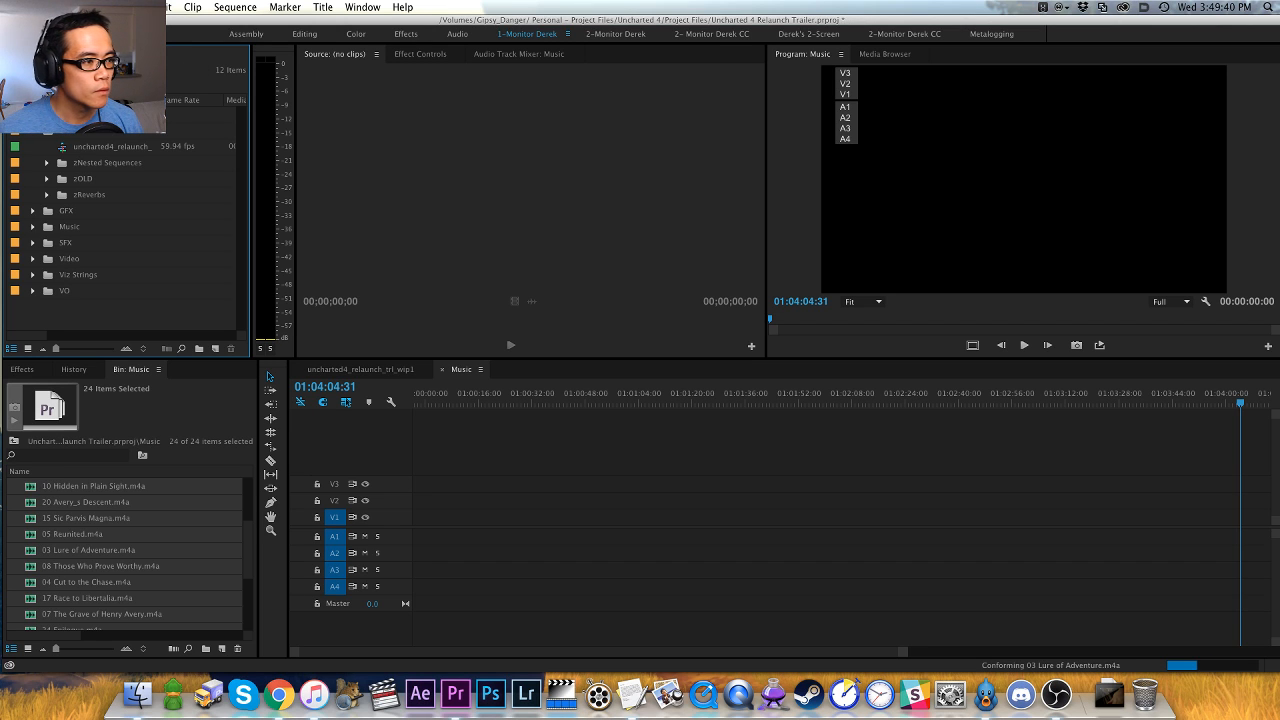
- Deselect the imported tracks and hide the Music bin's Preview Area
key("super+Tab")
left_click(417, 460)
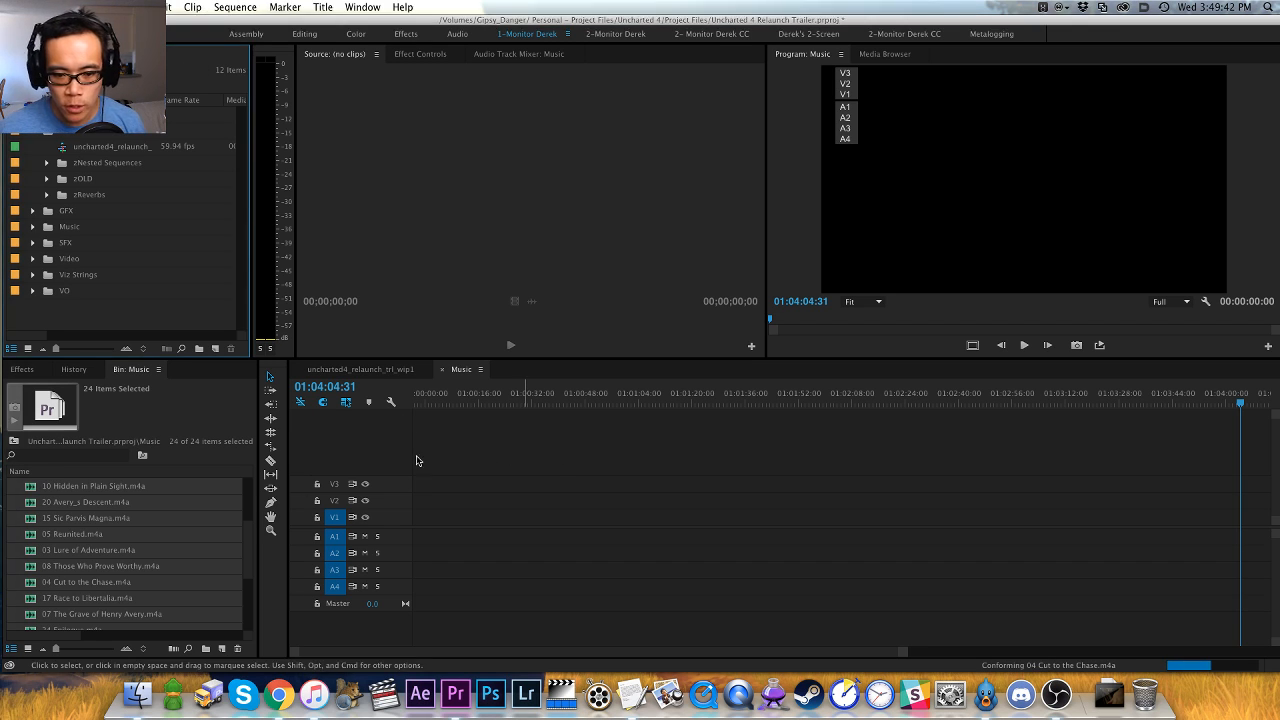
left_click(179, 512)
left_click(158, 369)
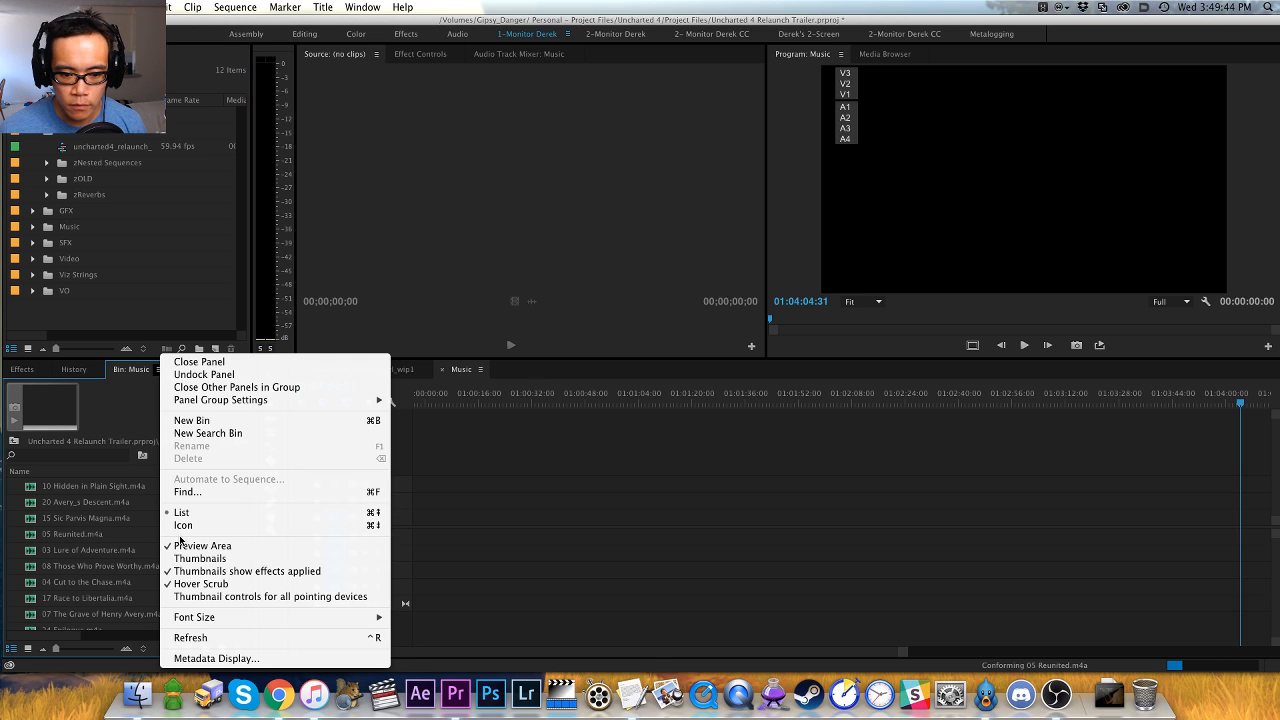
left_click(203, 547)
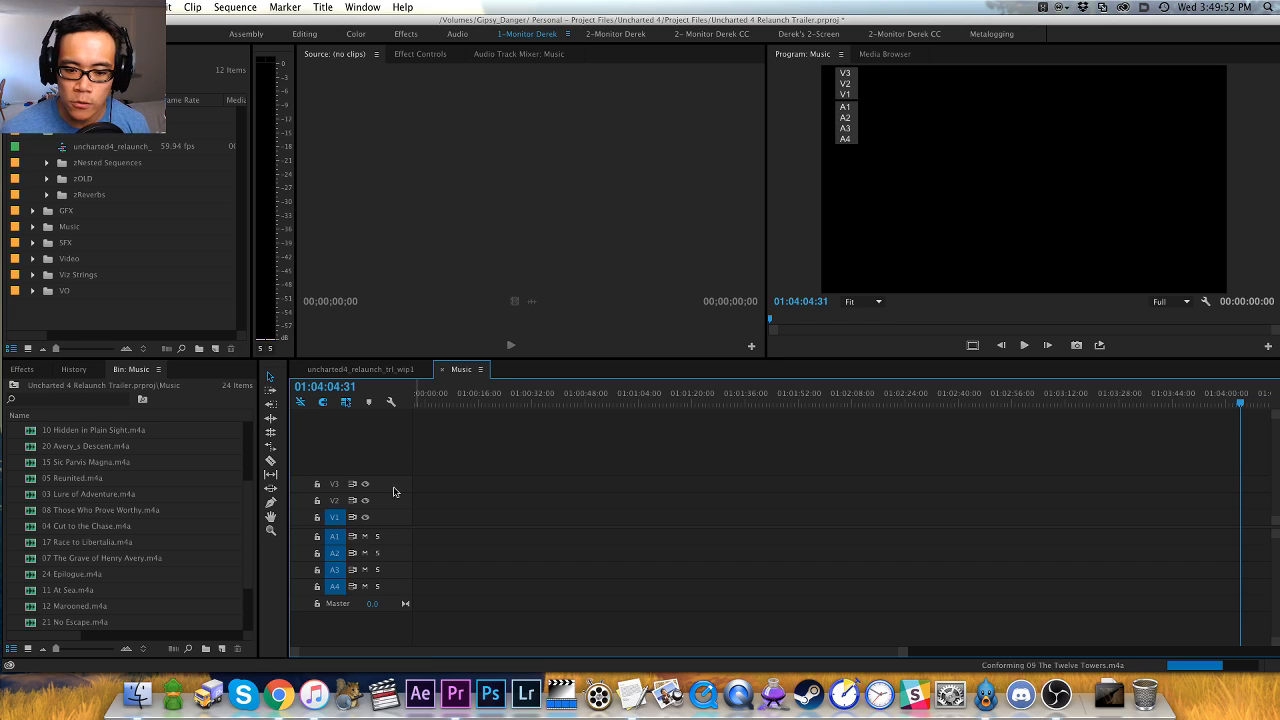
- Delete all empty video and audio tracks from the Music sequence
right_click(393, 491)
left_click(671, 464)
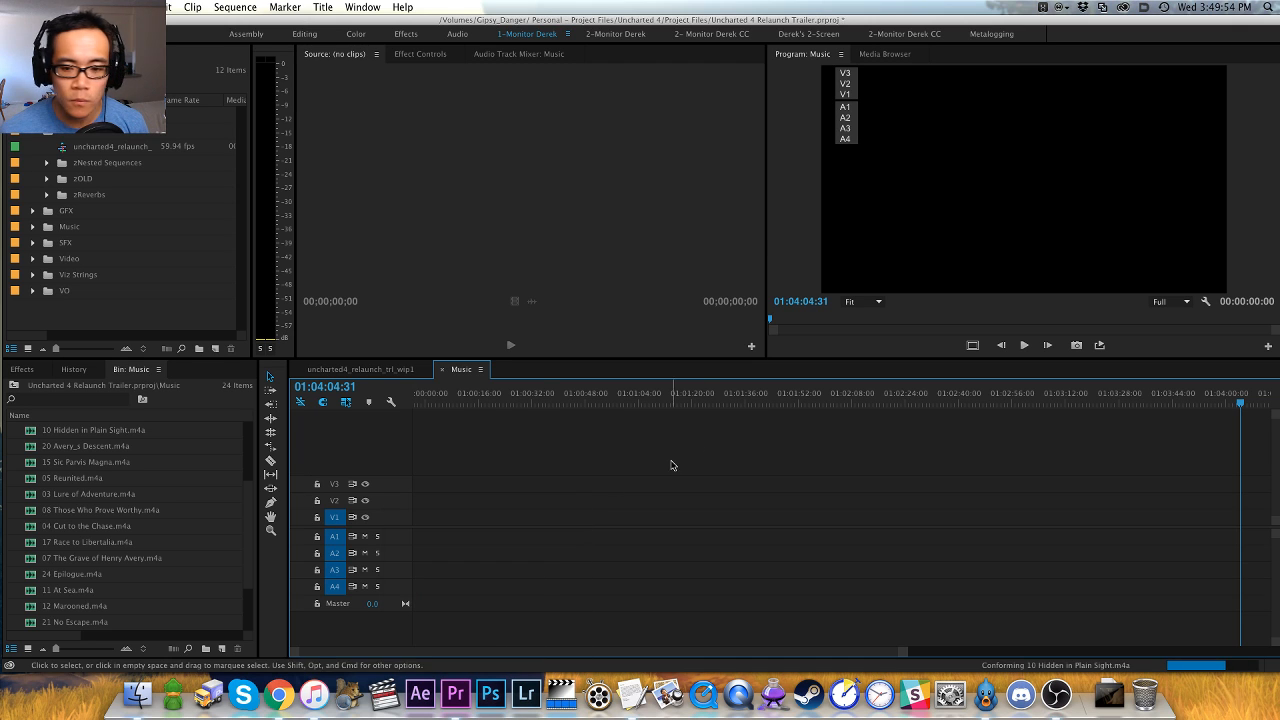
left_click(570, 346)
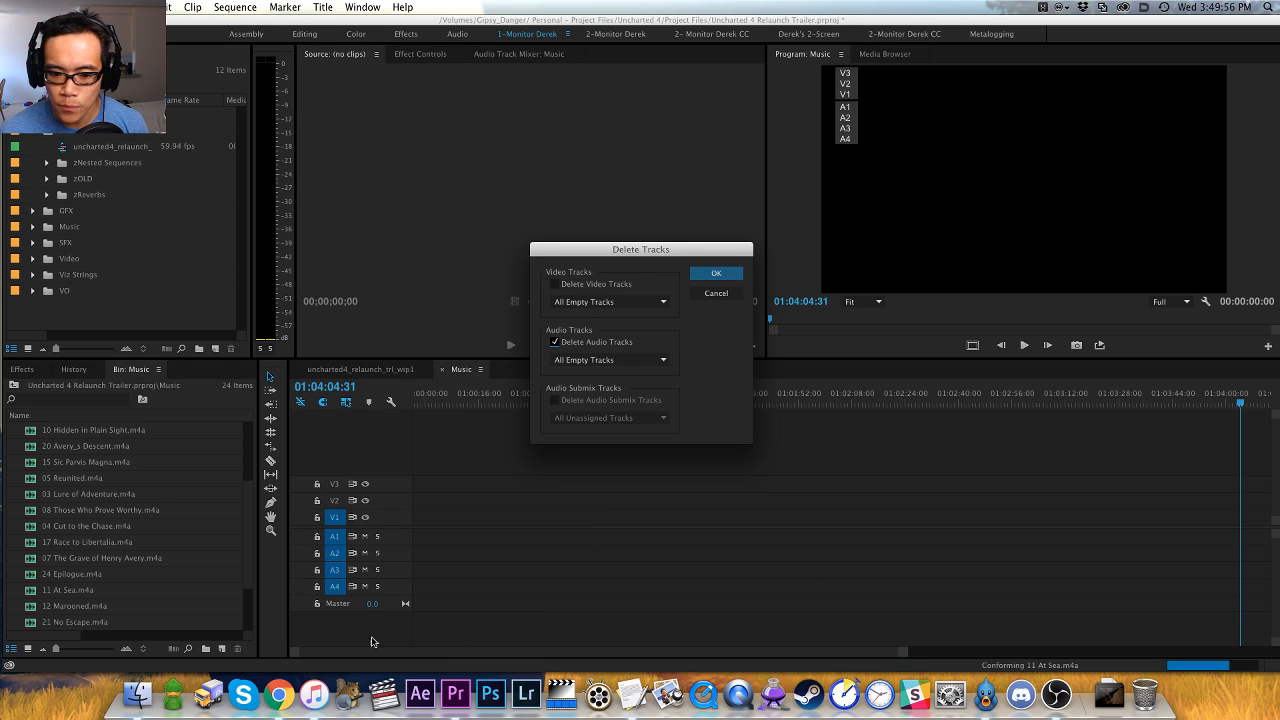
right_click(314, 693)
left_click(323, 529)
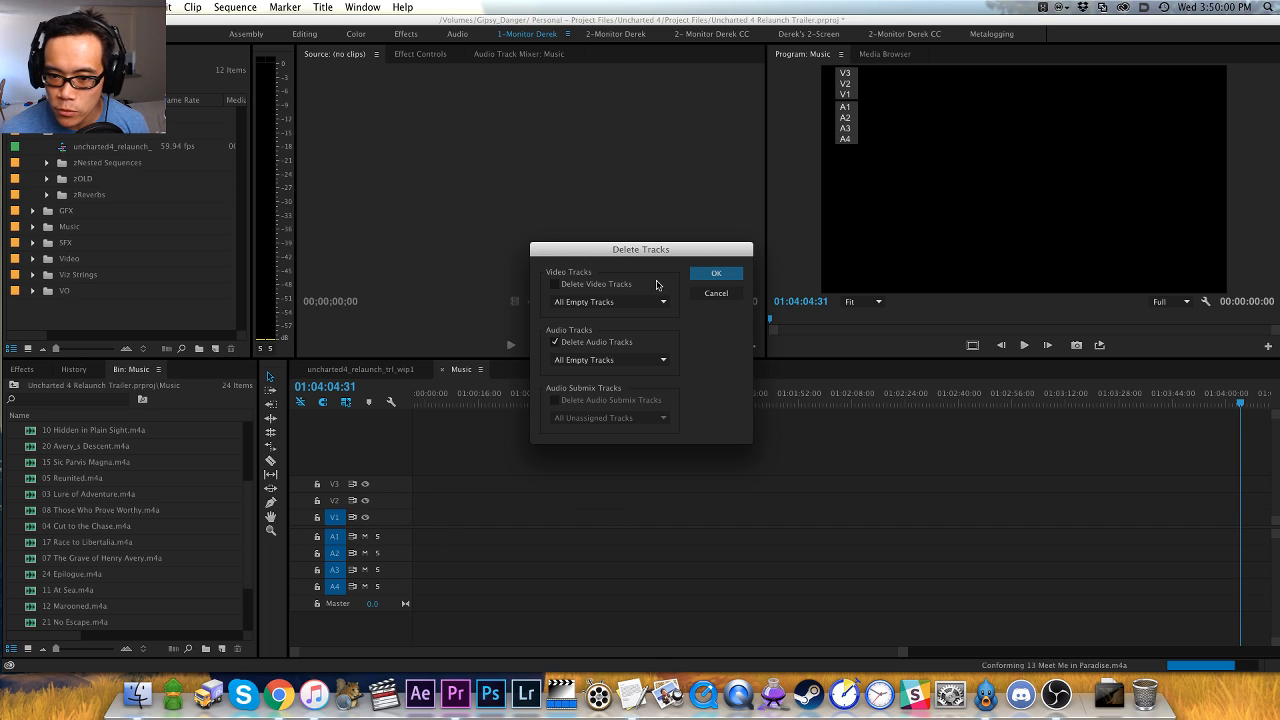
left_click(712, 274)
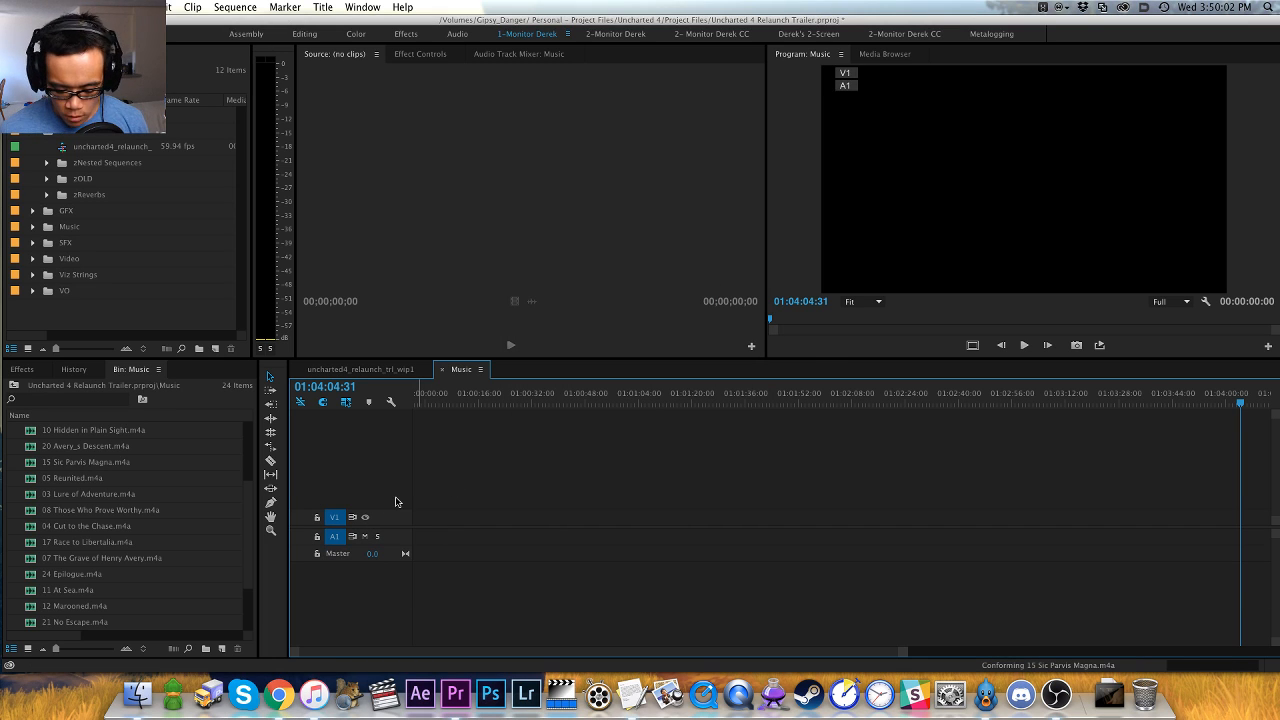
- Enlarge the Audio 1 track height and add a sequence marker at the playhead
key("alt+equal")
key("alt+equal")
key("m")
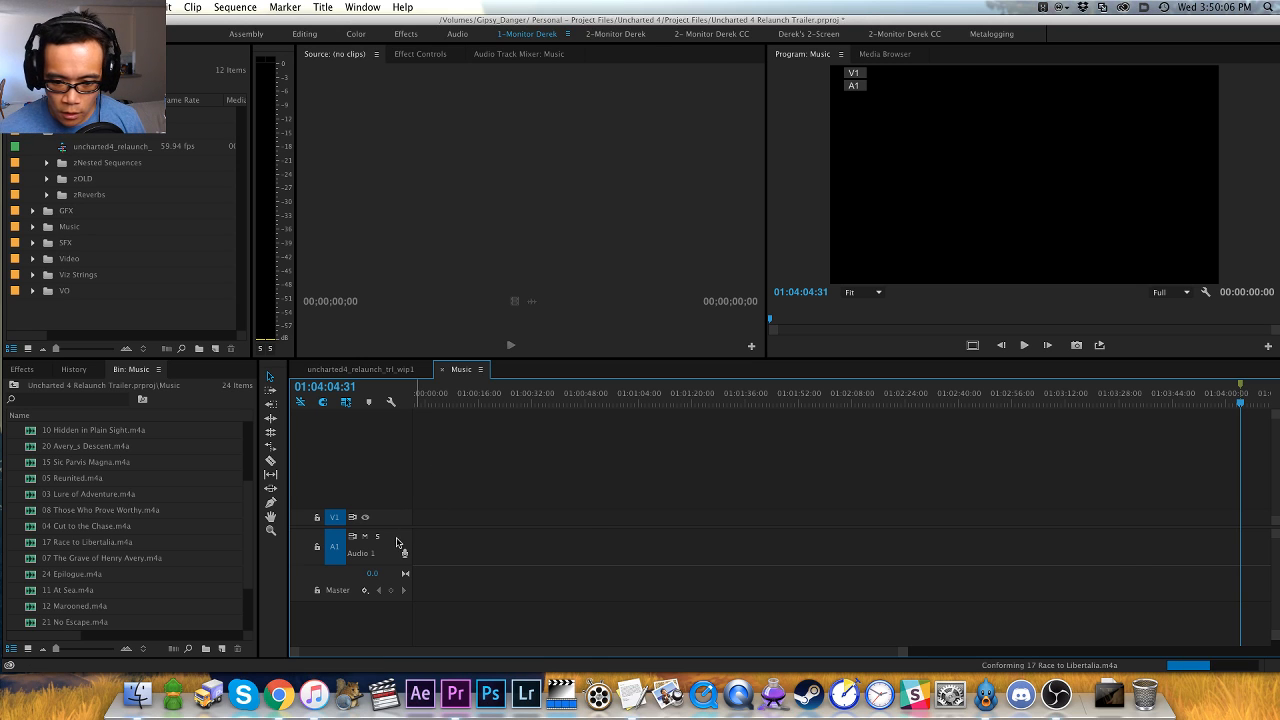
- Add a second audio track, enlarge the audio tracks, and give the audio area more room in the timeline
right_click(397, 545)
left_click(435, 537)
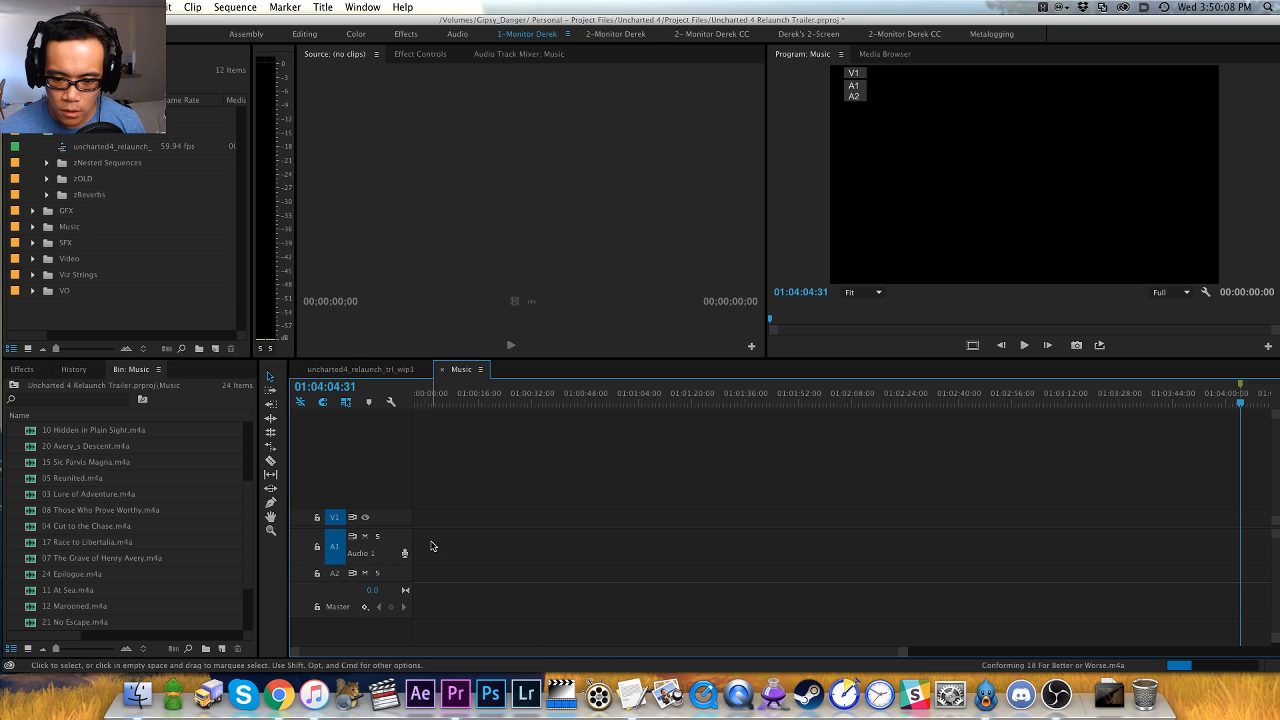
key("alt+equal")
key("alt+equal")
key("alt+equal")
key("alt+equal")
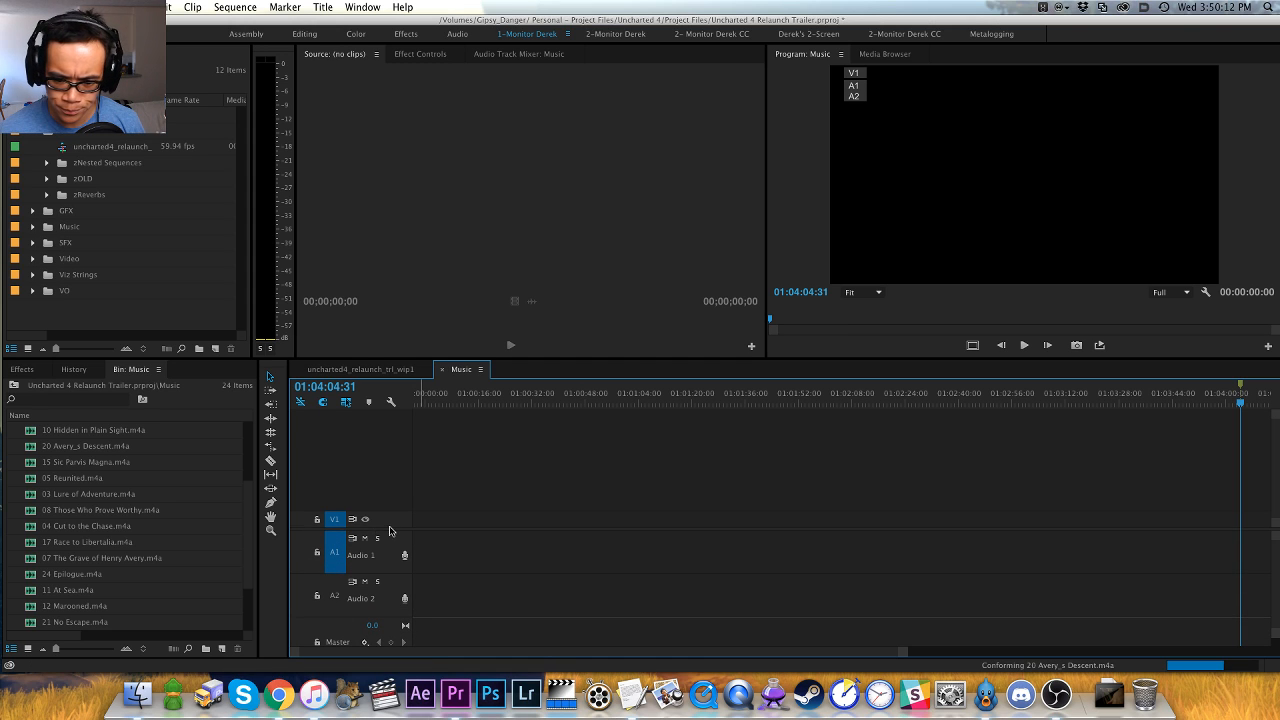
left_click_drag(388, 529, 440, 441)
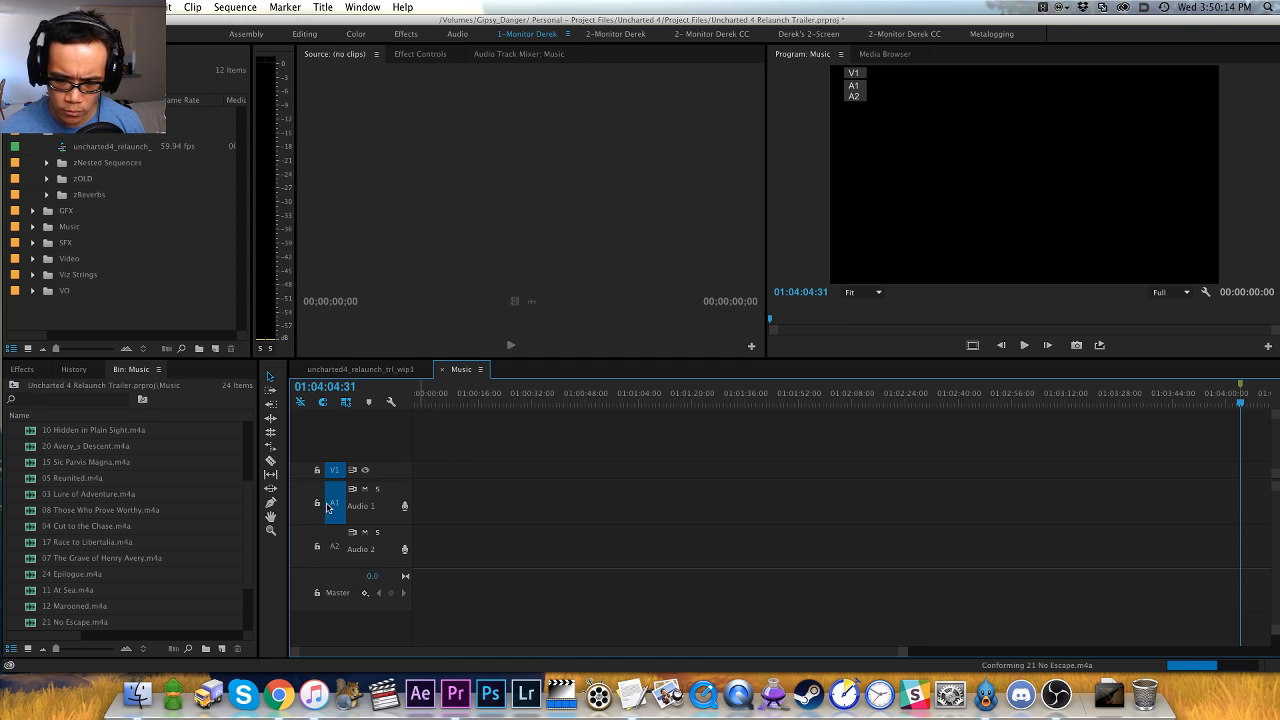
- Move the playhead to the start of the Music sequence and sort the Music bin by name in ascending order
key("Home")
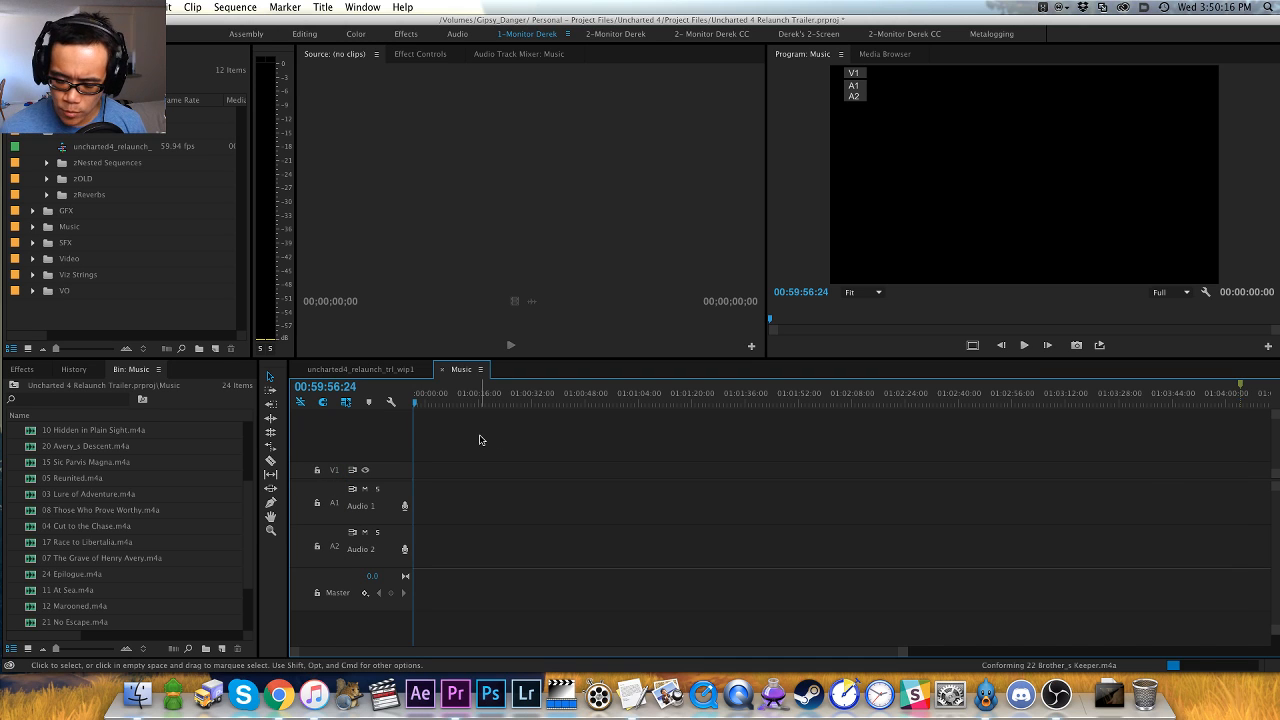
left_click(89, 416)
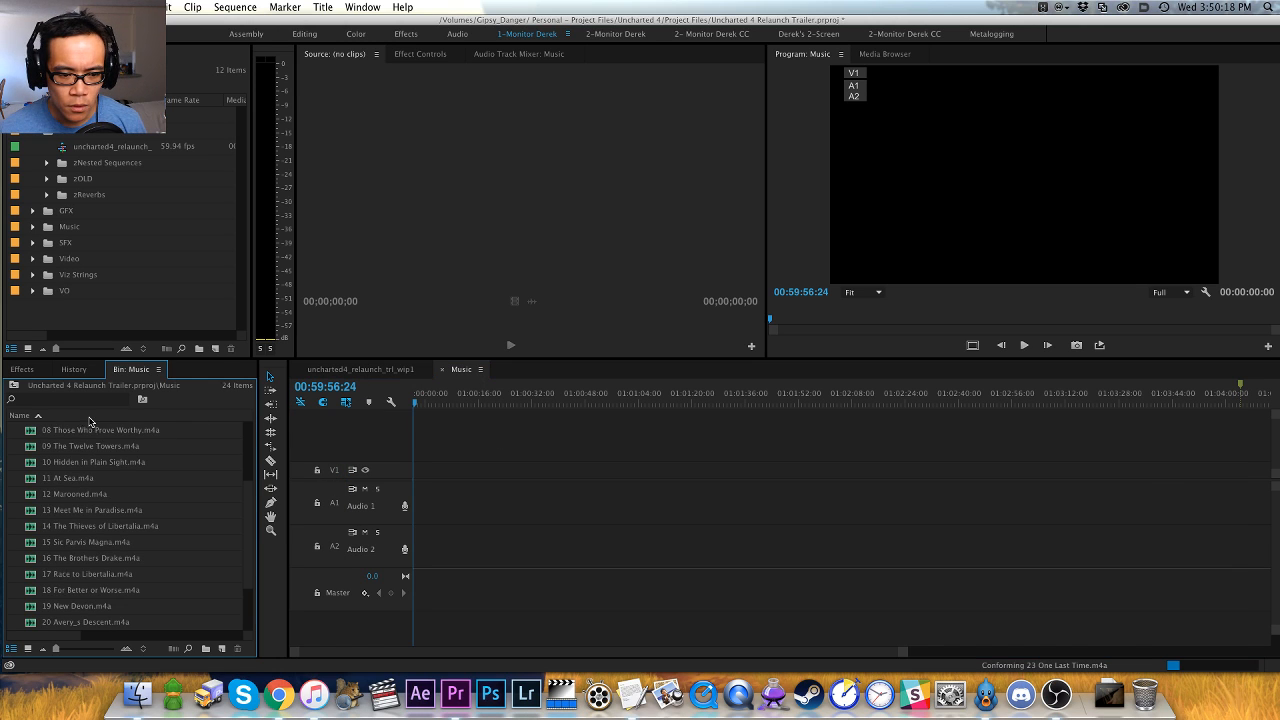
scroll(241, 501, "up", 3)
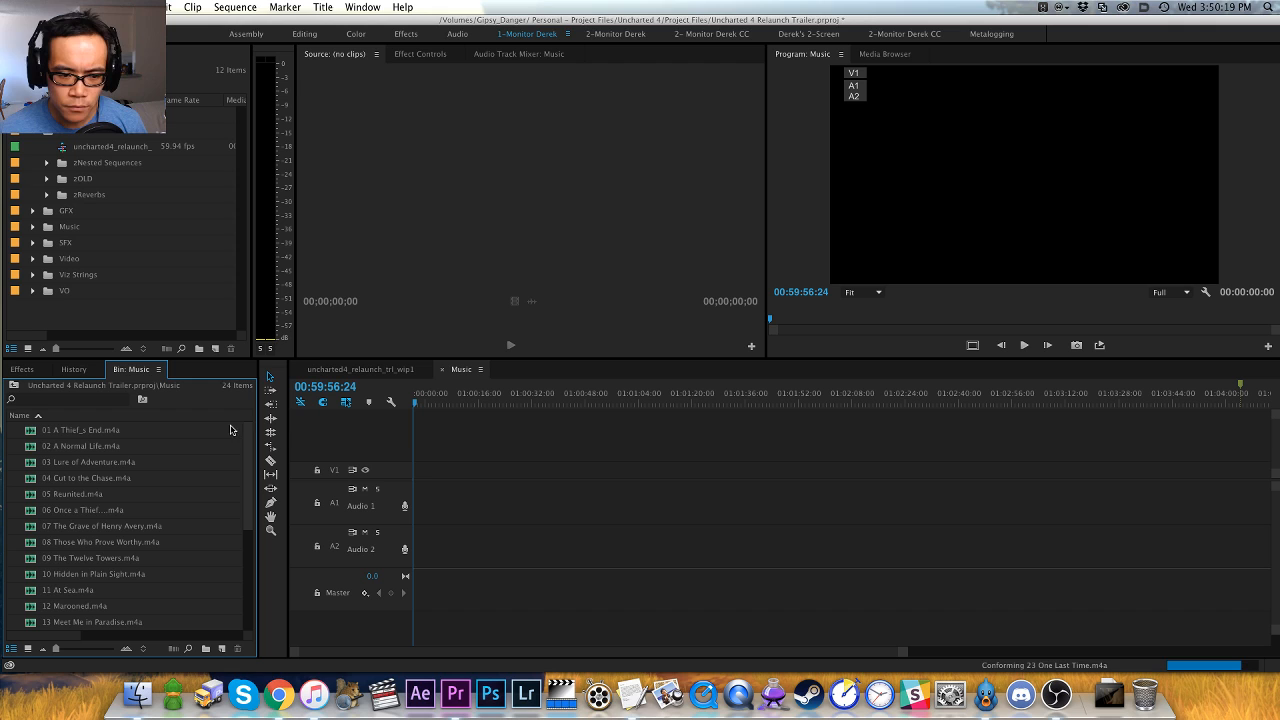
- Overwrite all soundtrack files, from 01 A Thief_s End to 24 Epilogue, onto Audio 1 in order and fit them in the timeline
left_click(100, 432)
left_click_drag(246, 484, 246, 590)
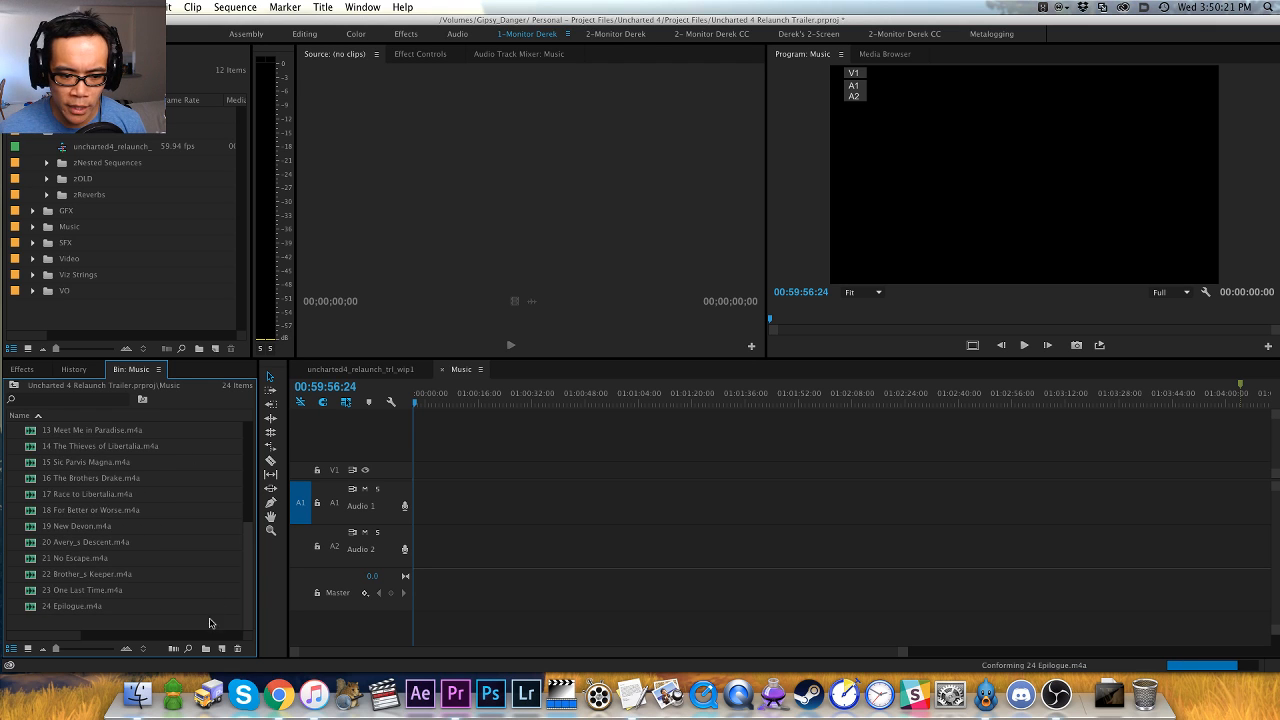
left_click(71, 604, "shift")
key(".")
key("backslash")
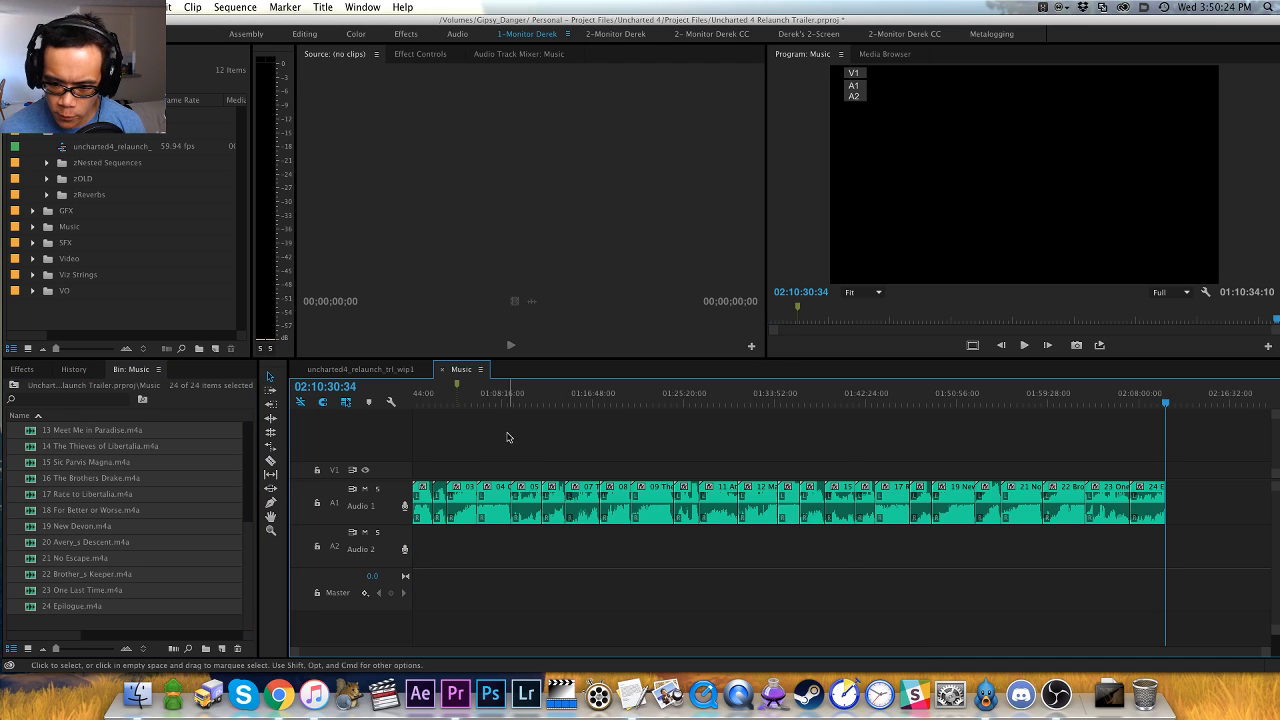
- Delete the empty Audio 2 track and save the project
right_click(393, 510)
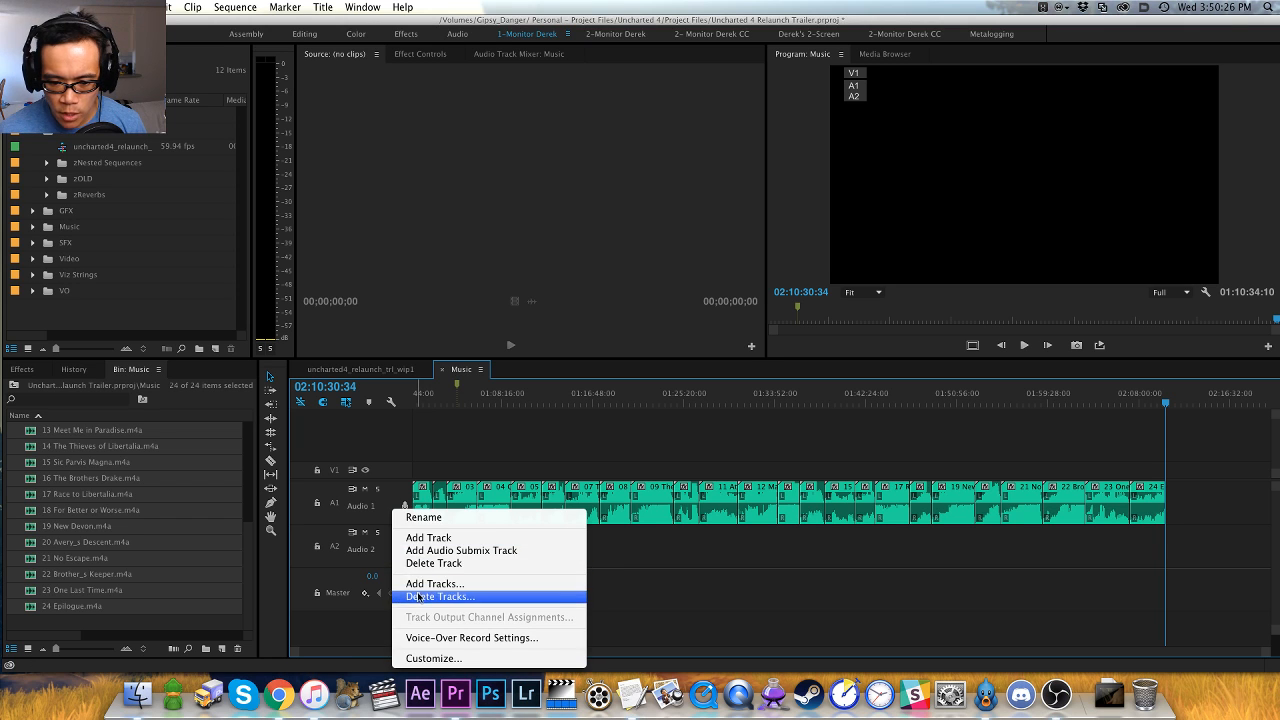
left_click(433, 563)
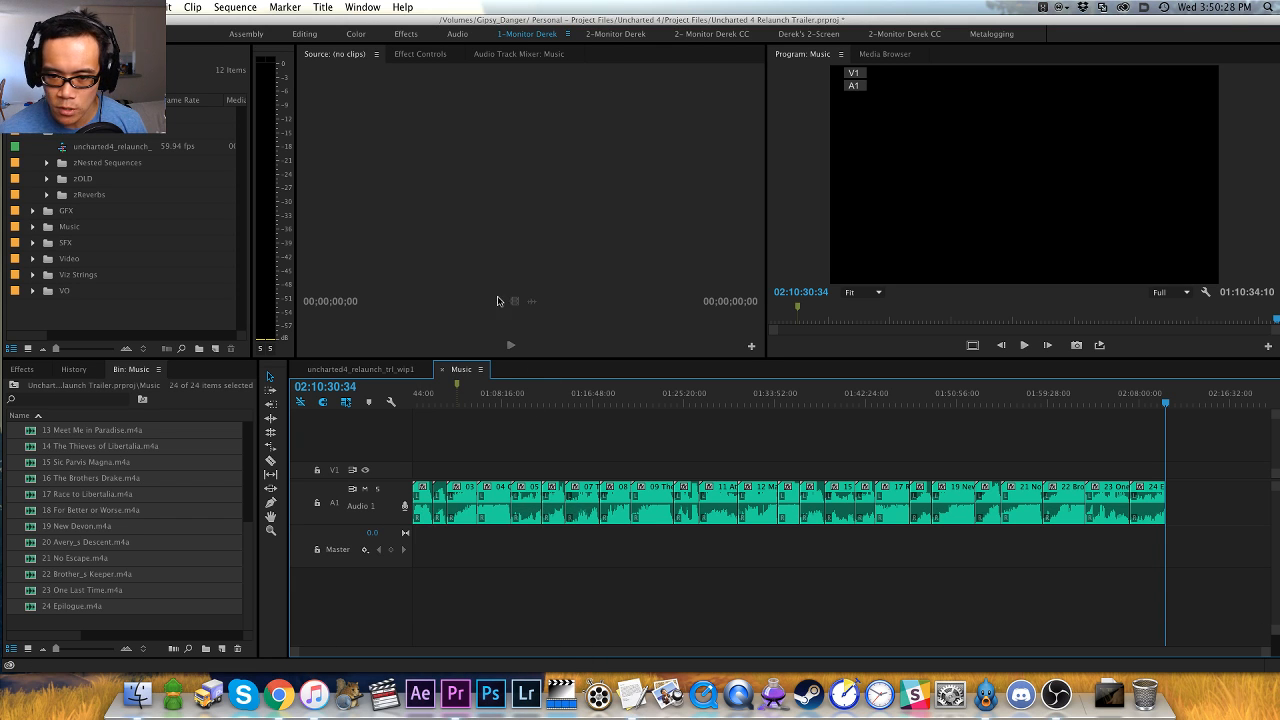
left_click(523, 446)
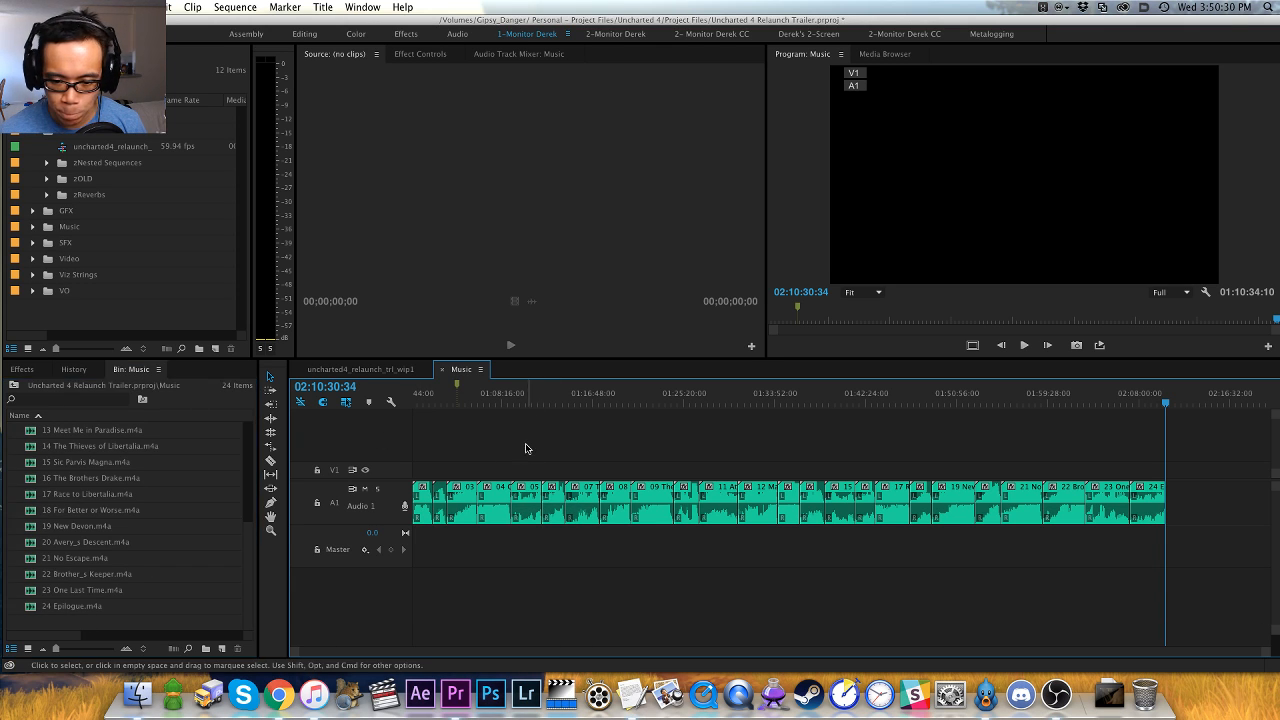
key("super+s")
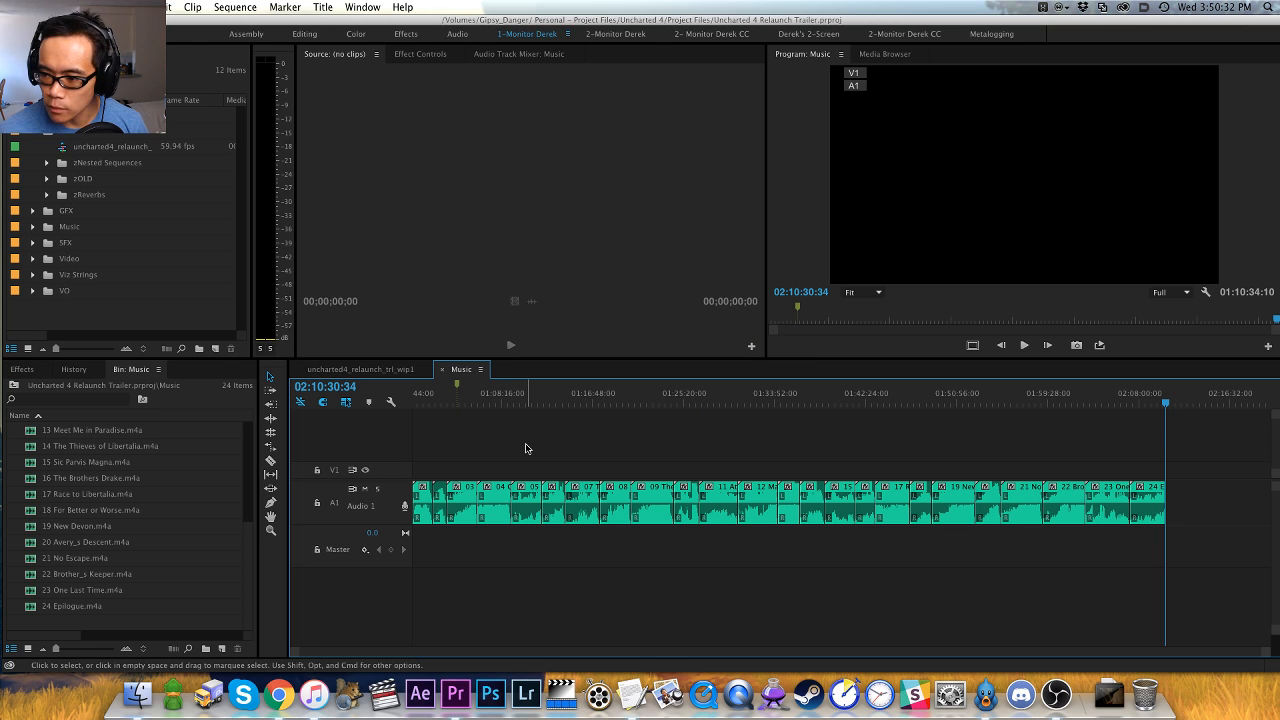
- Return the playhead to the sequence start and zoom in on the first music clips
key("Home")
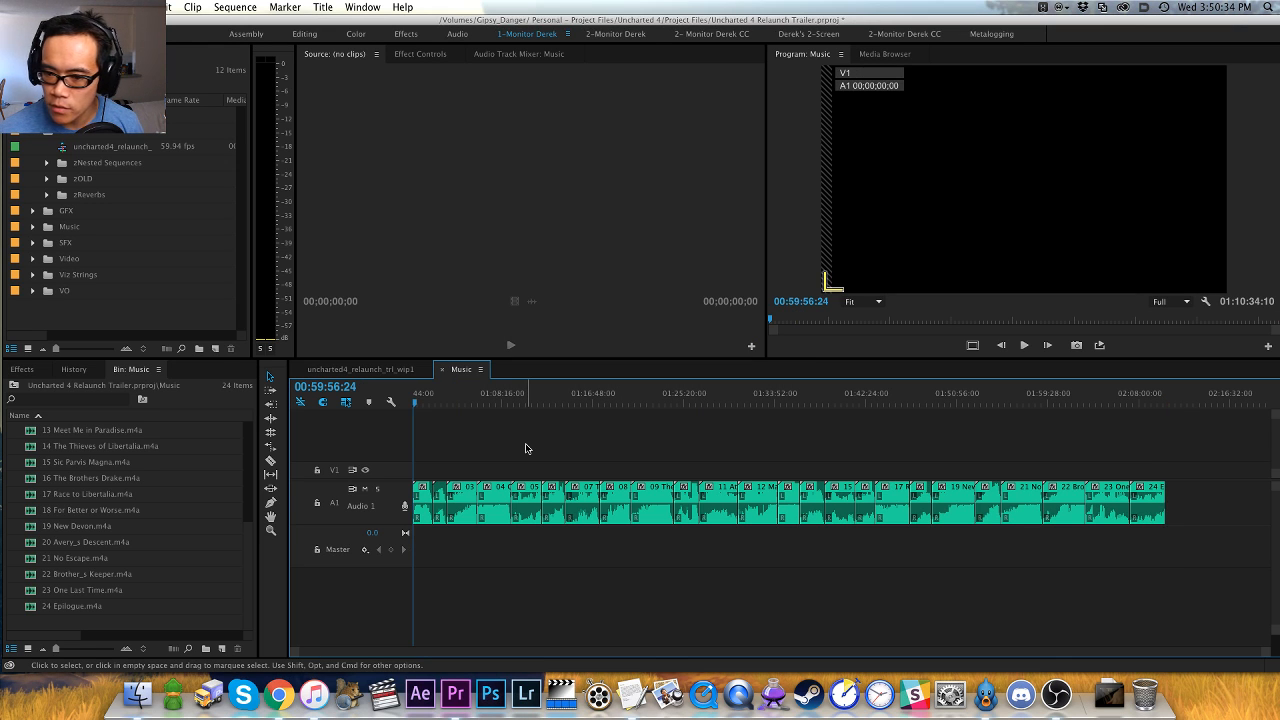
key("equal")
key("equal")
key("equal")
key("equal")
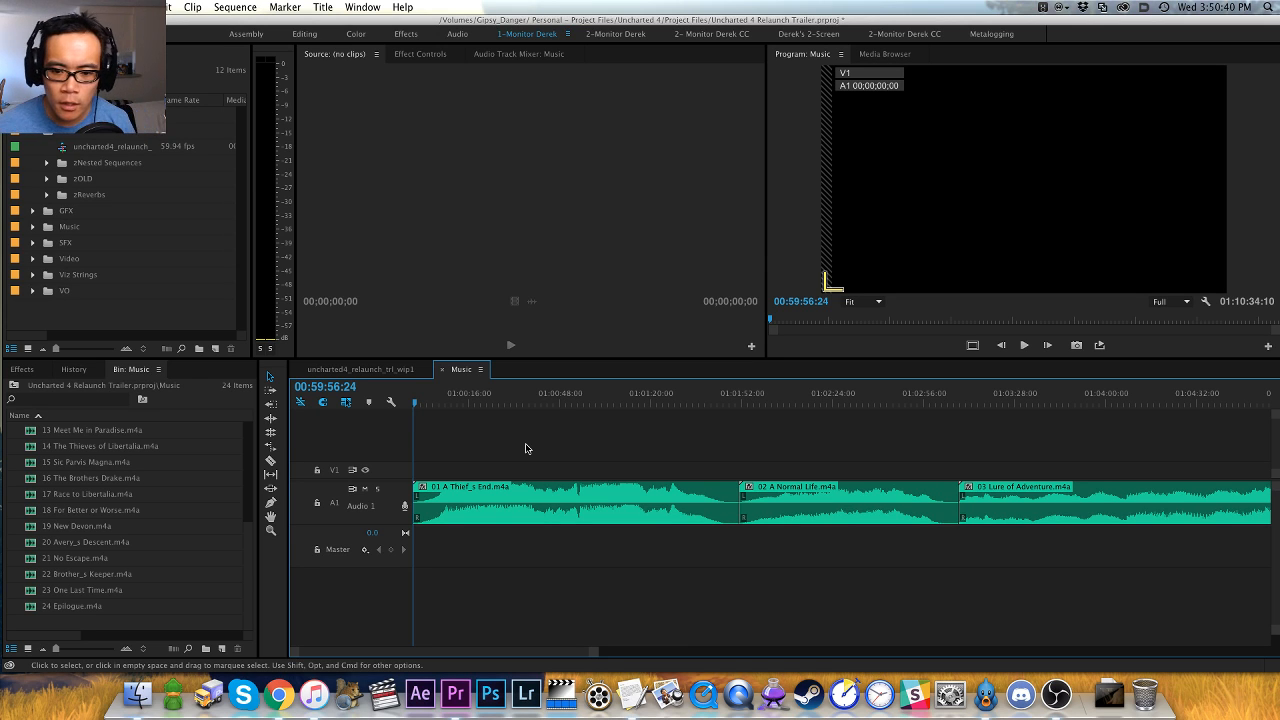
- Target Audio 1, load the 01 A Thief_s End clip at the playhead into the Source Monitor, and widen the monitor for its waveform
left_click(334, 502)
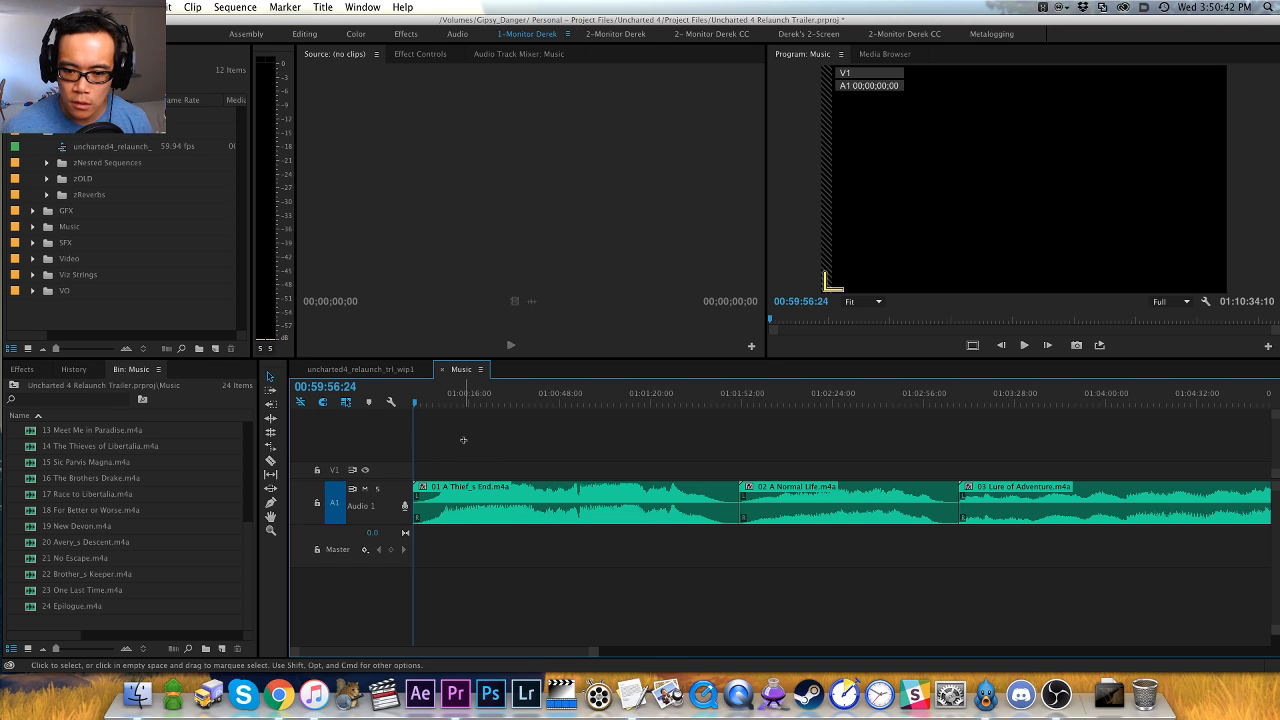
key("f")
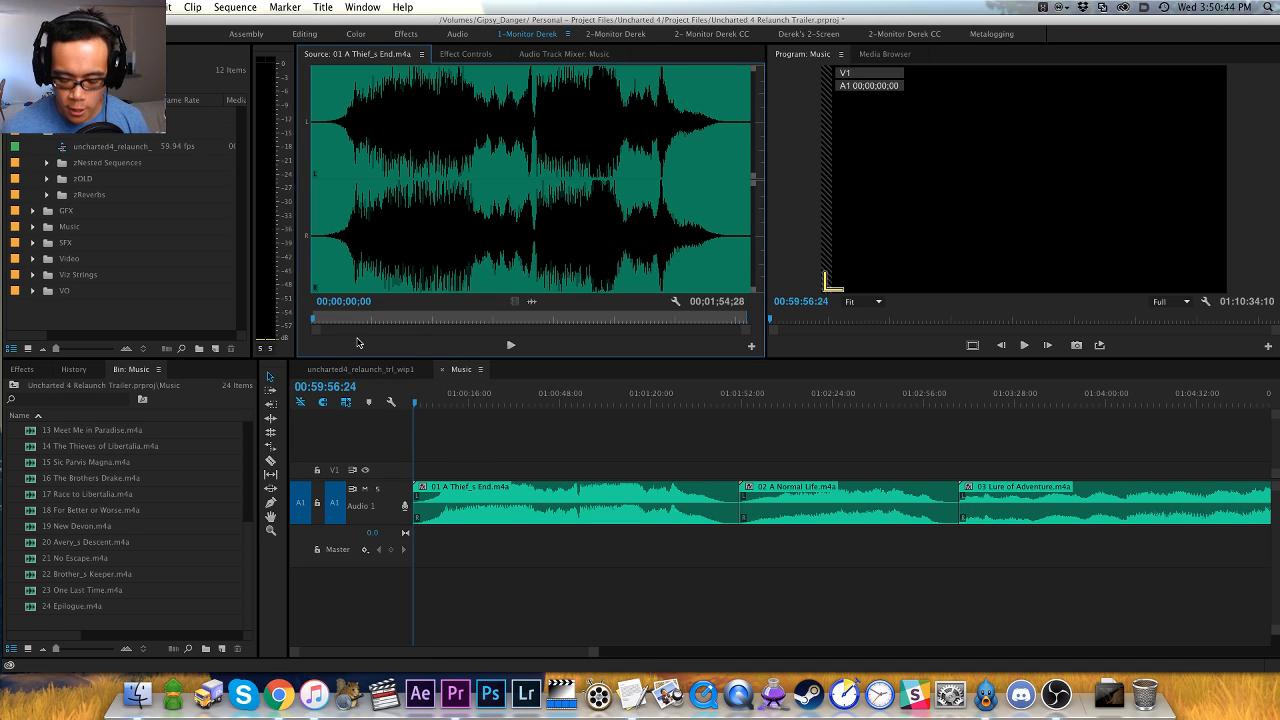
key("equal")
key("equal")
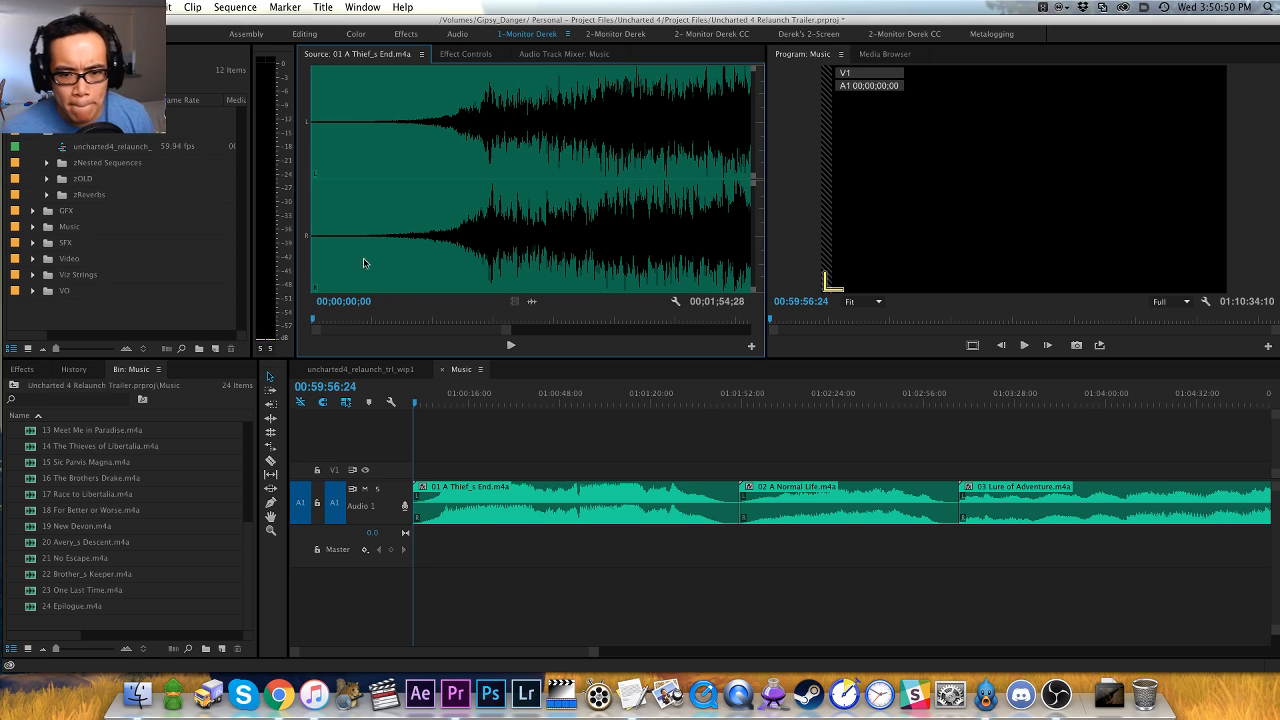
key("minus")
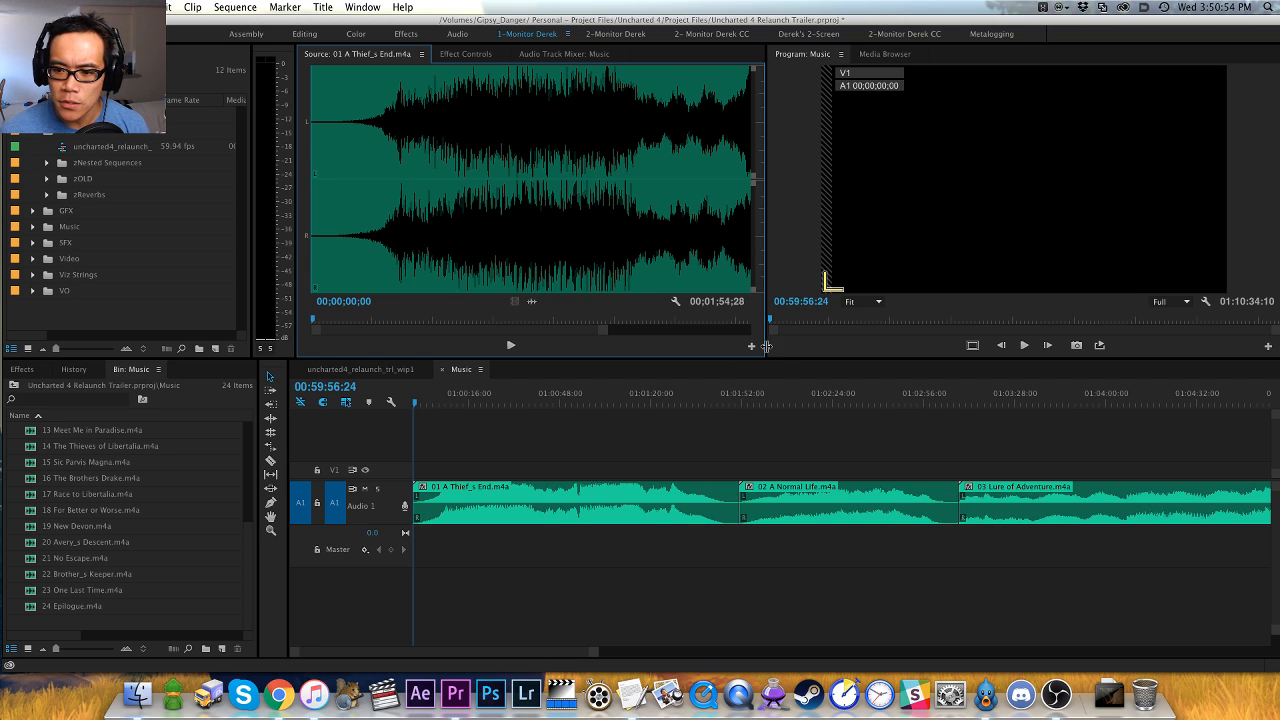
left_click_drag(767, 350, 970, 350)
- Play 01 A Thief_s End from its start in the Source Monitor and check the Audio Hardware preferences
key("space")
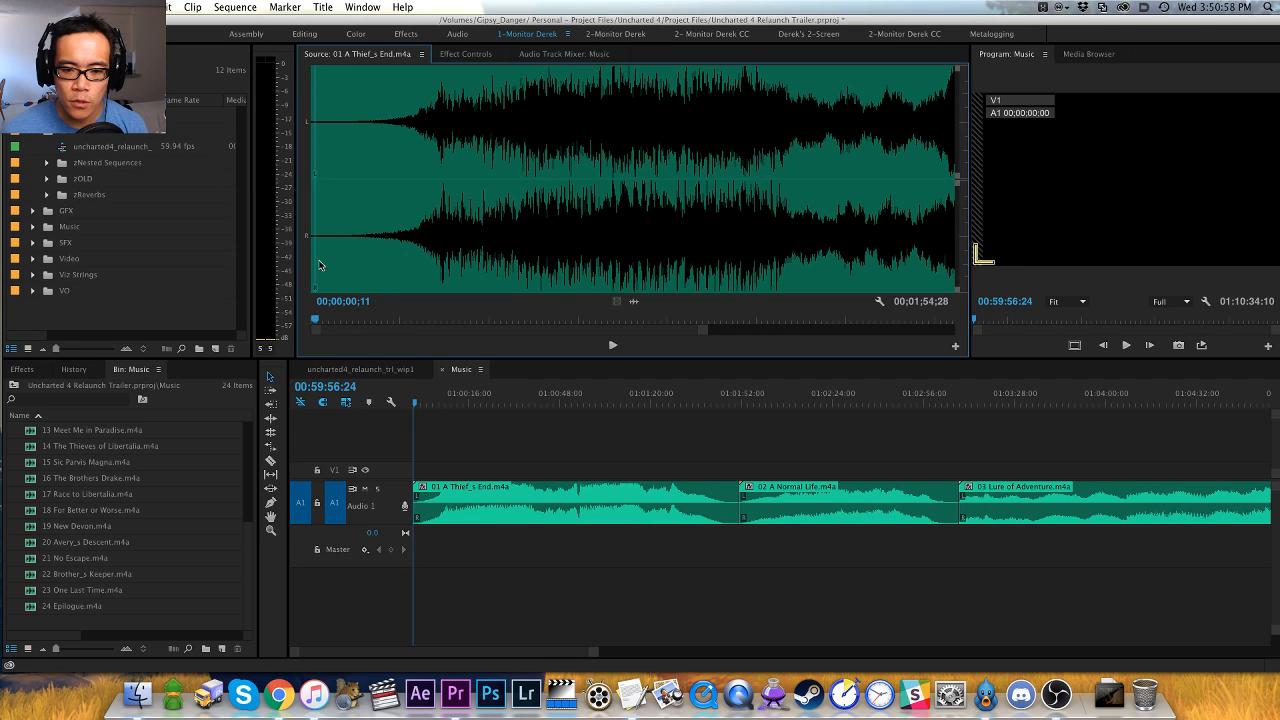
key("Home")
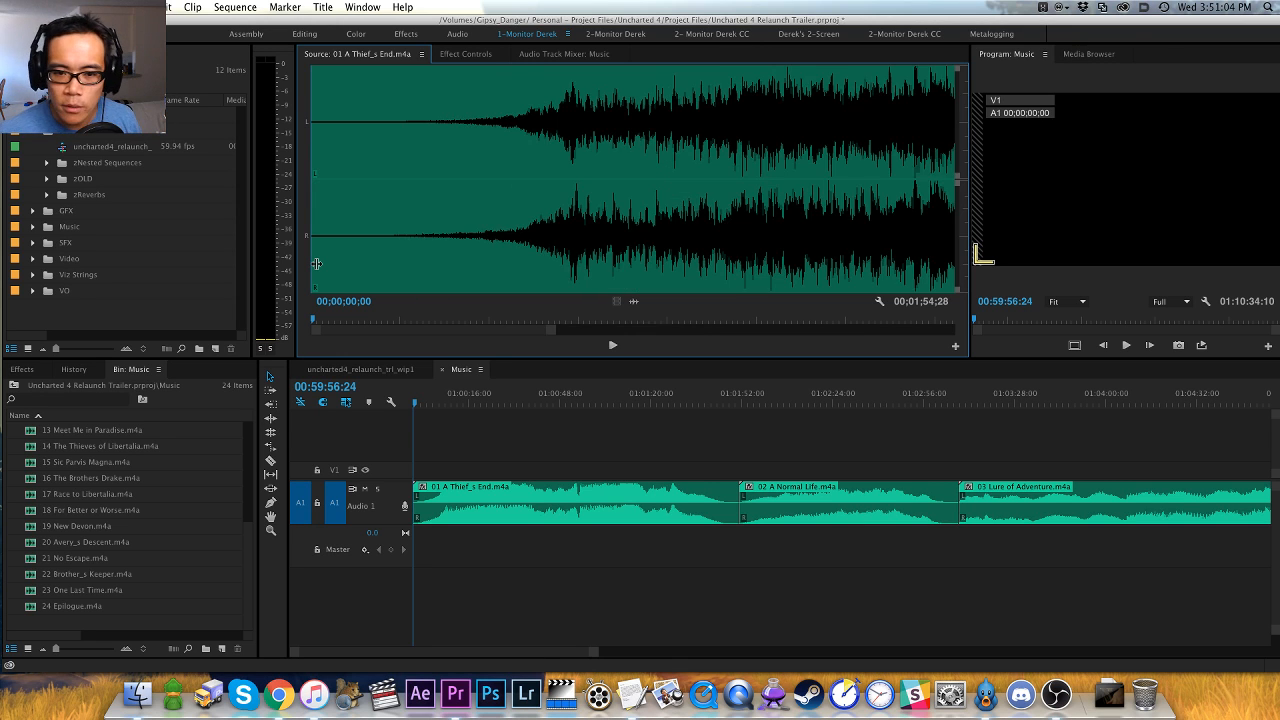
key("space")
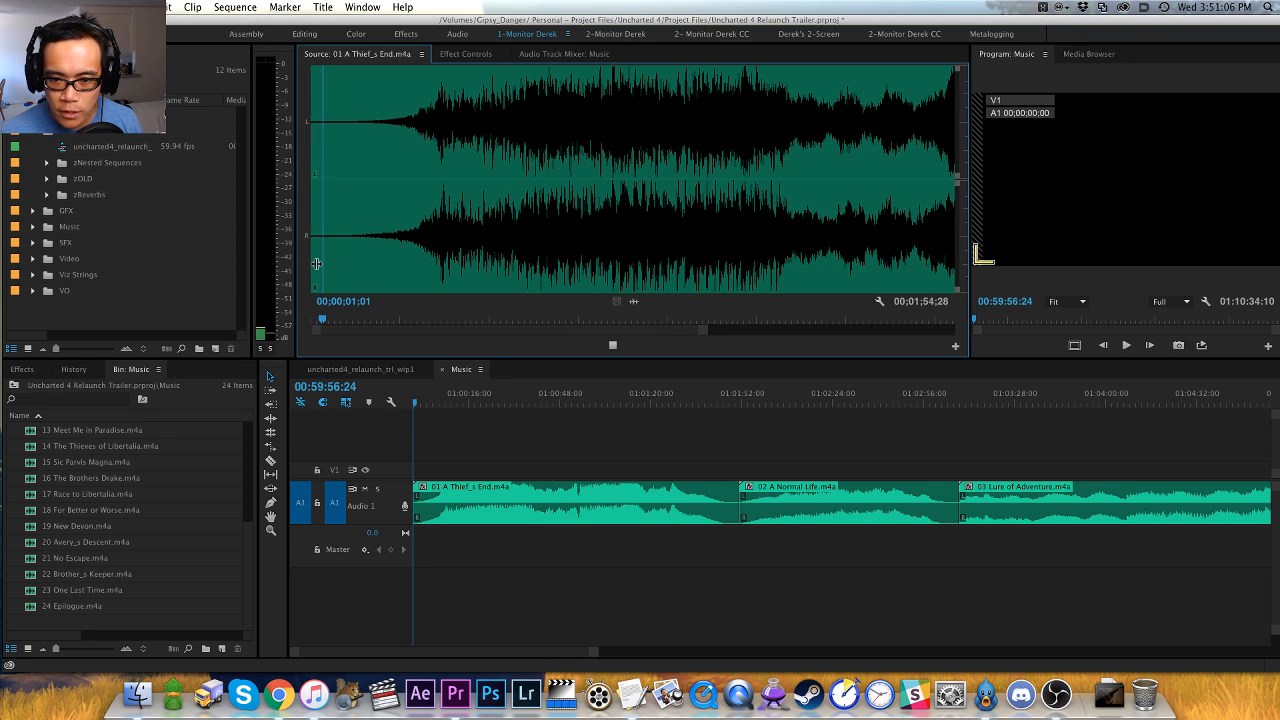
key("super+comma")
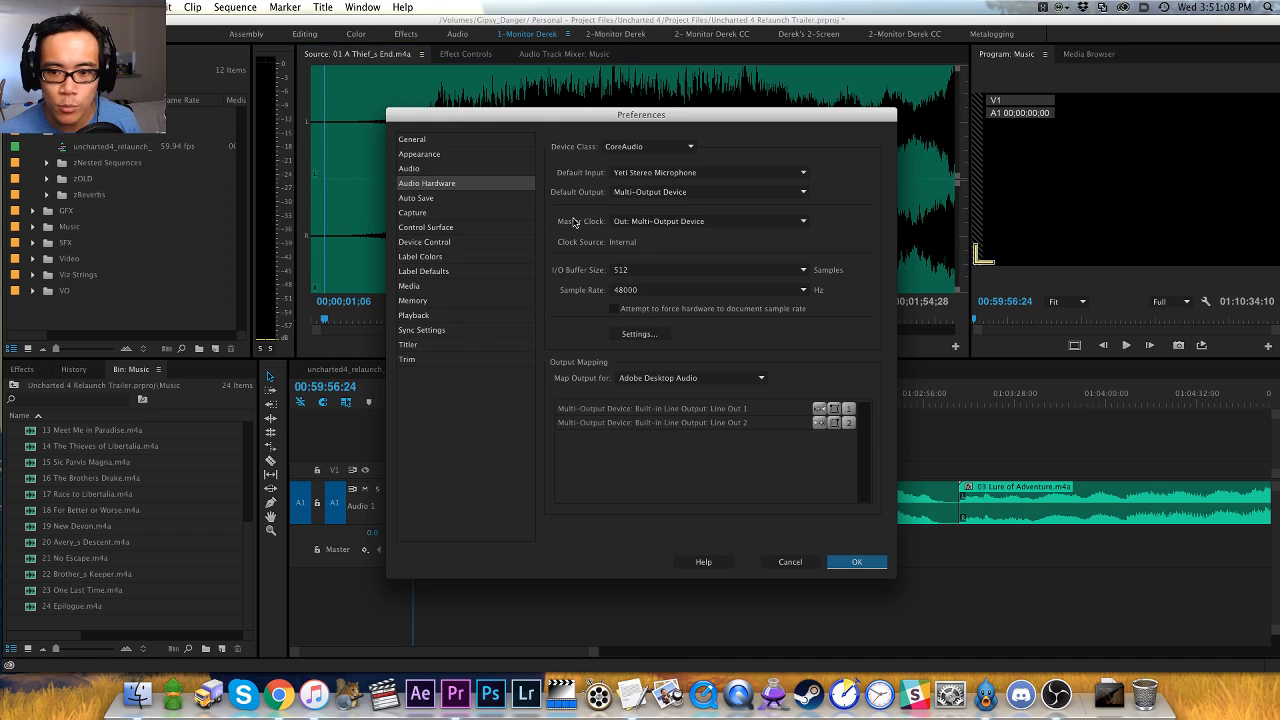
key("Return")
- Audition the louder section of 01 A Thief_s End from about 19 seconds in the Source Monitor
left_click(520, 247)
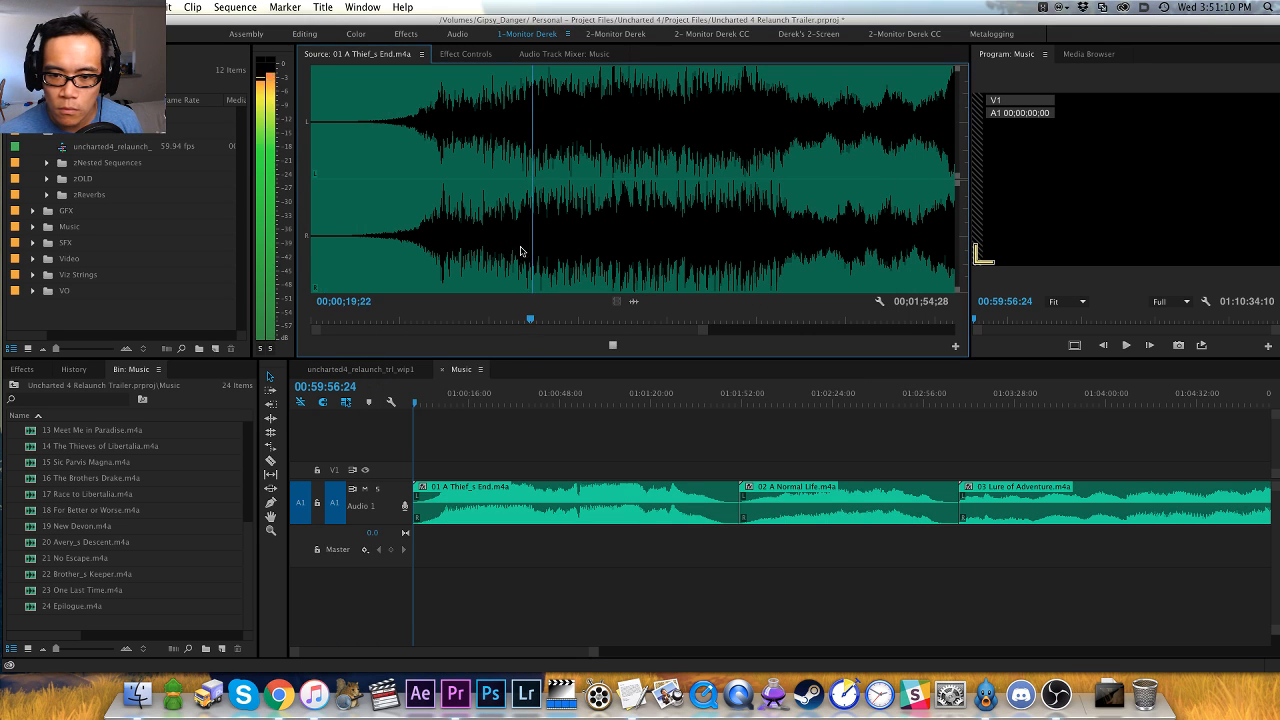
key("space")
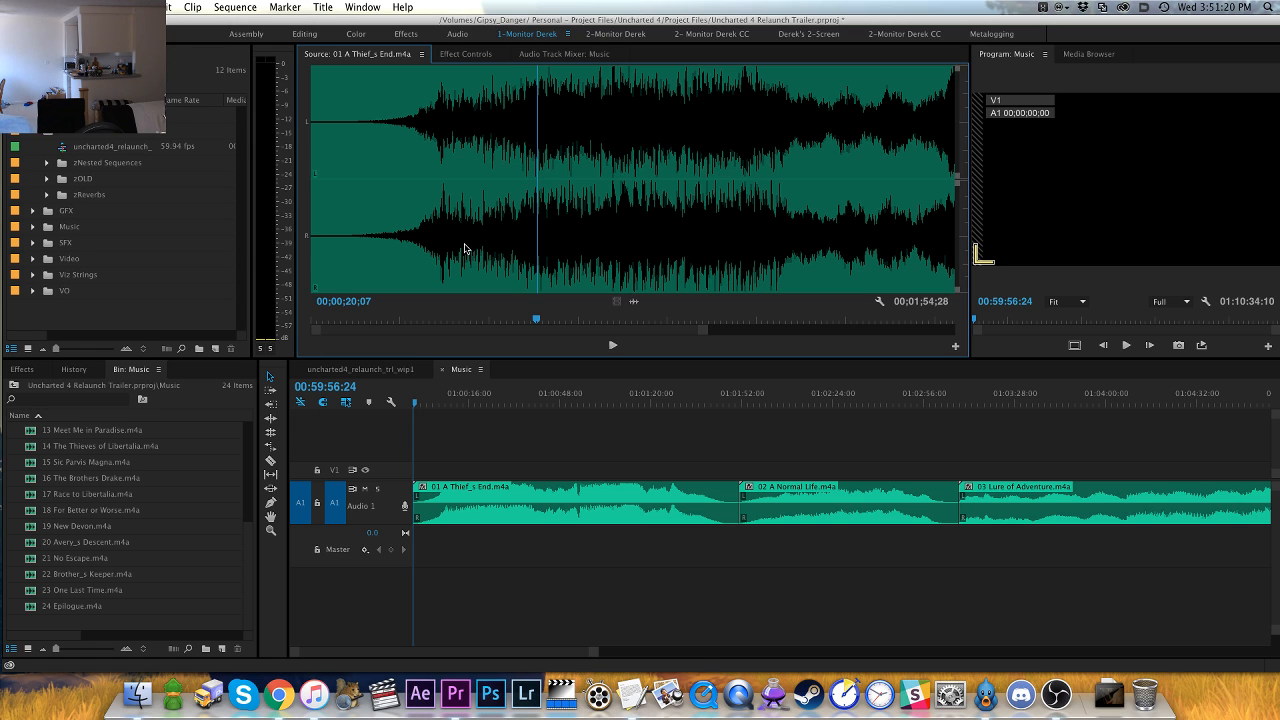
key("space")
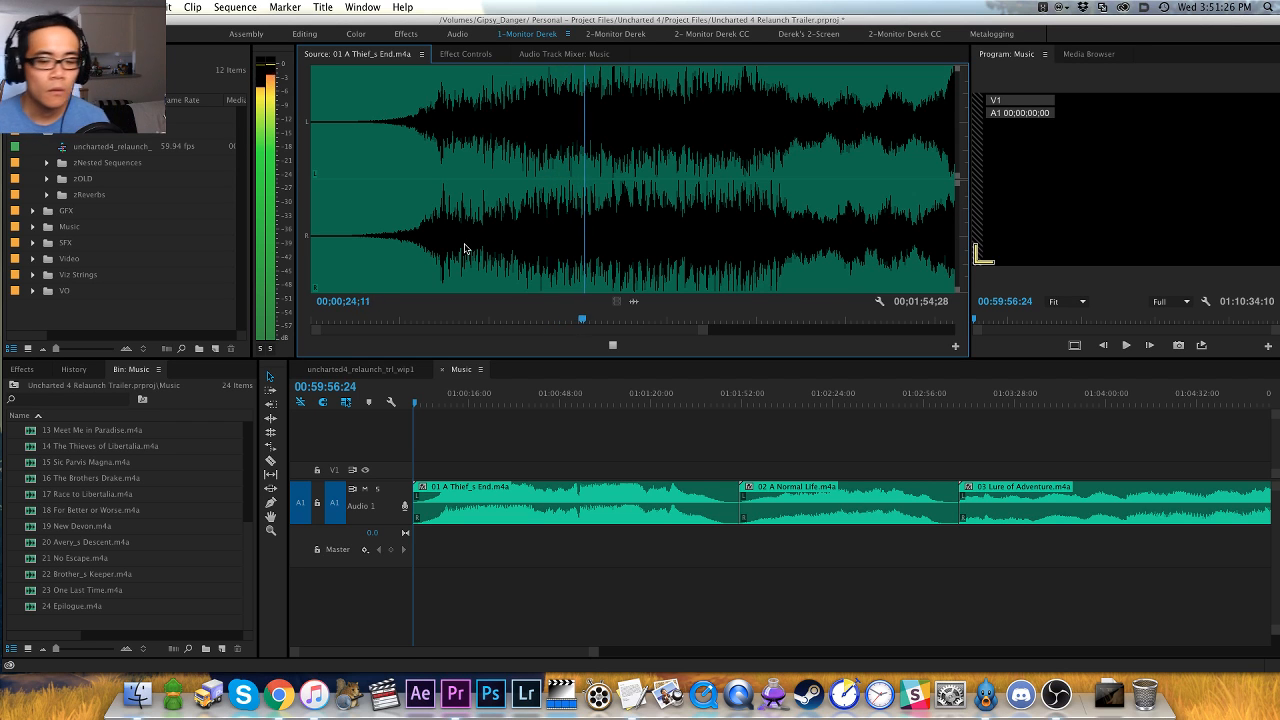
- Lower the audio gain of all music clips in the Music sequence by a negative dB adjustment
left_click(480, 435)
key("super+a")
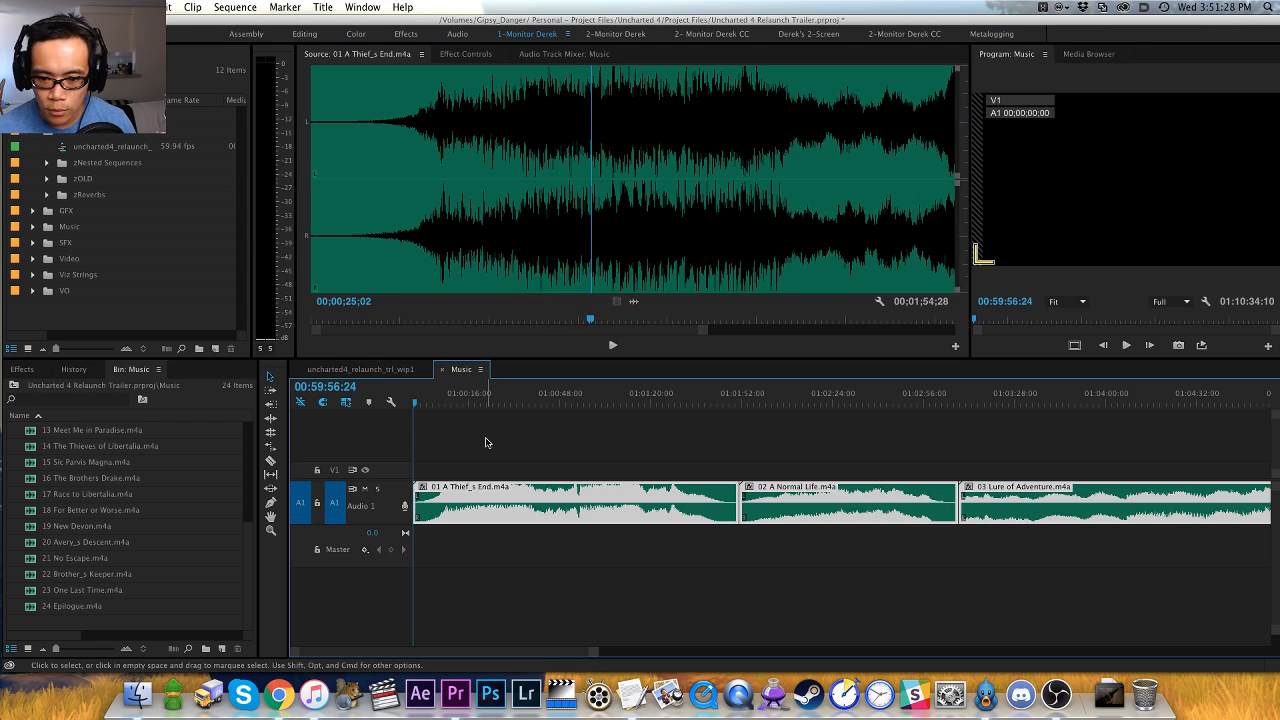
key("g")
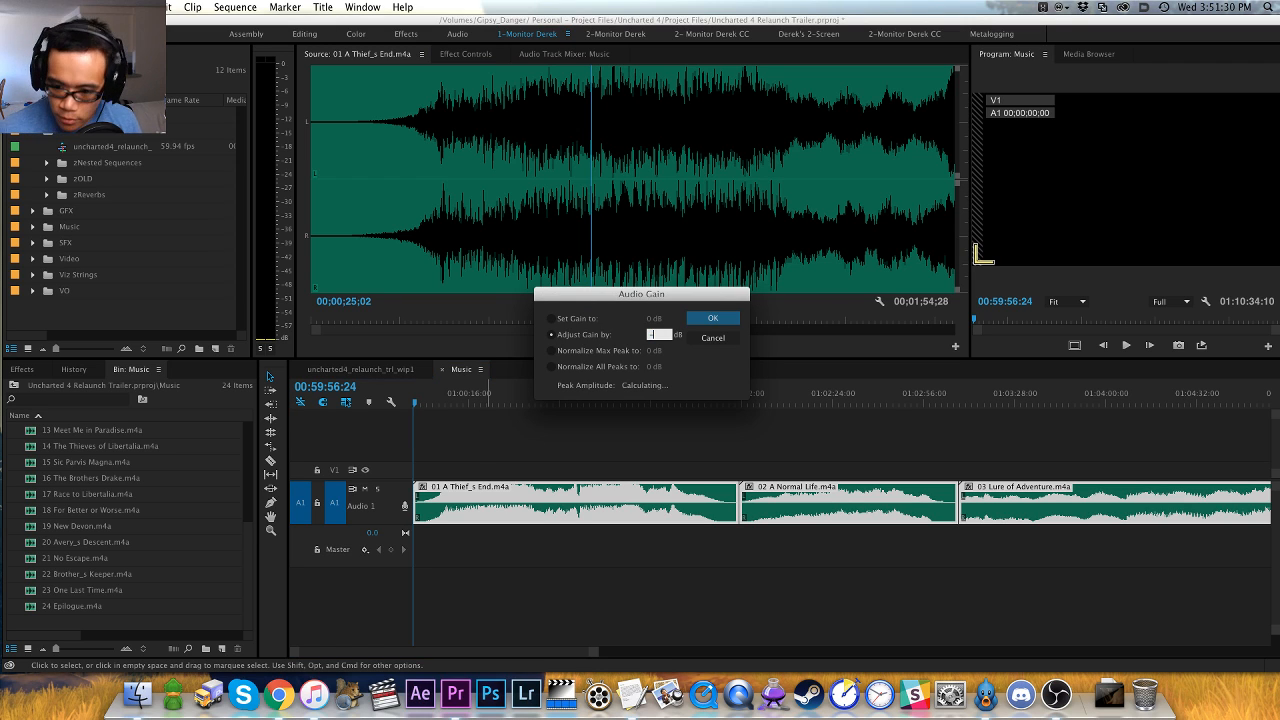
key("Return")
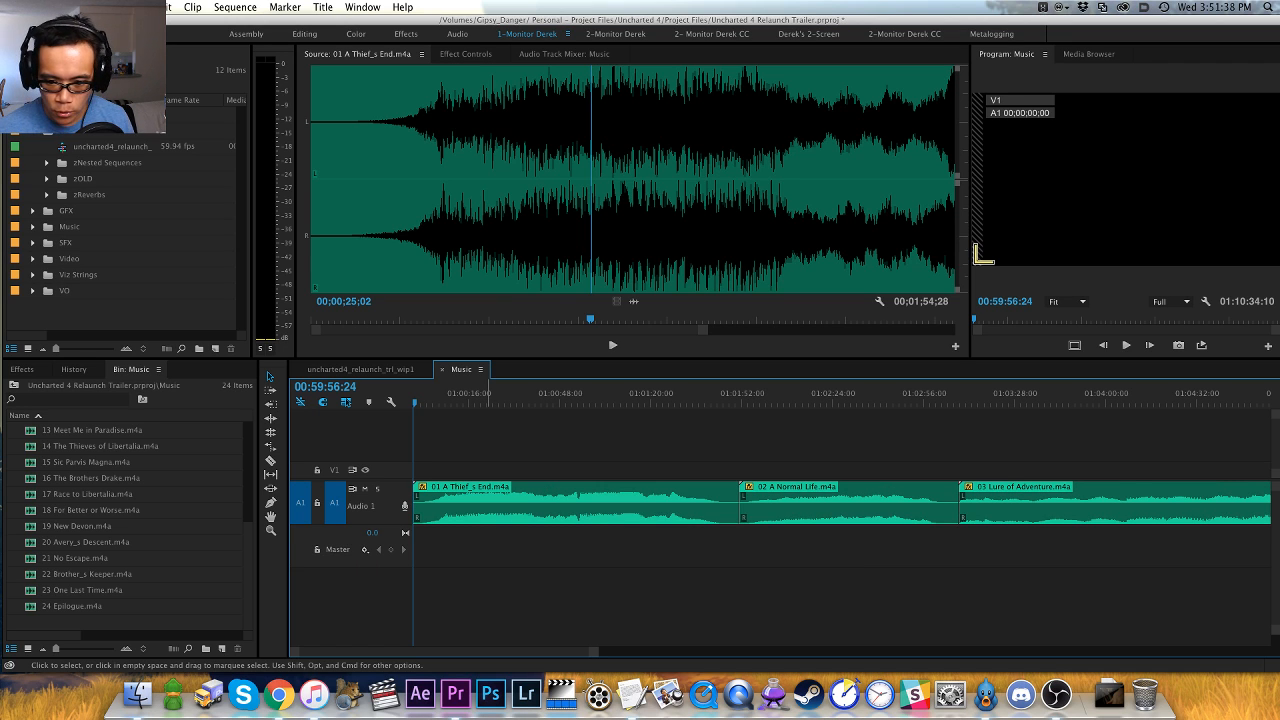
- Add an empty Audio 2 track below Audio 1 and expand its track height
left_click_drag(509, 441, 491, 542)
key("alt+Down")
key("alt+Up")
left_click(492, 543)
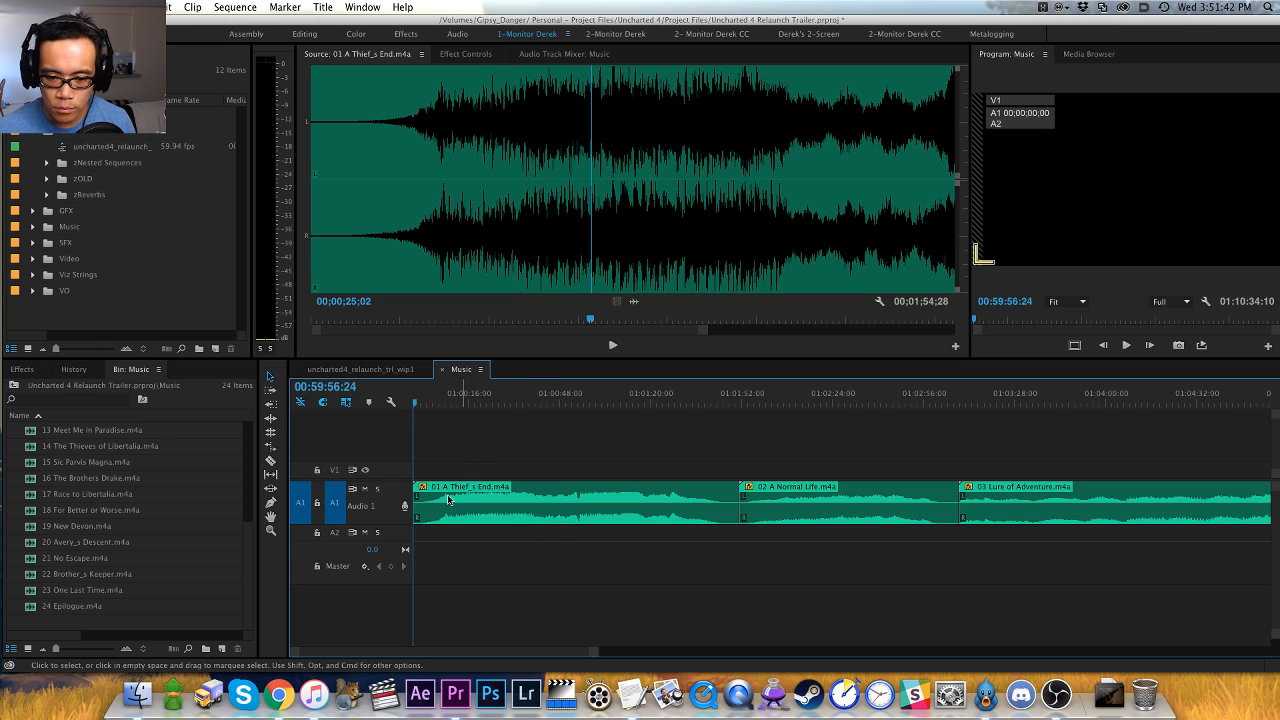
scroll(395, 507, "down", 5)
scroll(394, 507, "up", 4)
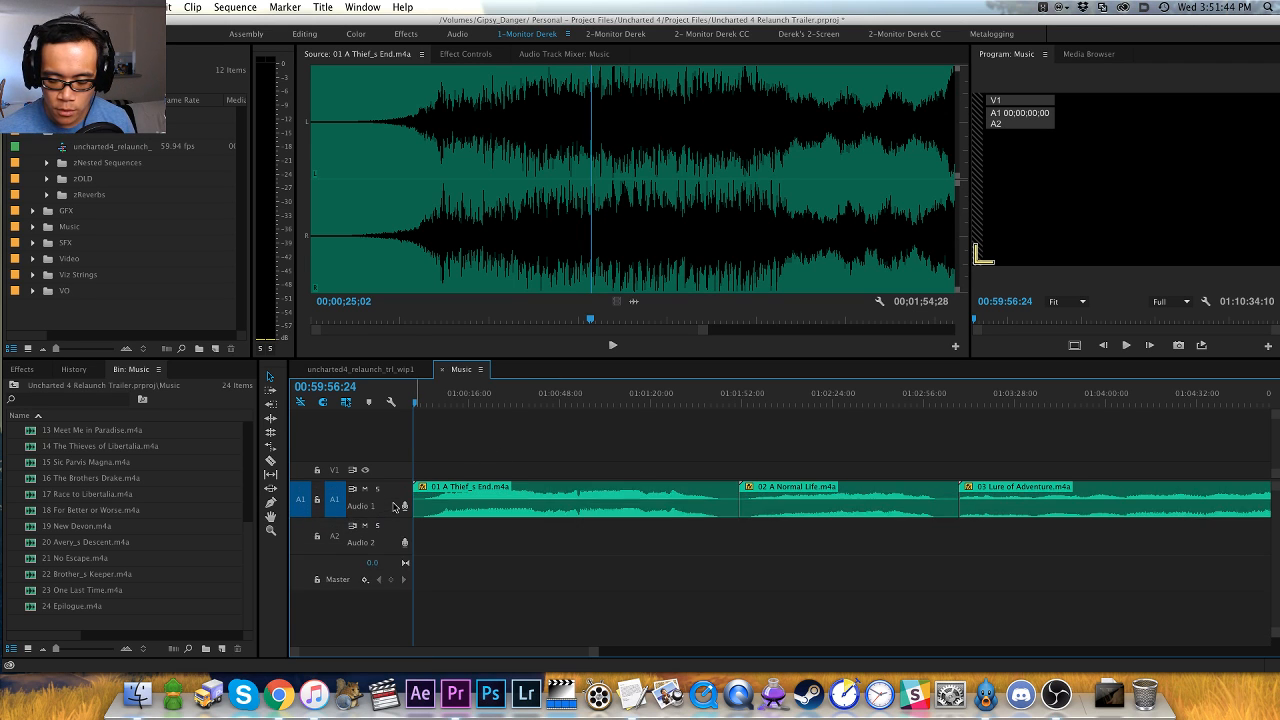
scroll(395, 507, "up", 1)
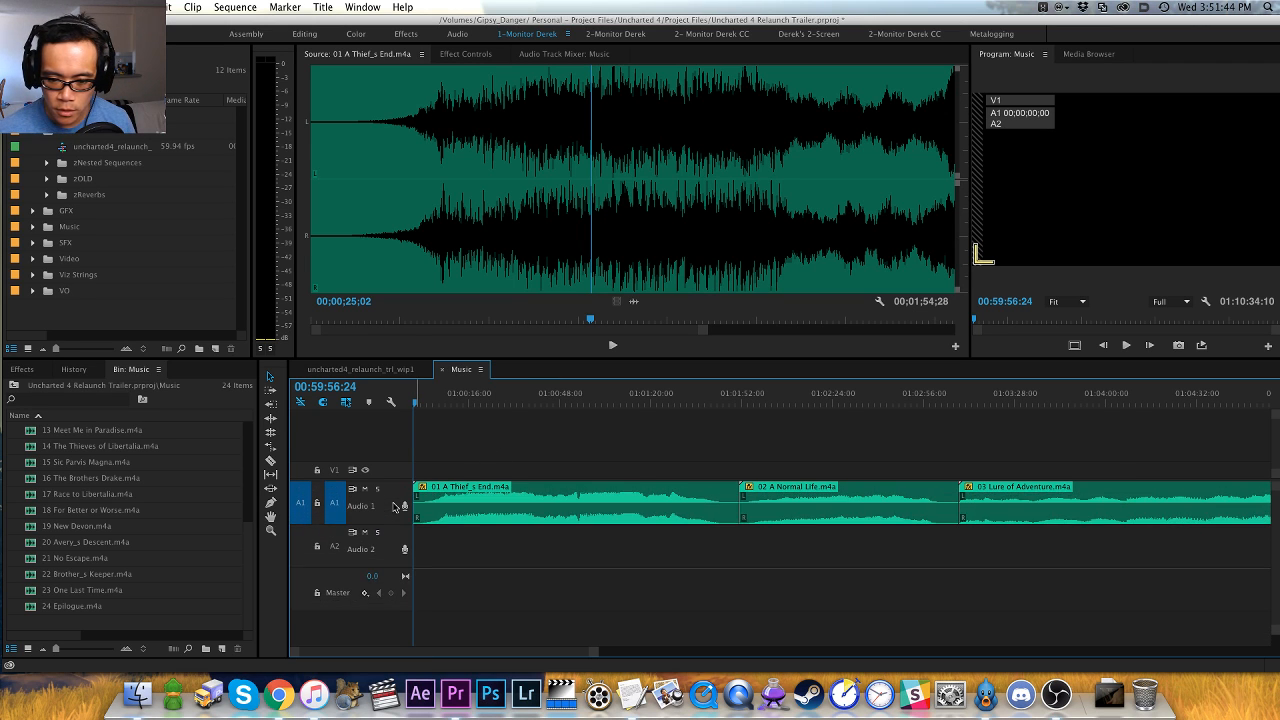
- Untarget Audio 1 and zoom in on the 01 A Thief_s End clip in the sequence
left_click(336, 502)
key("=")
key("=")
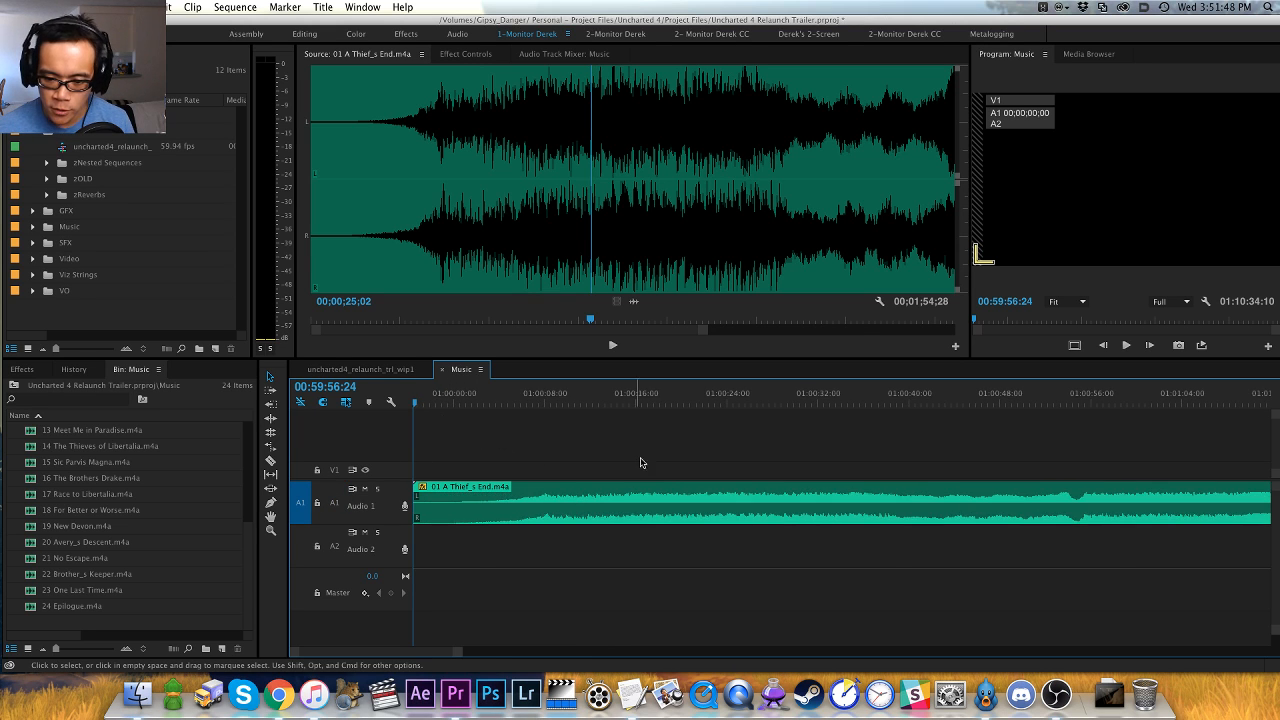
key("h")
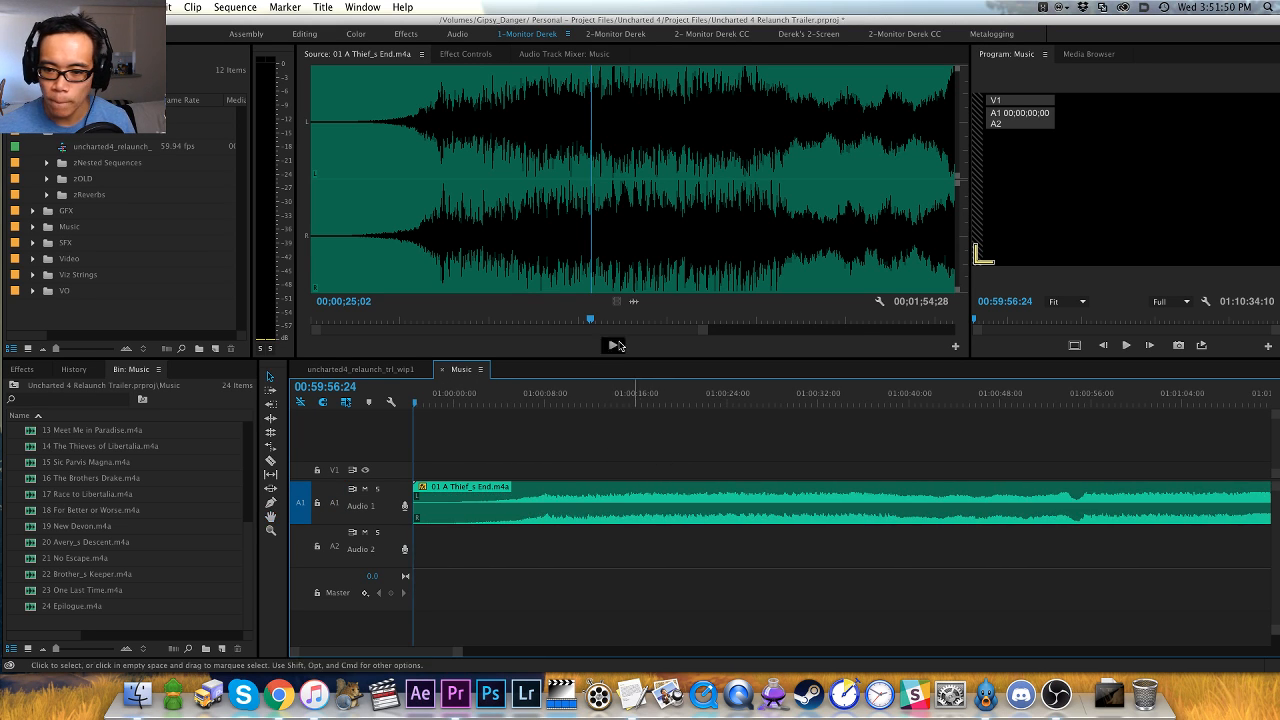
- Try to lower the gain of all source files in the Music bin, undo it, and deselect the files
left_click(248, 484)
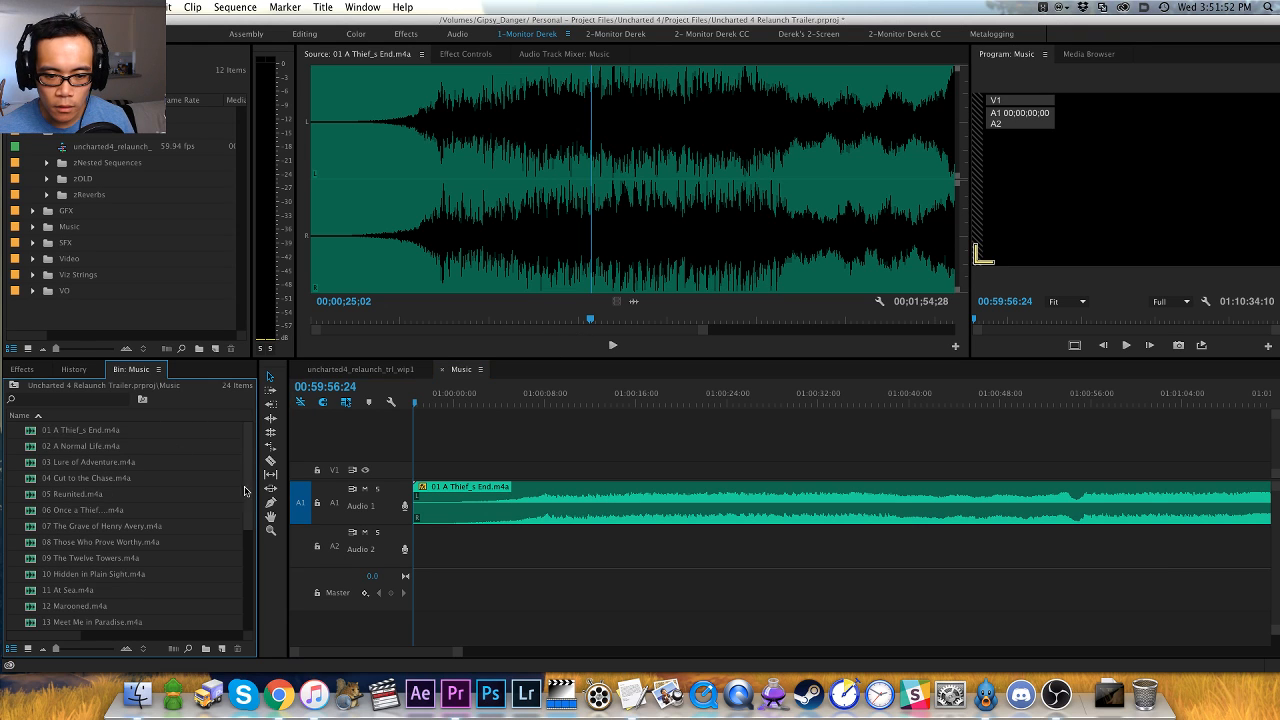
key("super+a")
key("g")
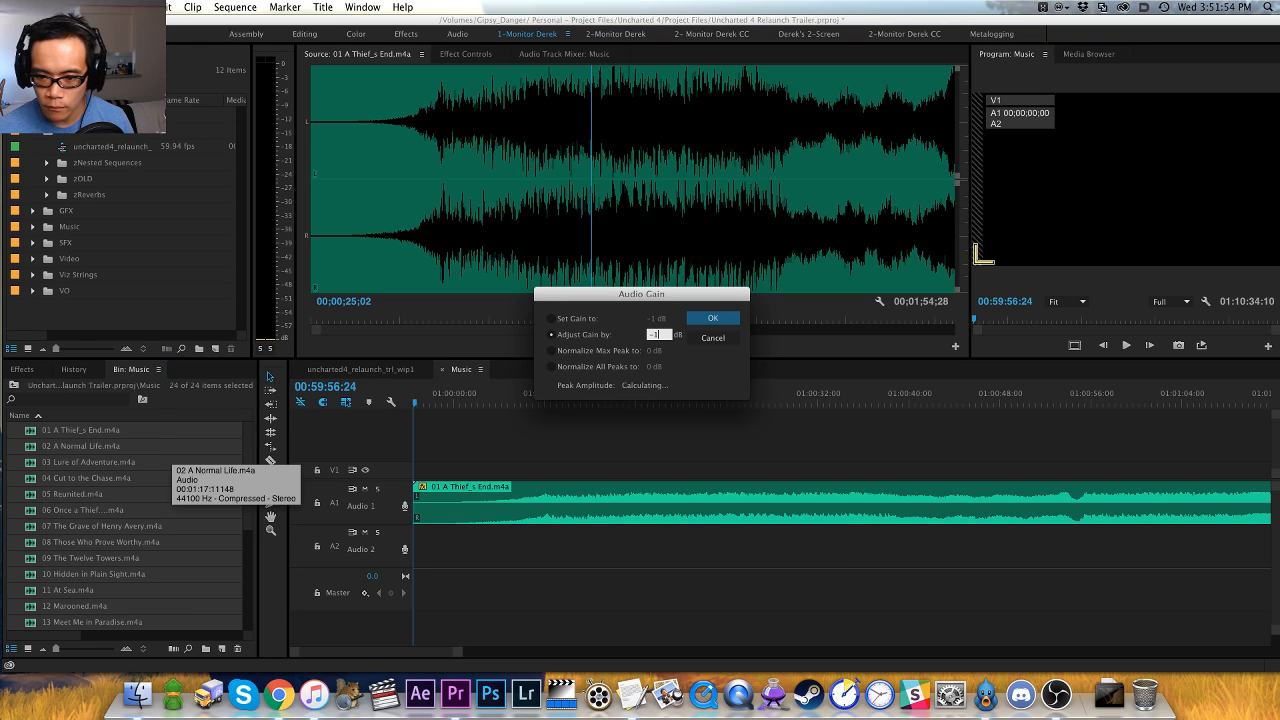
key("Return")
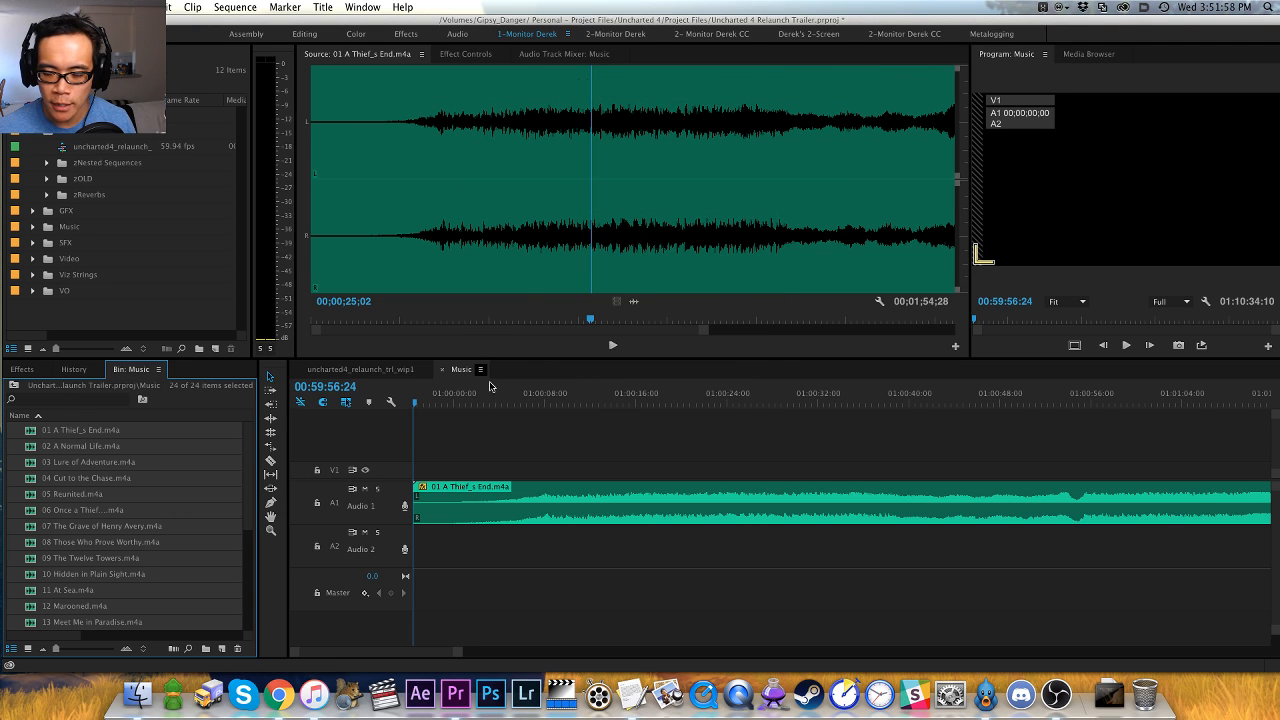
left_click(512, 458)
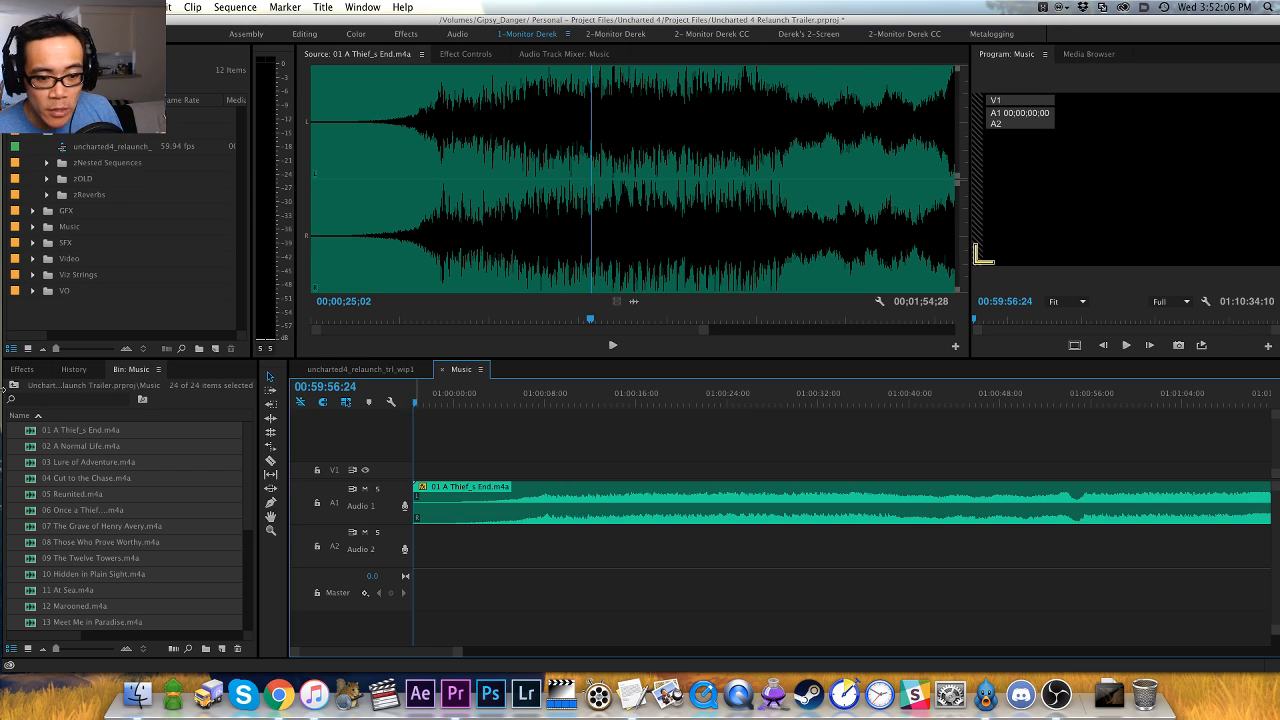
left_click(34, 449)
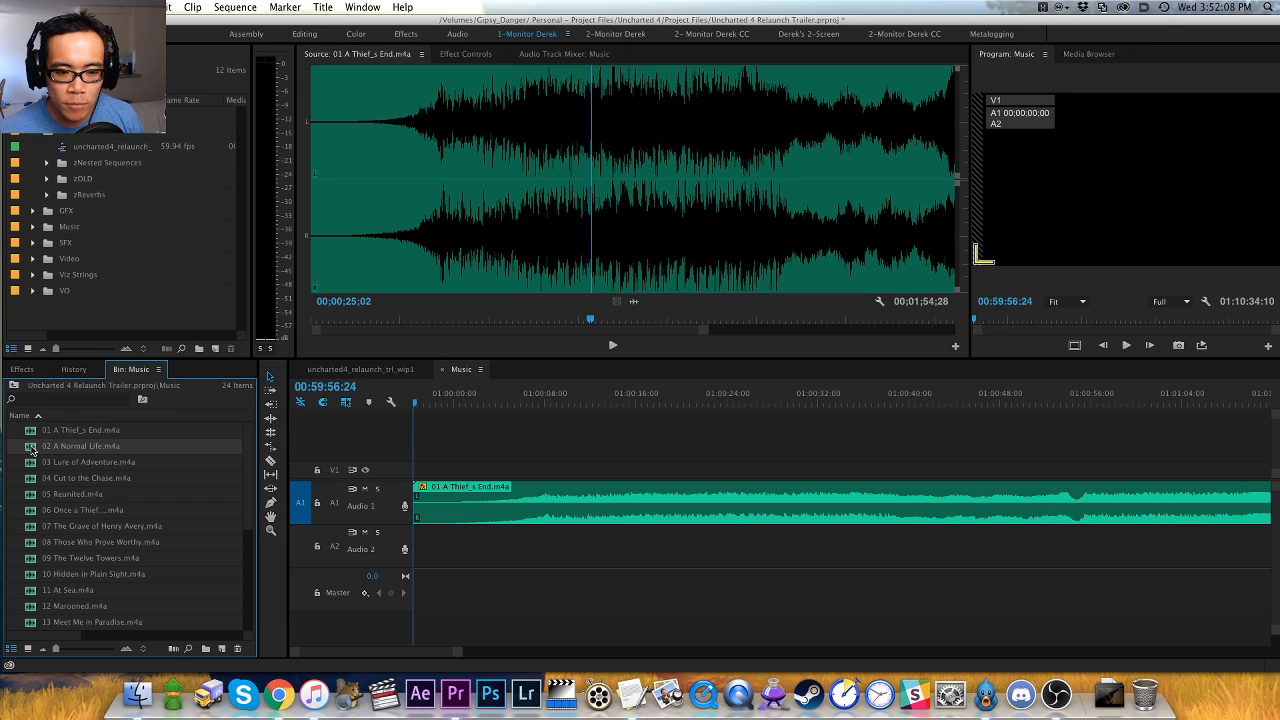
key("super+shift+a")
left_click(519, 446)
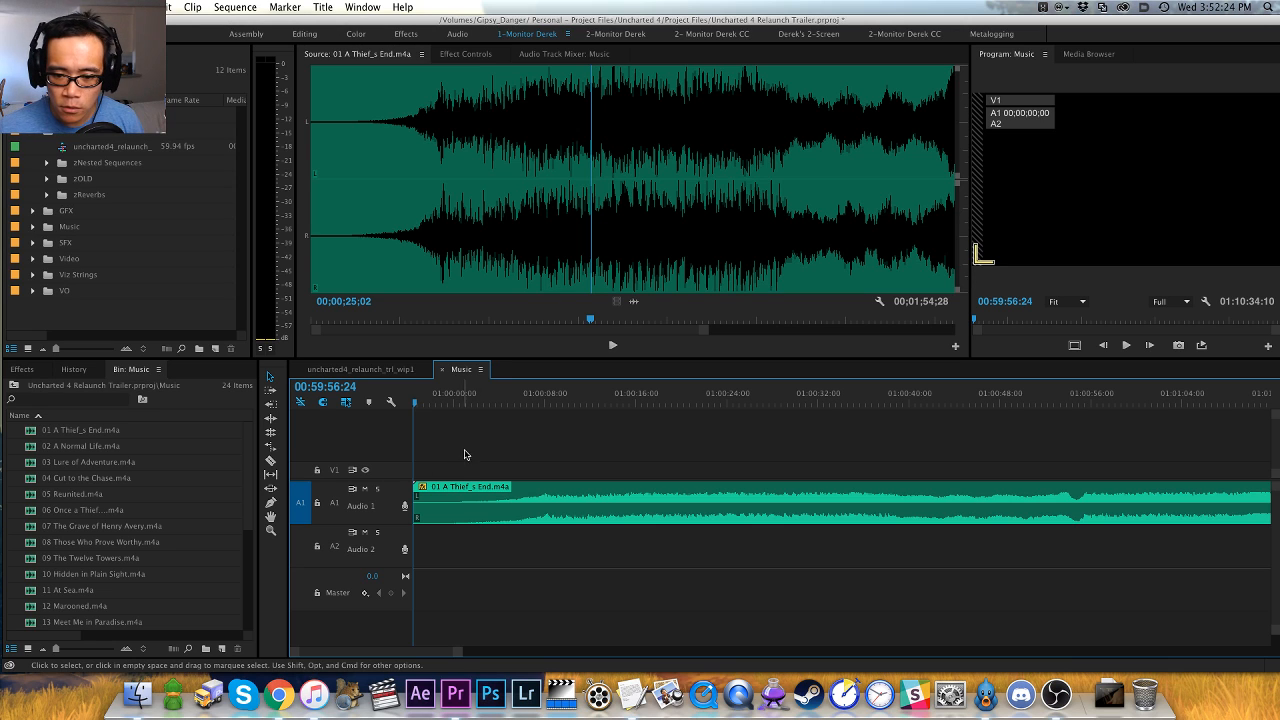
- Return the playhead to the start of the Music sequence and save the project
left_click_drag(450, 396, 479, 396)
key("Home")
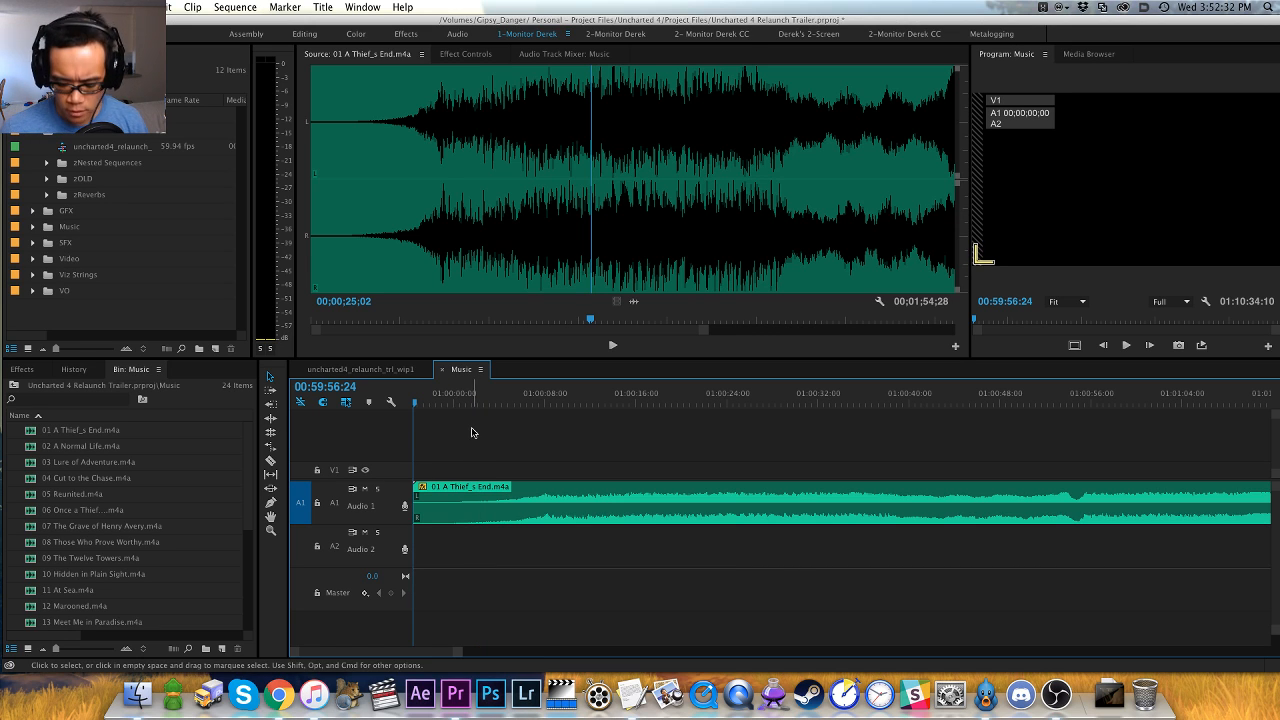
key("minus")
key("minus")
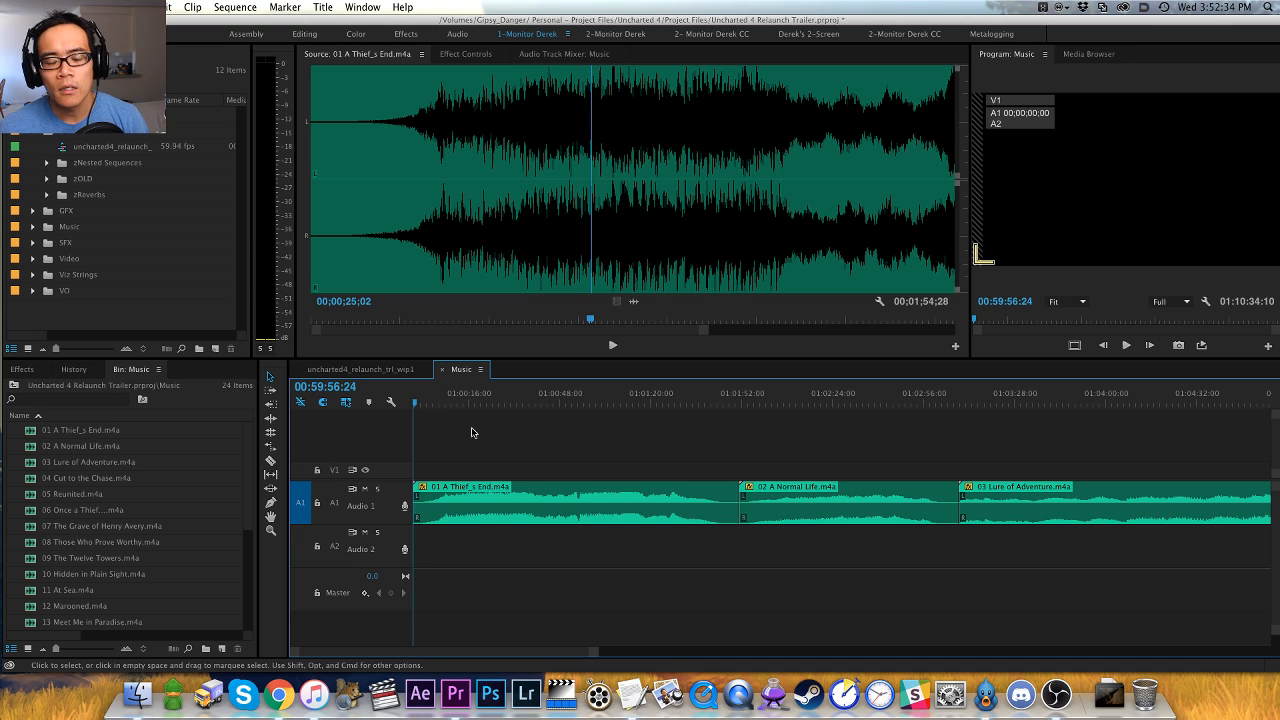
key("equal")
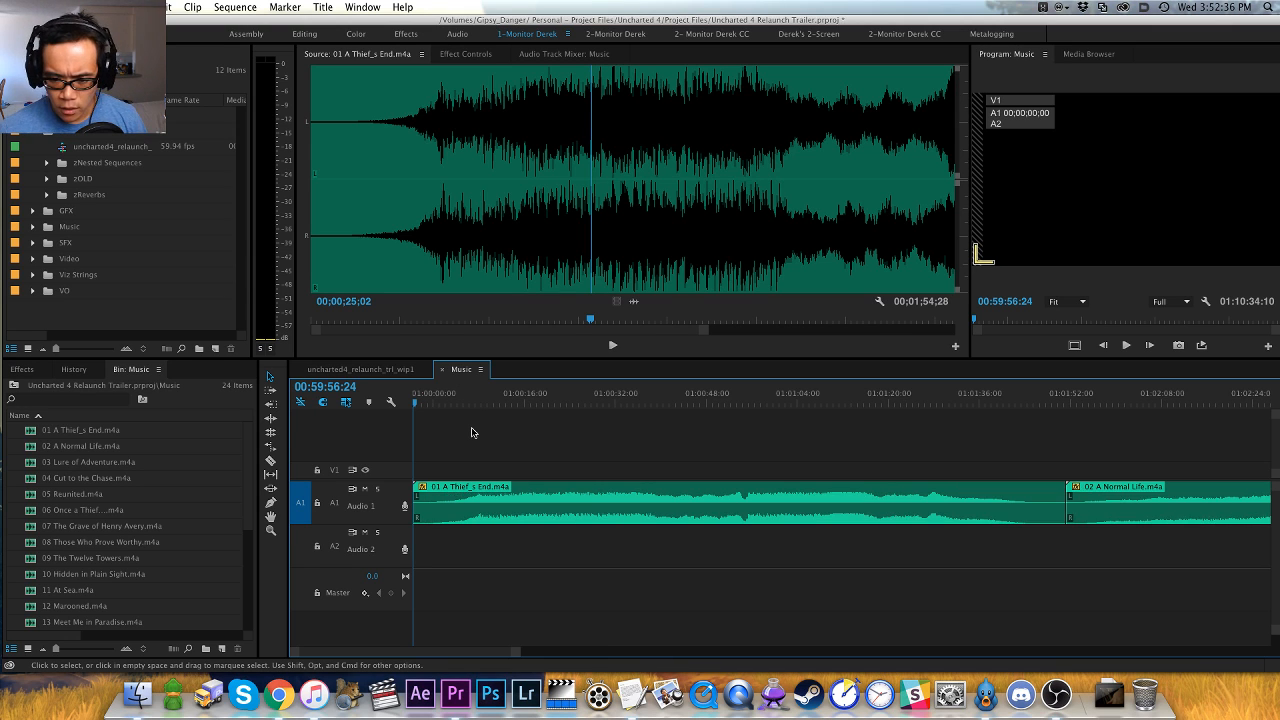
key("equal")
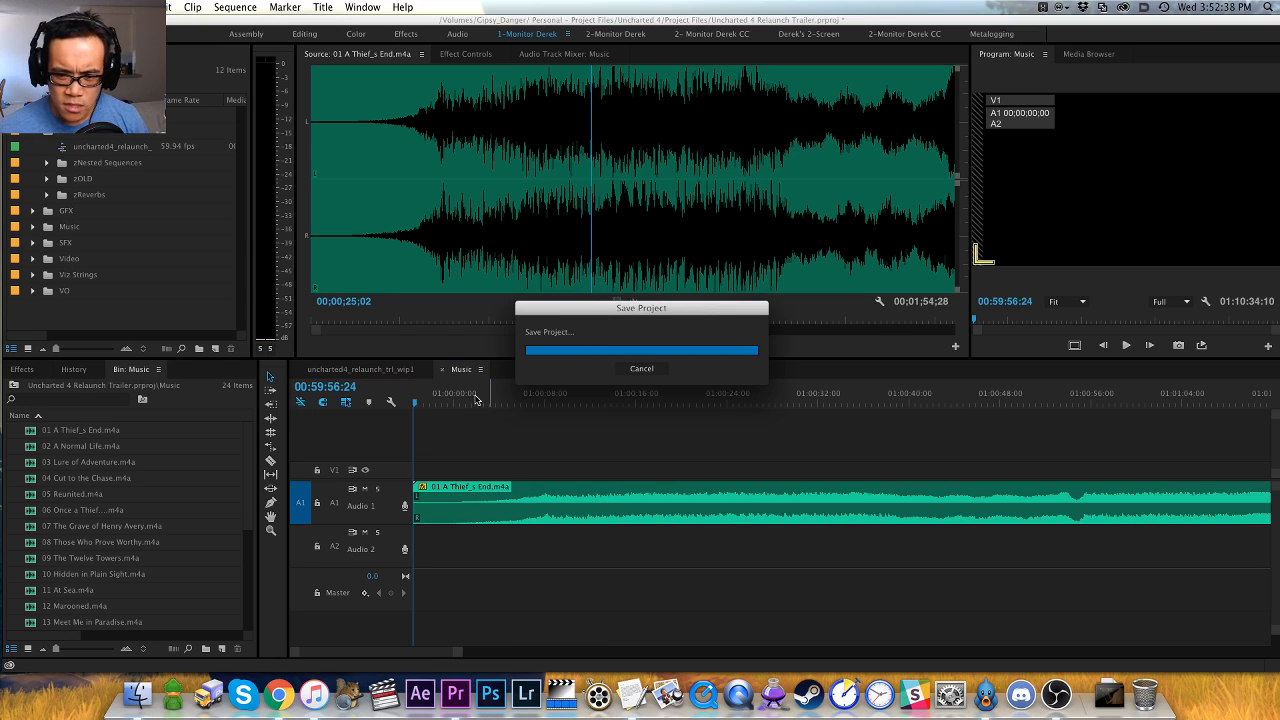
left_click(447, 400)
mouse_move(447, 400)
left_mouse_down()
mouse_move(429, 400)
mouse_move(463, 397)
mouse_move(409, 397)
left_mouse_up()
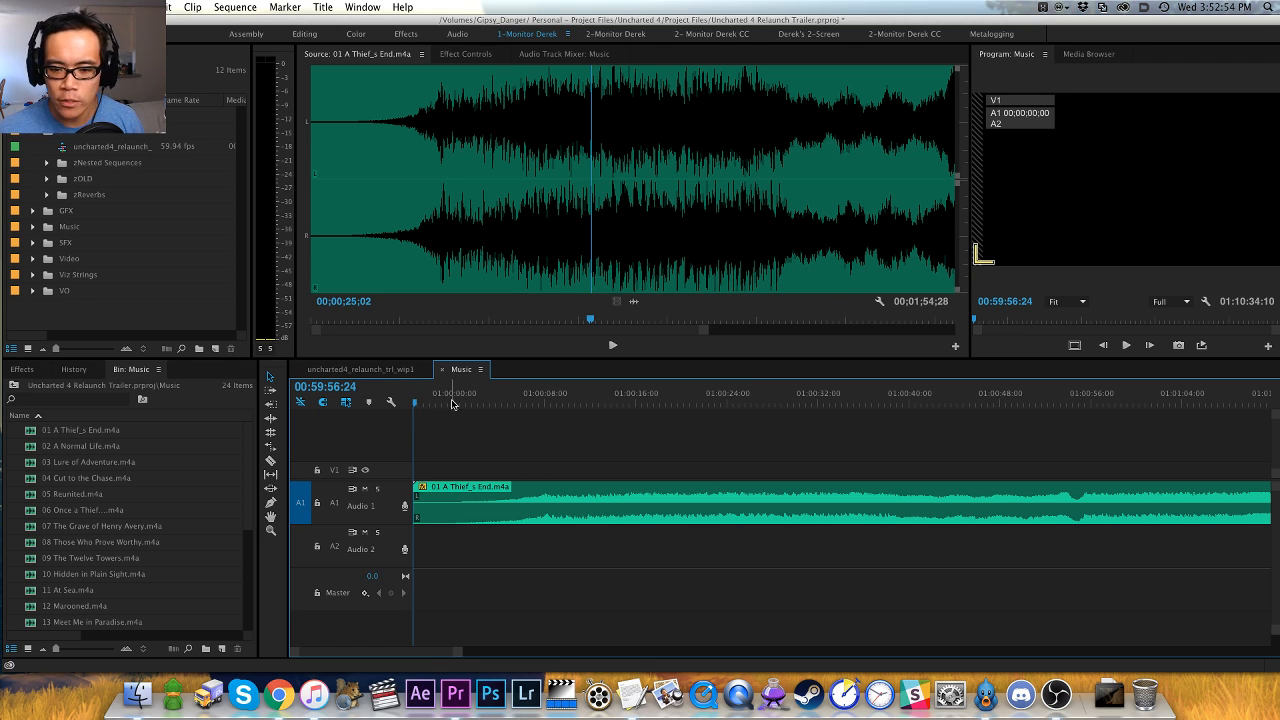
left_click_drag(451, 401, 416, 401)
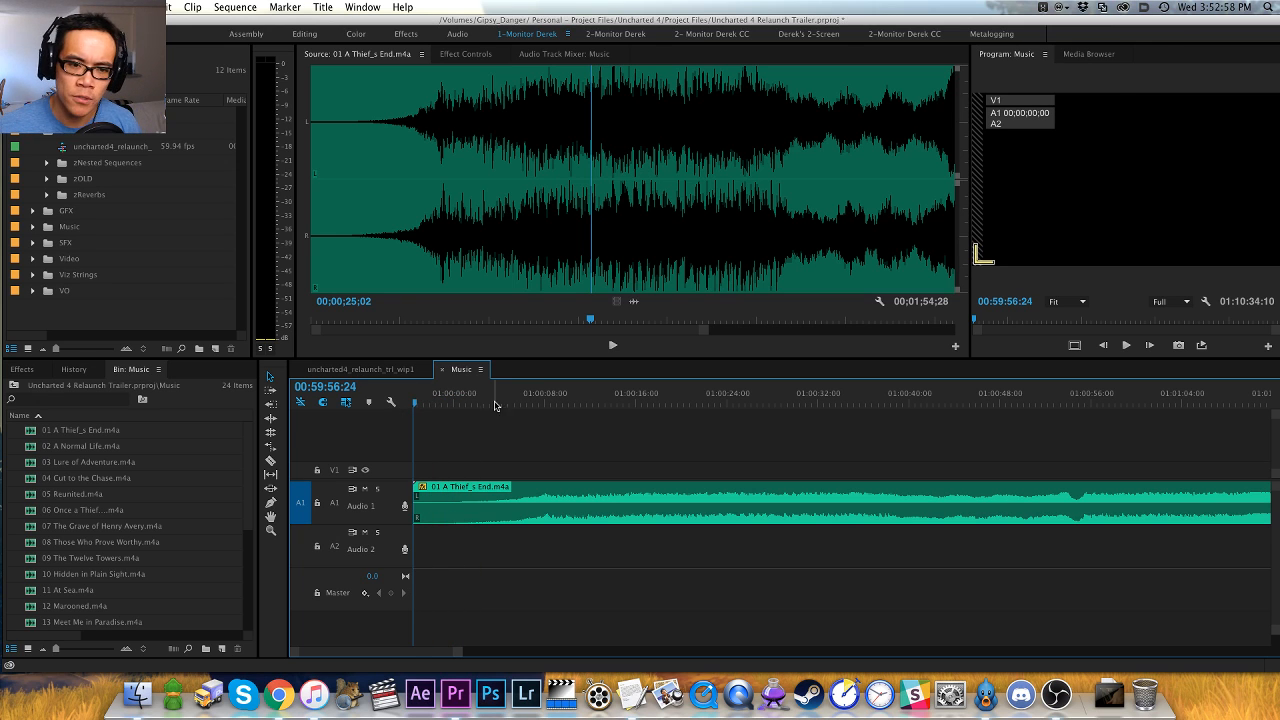
key("minus")
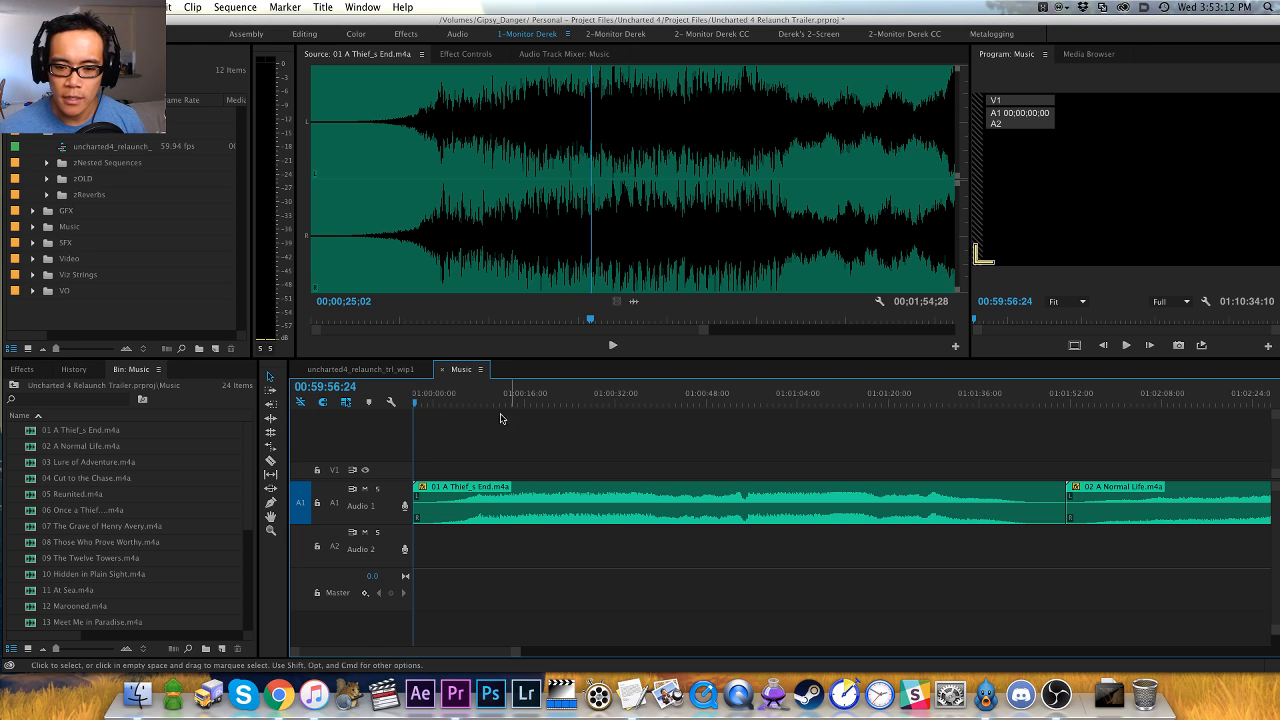
left_click_drag(456, 403, 412, 404)
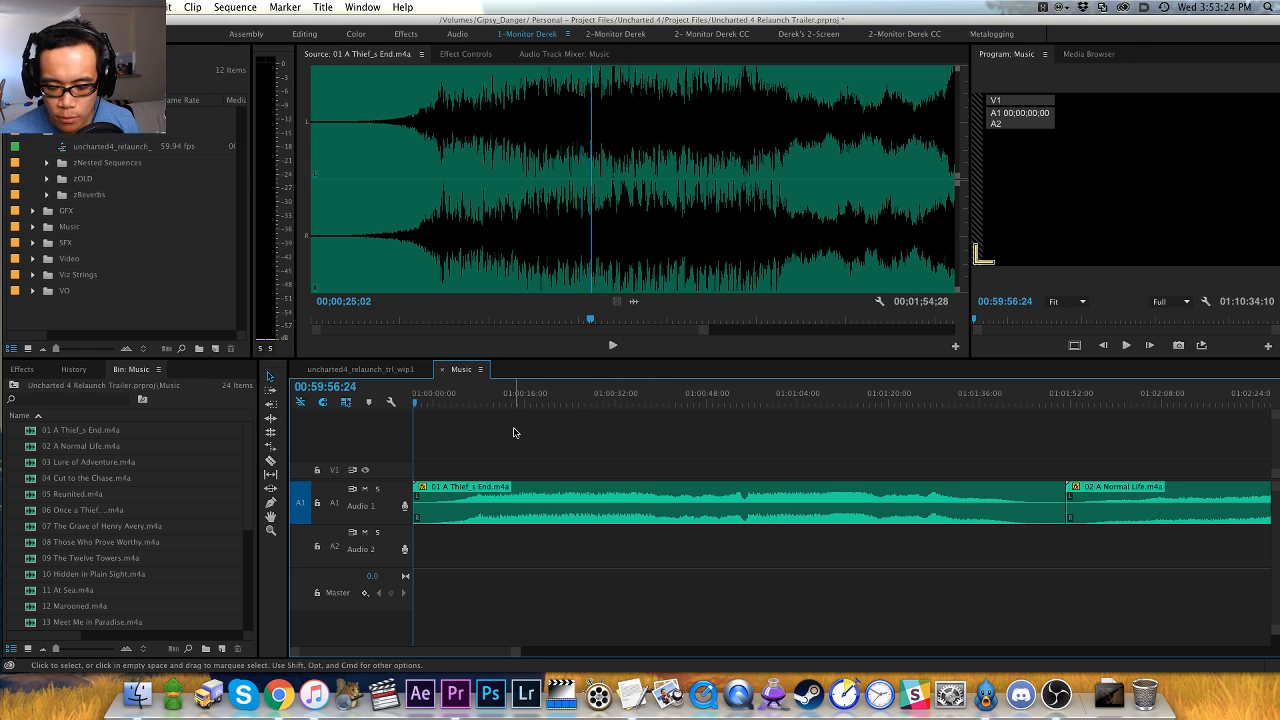
key("=")
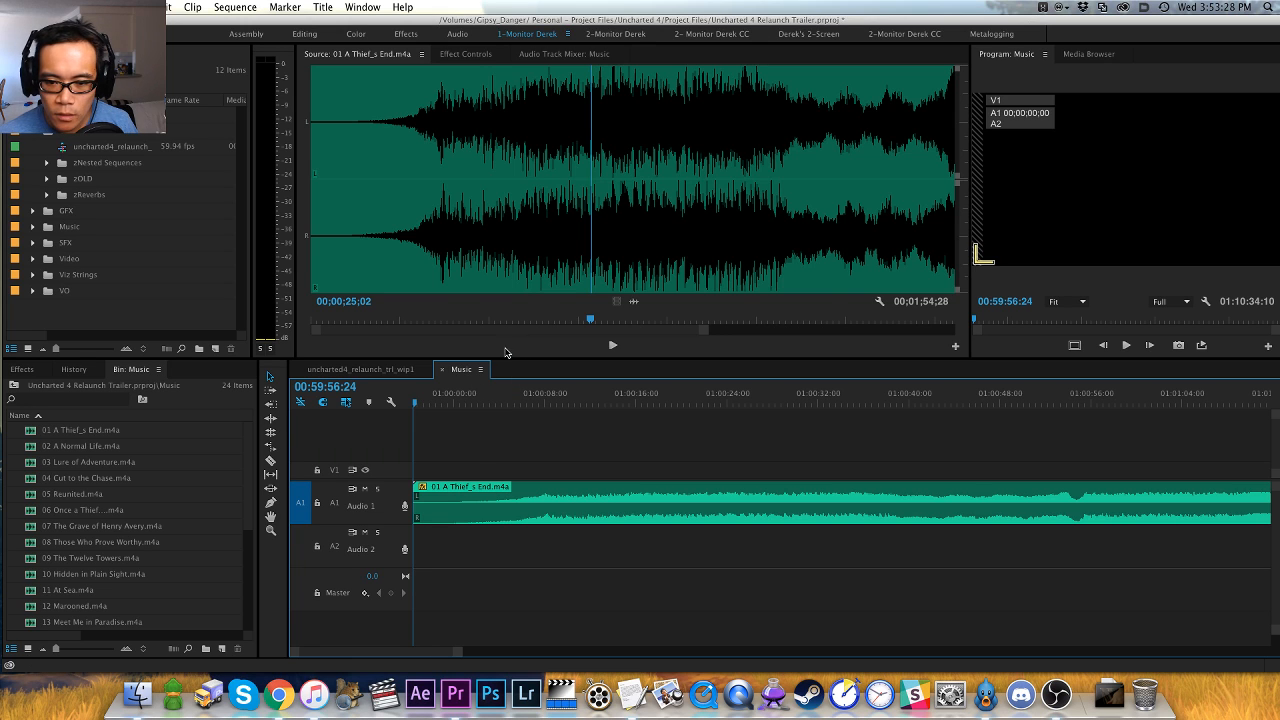
- Play the 01 A Thief_s End source track from its beginning through the build-up and stop after the music swells
left_click_drag(424, 284, 311, 278)
key("space")
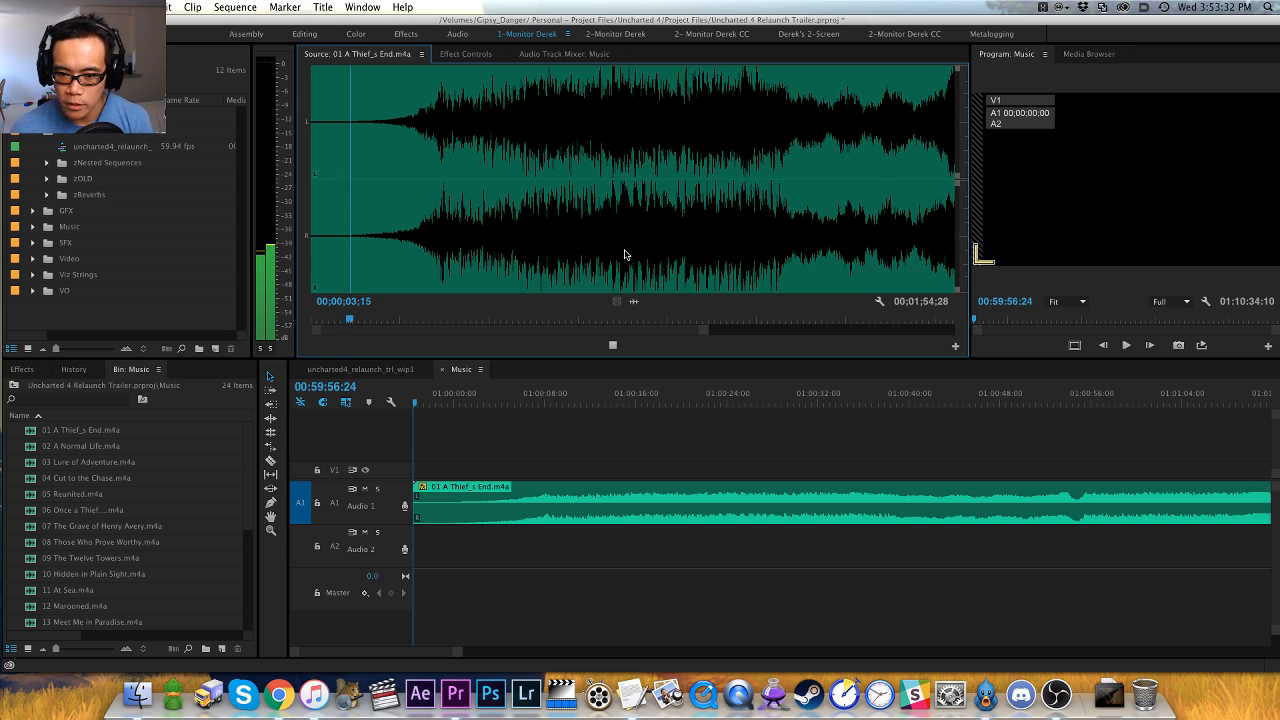
key("=")
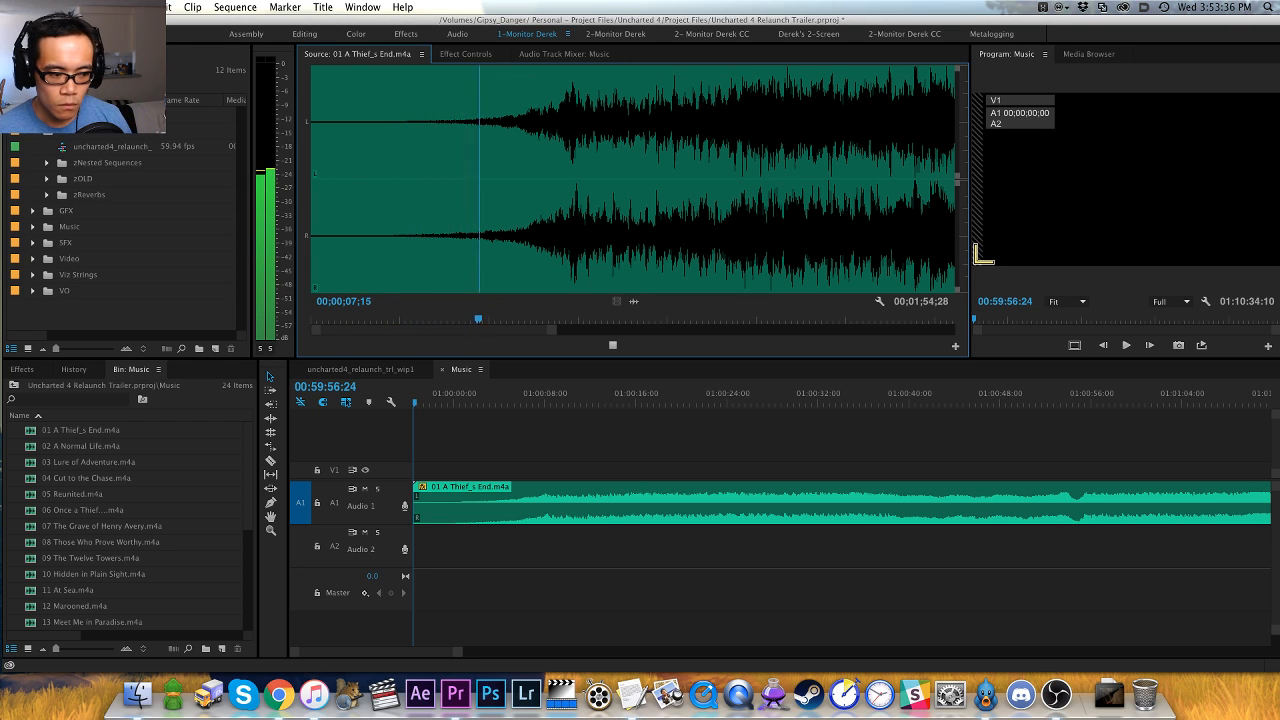
key("super+Tab")
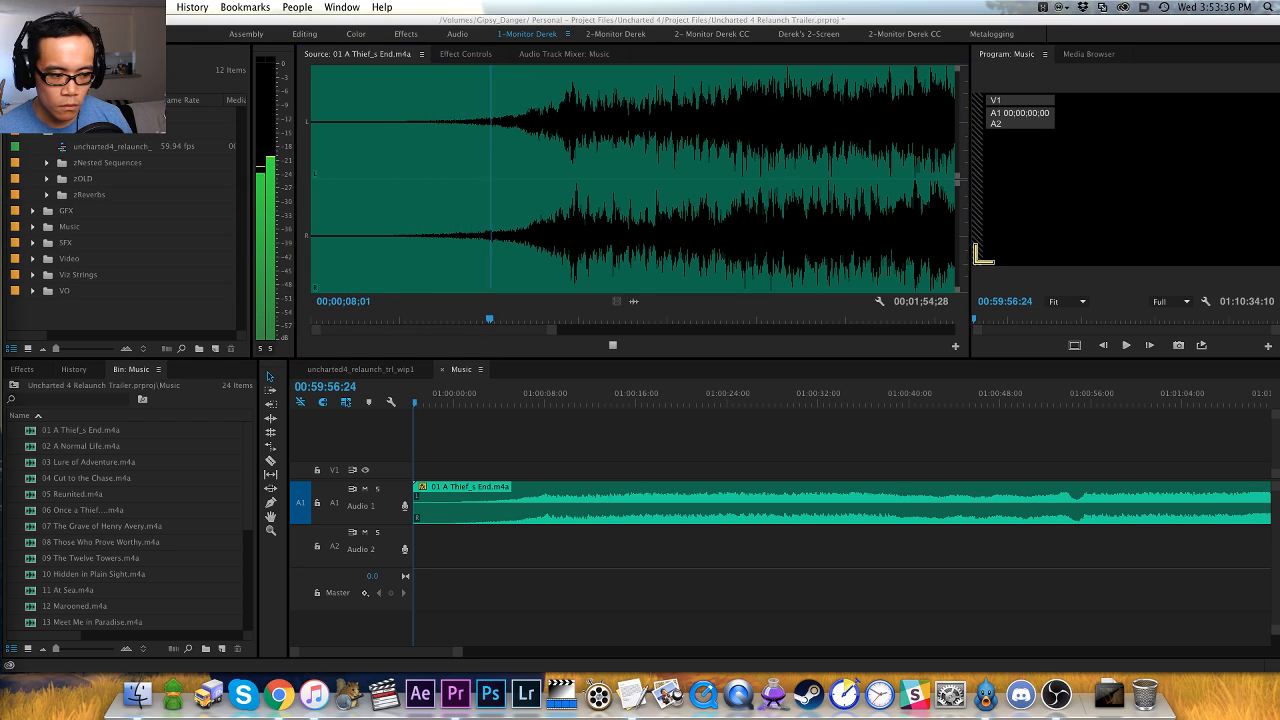
left_click(337, 350)
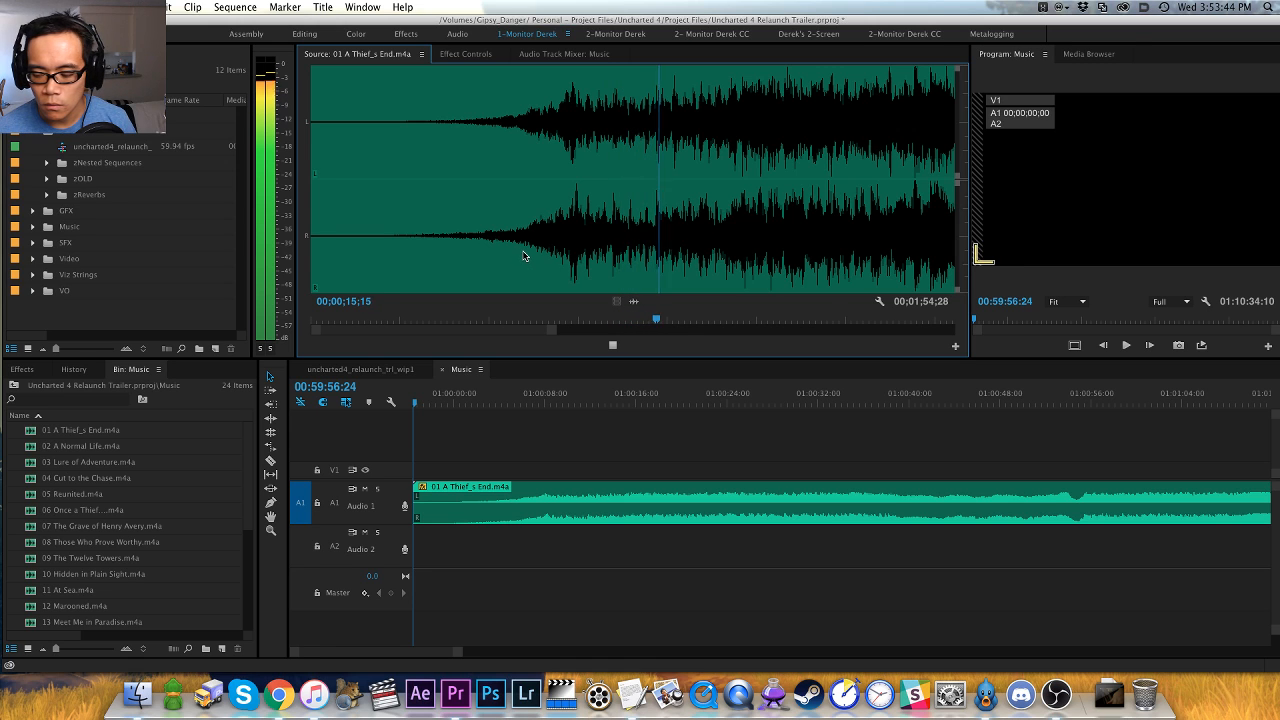
key("space")
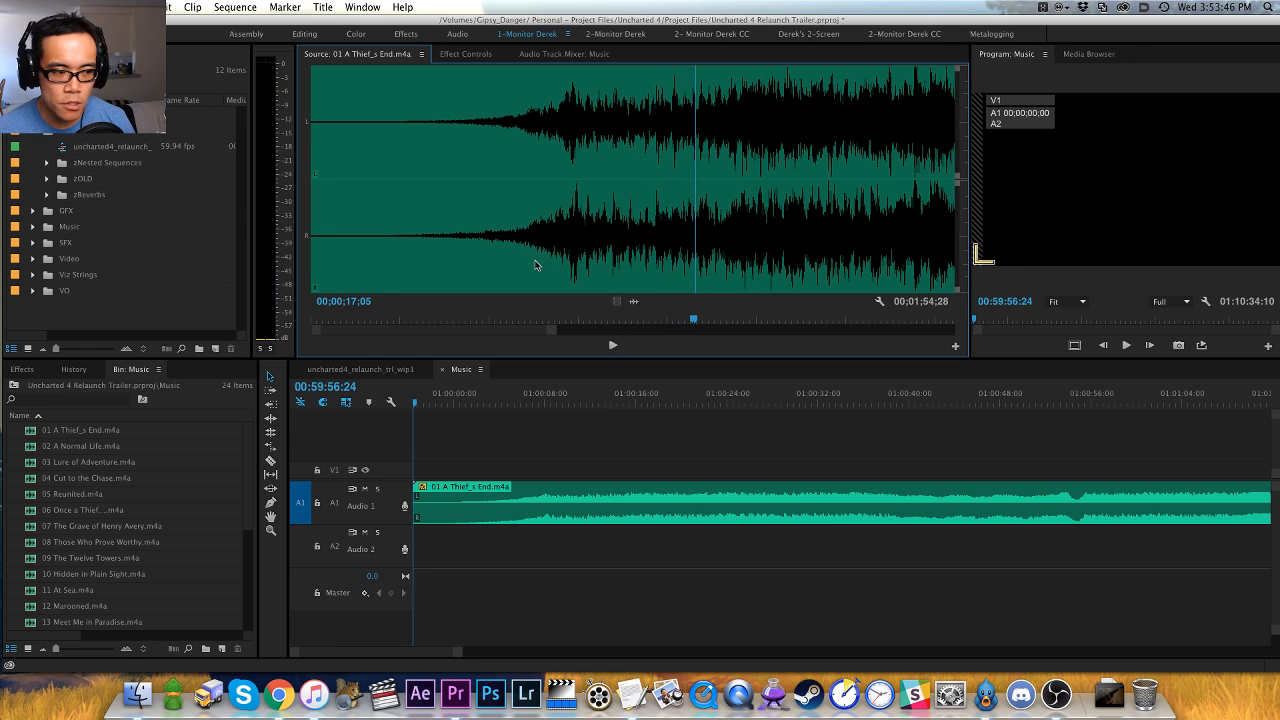
- Try a marker at 00;00;07;15 in the source track, play on from there, and undo the marker
left_click_drag(535, 265, 479, 253)
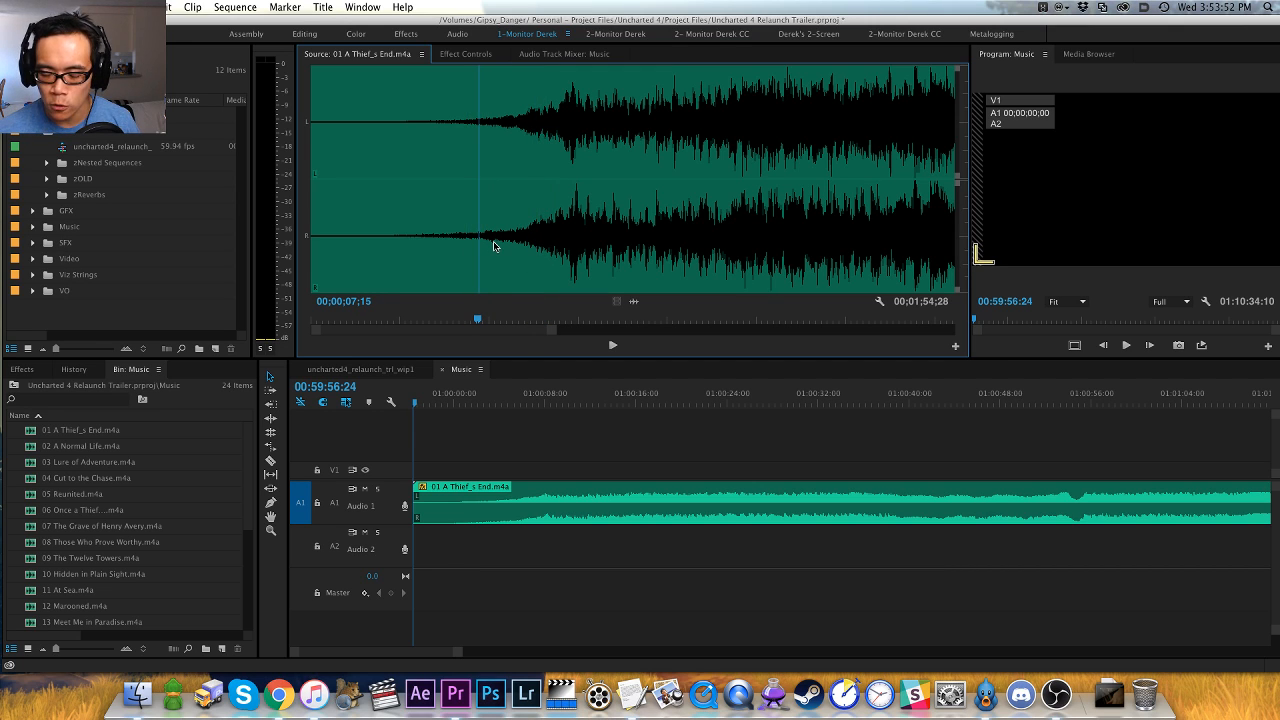
key("=")
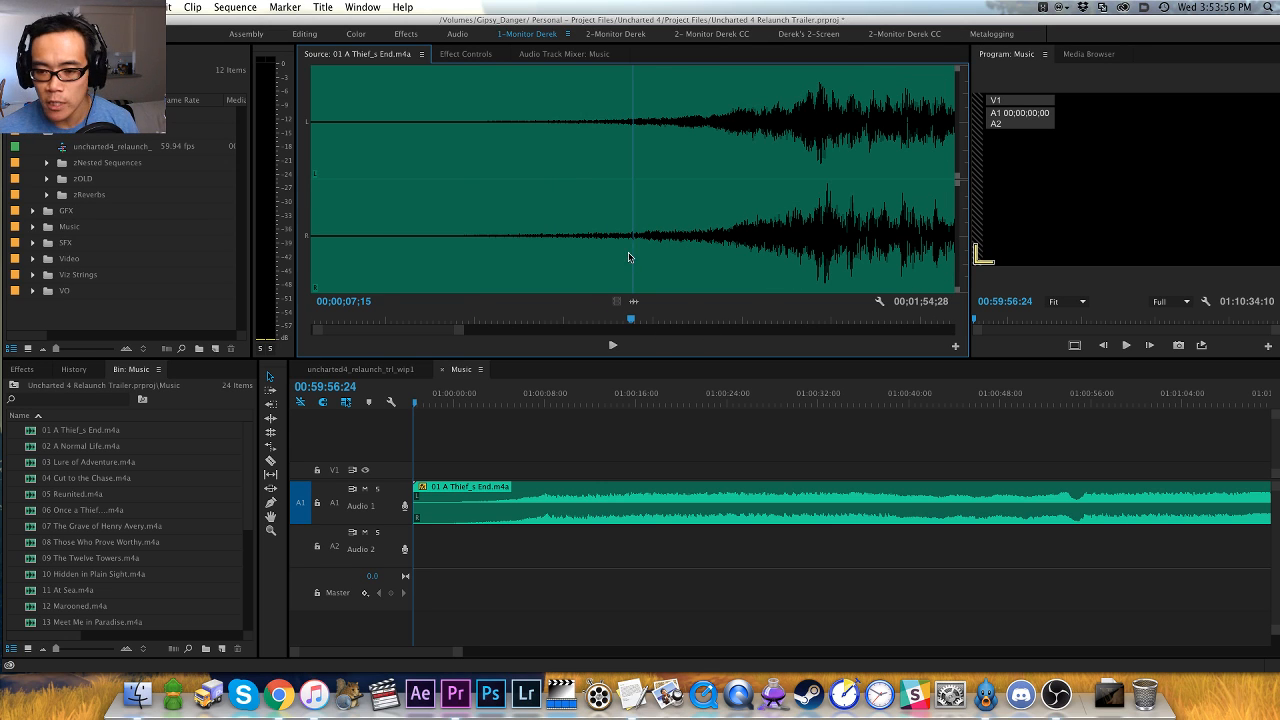
key("space")
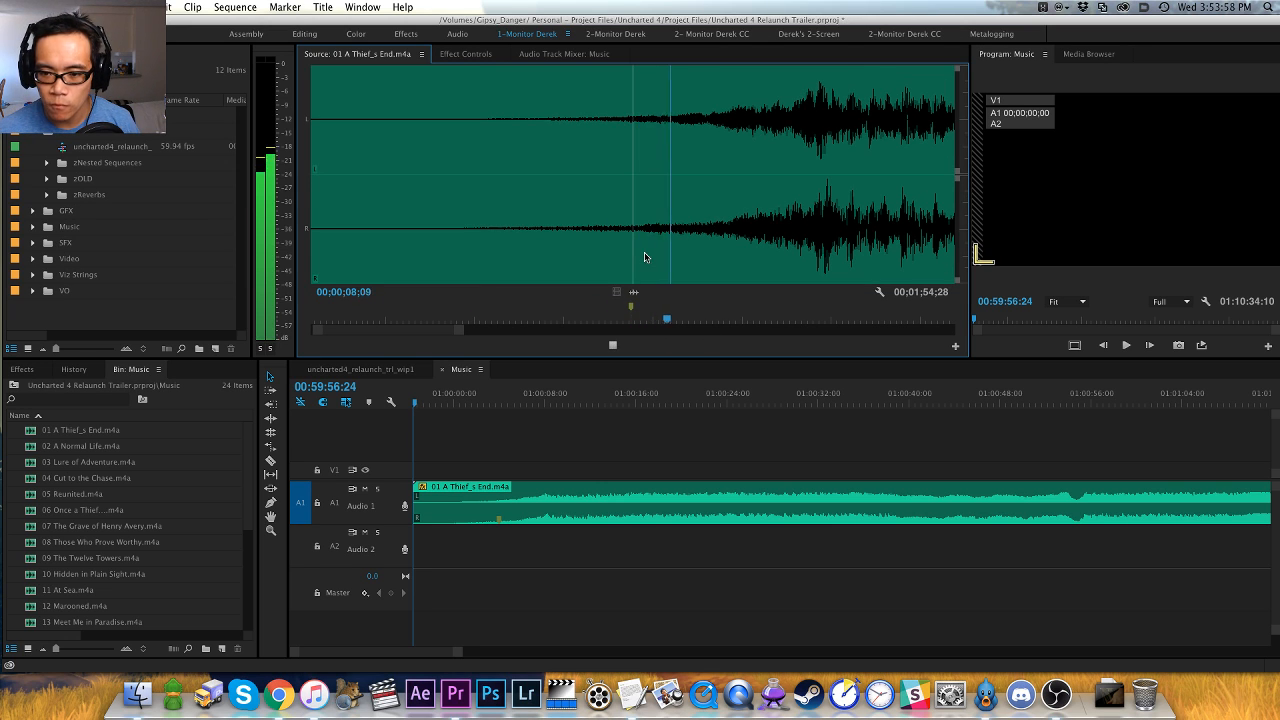
key("space")
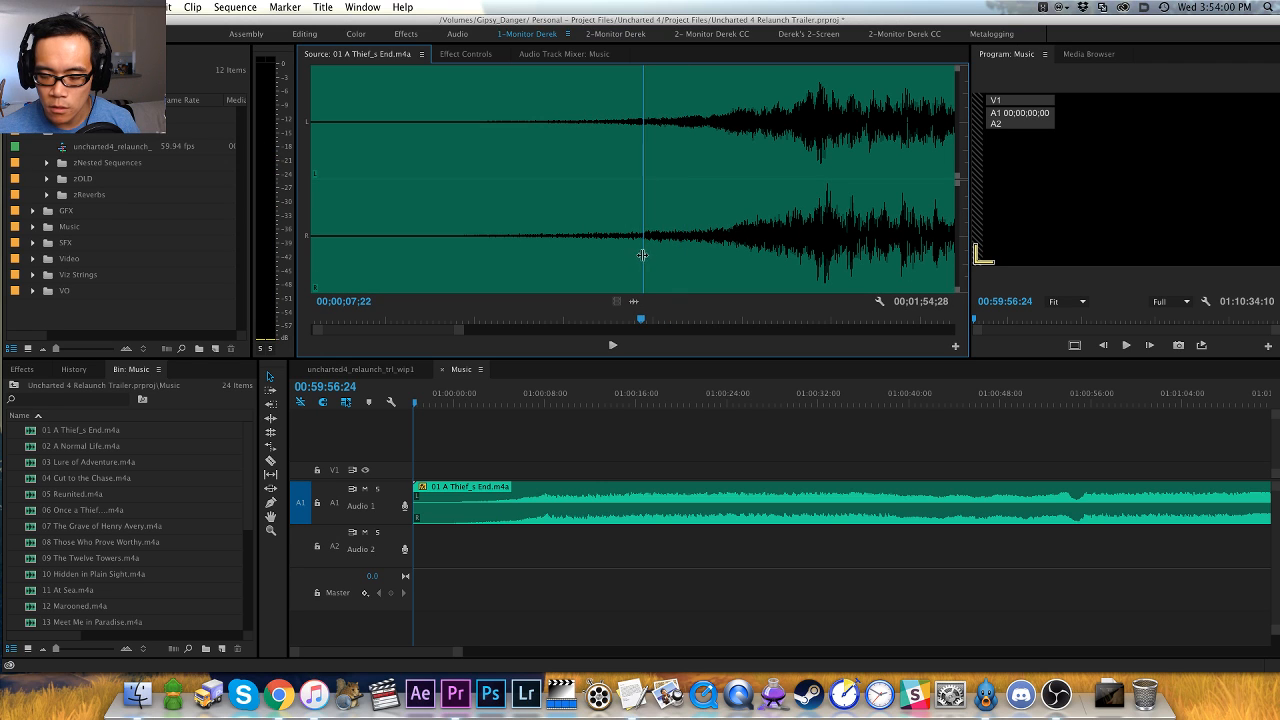
- Audition the source track's build-up repeatedly to locate the musical hit at about 11 seconds
left_click(586, 277)
key("space")
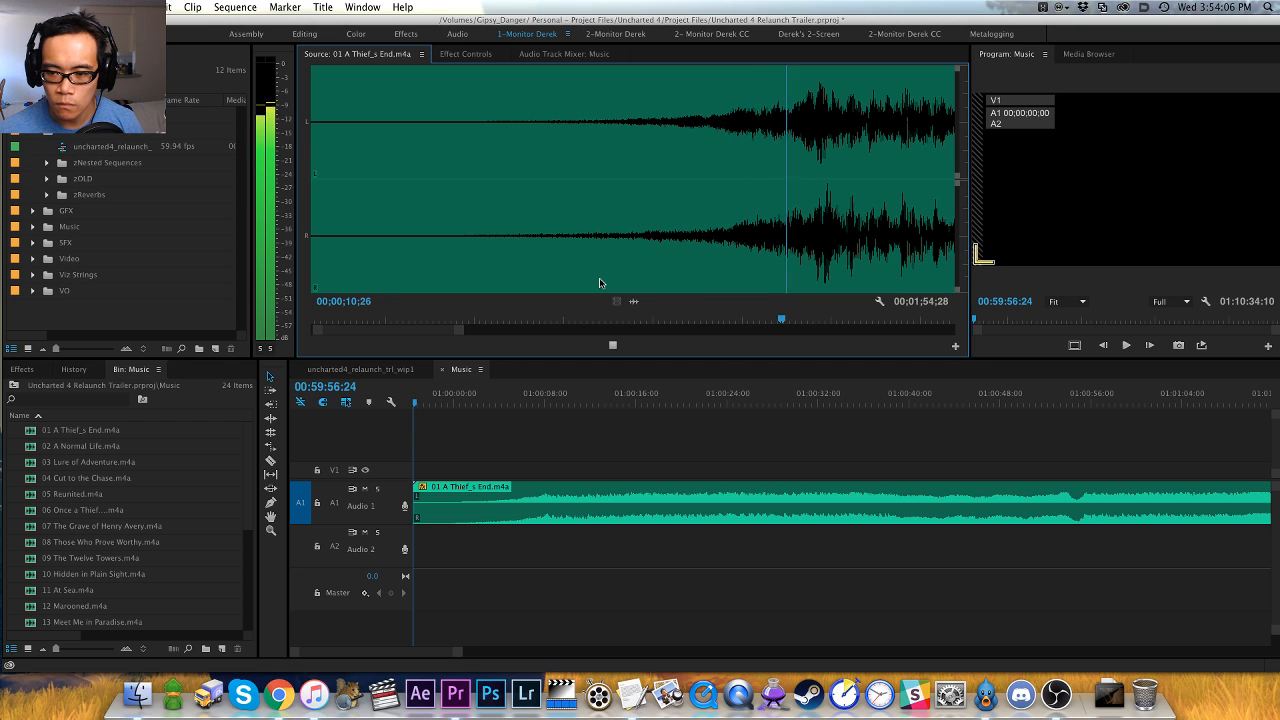
key("space")
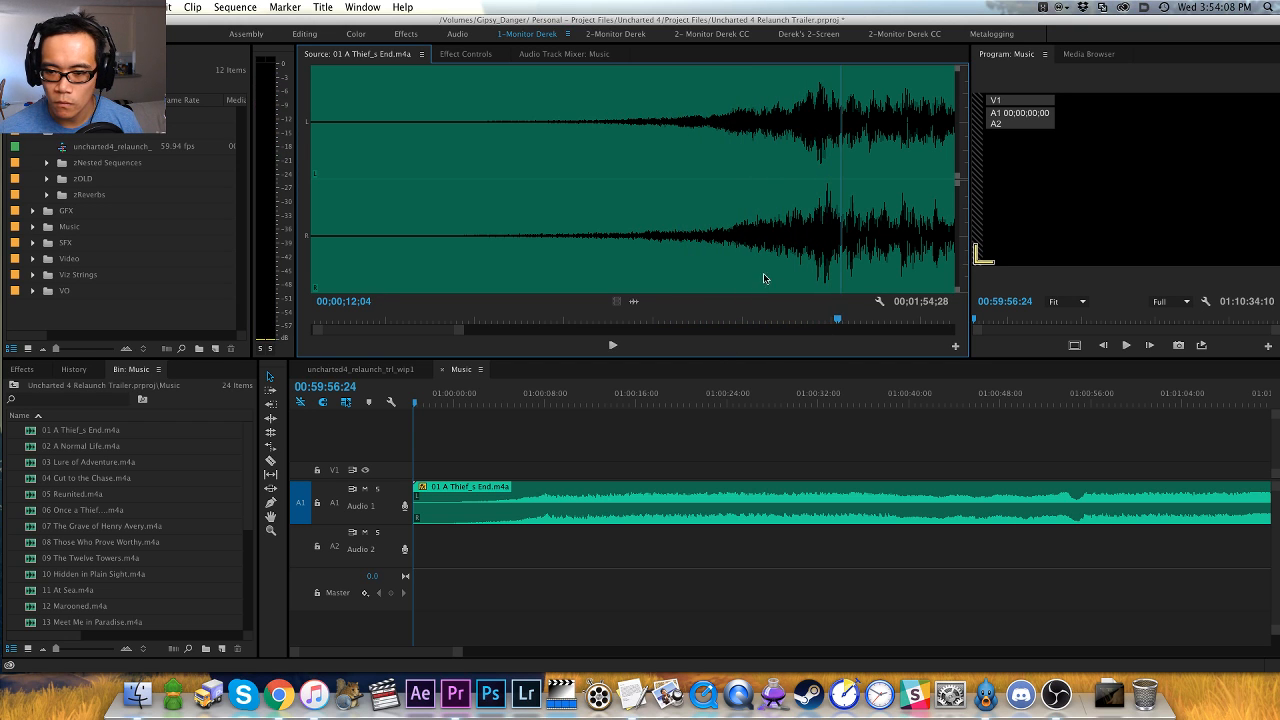
left_click(792, 280)
key("space")
left_click(792, 275)
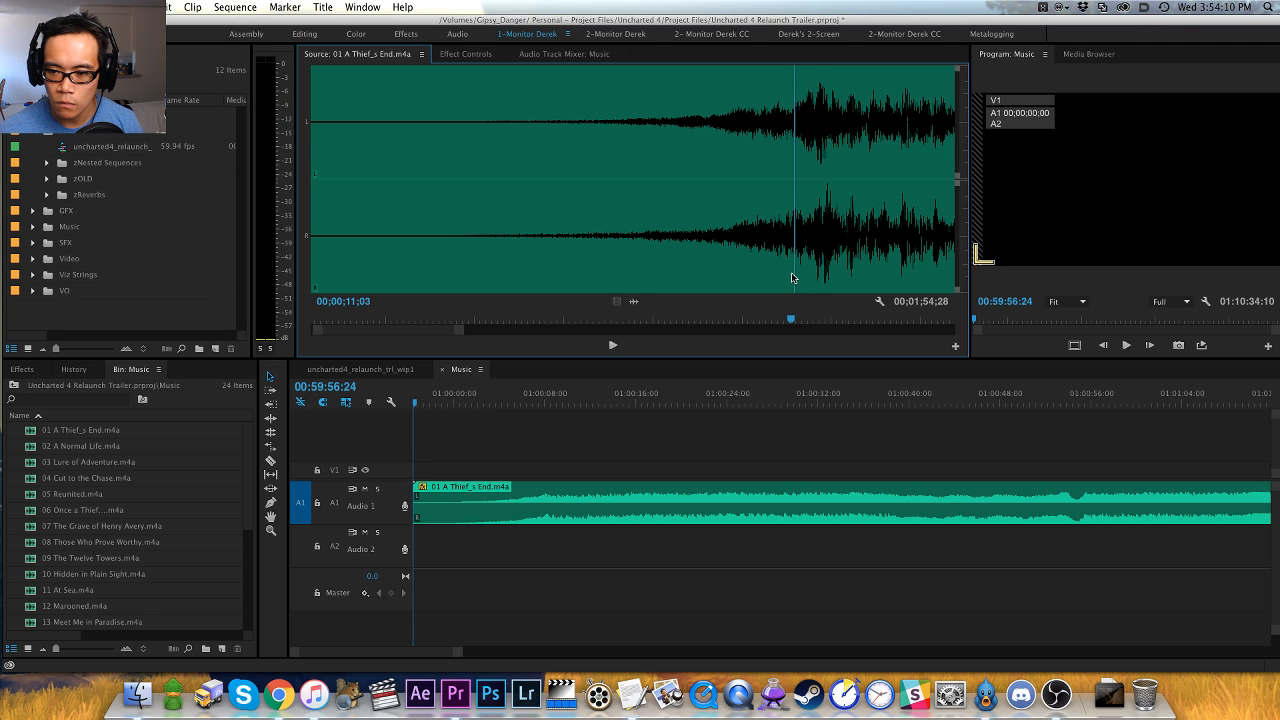
key("space")
key("space")
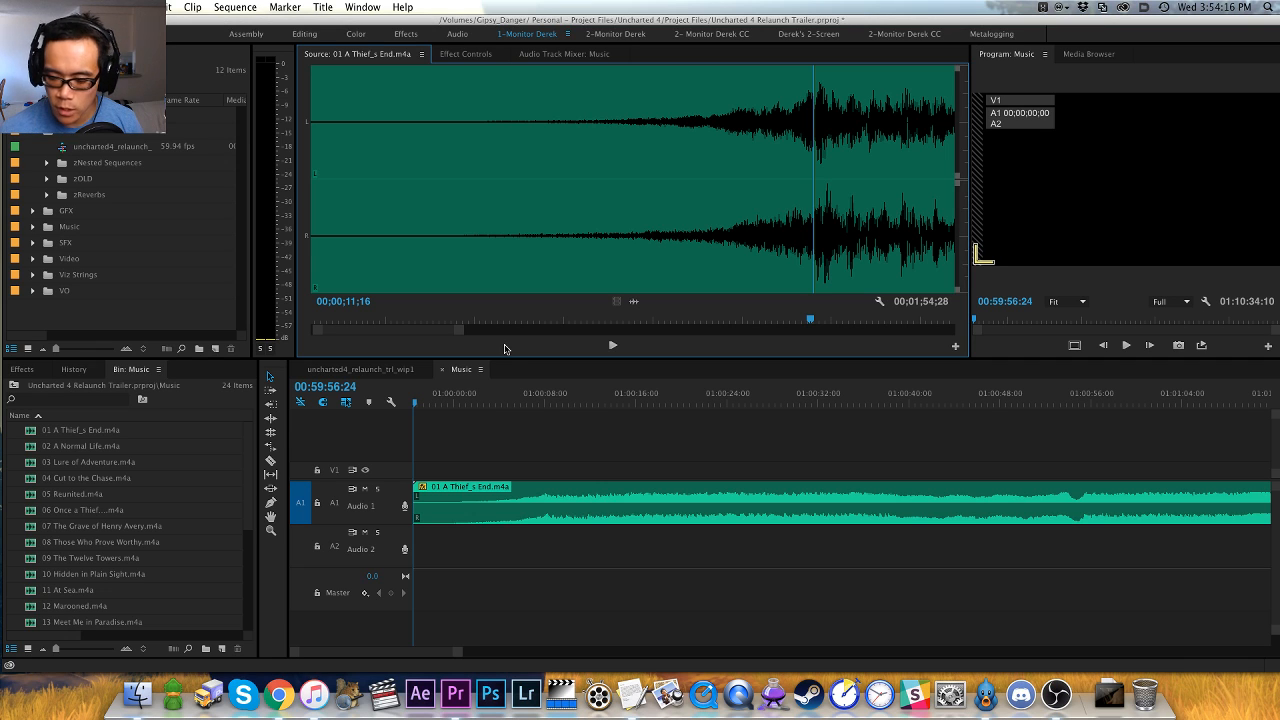
- Add a marker on the musical hit at 00;00;11;16 in the source track and color it red
key("space")
key("space")
key("j")
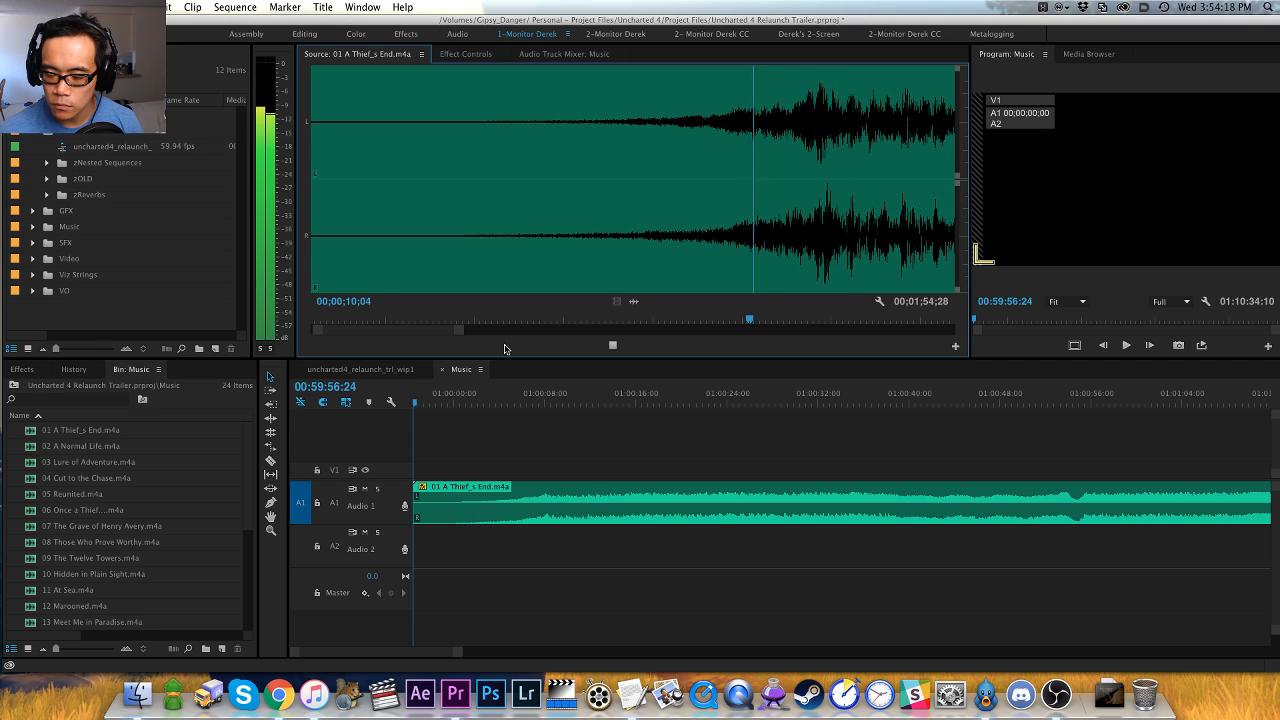
key("space")
key("space")
key("space")
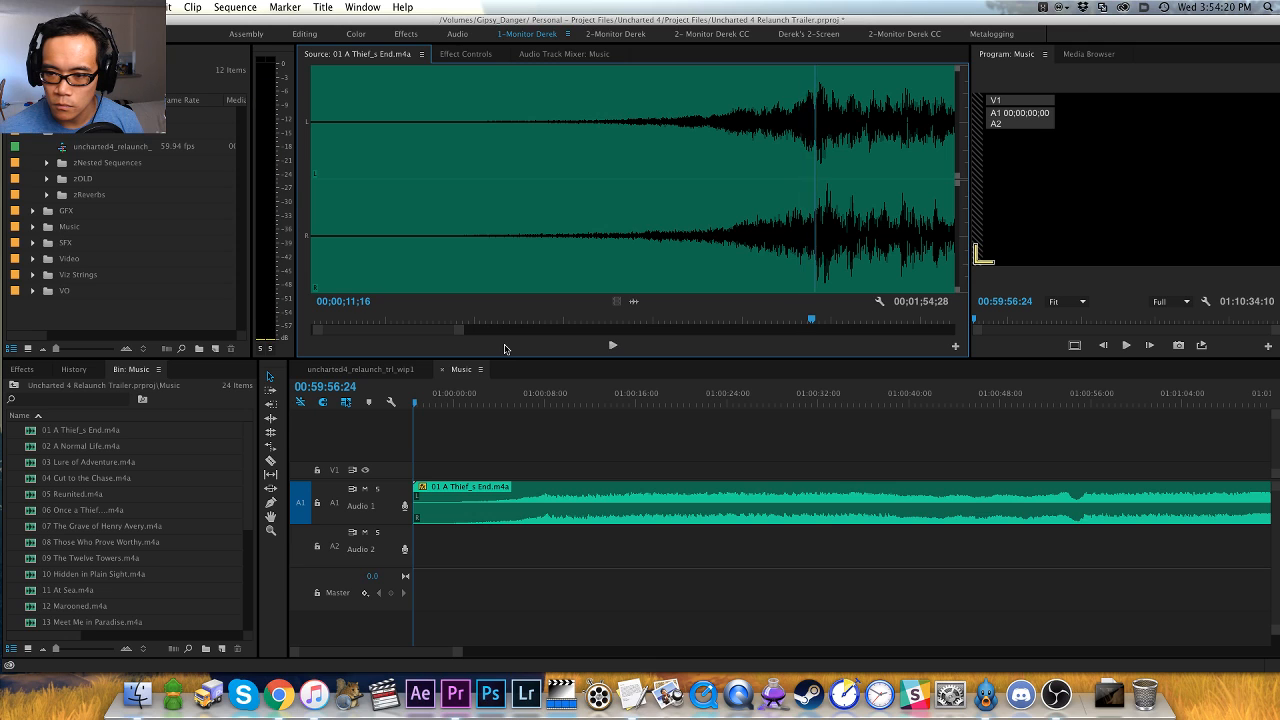
key("m")
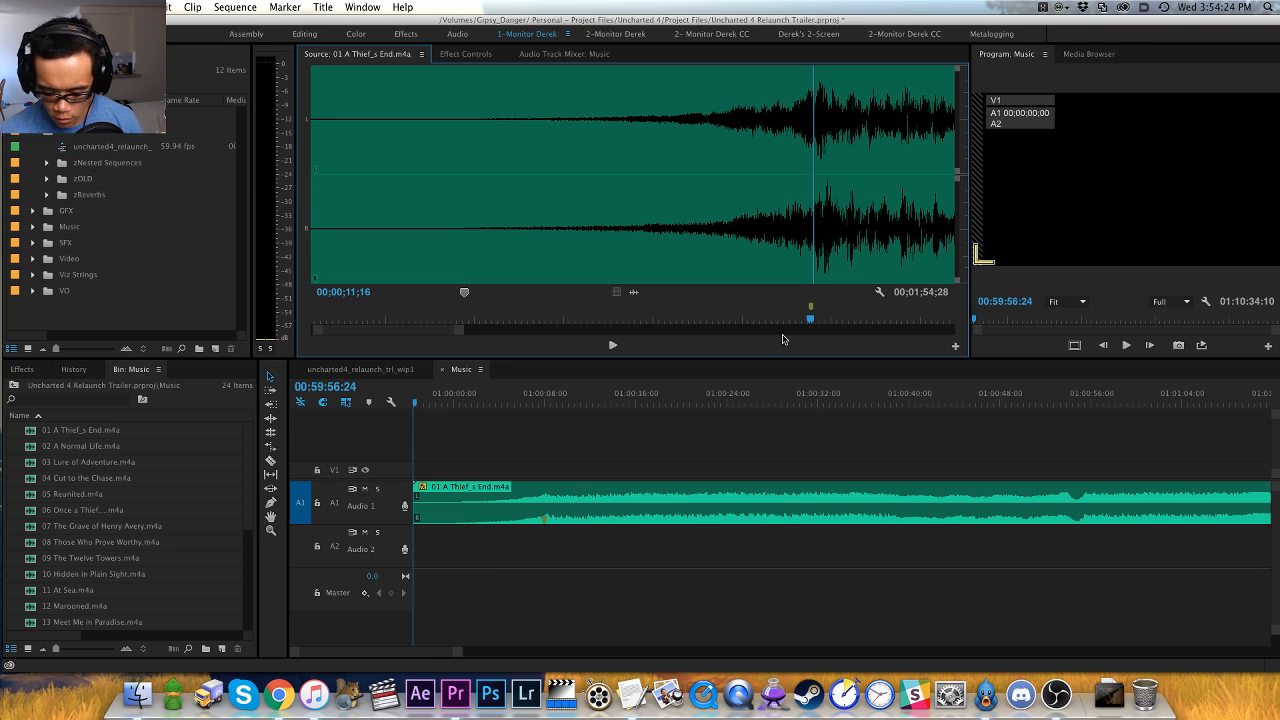
key("=")
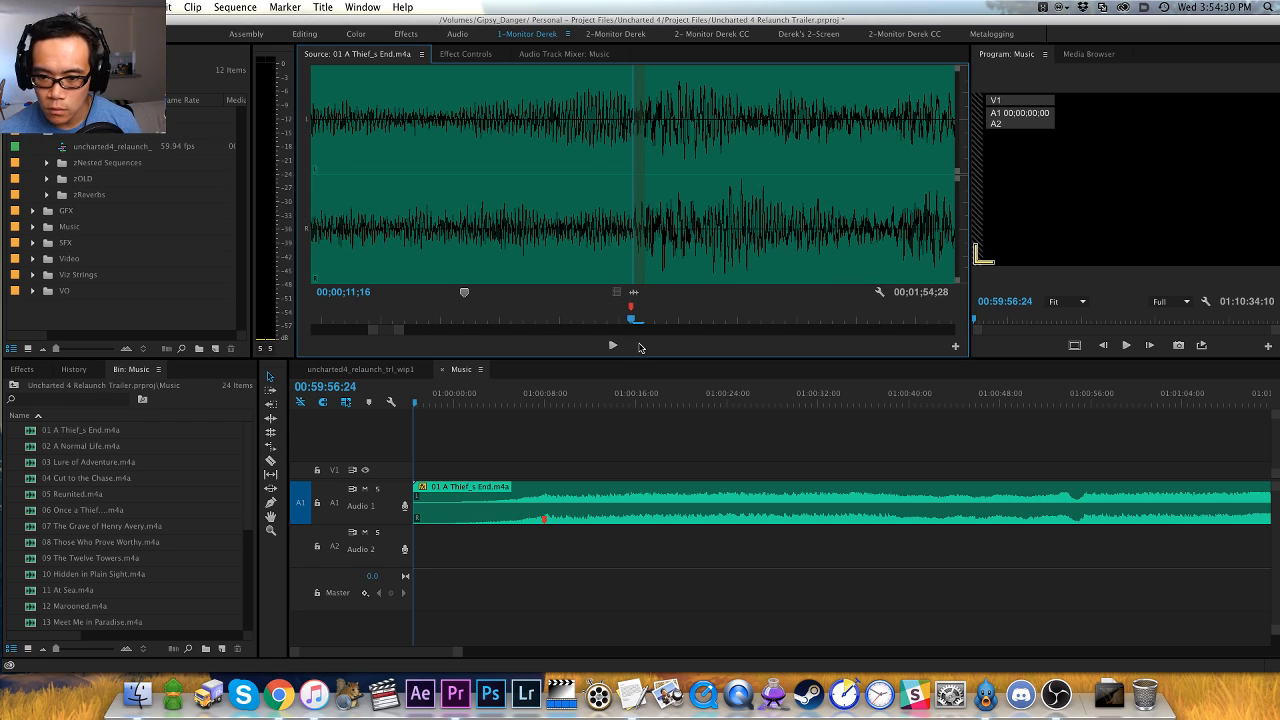
key("=")
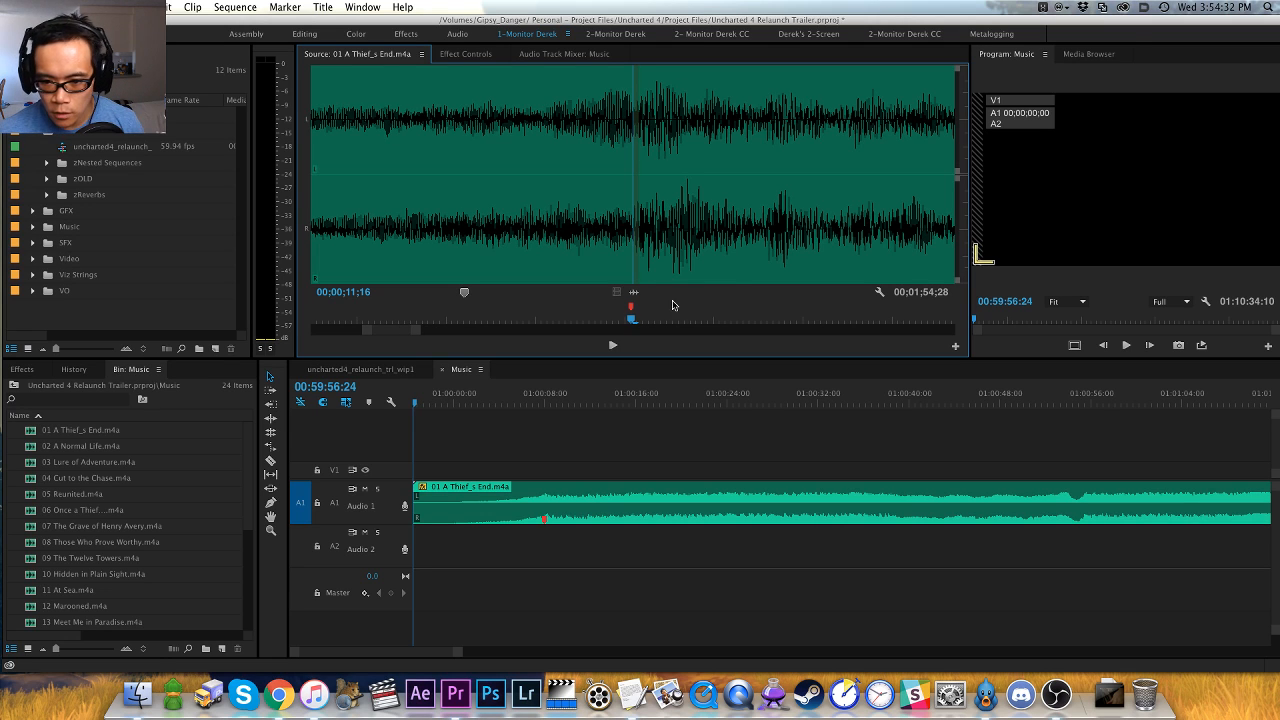
key("=")
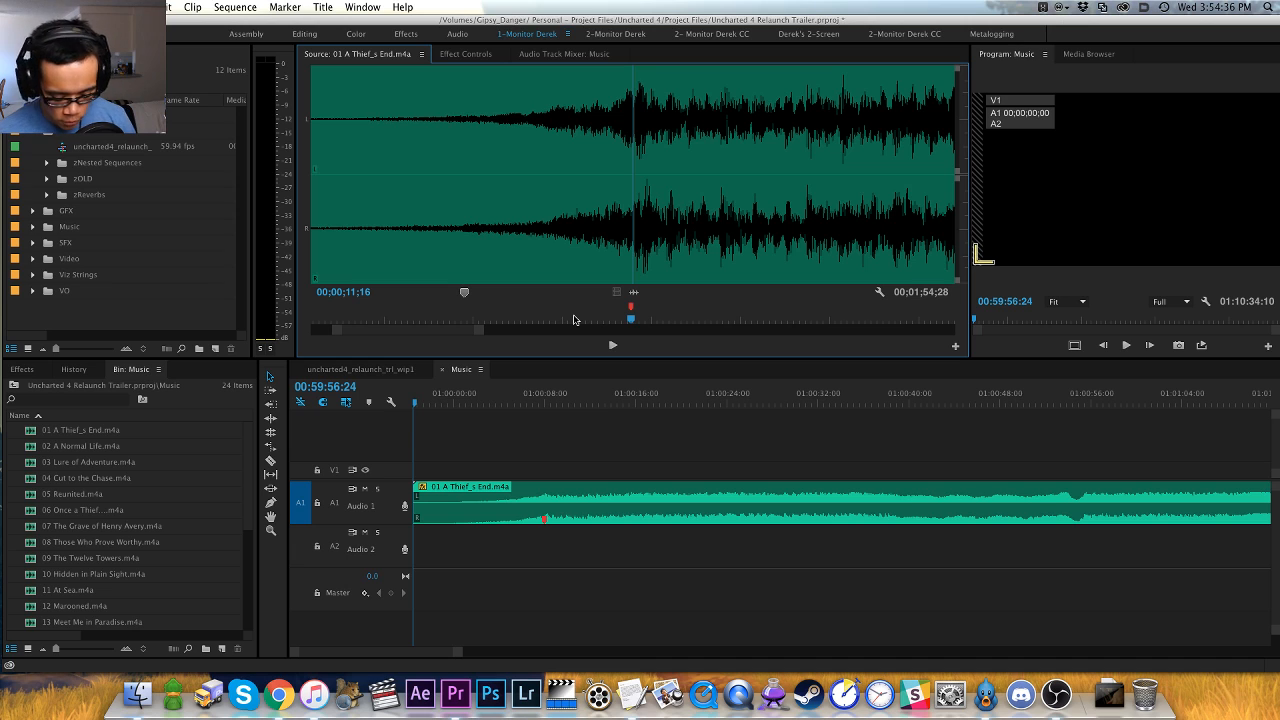
- Look up the marker commands and marker color assignments in the keyboard shortcuts, and close them without changes
key("super+alt+k")
type("marker")
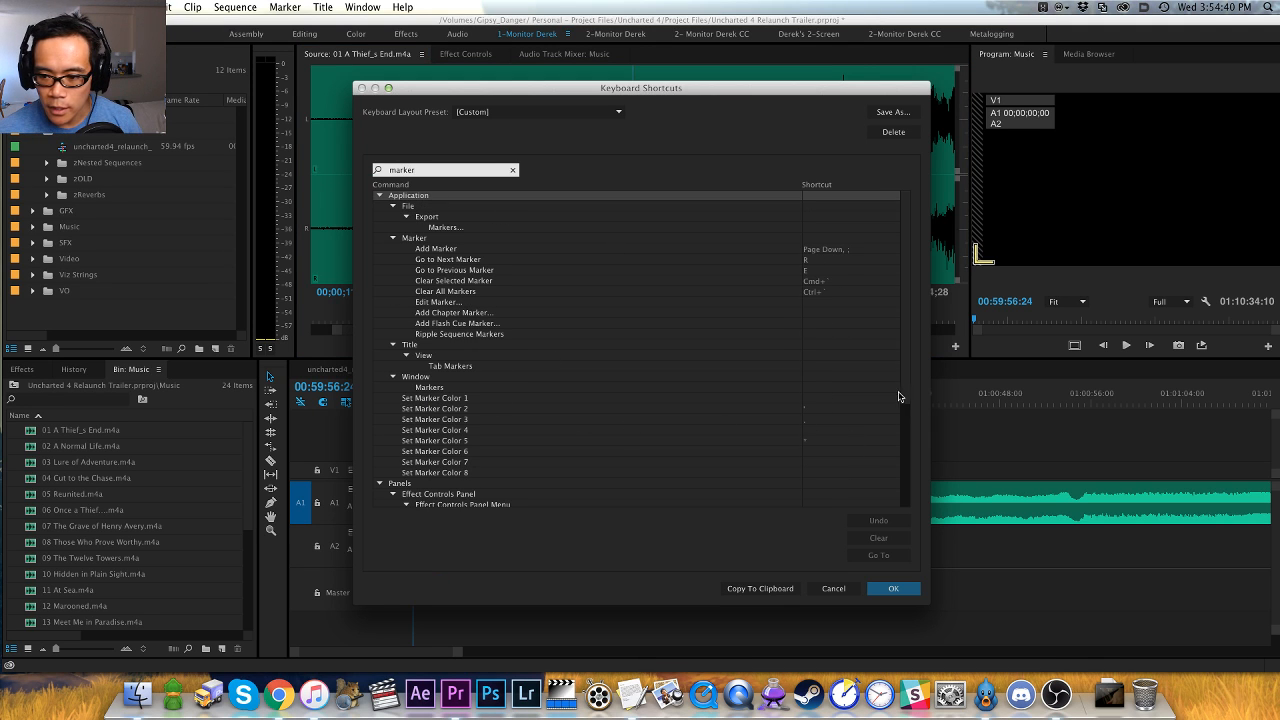
scroll(900, 400, "down", 3)
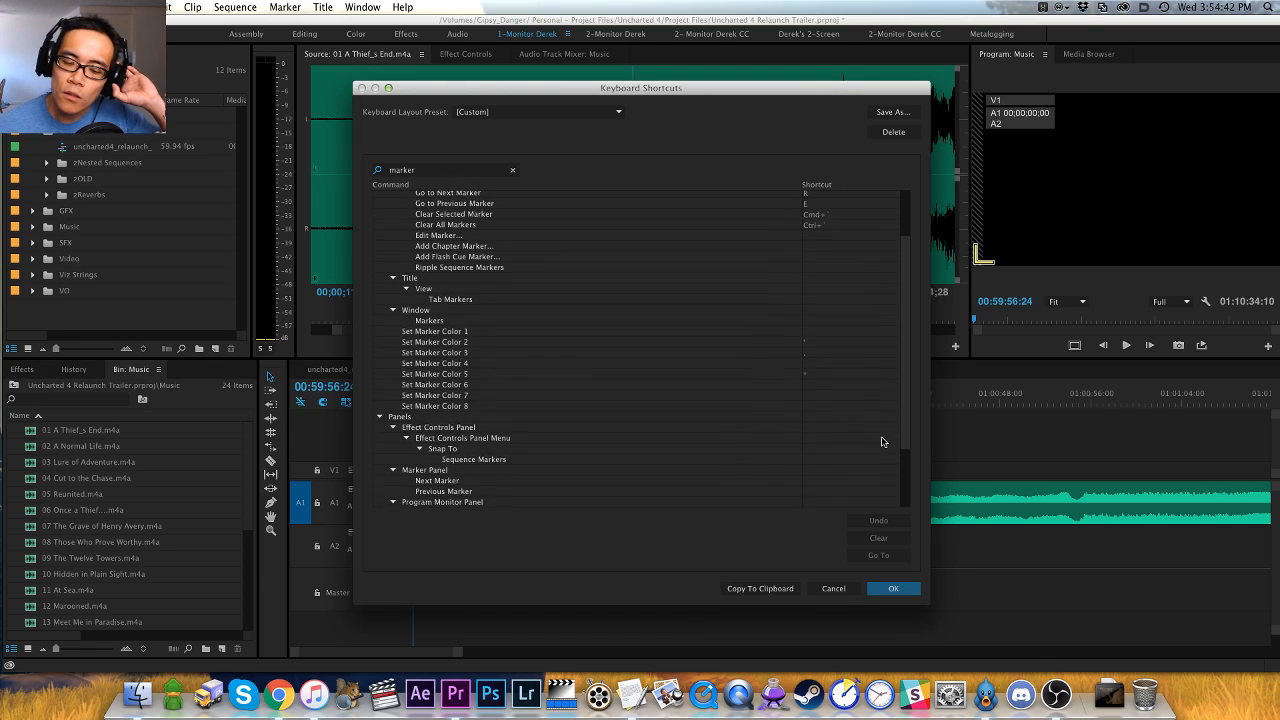
scroll(880, 442, "down", 1)
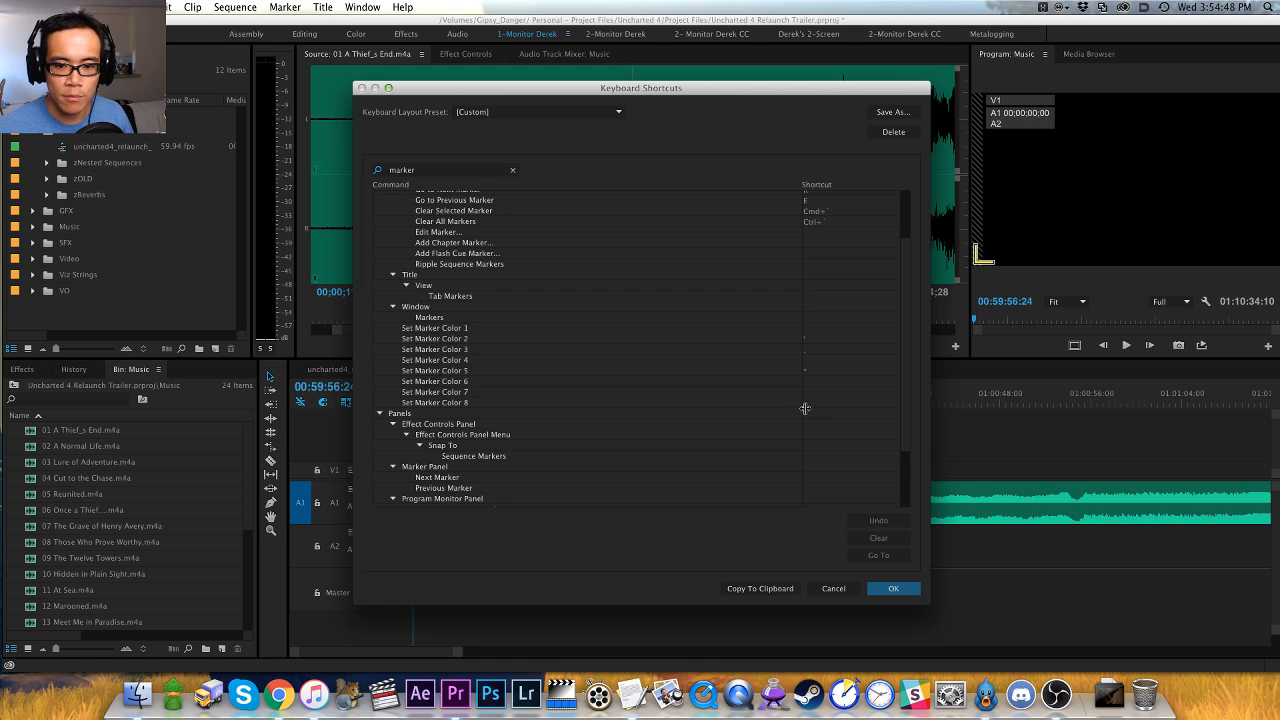
left_click(834, 589)
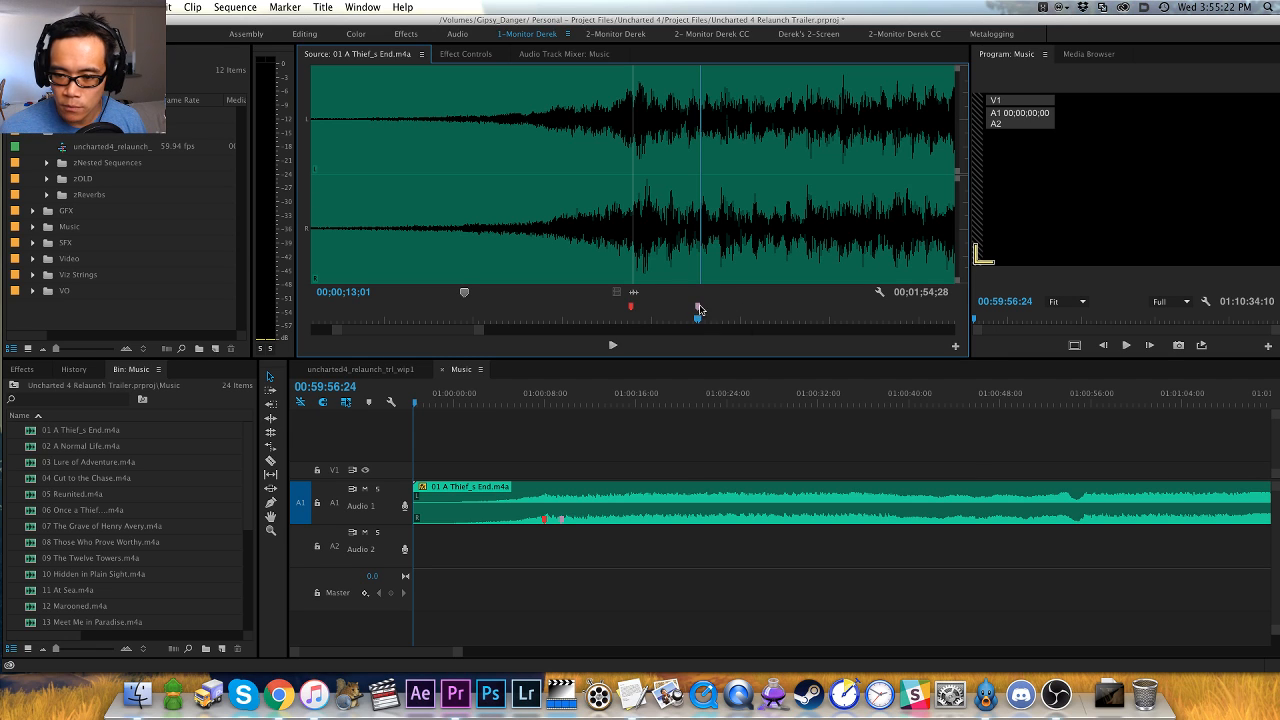
- Undo the marker at 00;00;13;01 and its color changes in the source track
left_click_drag(735, 320, 747, 323)
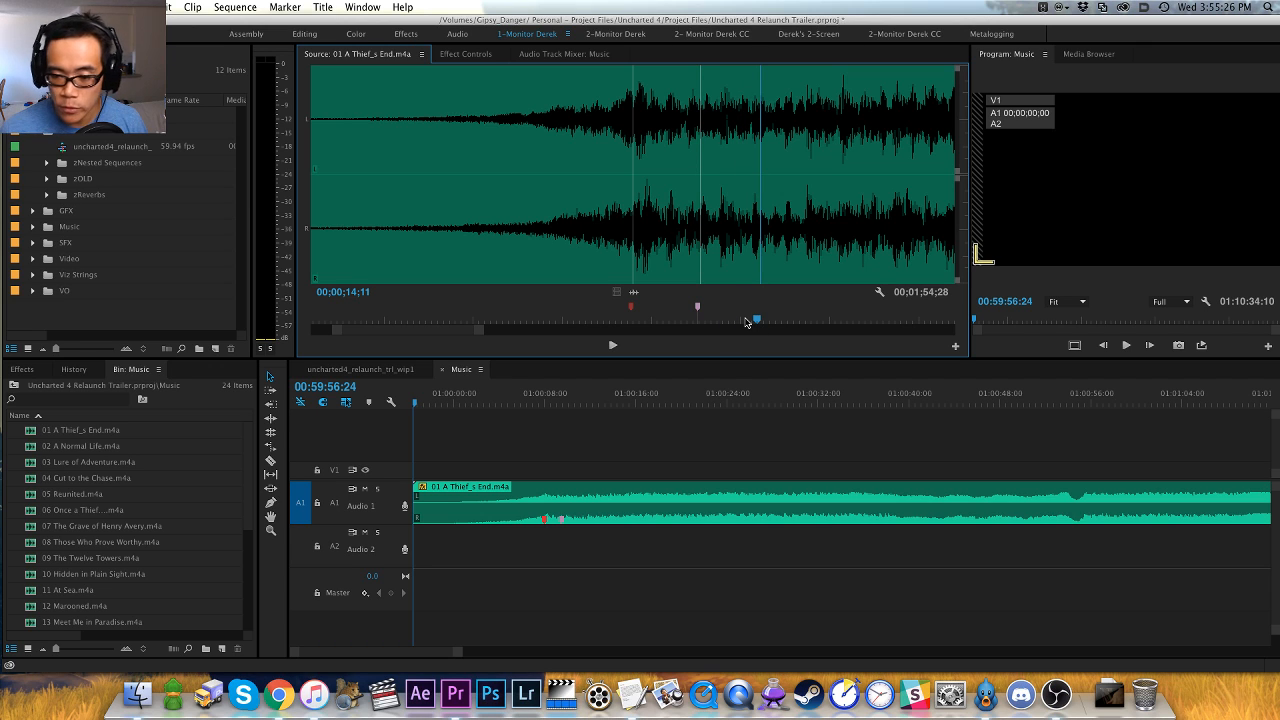
key("super+z")
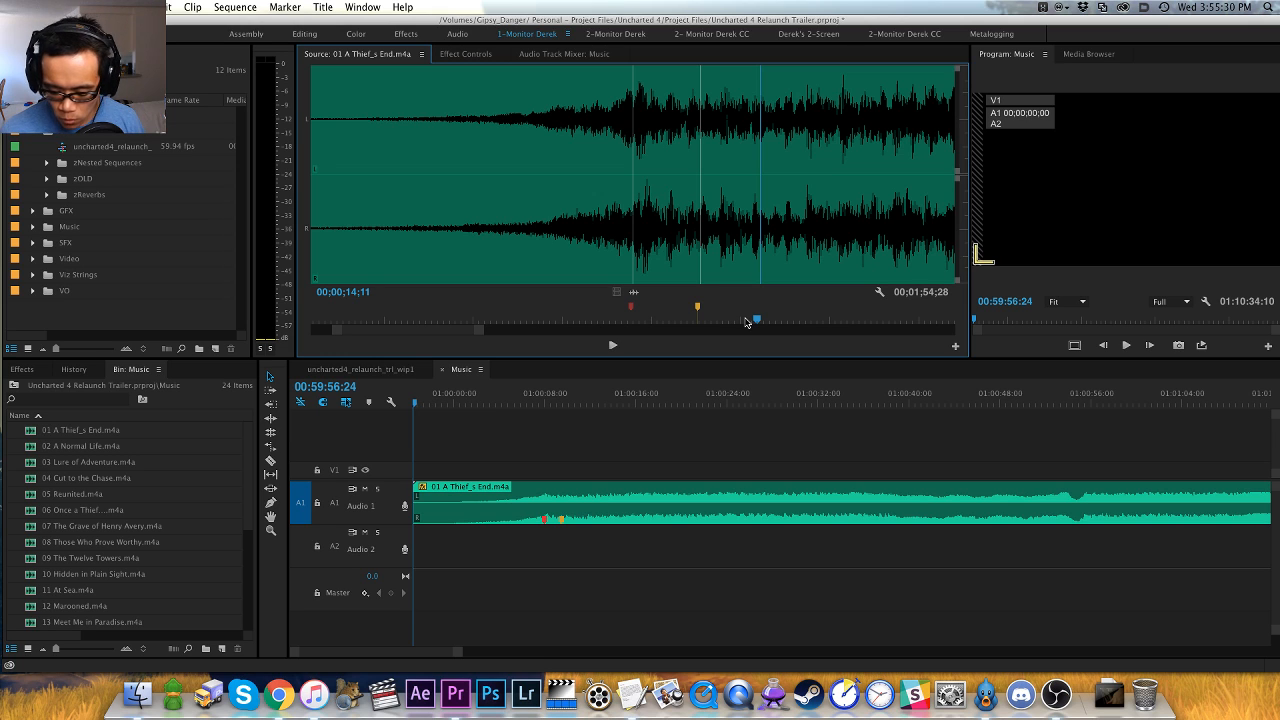
key("super+z")
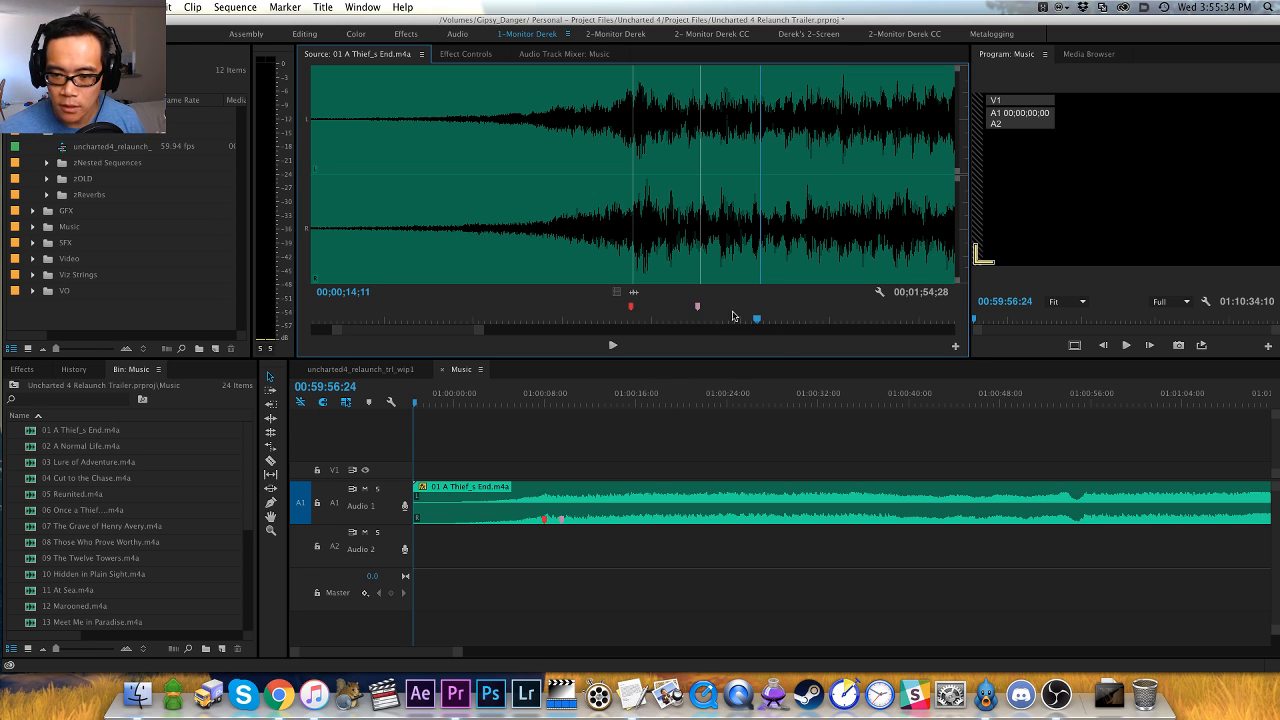
key("super+z")
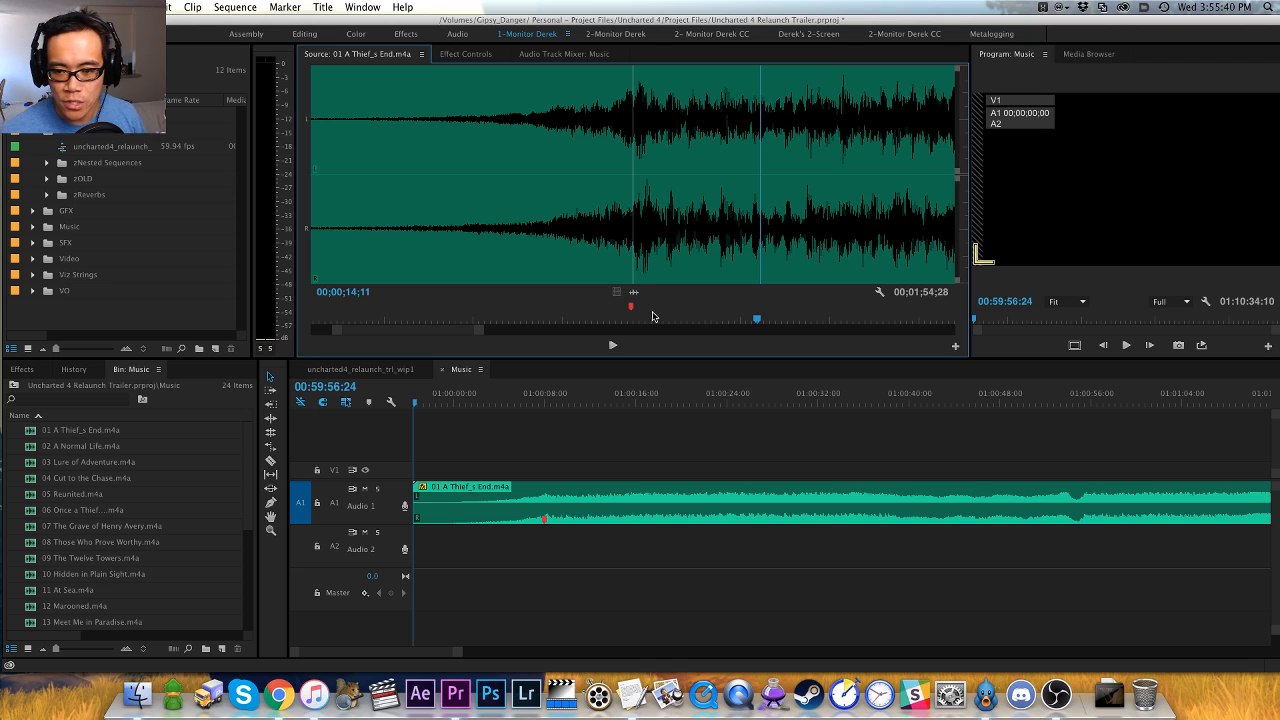
- Go back to the red marker at 00;00;11;16, examine its color and type settings, and cancel without changes
key("shift+super+m")
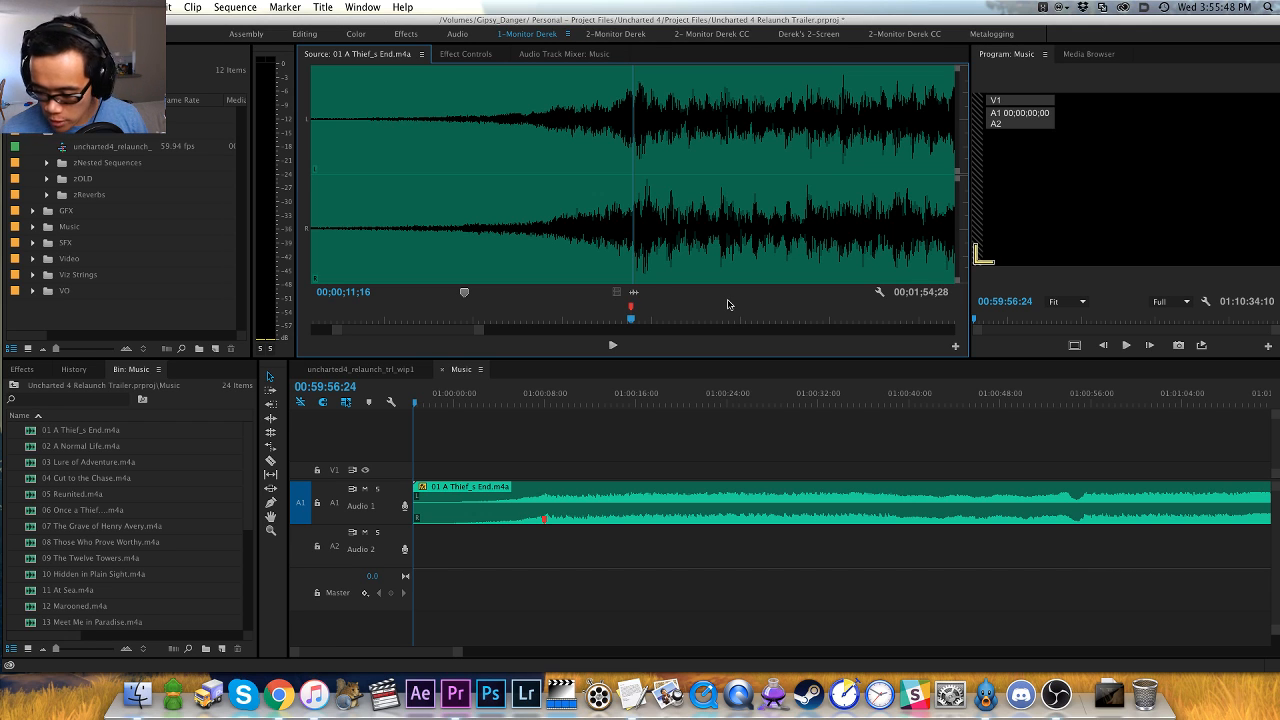
double_click(631, 310)
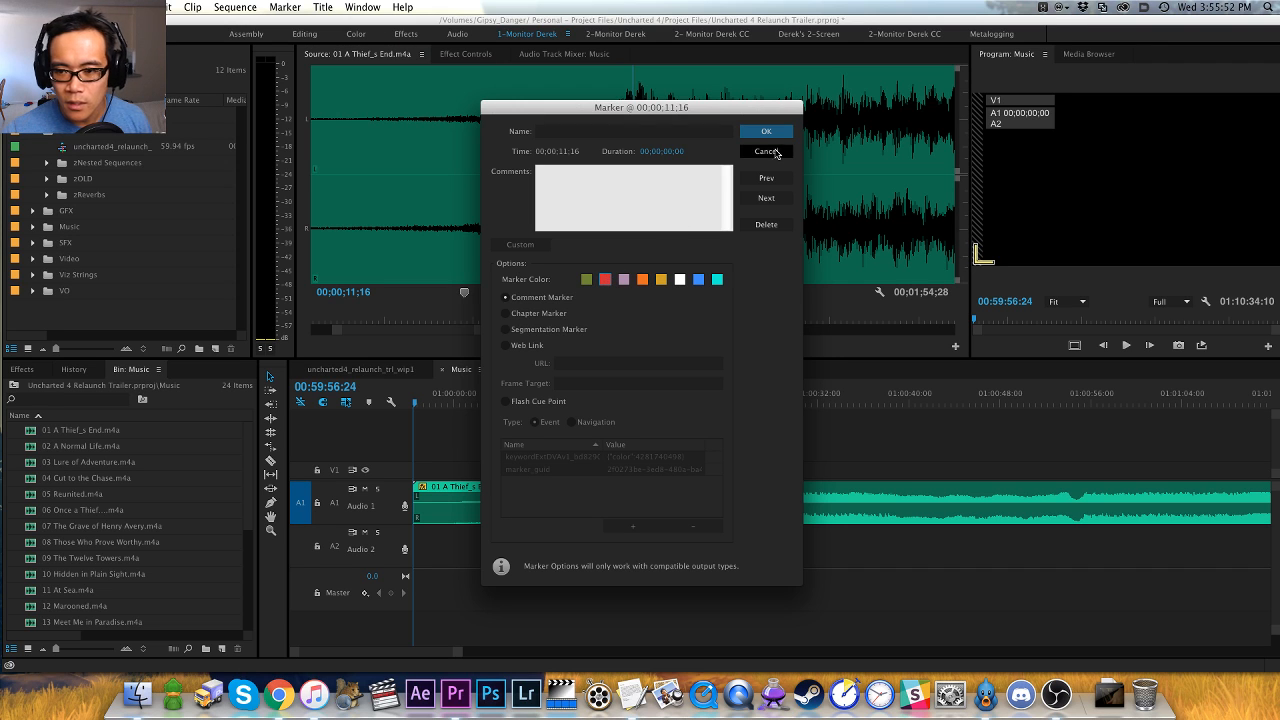
left_click(766, 151)
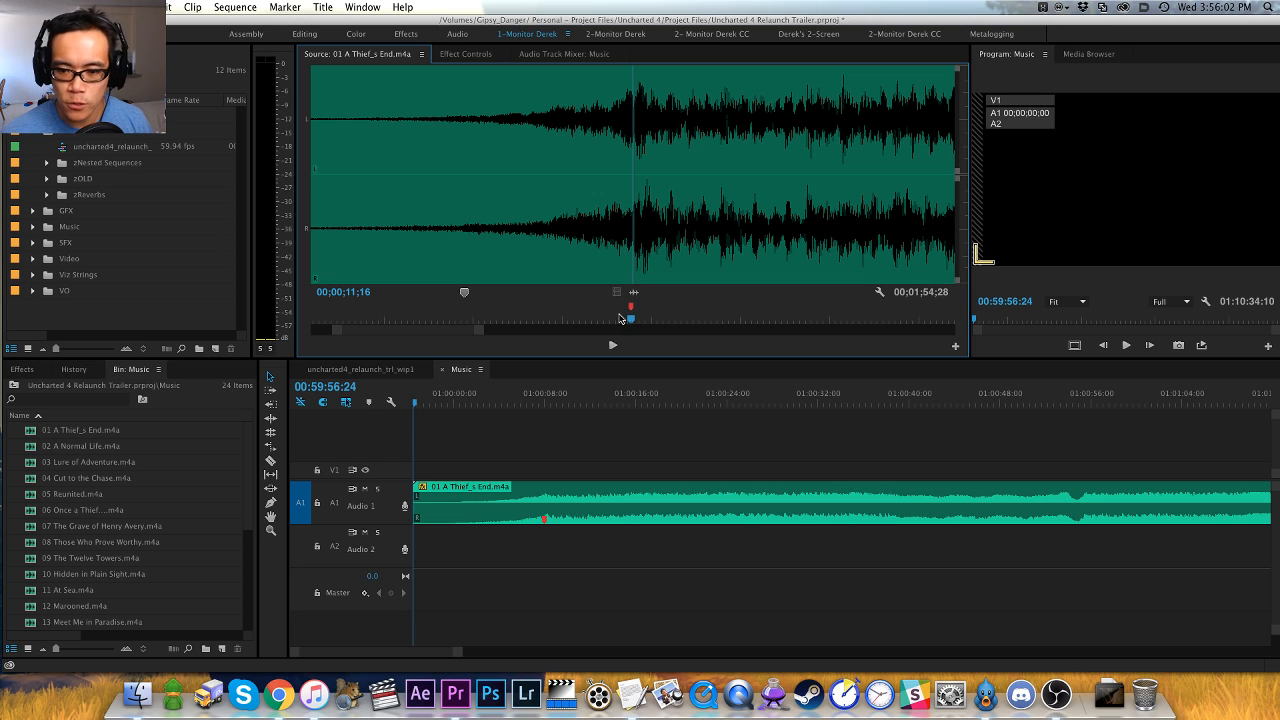
- Audition the source track beyond the first red marker and add another red marker on the next hit at 00;00;18;15
left_click_drag(620, 320, 556, 316)
key("space")
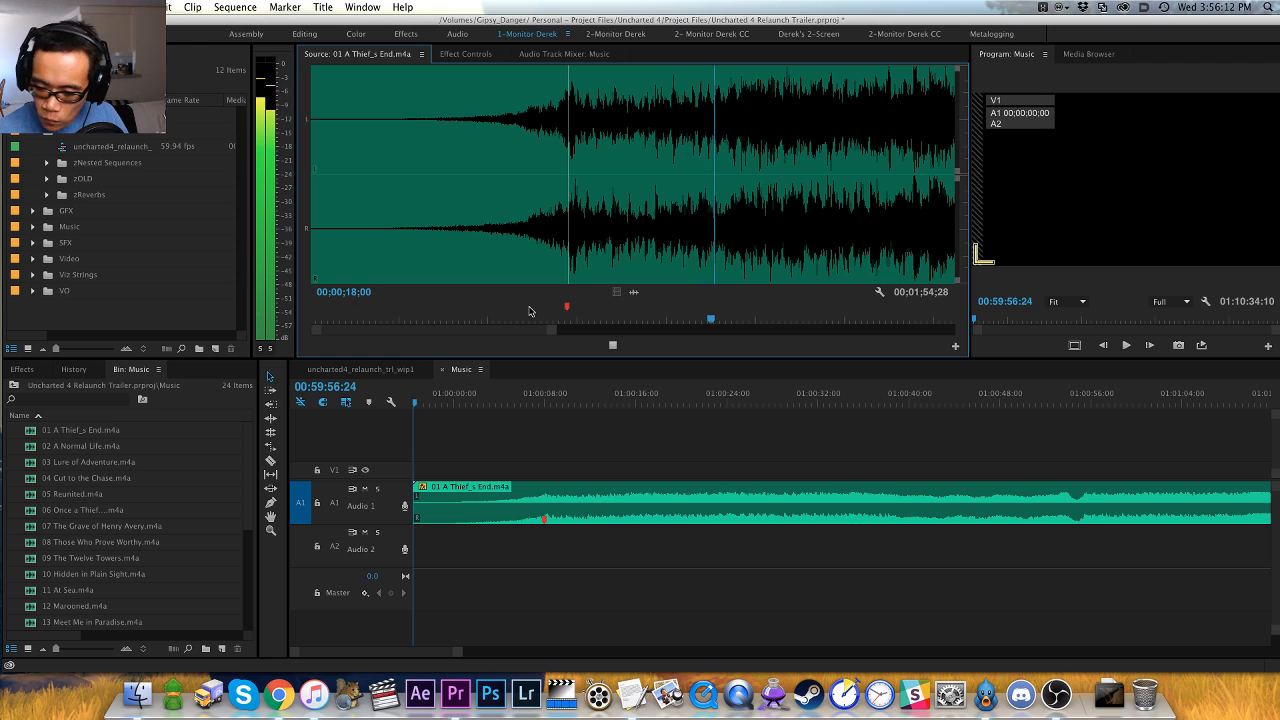
key("space")
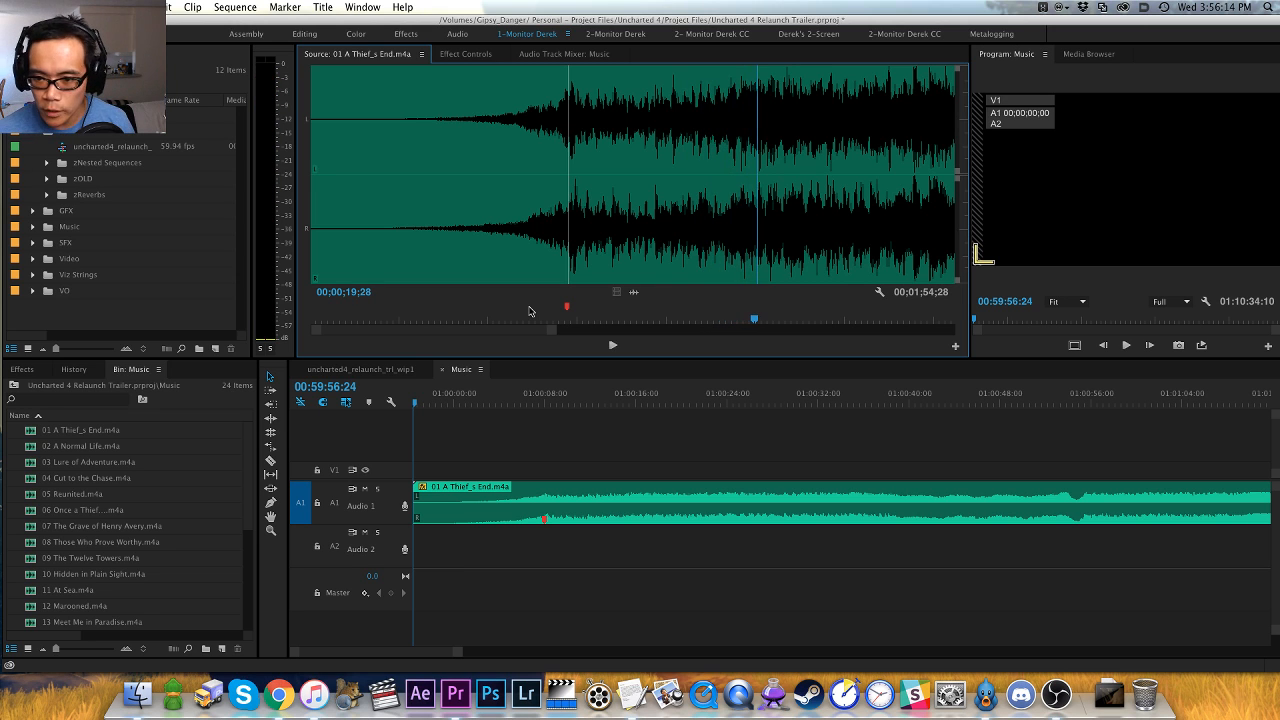
left_click(464, 259)
key("space")
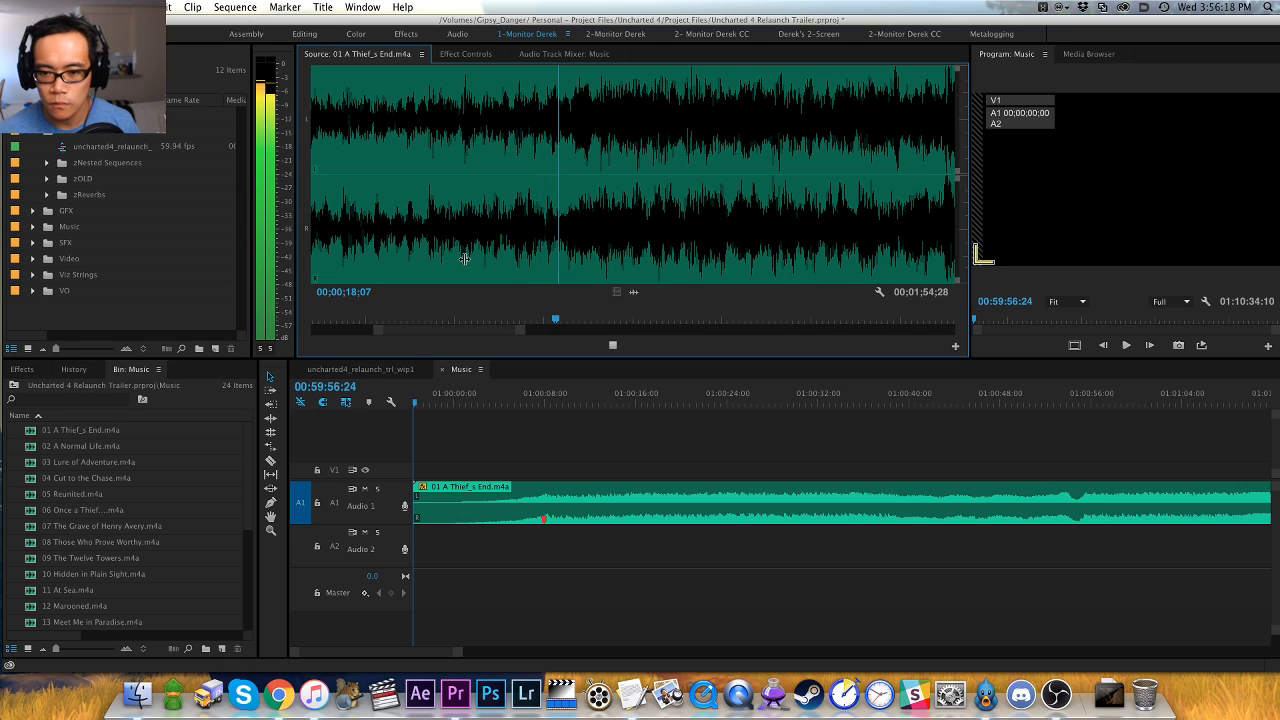
key("space")
key("space")
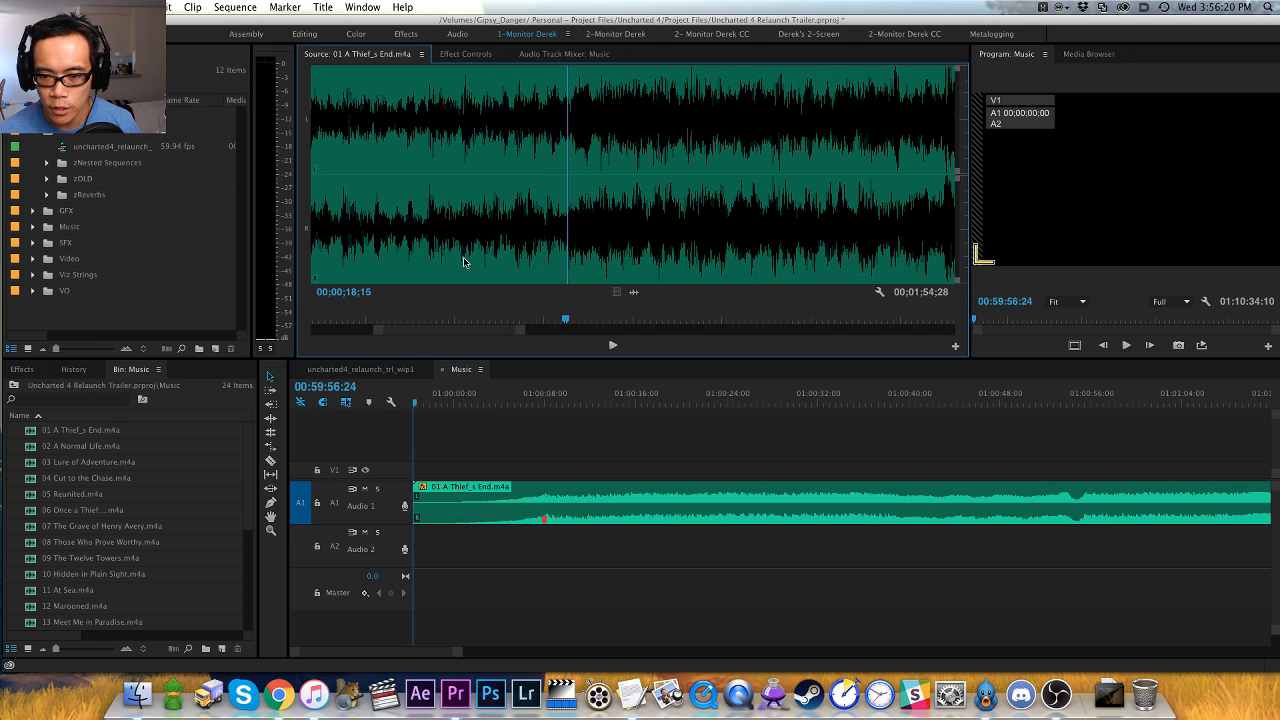
key("m")
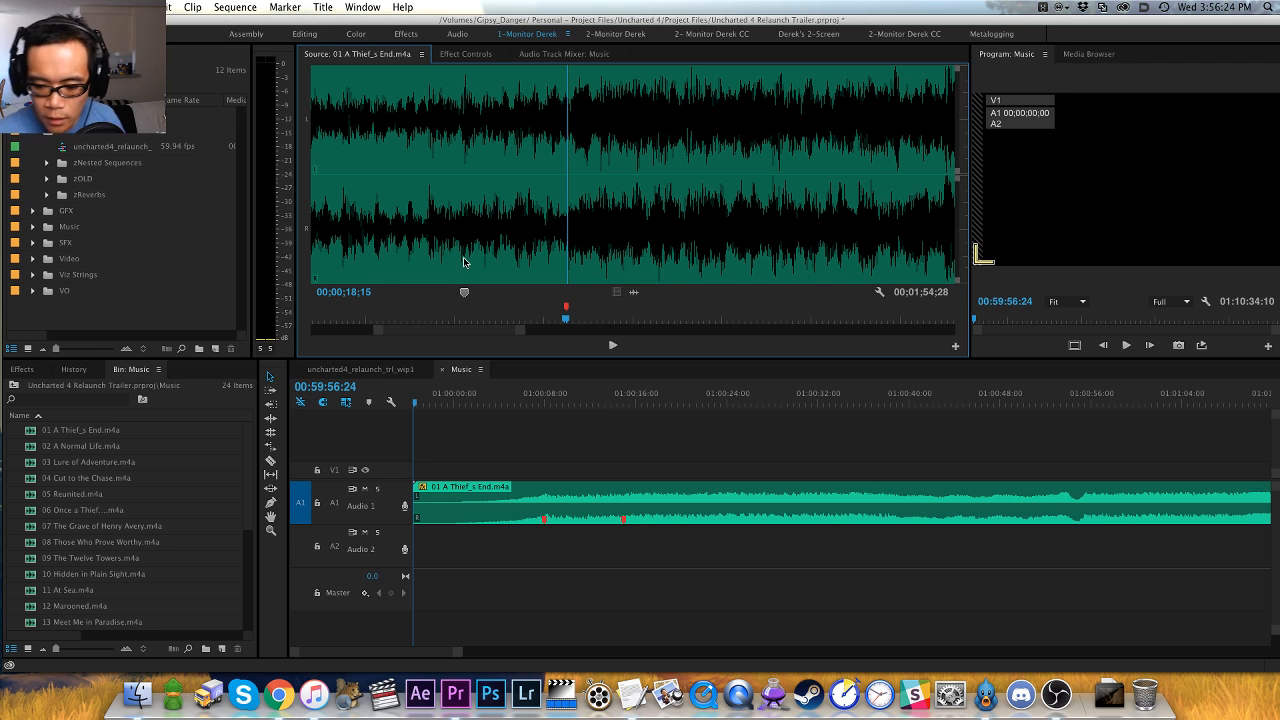
- Audition the source track past the marker at 00;00;18;15 and add a red marker on the next hit at 00;00;28;23
key("space")
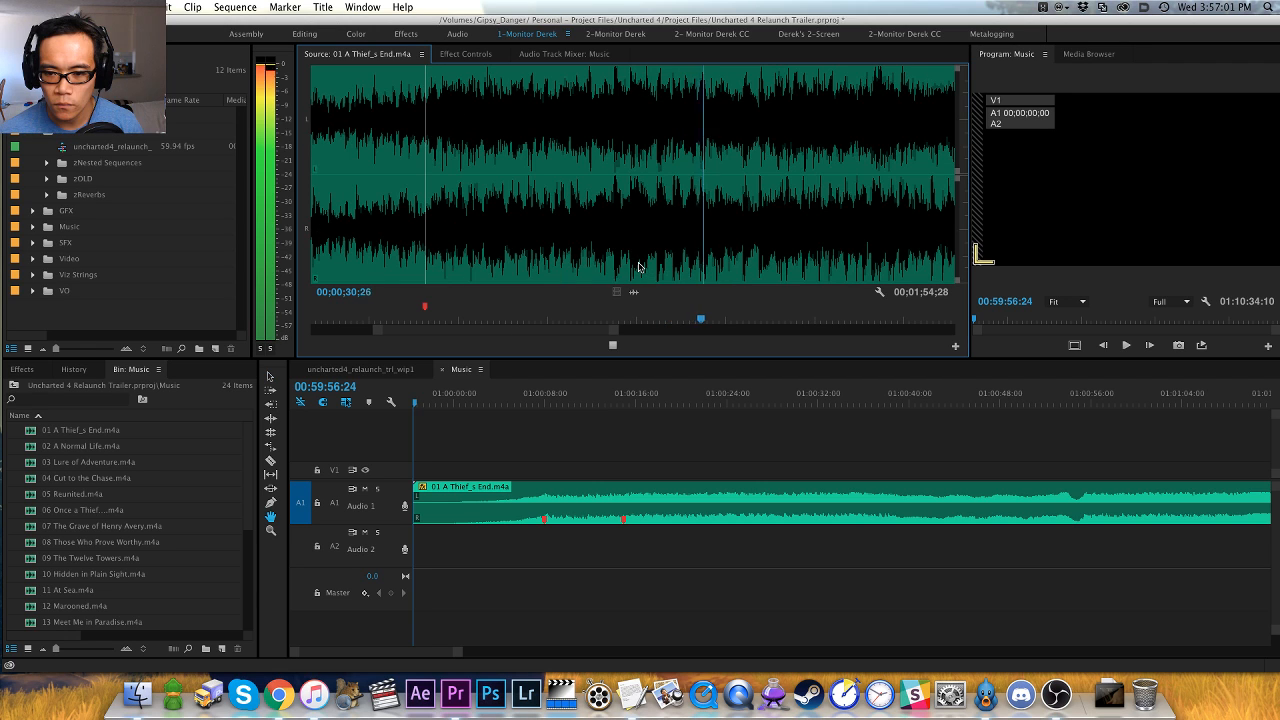
left_click(619, 265)
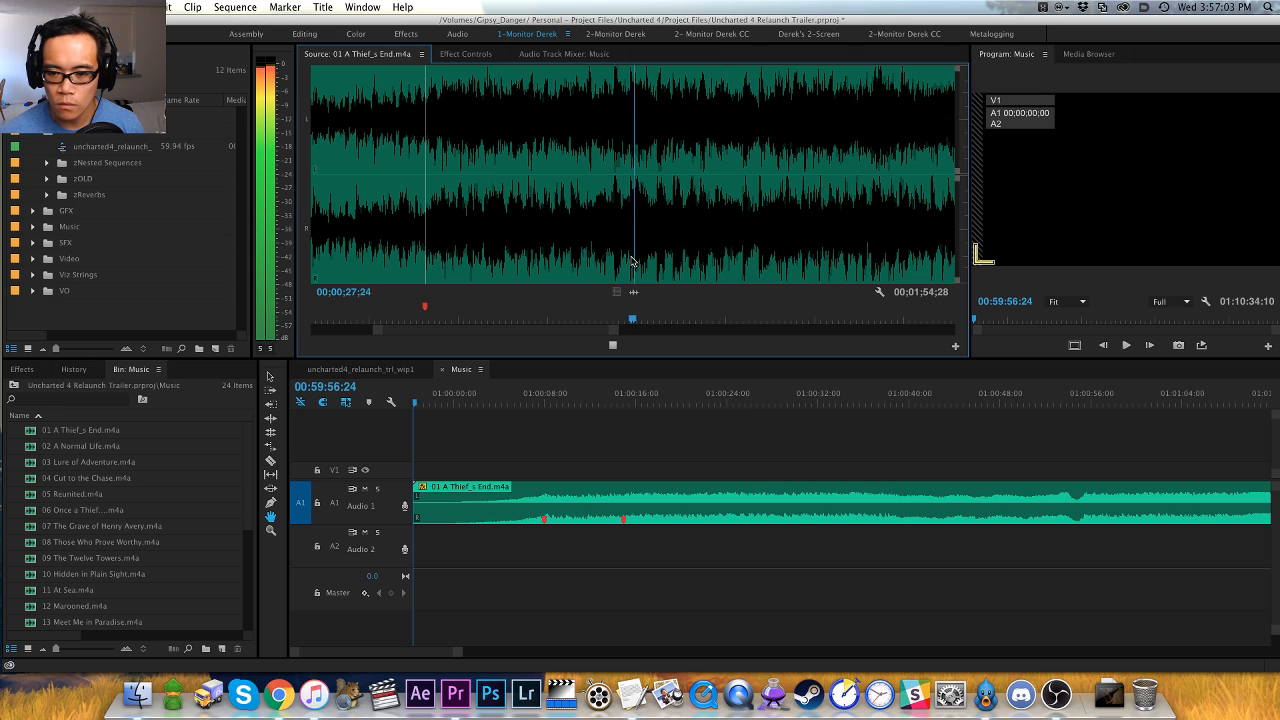
key("space")
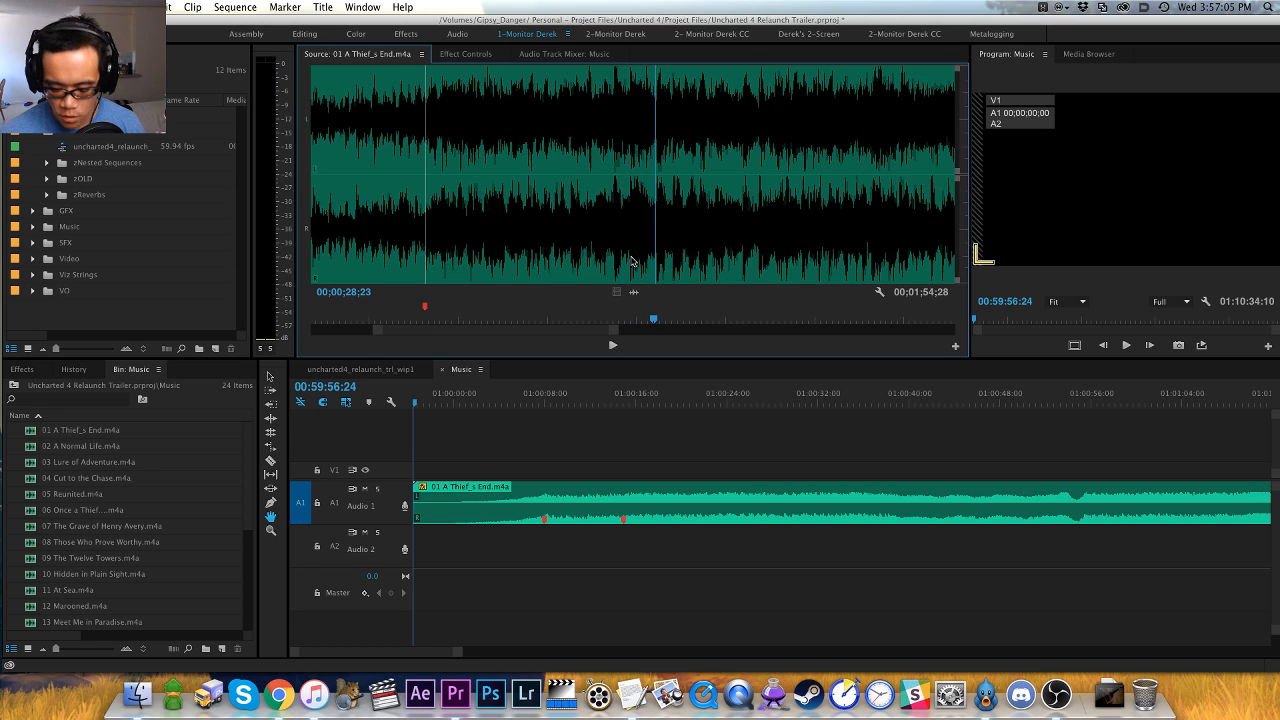
key("=")
key("m")
key("minus")
key("space")
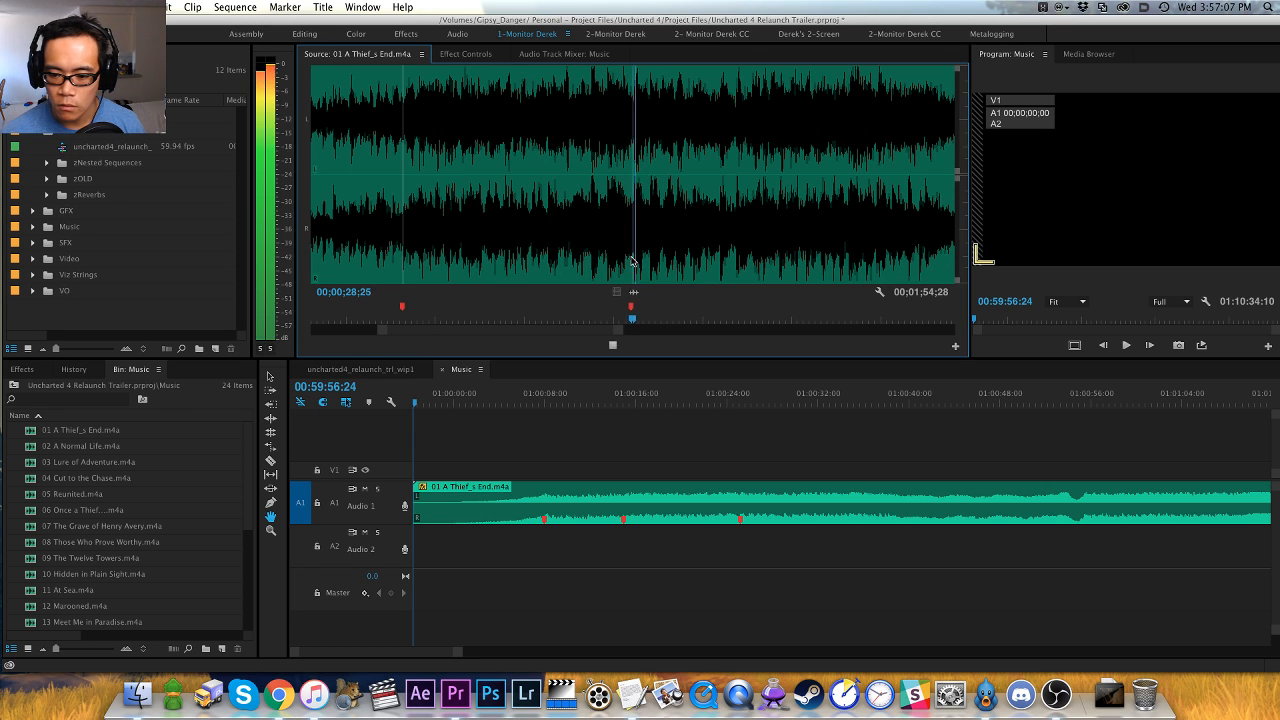
key("space")
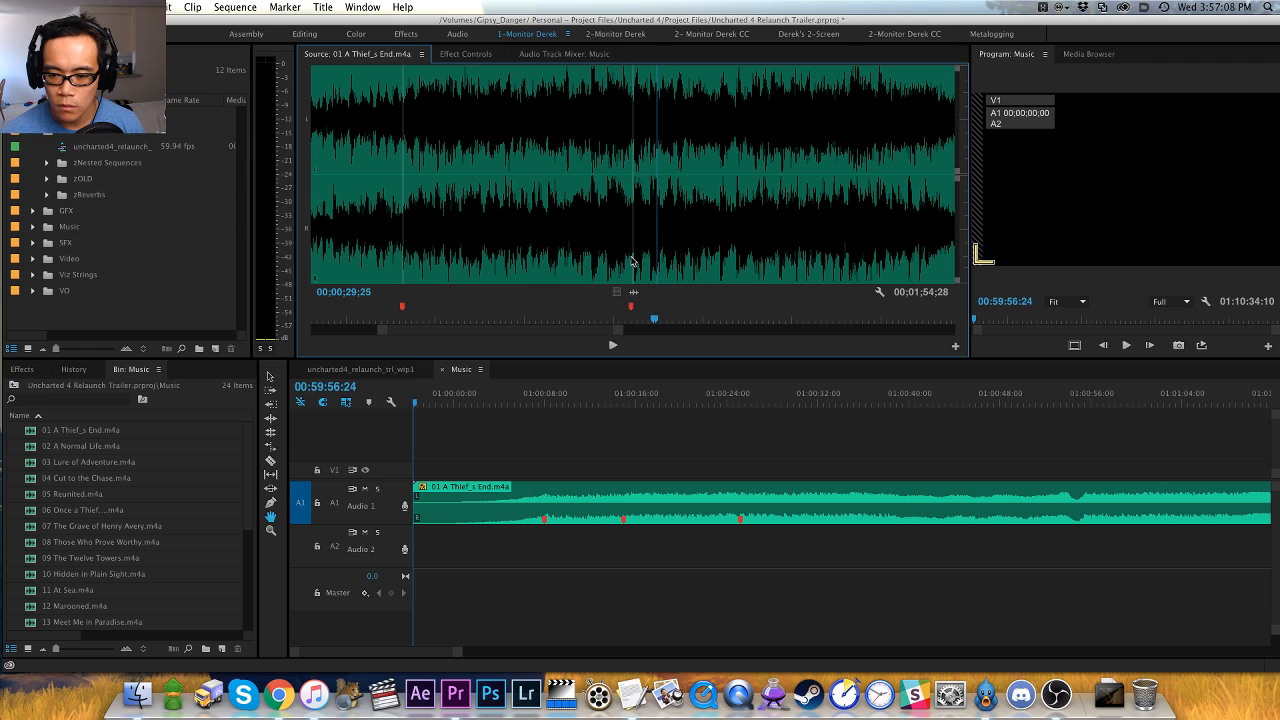
key("v")
left_click(619, 444)
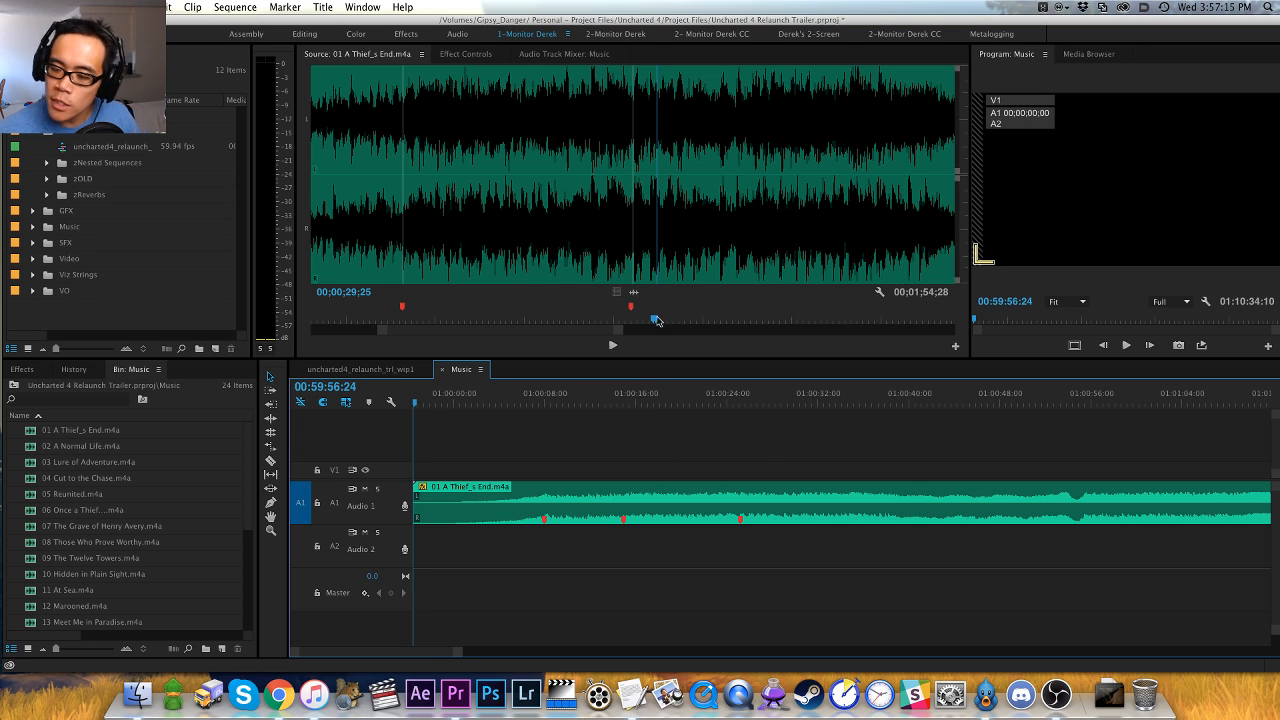
- Try out a green marker at 00;00;31;12 and a red marker at 00;00;33;18, scrubbing the source playhead further along
left_click(690, 316)
key("m")
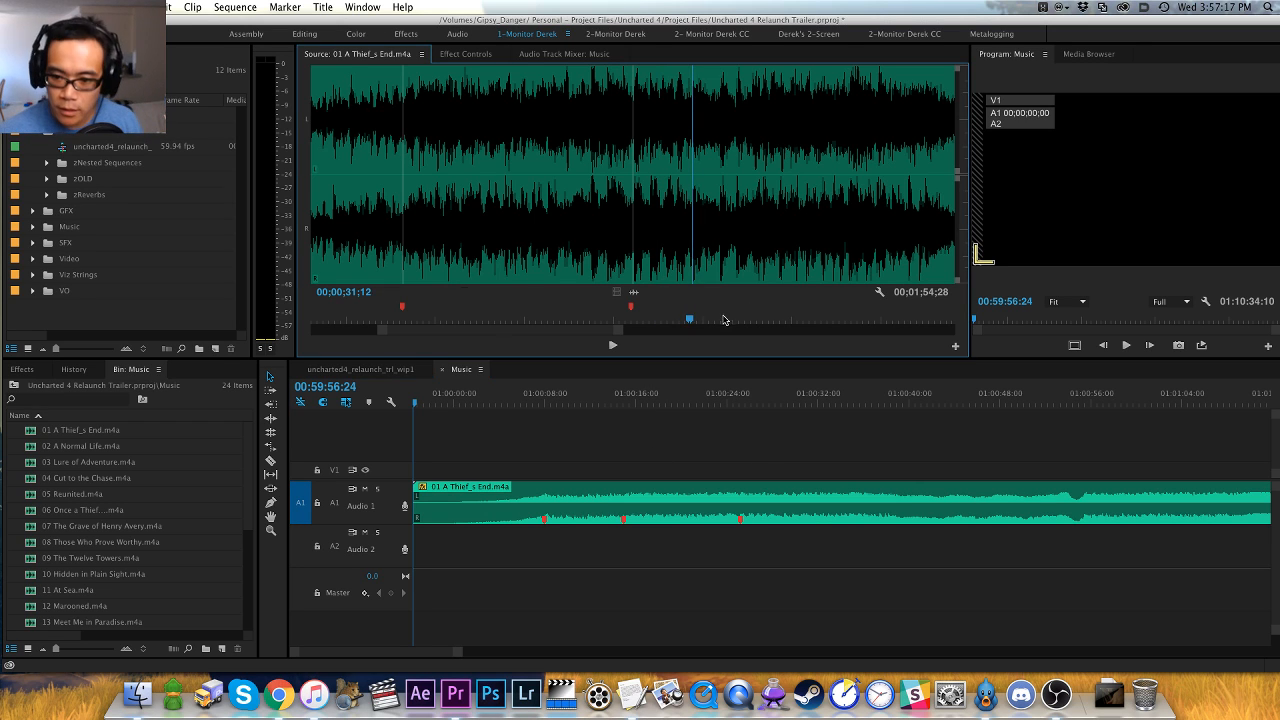
left_click(739, 318)
key("m")
left_click(778, 319)
left_click(789, 320)
left_click_drag(802, 319, 807, 319)
left_click(764, 318)
left_click(823, 320)
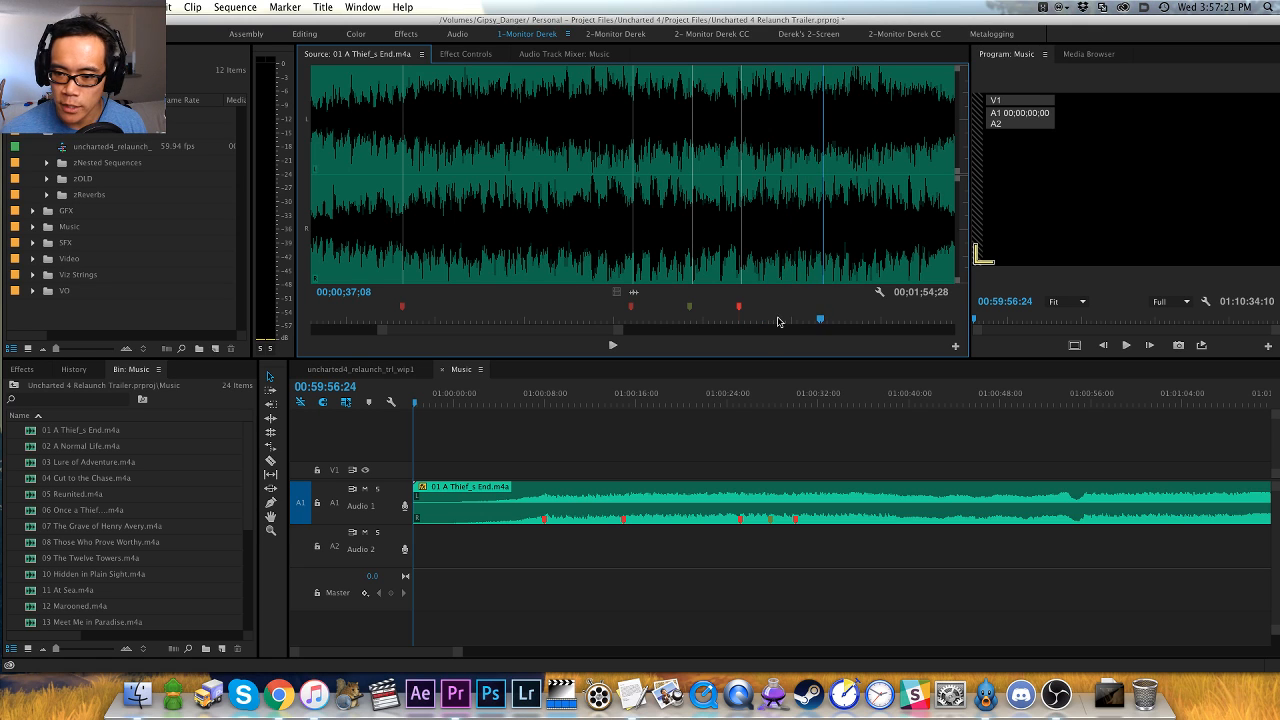
left_click(774, 320)
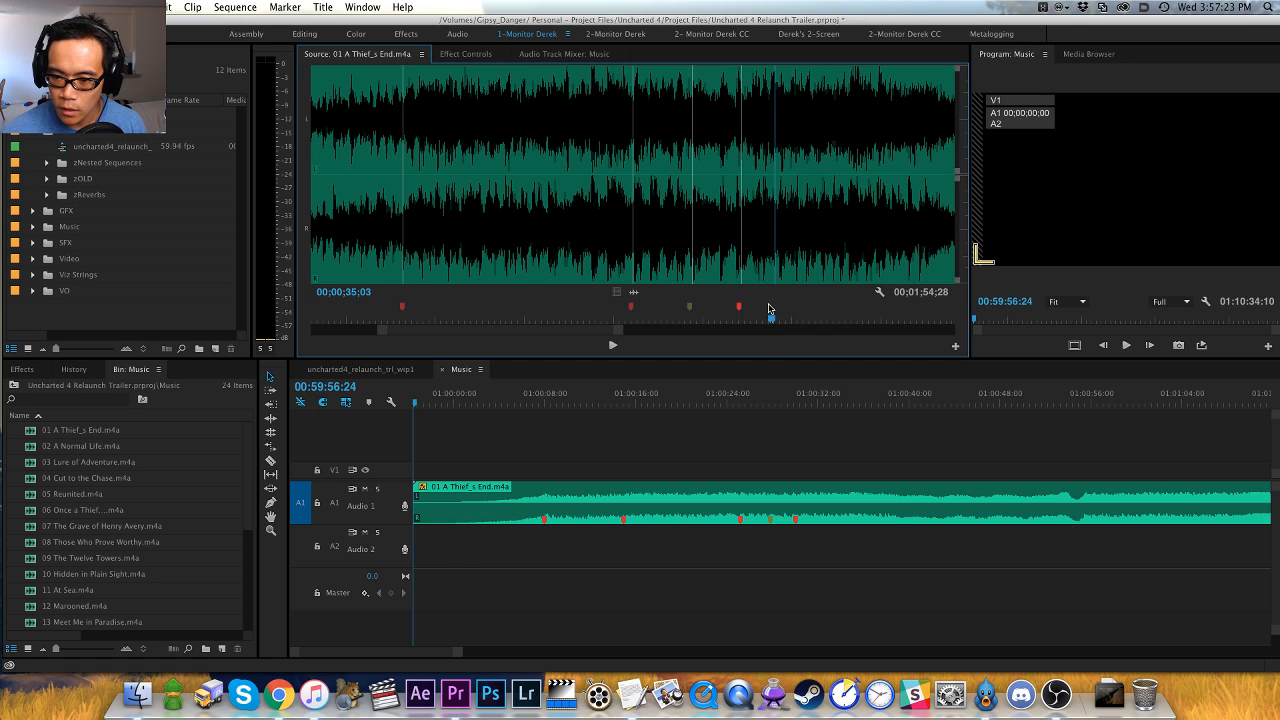
left_click_drag(800, 320, 806, 322)
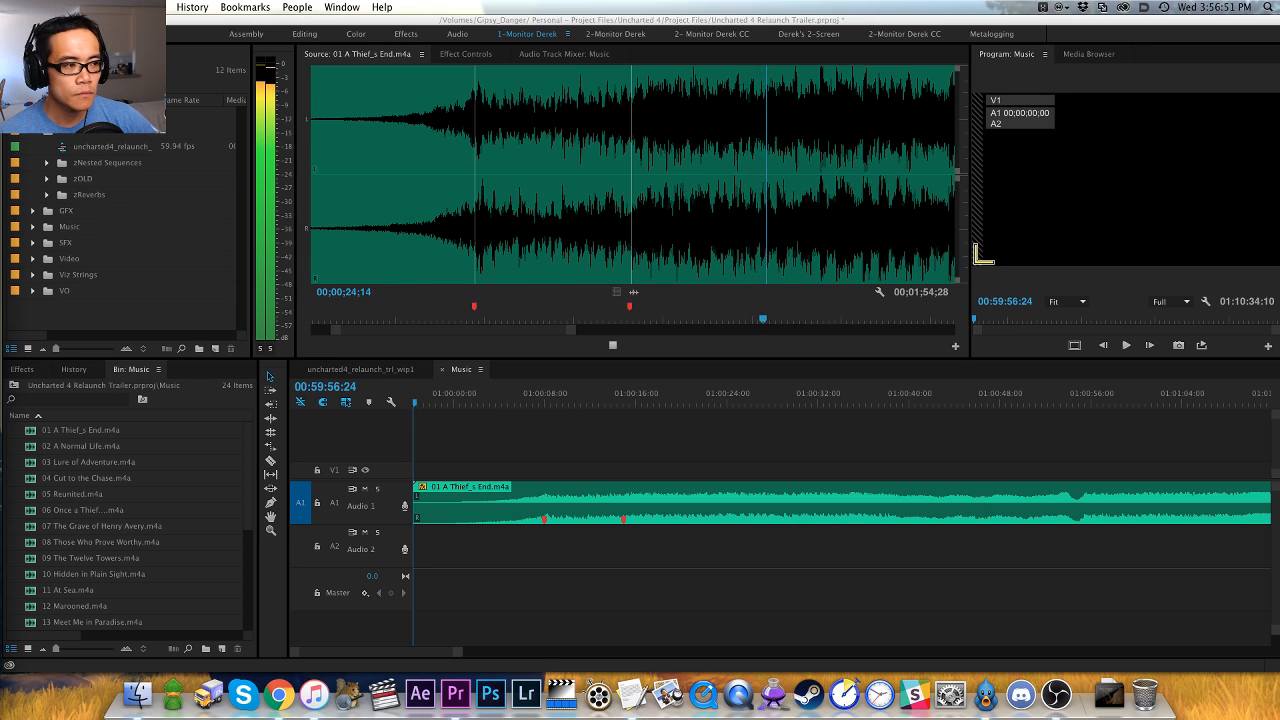
- Replay the passage leading up to 00;00;28;23 in the source track and mark its hit with a red marker
left_click(738, 335)
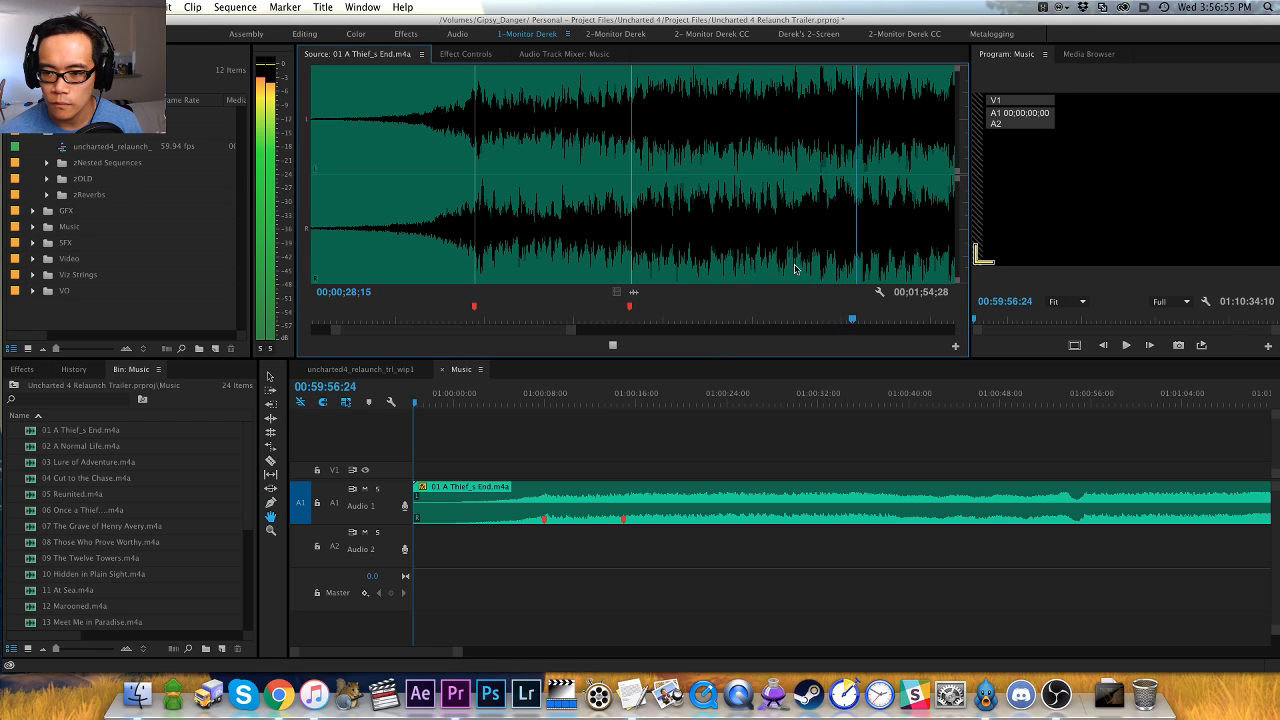
key("space")
left_click(825, 268)
key("space")
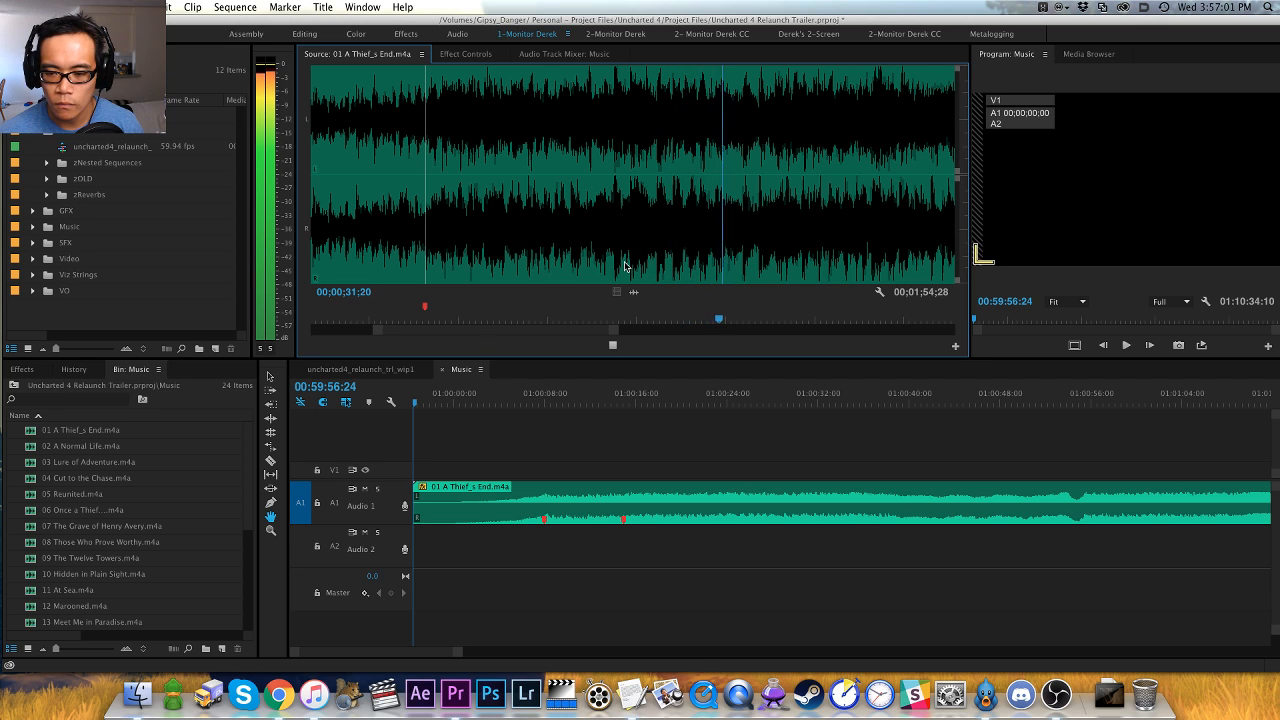
key("space")
key("space")
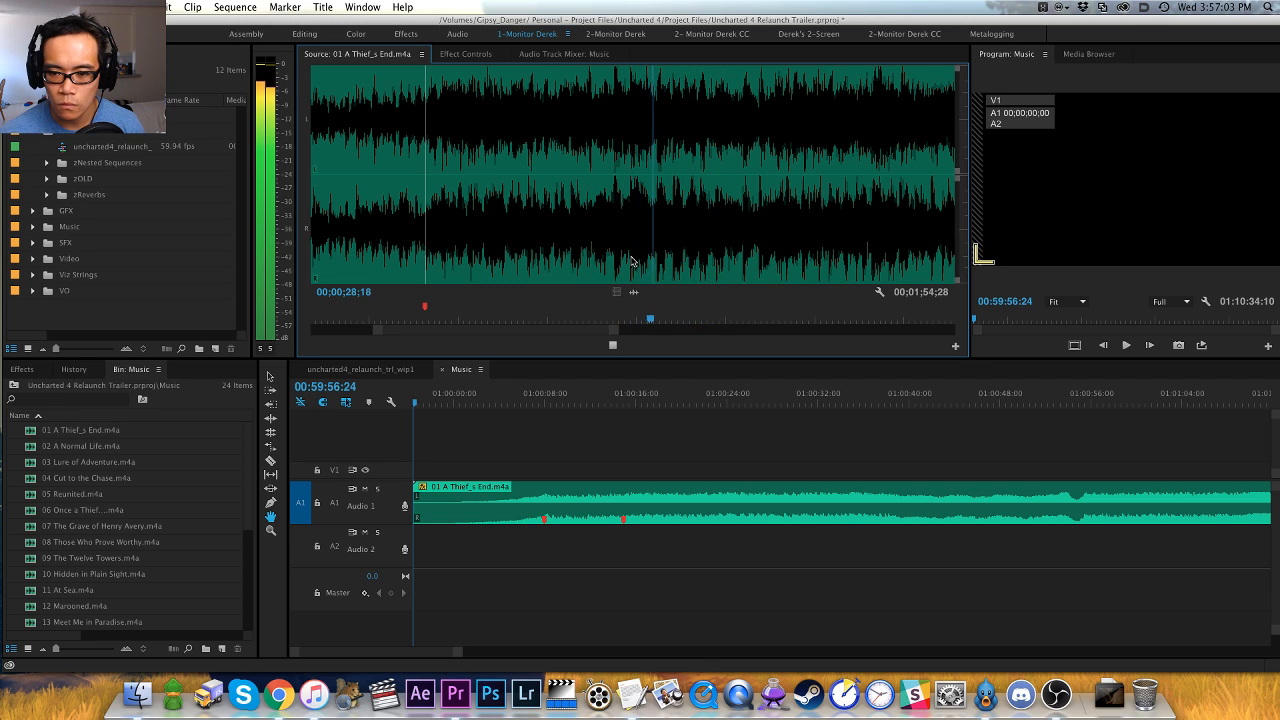
key("space")
key("=")
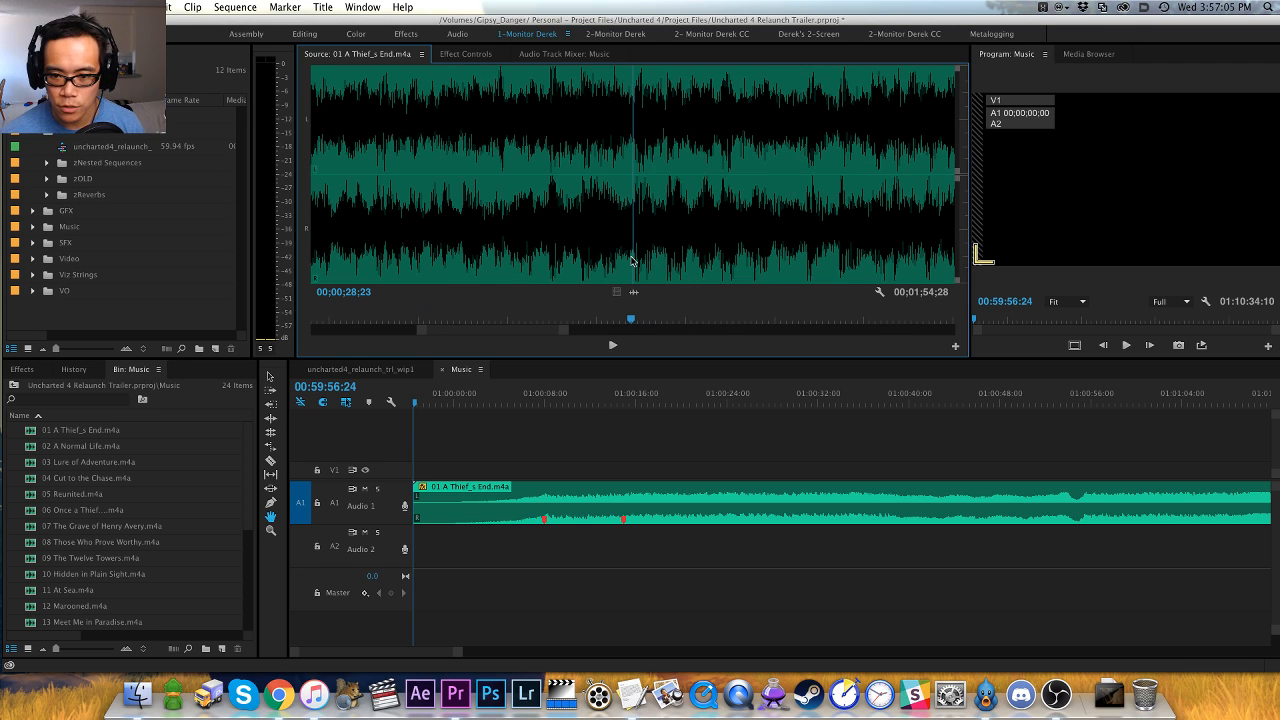
key("minus")
key("space")
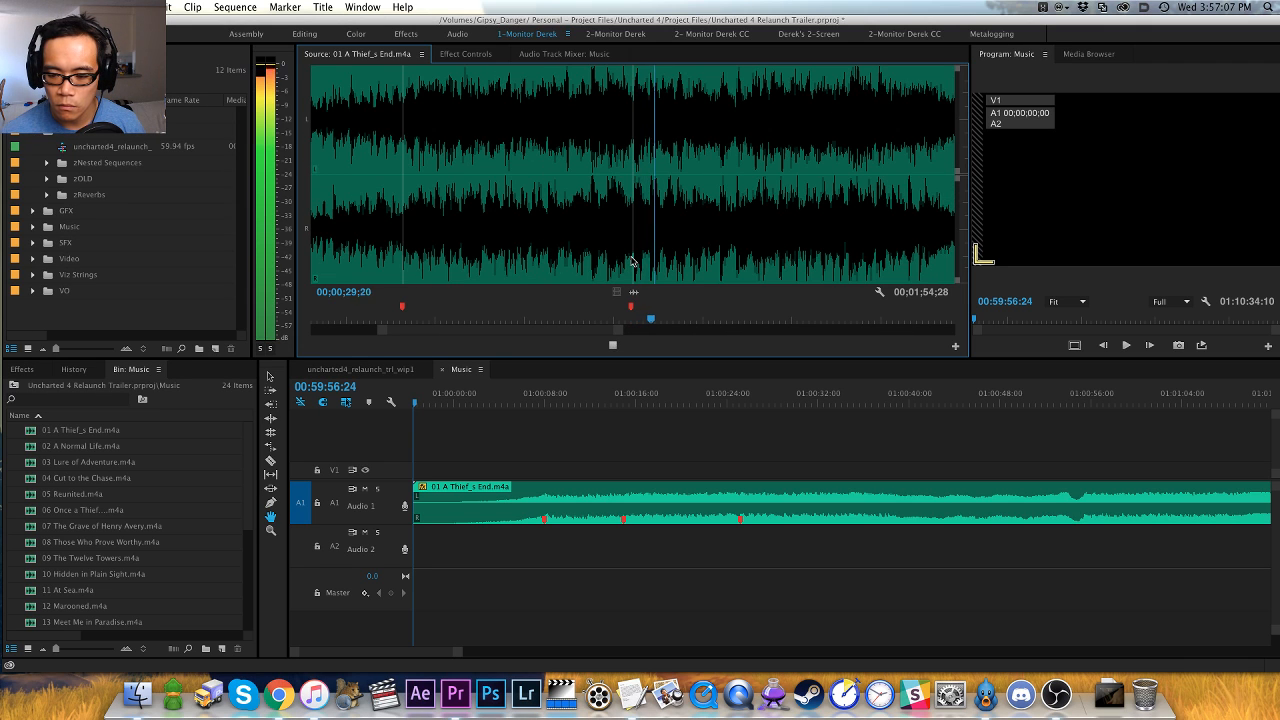
key("space")
left_click(633, 439)
key("v")
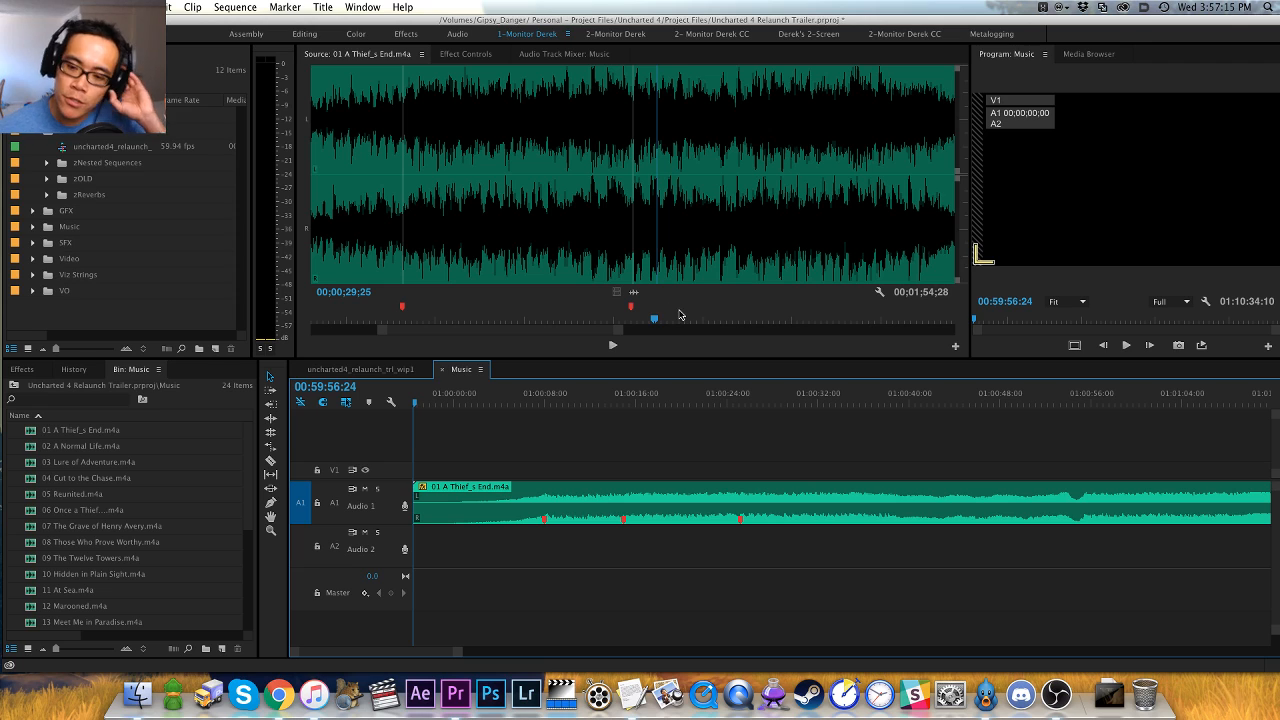
- Place trial markers in the source track at 00;00;31;12 in green and at 00;00;33;18 in red
left_click_drag(680, 315, 691, 316)
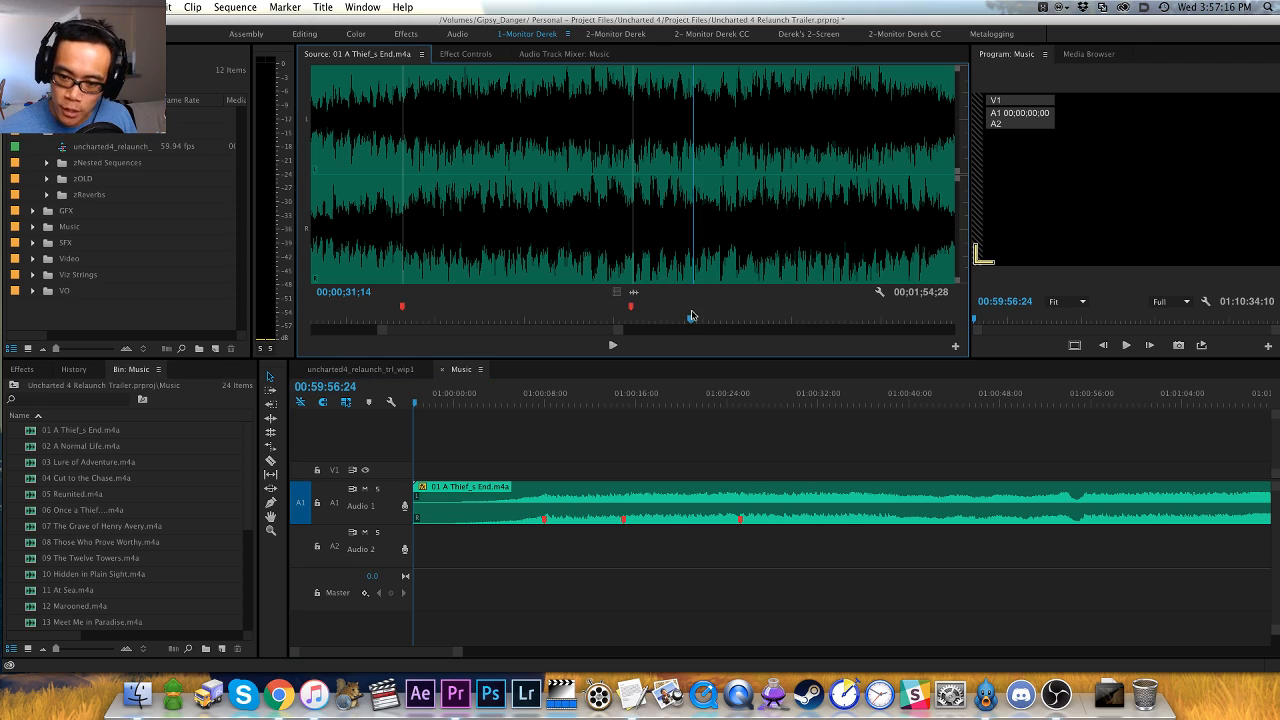
mouse_move(778, 320)
left_mouse_down()
mouse_move(830, 320)
mouse_move(783, 320)
left_mouse_up()
left_click(772, 320)
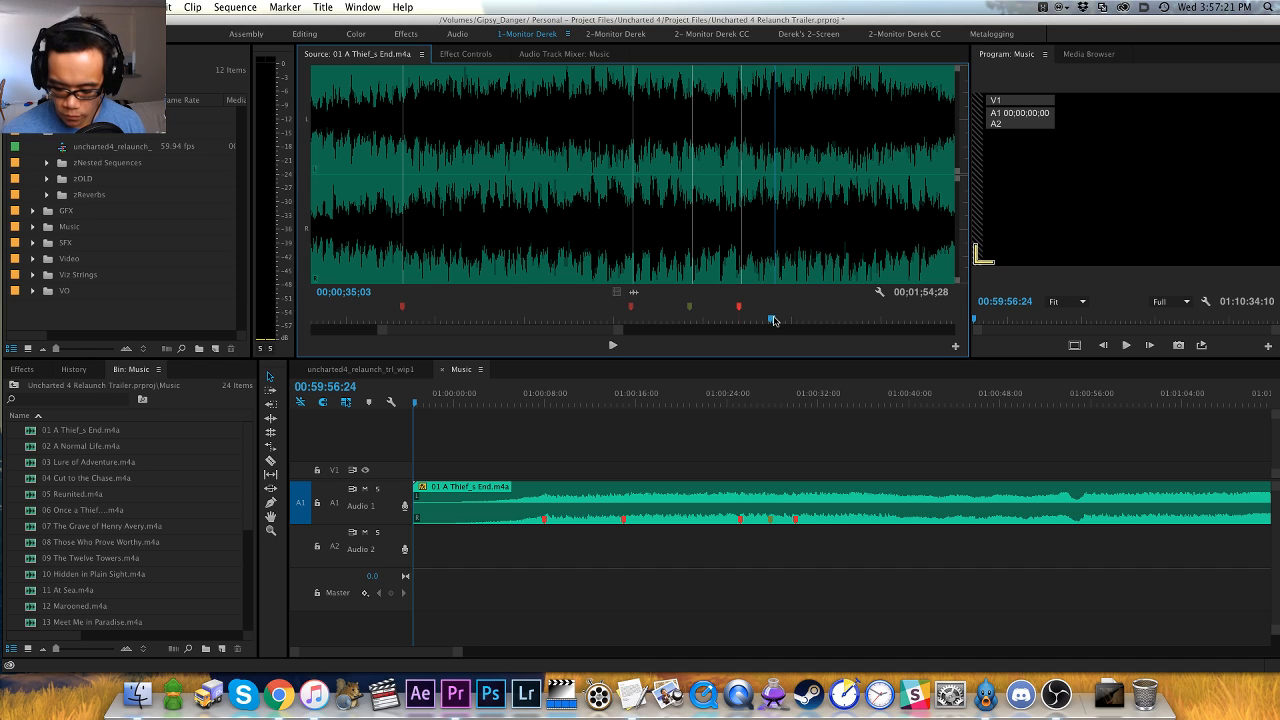
key("m")
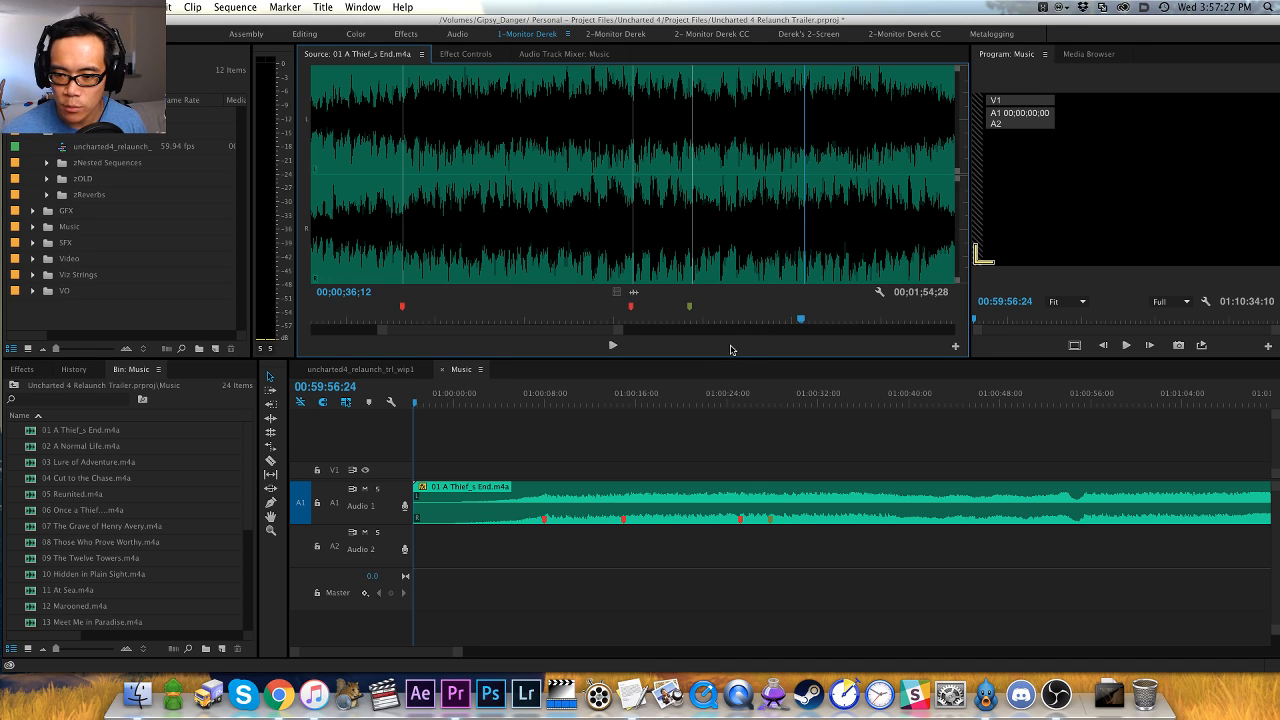
left_click(660, 462)
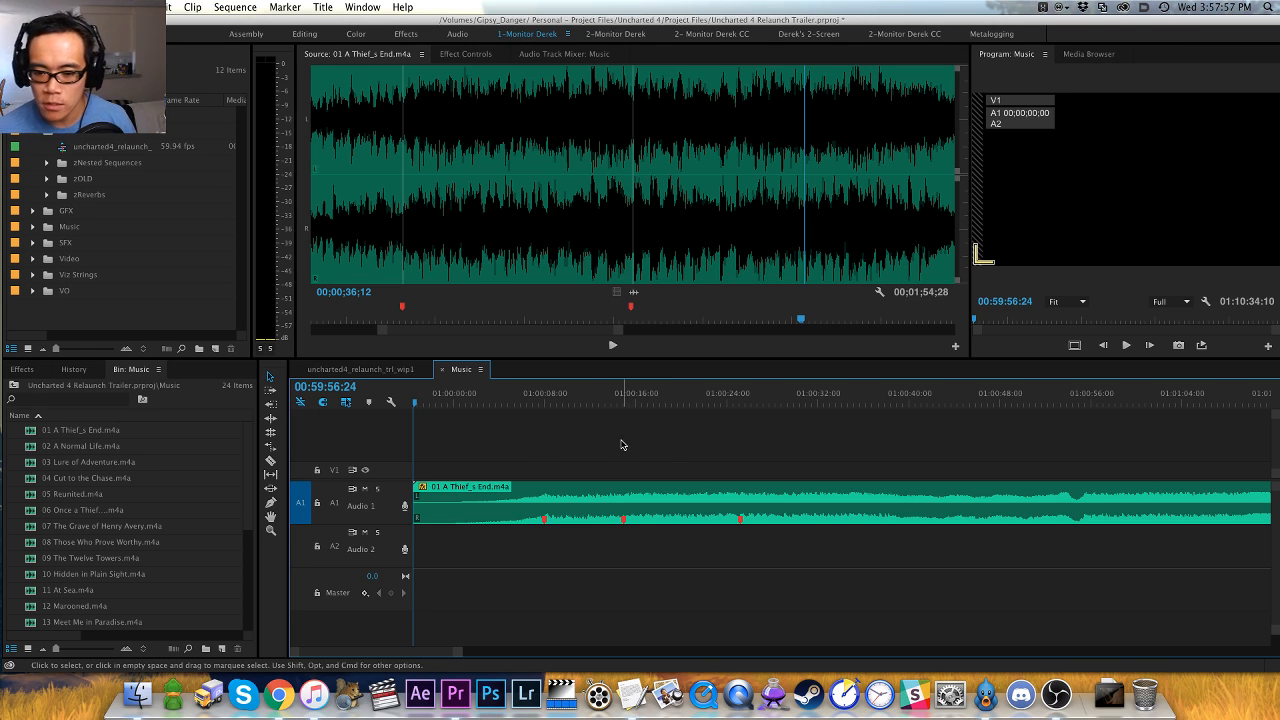
- Return to the red marker at 00;00;28;23 and audition the source track from there to the start of the repeated phrase
left_click(677, 349)
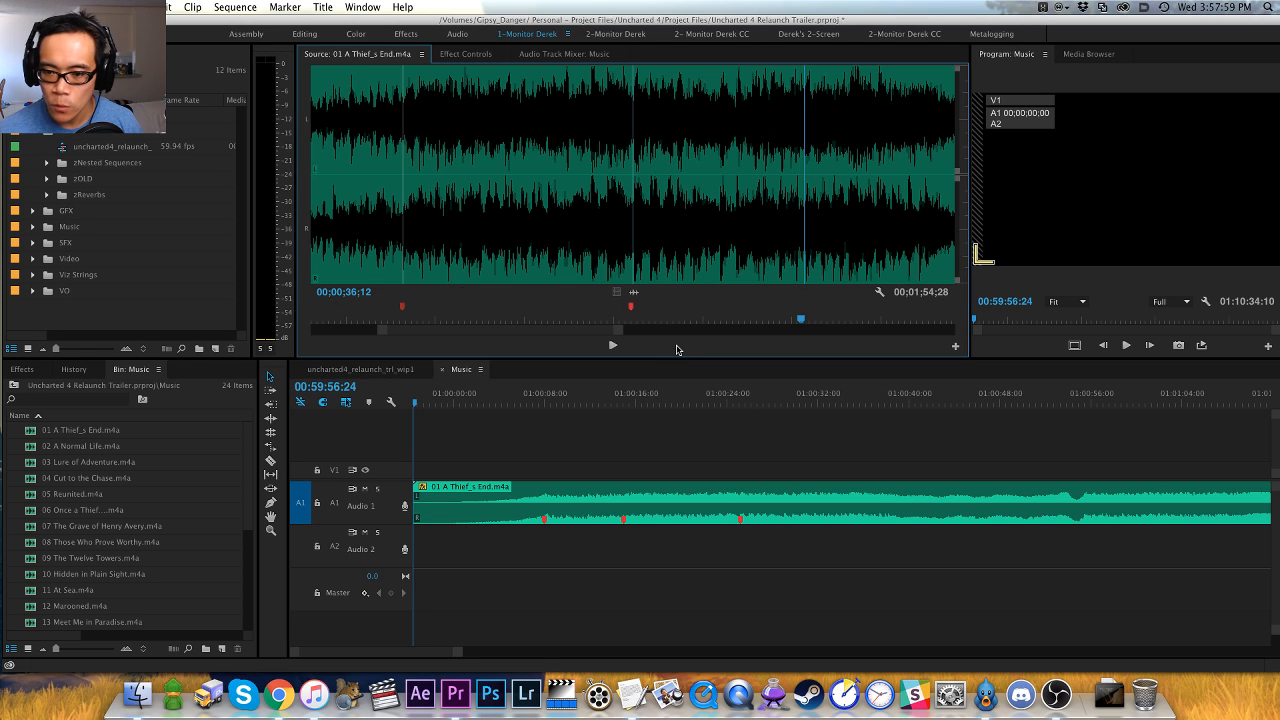
key("equal")
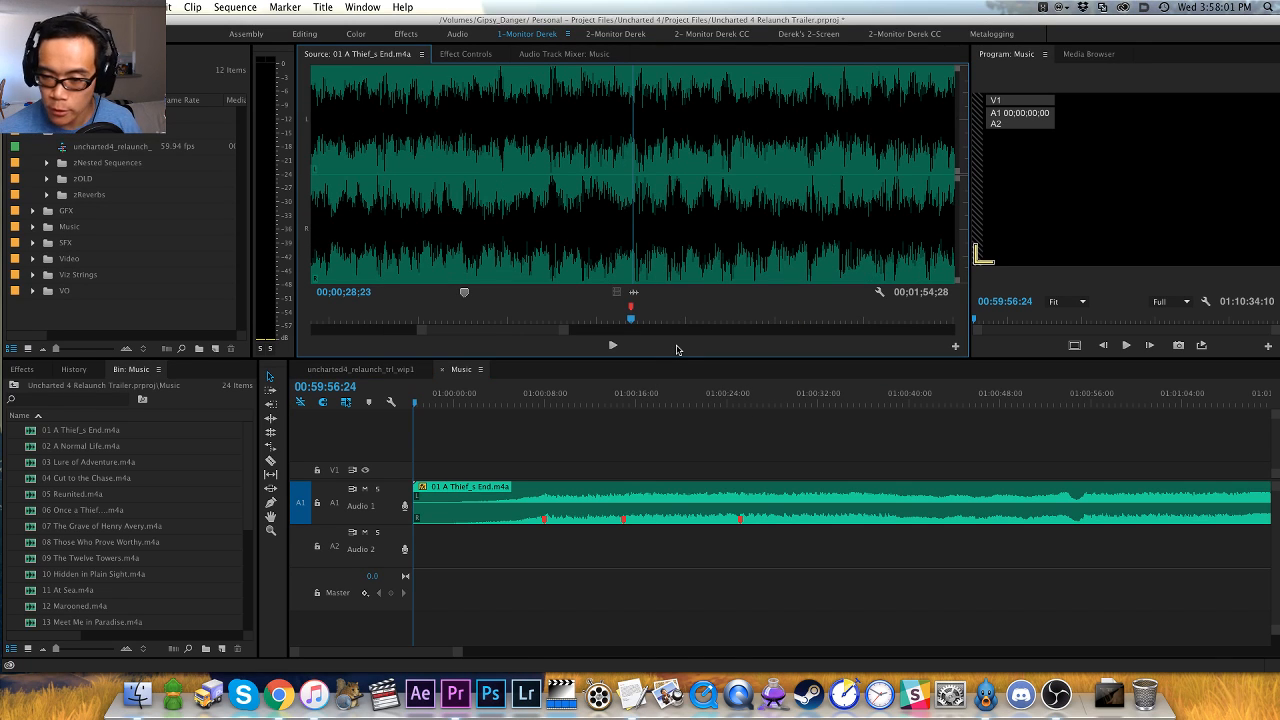
key("space")
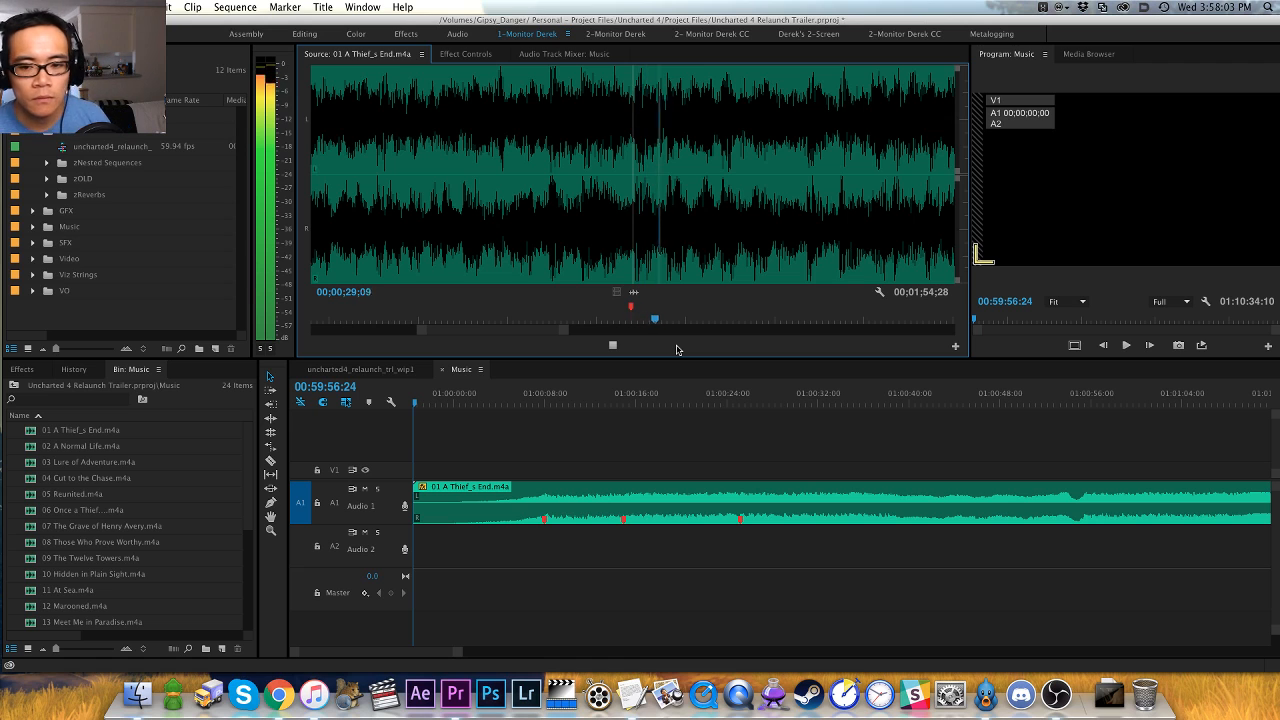
key("minus")
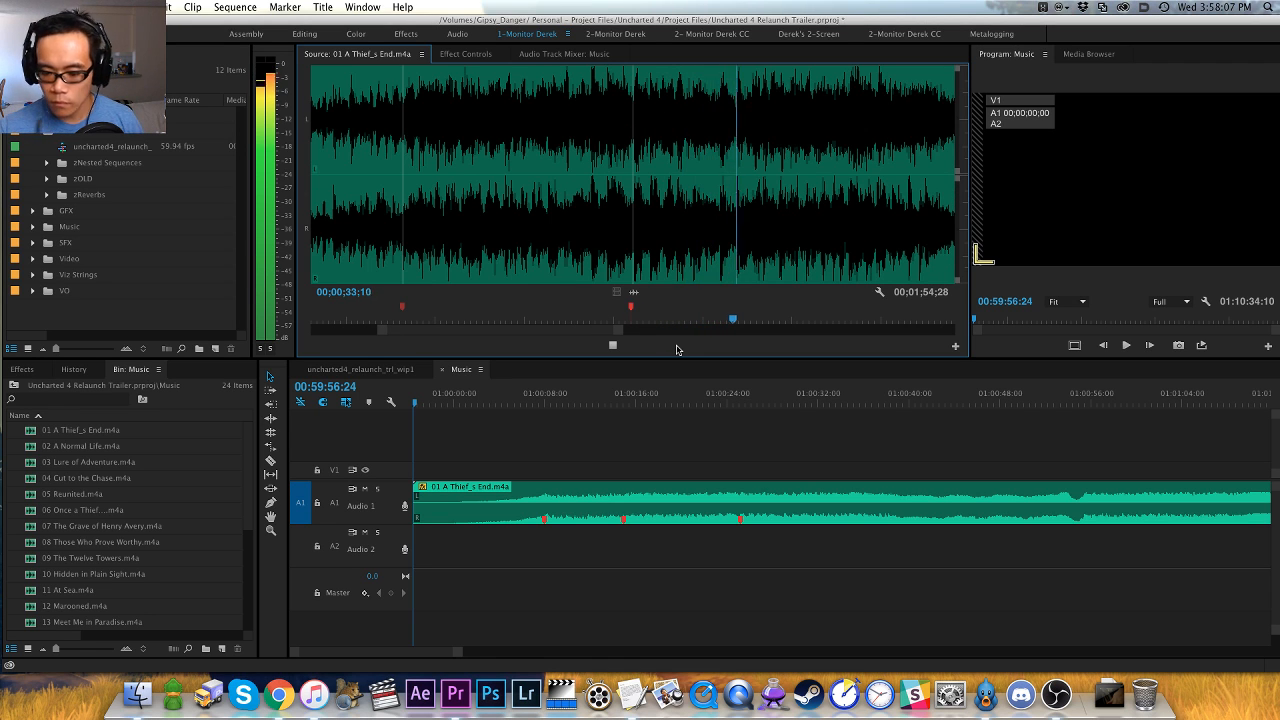
key("space")
- Step back and replay the source track to pinpoint the repeated phrase's start, and add a green marker at 00;00;33;10
key("shift+Left")
key("shift+Left")
key("shift+Left")
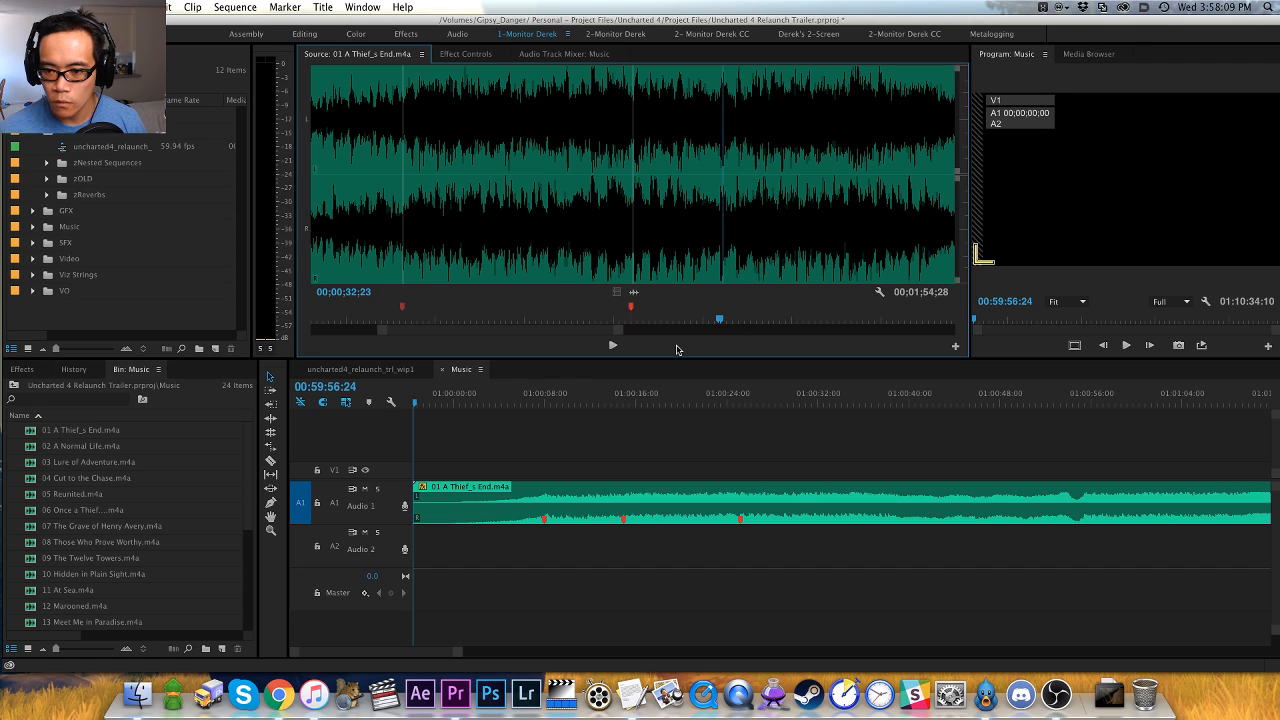
key("space")
key("space")
key("shift+Left")
key("shift+Left")
key("shift+Left")
key("shift+Left")
key("shift+Left")
key("shift+Left")
key("shift+Left")
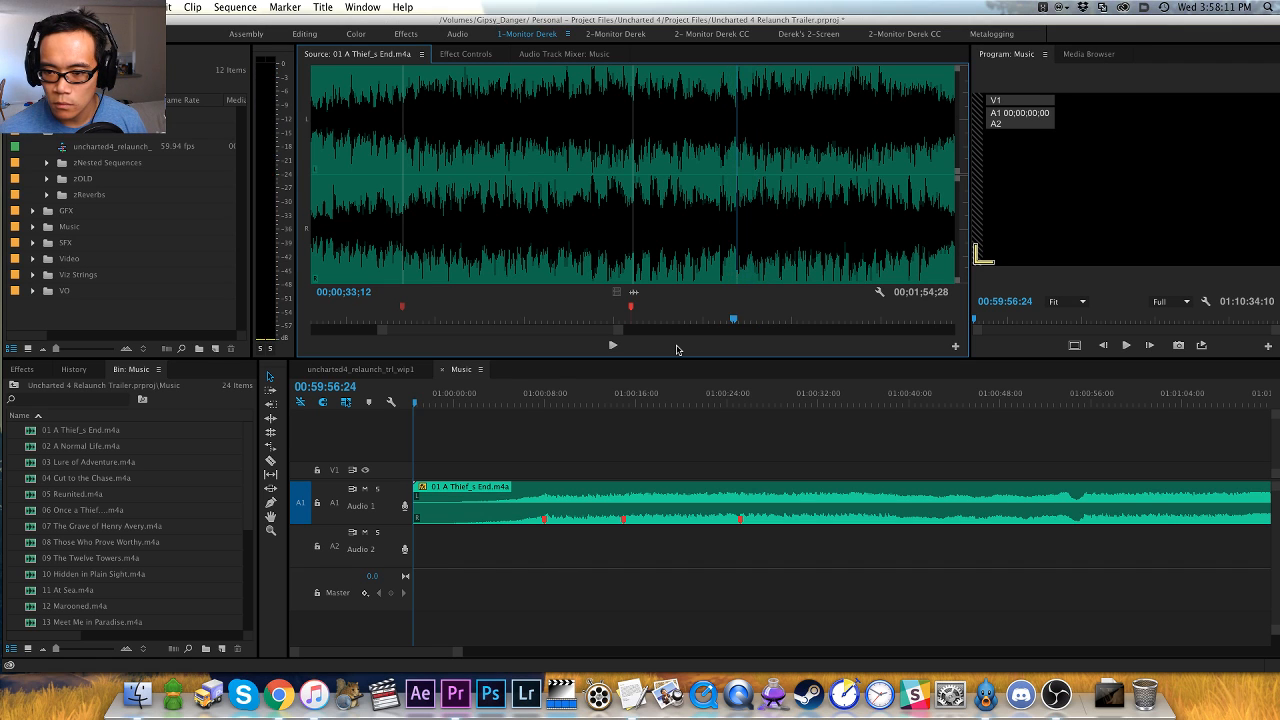
key("space")
key("space")
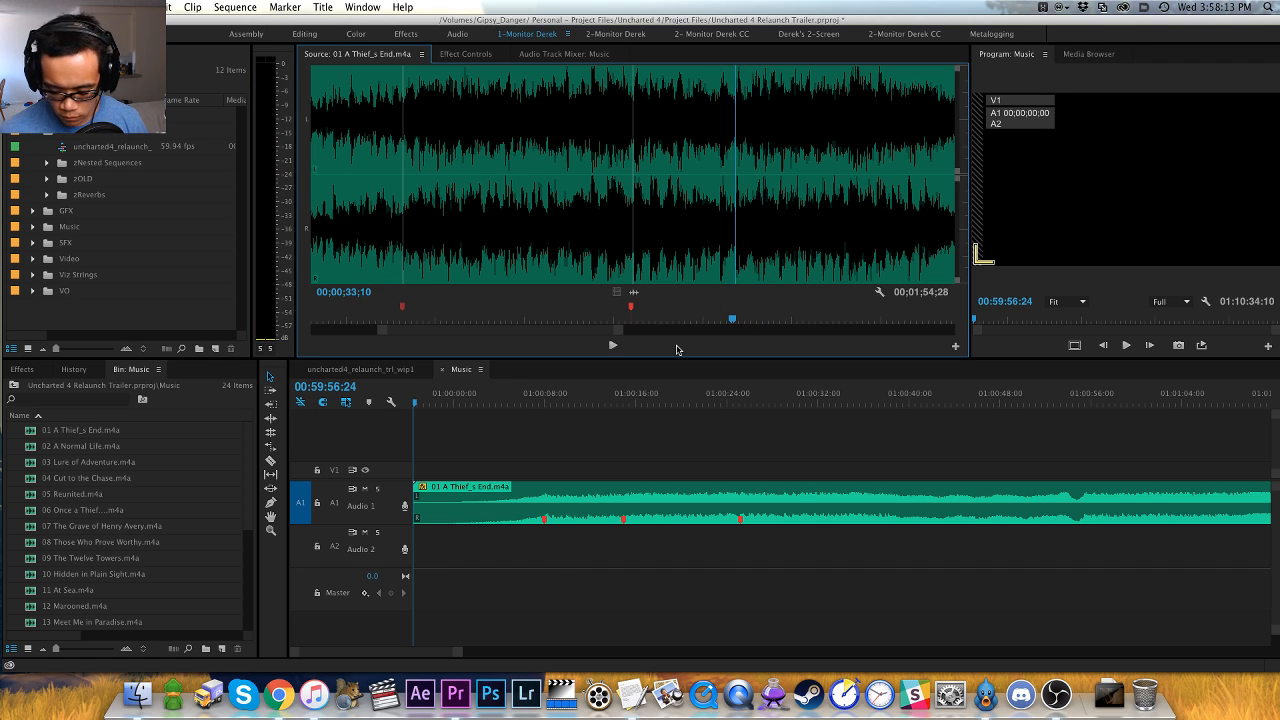
key("equal")
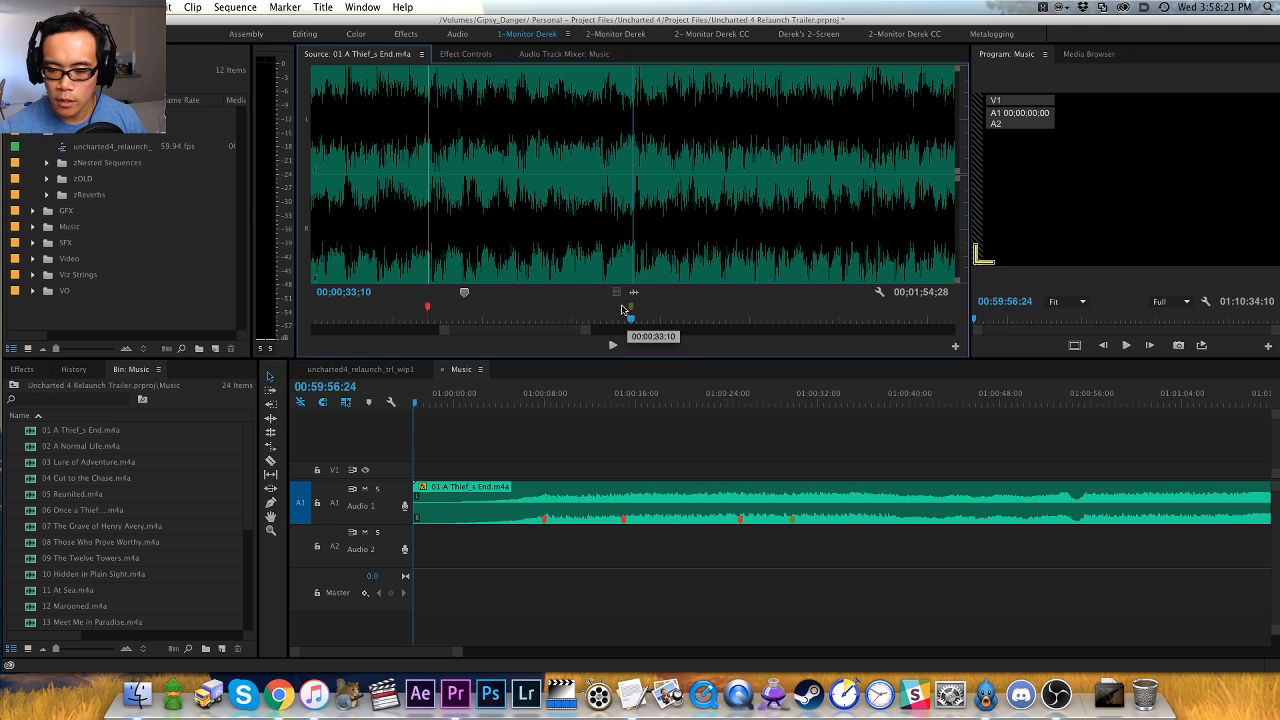
- Extend the green marker at 00;00;33;10 to 00;00;36;19 and name it "beginning repeat"
left_click_drag(632, 310, 779, 309)
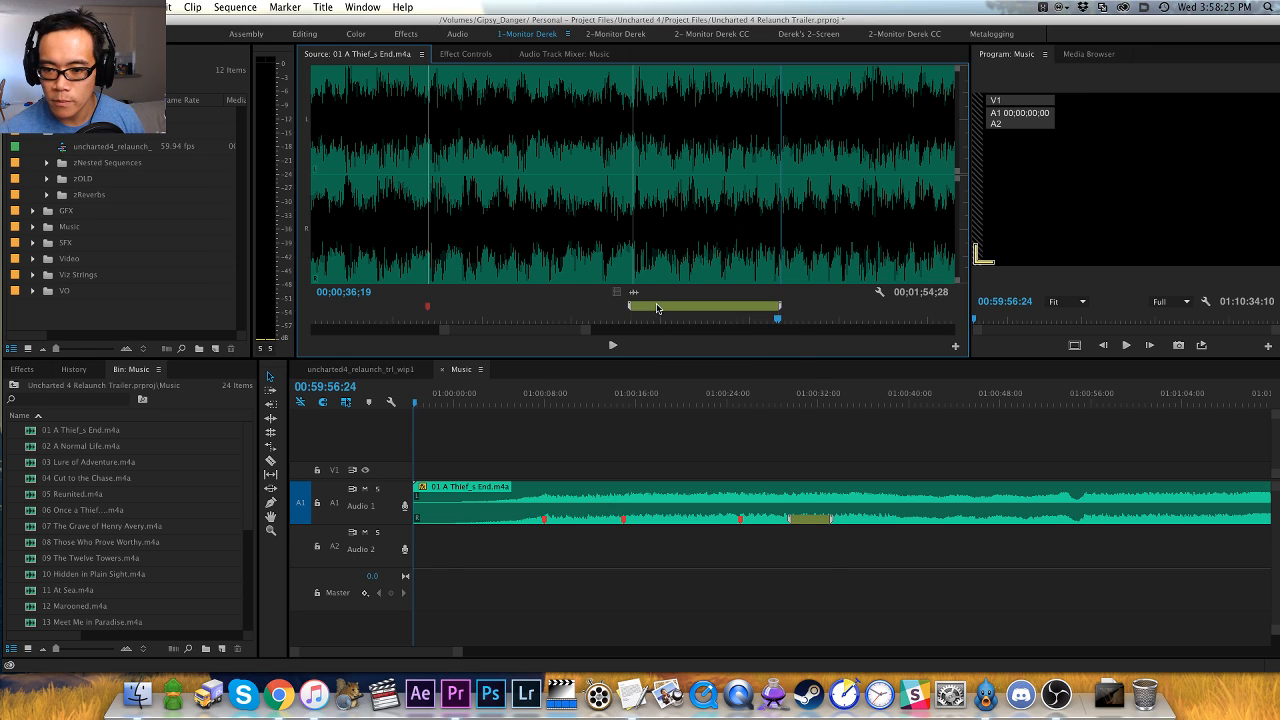
double_click(656, 309)
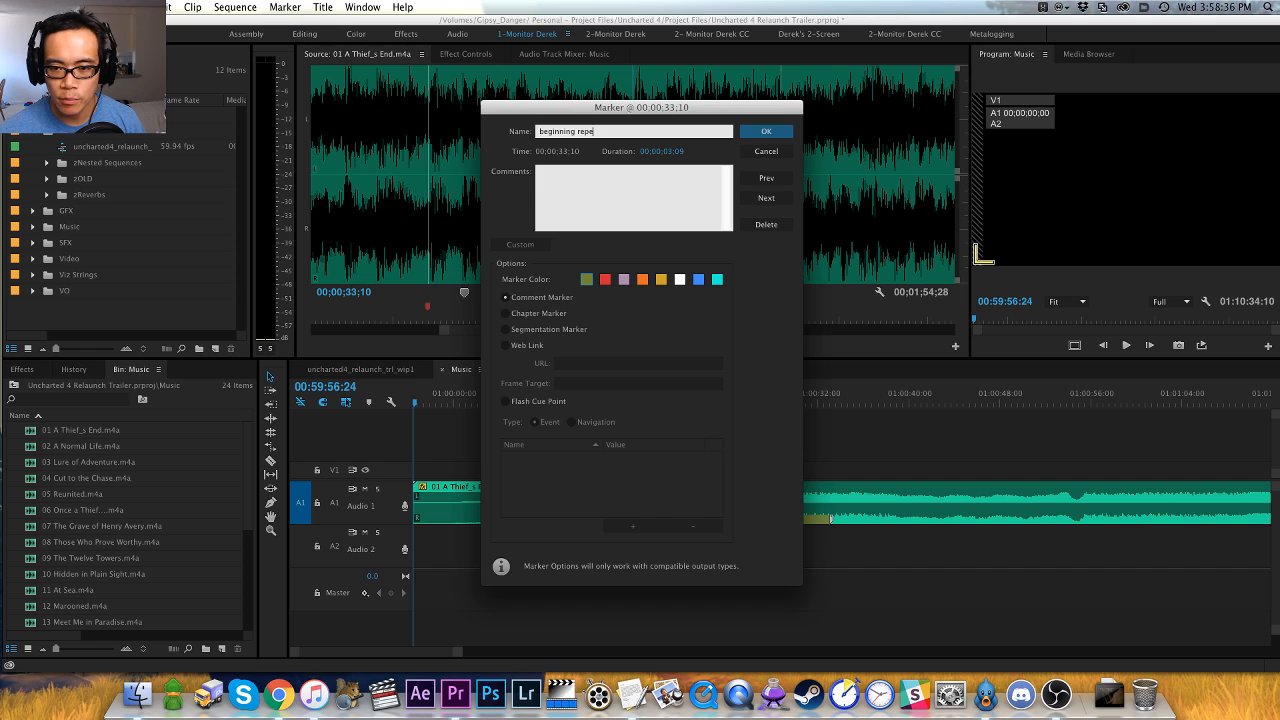
type("at")
key("Return")
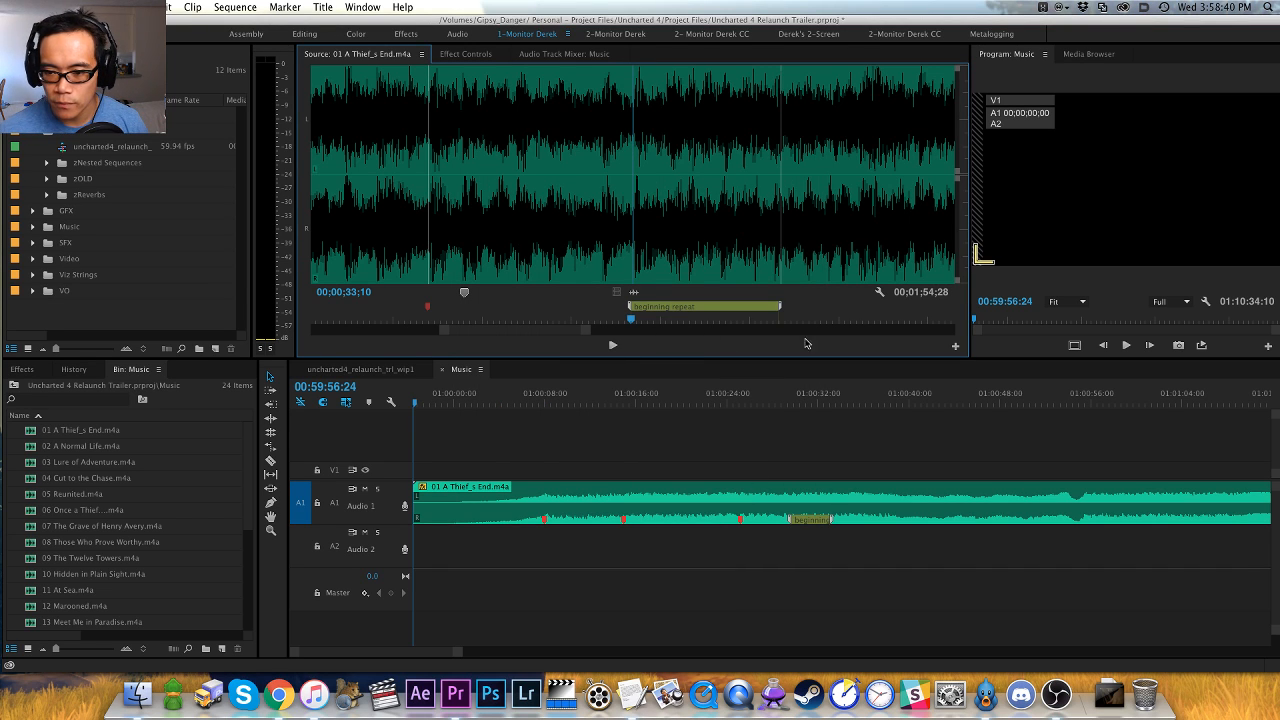
- Cue the source track to the end of the "beginning repeat" marker and audition it from there into the quieter section
left_click_drag(778, 318, 781, 319)
key("minus")
key("minus")
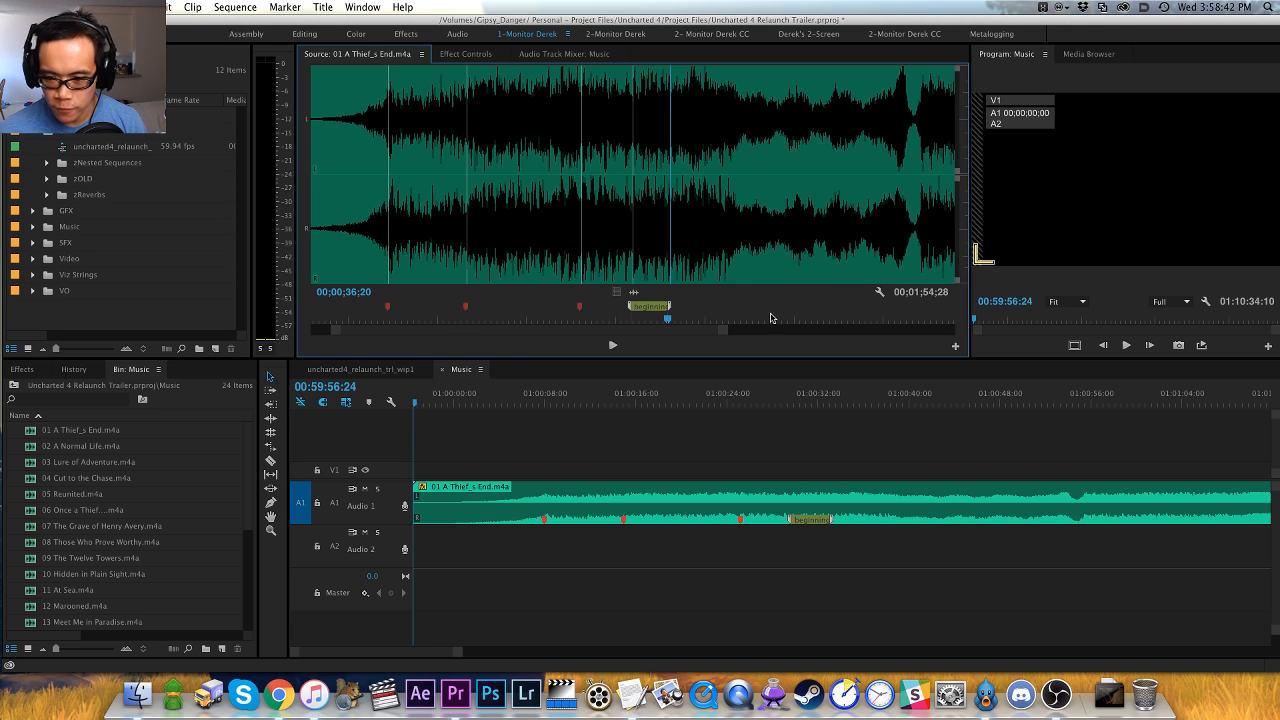
key("equal")
key("equal")
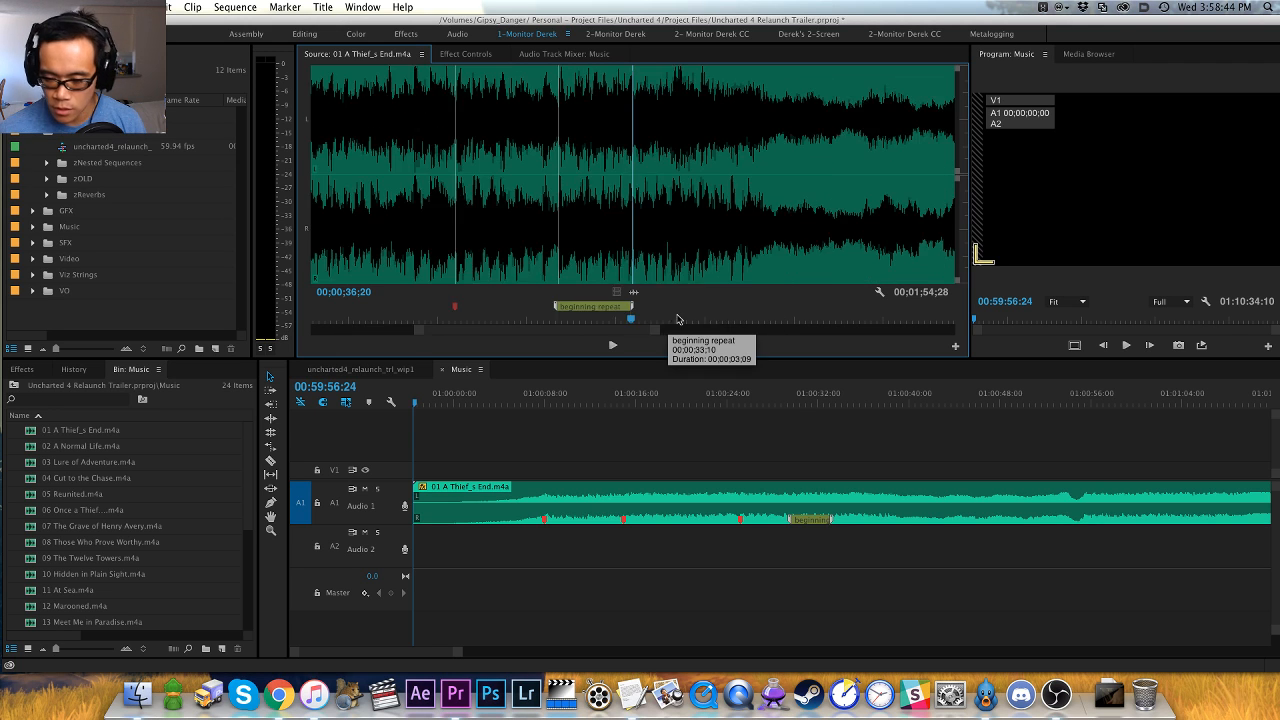
left_click_drag(630, 318, 635, 319)
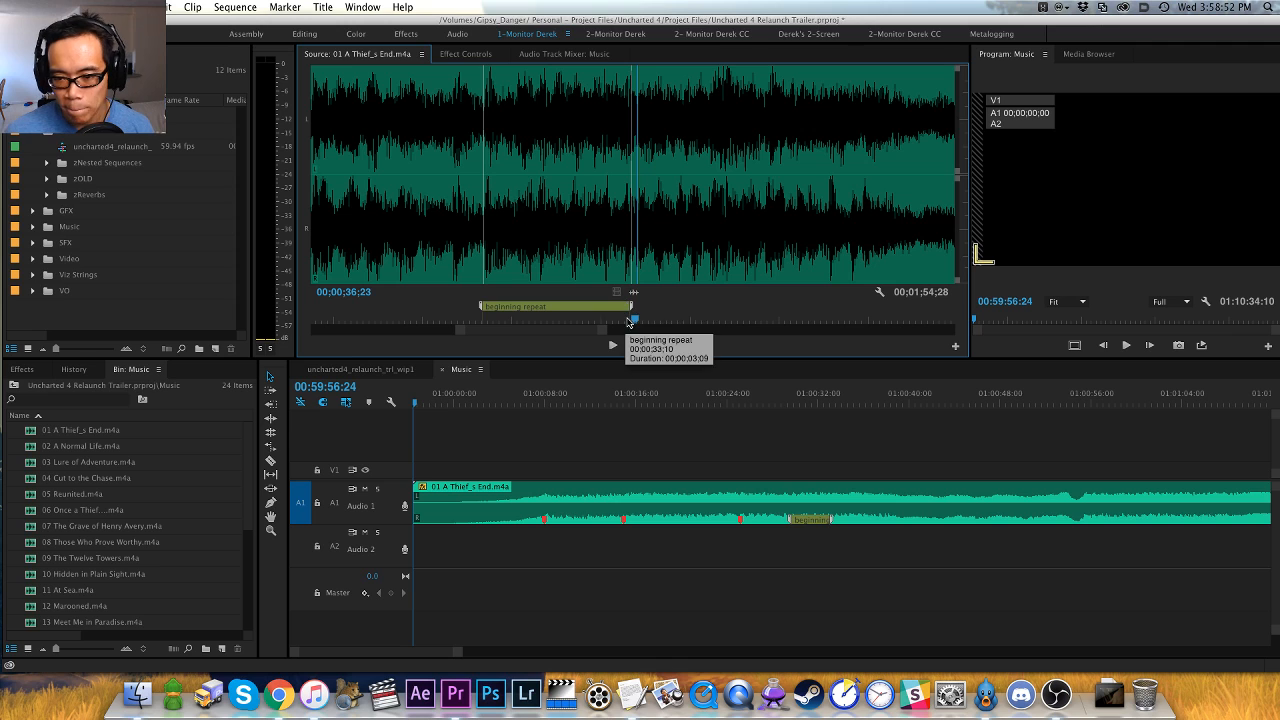
left_click_drag(633, 322, 628, 320)
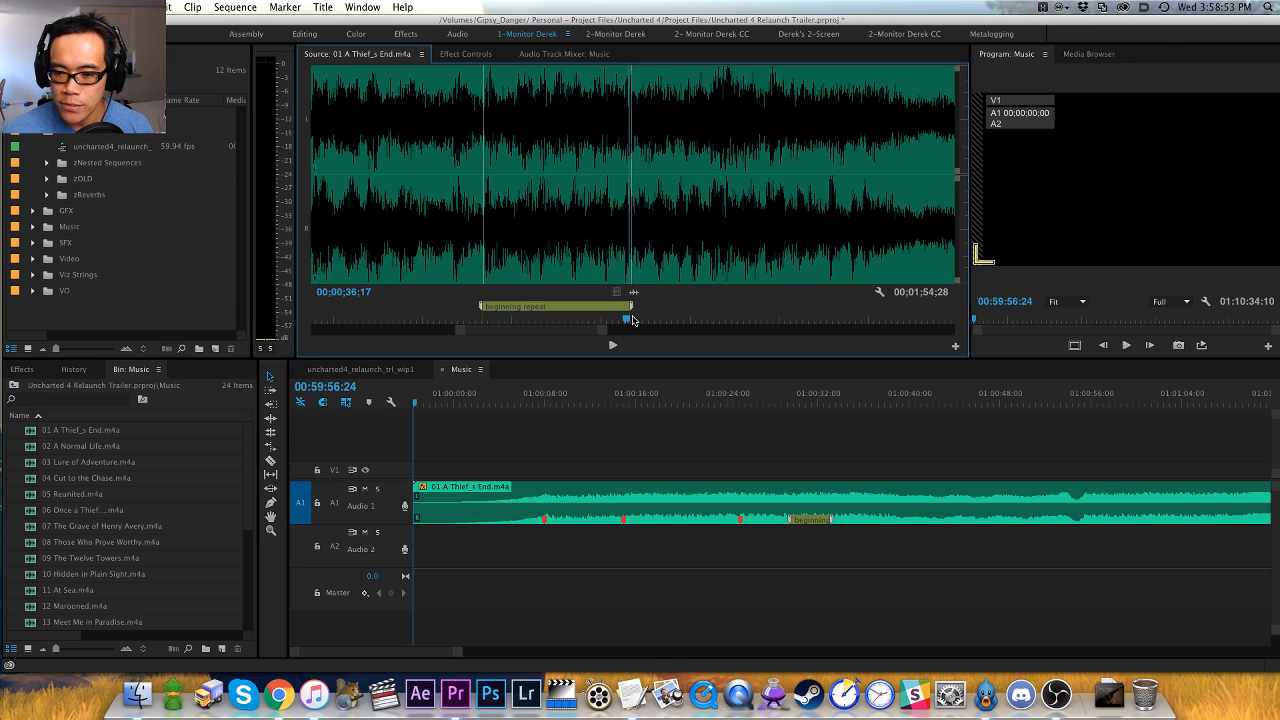
key("space")
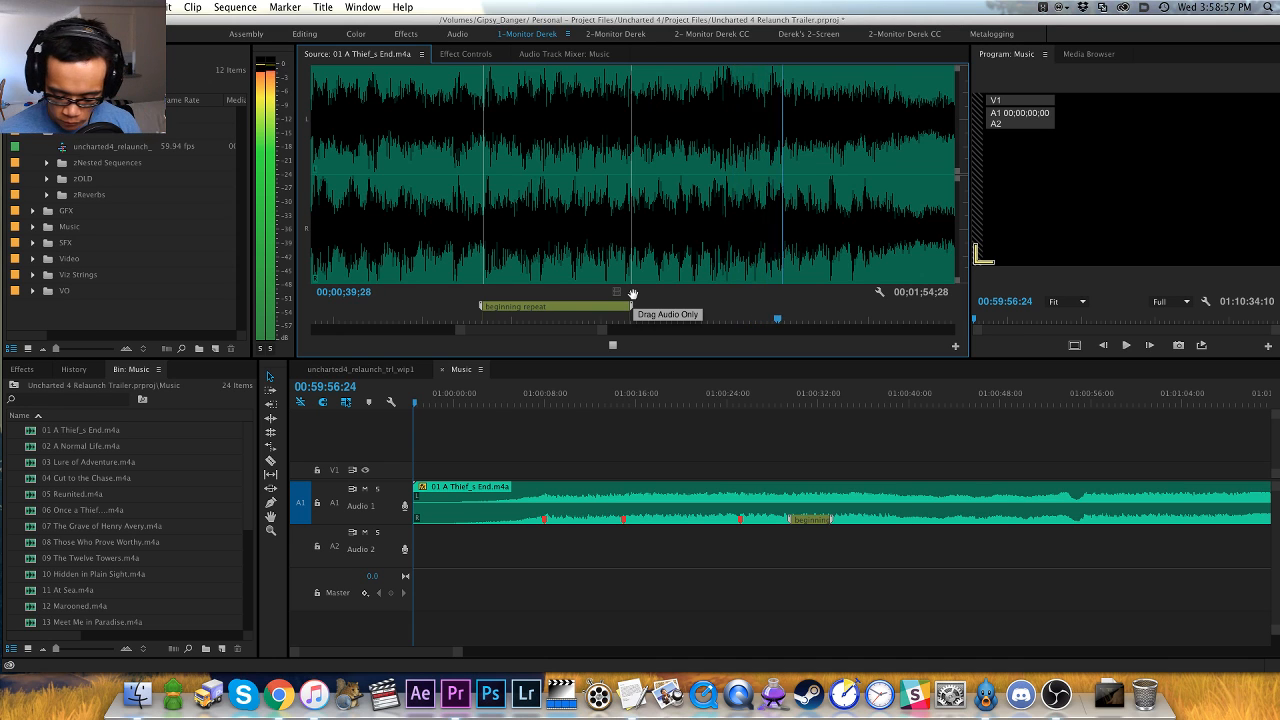
key("minus")
key("minus")
key("equal")
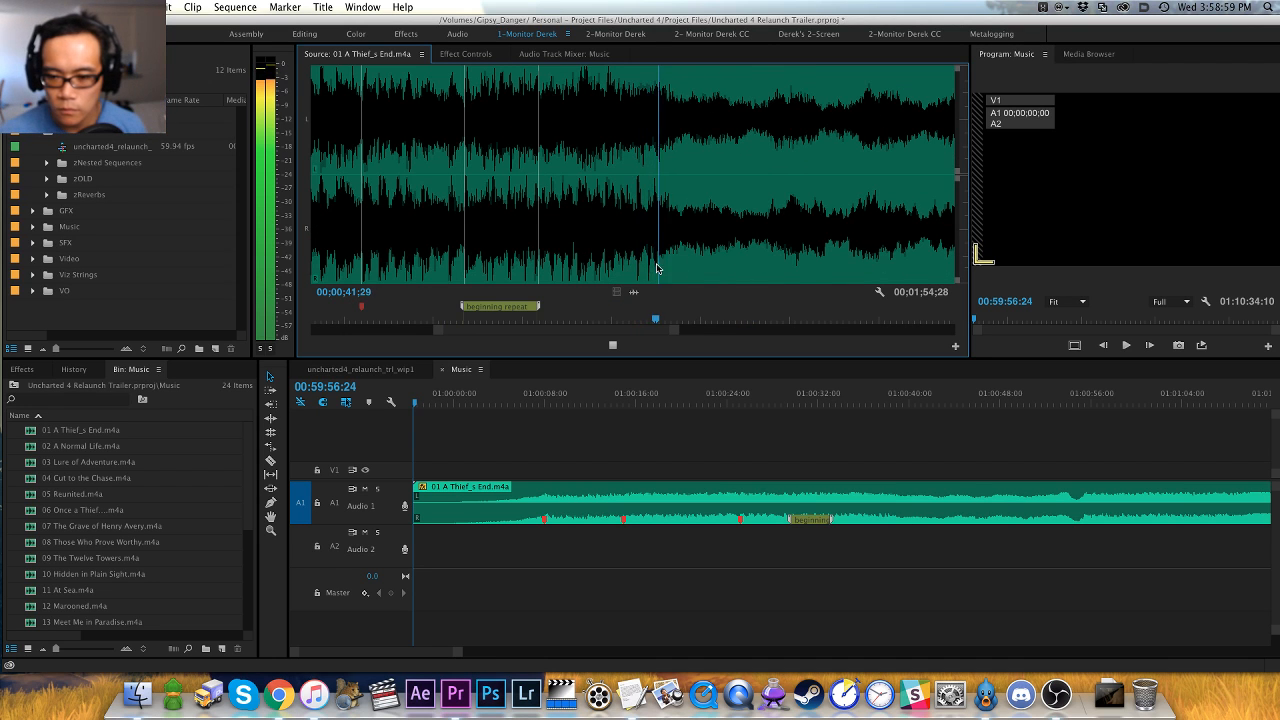
key("space")
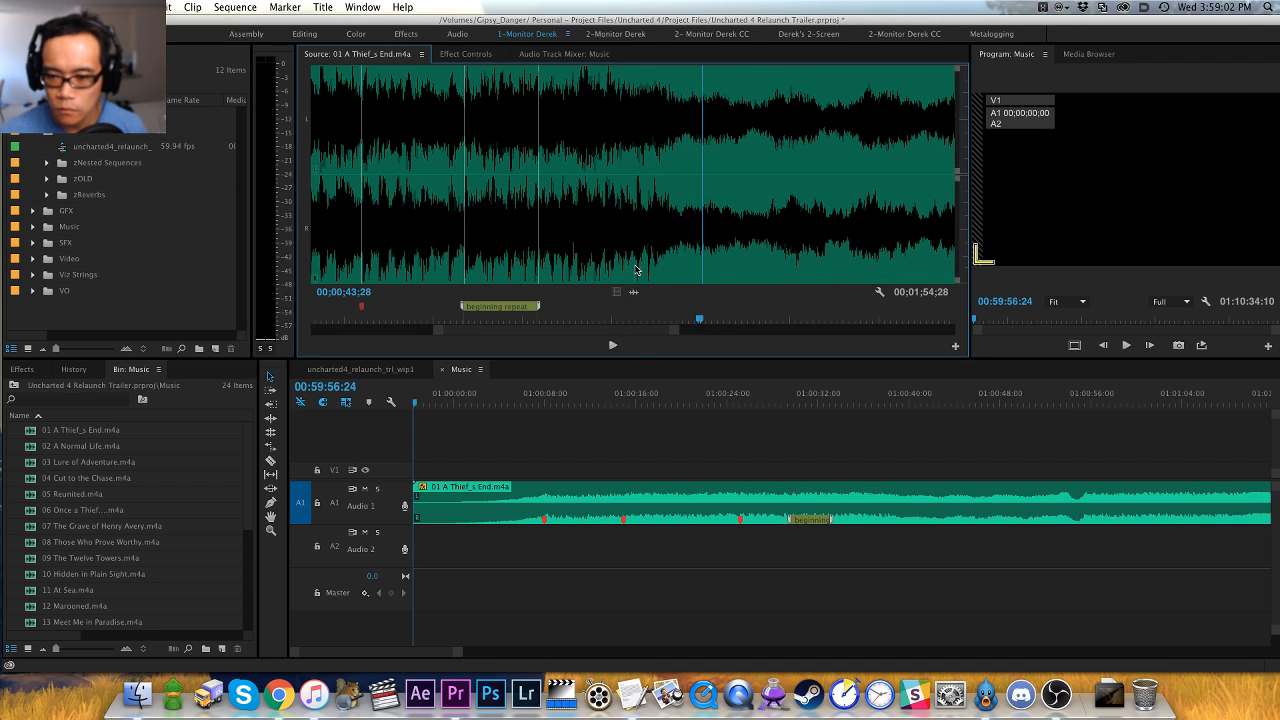
- Replay the end of the loud section in the source track and add an orange marker at 00;00;41;16
left_click(634, 268)
key("space")
left_click(633, 272)
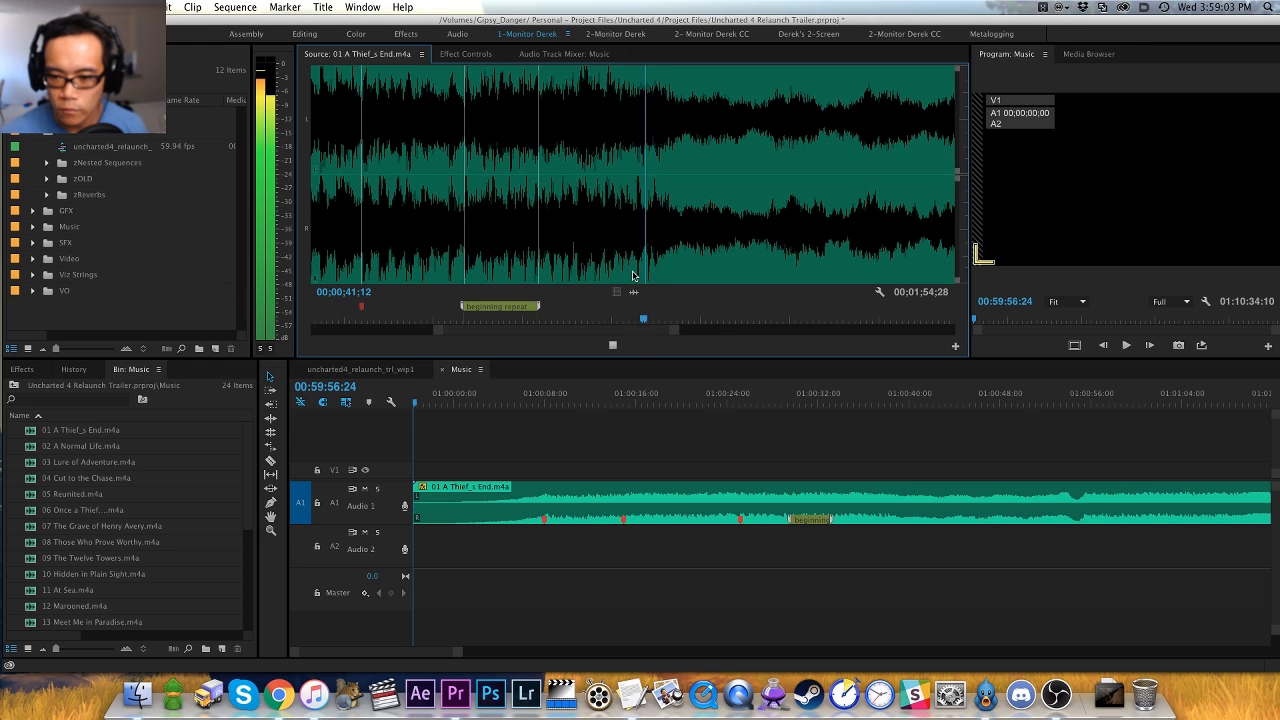
key("space")
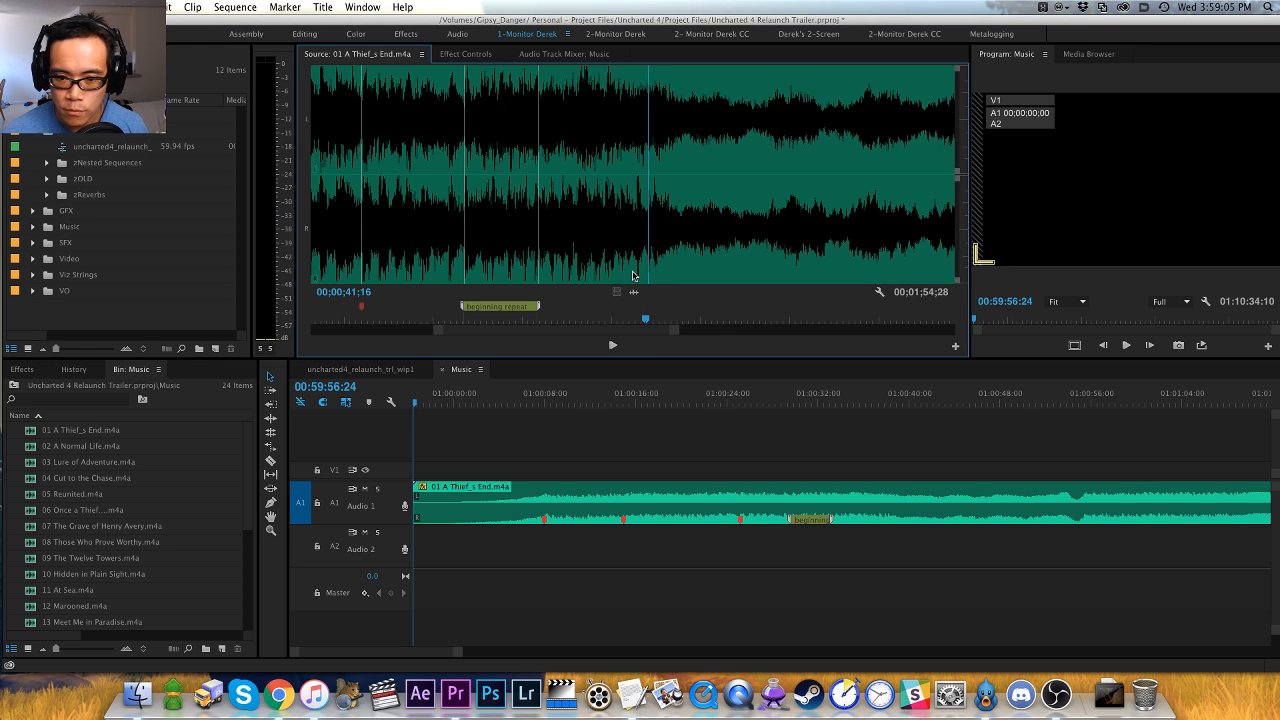
key("super+z")
key("super+shift+z")
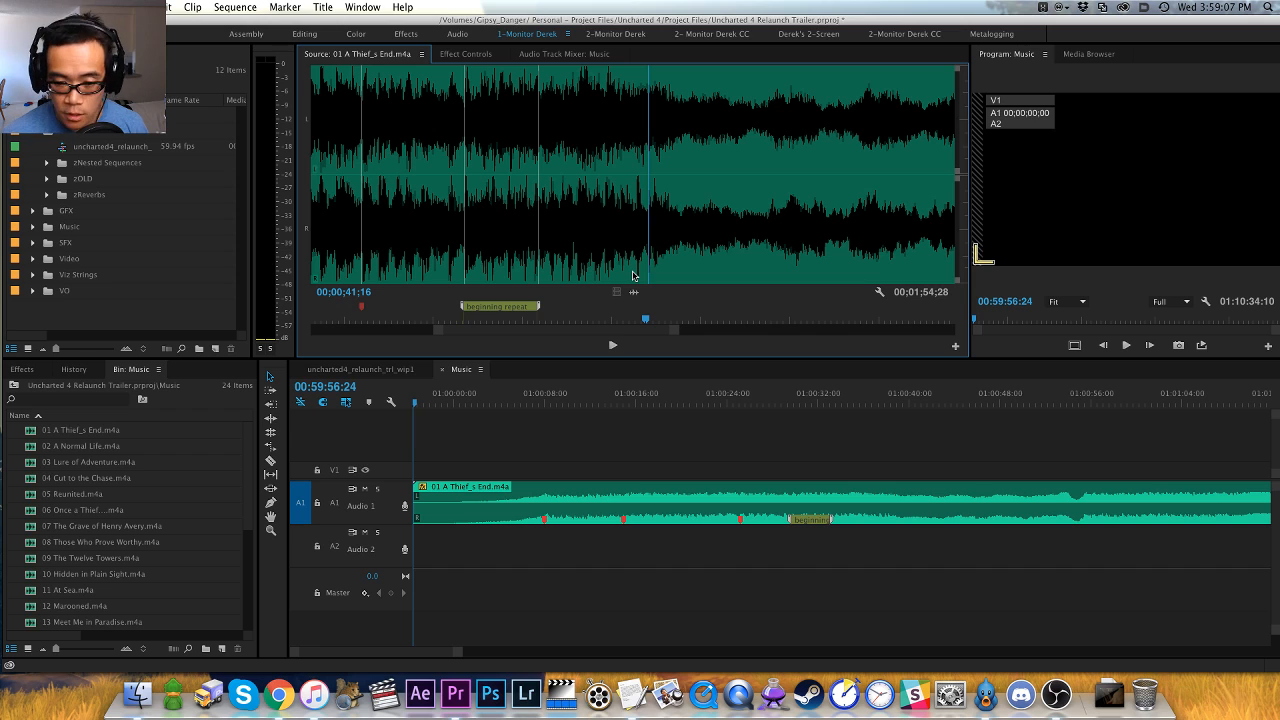
key("m")
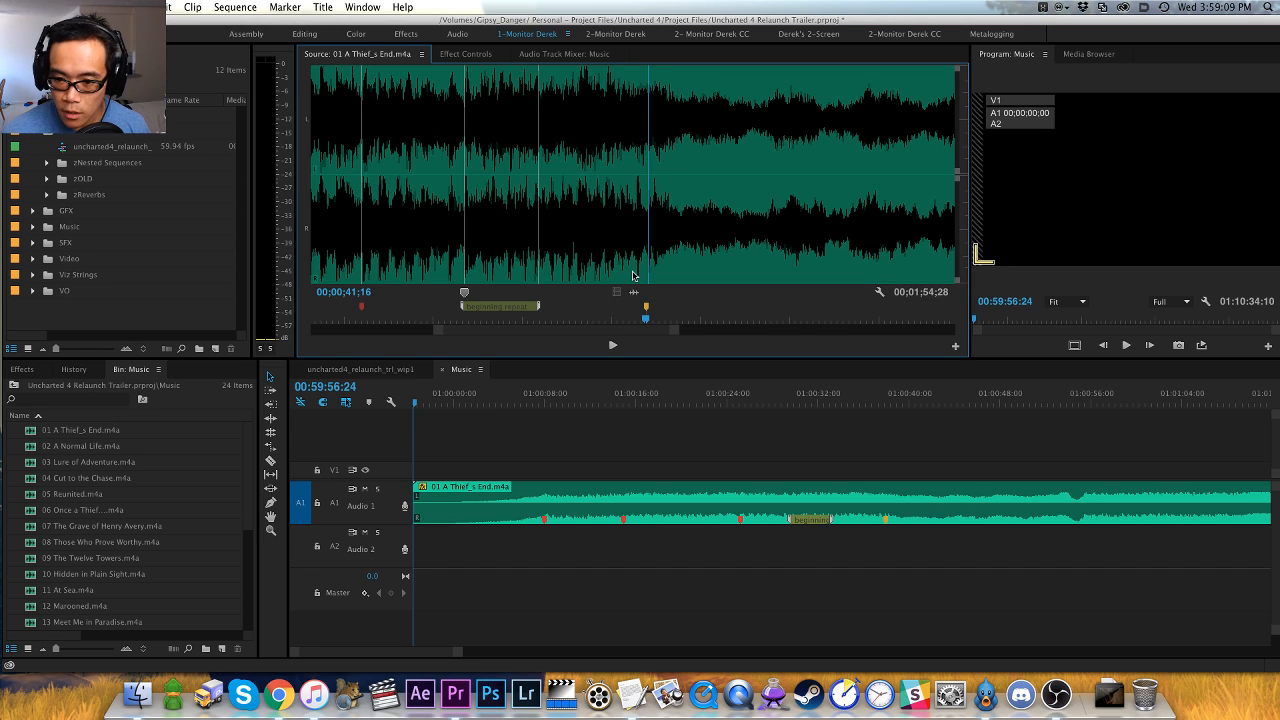
- Audition the source track from the orange marker at 00;00;41;16 into the quieter section
key("h")
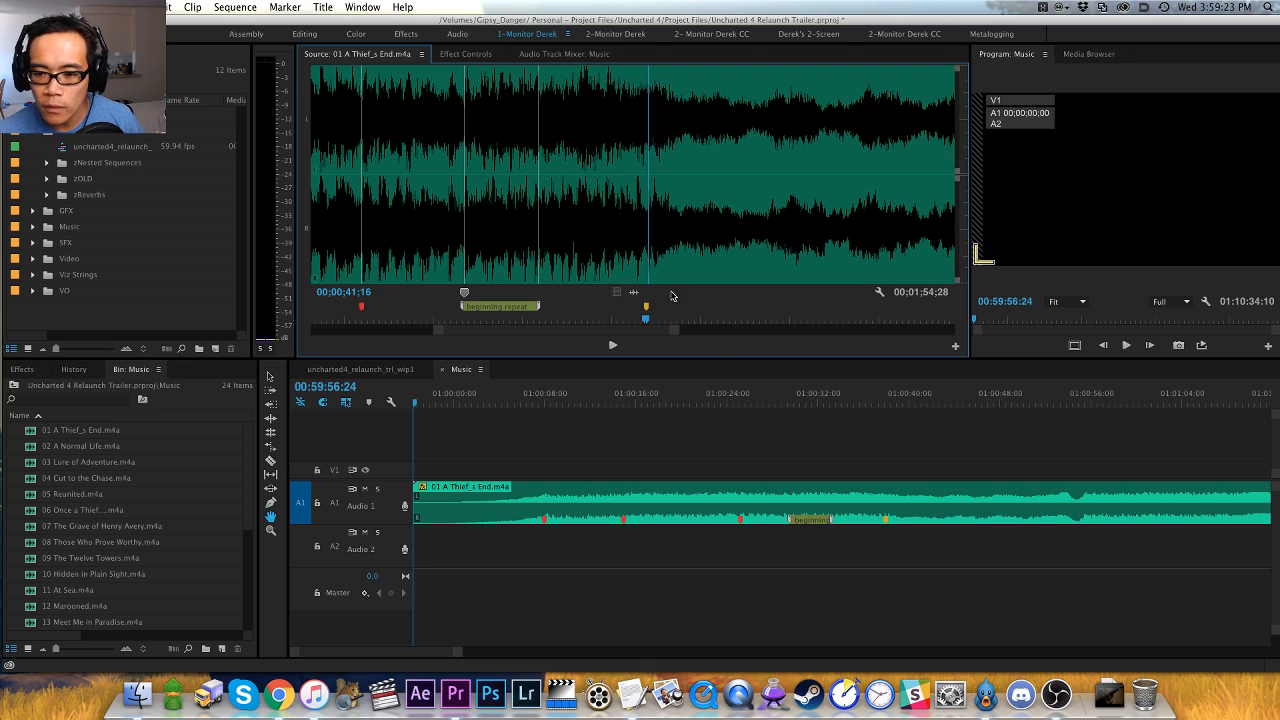
left_click_drag(671, 305, 654, 321)
key("shift+super+m")
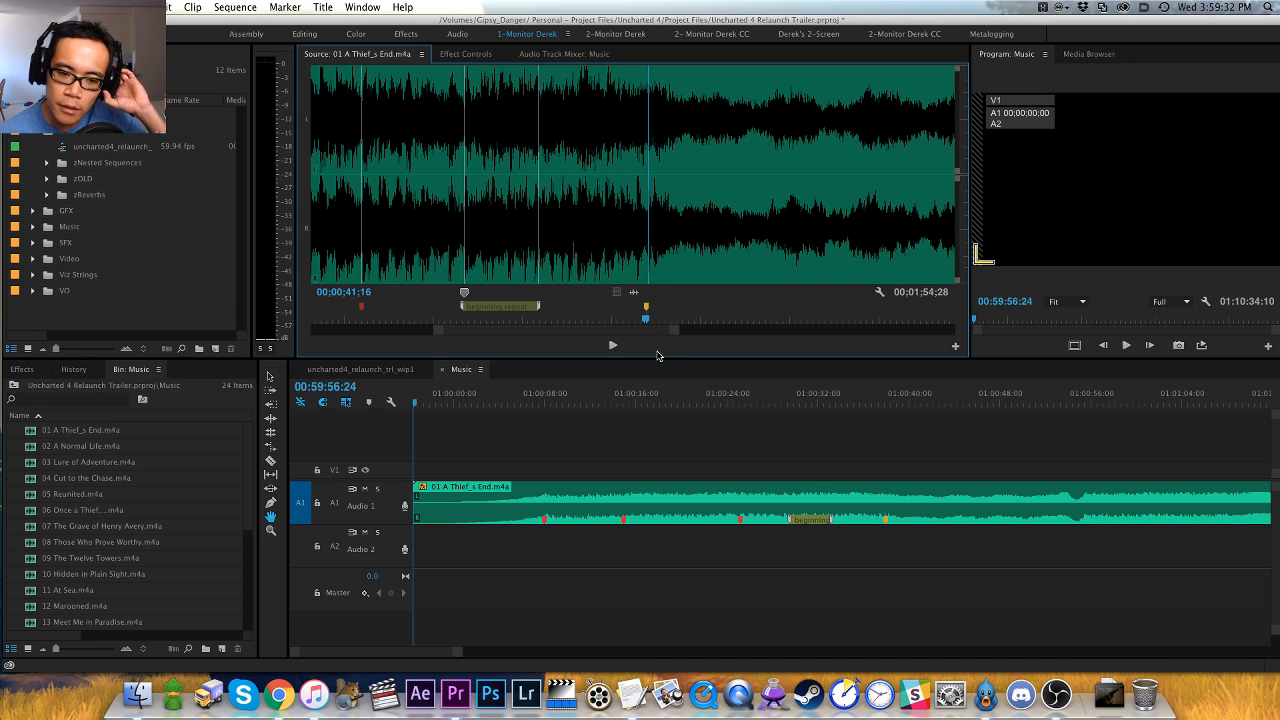
key("space")
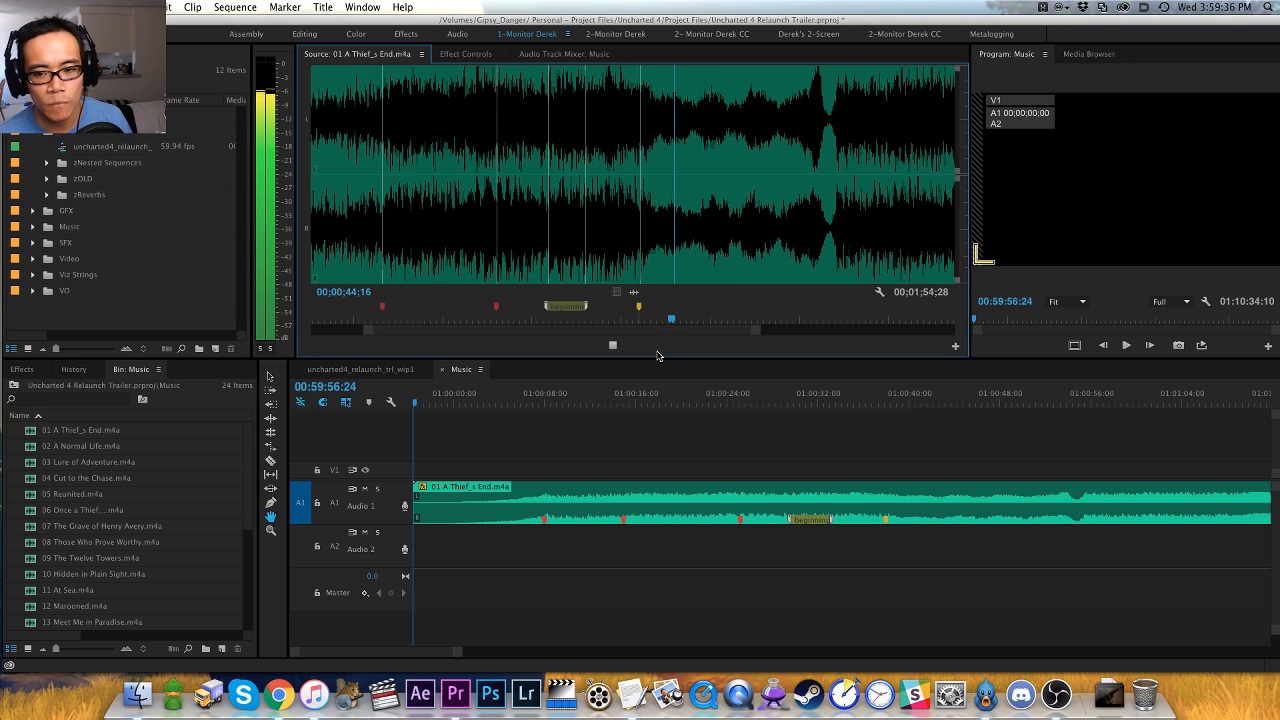
- Replay the source track repeatedly from the orange marker to pinpoint the hit, and add a red marker at 00;00;42;02
key("shift+super+m")
key("space")
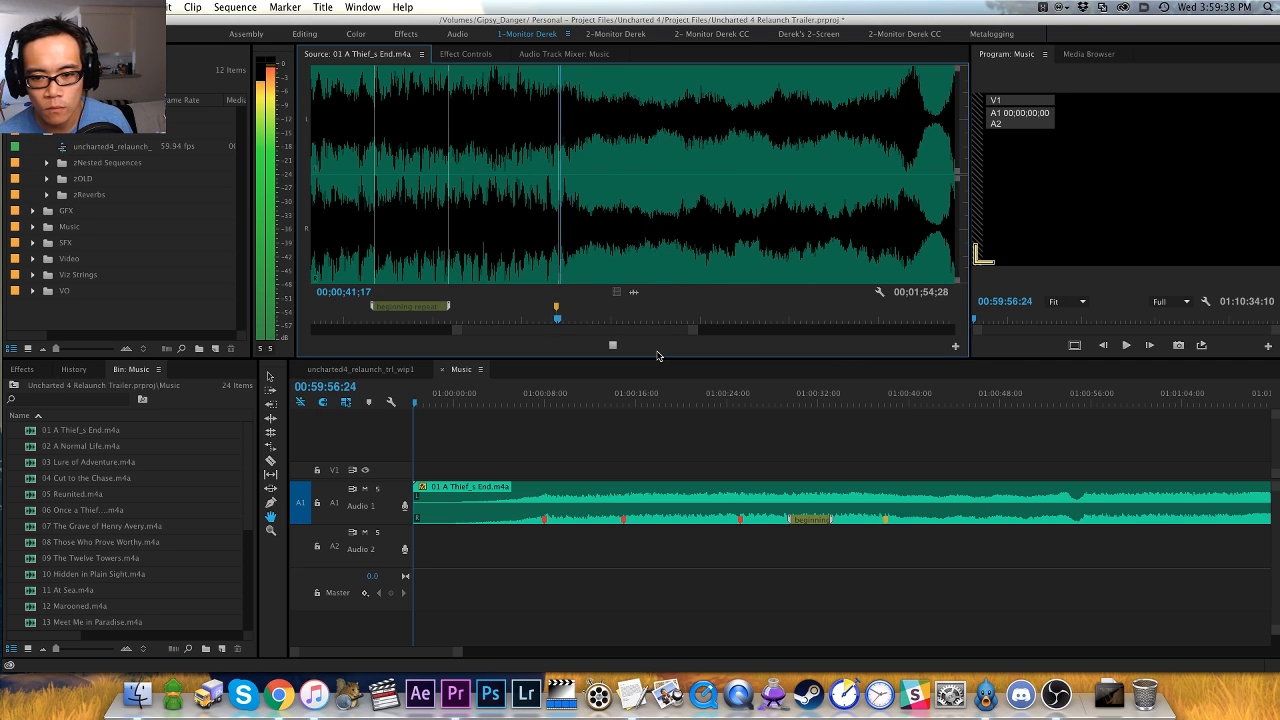
key("equal")
key("space")
key("shift+super+m")
key("space")
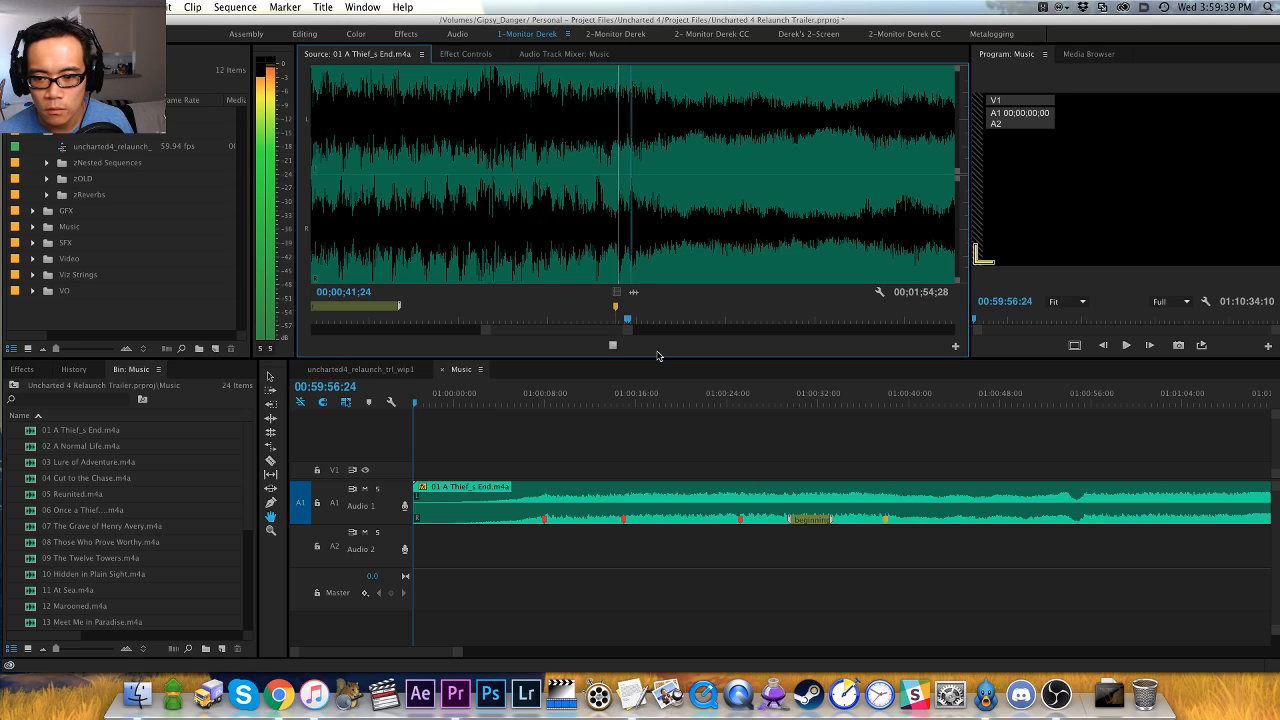
key("space")
key("Left")
key("Left")
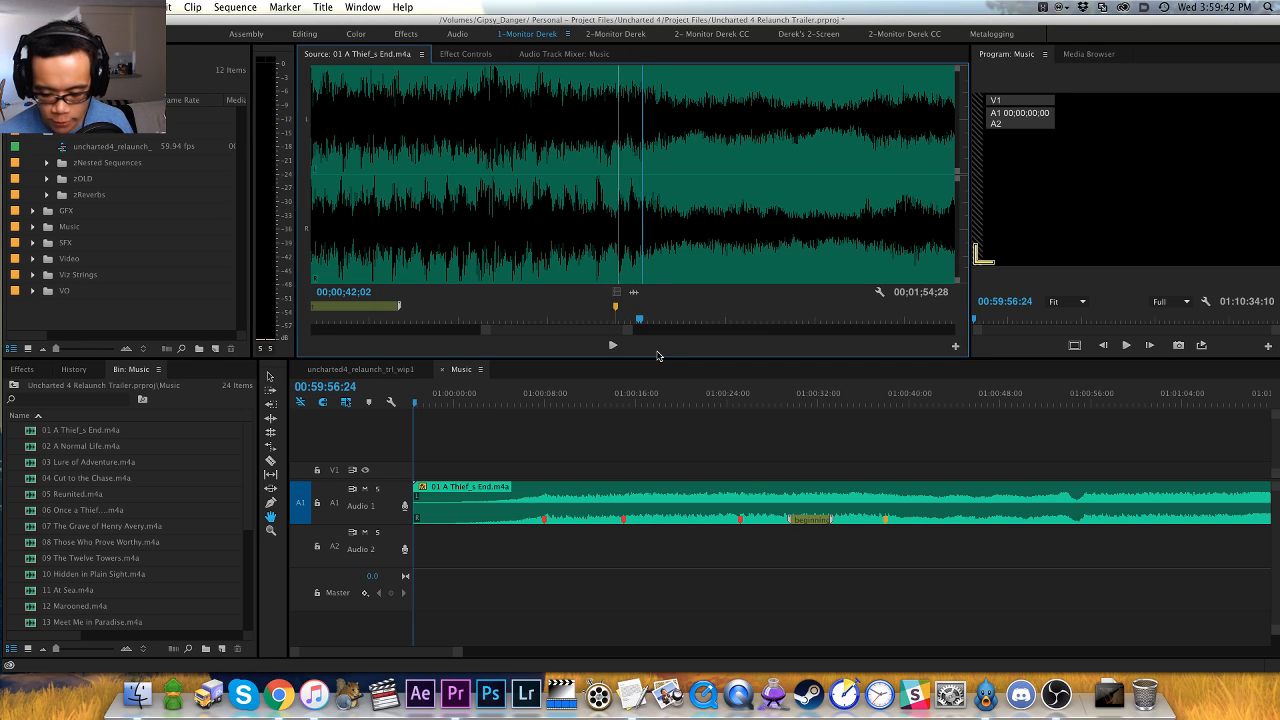
key("shift+super+m")
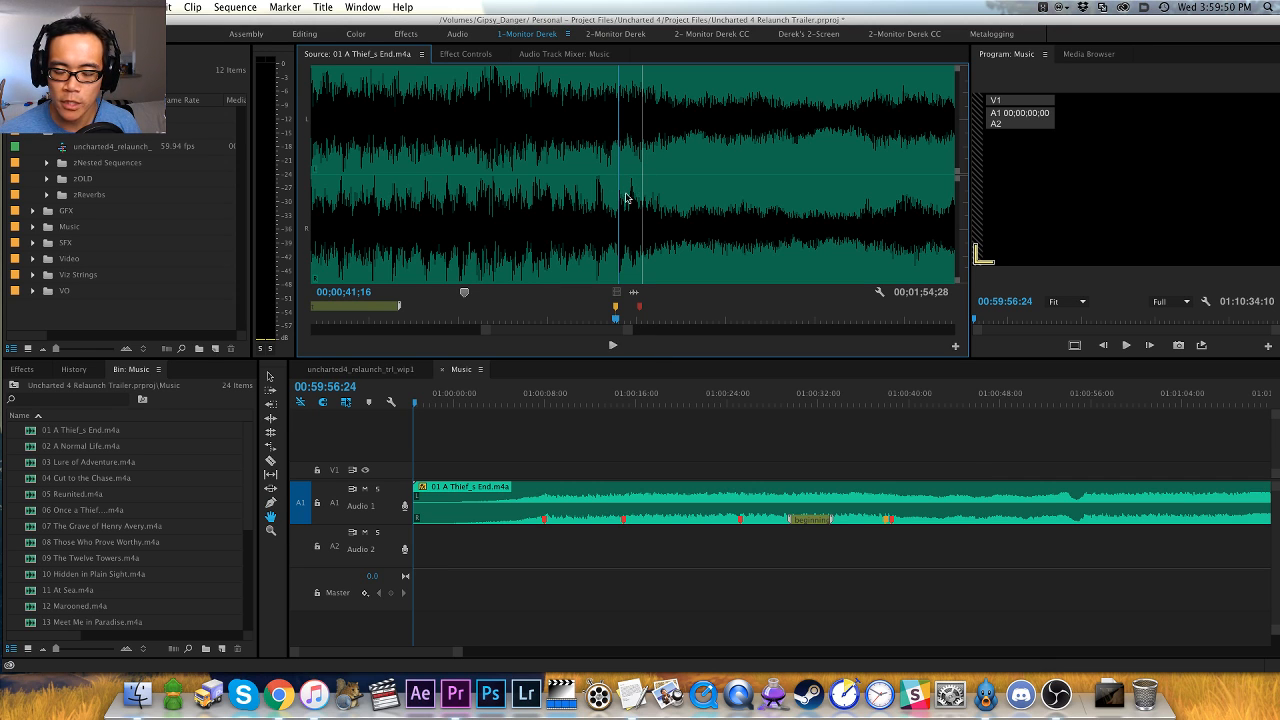
- Return to the red marker at 00;00;42;02 and audition the quieter section of the source track from there
key("shift+m")
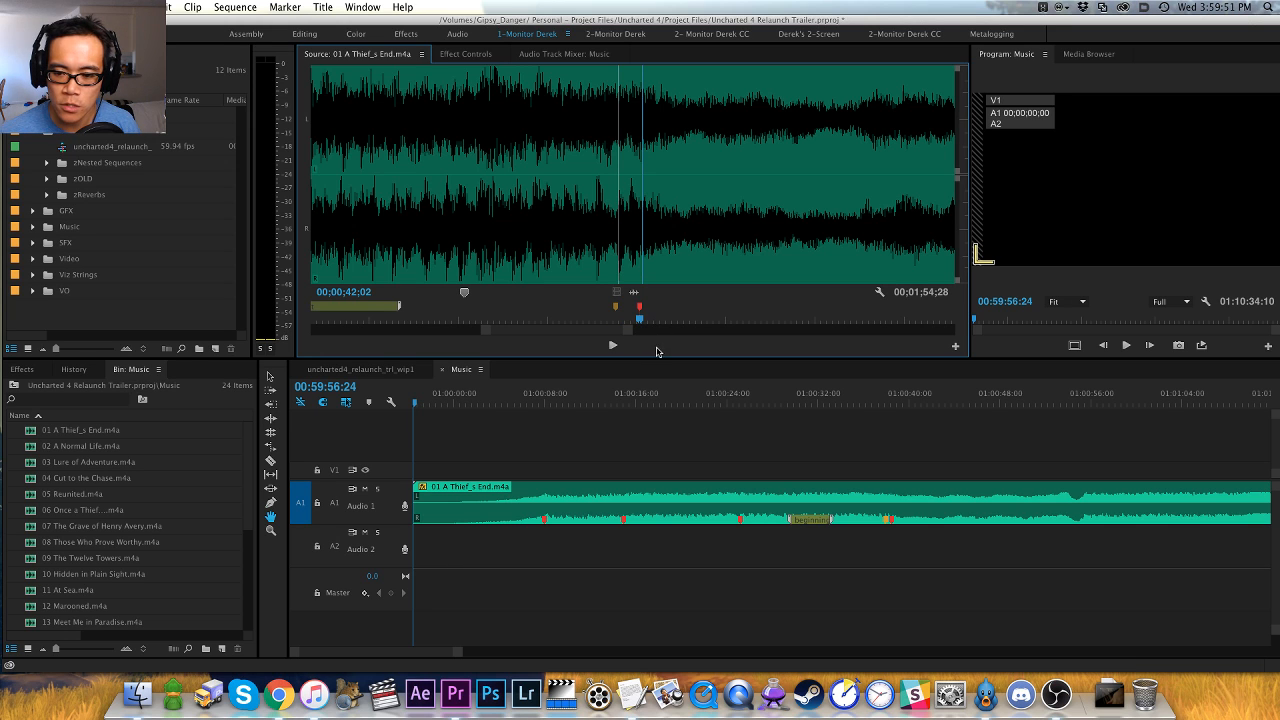
key("space")
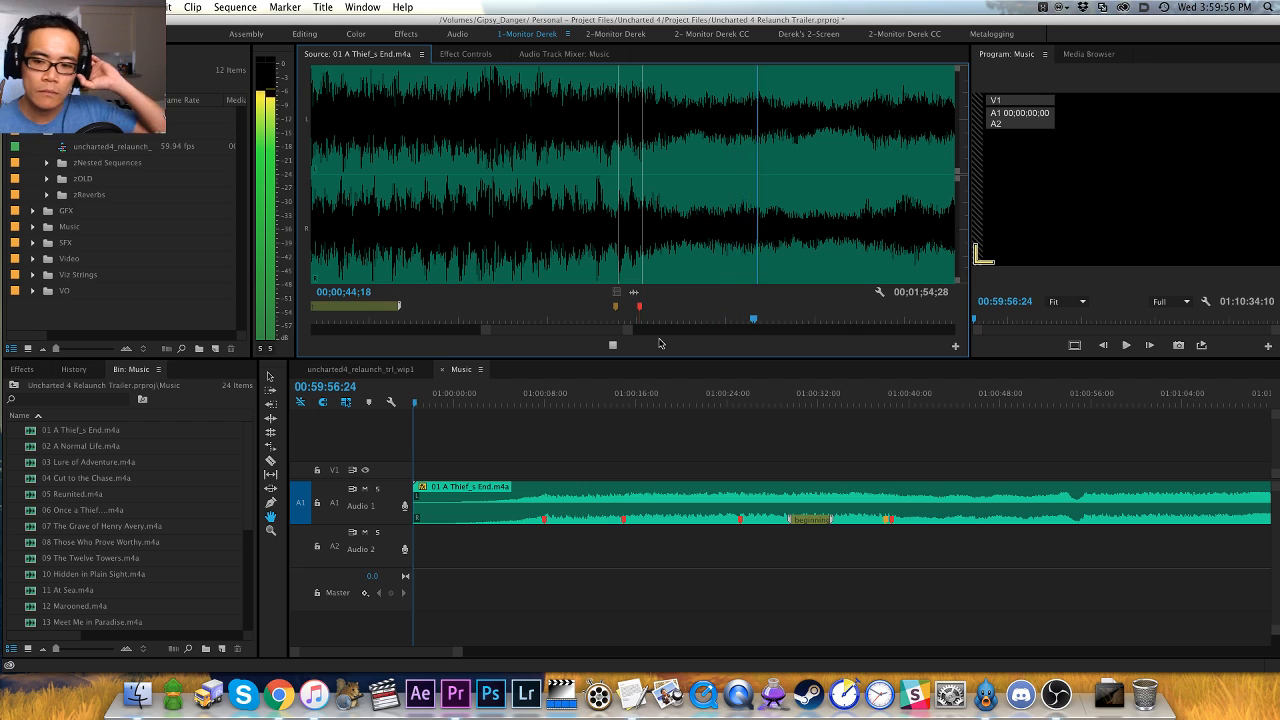
key("minus")
key("minus")
key("equal")
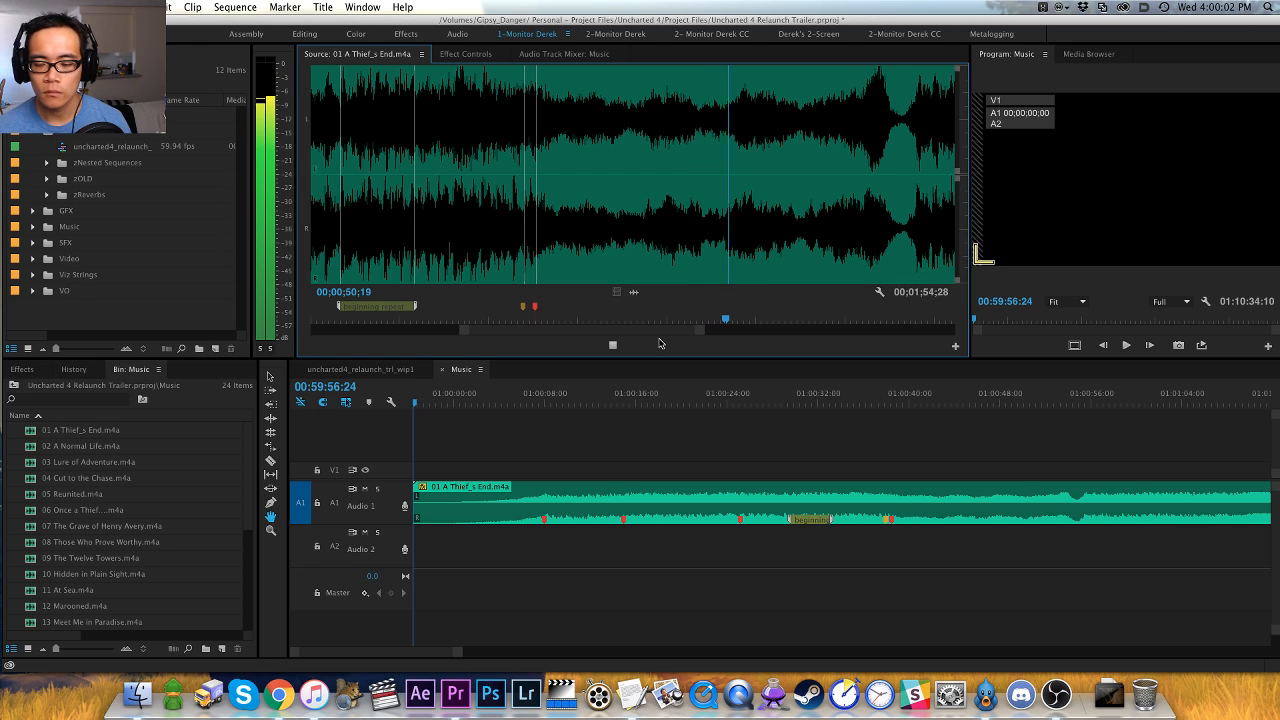
key("equal")
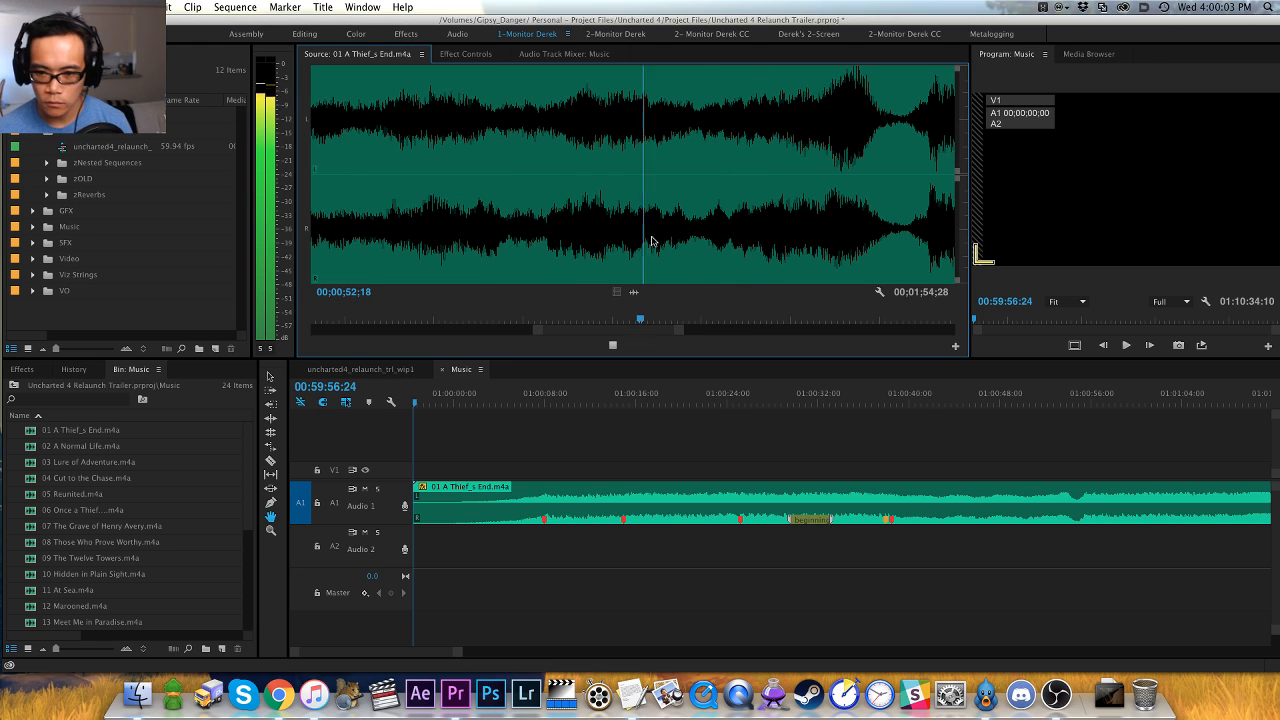
- Replay the source track from 00;00;49;28 to pinpoint the hit, and add a red marker at 00;00;50;14
left_click(522, 250)
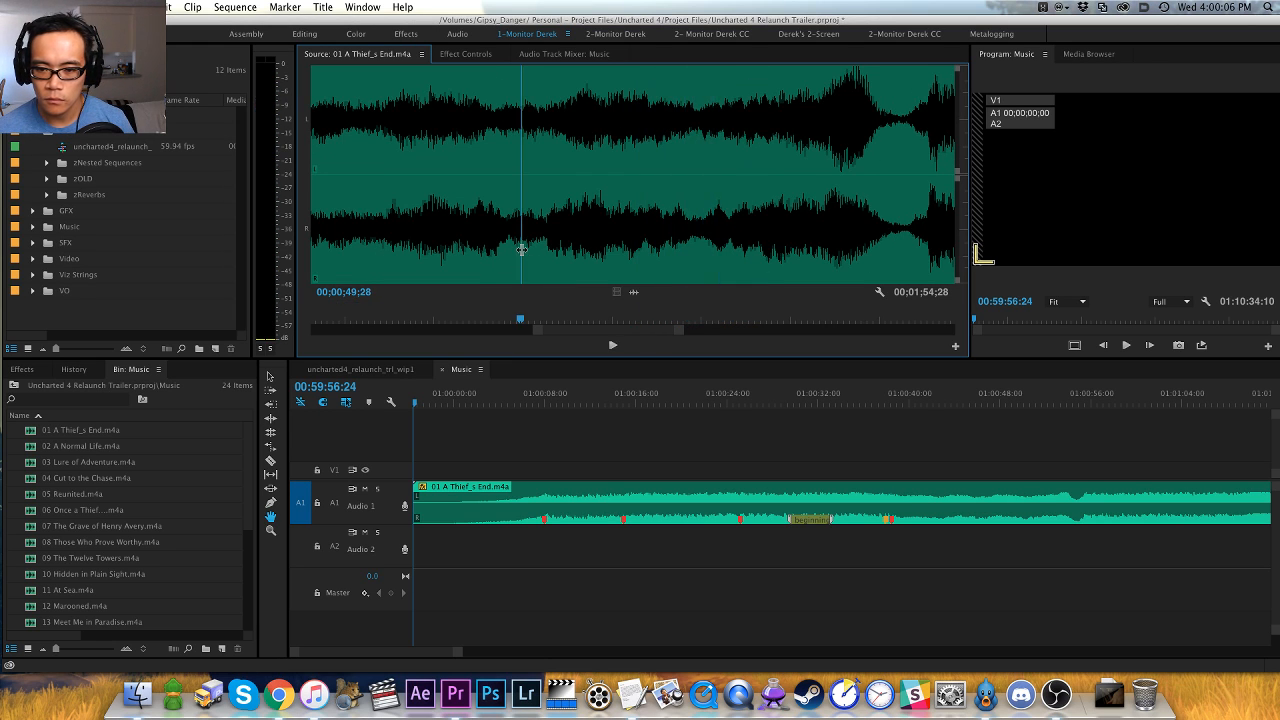
key("space")
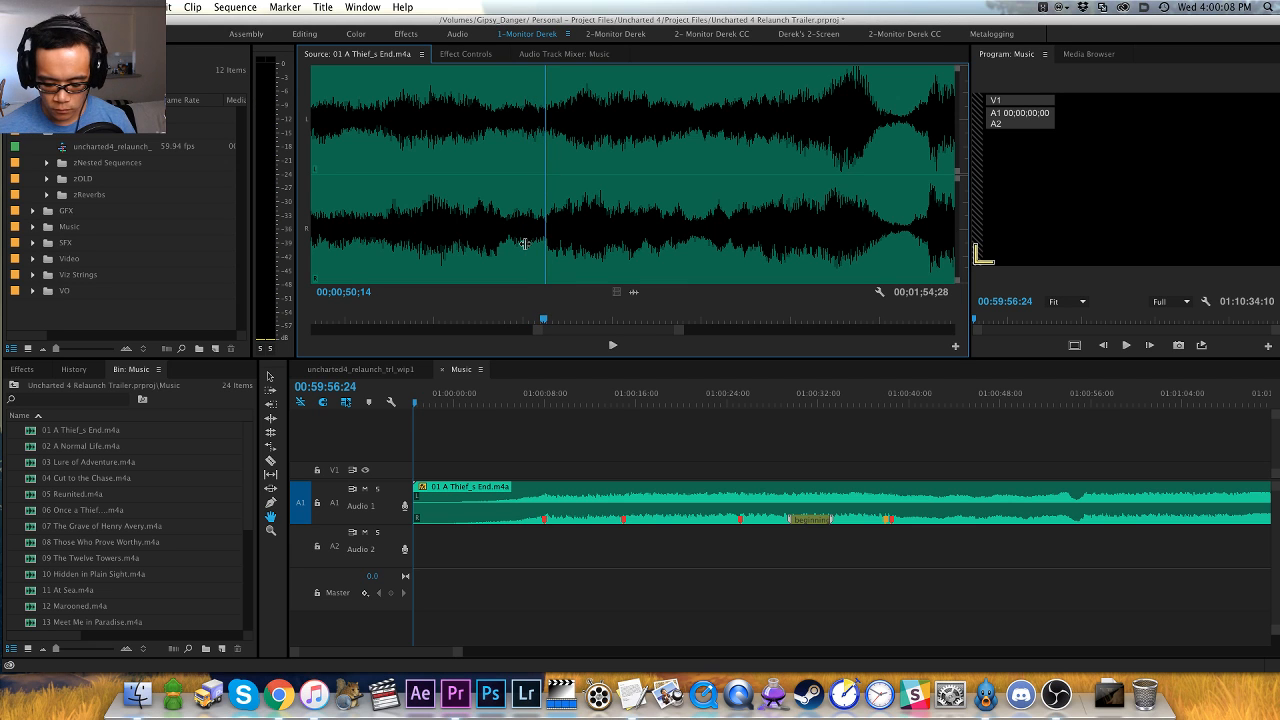
key("equal")
key("minus")
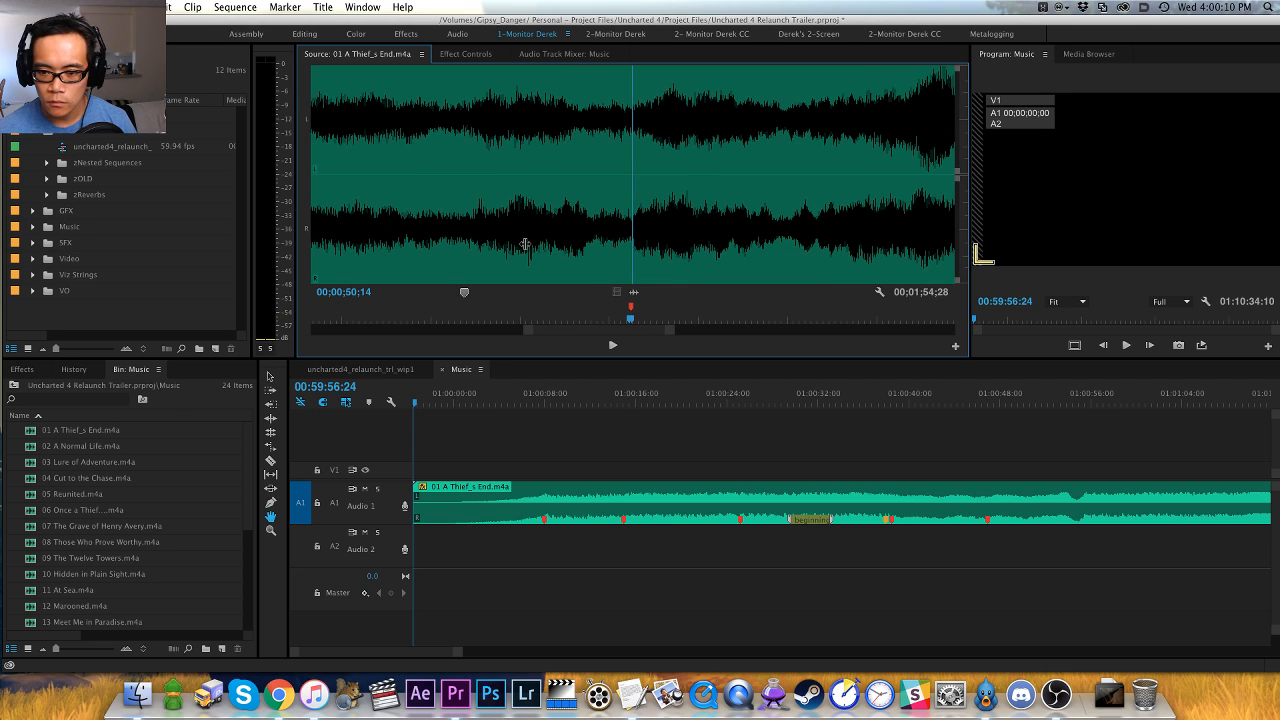
- Audition the source track past the red marker, replay the passage before the swell, and add an orange marker at 00;00;54;00
key("space")
key("minus")
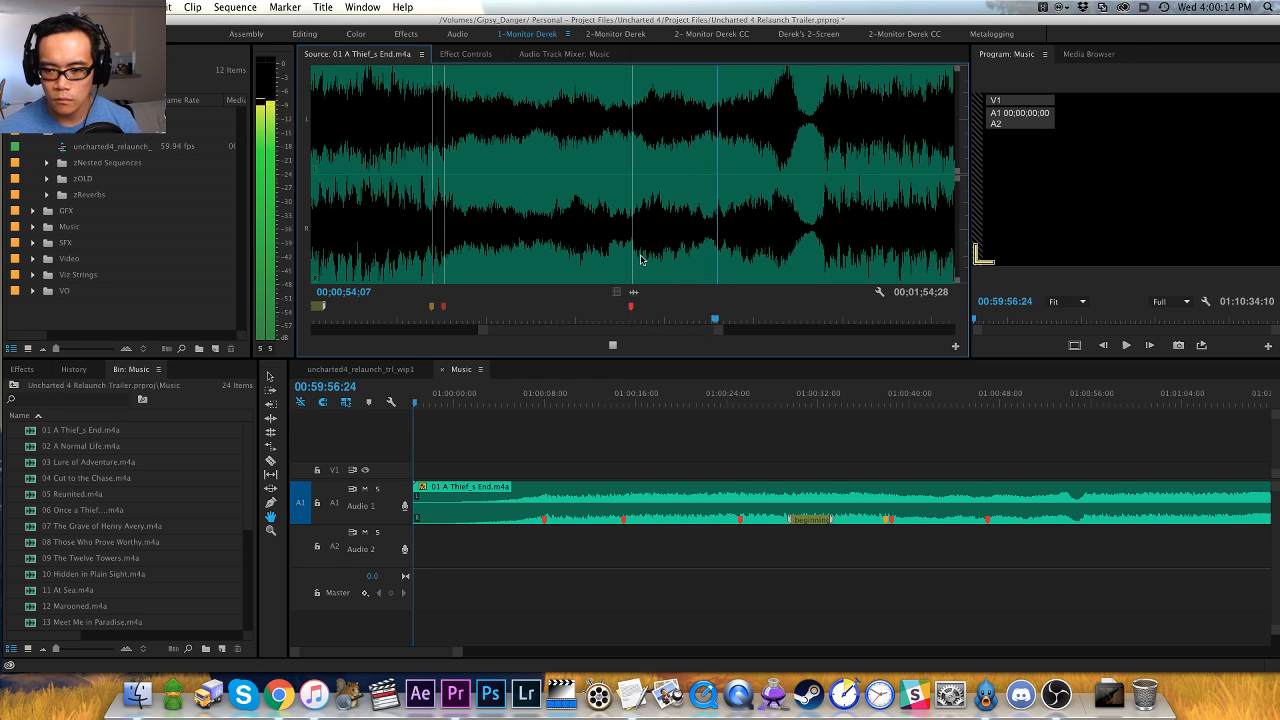
key("space")
left_click(737, 252)
key("space")
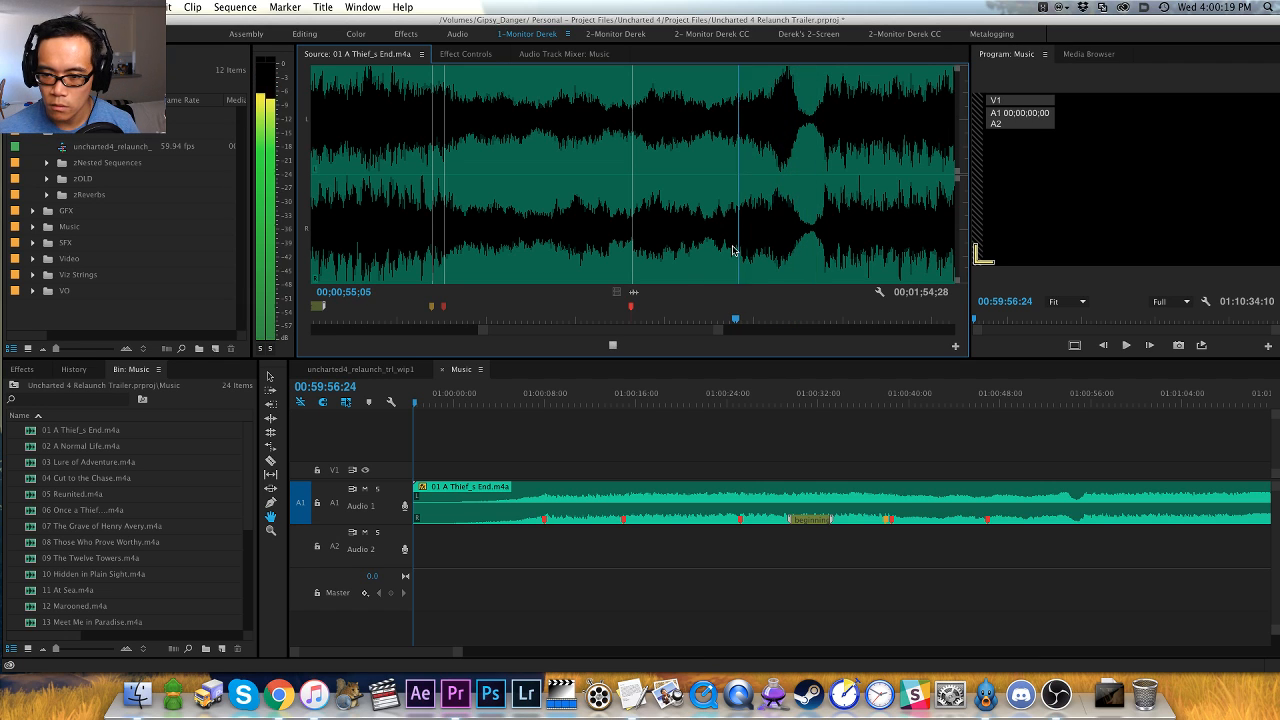
key("space")
left_click(711, 253)
key("space")
key("space")
left_click(707, 245)
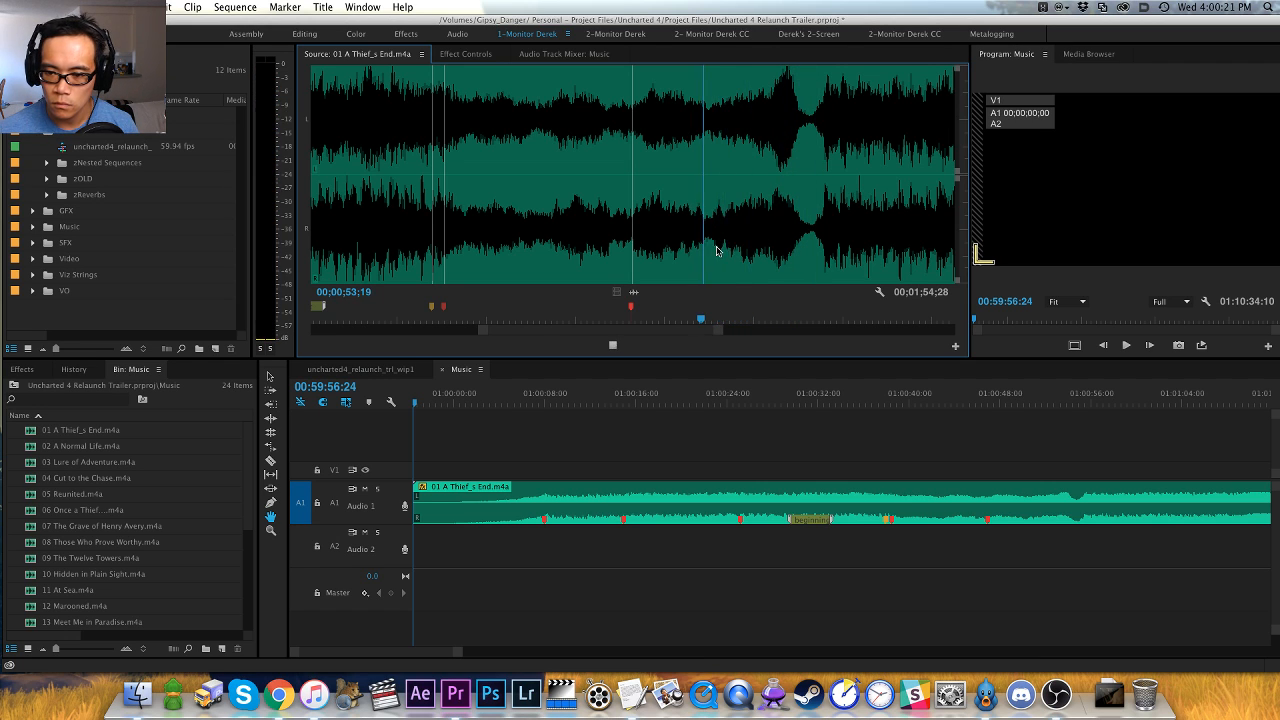
key("Left")
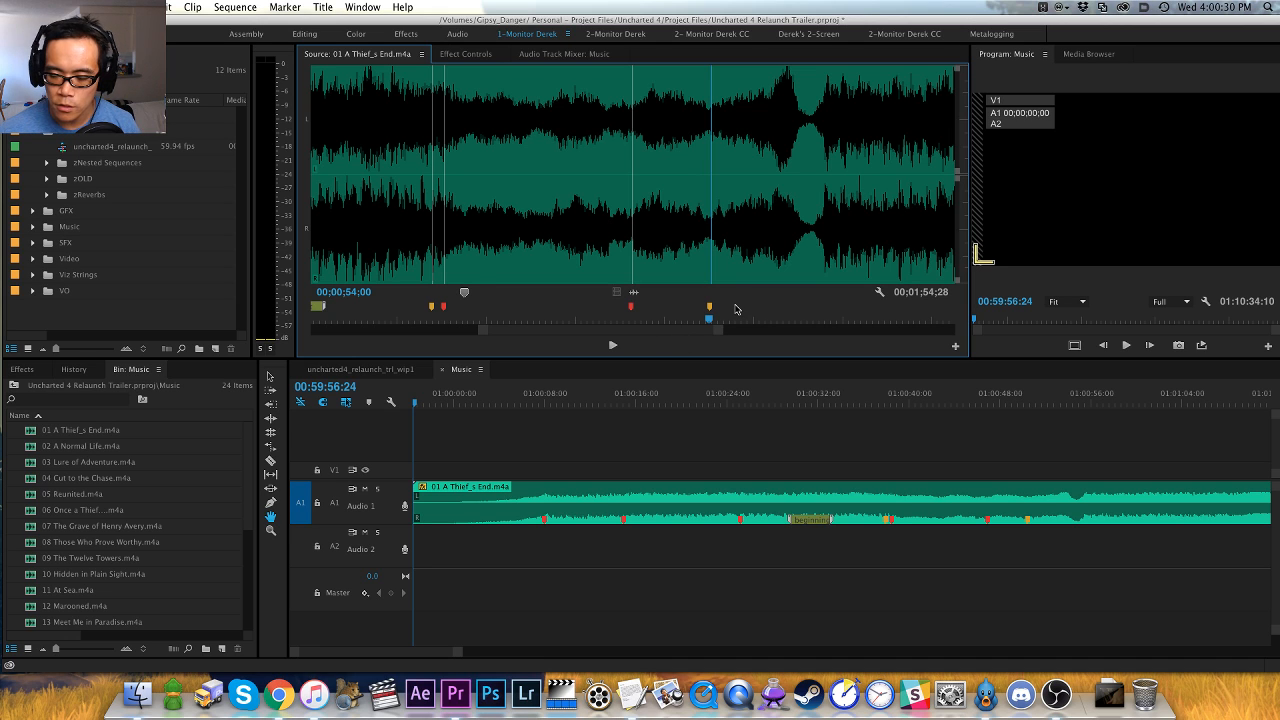
- Audition the source track from the orange marker at 00;00;54;00 and park the playhead in the dip at 00;00;58;14
key("space")
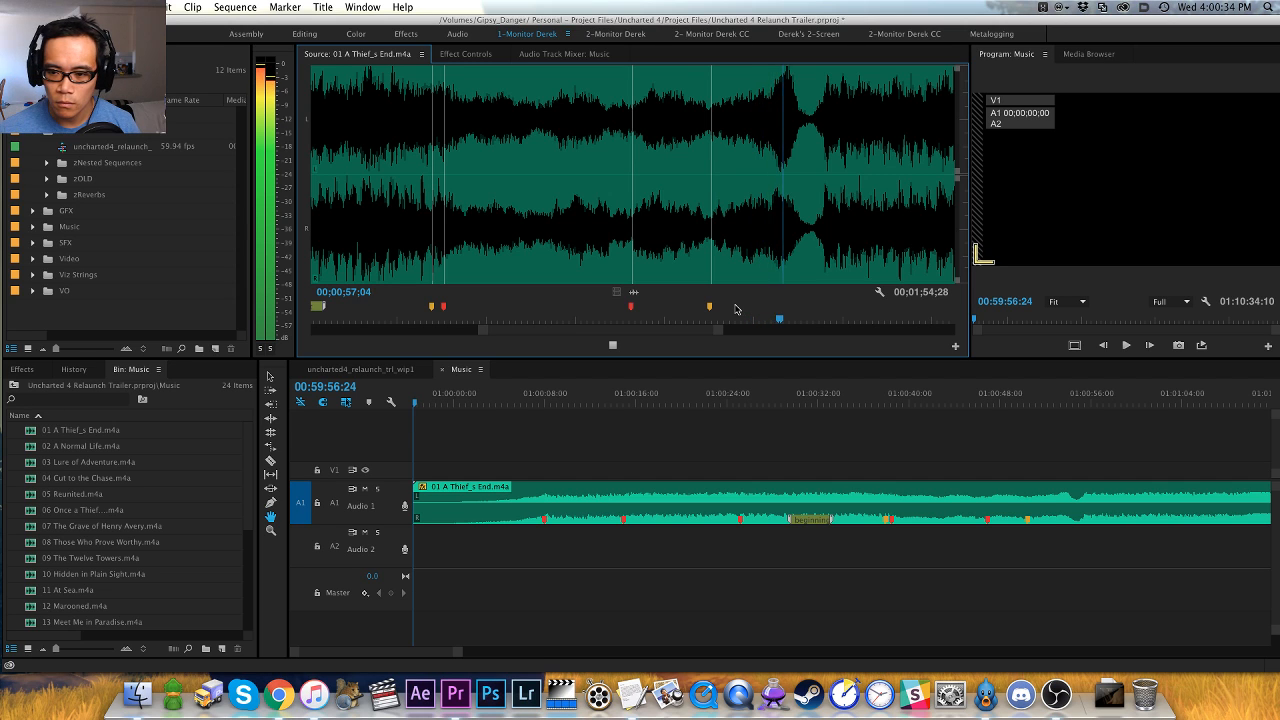
key("space")
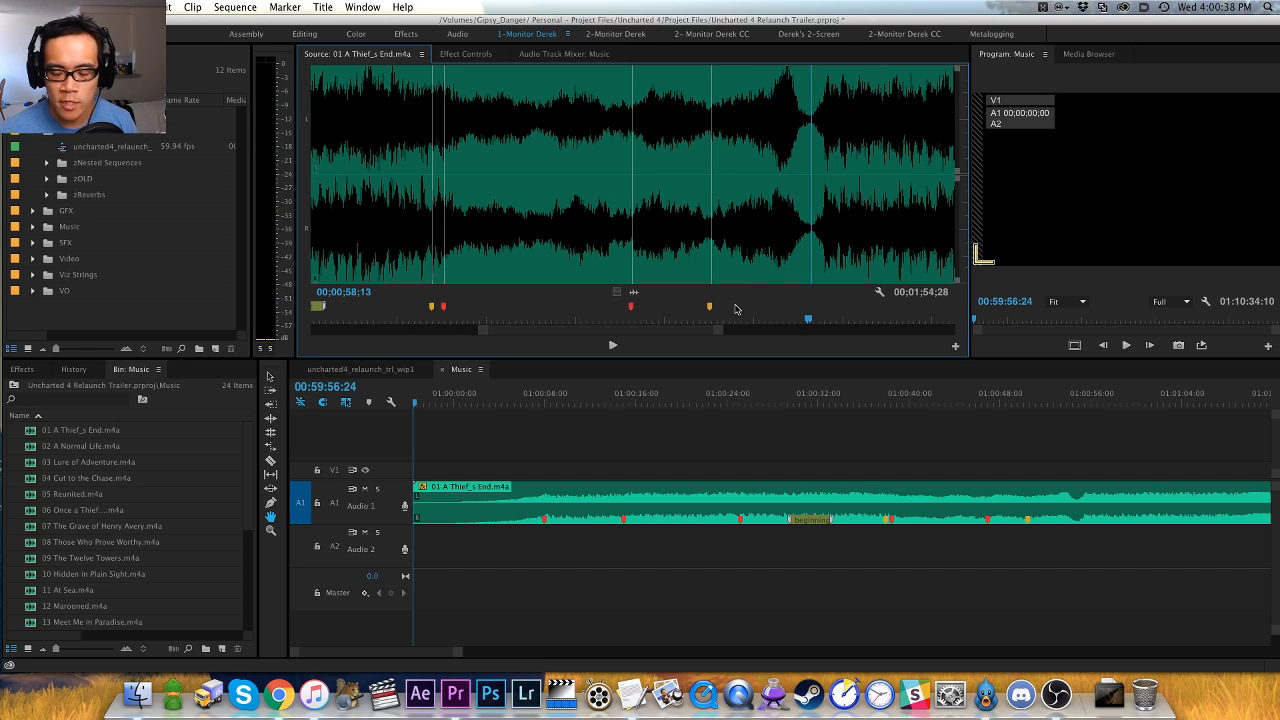
key("equal")
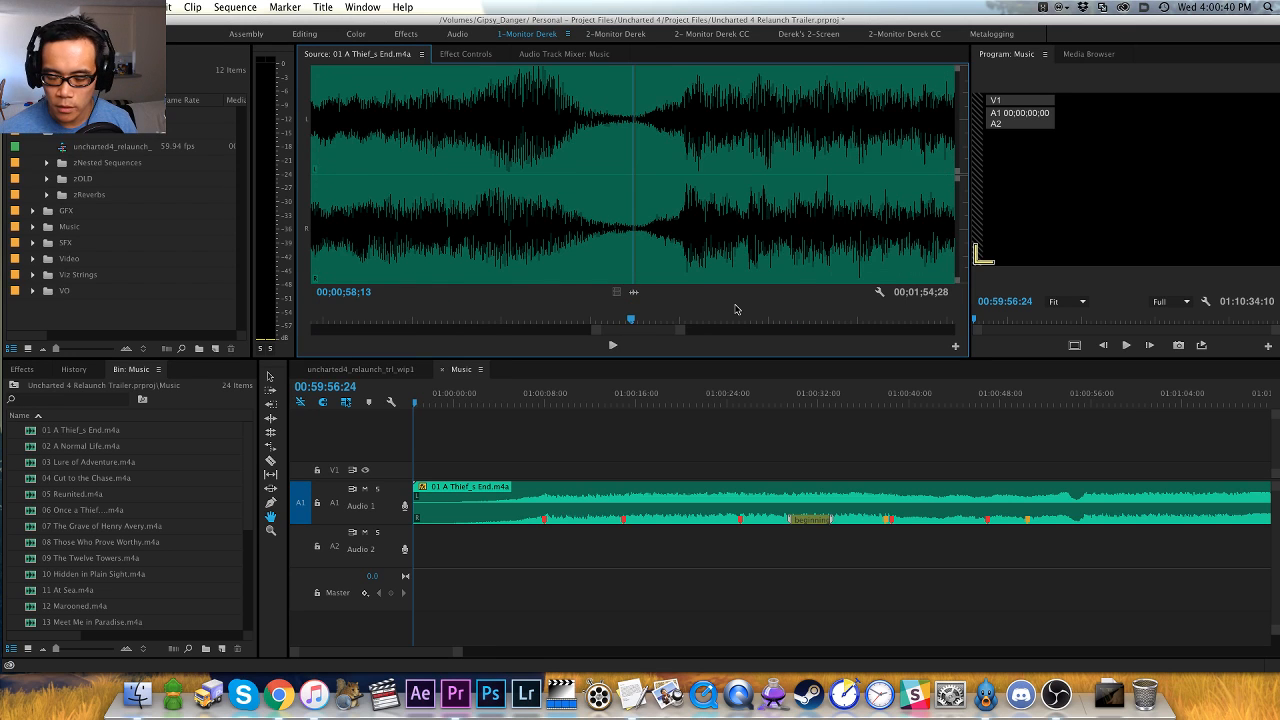
key("Right")
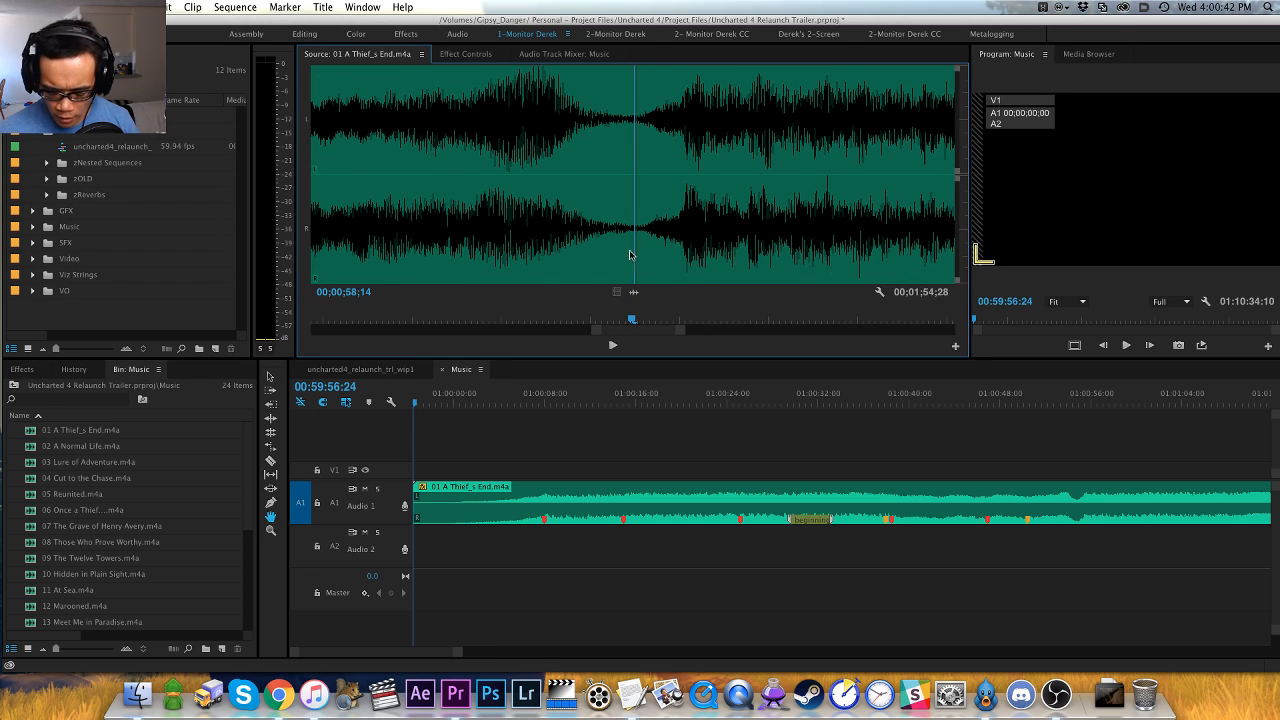
key("minus")
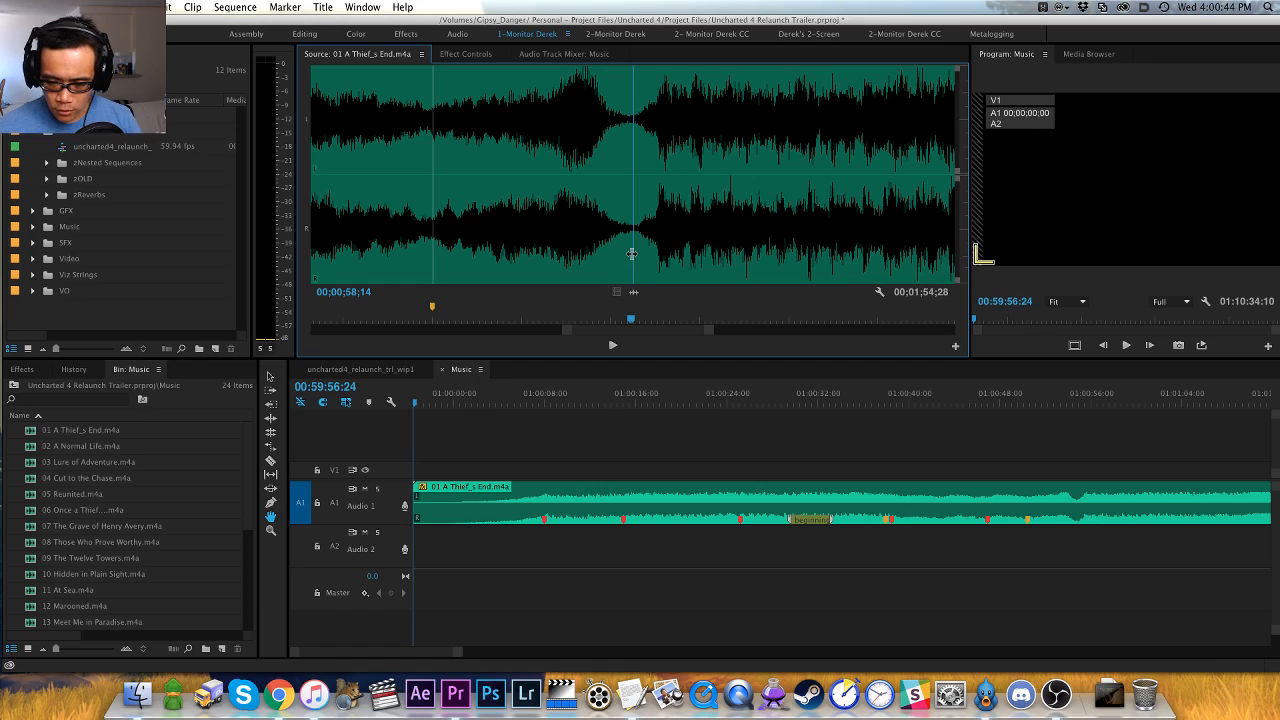
- Replay the end of the dip frame by frame to pinpoint the hit, and add a red marker just past 00;00;58;14
key("space")
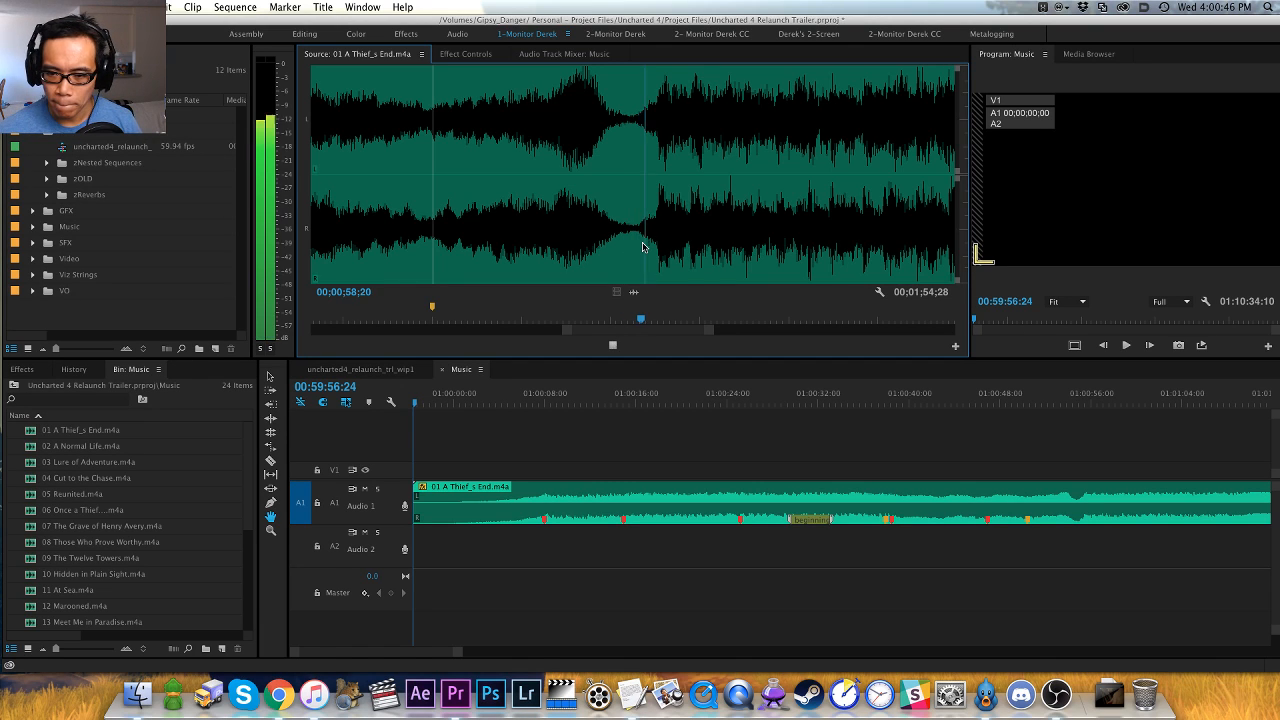
key("space")
key("shift+Left")
key("shift+Left")
key("shift+Left")
key("shift+Left")
key("space")
- Audition the source track past the new red marker and compare it with the earlier sections around the first and third red markers
key("space")
key("Left")
key("Left")
key("Left")
key("Left")
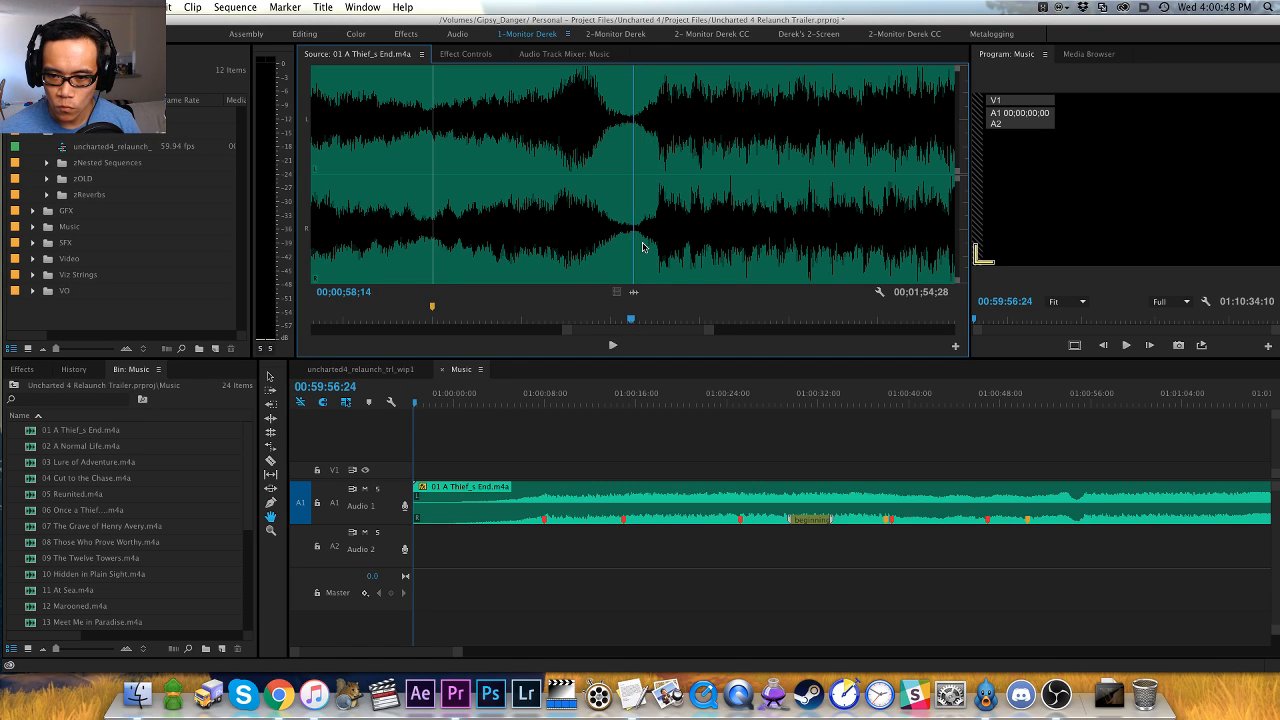
key("space")
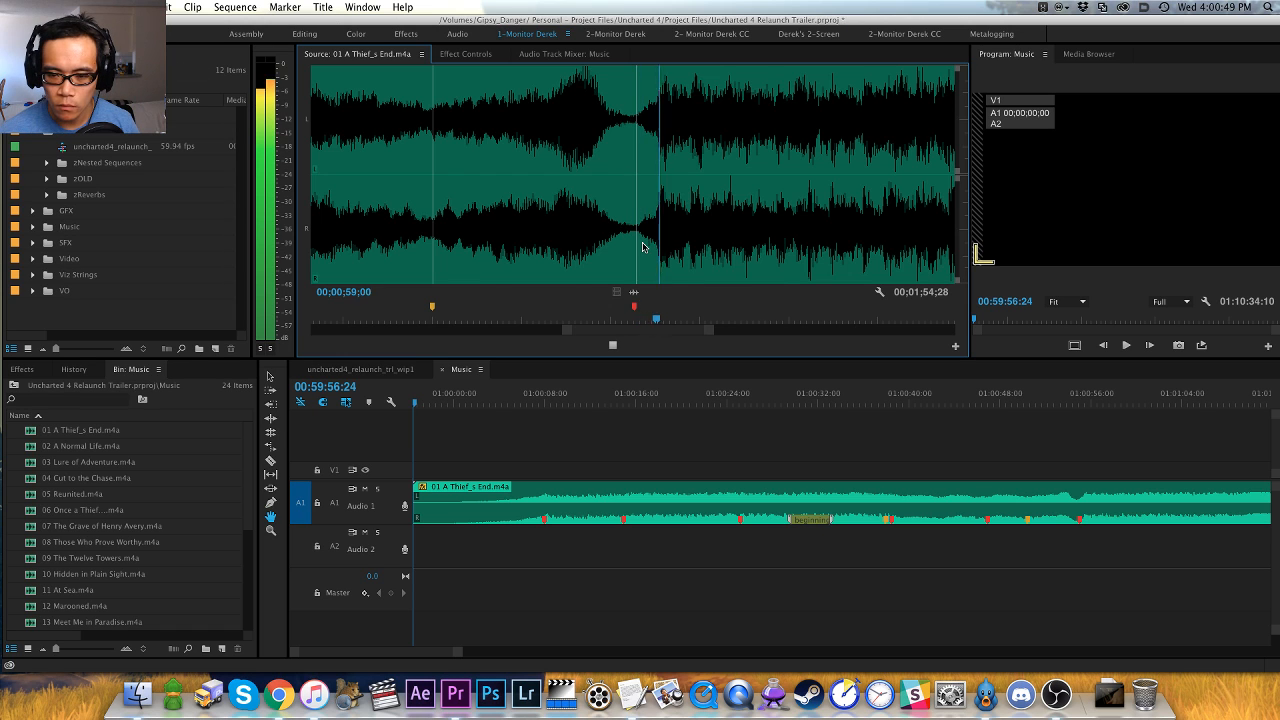
key("minus")
key("minus")
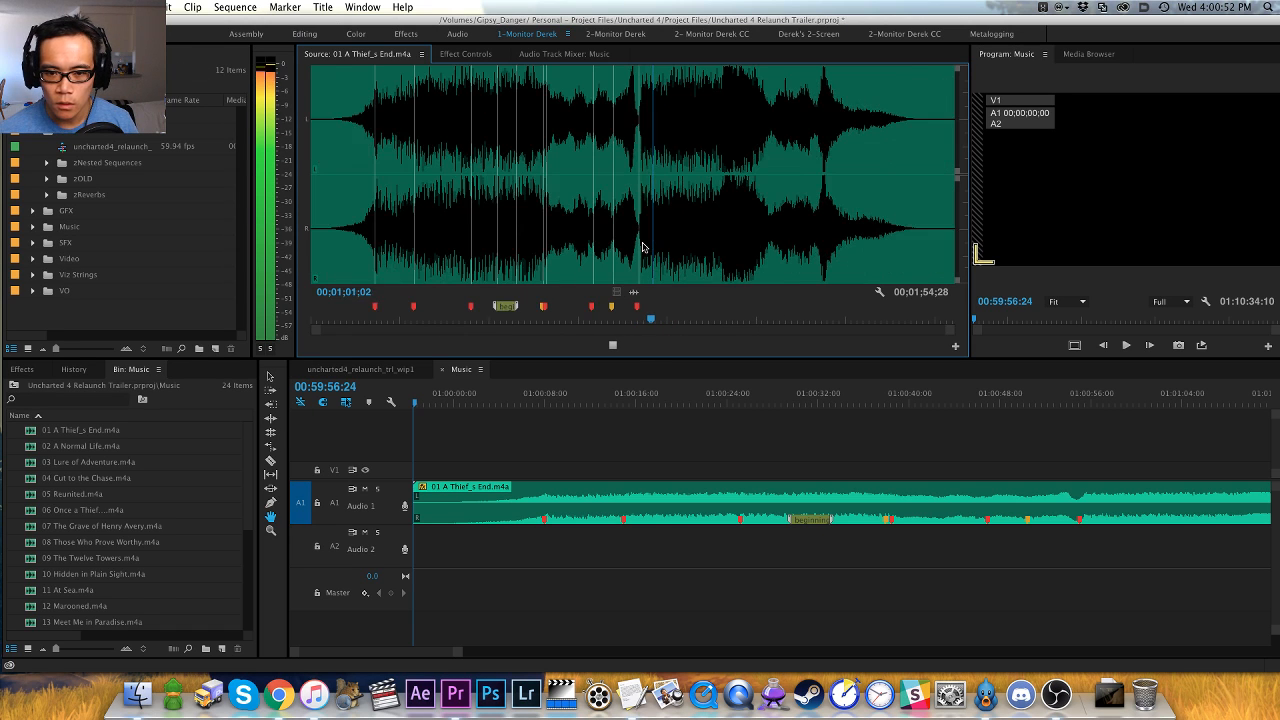
key("space")
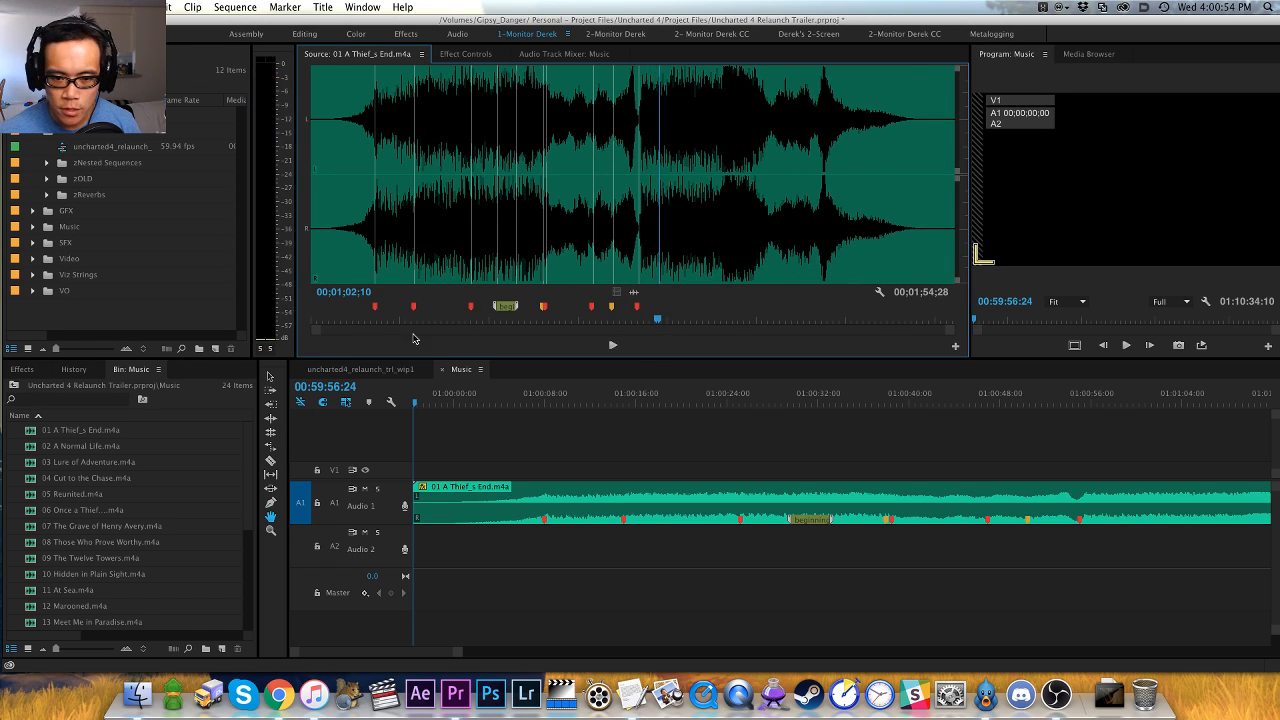
left_click(385, 317)
key("space")
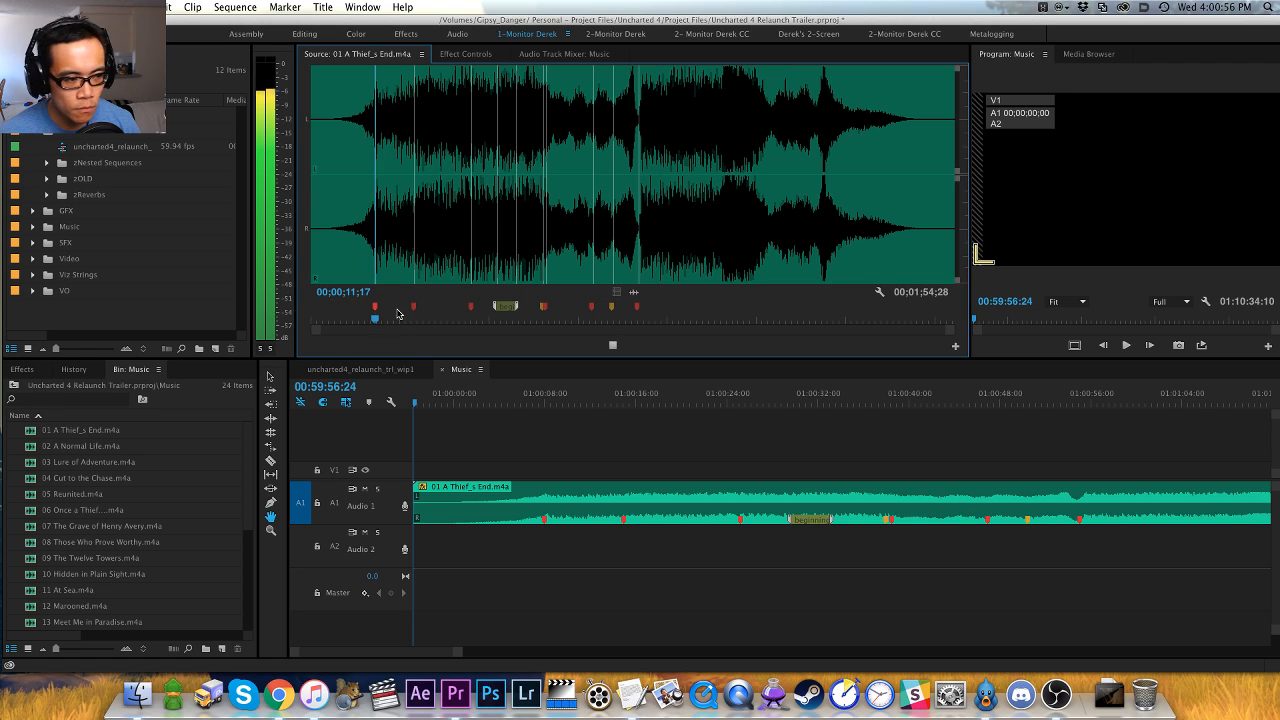
left_click(486, 320)
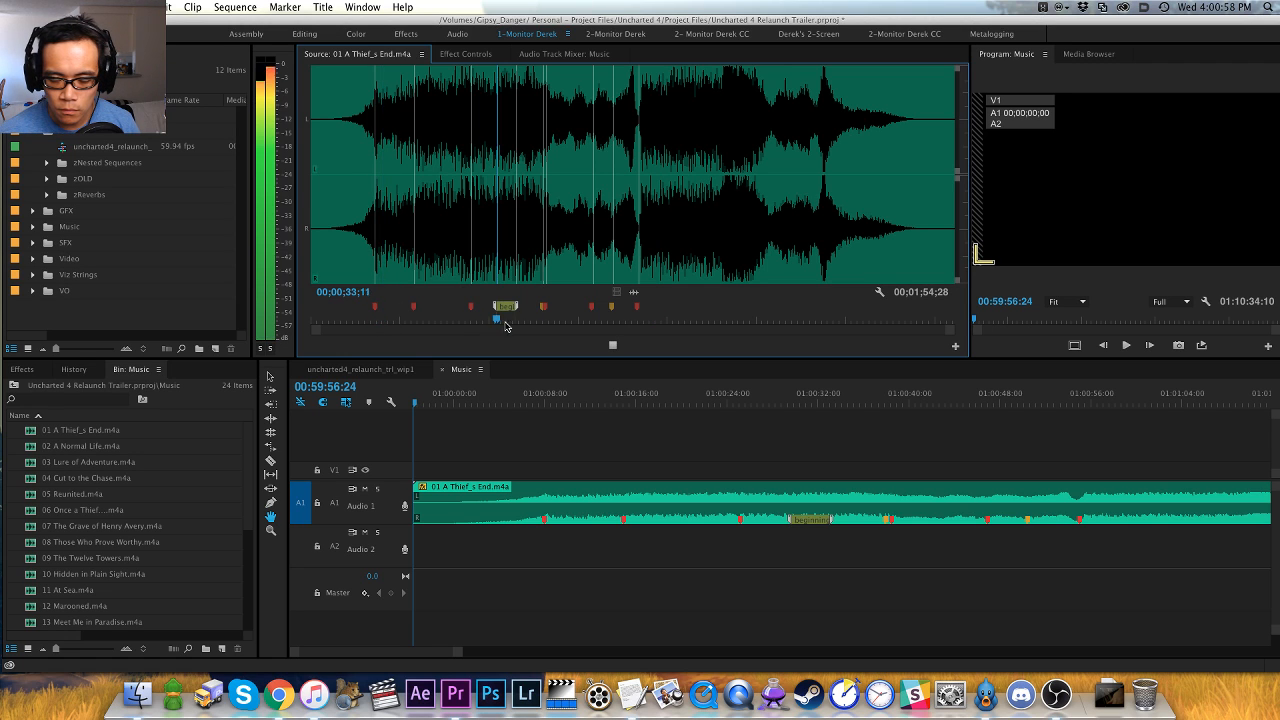
- Replay the source track from just before the dip through the loud section, and add a red marker at 00;01;06;22
left_click(626, 321)
key("equal")
key("equal")
key("equal")
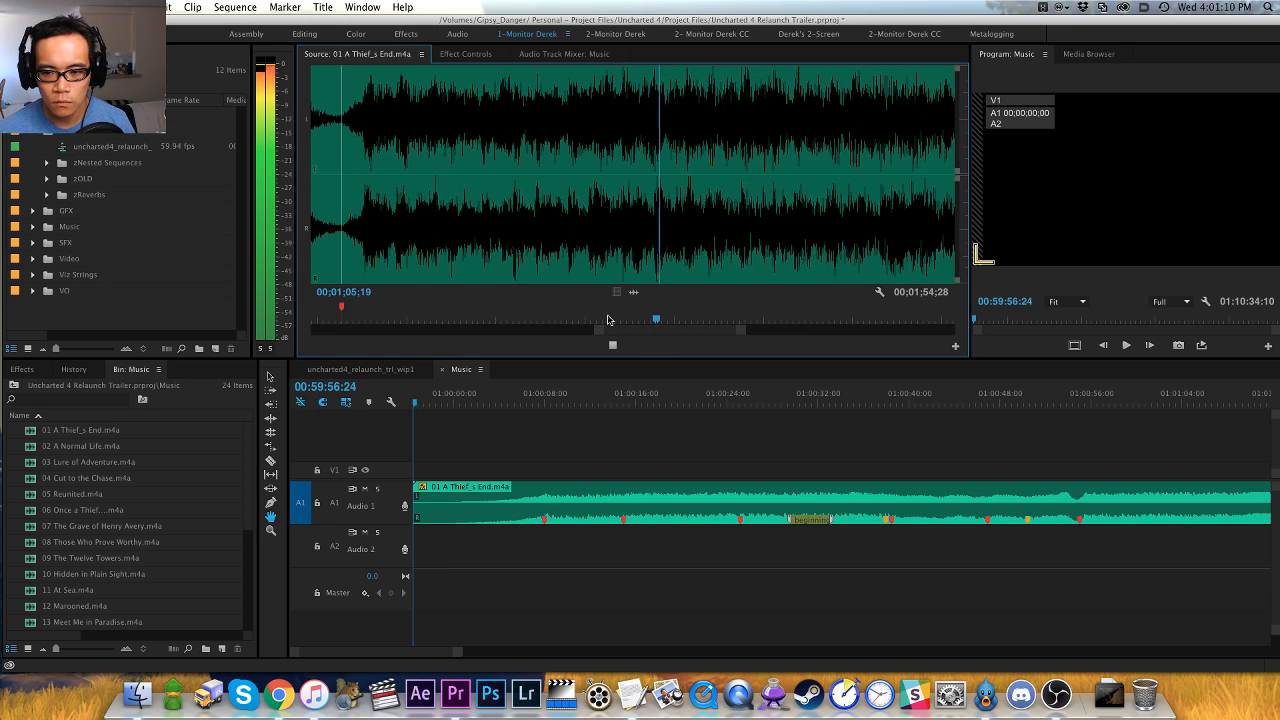
key("space")
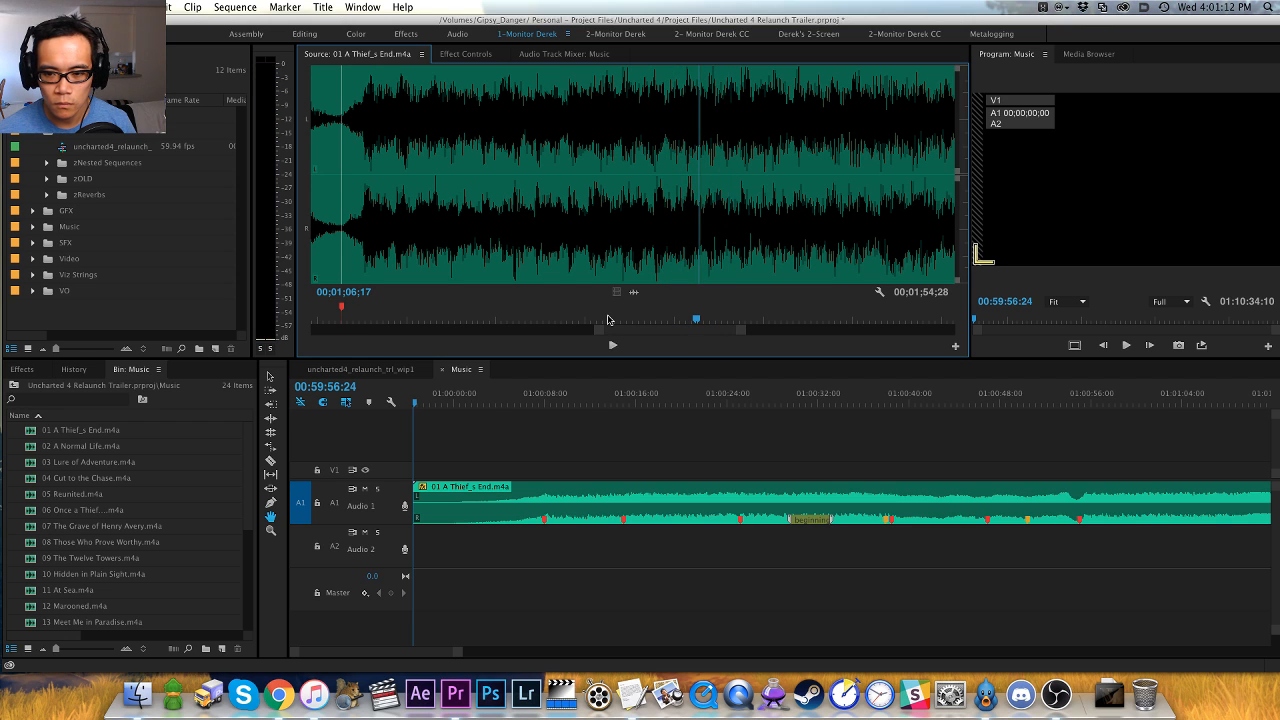
key("Left")
key("Left")
key("Left")
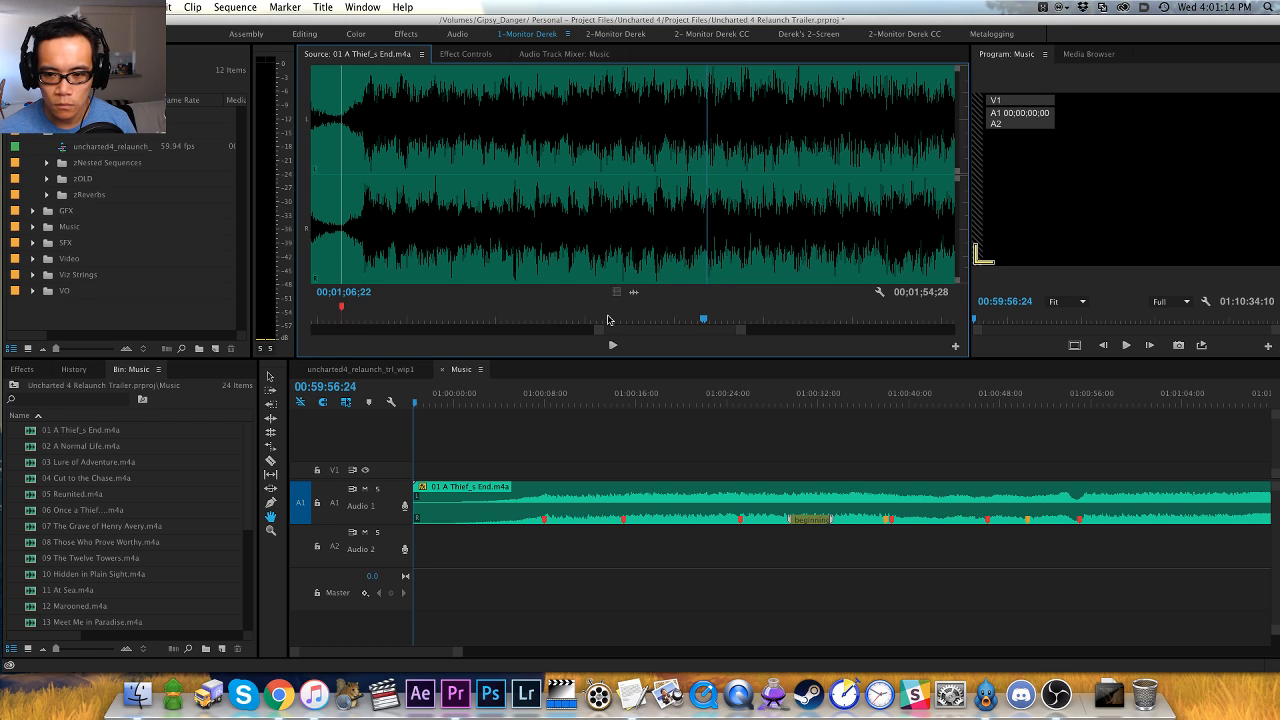
key("space")
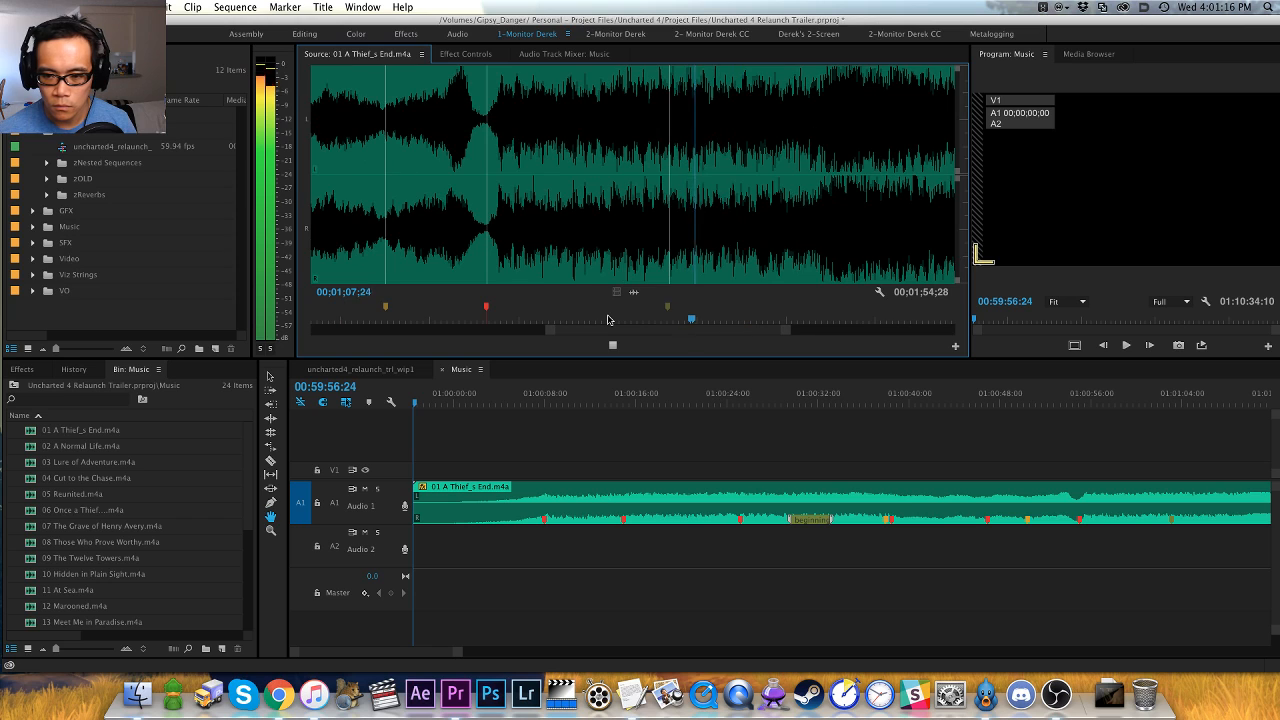
key("space")
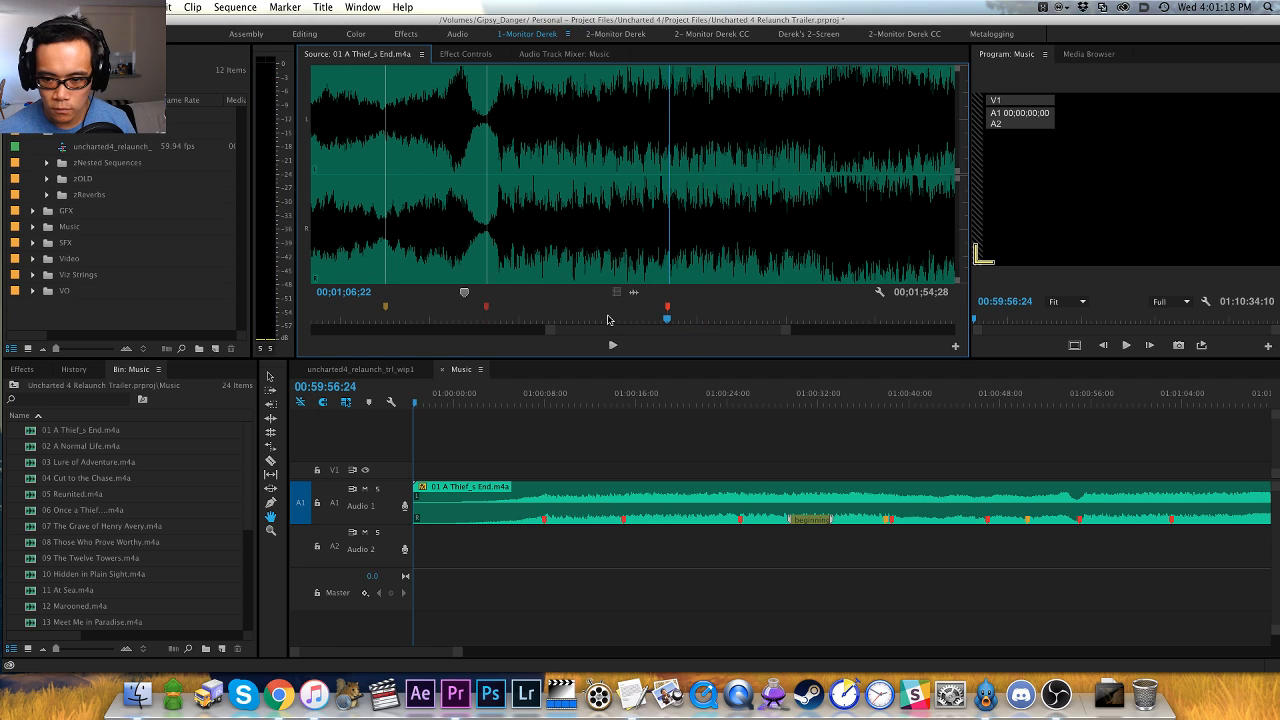
- Audition the source track past 00;01;06;22, replay the passage leading into the loudest section, and add an orange marker at 00;01;12;29
key("space")
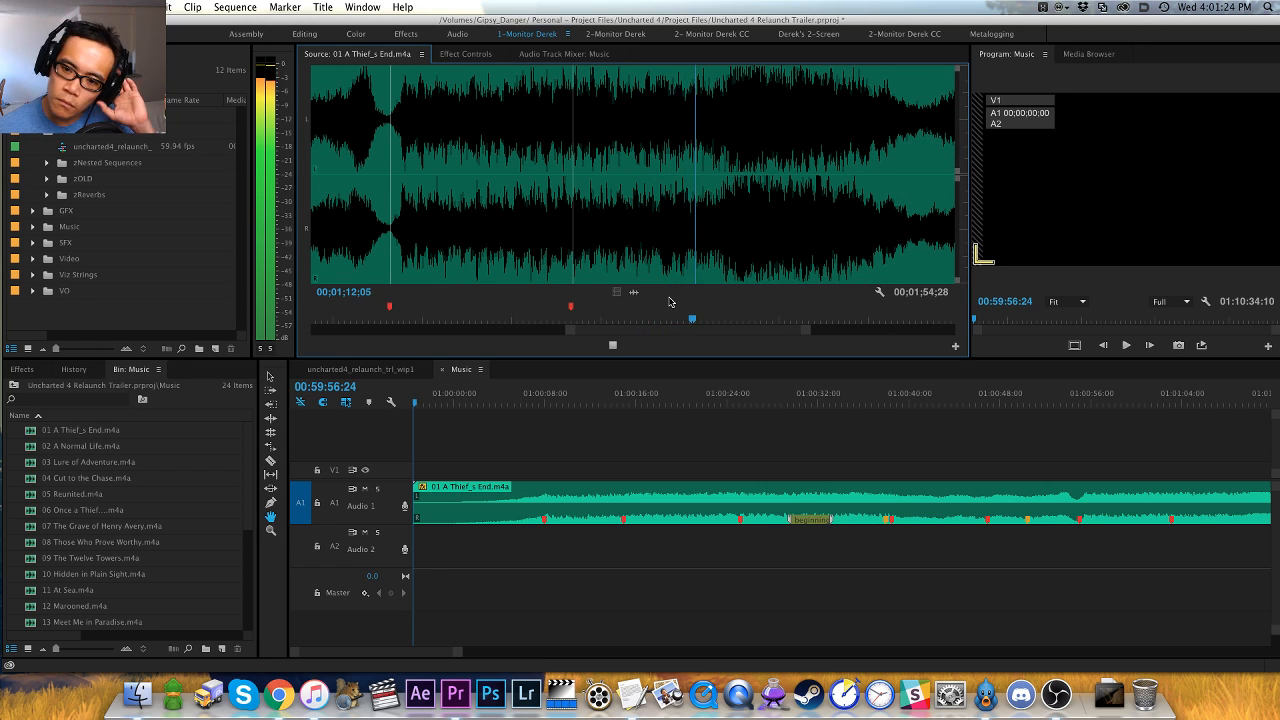
key("=")
key("space")
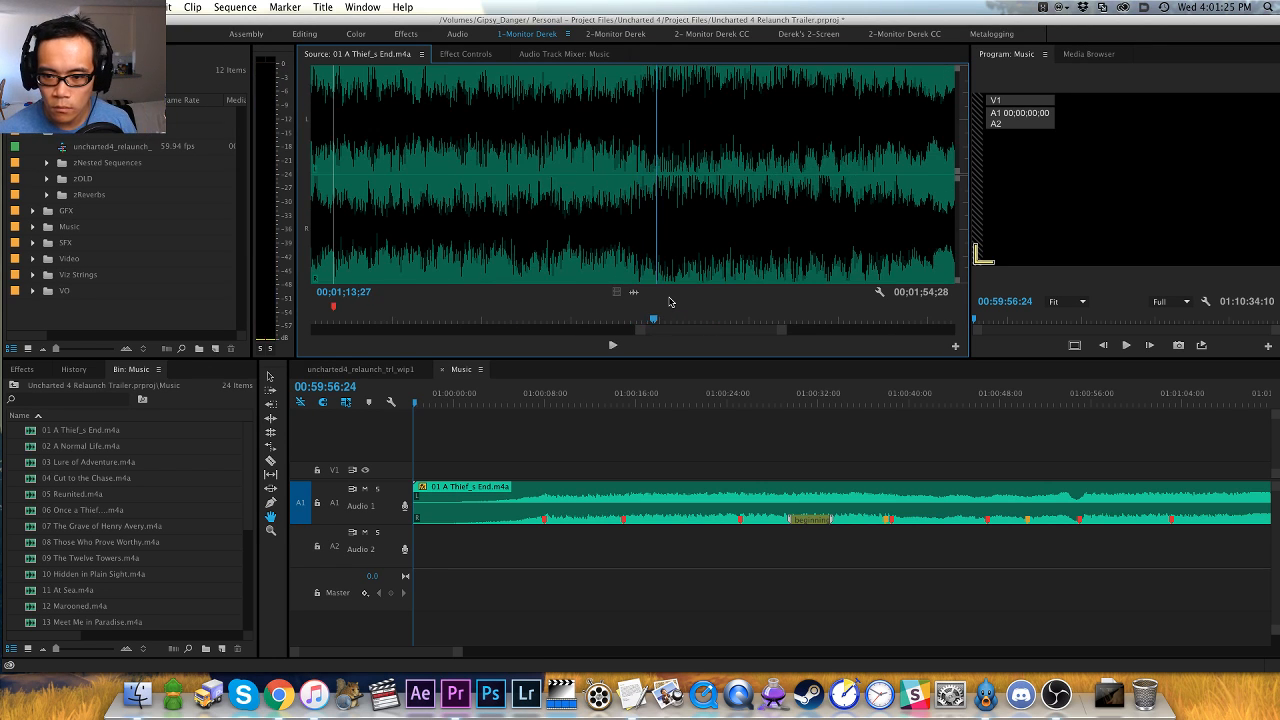
key("shift+Left")
key("space")
key("space")
key("shift+Left")
key("space")
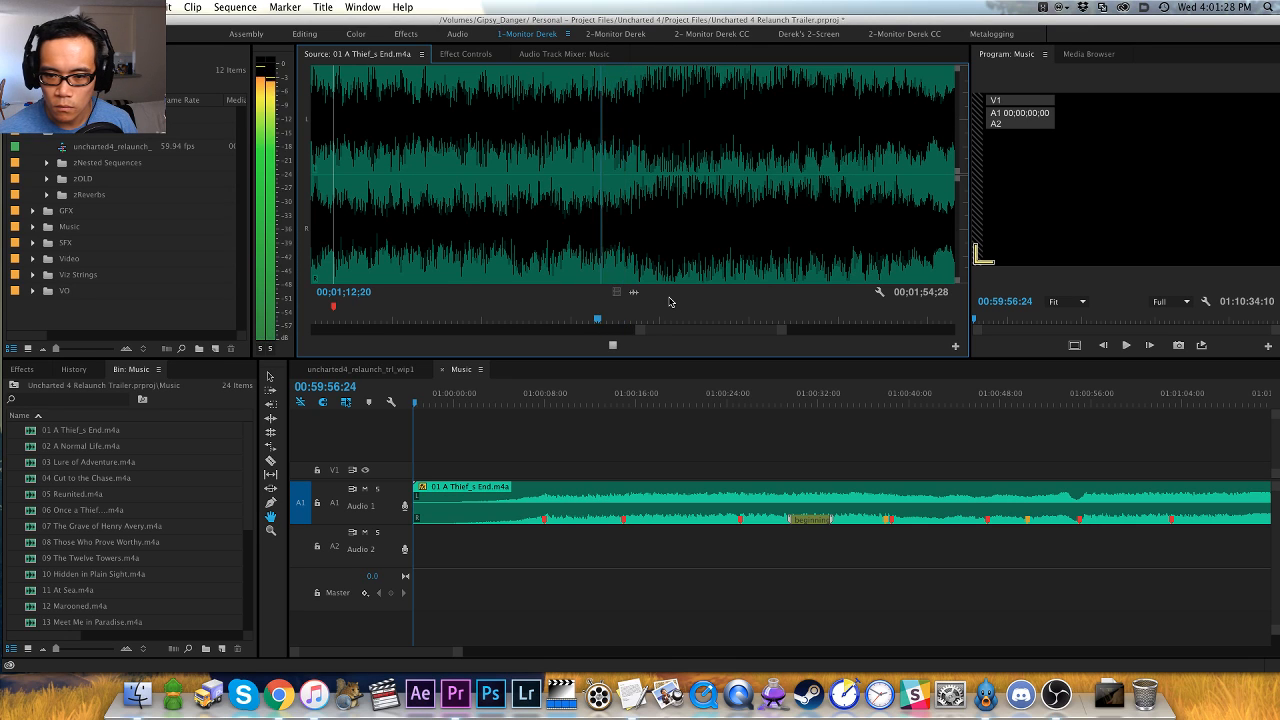
key("space")
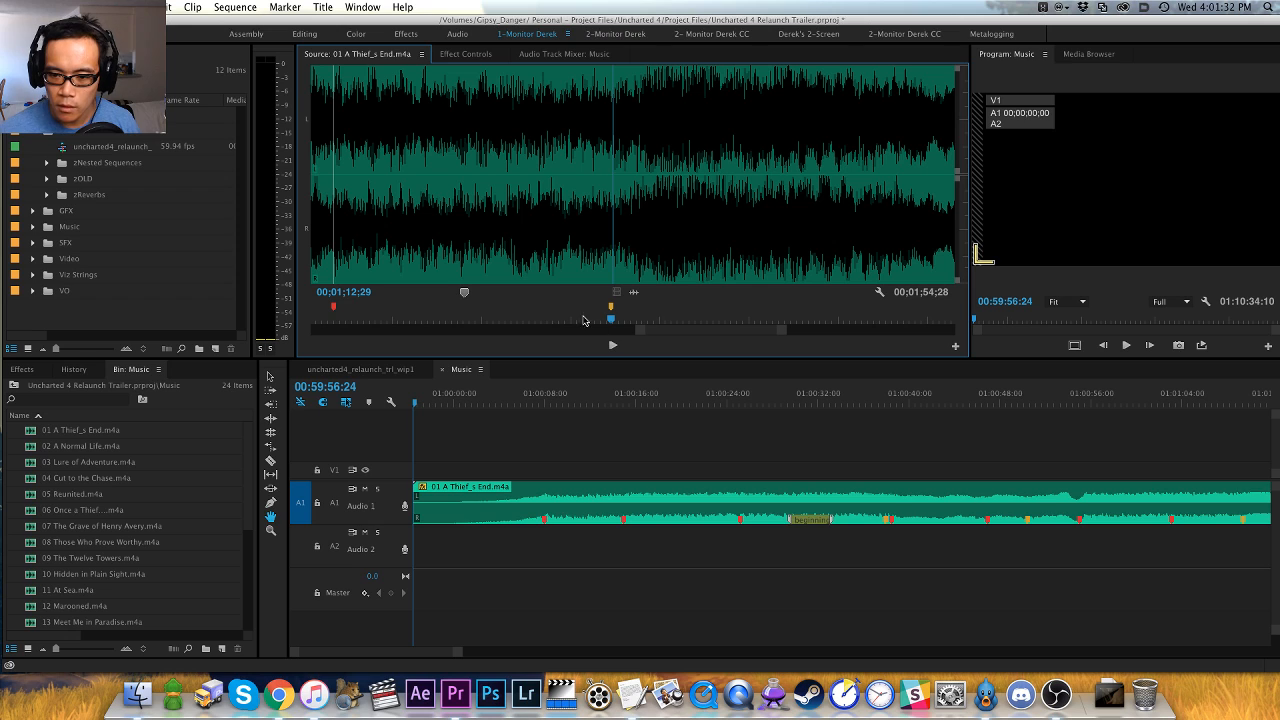
- Replay the source track around the orange marker to pinpoint the following hit, and add a red marker at 00;01;13;16
key("space")
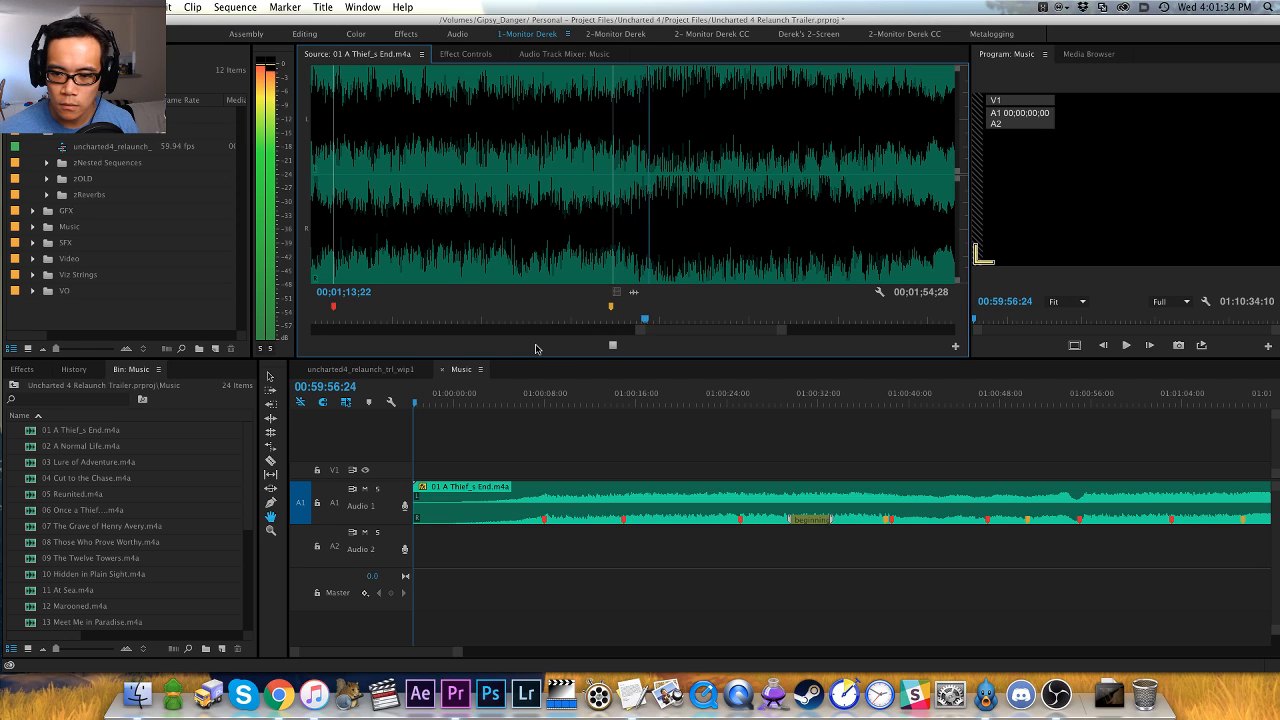
key("space")
key("shift+Left")
key("space")
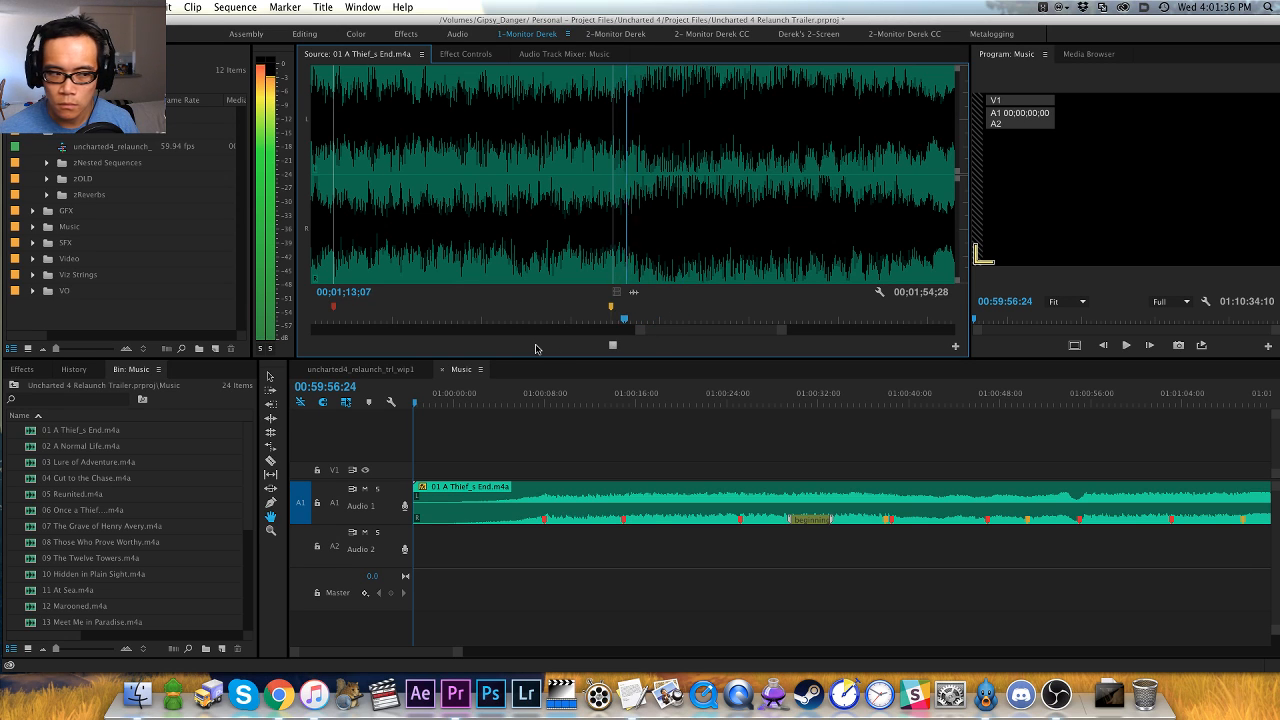
key("space")
key("shift+Left")
key("space")
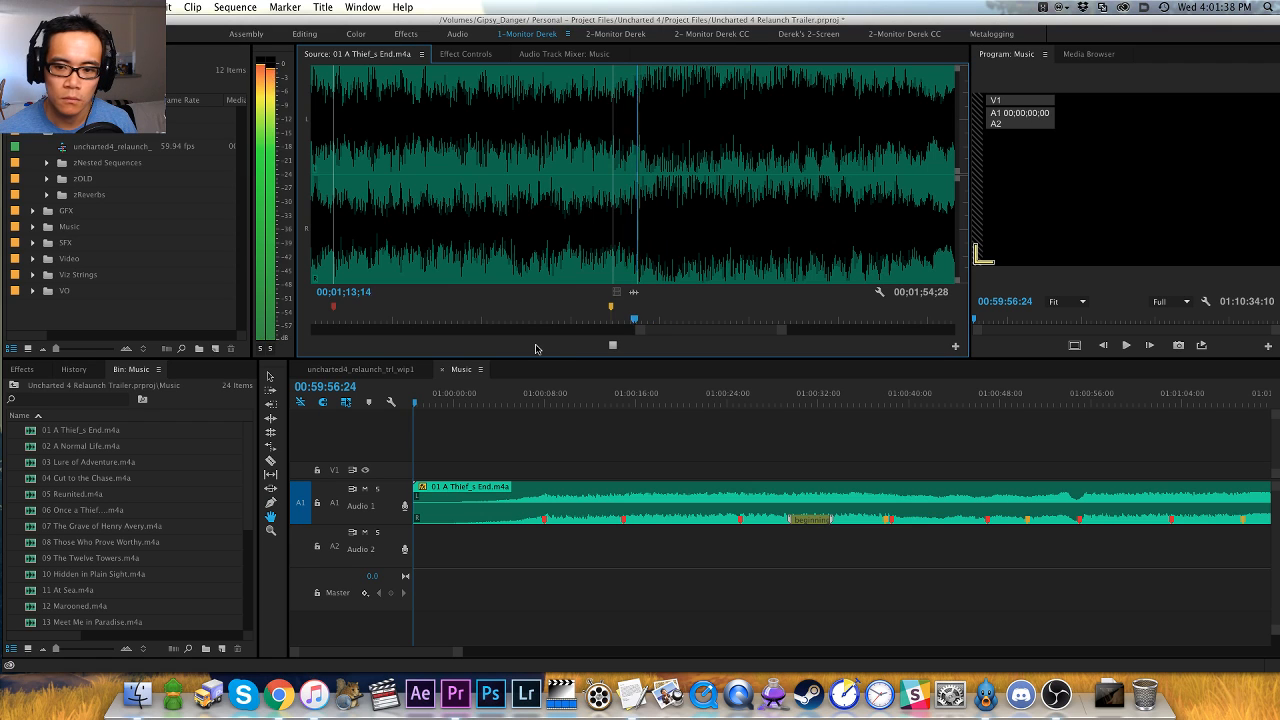
key("space")
key("Right")
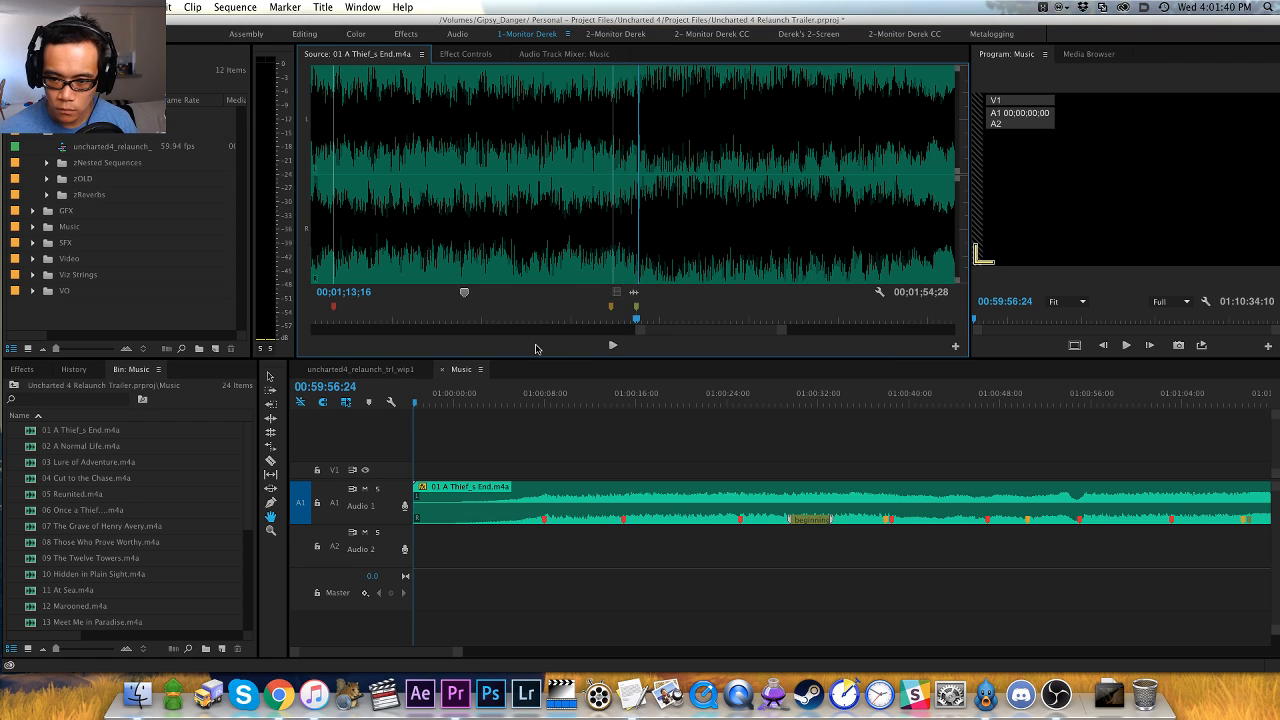
key("space")
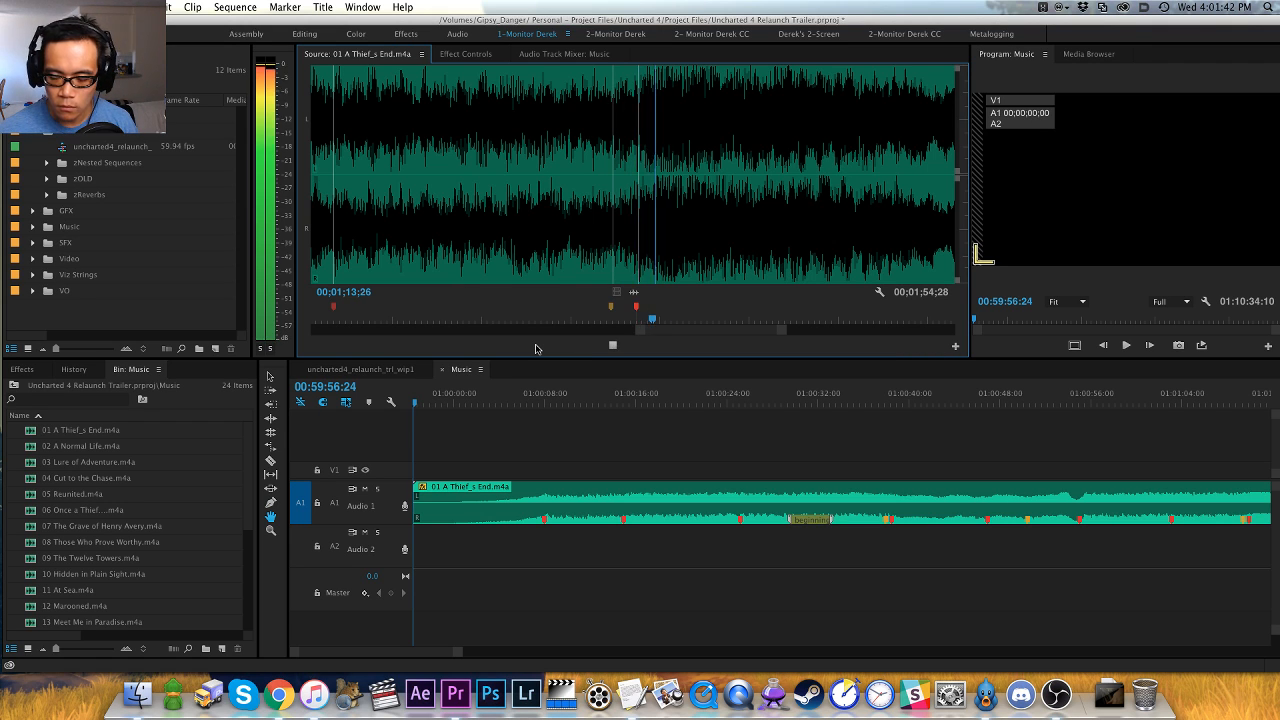
key("space")
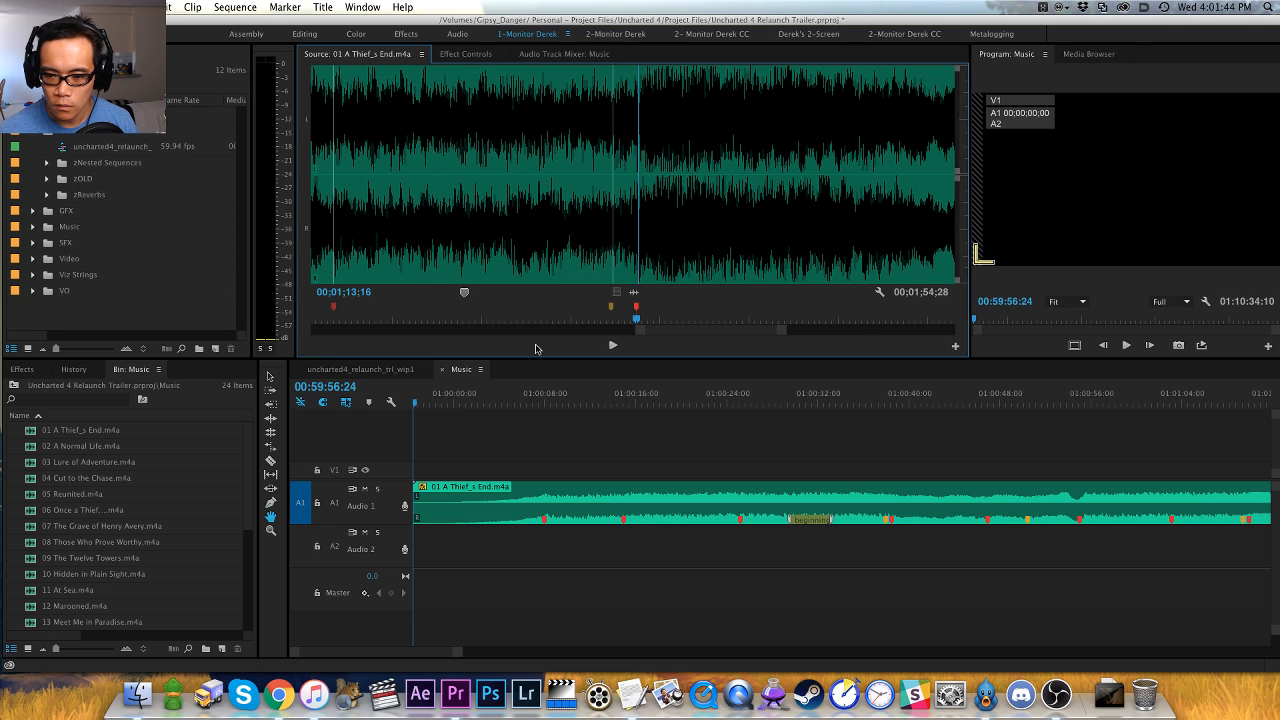
- Audition the source track just past the red marker at 00;01;13;16 and add a pink marker at 00;01;14;10
key("space")
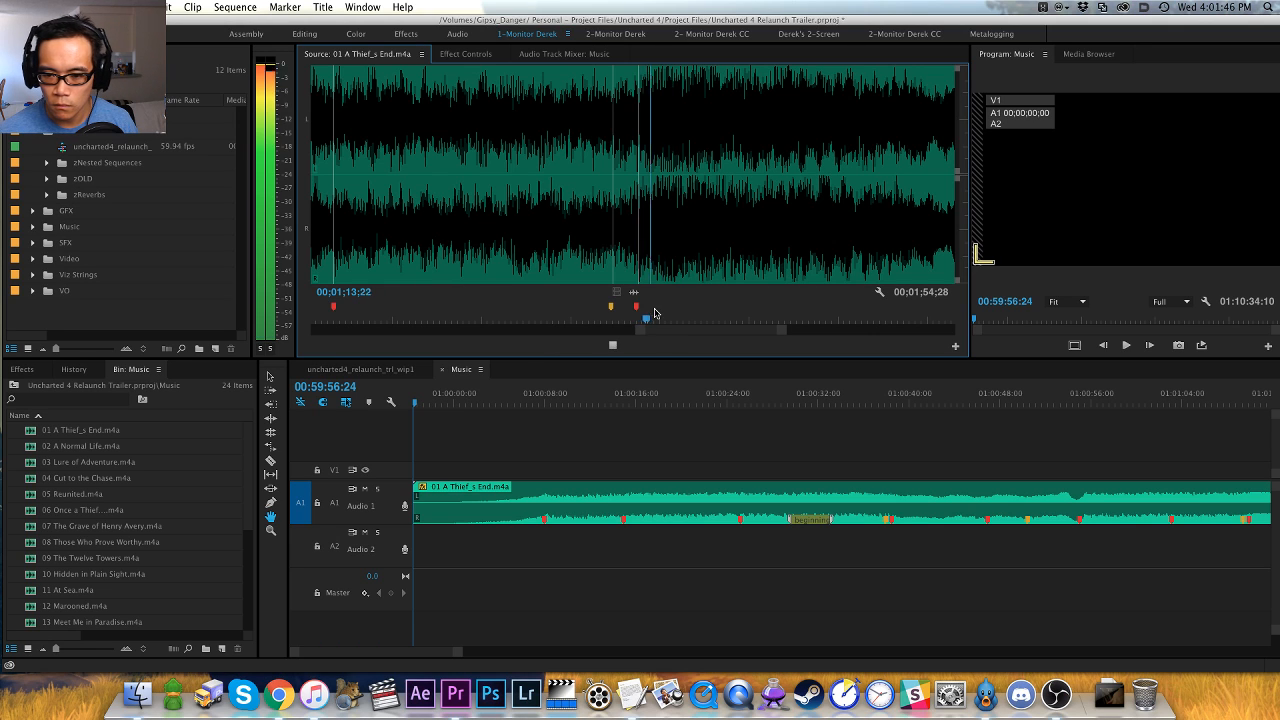
key("space")
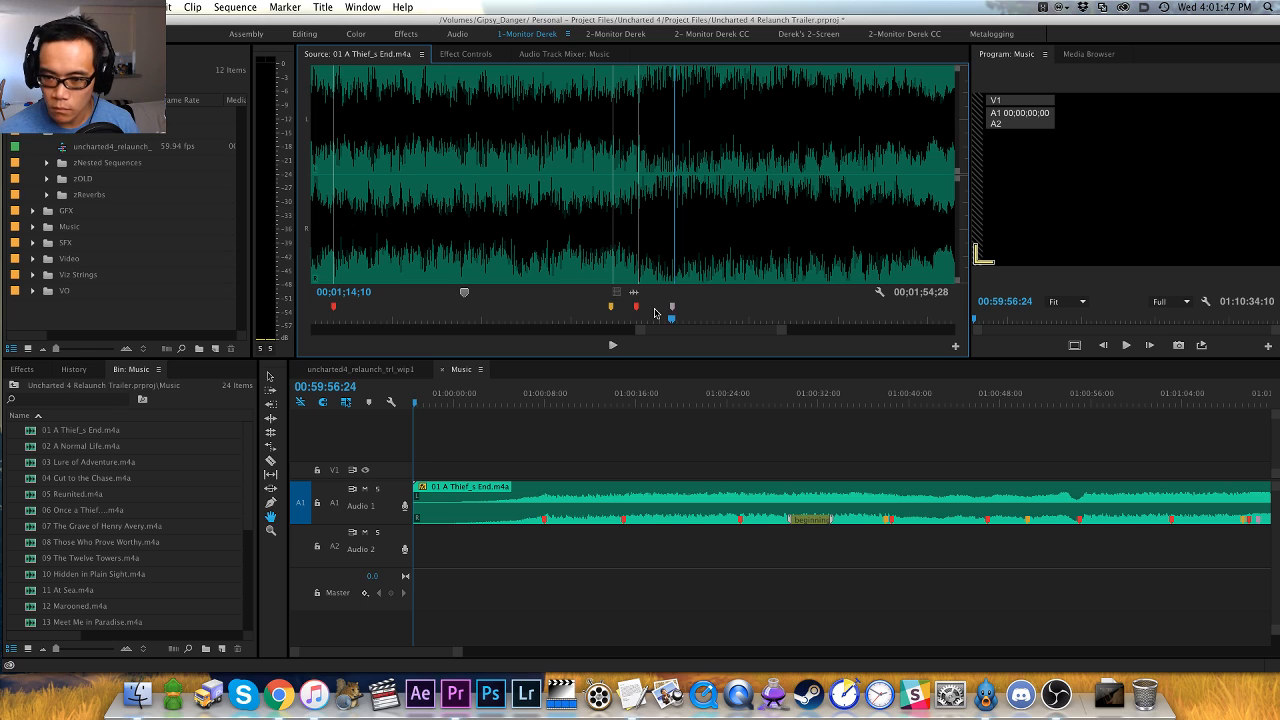
key("space")
key("space")
key("super+shift+m")
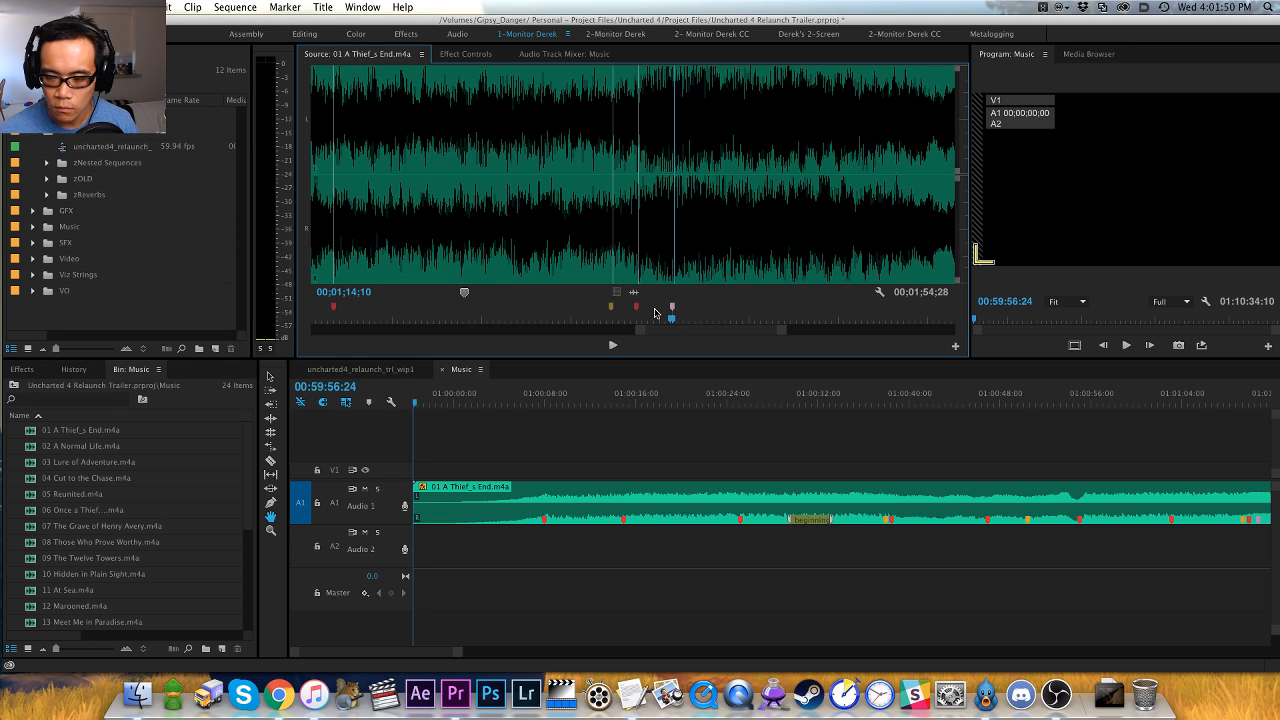
- Shift the pink marker two frames later to 00;01;14;12, comparing the adjacent frames
key("Right")
key("Right")
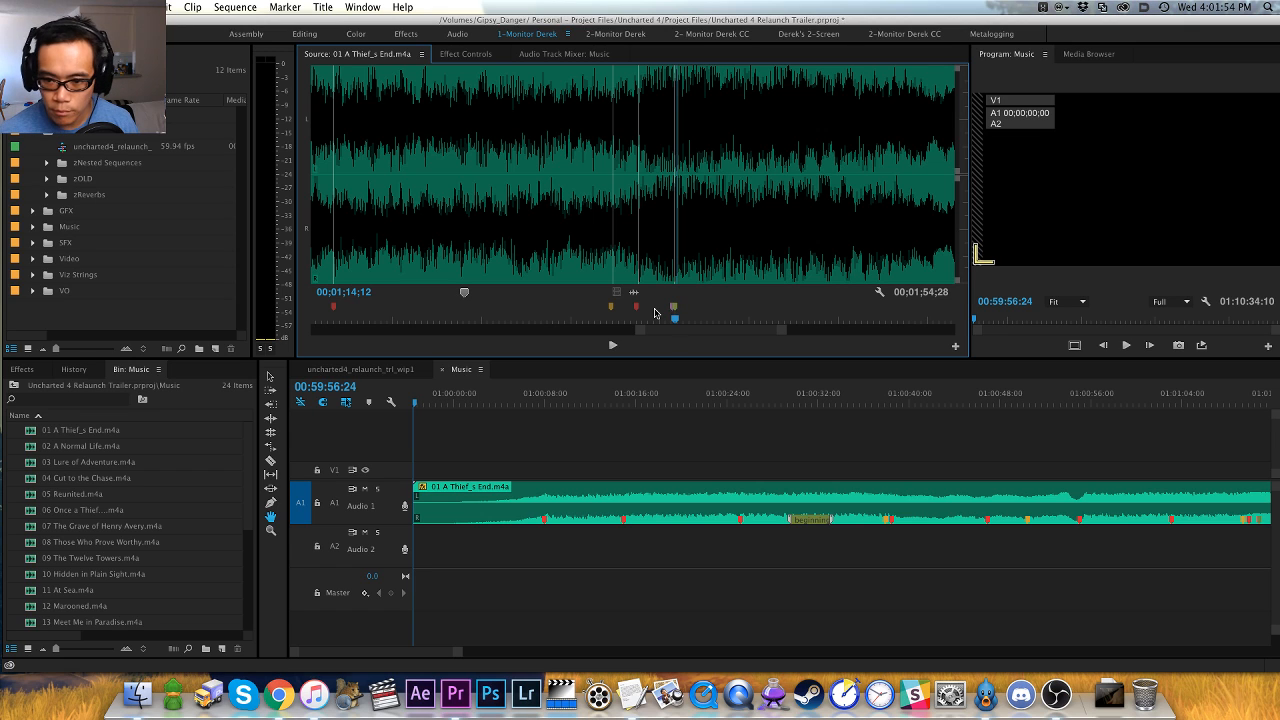
key("Left")
key("Left")
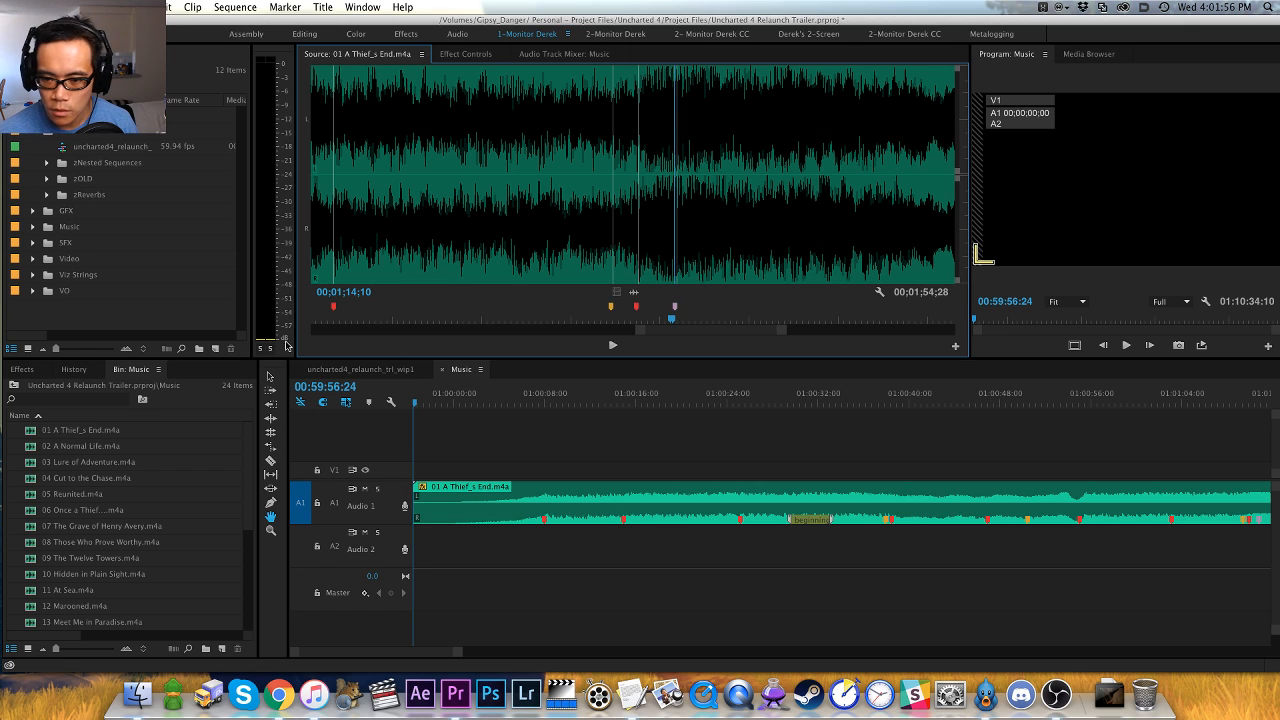
key("Right")
key("Right")
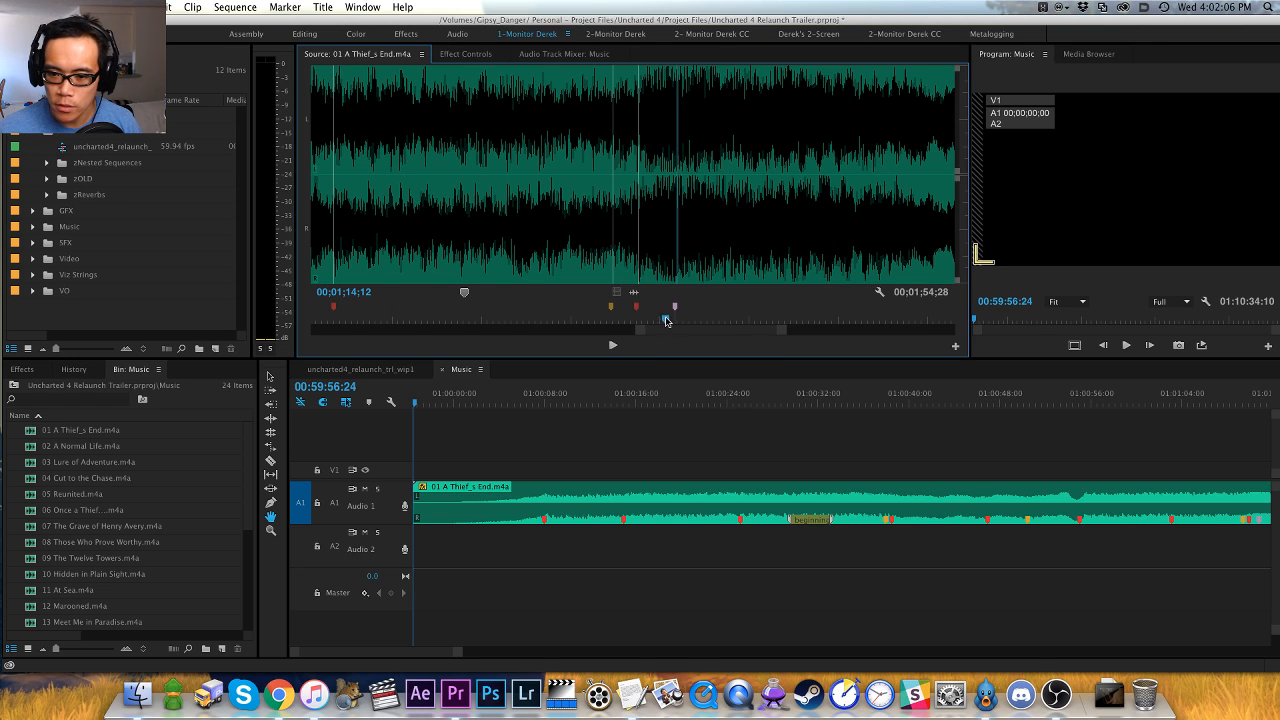
- Audition the source track past the pink marker, replay the drop near 00;01;22, and add a red marker on its hit
key("space")
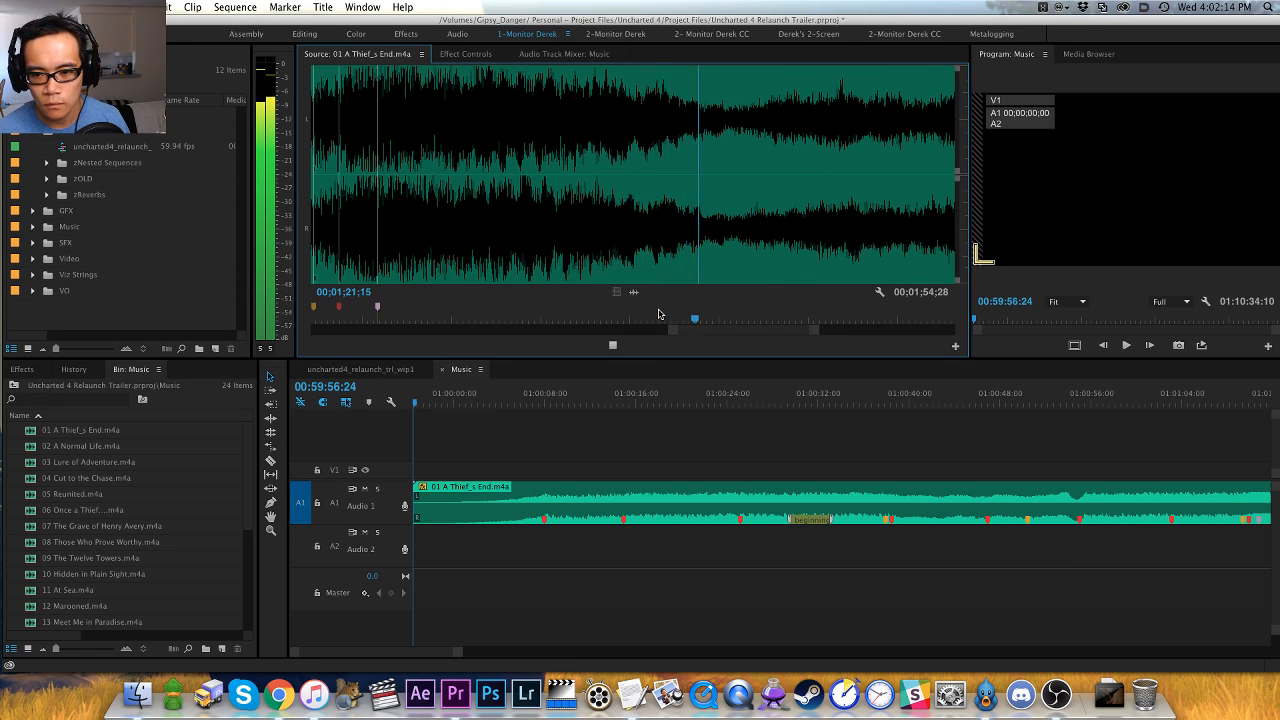
key("space")
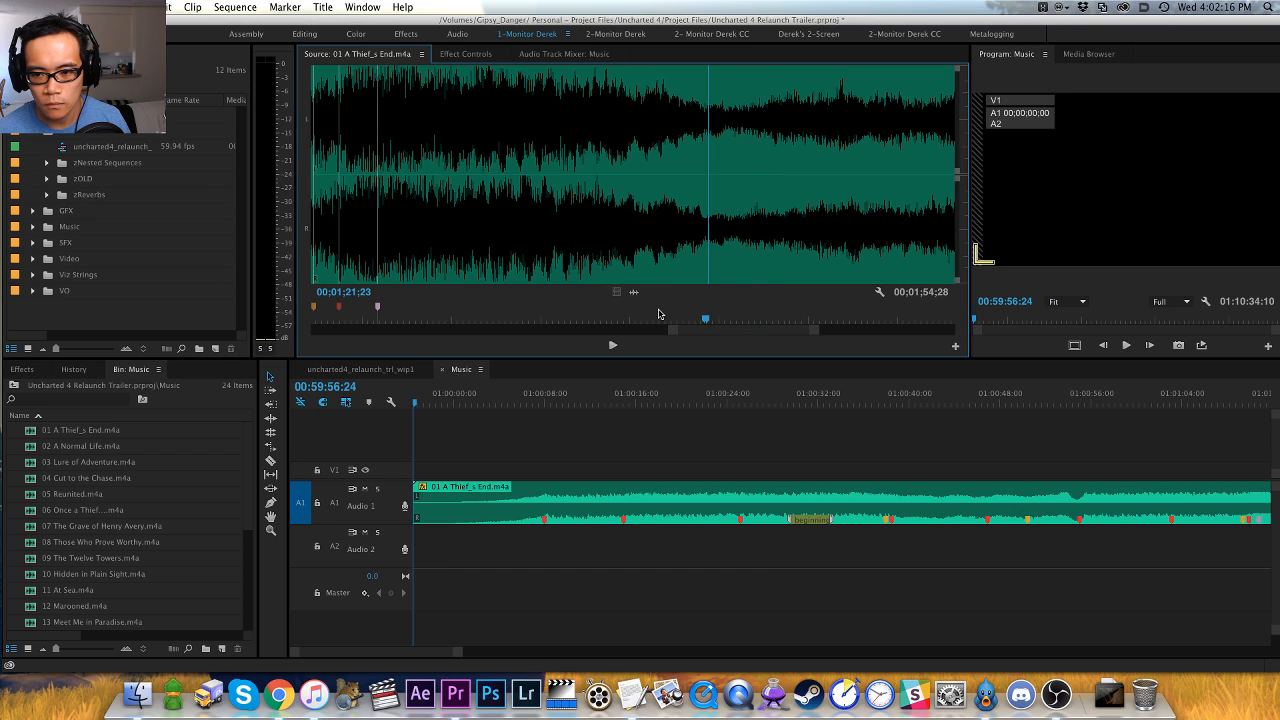
key("space")
key("space")
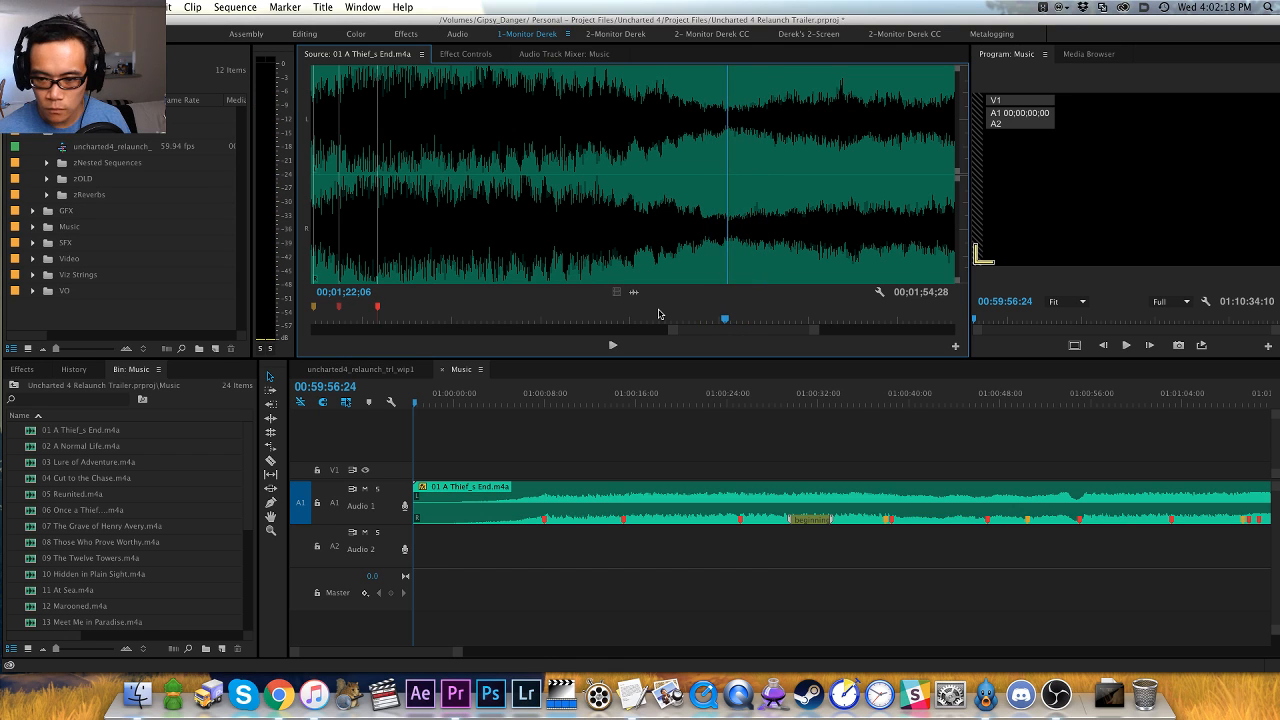
key("shift+super+m")
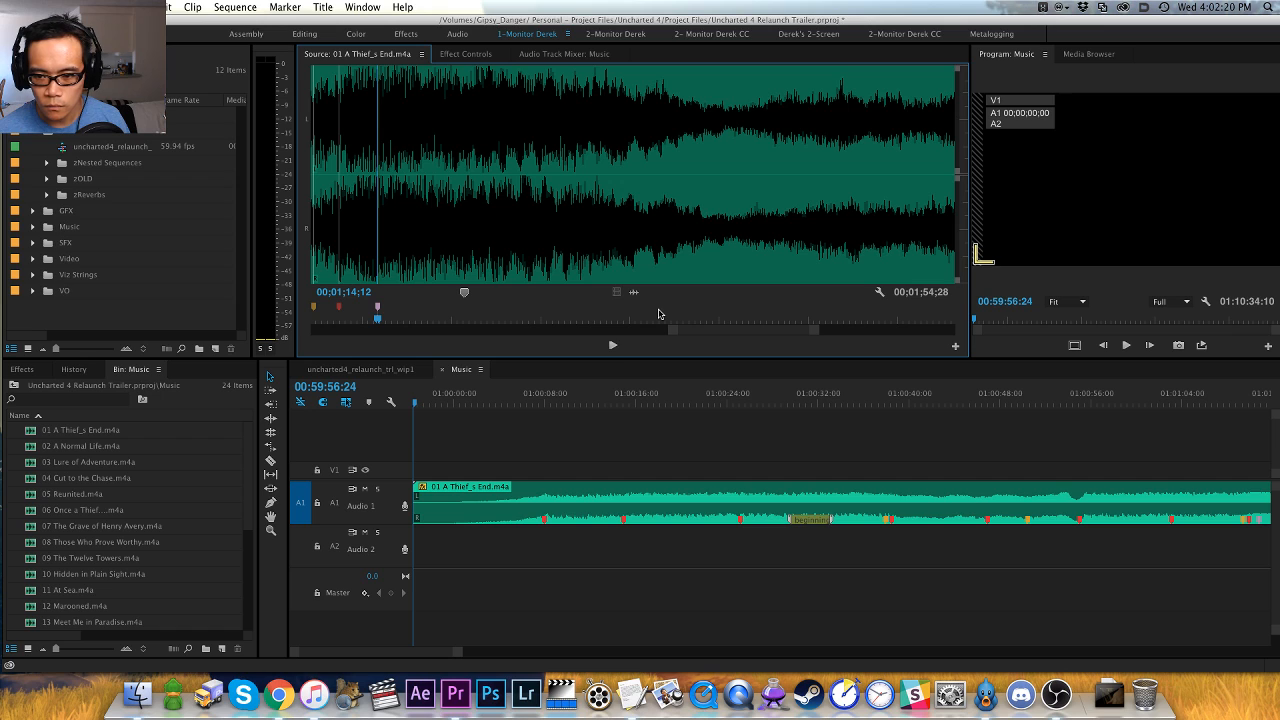
left_click(683, 248)
key("space")
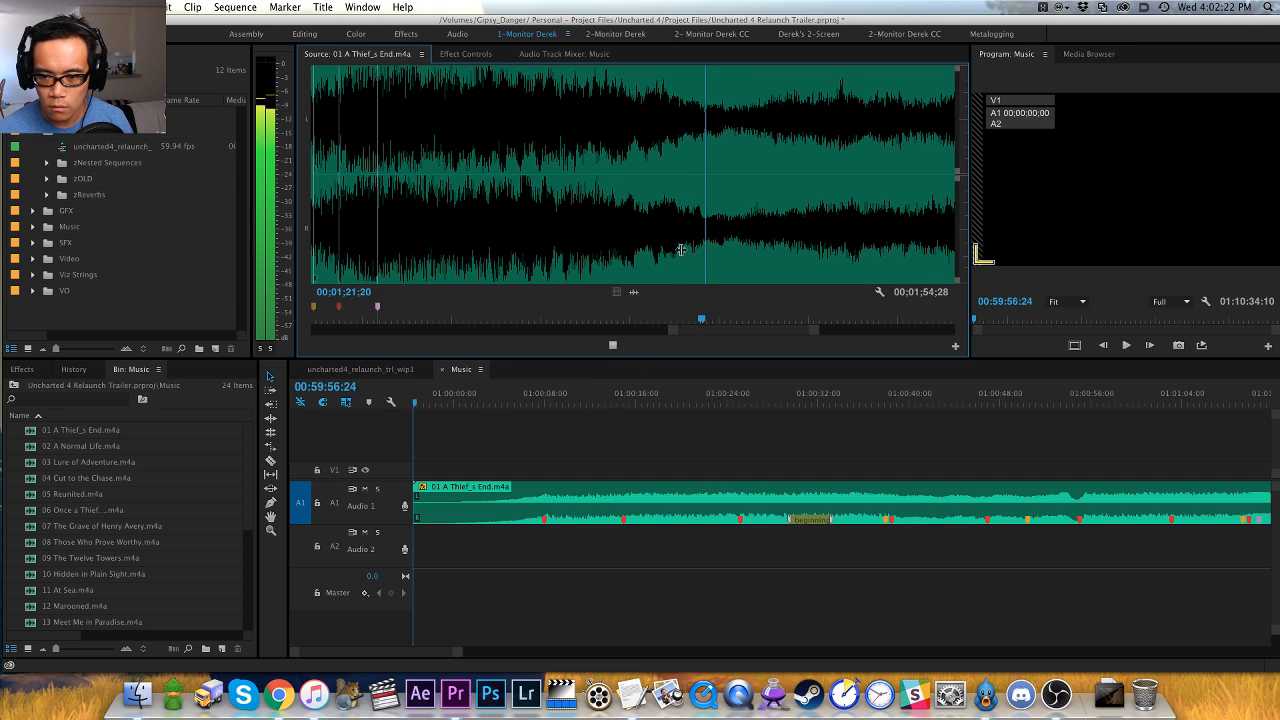
key("space")
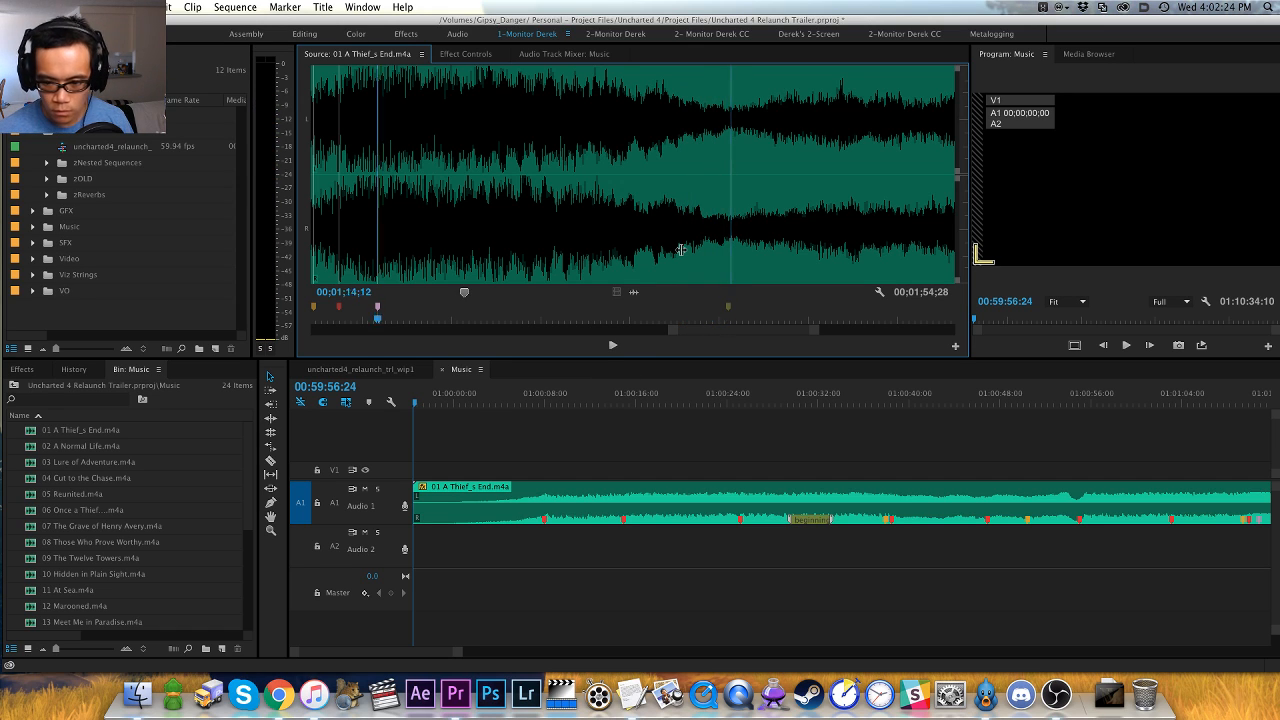
key("space")
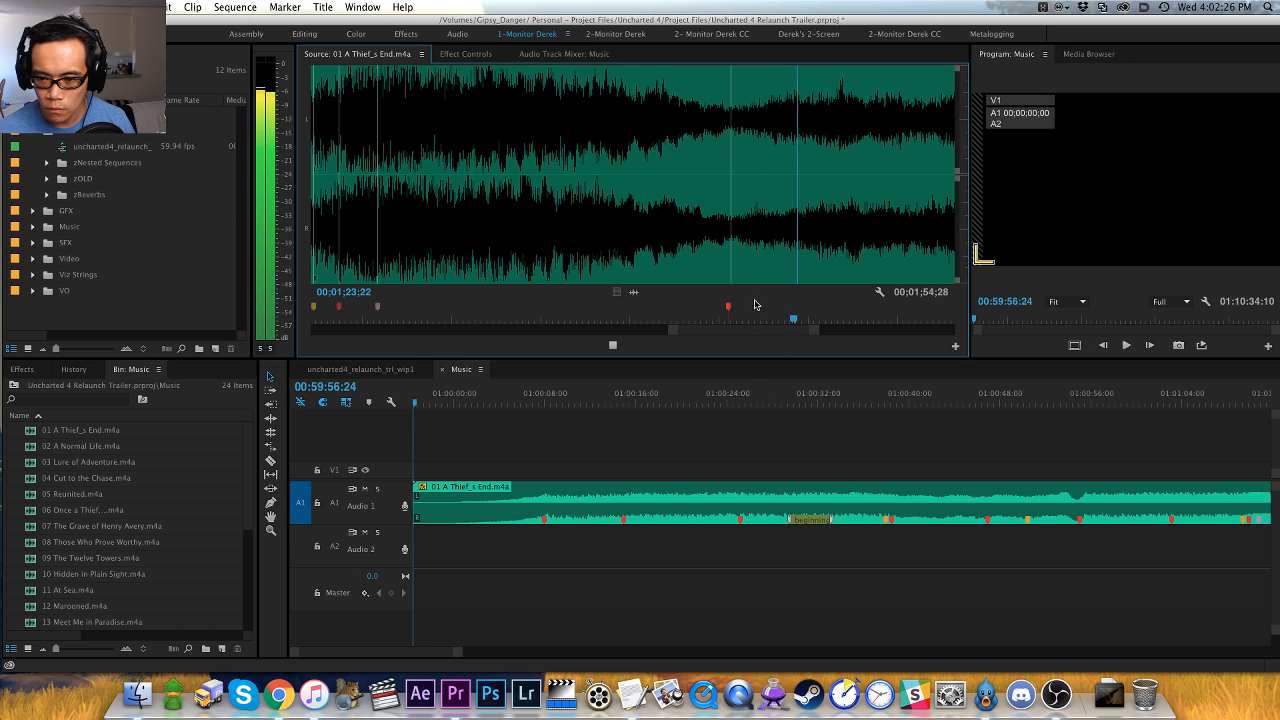
- Audition the source track past the new red marker and add an orange marker at 00;01;30;03, just before the final swell
key("minus")
key("minus")
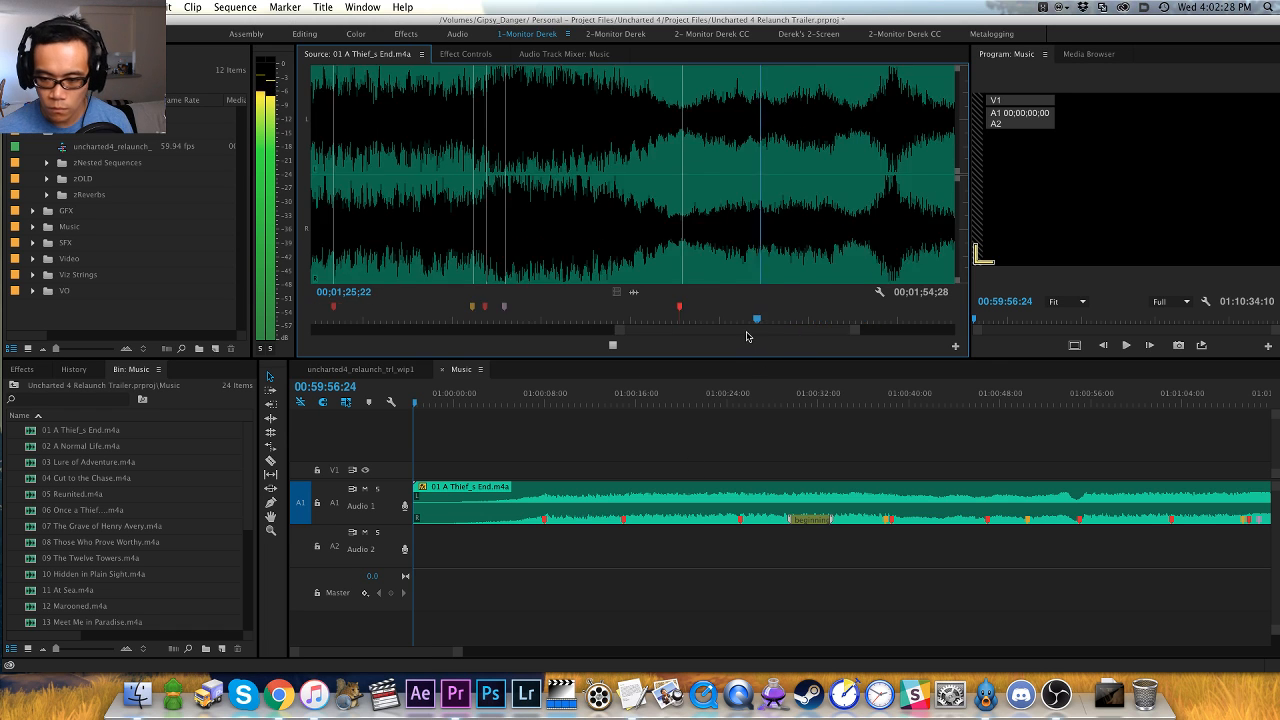
key("equal")
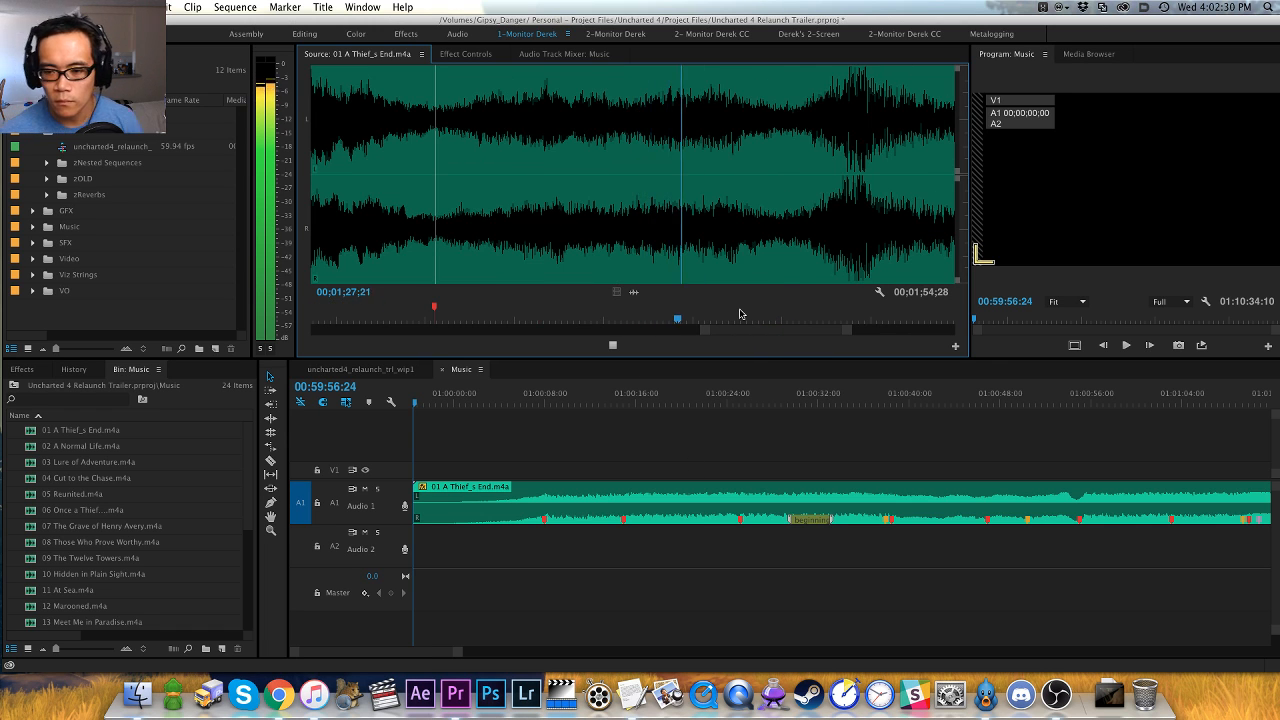
key("equal")
key("equal")
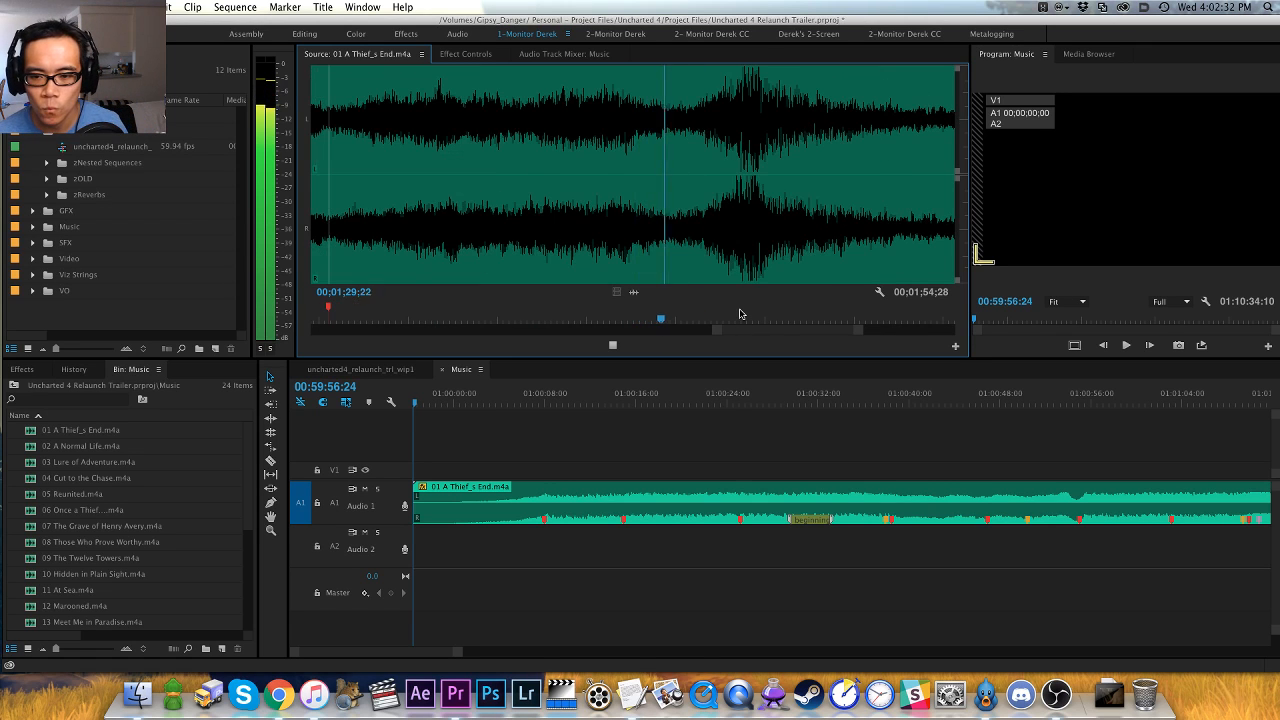
key("space")
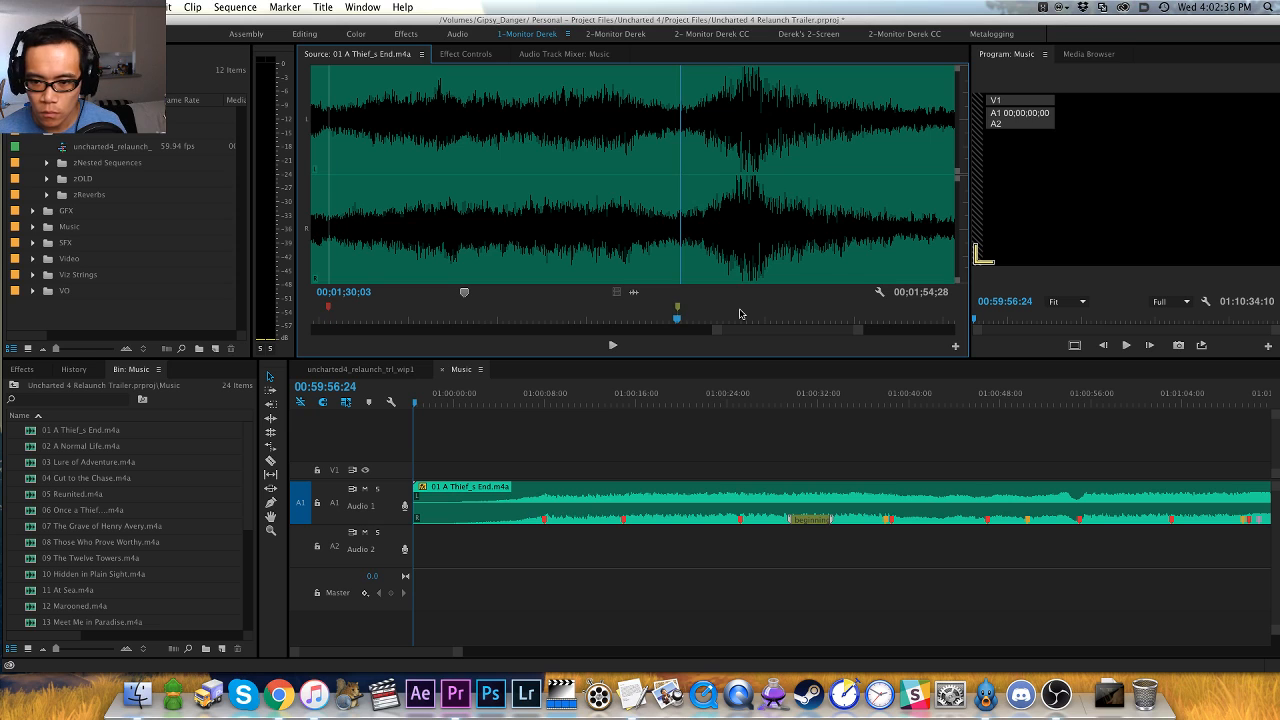
- Continue playback to the peak of the final swell and add a pink marker at 00;01;31;19
key("space")
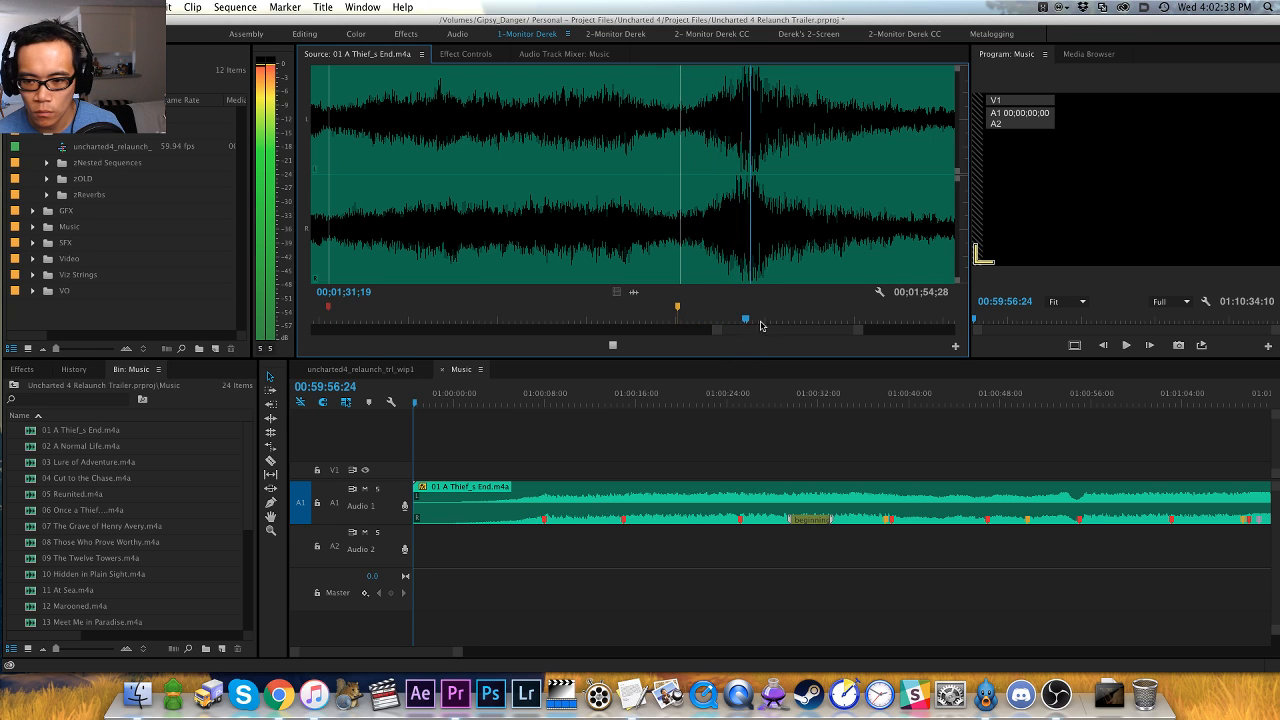
key("space")
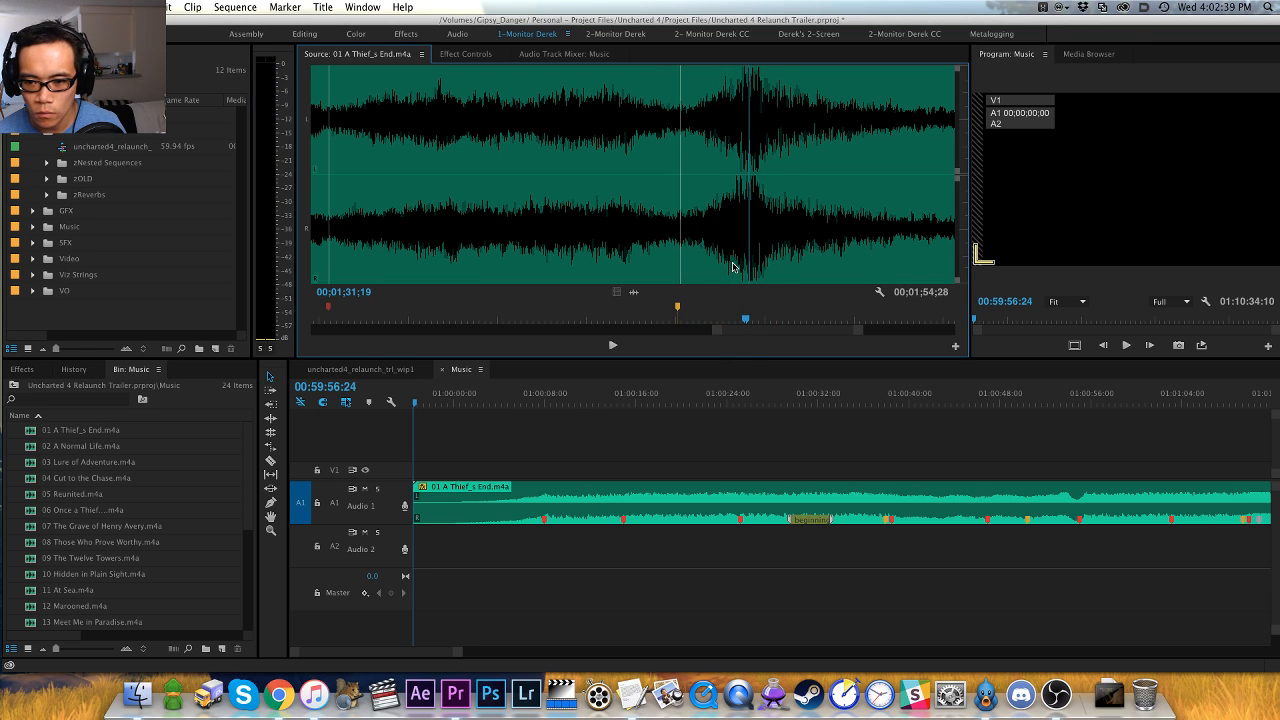
key("space")
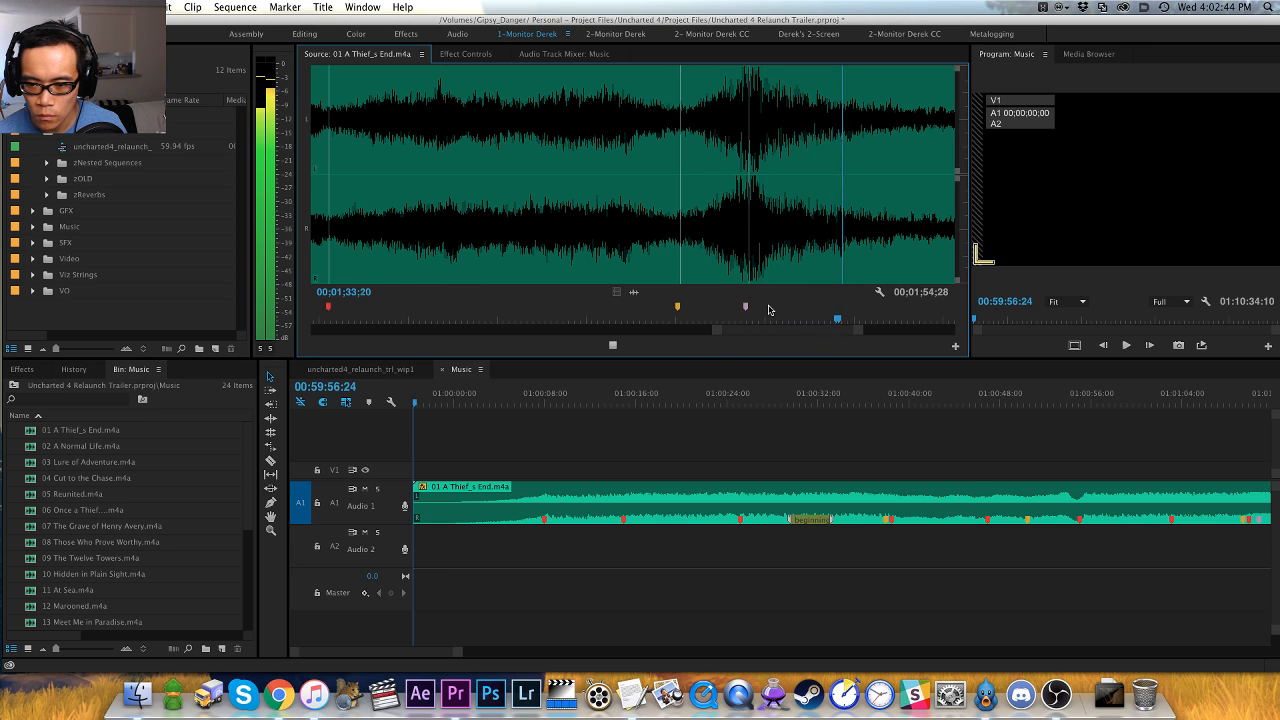
- Listen to the track's ending, then replay its second loud section to review how the passages fall between the markers
key("minus")
key("minus")
key("minus")
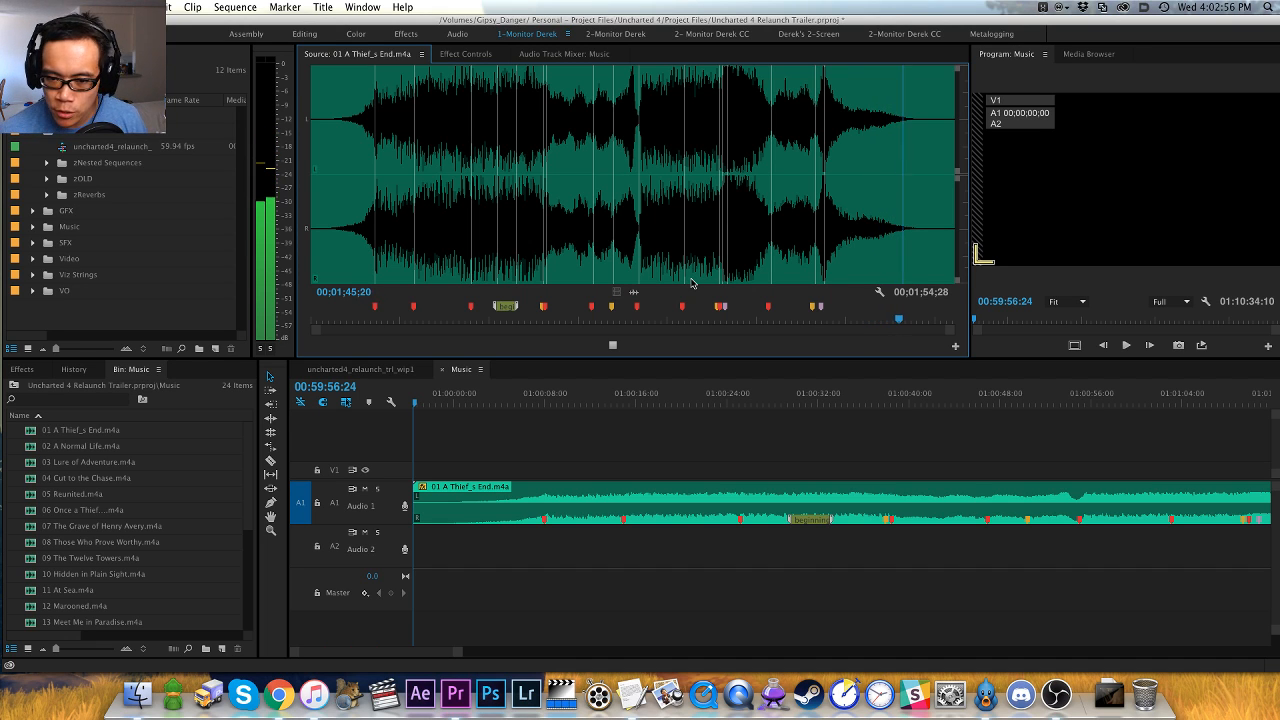
left_click(651, 240)
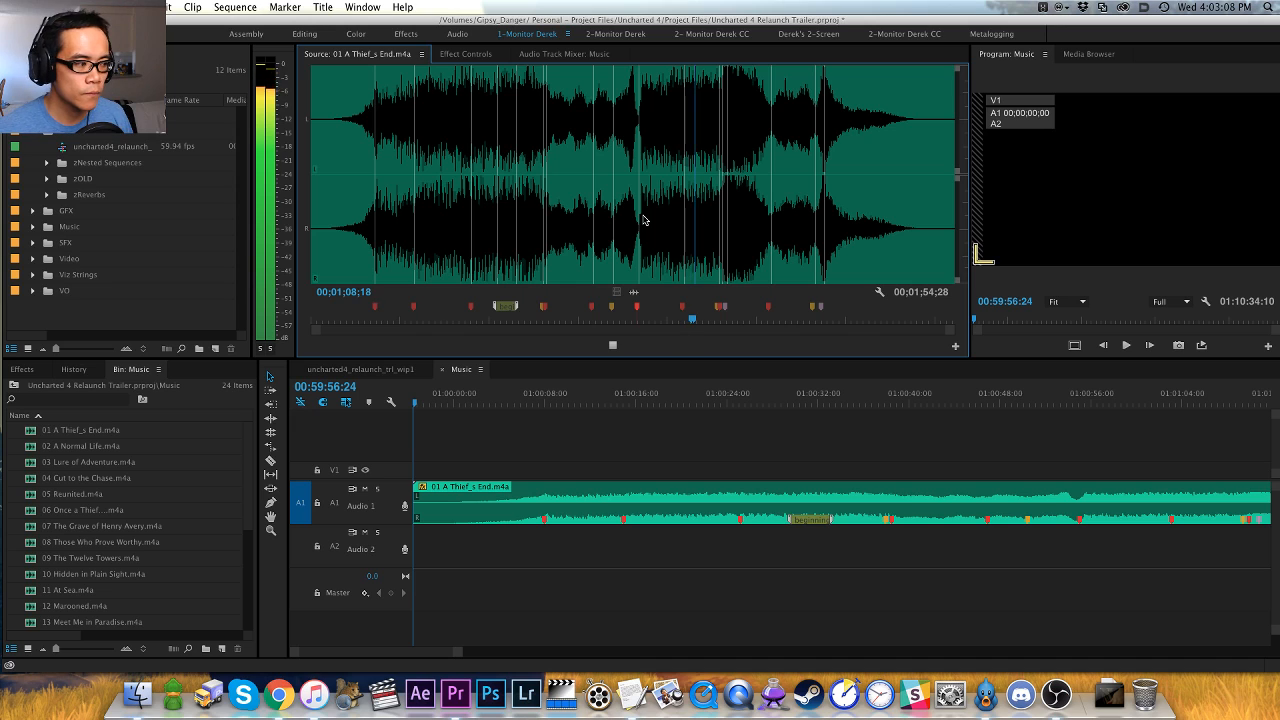
key("space")
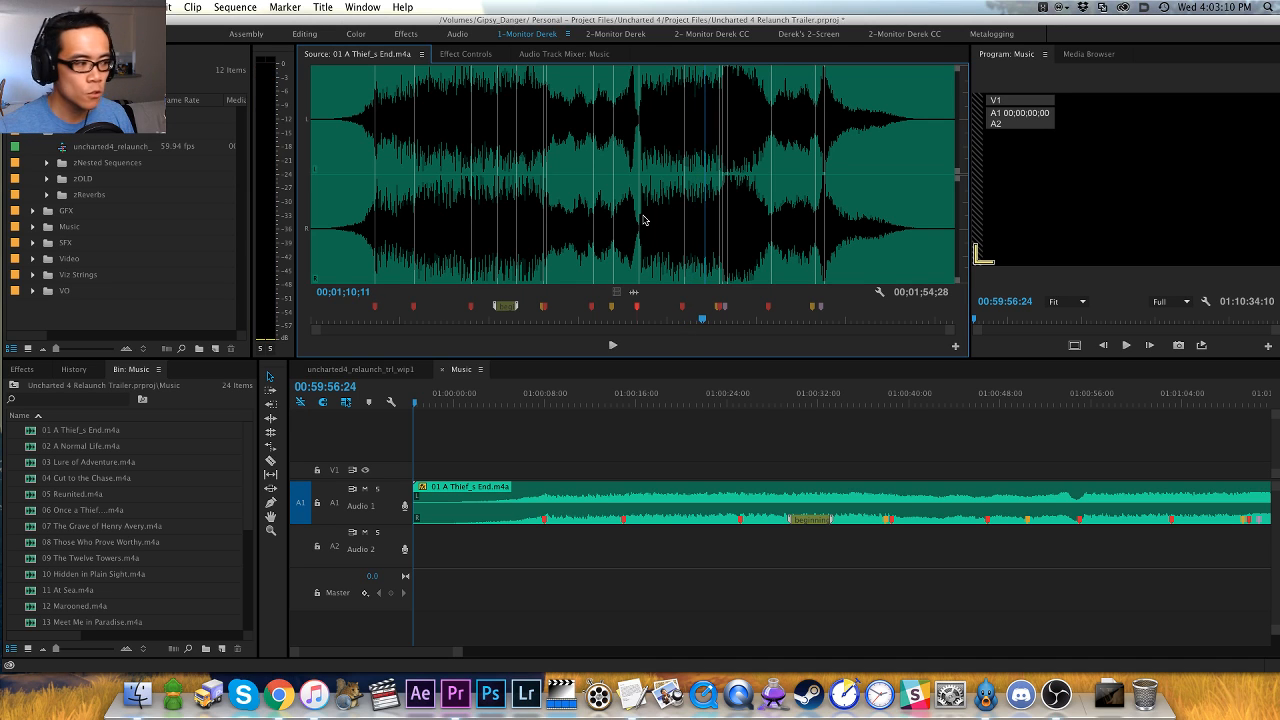
key("super+Tab")
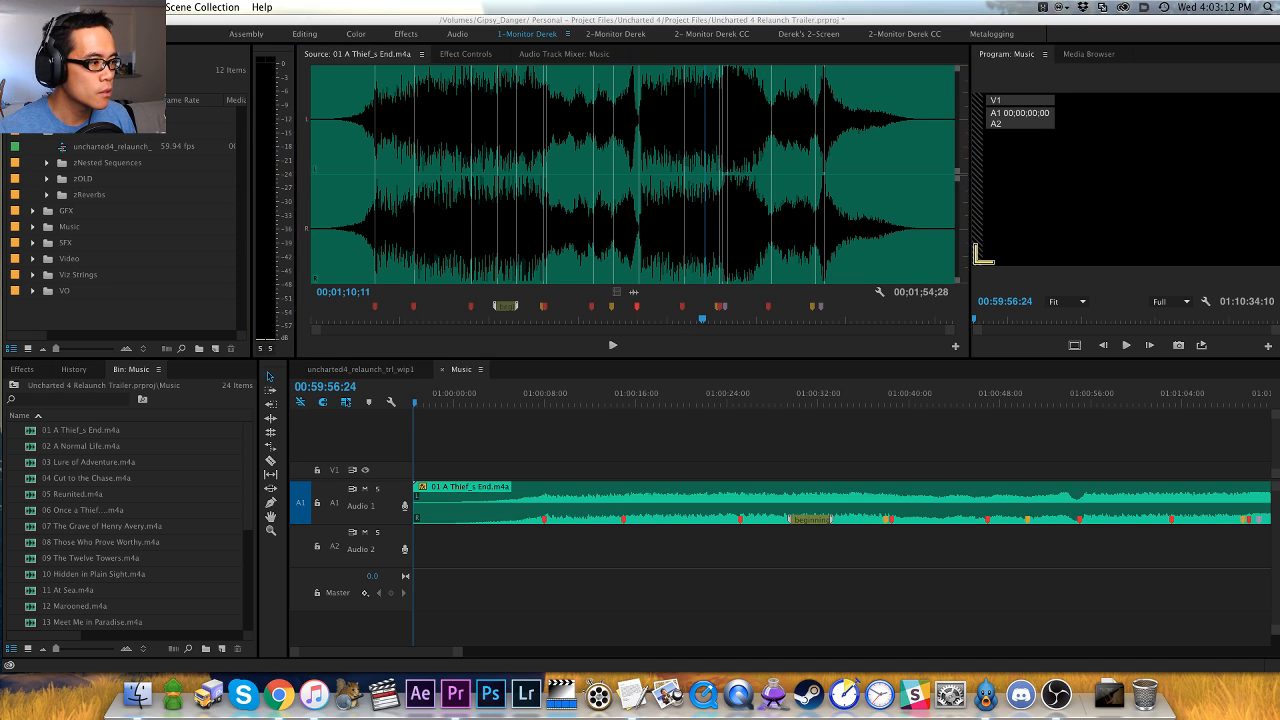
key("super+Tab")
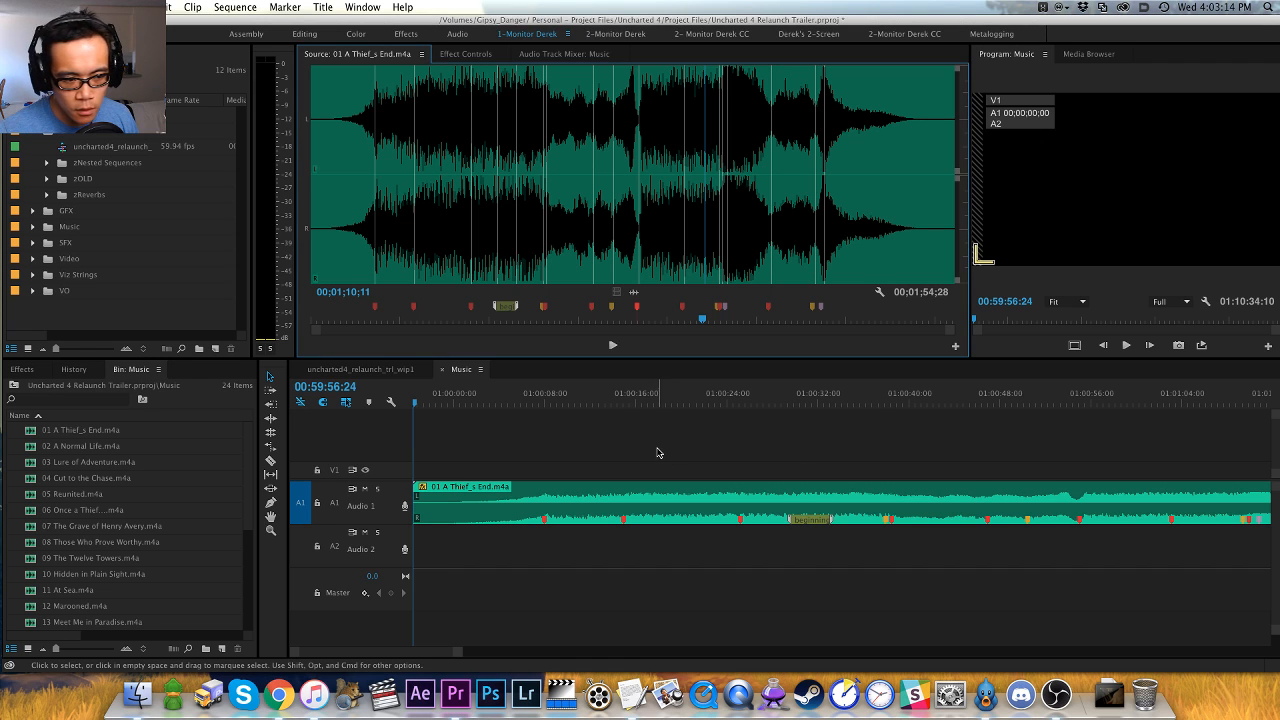
left_click(588, 447)
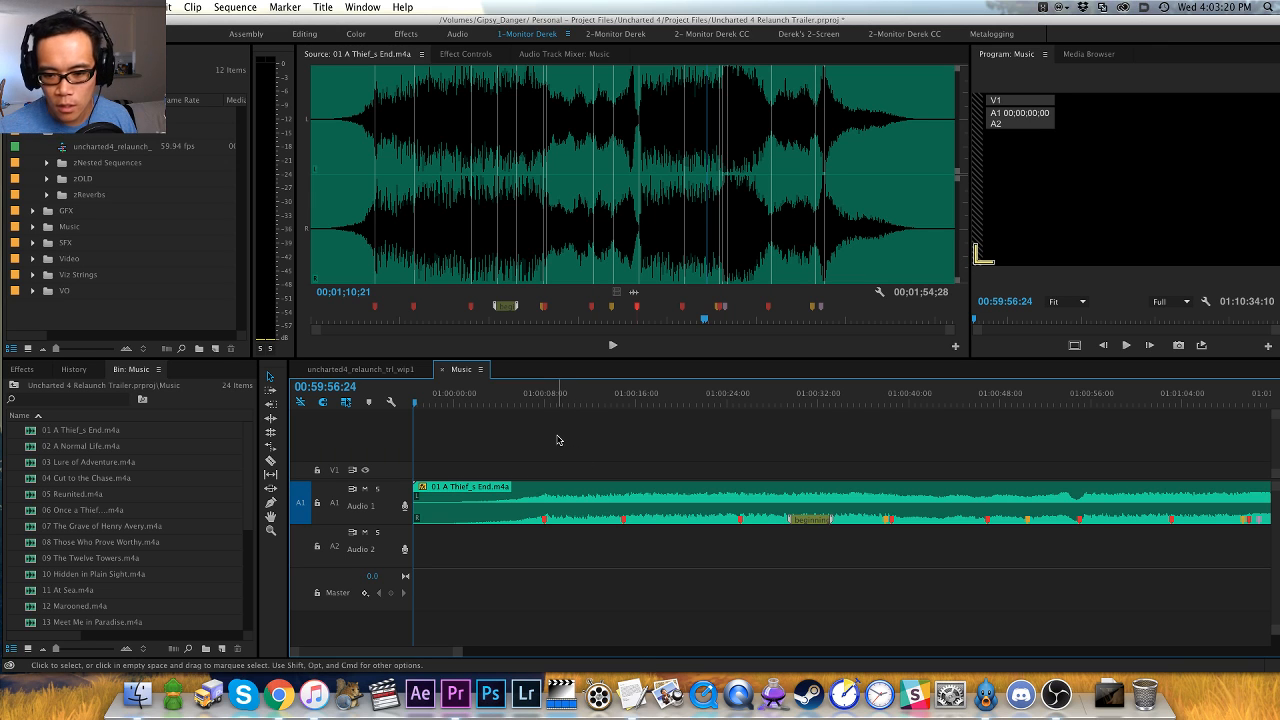
left_click(818, 345)
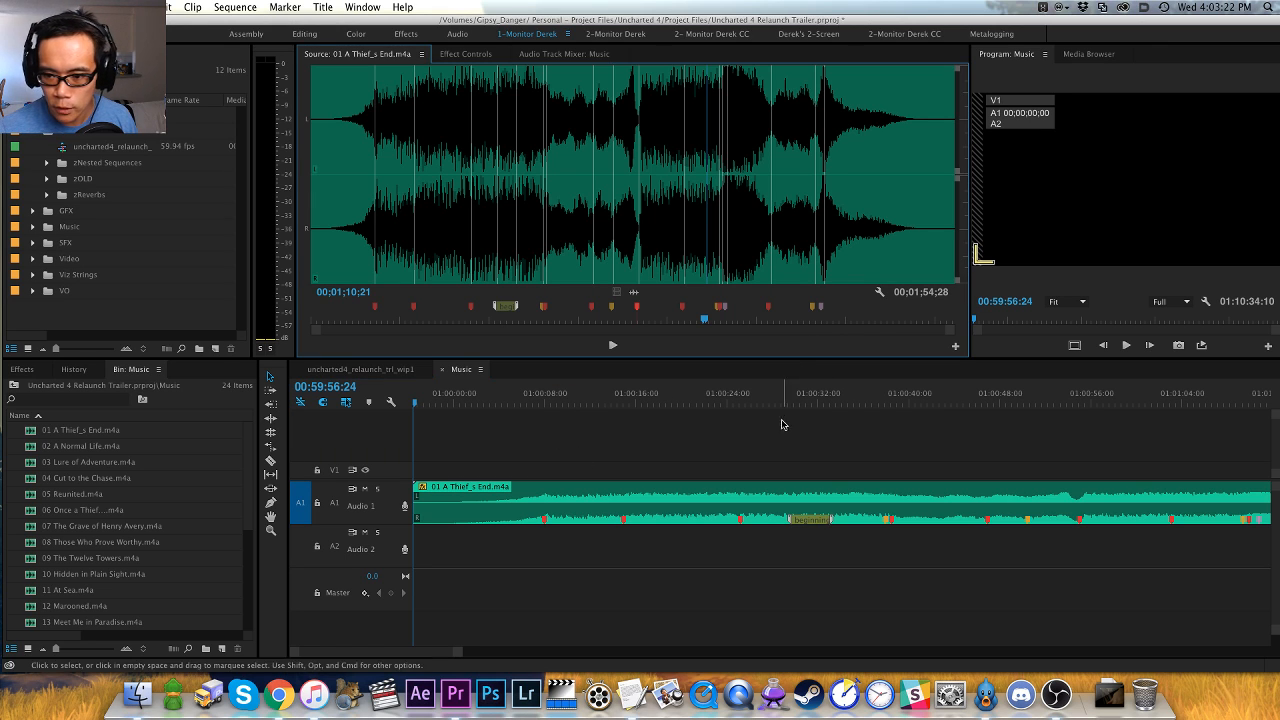
key("space")
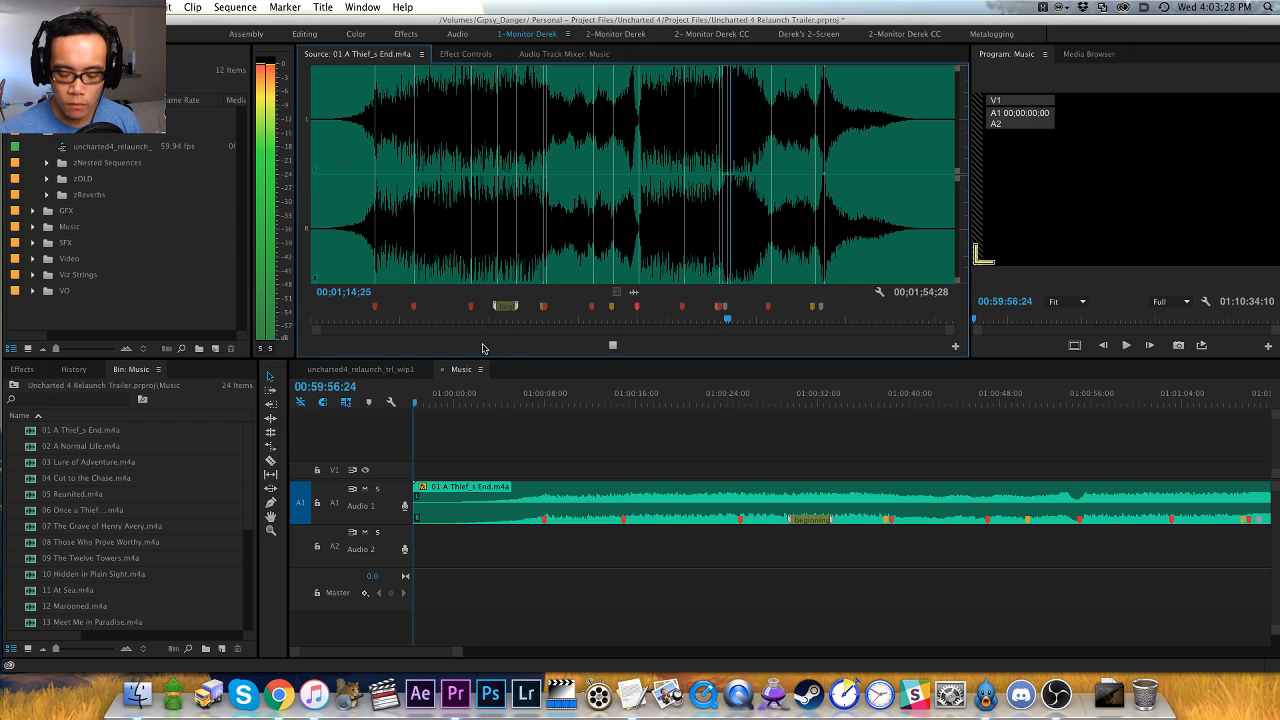
key("=")
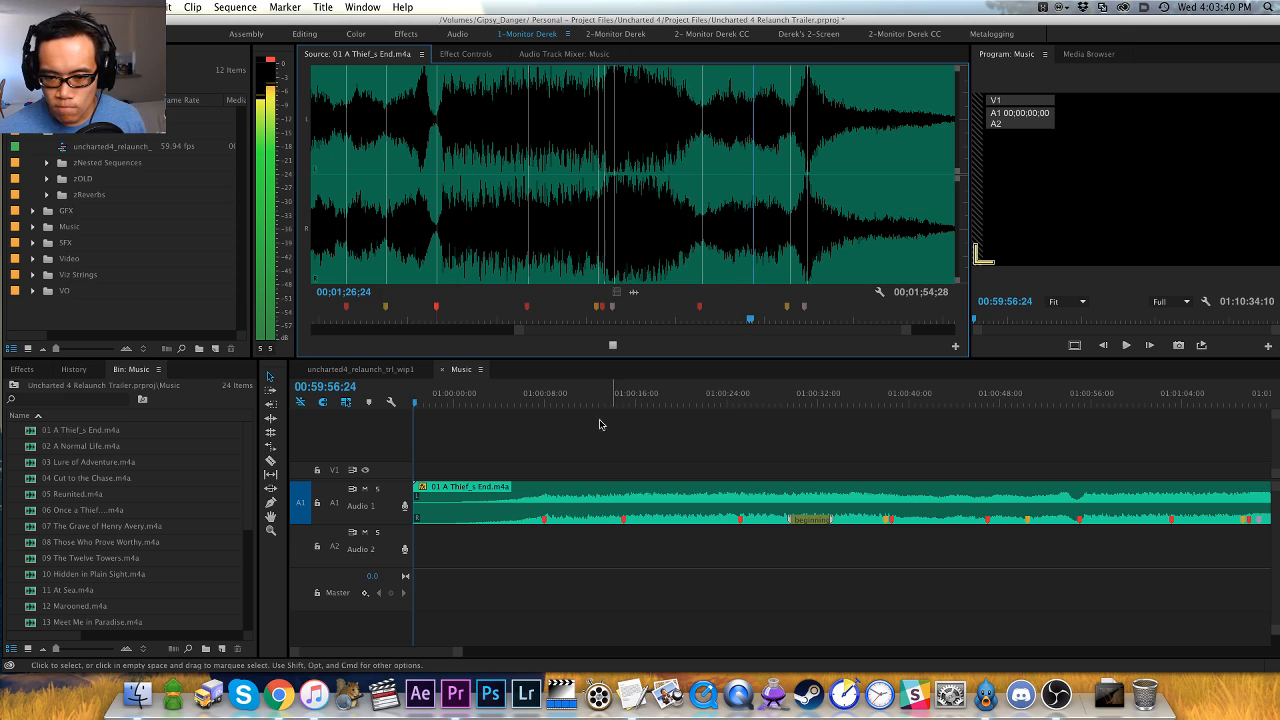
- Move the 01 A Thief_s End.m4a clip from Audio 1 down to Audio 2 in the Music sequence
left_click(586, 462)
key("minus")
key("minus")
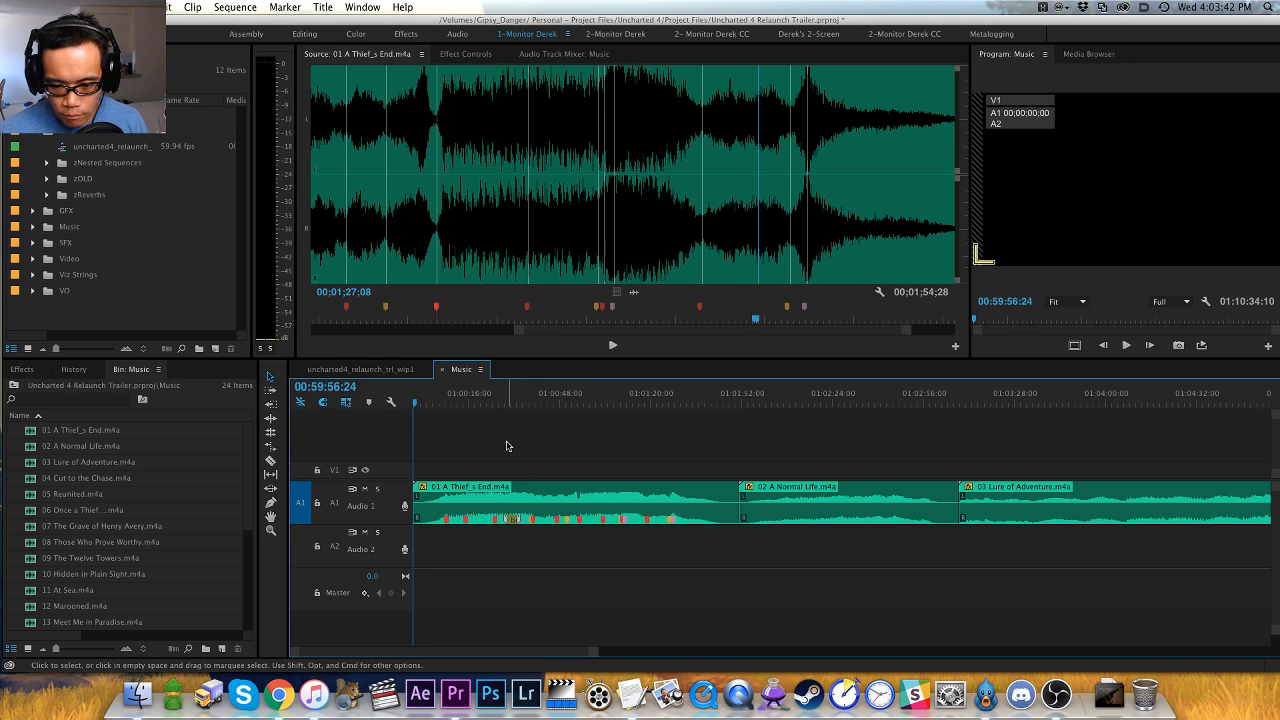
left_click_drag(508, 443, 520, 546)
key("alt+Down")
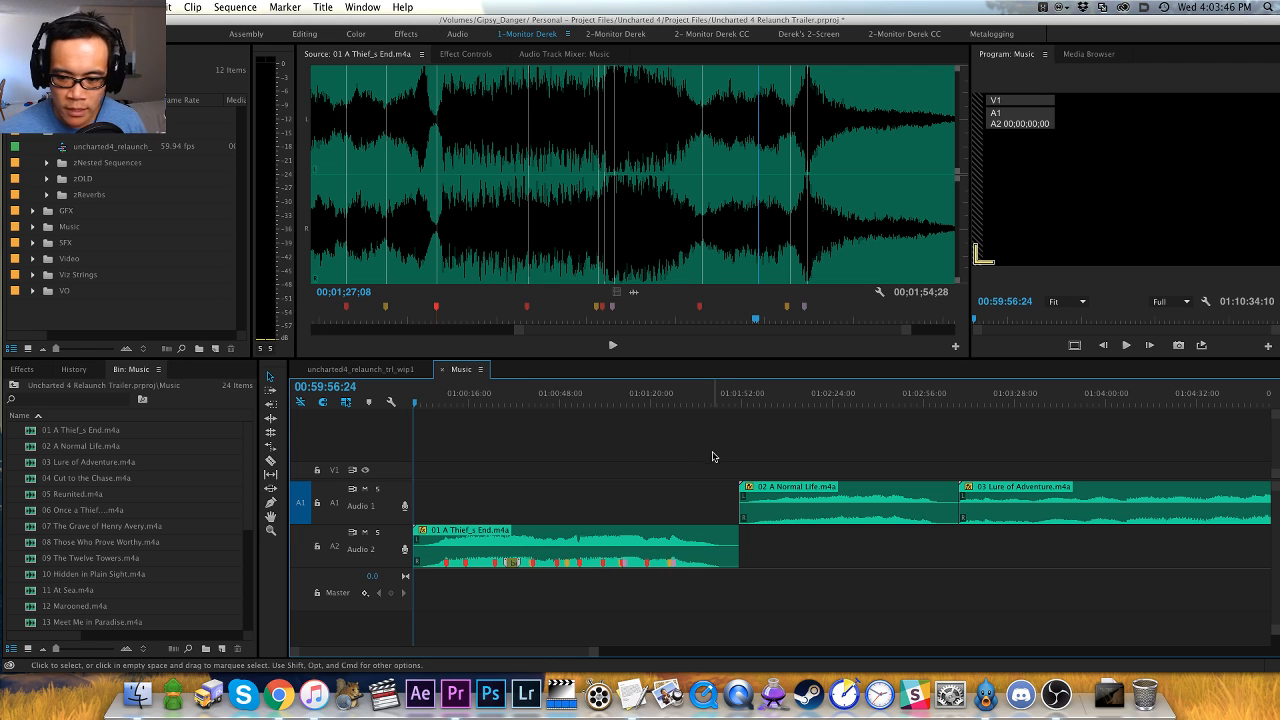
- Match-frame 02 A Normal Life.m4a from its start at 01:01:51:16 on Audio 1 into the source viewer and audition it
key("Down")
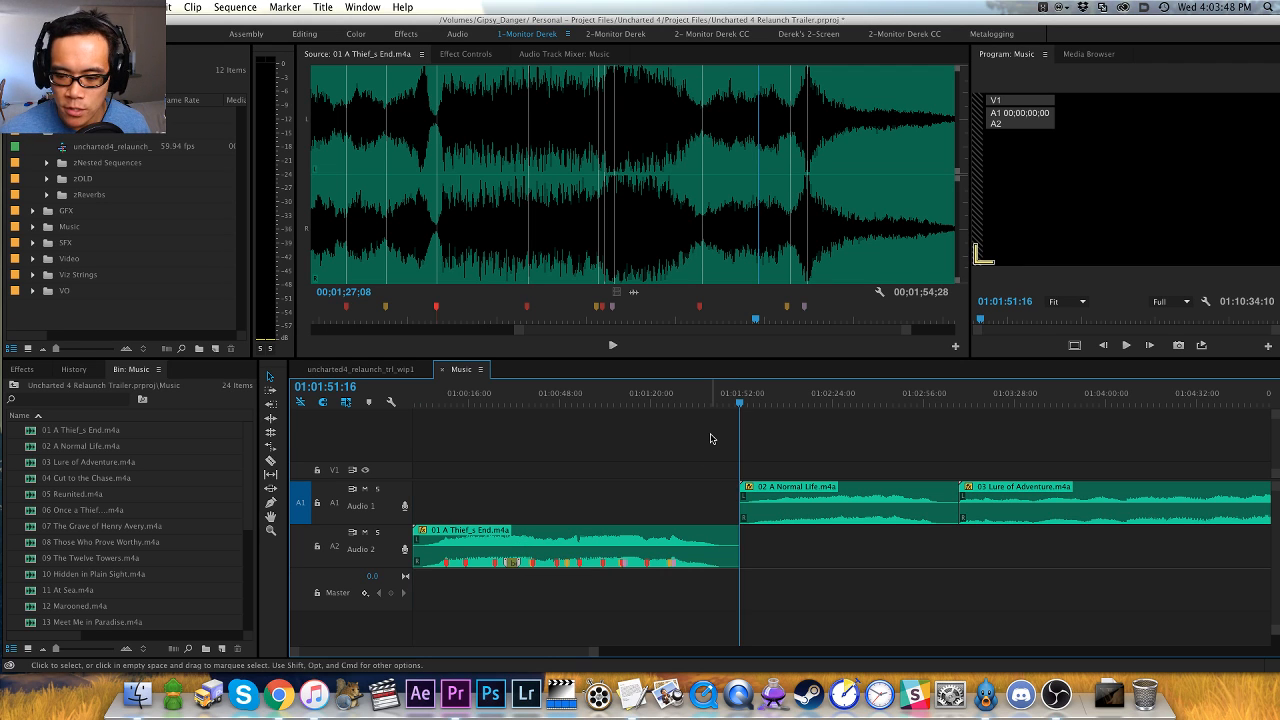
key("minus")
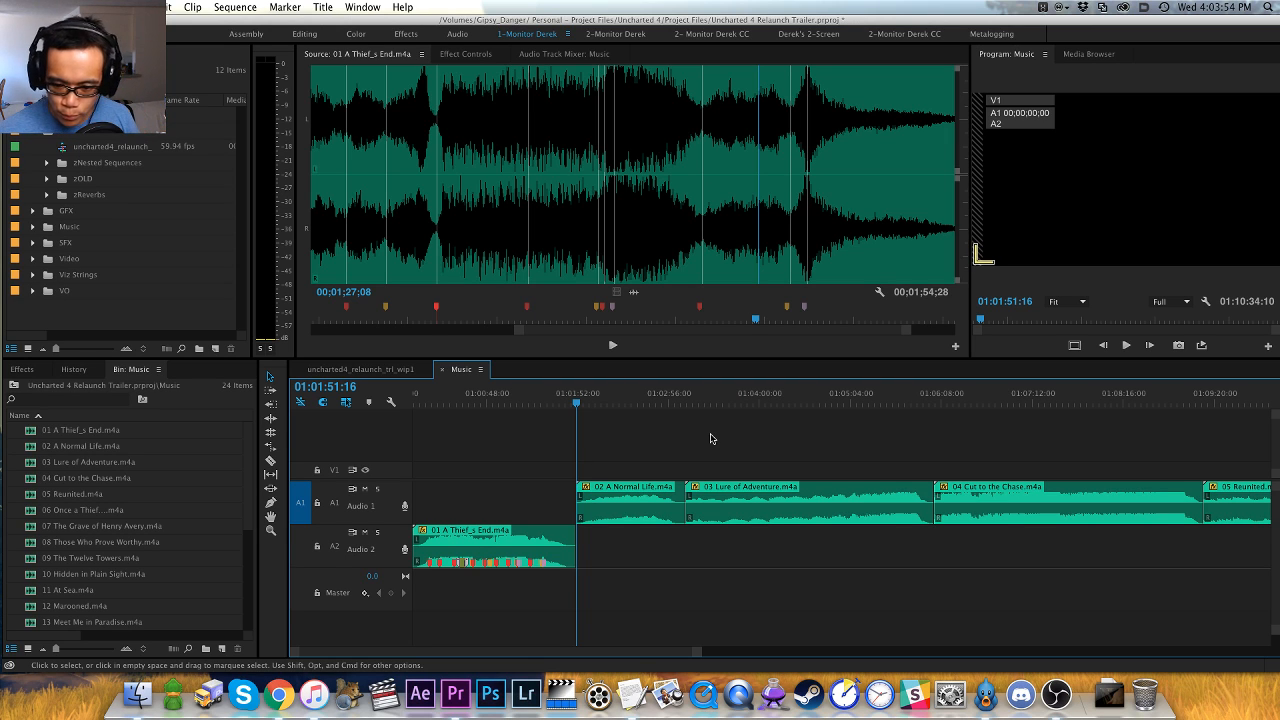
key("equal")
key("equal")
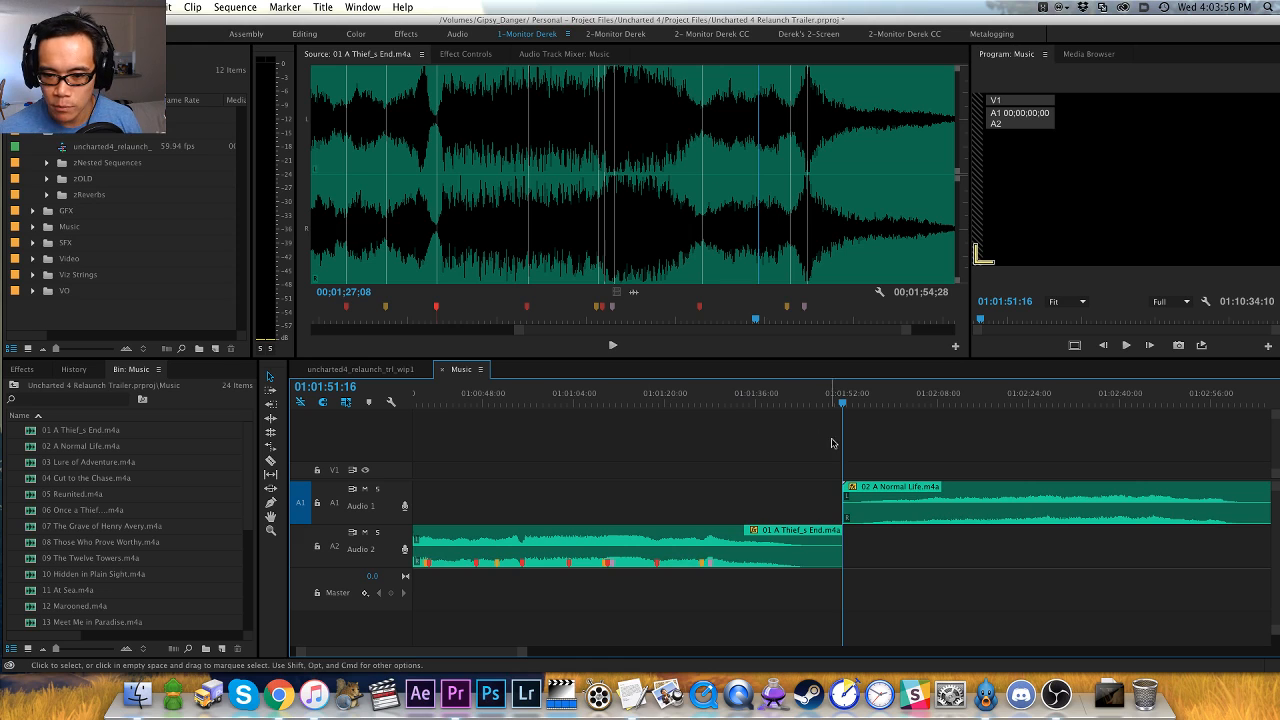
key("h")
left_click_drag(826, 443, 420, 440)
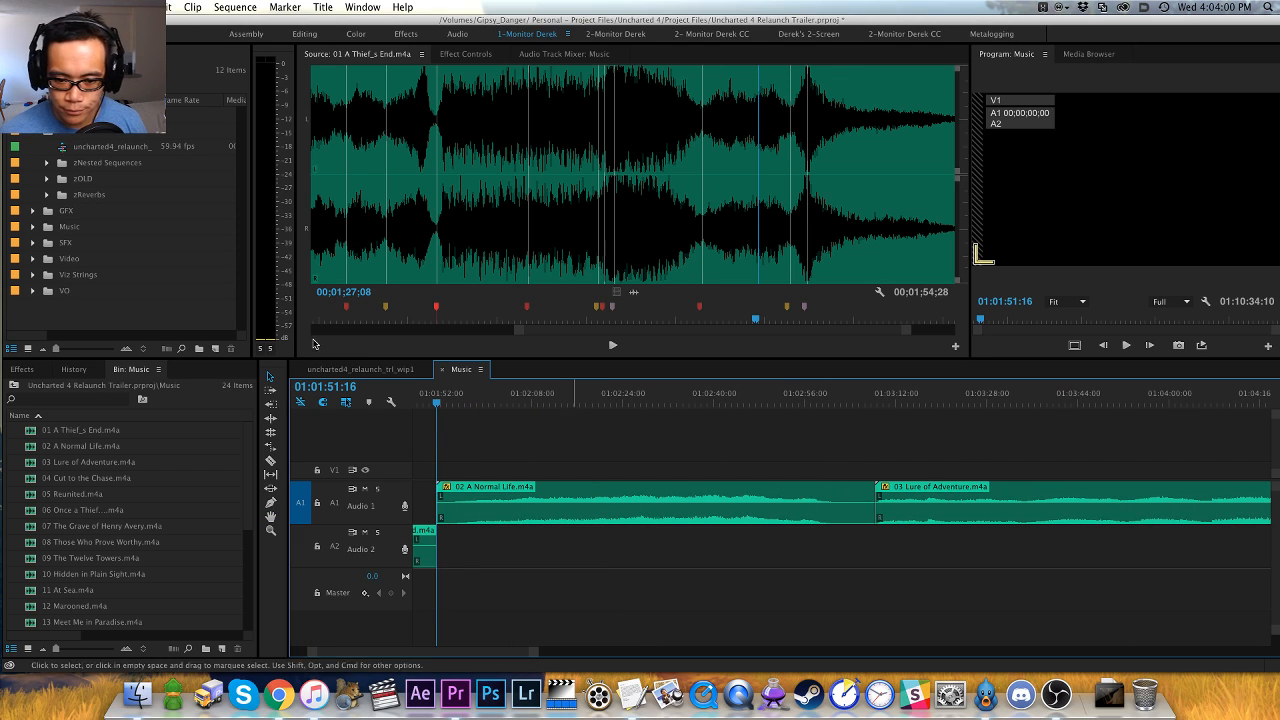
left_click(333, 504)
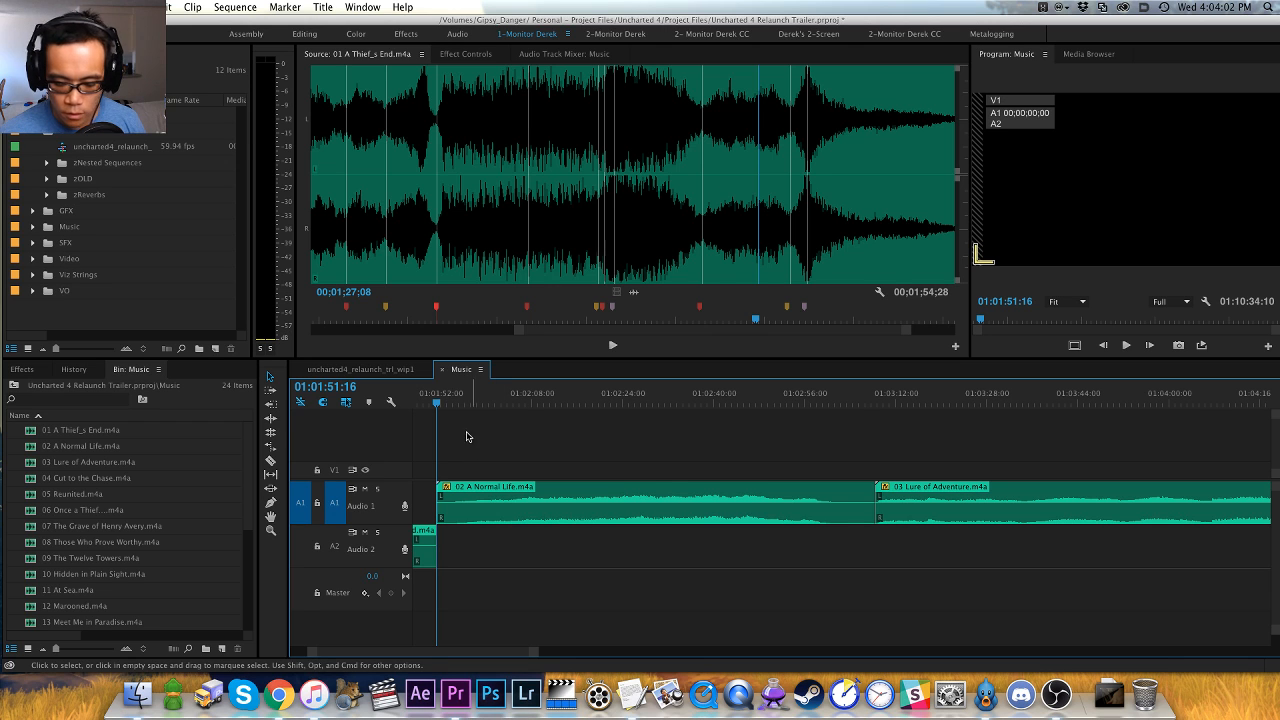
key("f")
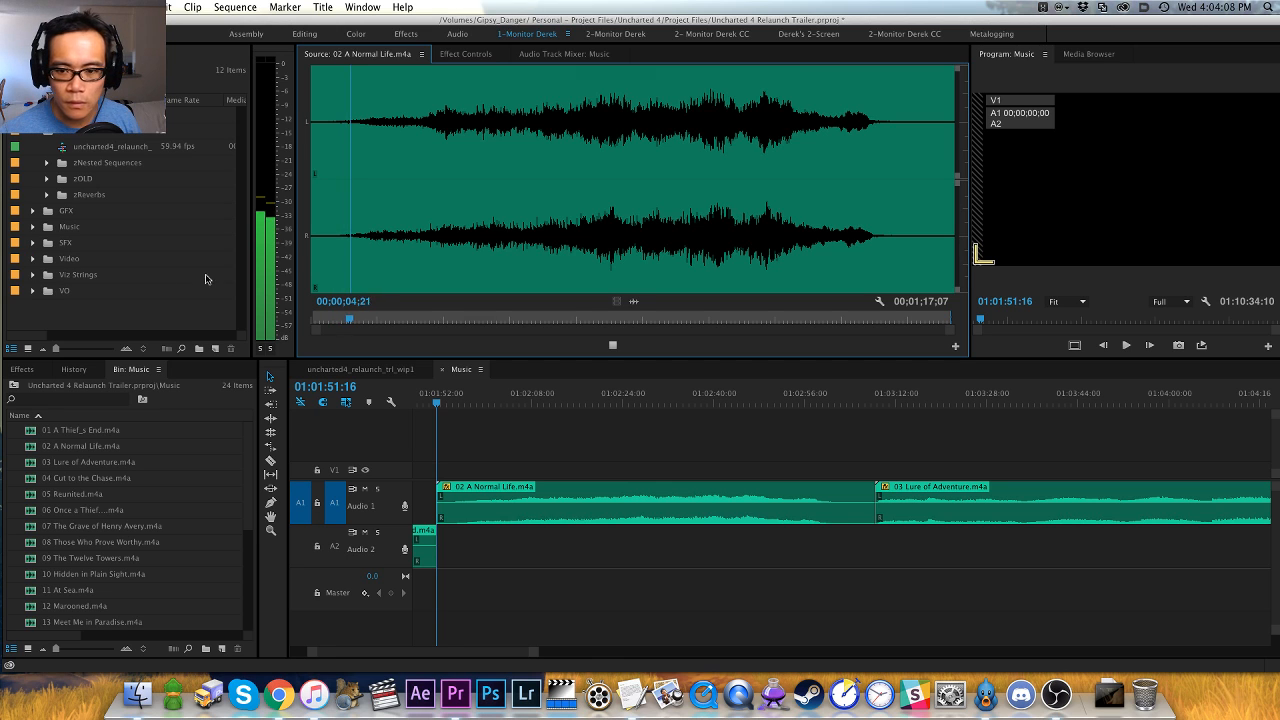
key("super+Tab")
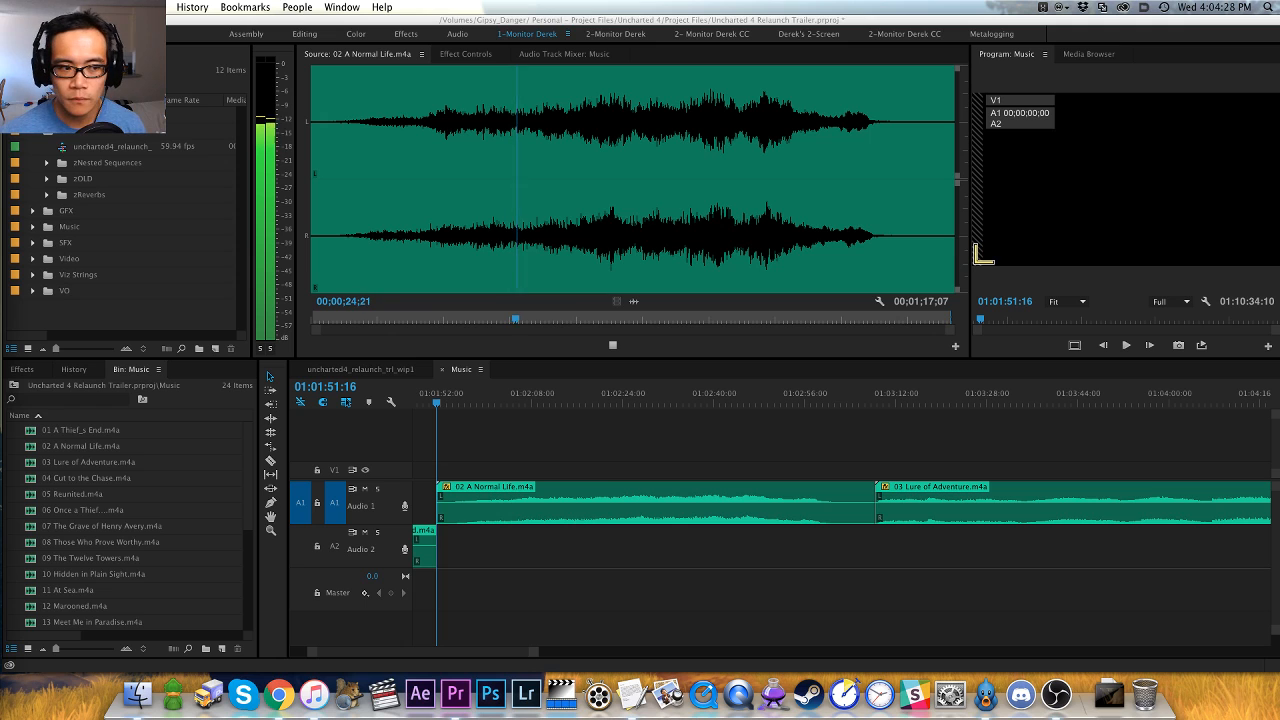
left_click(390, 353)
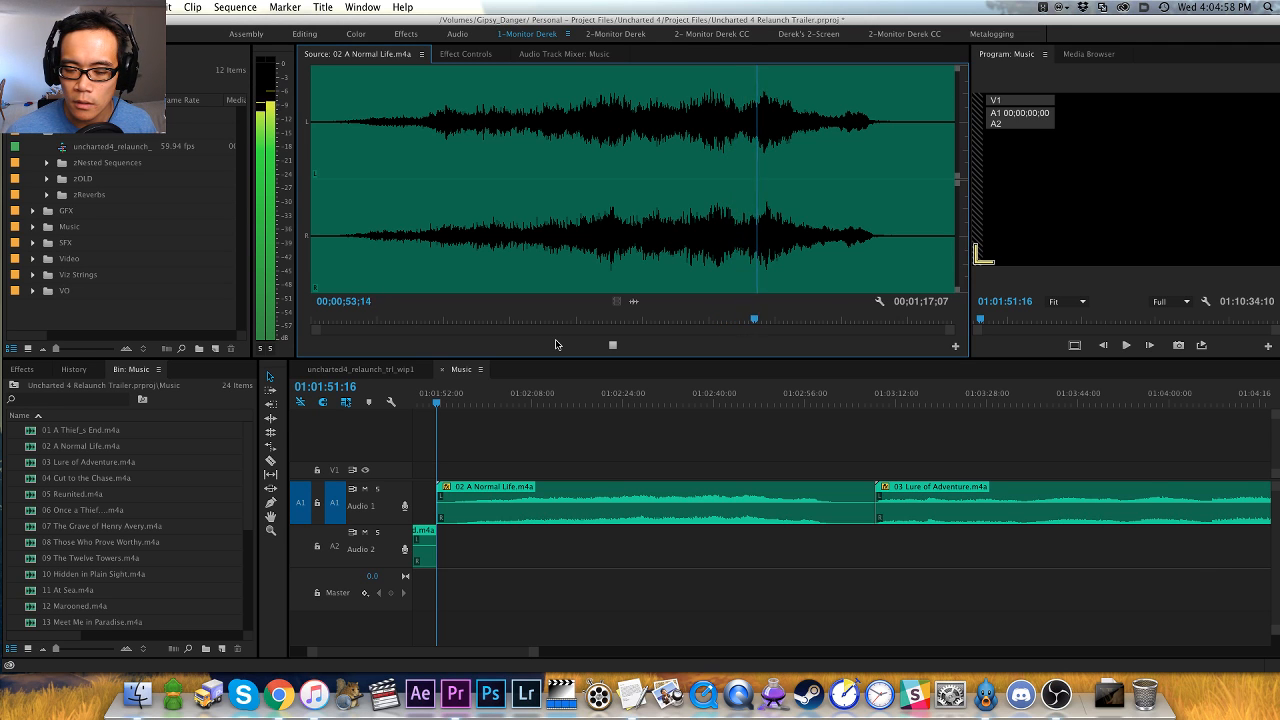
- Add a sequence marker at 01:01:51:16, the start of 02 A Normal Life.m4a, and stretch it to span about one minute
left_click(541, 434)
scroll(546, 430, "up", 3)
key("m")
key("m")
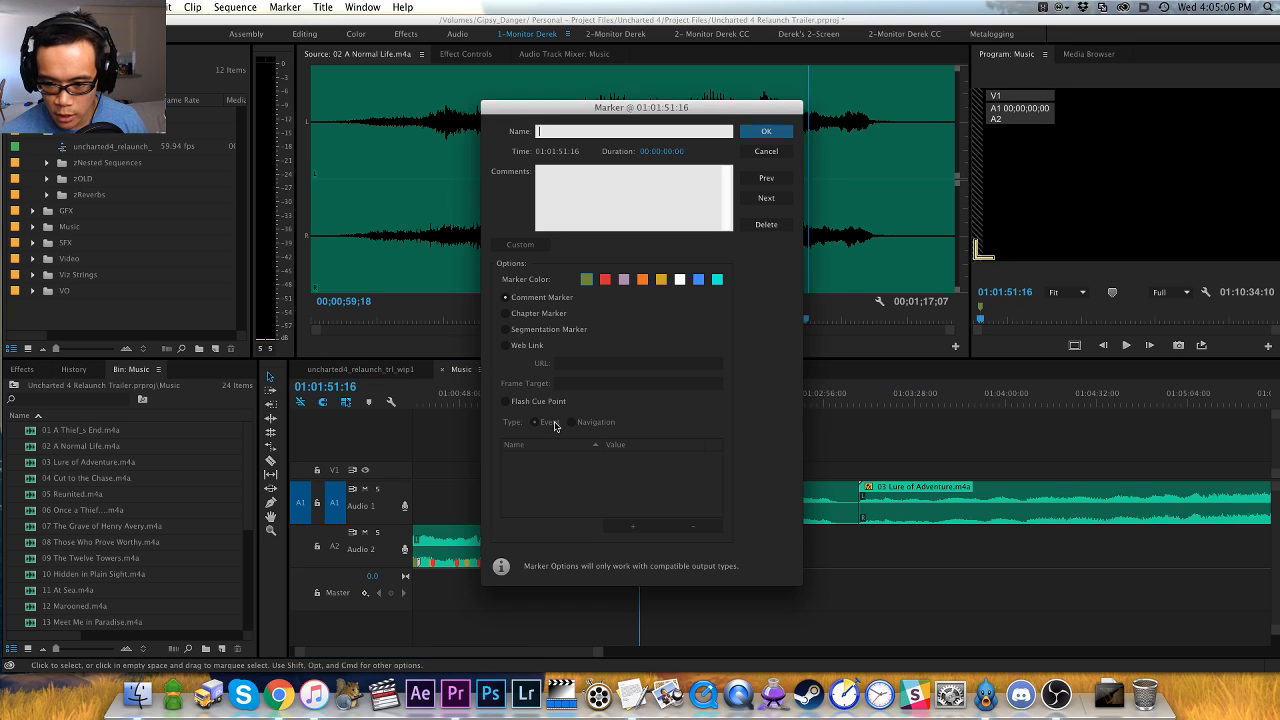
key("Return")
left_click_drag(643, 385, 816, 388)
- Name the marker spanning 02 A Normal Life.m4a "slow - possible for calm open to trailer"
double_click(776, 388)
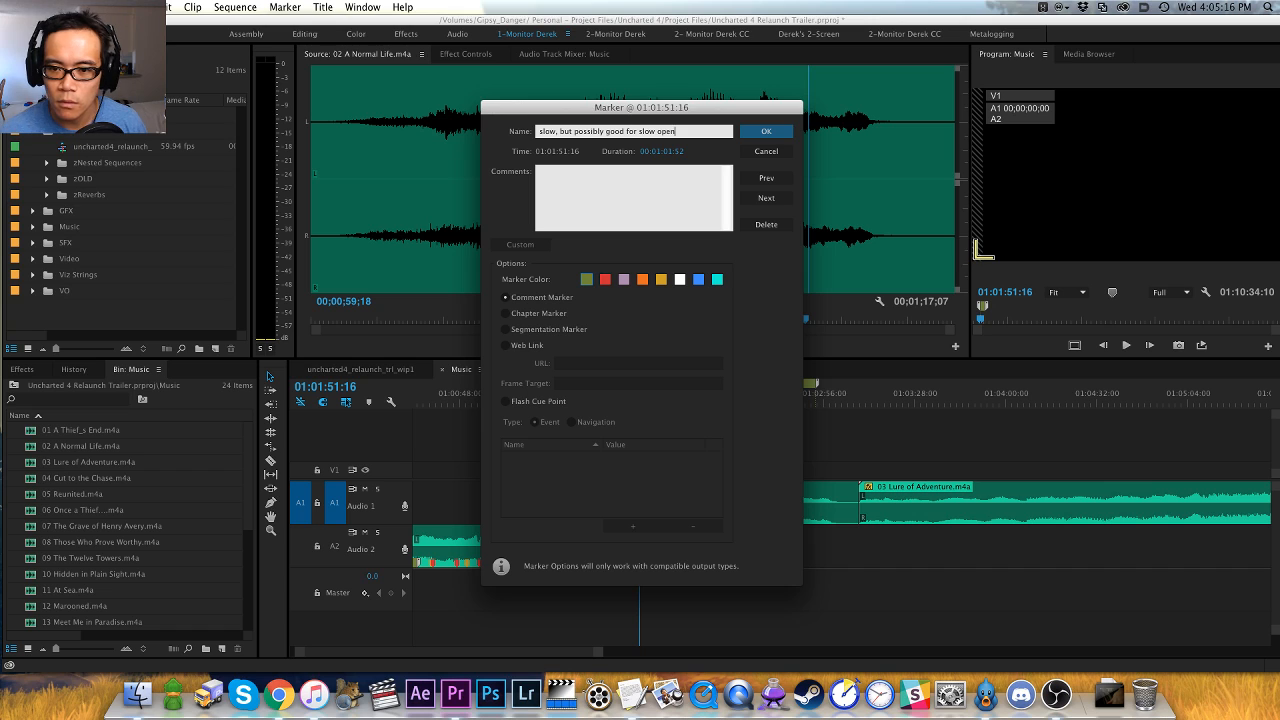
key("super+a")
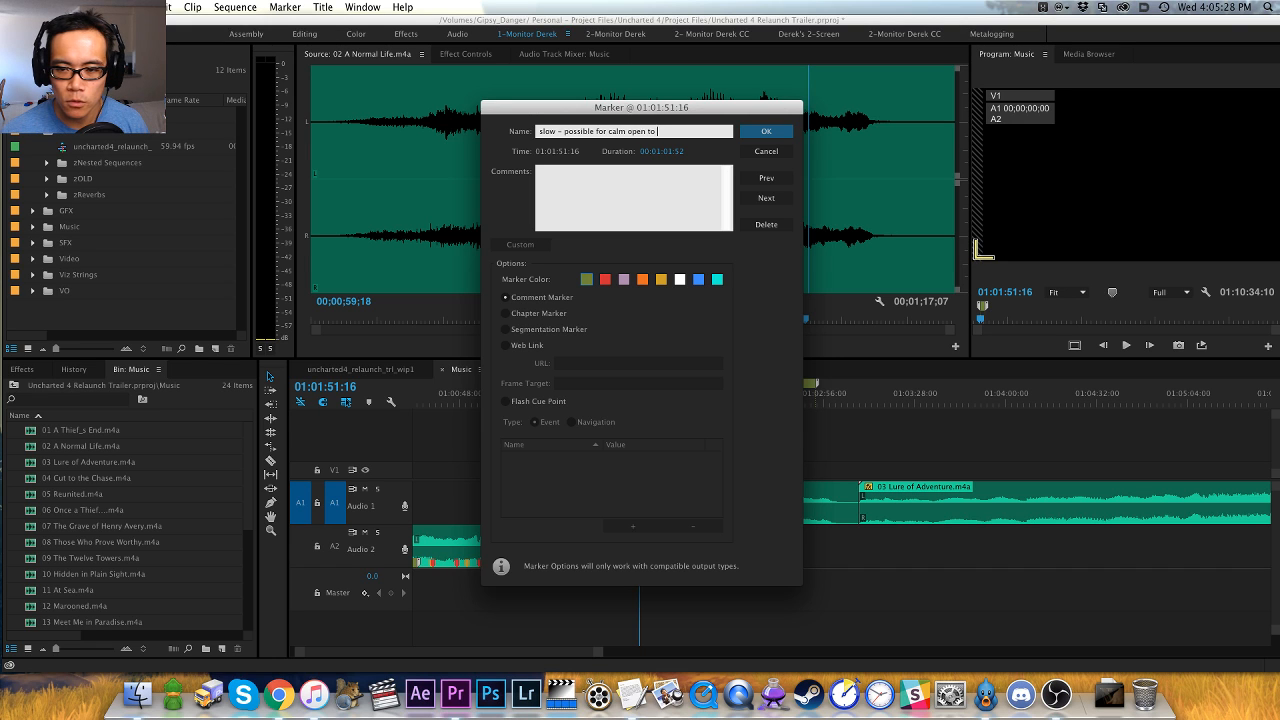
key("Return")
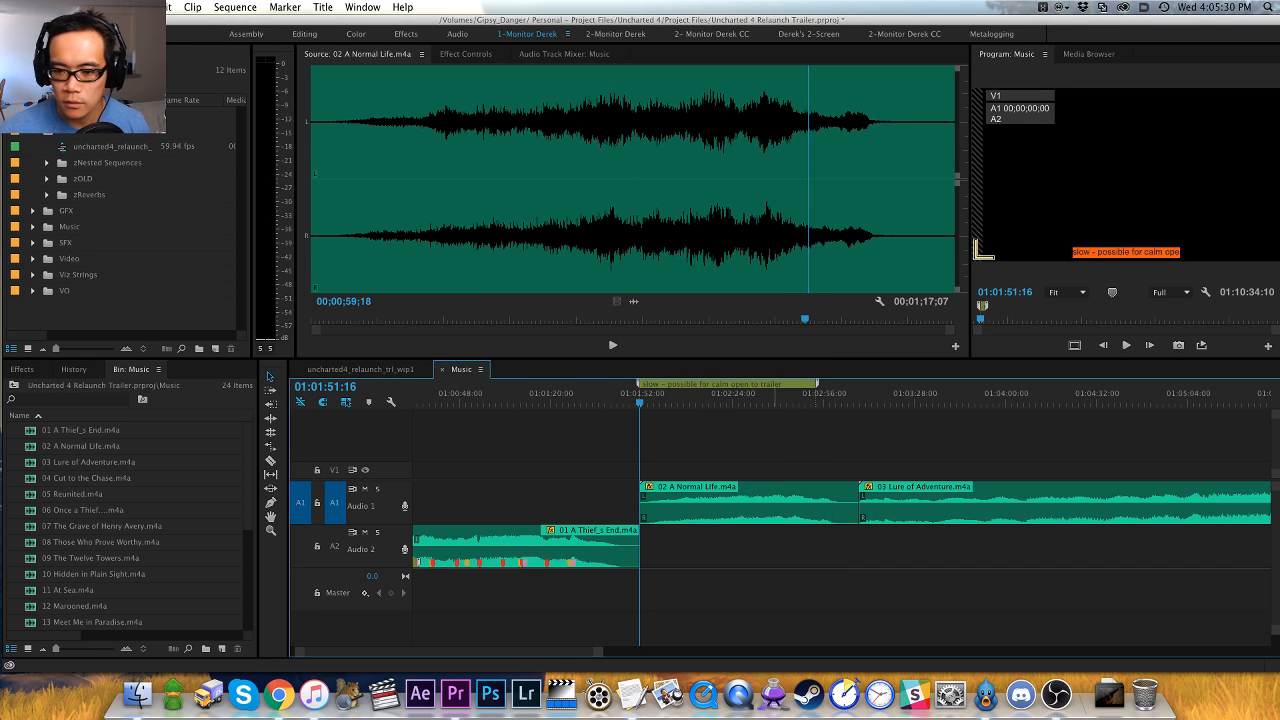
- Move the playhead to the start of 03 Lure of Adventure.m4a at 01:03:08:26 and match-frame the clip into the source viewer
scroll(630, 430, "right", 5)
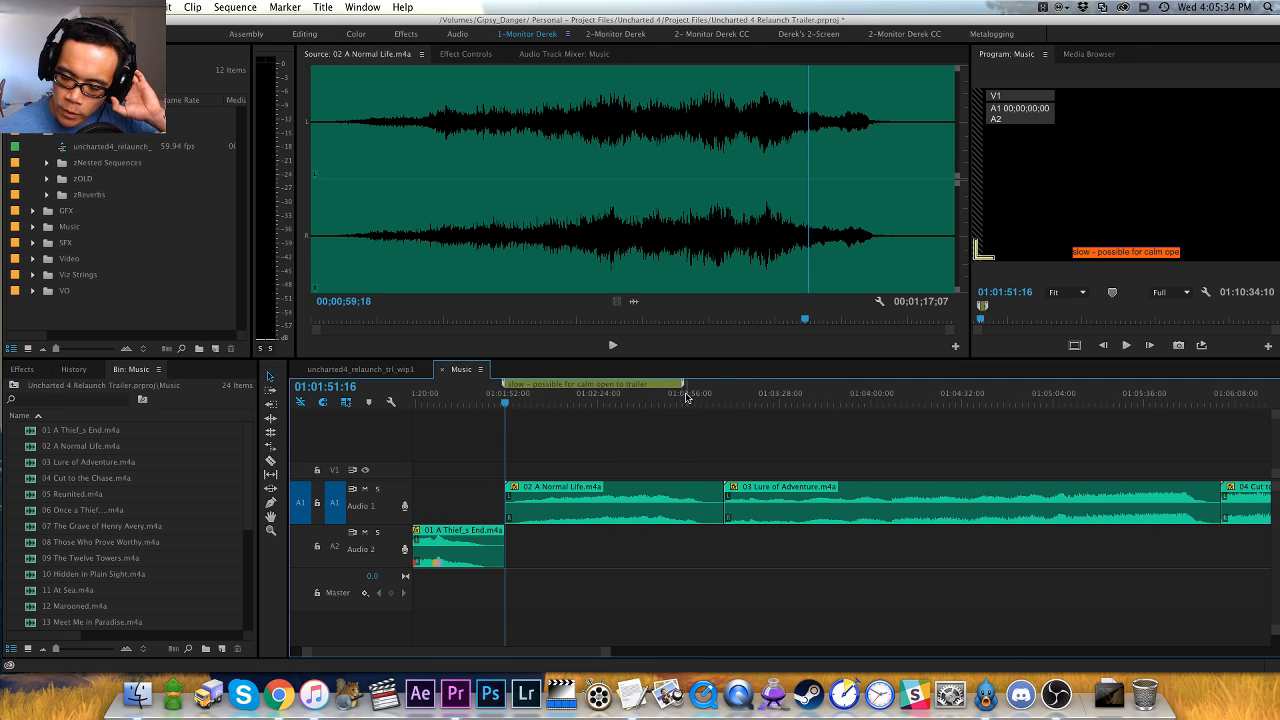
left_click(683, 400)
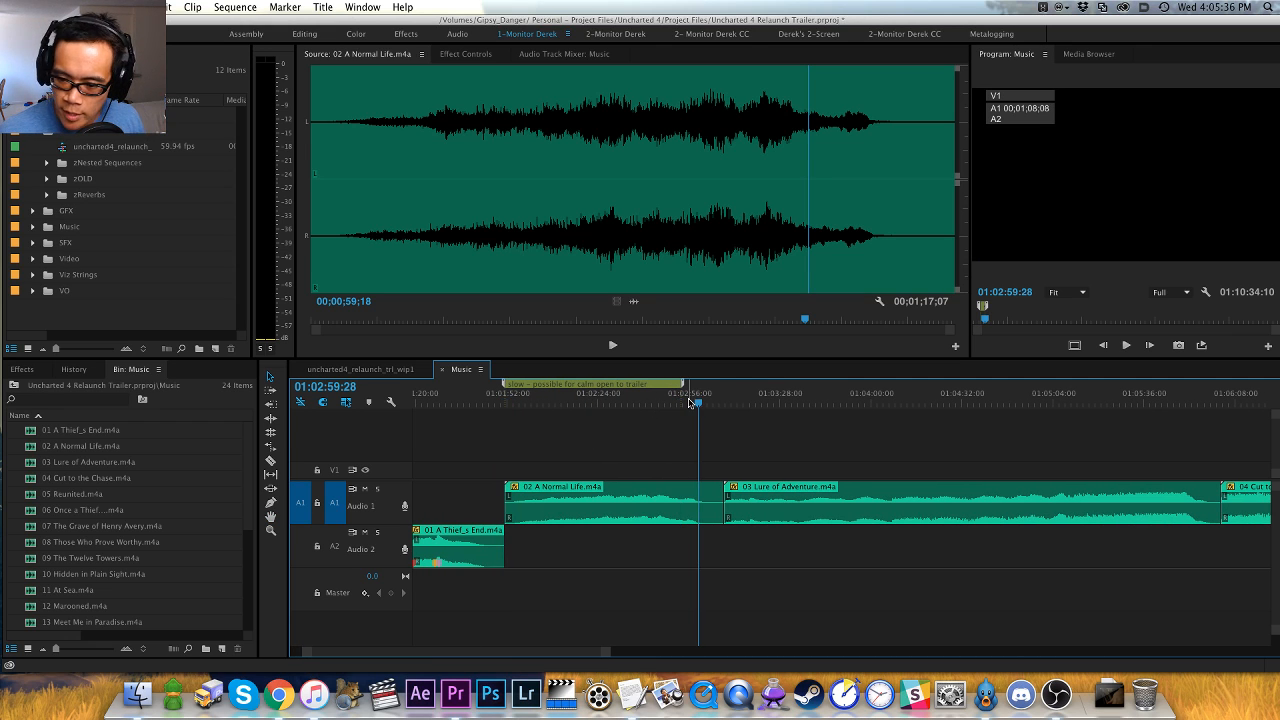
key("Down")
scroll(688, 402, "left", 4)
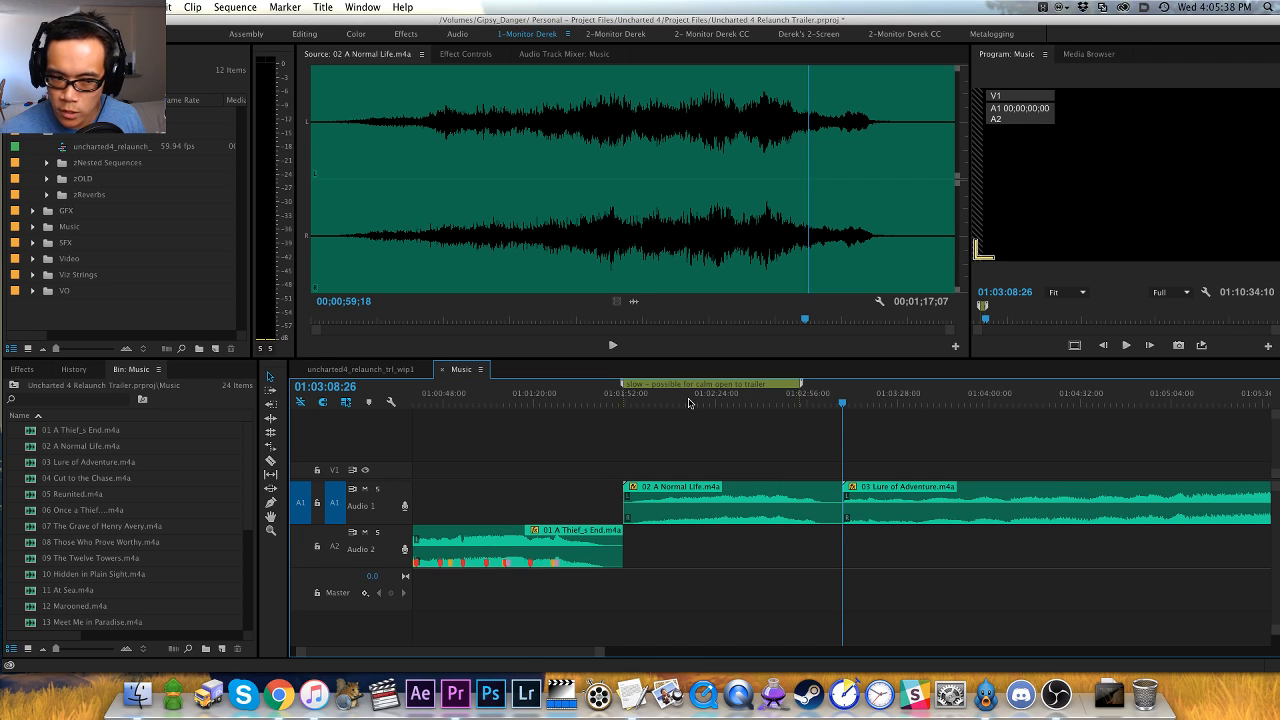
key("space")
key("h")
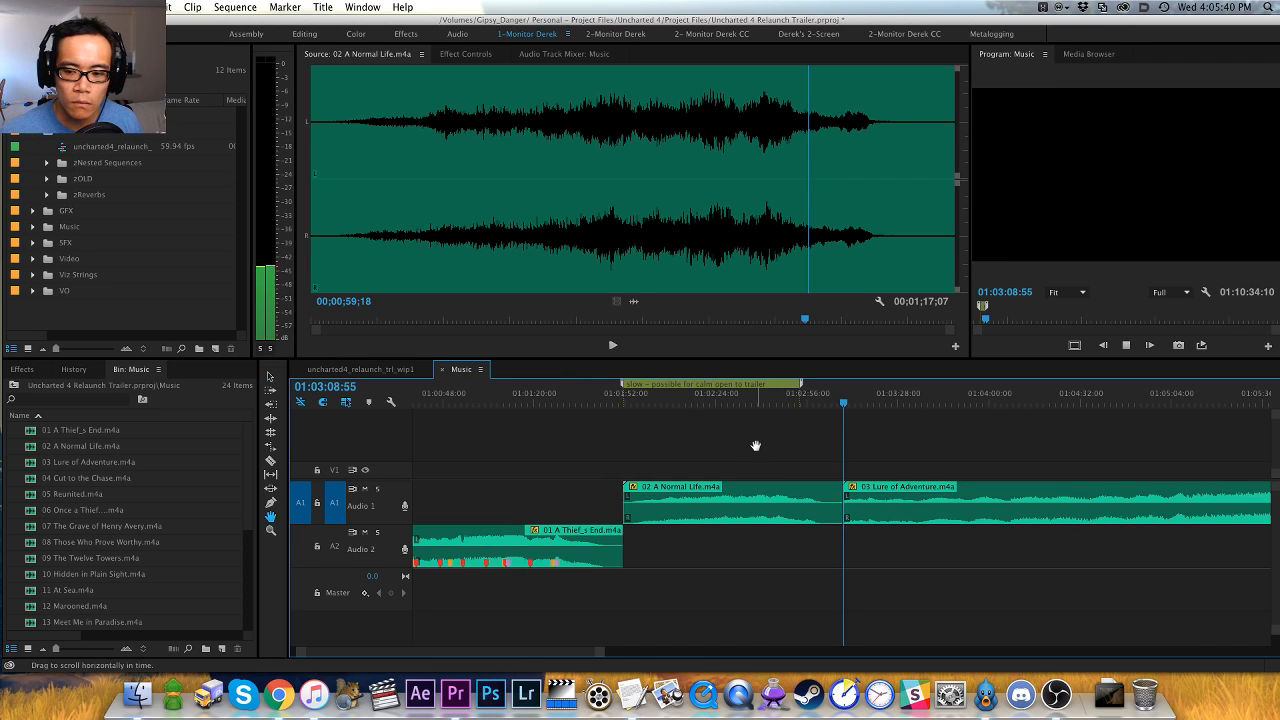
left_click_drag(798, 444, 683, 431)
key("space")
key("Up")
key("f")
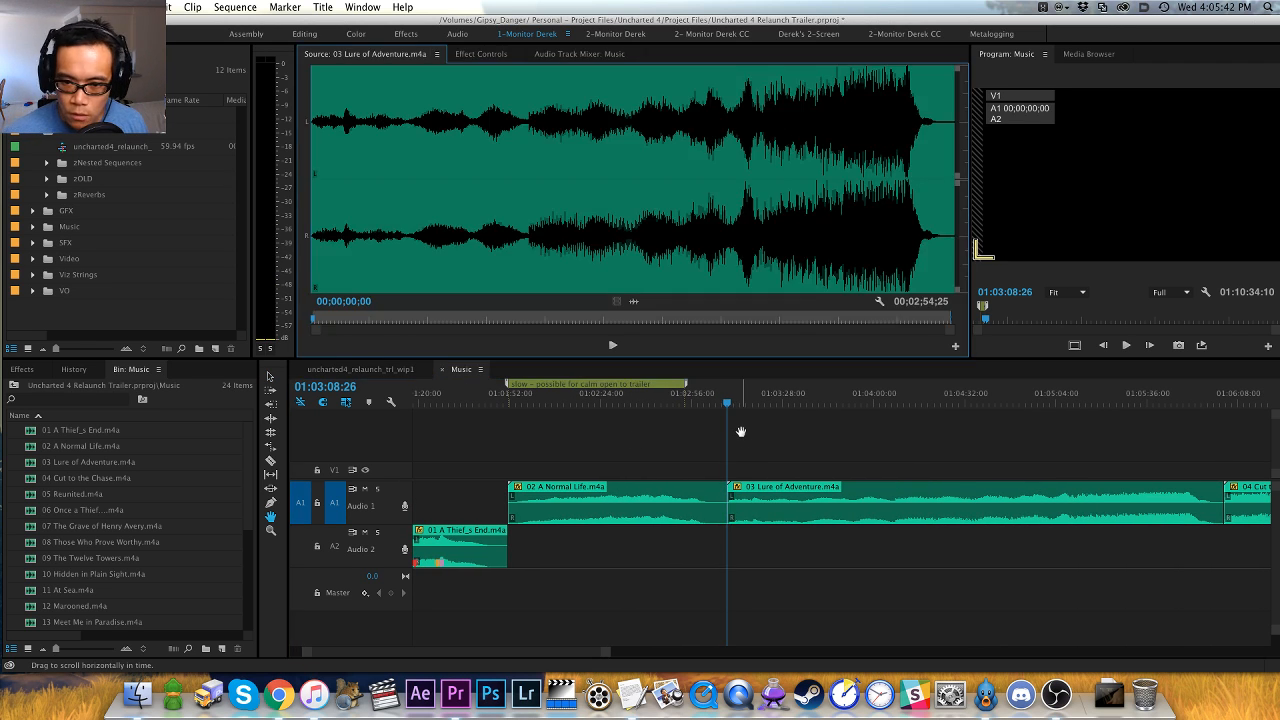
- Audition the opening of 03 Lure of Adventure.m4a in the source viewer and stop playback at 00;00;05;24
key("space")
key("=")
key("=")
key("=")
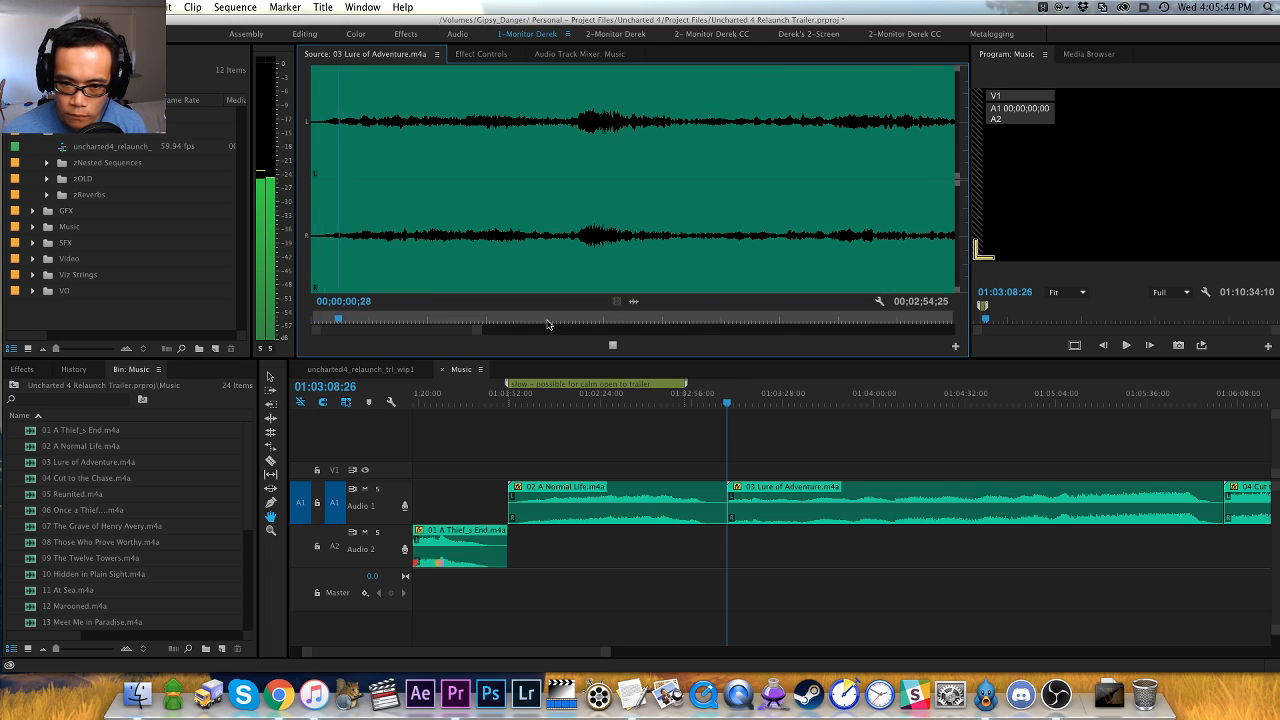
key("-")
key("-")
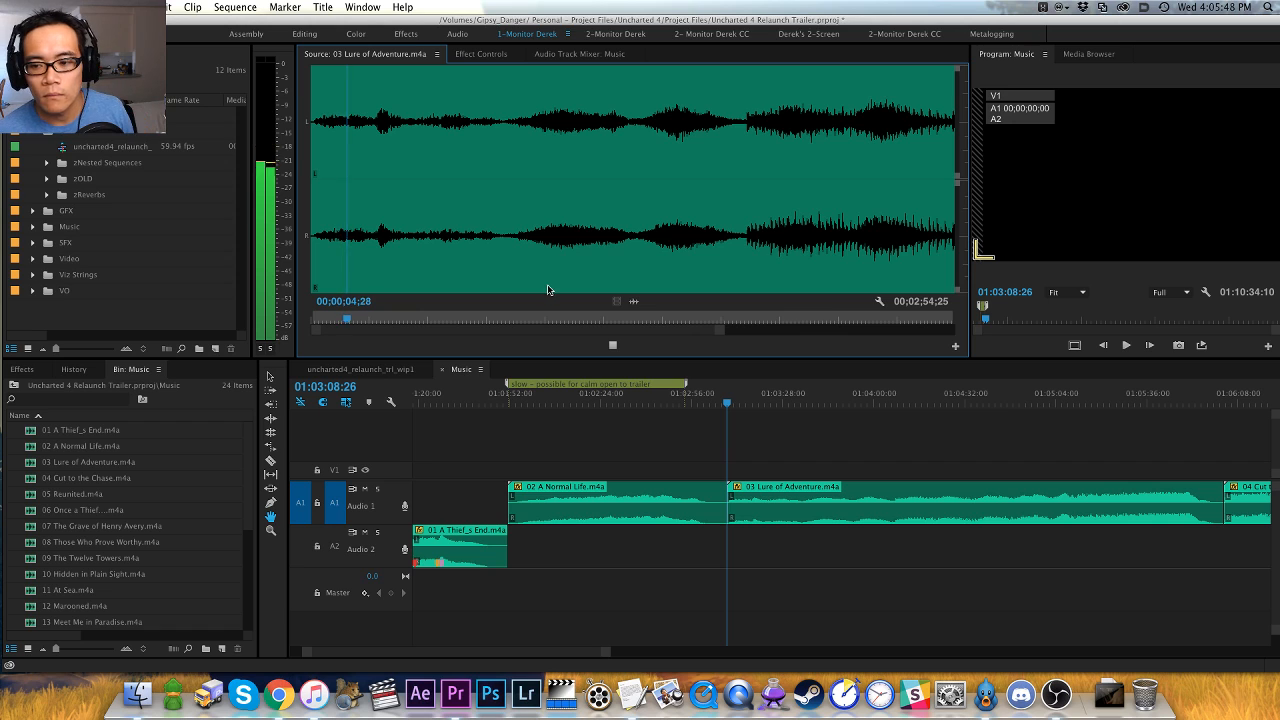
key("space")
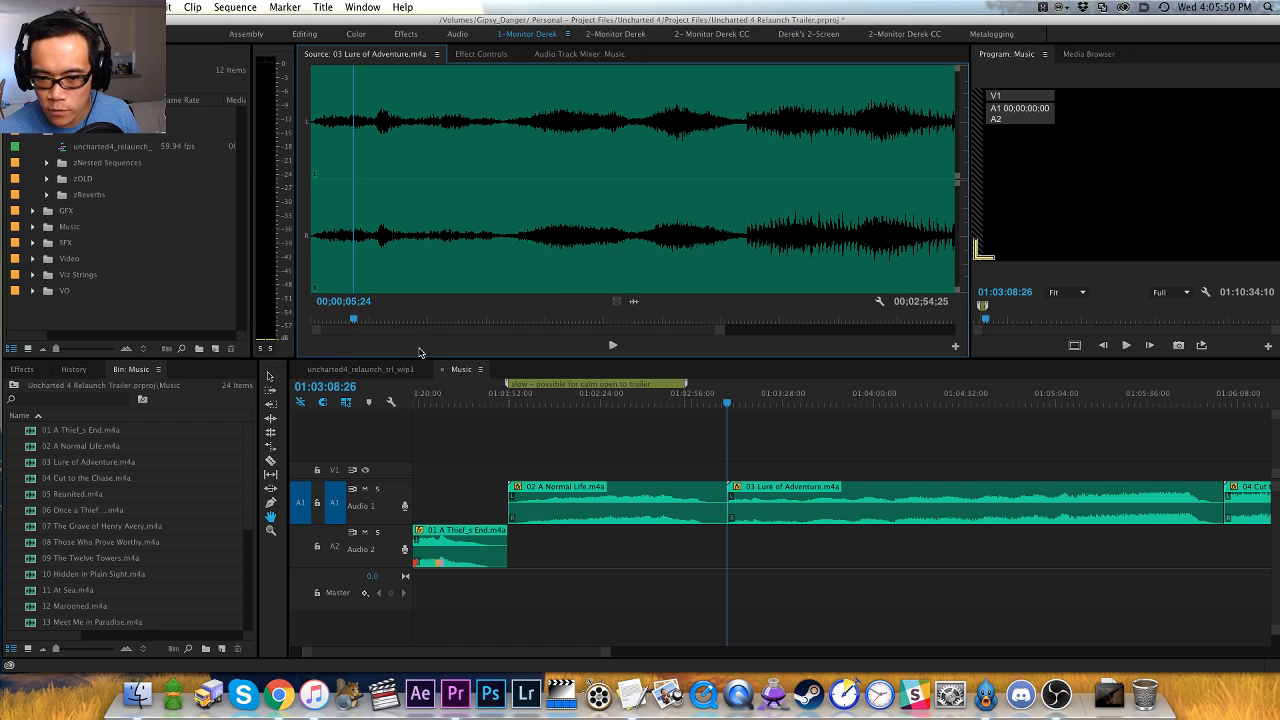
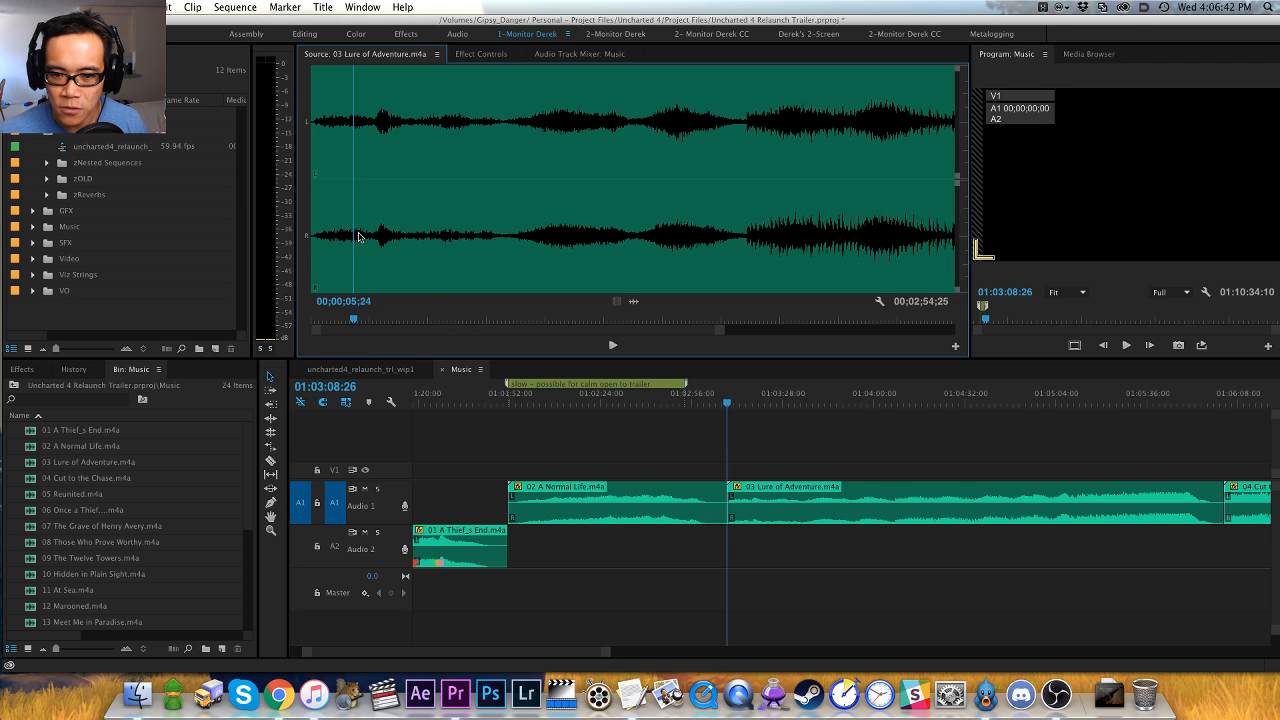
- Audition 03 Lure of Adventure.m4a from its start past the one-minute mark, then park the source playhead at the section change at 00;00;59;05
left_click_drag(362, 257, 308, 262)
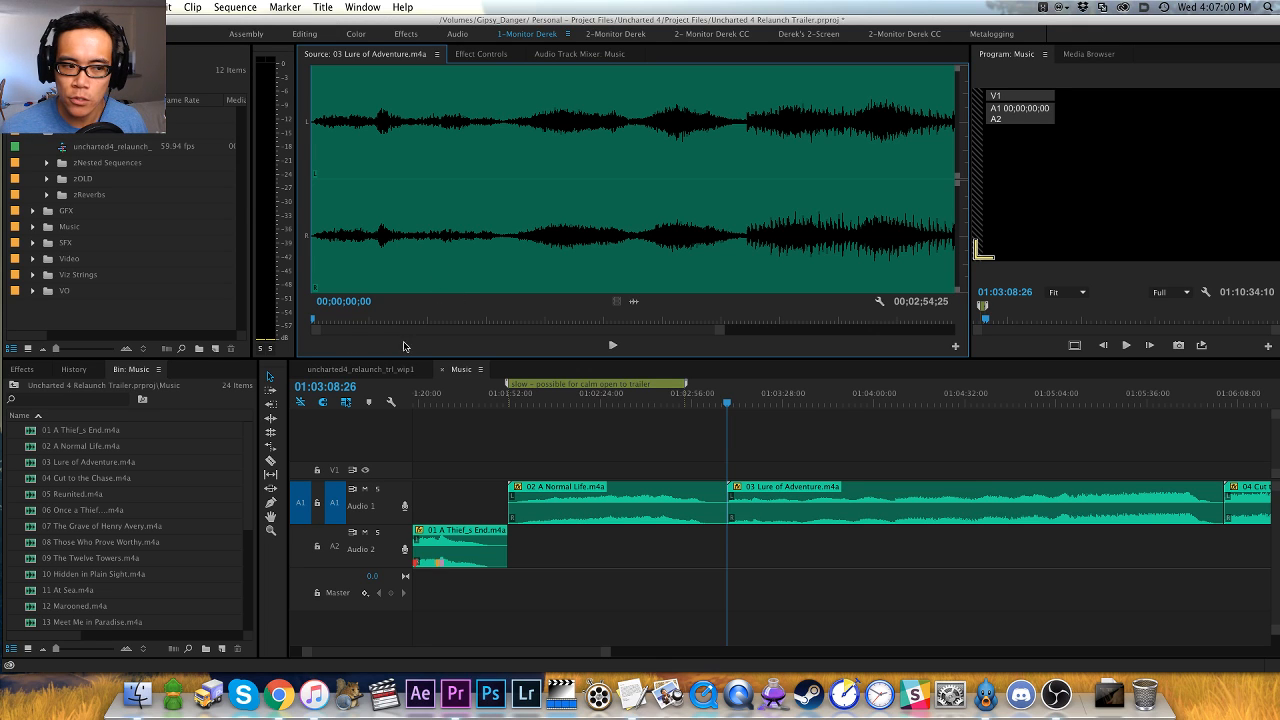
key("space")
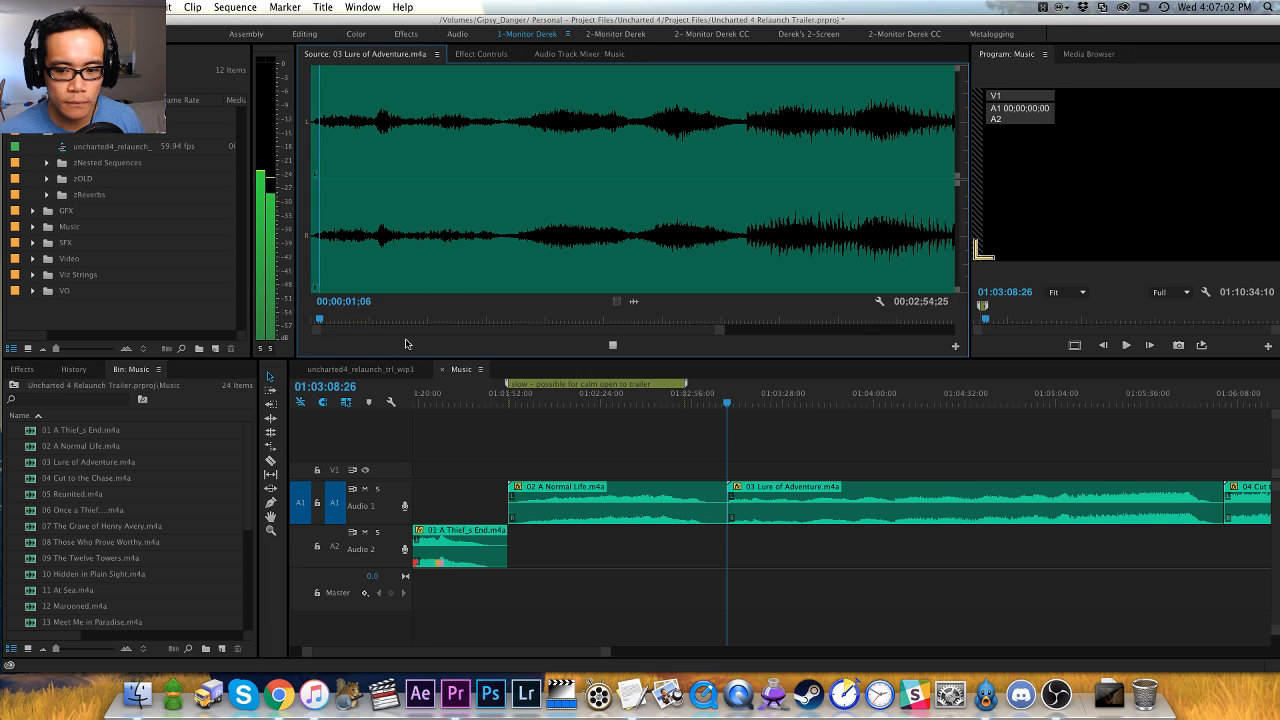
key("=")
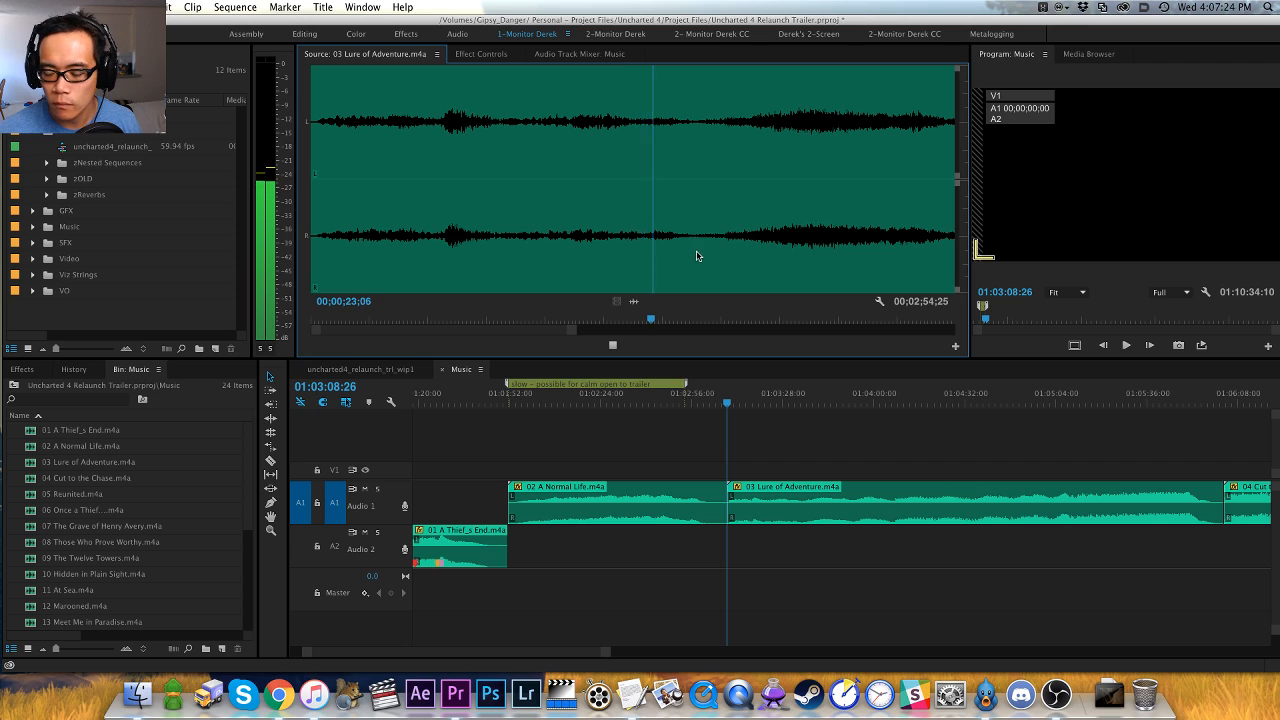
key("minus")
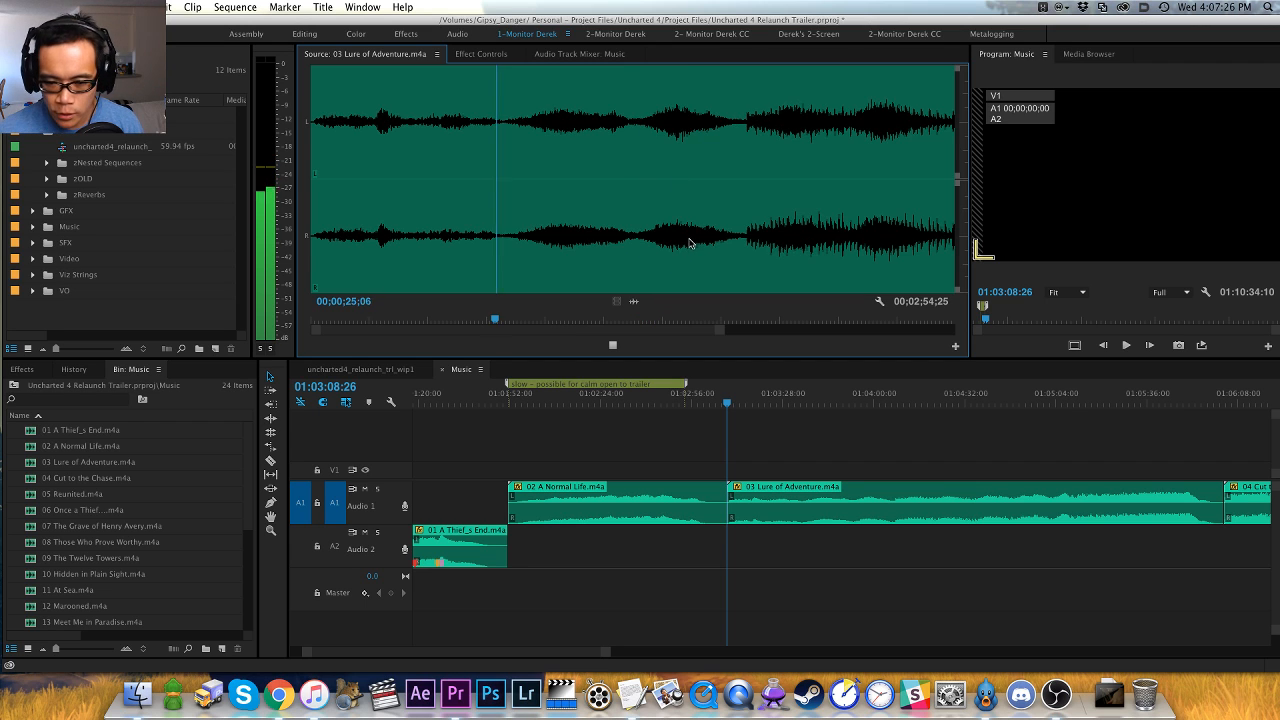
key("minus")
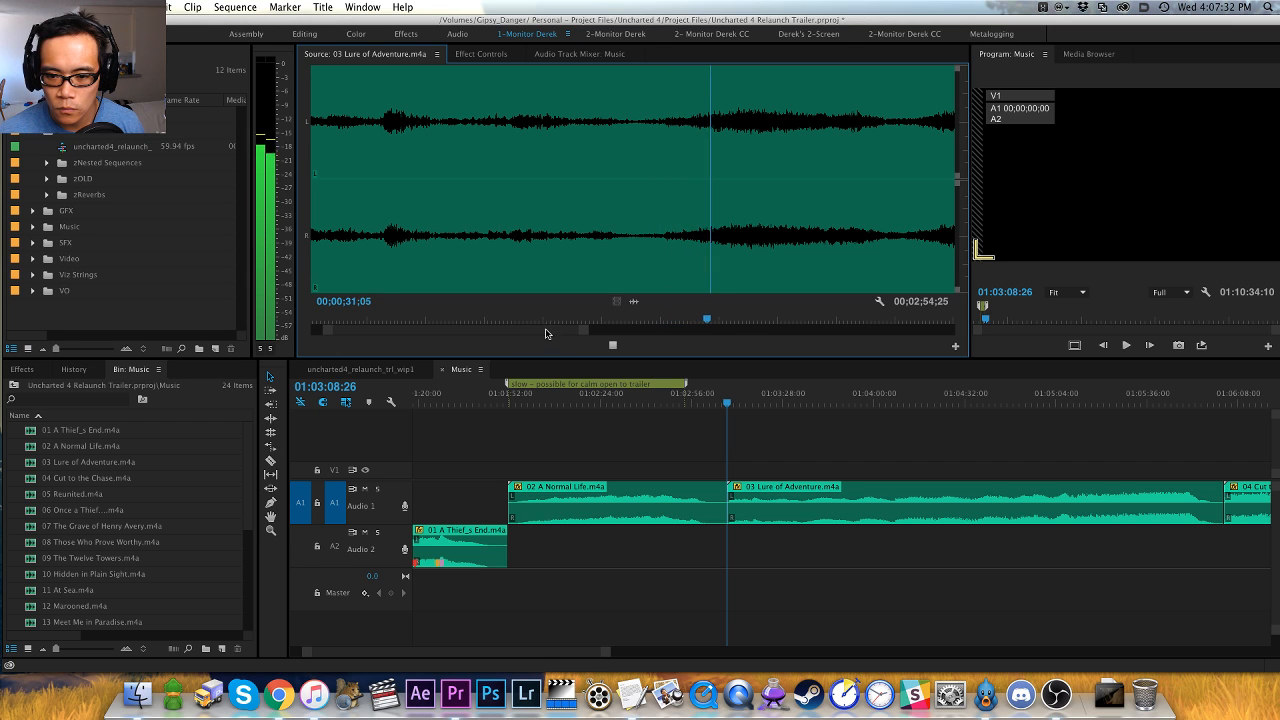
left_click_drag(545, 329, 608, 325)
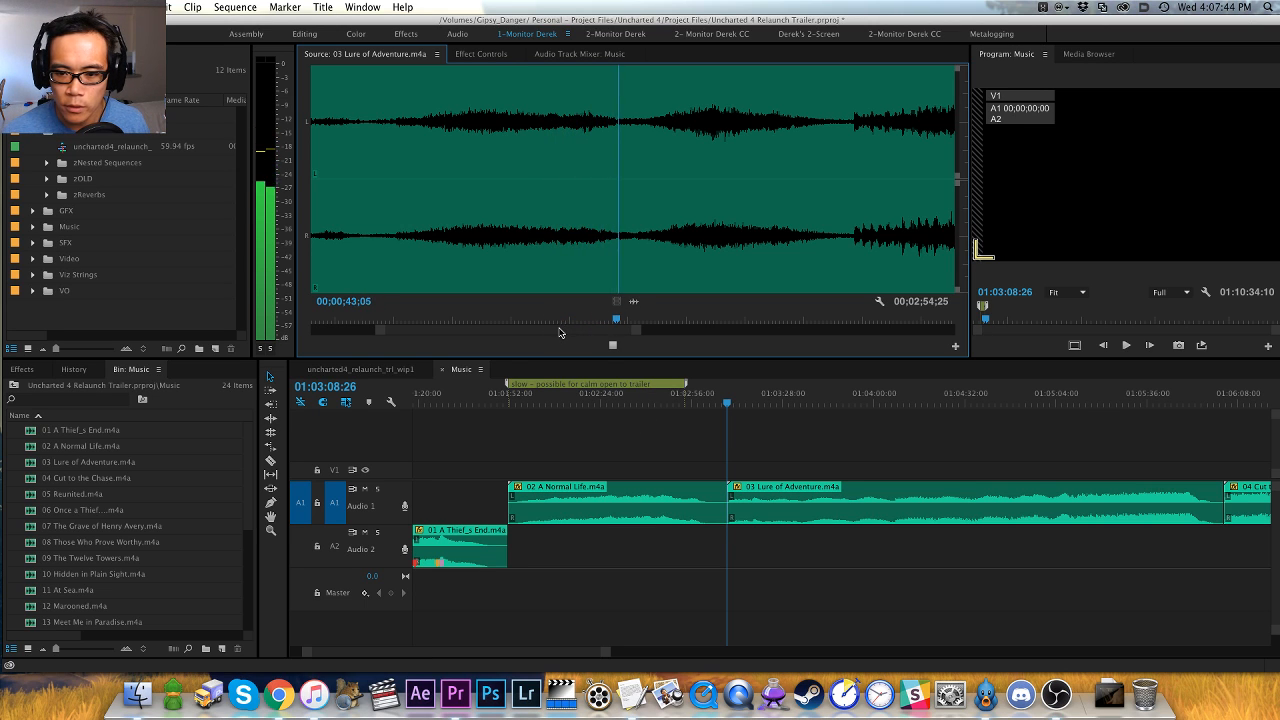
left_click_drag(558, 335, 578, 335)
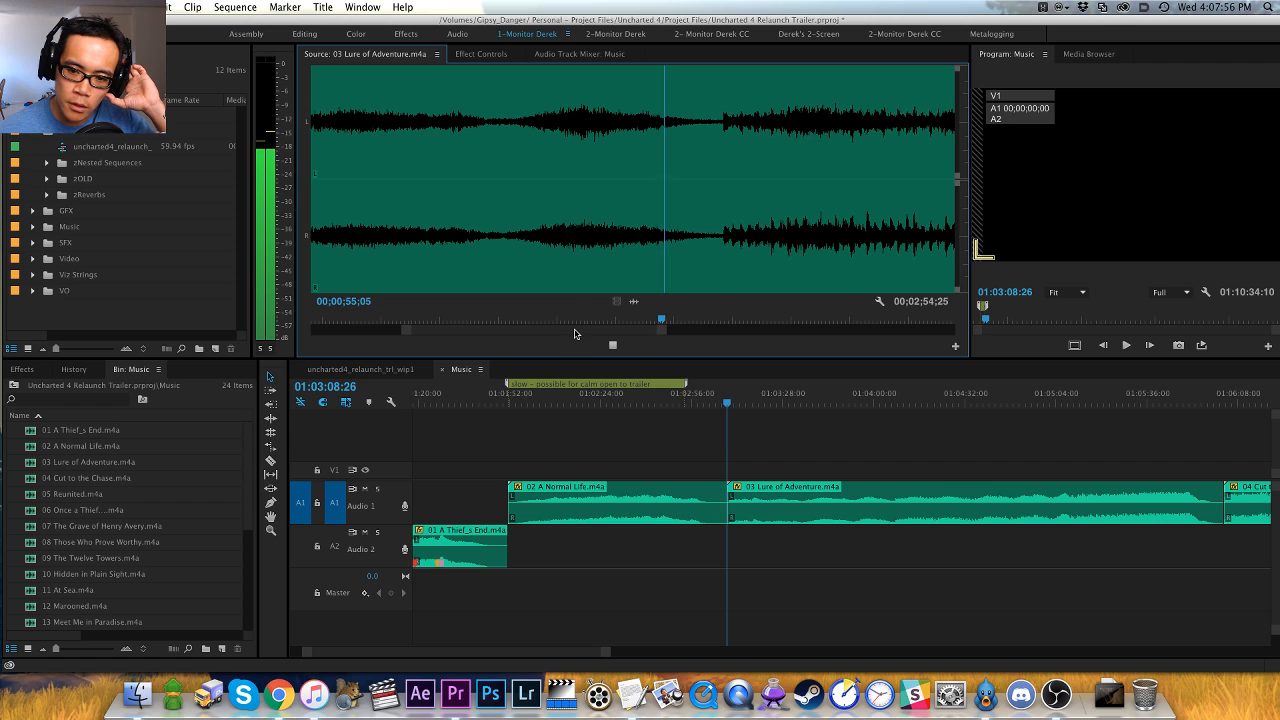
left_click_drag(575, 332, 621, 329)
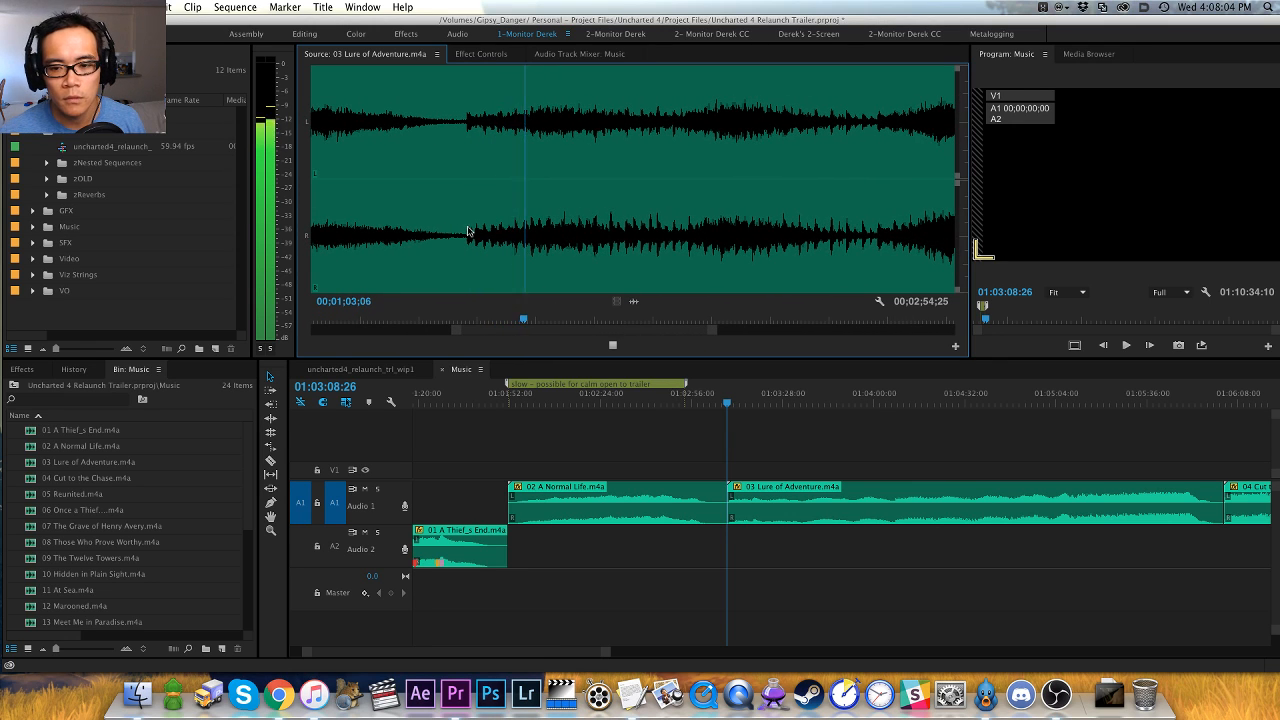
key("space")
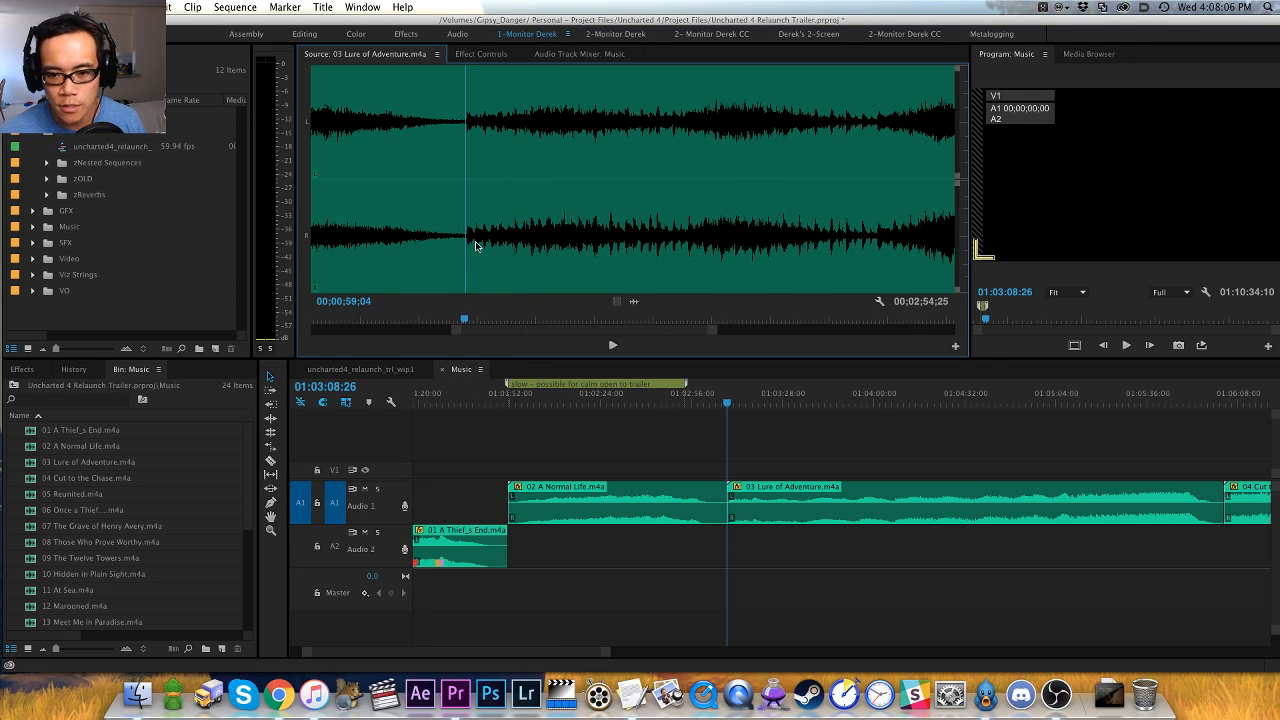
key("=")
key("super+z")
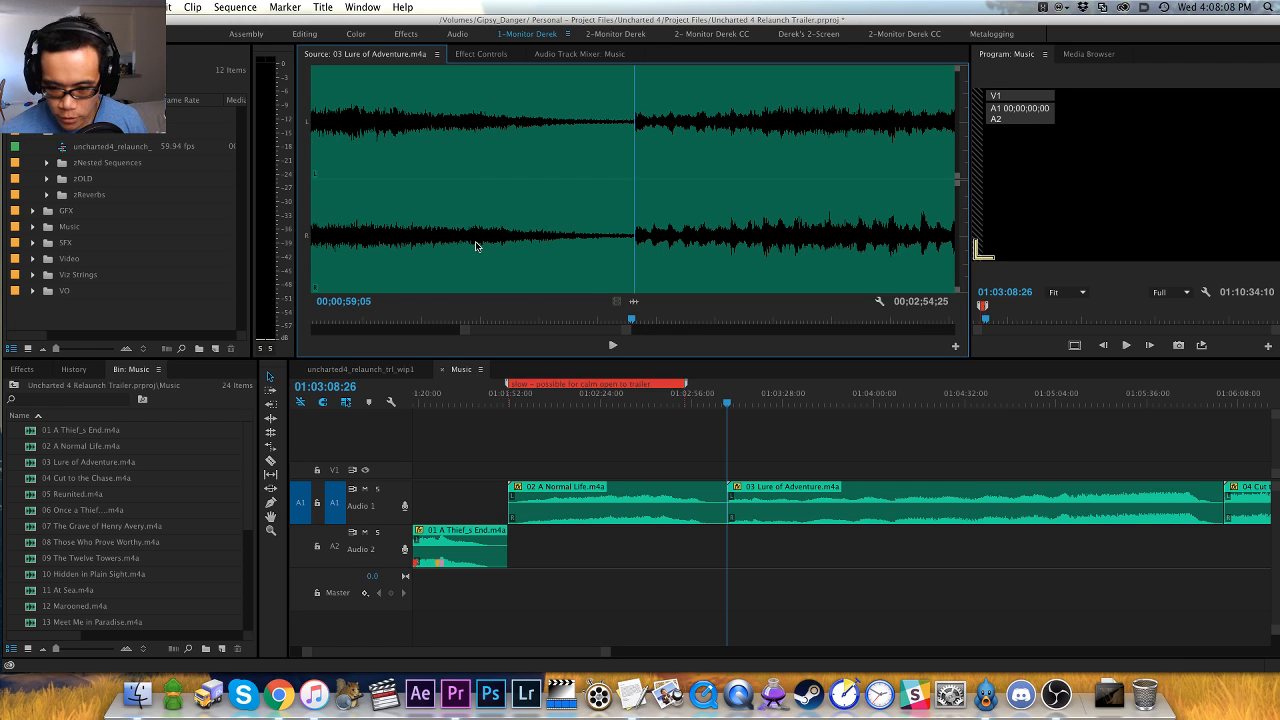
key("super+shift+z")
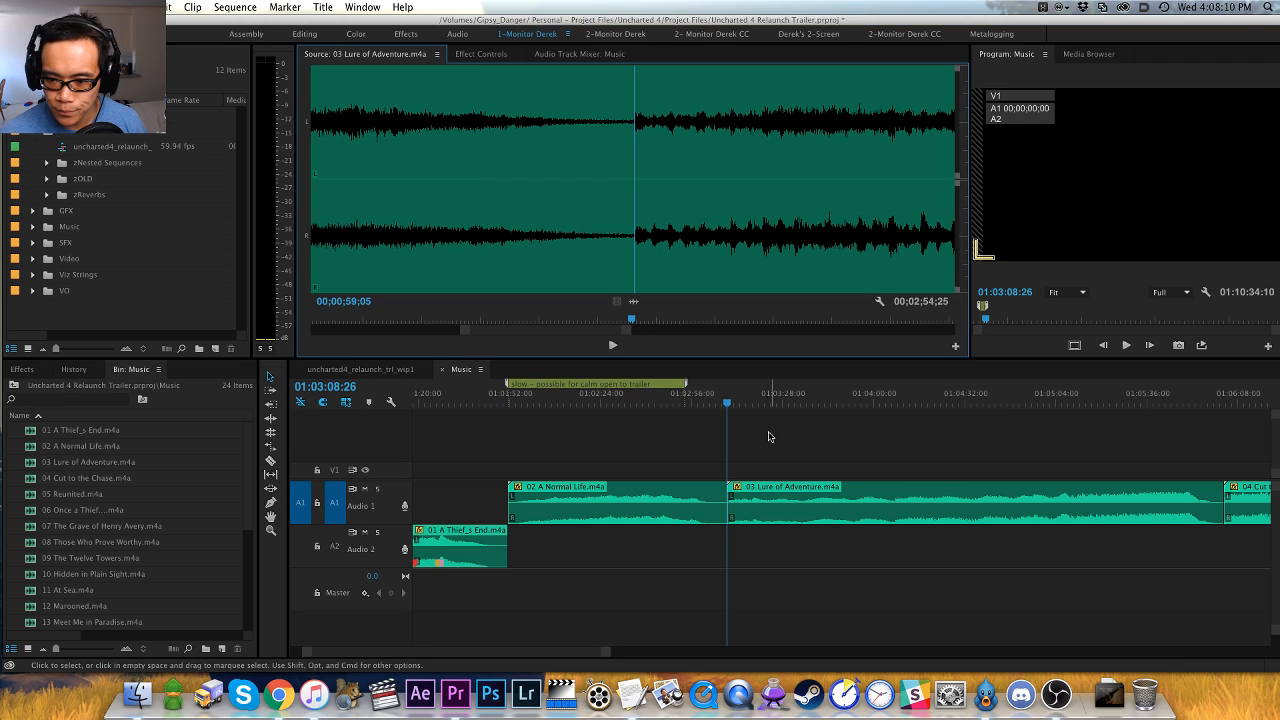
key("super+z")
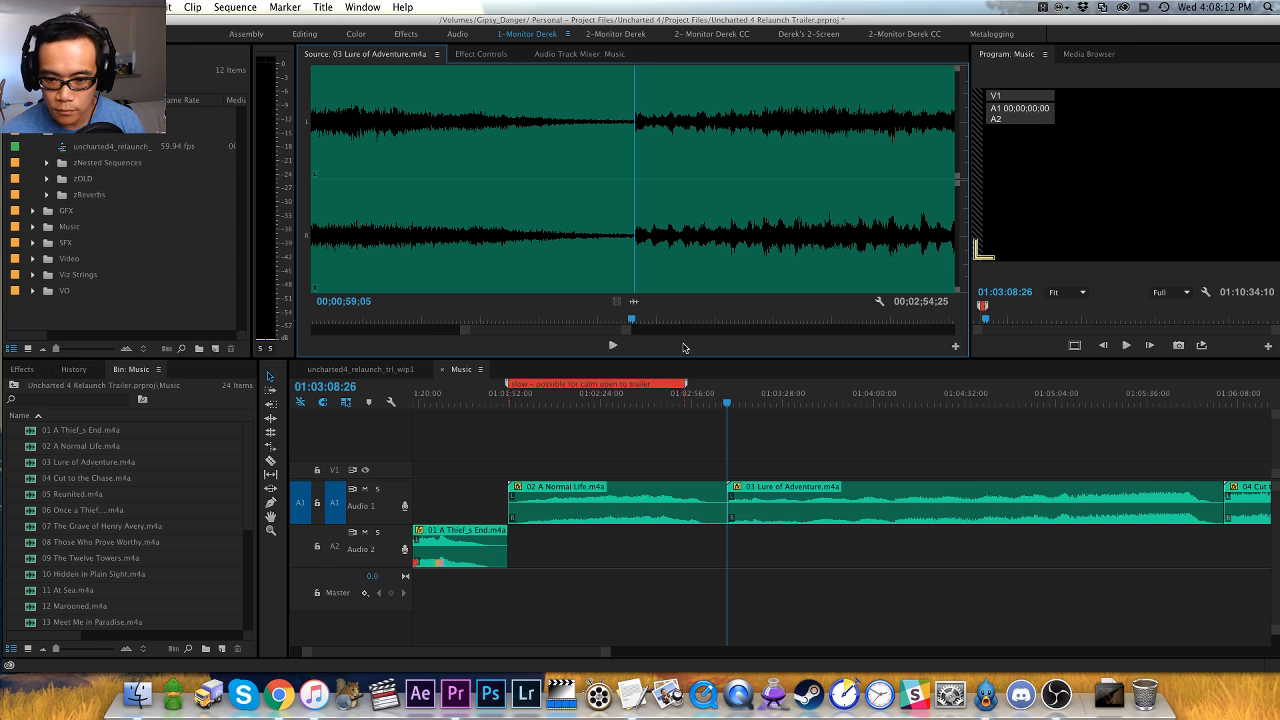
key("super+shift+z")
- Move the sequence playhead to 01:02:53:08 and add a clip marker to 03 Lure of Adventure.m4a at 00;00;59;05 in the source viewer
left_click(598, 444)
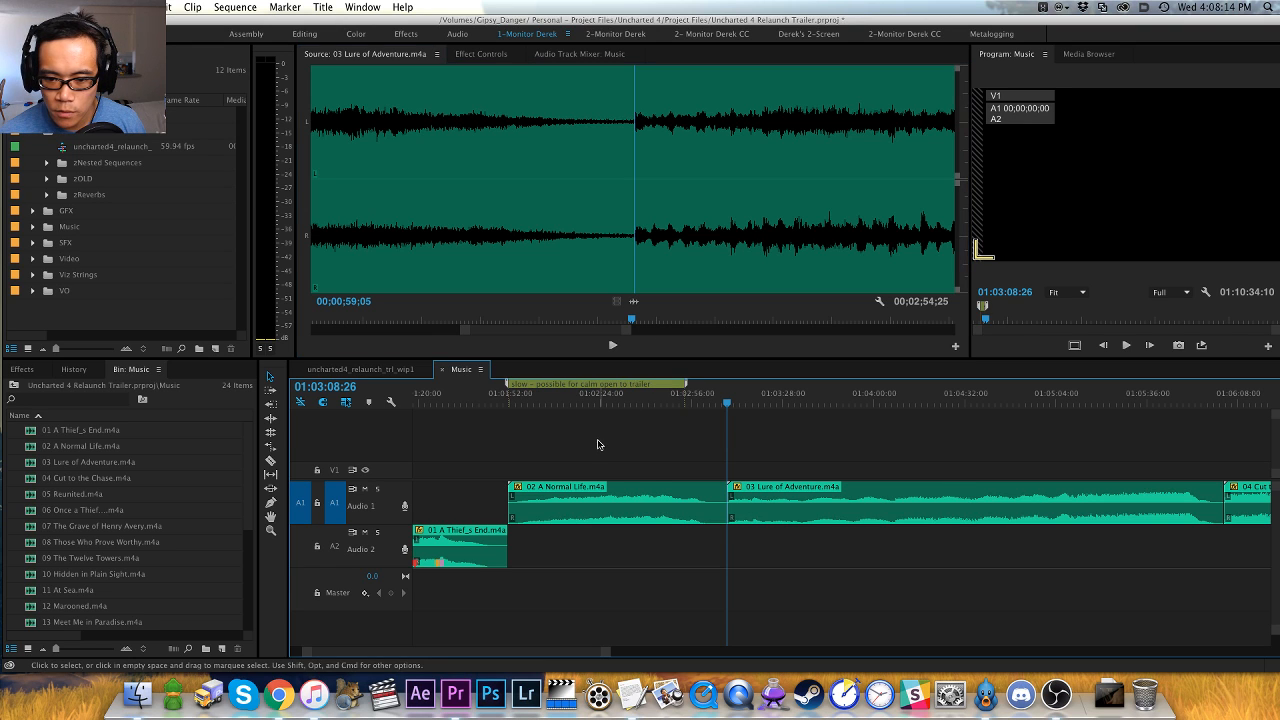
left_click(685, 396)
left_click(686, 354)
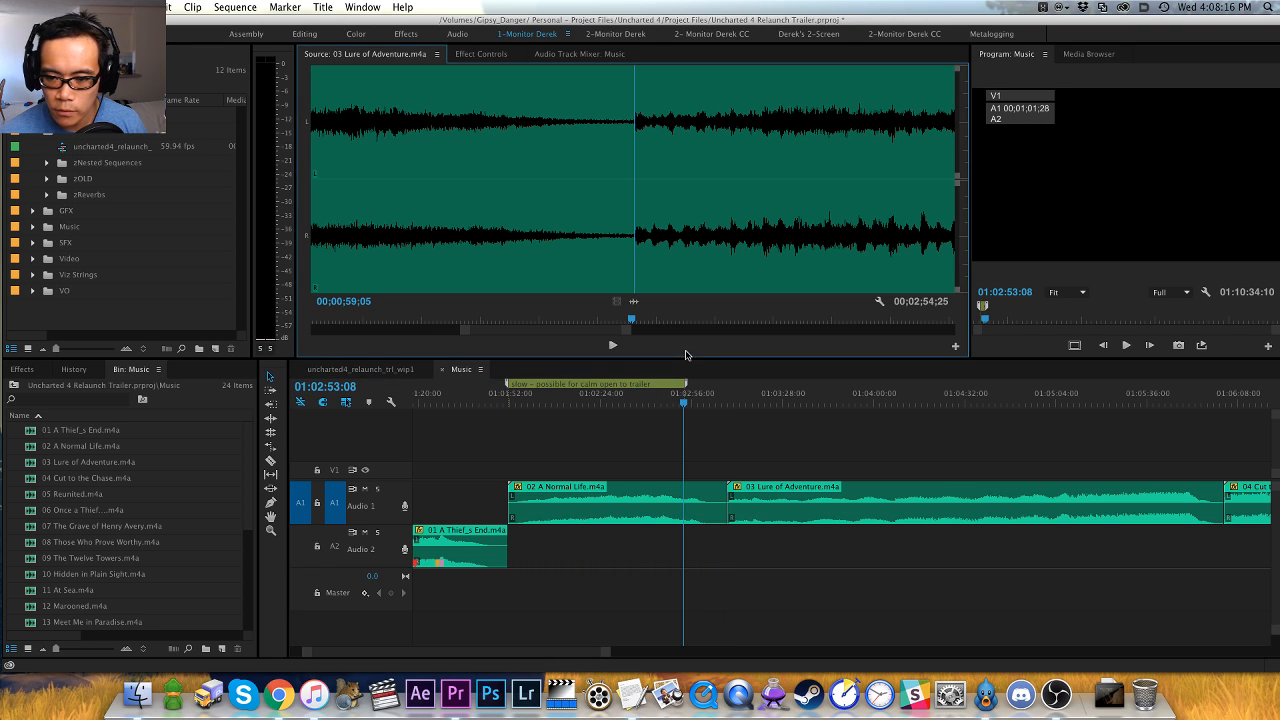
key("m")
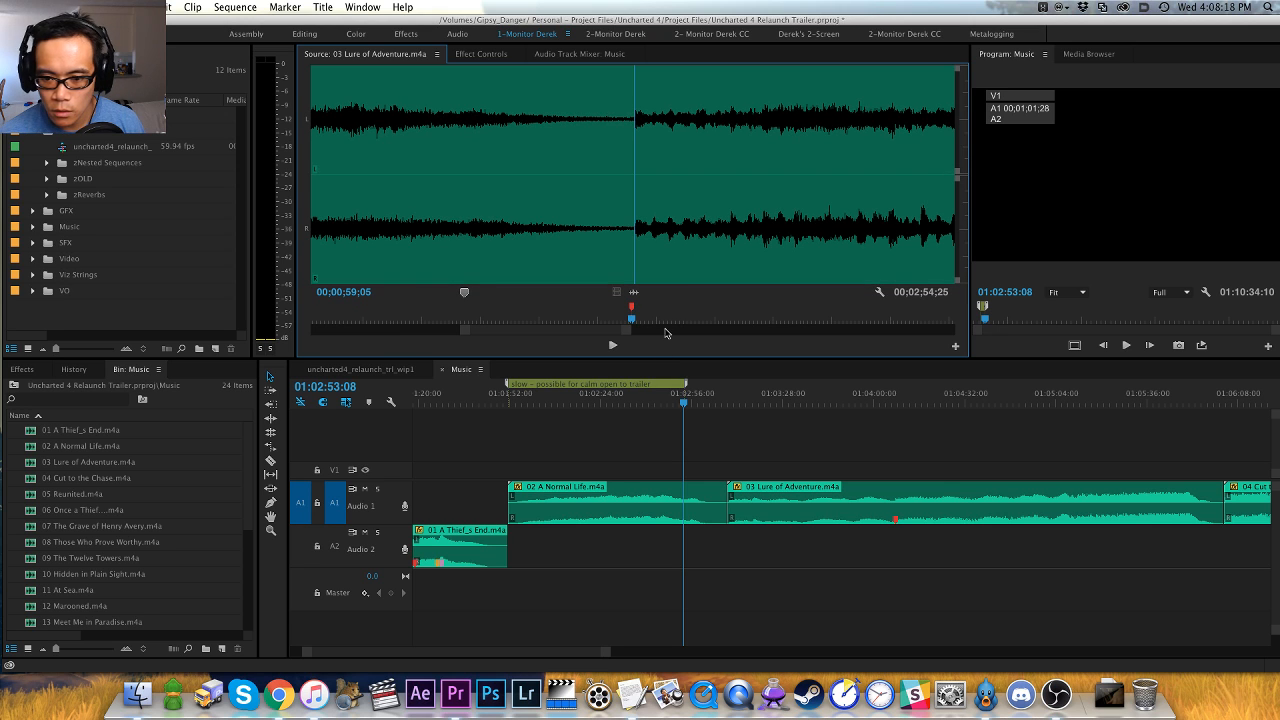
- Play 03 Lure of Adventure.m4a onward, pinpoint the next musical change, and add a clip marker at 00;01;27;03
key("space")
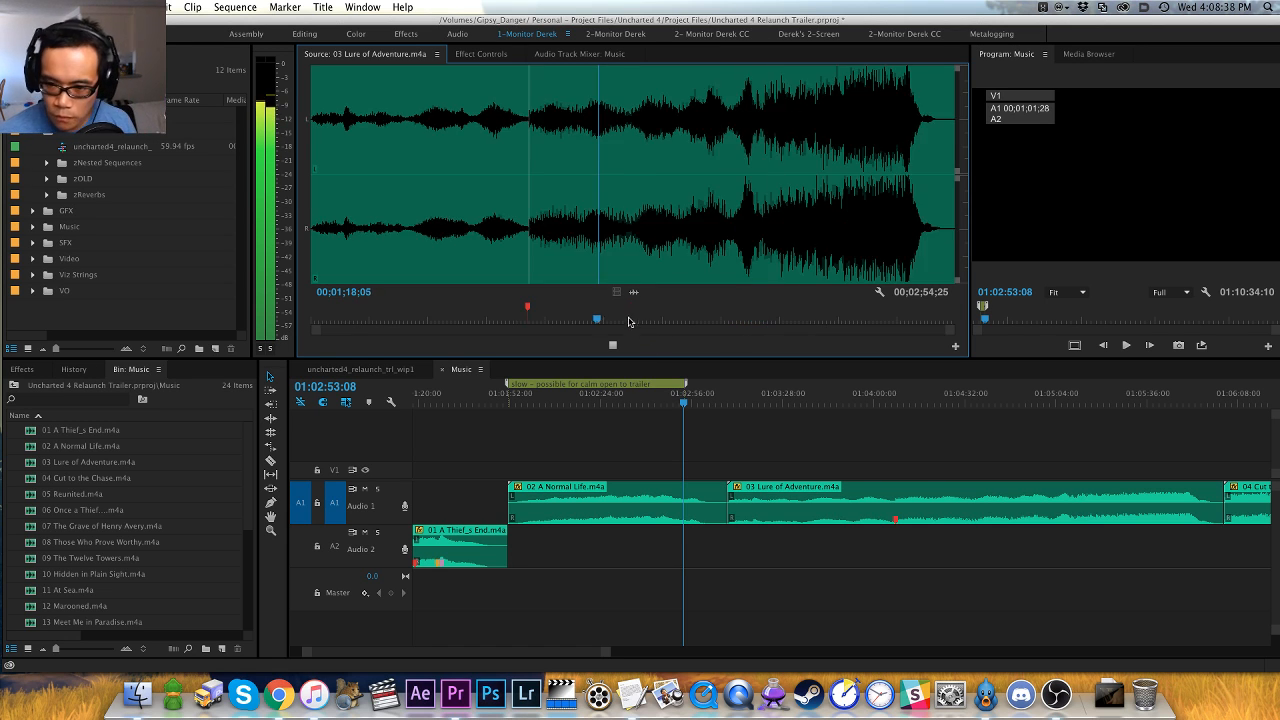
key("=")
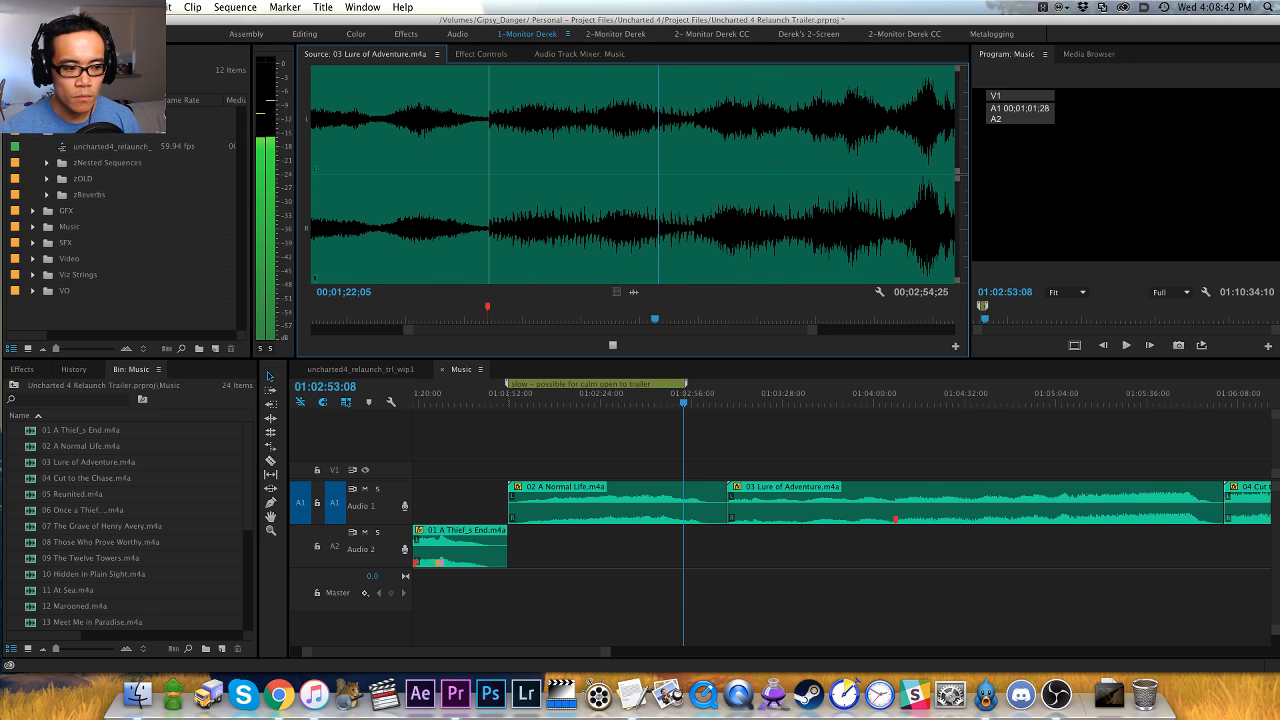
key("super+Tab")
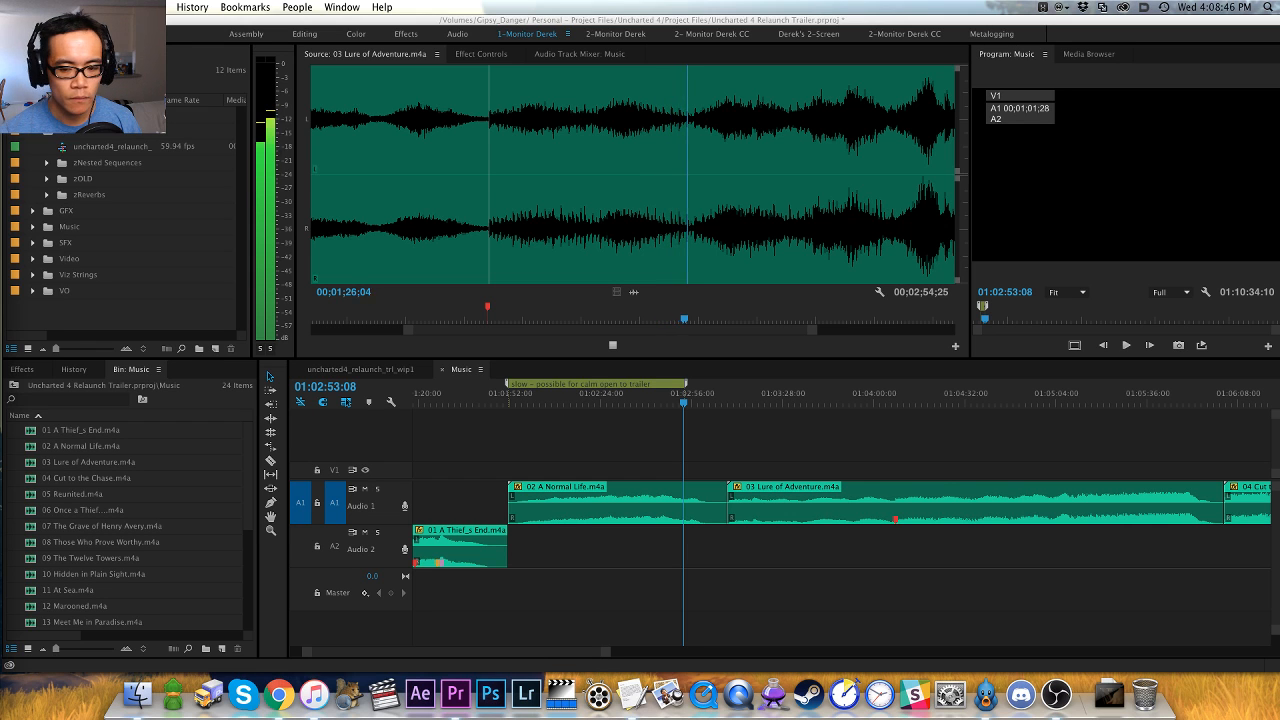
left_click(654, 346)
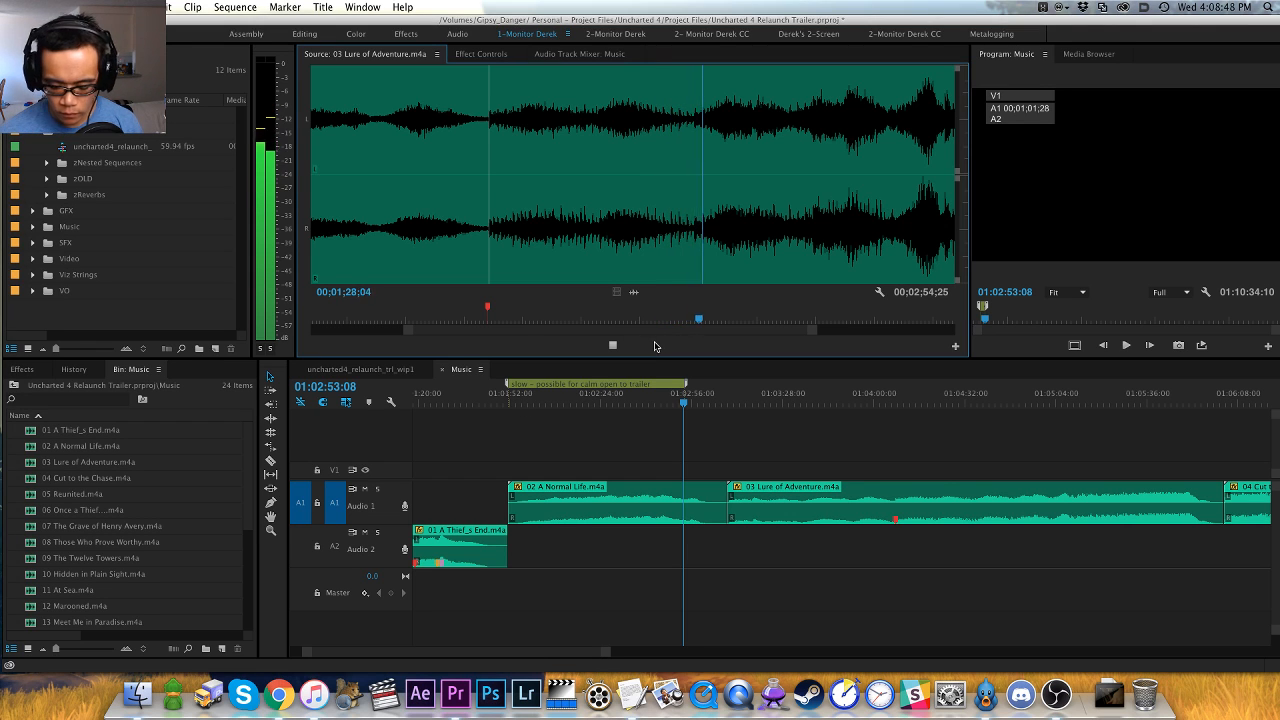
key("=")
key("=")
left_click(557, 247)
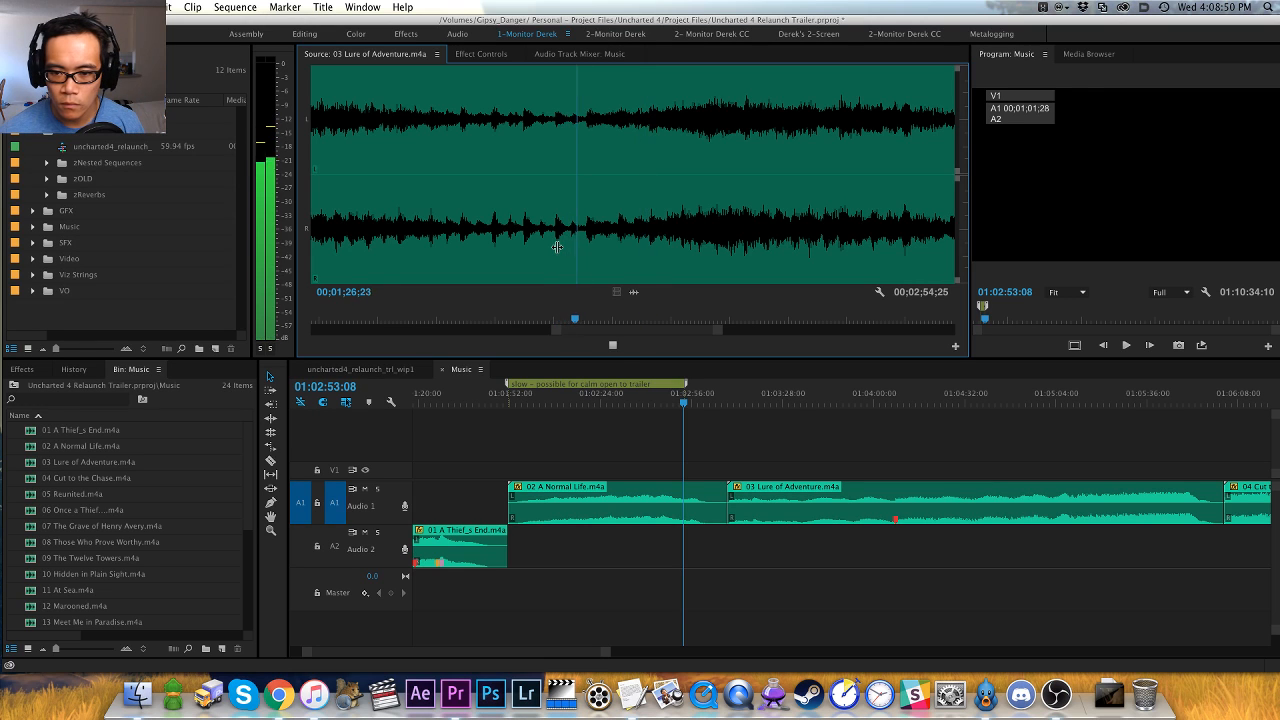
key("space")
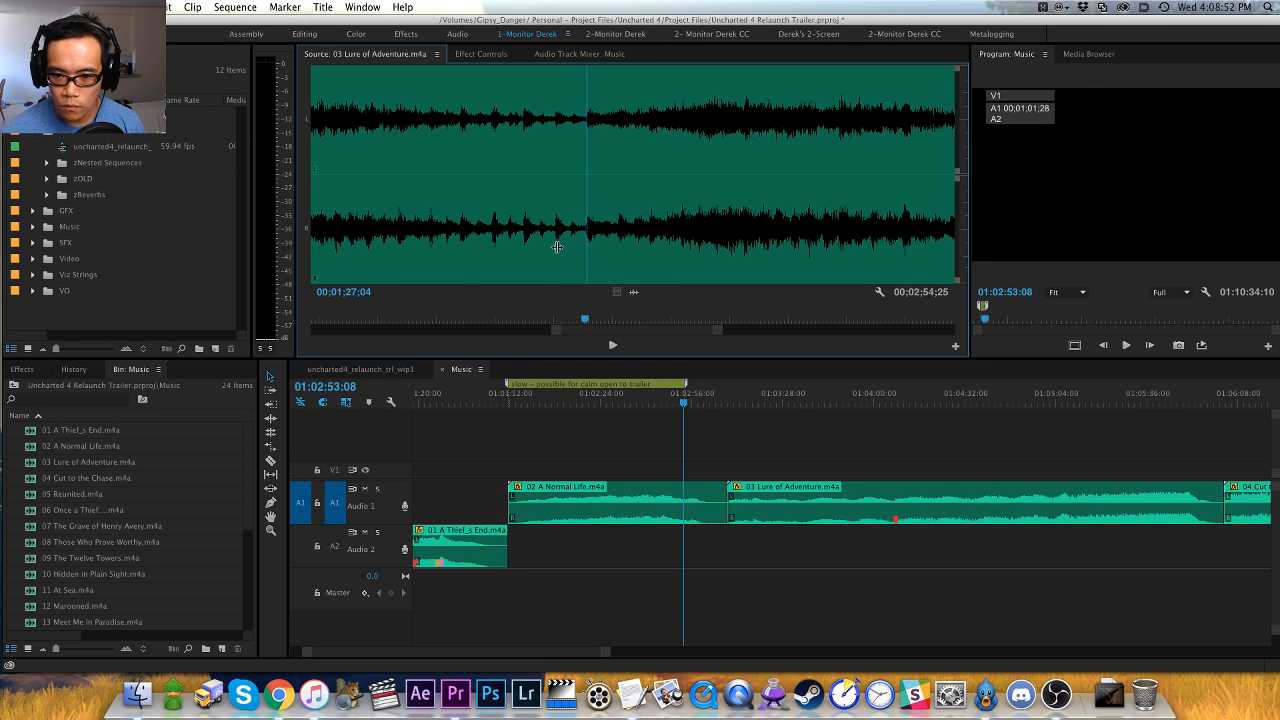
key("space")
key("space")
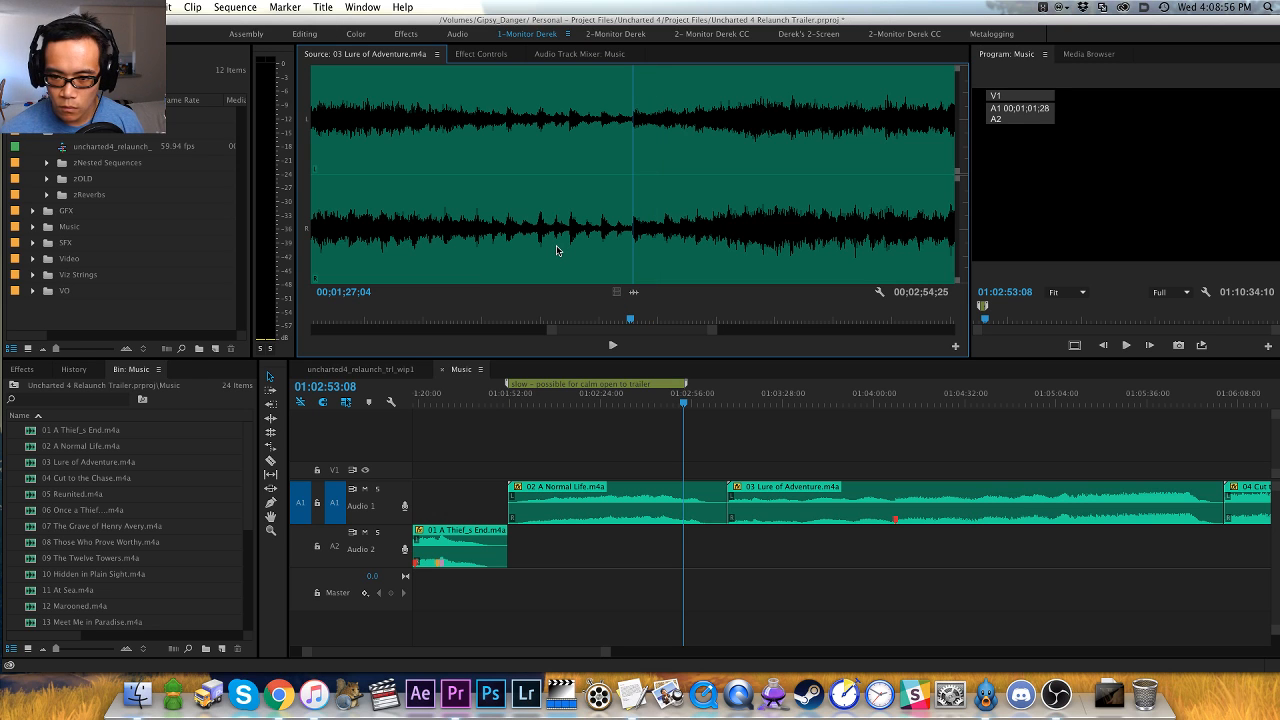
key("m")
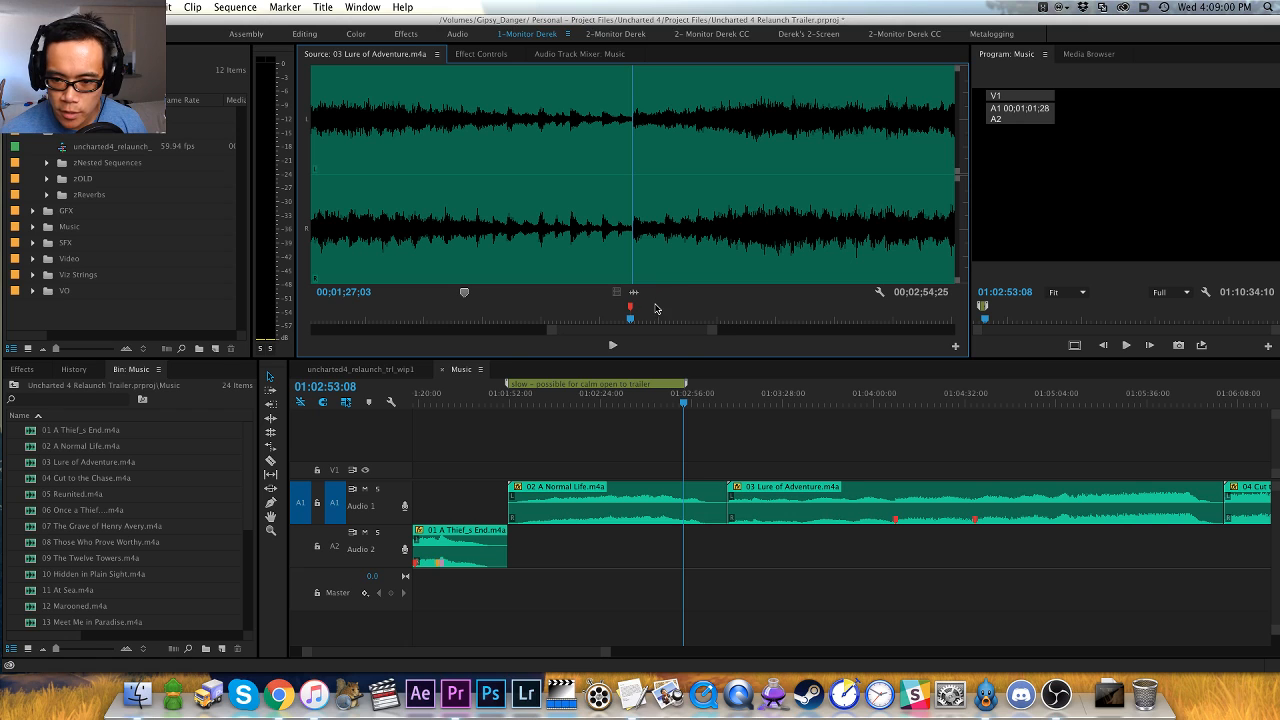
- Continue auditioning from the 00;01;27;03 marker and add a clip marker at the next swell at 00;01;43;05
key("space")
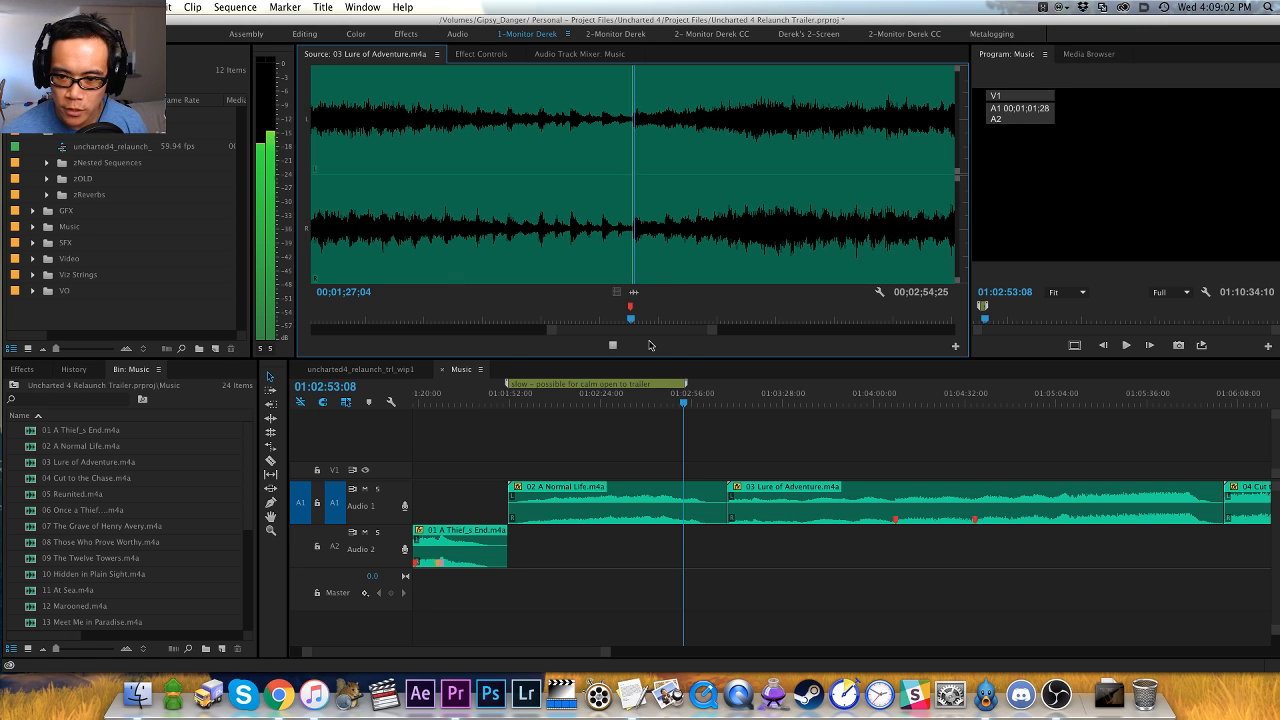
key("minus")
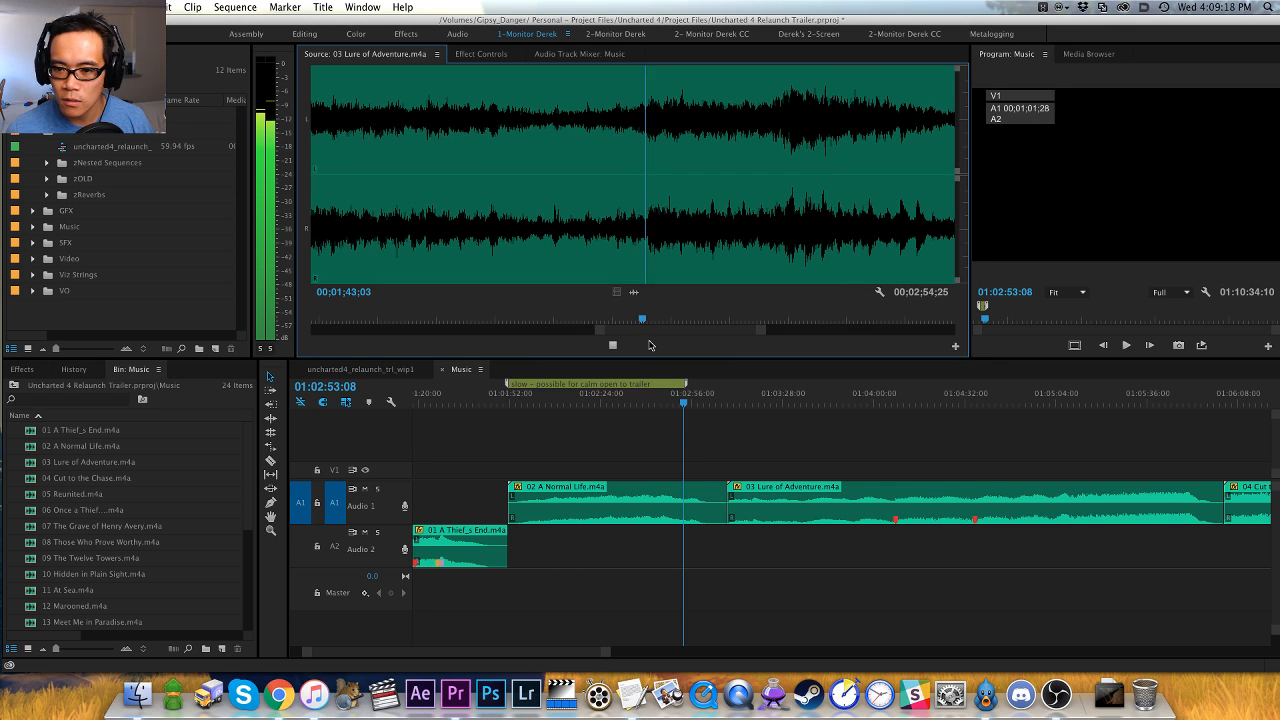
key("minus")
key("minus")
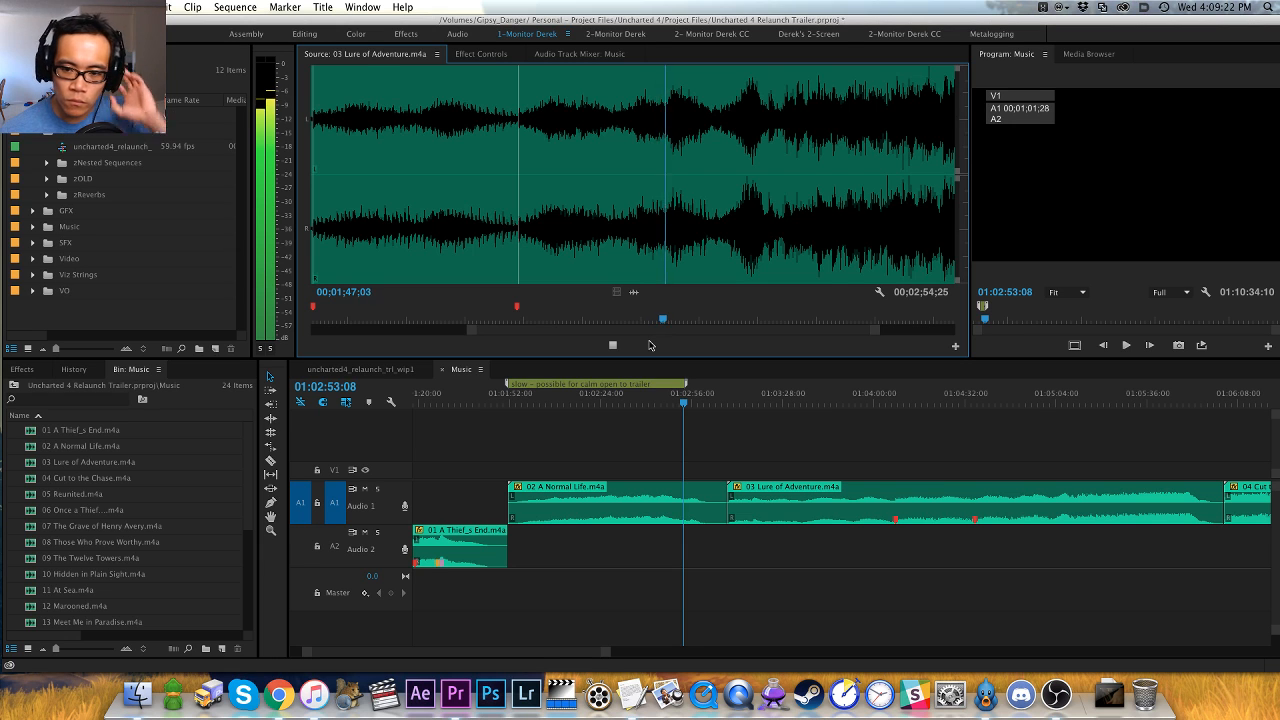
key("equal")
key("equal")
key("space")
left_click(481, 258)
key("space")
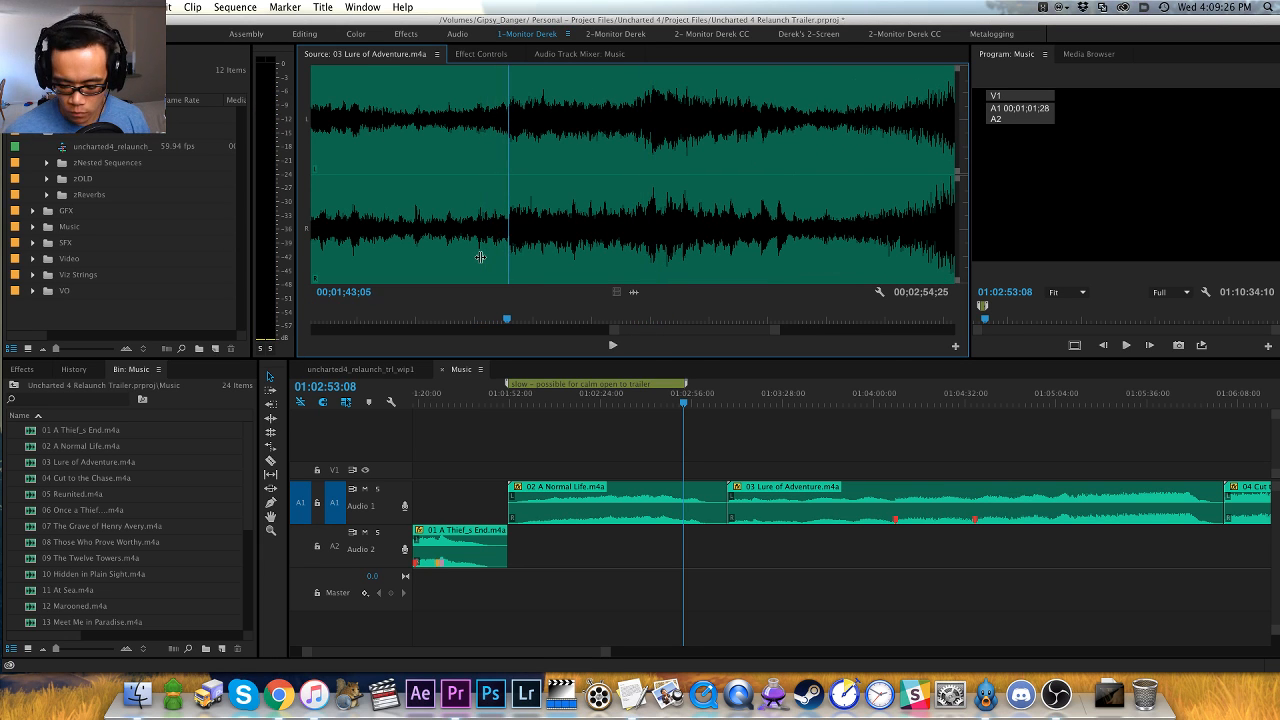
key("m")
- Listen on from the 00;01;43;05 marker and add a clip marker at the following change at 00;01;52;25
key("space")
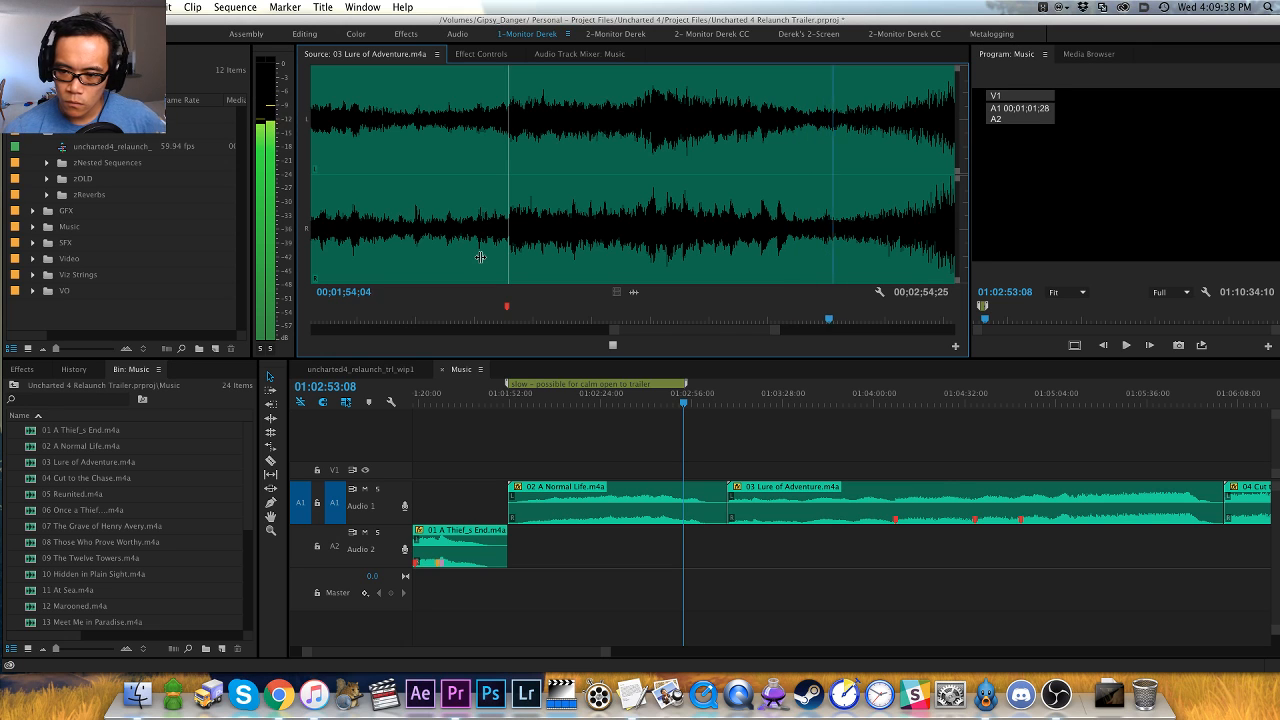
left_click(727, 241)
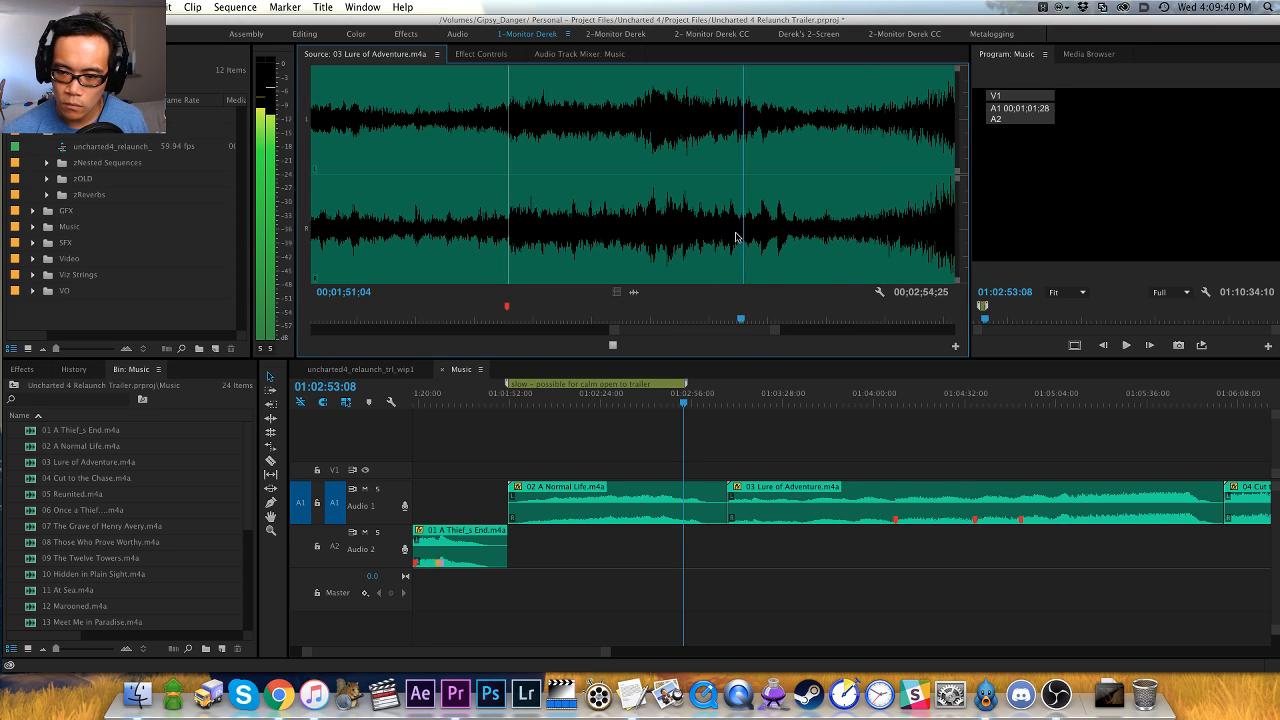
key("equal")
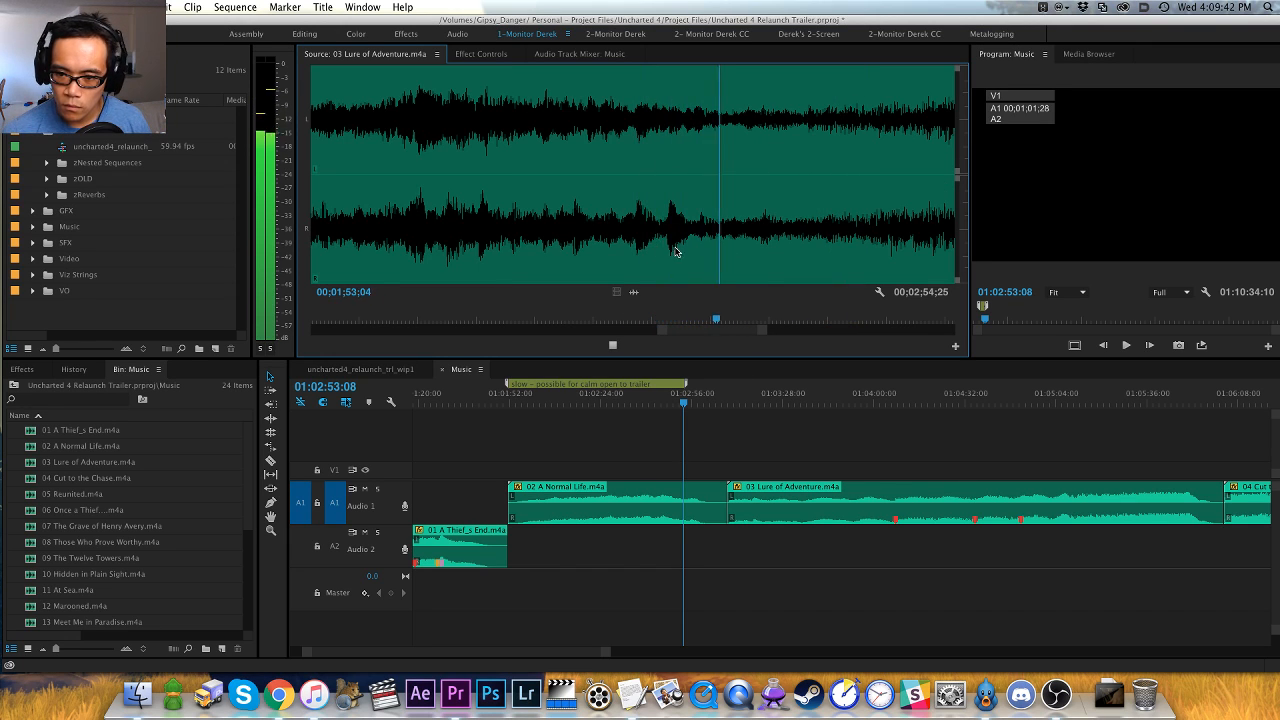
left_click(681, 252)
key("space")
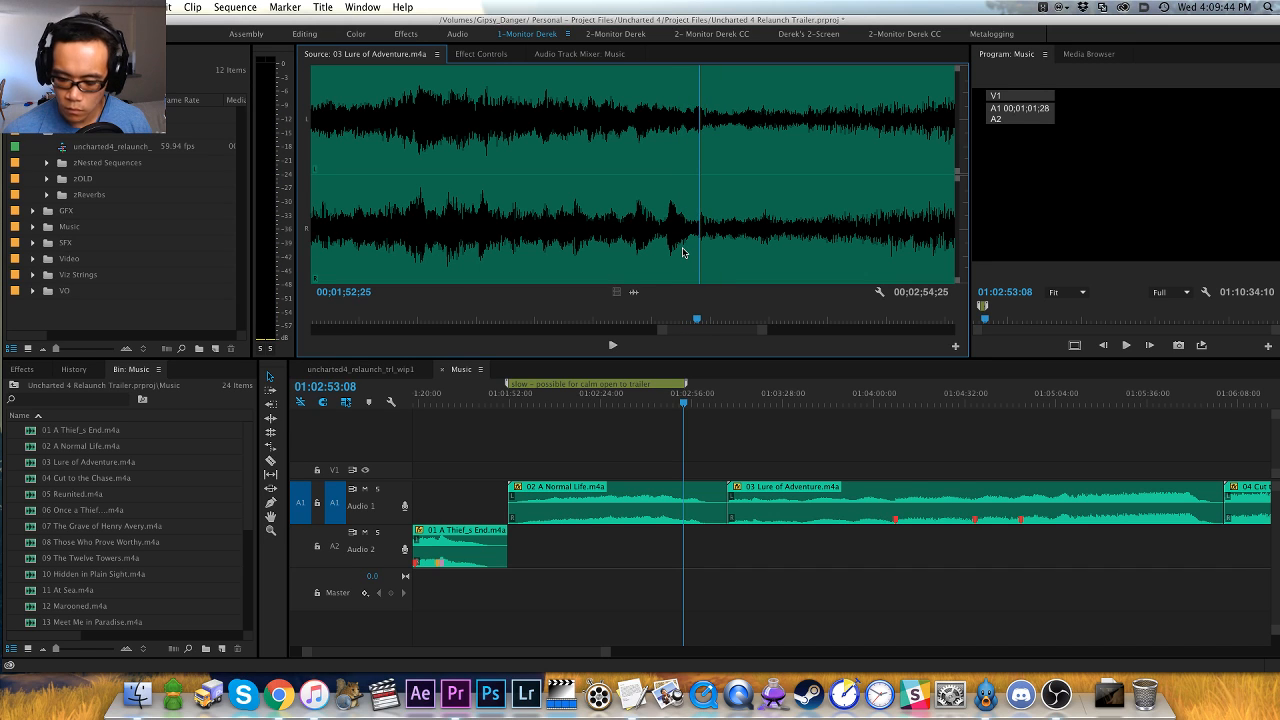
key("m")
- Listen on from 00;01;52;25 in 03 Lure of Adventure.m4a, pinpoint the swell's hit, and add a red clip marker at 00;01;59;07
key("space")
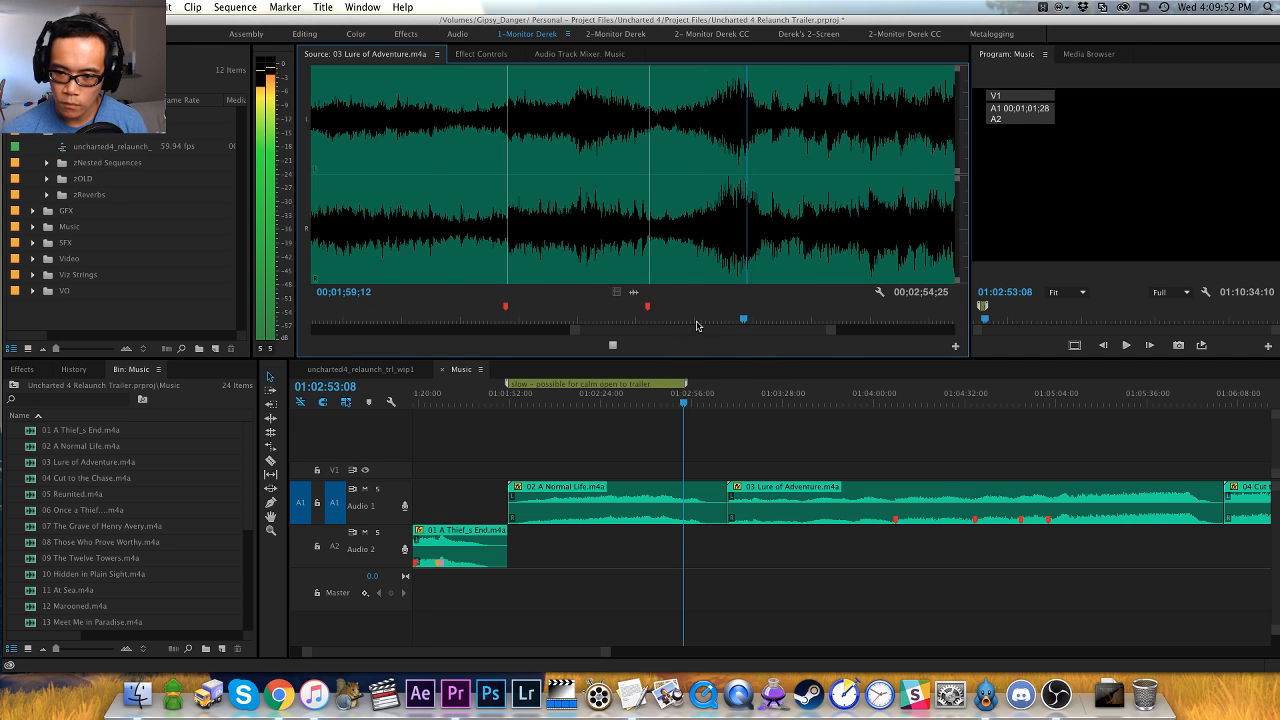
key("space")
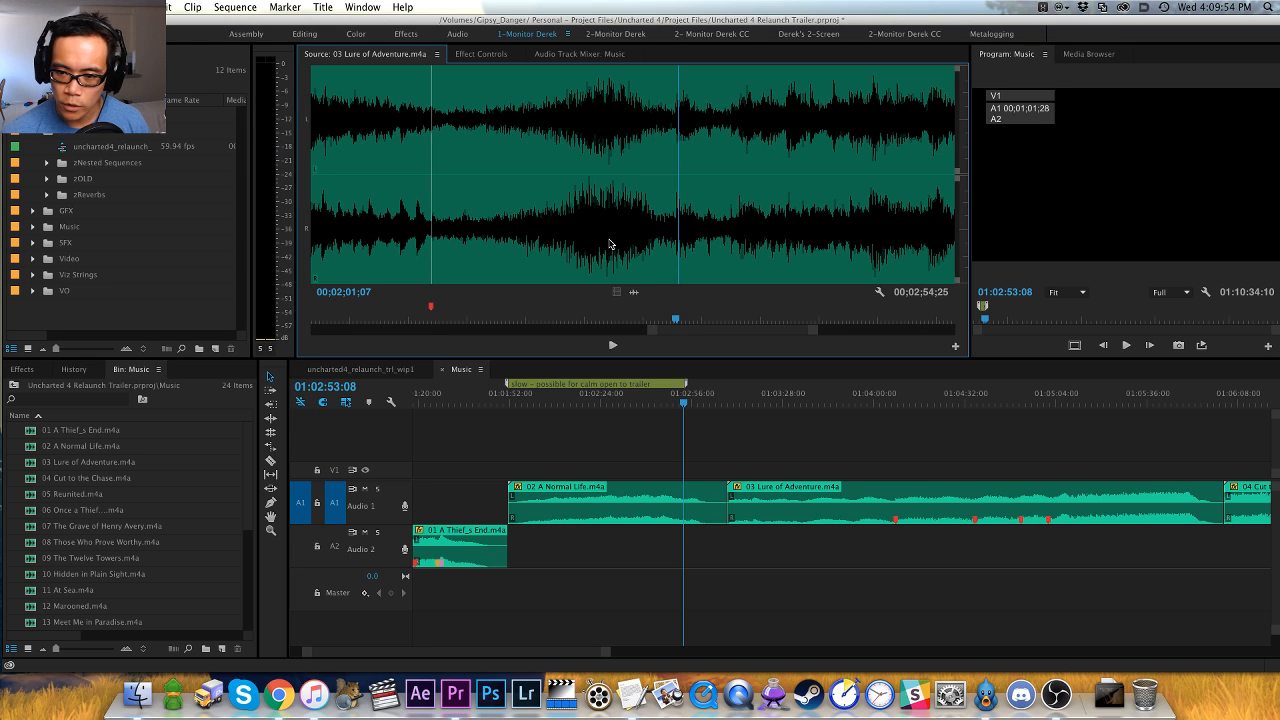
left_click(584, 244)
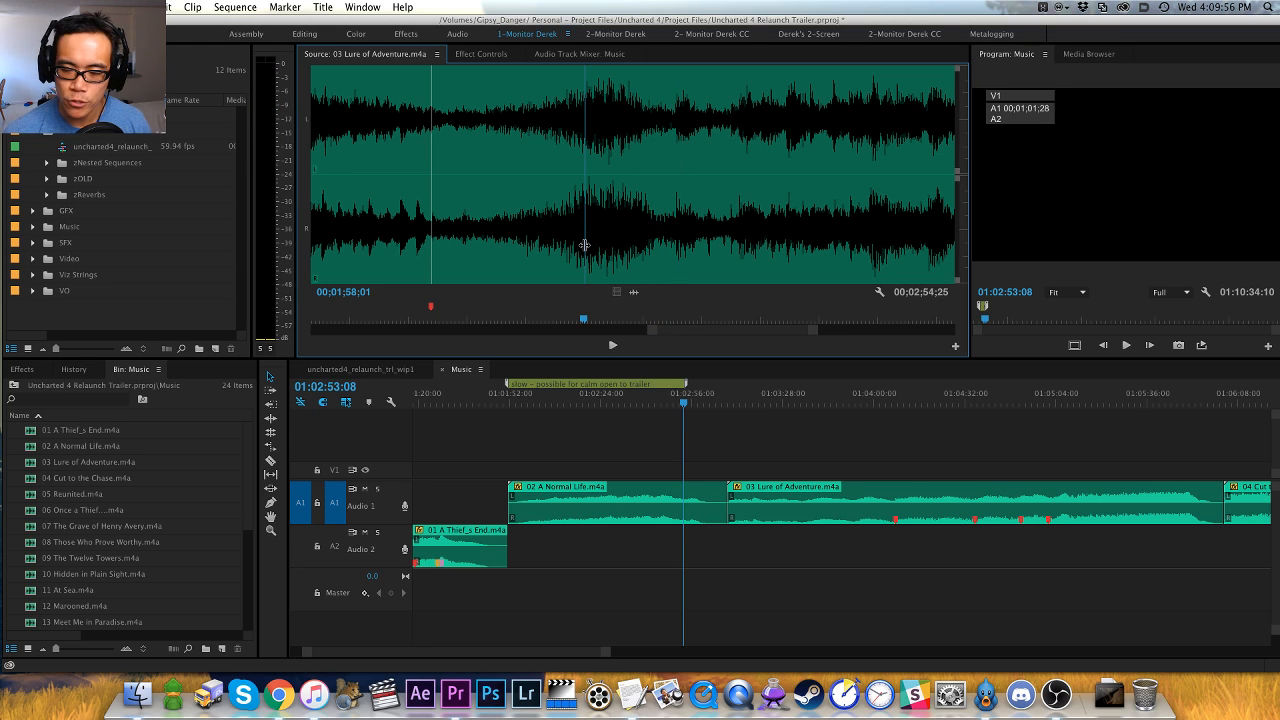
key("space")
key("space")
key("shift+Left")
key("shift+Left")
key("shift+Left")
key("shift+Left")
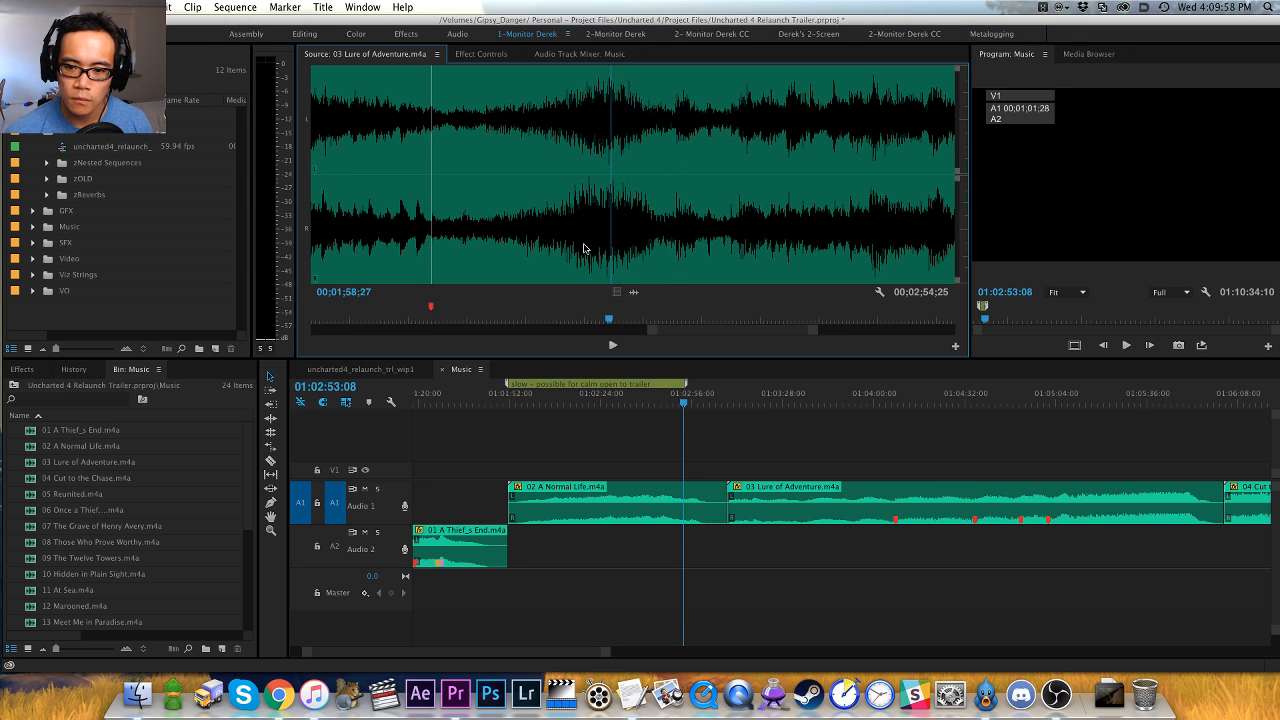
key("space")
key("space")
key("Left")
key("Right")
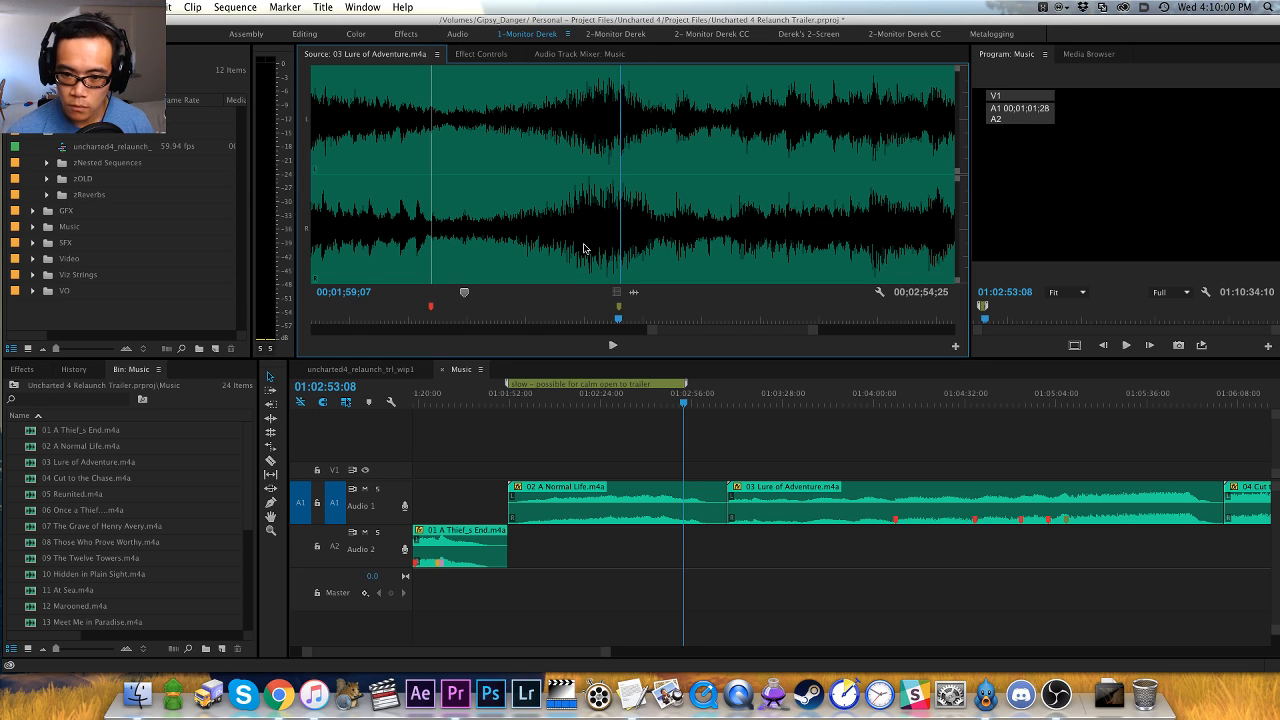
key("m")
key("space")
key("super+shift+m")
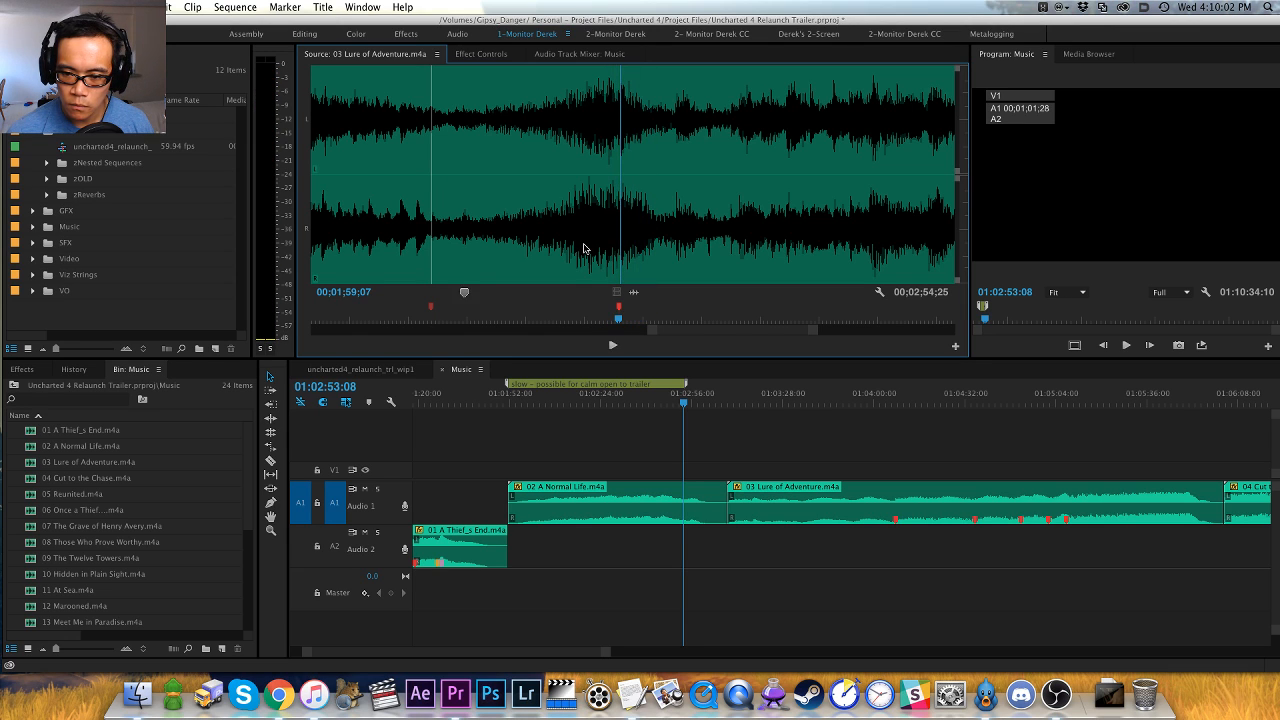
- Replace the 00;01;59;07 clip marker with one placed a frame earlier, and play through the swell to check its timing
key("alt+m")
key("Left")
key("m")
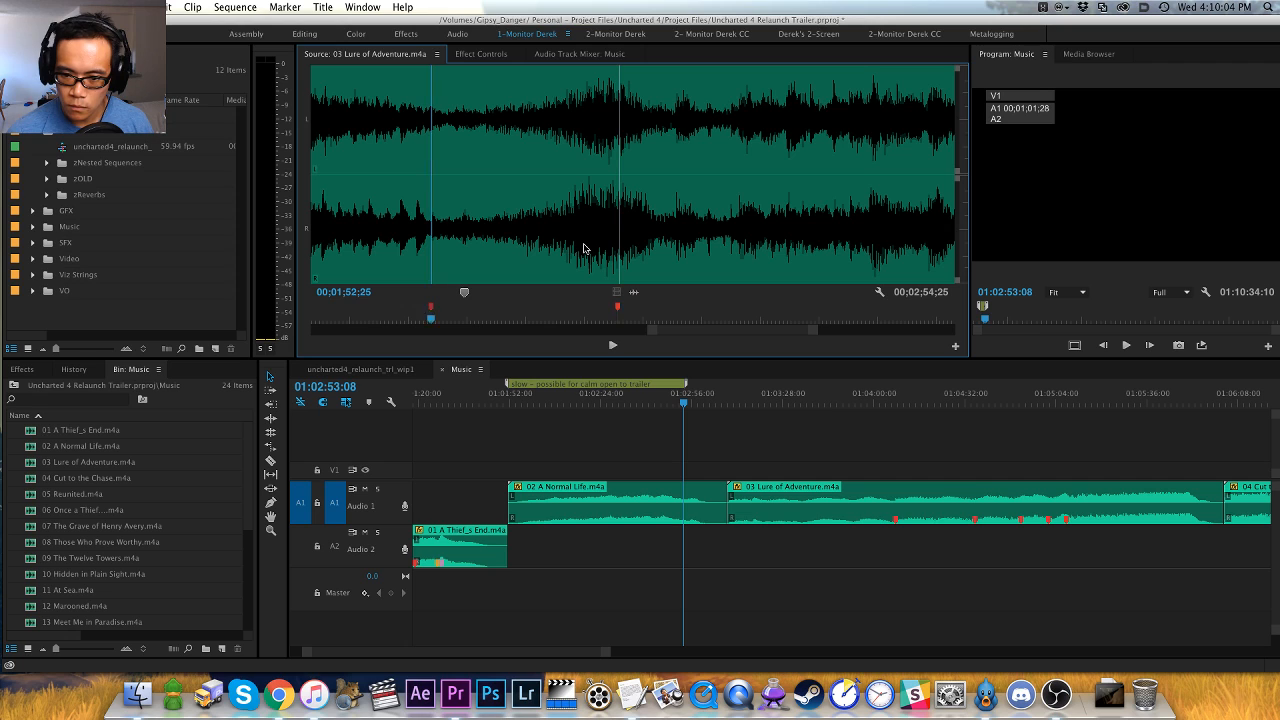
left_click(550, 260)
key("space")
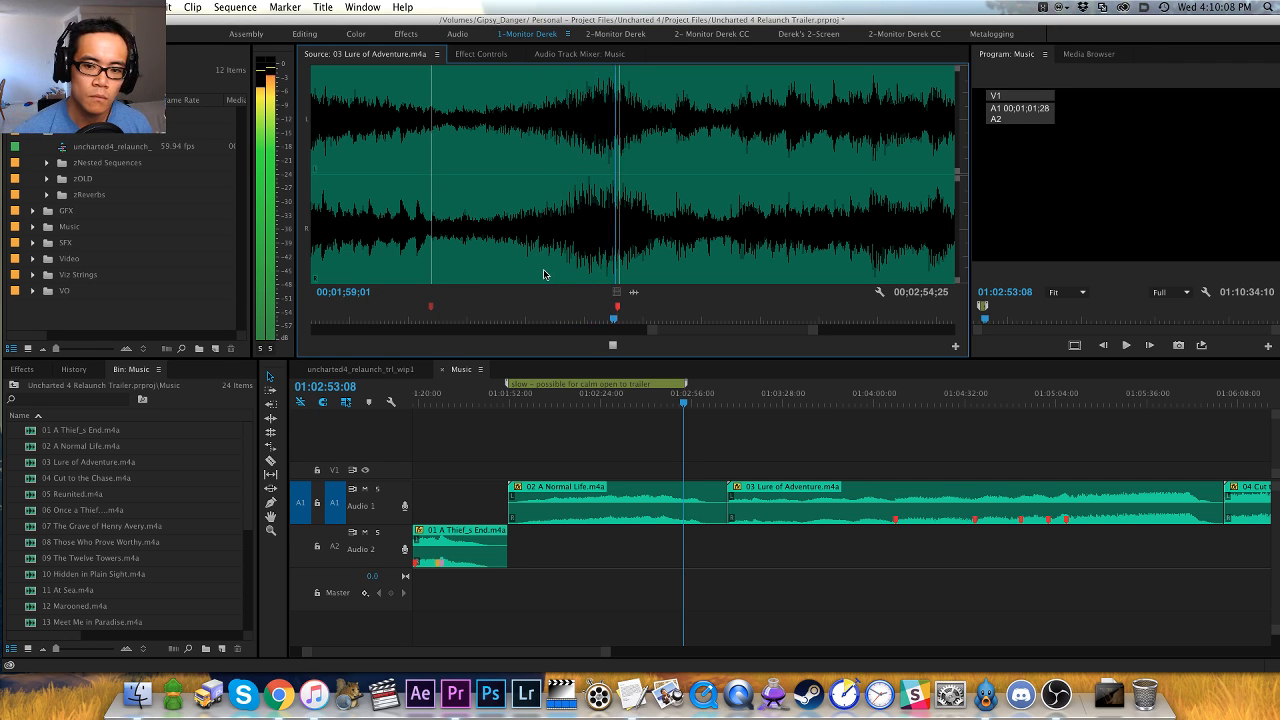
key("minus")
key("minus")
key("minus")
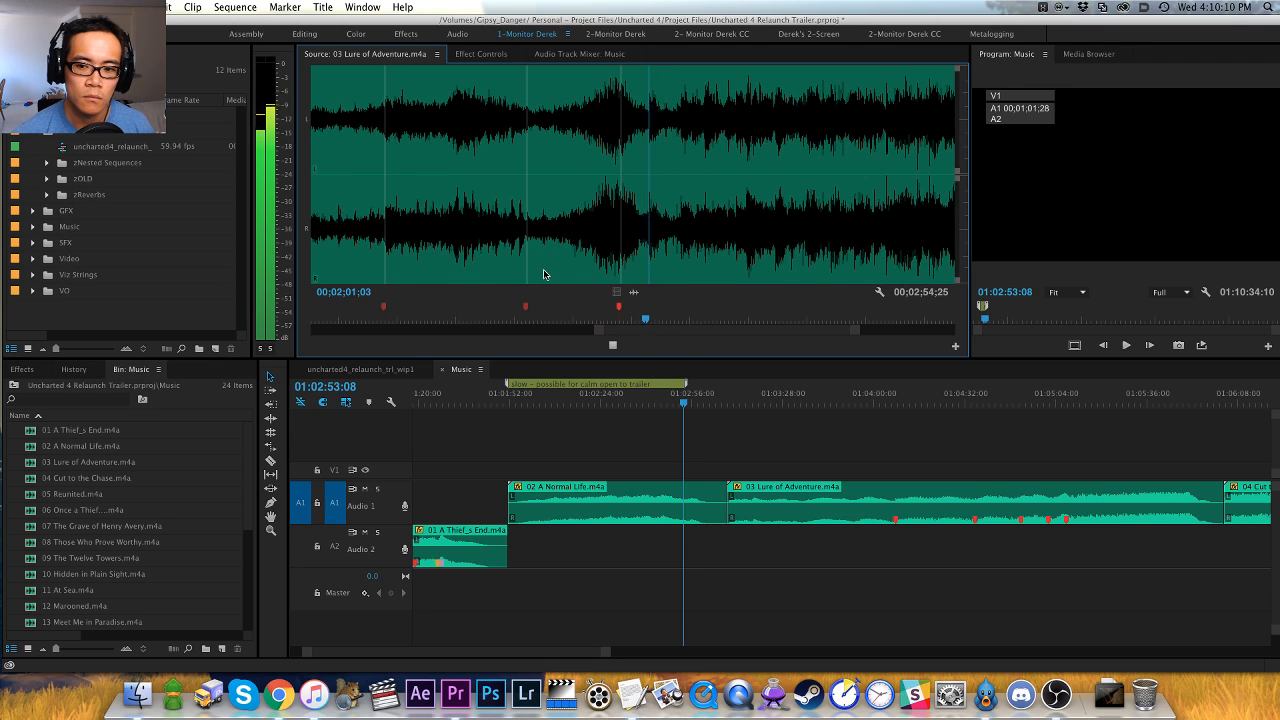
- Audition the climax of 03 Lure of Adventure.m4a, pinpoint the hit near the end, and add an orange clip marker at 00;02;40;26
key("equal")
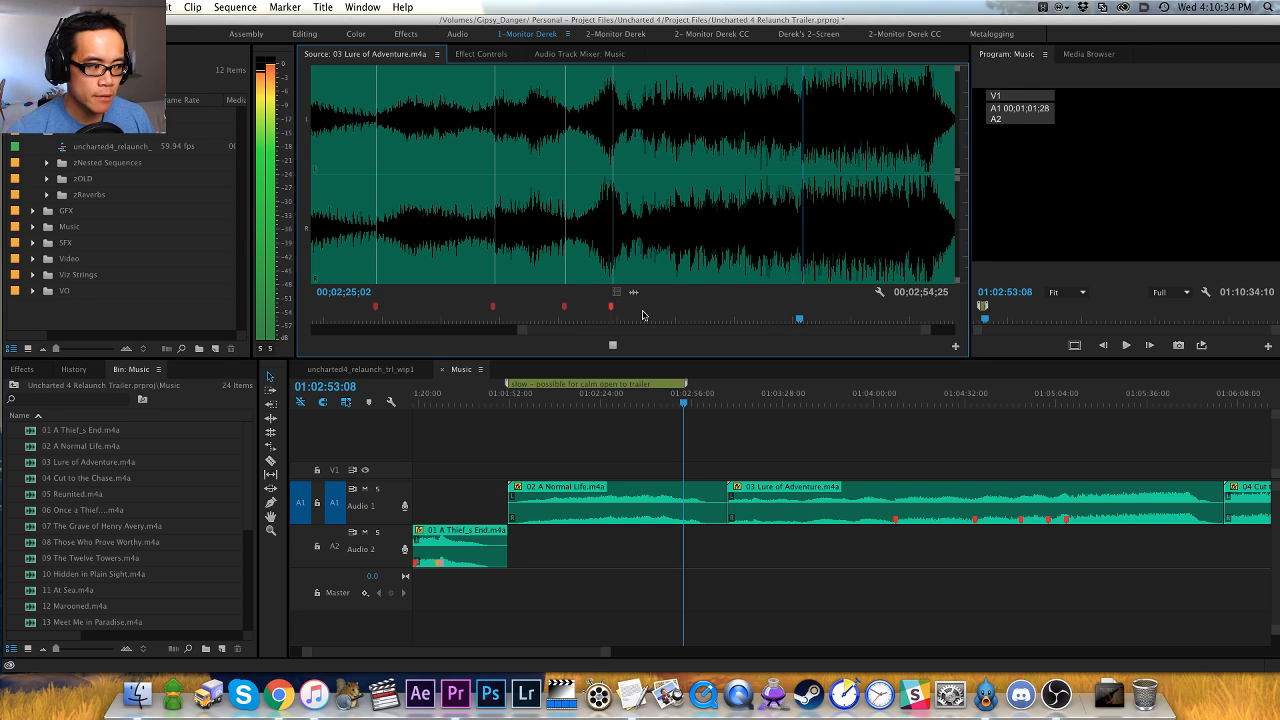
key("super+Tab")
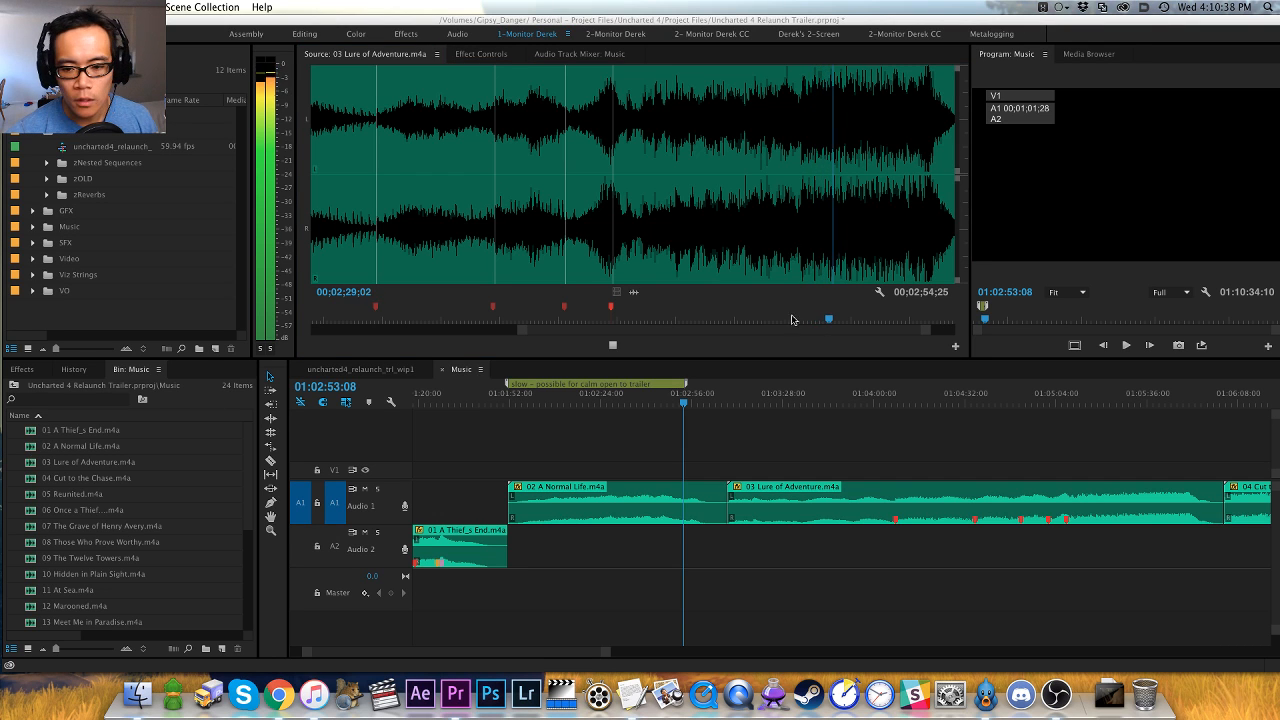
left_click(764, 349)
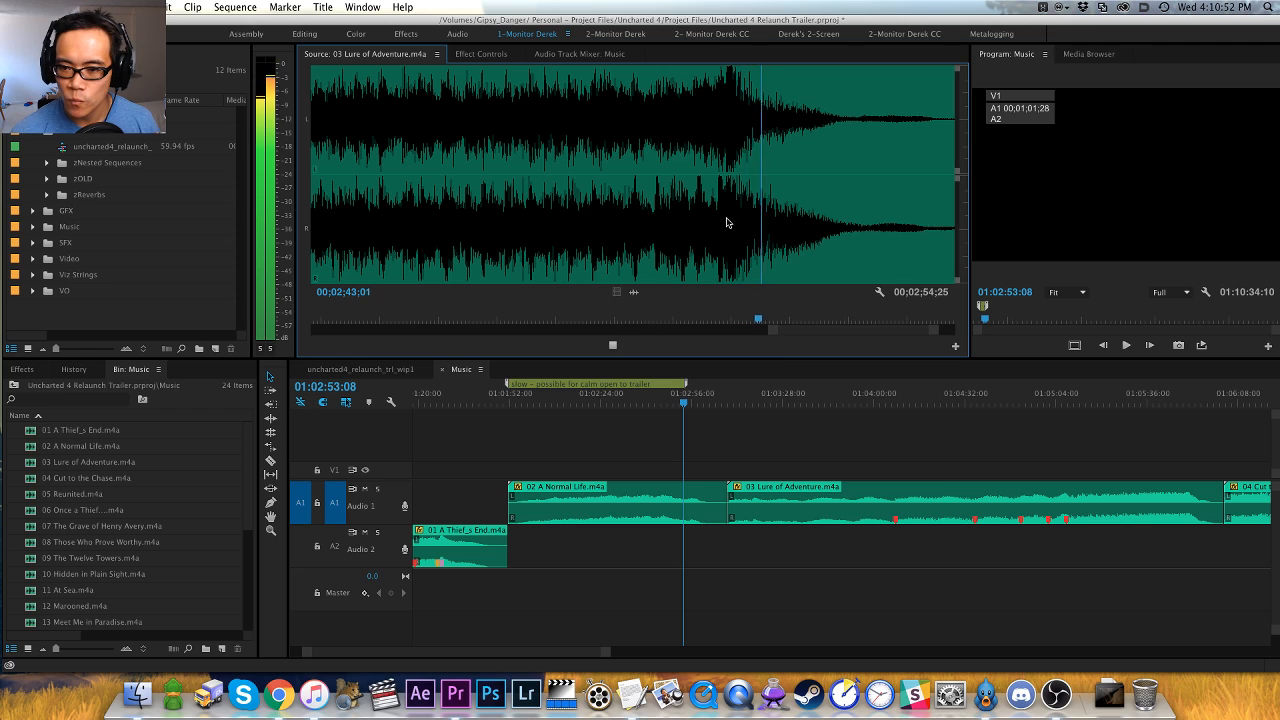
left_click(693, 220)
key("space")
key("shift+Left")
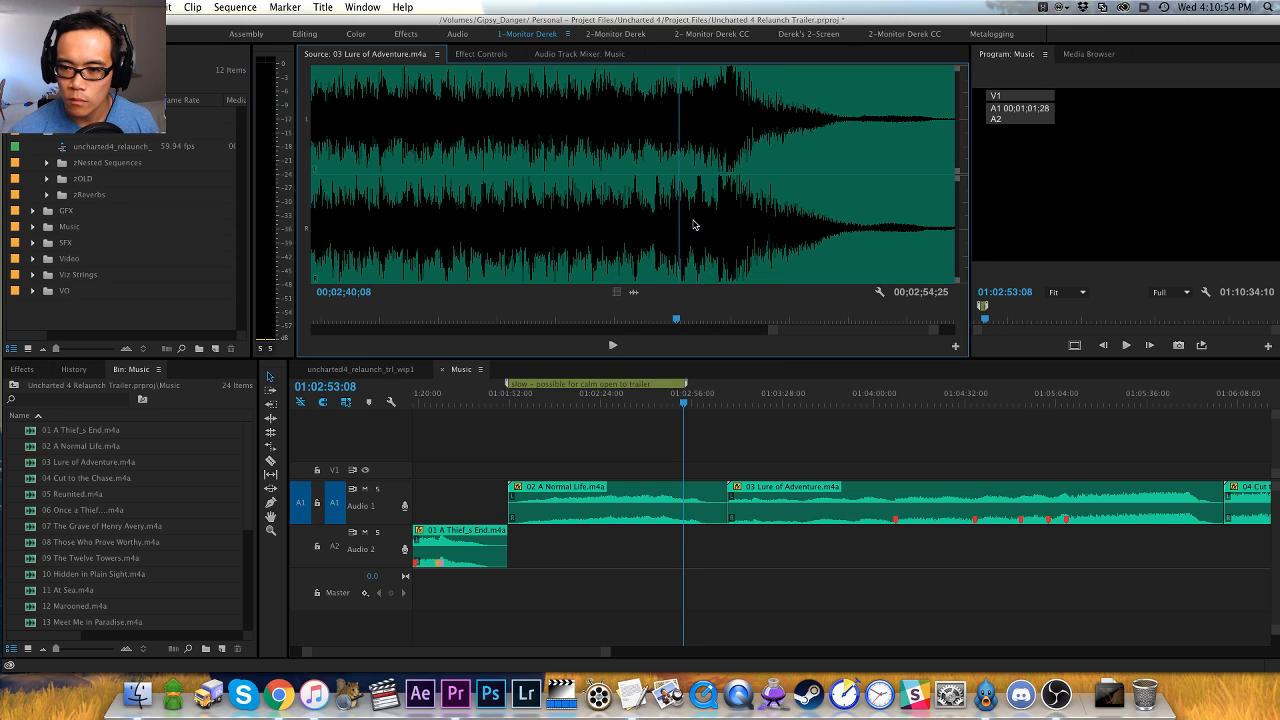
key("space")
key("space")
key("space")
- Replay the ending around the orange marker, pinpoint the final hit, and add a pink clip marker at 00;02;42;02
key("space")
key("Right")
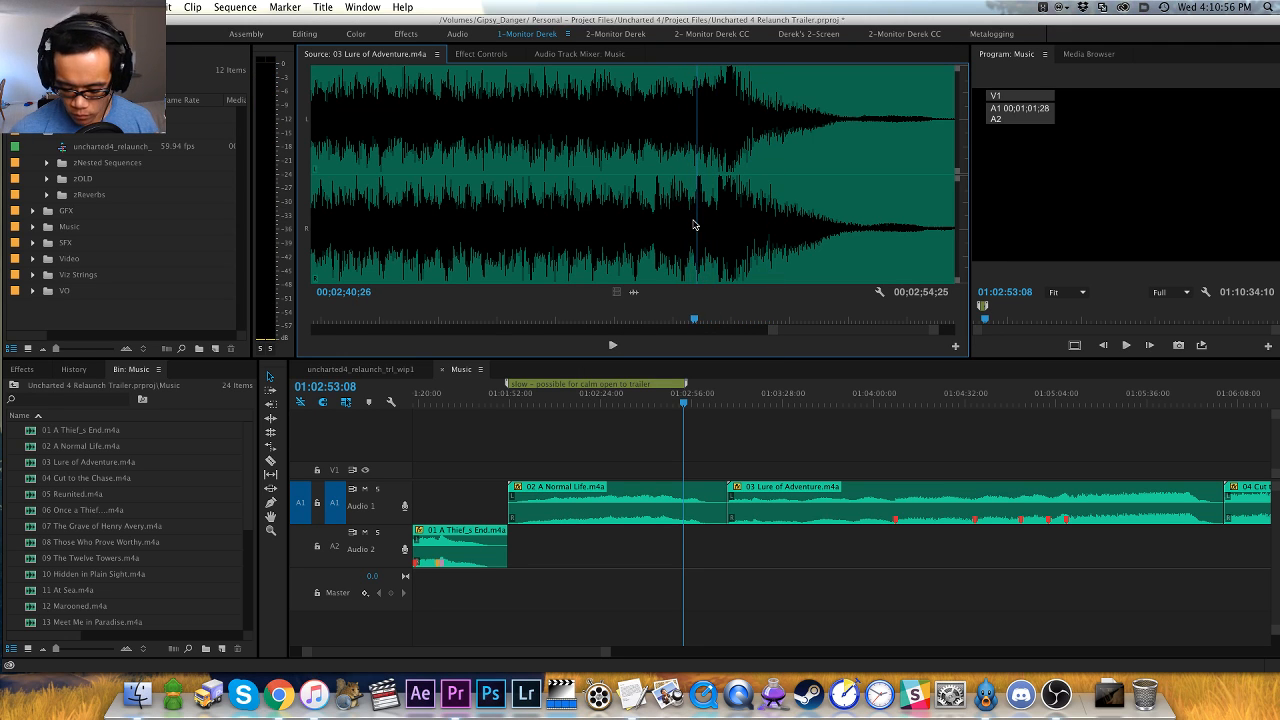
key("m")
key("shift+super+m")
key("shift+m")
key("space")
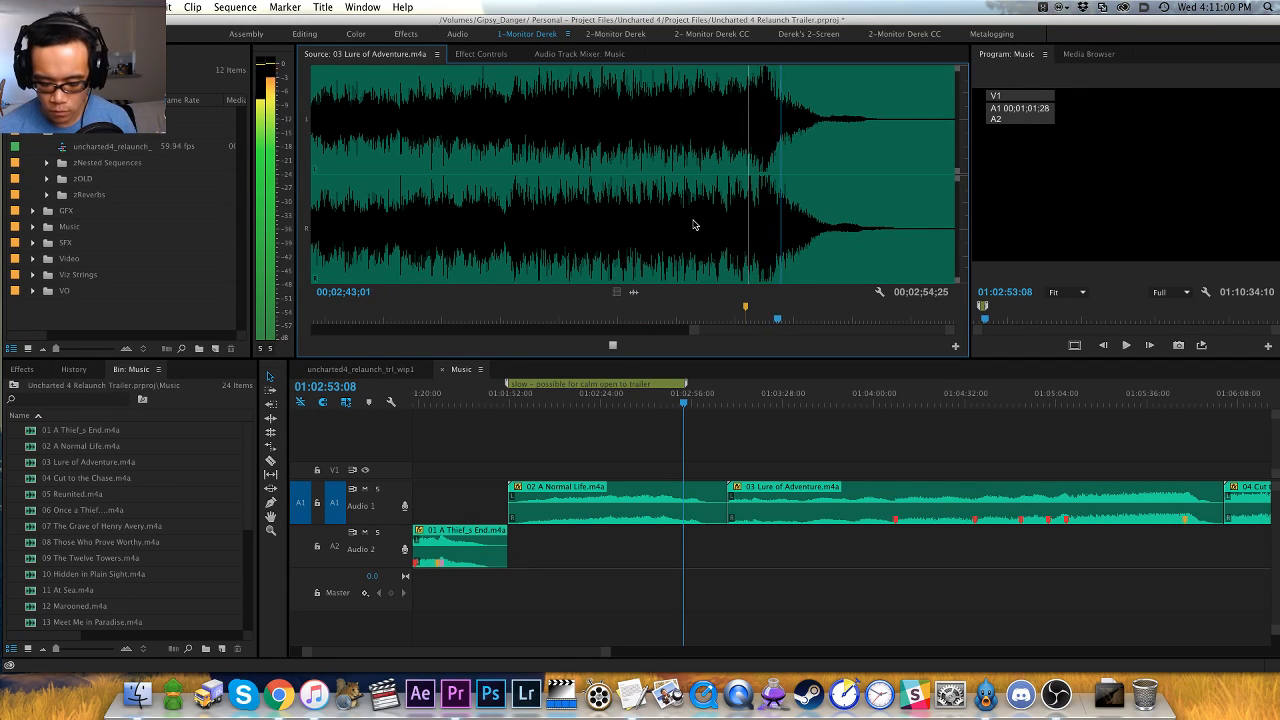
key("equal")
key("equal")
left_click(508, 263)
key("space")
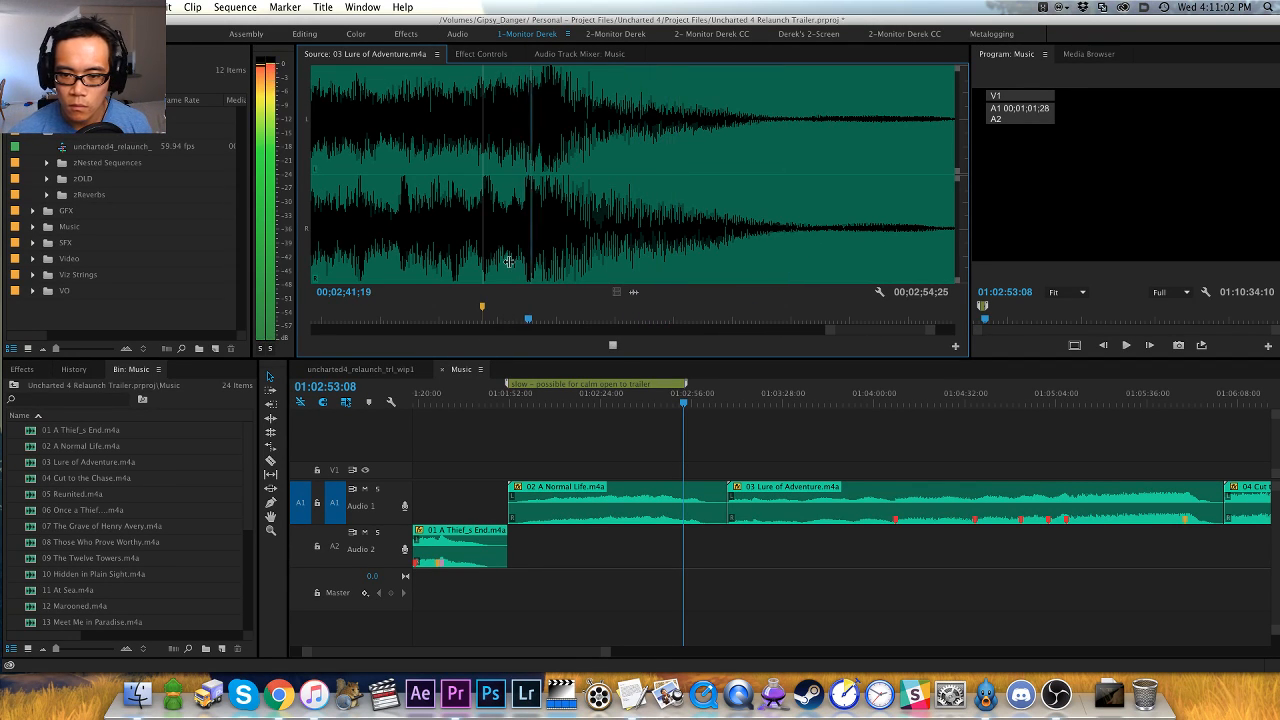
key("space")
key("space")
key("space")
key("shift+Left")
key("shift+Left")
key("shift+Left")
key("shift+Left")
key("space")
key("space")
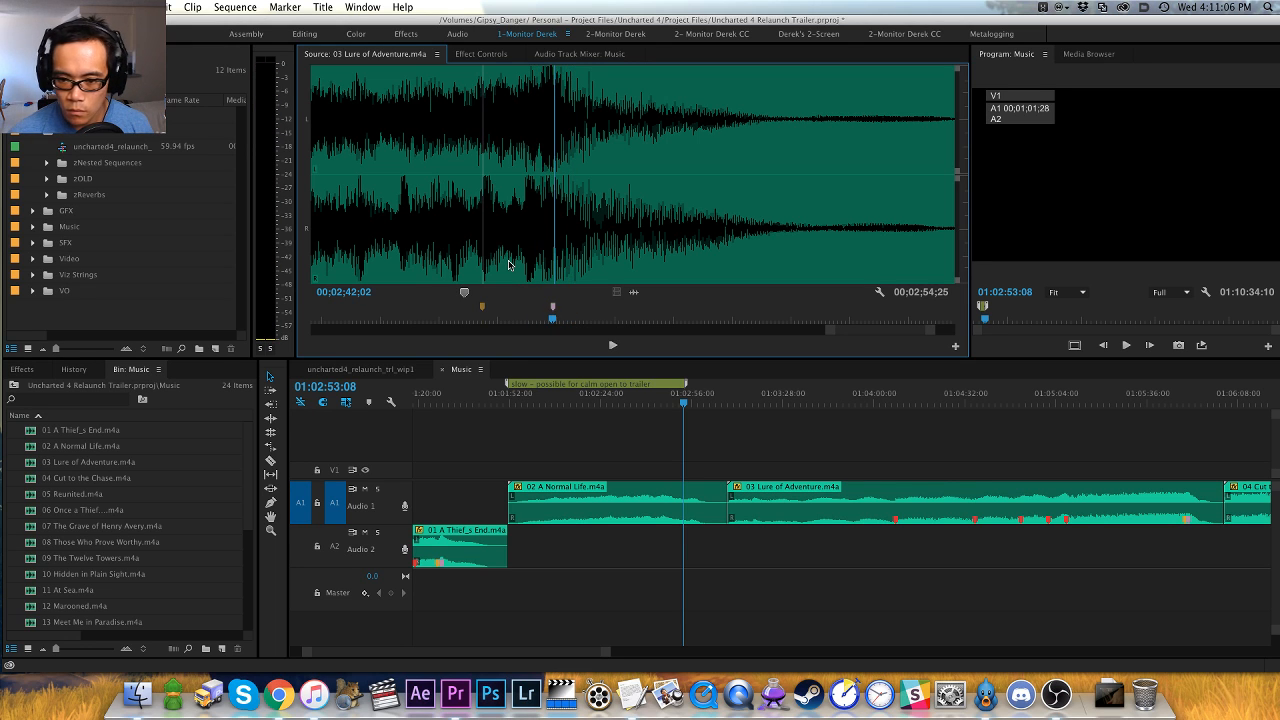
- Listen to the fade-out of 03 Lure of Adventure.m4a after the 00;02;42;02 marker
key("space")
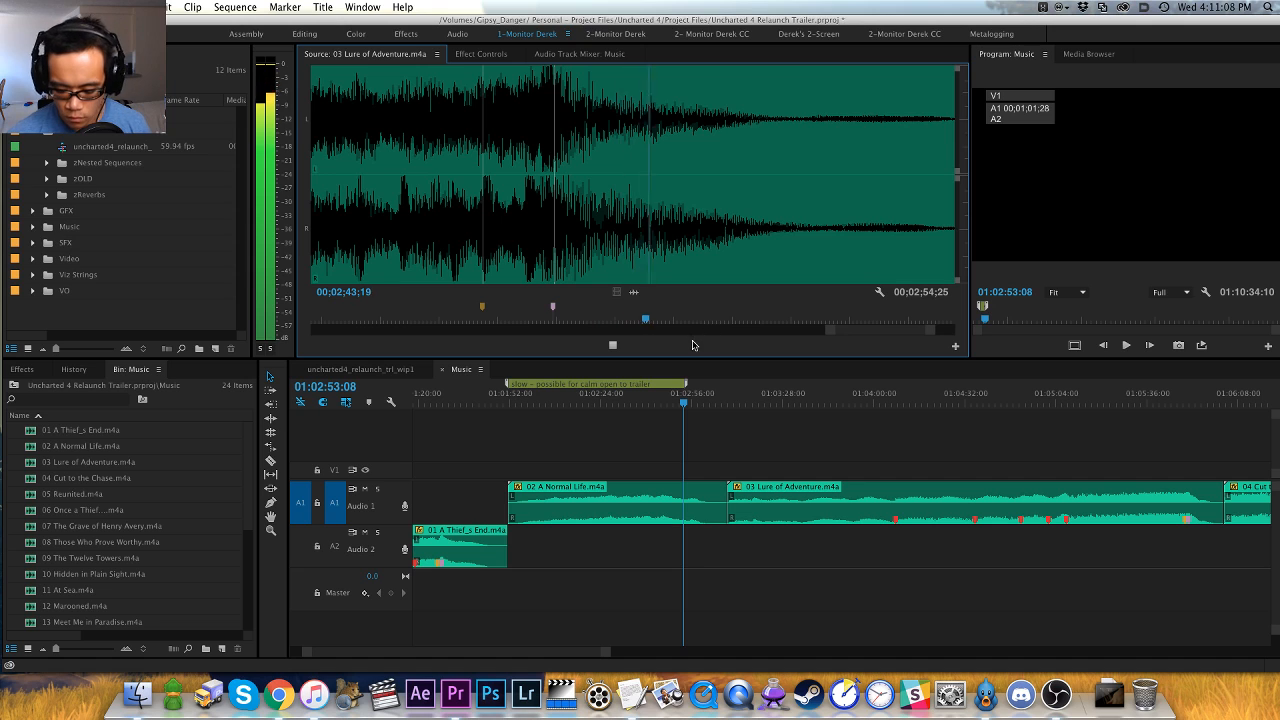
key("minus")
key("minus")
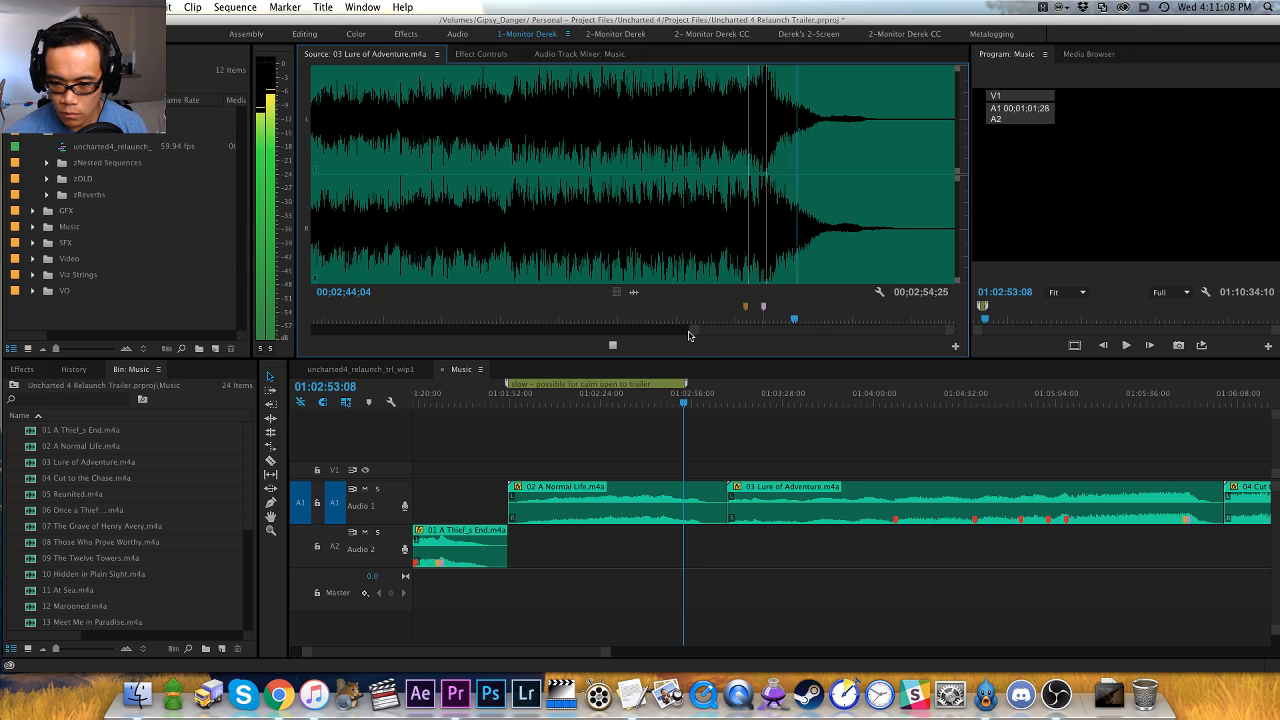
left_click(815, 430)
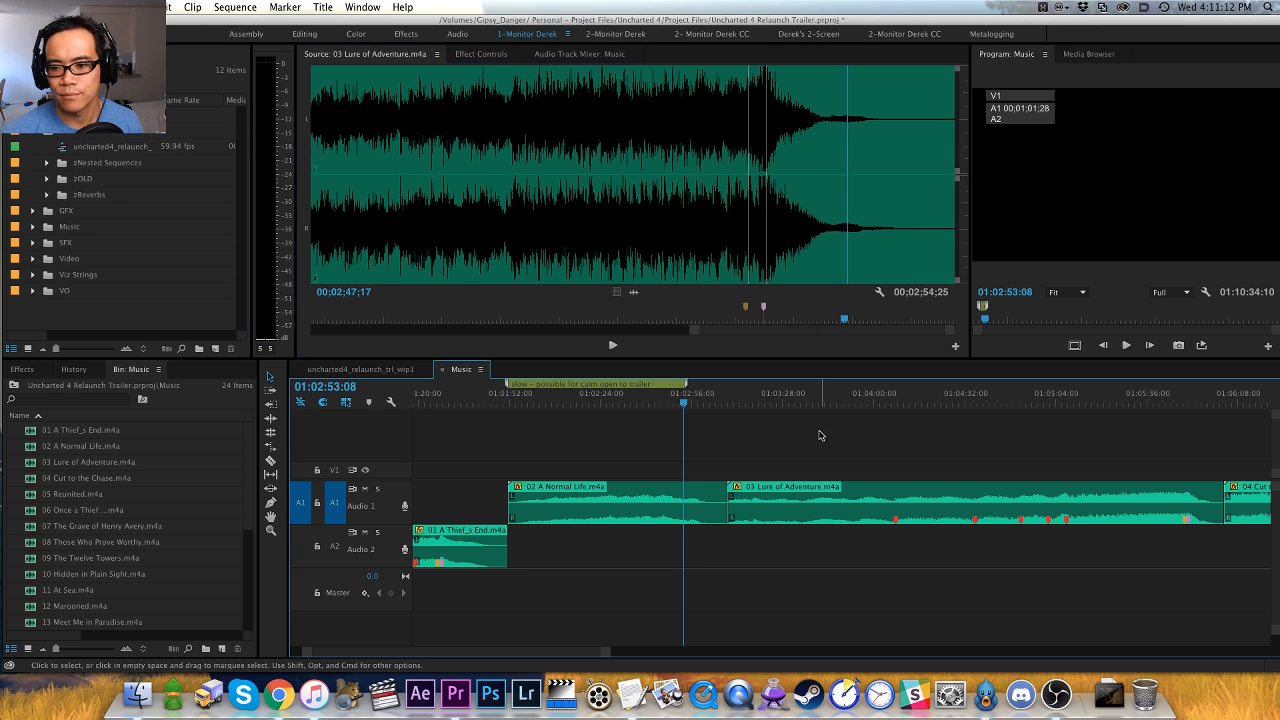
left_click(811, 345)
key("space")
- Ripple trim the start of 03 Lure of Adventure.m4a in the Music sequence to its clip marker at 00;00;59;05
key("h")
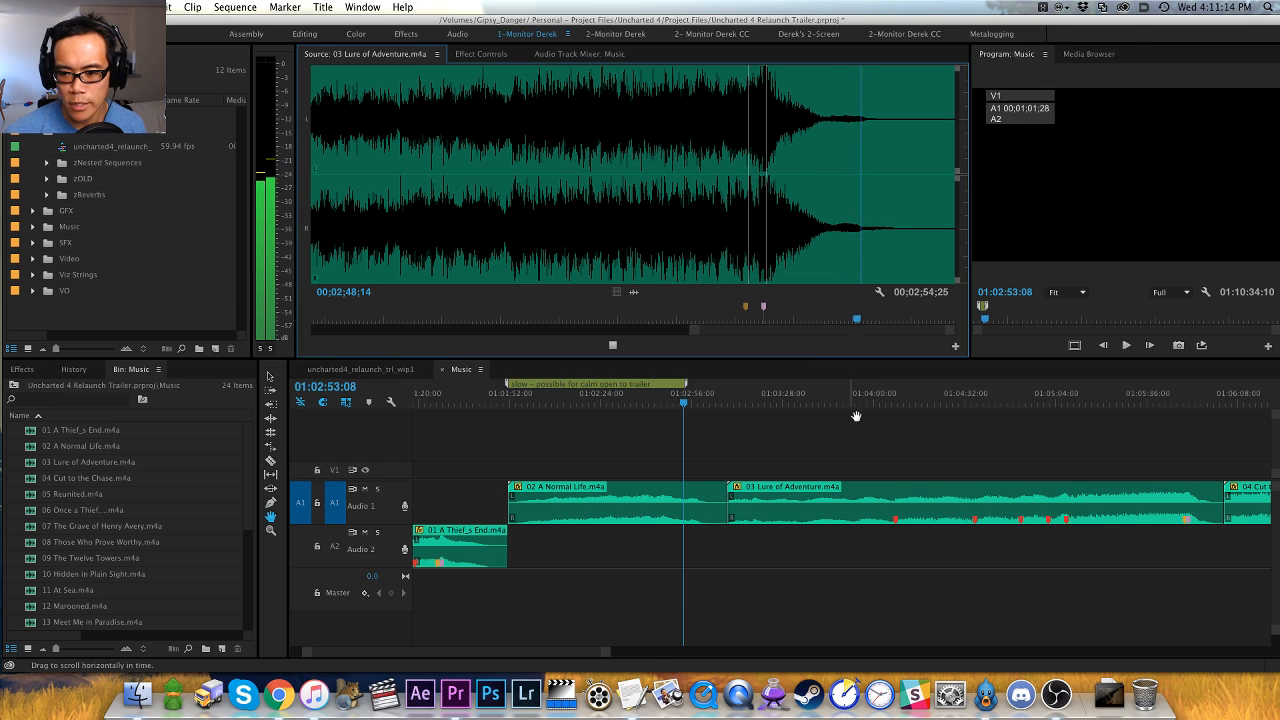
left_click_drag(852, 419, 622, 398)
left_click(619, 399)
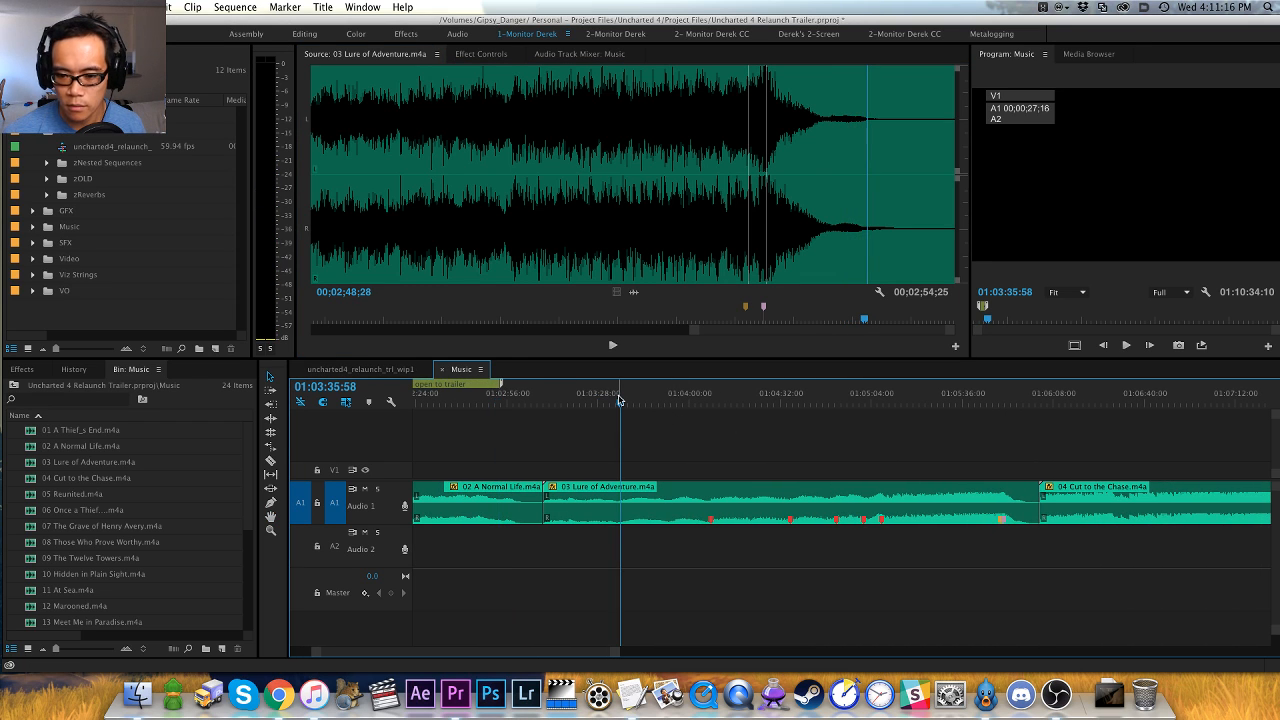
key("Down")
key("super+shift+m")
key("super+shift+m")
key("super+shift+m")
key("super+shift+m")
key("super+shift+m")
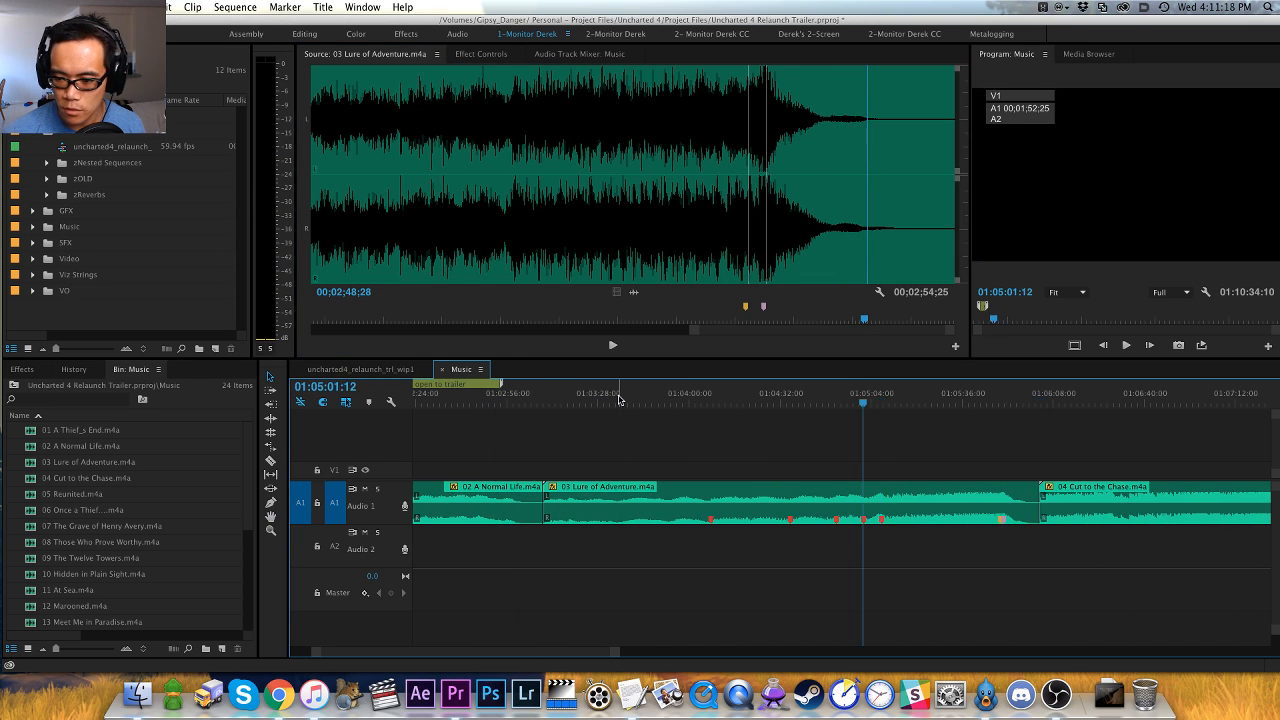
key("super+shift+m")
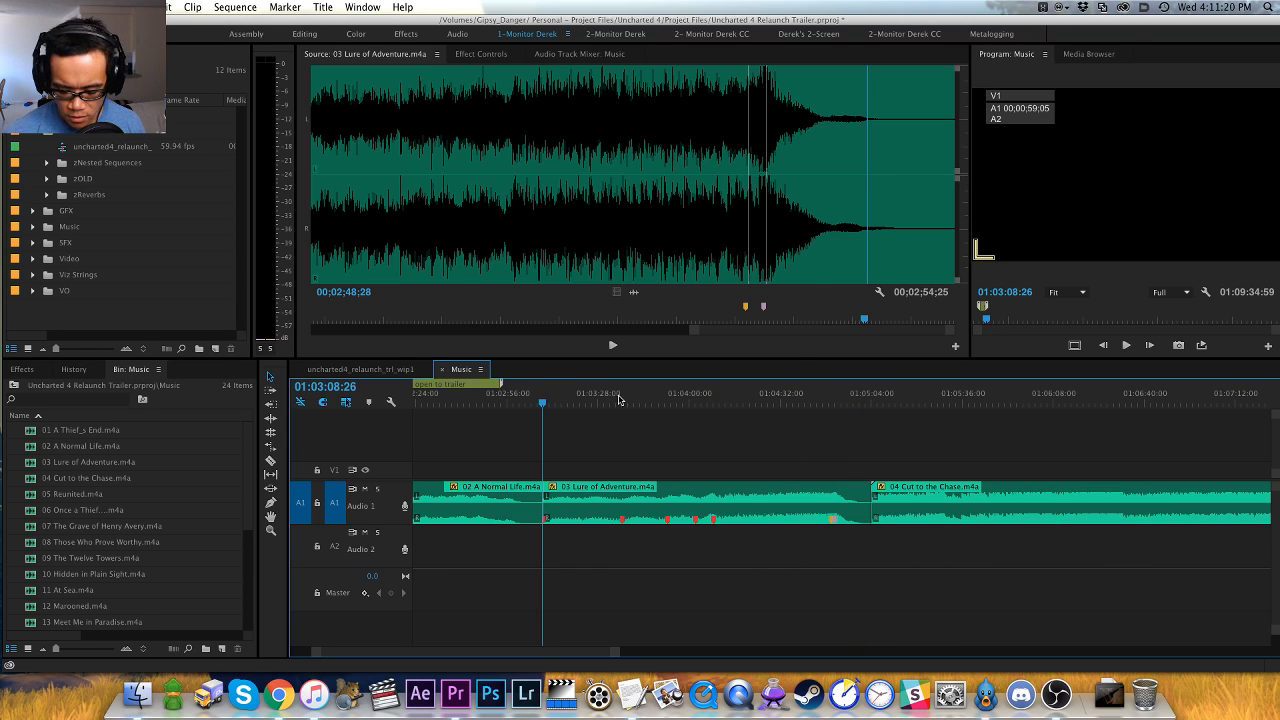
- Add a sequence marker at 01:03:08:26 named "slow - possible opening or segue" and save the project
key("m")
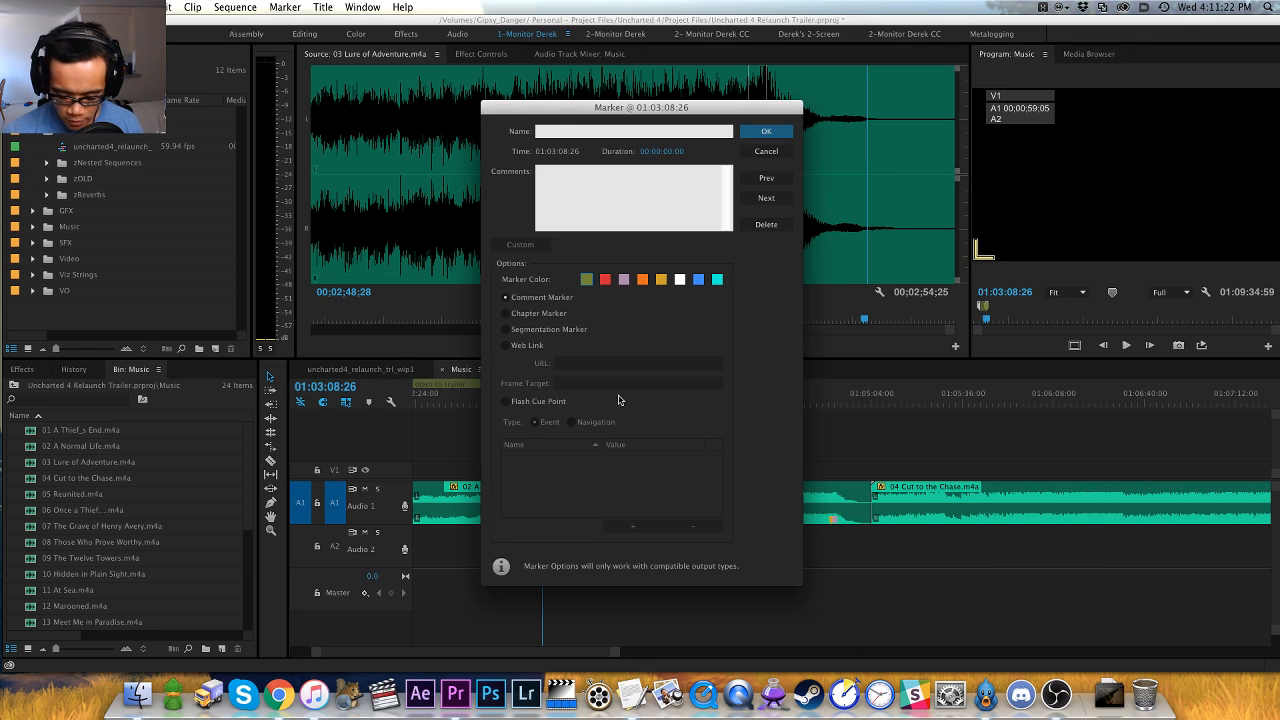
type("possible opening or segue")
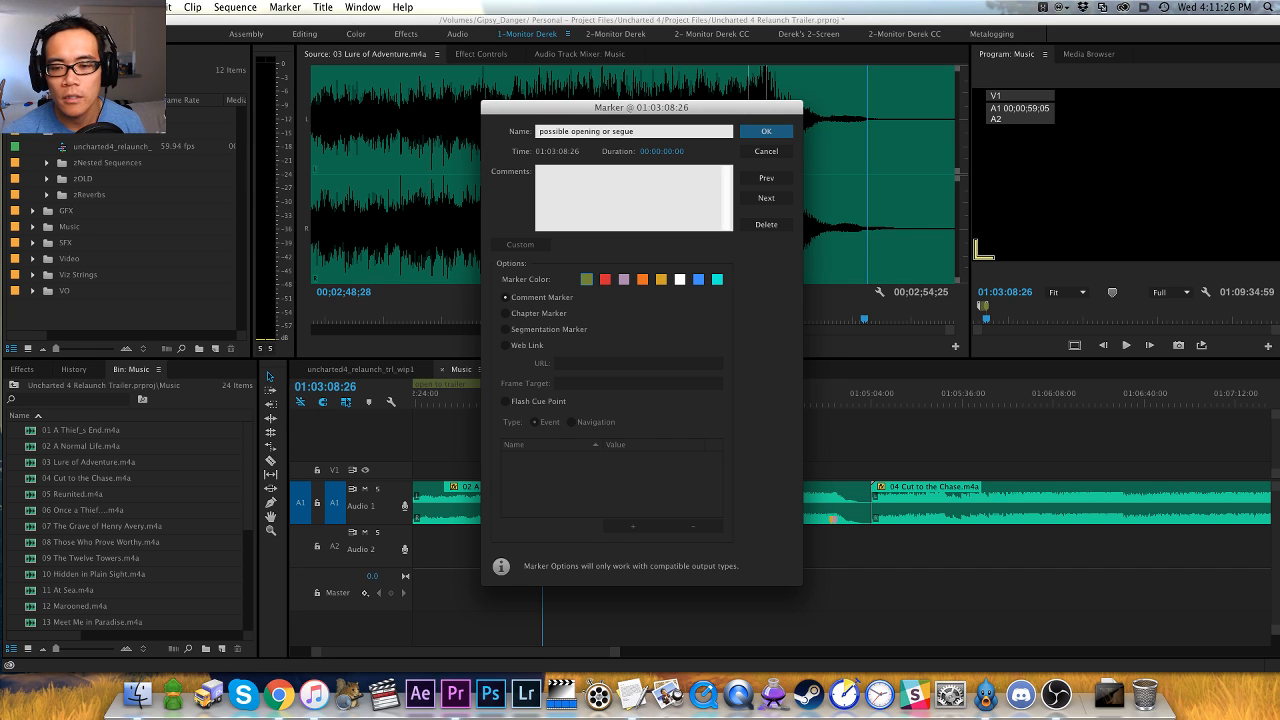
type(" -")
key("Return")
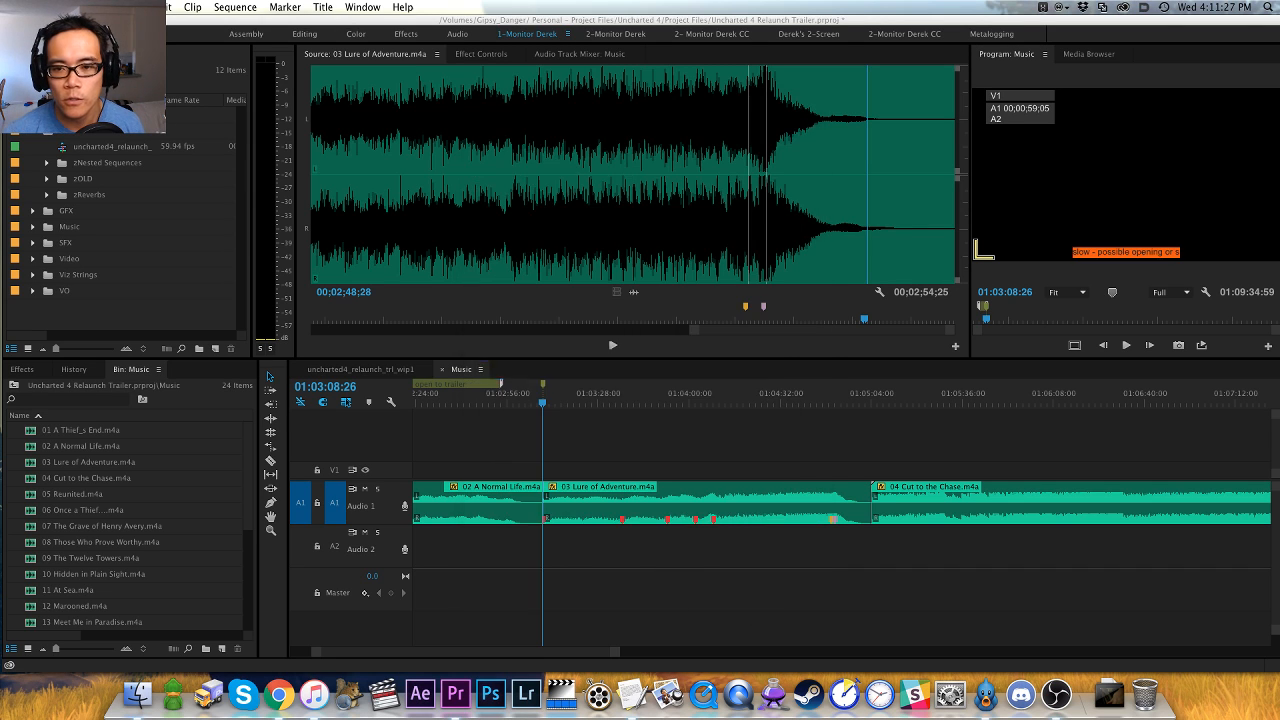
key("super+s")
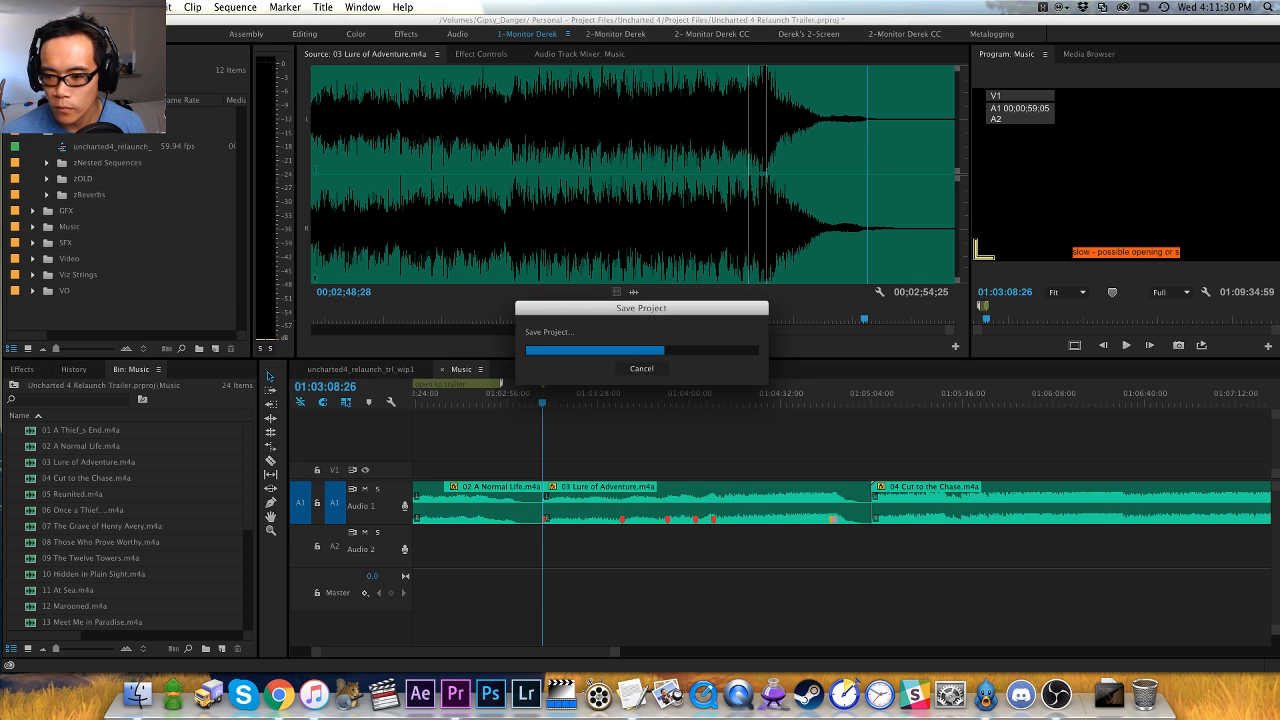
- Move the sequence playhead to the start of 04 Cut to the Chase.m4a at 01:05:03:58 and load that clip in the source viewer
key("h")
left_click_drag(905, 440, 660, 428)
key("v")
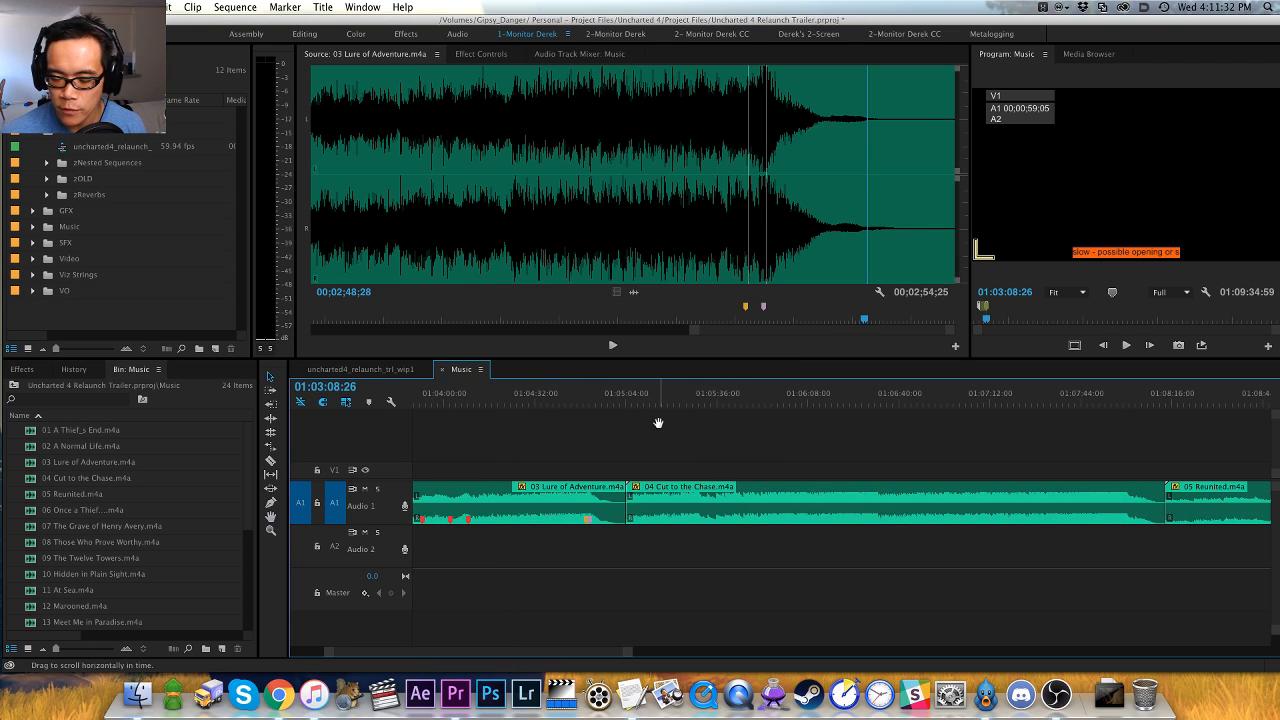
key("Down")
key("f")
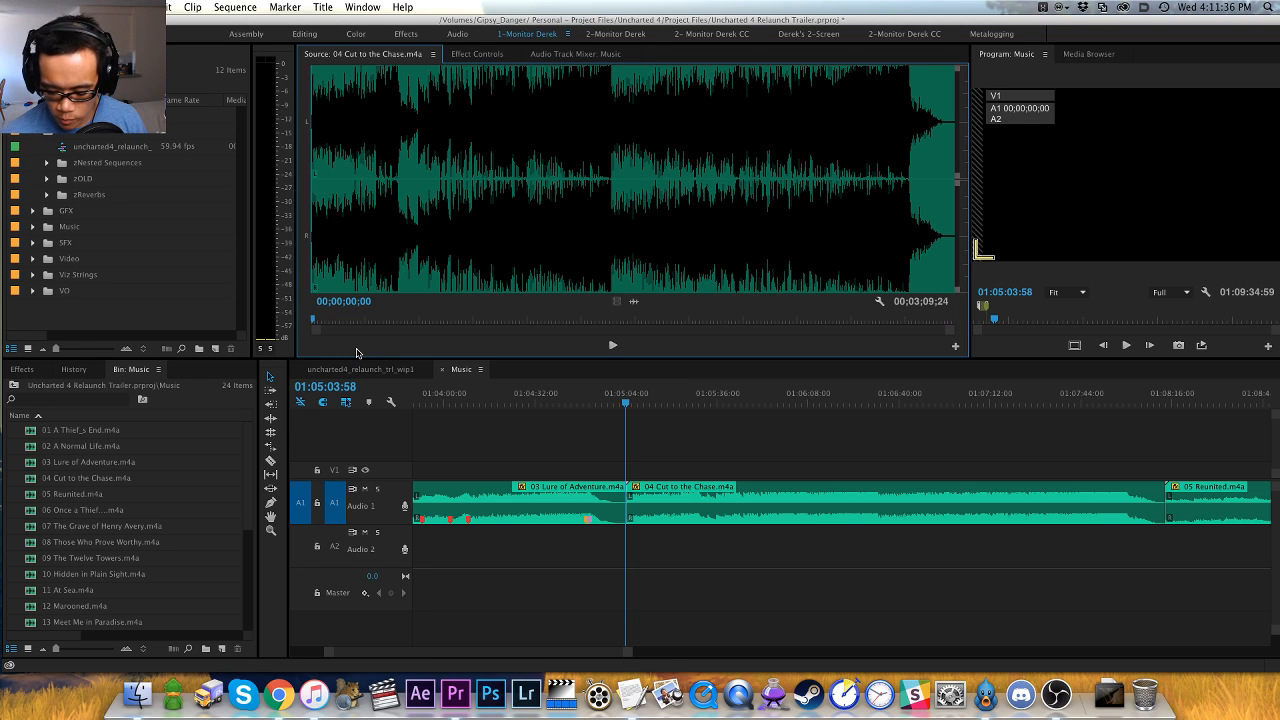
- Play the opening of 04 Cut to the Chase.m4a and add a red clip marker at its first hit, 00;00;00;17
key("equal")
key("equal")
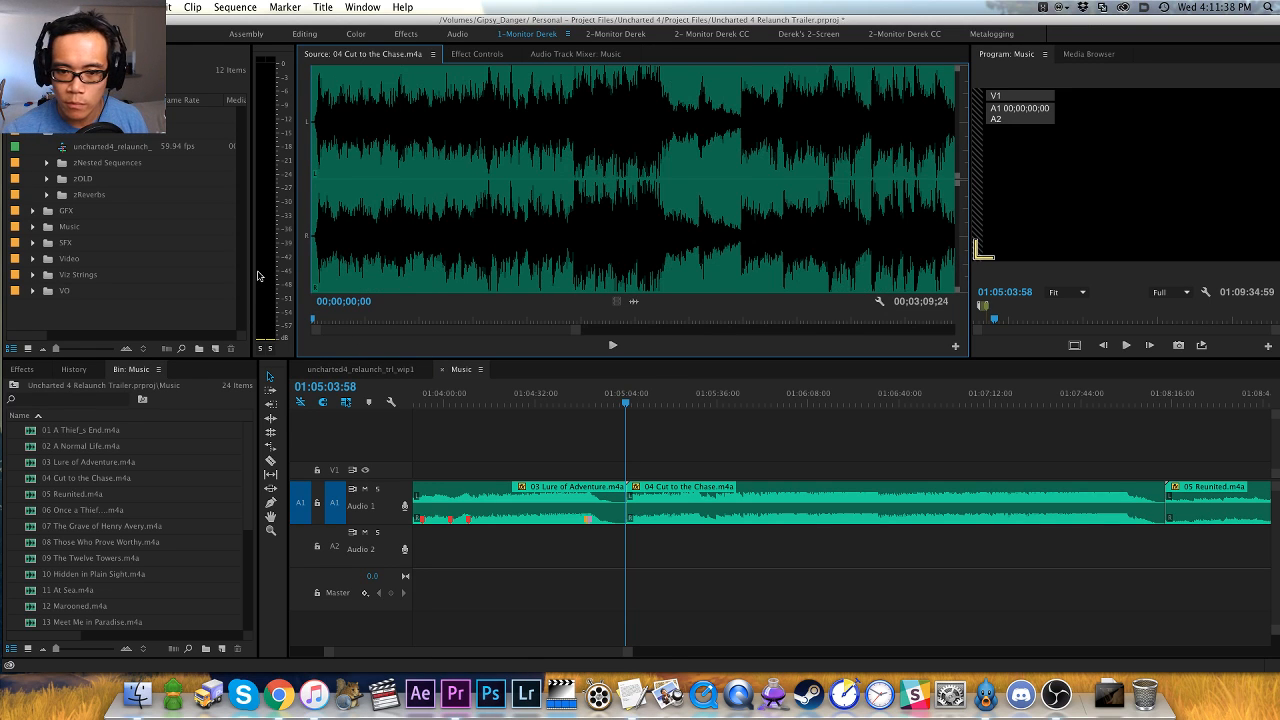
key("minus")
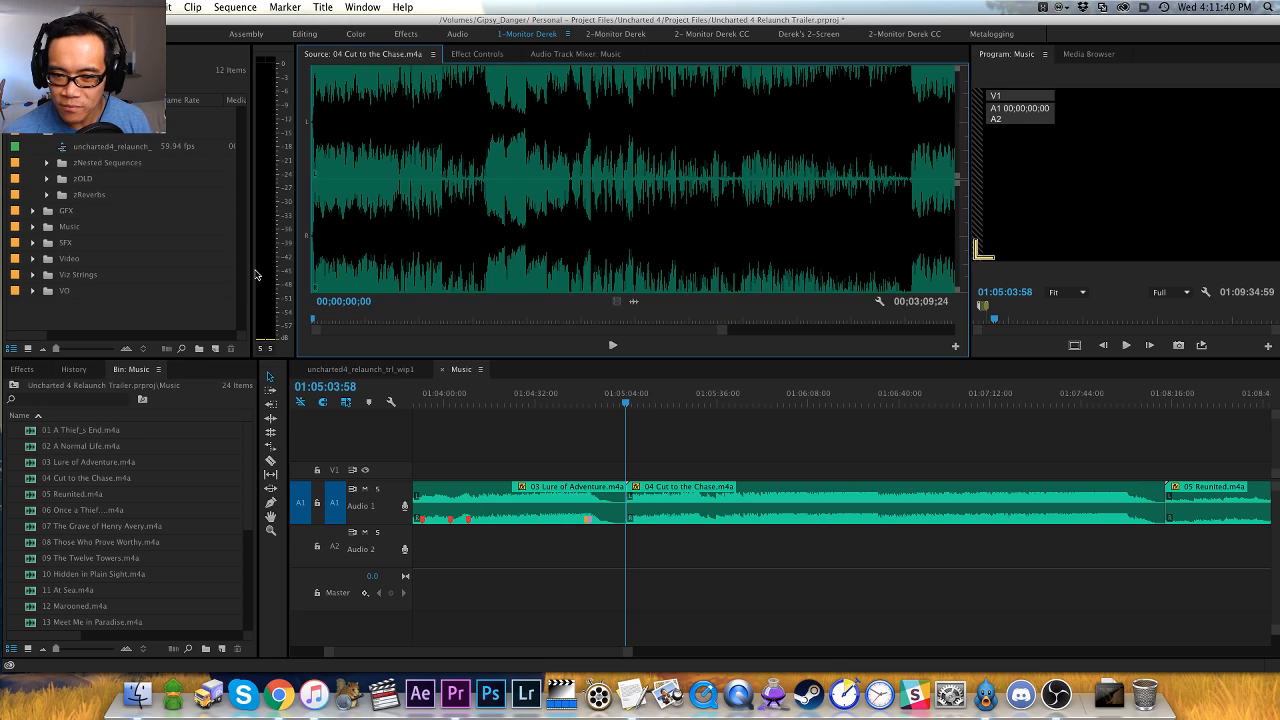
key("minus")
key("minus")
key("minus")
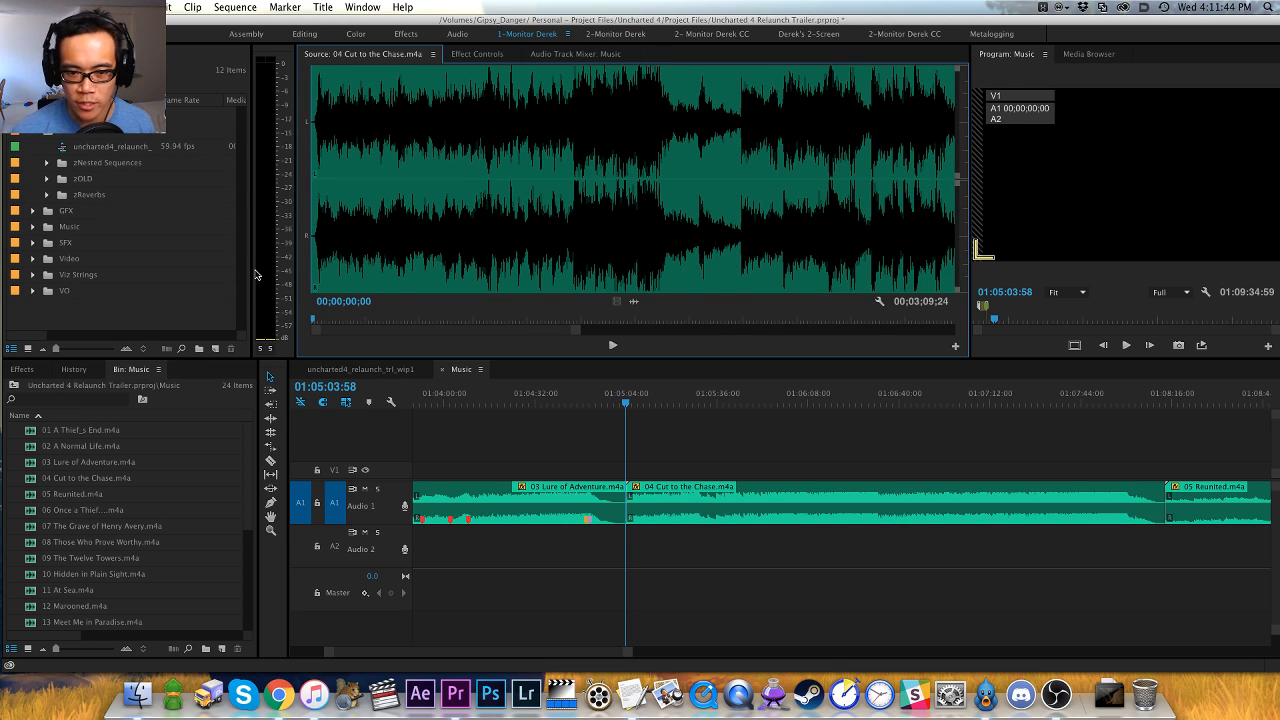
key("equal")
key("space")
key("space")
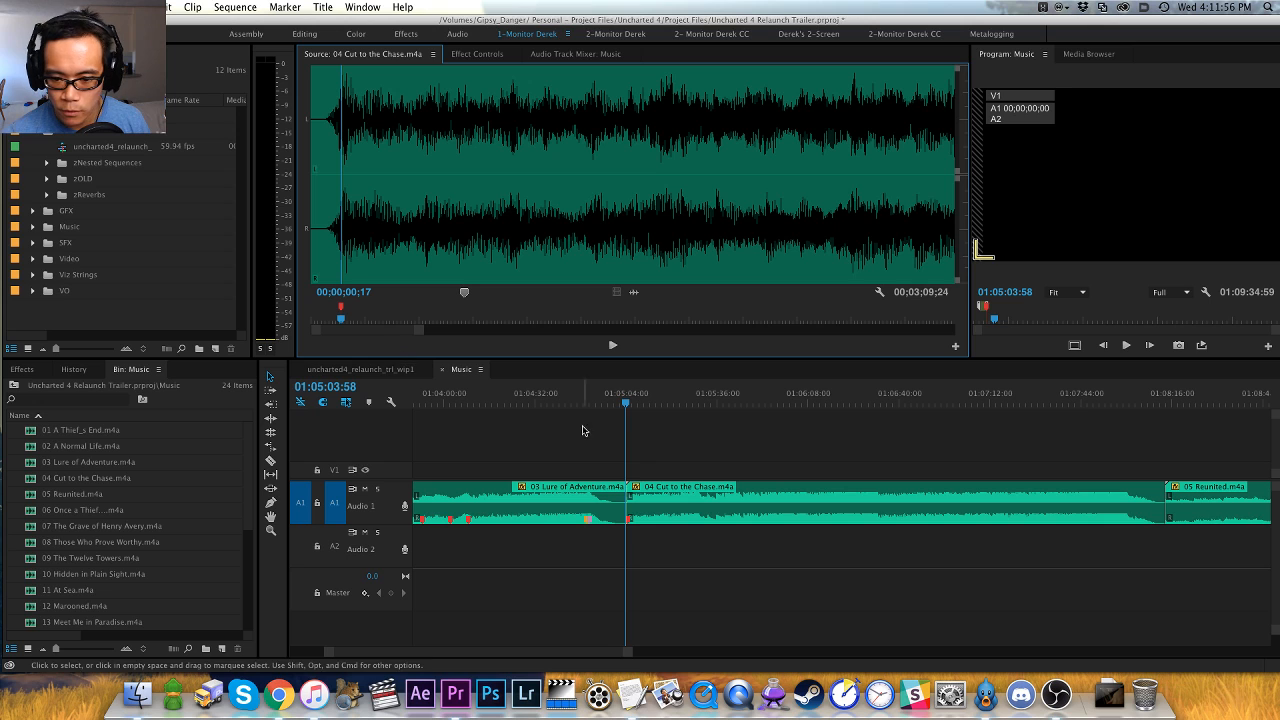
- Play further into 04 Cut to the Chase.m4a and add a red clip marker at the hit at 00;00;13;02
left_click(668, 444)
left_click(451, 348)
key("space")
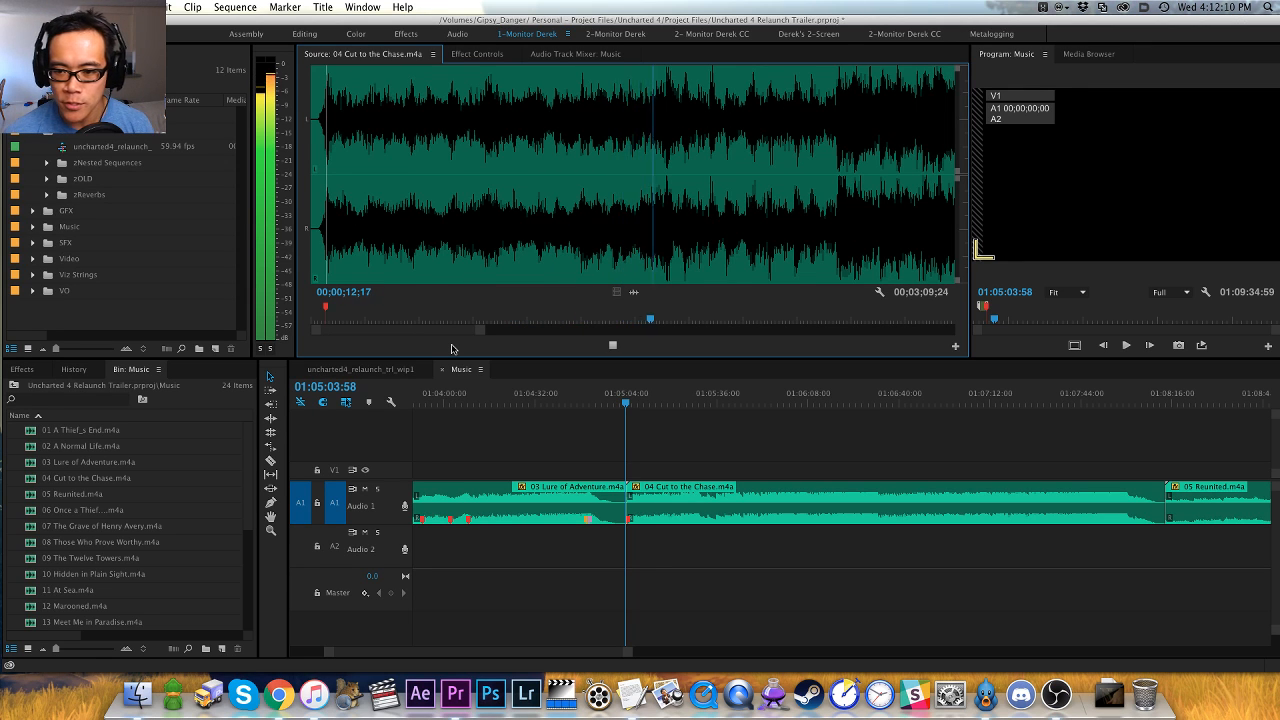
left_click(510, 255)
key("space")
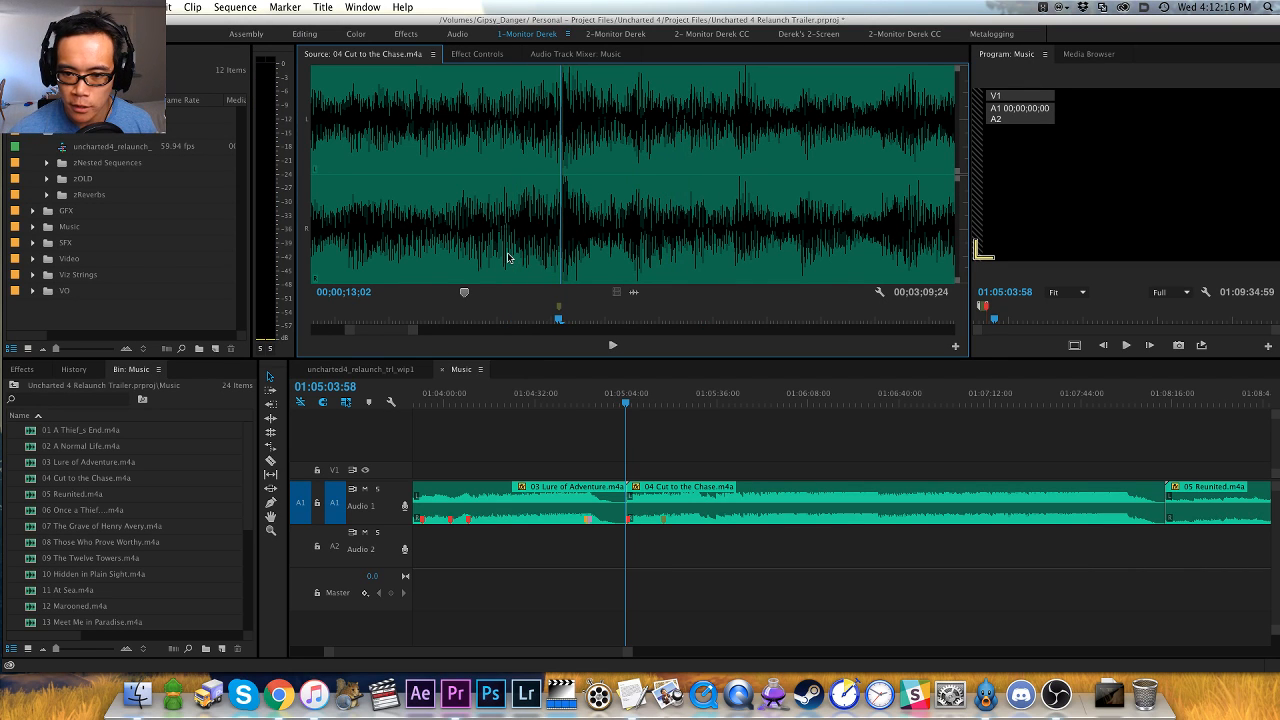
key("equal")
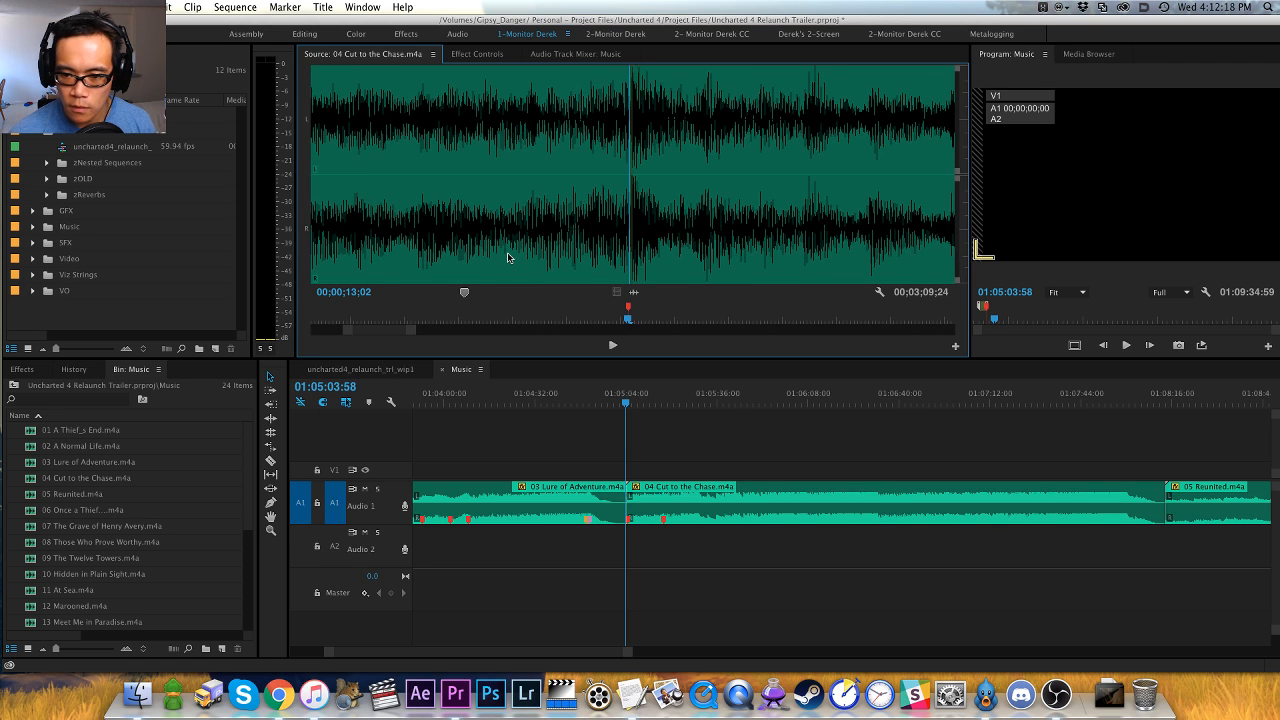
- Play on to the louder section of 04 Cut to the Chase.m4a and add a pink clip marker at 00;00;19;10
key("space")
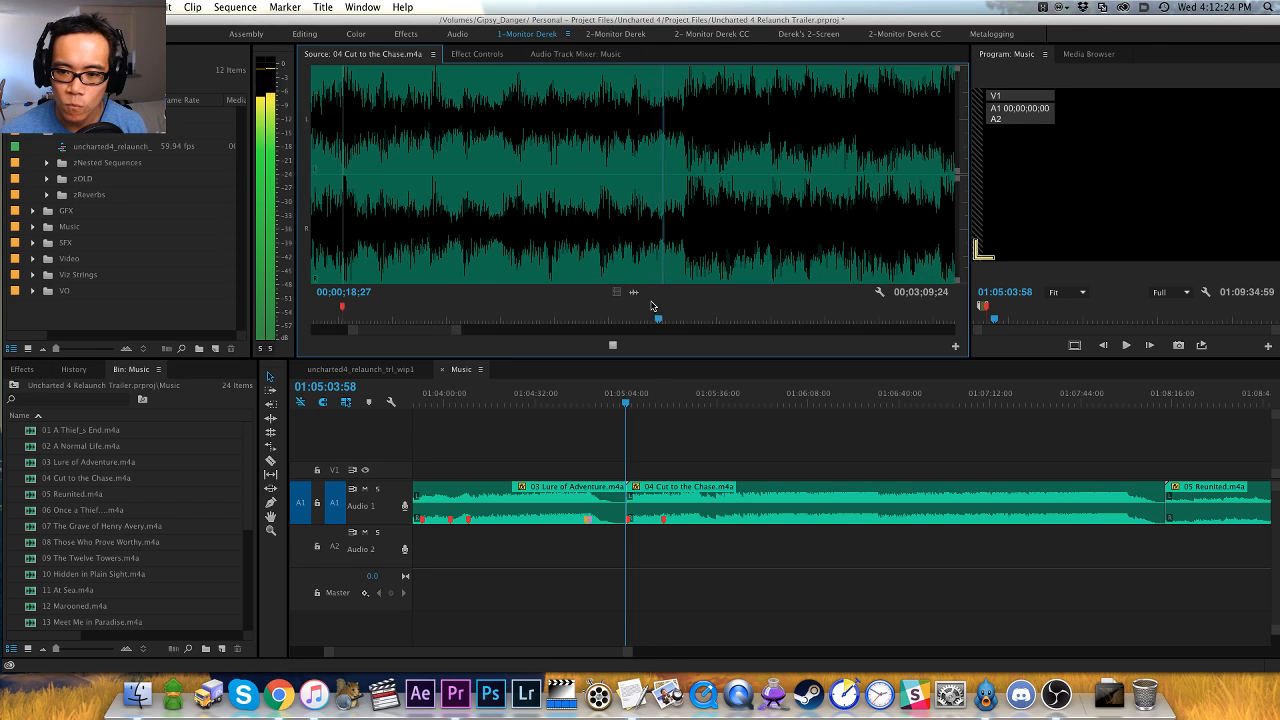
key("space")
key("Left")
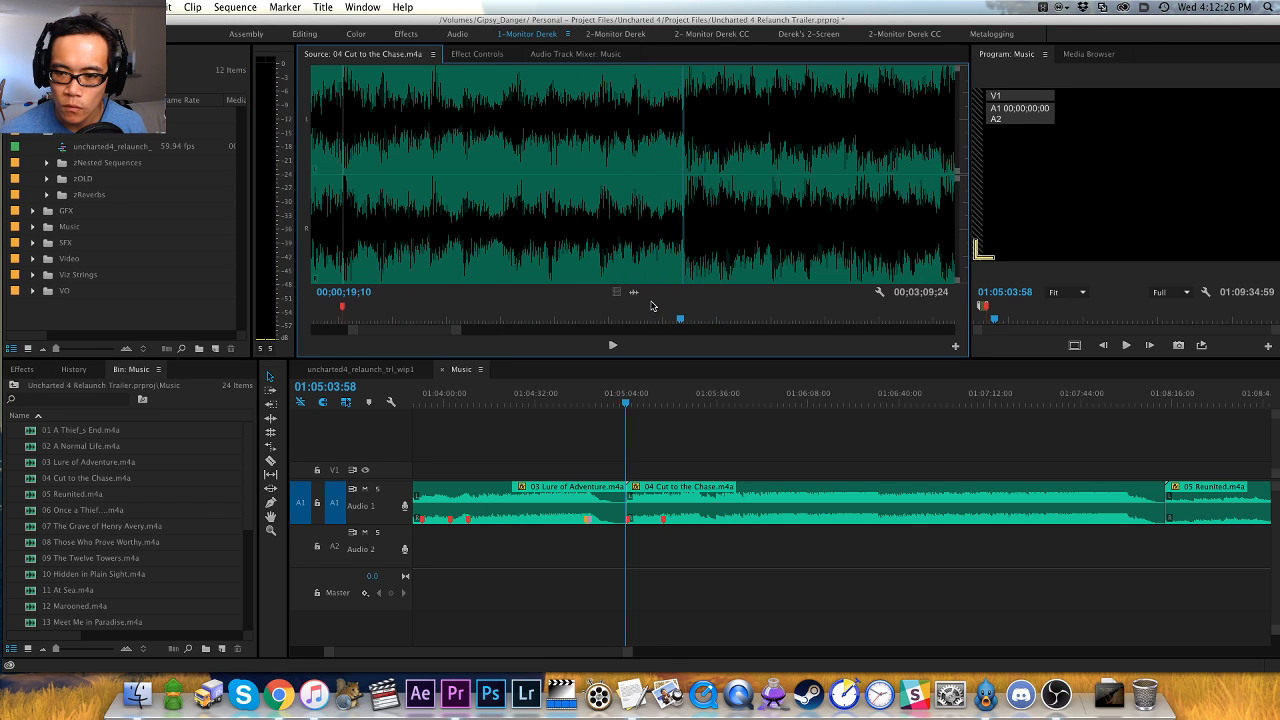
key("Right")
key("Left")
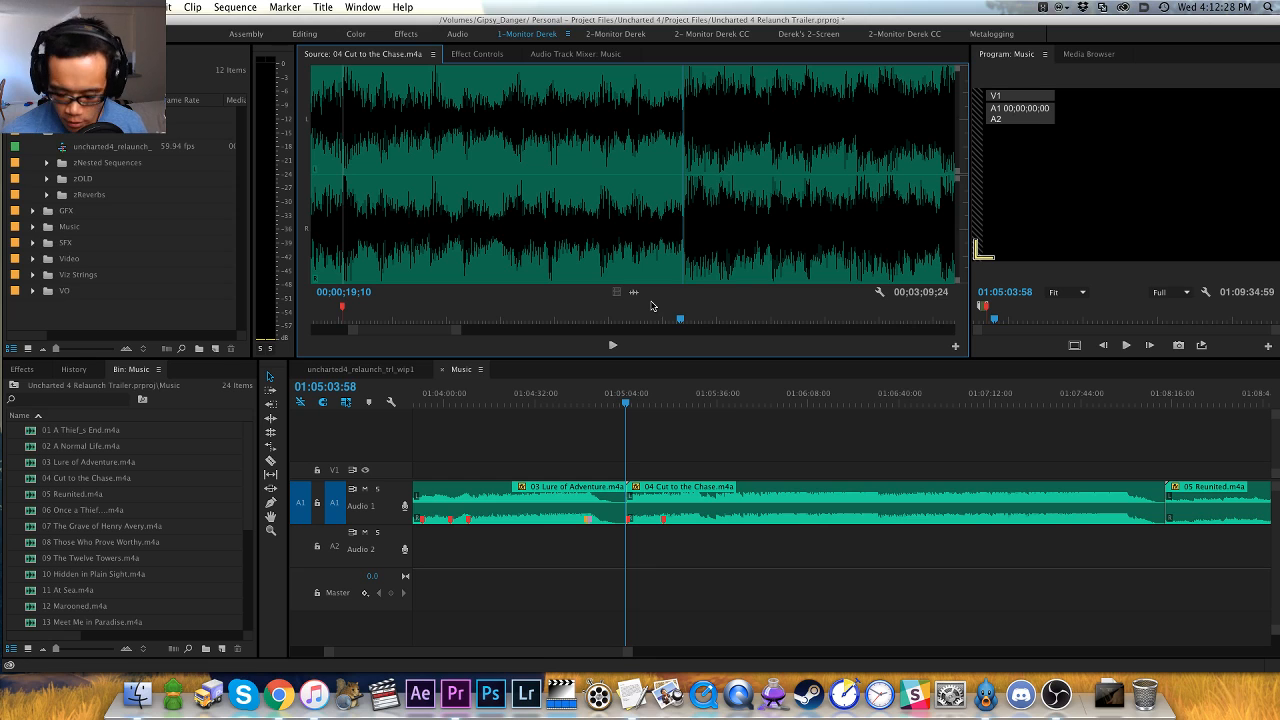
key("m")
- Play the loud section to its end and add an orange clip marker at 00;00;25;17, where the music drops
key("space")
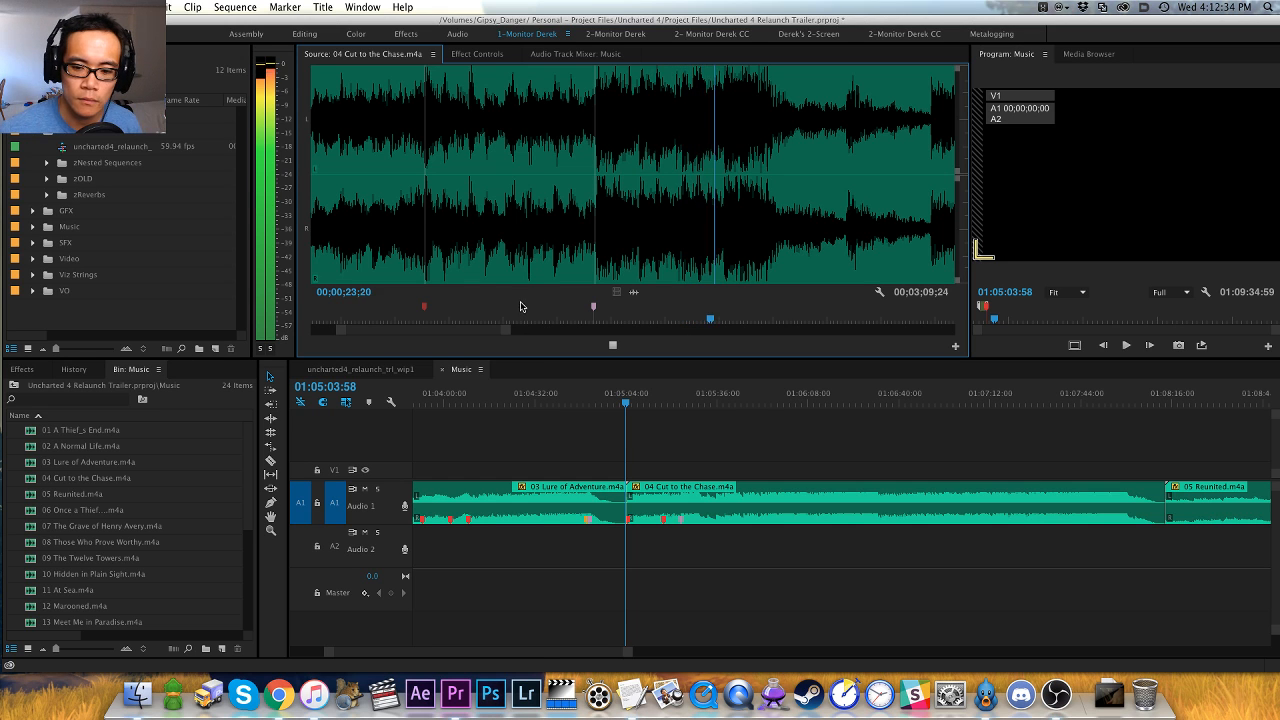
key("minus")
key("equal")
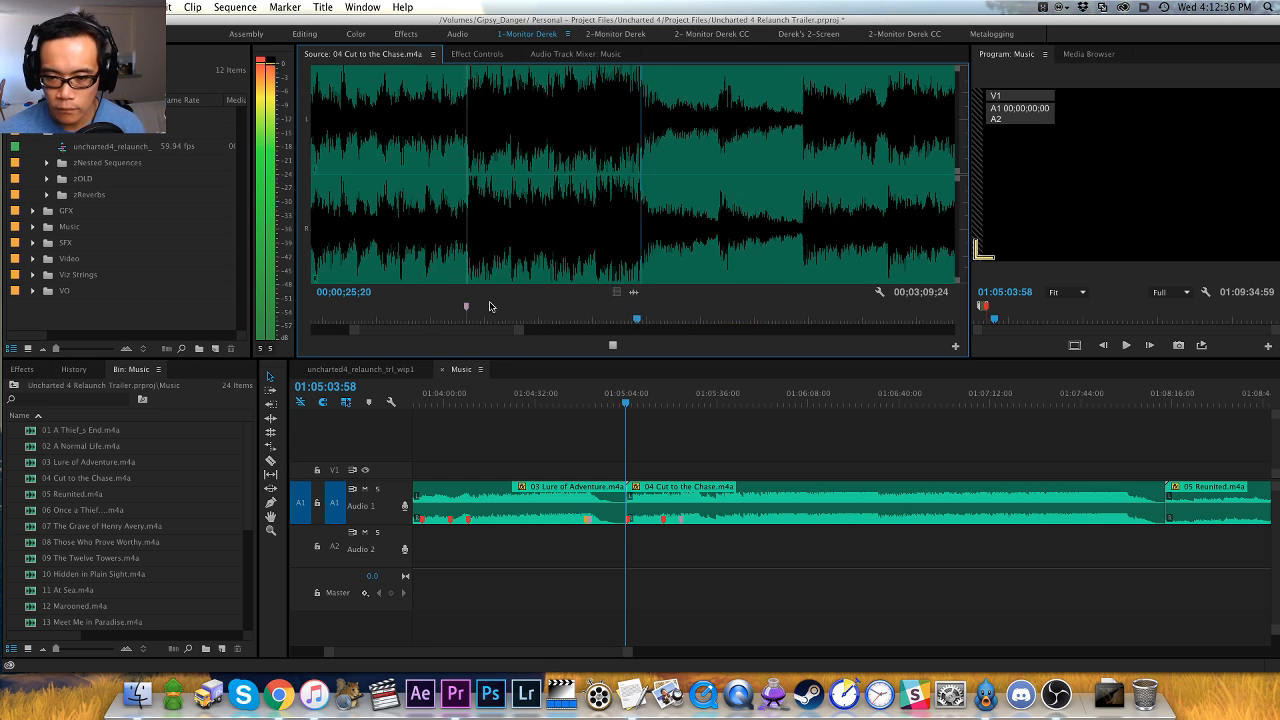
key("equal")
left_click(579, 248)
key("space")
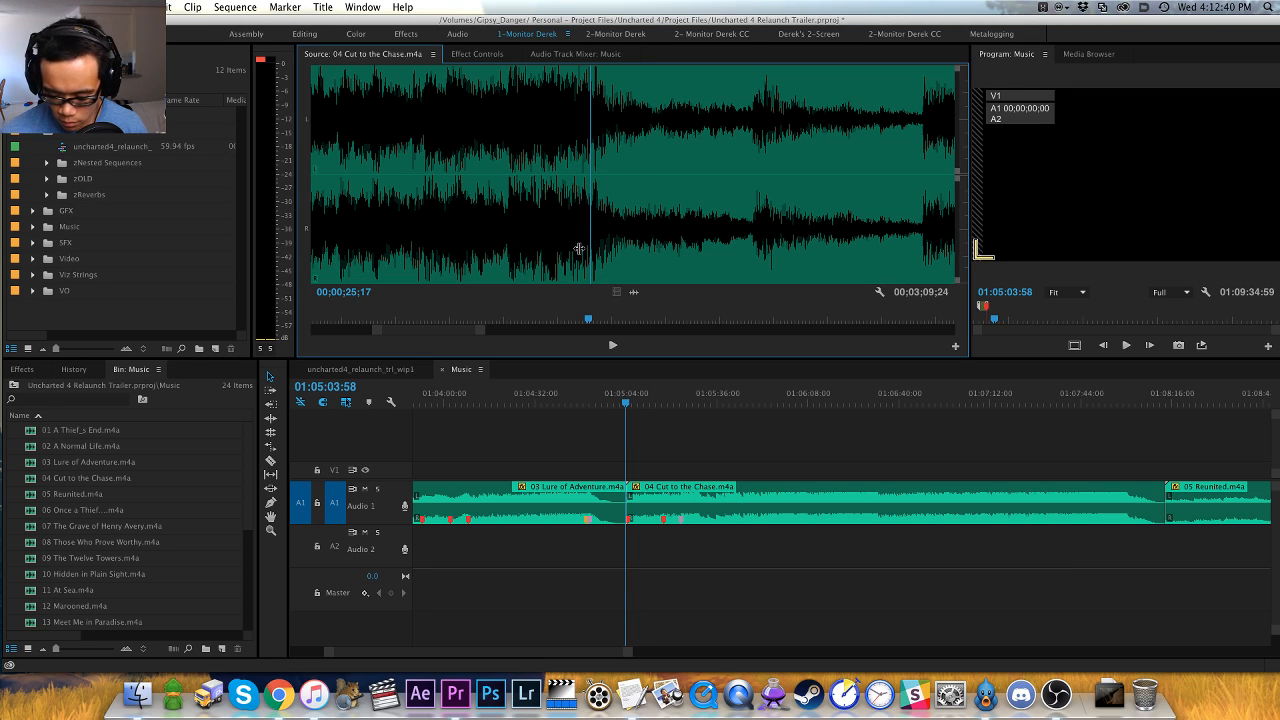
scroll(579, 248, "left", 1)
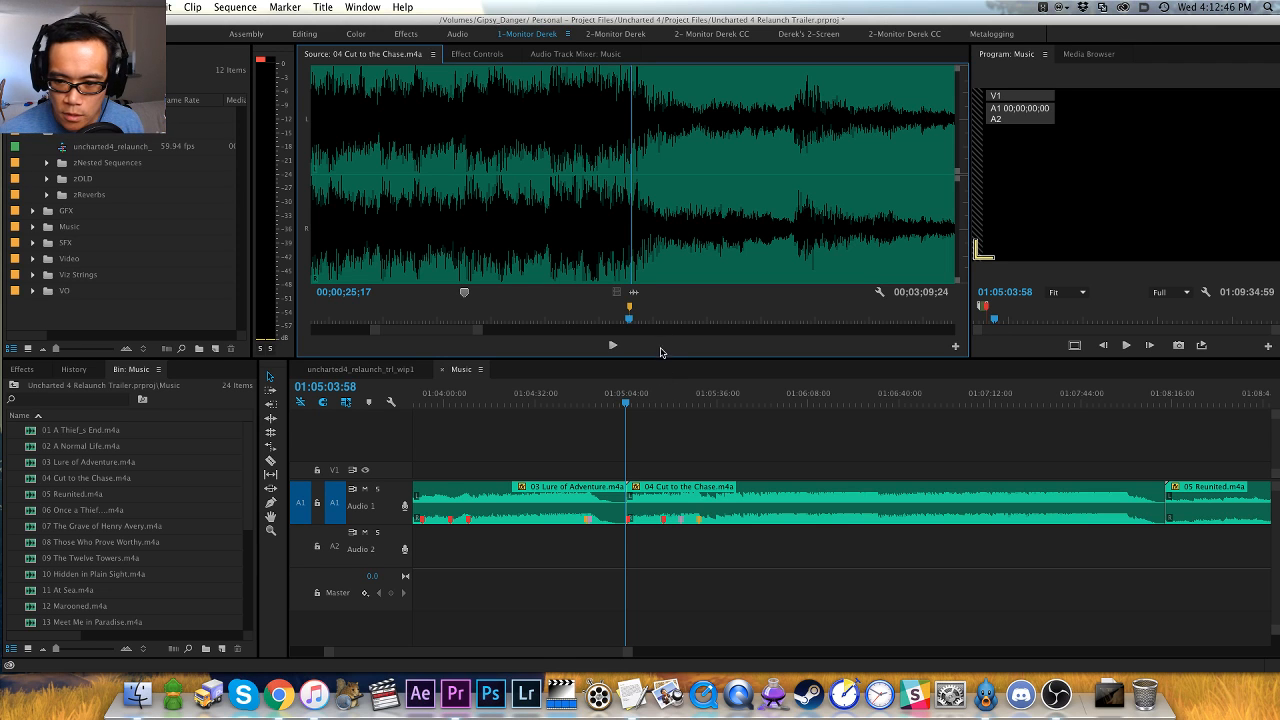
- Play on from the orange marker and add a green clip marker at the next hit, at about 00;00;28;16
key("minus")
key("minus")
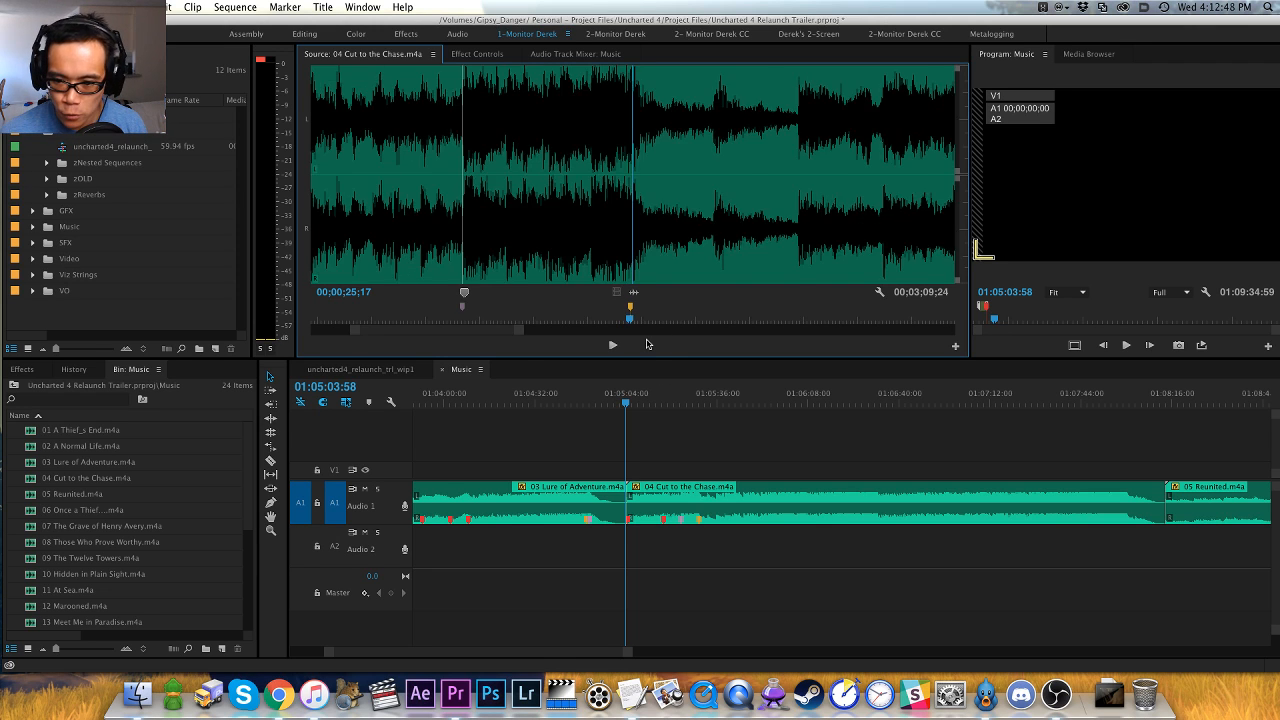
key("equal")
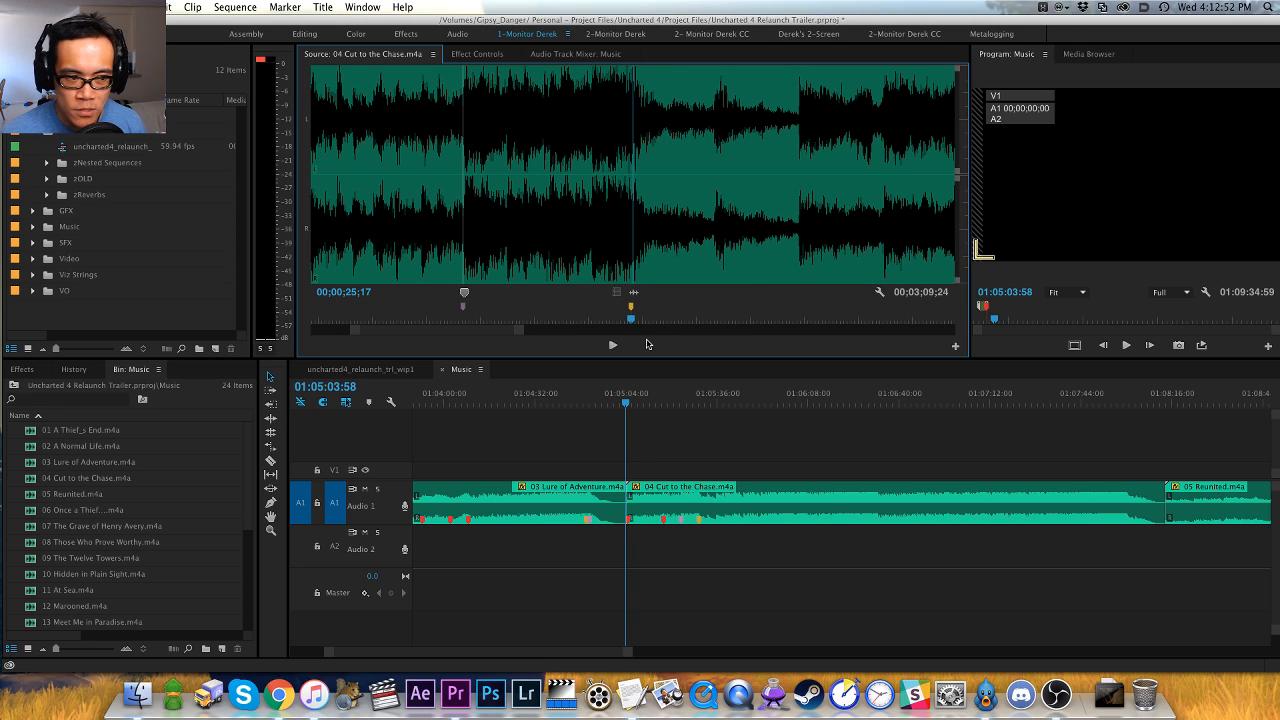
key("space")
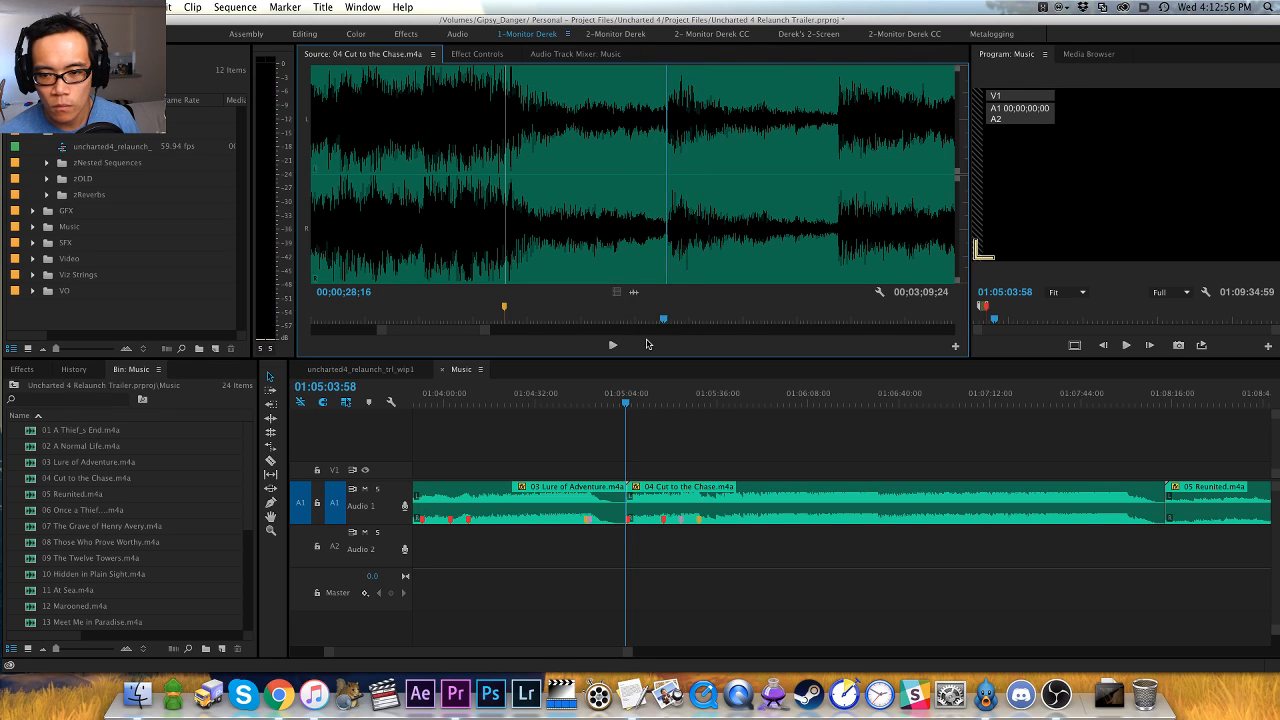
key("space")
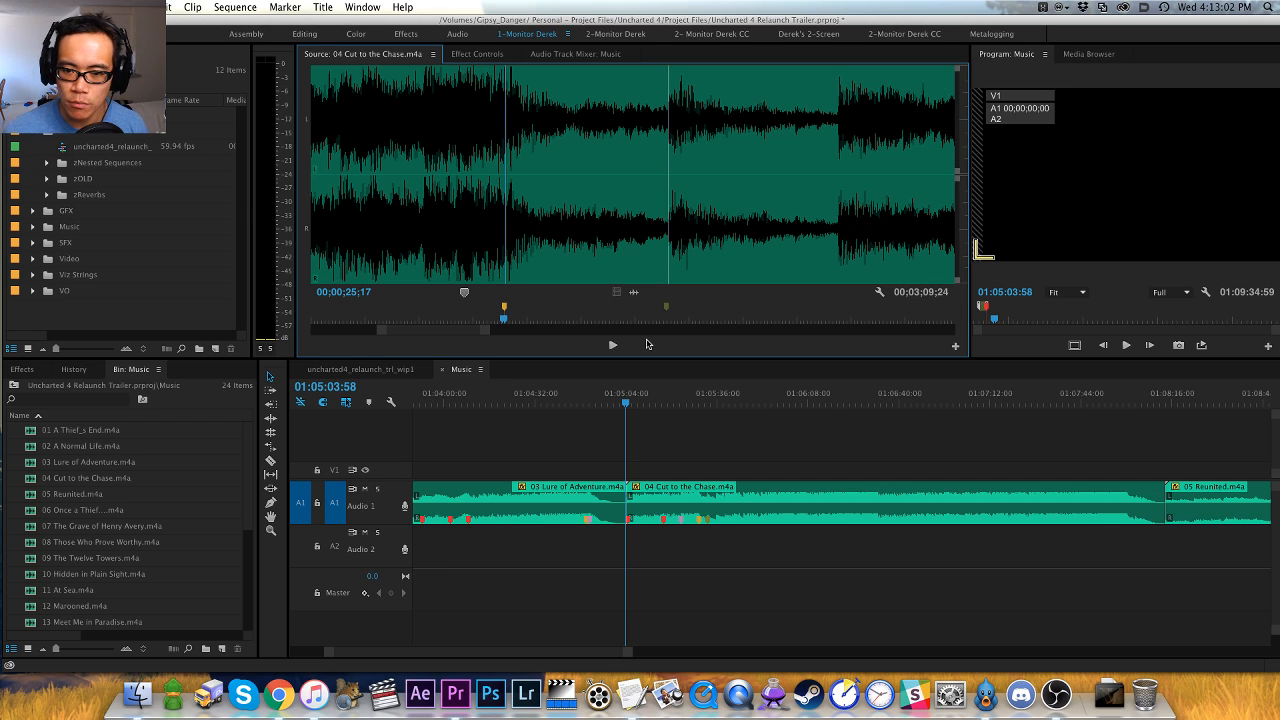
- Replay from the orange marker at 00;00;25;17 and add a red clip marker where the music swells at 00;00;31;20
key("space")
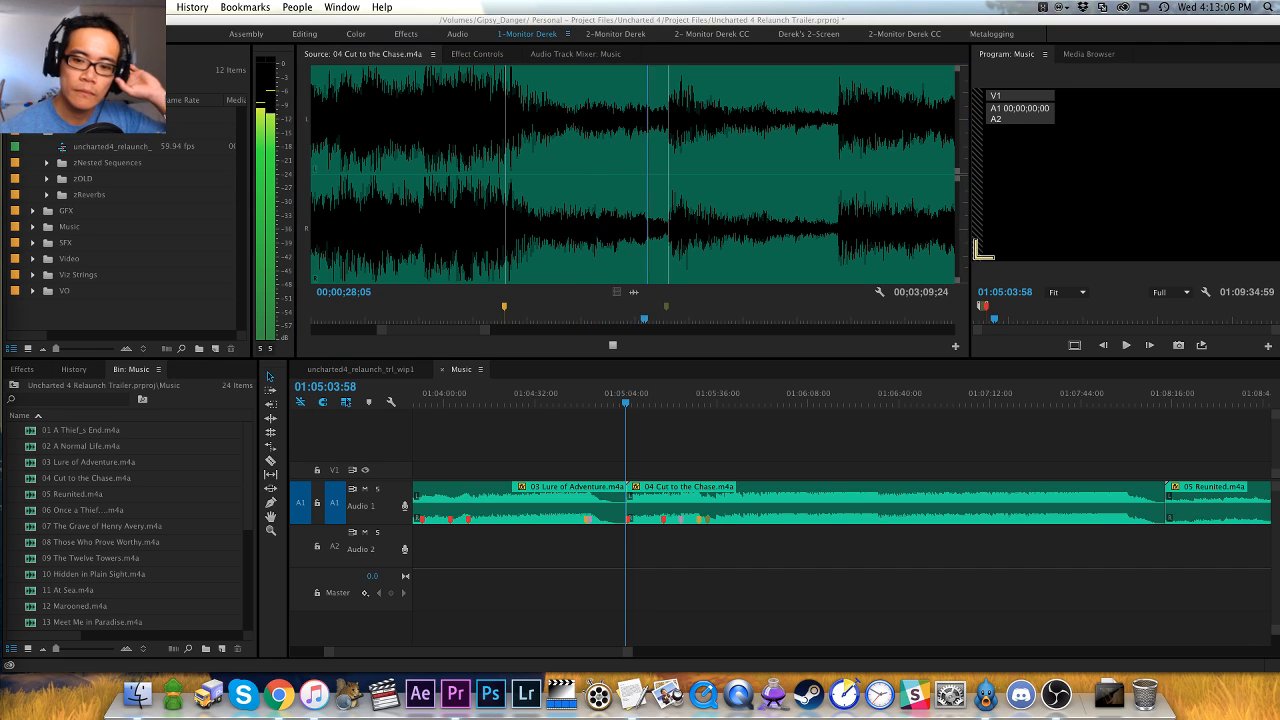
left_click(586, 333)
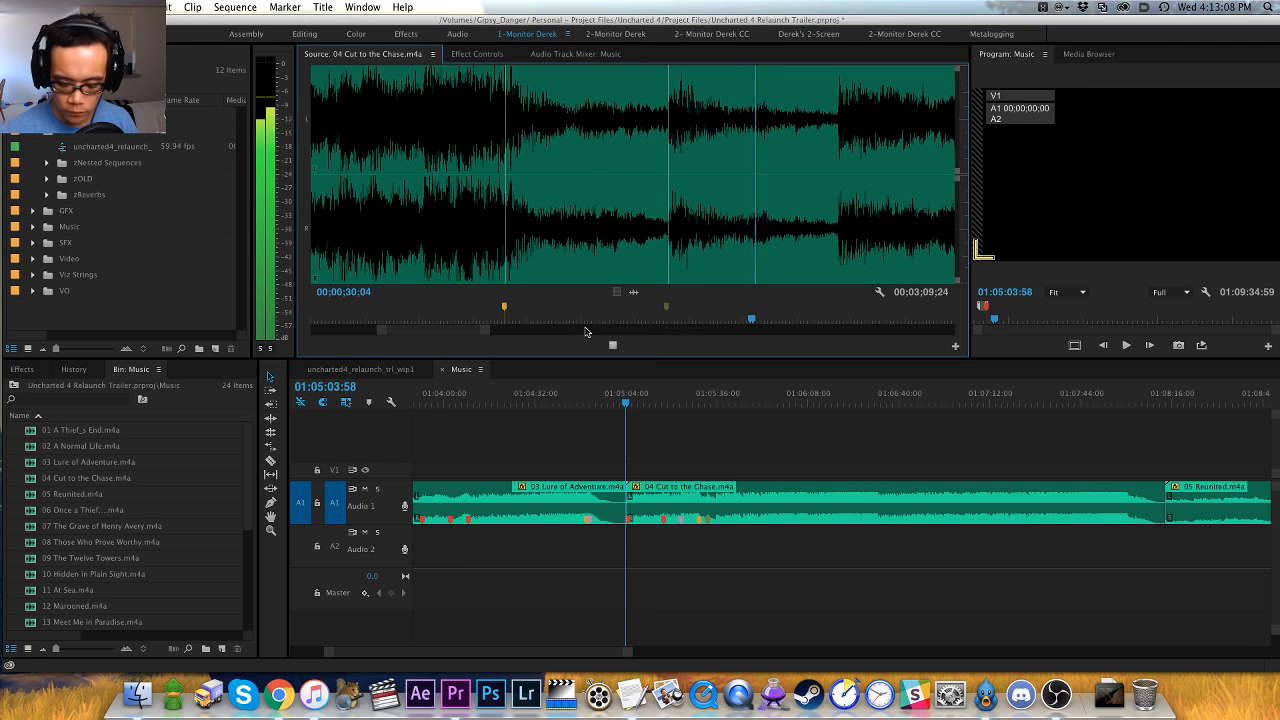
key("space")
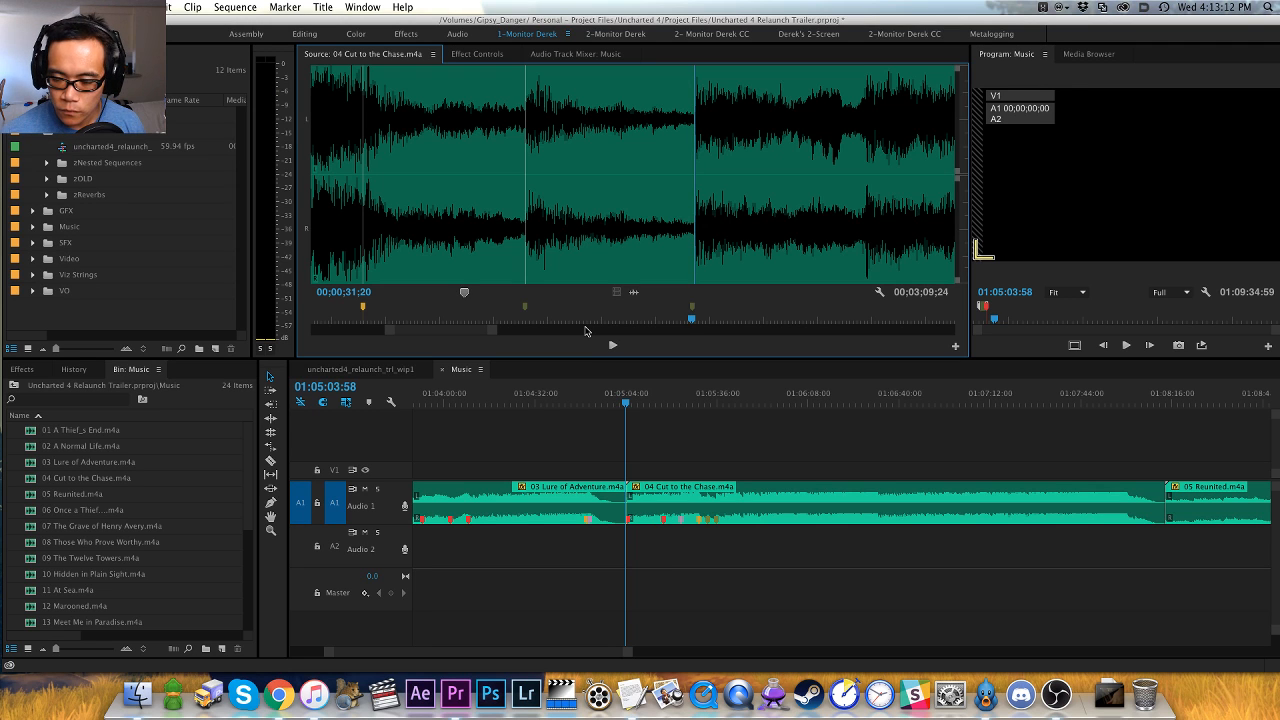
- Play on from the red marker and add an orange clip marker at 00;00;37;20, just before the next big hit
key("space")
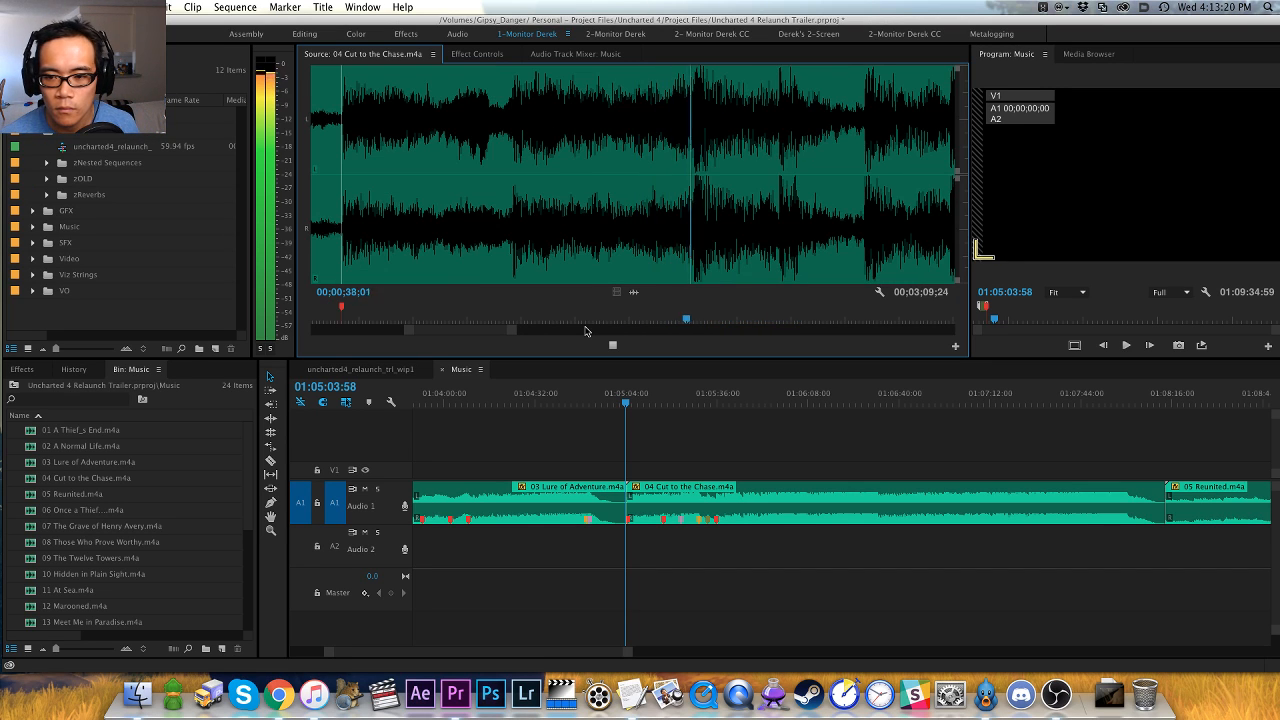
key("space")
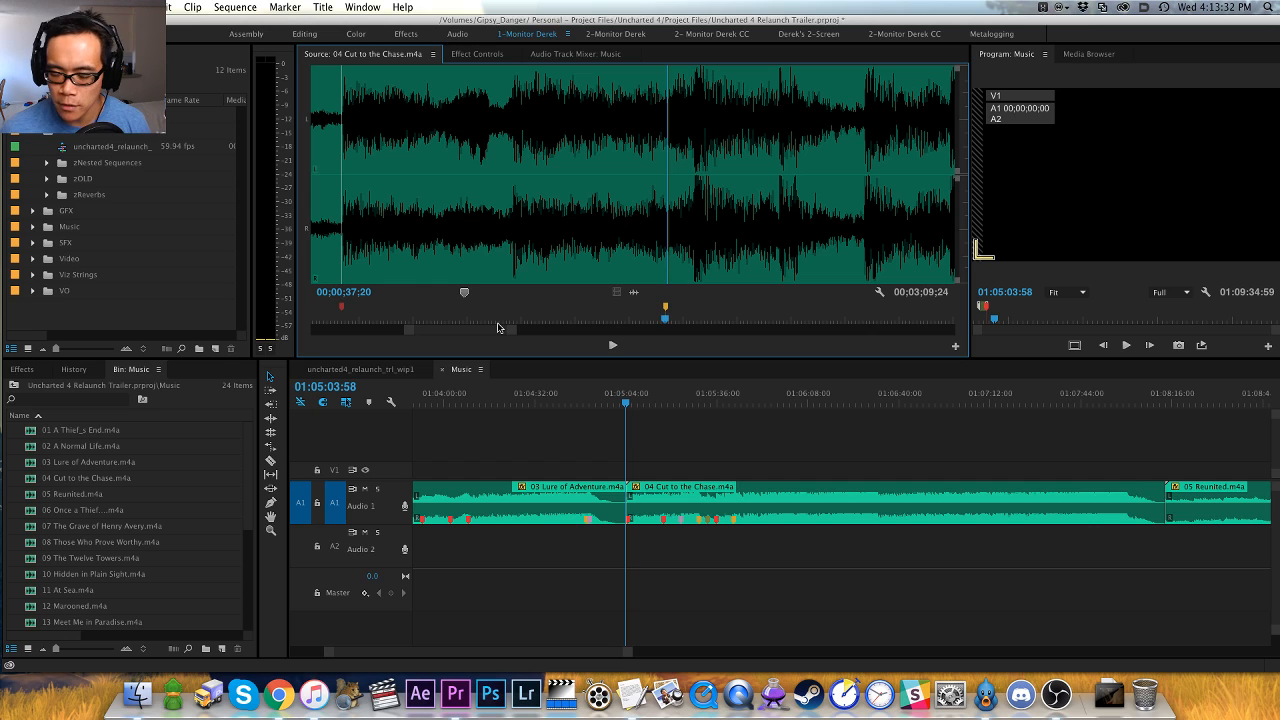
key("shift+super+m")
- Locate the big hit just after the orange marker and add a pink clip marker there at 00;00;38;04
key("space")
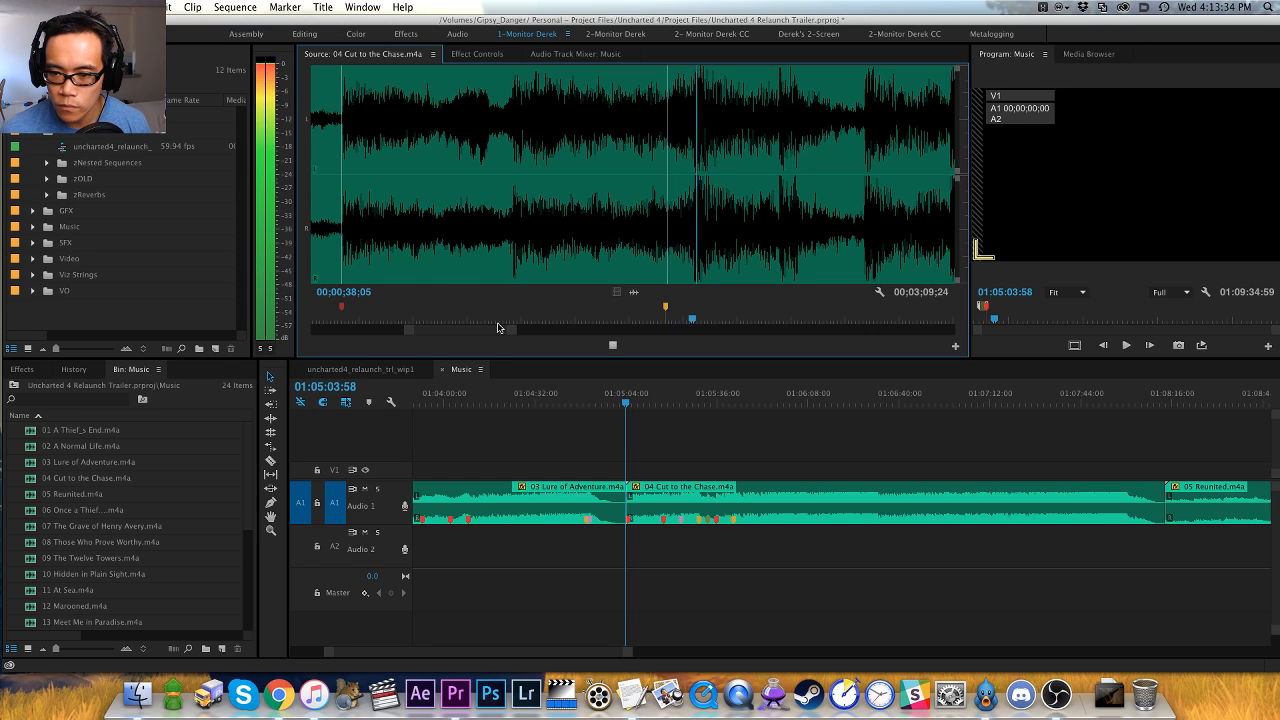
key("space")
key("Right")
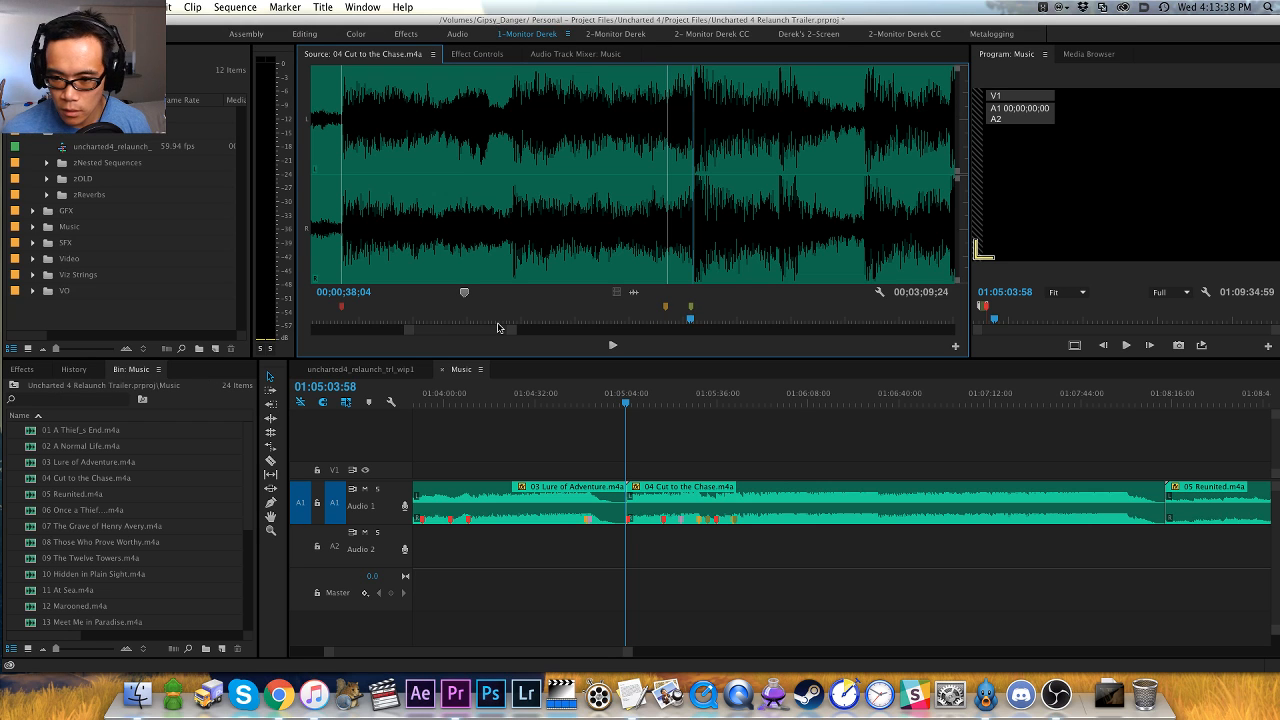
key("shift+super+m")
- Add a red clip marker at the following hit, 00;00;39;21, and replay the passage around these markers
key("space")
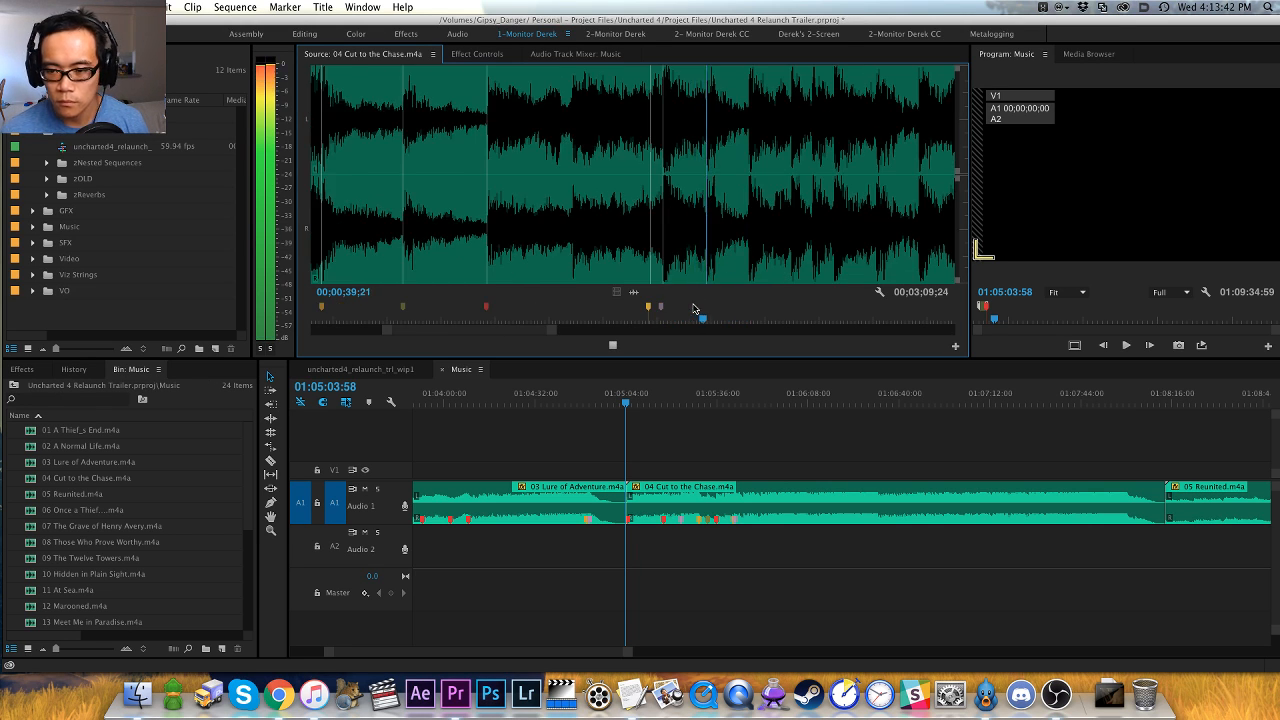
key("space")
key("shift+Left")
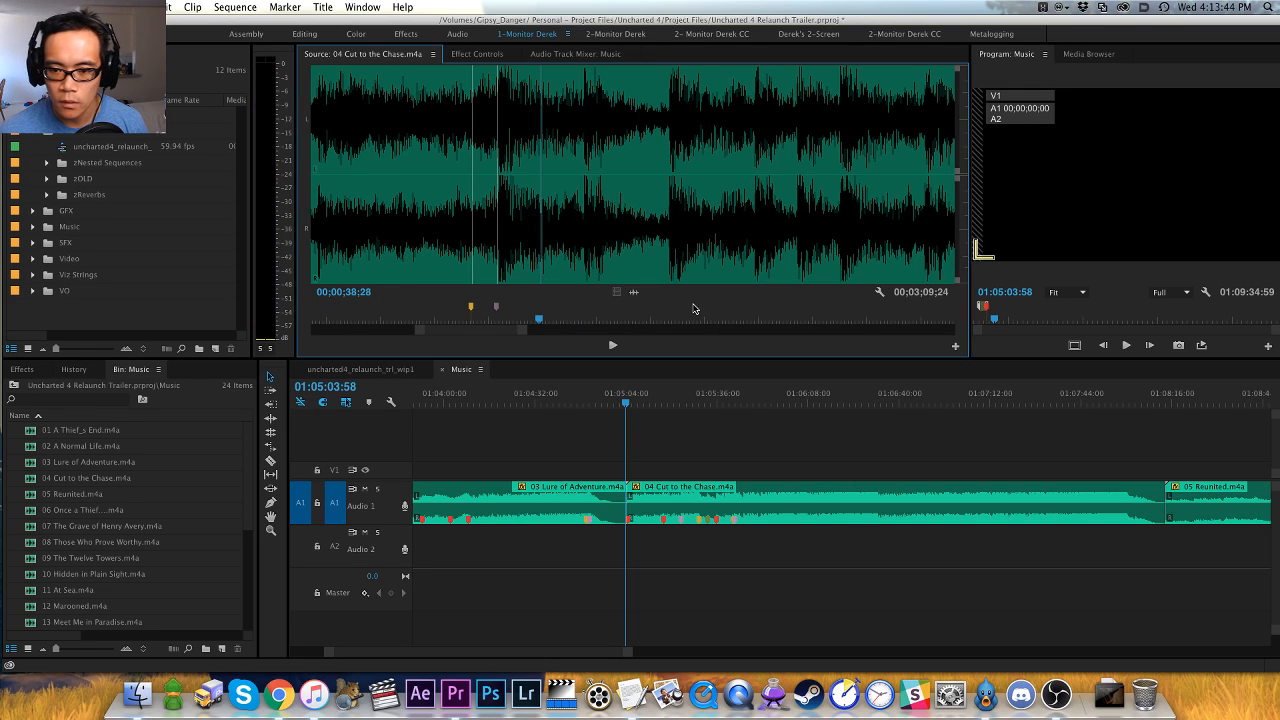
key("space")
key("space")
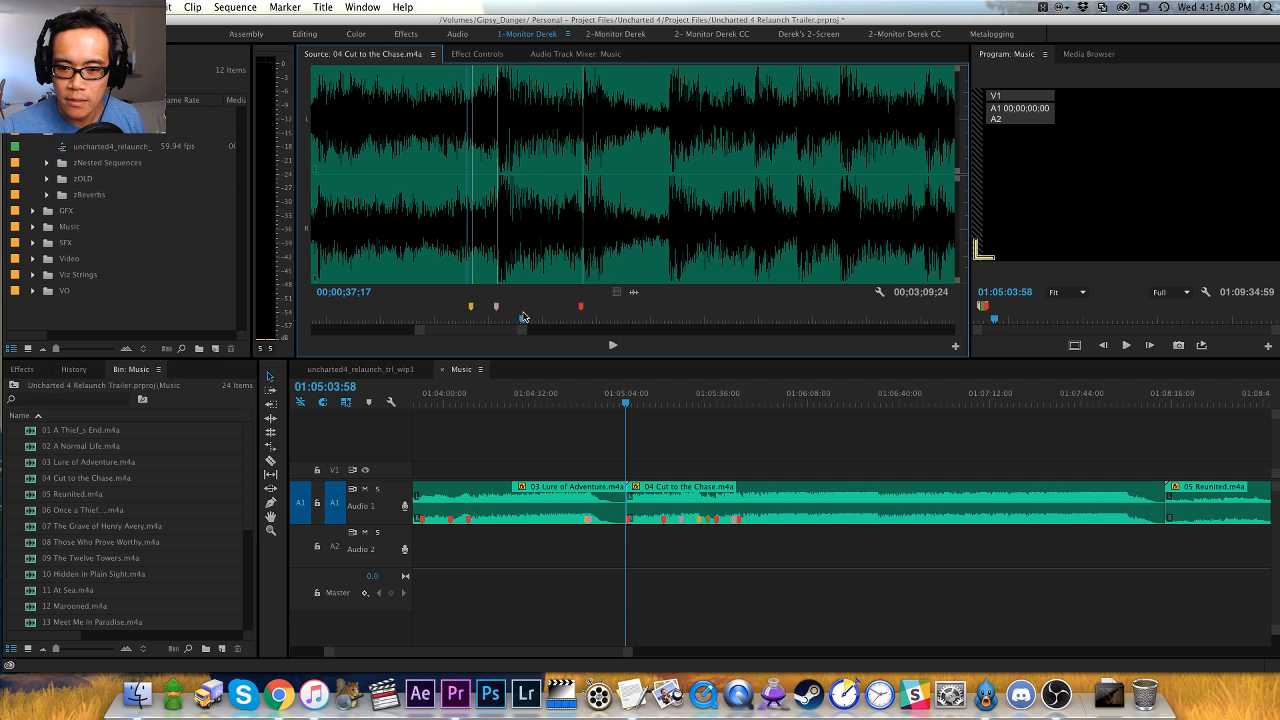
key("shift+super+m")
key("space")
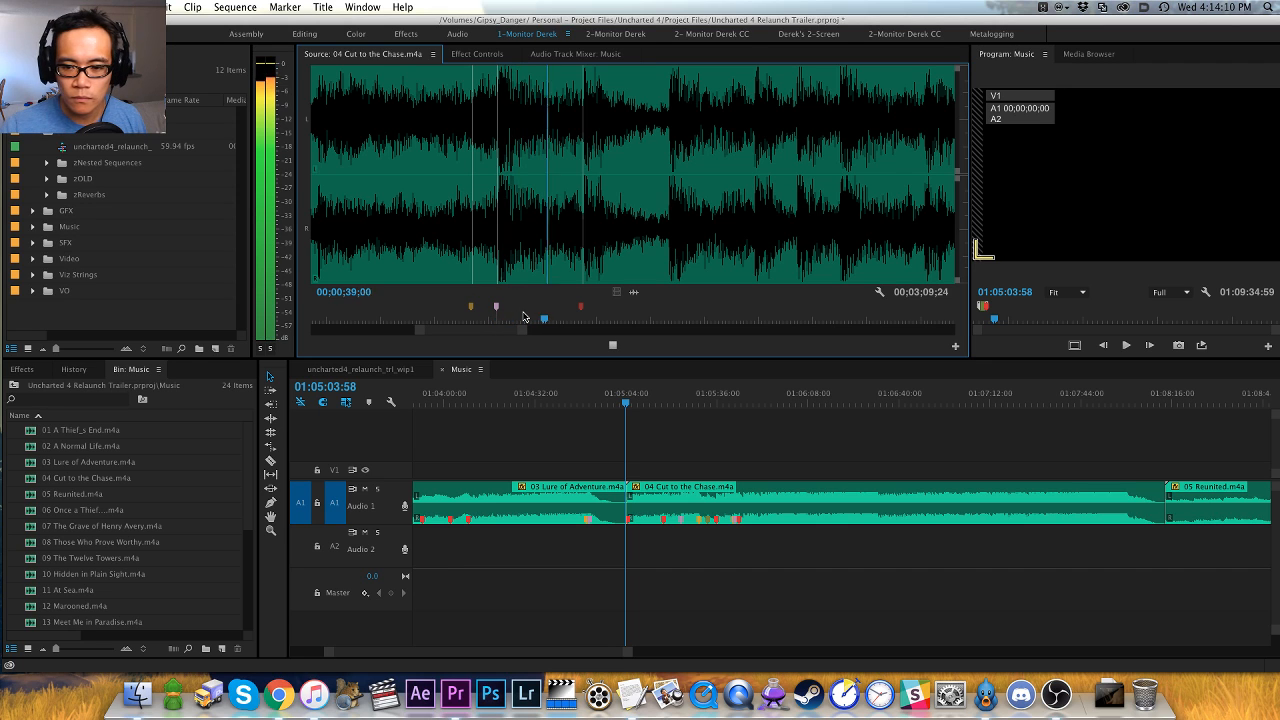
key("space")
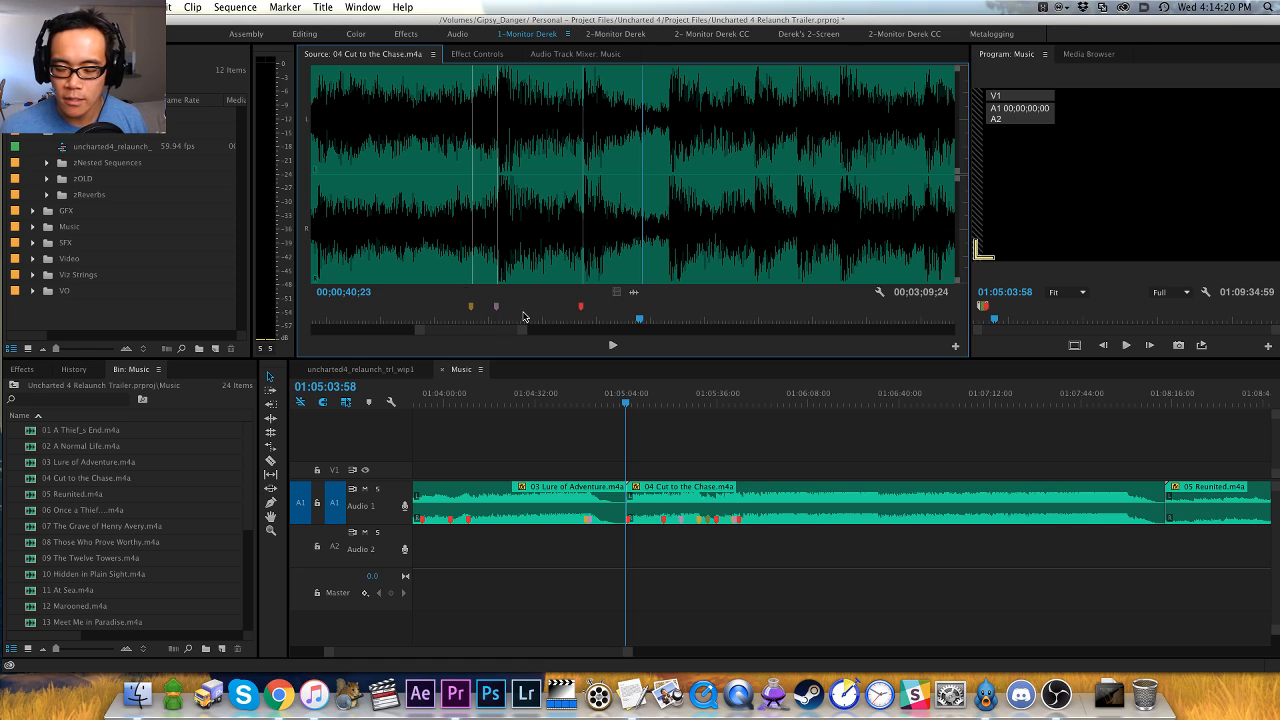
- Play on from the red marker at 00;00;39;21, find the next hit frame by frame and add a green clip marker at 00;00;41;08
key("shift+super+m")
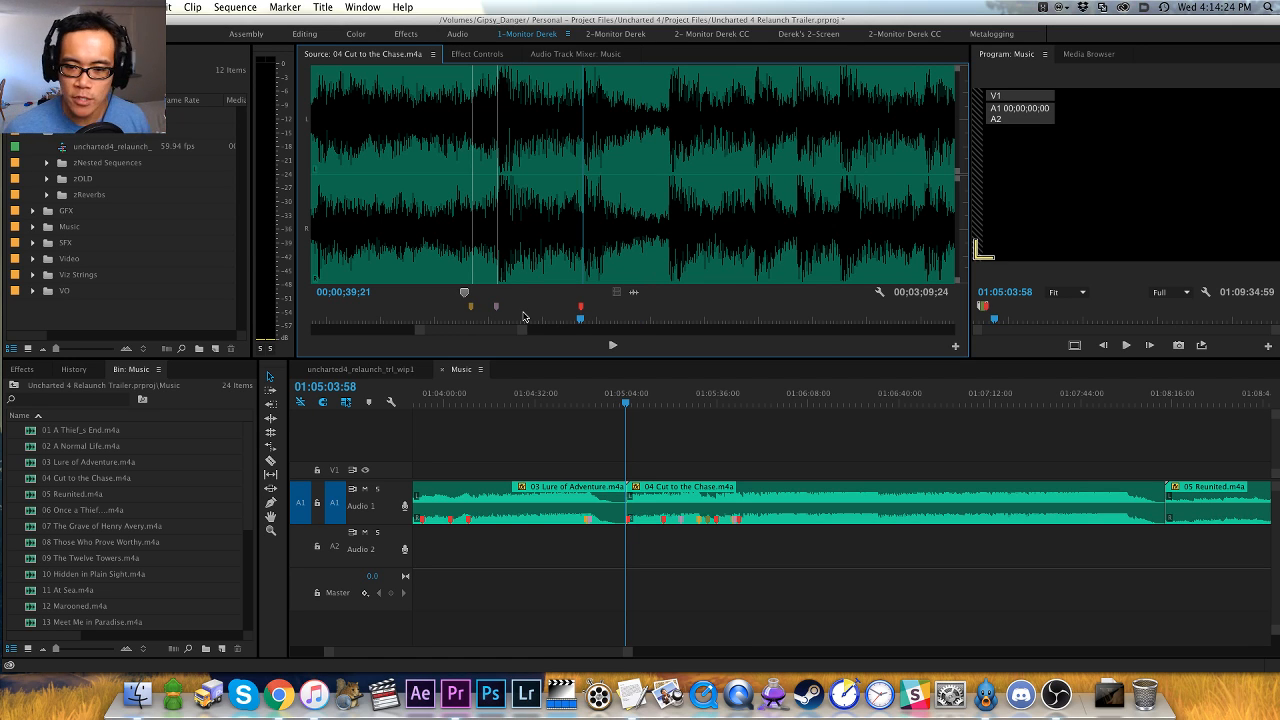
key("space")
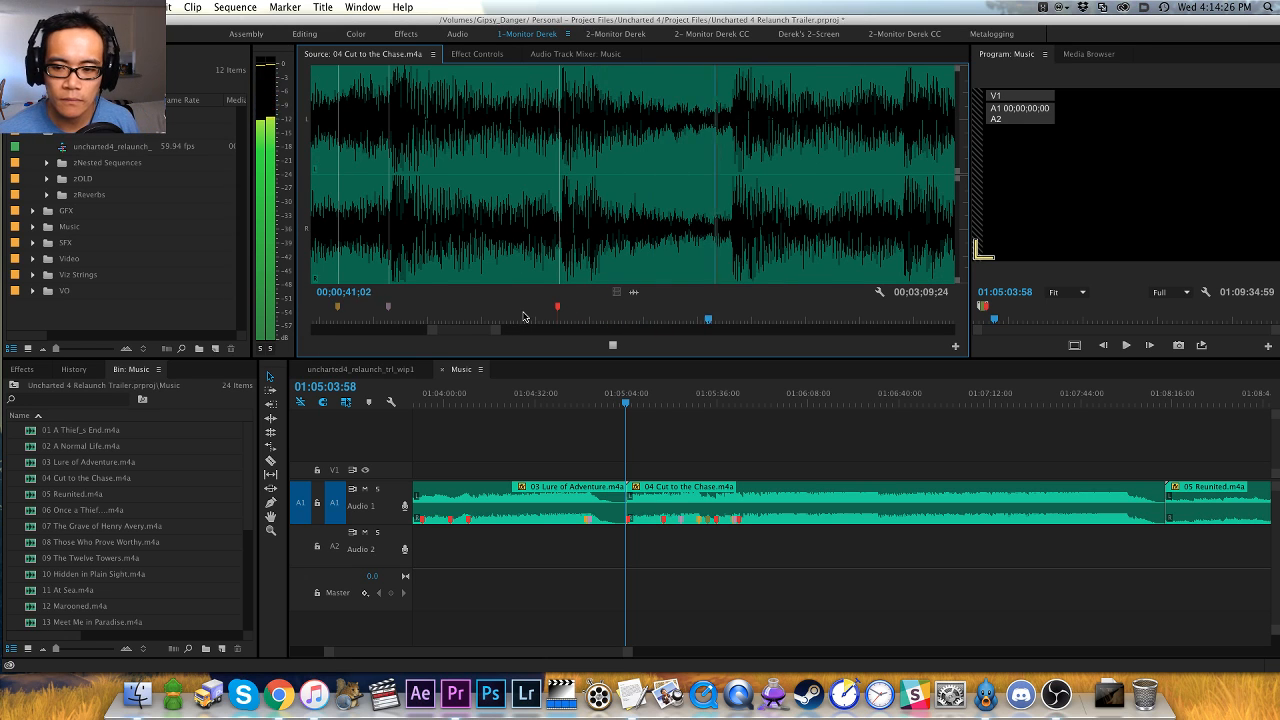
key("space")
key("shift+Left")
key("shift+Left")
key("shift+Left")
key("space")
key("space")
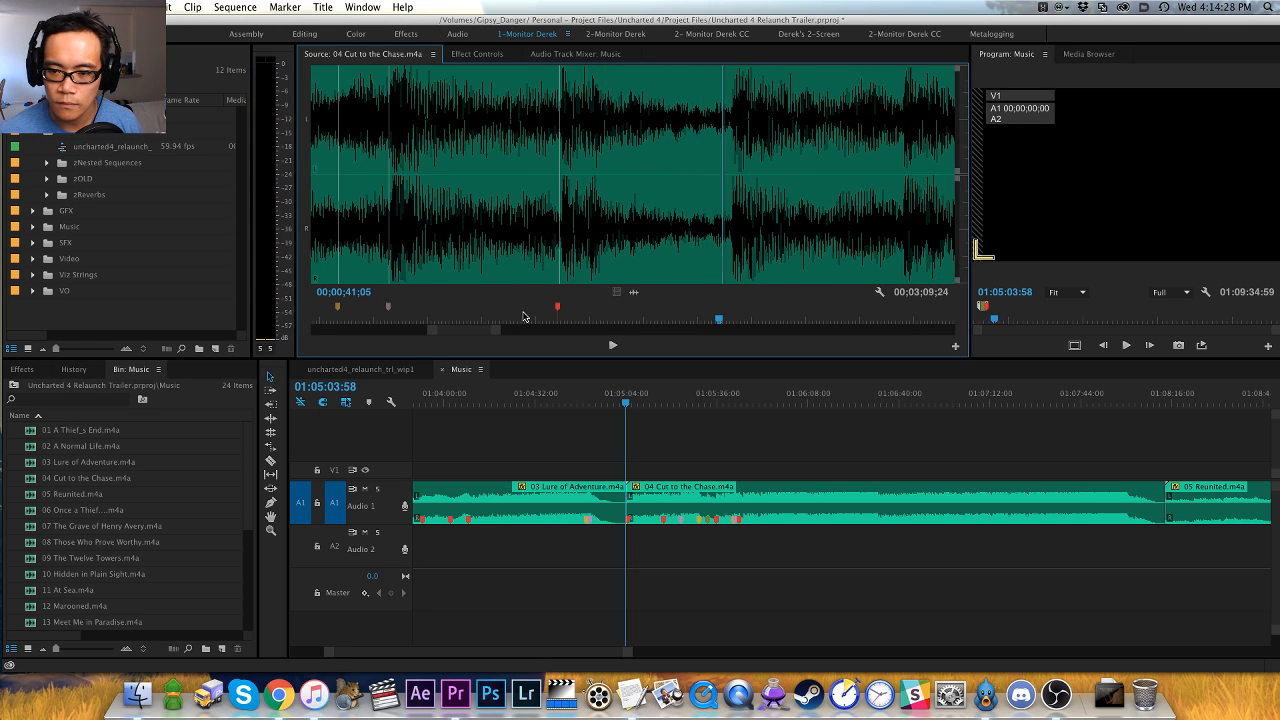
key("Right")
key("Right")
key("Right")
key("Left")
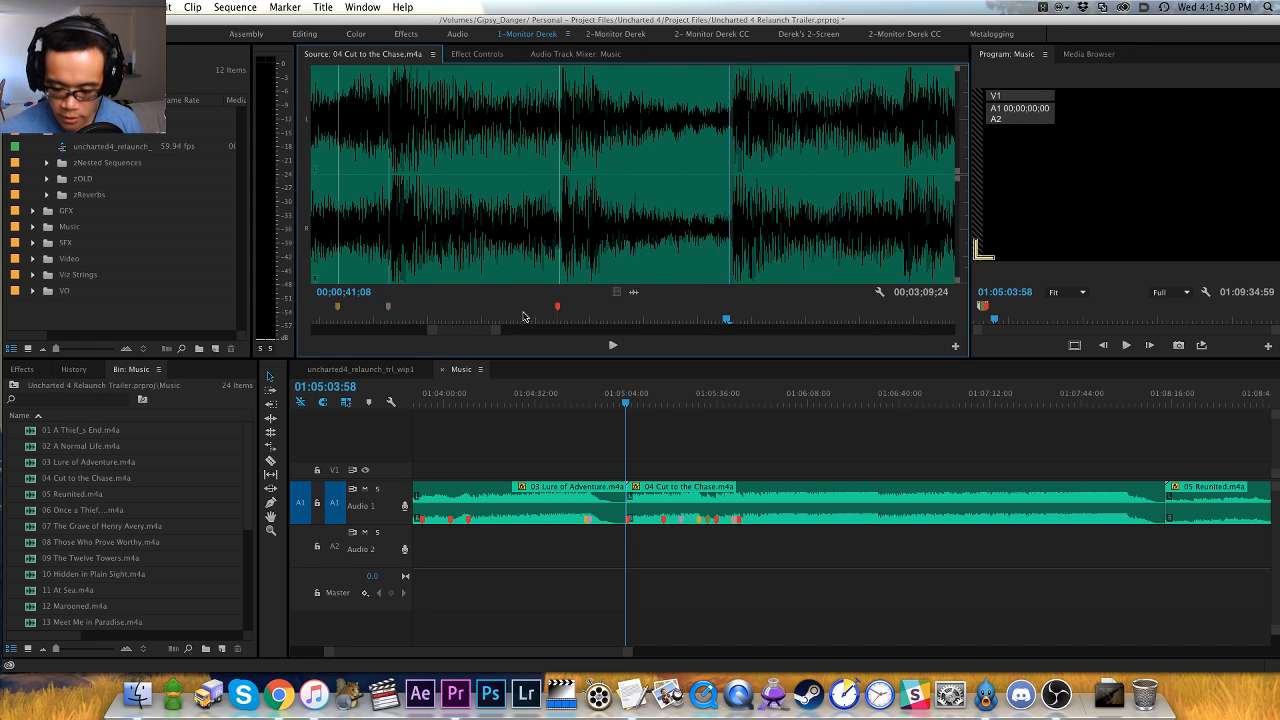
key("m")
- Replay from the 00;00;41;08 marker and add a green clip marker at the next hit, 00;00;42;26
key("space")
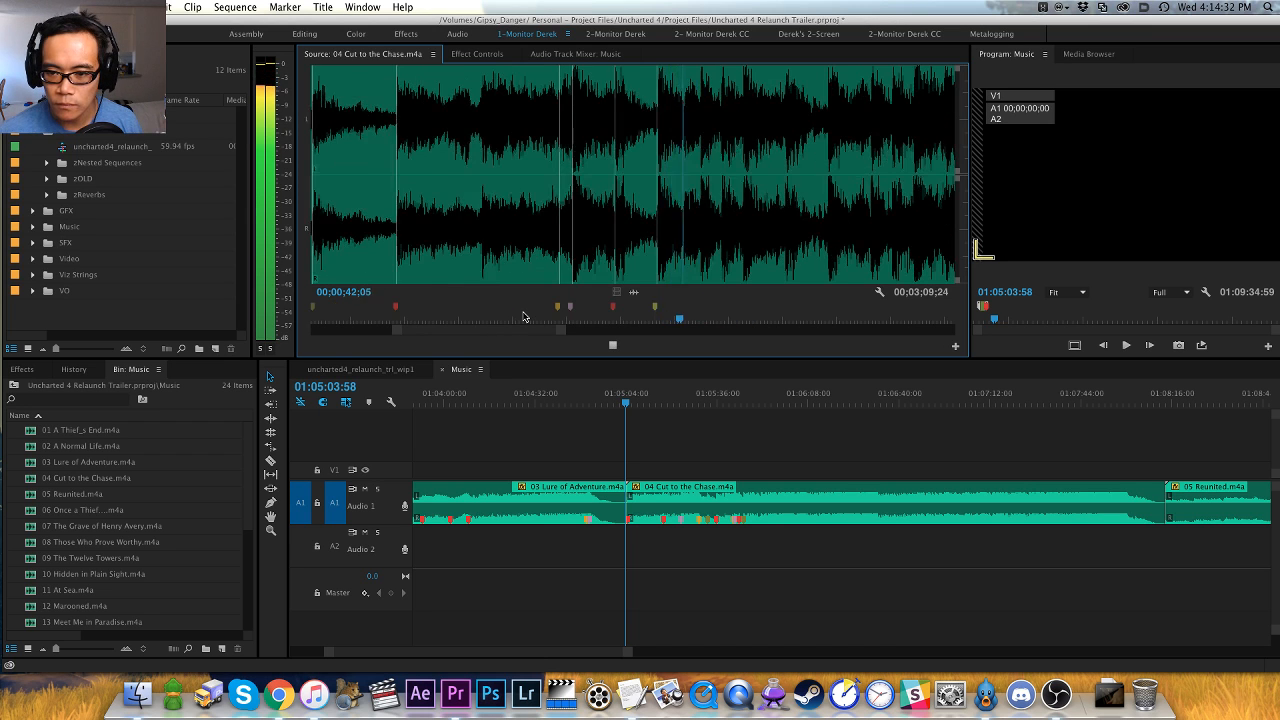
key("space")
key("shift+super+m")
key("space")
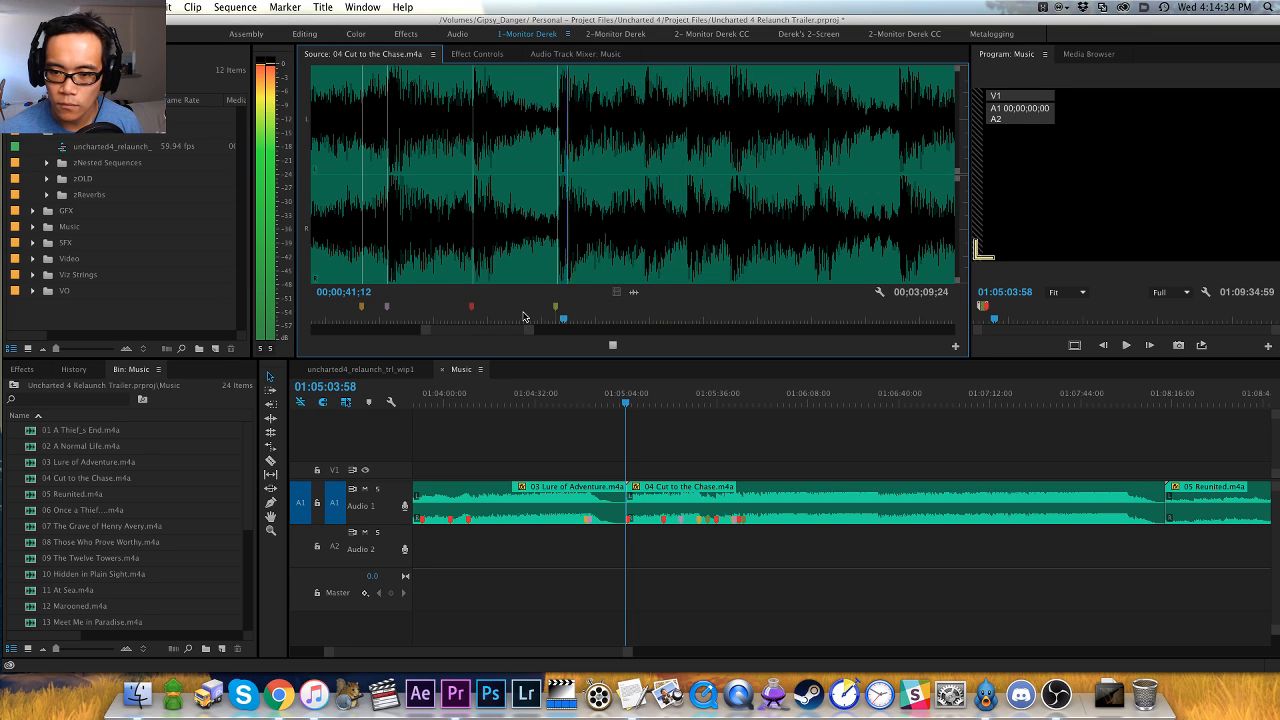
key("space")
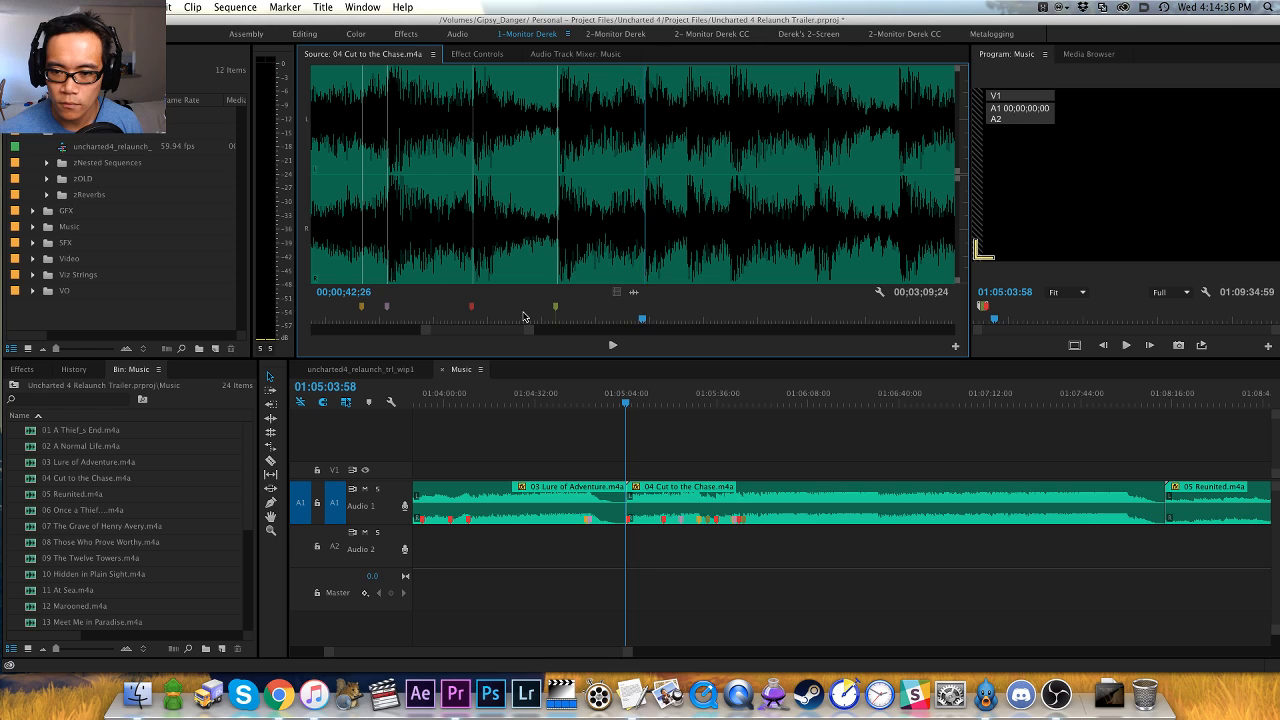
key("m")
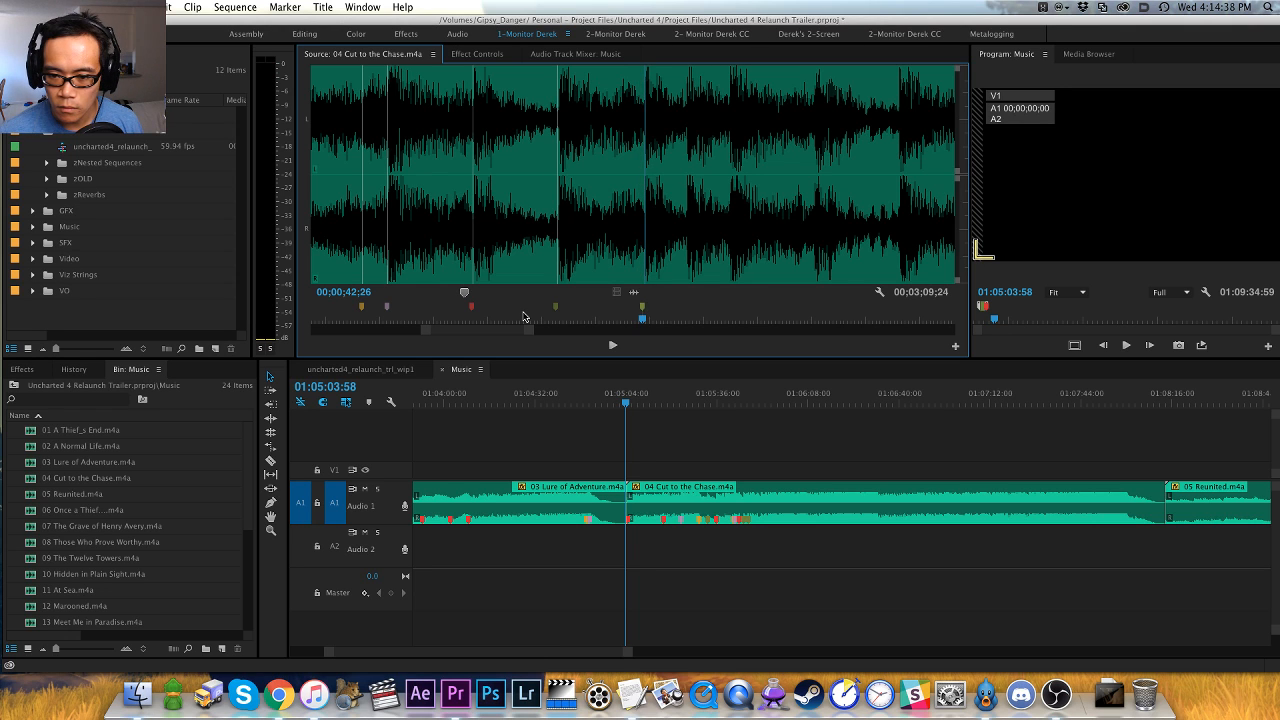
- Check the hit by playback, delete the clip marker at 00;00;42;26 and add one a frame earlier at 00;00;42;25
key("space")
key("space")
key("shift+super+m")
key("alt+m")
key("Left")
key("m")
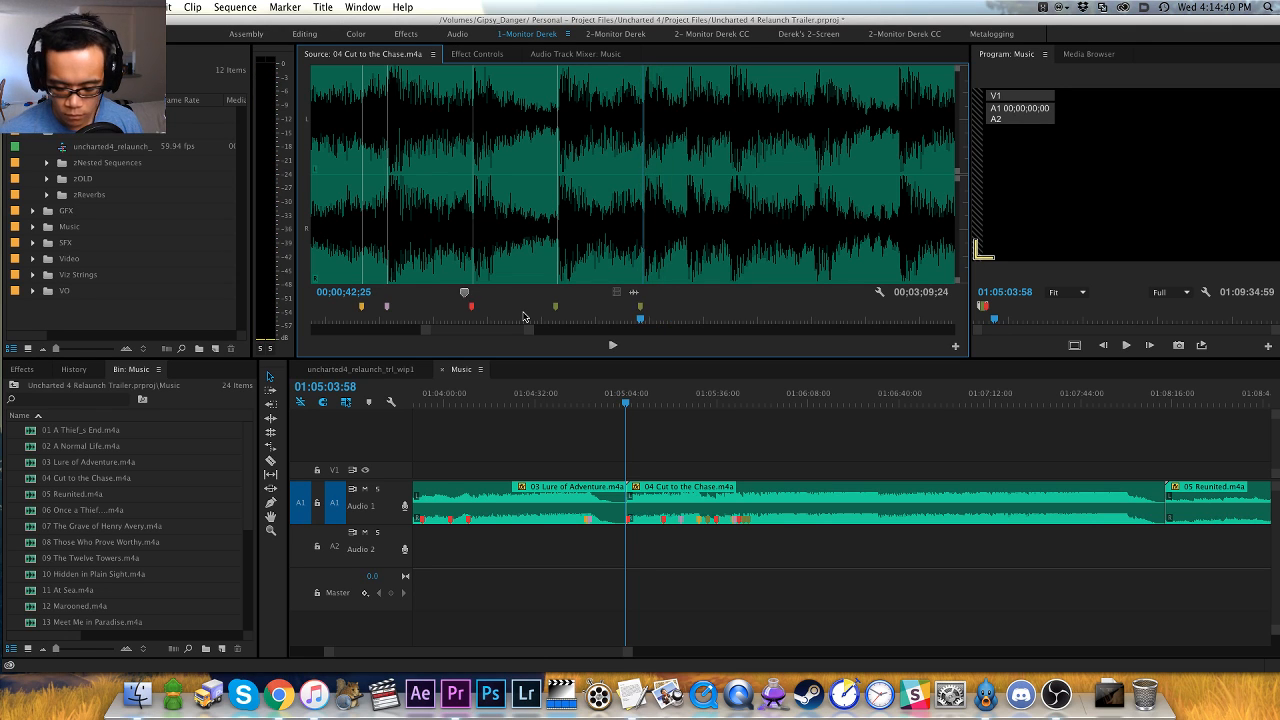
- Play on from the 00;00;42;25 marker and add green clip markers at the next two hits, the first at 00;00;43;18
key("space")
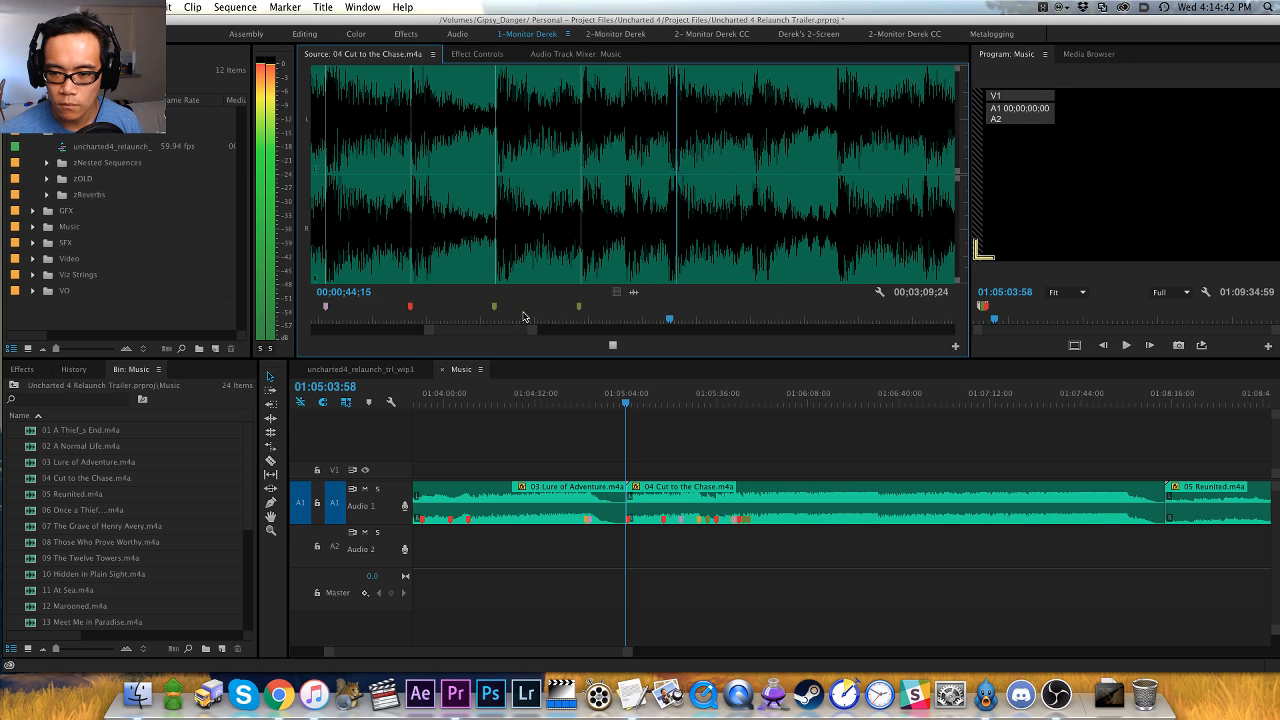
key("space")
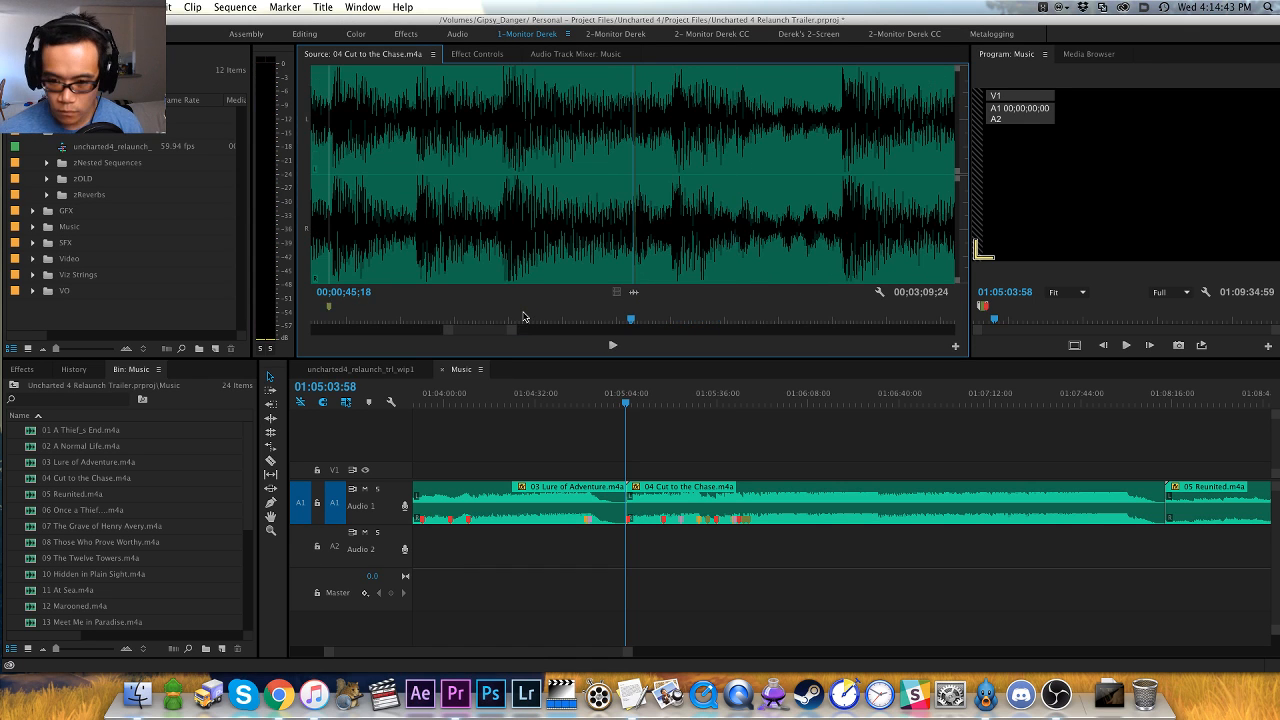
left_click(411, 260)
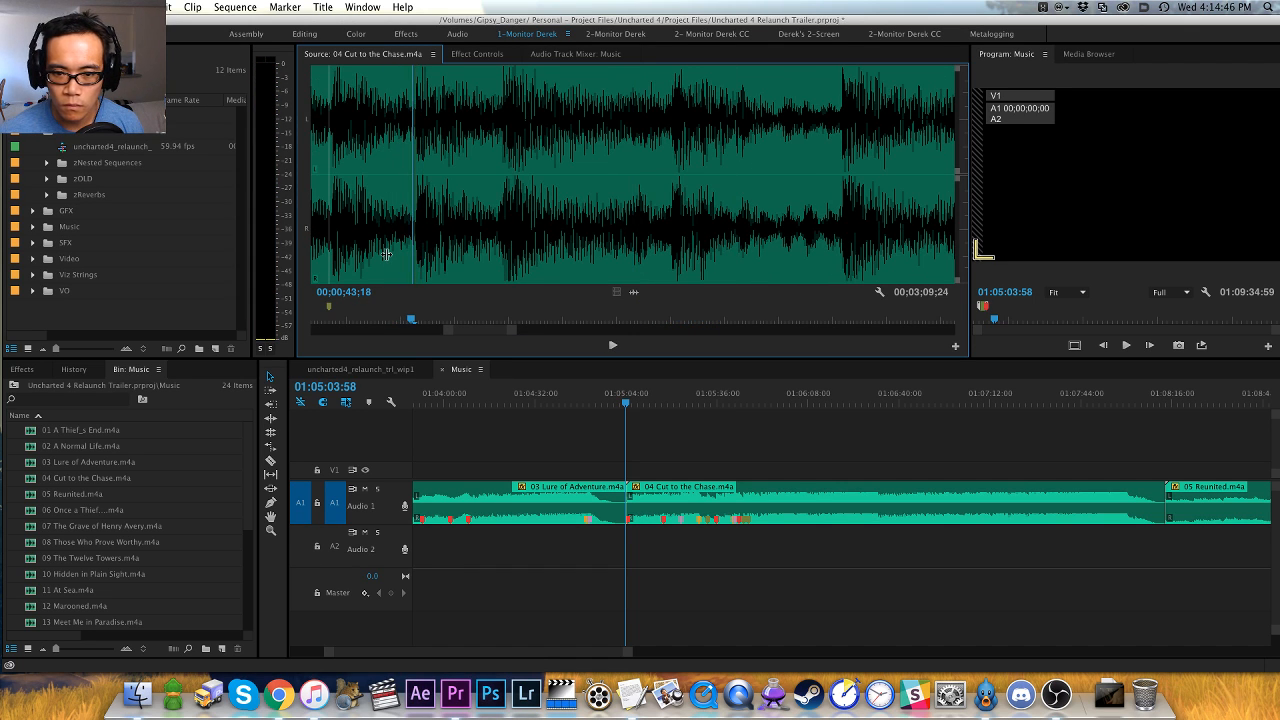
key("m")
key("space")
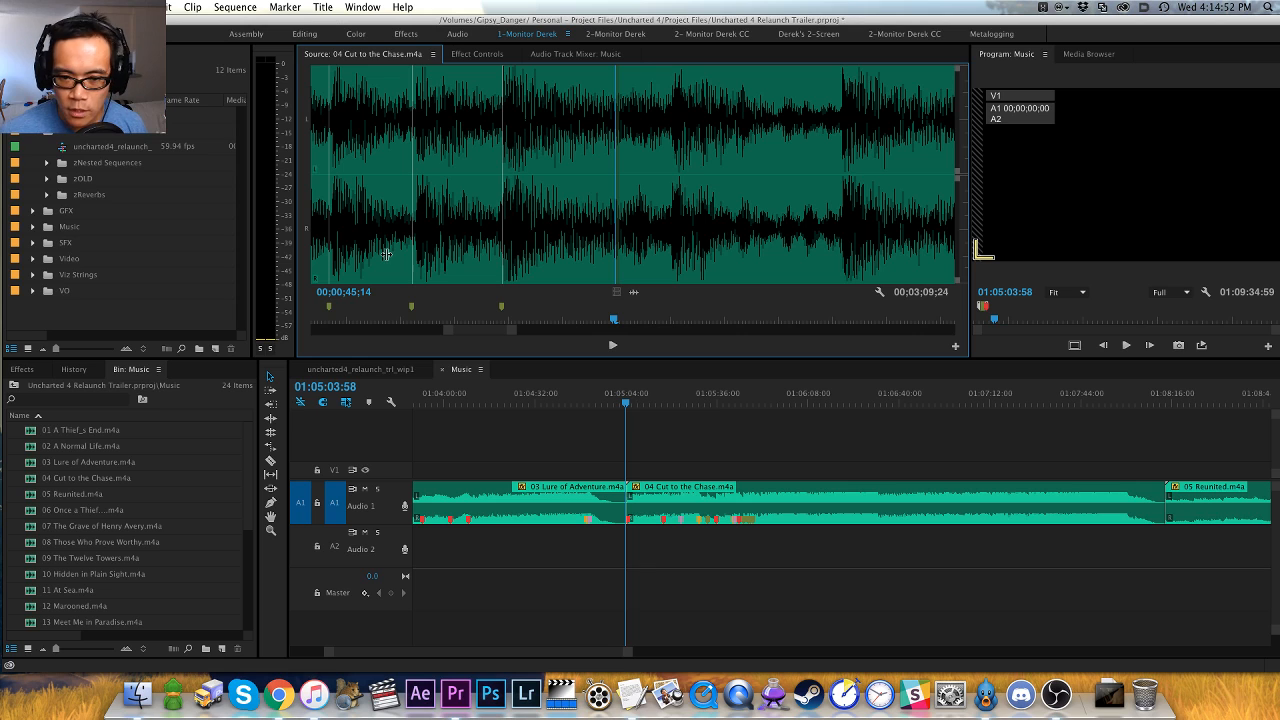
- Play on from 00;00;45;14 in short bursts to find the next hit and add a red clip marker at 00;00;45;29
key("=")
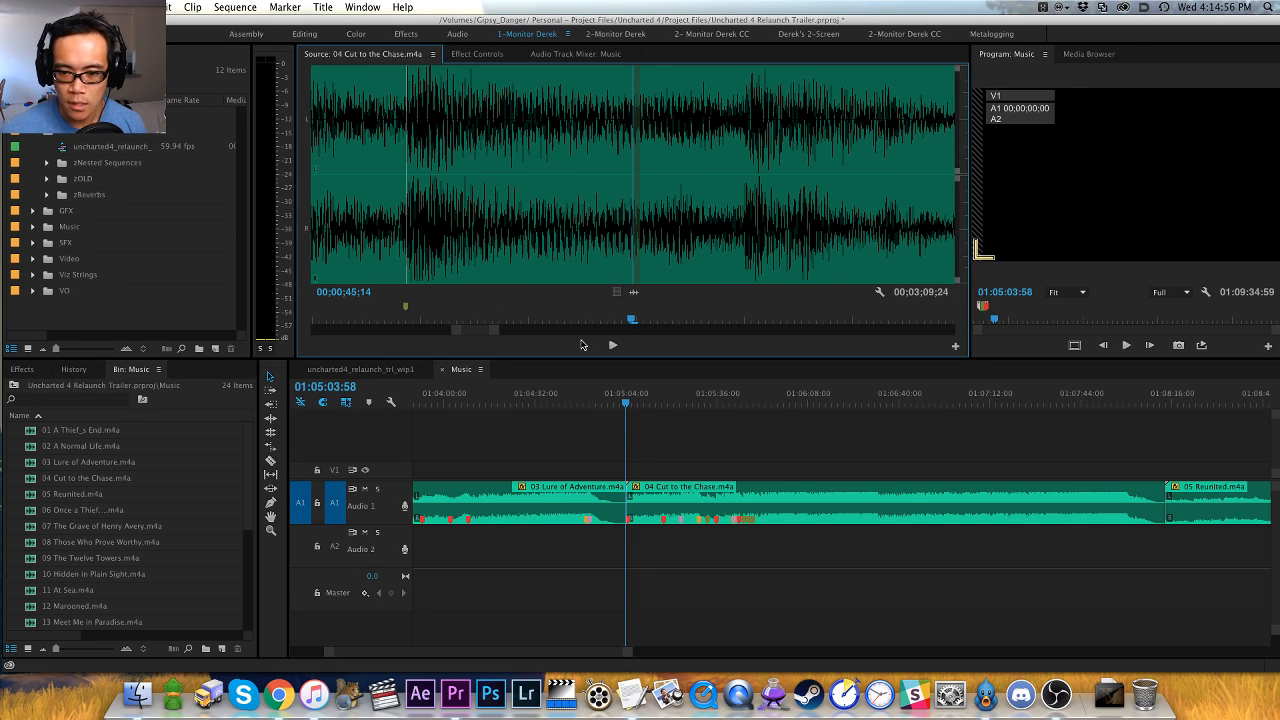
key("-")
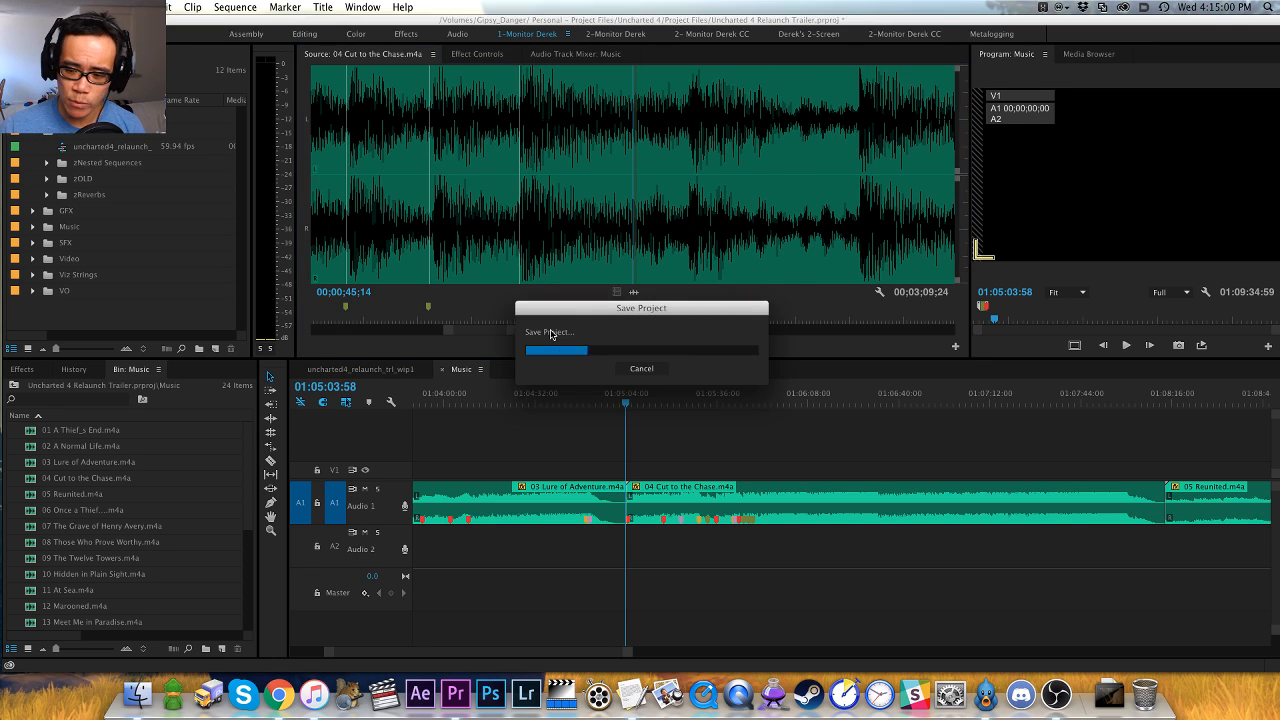
key("-")
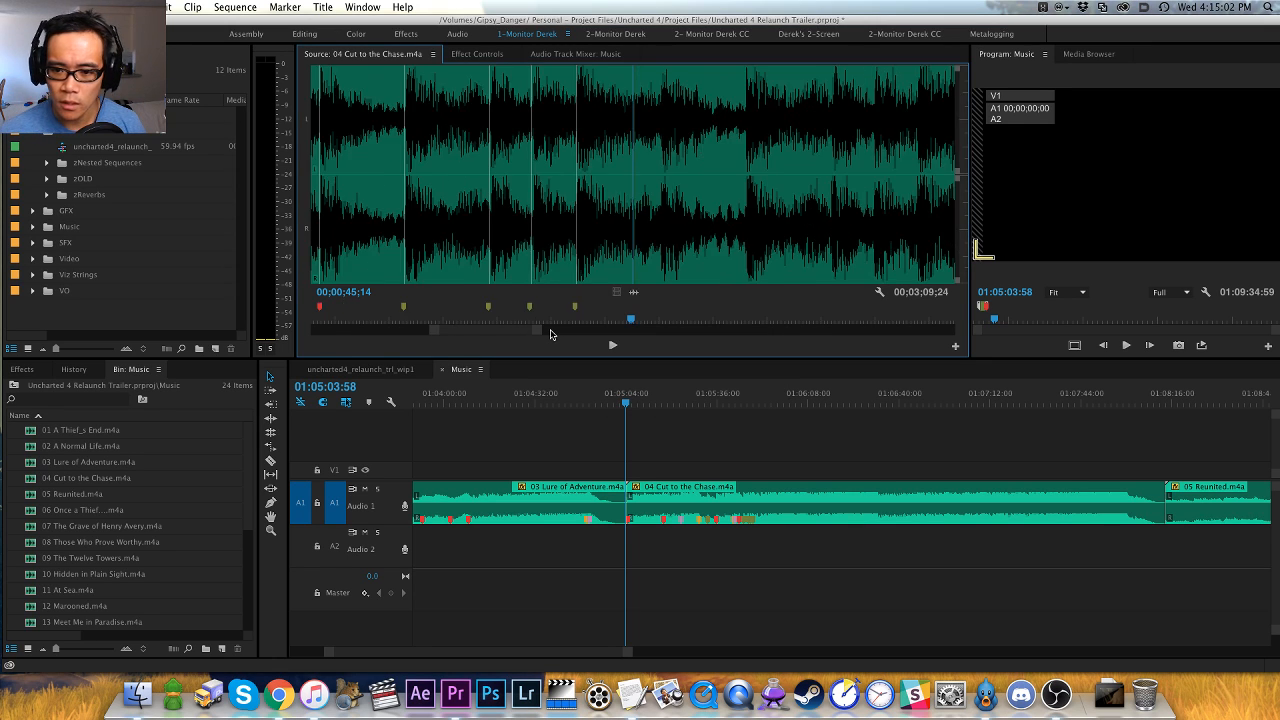
key("space")
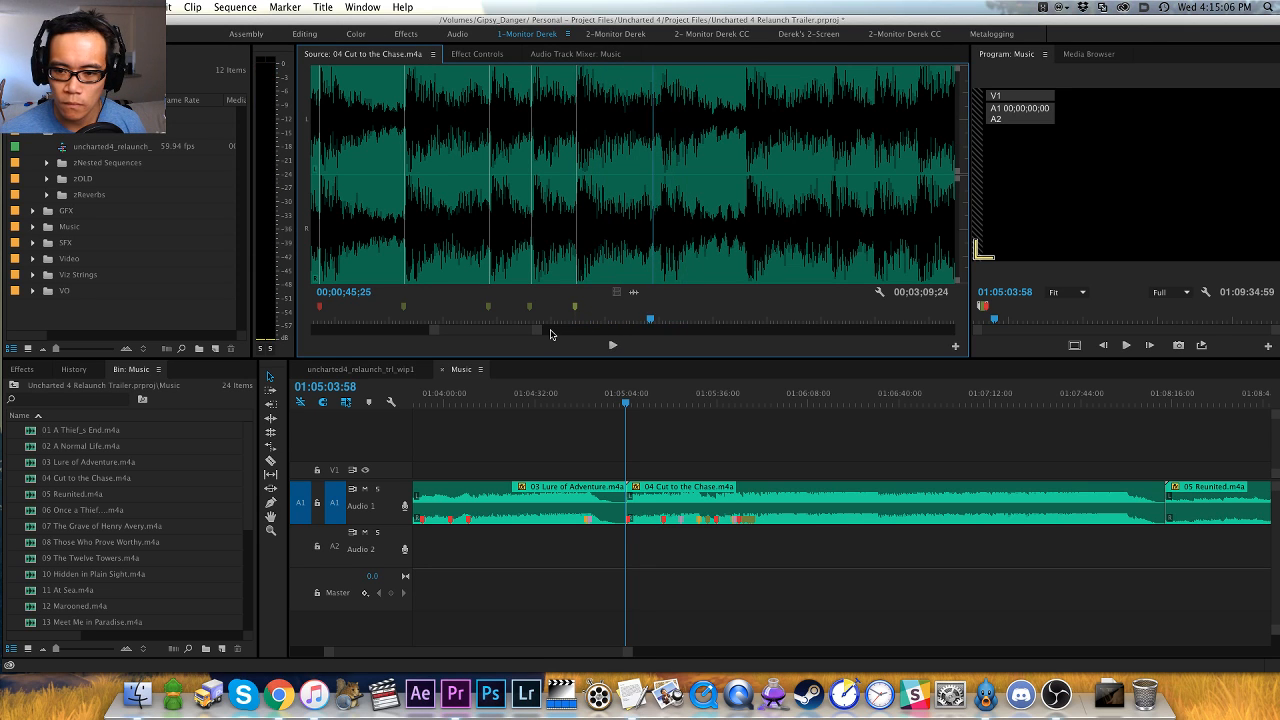
key("space")
key("space")
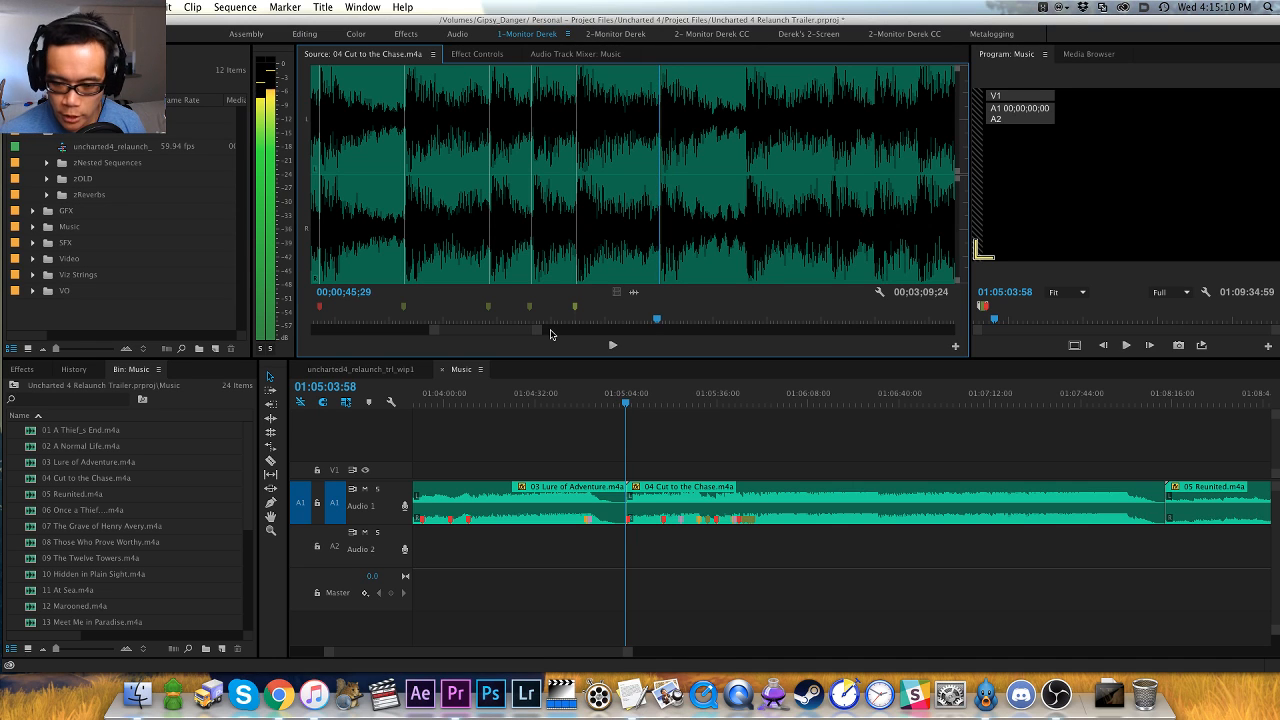
key("m")
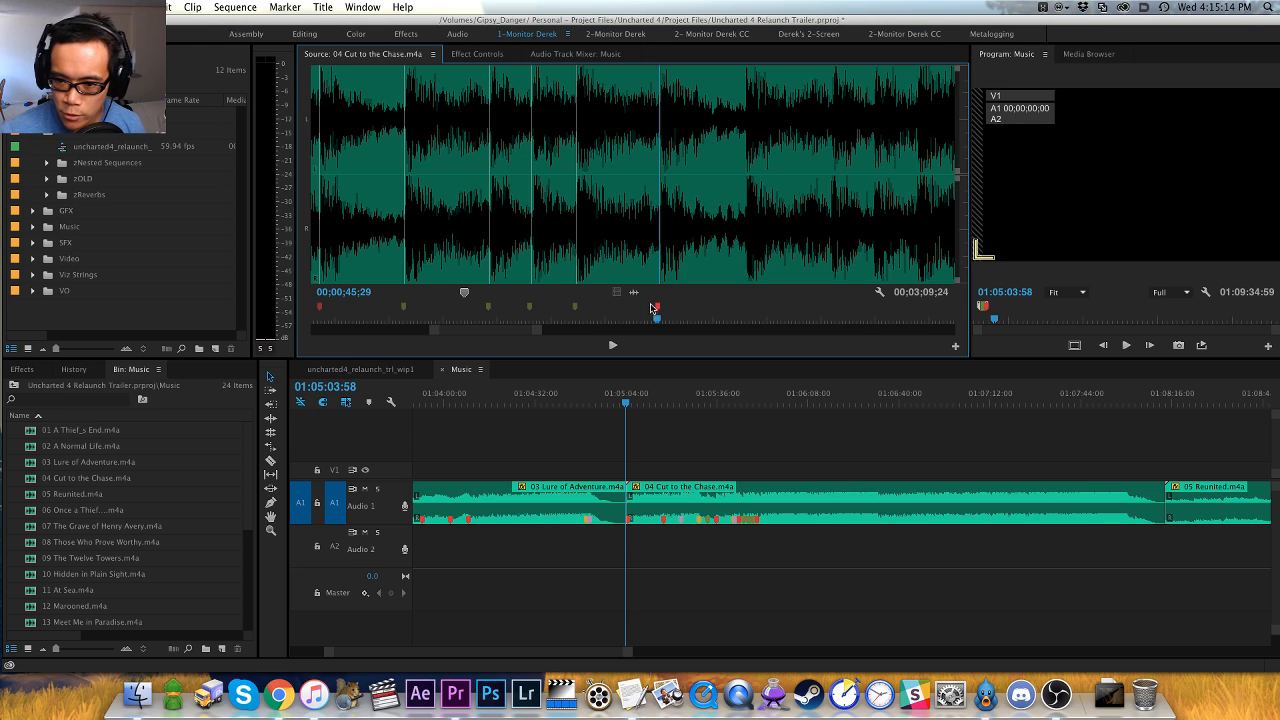
- Replay the hit at the 00;00;45;29 marker, play on and add a red clip marker at the following hit, 00;00;47;16
key("=")
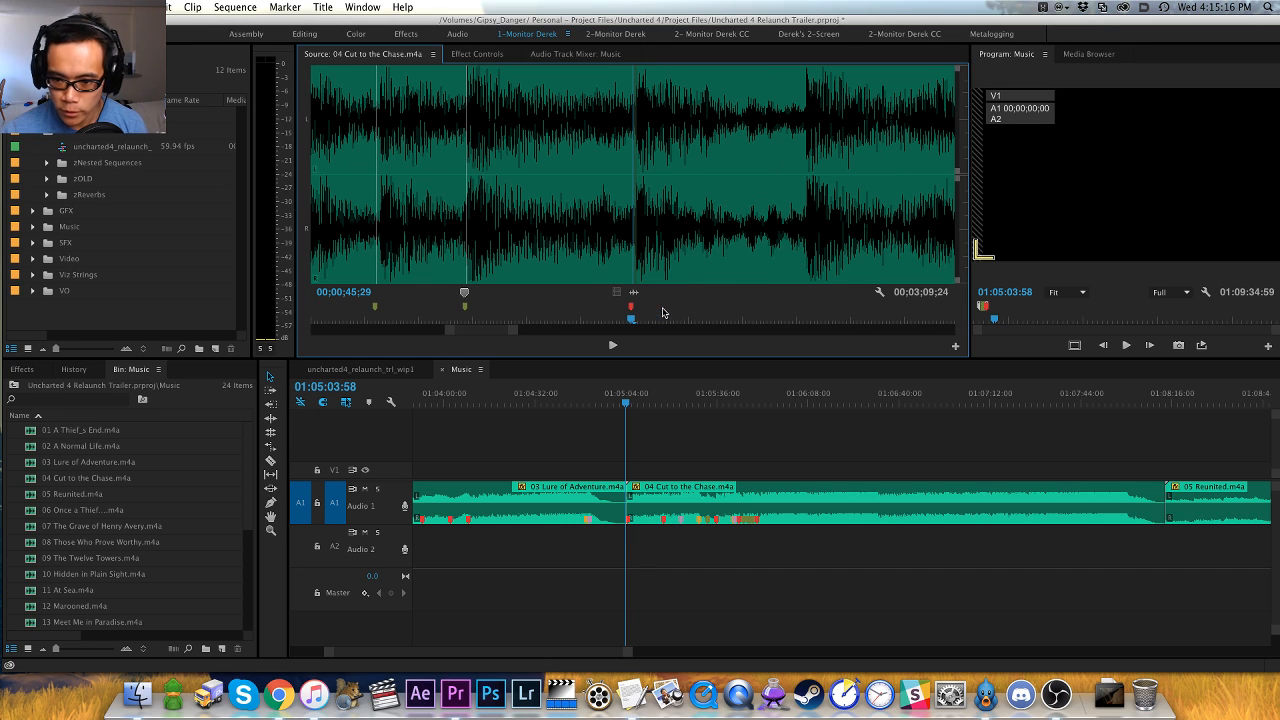
left_click(607, 264)
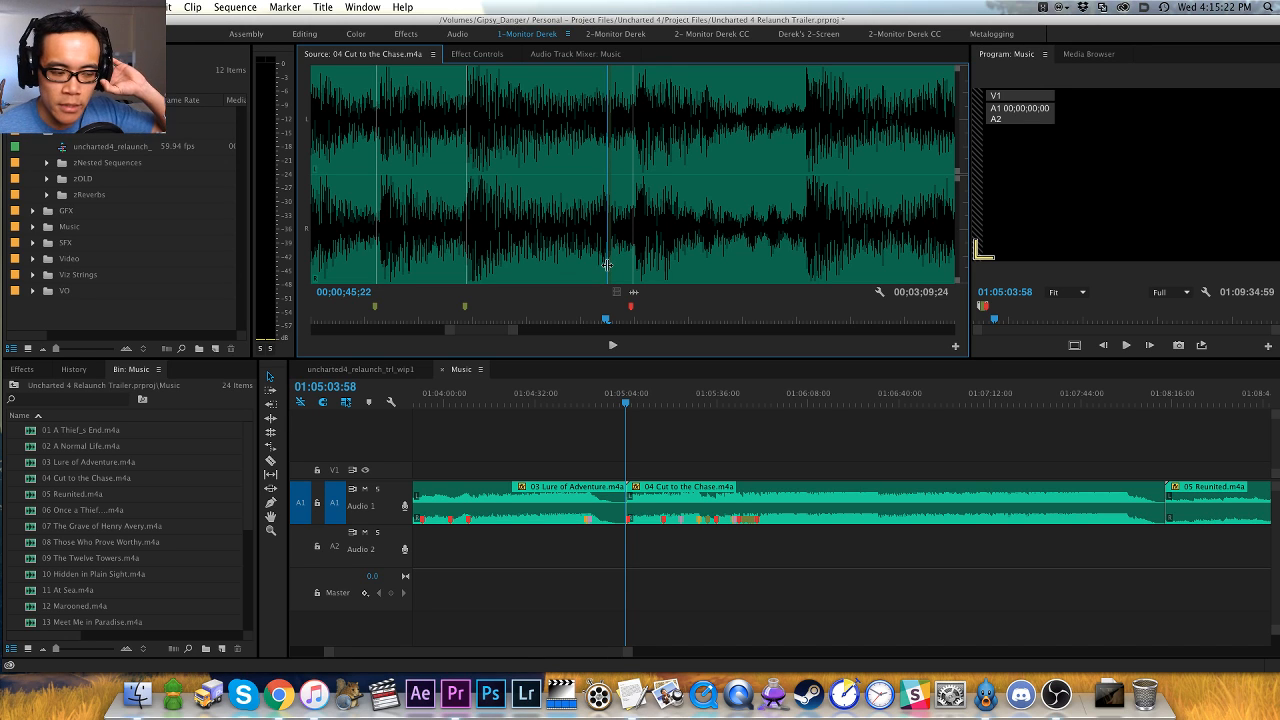
key("space")
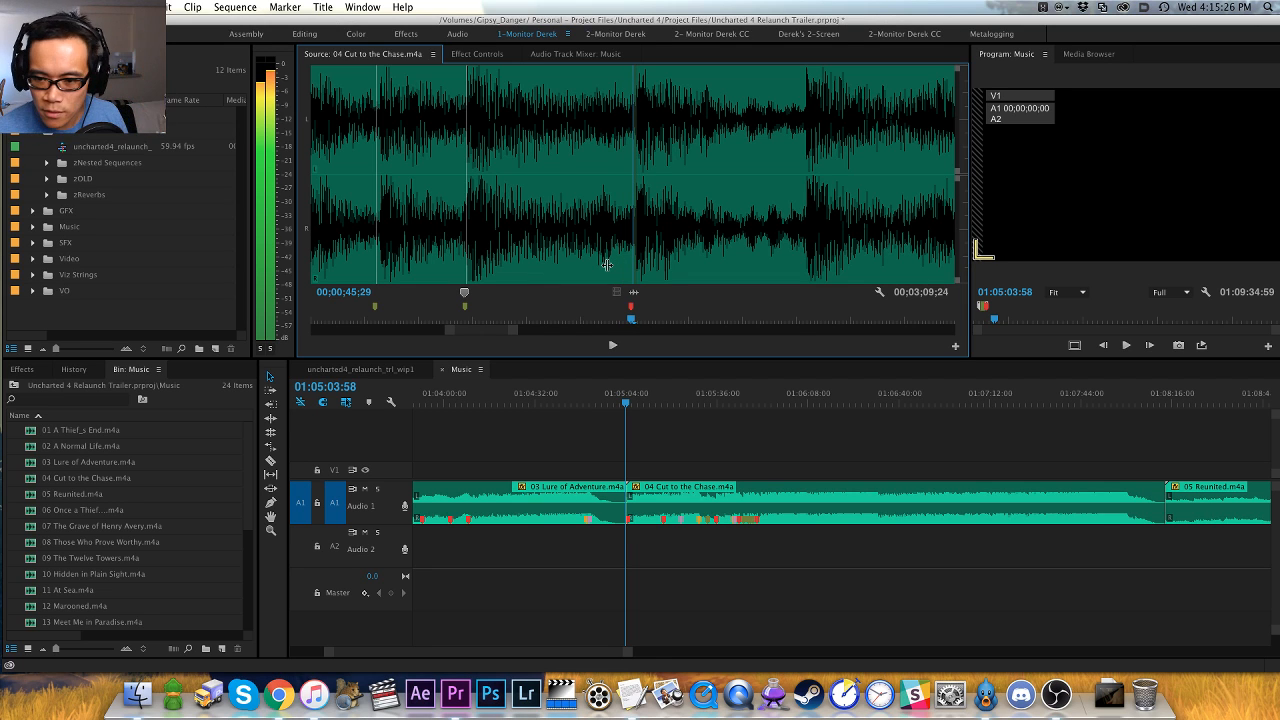
key("space")
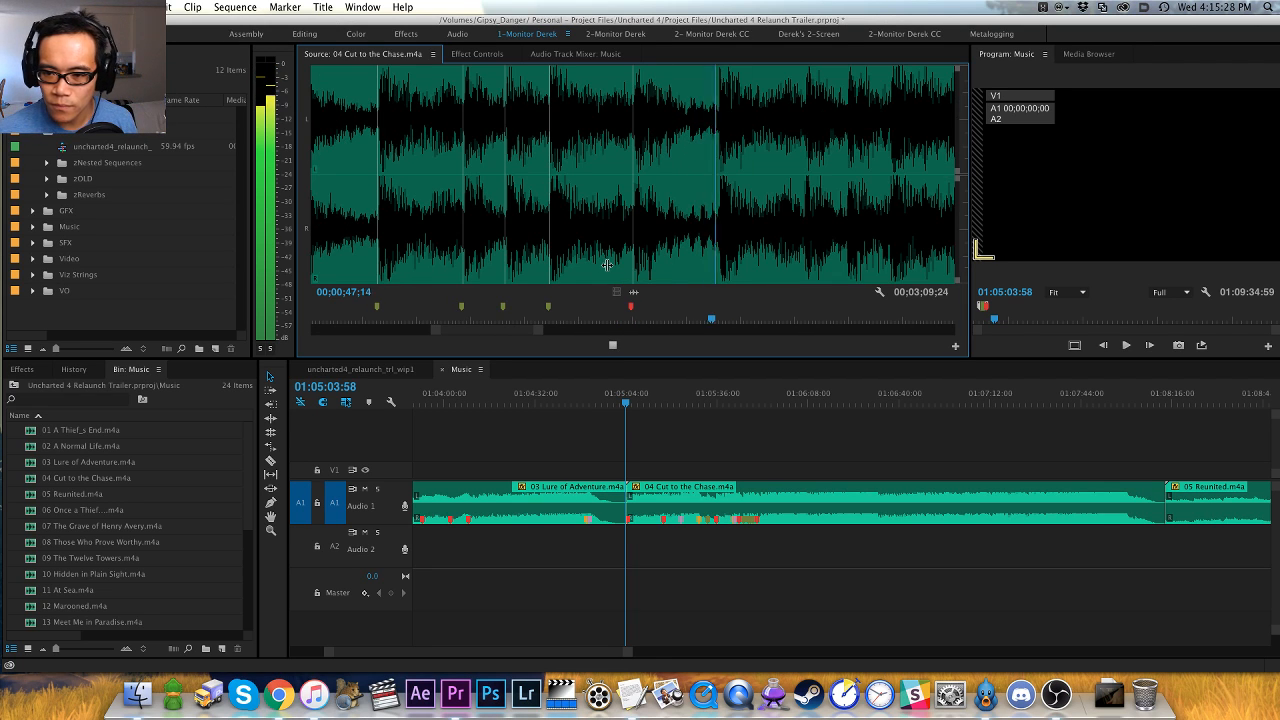
key("space")
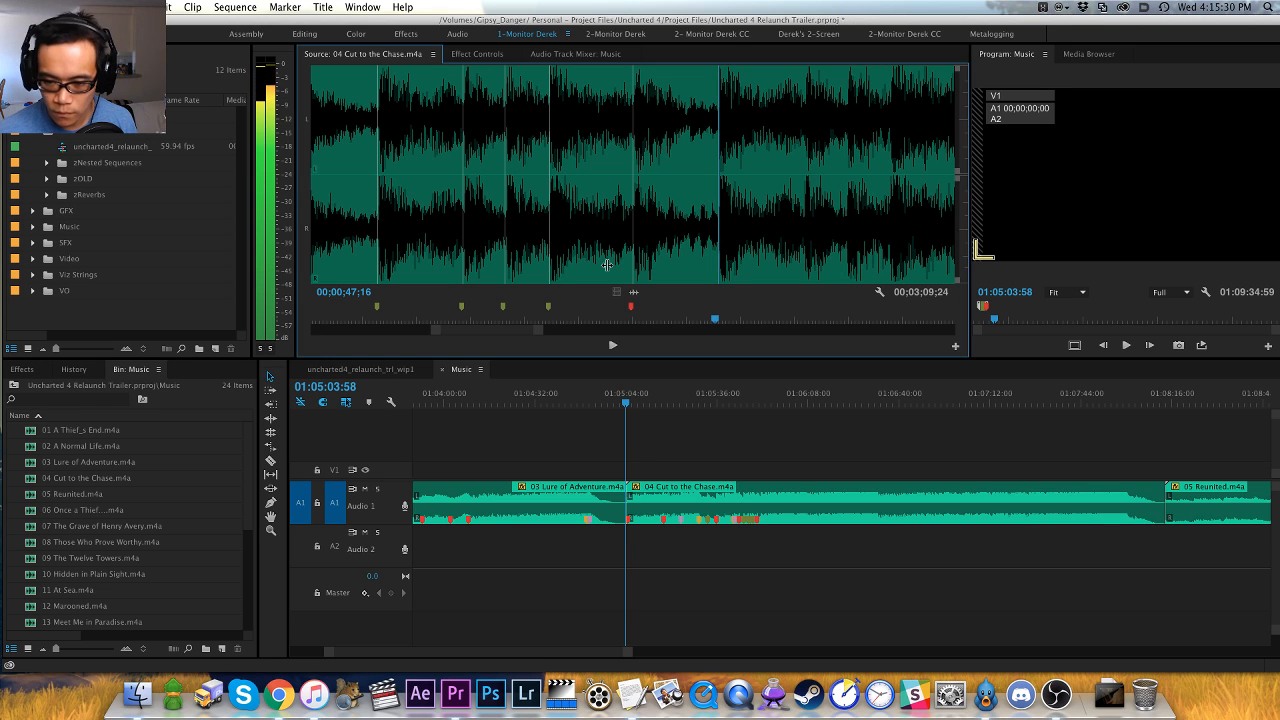
- Play past the 00;00;47;16 marker, replay the passage before the next hit and add a red clip marker there at 00;00;50;20
key("space")
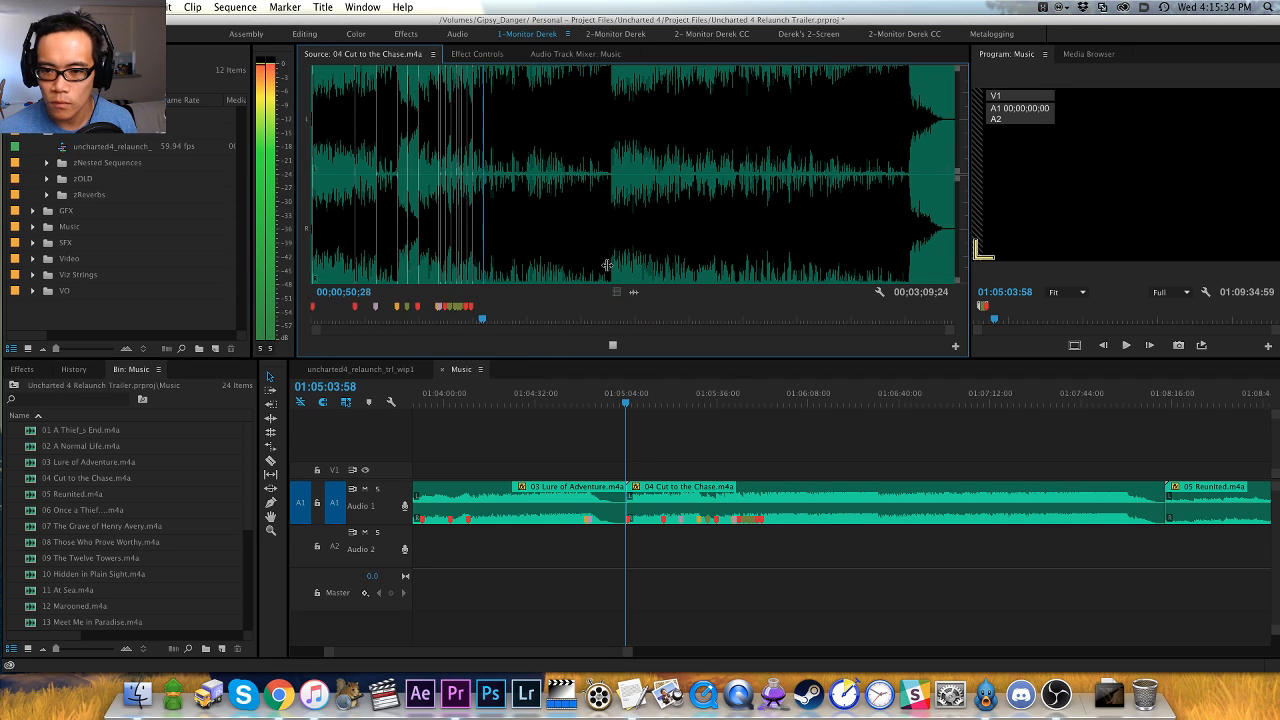
key("space")
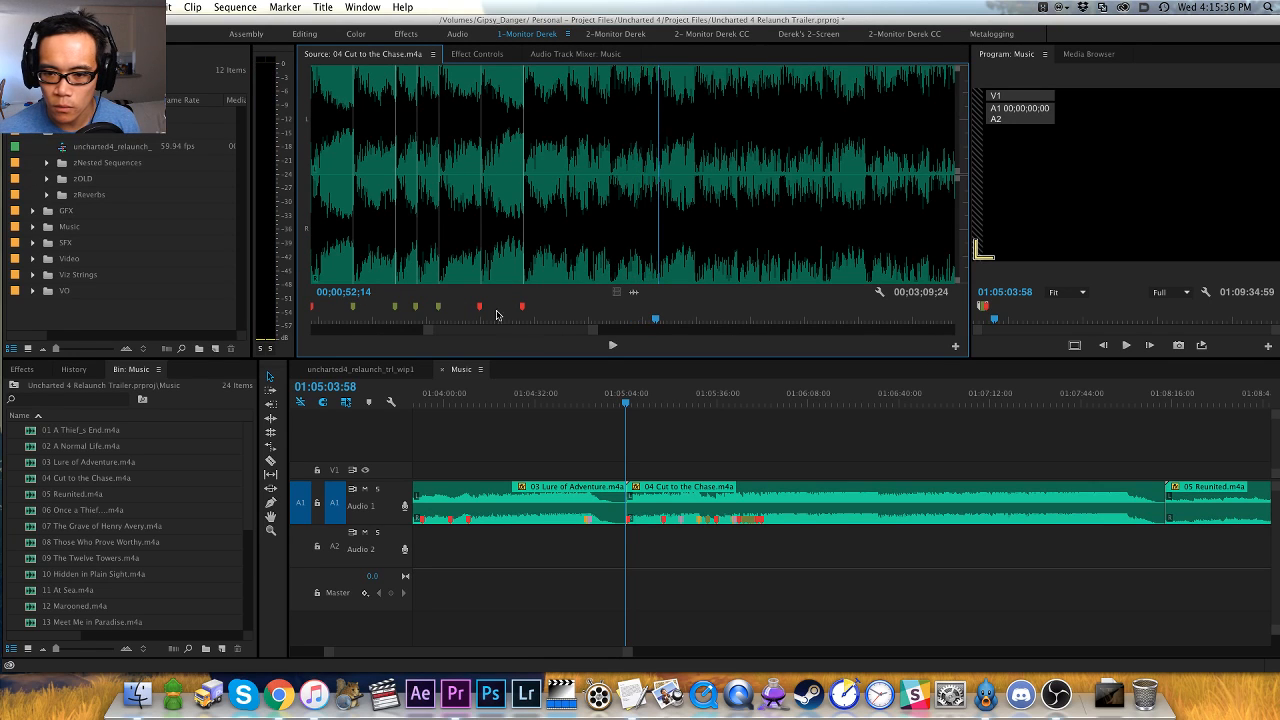
left_click(580, 258)
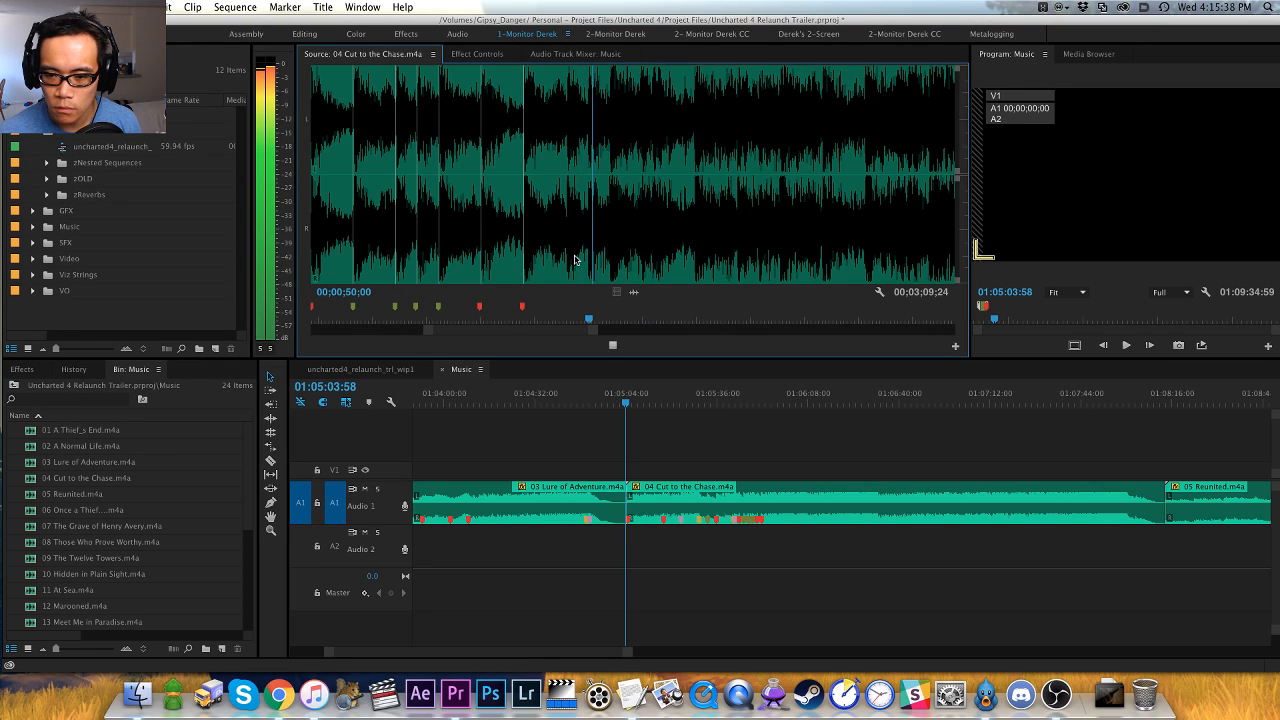
key("space")
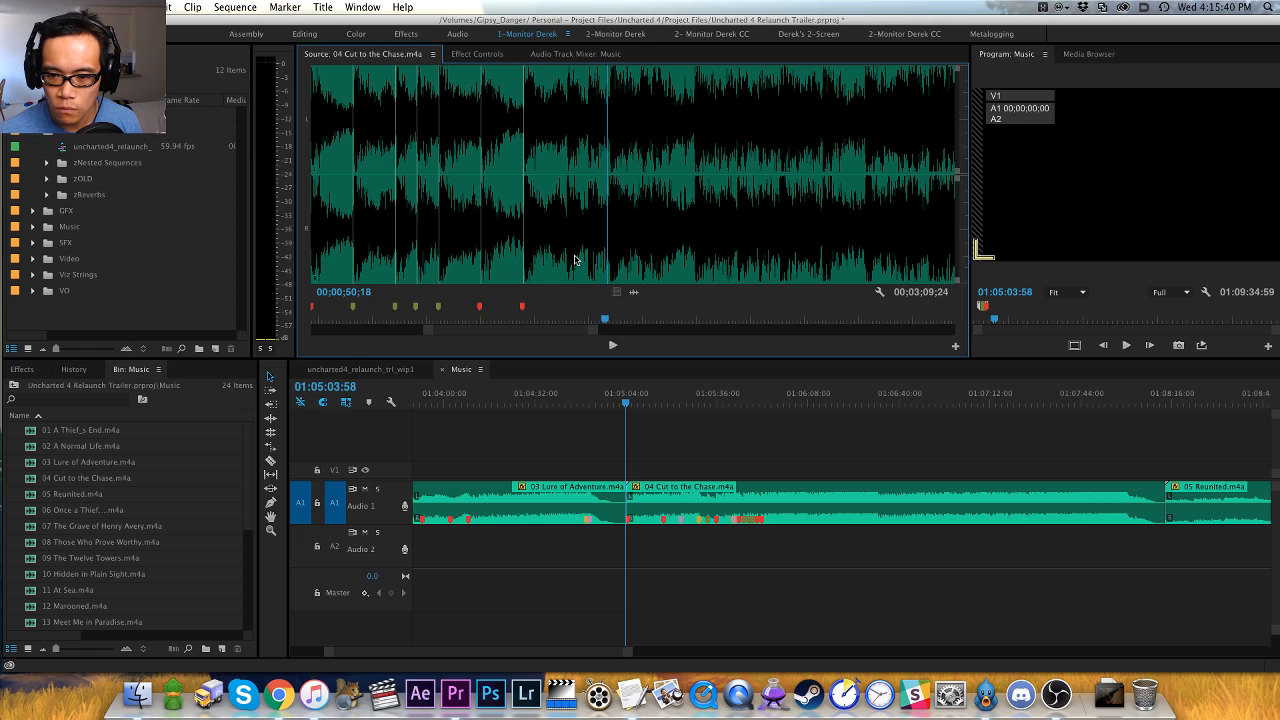
key("space")
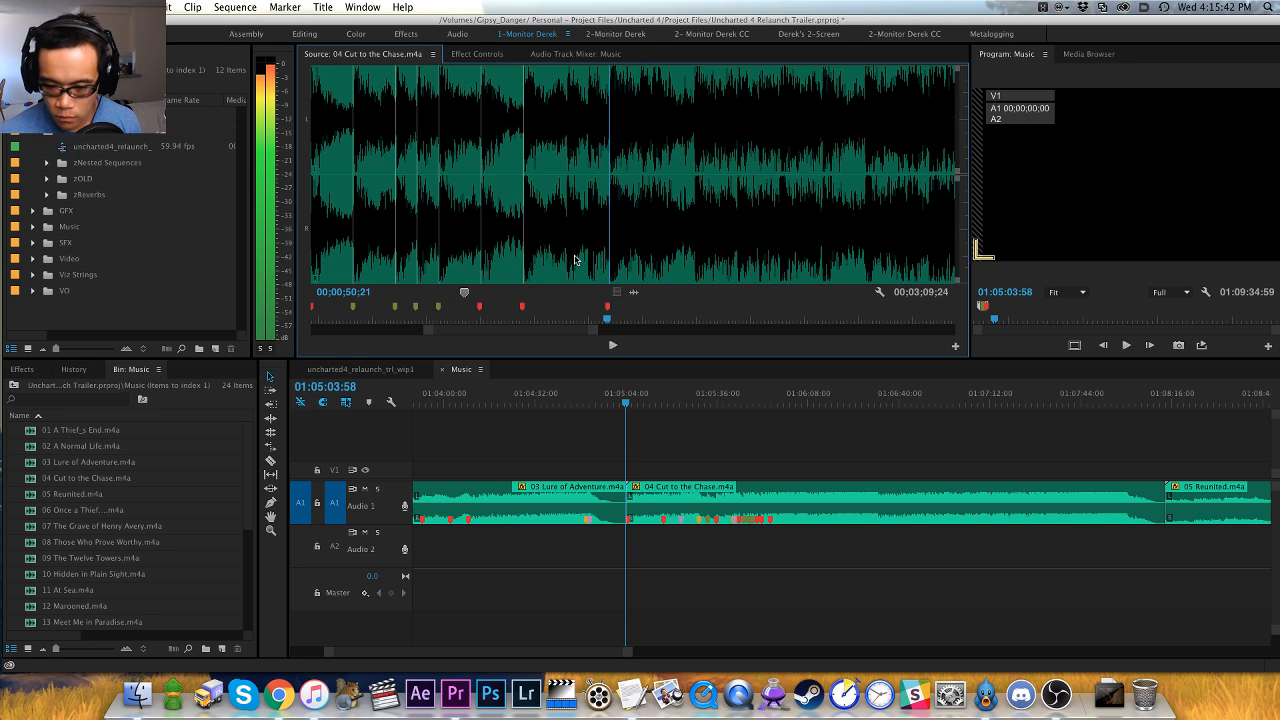
key("space")
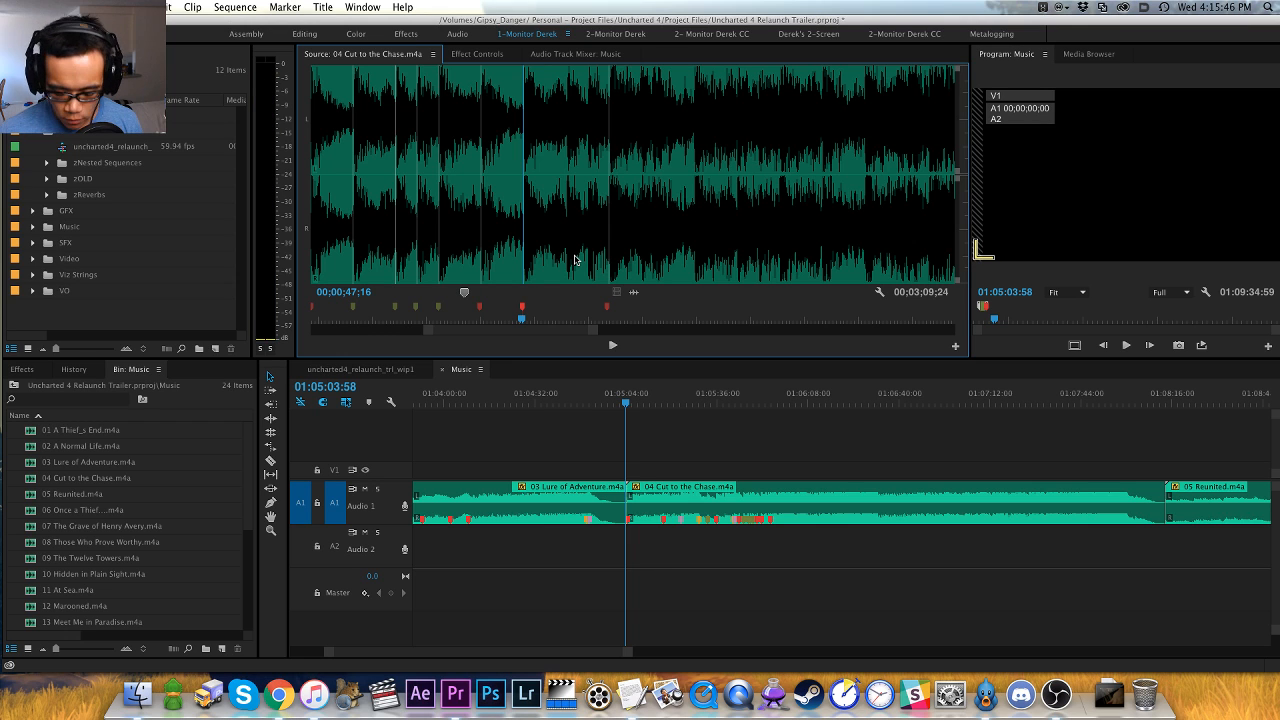
- Change the colour of the red clip markers at 00;00;47;16 and 00;00;45;29 to green
double_click(521, 309)
left_click(586, 279)
key("Return")
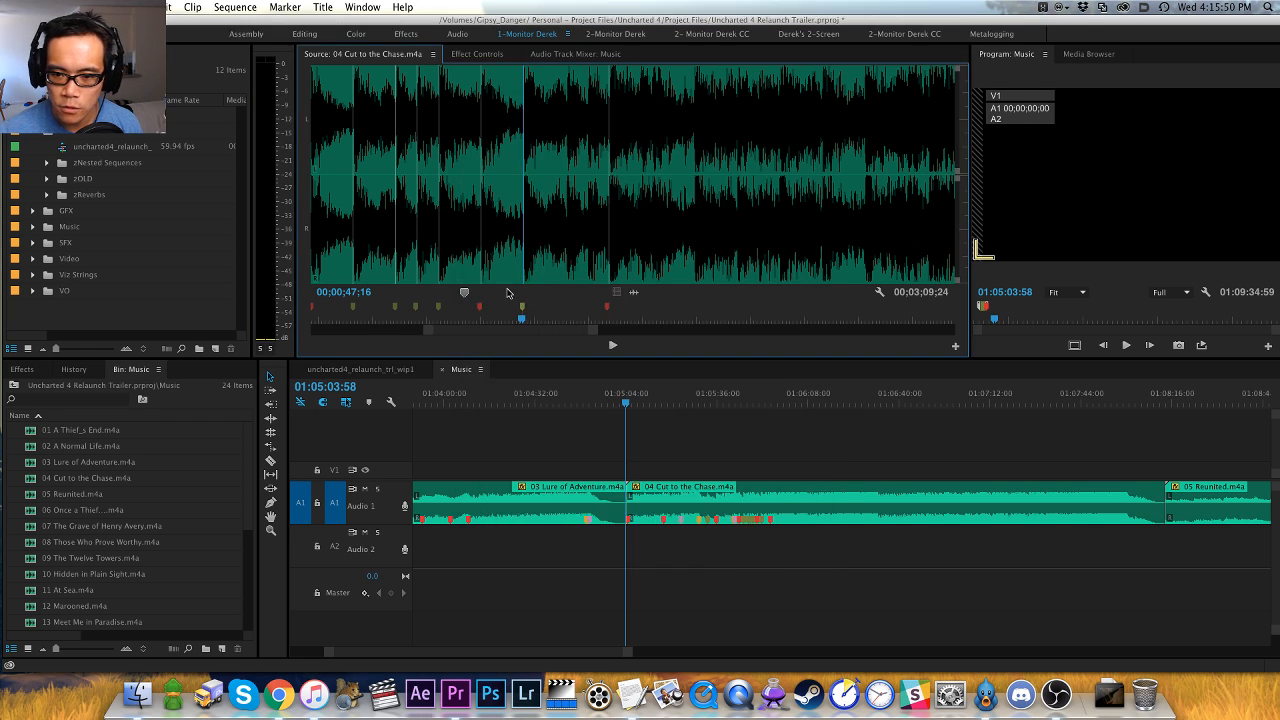
double_click(481, 308)
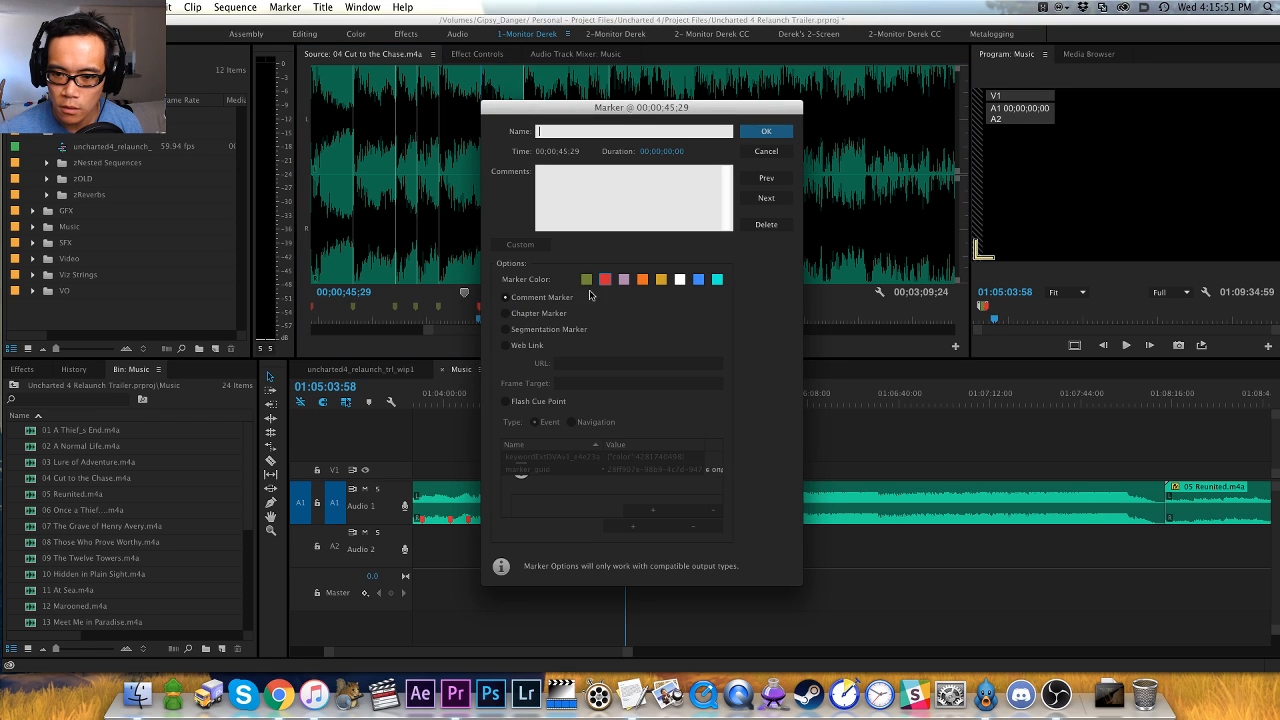
left_click(586, 279)
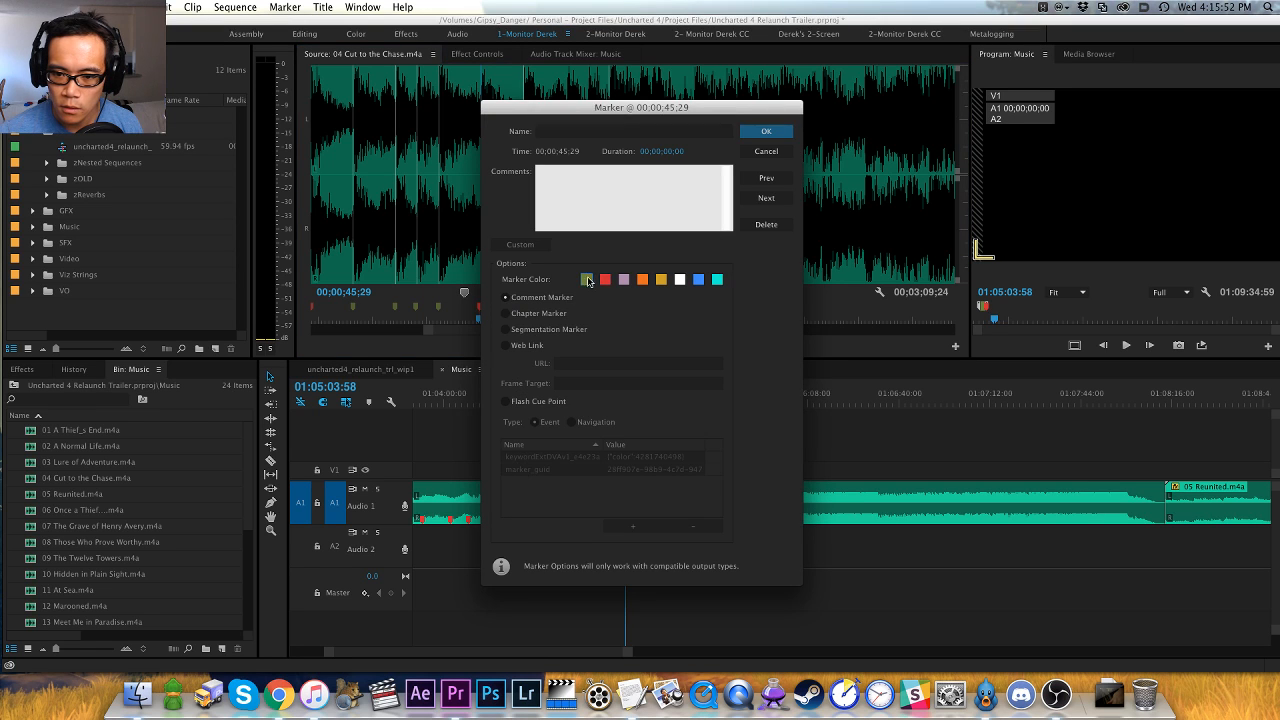
key("Return")
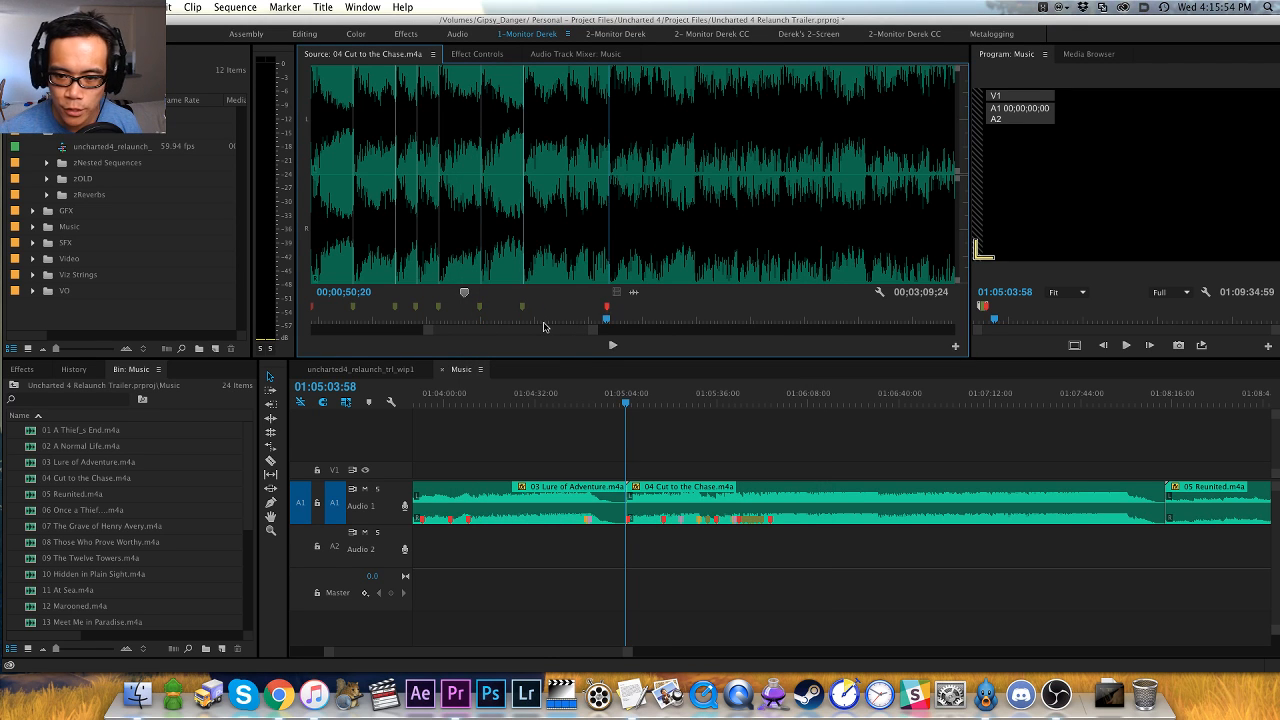
- Play on from the 00;00;50;20 marker, replay the passage from 00;01;00;22, add a clip marker at 00;01;01;21 and compare it with the previous marker
key("space")
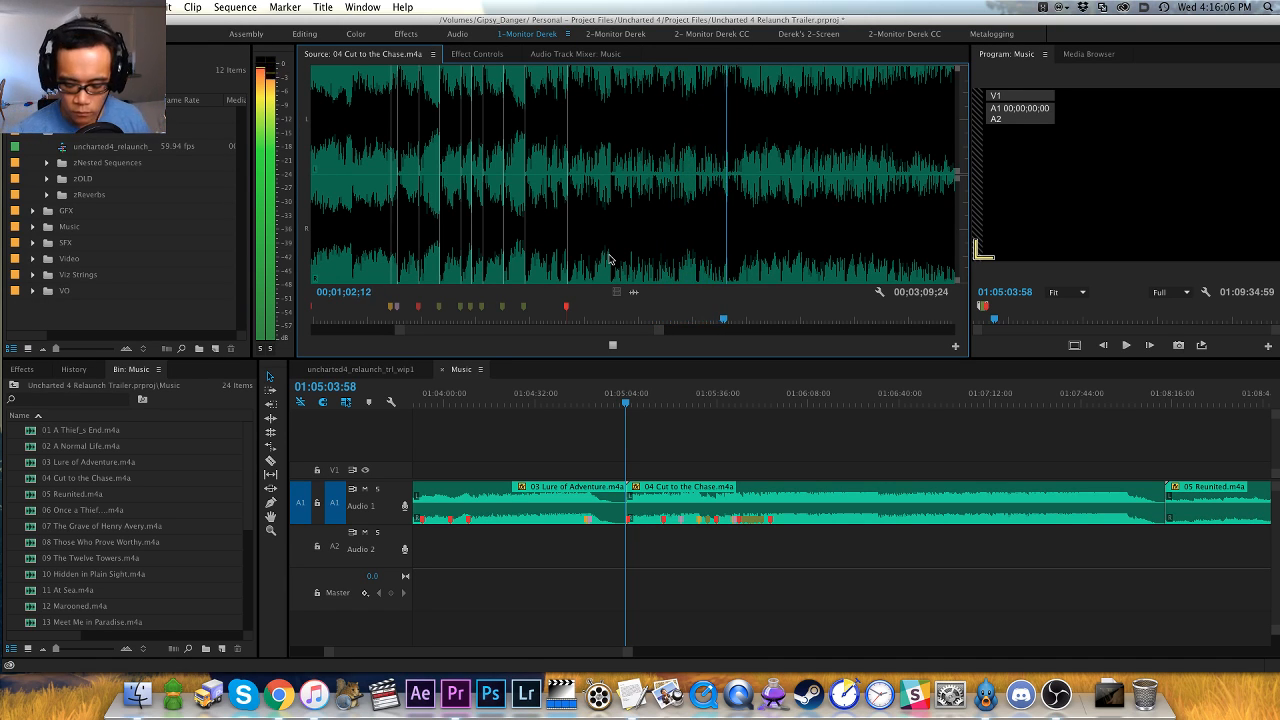
left_click(577, 262)
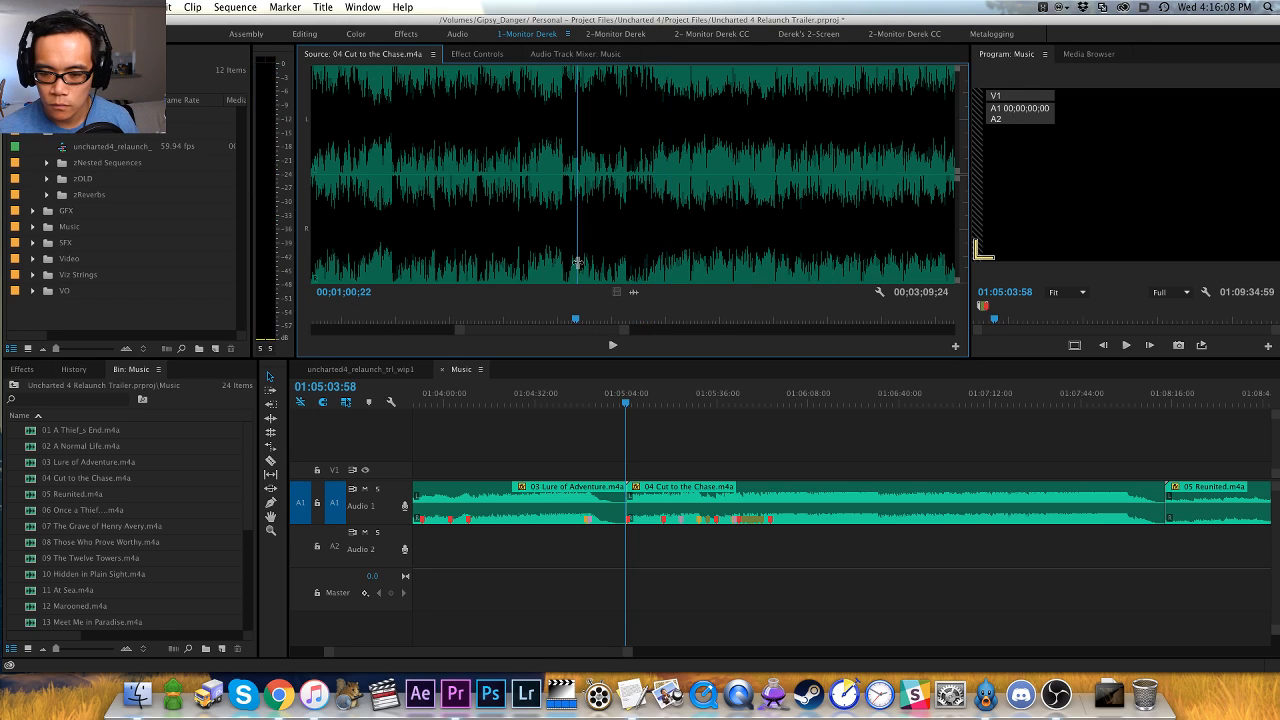
key("space")
key("space")
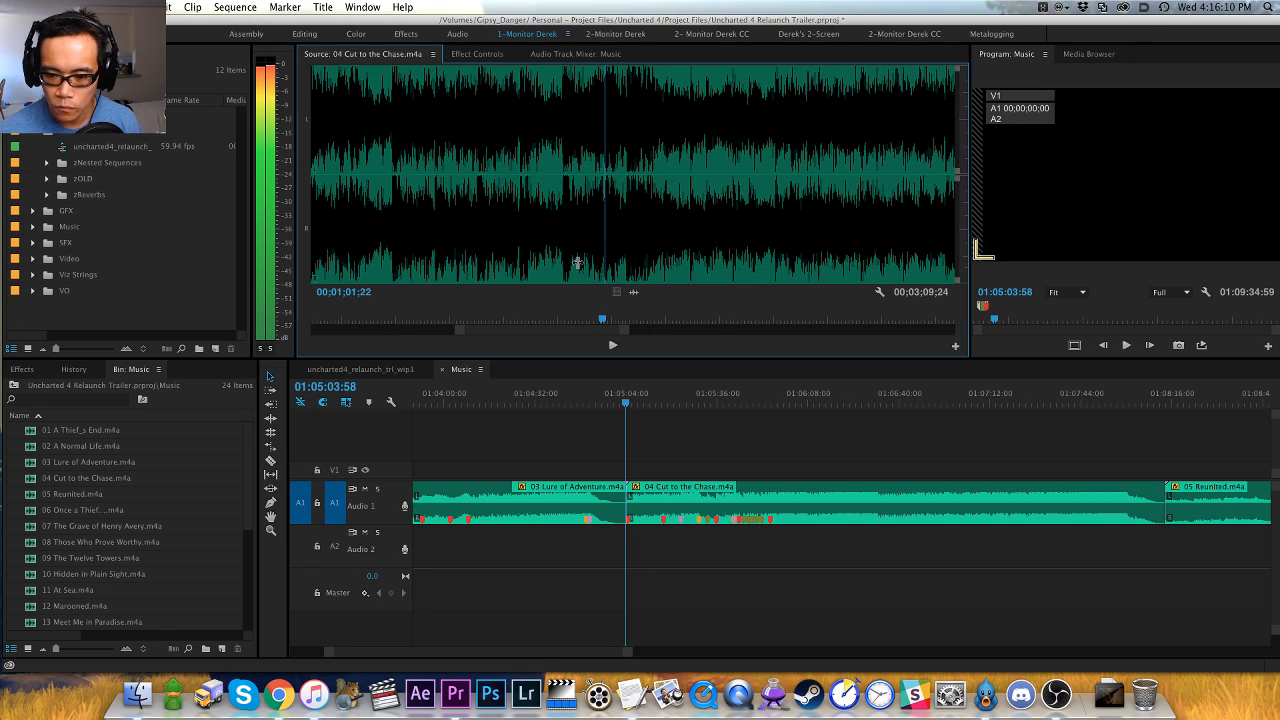
key("=")
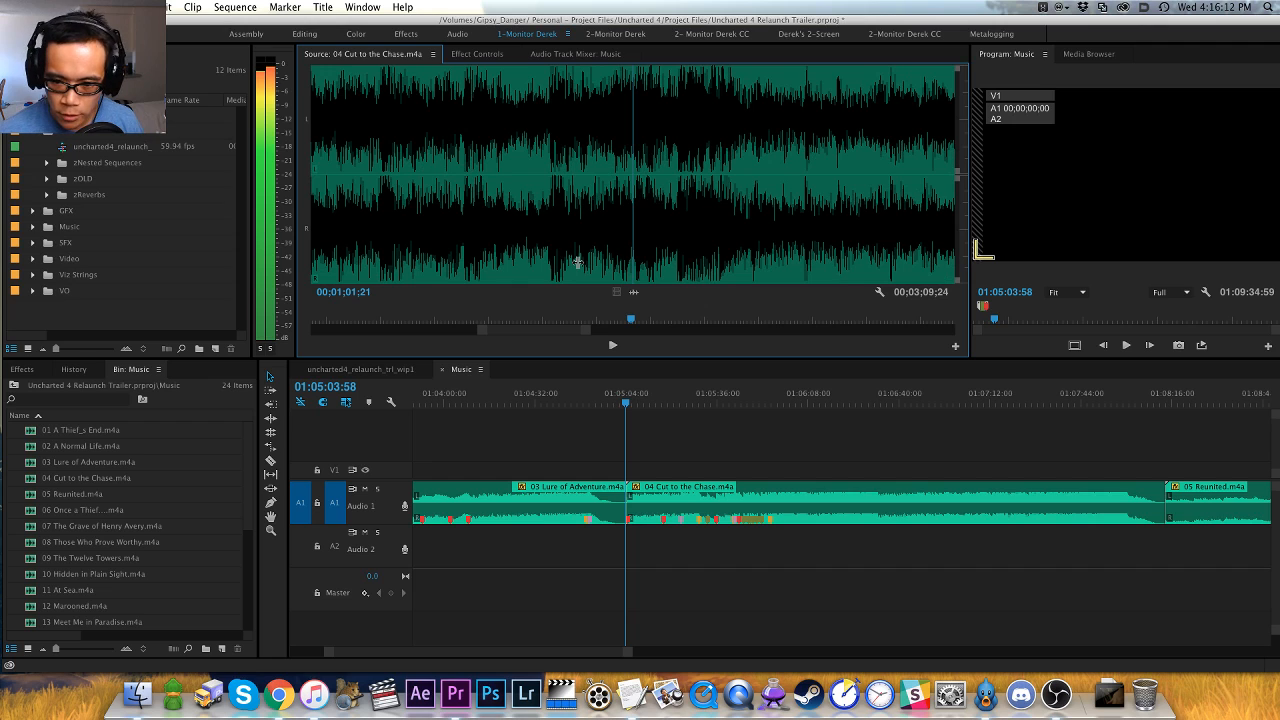
key("m")
key("shift+super+m")
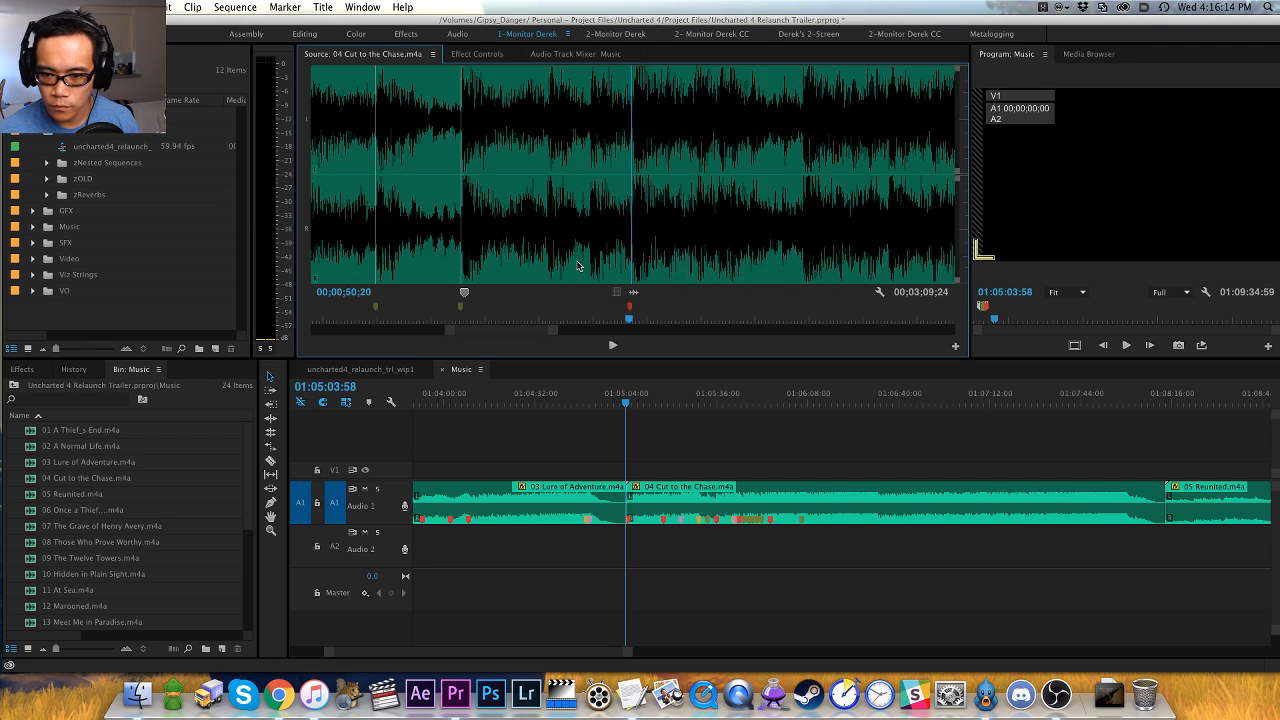
key("shift+m")
key("=")
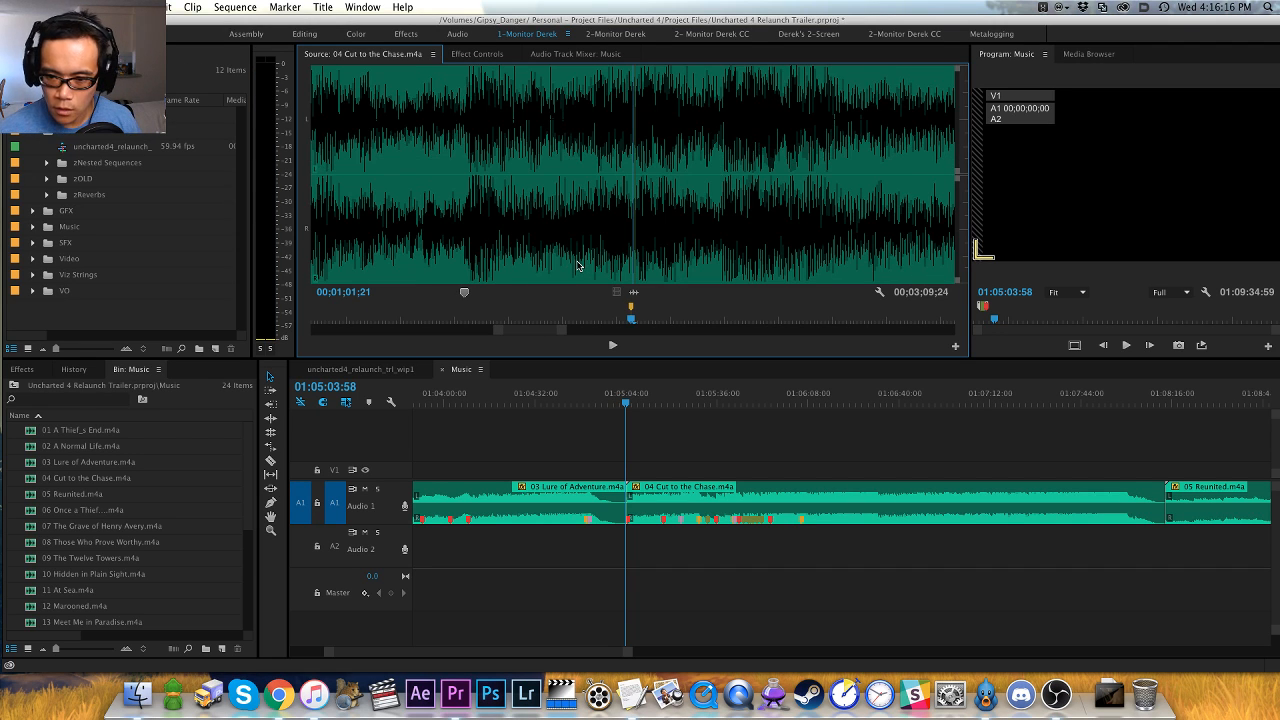
key("minus")
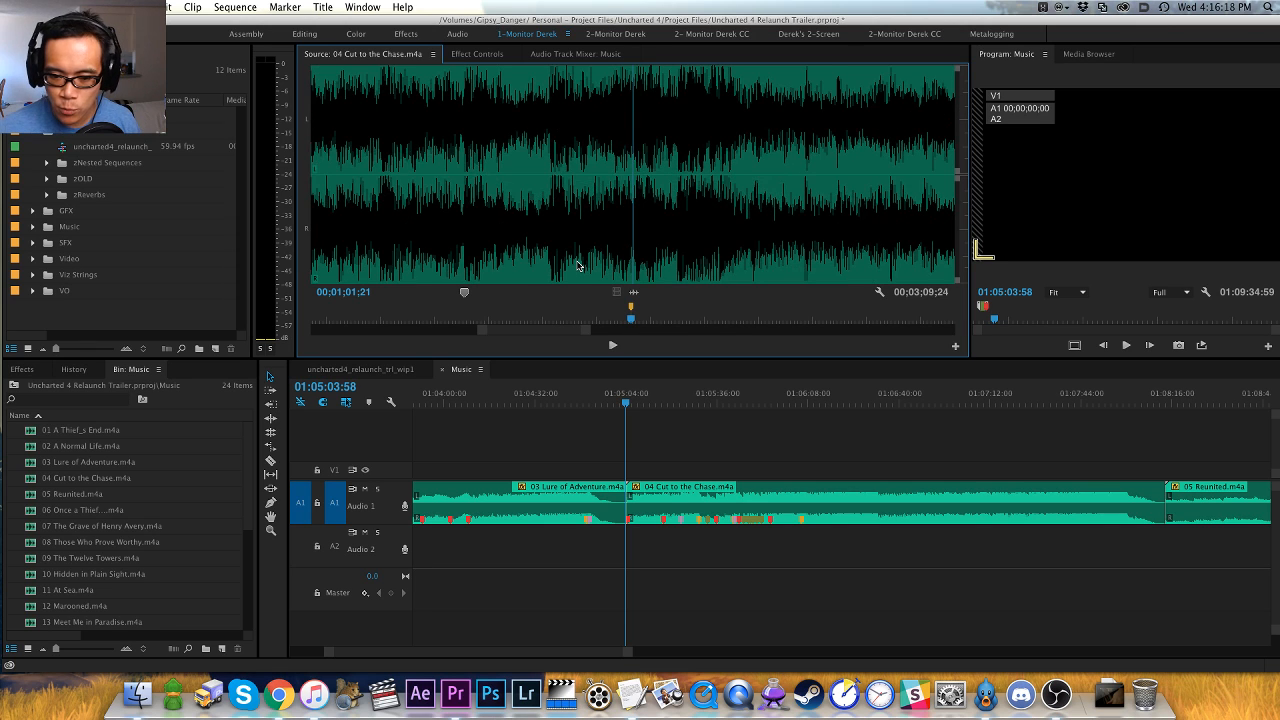
- Play on from the 00;01;01;21 marker and add a red clip marker at the next hit, 00;01;03;08
key("space")
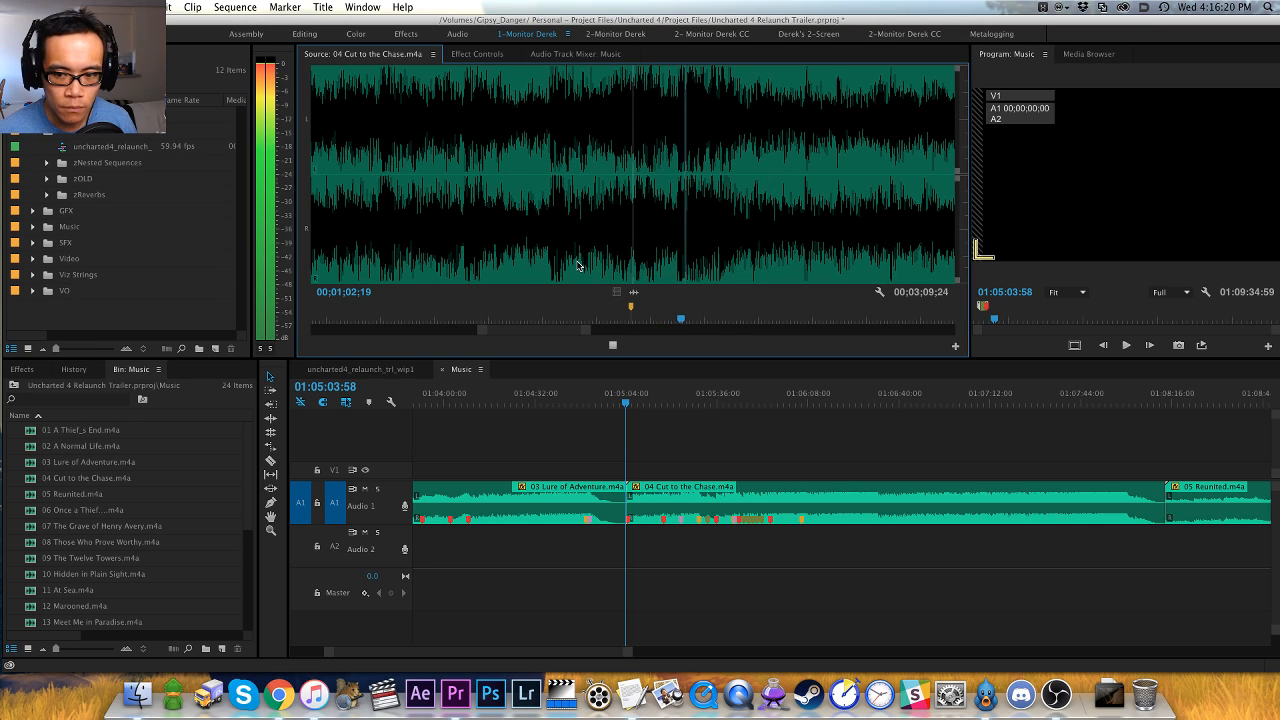
key("space")
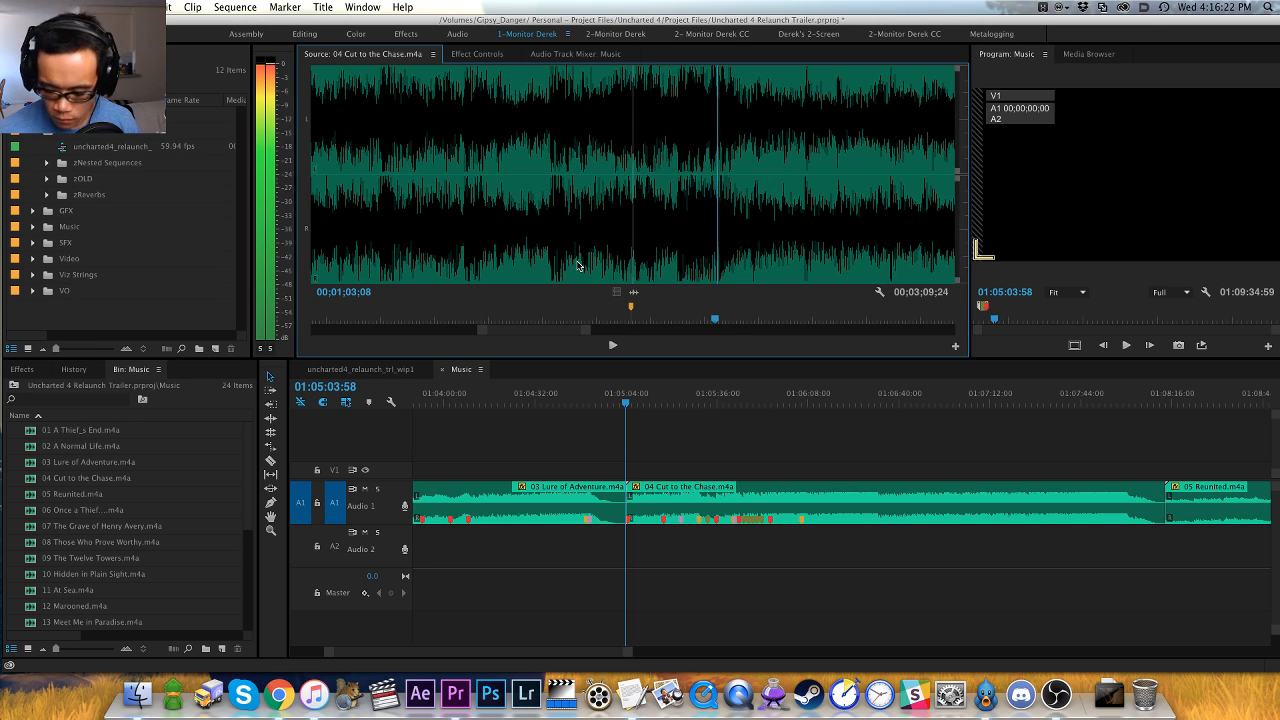
key("m")
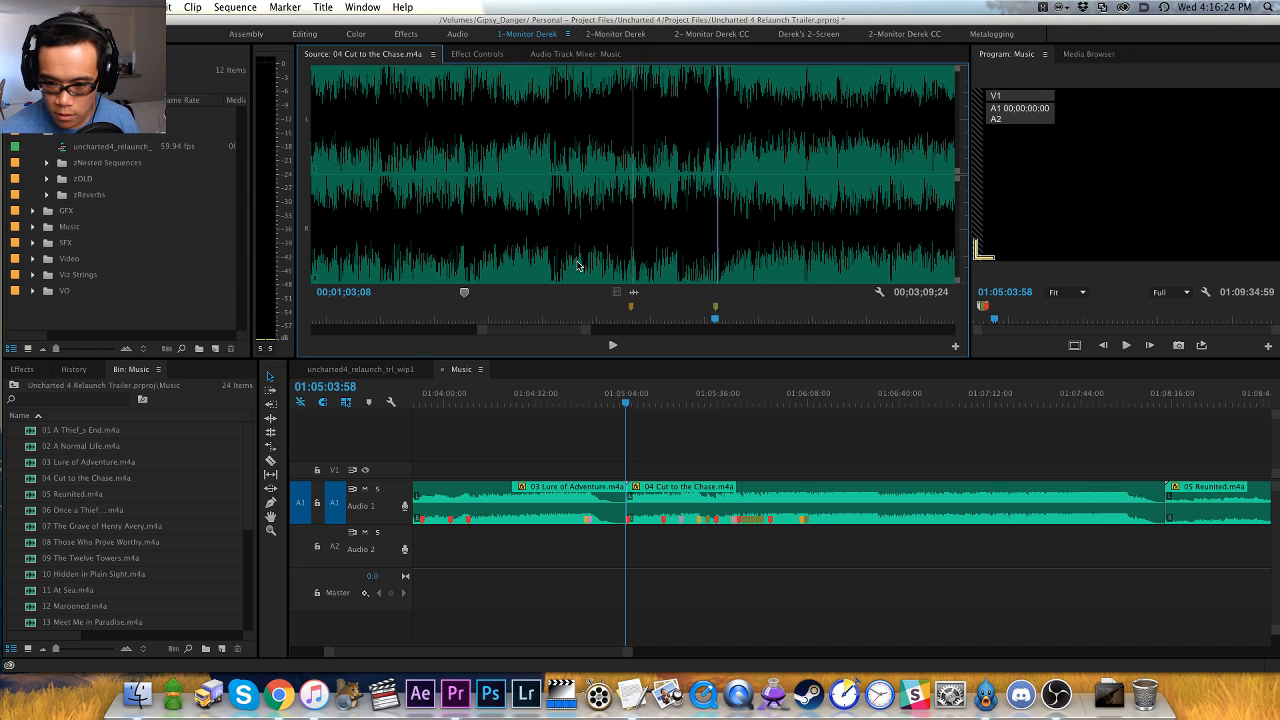
key("m")
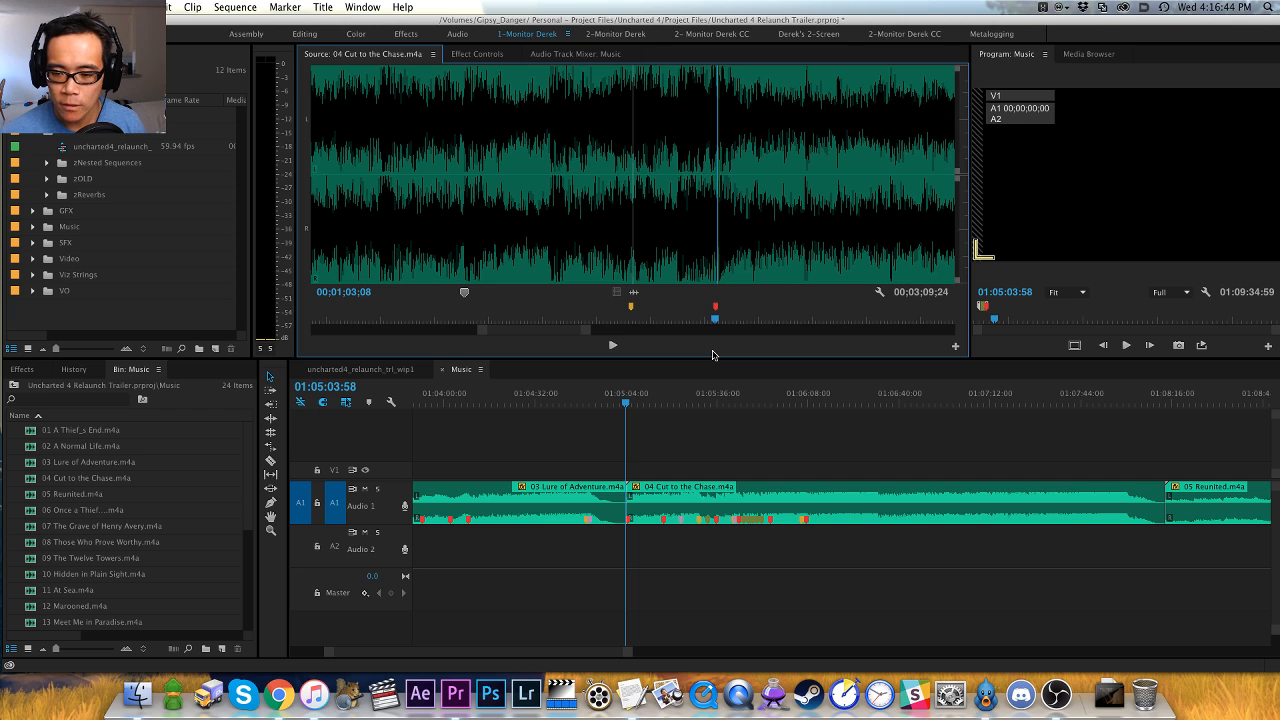
- Play on briefly from the 00;01;03;08 marker and return to the clip marker at 00;01;01;21
key("minus")
key("minus")
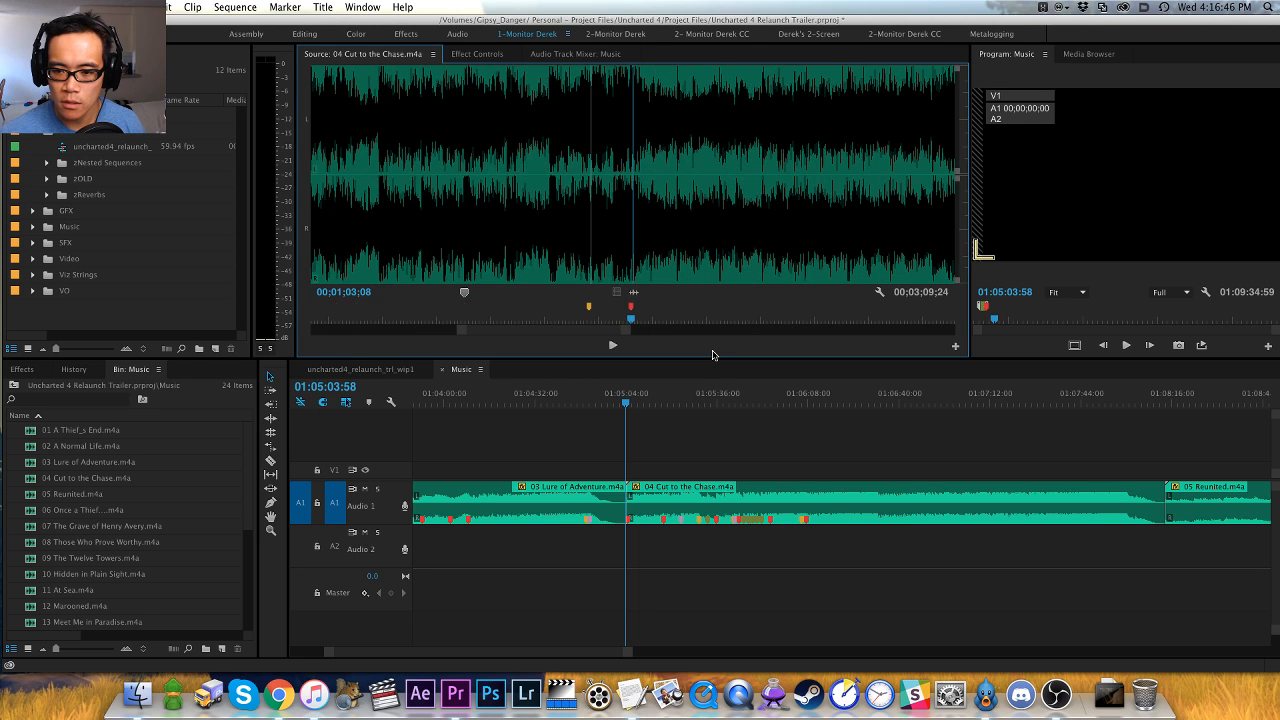
key("space")
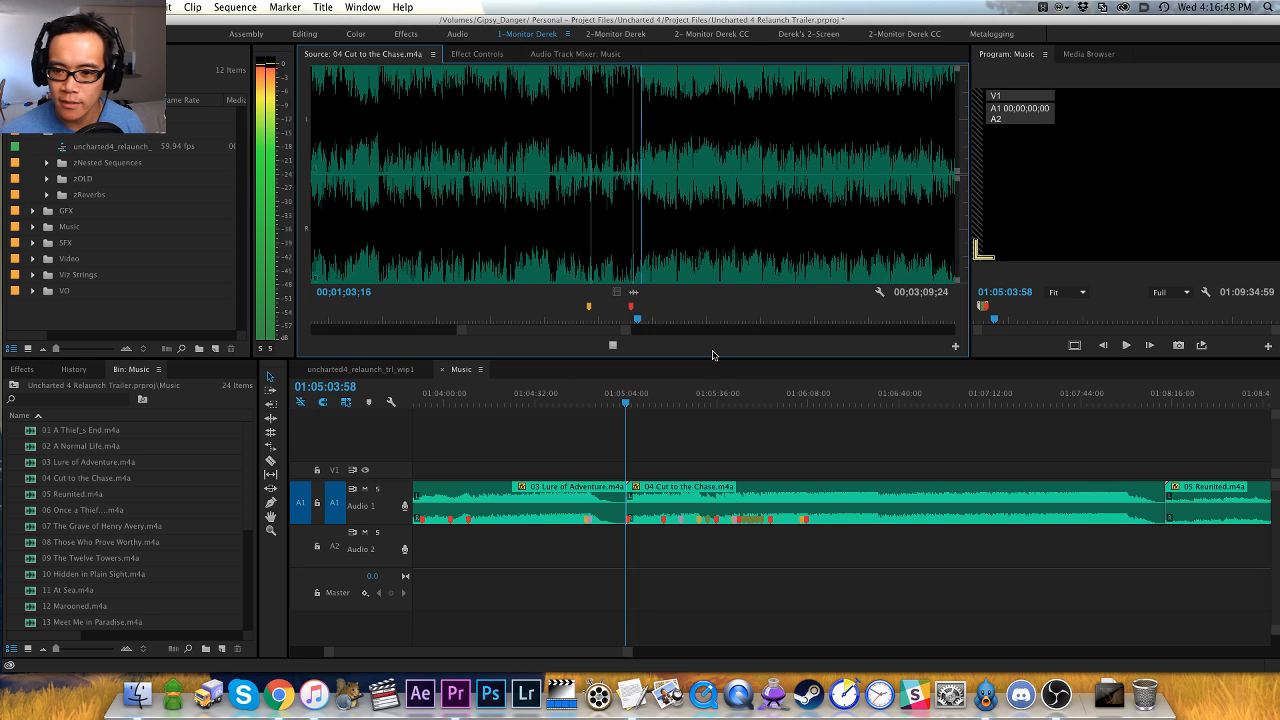
key("space")
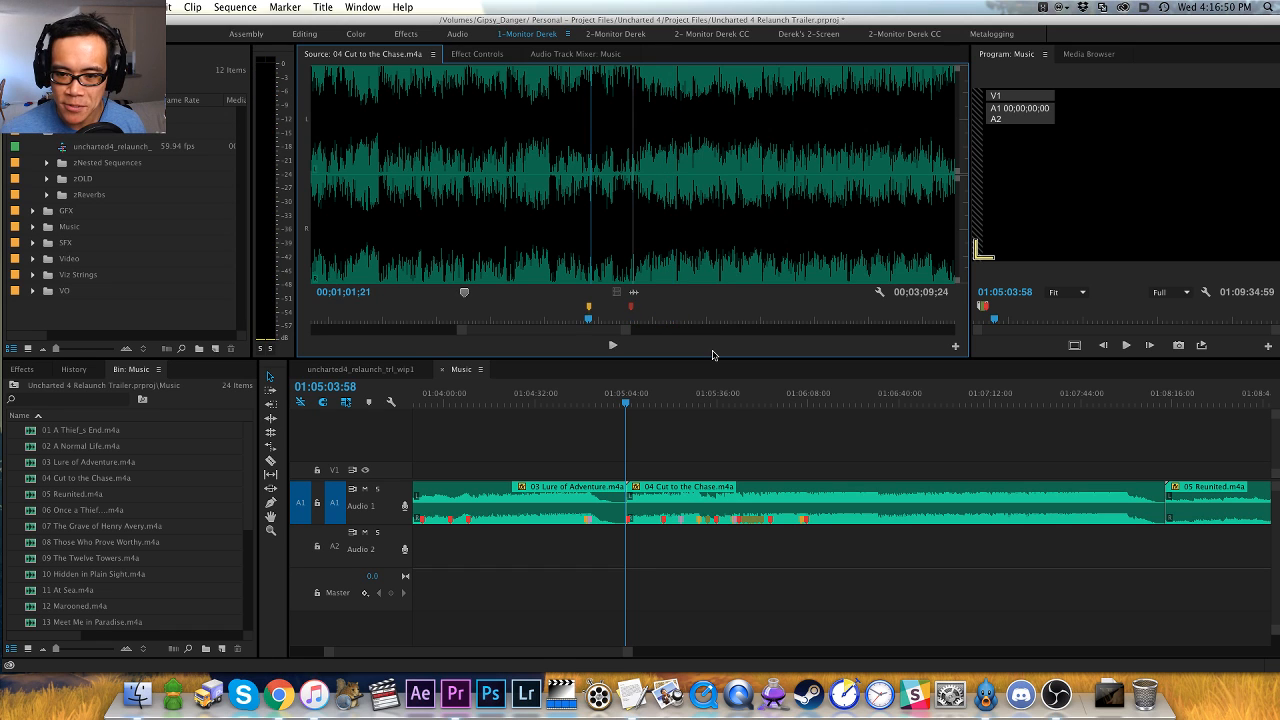
- Play on from the 00;01;01;21 marker, replay the passage around 00;01;09;02 and add a clip marker at the hit there
key("j")
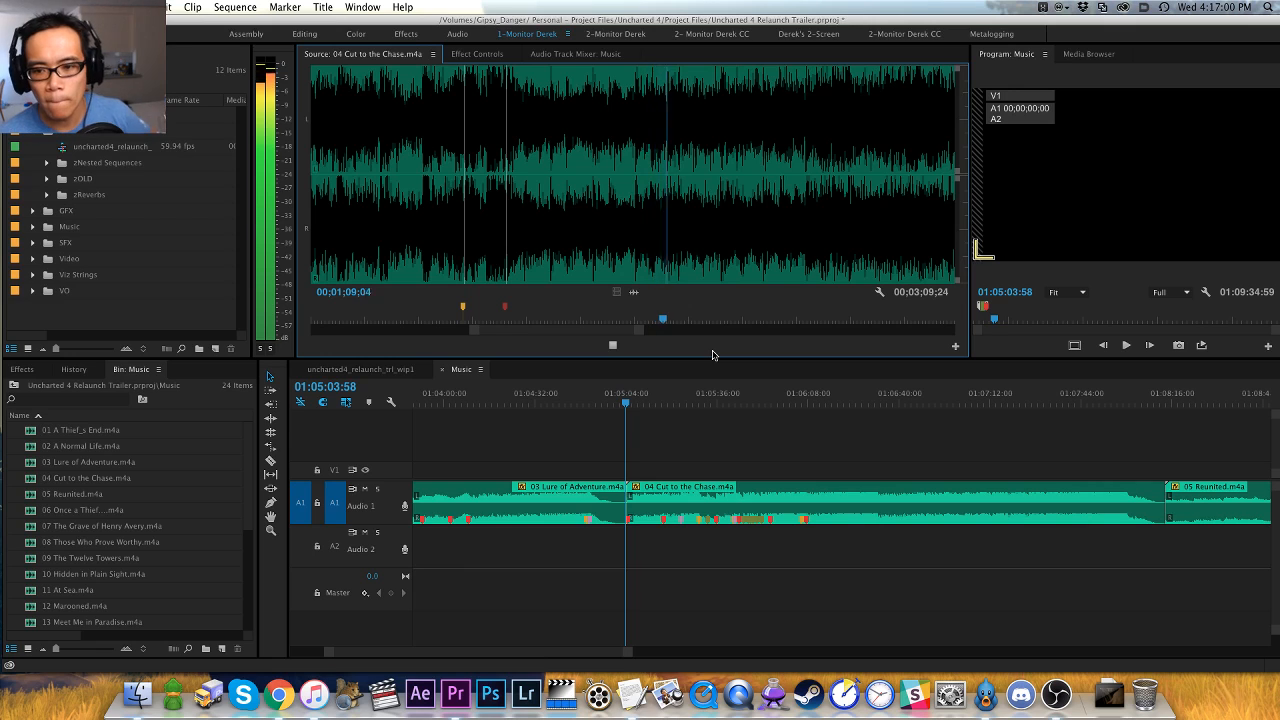
key("space")
key("shift+Left")
key("space")
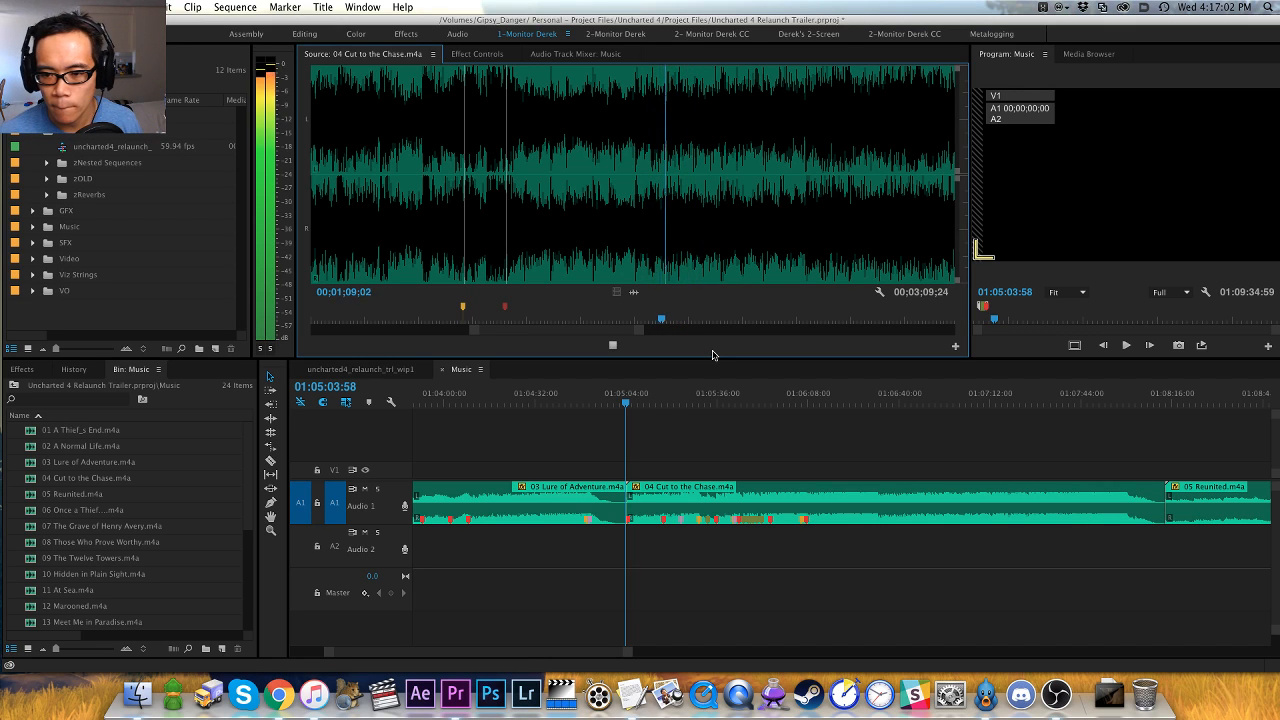
key("space")
key("Left")
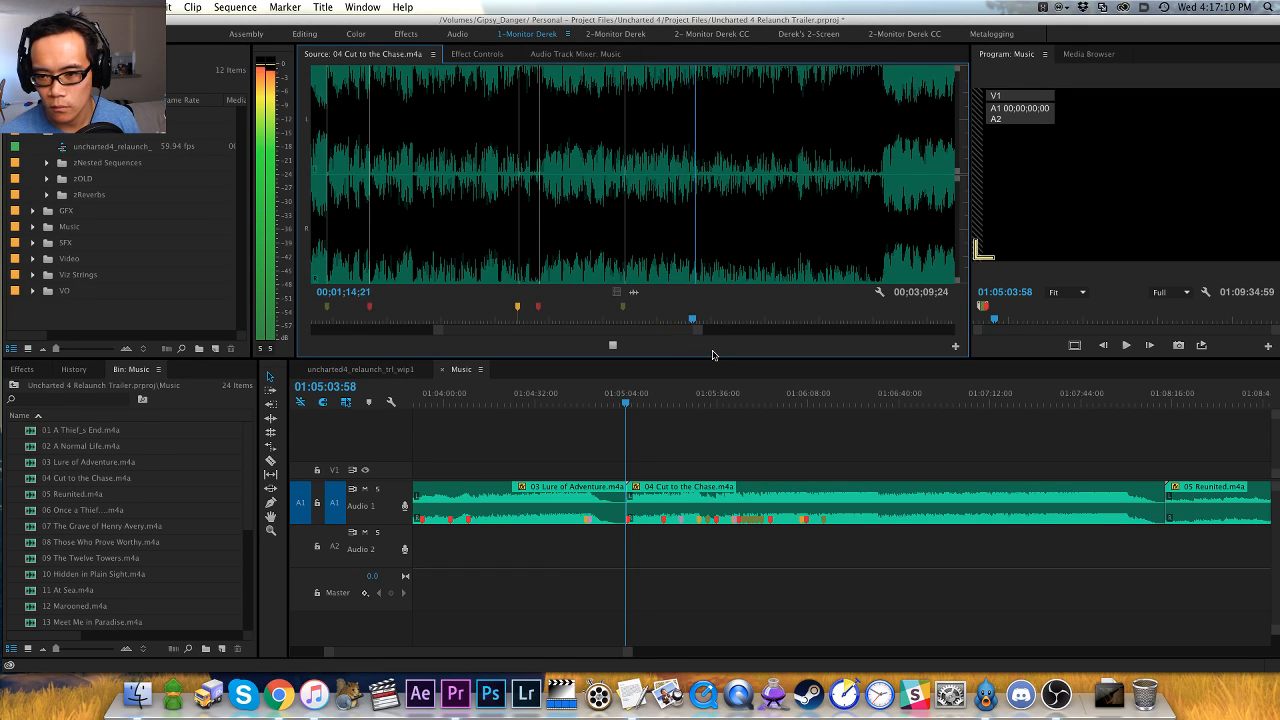
- Play on through the track and add a red clip marker at about 00;01;15 and another clip marker at 00;01;26;24
key("space")
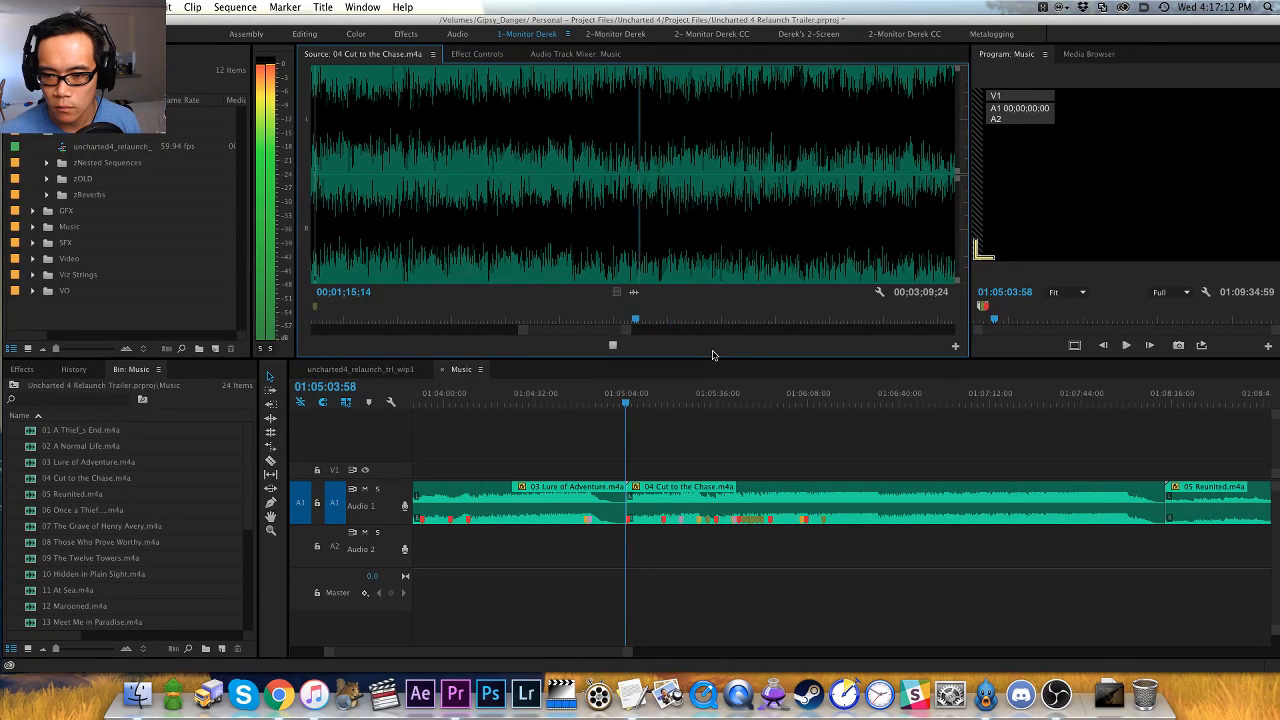
key("space")
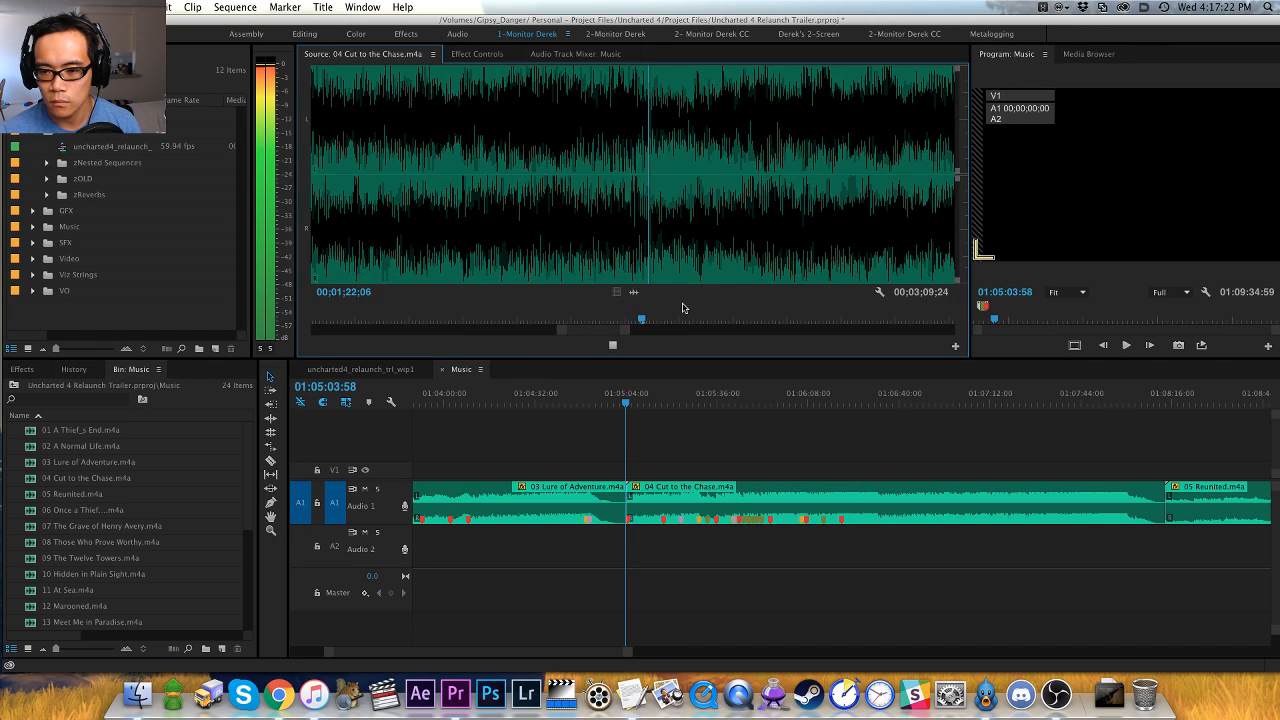
key("m")
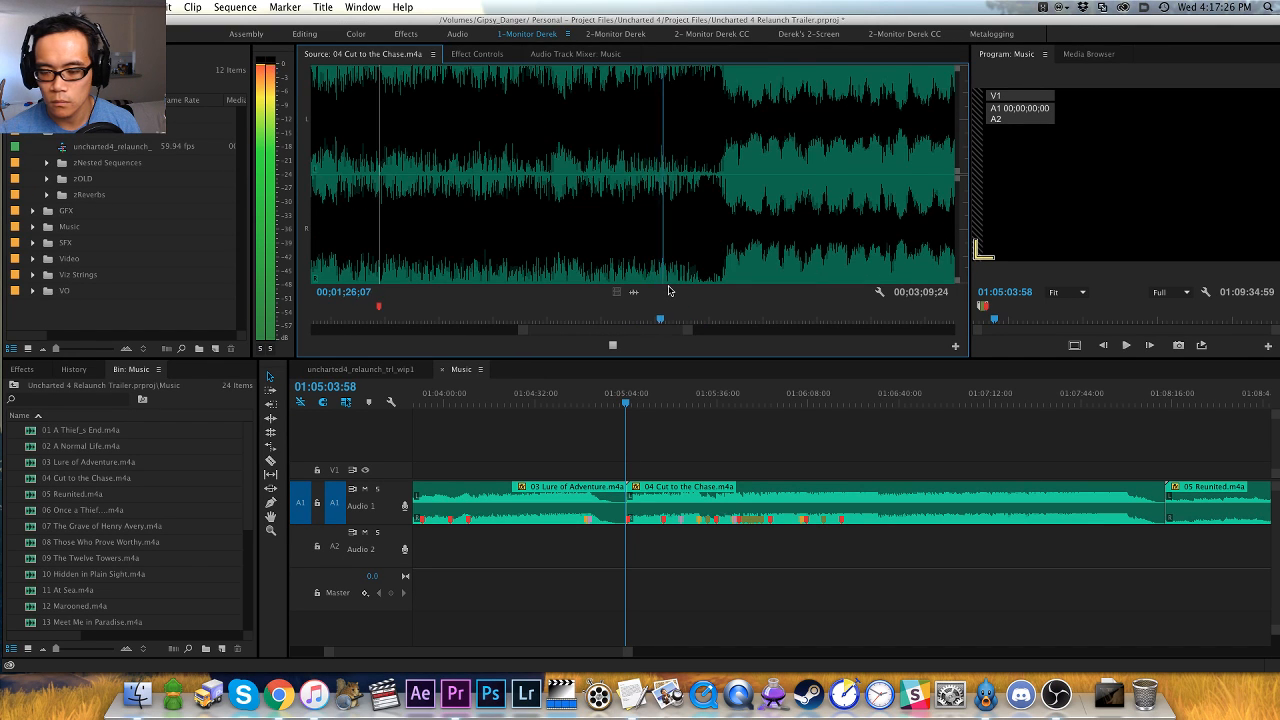
left_click(671, 276)
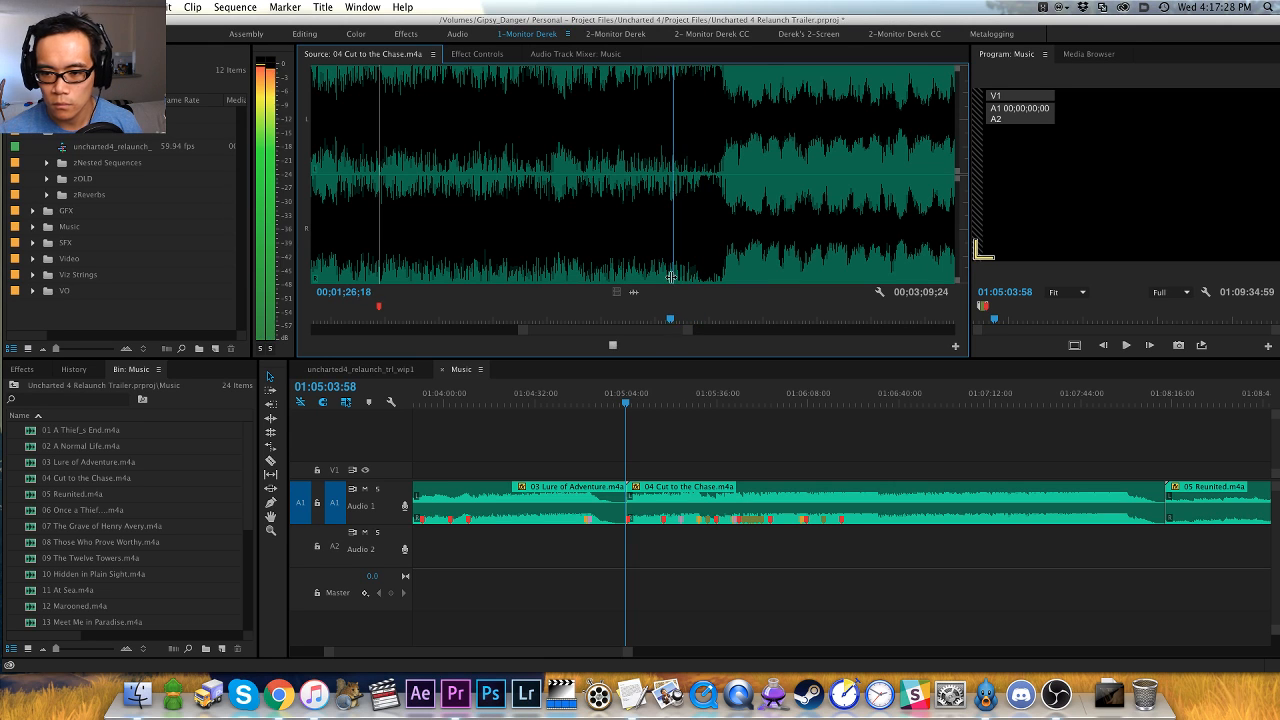
key("space")
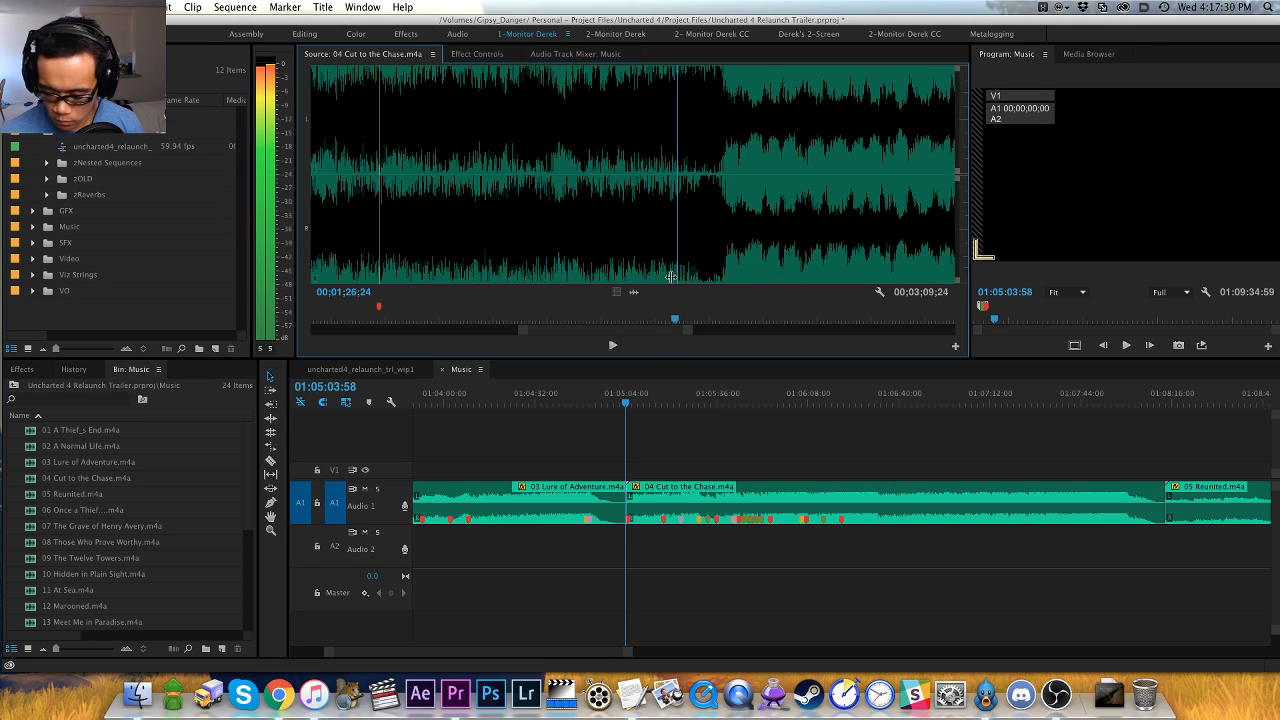
- Play on past the 00;01;26;24 marker, replay from it and add a clip marker at the next hit, 00;01;28;12
key("space")
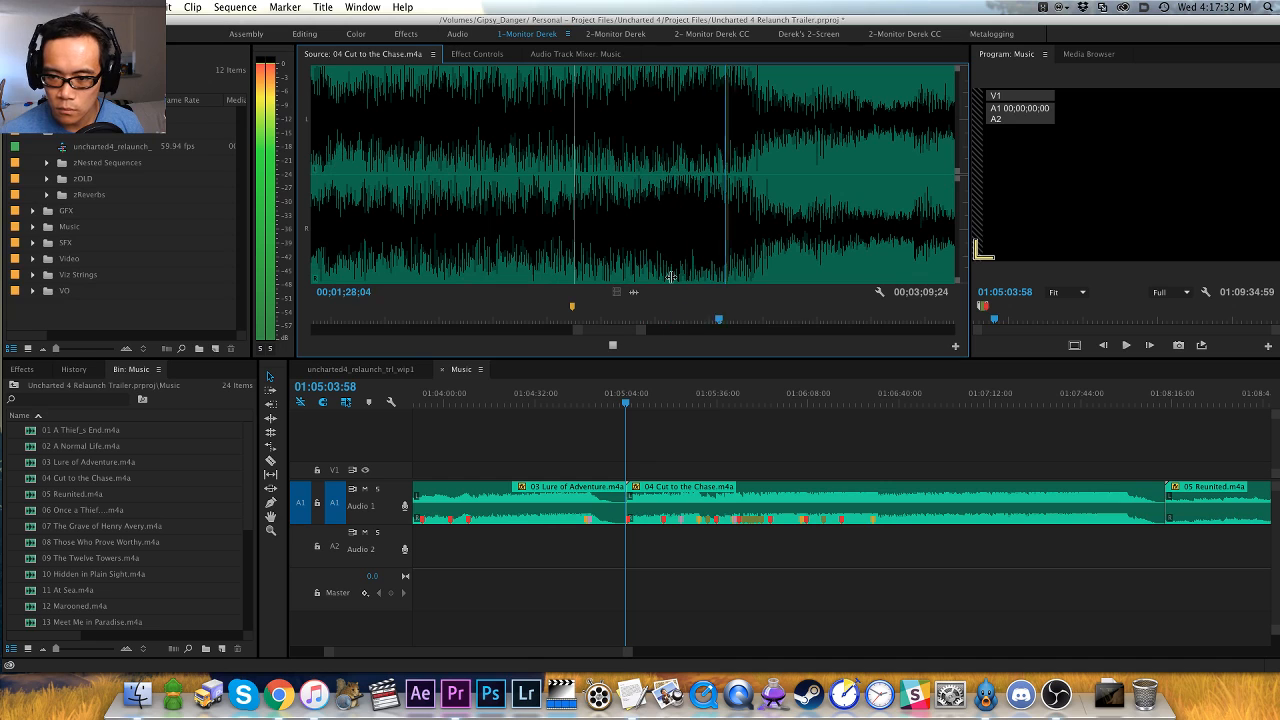
key("space")
key("shift+super+m")
key("space")
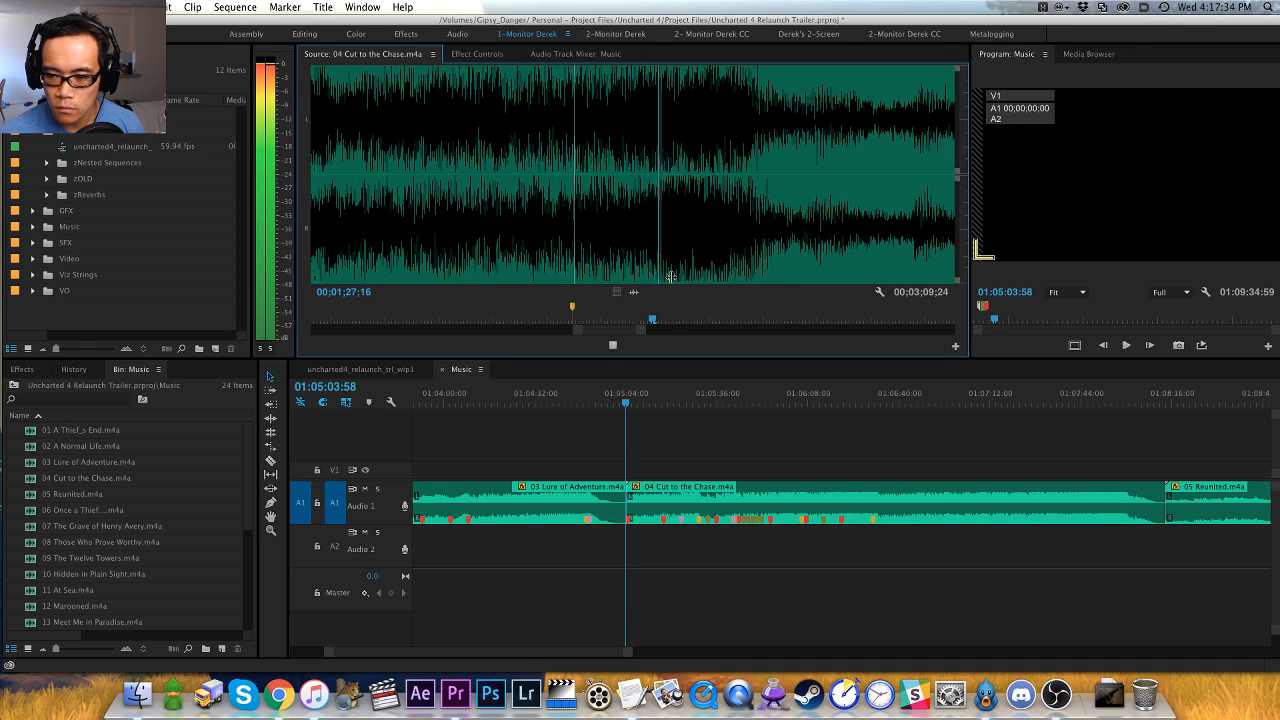
key("space")
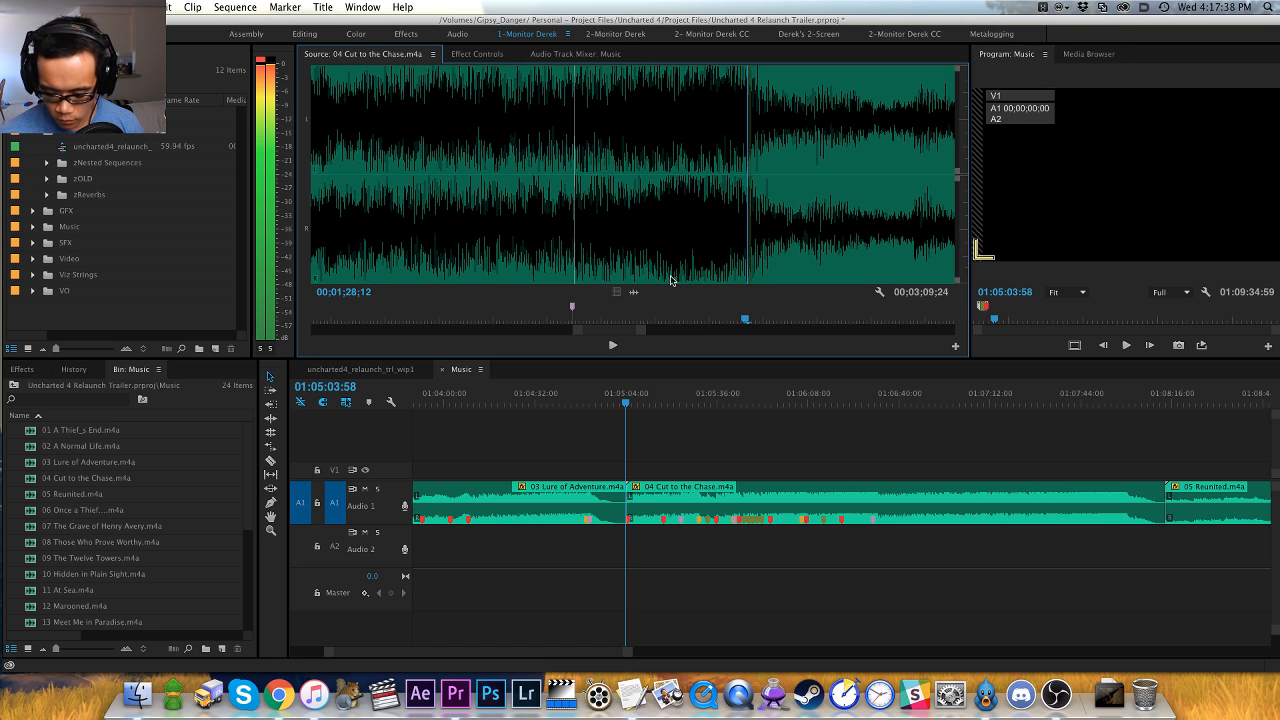
key("m")
- Play on from the 00;01;28;12 marker, replay the passage before the next hit, add a clip marker at 00;01;40;26 and compare the two markers
key("space")
key("minus")
key("minus")
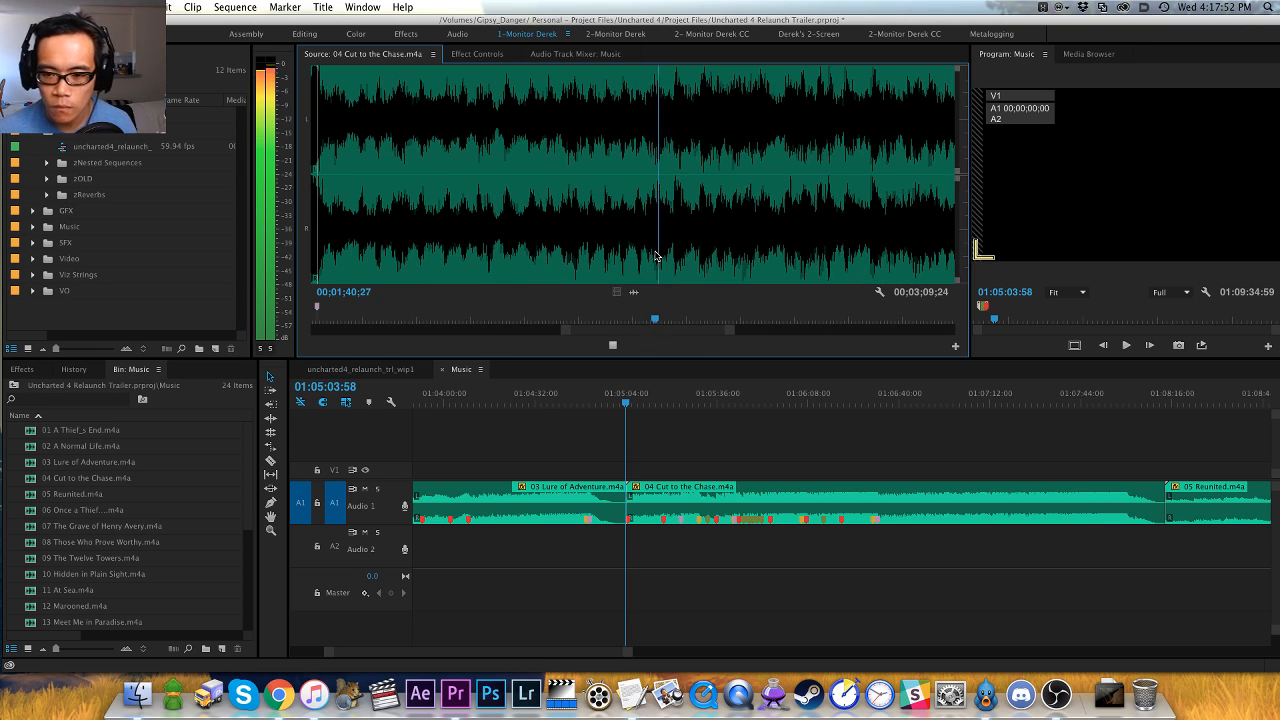
left_click(550, 258)
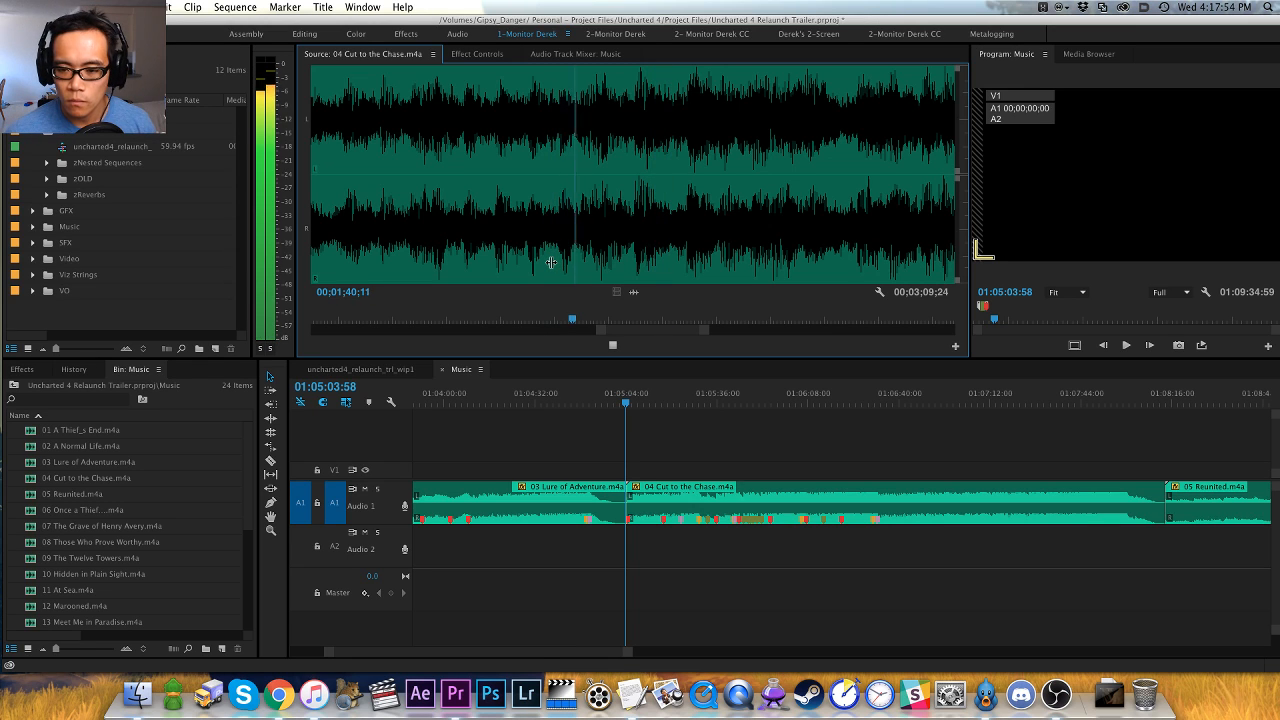
key("space")
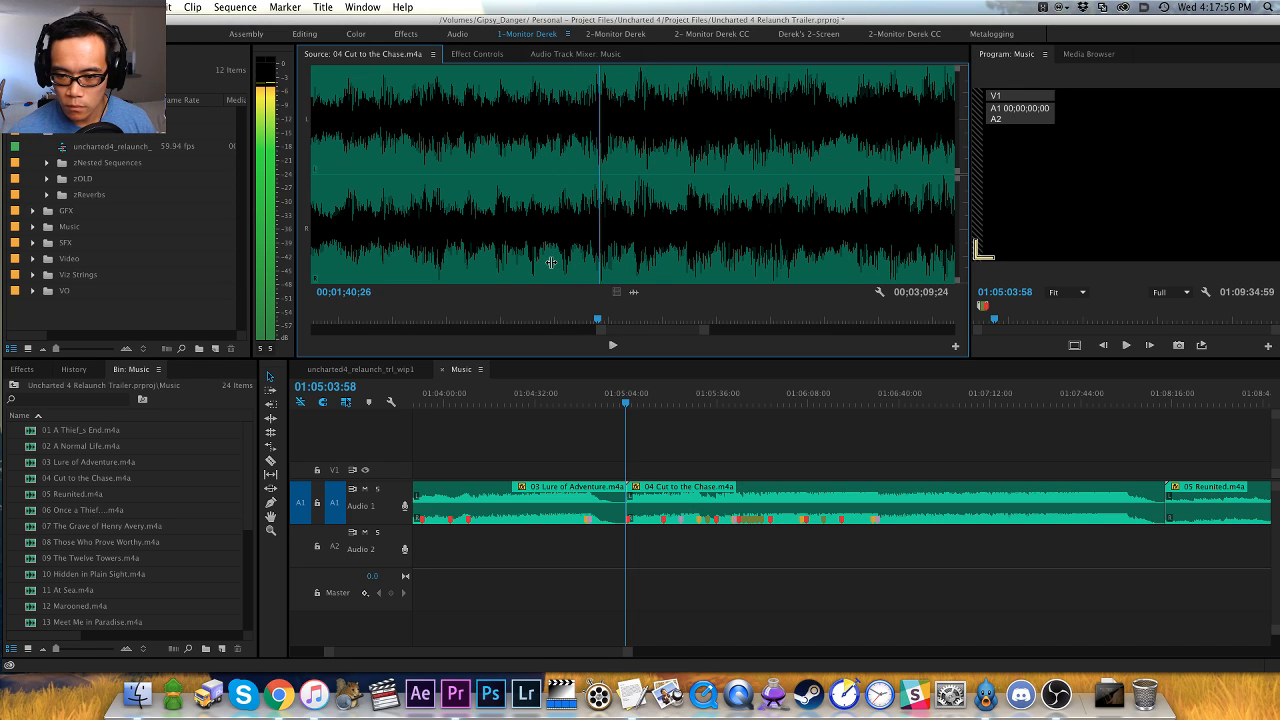
key("m")
key("shift+super+m")
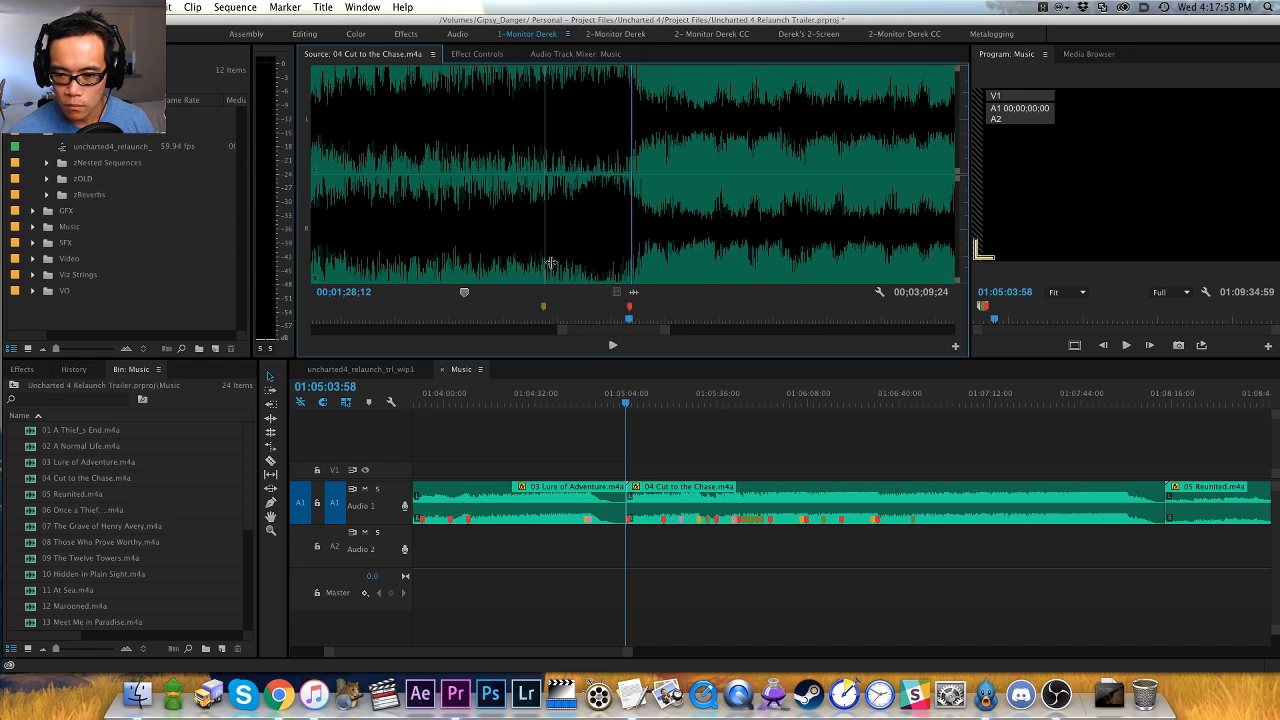
key("shift+m")
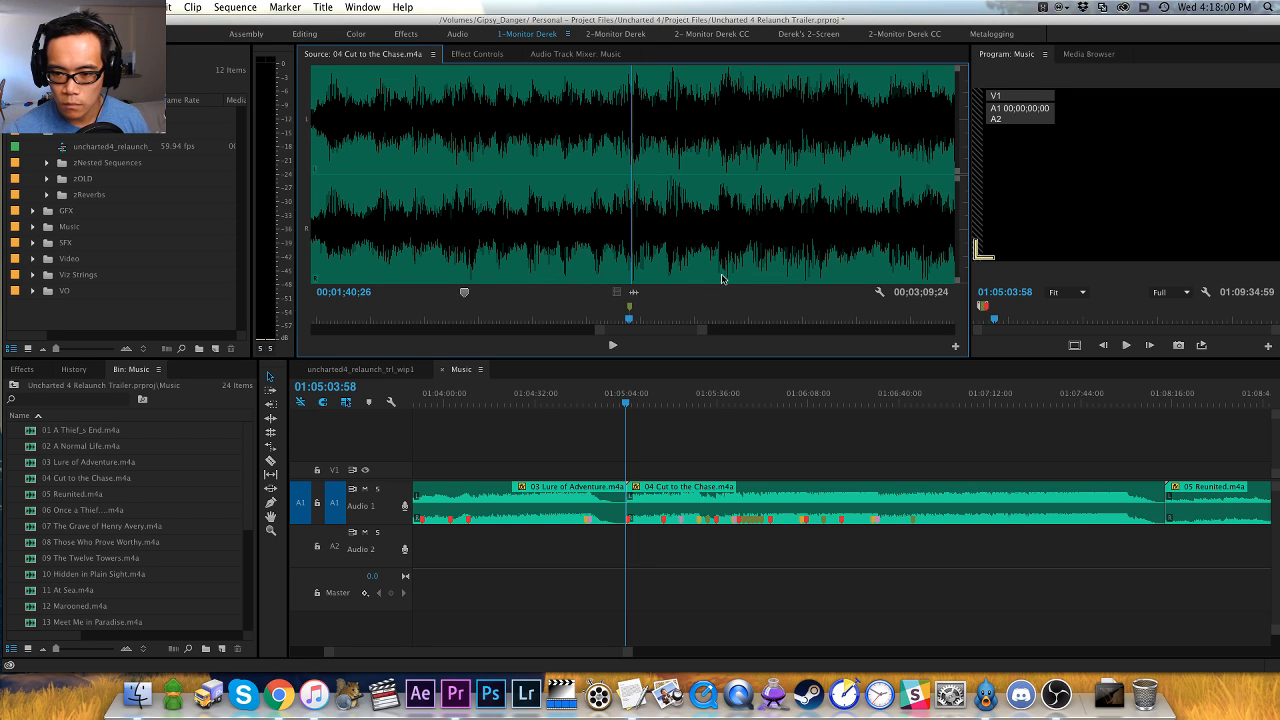
- Play on from the 00;01;40;26 marker, replay the passage from about 00;01;51;17 and add a clip marker at 00;01;51;26
key("space")
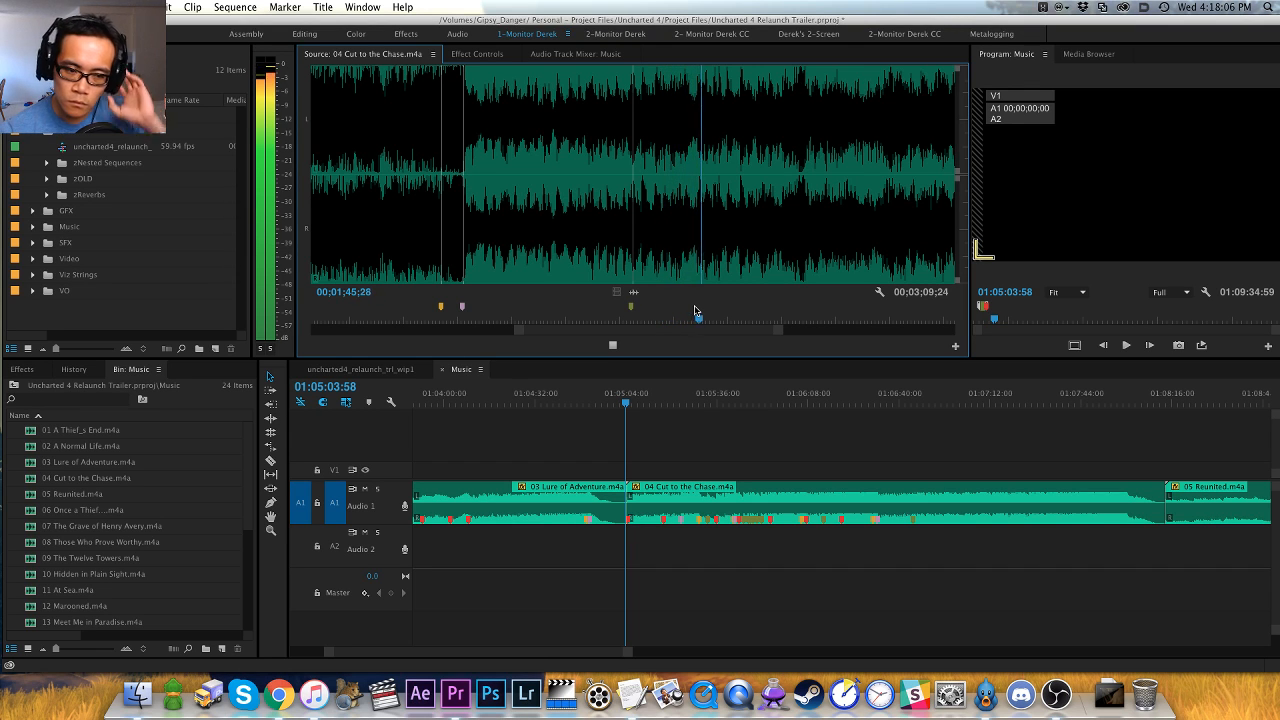
key("super+Tab")
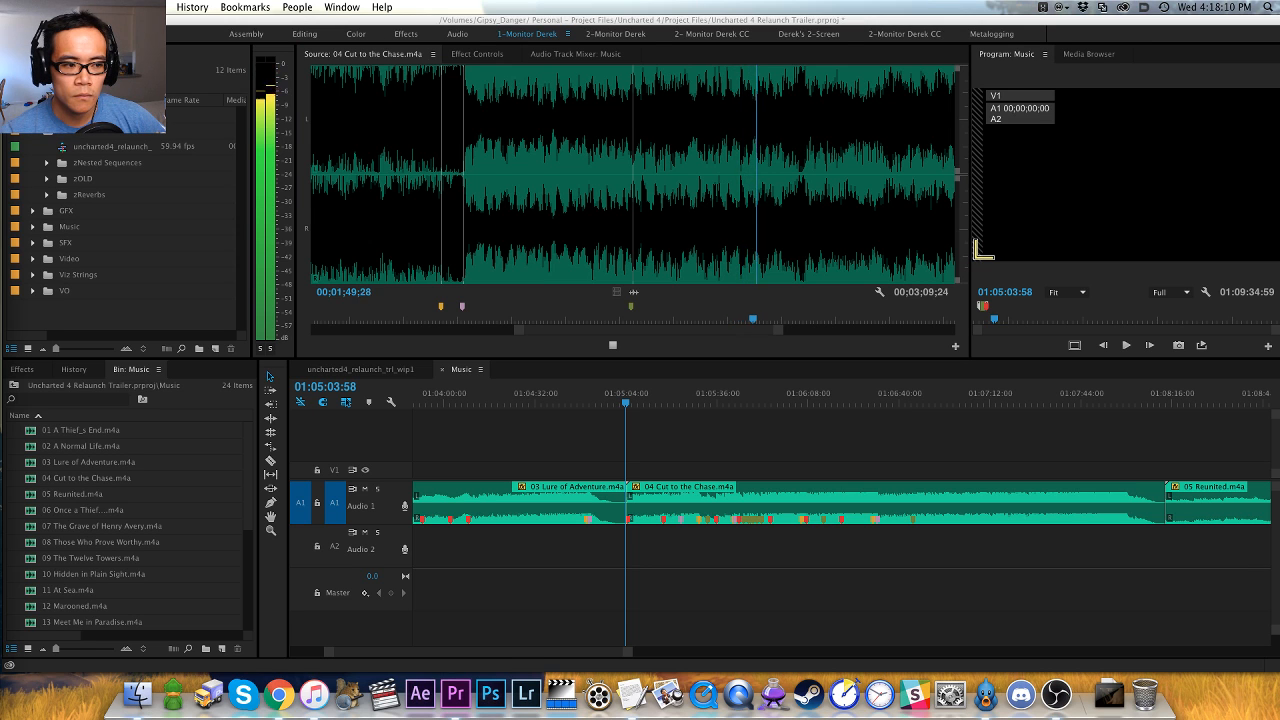
left_click(656, 346)
key("j")
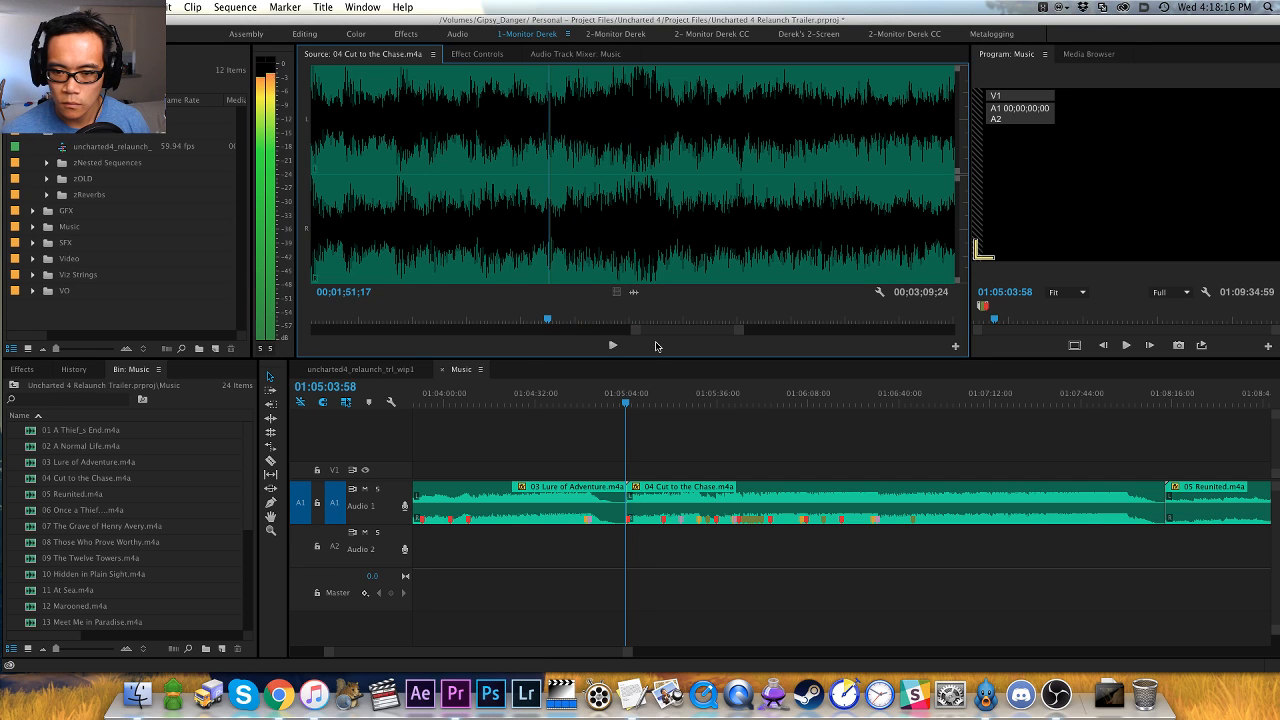
key("k")
key("m")
- Play on from the 00;01;51;26 marker, add a clip marker at 00;01;53;12 and return to the previous marker
key("l")
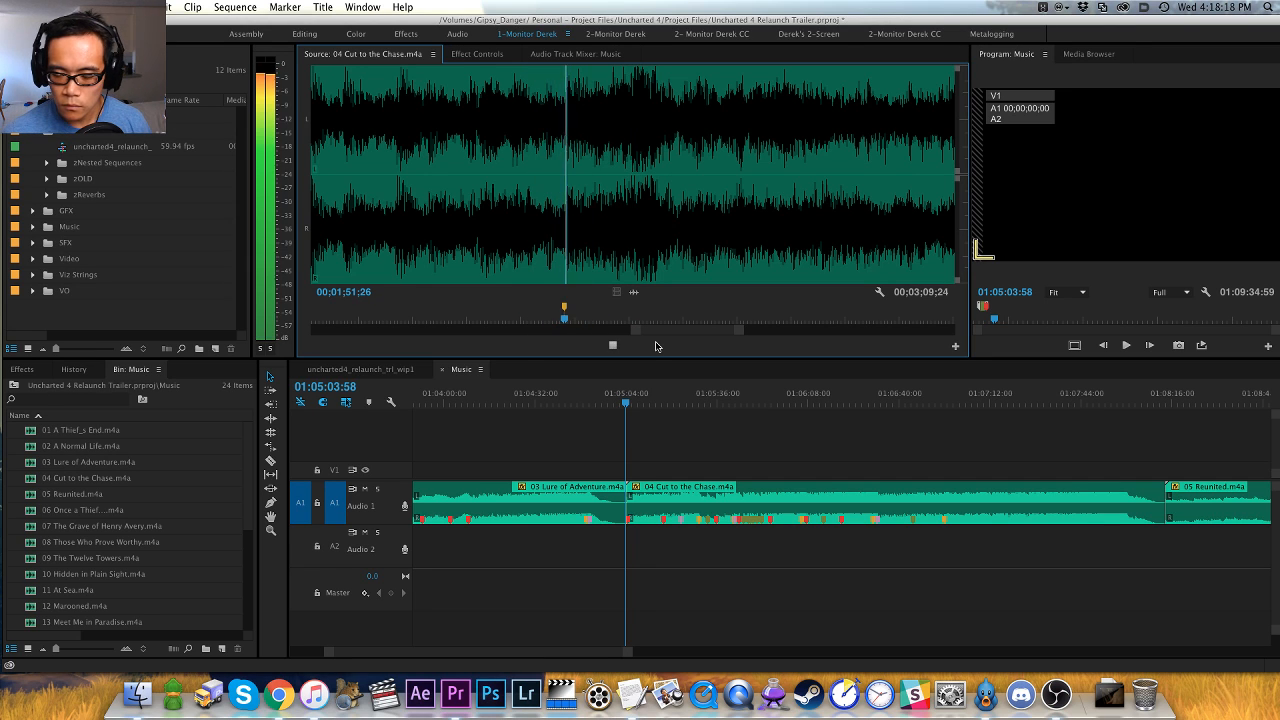
key("m")
key("k")
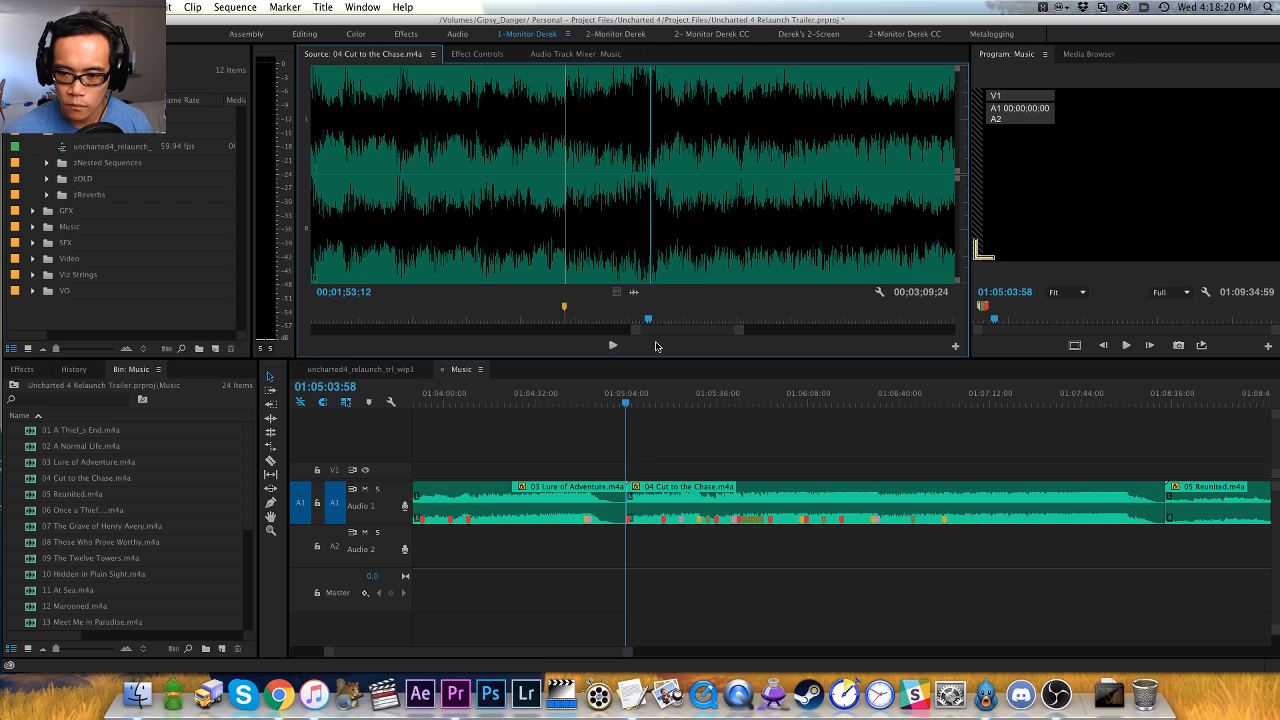
key("super+shift+m")
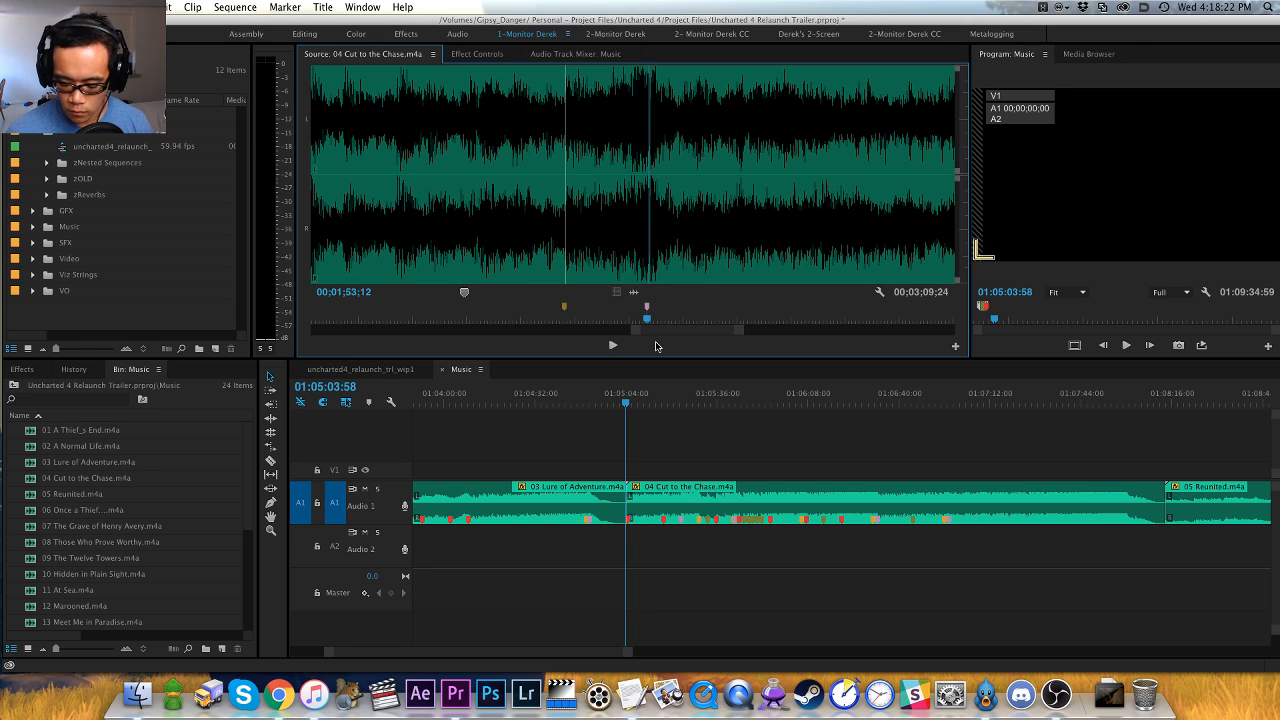
key("minus")
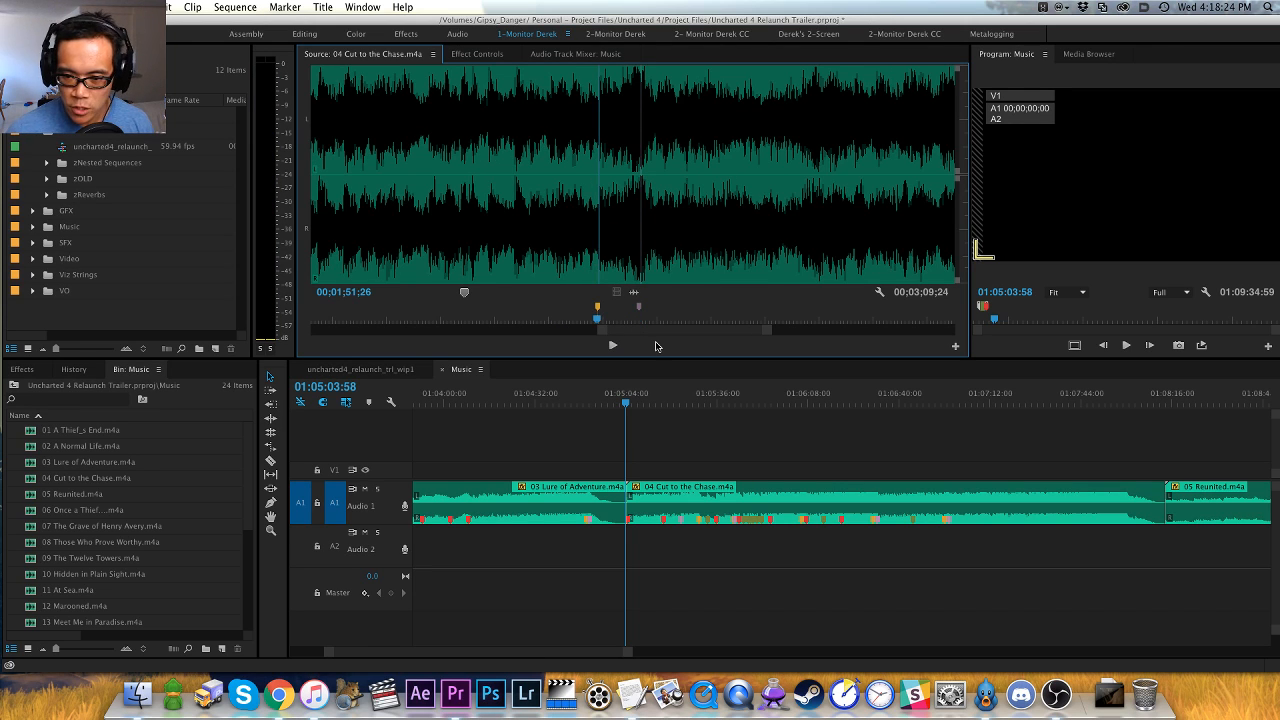
- Play on from the 00;01;51;26 marker, replay the passage before the next hit and add a clip marker at 00;02;06;01
key("l")
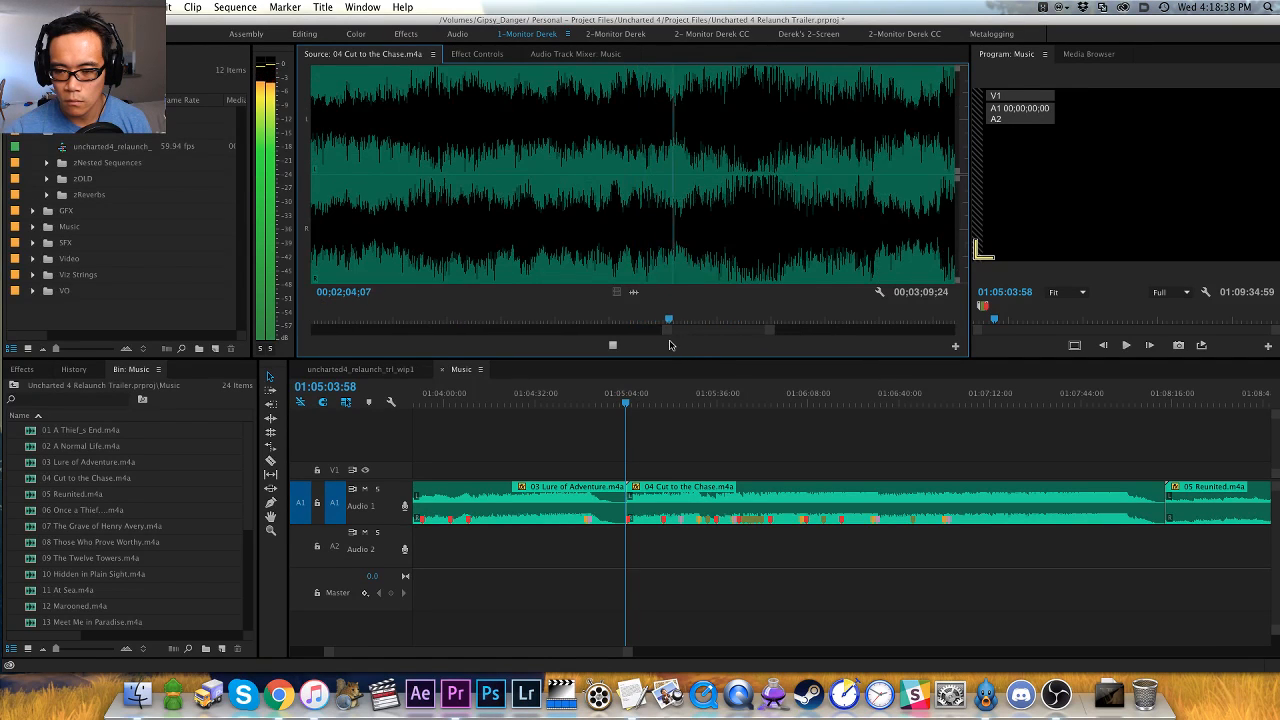
left_click(683, 262)
key("space")
key("space")
key("Left")
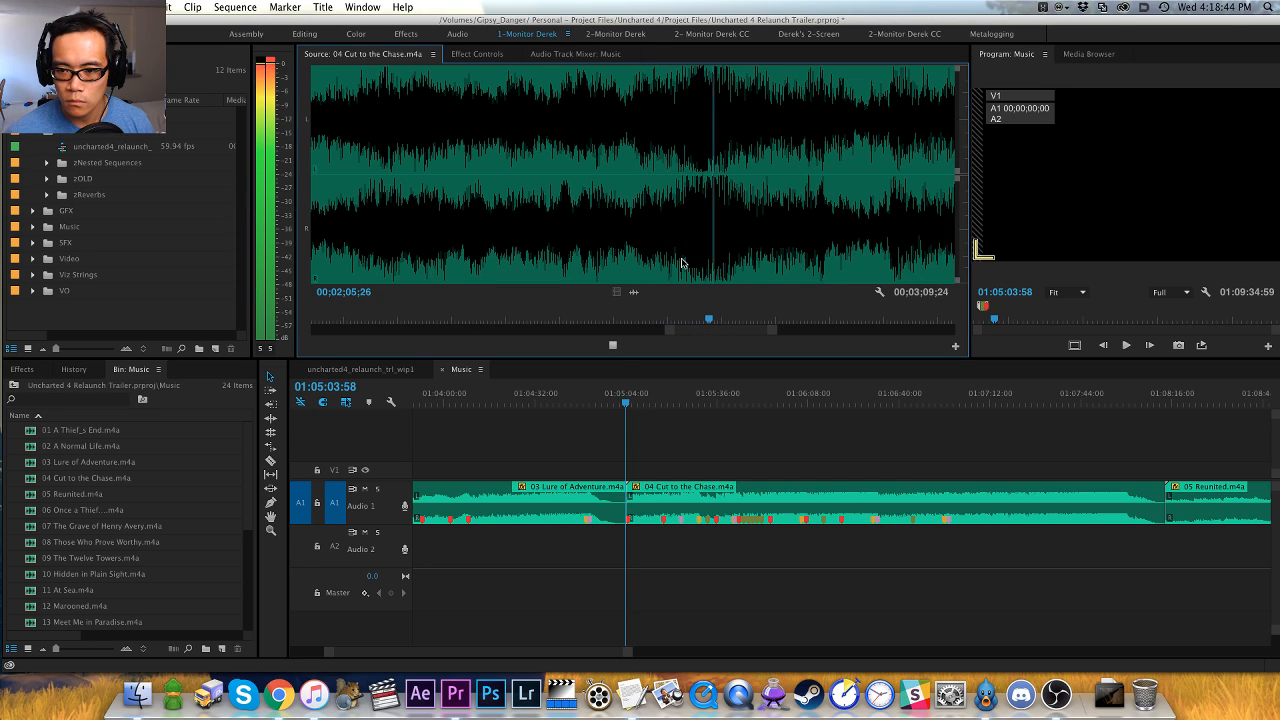
key("space")
key("m")
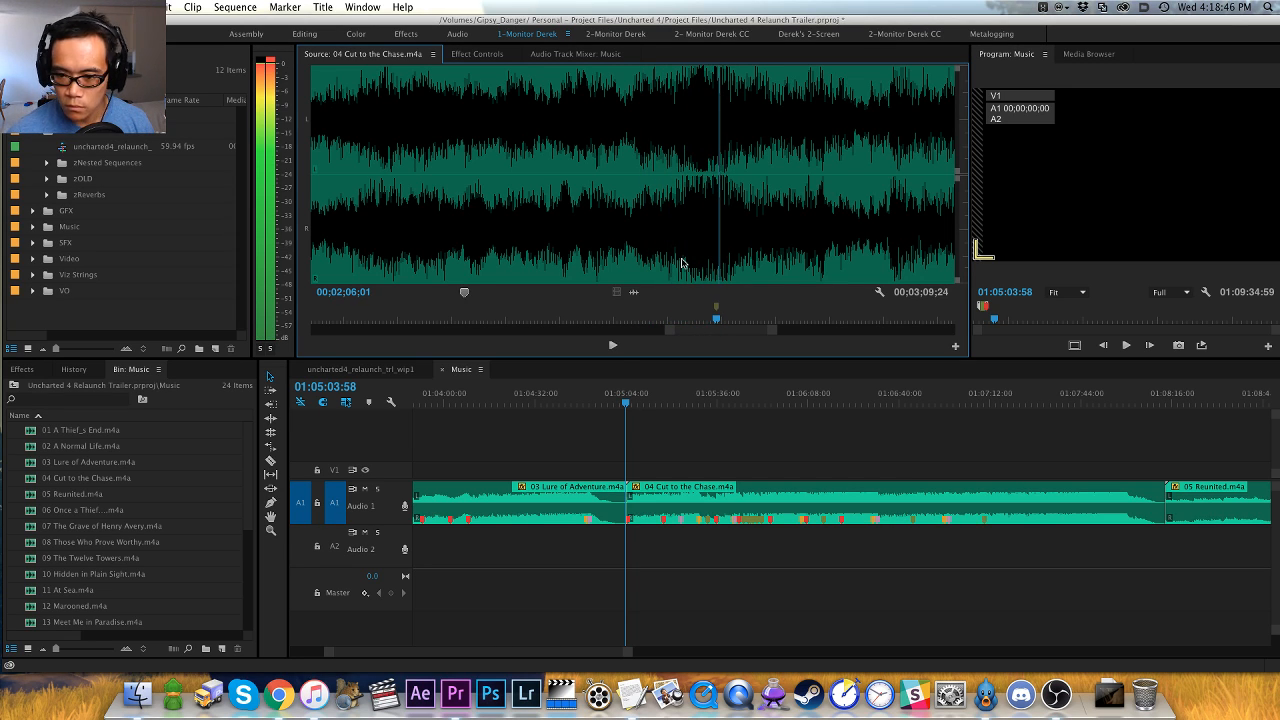
- Replay the passage before the 00;02;06;01 marker, add a clip marker at 00;02;04;18 and compare it with the 00;01;53;12 marker
key("space")
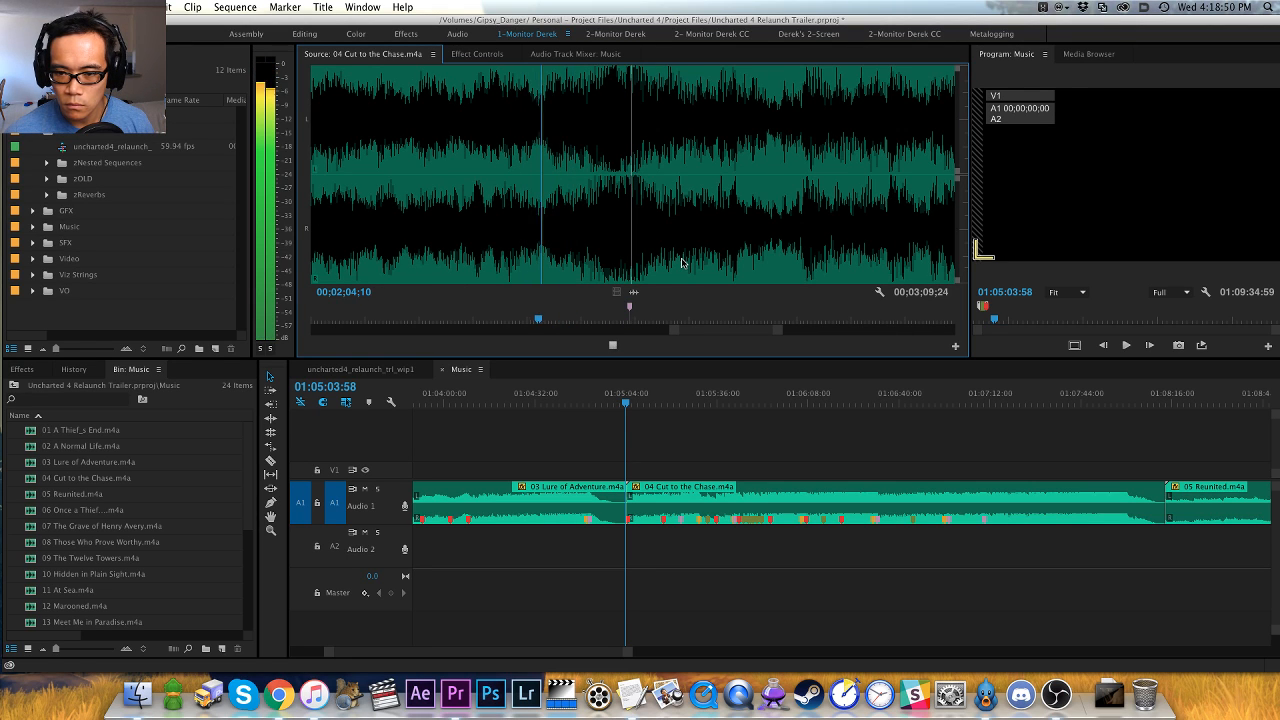
key("space")
key("m")
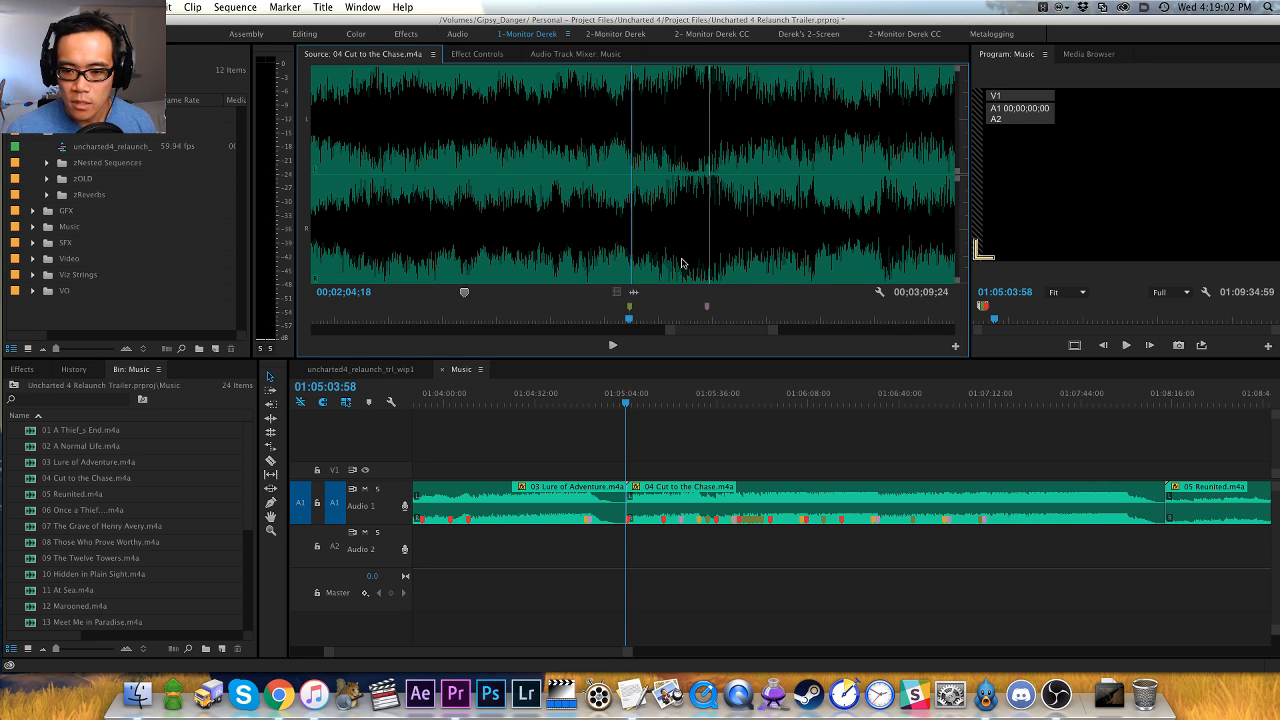
key("shift+super+m")
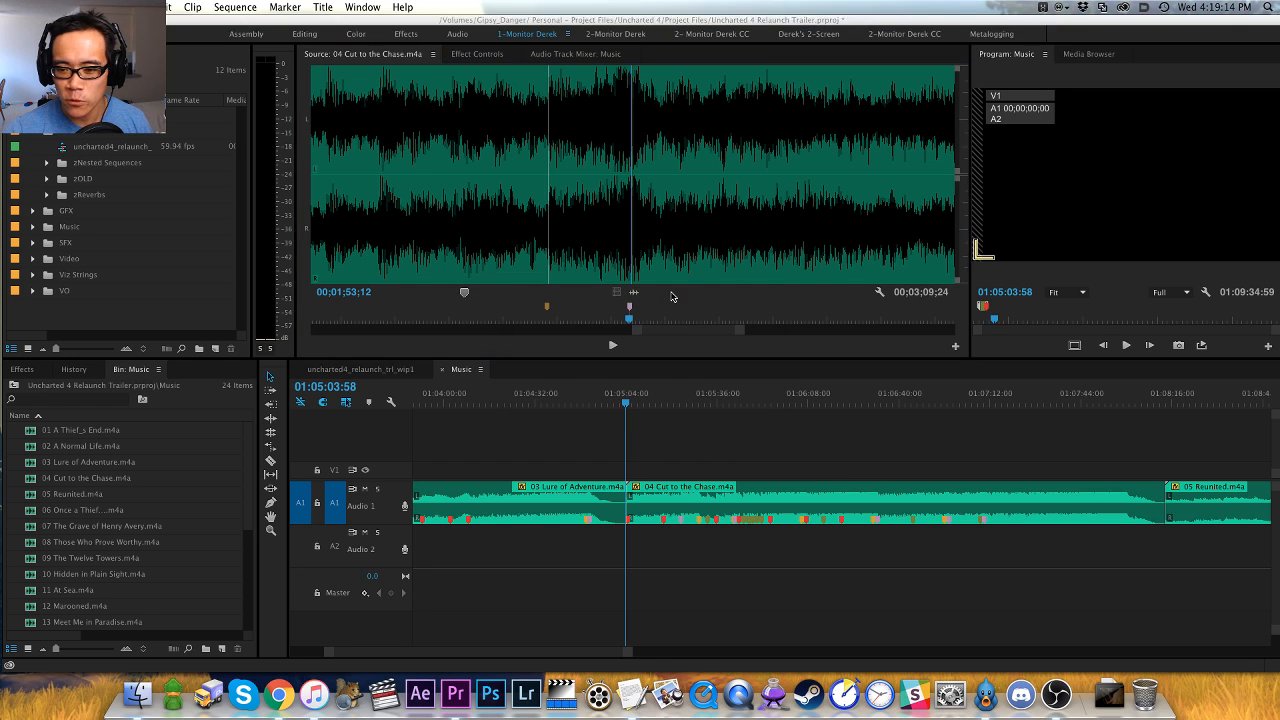
key("shift+m")
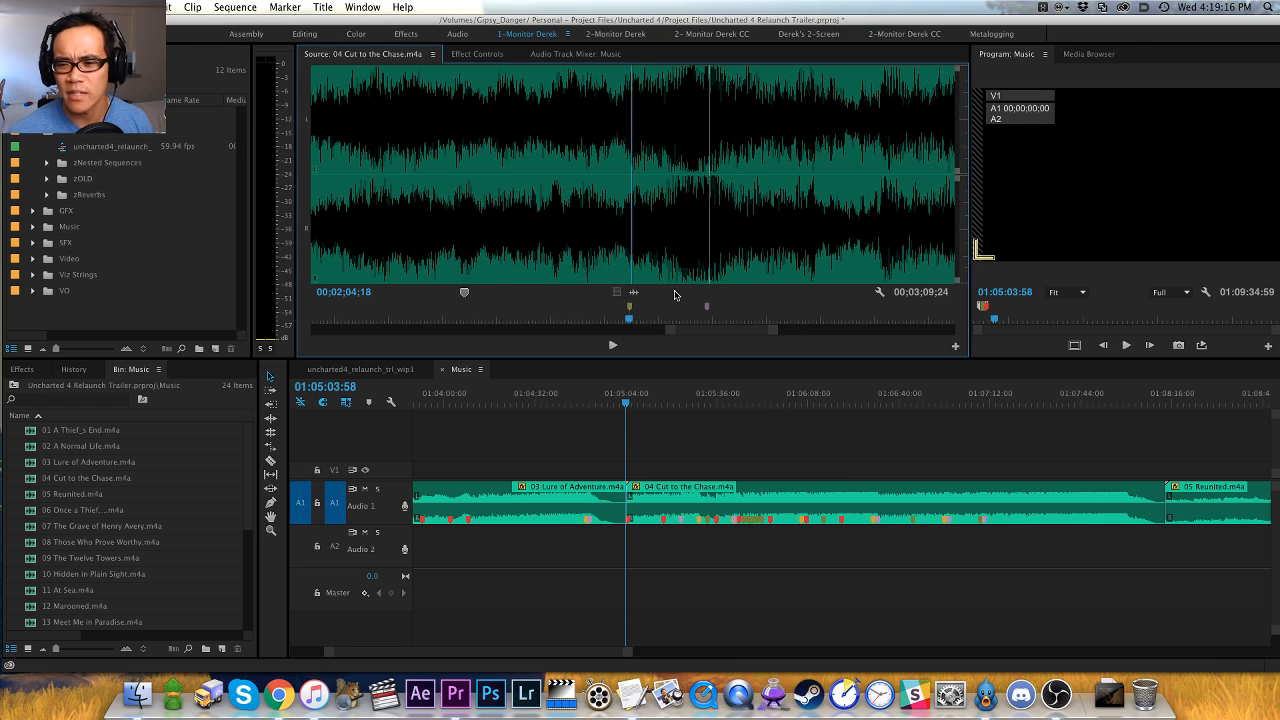
- Examine the waveform around the 00;02;04;18 and 00;02;06;01 markers at closer and wider scales
key("minus")
key("minus")
key("equal")
key("equal")
key("equal")
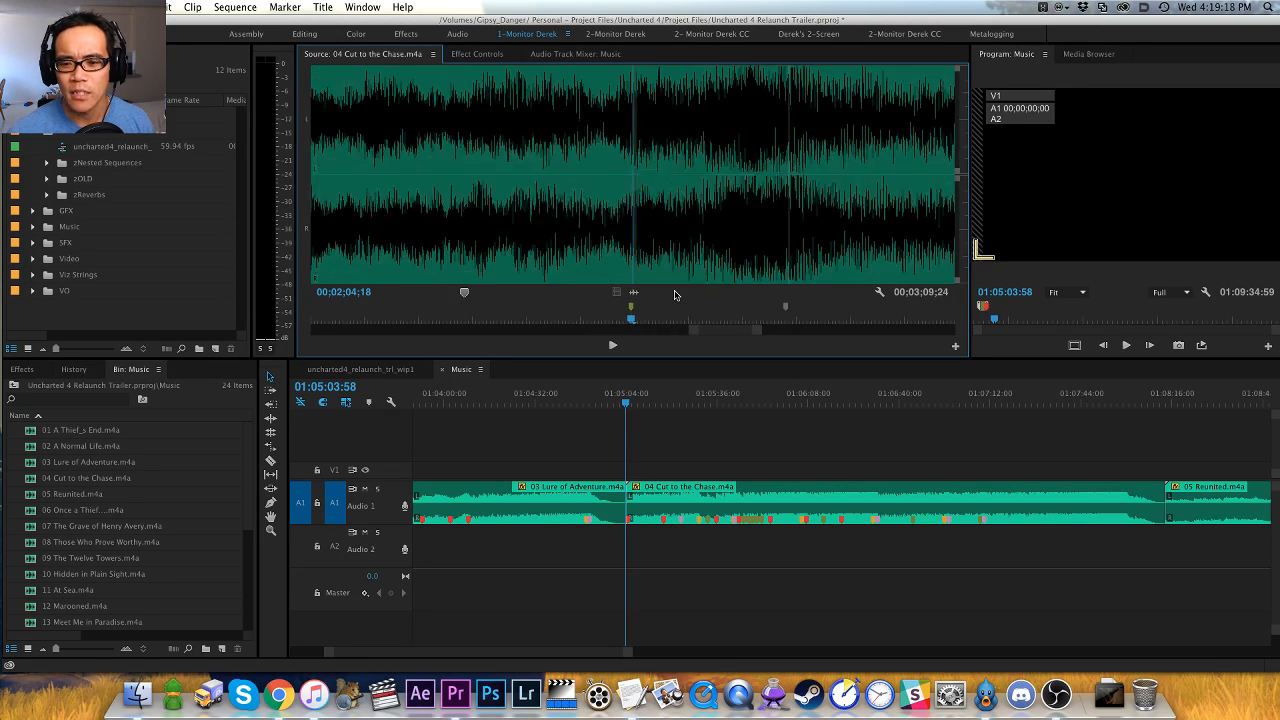
key("minus")
key("minus")
key("equal")
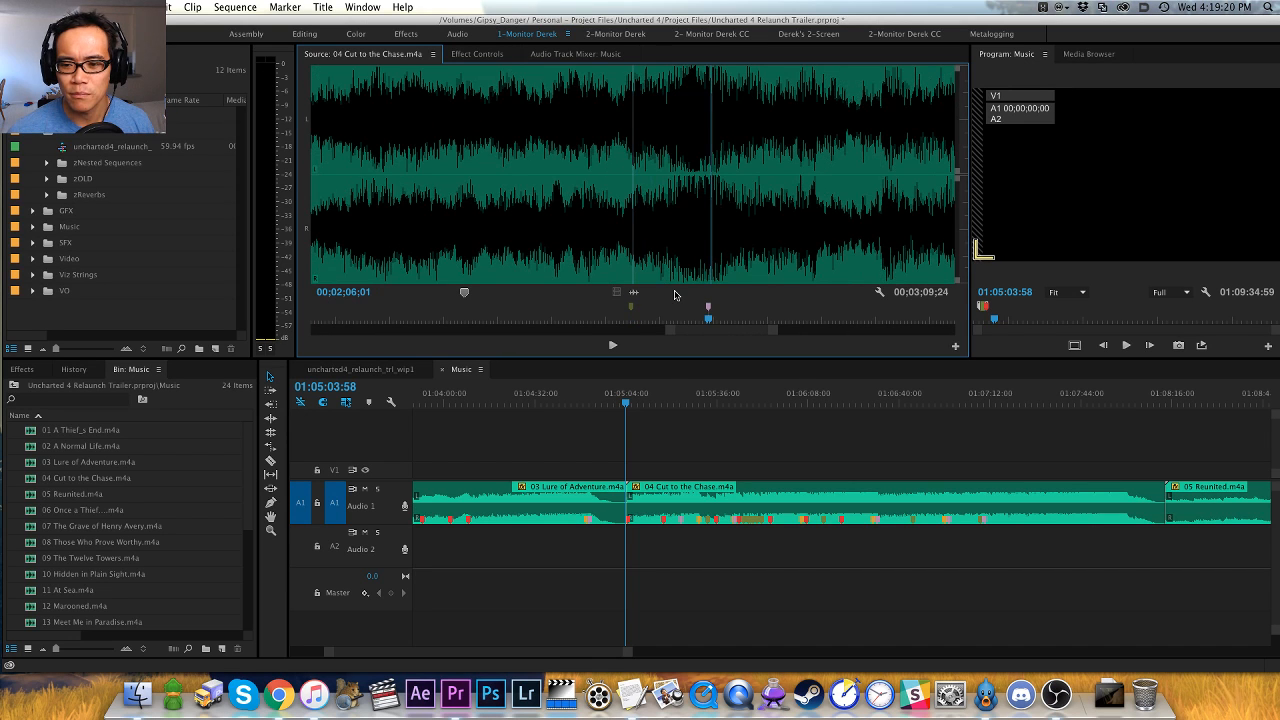
- Examine and replay the start of the passage after the 00;02;06;01 marker, returning to that marker
key("minus")
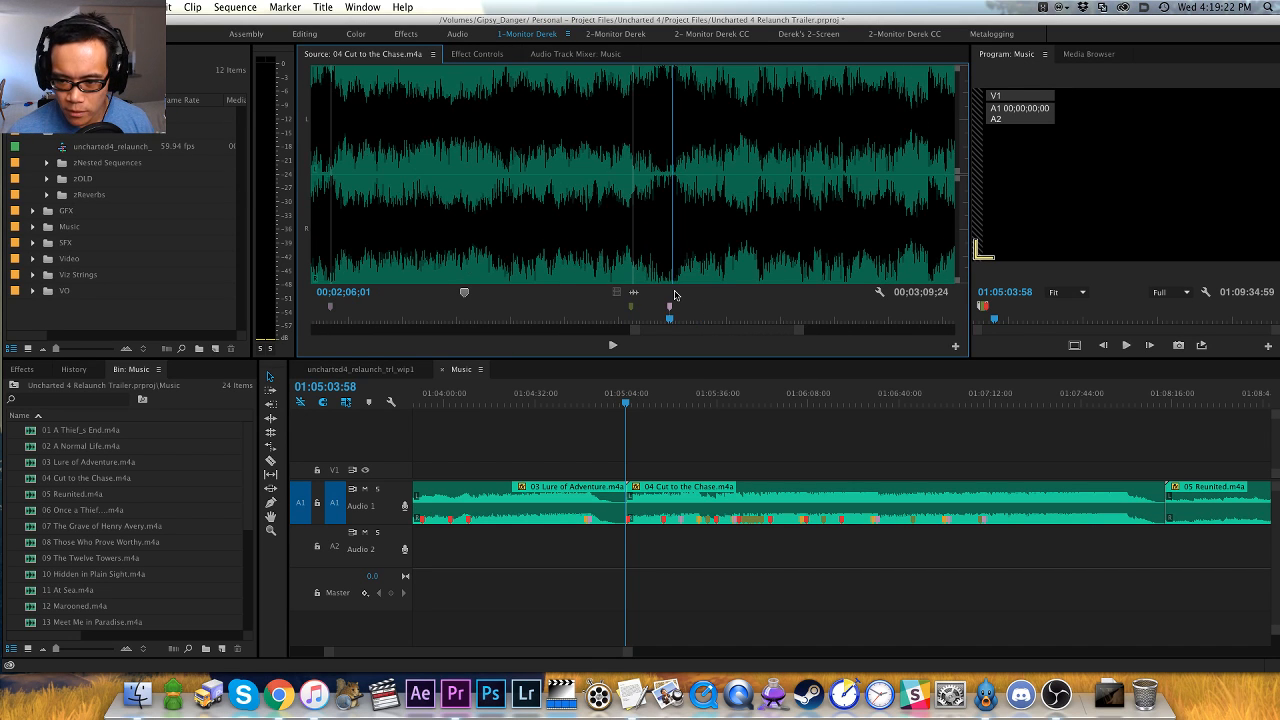
key("equal")
key("equal")
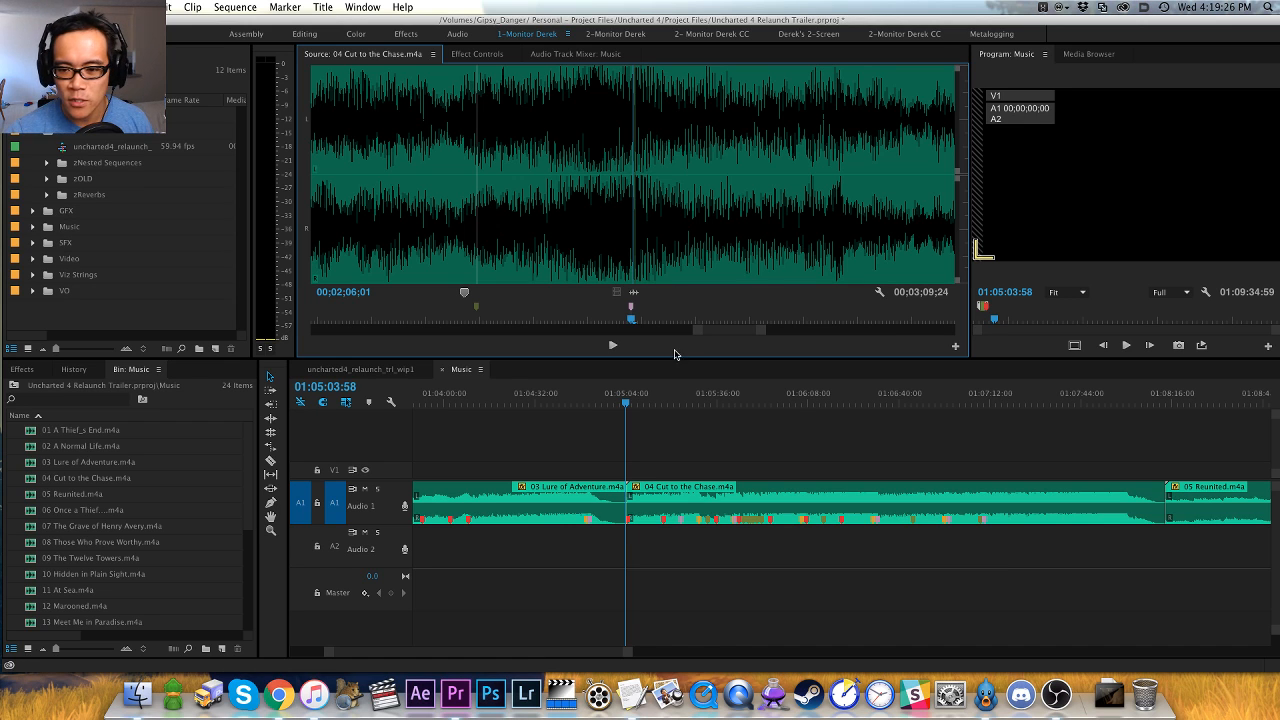
key("minus")
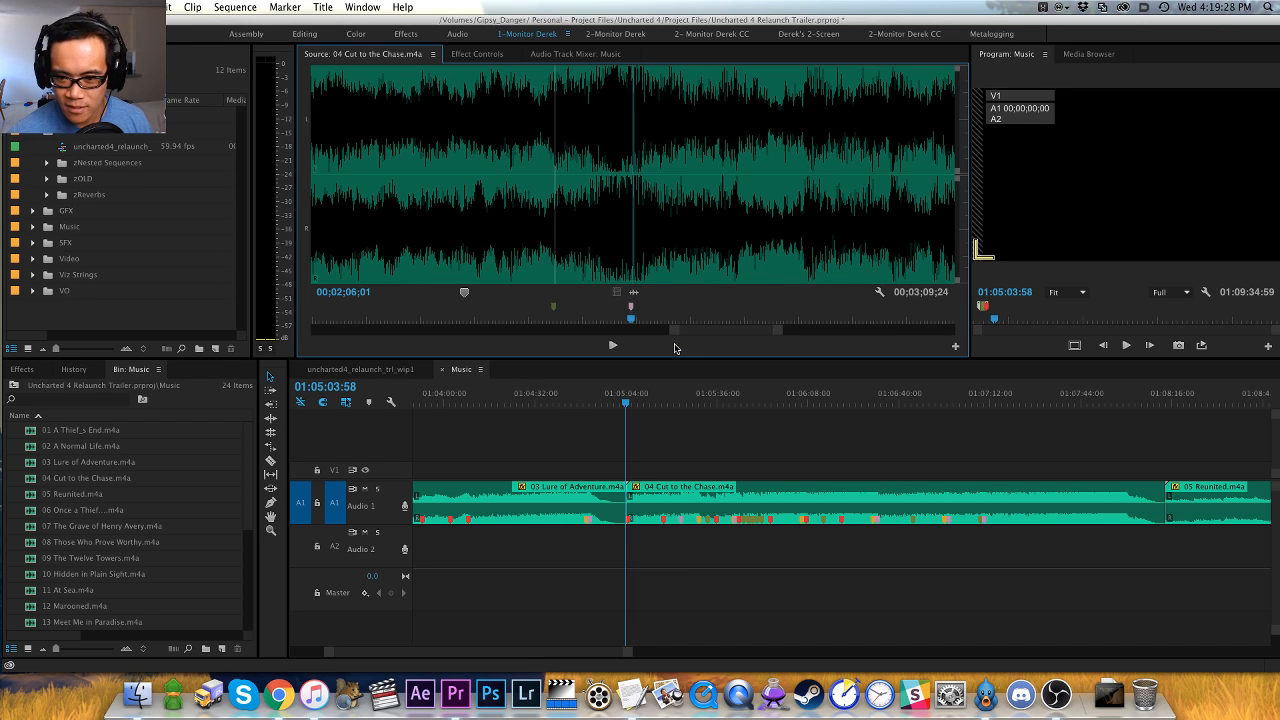
key("space")
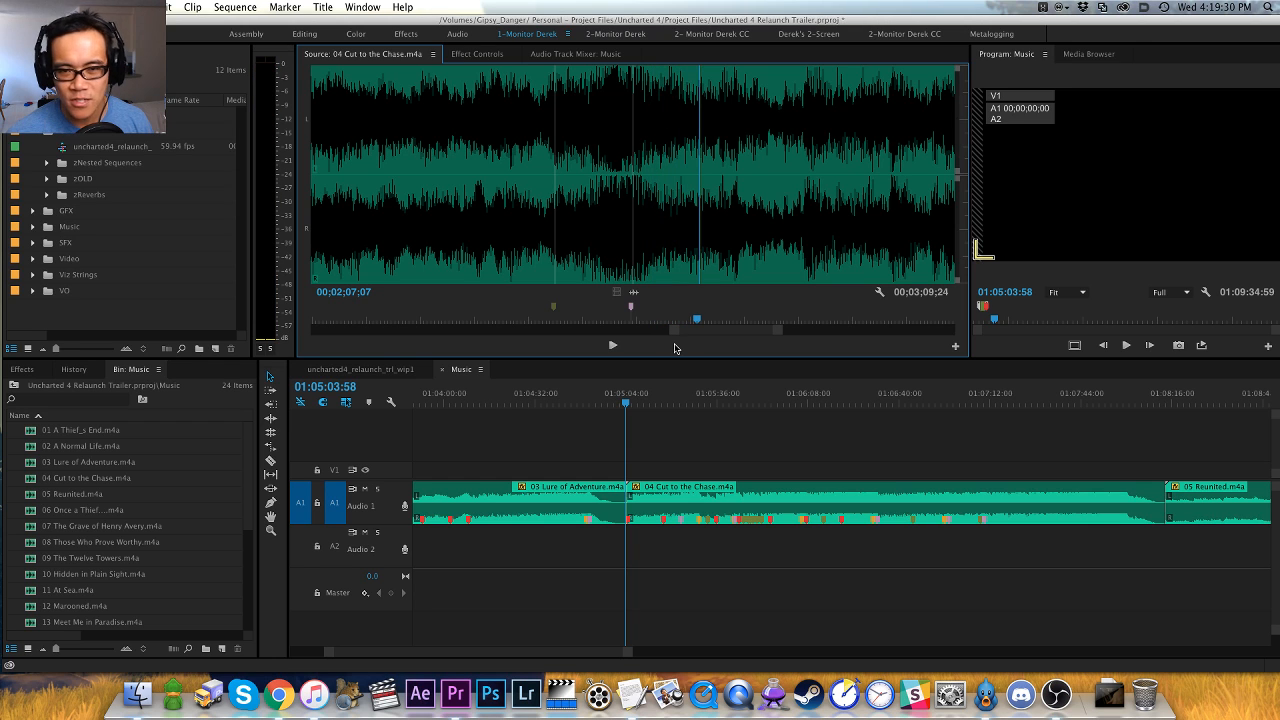
key("minus")
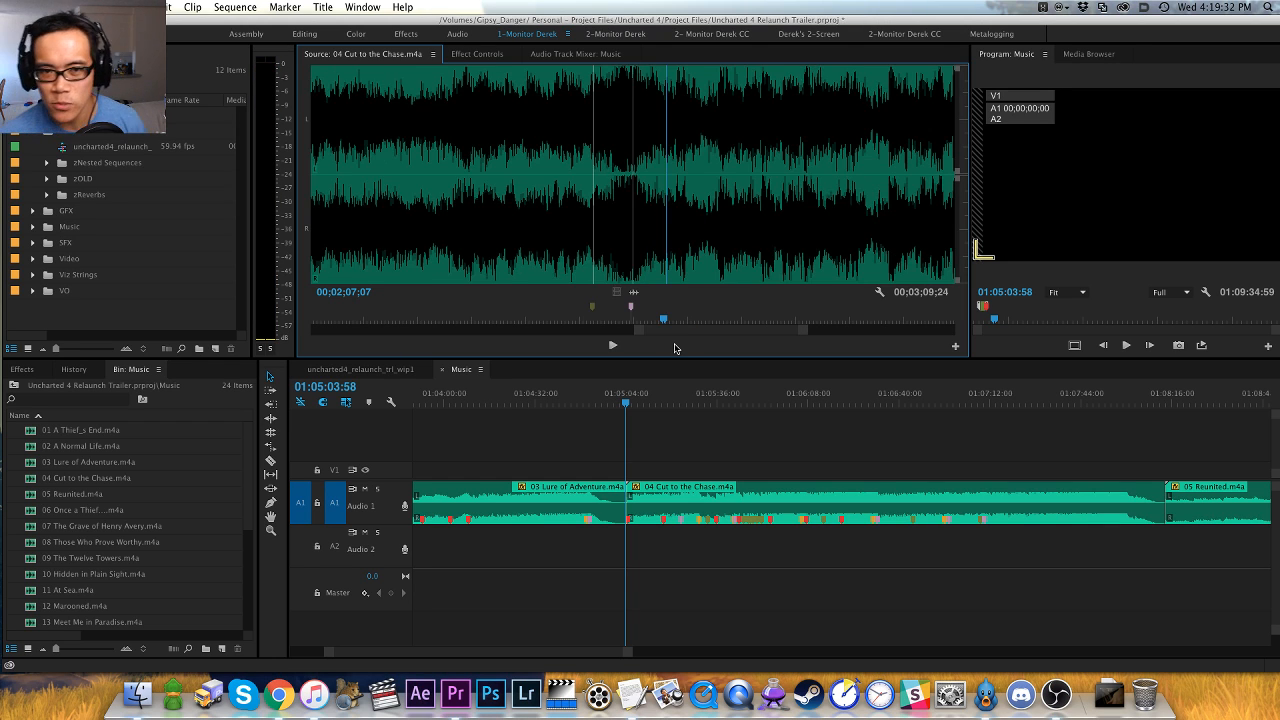
key("space")
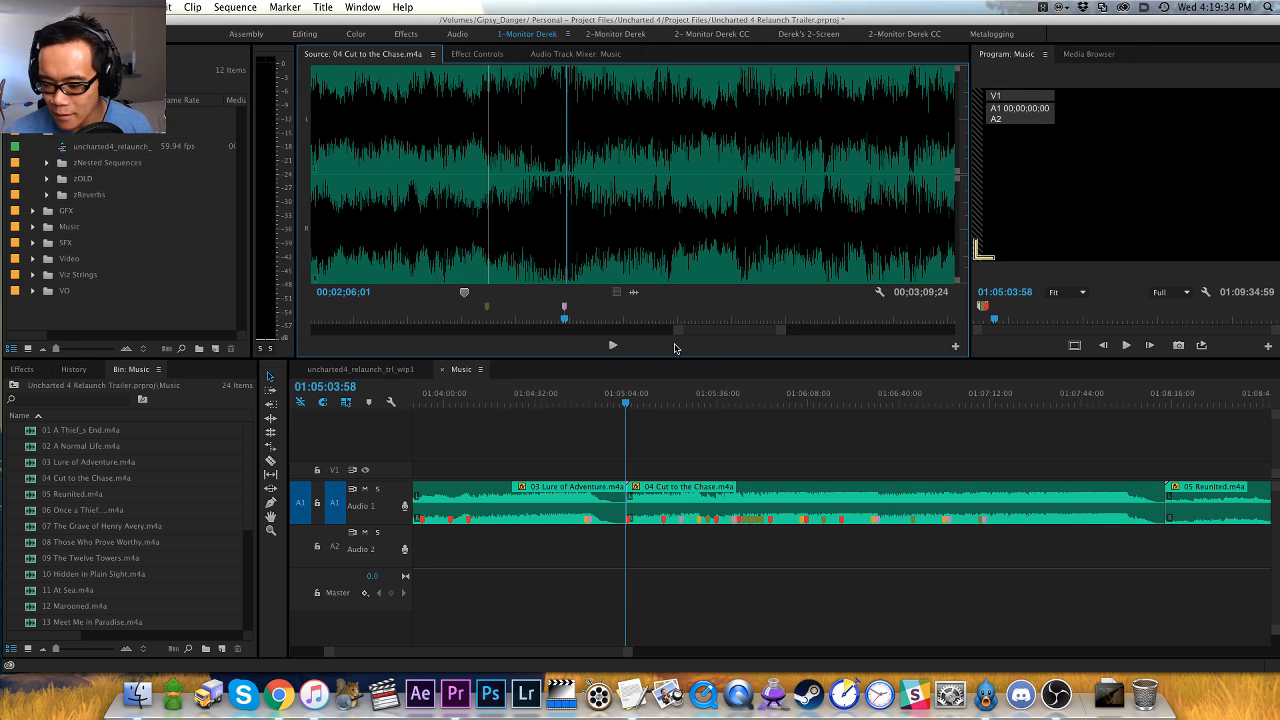
- Play on from the 00;02;06;01 marker and add clip markers at 00;02;12;09 and 00;02;18;17
key("space")
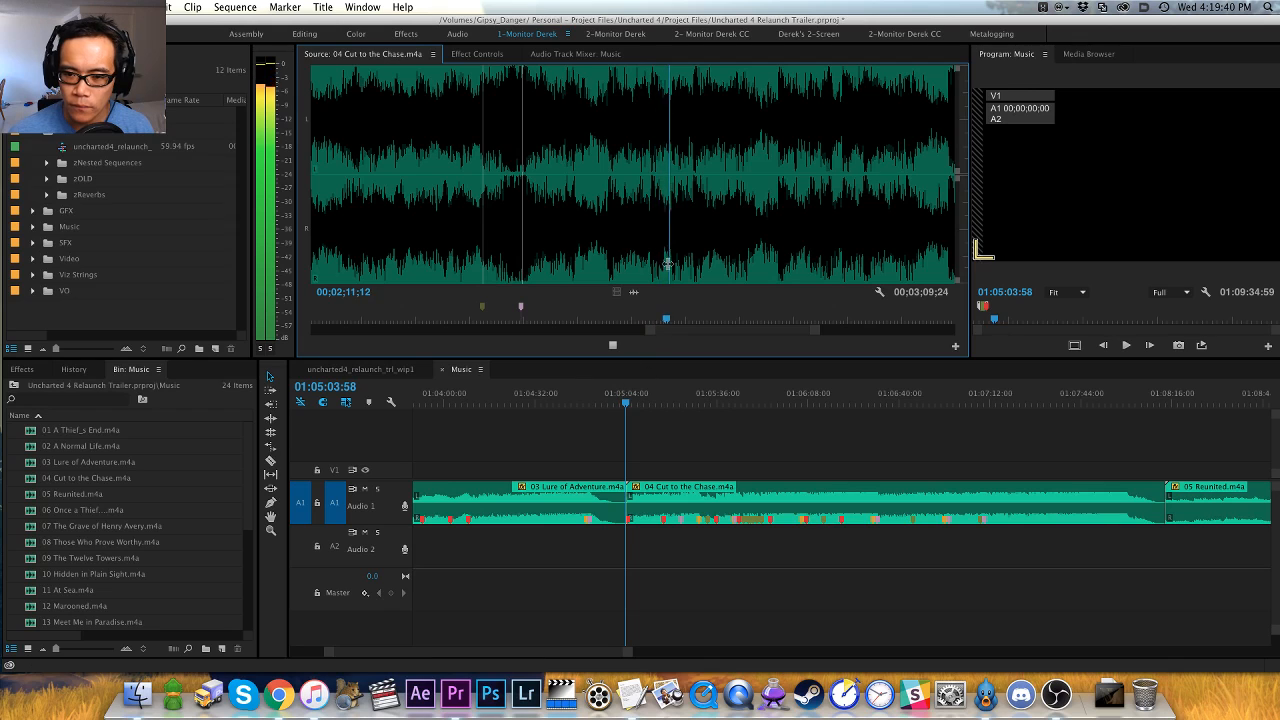
key("=")
key("-")
left_click(637, 268)
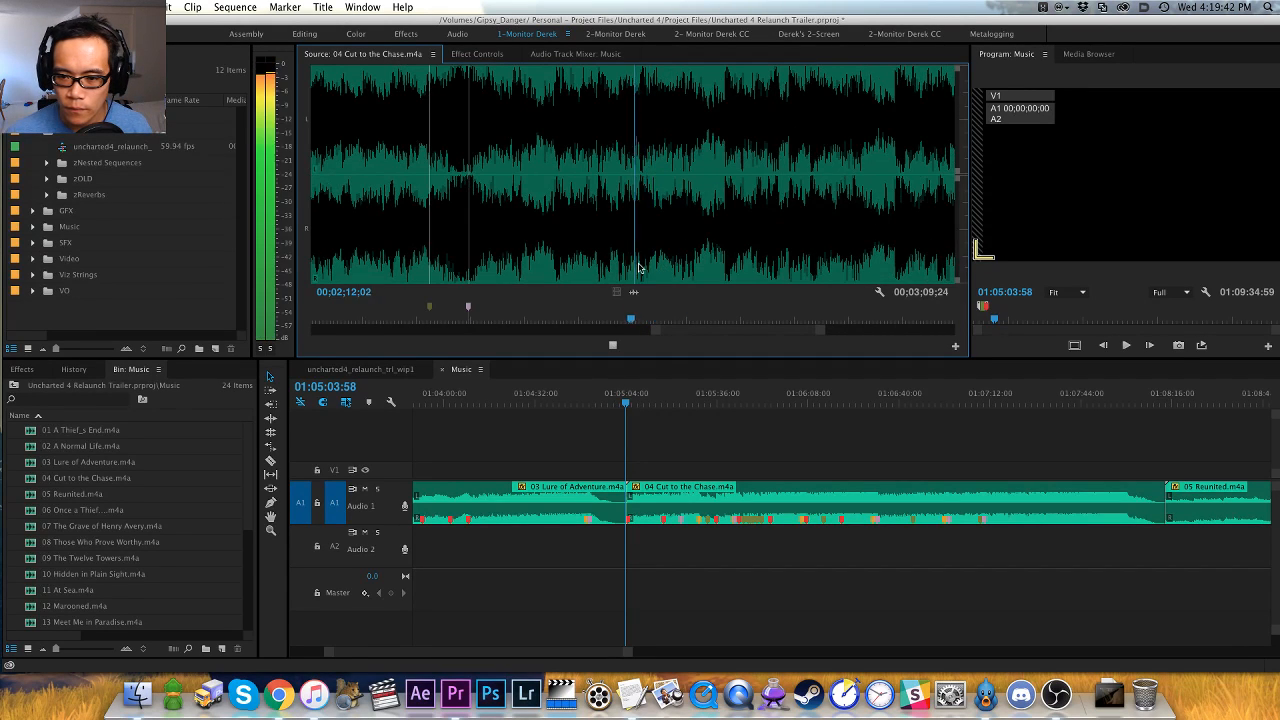
key("space")
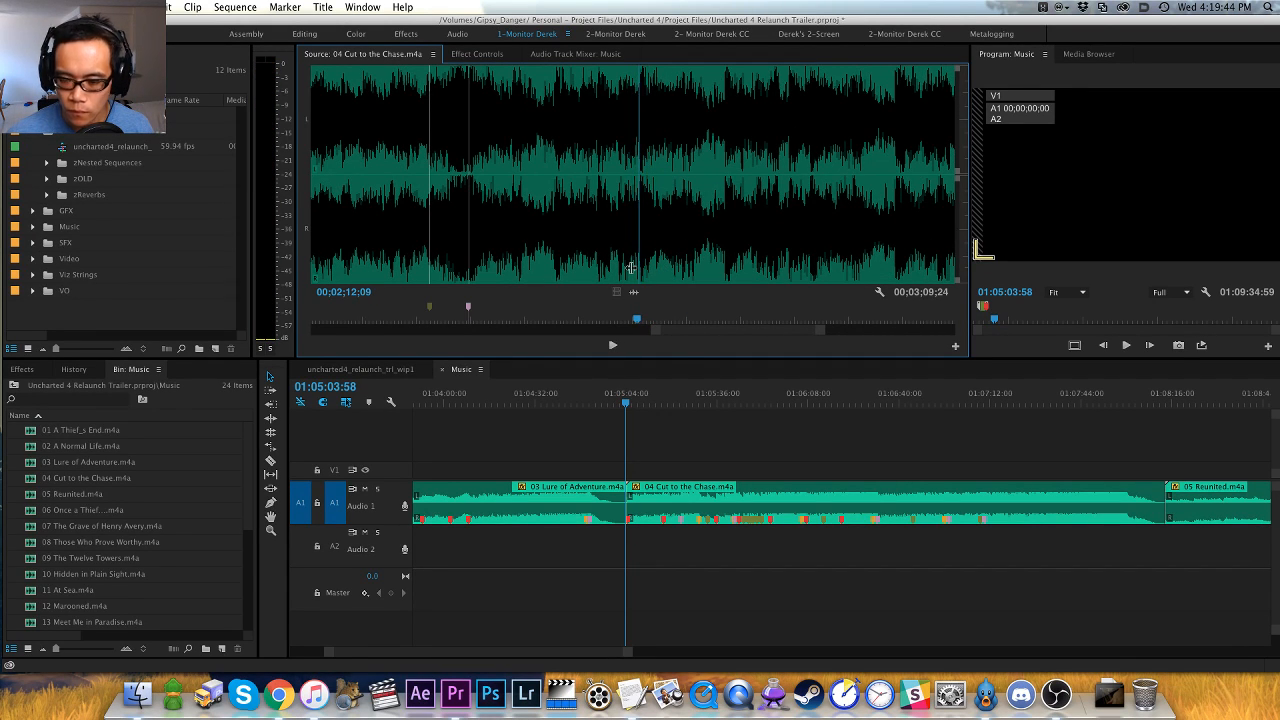
key("space")
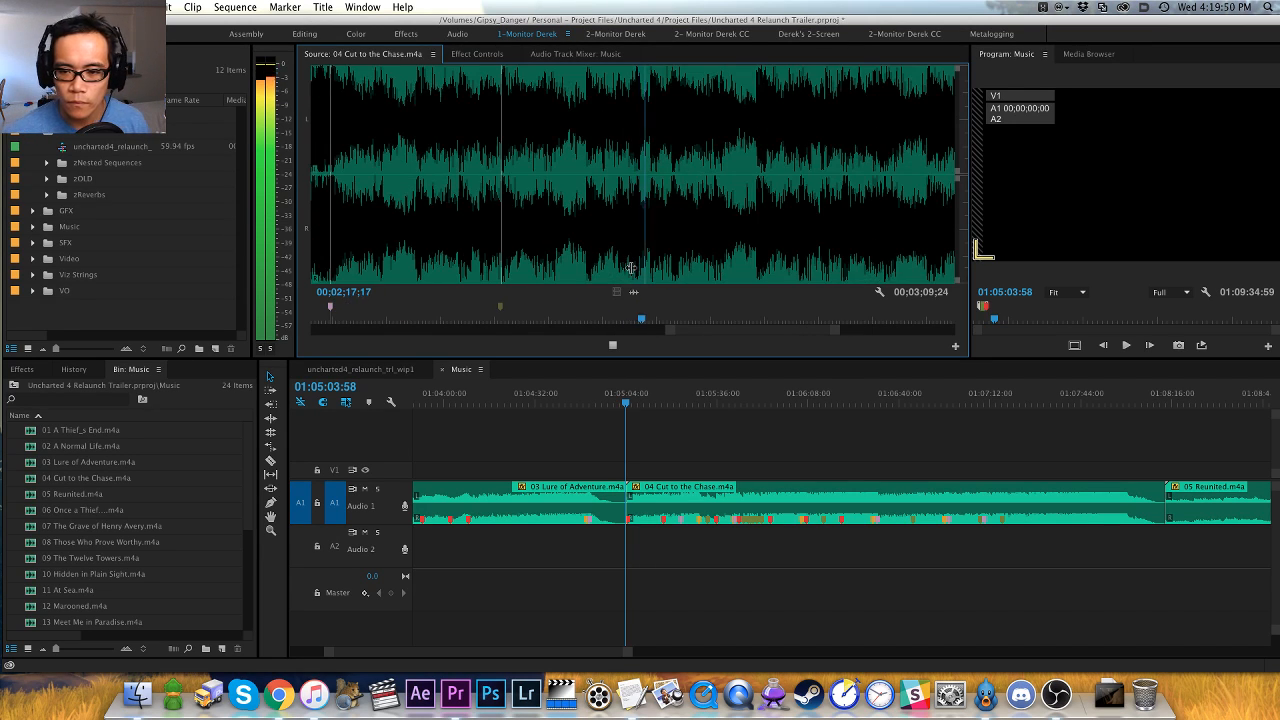
key("space")
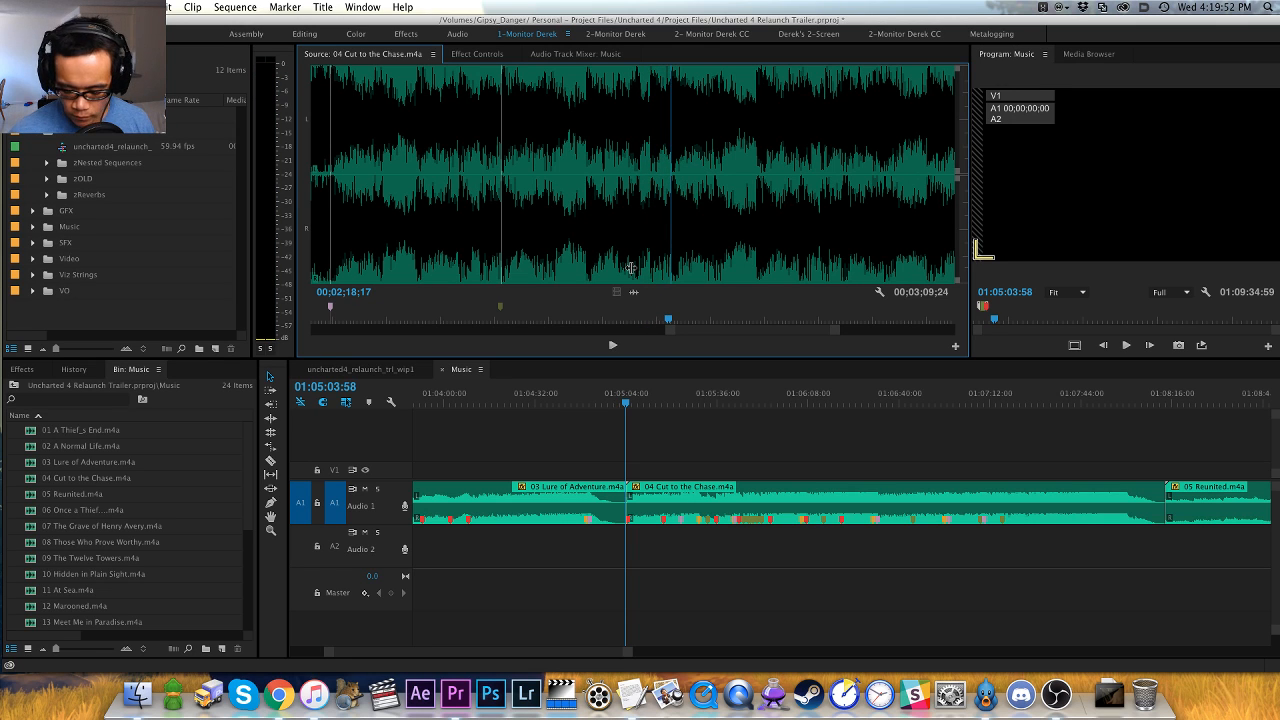
- Play on from 00;02;18;17 and place a clip marker two frames before 00;02;24;26
key("space")
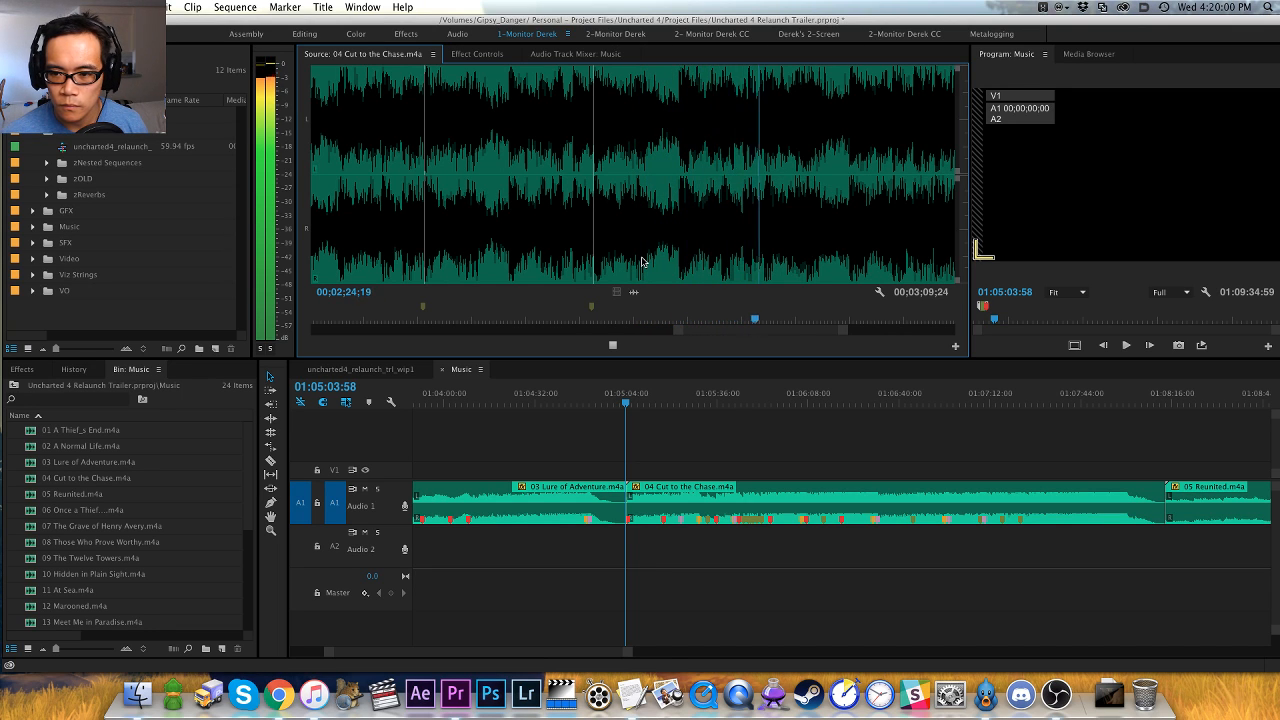
key("space")
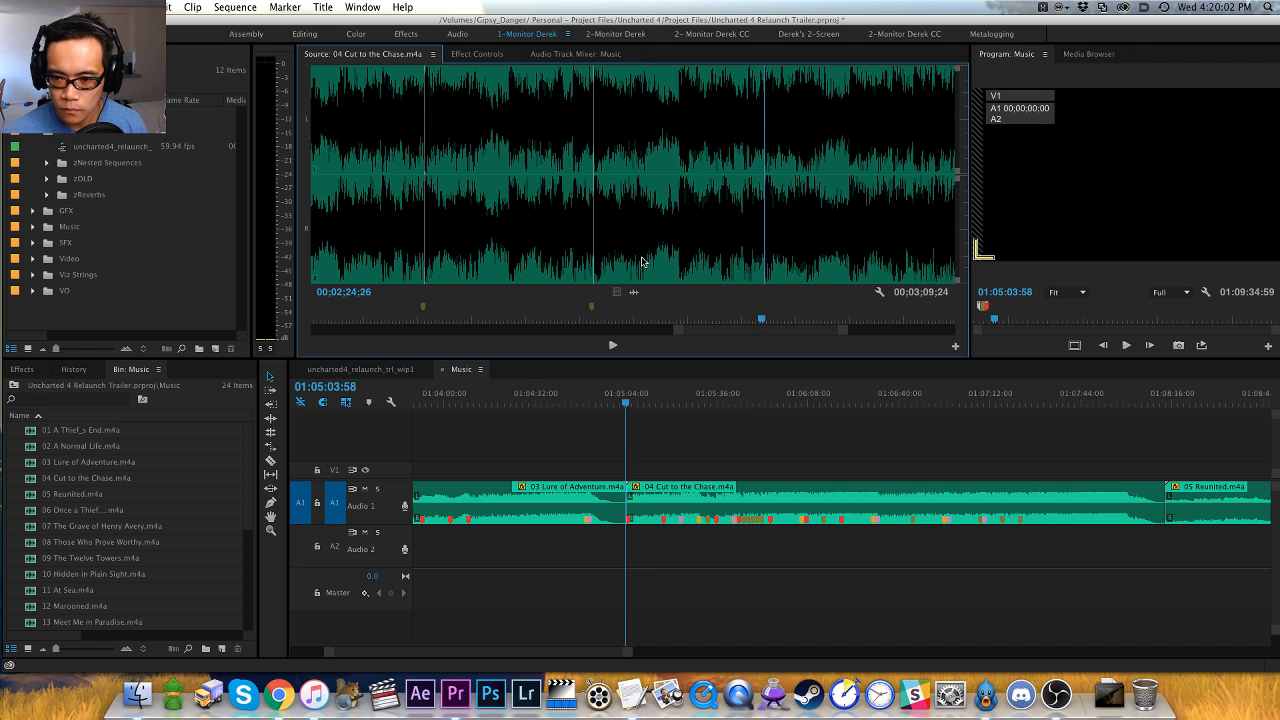
key("space")
- Play on to the next hit, add a clip marker at 00;02;31;03 and colour it red
key("space")
key("shift+super+m")
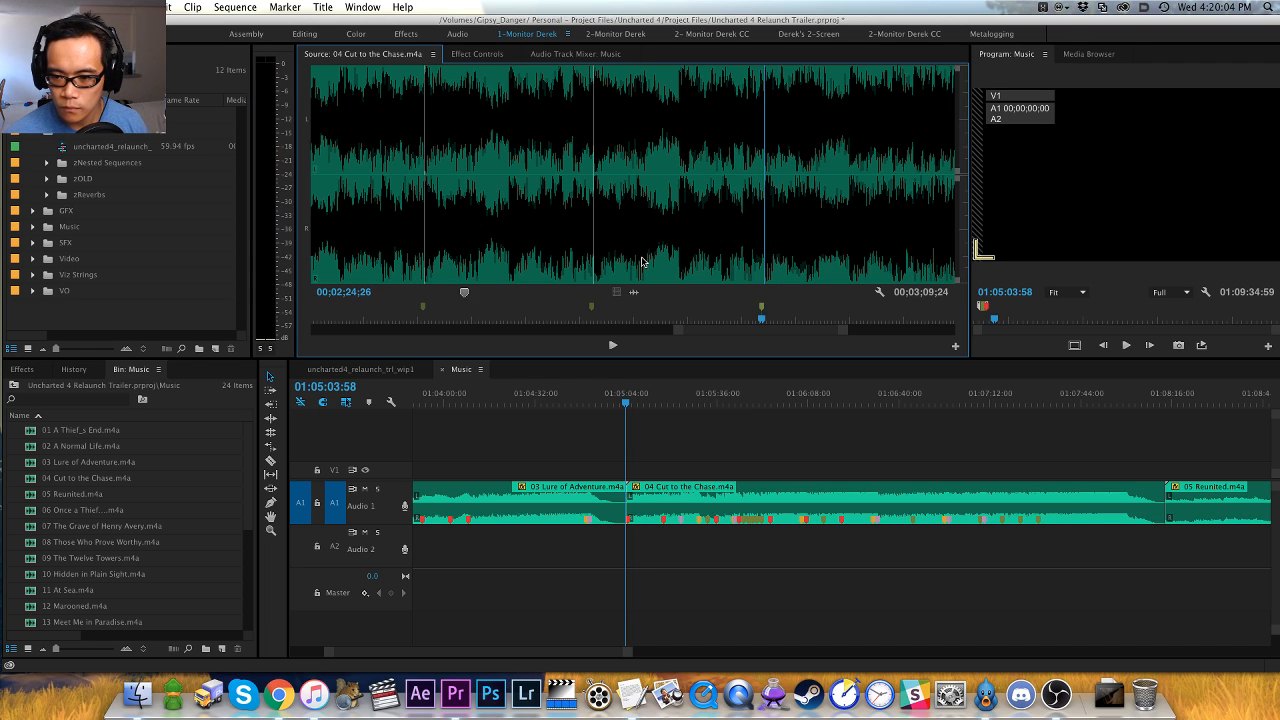
key("alt+m")
key("Left")
key("Left")
key("m")
key("space")
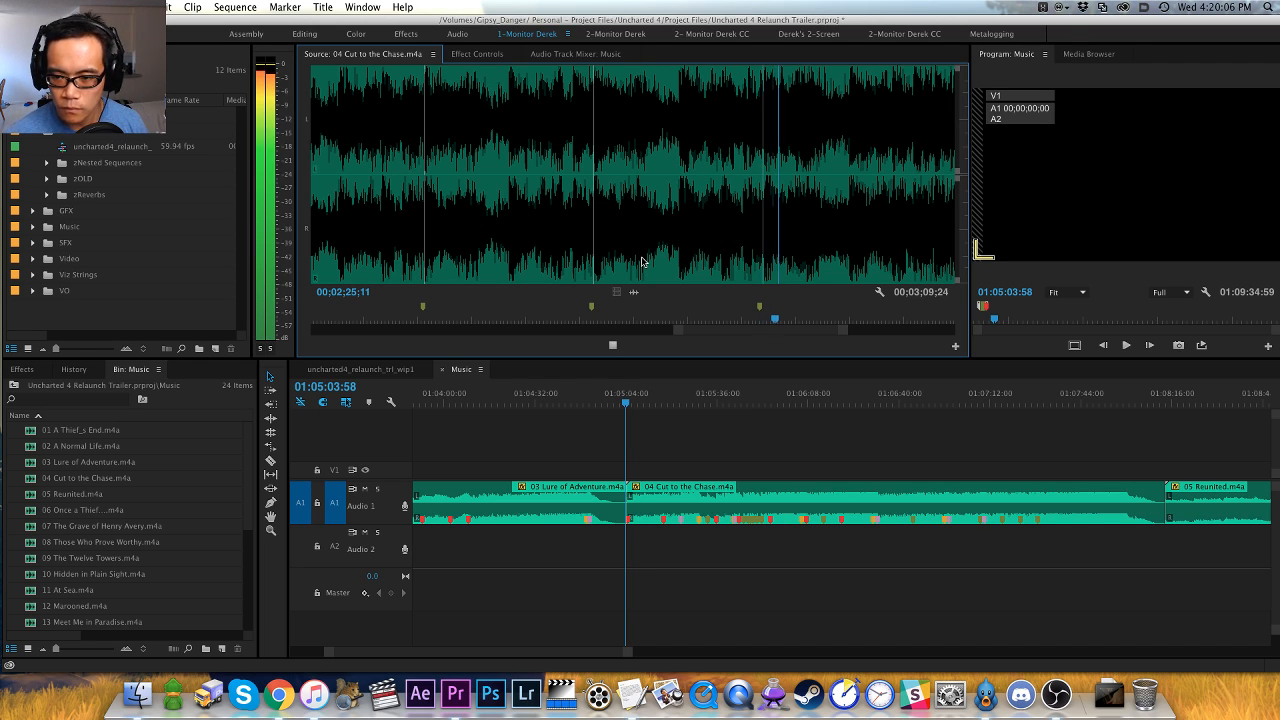
key("minus")
key("minus")
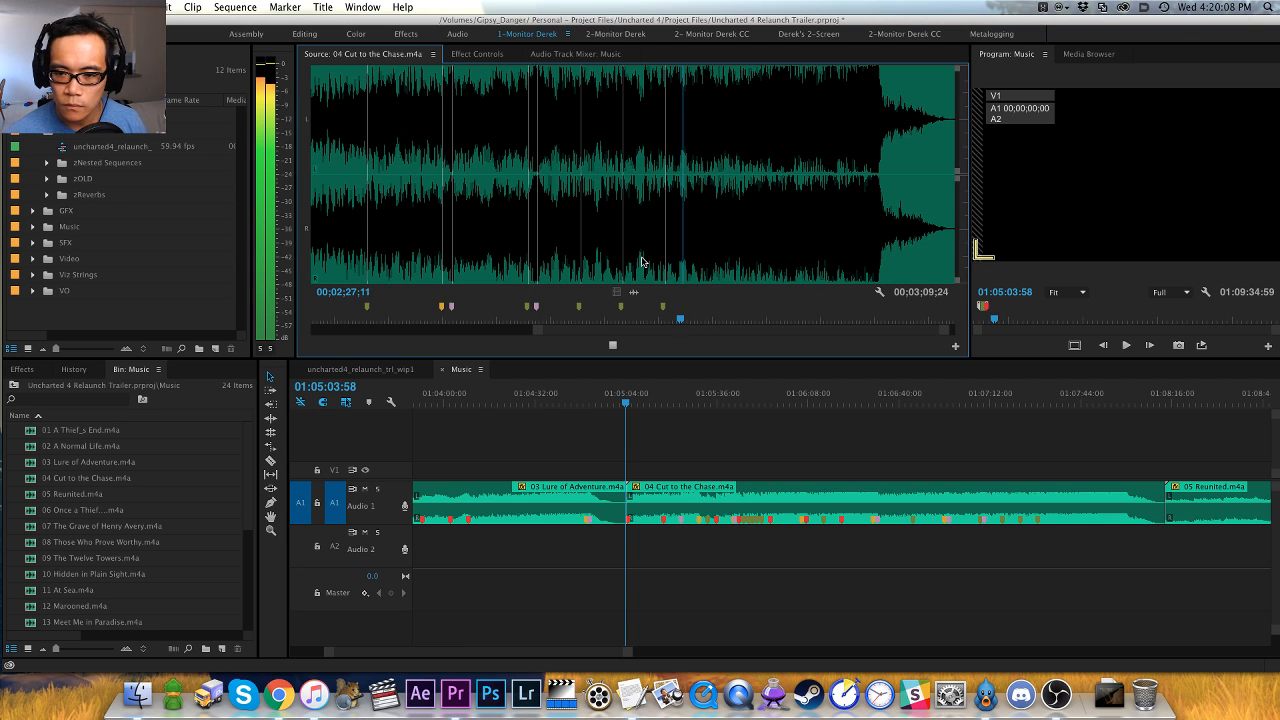
key("equal")
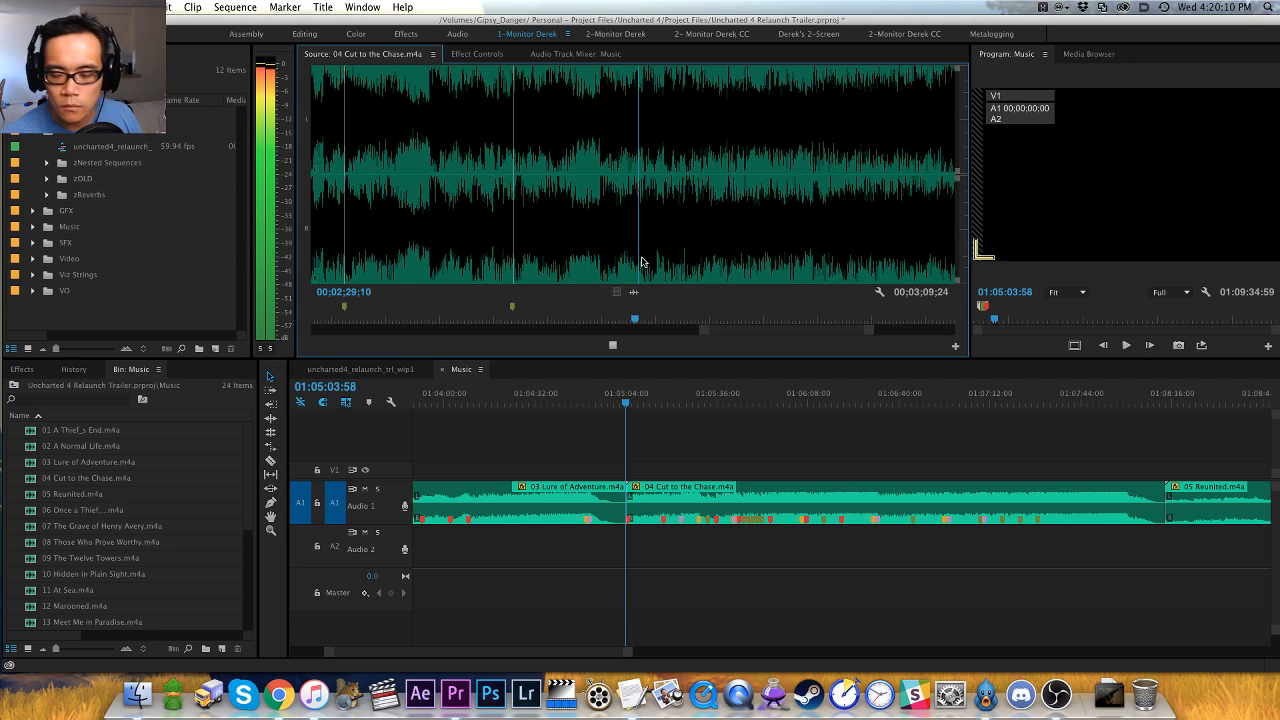
key("space")
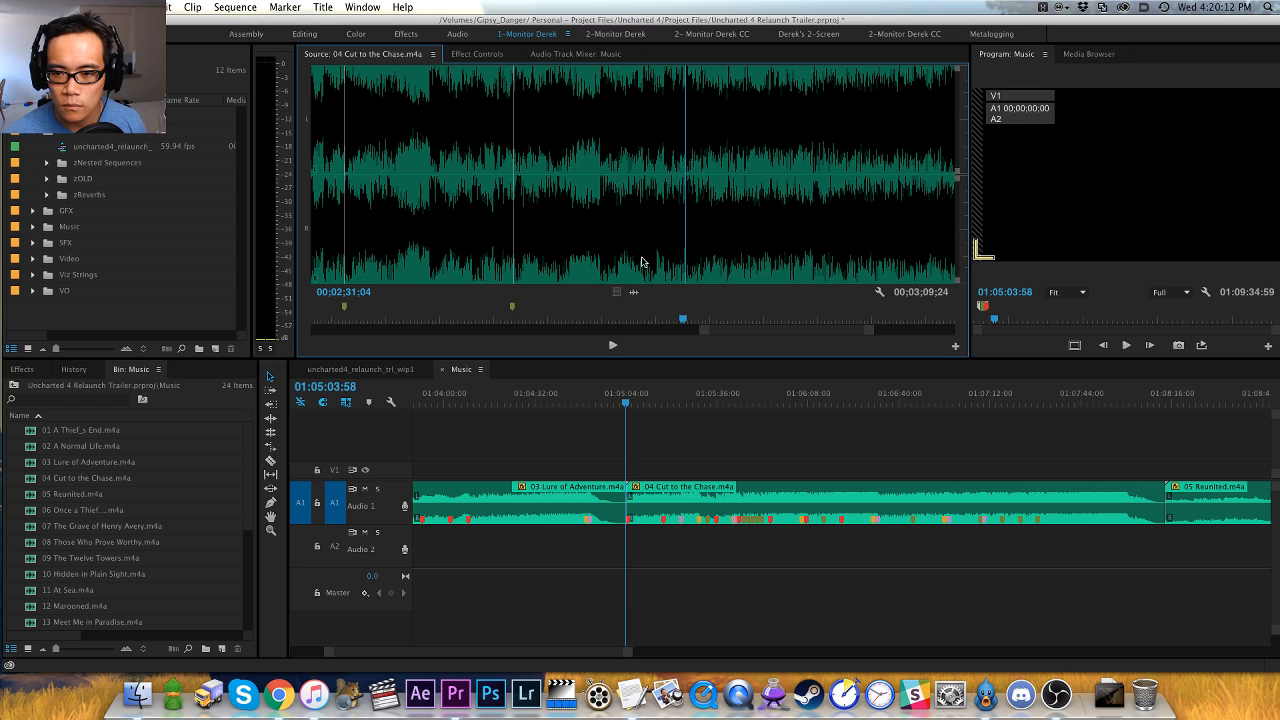
key("m")
key("space")
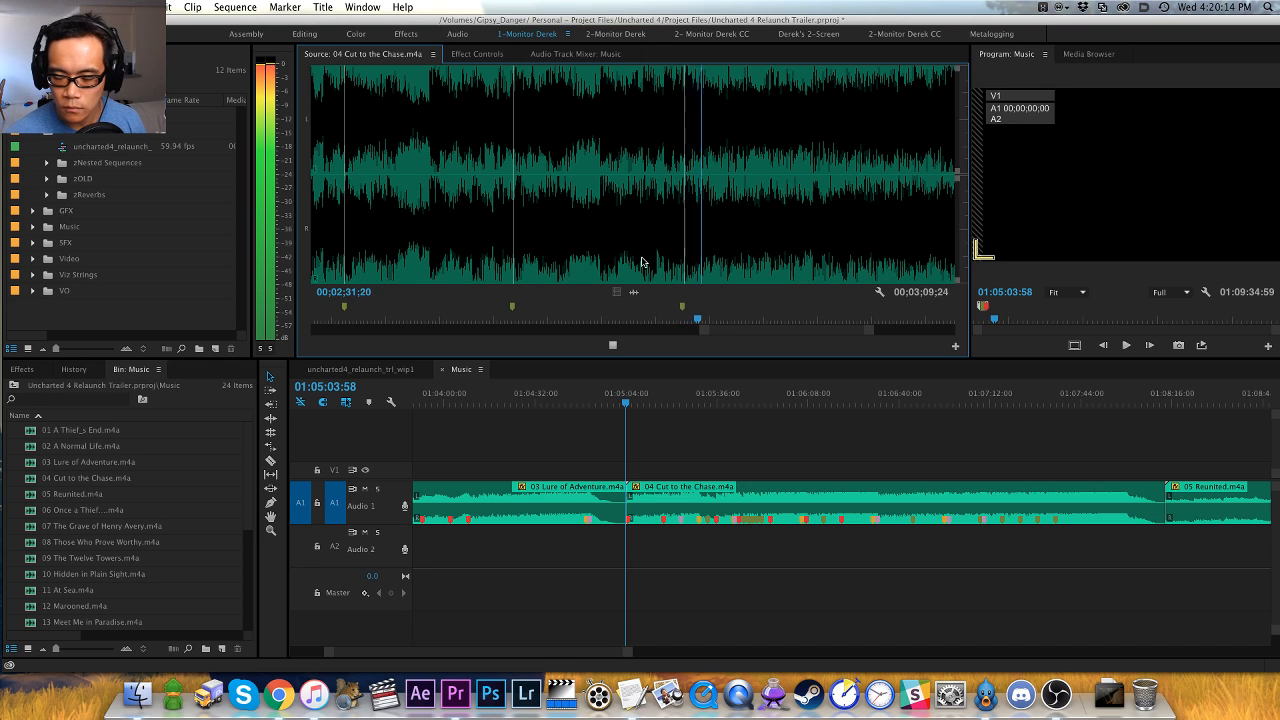
key("space")
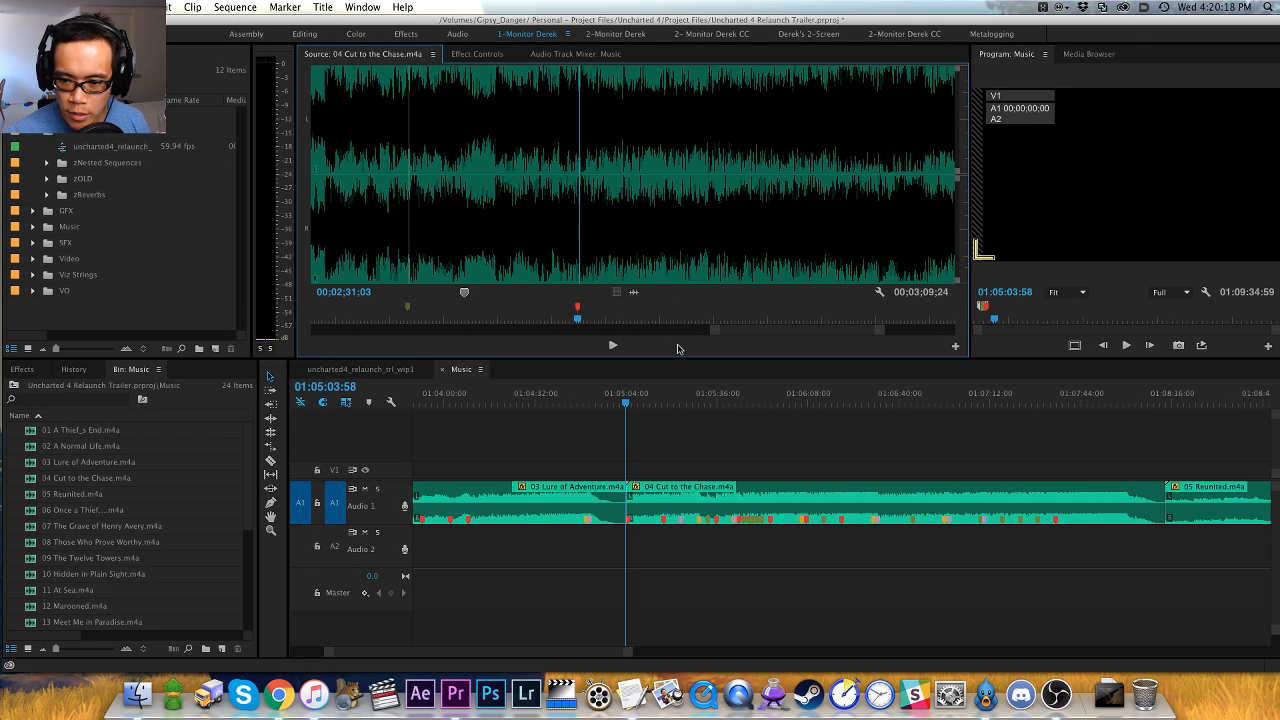
- Play on from the red marker, replay the passage before the next hit and add a clip marker at 00;02;43;20
key("space")
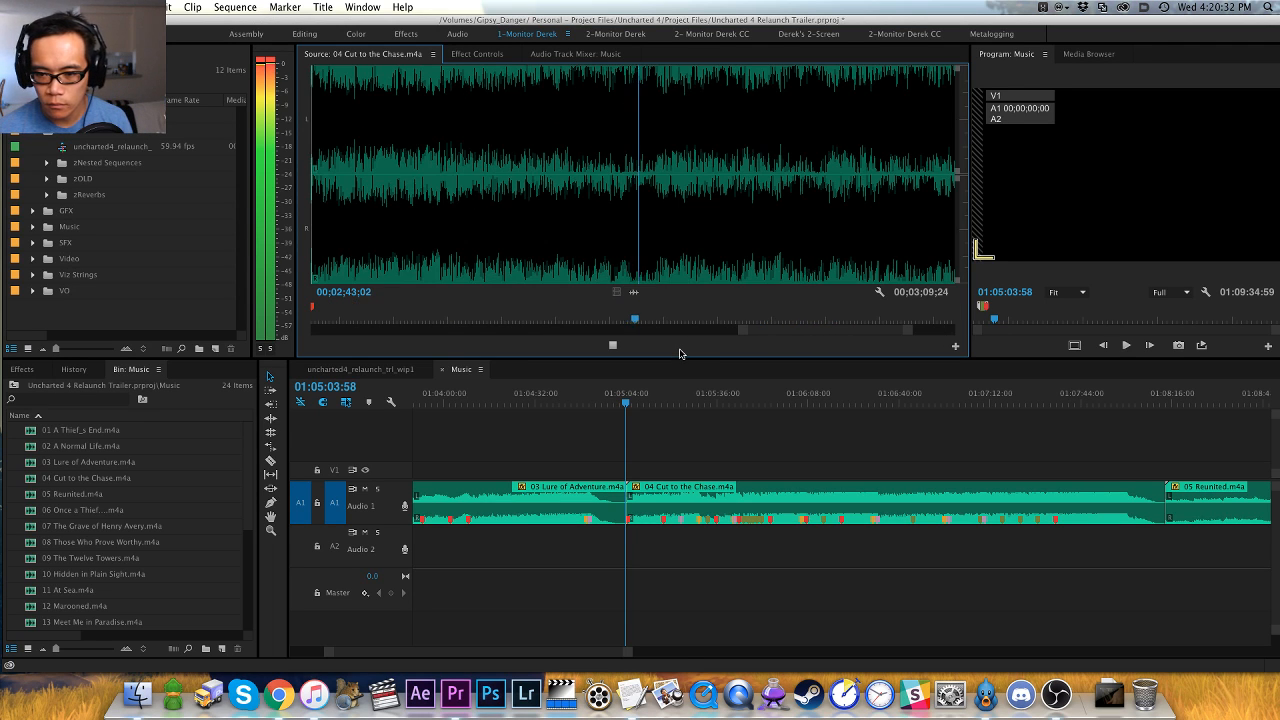
left_click(597, 270)
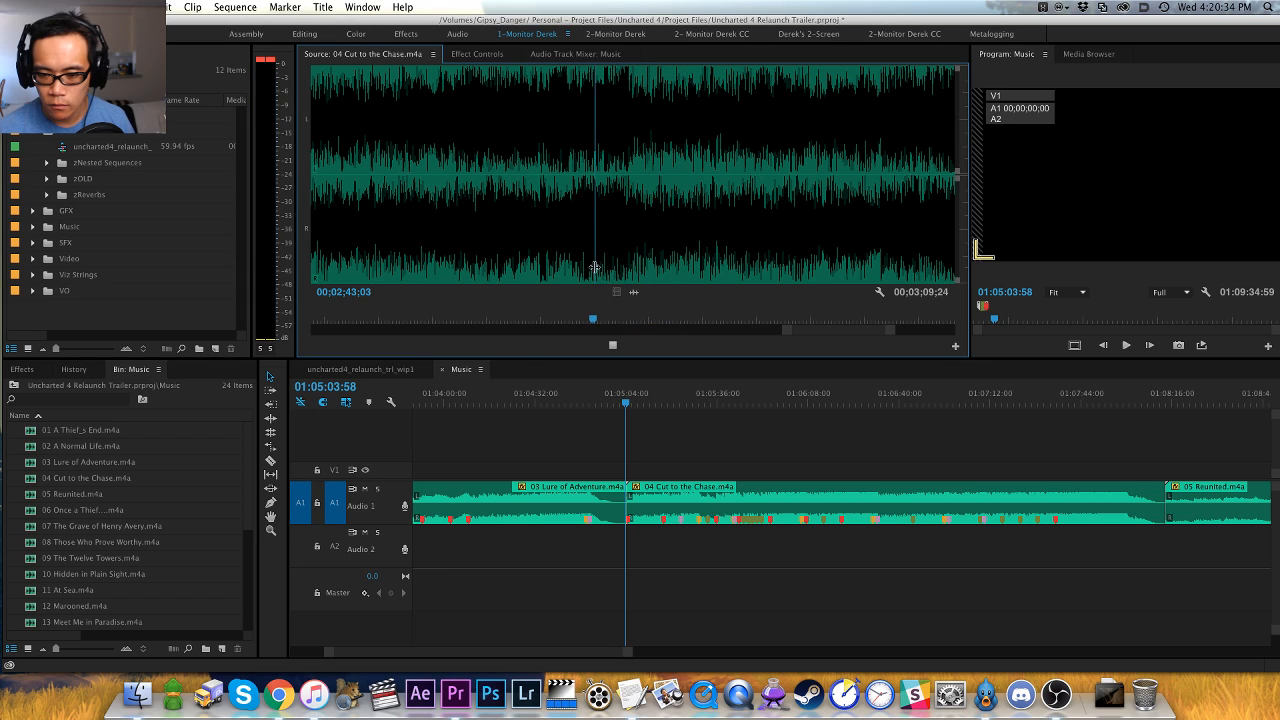
left_click(594, 268)
key("space")
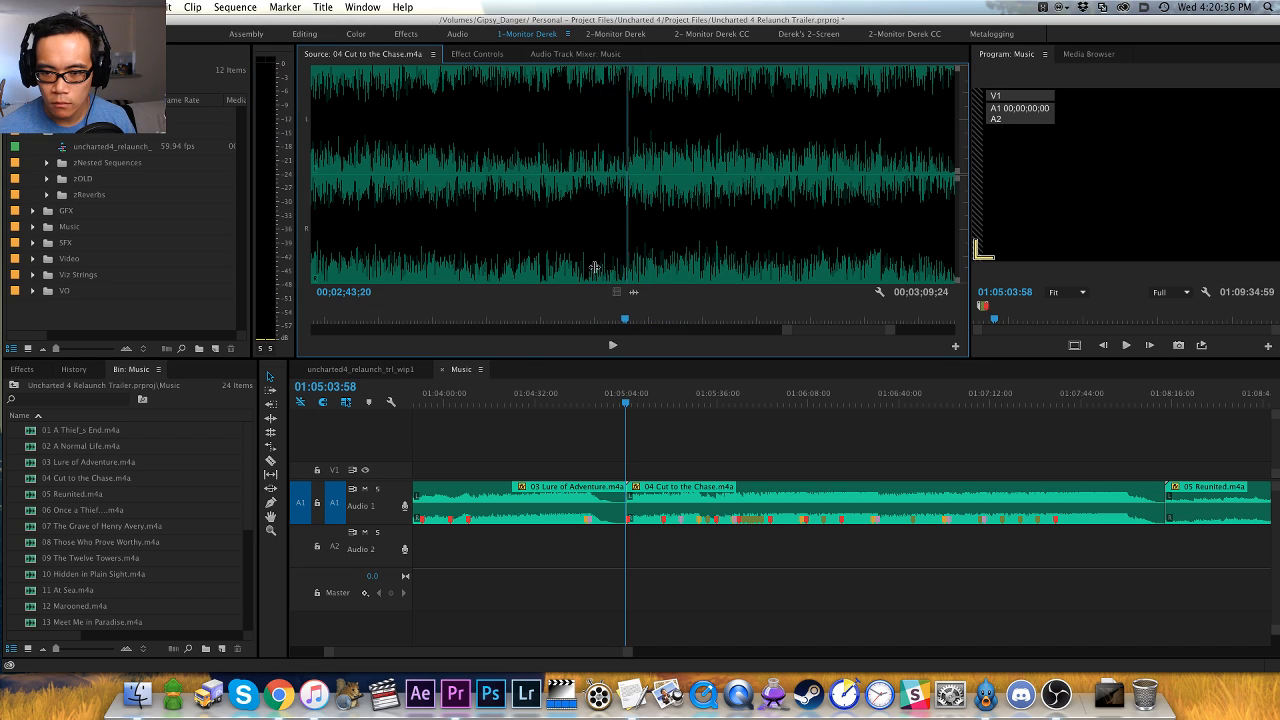
- Play on to the track's ending, replay the final hit, add a pink clip marker at 00;02;56;04 and hear the tail out
key("space")
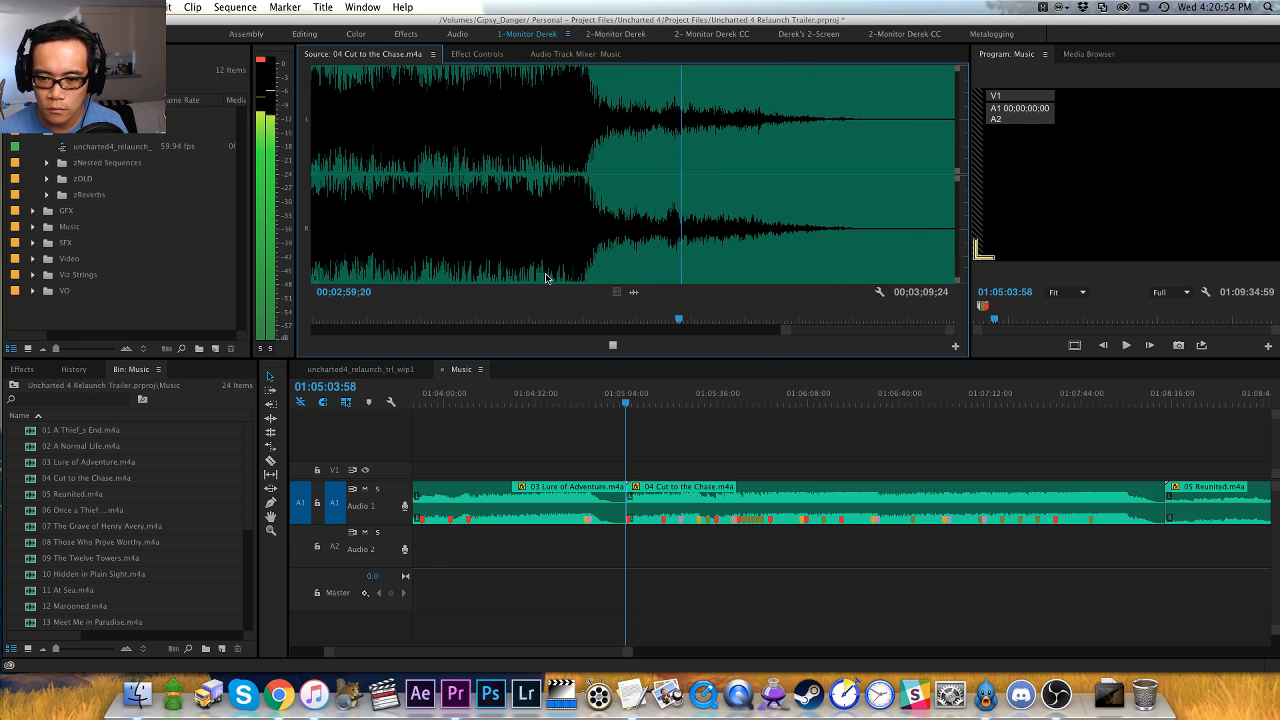
left_click(546, 278)
key("space")
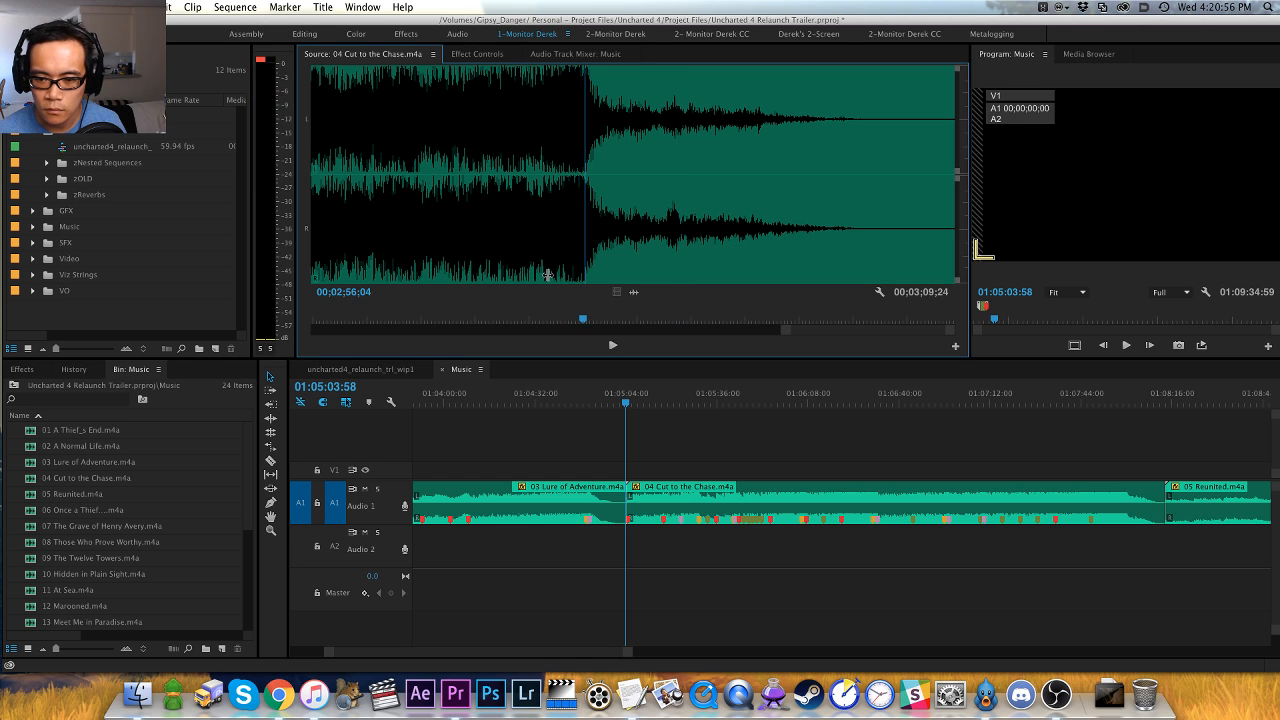
key("space")
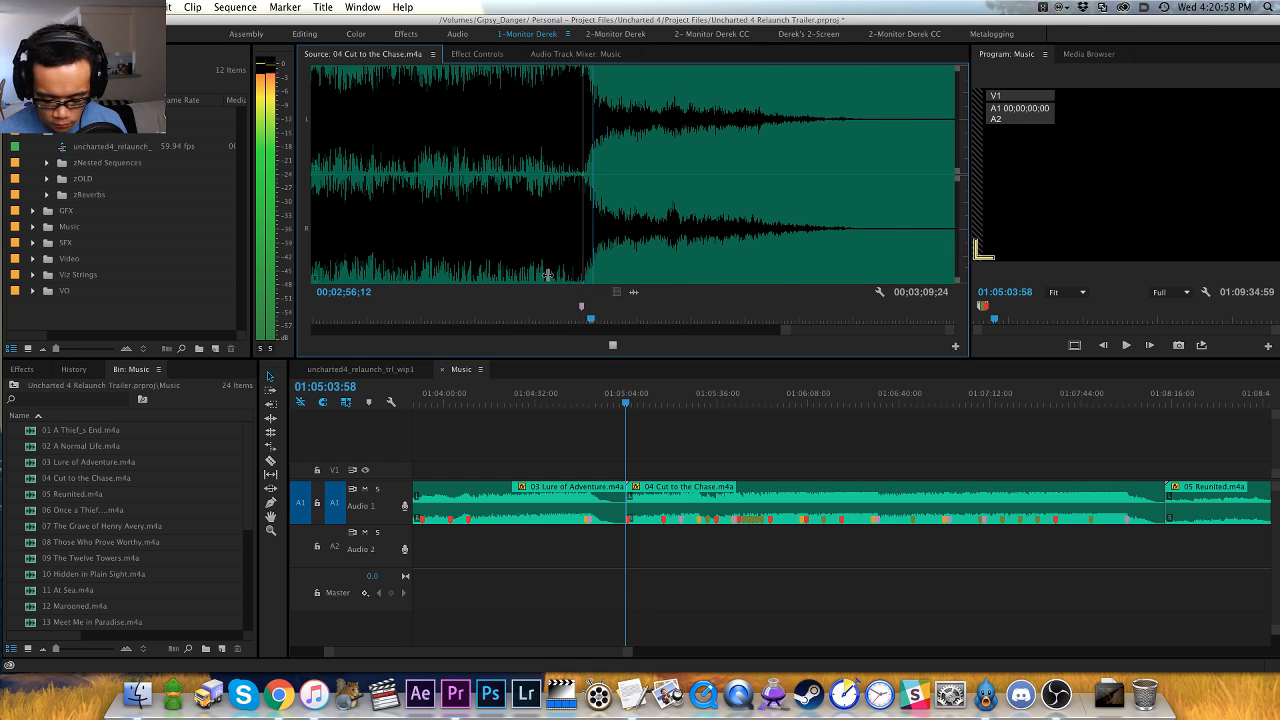
key("minus")
key("minus")
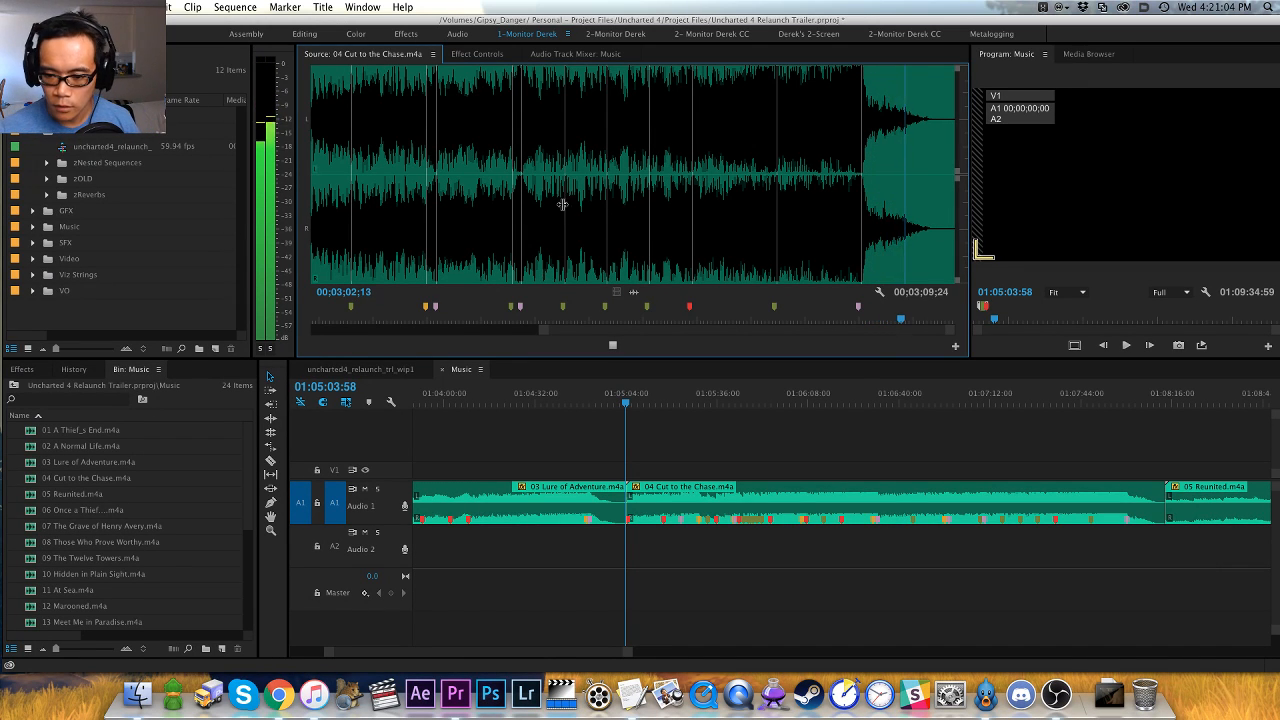
- Move the 04 Cut to the Chase.m4a clip down to audio track A3 and expand the audio track heights
left_click(740, 423)
key("minus")
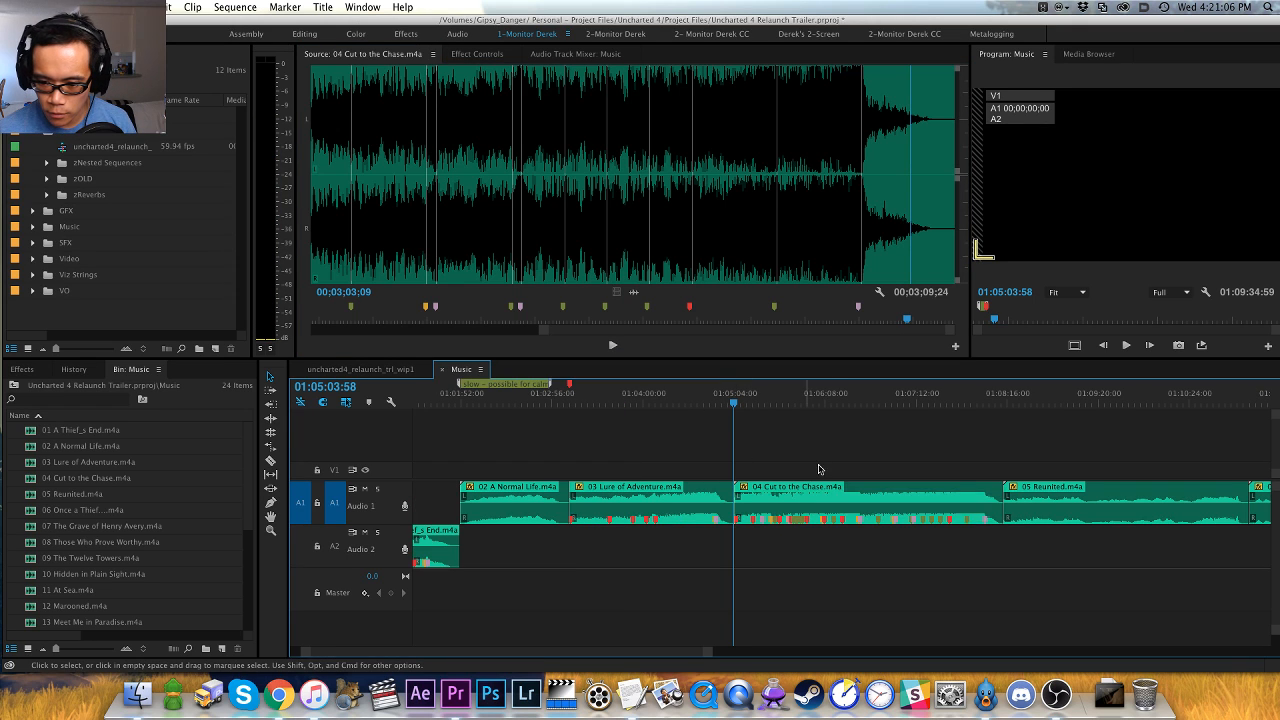
left_click_drag(818, 495, 833, 516)
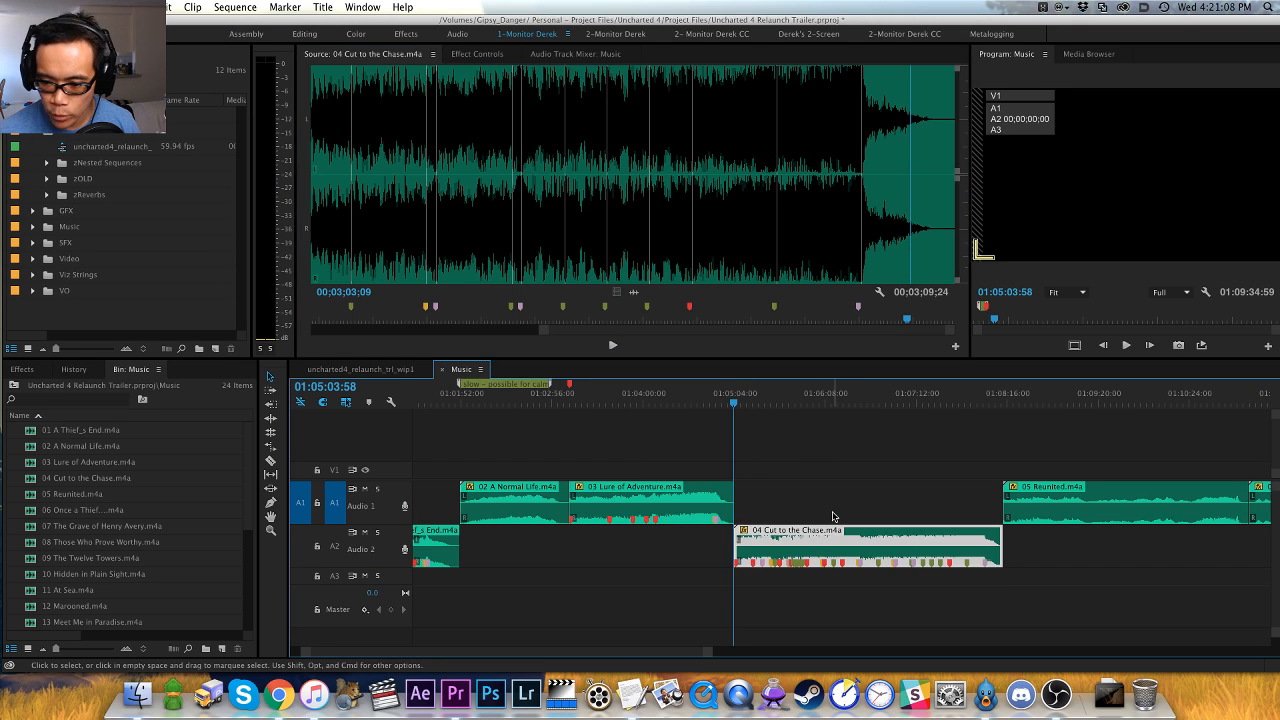
key("alt+Down")
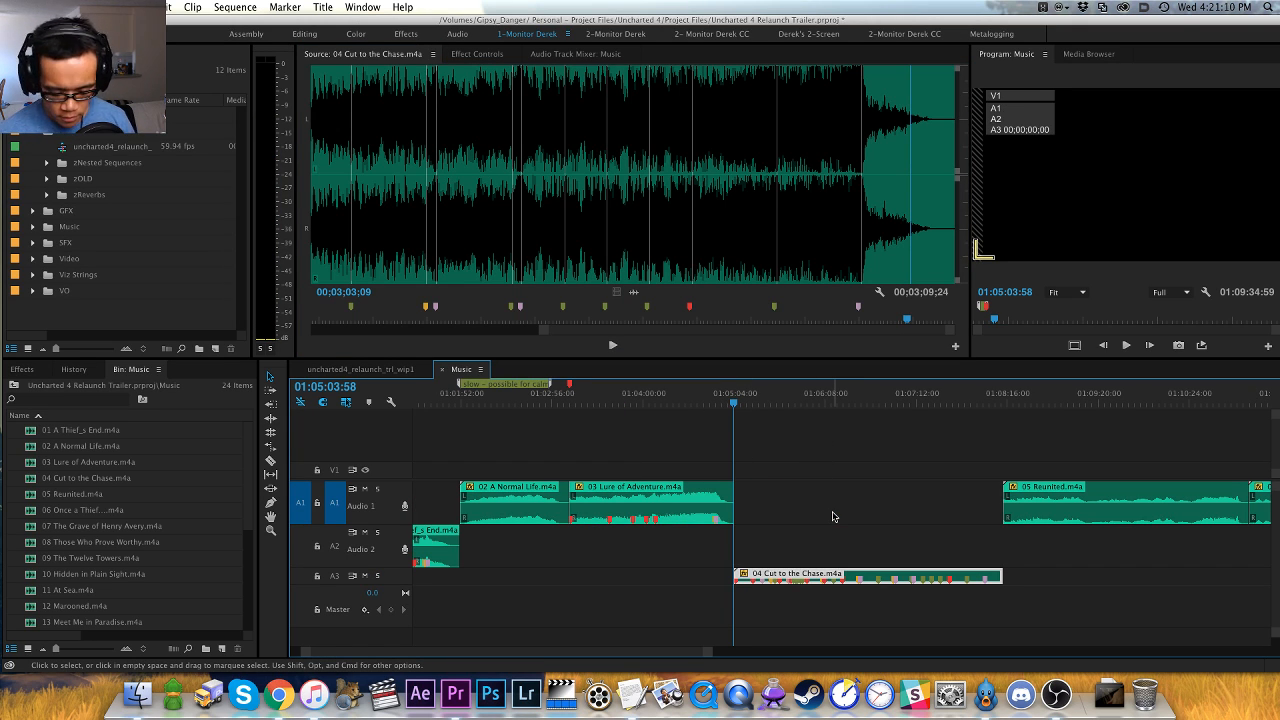
key("shift+minus")
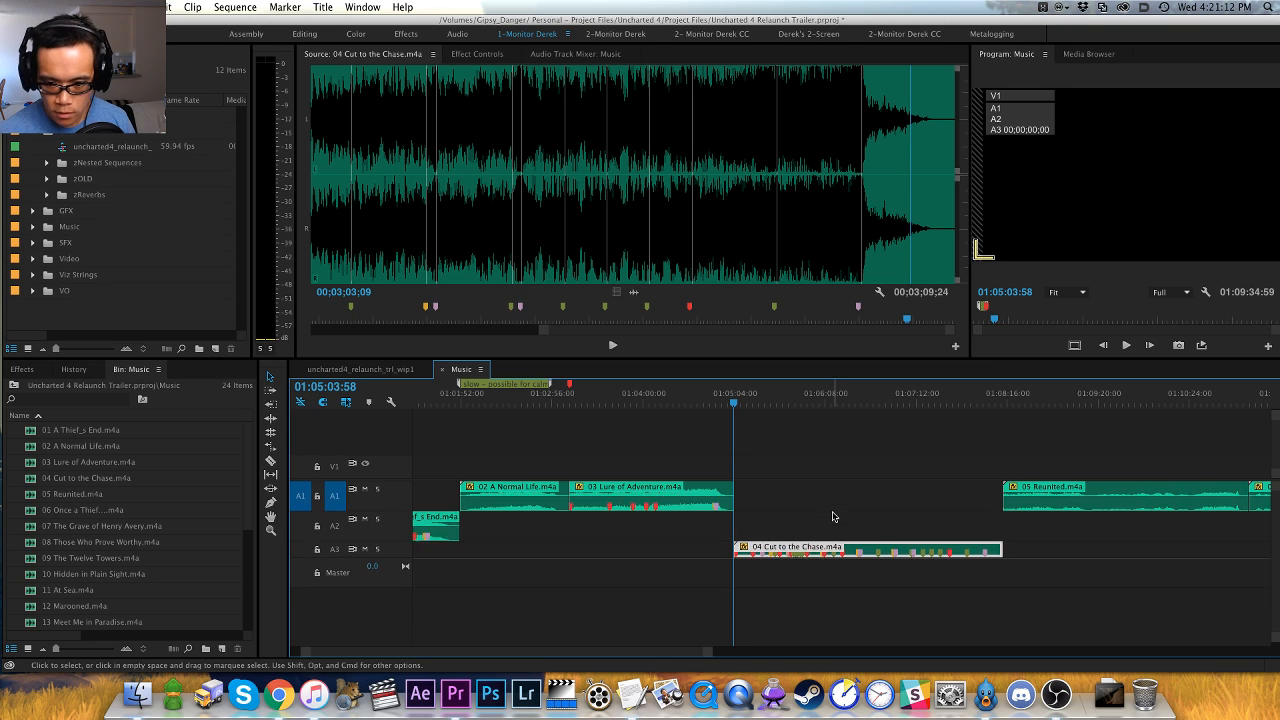
key("shift+equal")
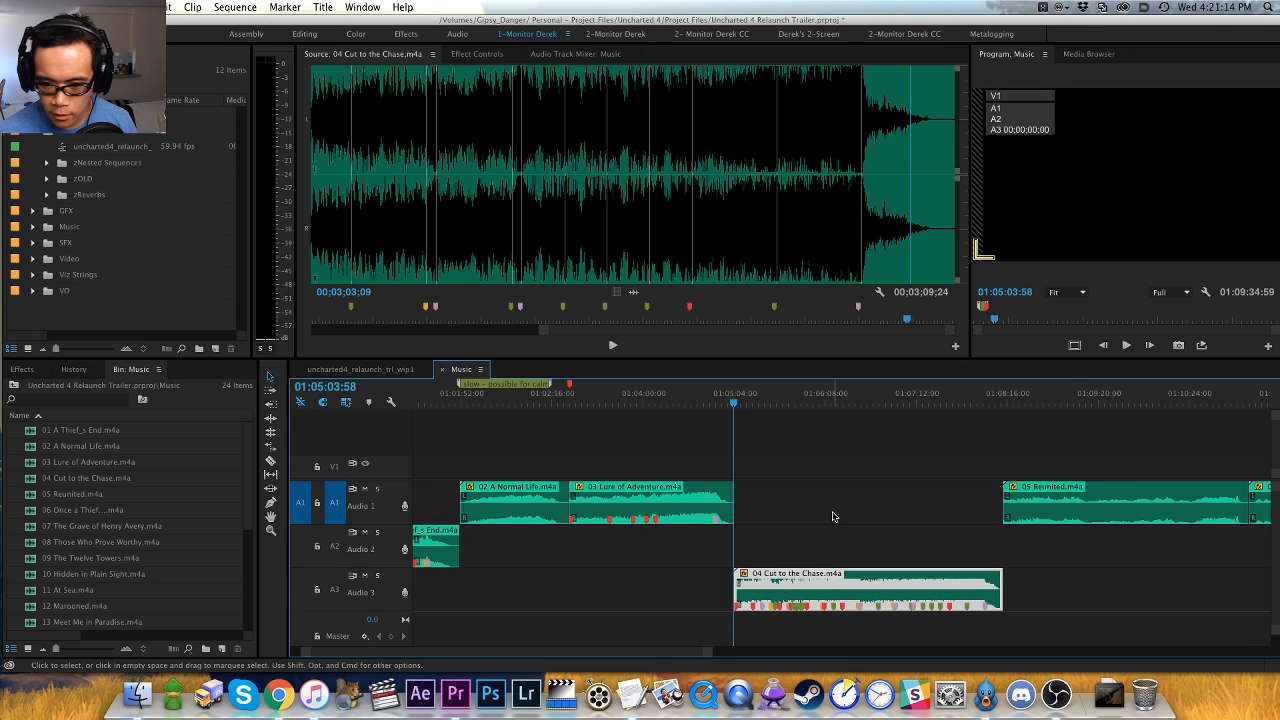
- Load the 05 Reunited.m4a clip from the Music sequence into the Source Monitor and start playing it
left_click(833, 516)
left_click_drag(380, 482, 376, 461)
key("h")
left_click_drag(820, 460, 496, 465)
key("v")
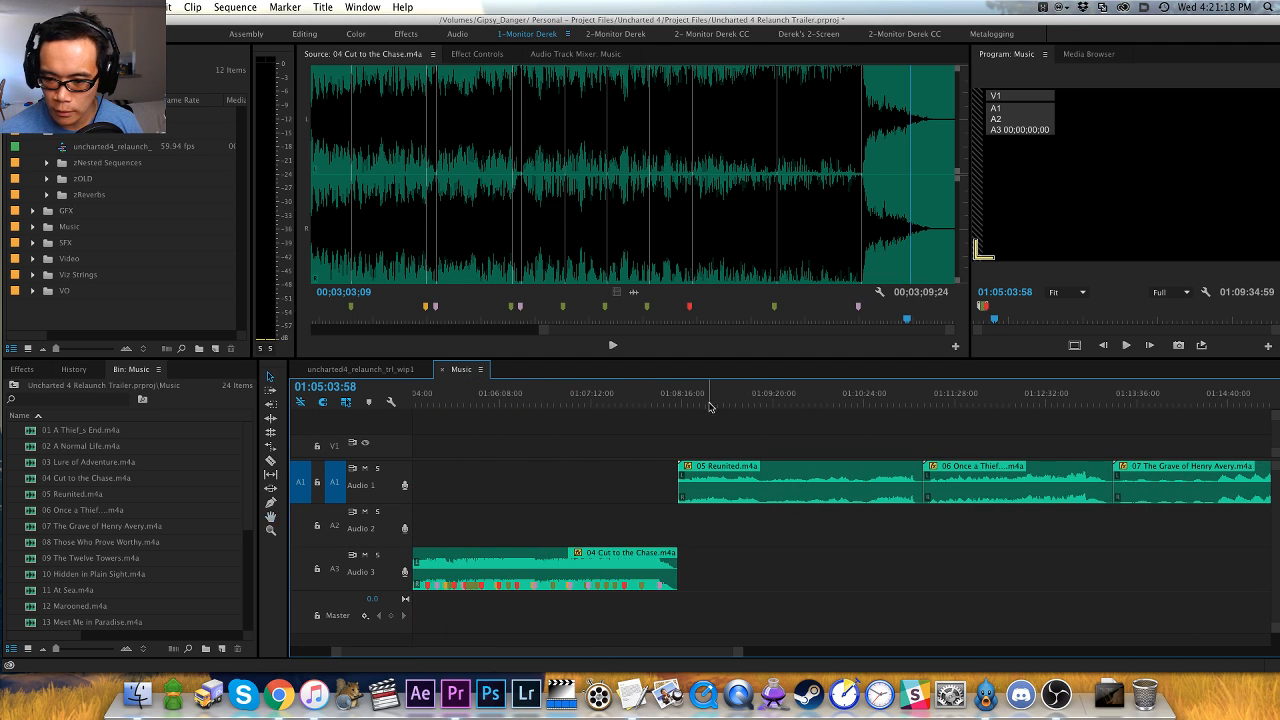
left_click(712, 402)
key("Up")
key("f")
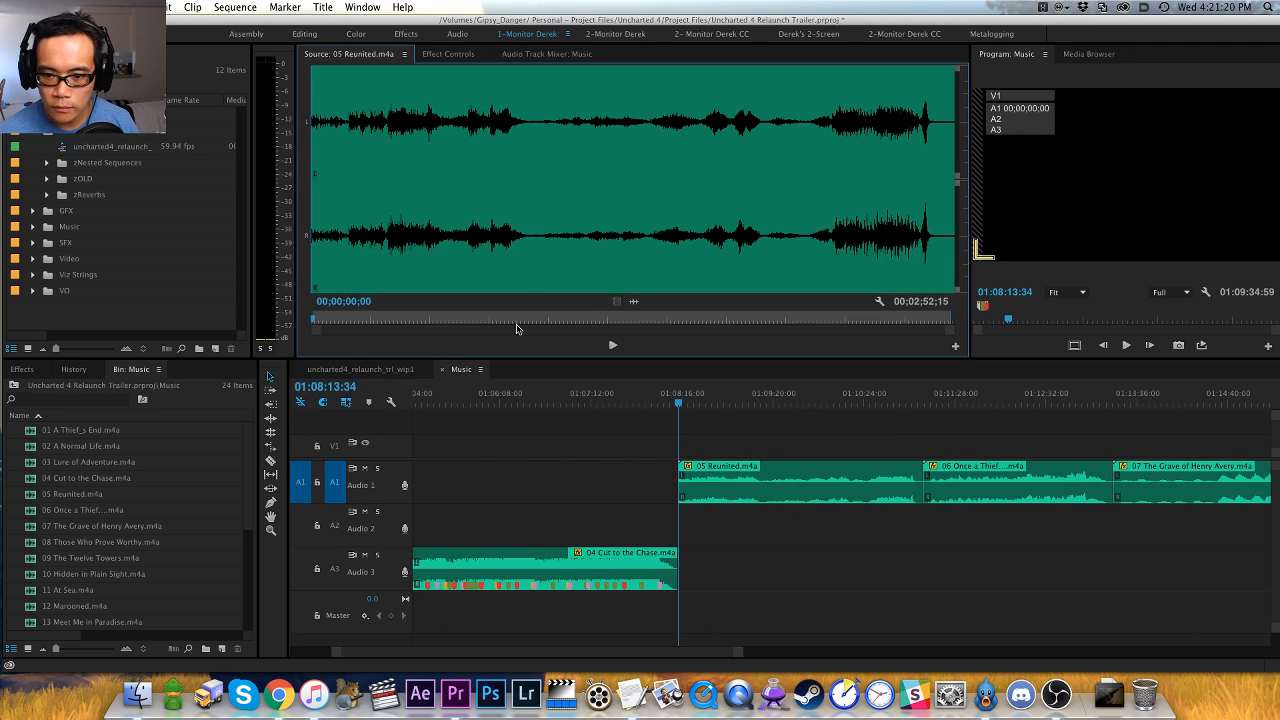
left_click(494, 348)
key("space")
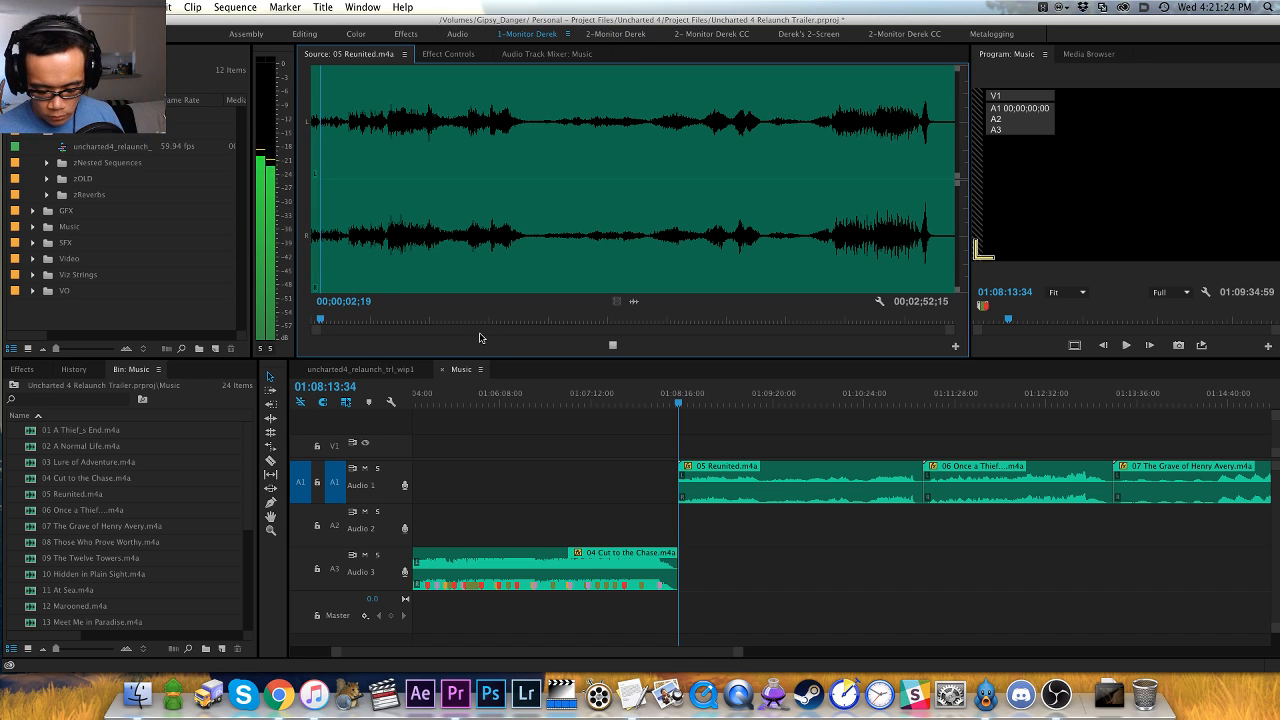
- Play the opening of 05 Reunited.m4a, replay the lead-in to the first hit and add a clip marker at 00;00;10;05
key("equal")
key("equal")
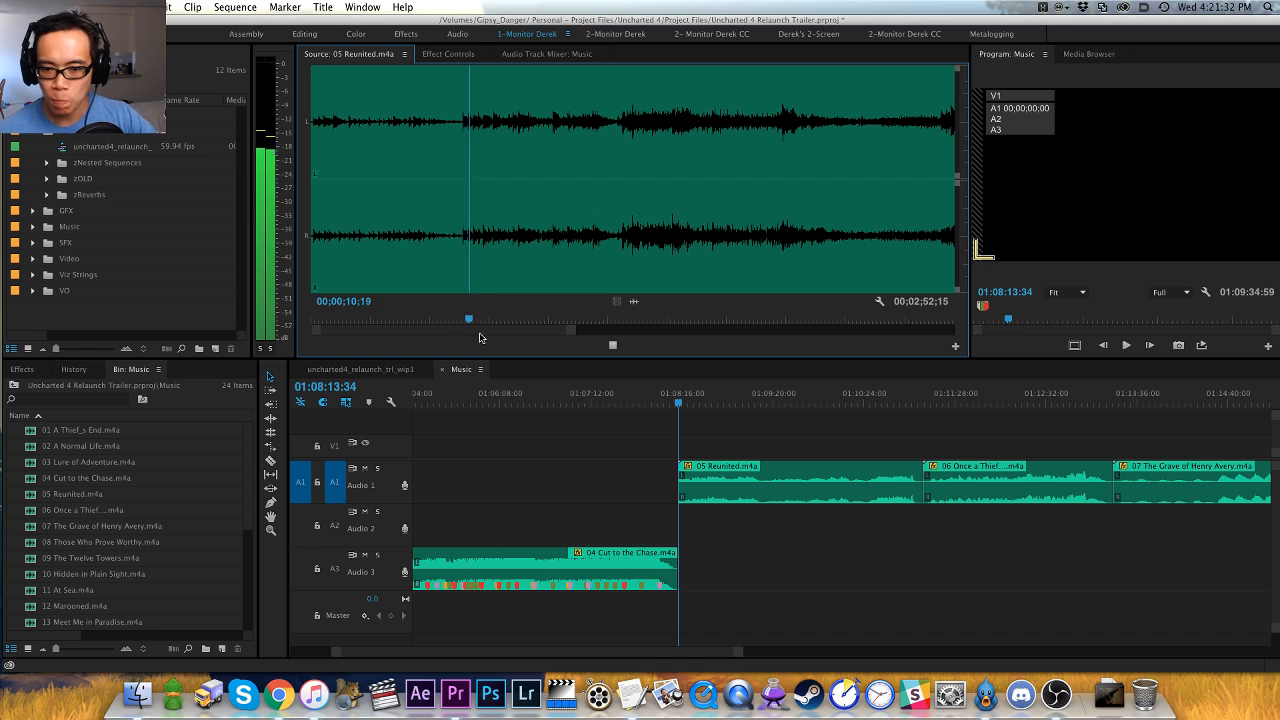
key("equal")
key("equal")
left_click(512, 255)
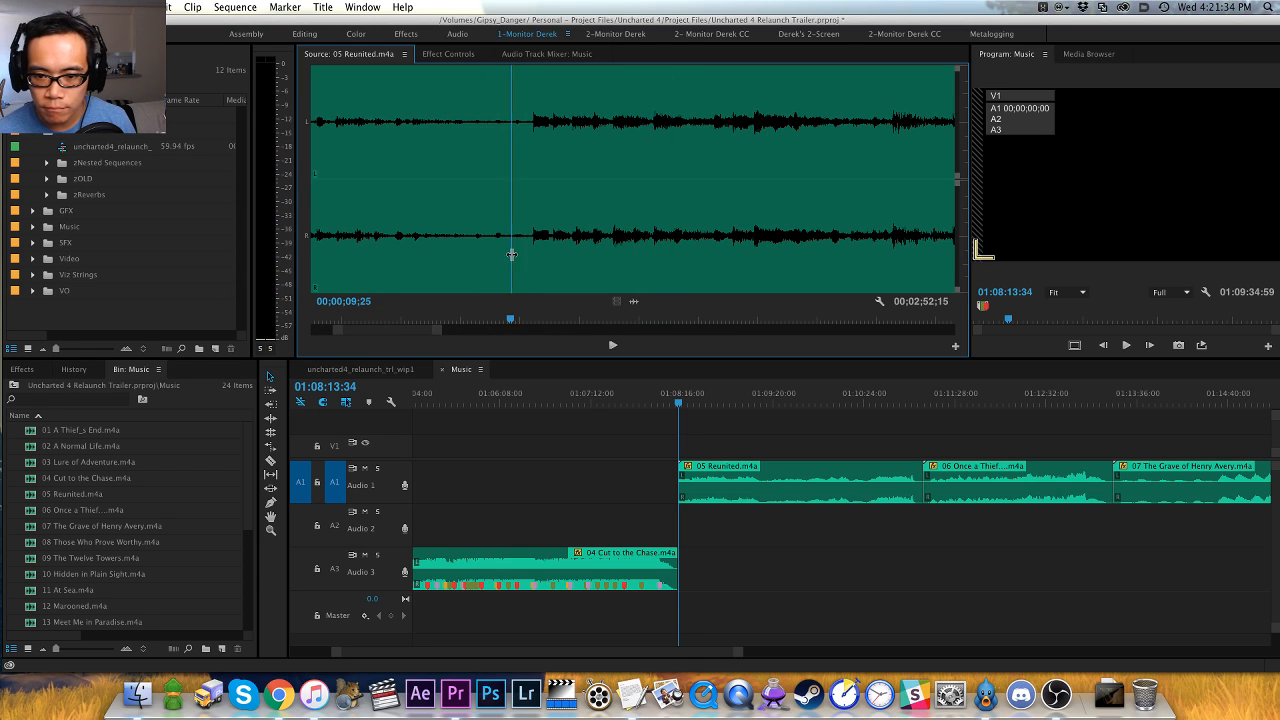
key("space")
key("space")
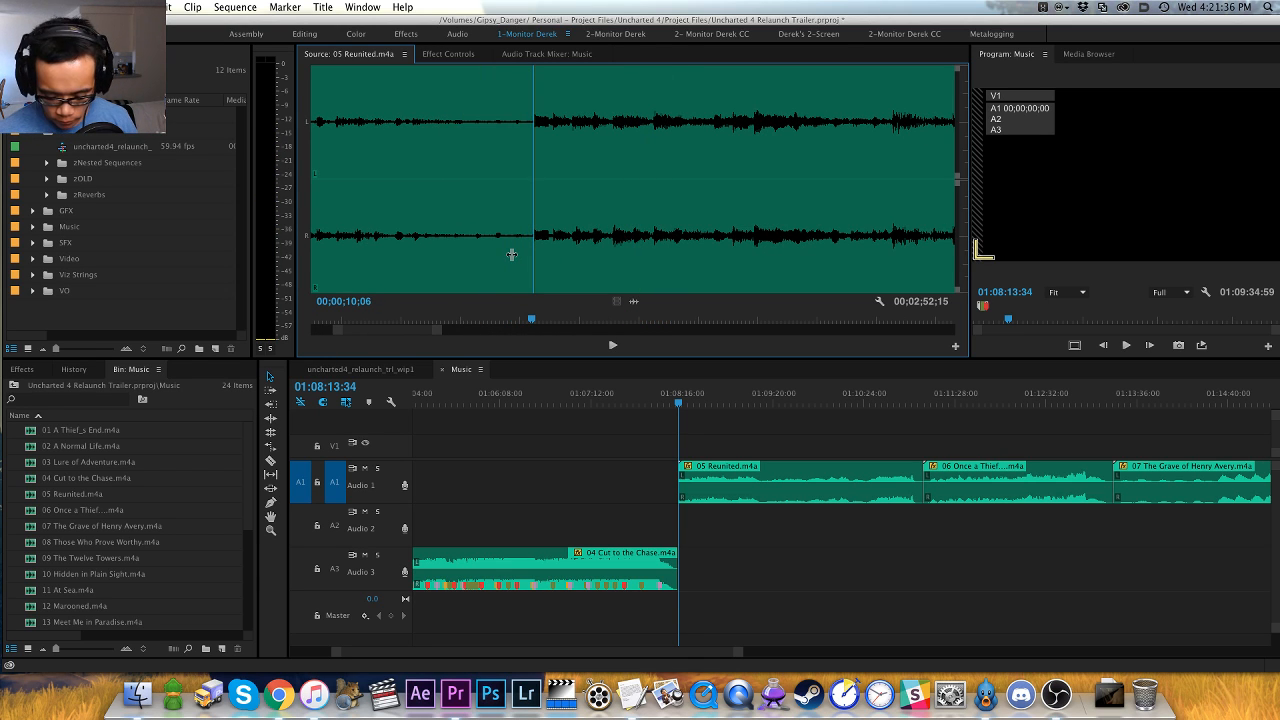
key("Left")
key("m")
key("minus")
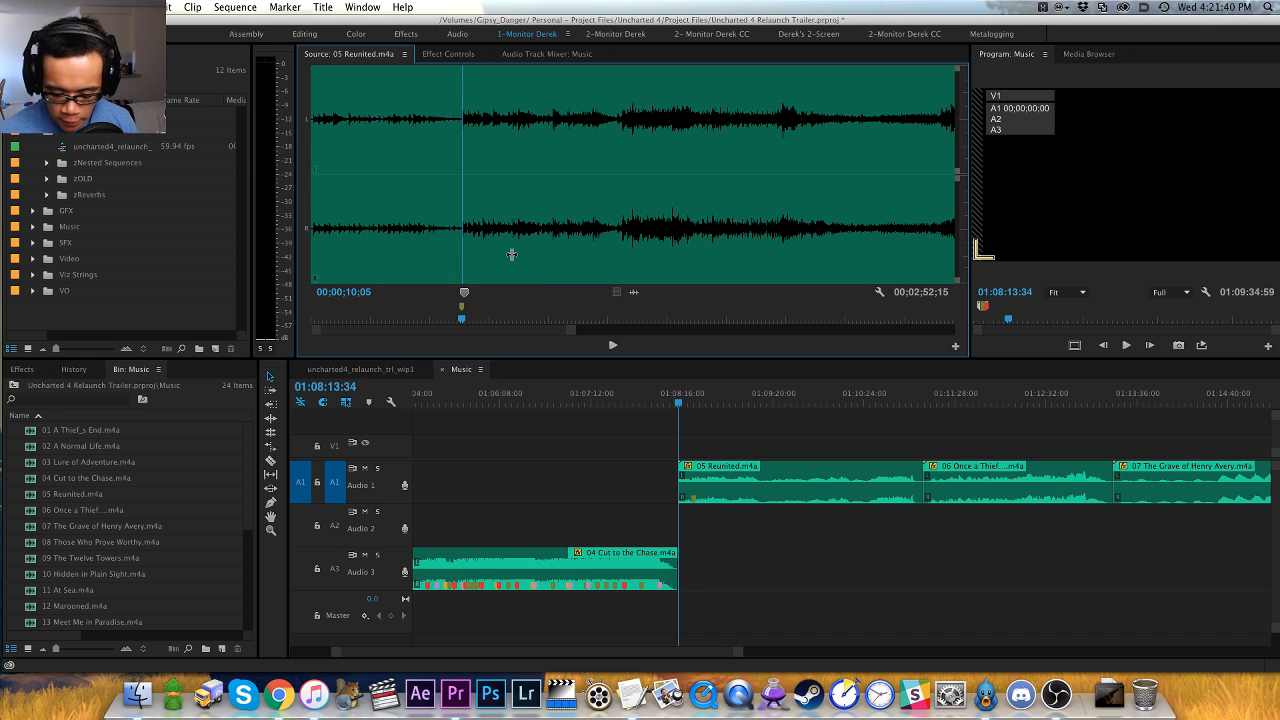
key("minus")
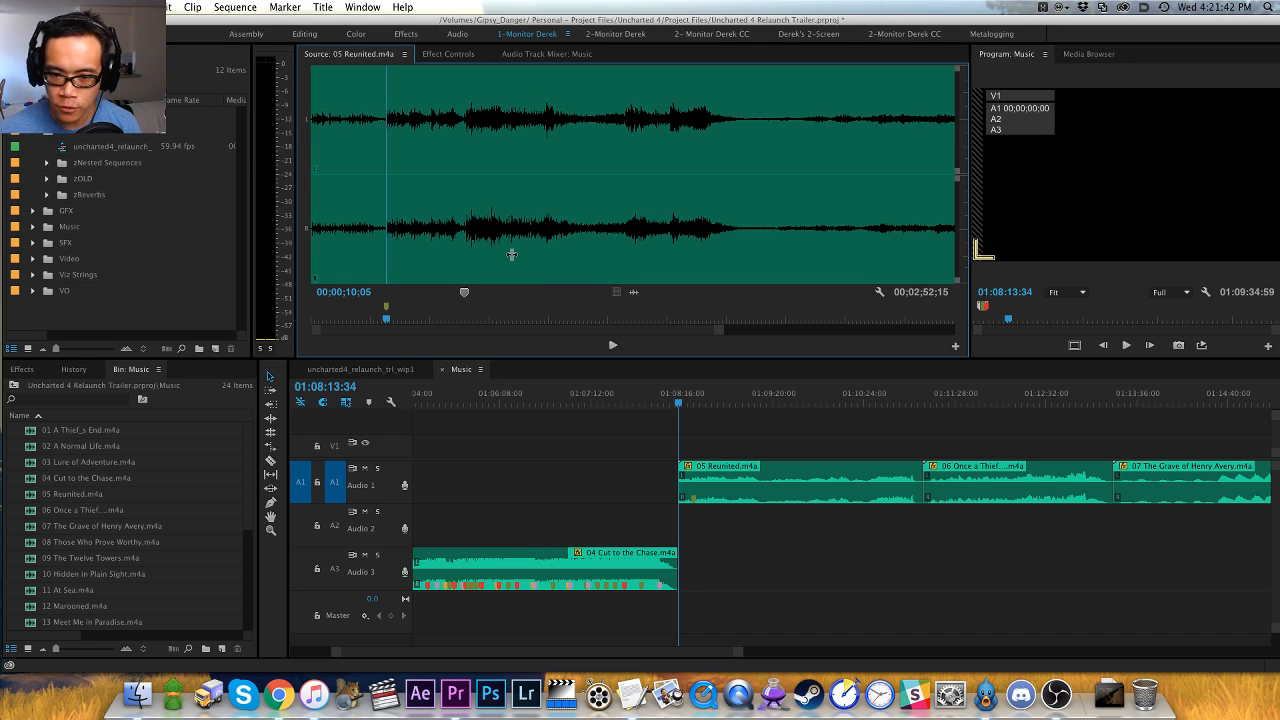
- Return to the start of the track and add a clip marker at 00;00;00;05 where the music begins
key("equal")
key("equal")
key("equal")
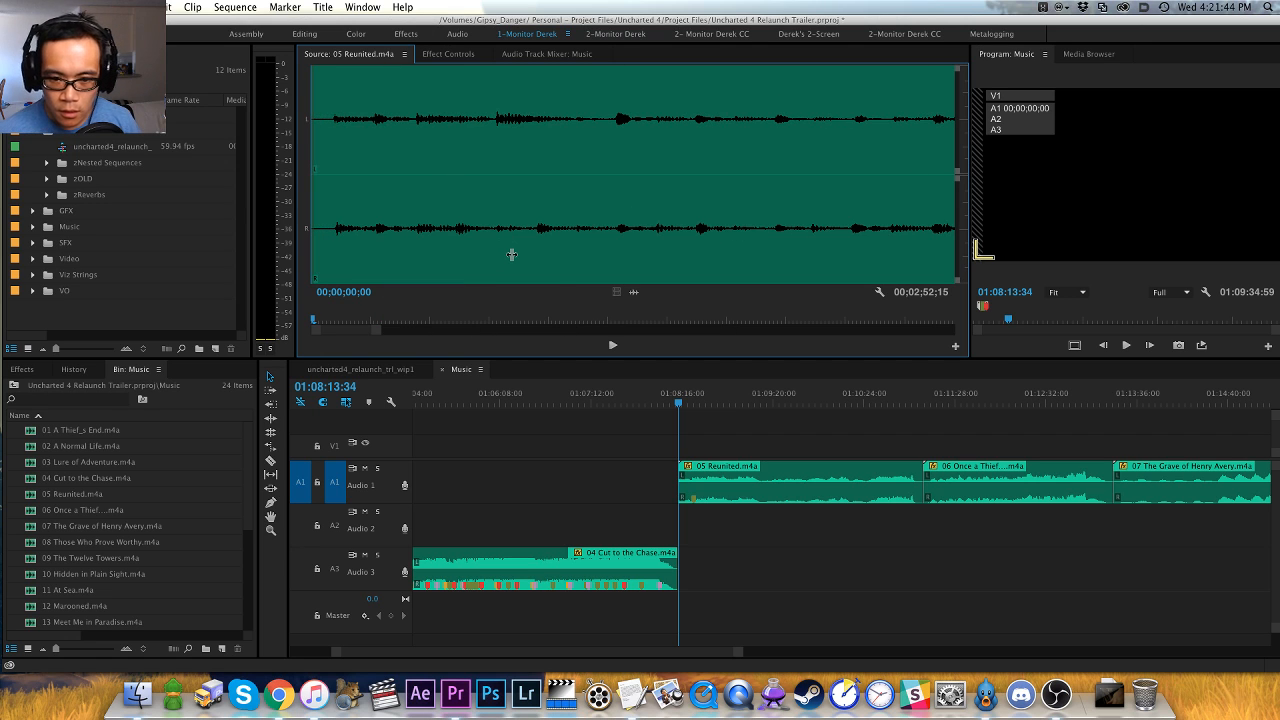
key("space")
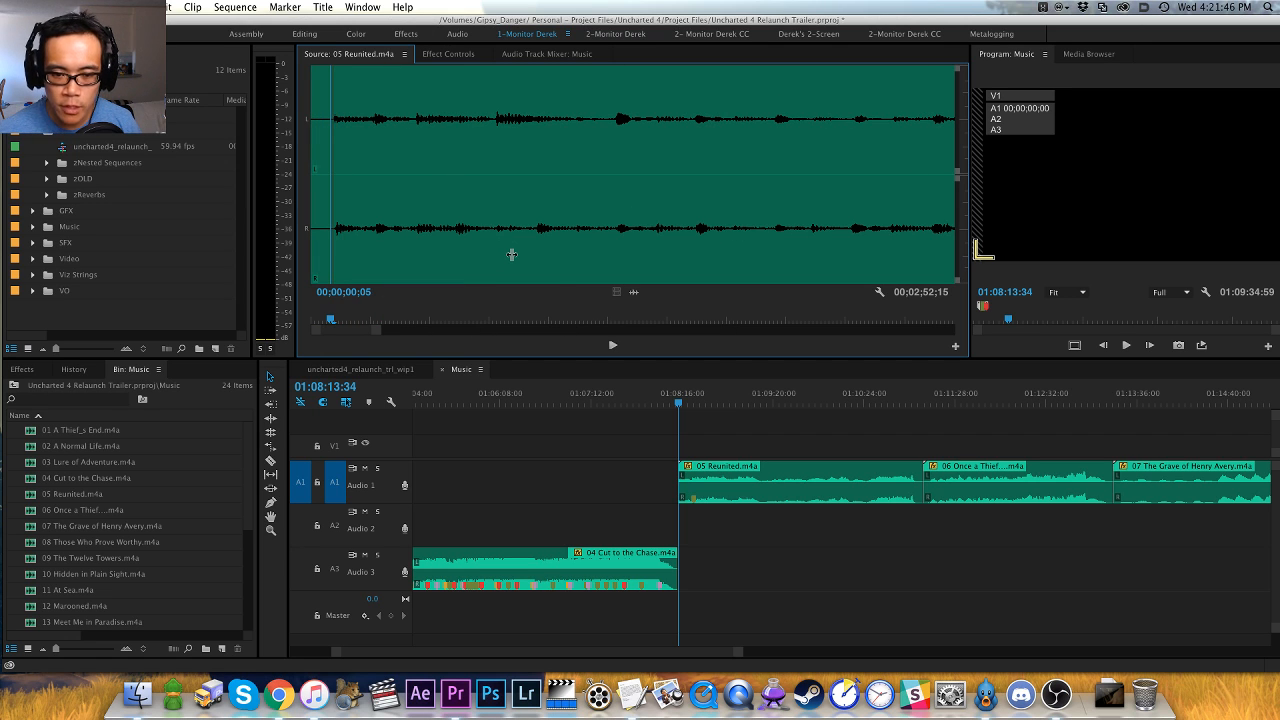
key("minus")
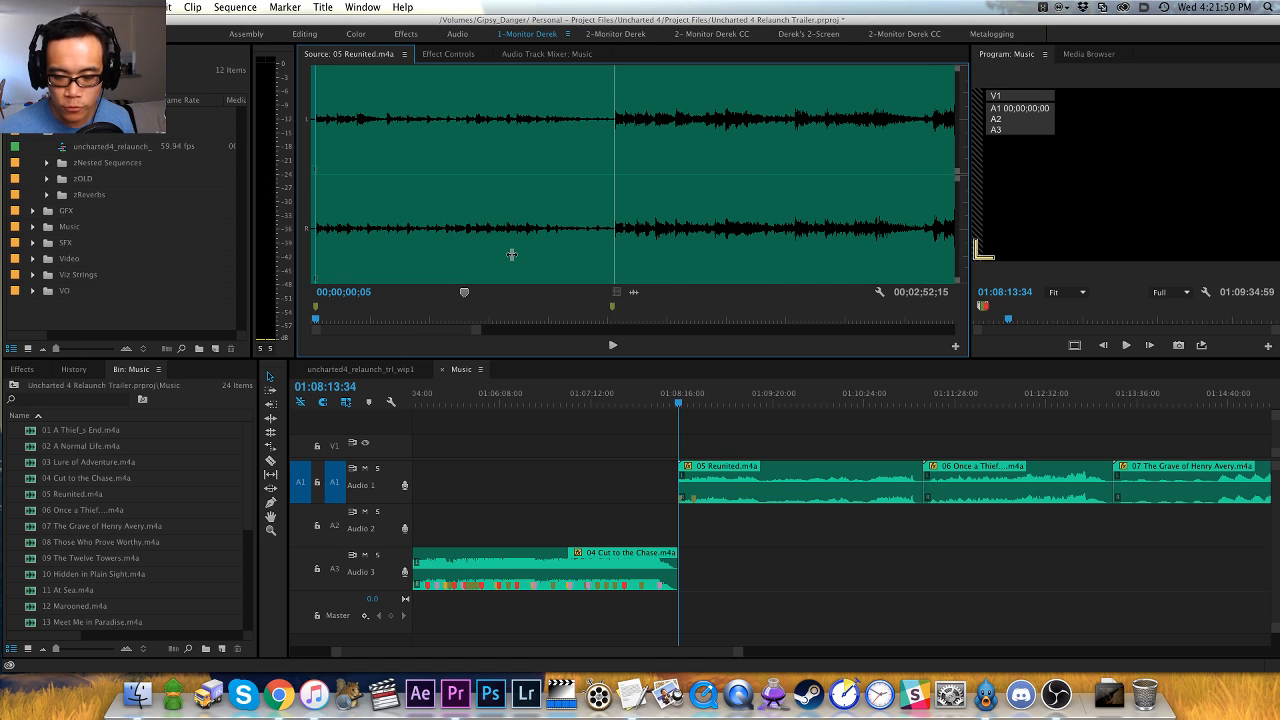
key("minus")
key("minus")
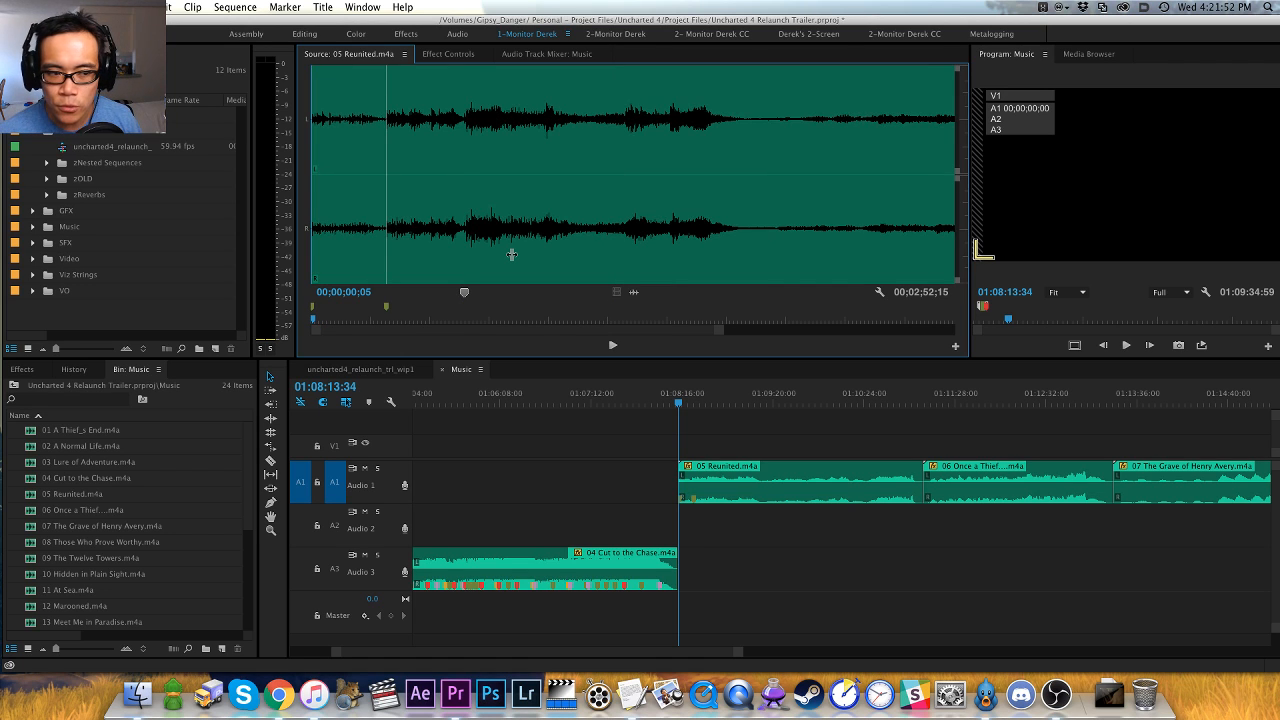
key("equal")
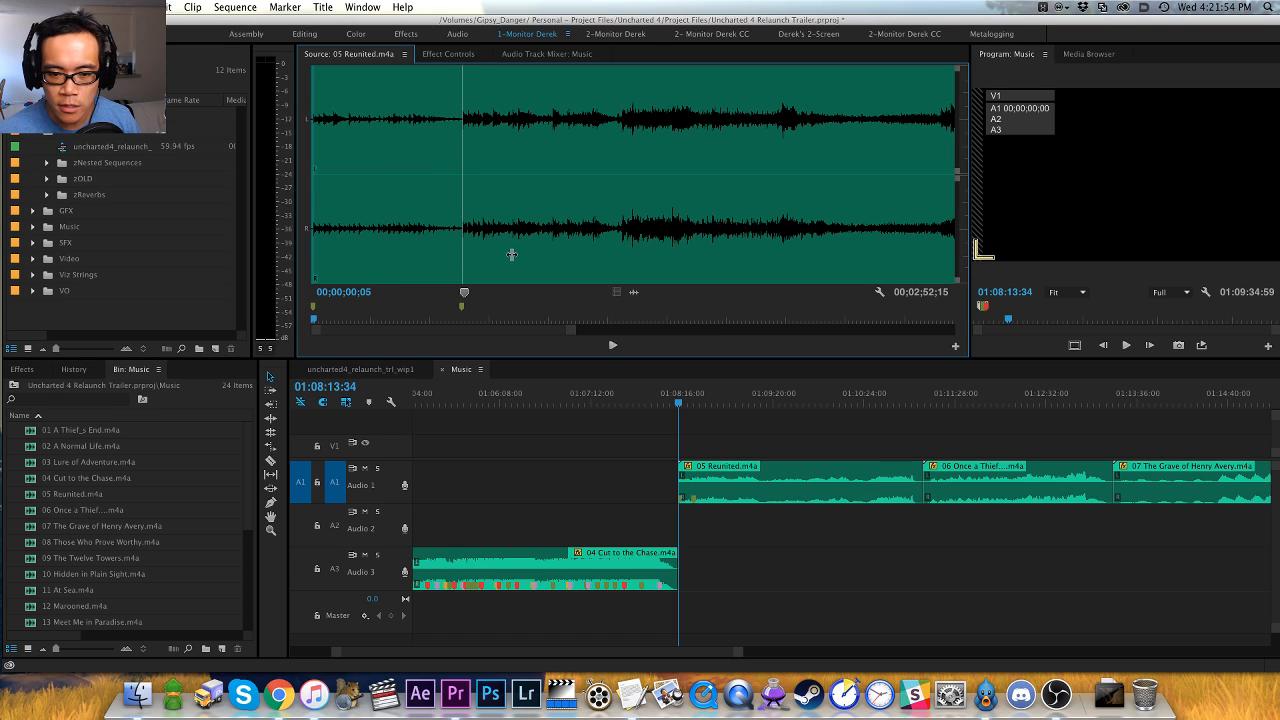
key("equal")
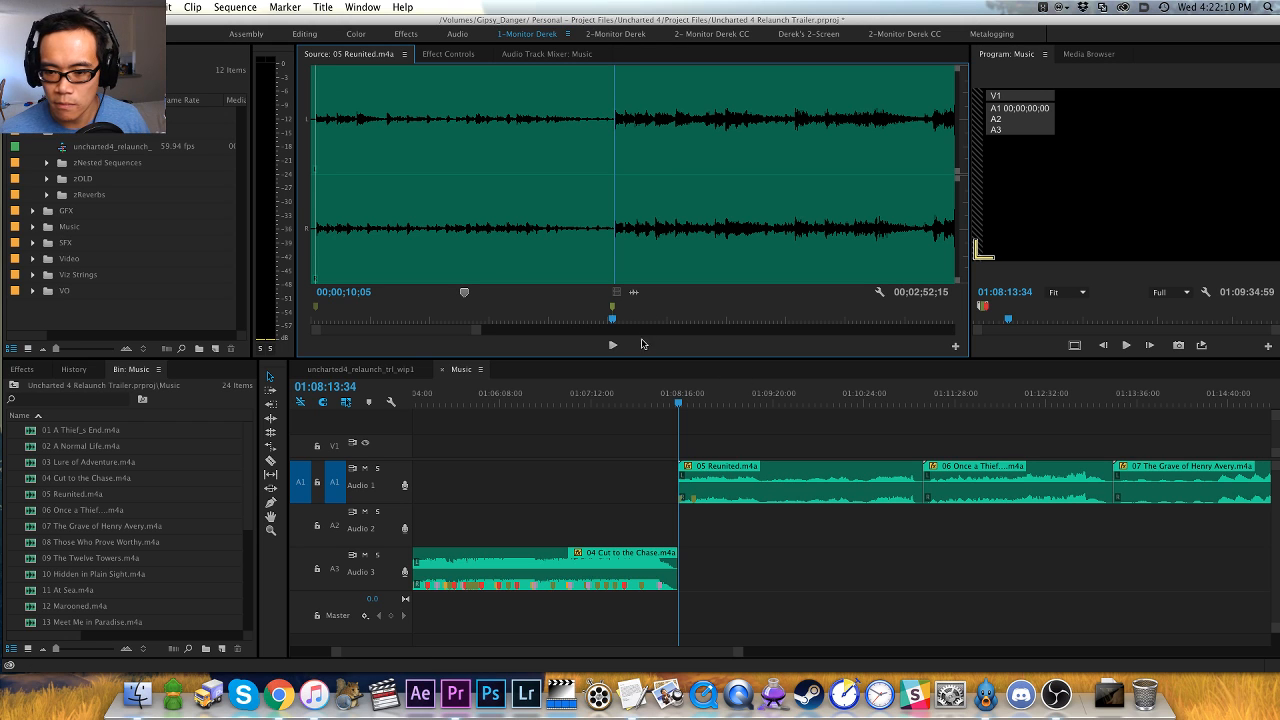
- Play on from the 00;00;10;05 marker, replay the lead-in to the next swell and add a red clip marker at 00;00;20;24
key("minus")
key("minus")
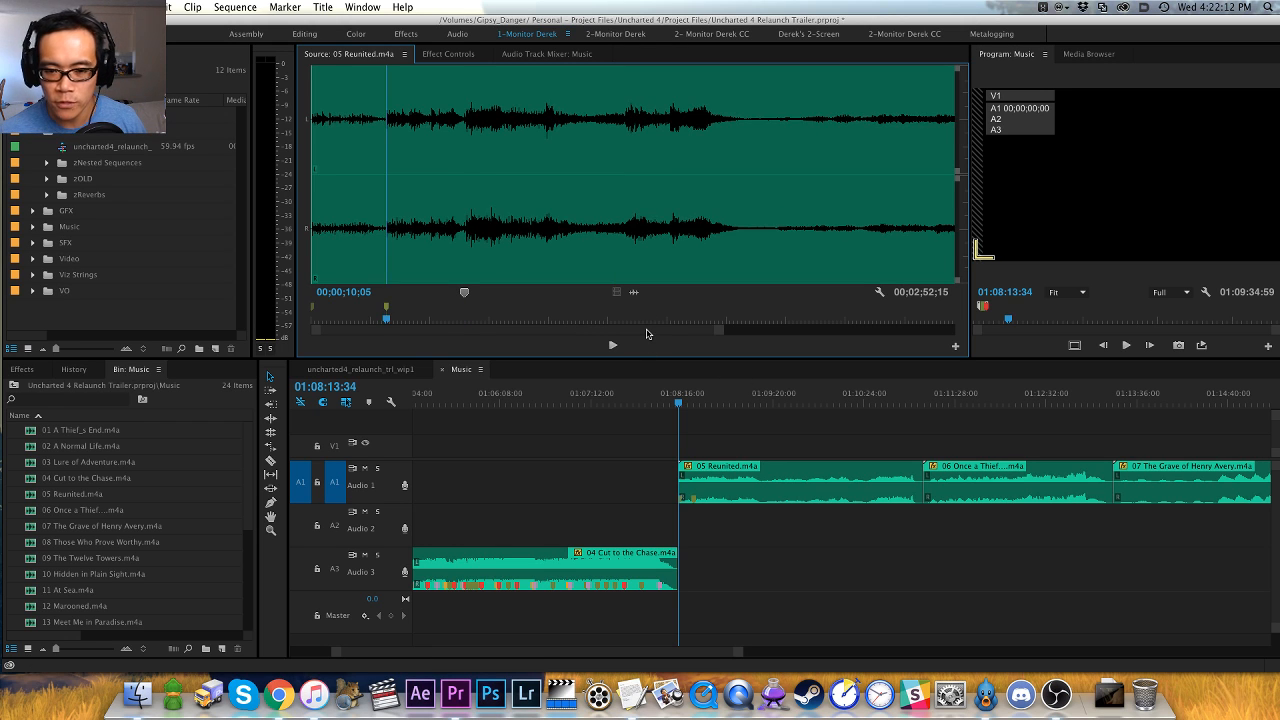
key("minus")
key("space")
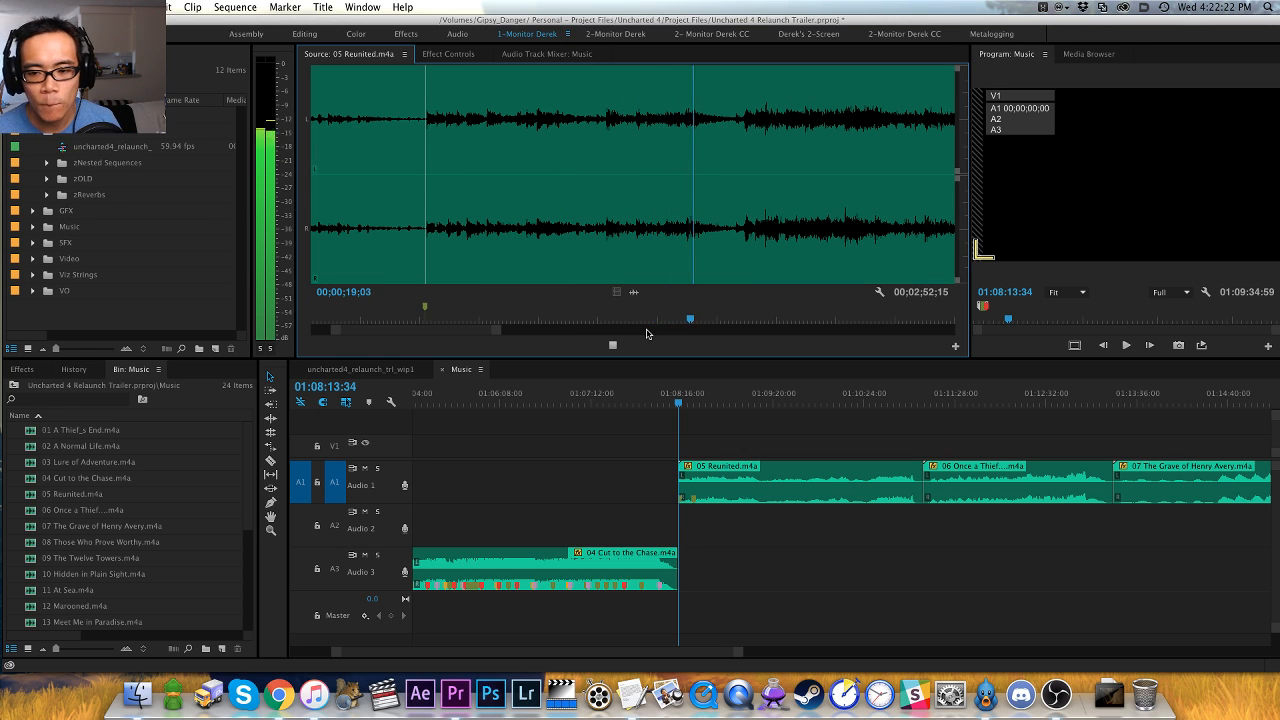
key("space")
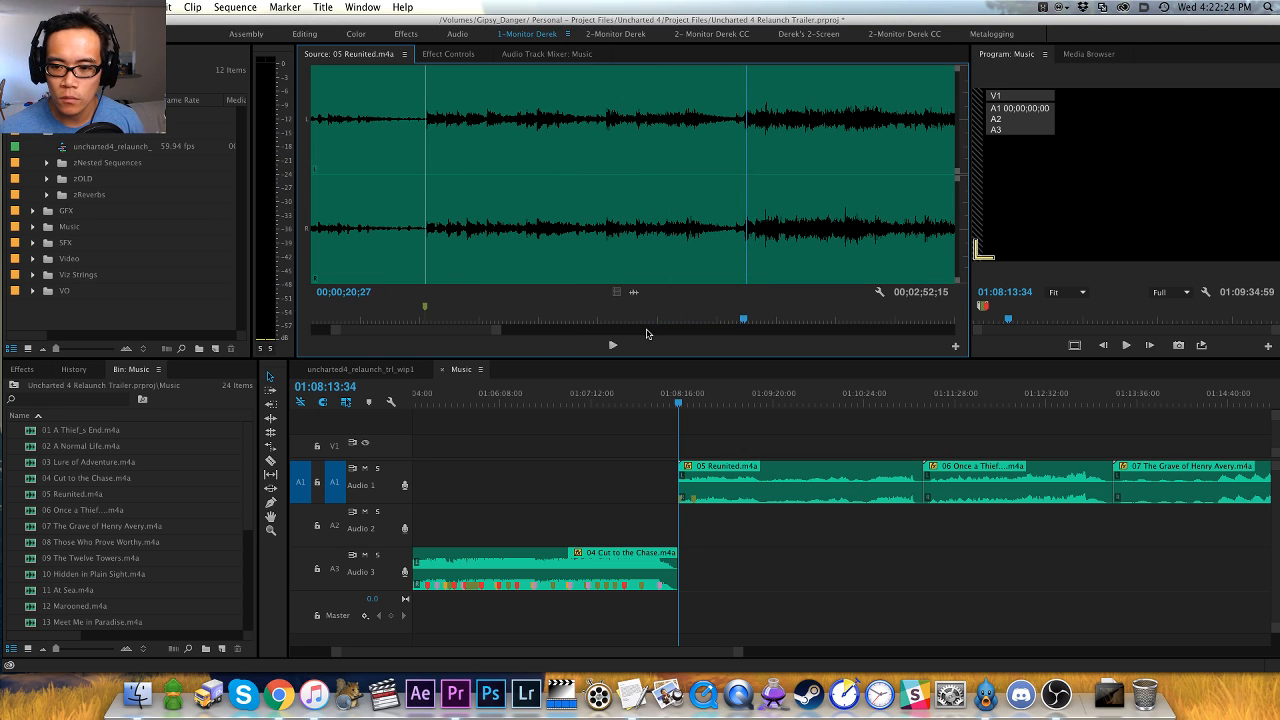
key("space")
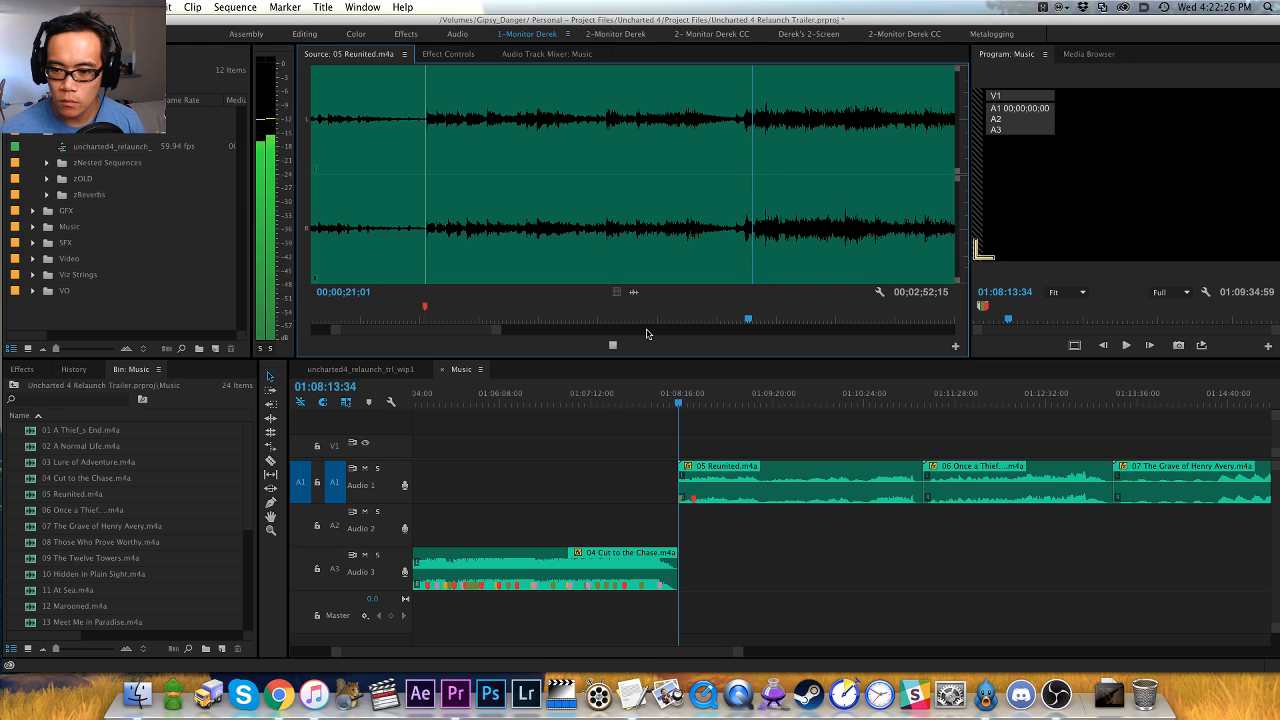
key("space")
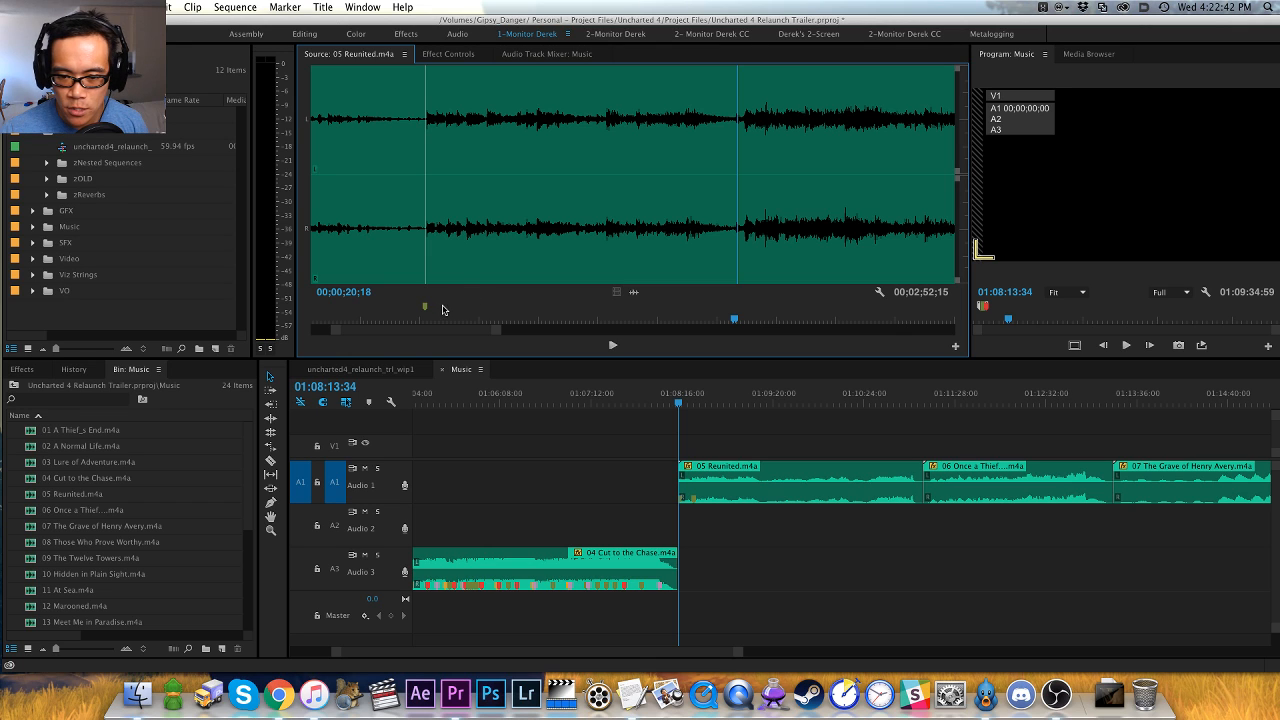
key("shift+super+m")
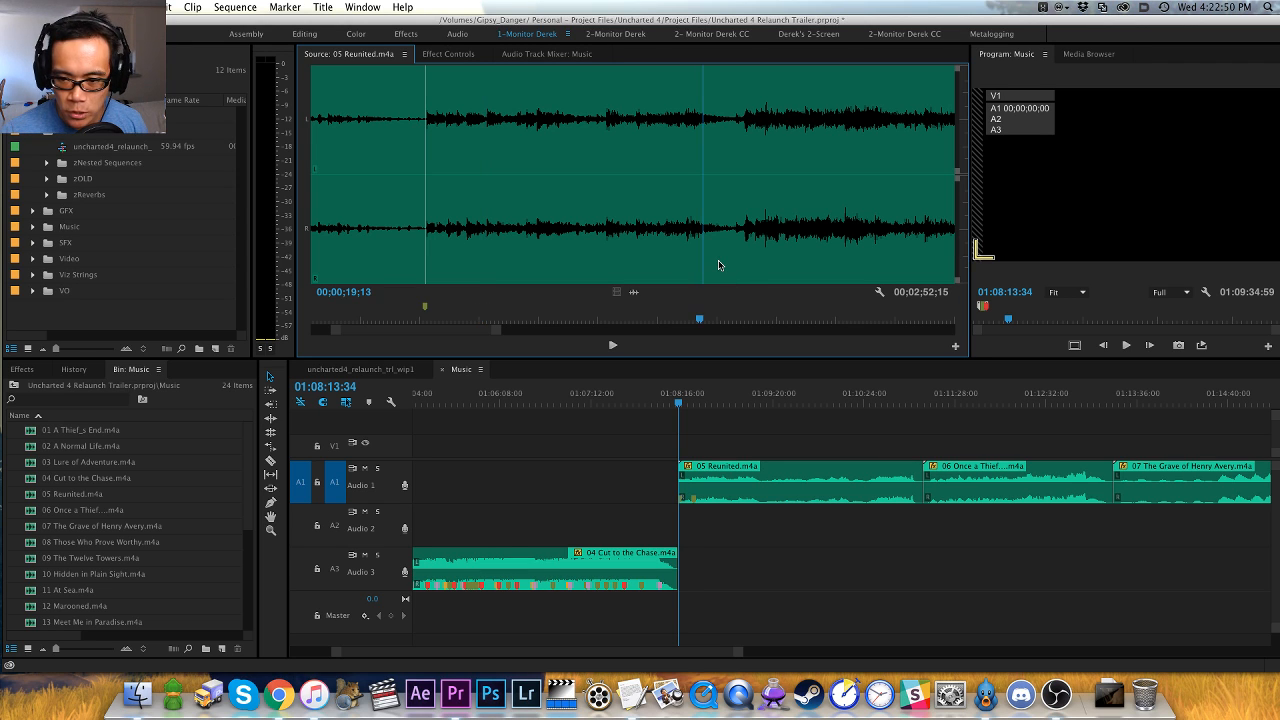
key("space")
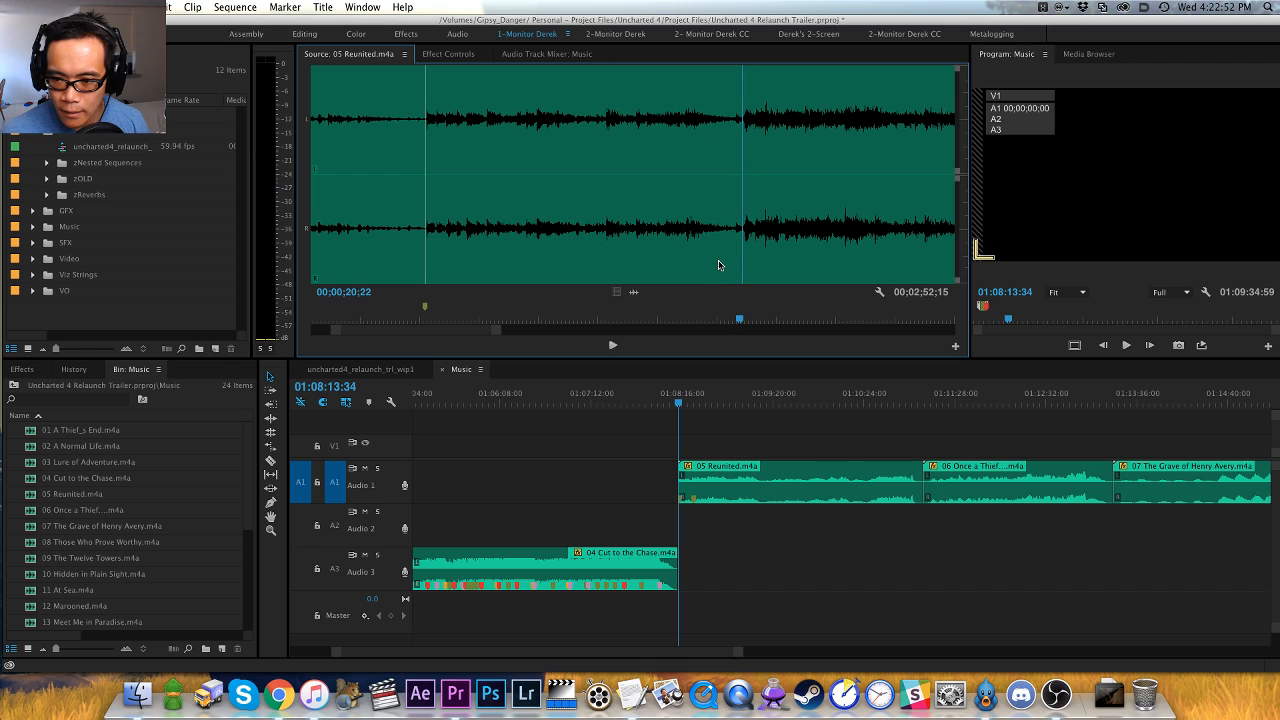
key("space")
key("m")
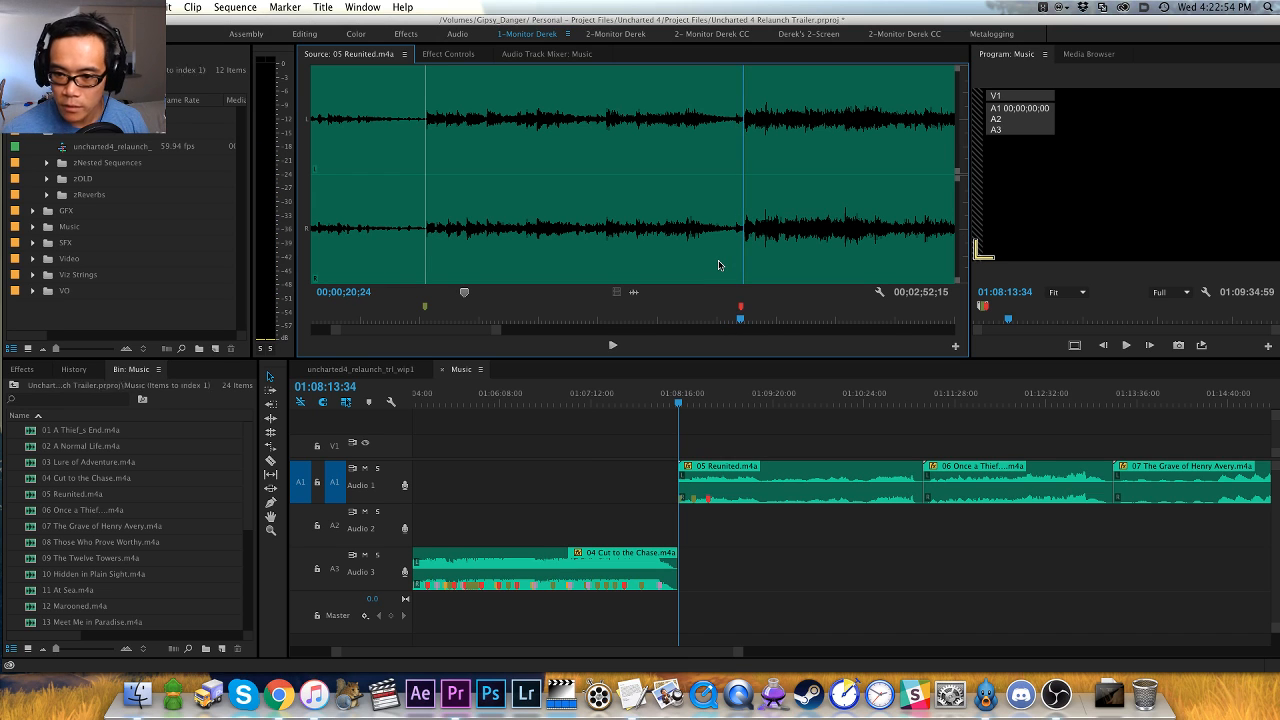
- Play on from the red marker to the following hit and add a clip marker at 00;00;31;14
key("space")
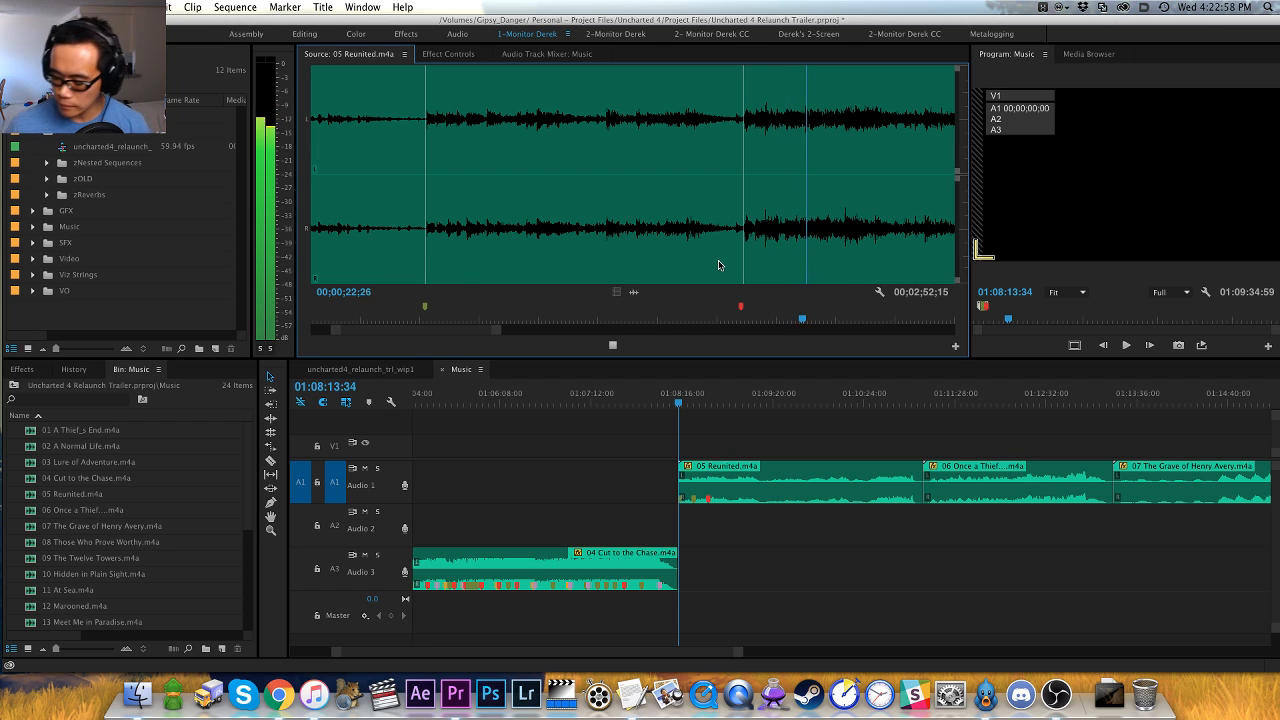
key("minus")
key("minus")
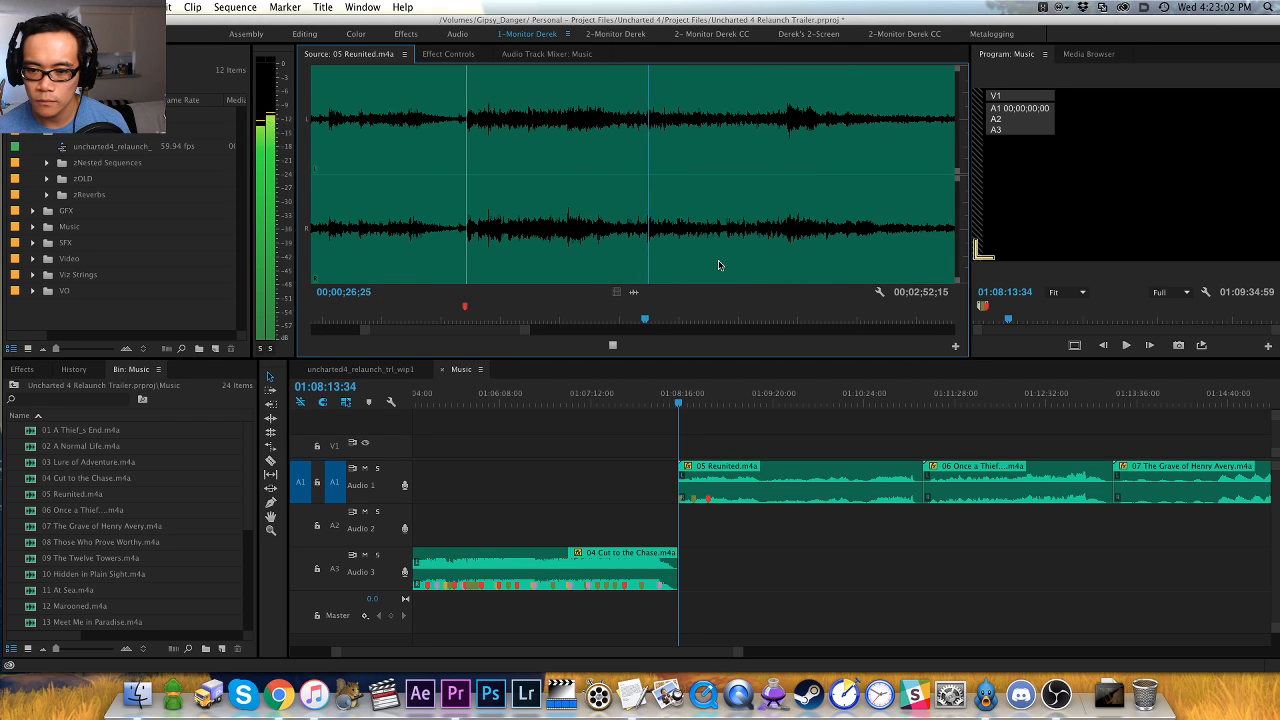
key("minus")
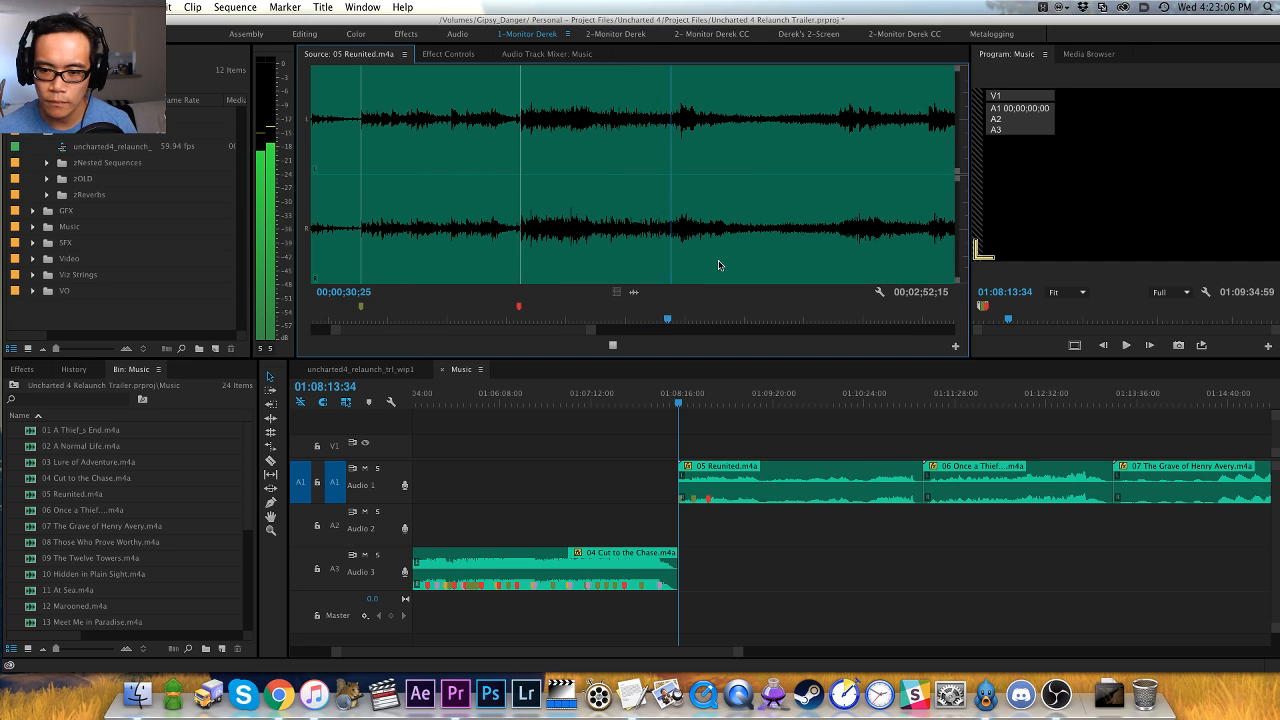
key("space")
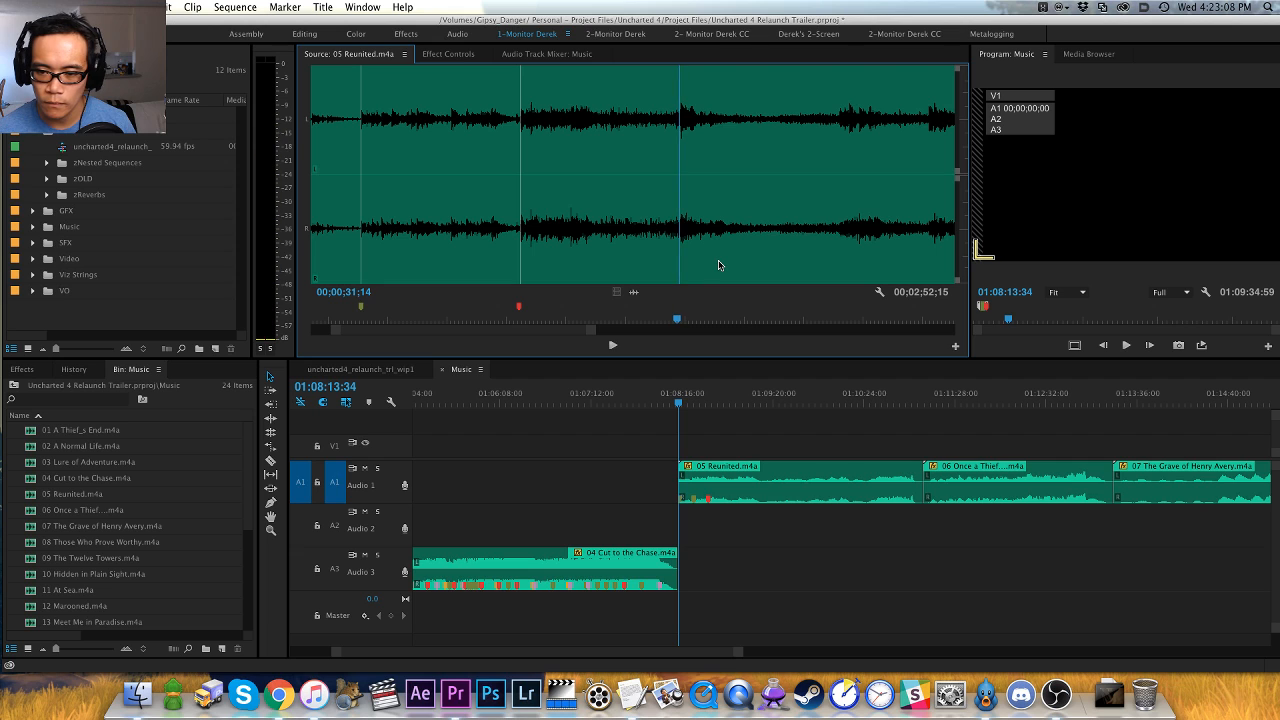
key("m")
- Play on to the next swell, replay its start and add a red clip marker at 00;00;42;03
key("space")
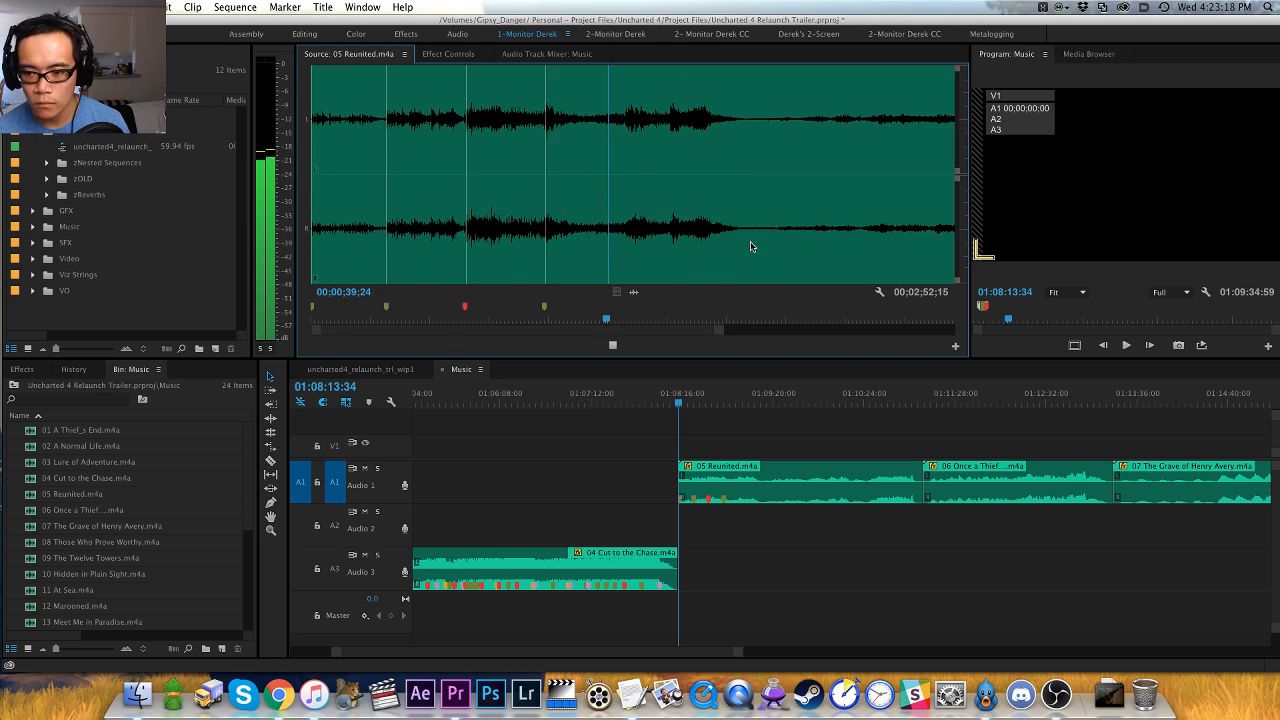
left_click(657, 250)
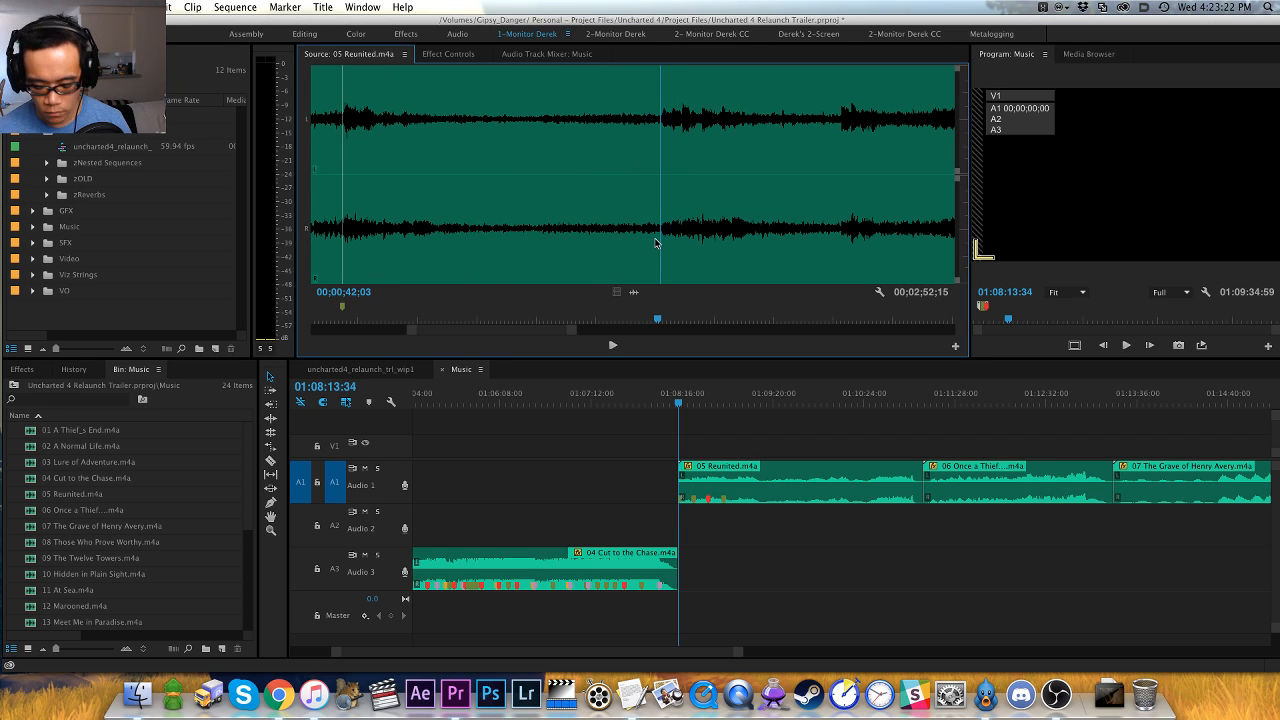
key("space")
key("minus")
key("minus")
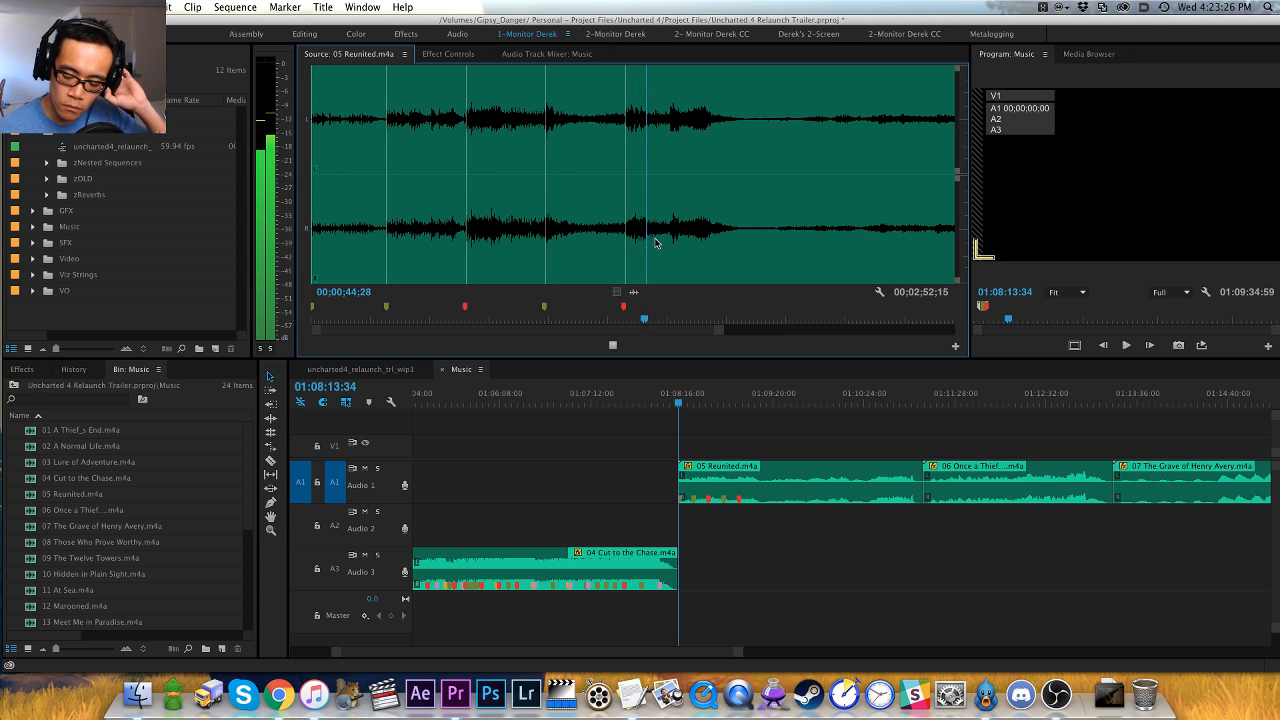
- Listen to the passage after the second red marker, through its fade into the quiet section
key("equal")
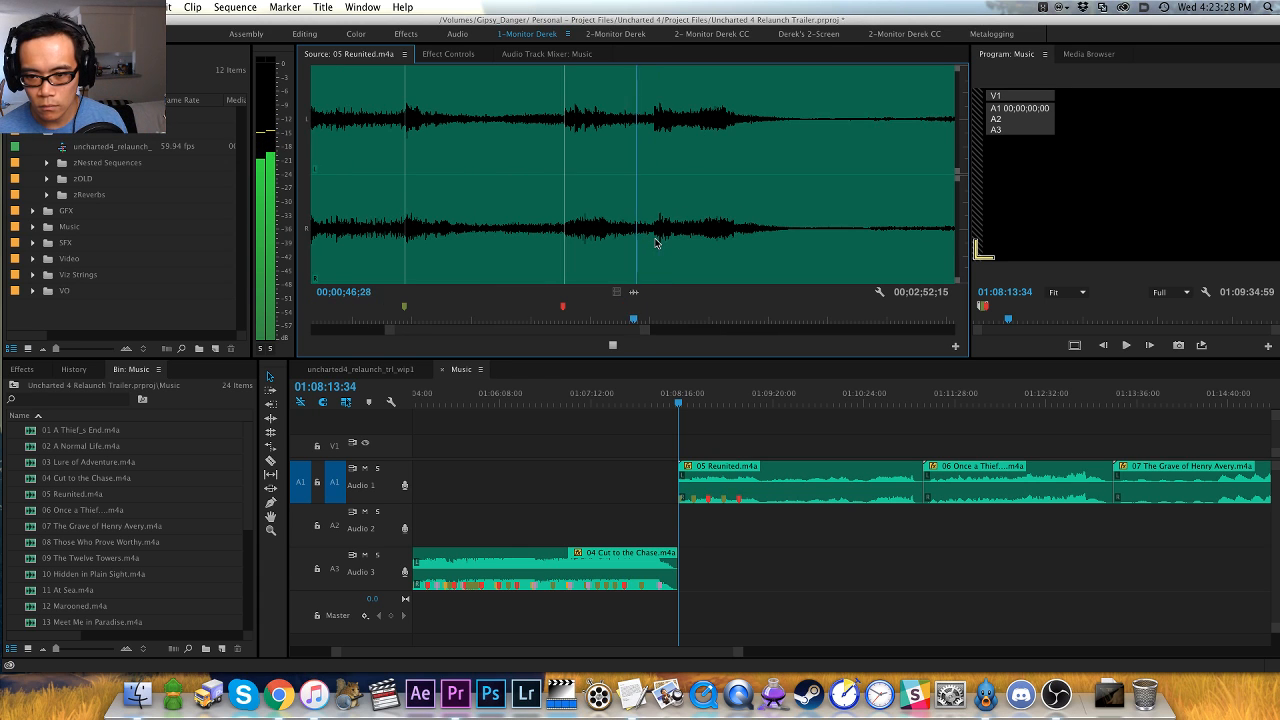
key("equal")
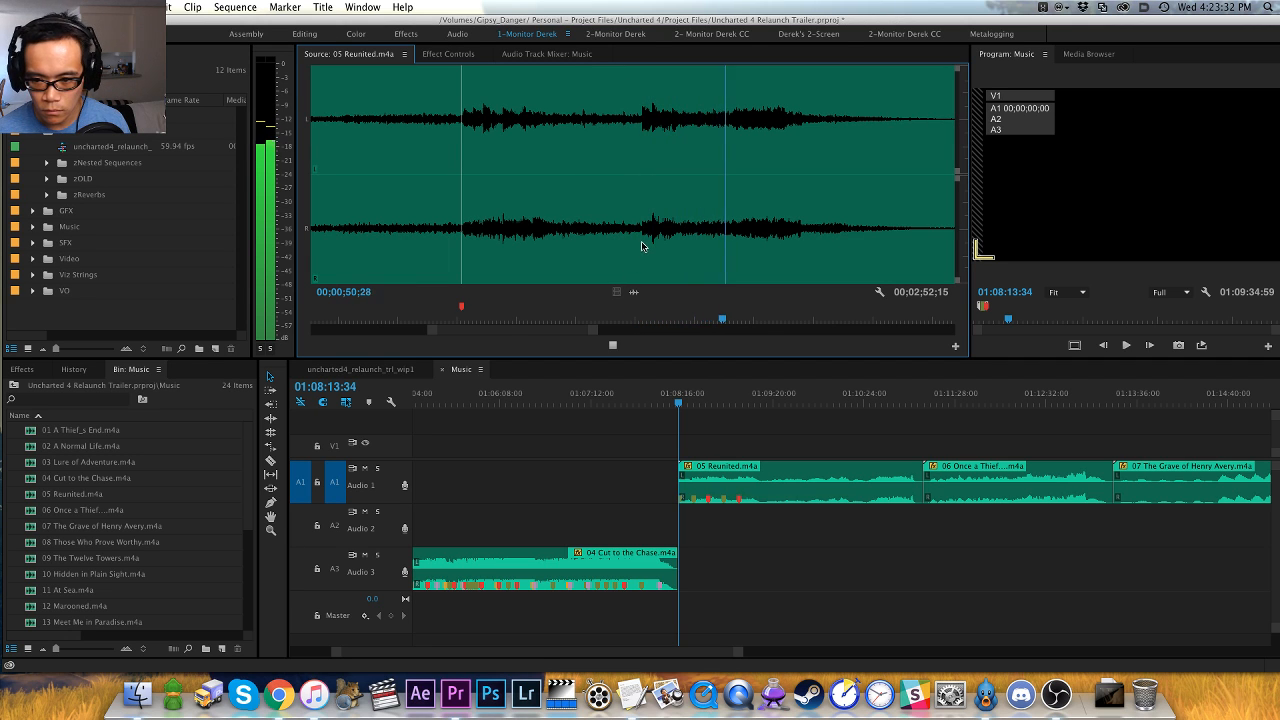
key("minus")
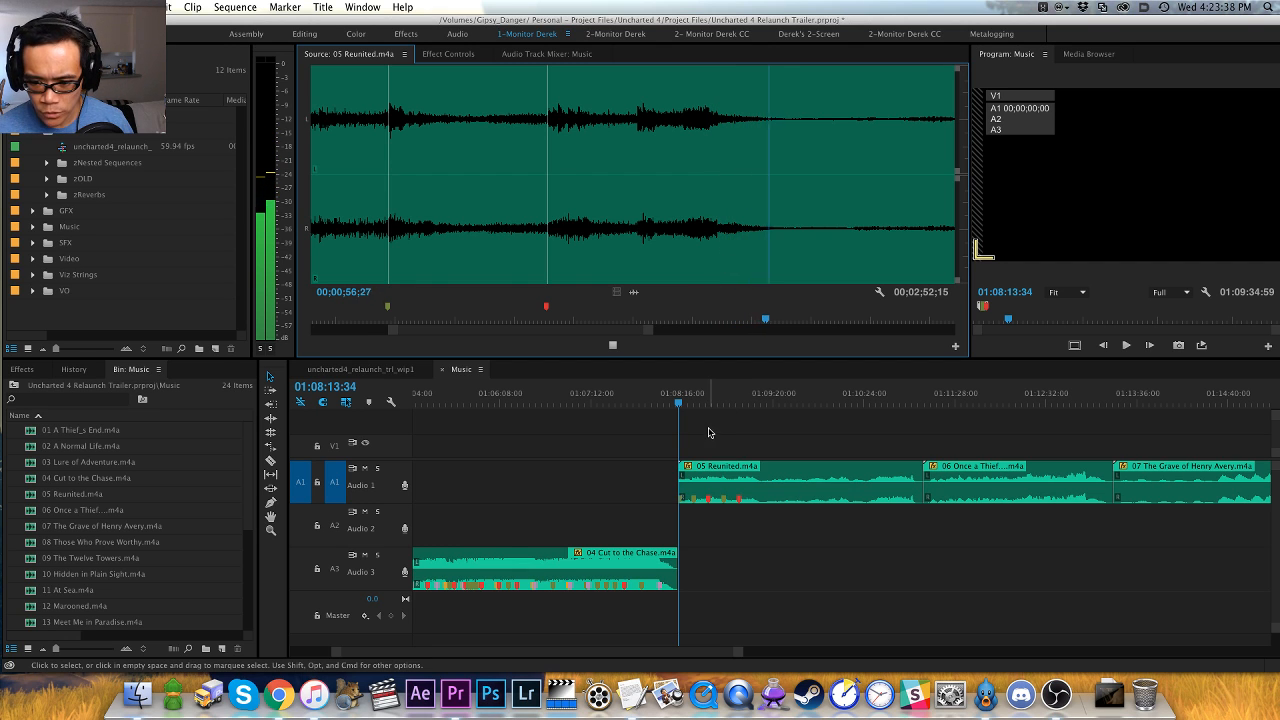
key("minus")
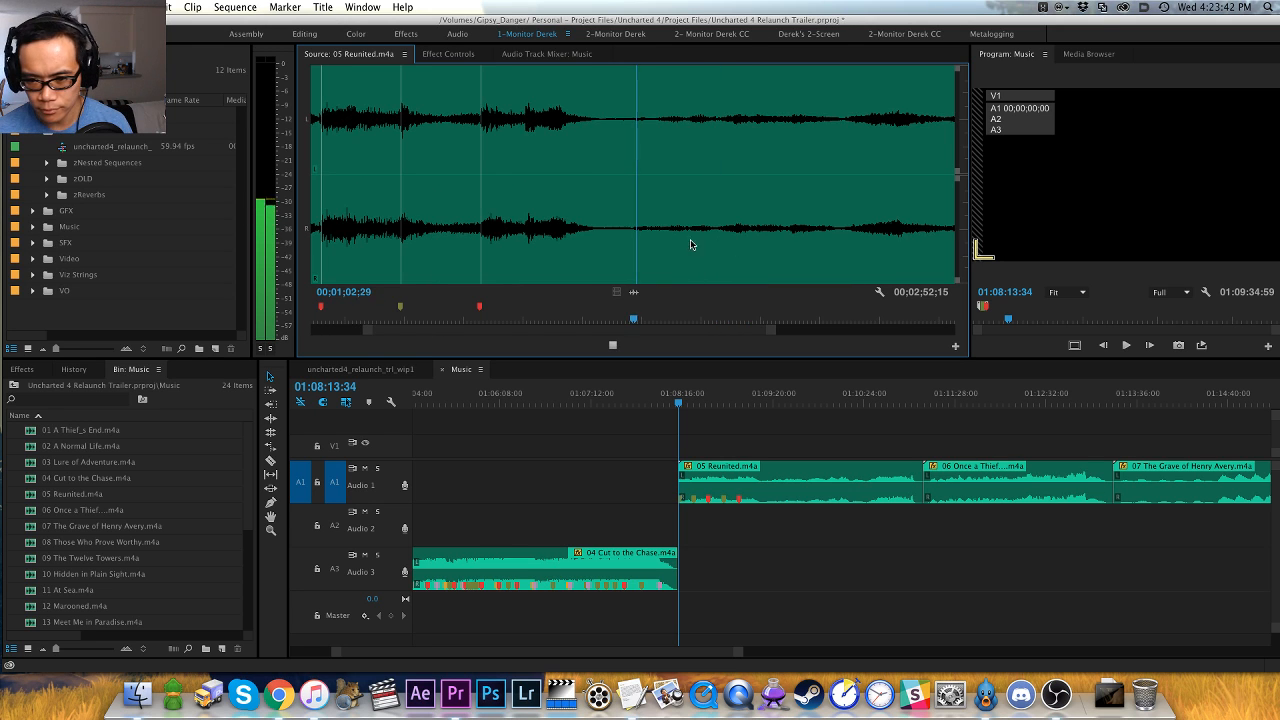
- Skip ahead in the quiet section to about 00;01;13;26 and play the track from there
key("space")
left_click_drag(705, 252, 719, 251)
key("equal")
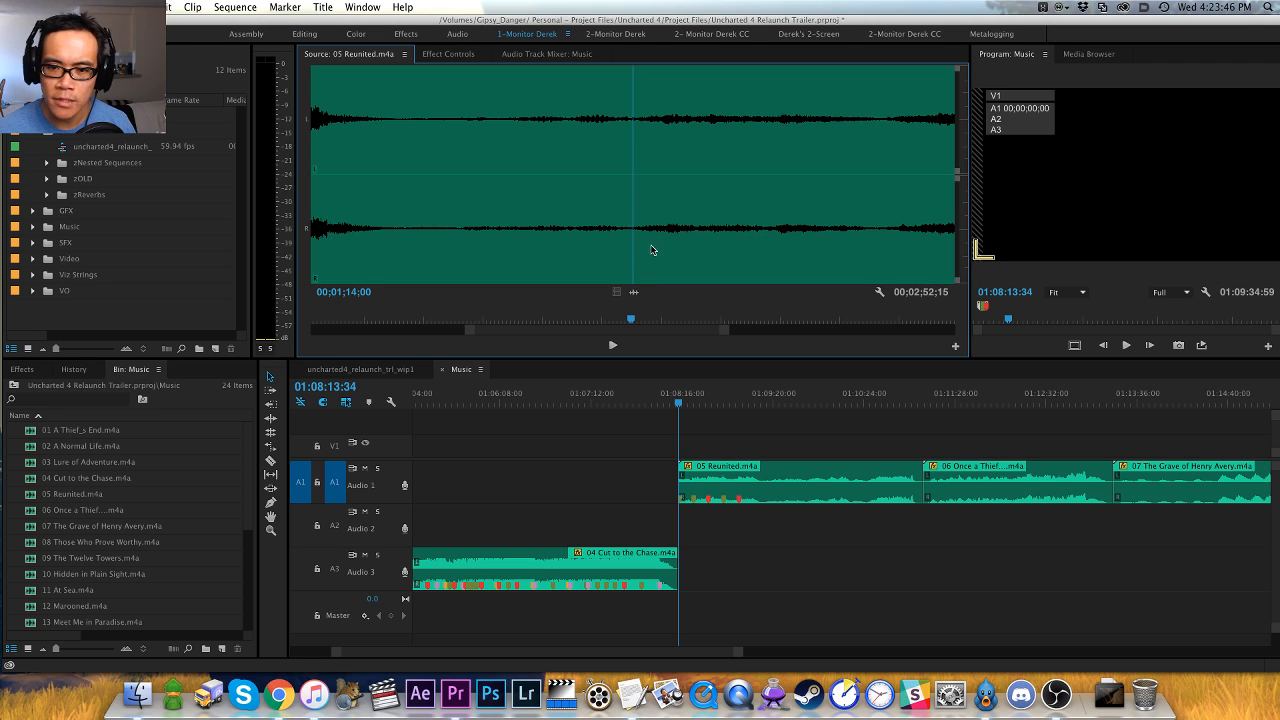
left_click_drag(631, 254, 627, 256)
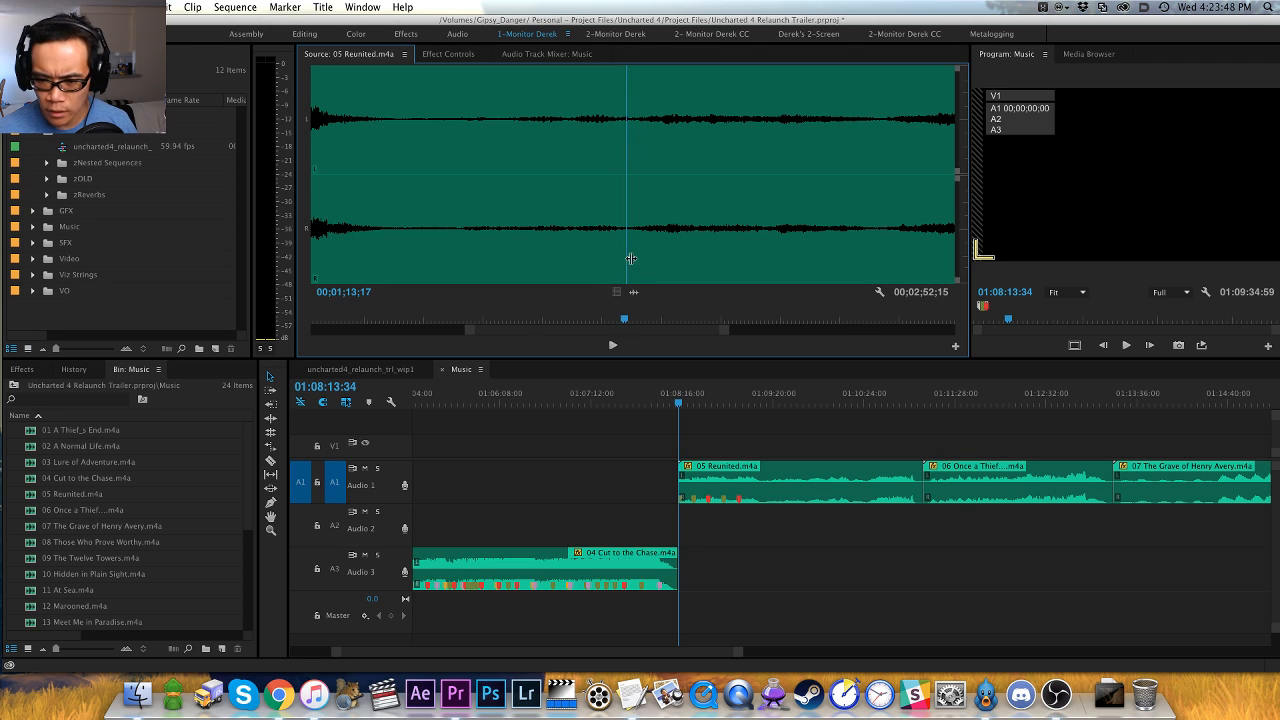
left_click(629, 257)
key("minus")
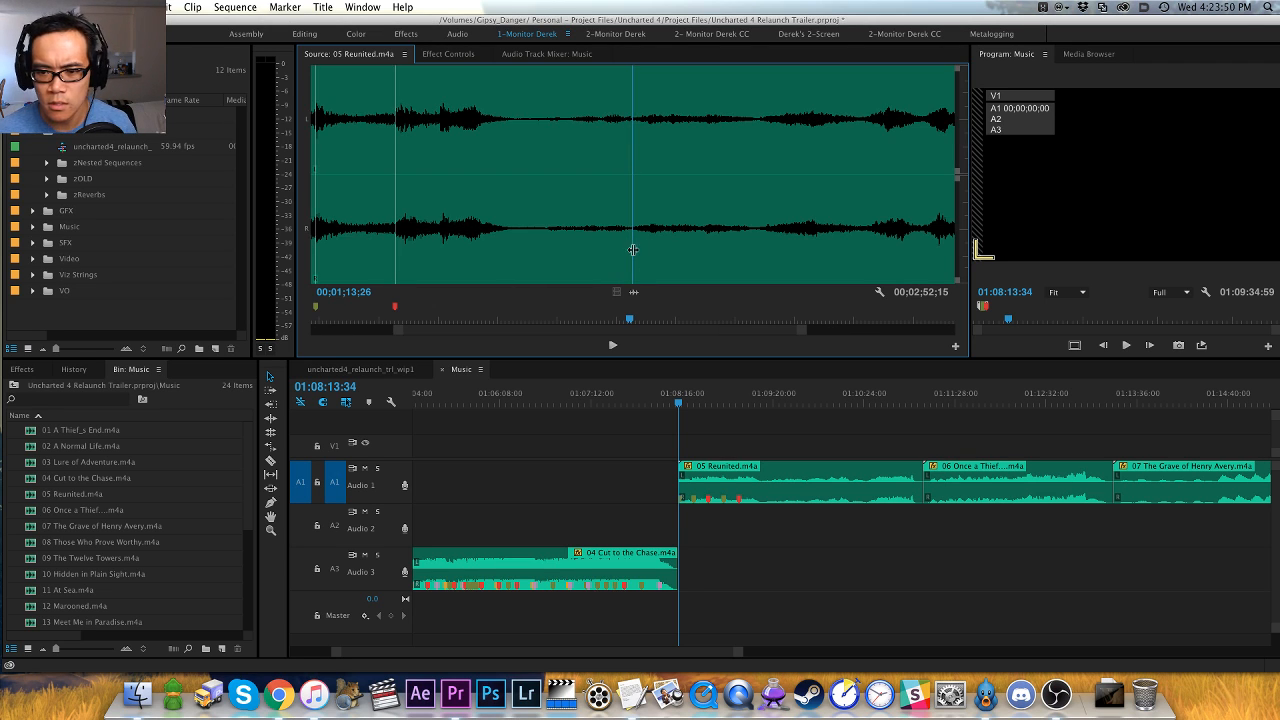
key("equal")
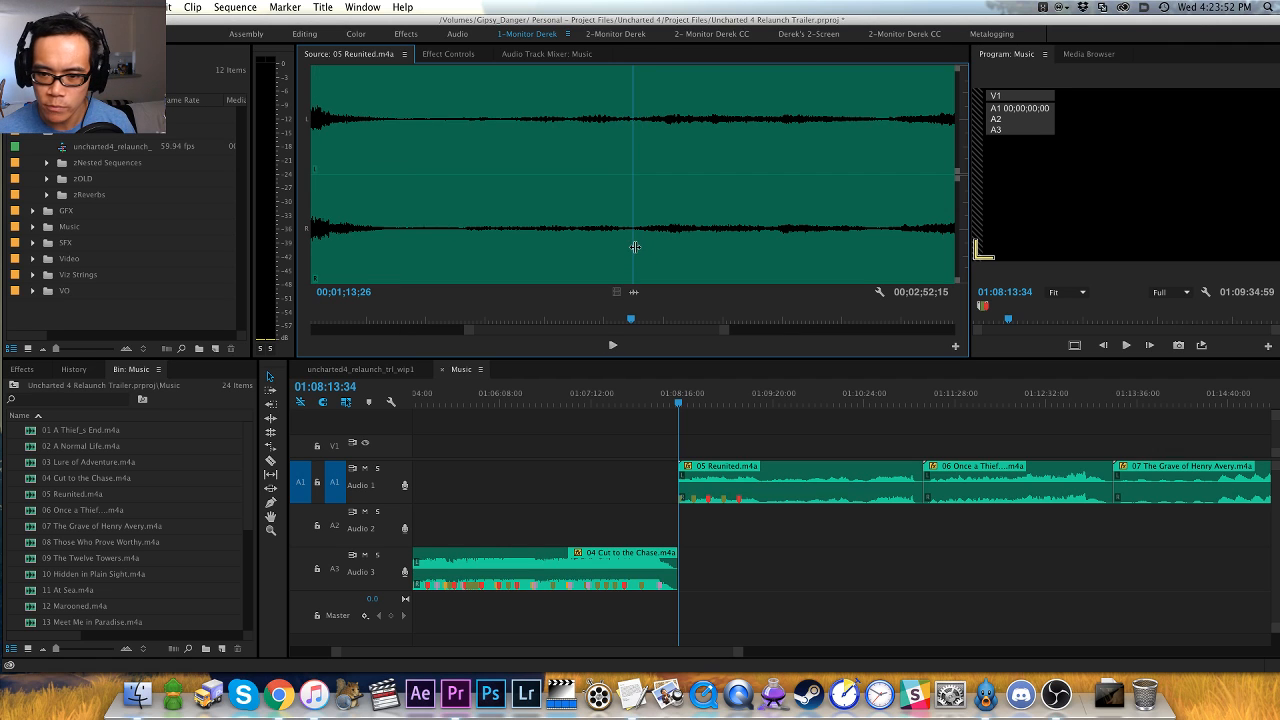
left_click(634, 246)
key("space")
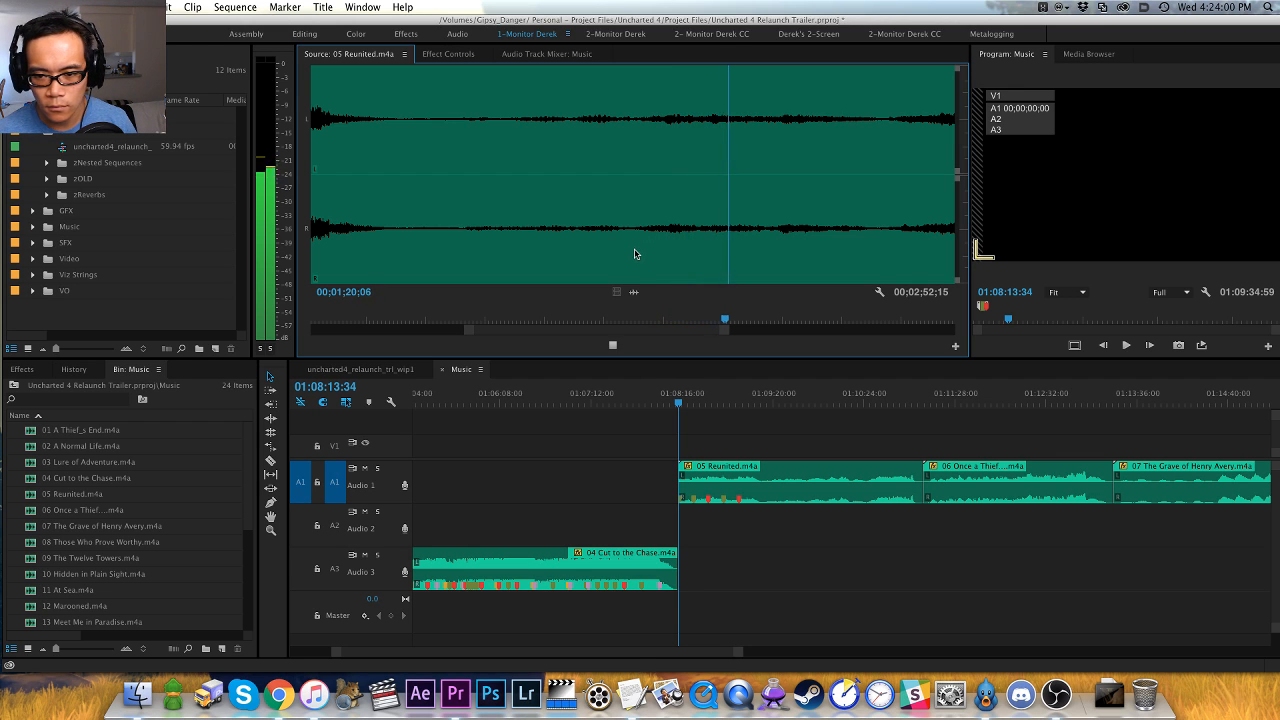
- Go back to the start of the soft swell in the quiet section, add a clip marker there and play on
left_click(636, 249)
key("space")
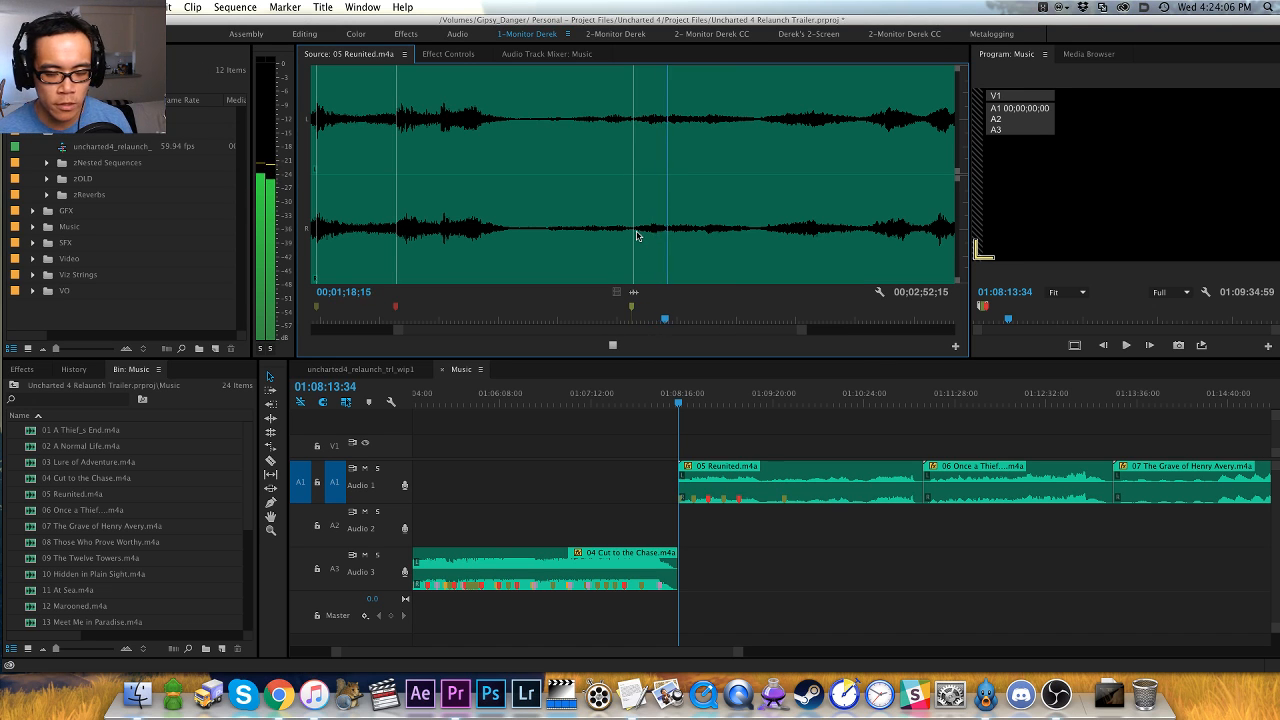
key("equal")
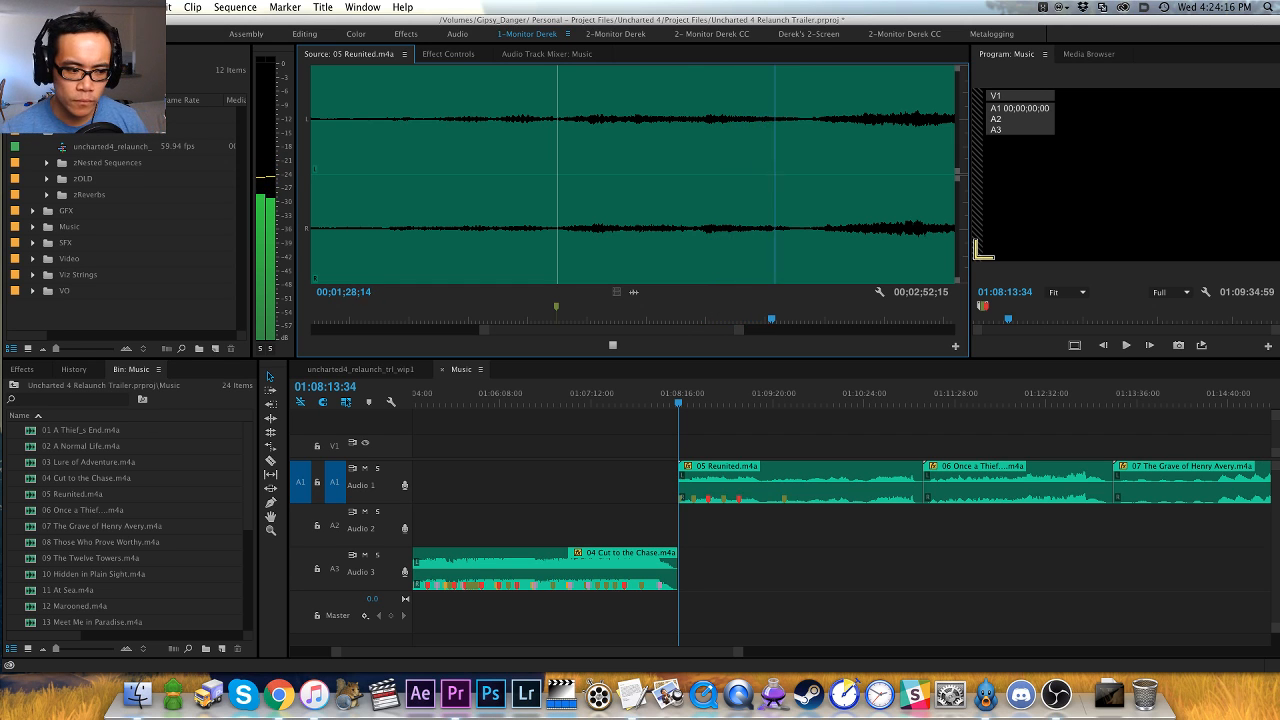
- Go back to the low point before the next swell and add a clip marker at 00;01;30;29
key("super+Tab")
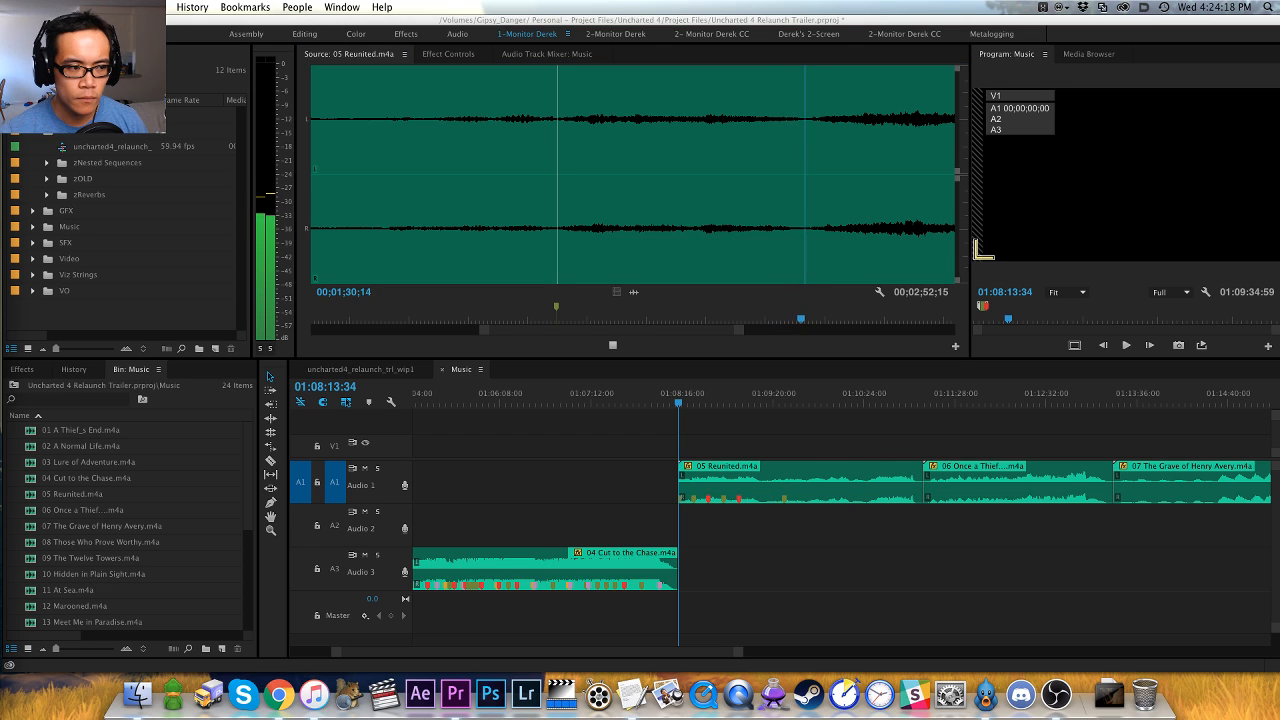
left_click(757, 352)
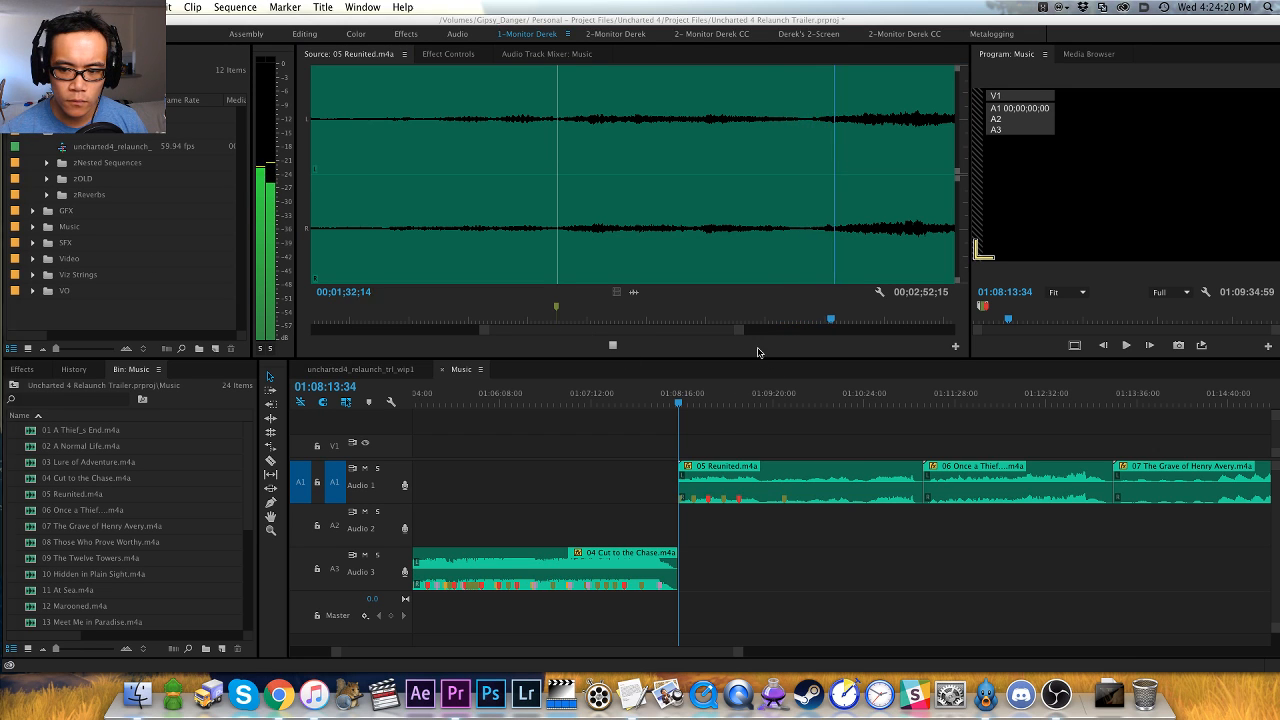
key("=")
left_click(560, 254)
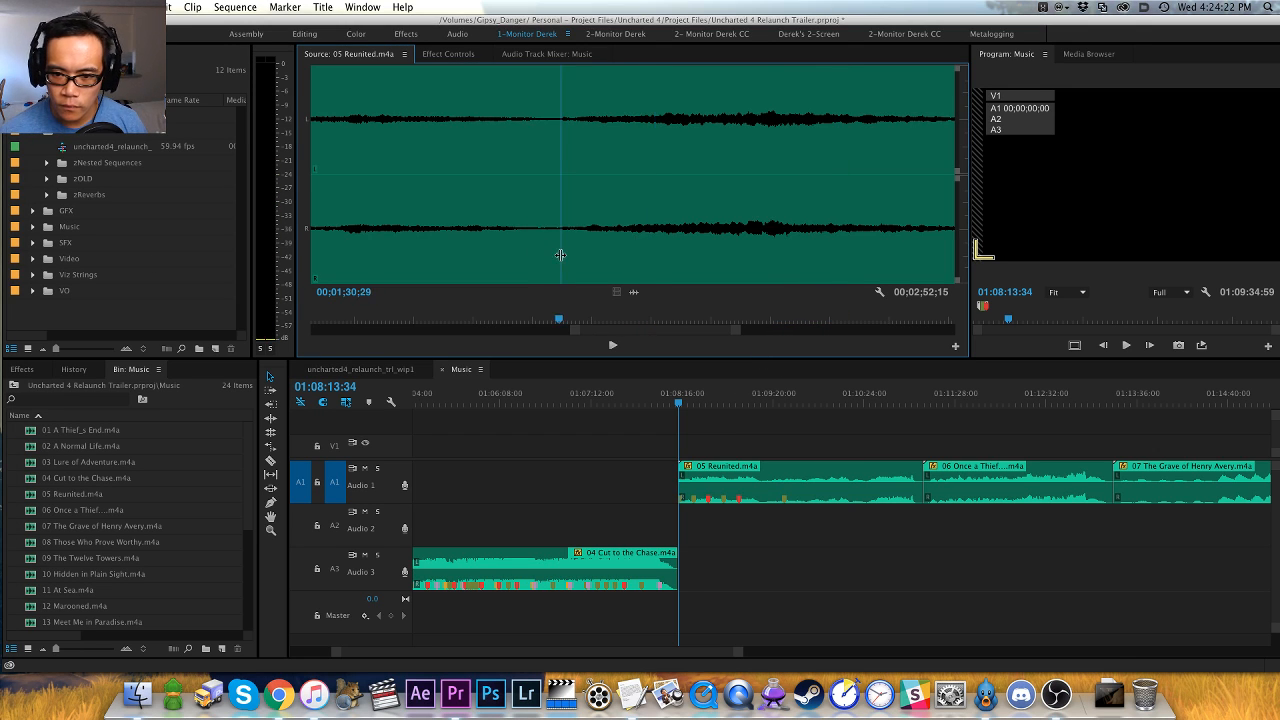
- Play on to the following swell, mark its start at about 00;01;45 with a clip marker and replay it from there
key("space")
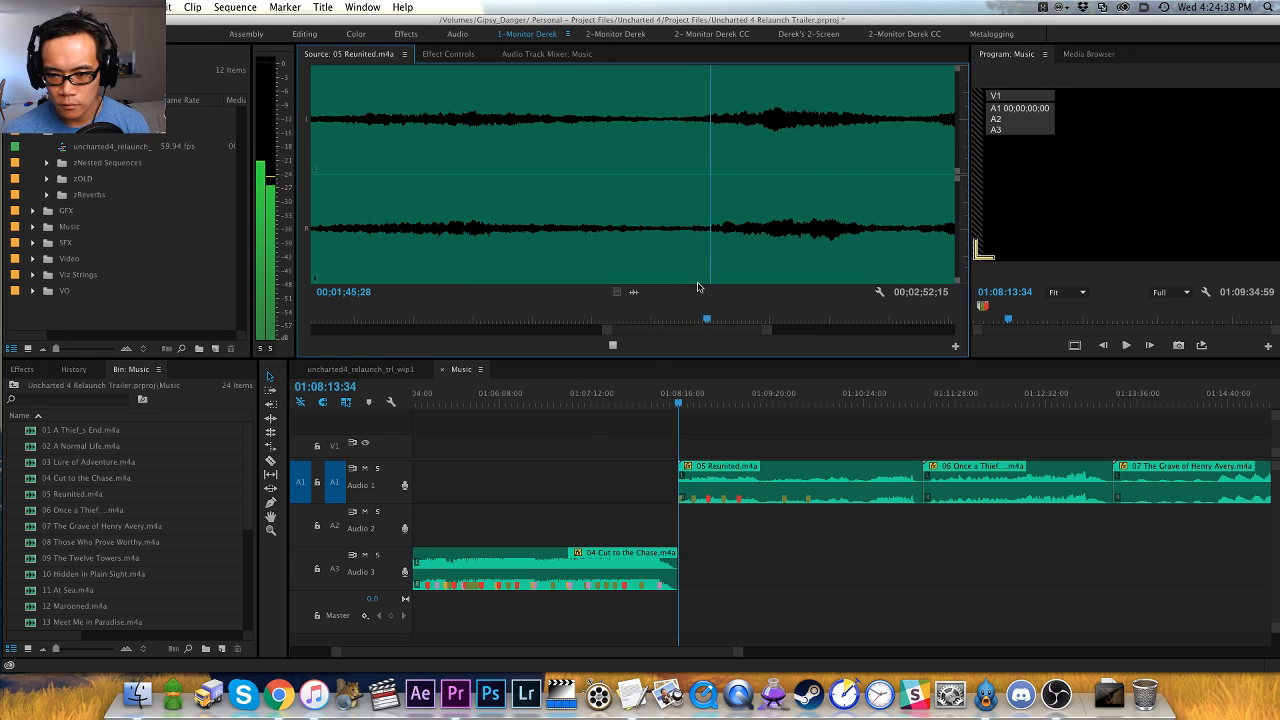
key("space")
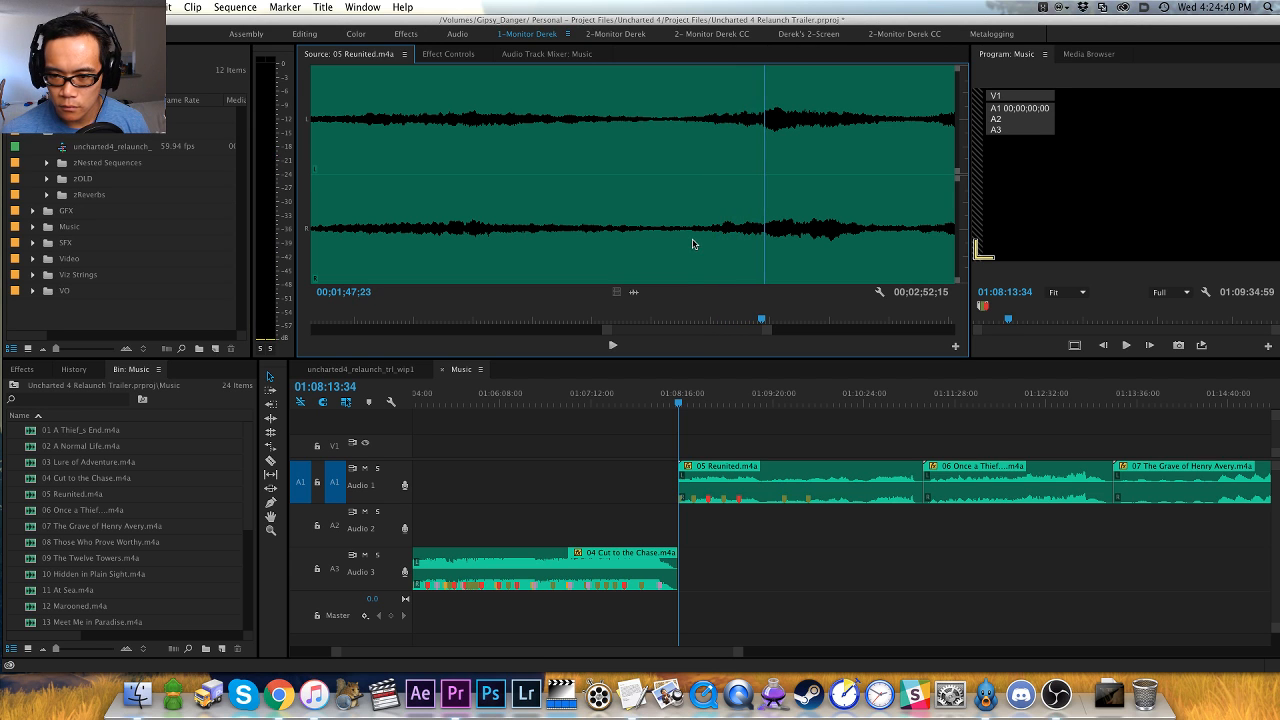
left_click(687, 244)
key("space")
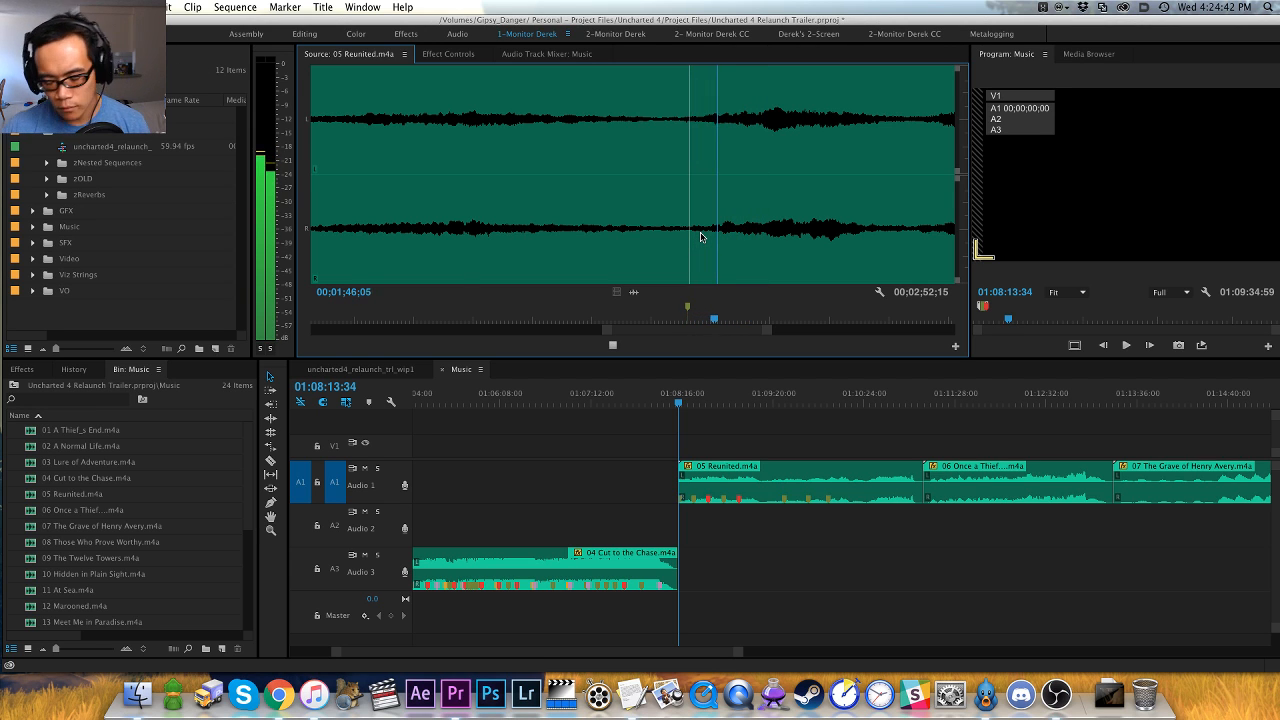
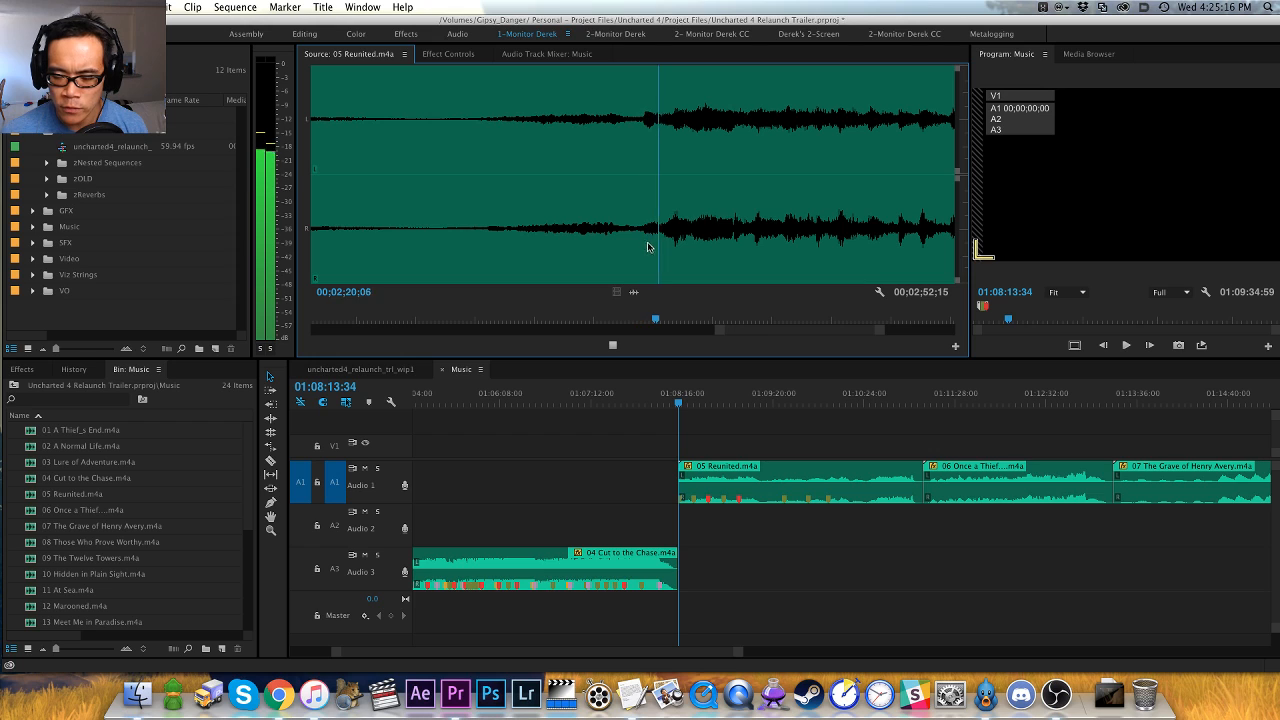
- Stop at the start of the louder section in 05 Reunited and add a red clip marker at 00;02;19;20
key("space")
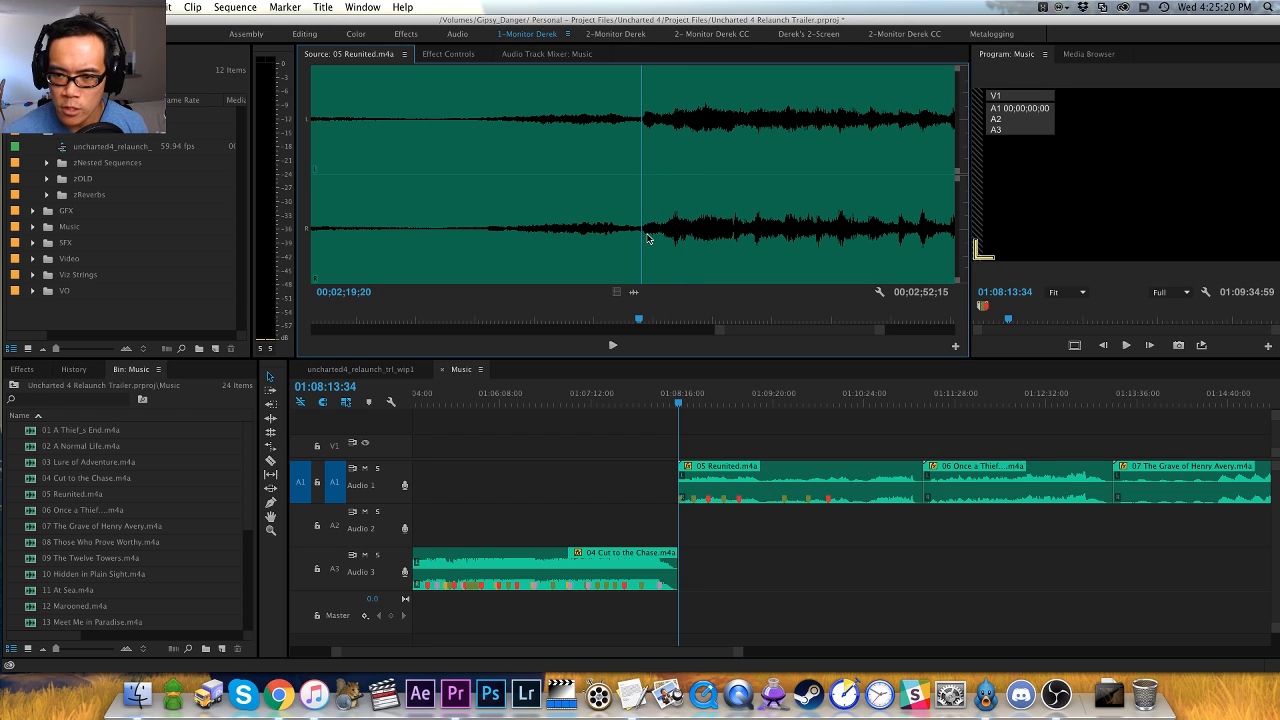
key("m")
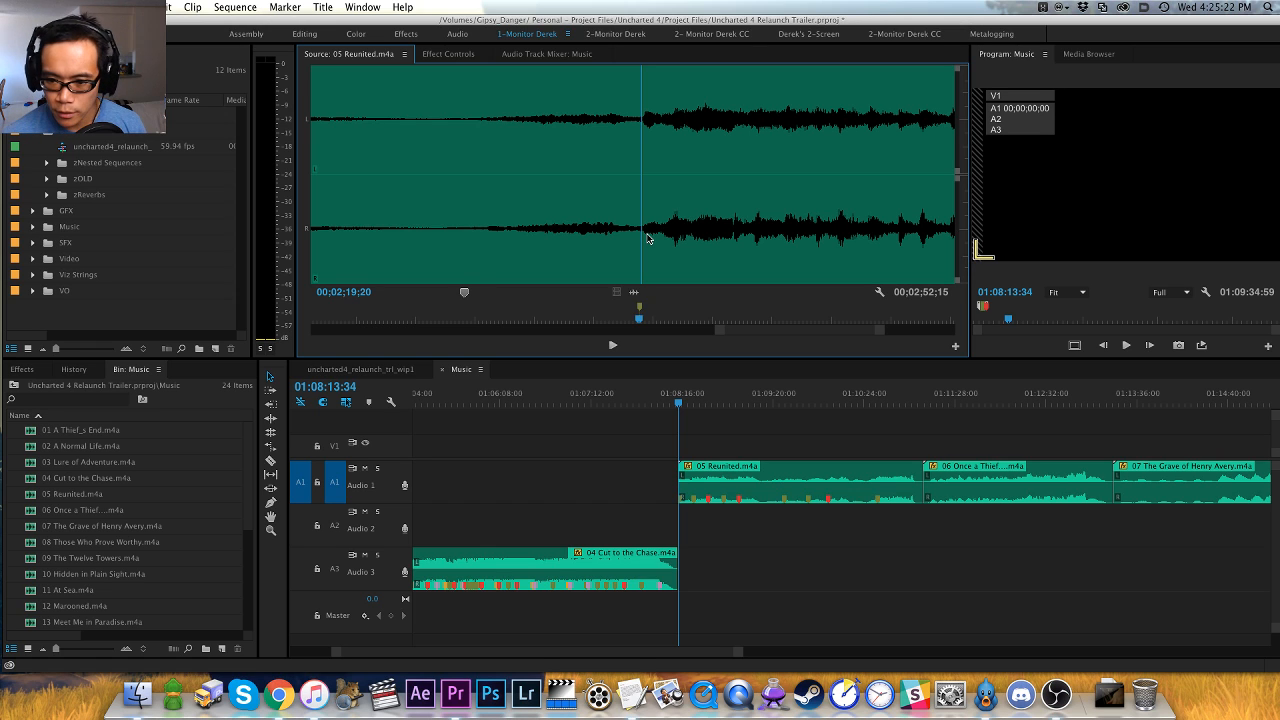
key("m")
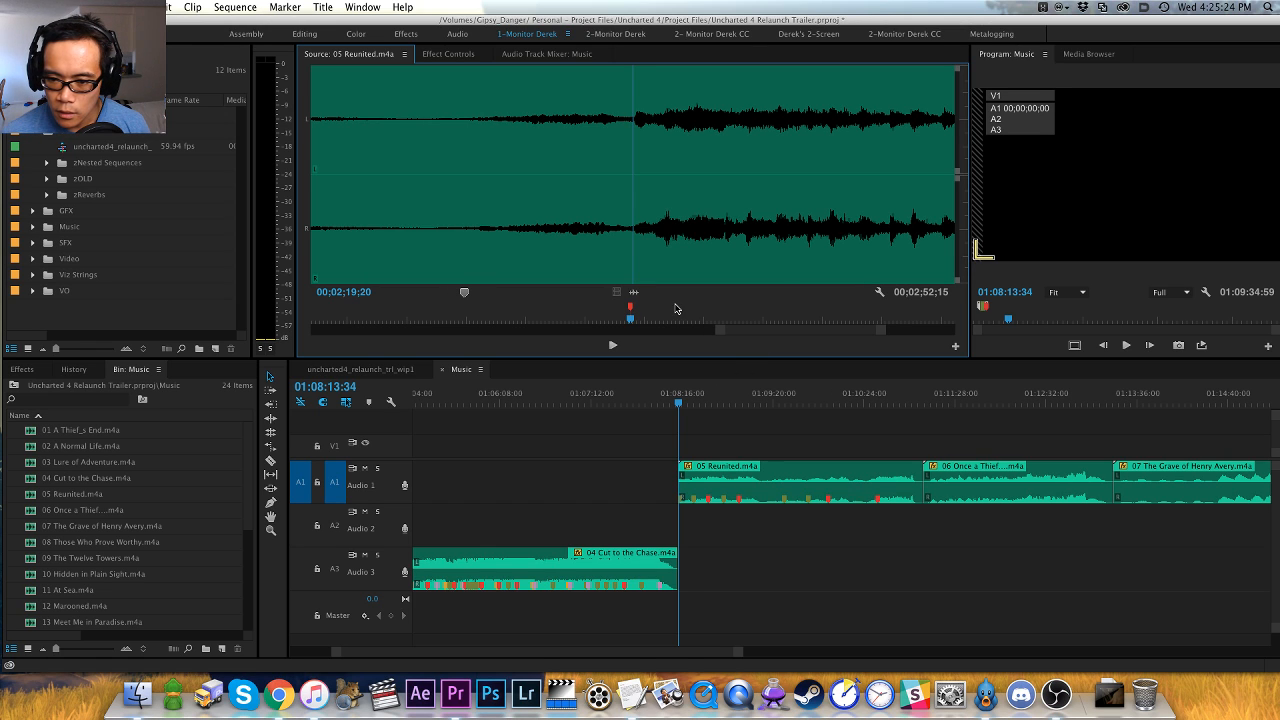
- Play the rest of 05 Reunited from the red marker and stop after the final swell at 00;02;46;04
key("space")
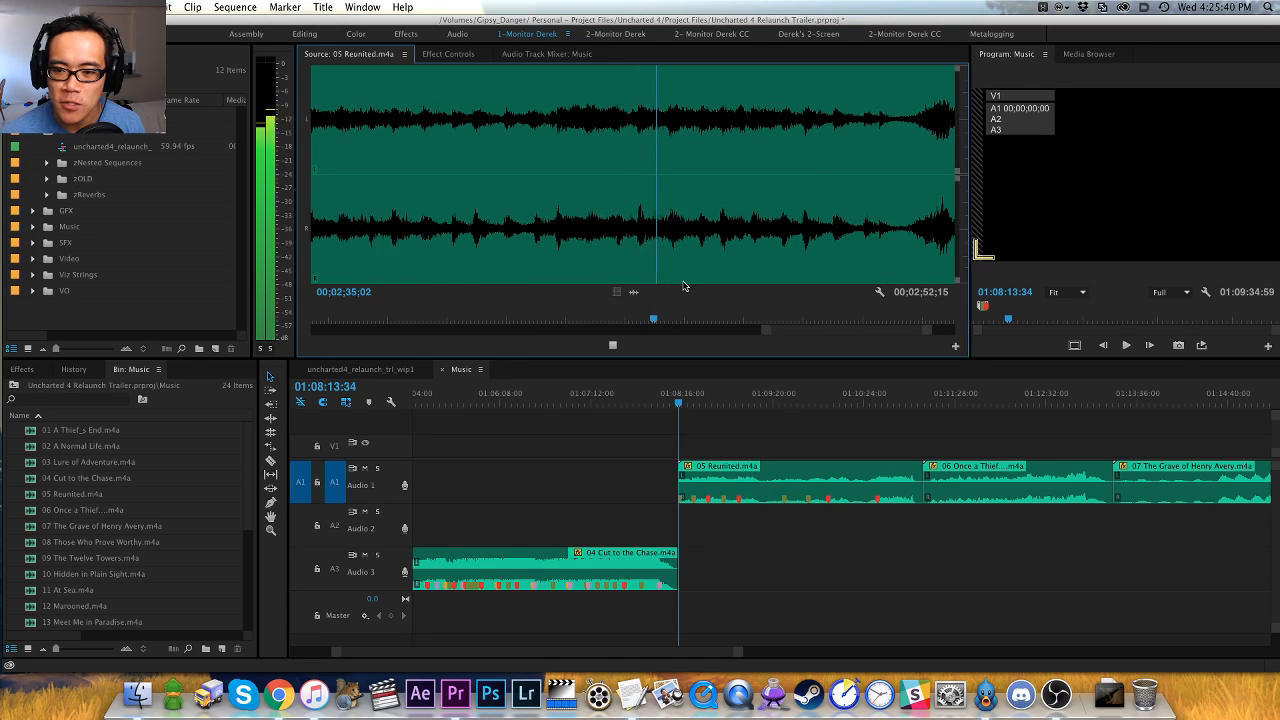
key("minus")
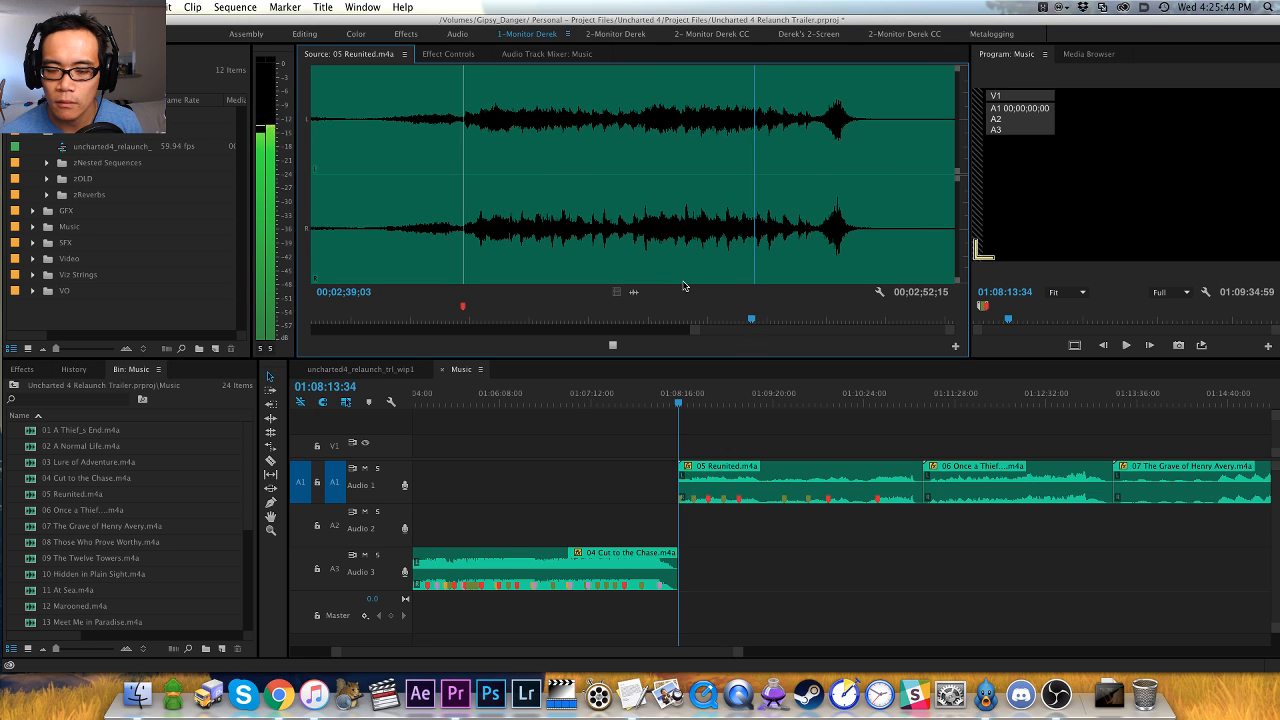
key("equal")
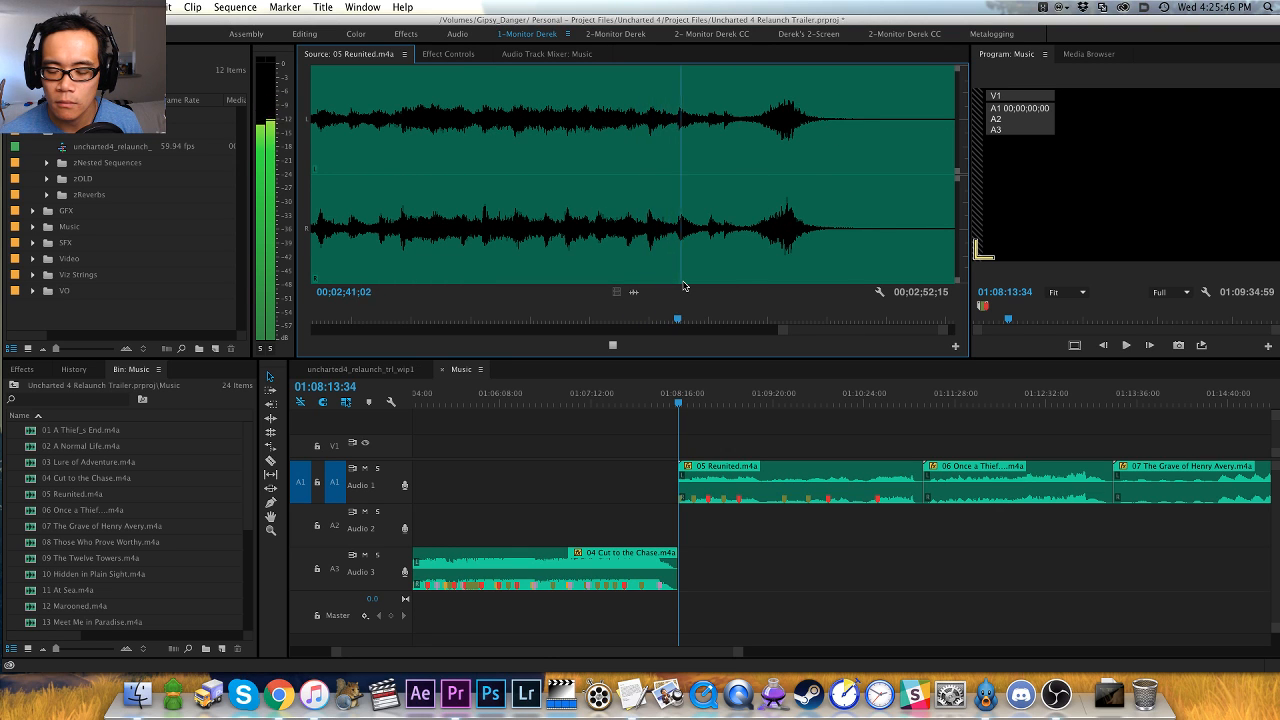
key("minus")
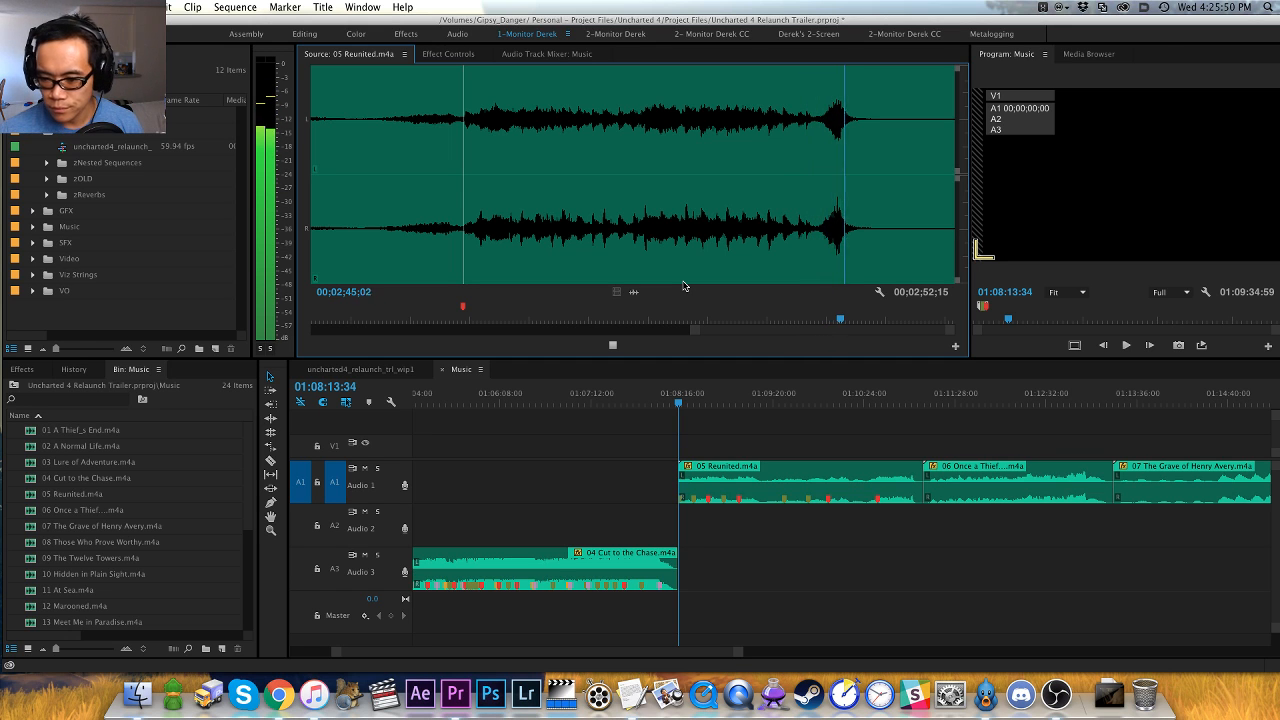
key("space")
- Add a sequence marker at the start of the 05 Reunited clip, named "slow - maybe too slow for opening"
left_click(695, 425)
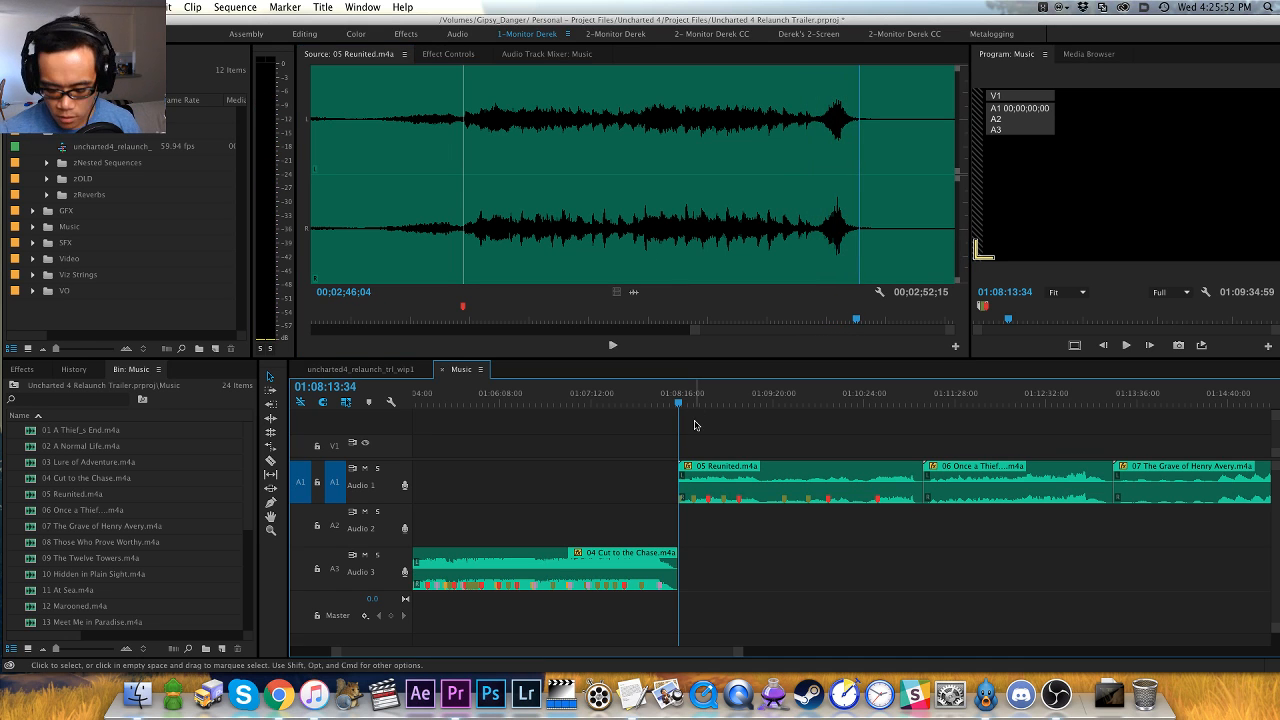
key("m")
key("m")
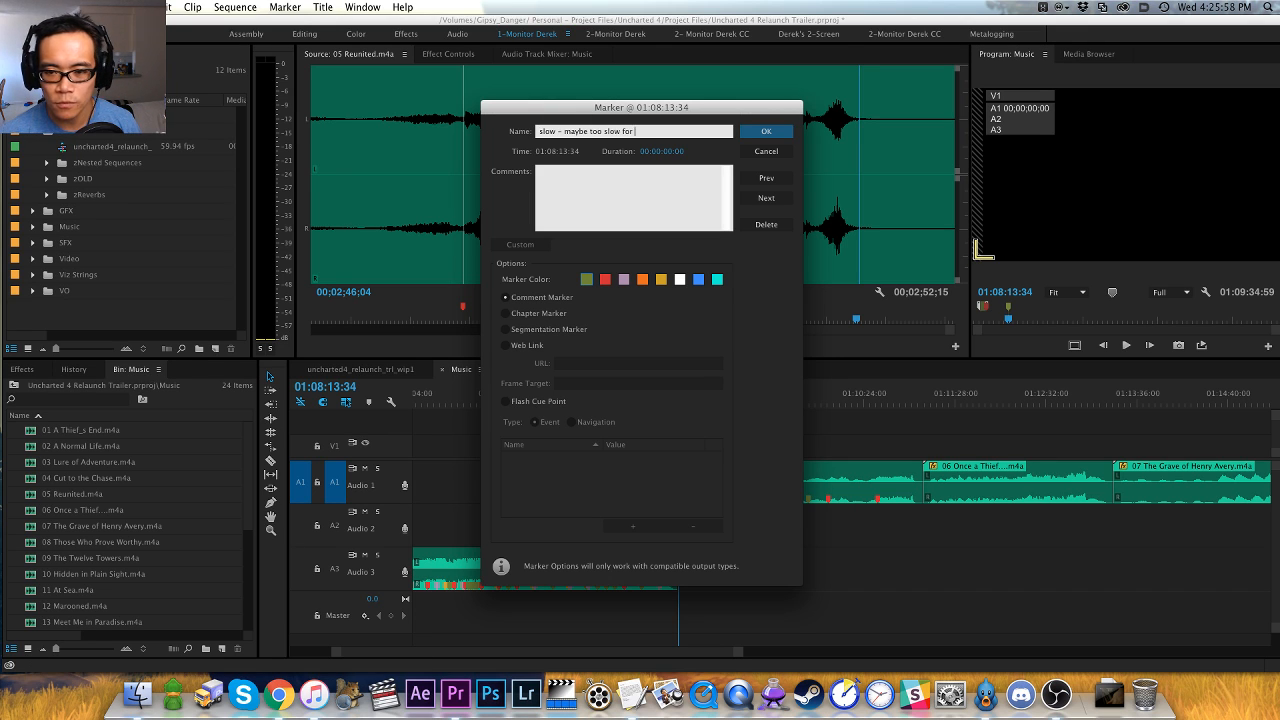
key("Return")
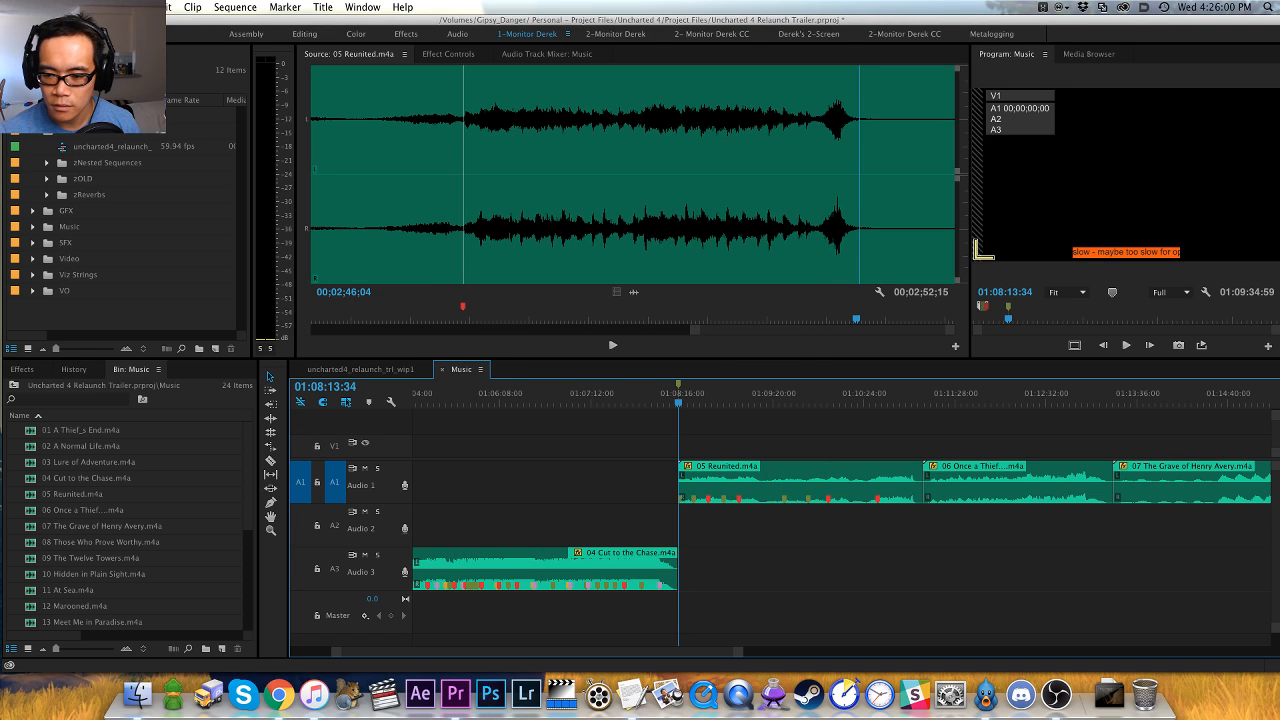
- Rename the 05 Reunited sequence marker "slow - nate's theme variations" and stretch it across roughly the first two thirds of the clip
key("m")
key("m")
type("slow - nate's theme variations")
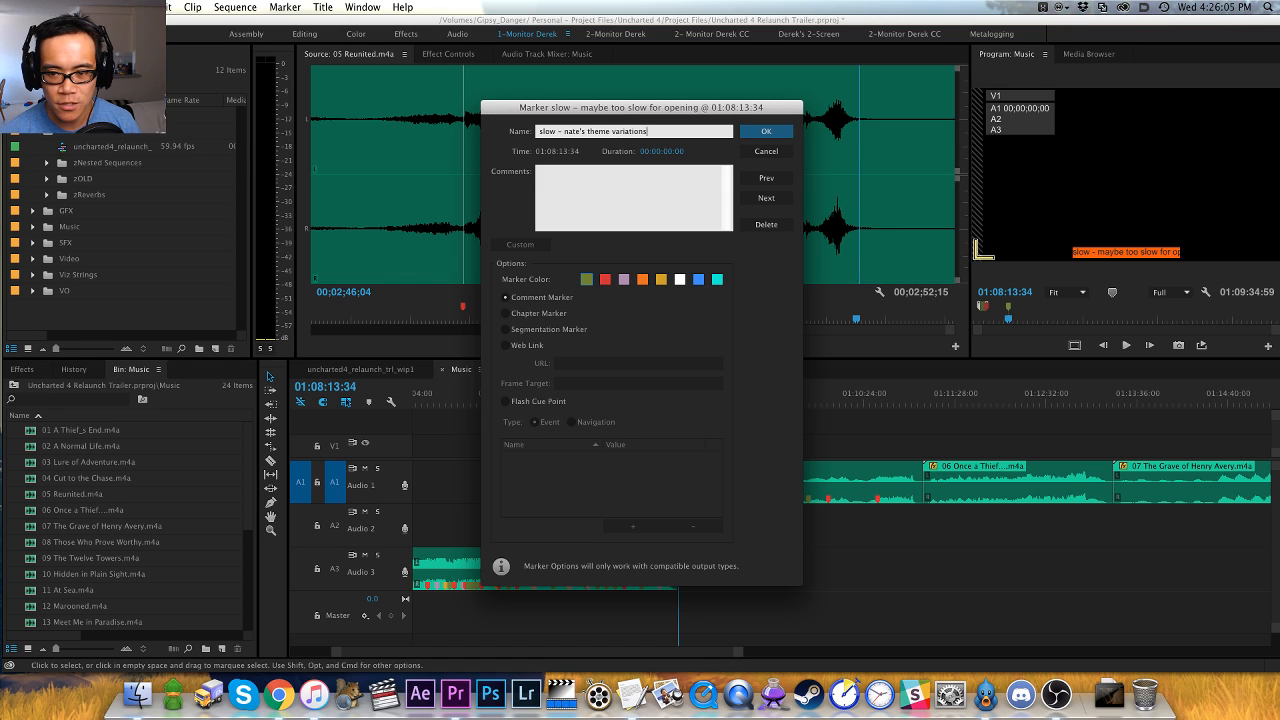
key("Return")
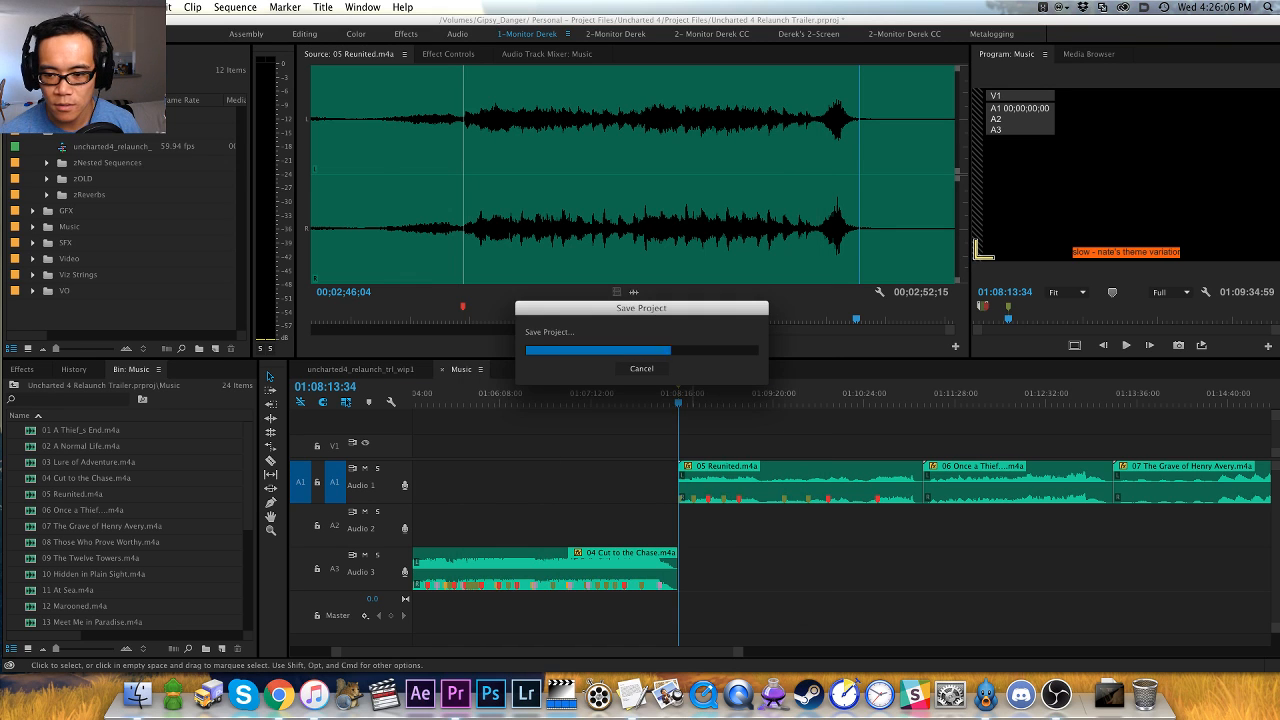
left_click_drag(679, 385, 830, 391)
- Go to the start of the 06 Once a Thief clip, load it in the source monitor and play it
key("Down")
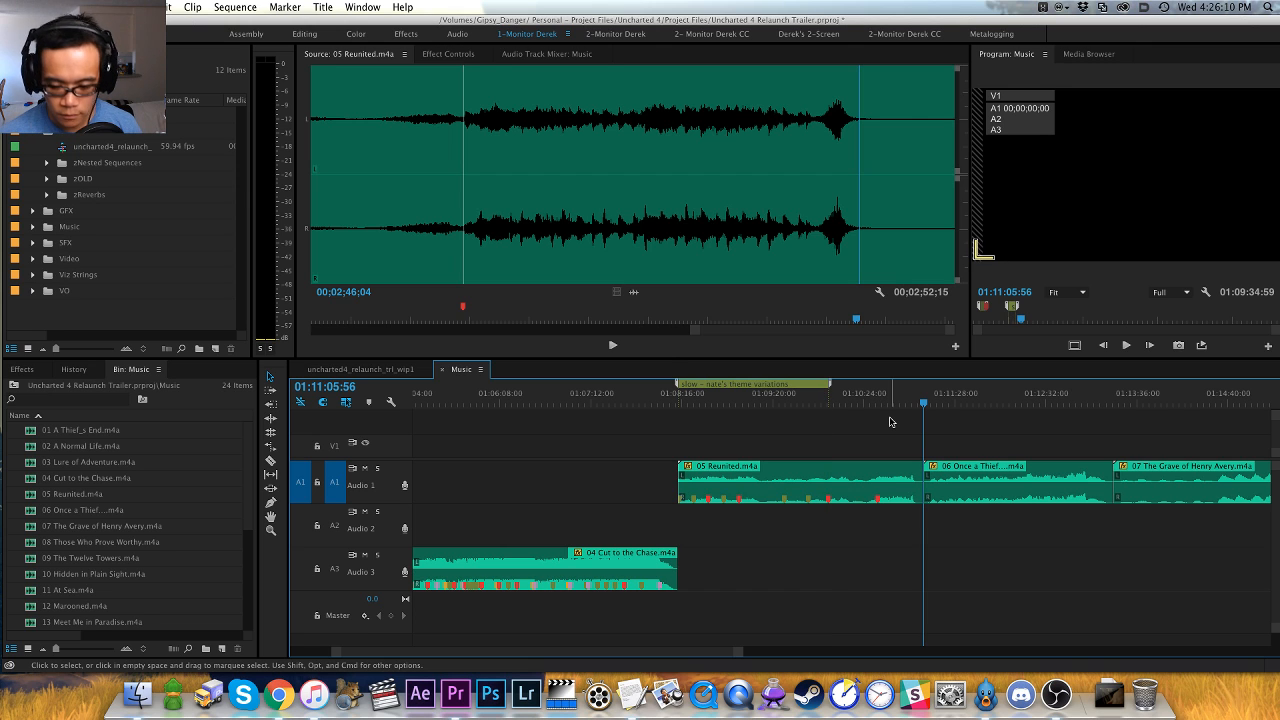
key("f")
key("space")
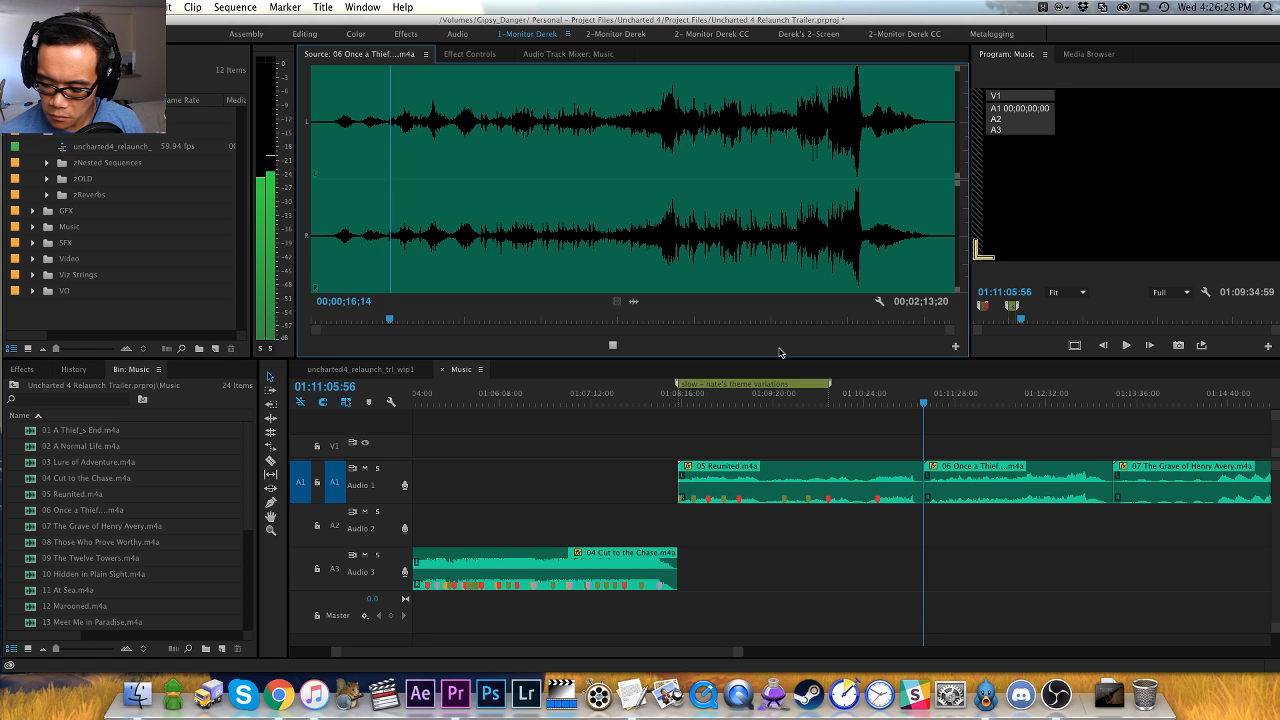
- Skip ahead in 06 Once a Thief to the first loud section, then to about 00;01;40;05, and play through the climax
left_click(669, 232)
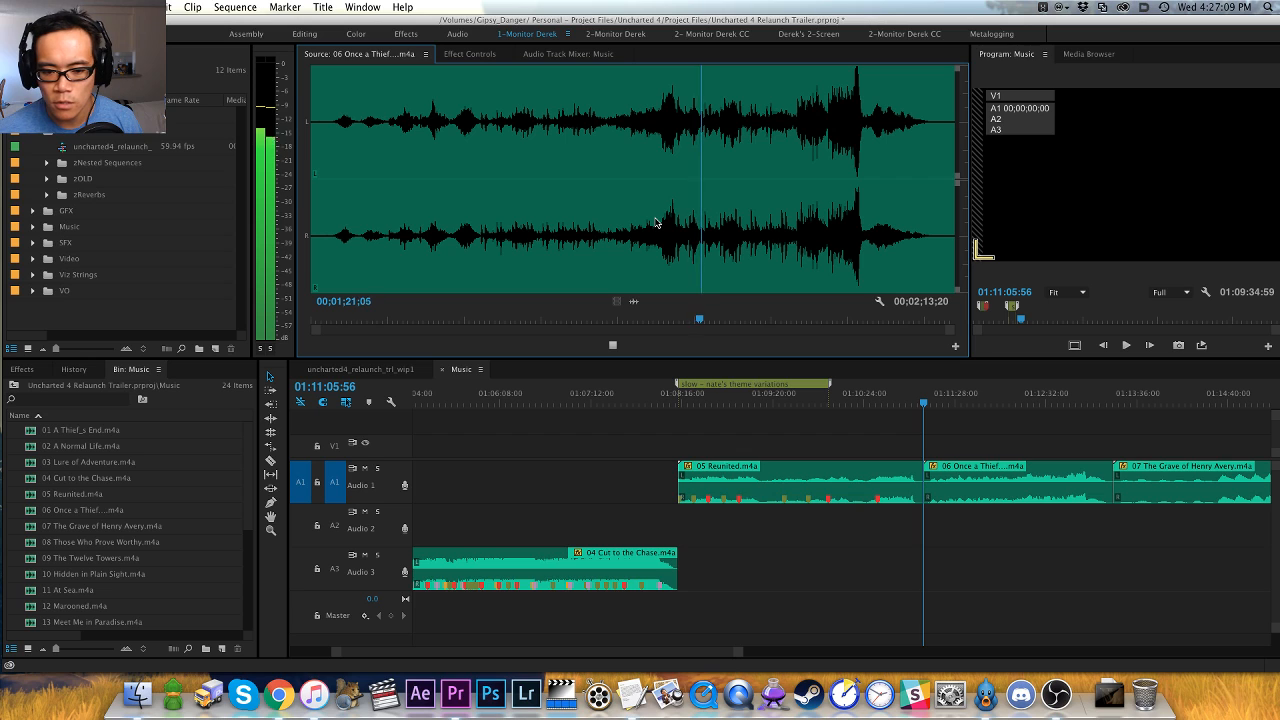
left_click(792, 237)
key("space")
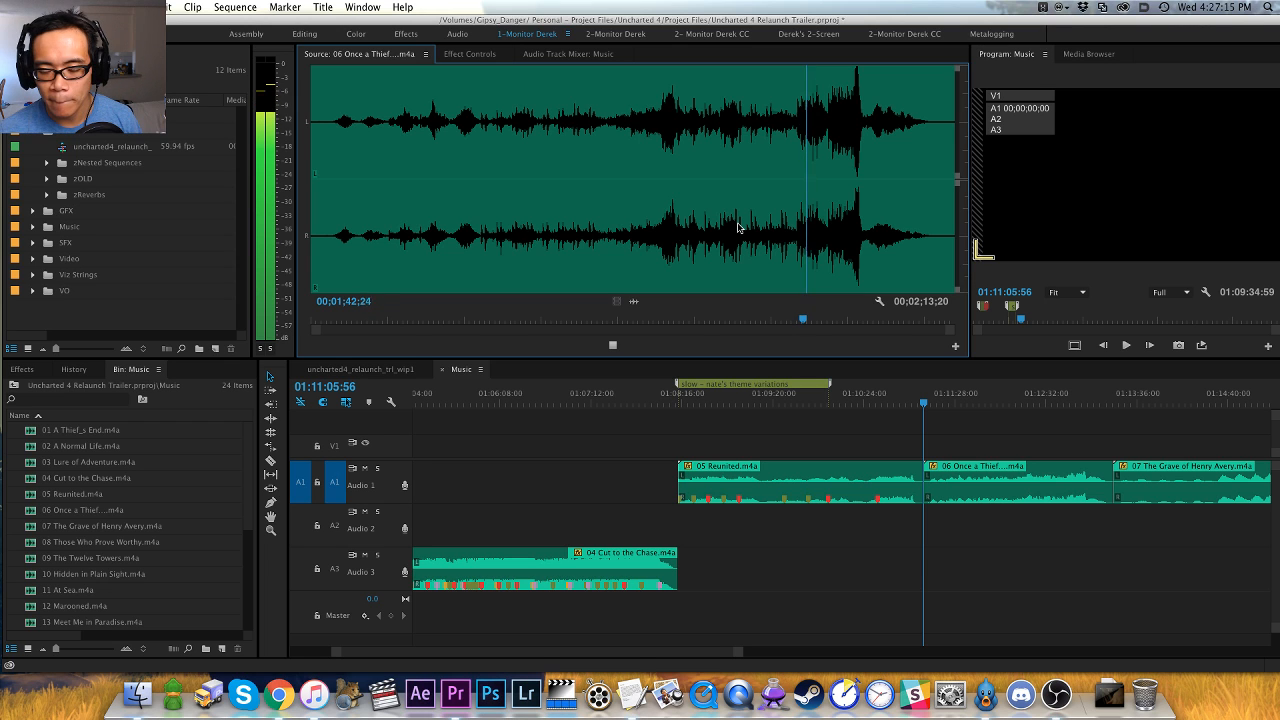
key("=")
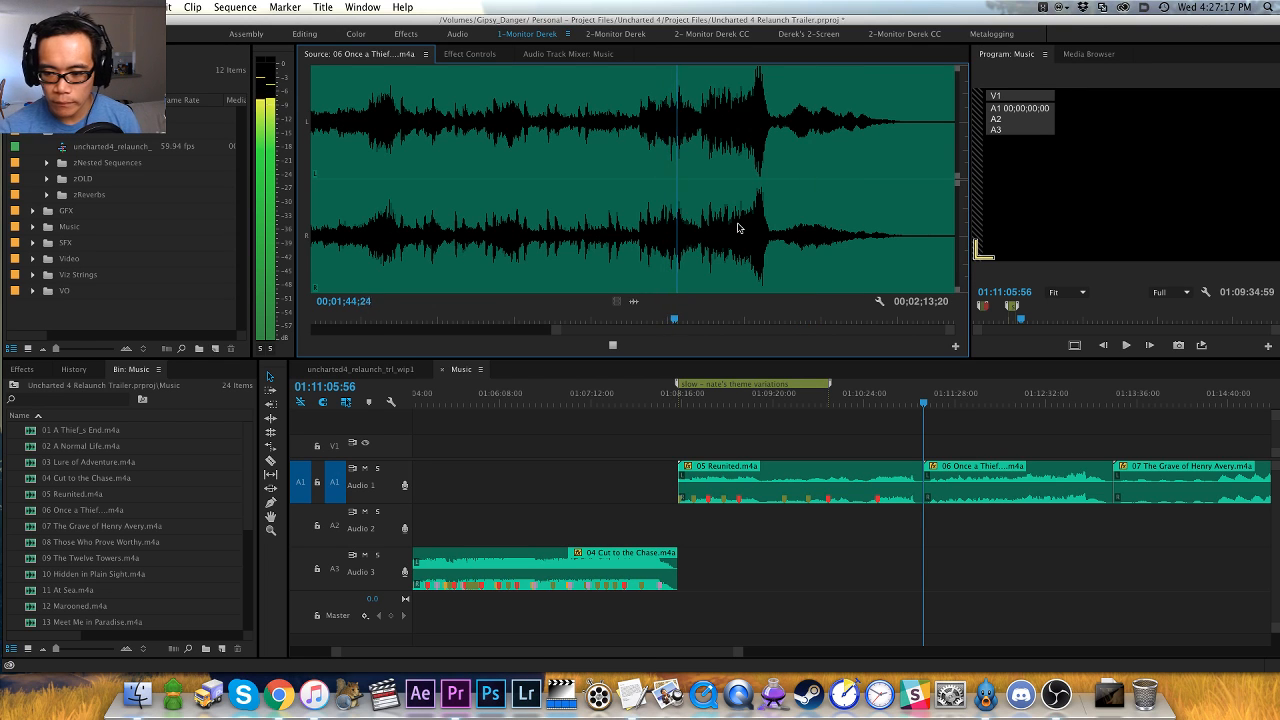
key("-")
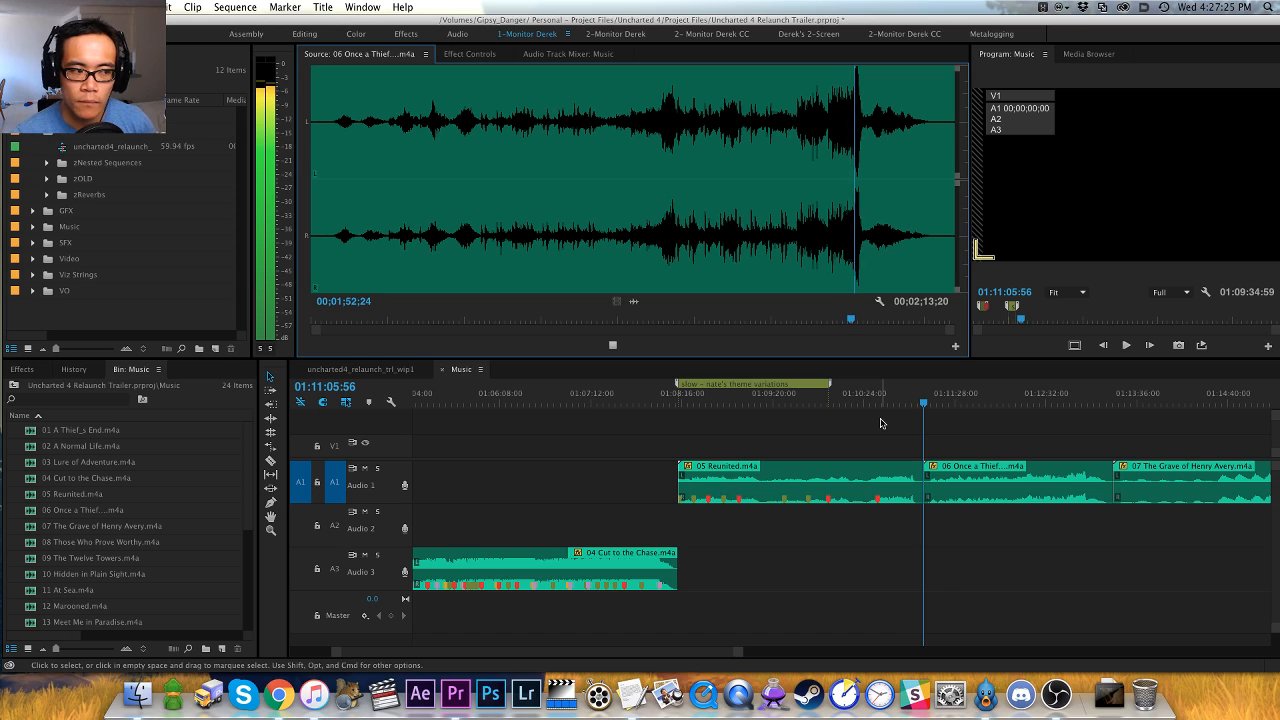
- Disable the 06 Once a Thief clip in the Music sequence and deselect it
left_click(966, 433)
left_click(990, 487)
key("shift+super+e")
key("shift+super+a")
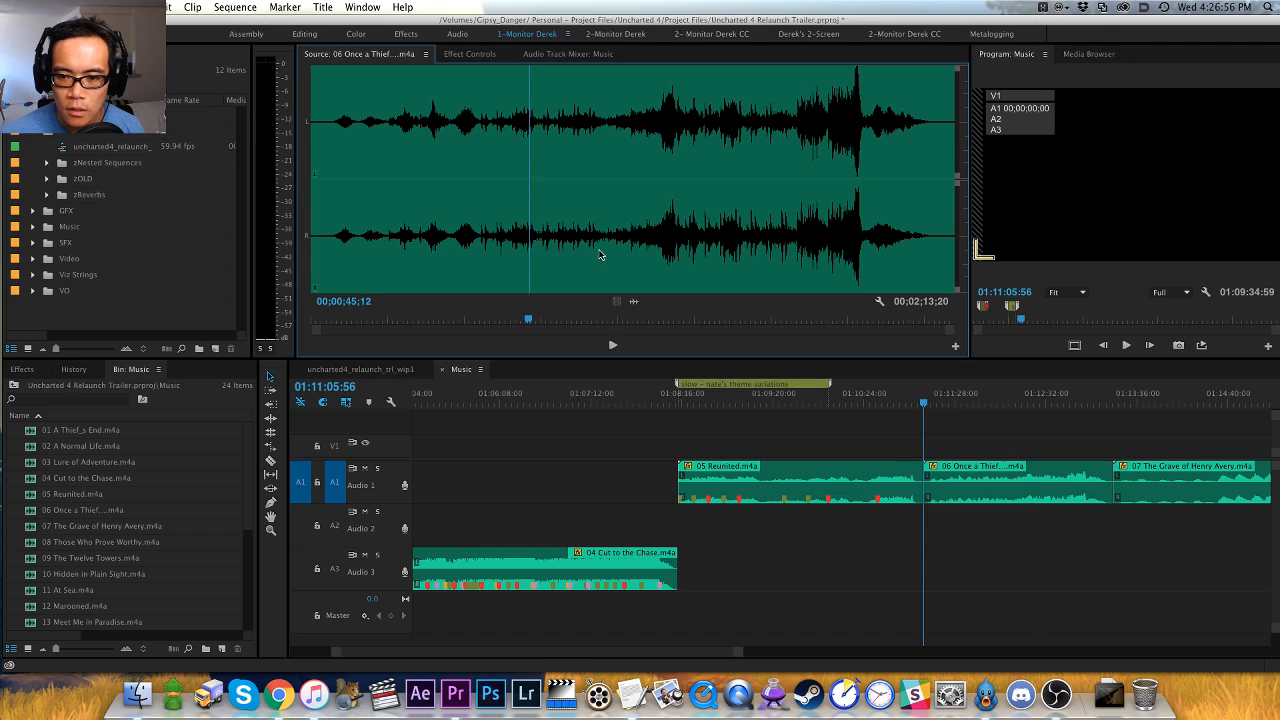
- Audition 06 Once a Thief again, skipping to 00;01;40;05 and stopping just after the climax at 00;01;54;24
left_click(600, 256)
key("space")
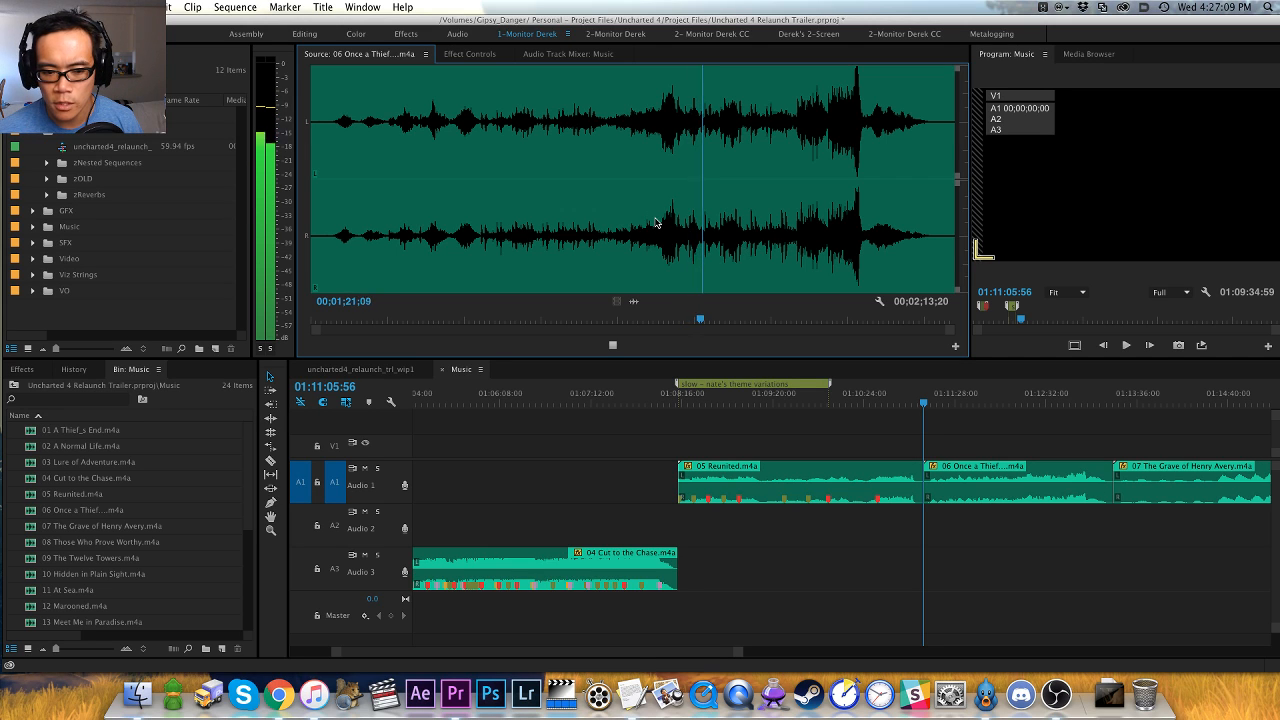
left_click(793, 240)
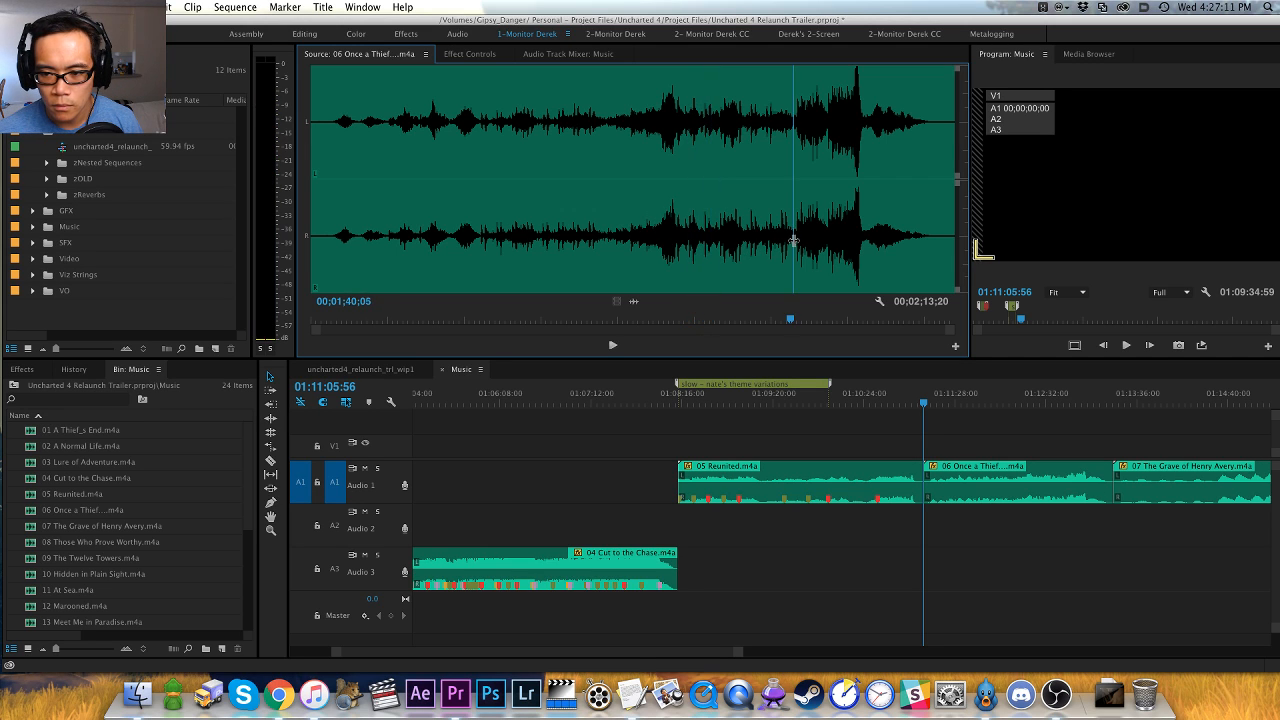
key("space")
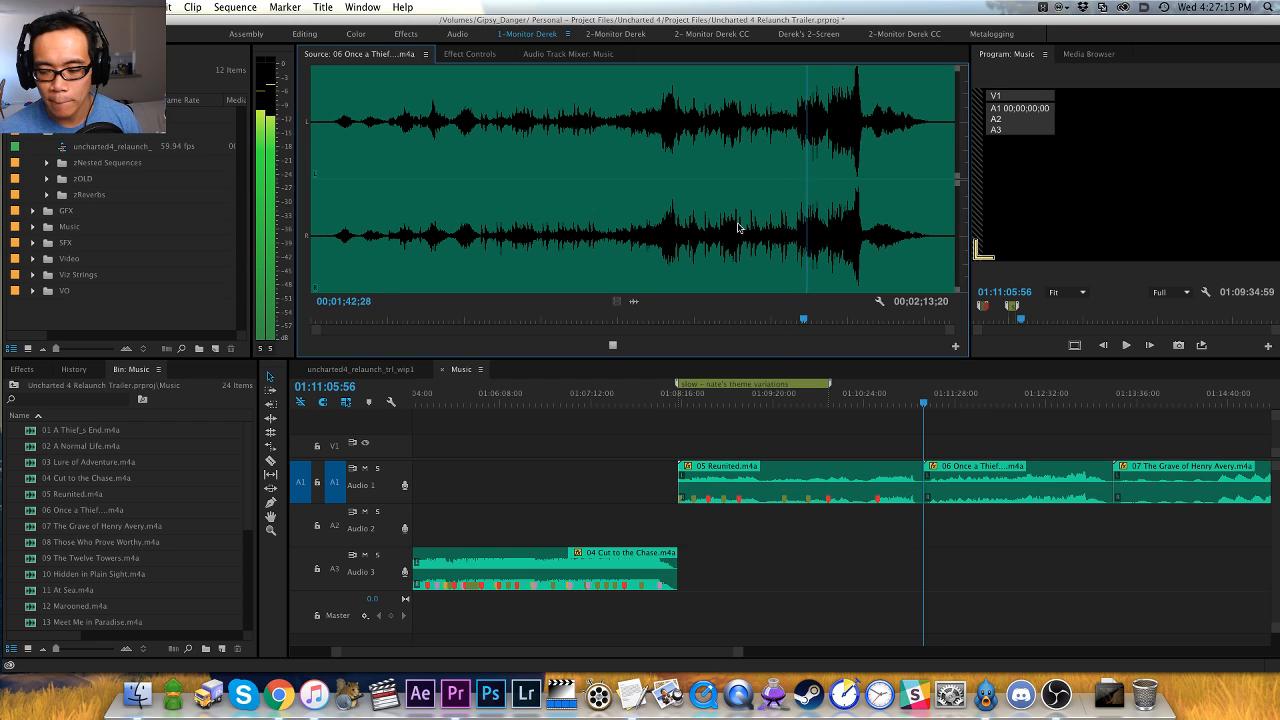
key("equal")
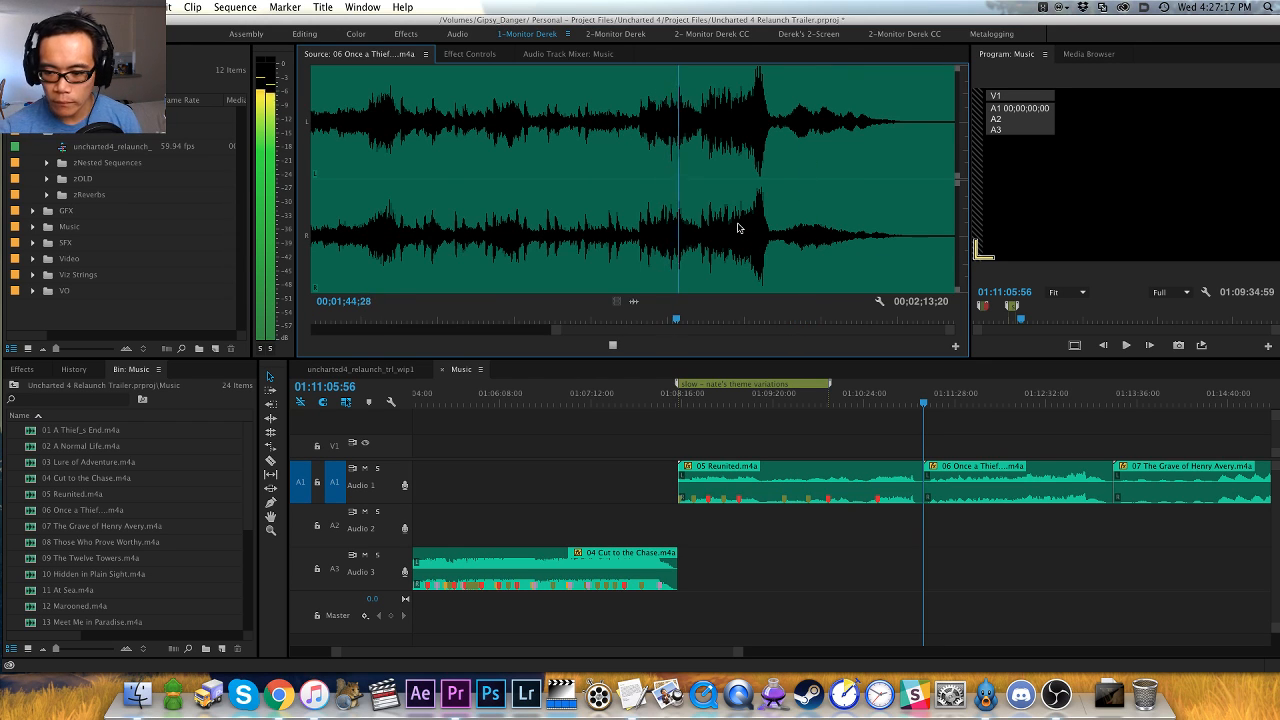
key("minus")
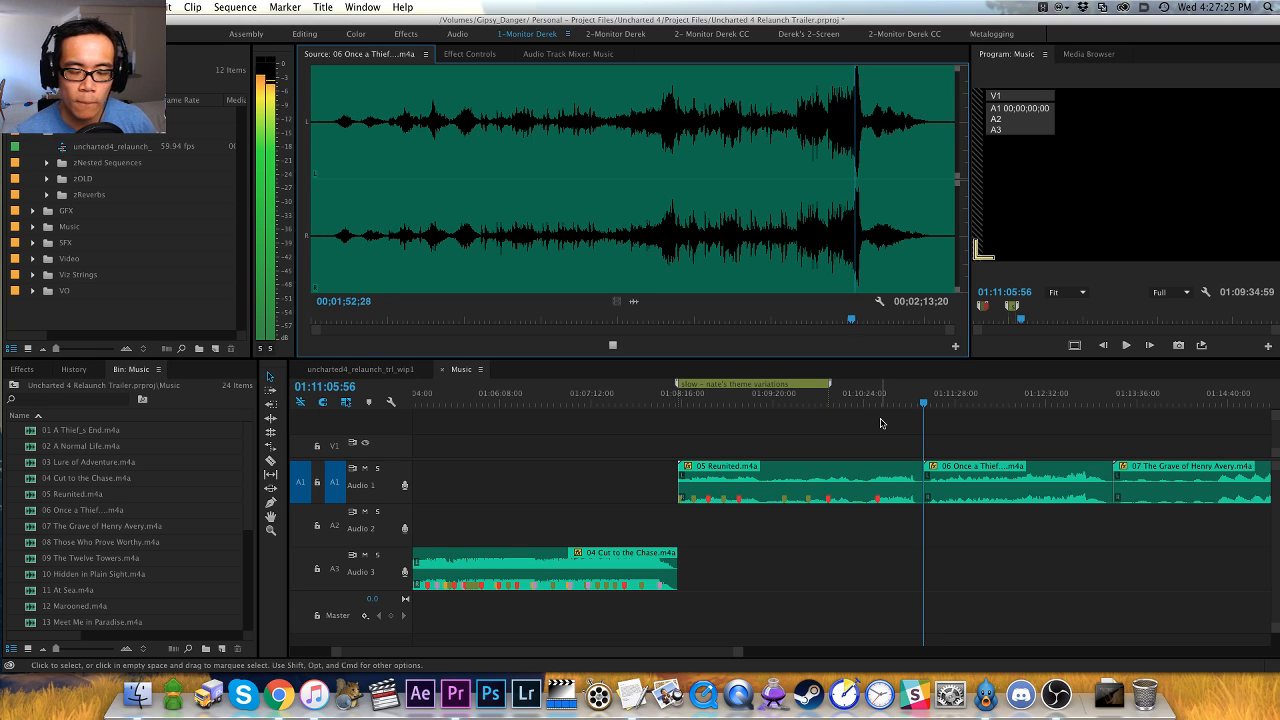
key("space")
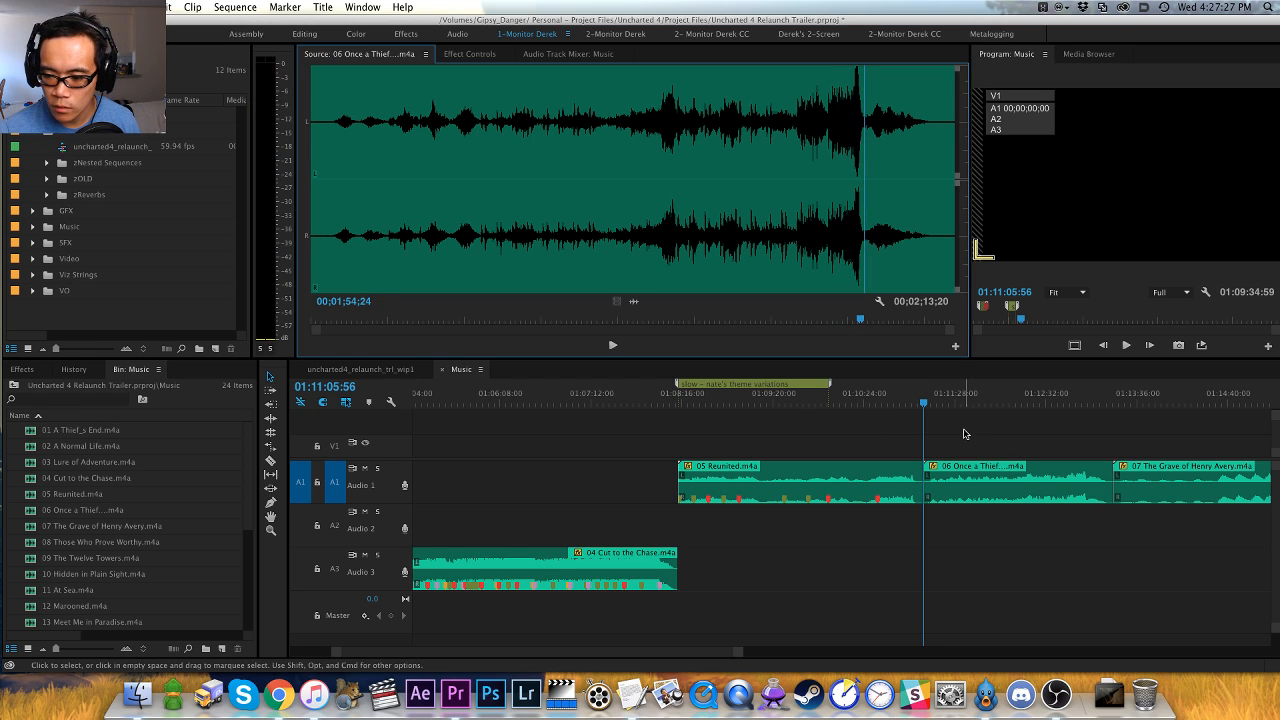
- Disable the 06 Once a Thief clip and move it to the end of the Music sequence, closing the gap it leaves
left_click(978, 468)
key("shift+super+e")
key("shift+super+a")
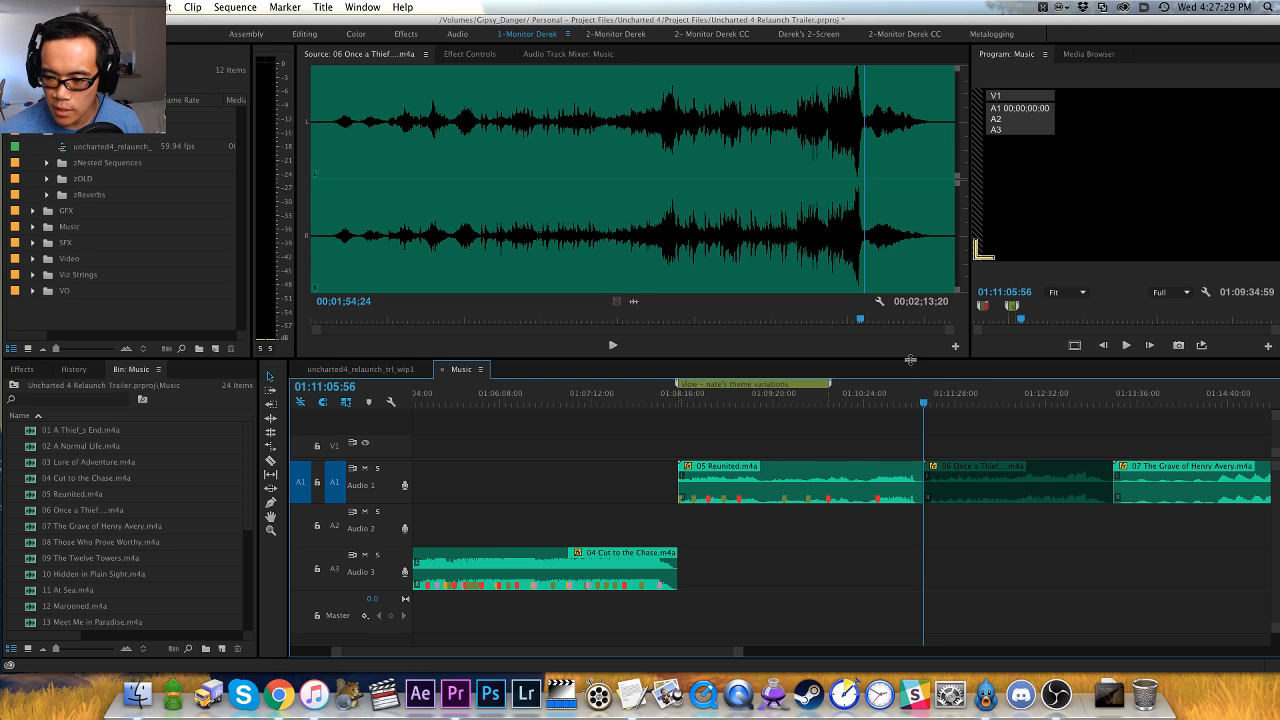
left_click(949, 399)
key("x")
key("apostrophe")
key("End")
key("super+v")
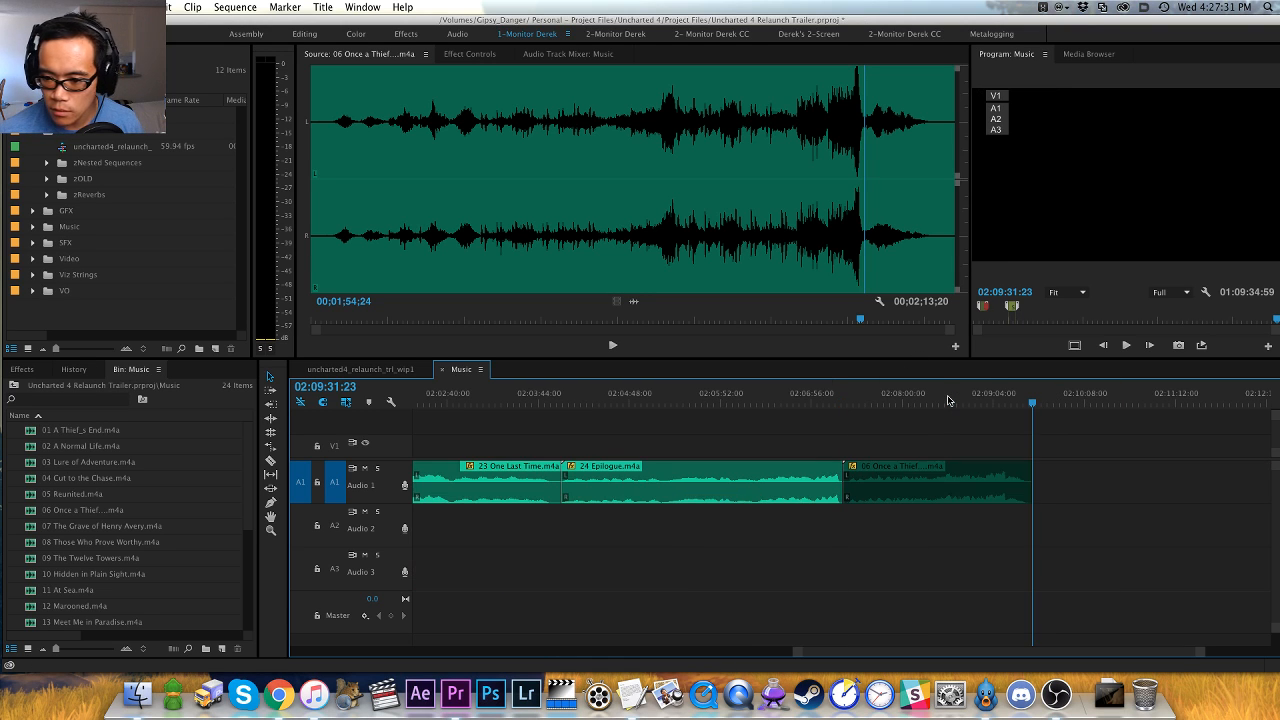
- Return to the start of the 07 The Grave of Henry Avery clip at 01:11:05:56 and play the track in the source monitor
key("backslash")
left_click(546, 399)
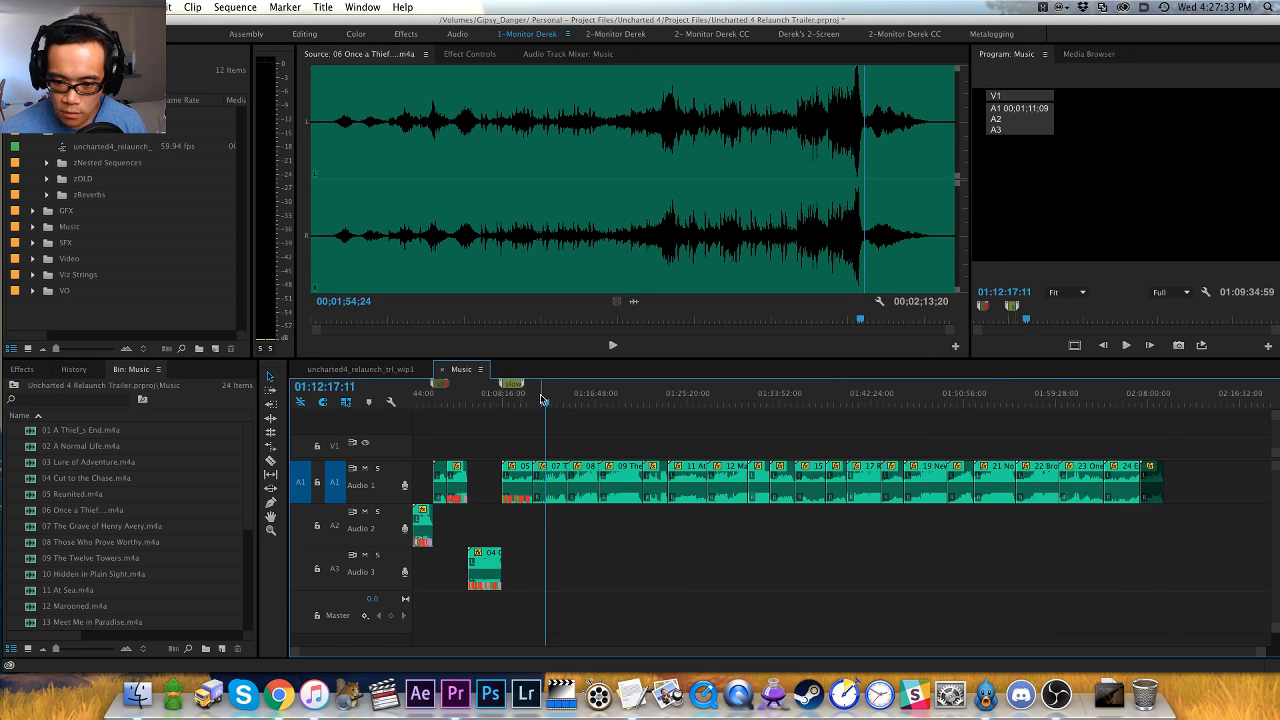
key("=")
key("Up")
key("=")
key("=")
key("f")
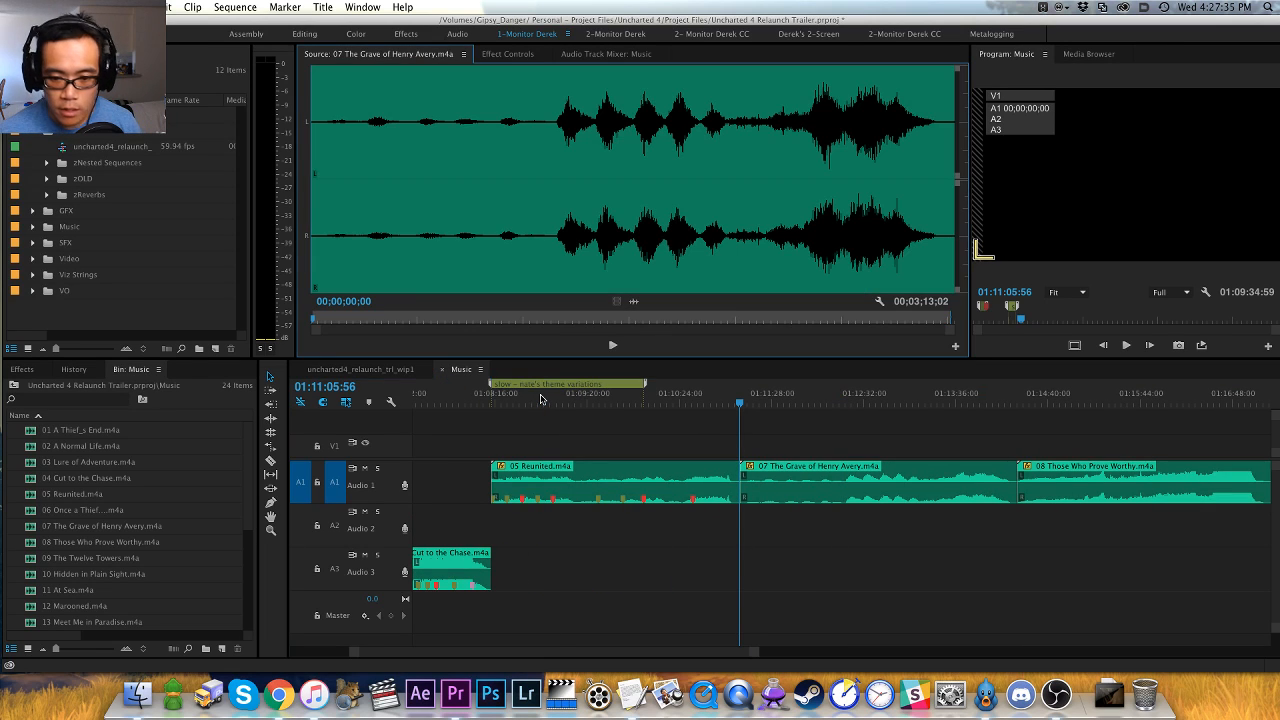
- Skip through the quiet opening of 07 The Grave of Henry Avery to about 00;00;43 and play on toward the first loud swell
left_click(358, 256)
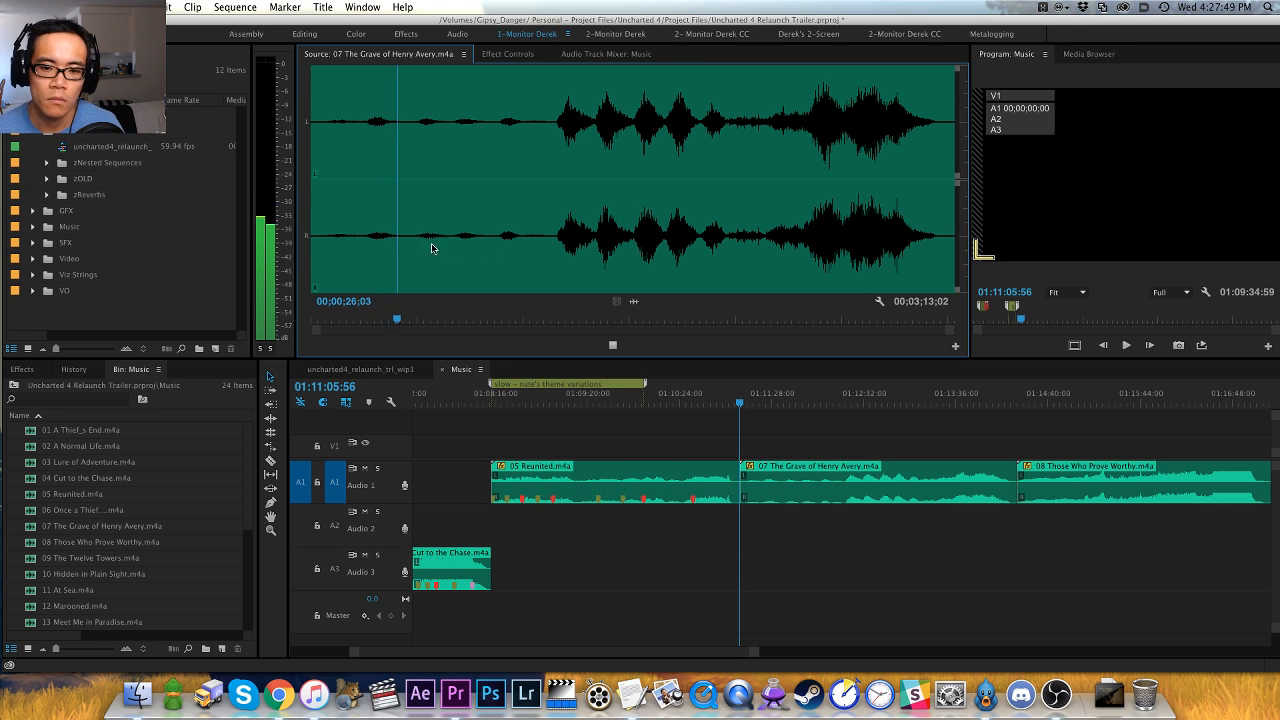
left_click(424, 246)
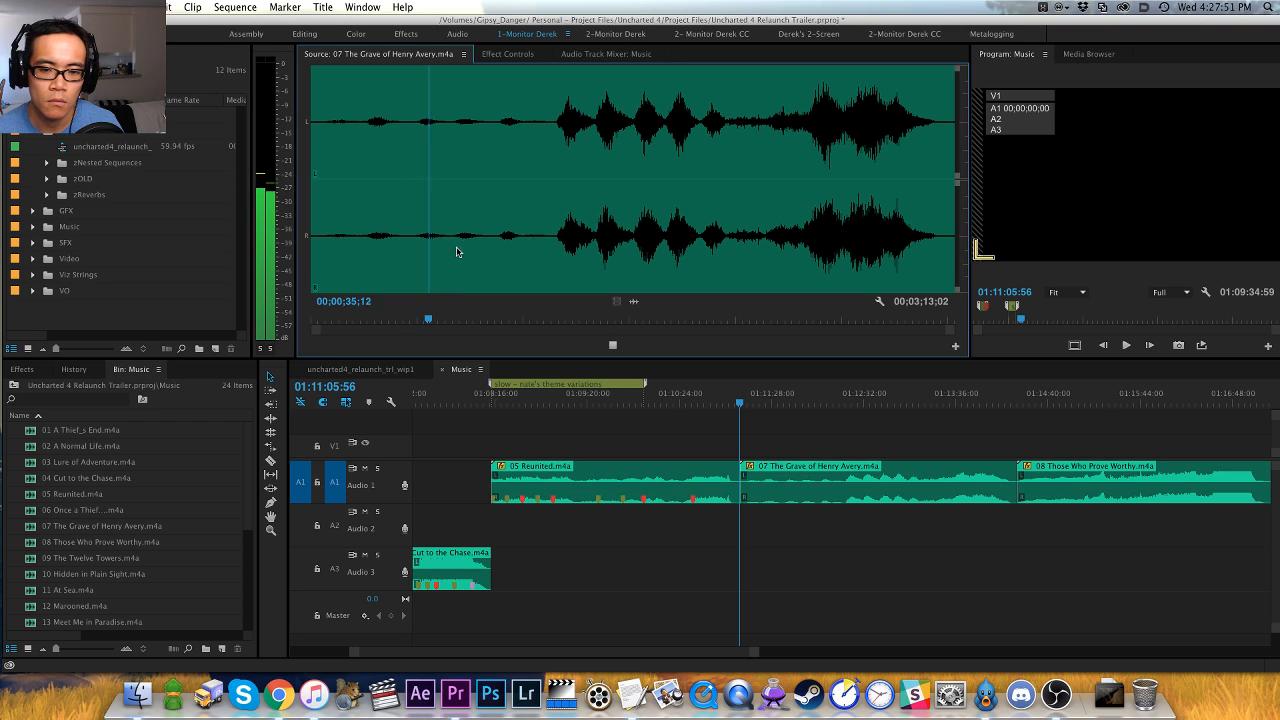
left_click(456, 251)
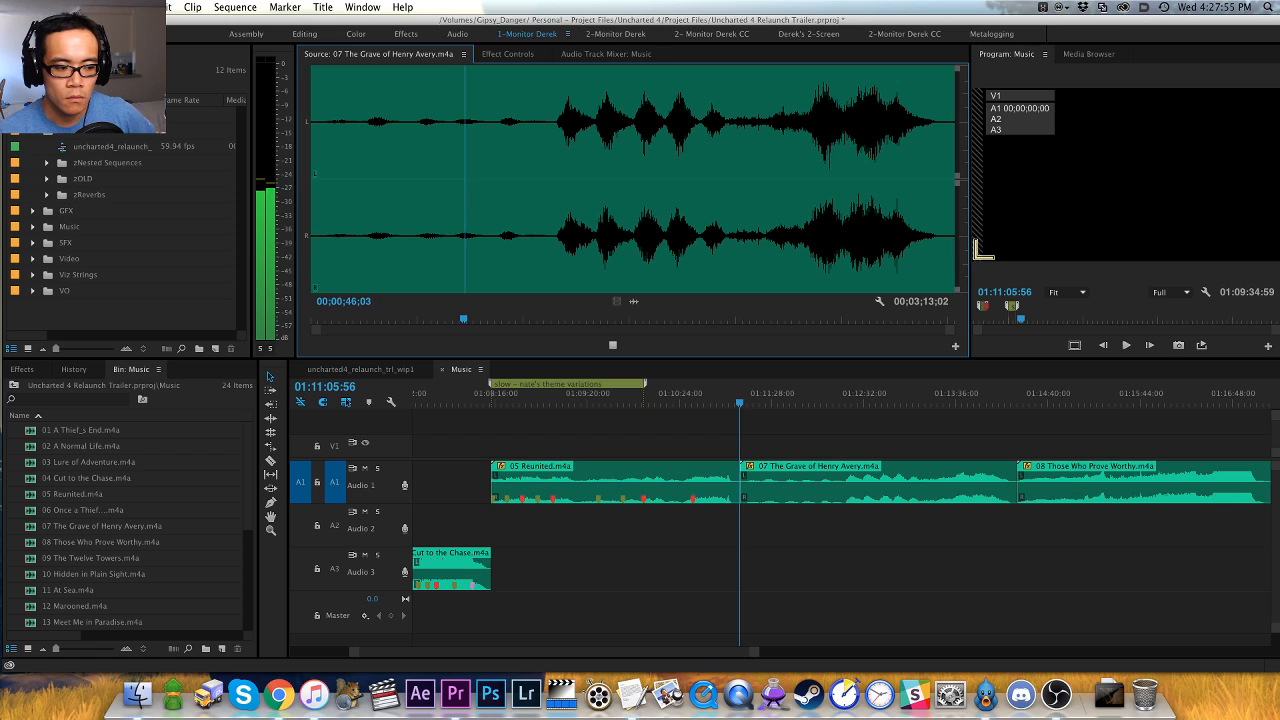
key("super+Tab")
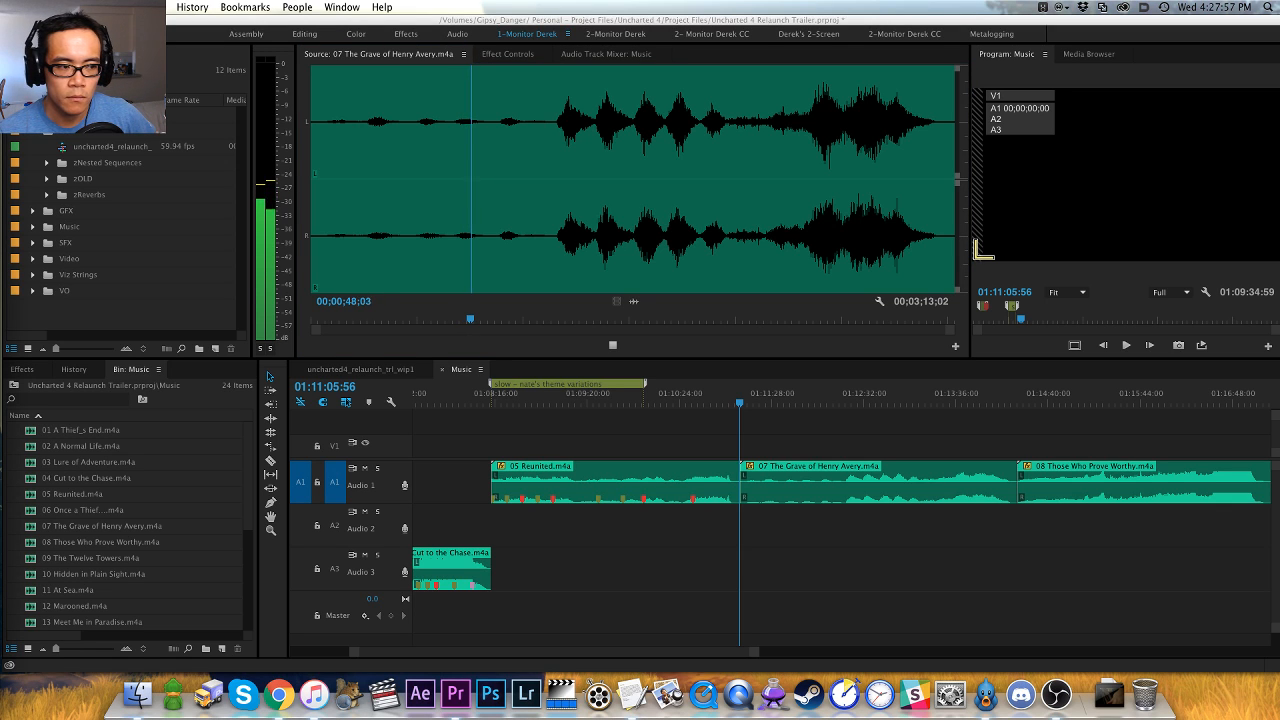
left_click(383, 347)
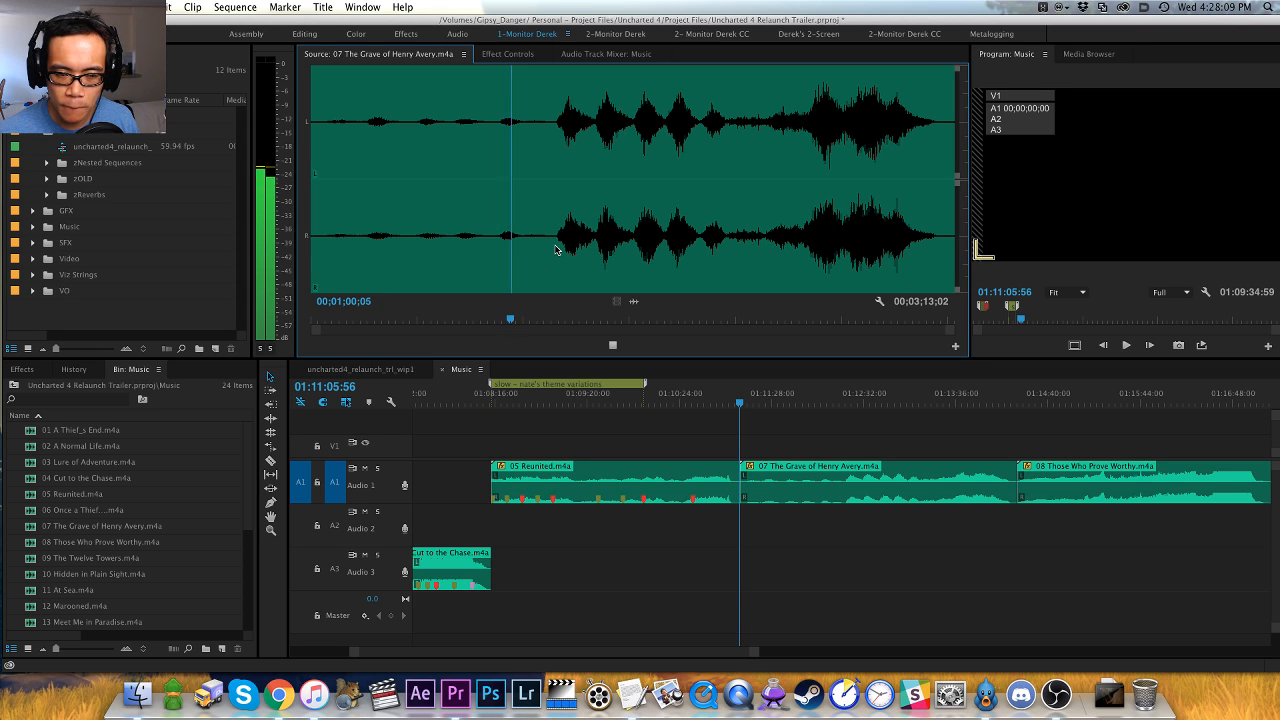
key("=")
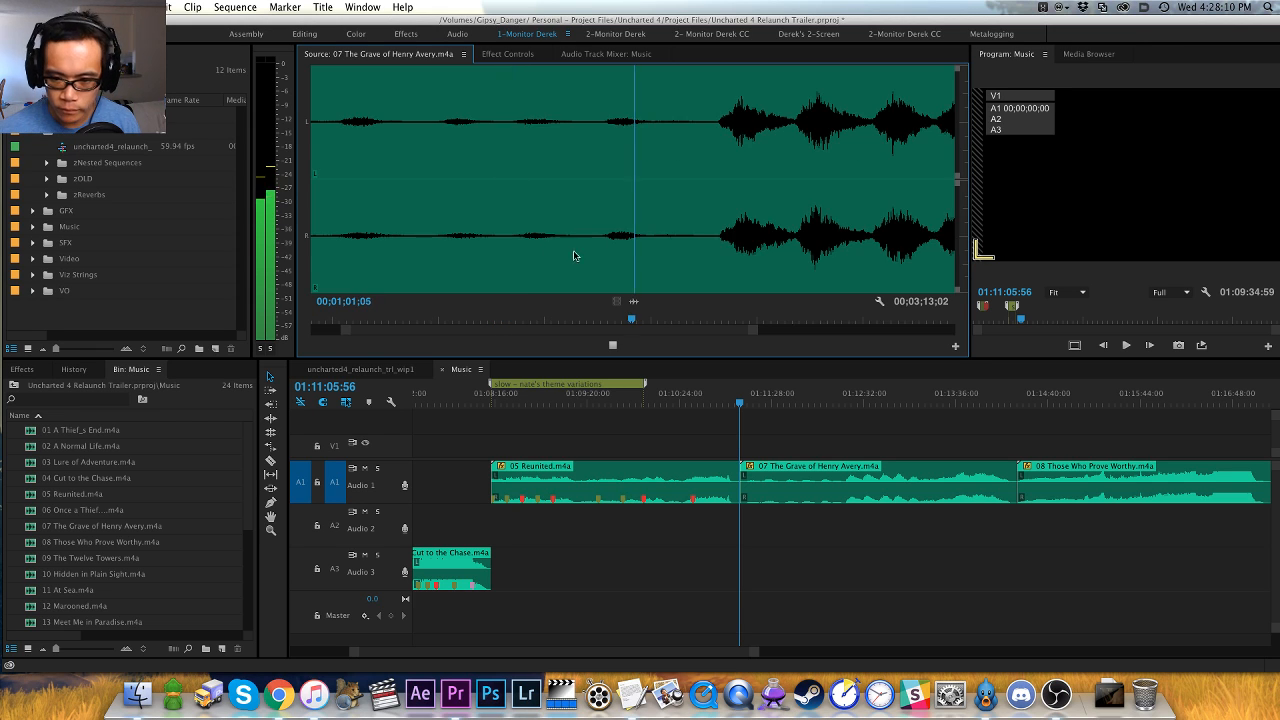
- Find the start of the first loud swell in 07 The Grave of Henry Avery and mark it with a green marker at 00;01;14;07
left_click(716, 248)
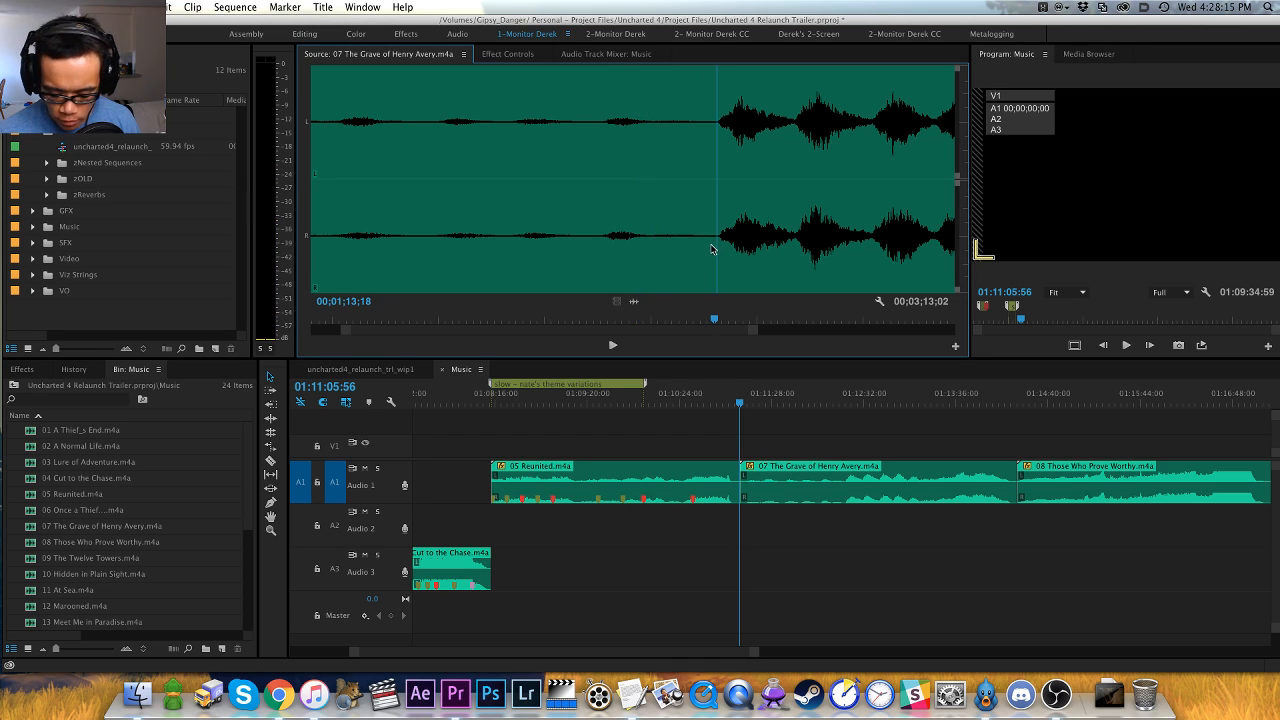
key("space")
key("space")
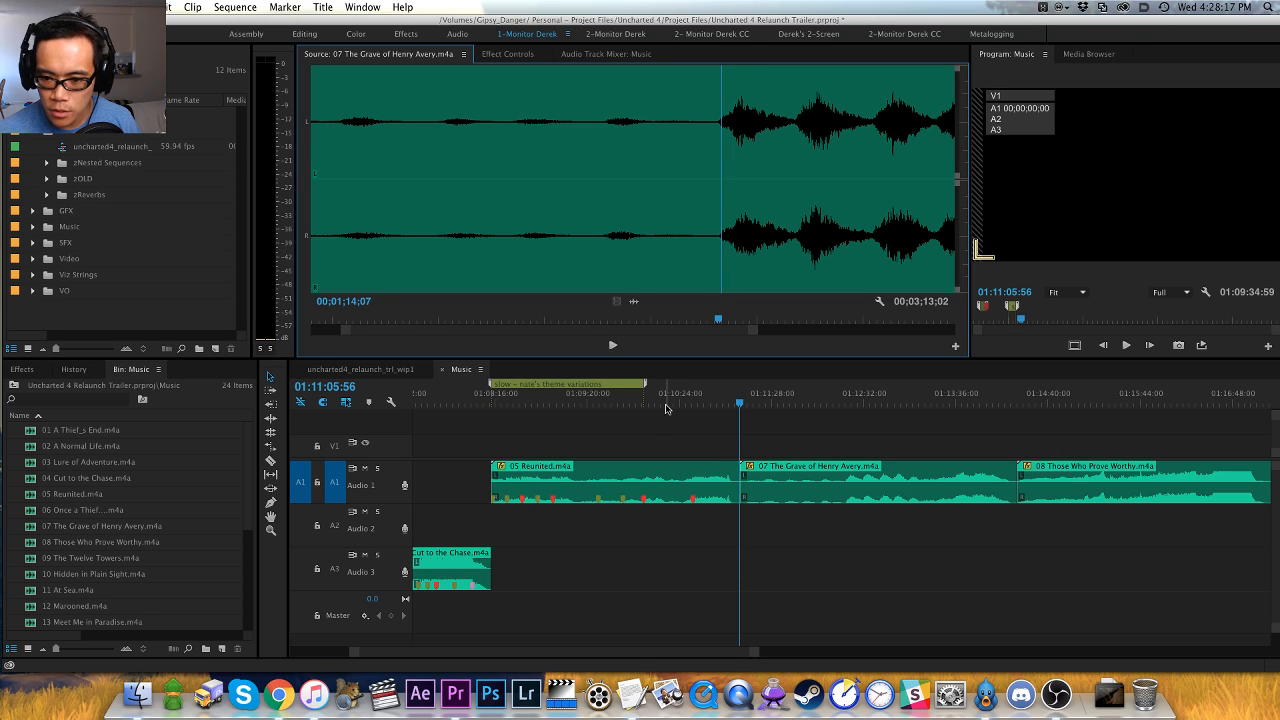
left_click(670, 420)
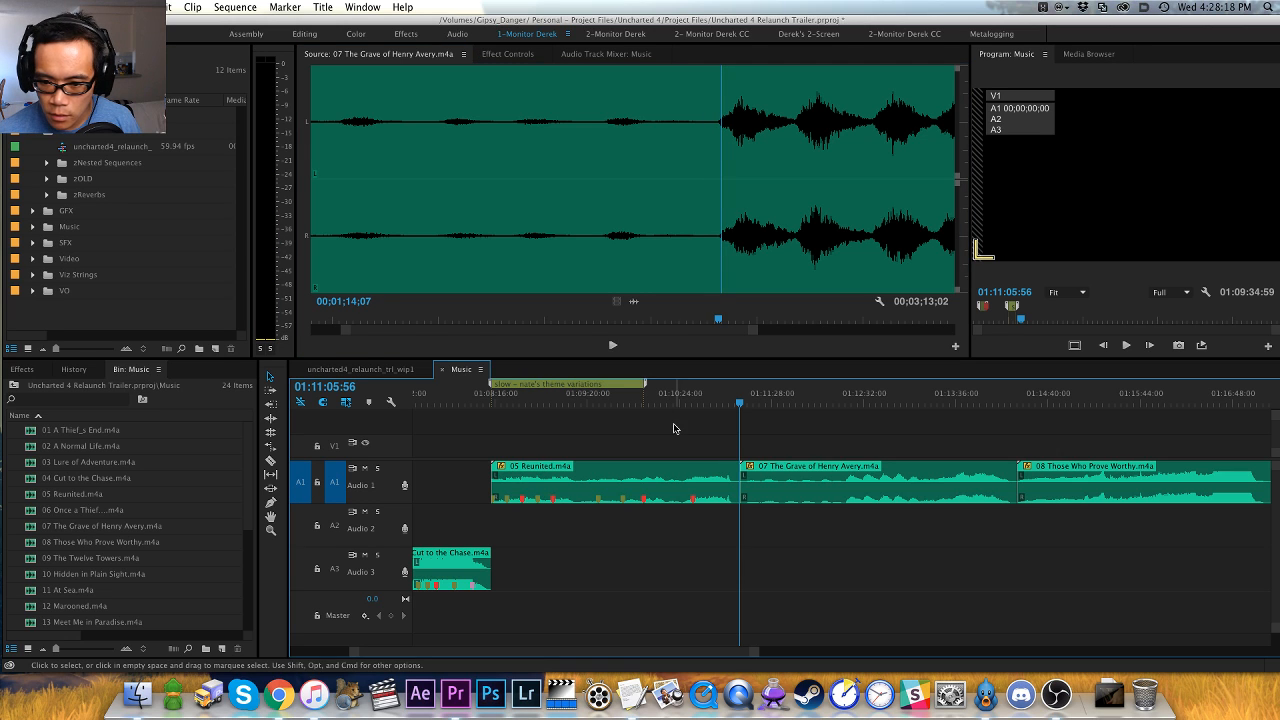
left_click(682, 349)
key("m")
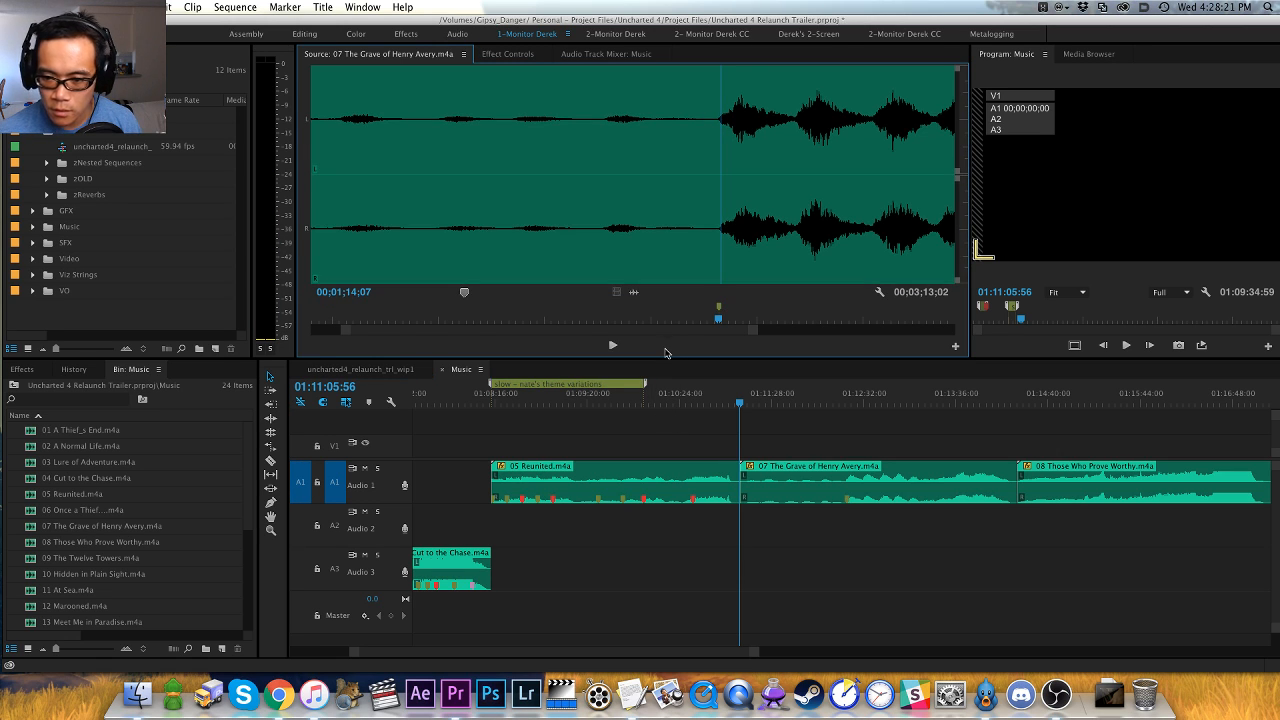
key("super+z")
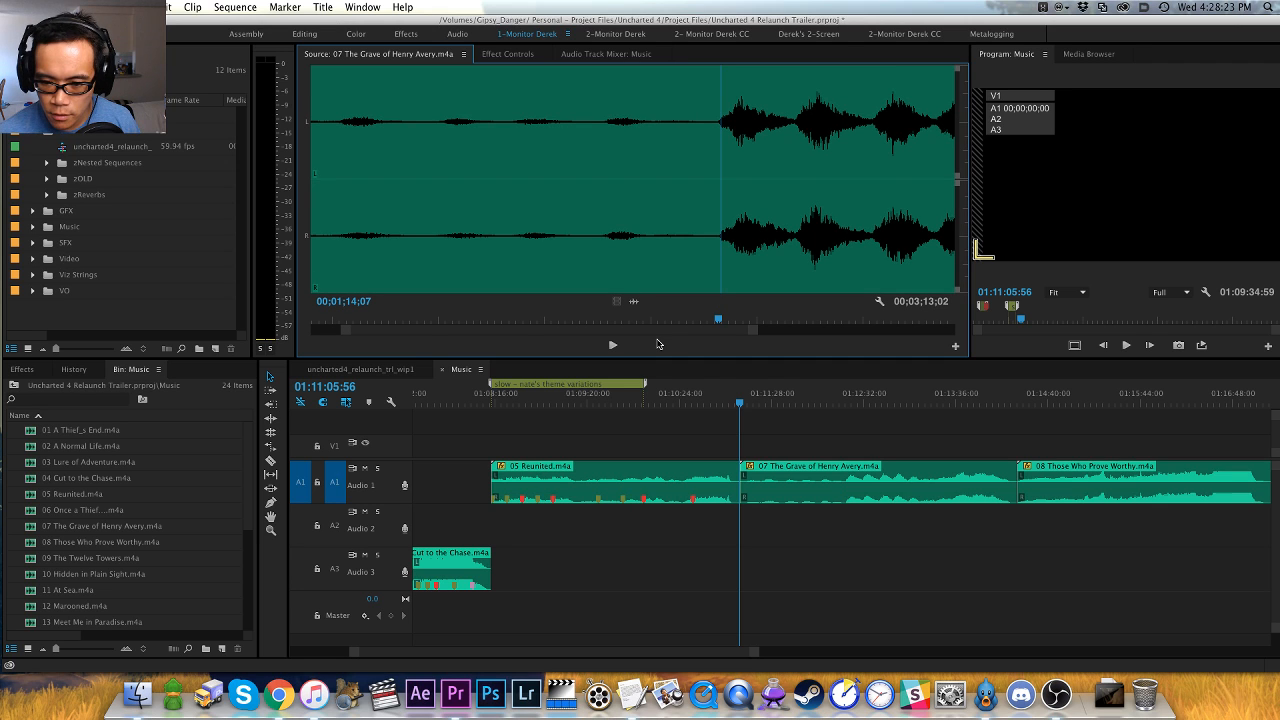
key("m")
- Audition the rest of 07 The Grave of Henry Avery from the marker, skipping between swells up to about 00;02;57
key("space")
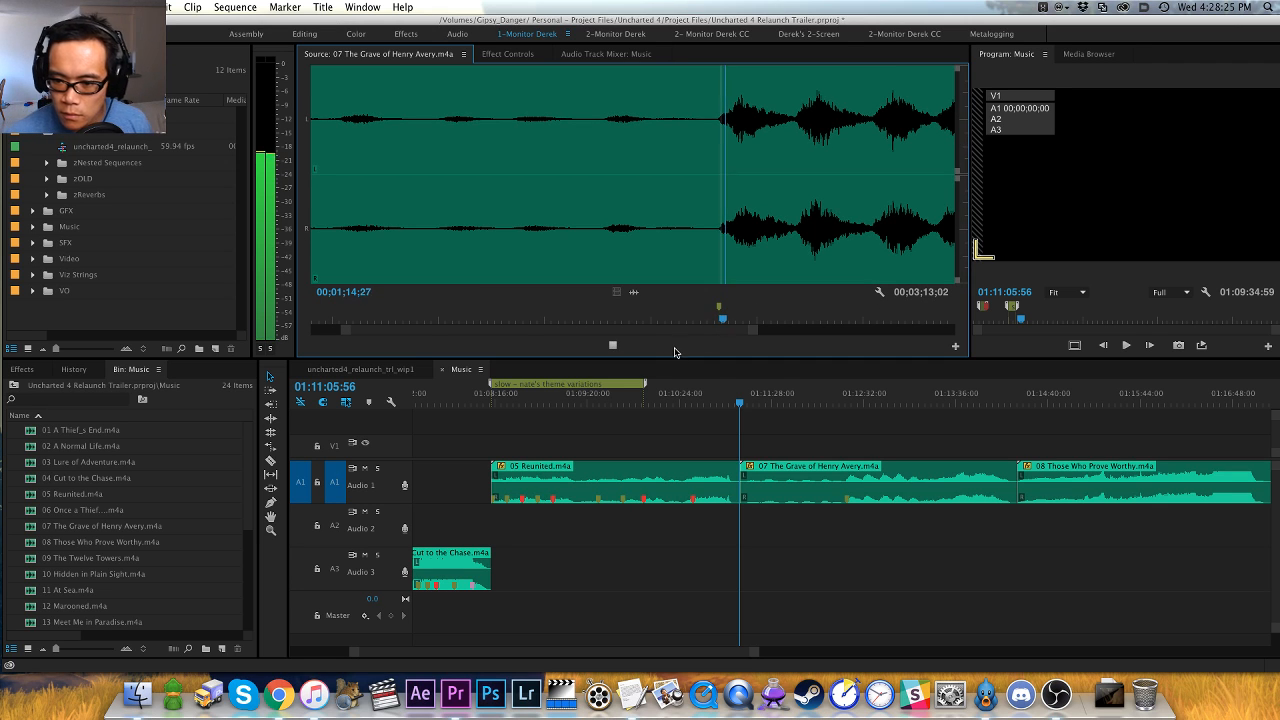
scroll(687, 324, "up", 2)
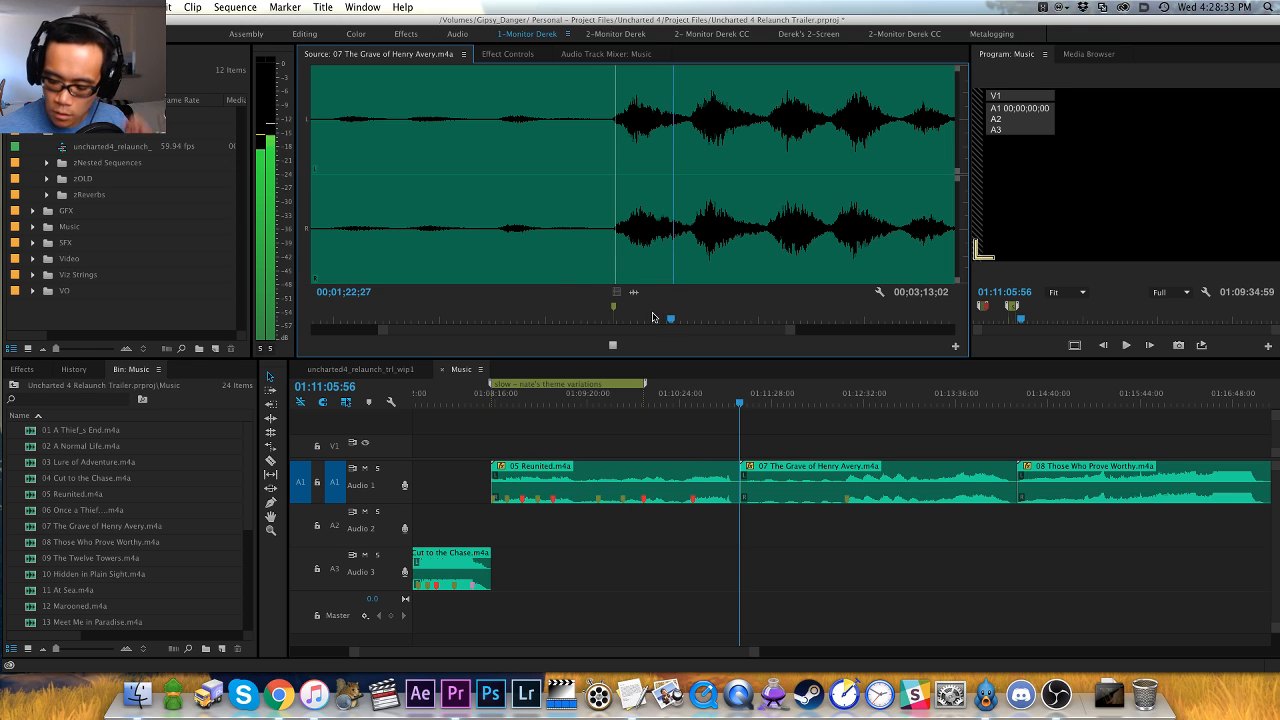
scroll(652, 318, "down", 1)
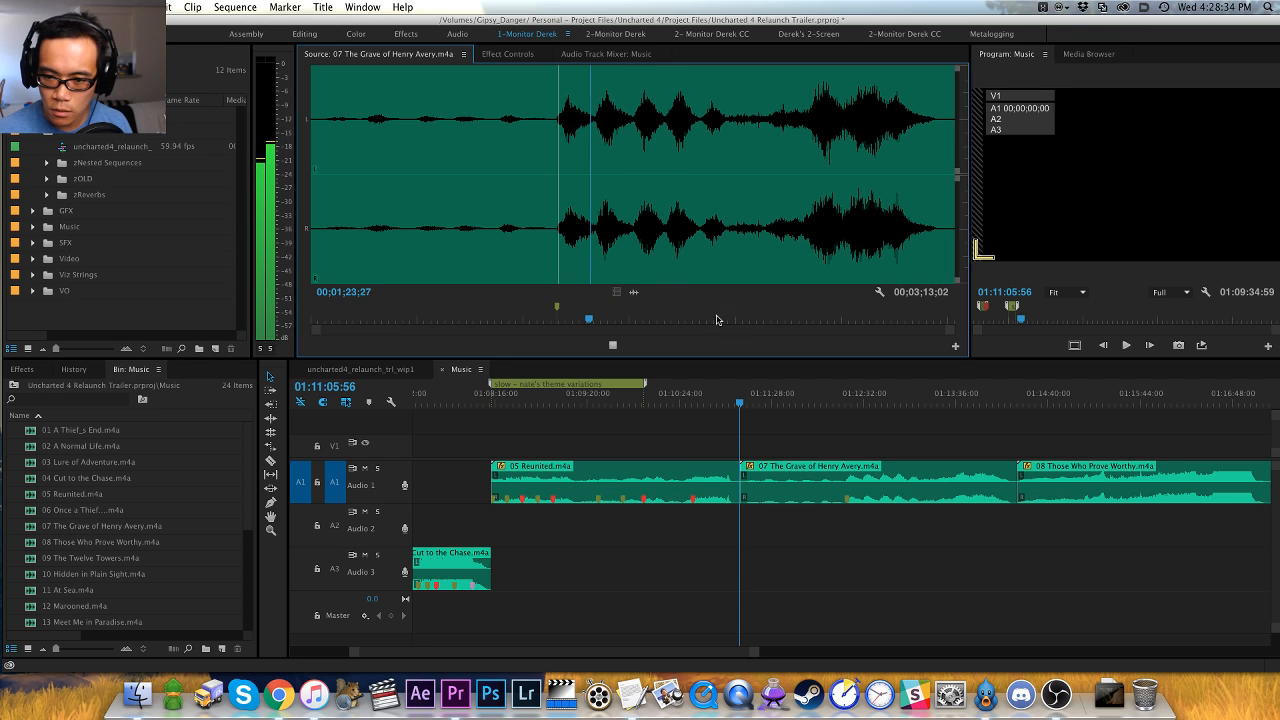
left_click(634, 238)
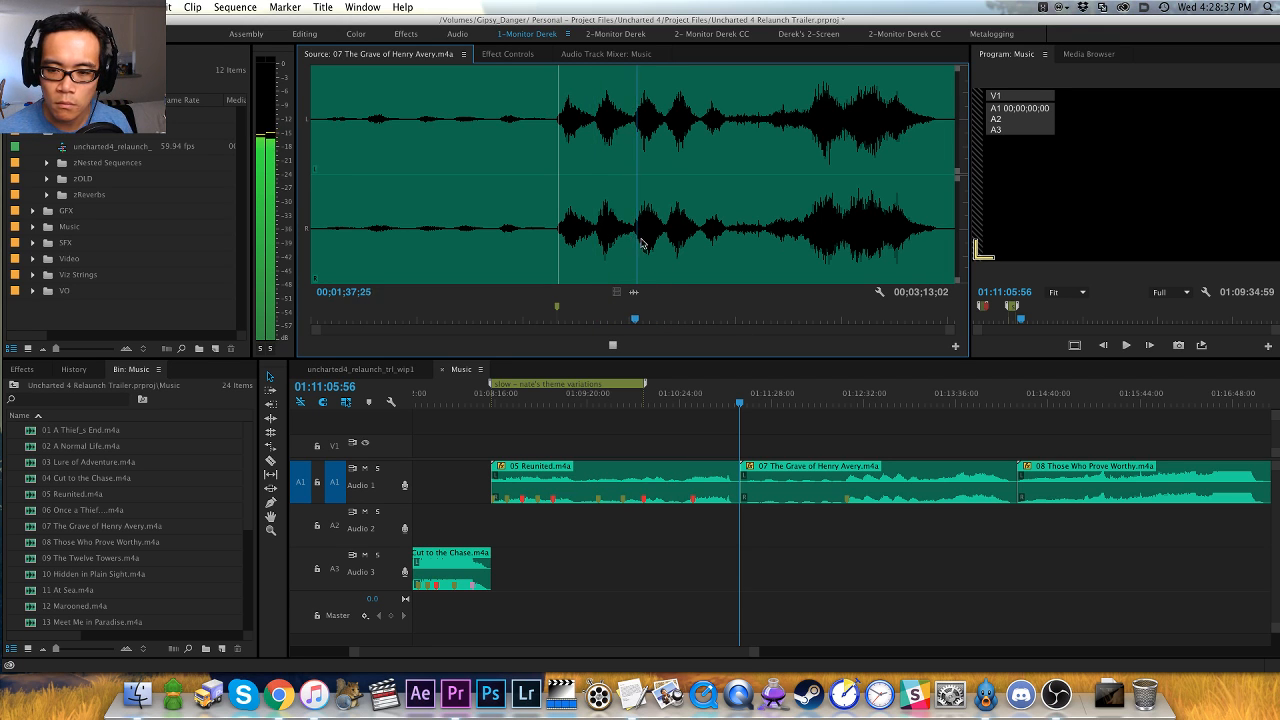
left_click(703, 246)
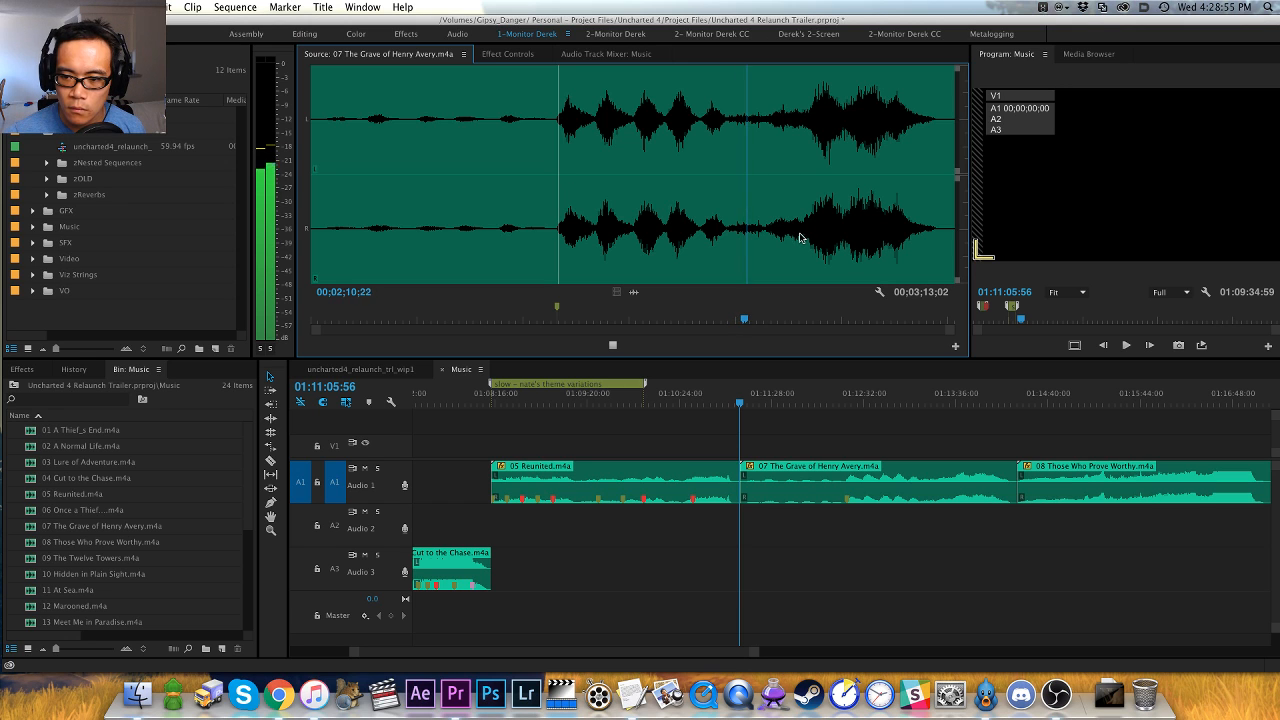
left_click(802, 234)
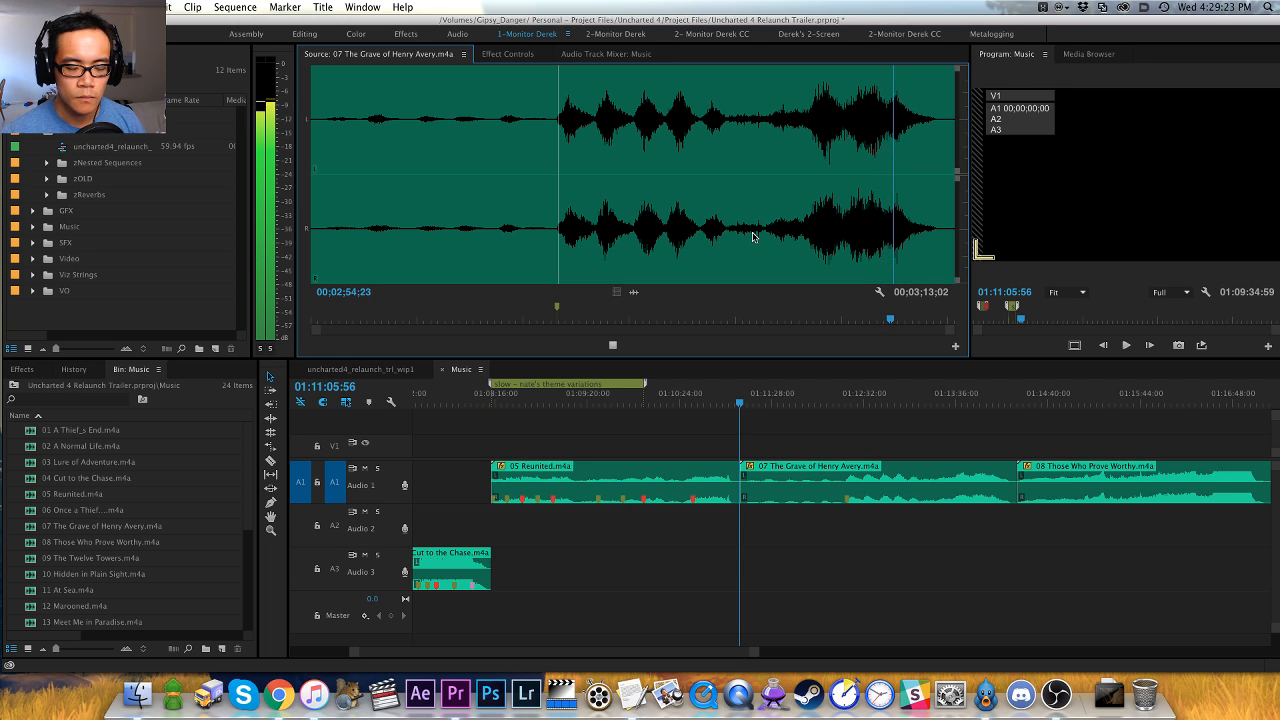
- Disable the 07 The Grave of Henry Avery clip and move it to the end of the Music sequence, closing the gap it leaves
left_click(783, 427)
key("minus")
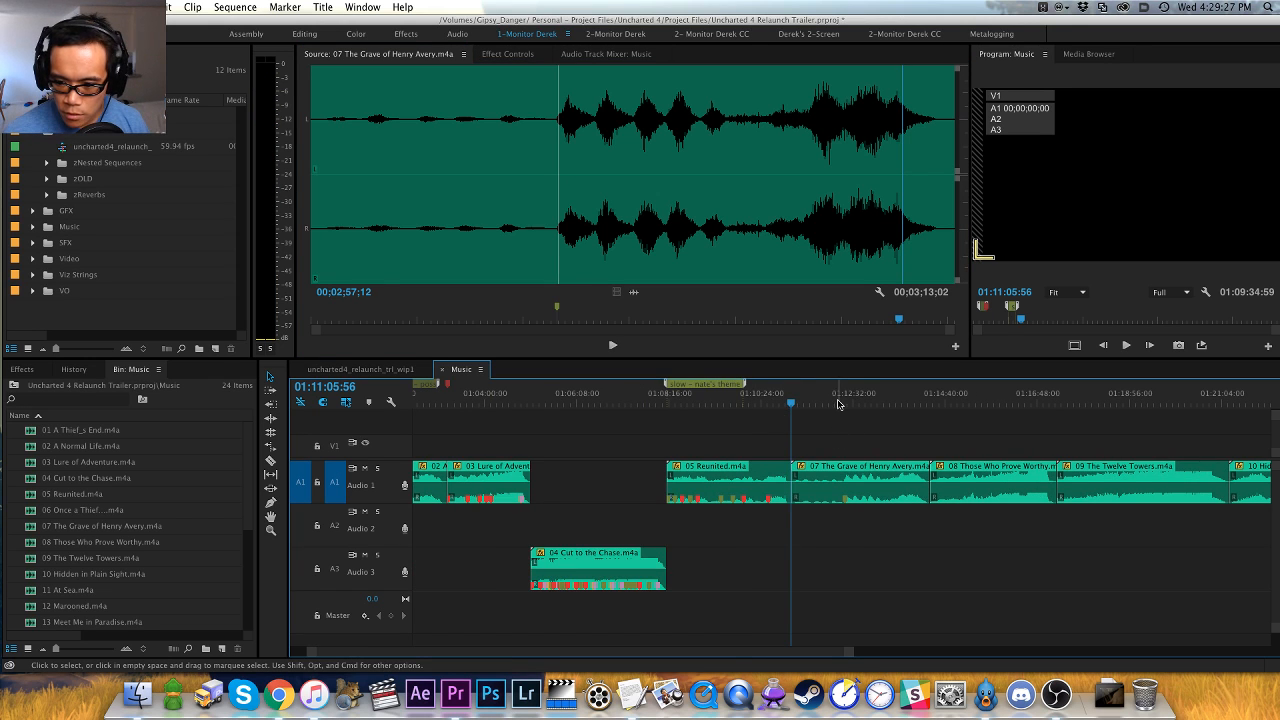
left_click(845, 402)
key("d")
key("shift+super+e")
key("x")
key("apostrophe")
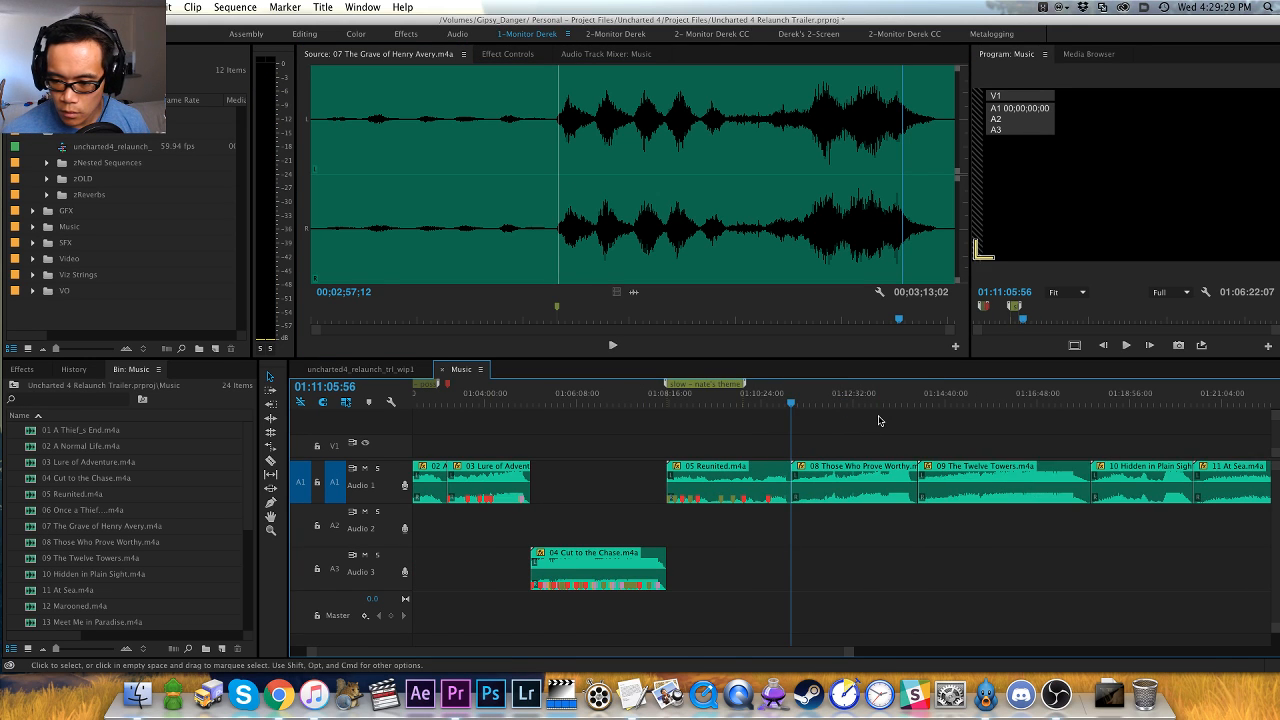
key("End")
key("super+v")
key("shift+super+m")
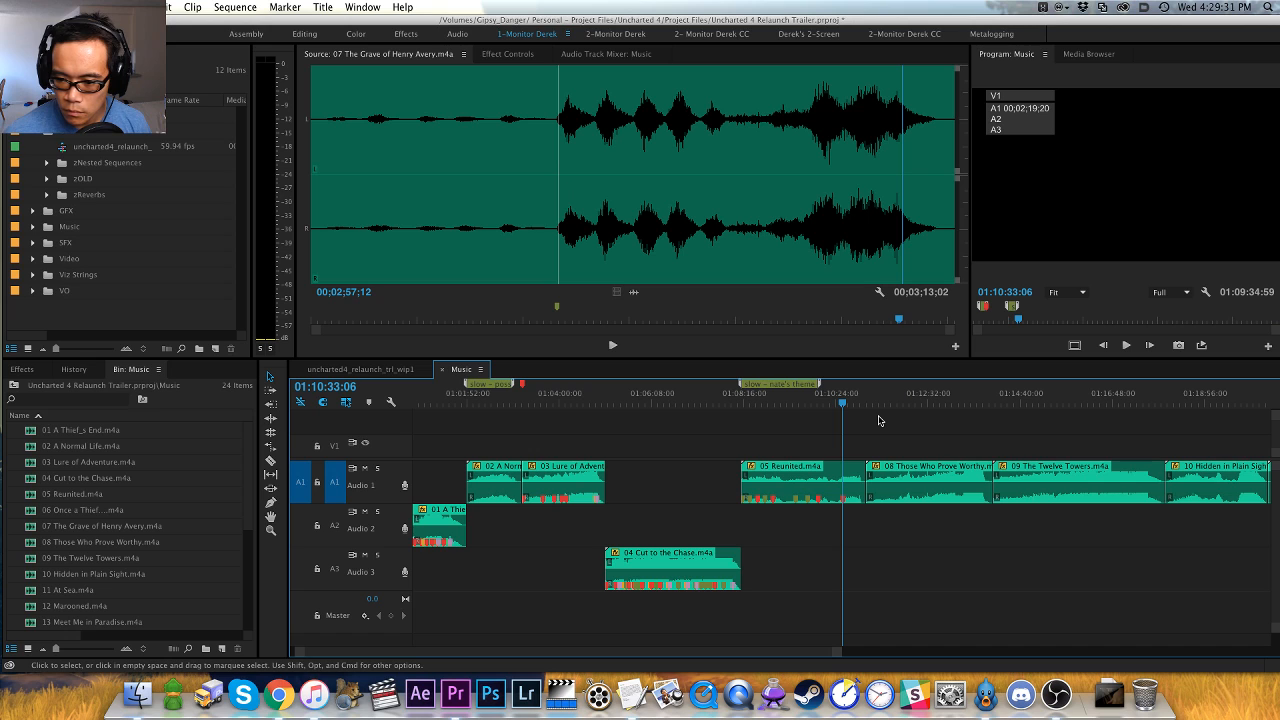
- Load the 08 Those Who Prove Worthy clip at 01:11:05:56 into the source monitor and play it from the start
key("Down")
key("f")
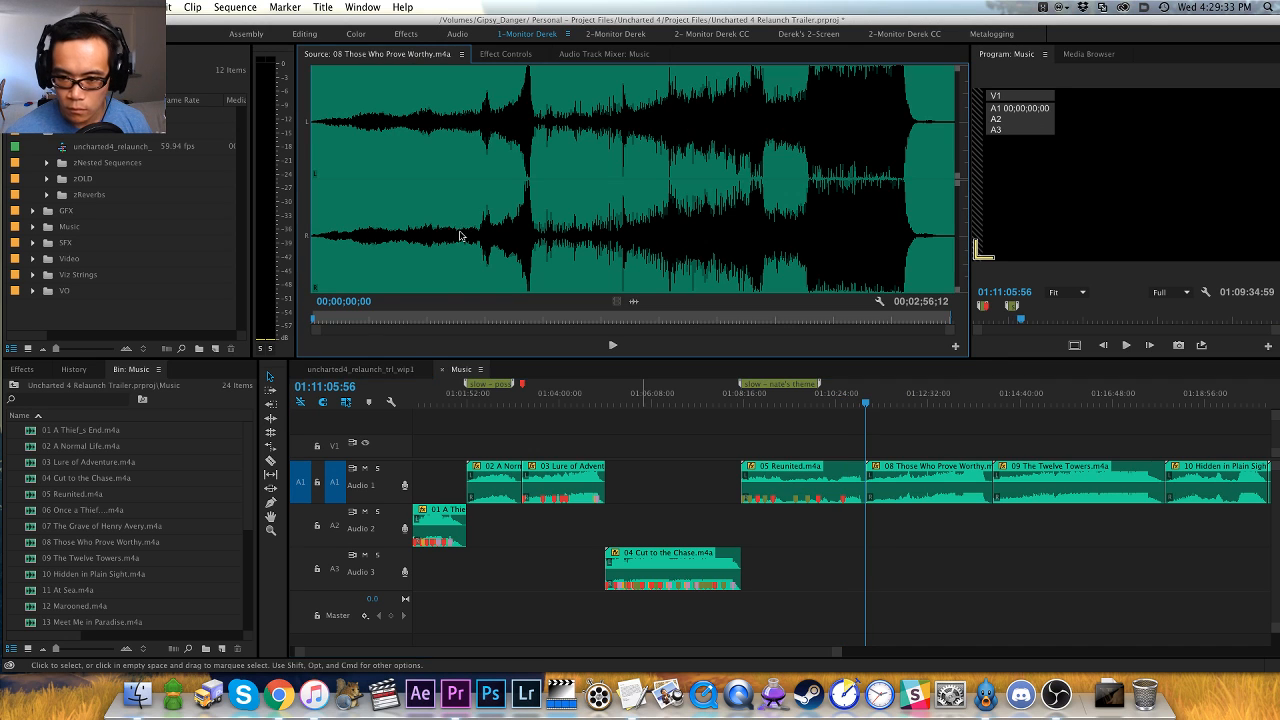
key("space")
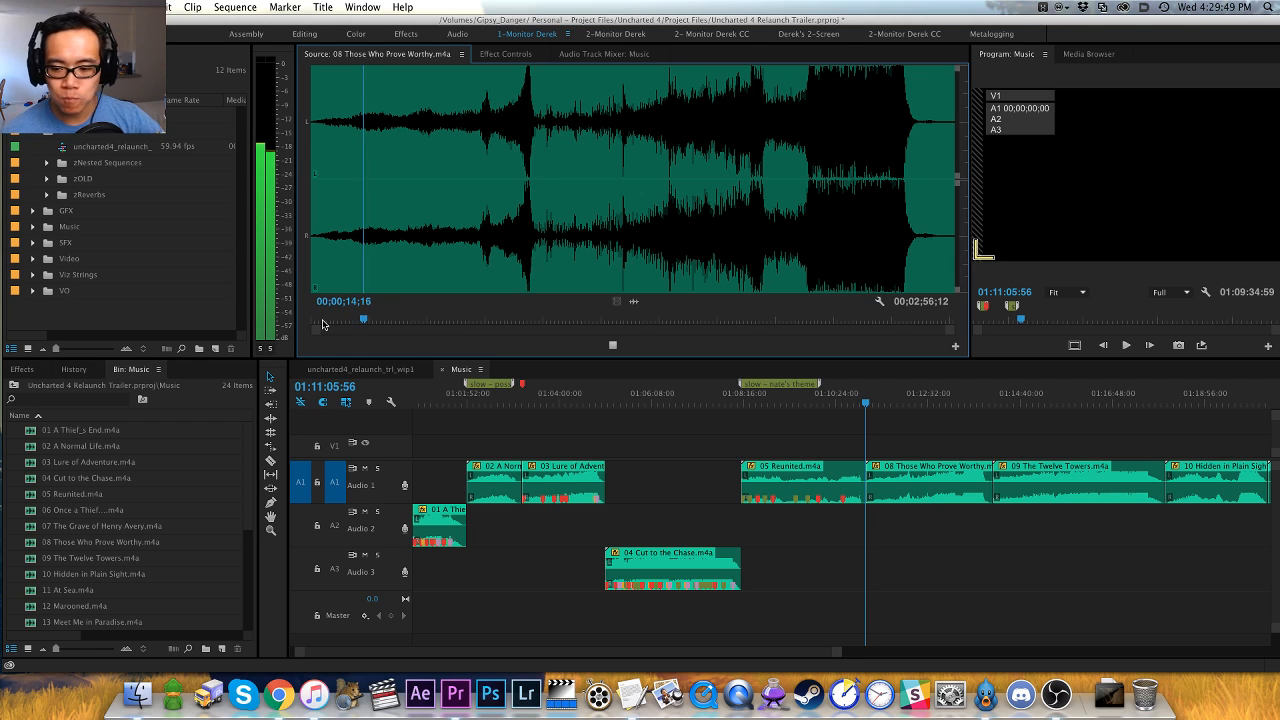
- Skip ahead in 08 Those Who Prove Worthy to about 00;00;47 and listen through the first big crescendo
left_click(480, 250)
key("=")
key("=")
key("=")
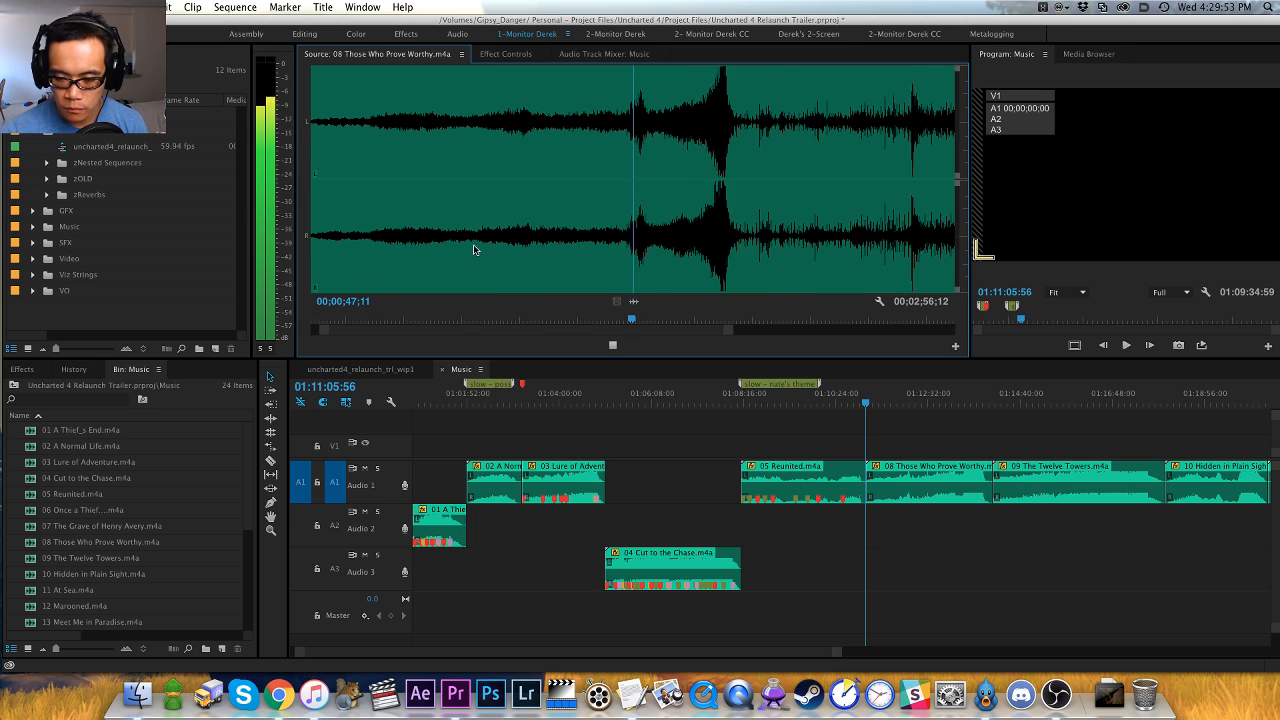
key("=")
key("=")
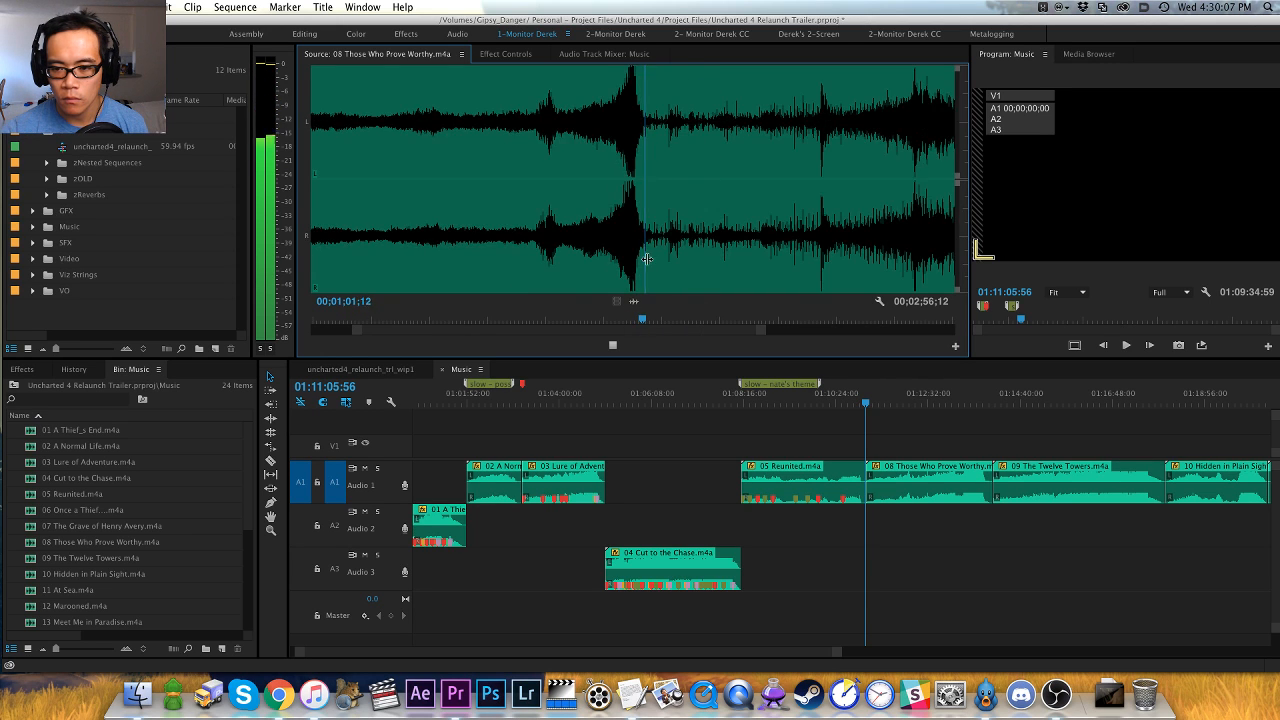
- Locate the peak of the first crescendo in 08 Those Who Prove Worthy and place a red marker at 00;00;59;25
left_click(578, 247)
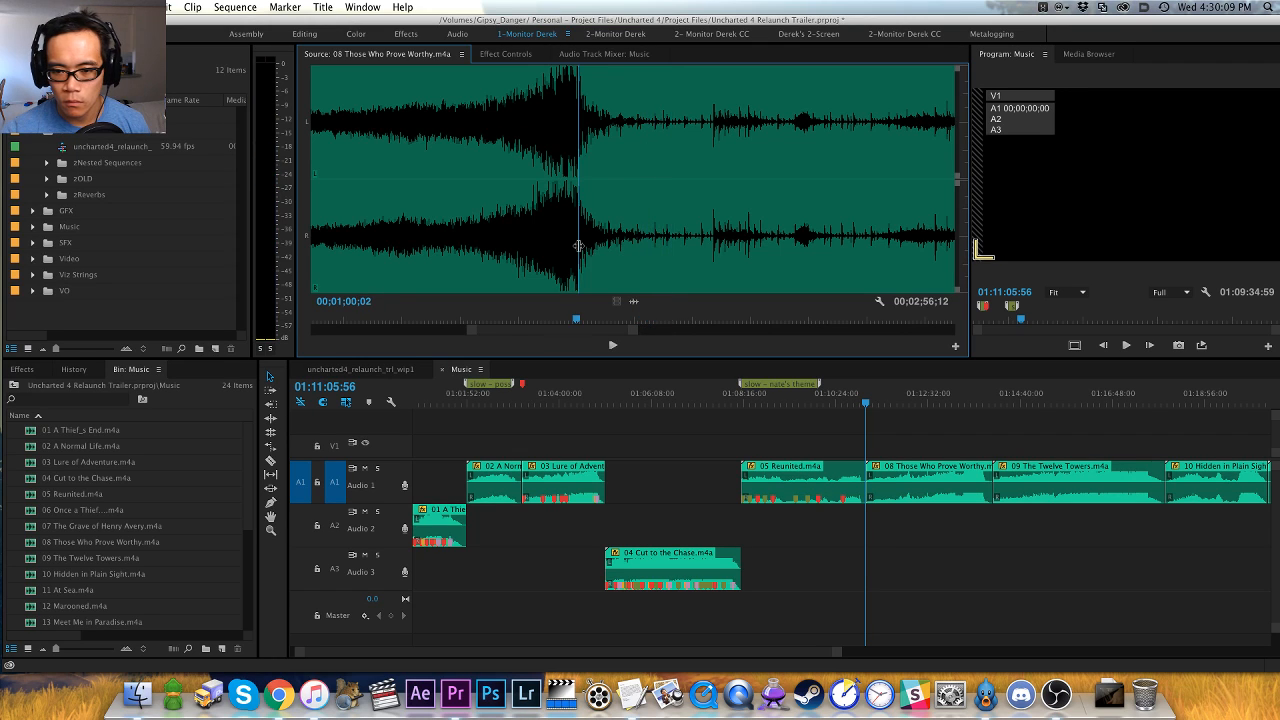
key("space")
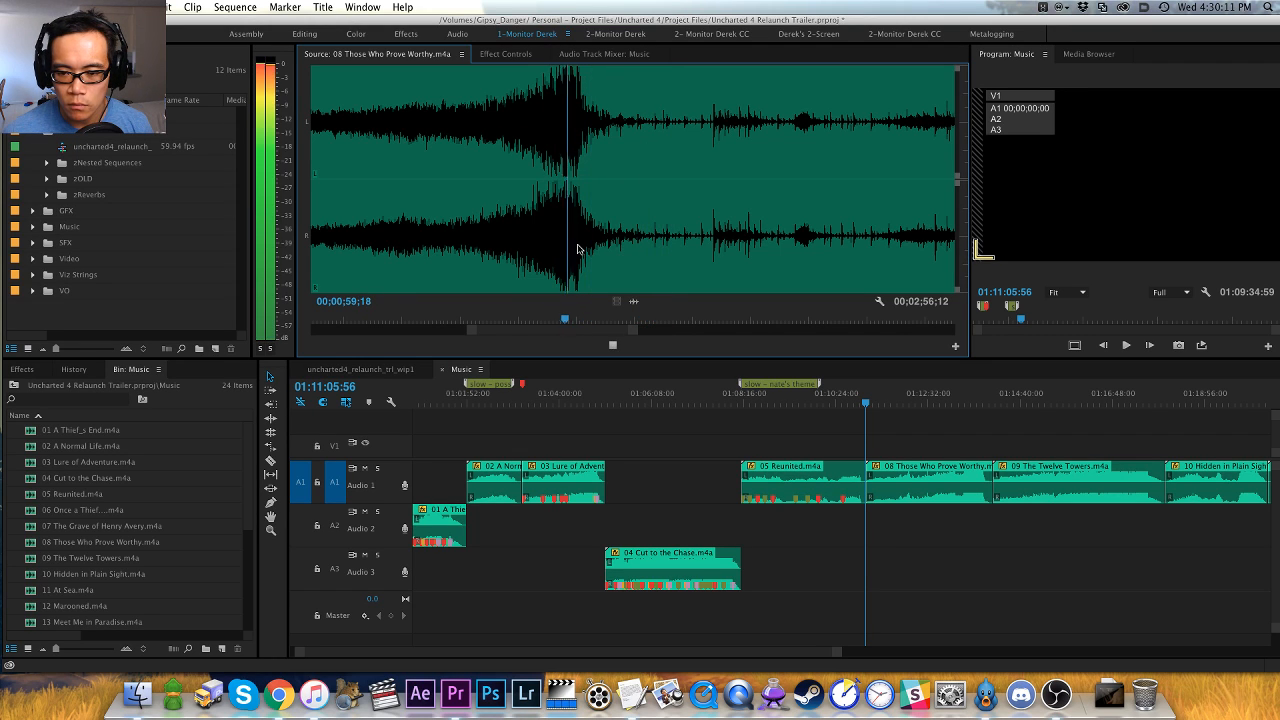
key("space")
key("shift+Left")
key("shift+Left")
key("shift+Left")
key("shift+Left")
key("space")
key("space")
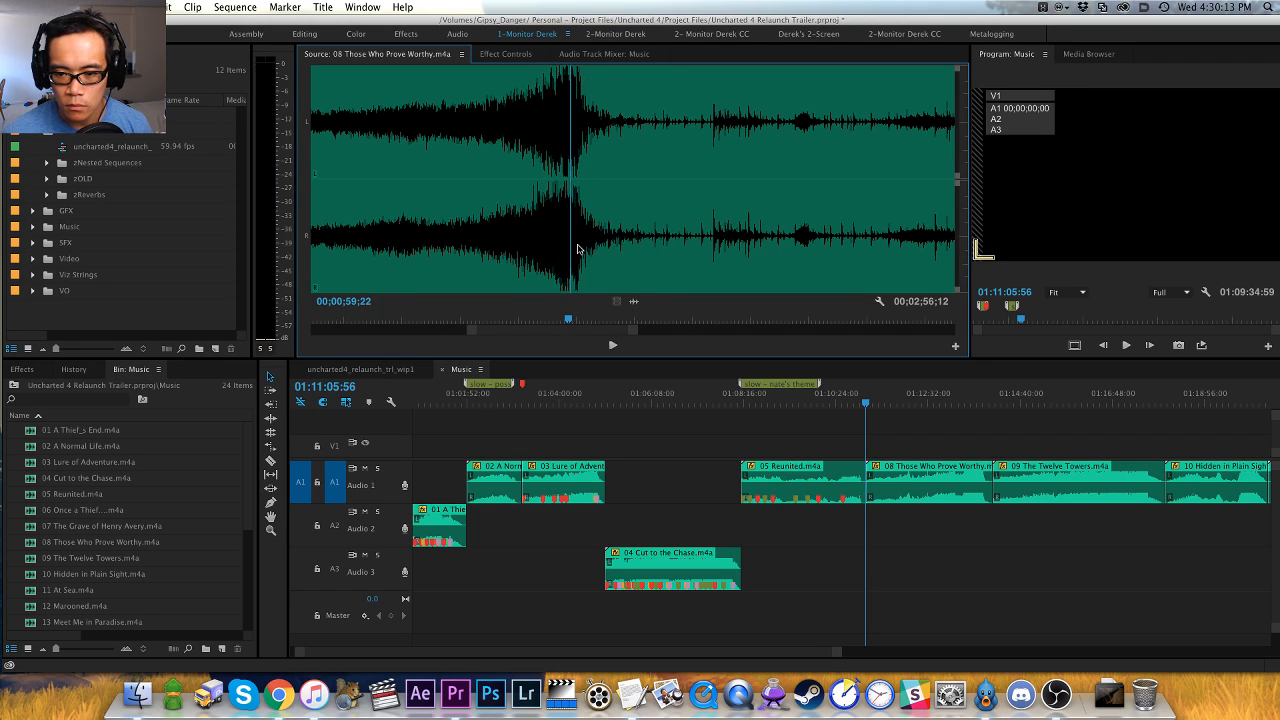
key("m")
key("minus")
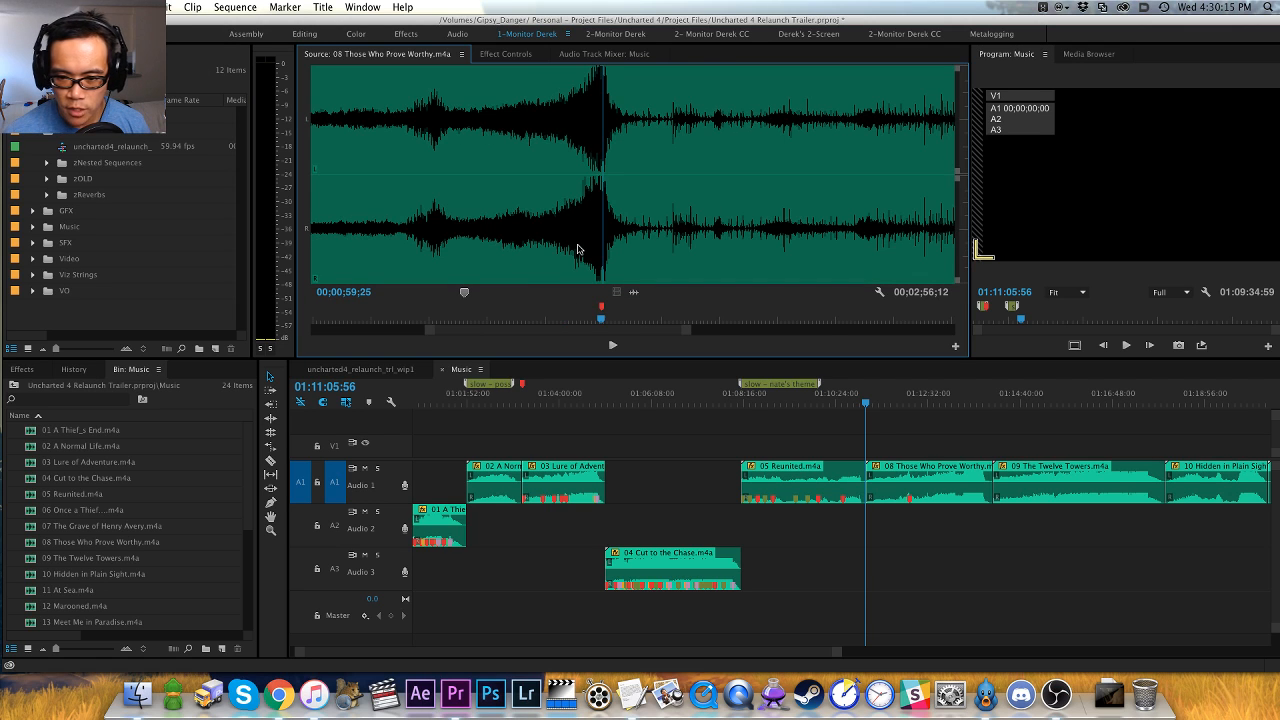
- Play on from the first marker and mark the next loud hit in 08 Those Who Prove Worthy at 00;01;25;12
key("space")
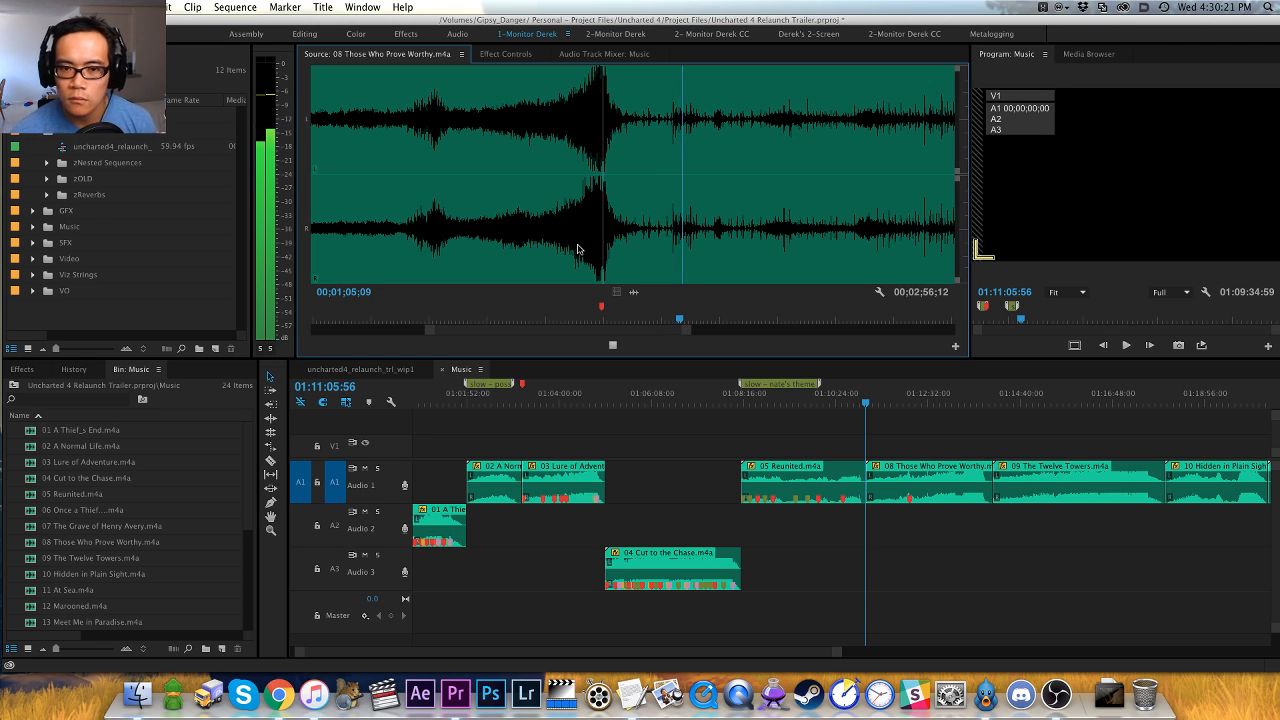
key("minus")
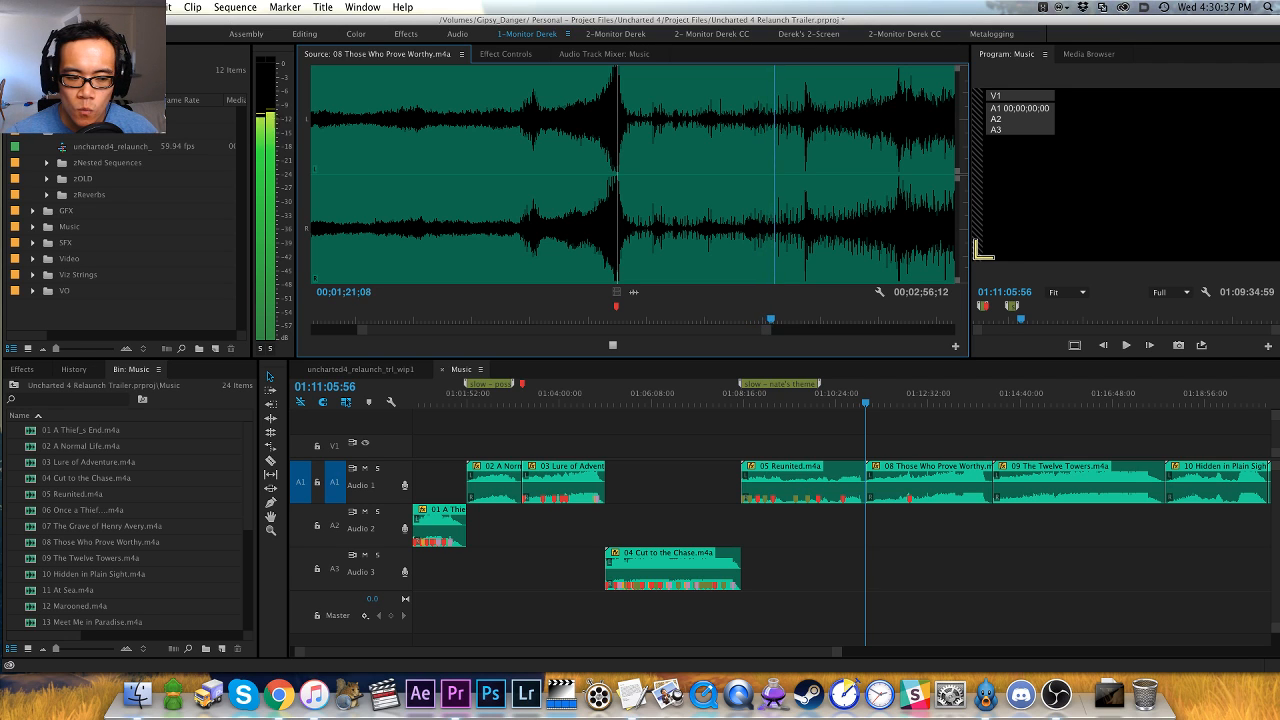
key("super+Tab")
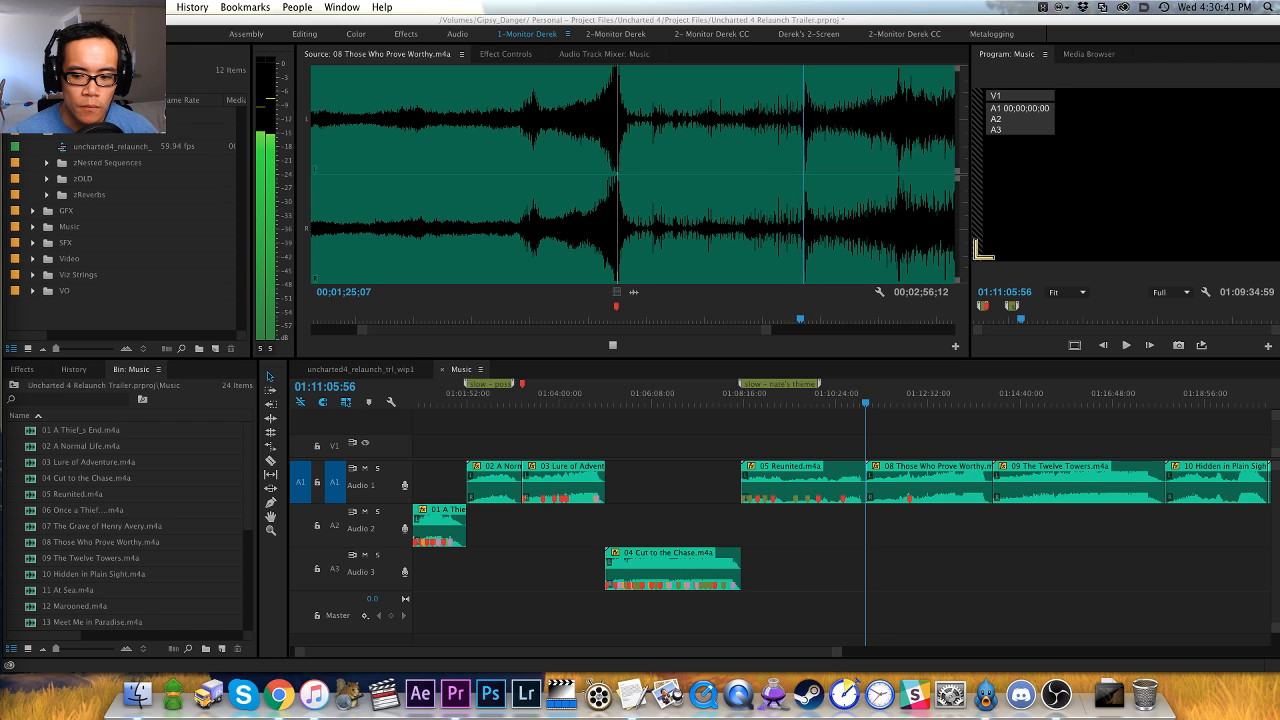
left_click(787, 352)
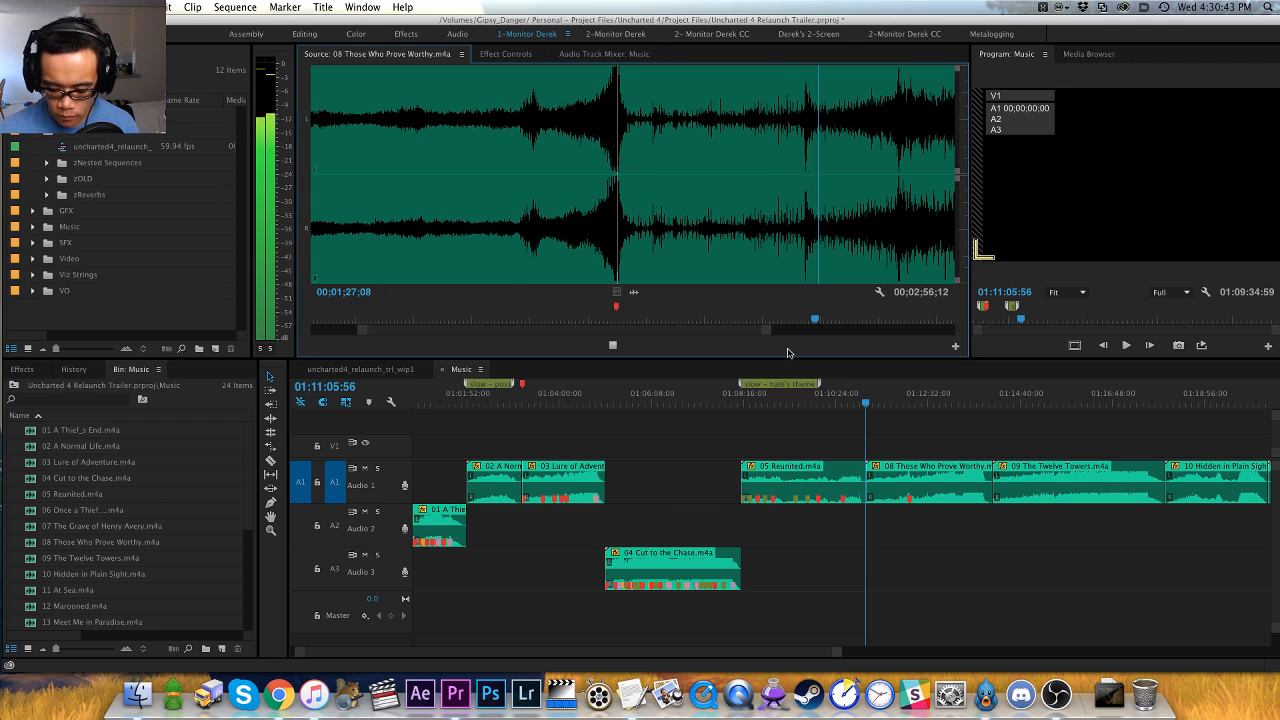
left_click(556, 258)
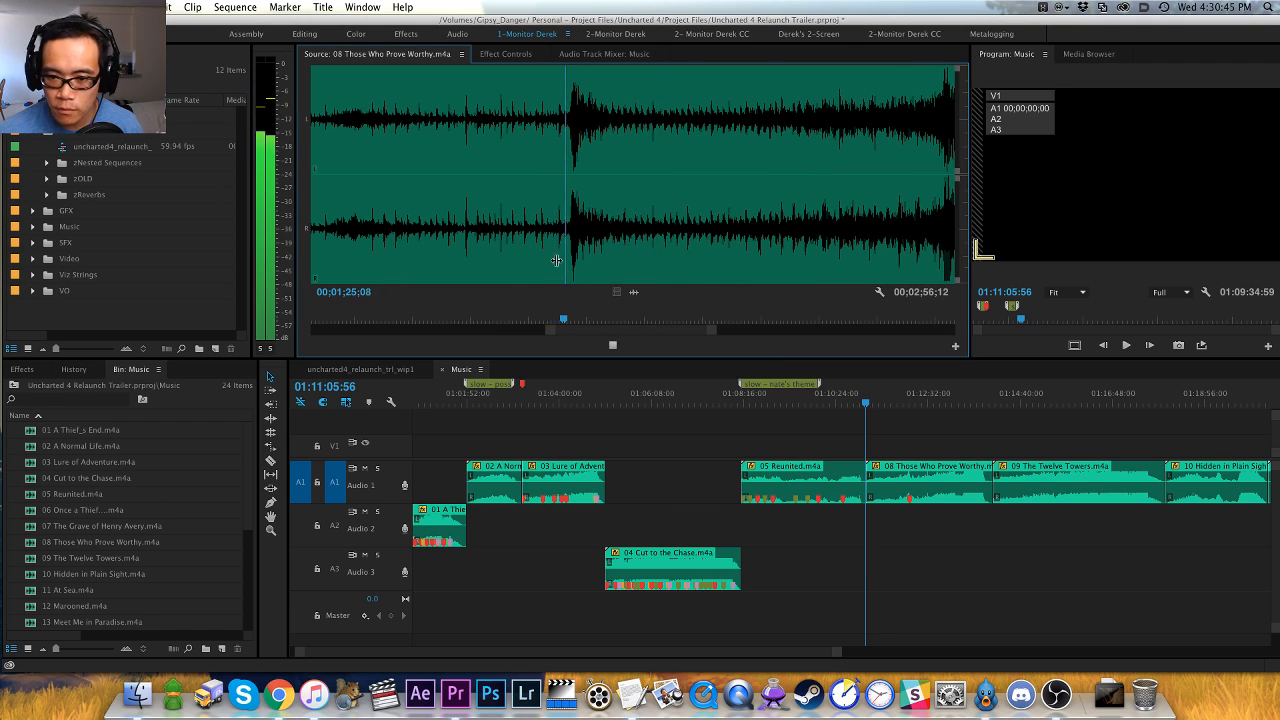
key("space")
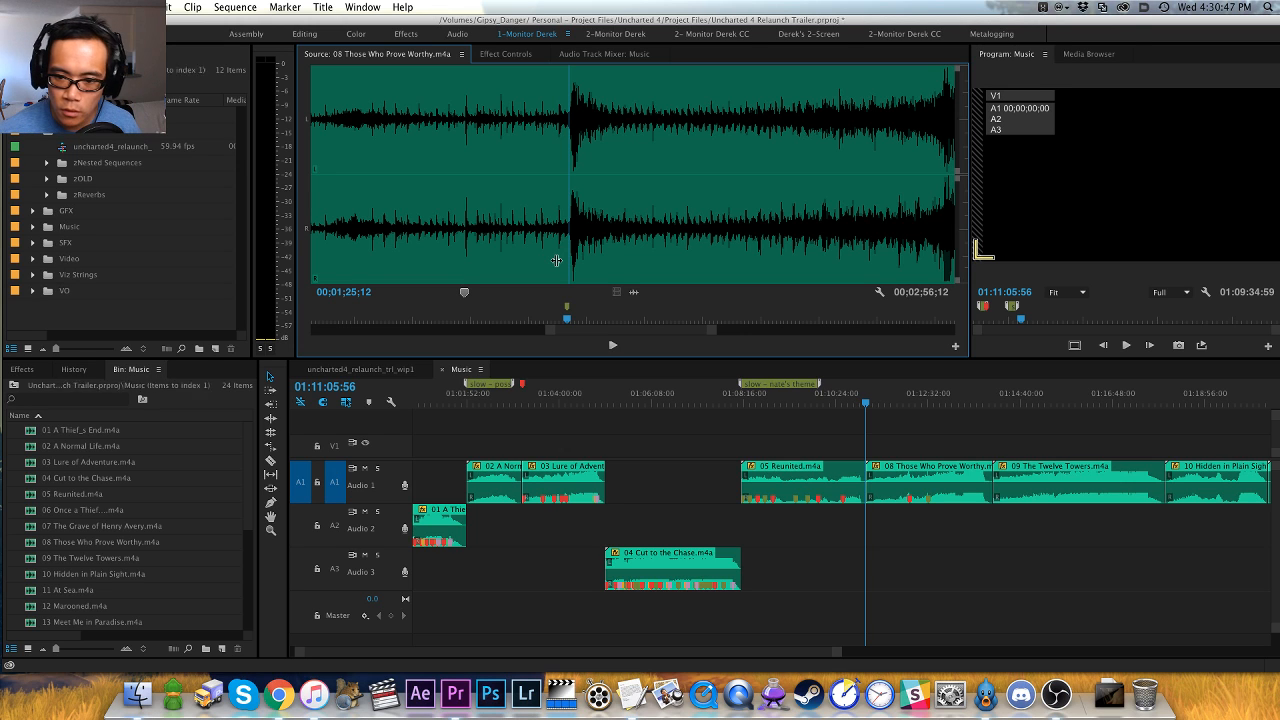
- Play on to the following hit in 08 Those Who Prove Worthy, step frame by frame to its onset and mark it at 00;01;38;06
key("space")
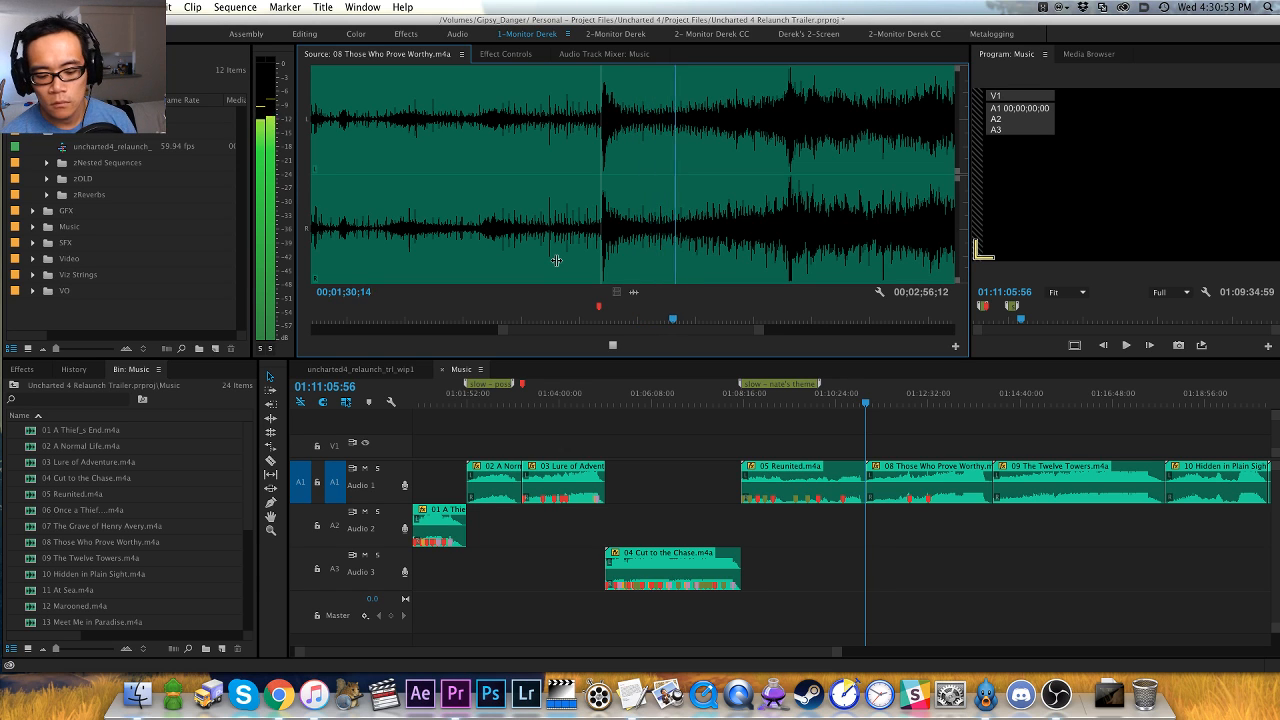
key("=")
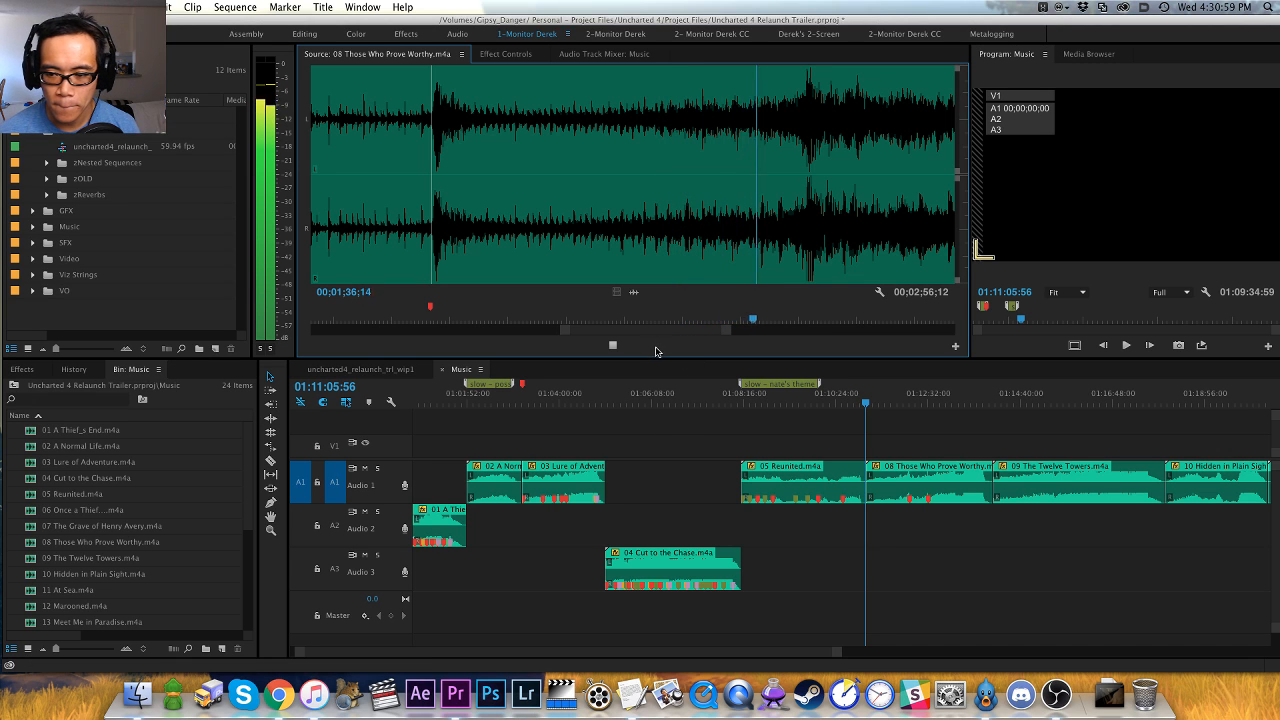
key("=")
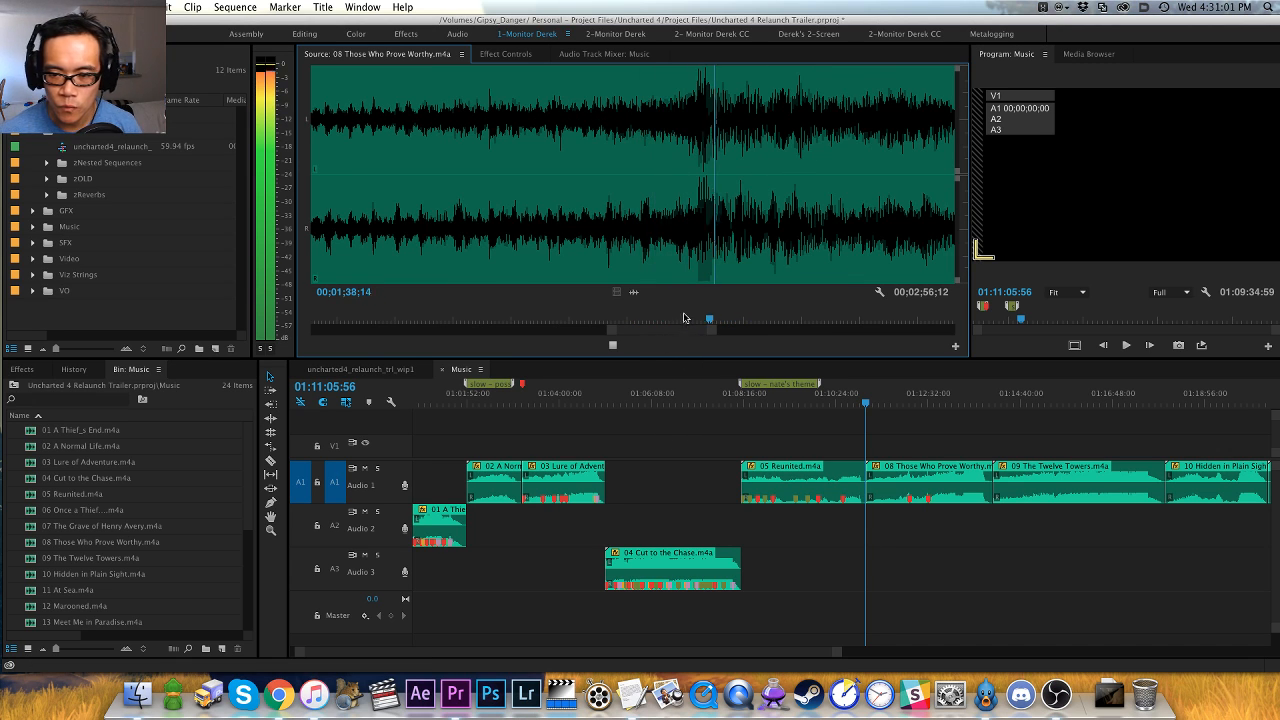
left_click(674, 269)
key("space")
key("space")
key("Left")
key("Left")
key("Left")
key("Left")
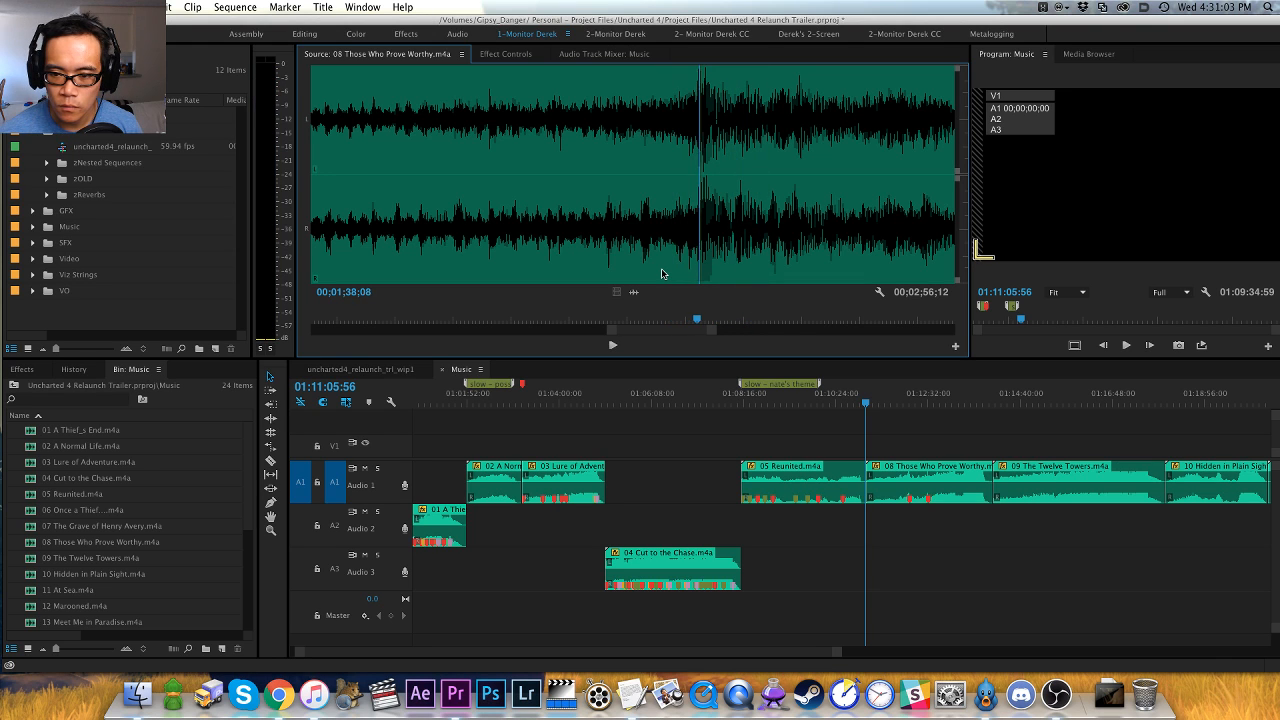
key("Right")
scroll(661, 273, "down", 2)
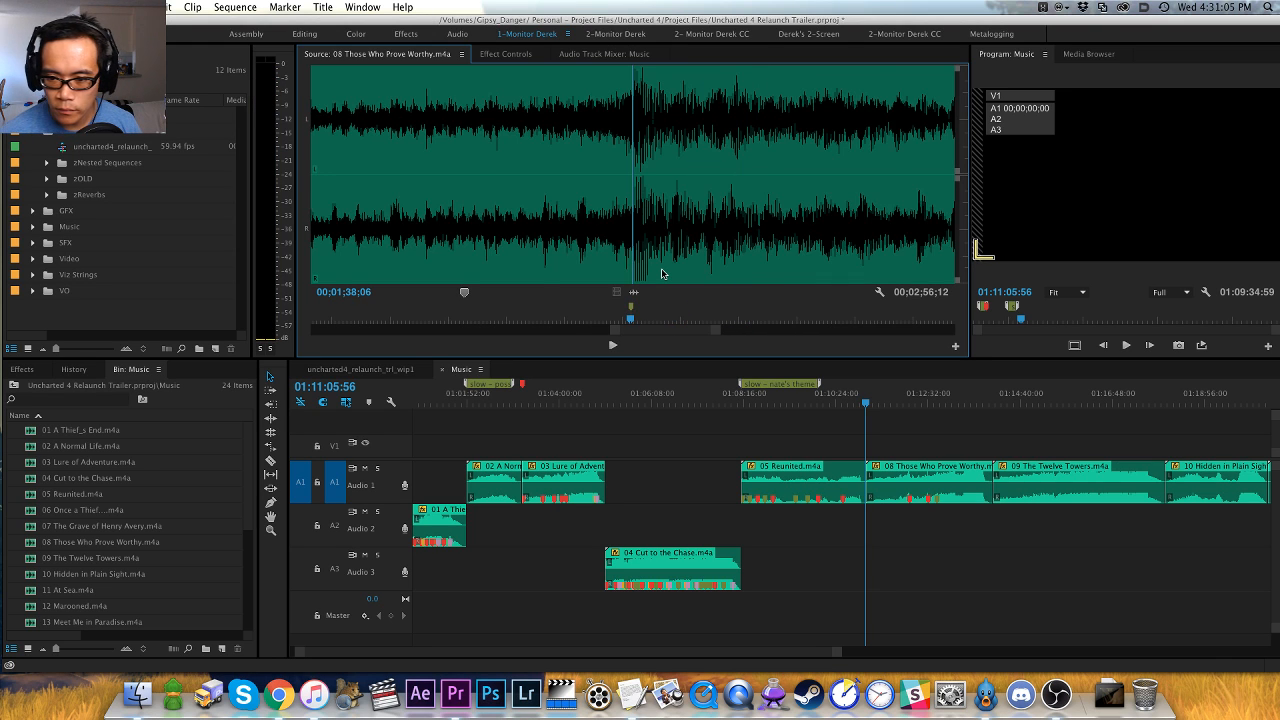
- Play on through 08 Those Who Prove Worthy, find the next hit's onset and place a red marker at 00;01;51;02
key("space")
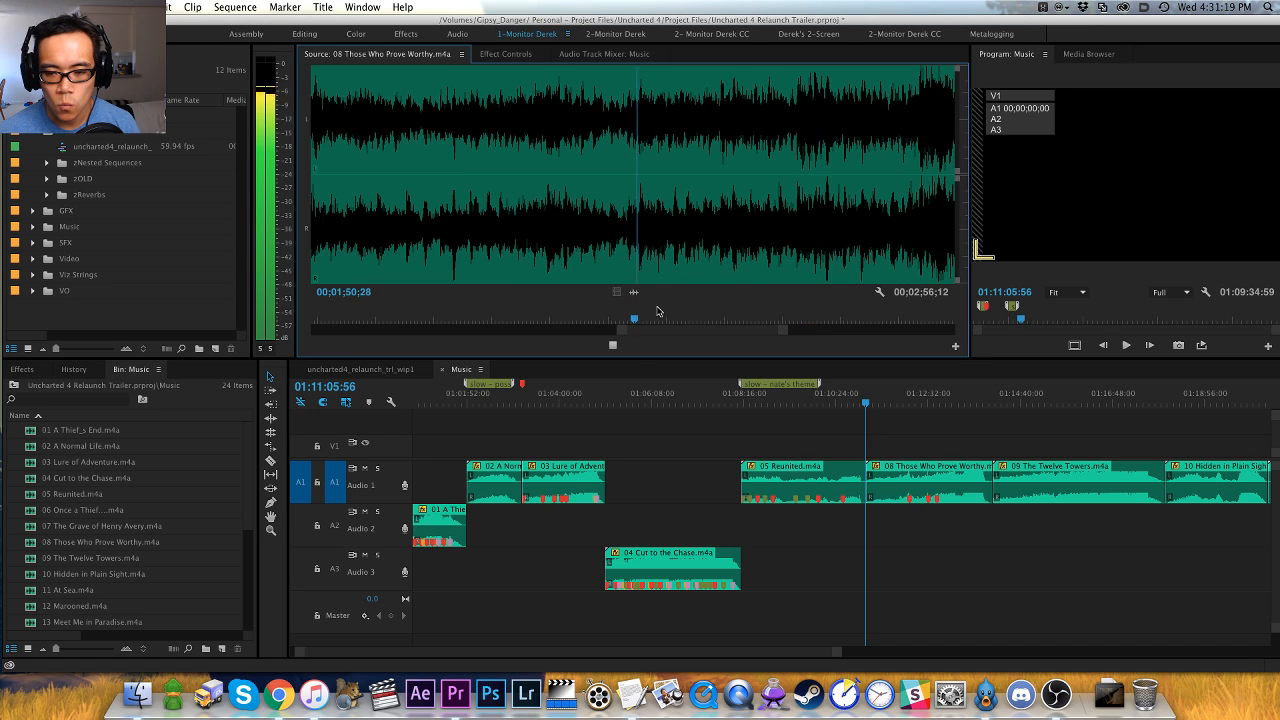
key("space")
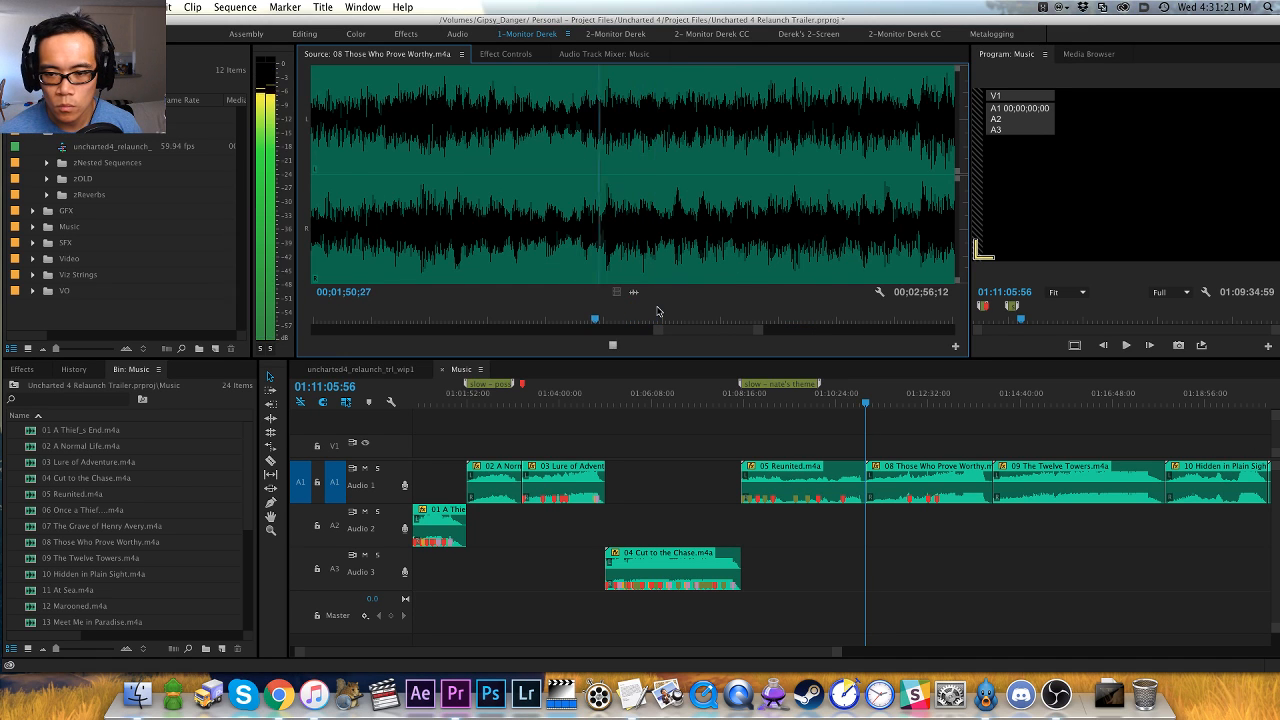
key("Left")
key("Left")
key("Left")
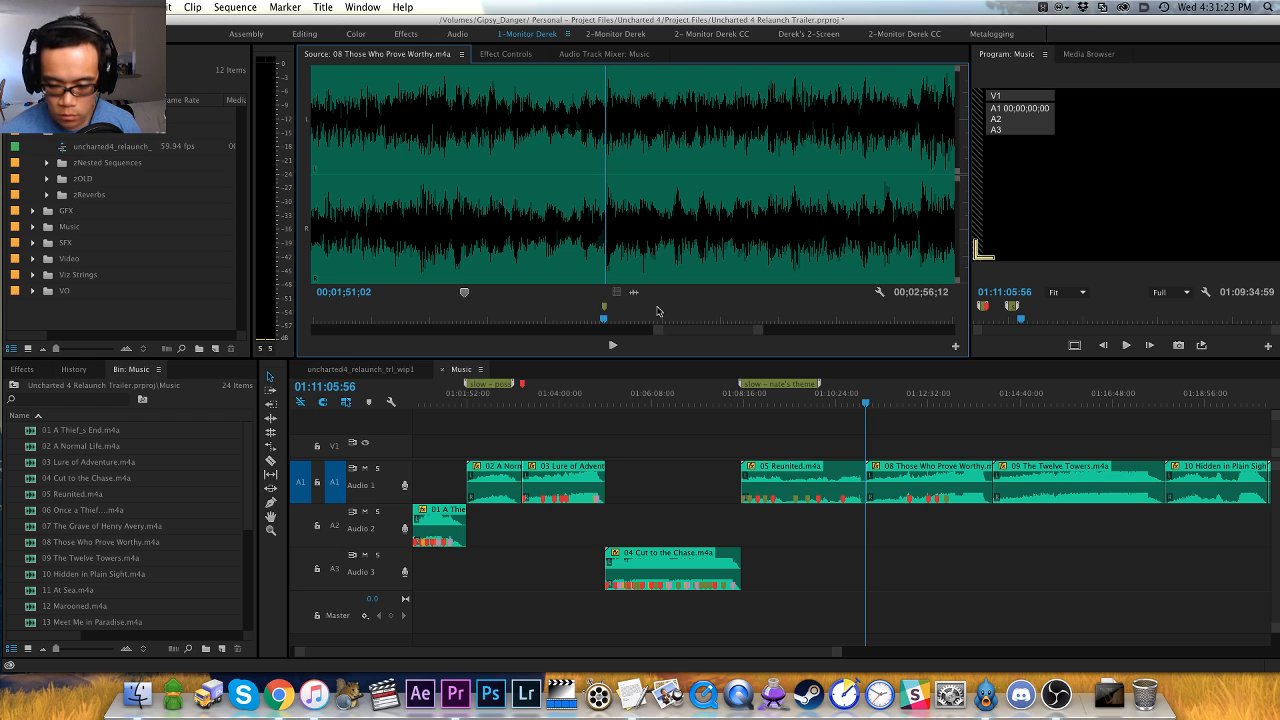
- Play on to the start of the final swell in 08 Those Who Prove Worthy and place a yellow marker just before 00;02;16
key("space")
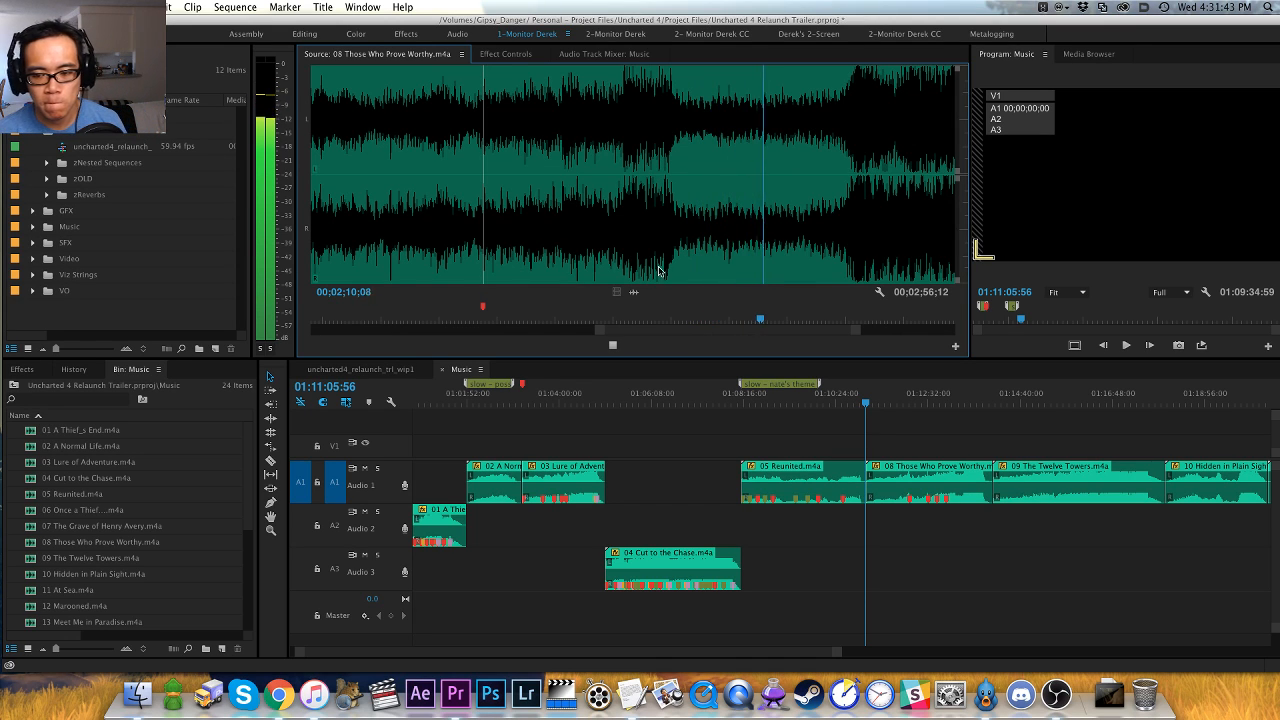
left_click(731, 205)
key("space")
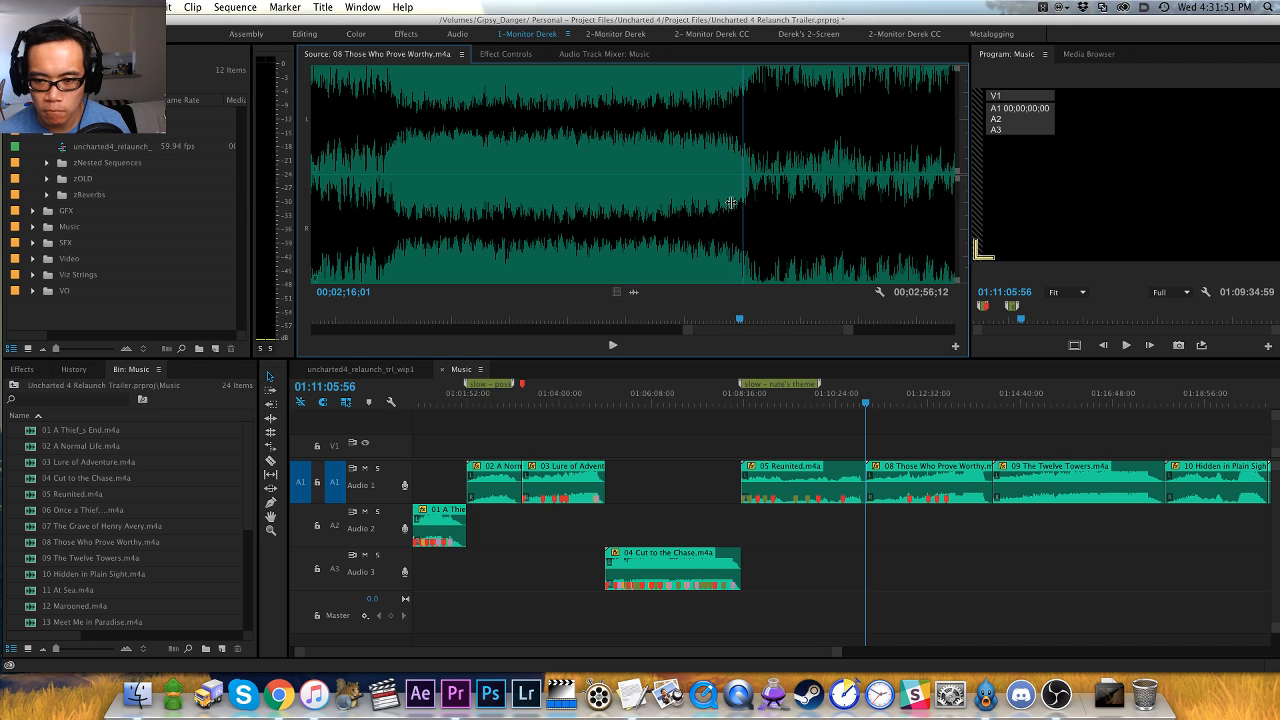
left_click(731, 203)
key("space")
- Play on to the start of the loudest section in 08 Those Who Prove Worthy and place a pink marker at 00;02;16;20
key("space")
key("m")
key("space")
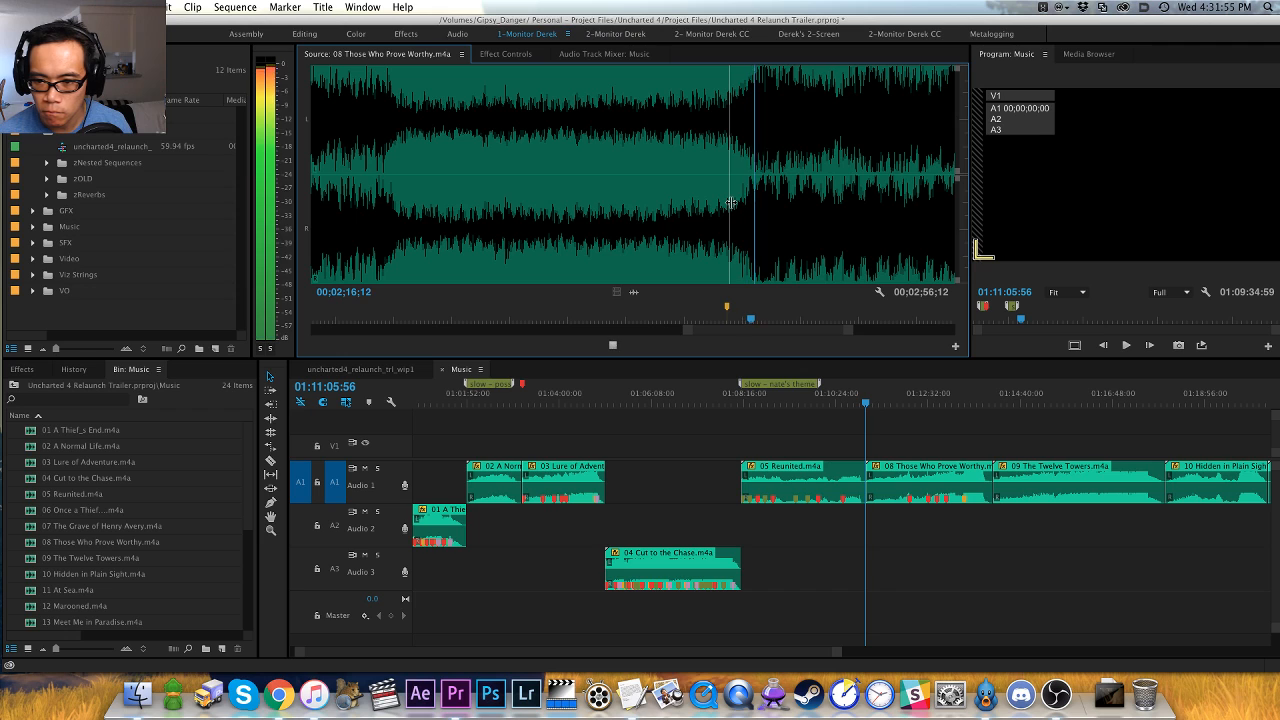
key("space")
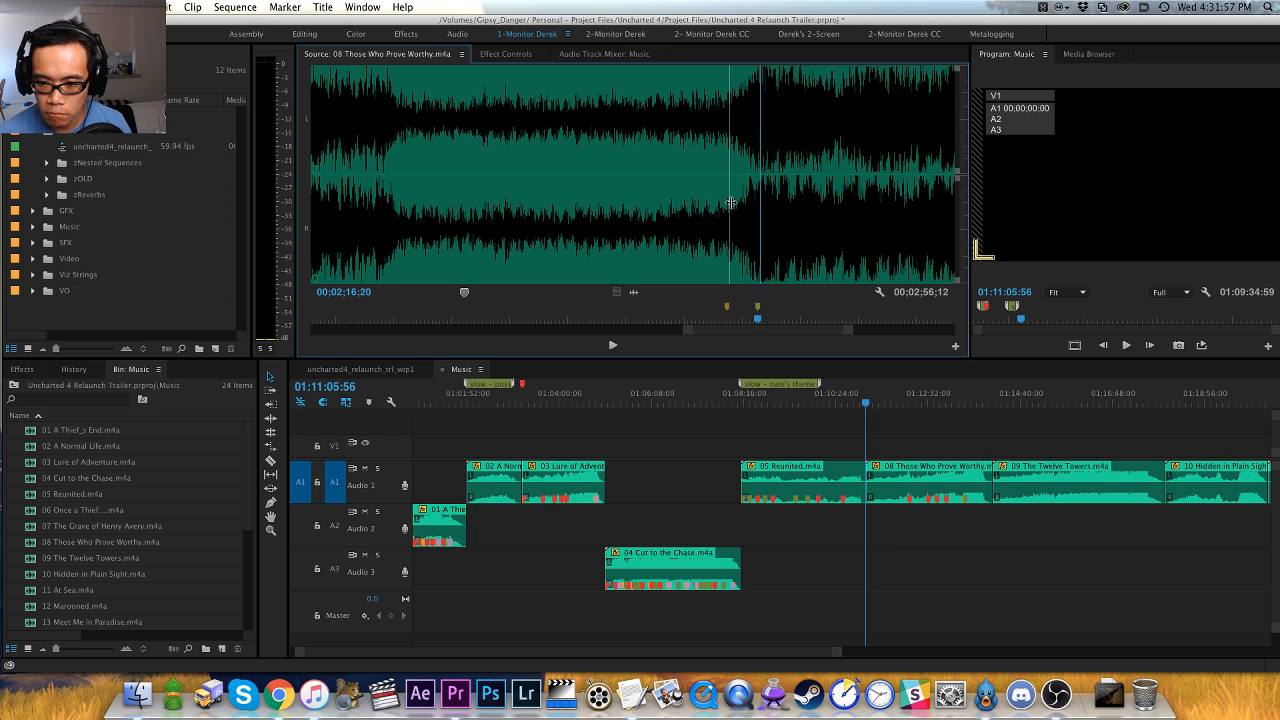
key("m")
- Listen through the loud final section of 08 Those Who Prove Worthy until its ending fades out at about 00;02;51
key("space")
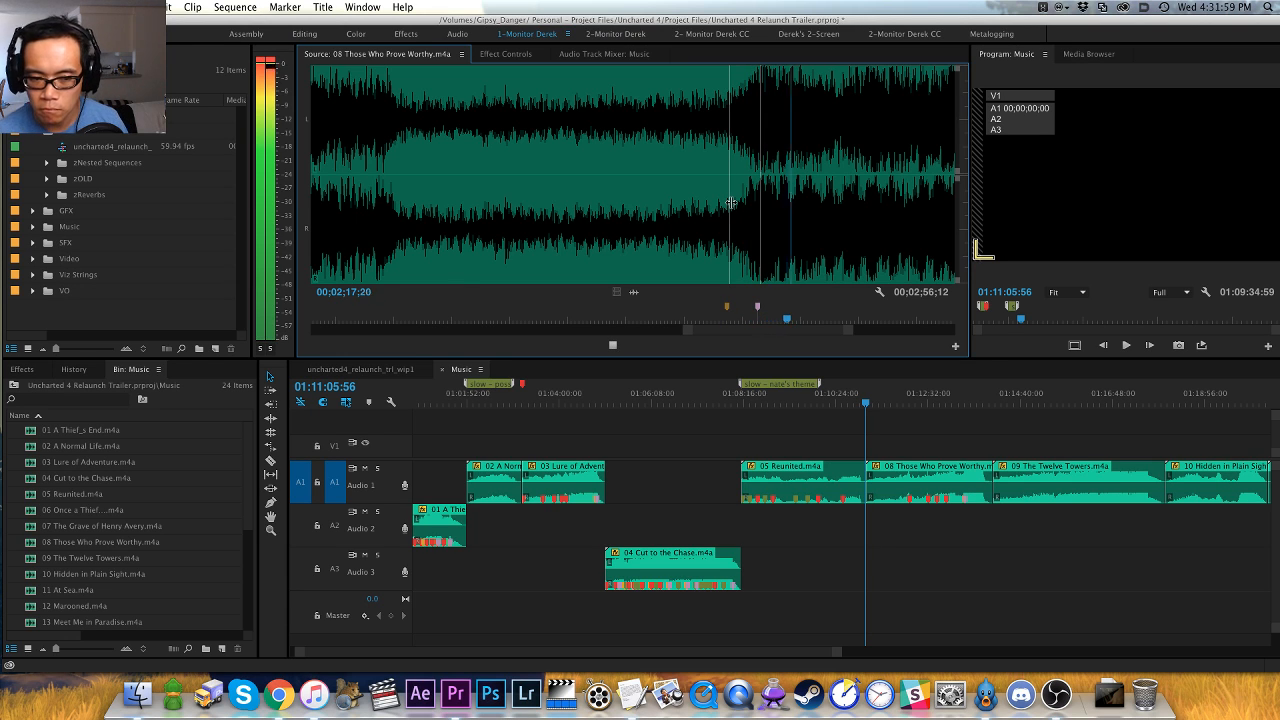
key("minus")
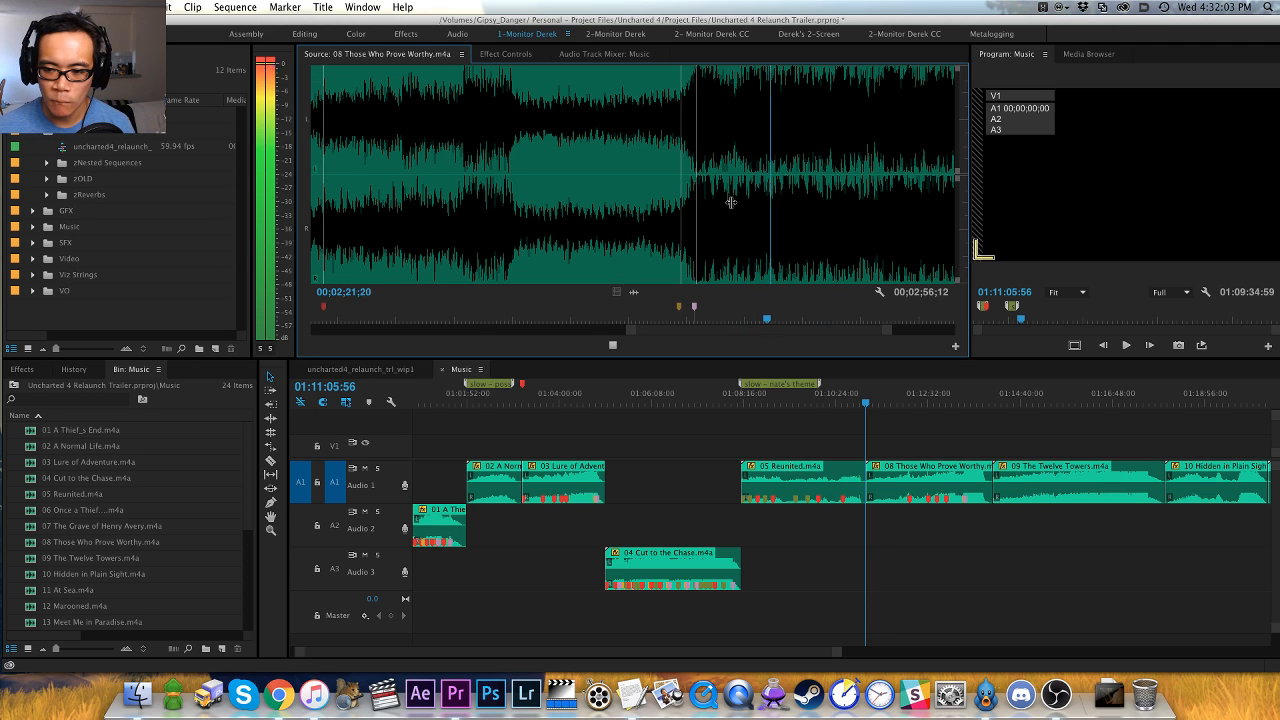
key("minus")
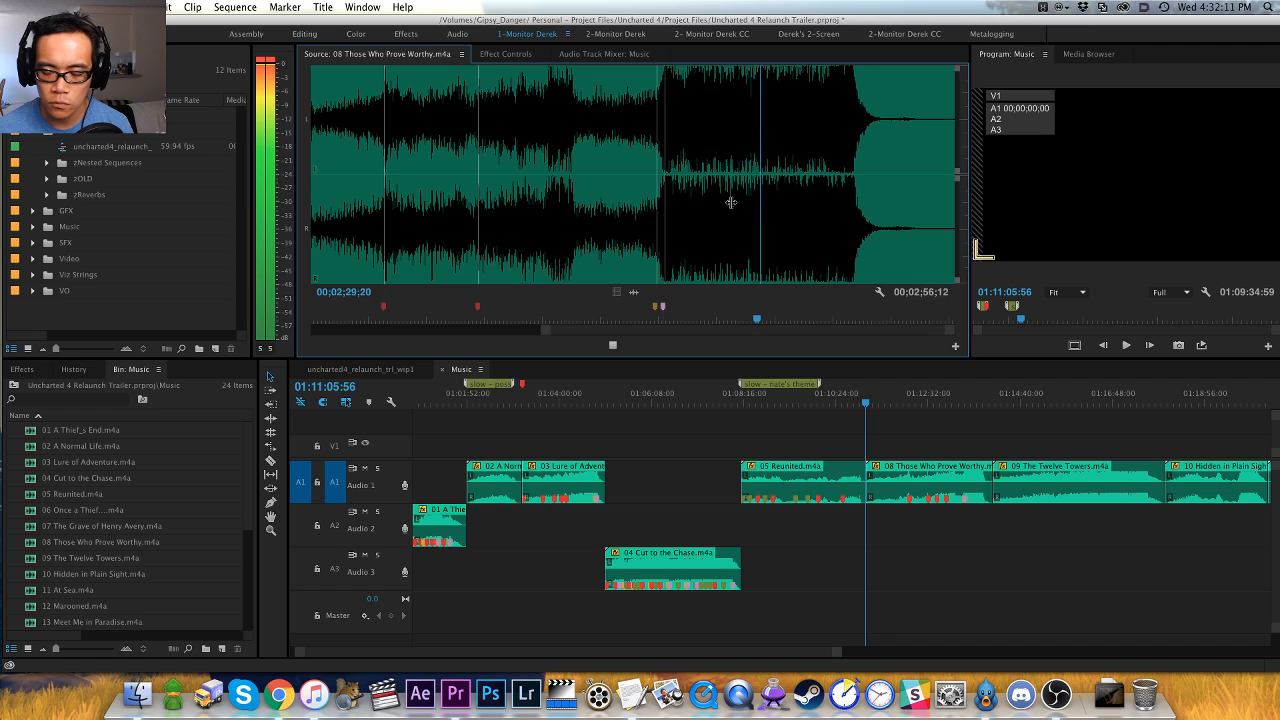
key("equal")
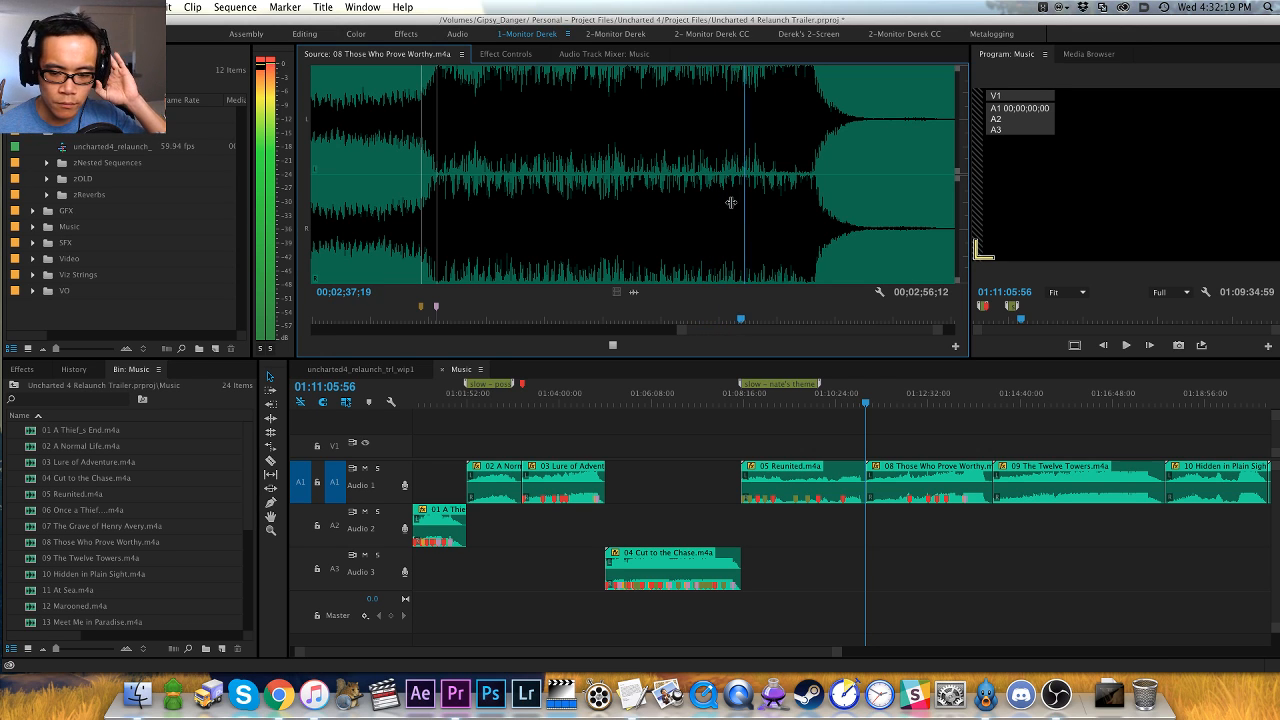
scroll(731, 203, "down", 2)
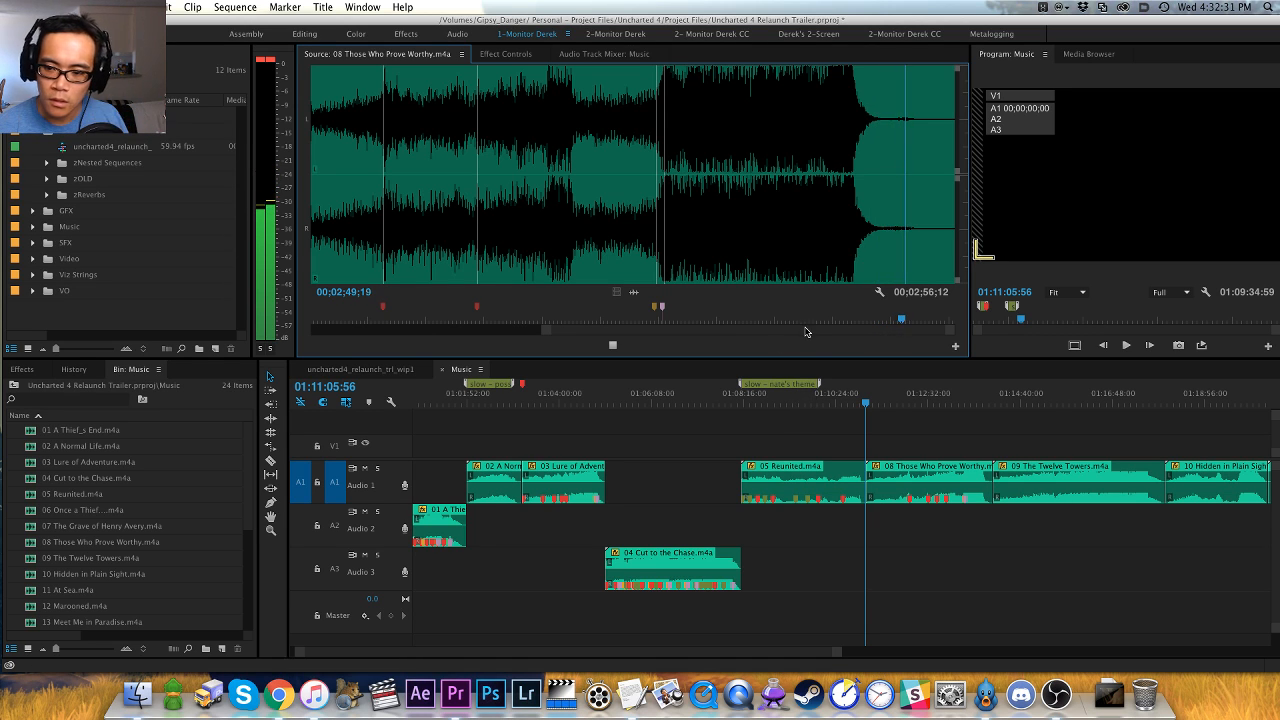
key("space")
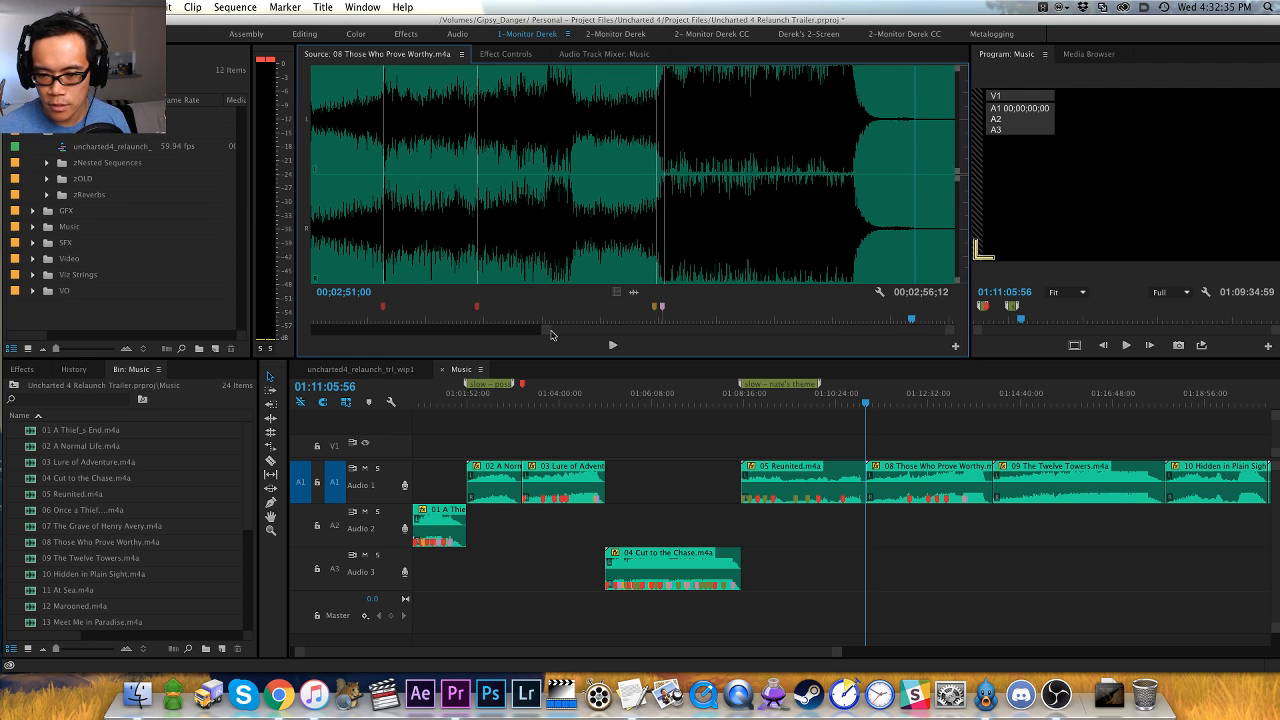
- Listen again to 08 Those Who Prove Worthy from the 00;01;51;02 marker and to part of its loud final section
left_click(514, 256)
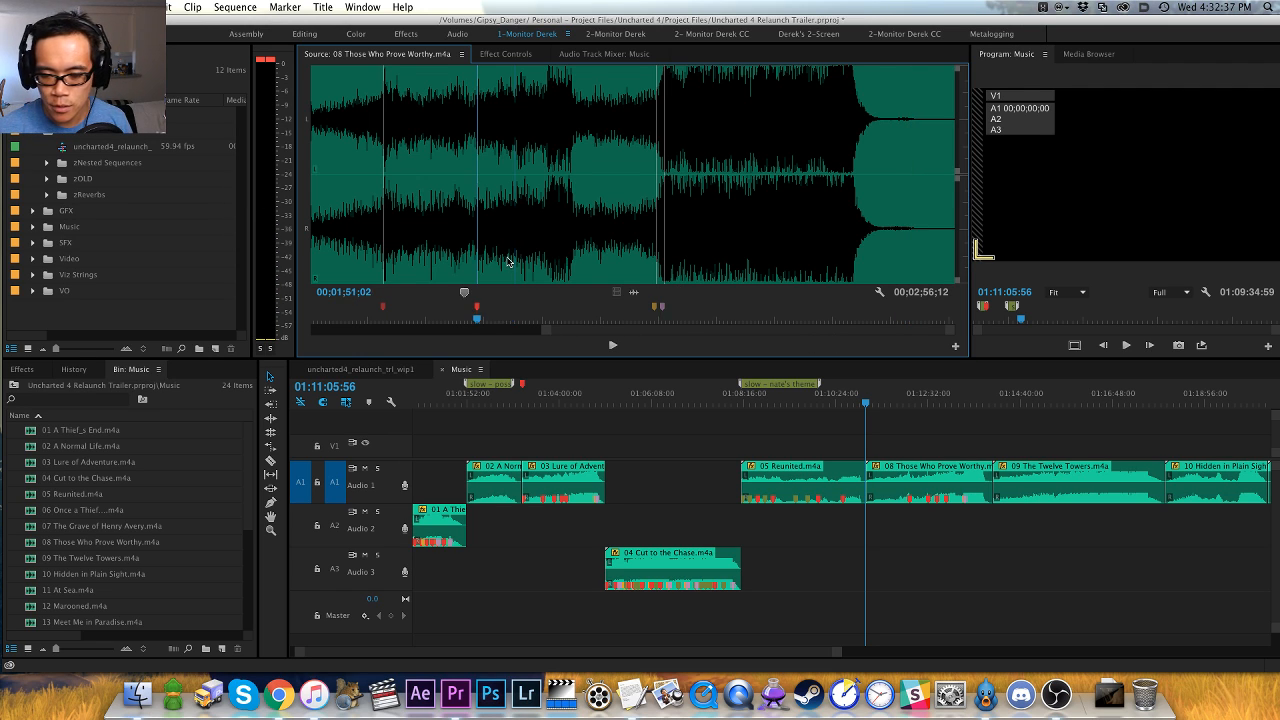
key("space")
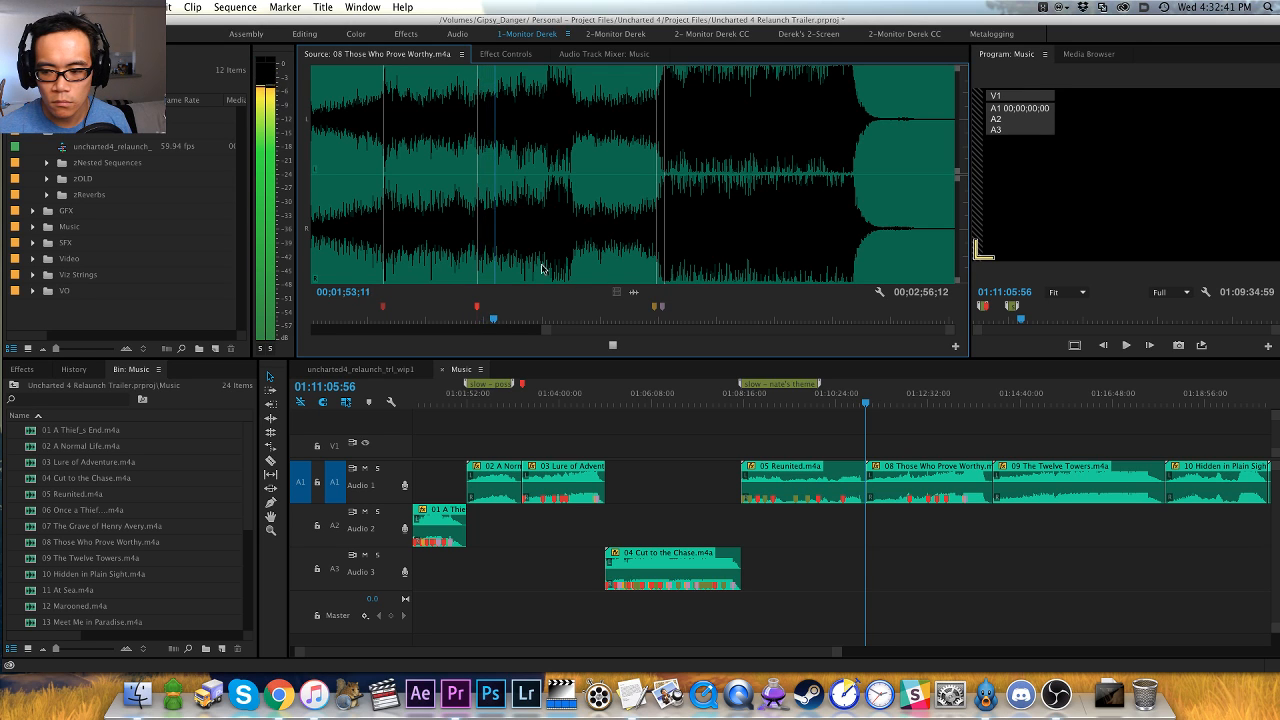
key("space")
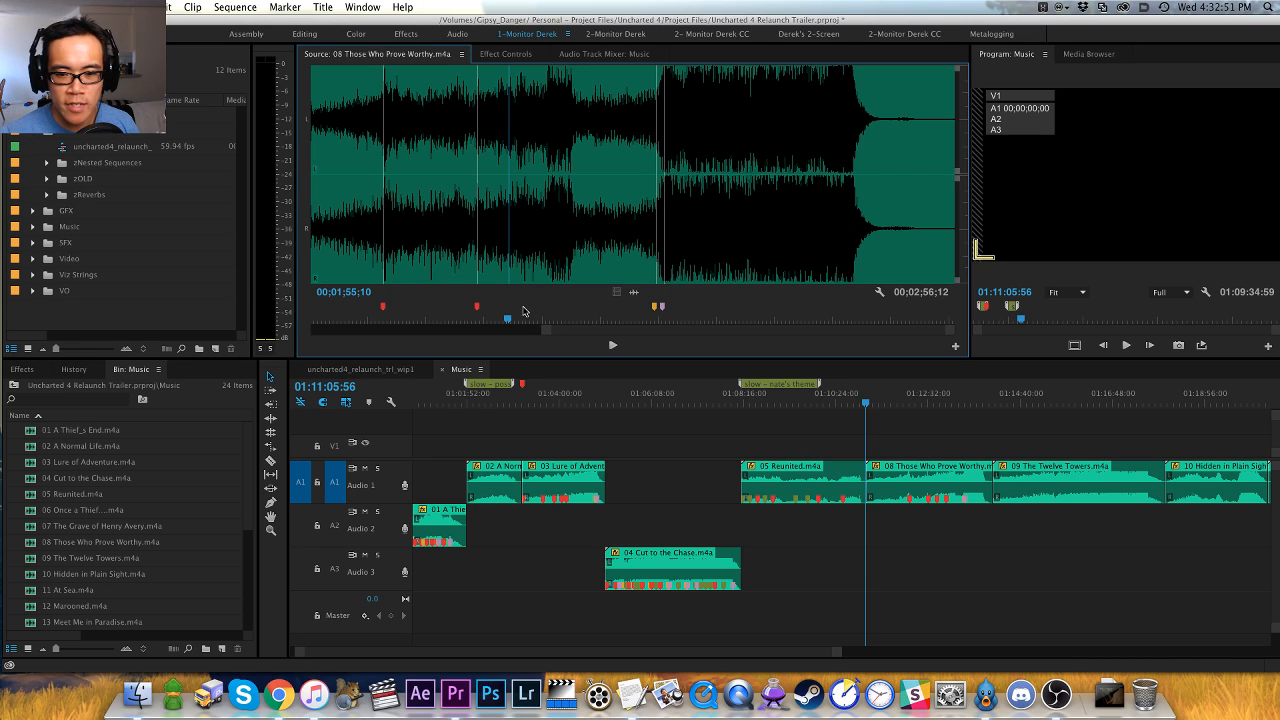
left_click(698, 267)
key("space")
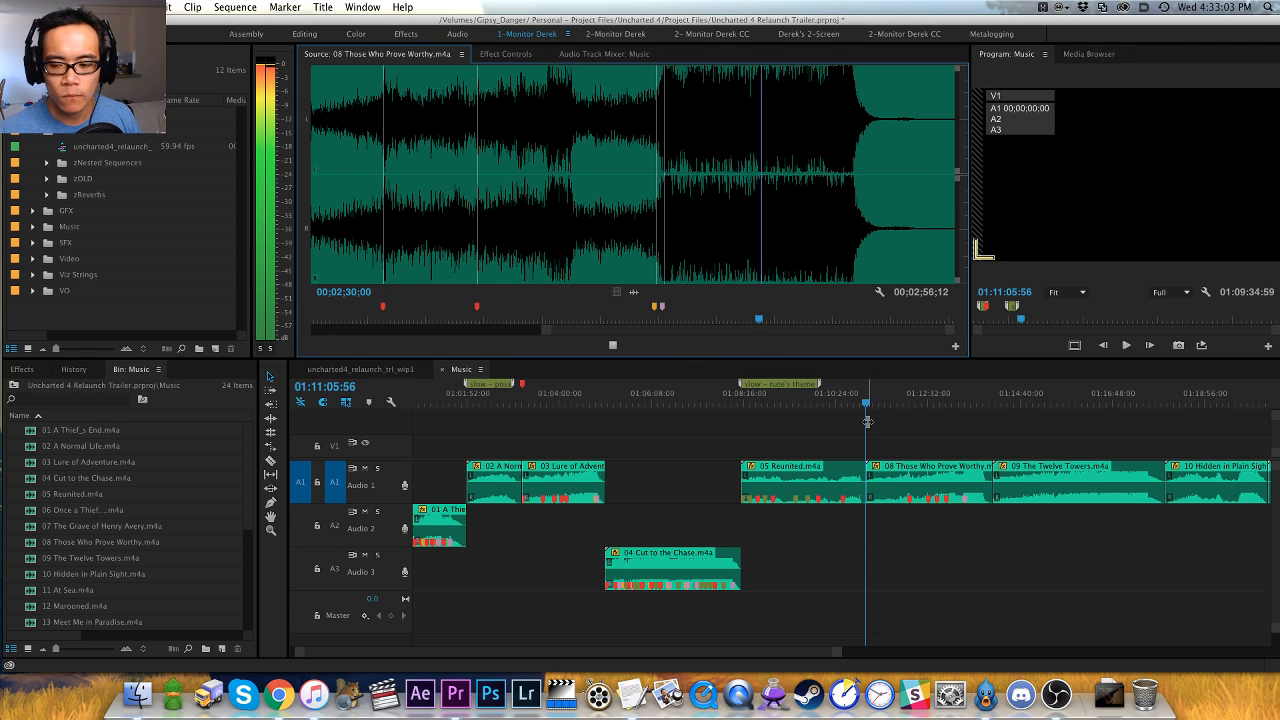
- Add a sequence marker named "medium - possible for segue" at 01:11:05:56 and extend it across most of the 08 clip
left_click(911, 441)
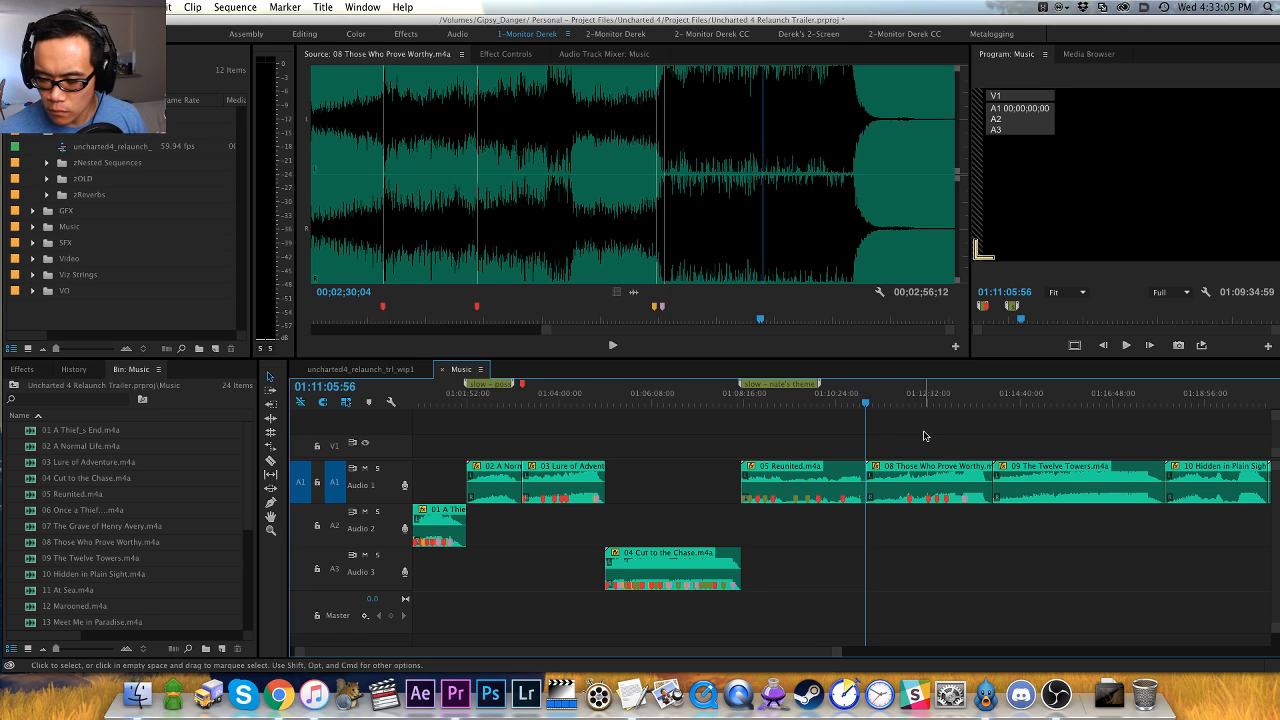
key("m")
key("m")
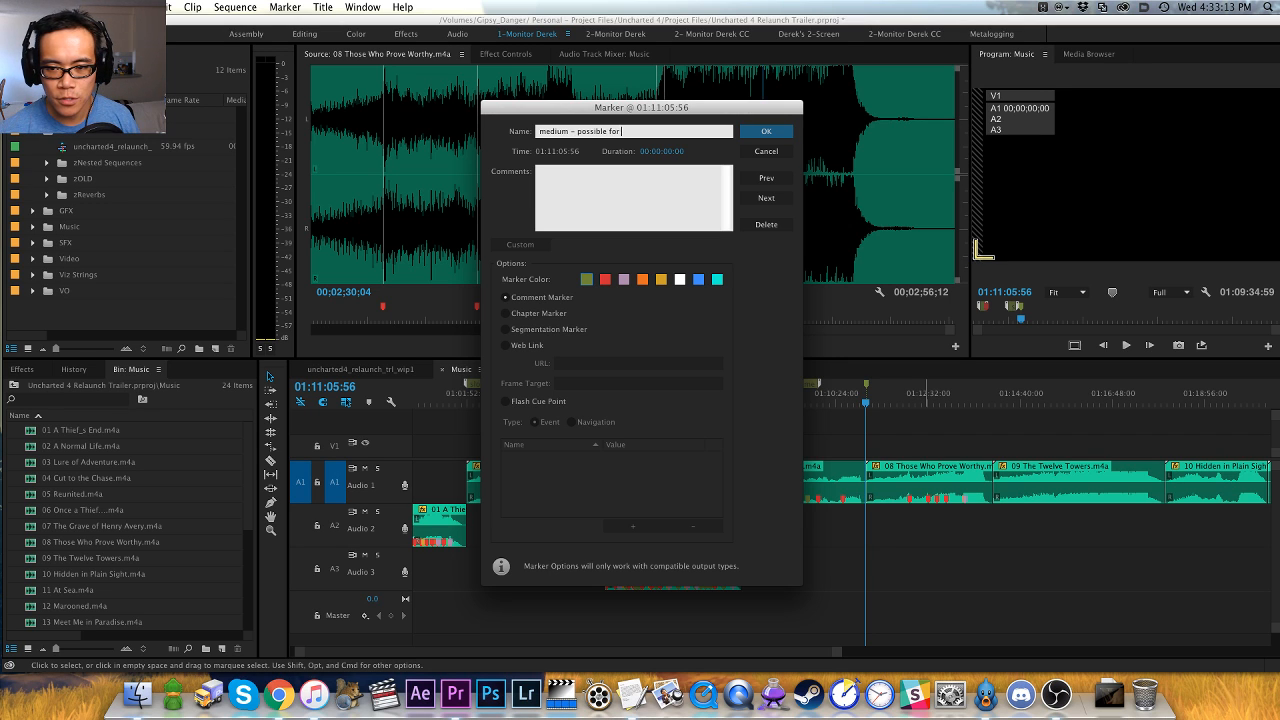
type("medium - possible for segus")
key("Return")
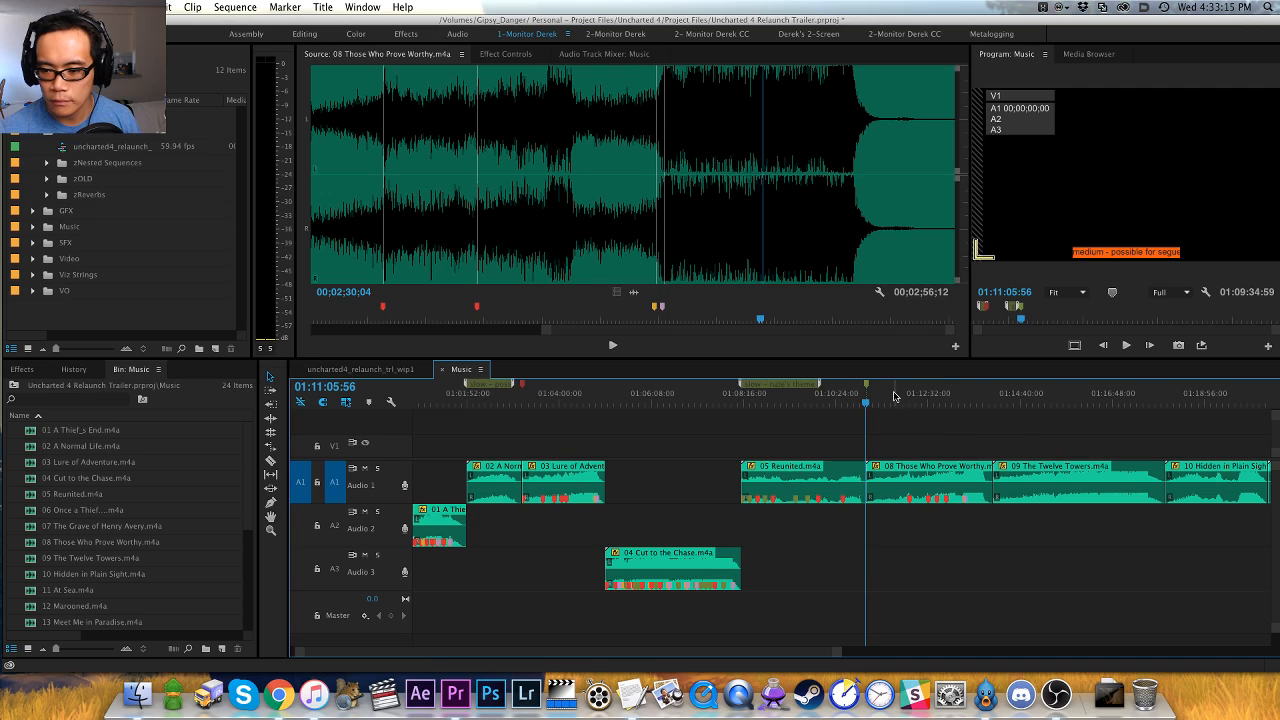
left_click_drag(867, 388, 981, 392)
- Move the sequence playhead to the start of the 09 The Twelve Towers clip and load that track into the Source Monitor
key("minus")
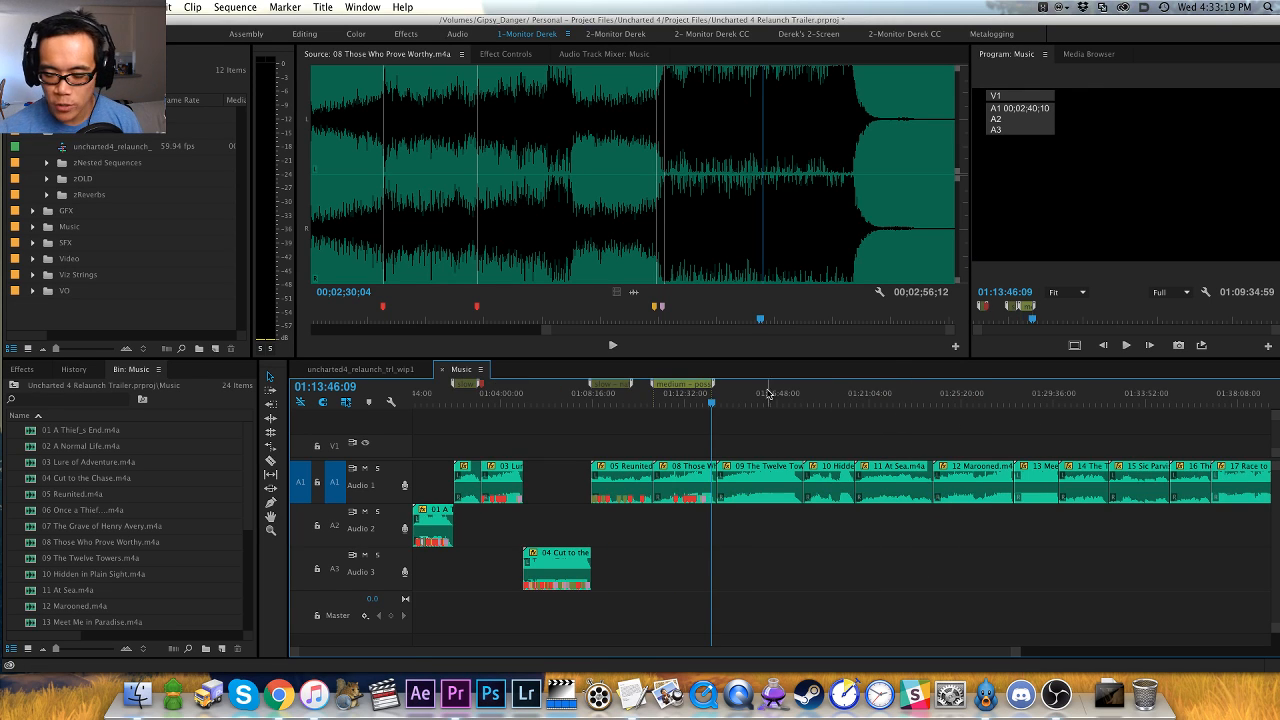
left_click(764, 404)
key("equal")
left_click(765, 404)
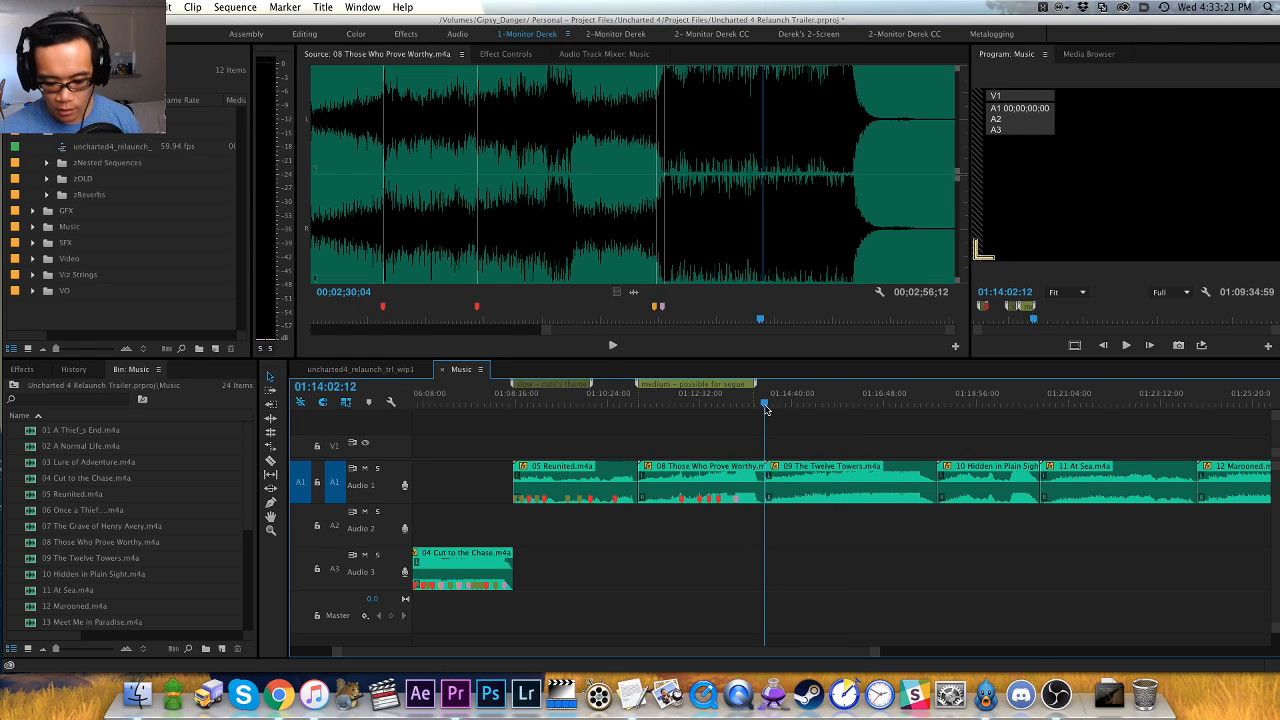
key("f")
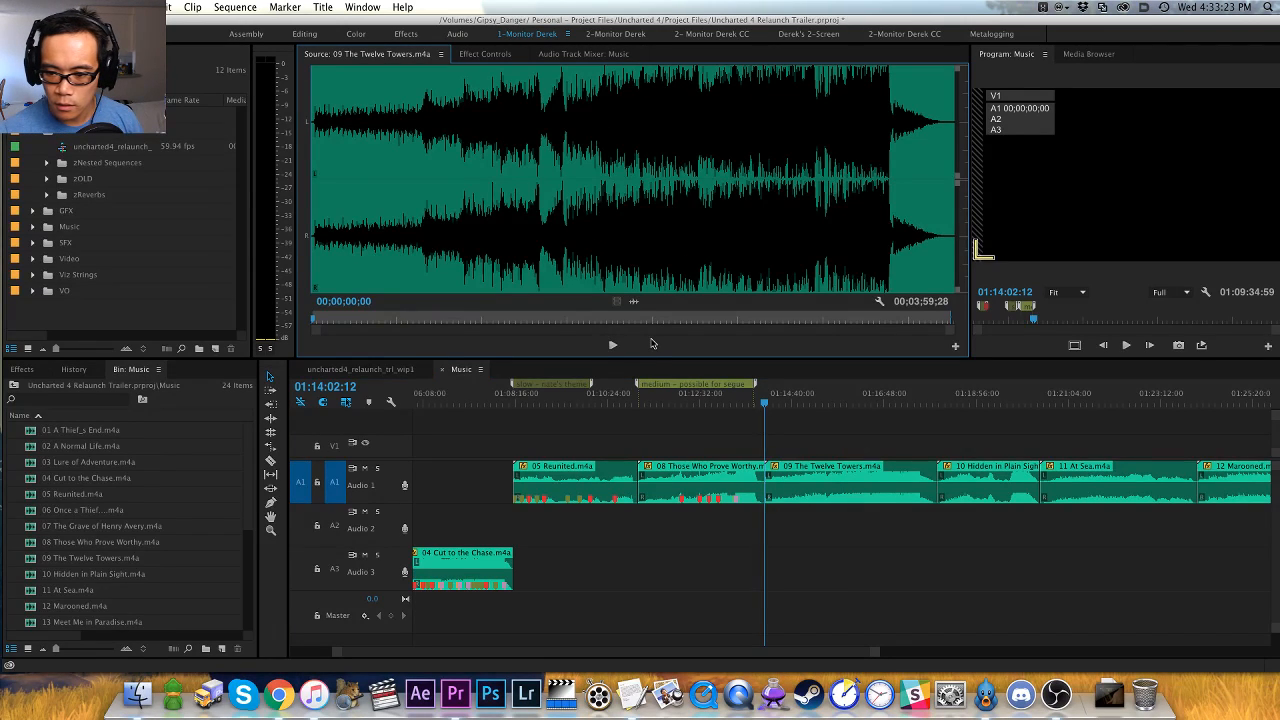
- Find the first note of 09 The Twelve Towers and place a marker at 00;00;01;15
key("space")
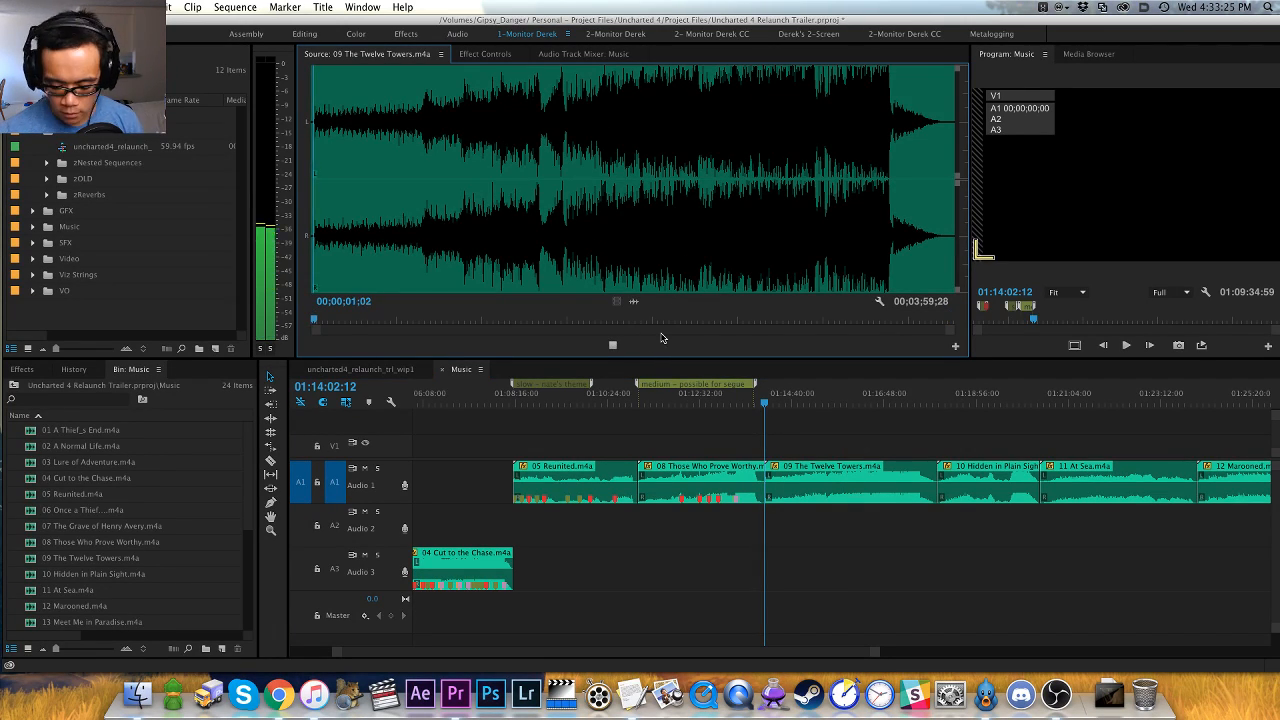
key("space")
left_click(337, 249)
key("space")
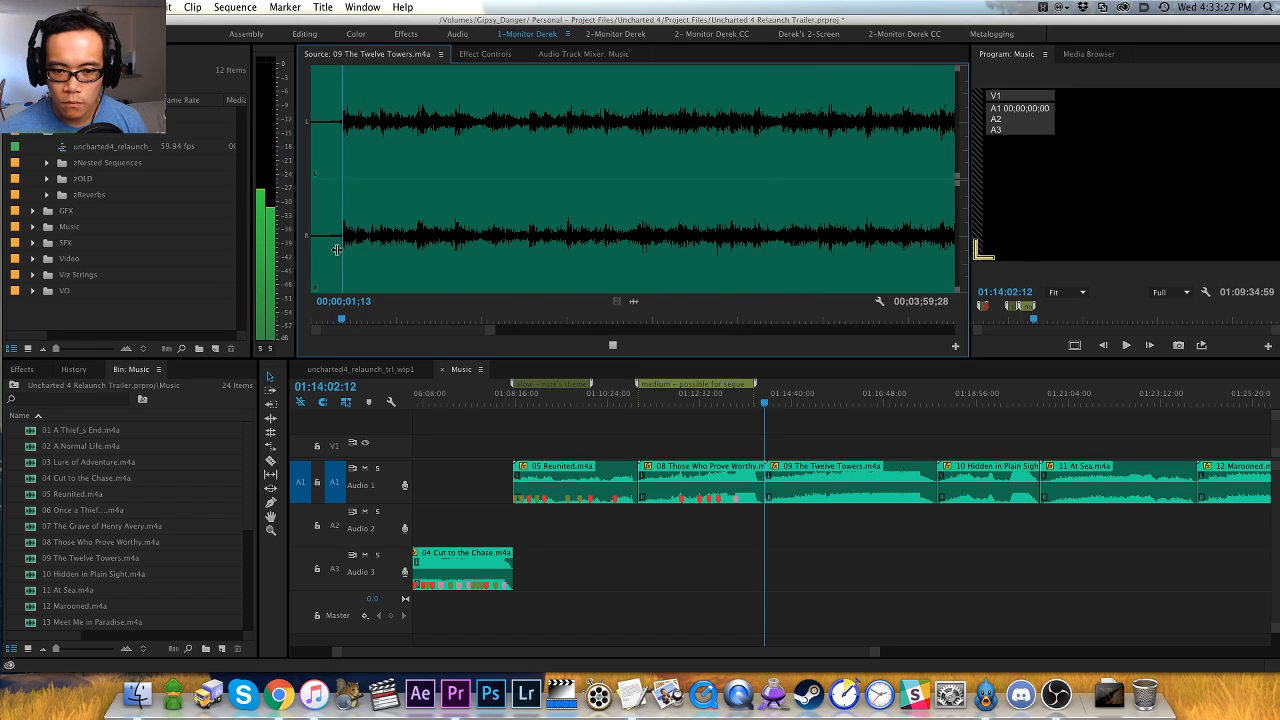
key("space")
key("m")
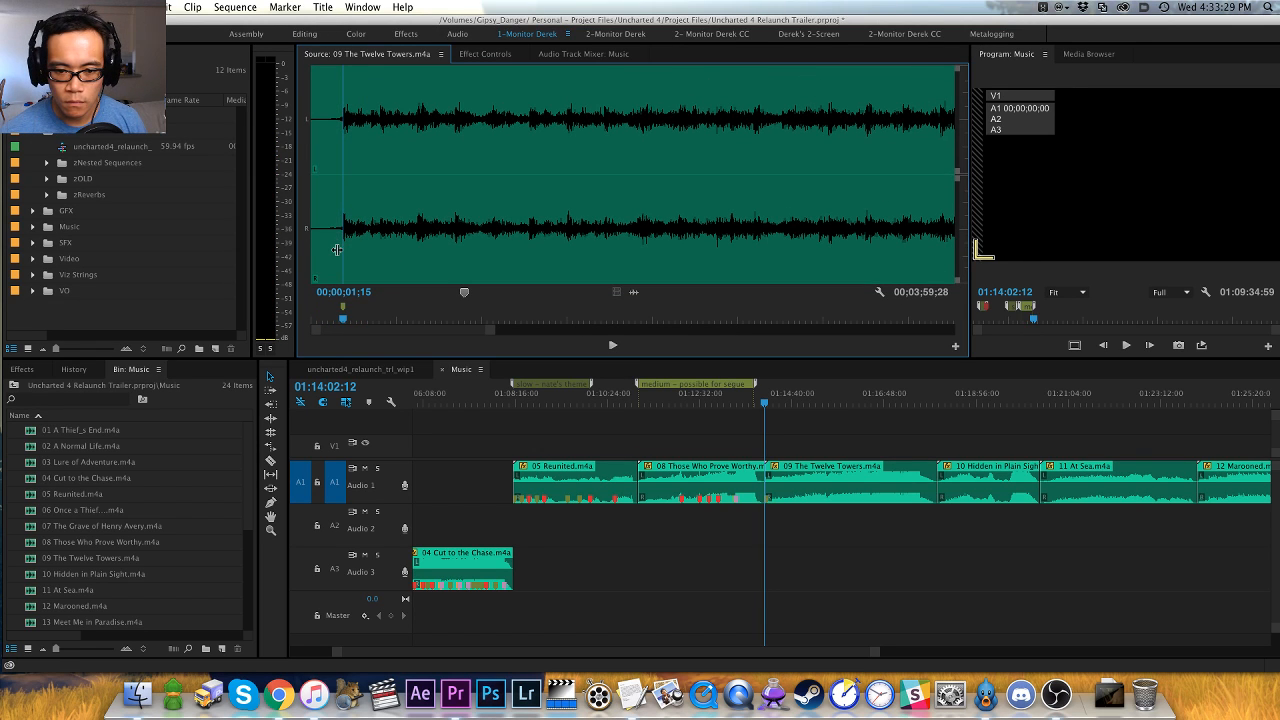
- Undo the red color change on the "medium - possible for segue" marker and color the opening marker of 09 The Twelve Towers red instead
key("super+z")
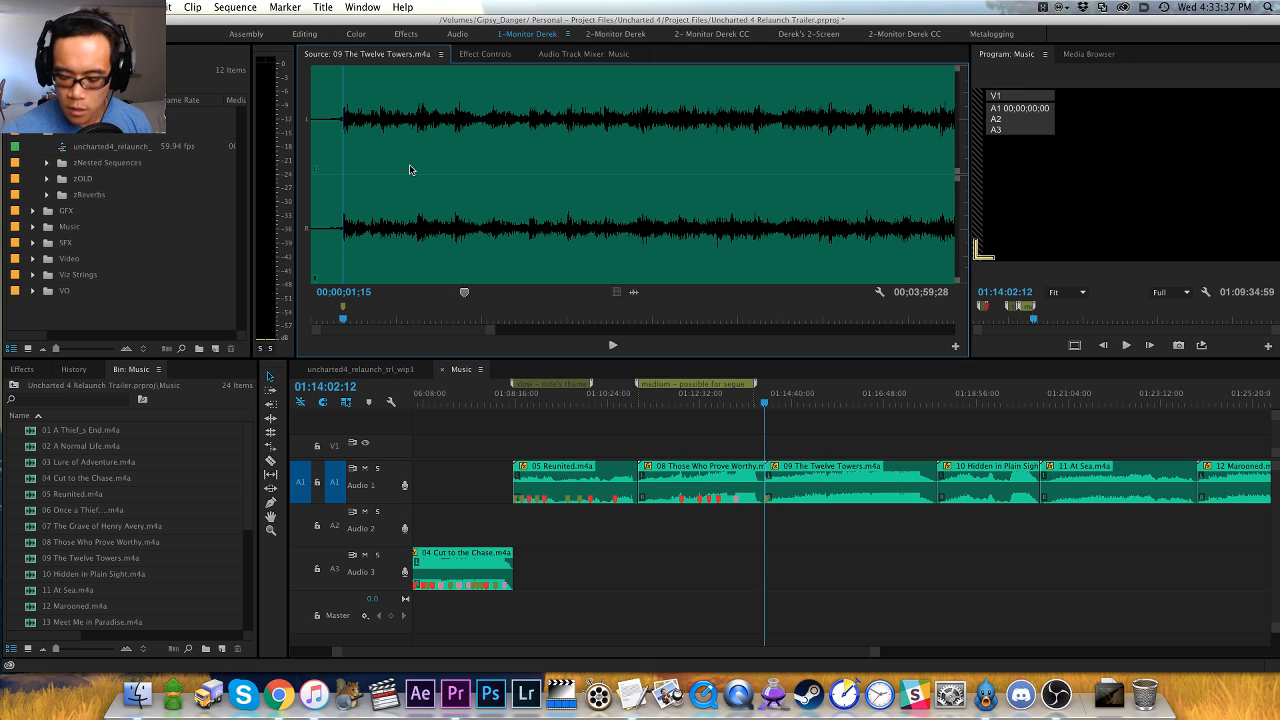
key("super+z")
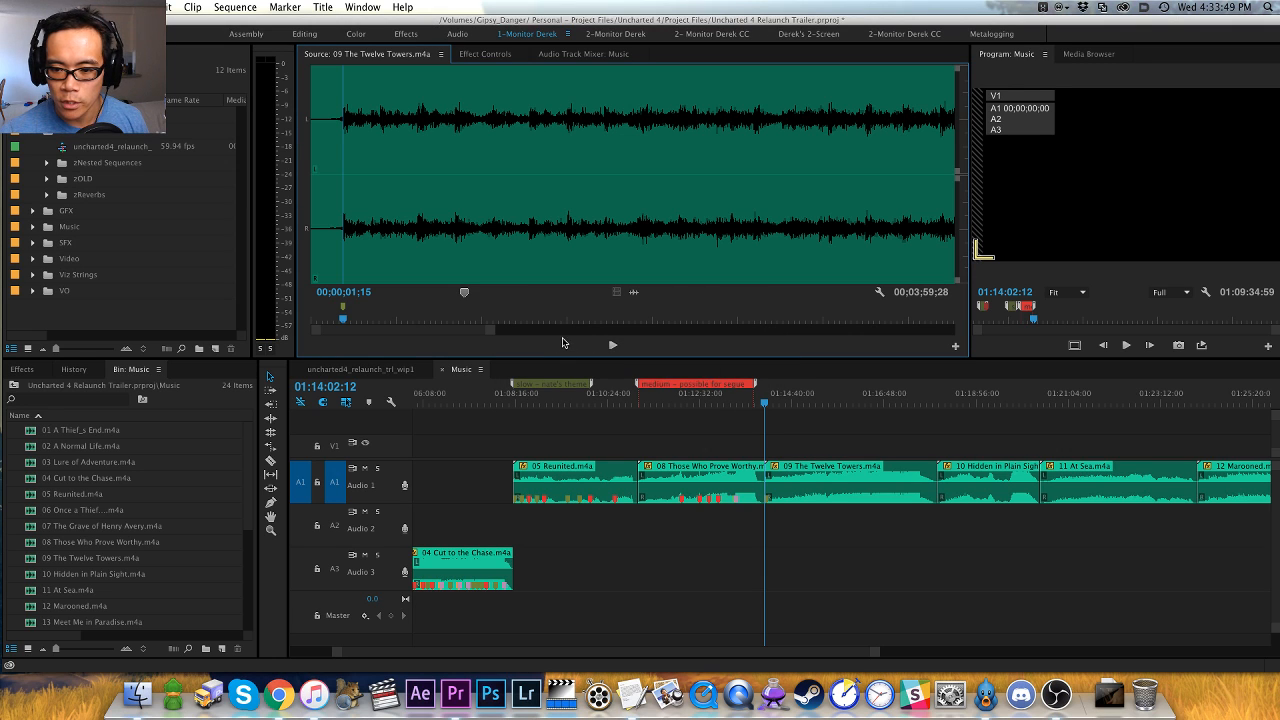
key("super+z")
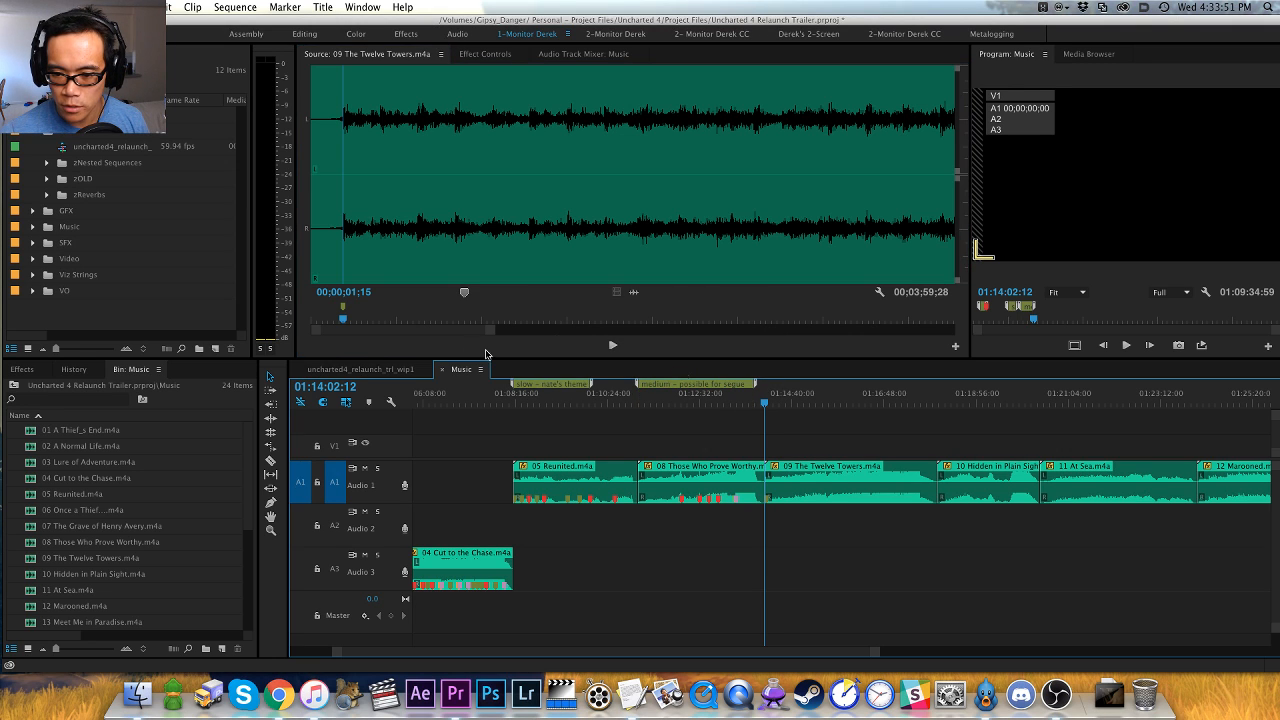
- Play on through the quiet opening of 09 The Twelve Towers and place a red marker at 00;00;15;12
key("space")
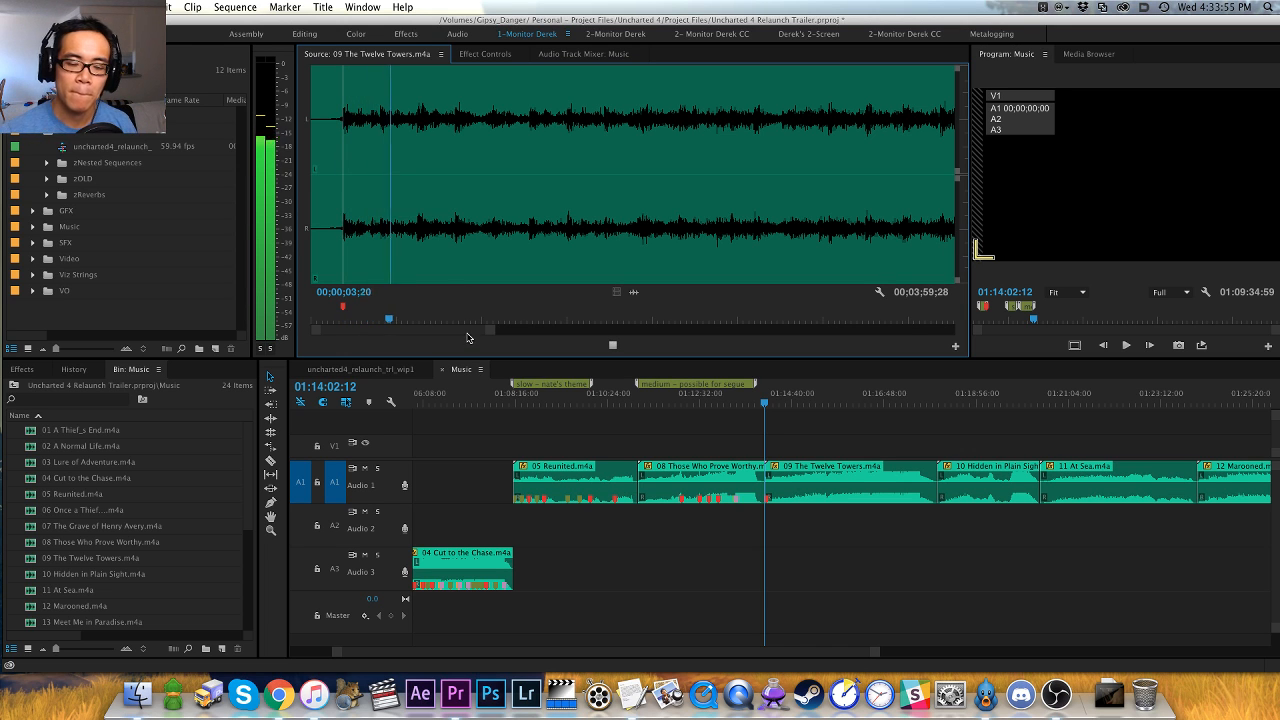
key("minus")
key("minus")
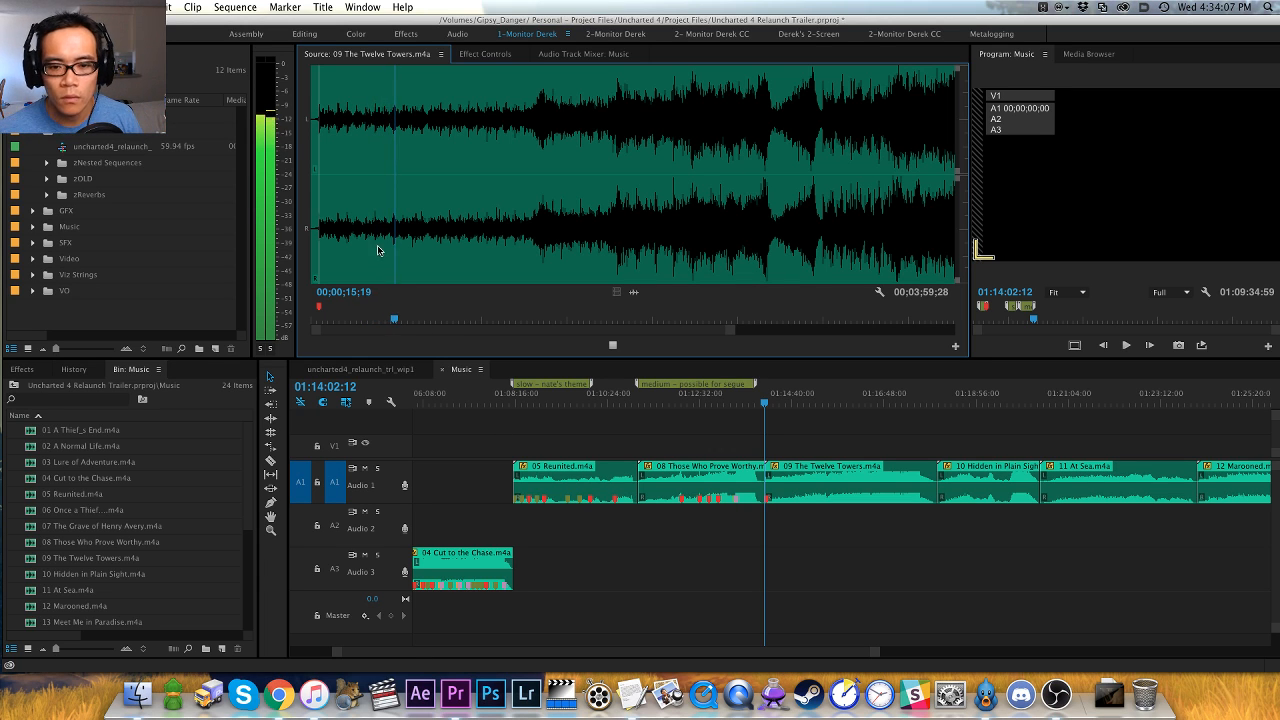
key("=")
key("=")
left_click(603, 246)
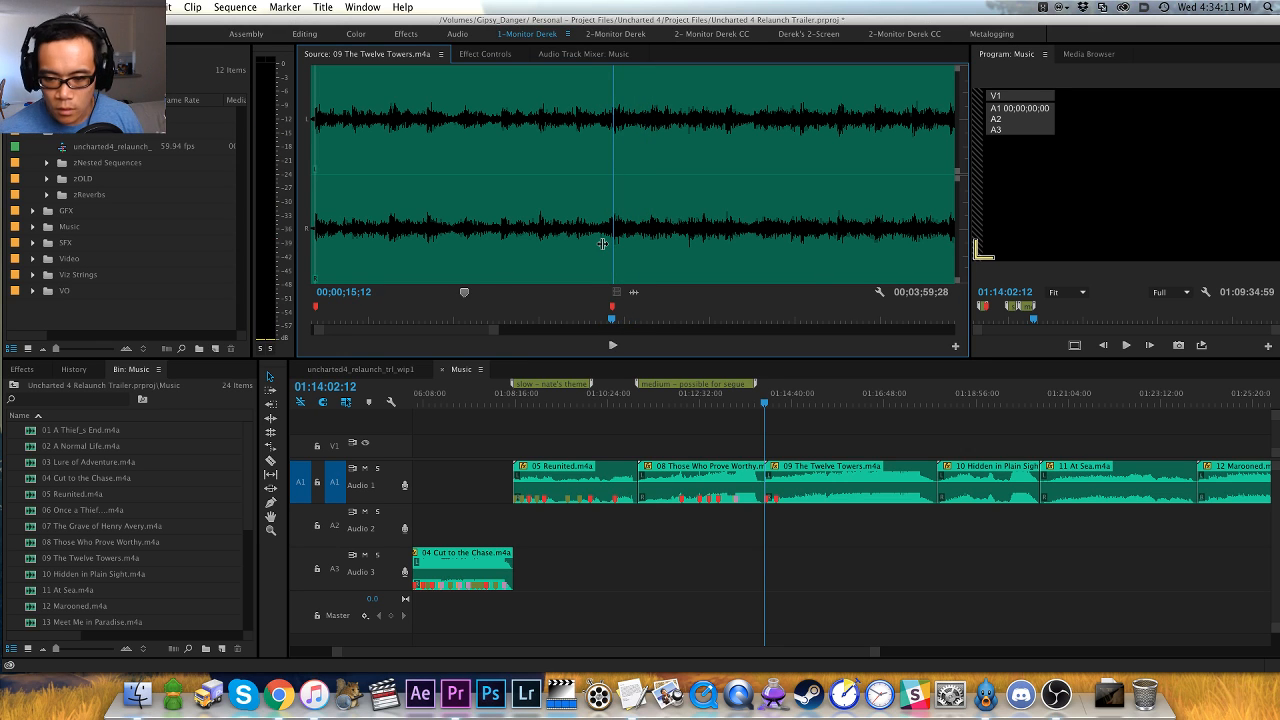
- Play on through 09 The Twelve Towers to the first swell and place a red marker at 00;00;43;05
key("-")
key("-")
key("=")
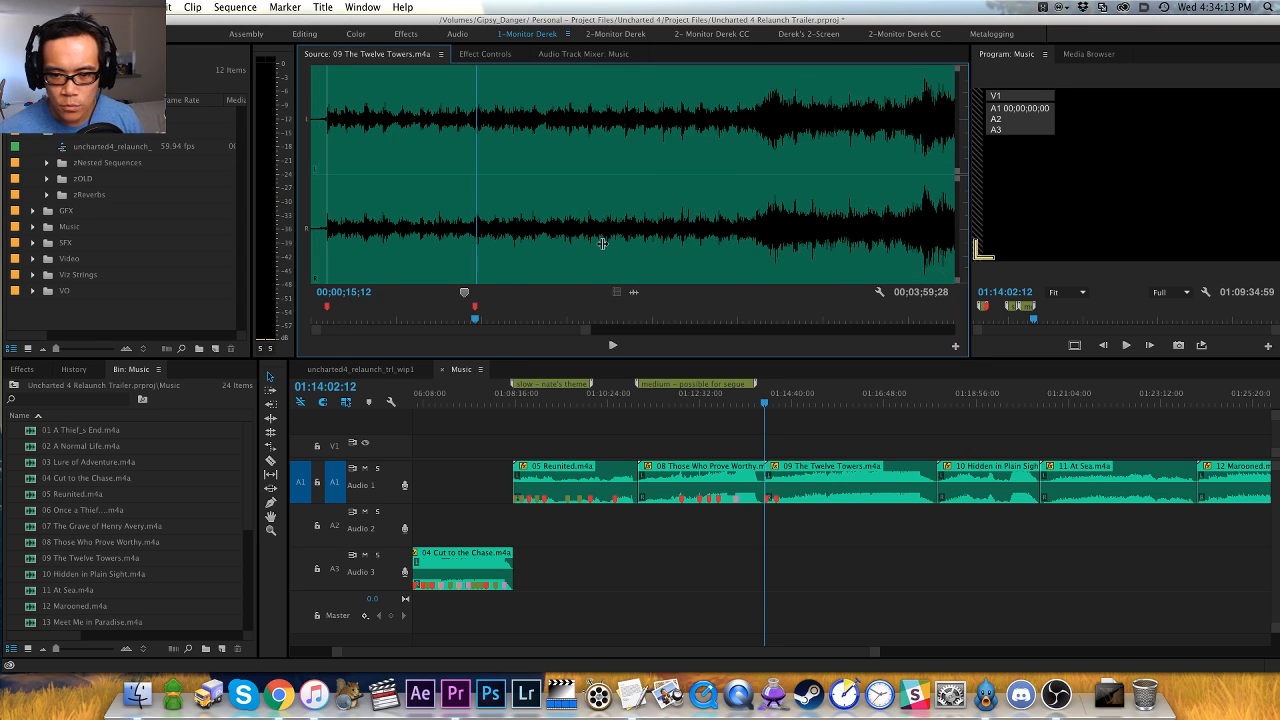
key("space")
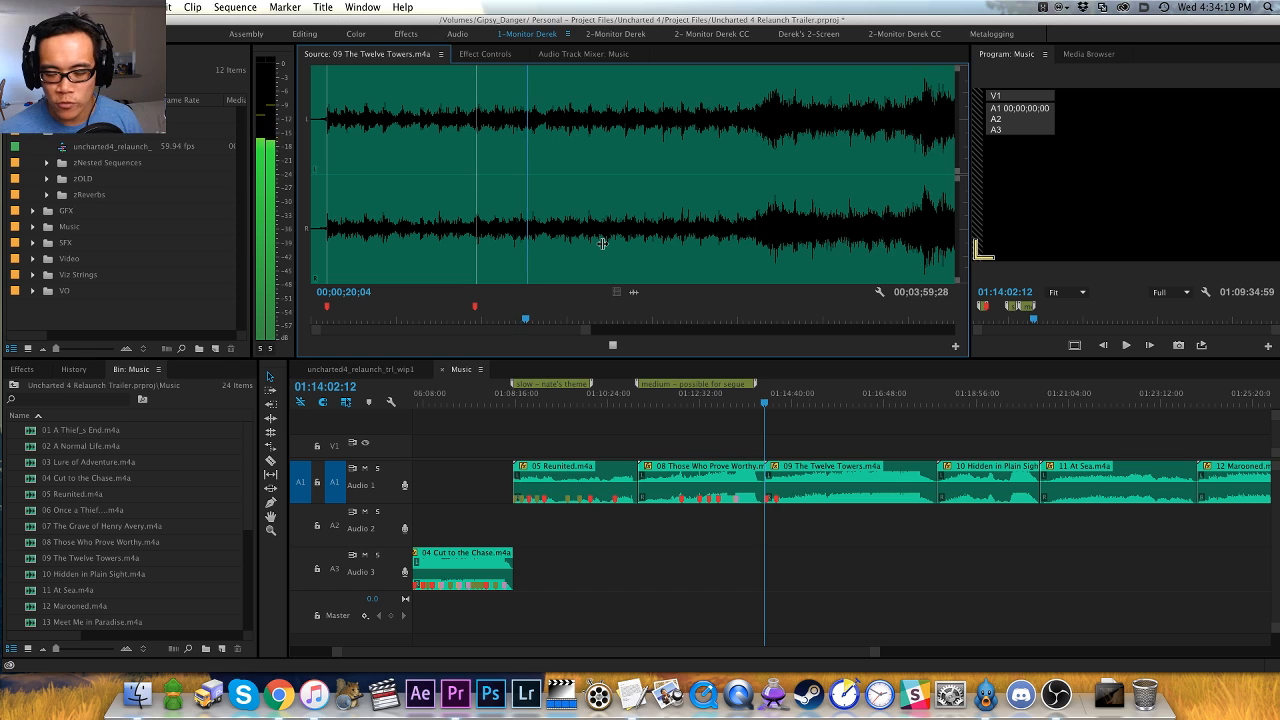
key("=")
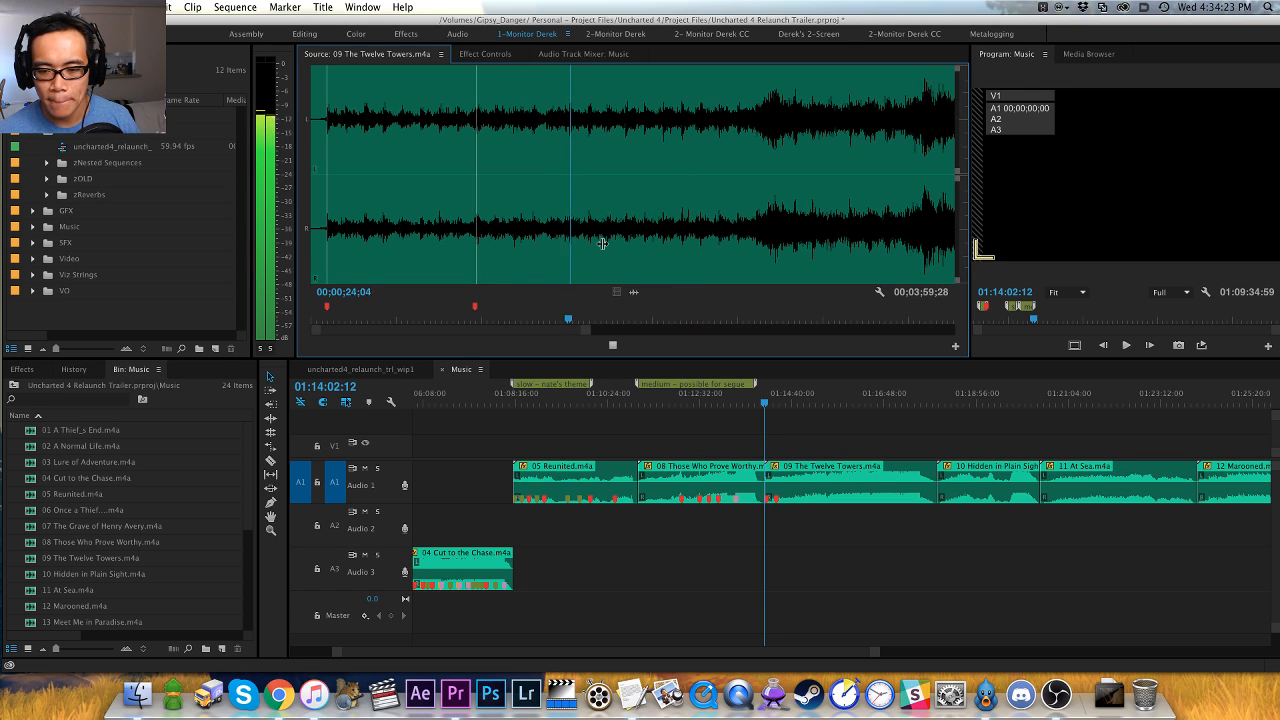
key("minus")
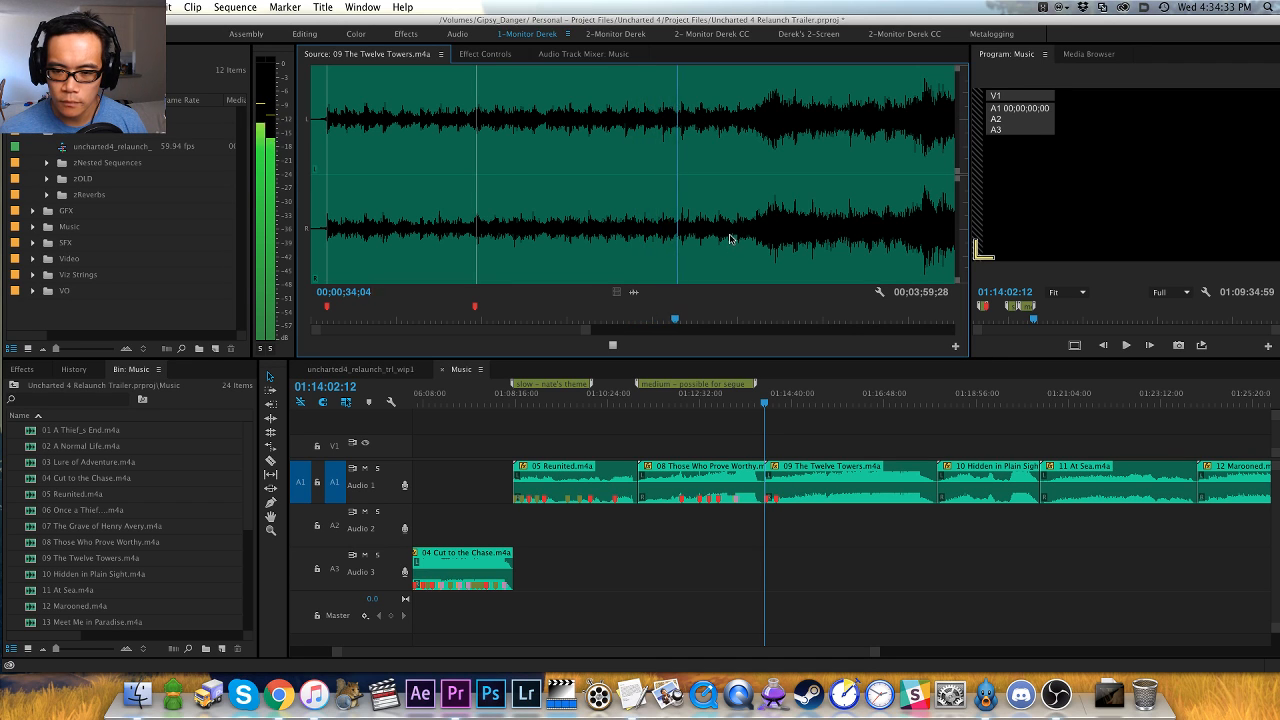
key("=")
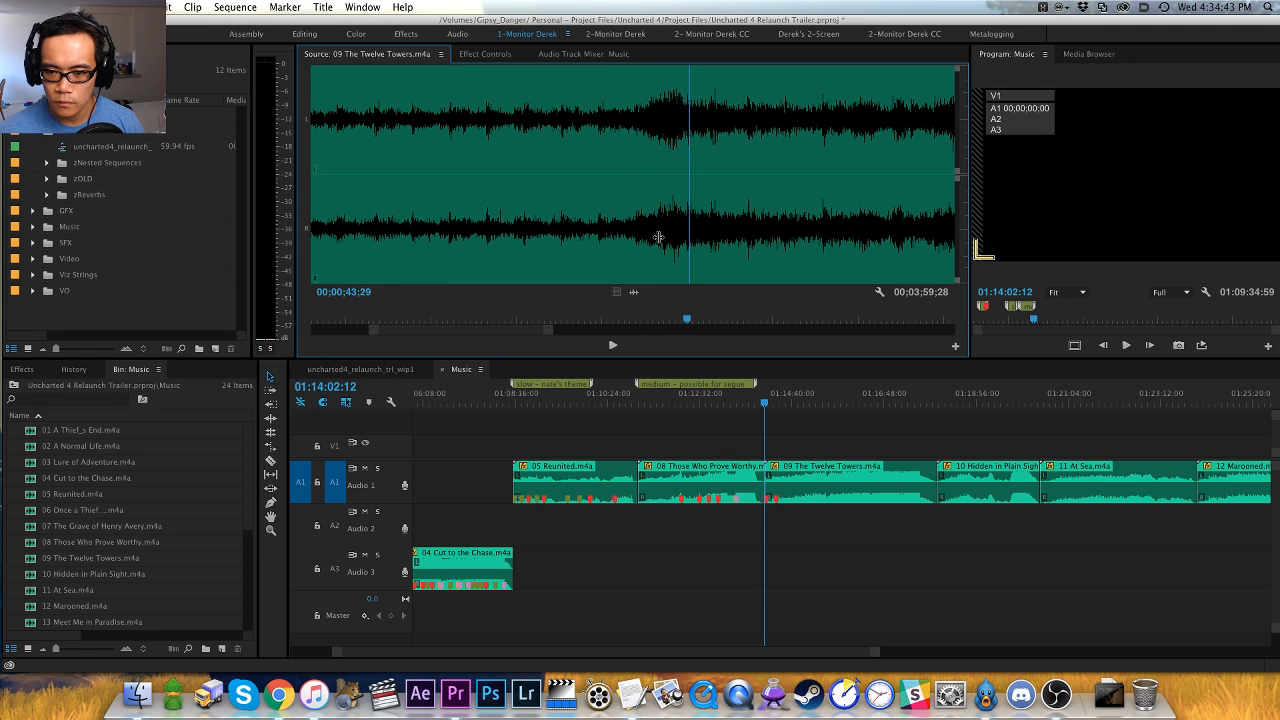
left_click(662, 237)
key("space")
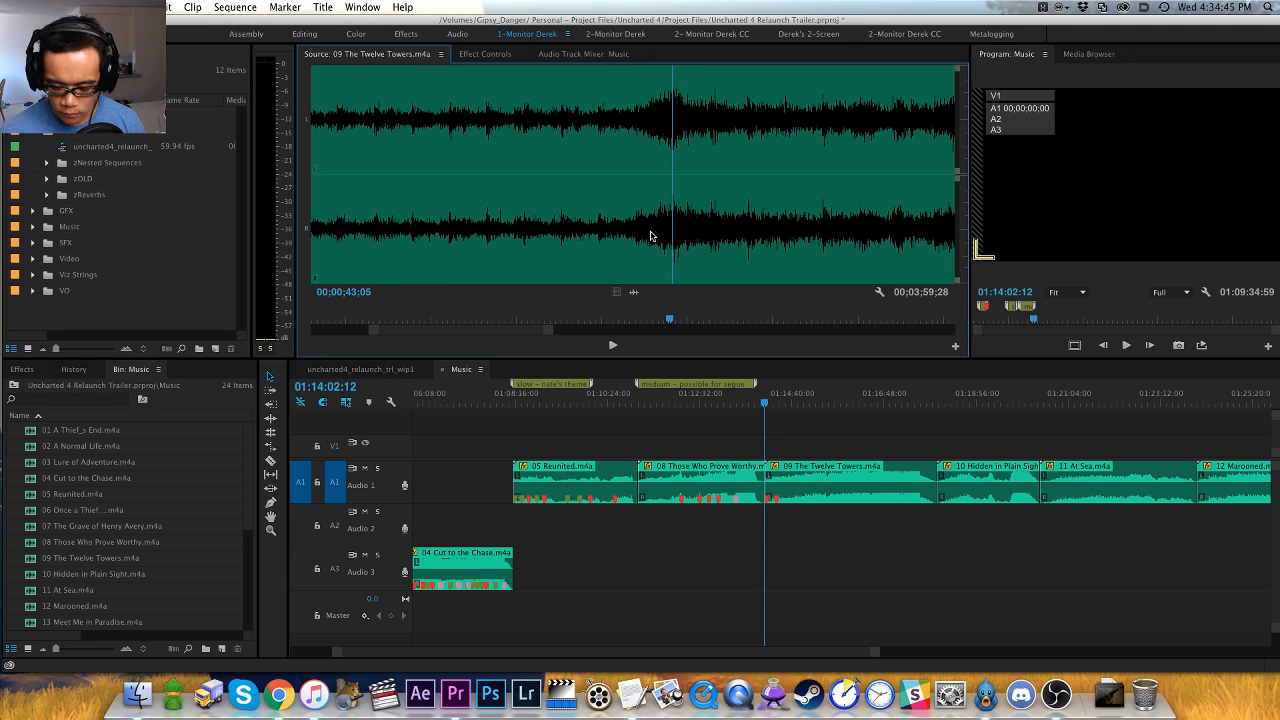
key("space")
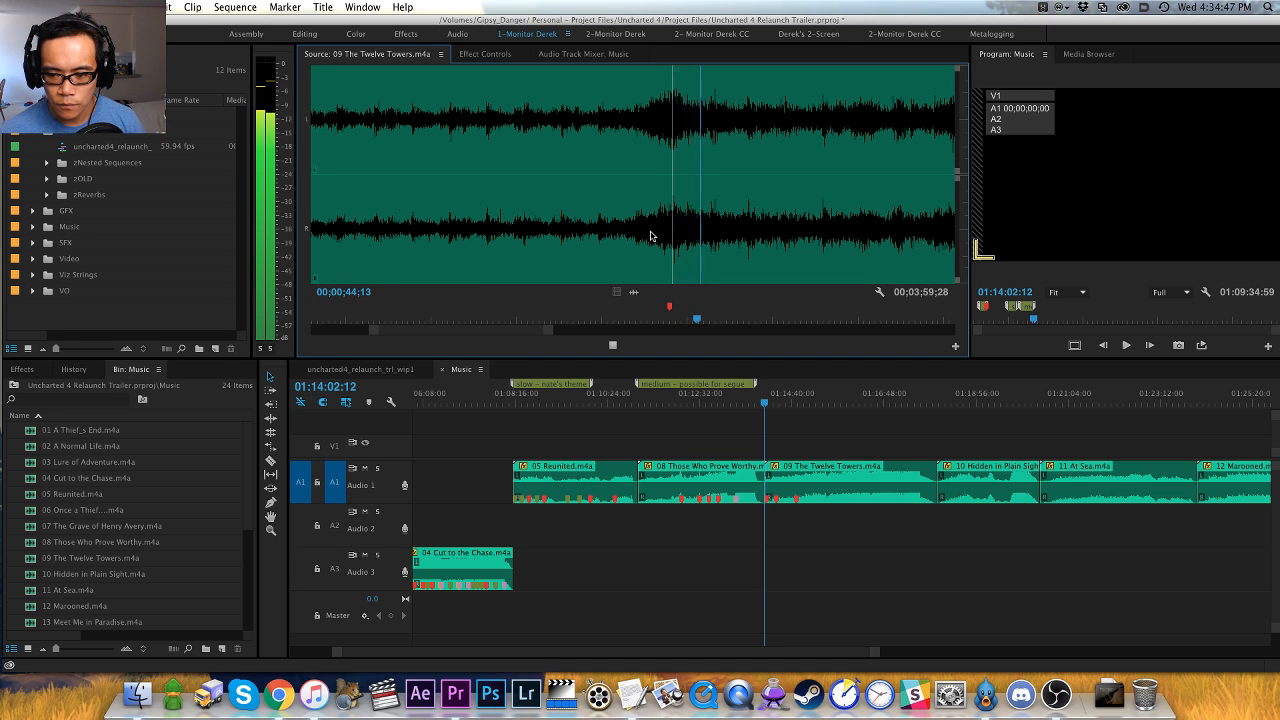
- Continue auditioning The Twelve Towers and place a green marker at the hit just before the one-minute point
key("minus")
key("minus")
key("equal")
key("equal")
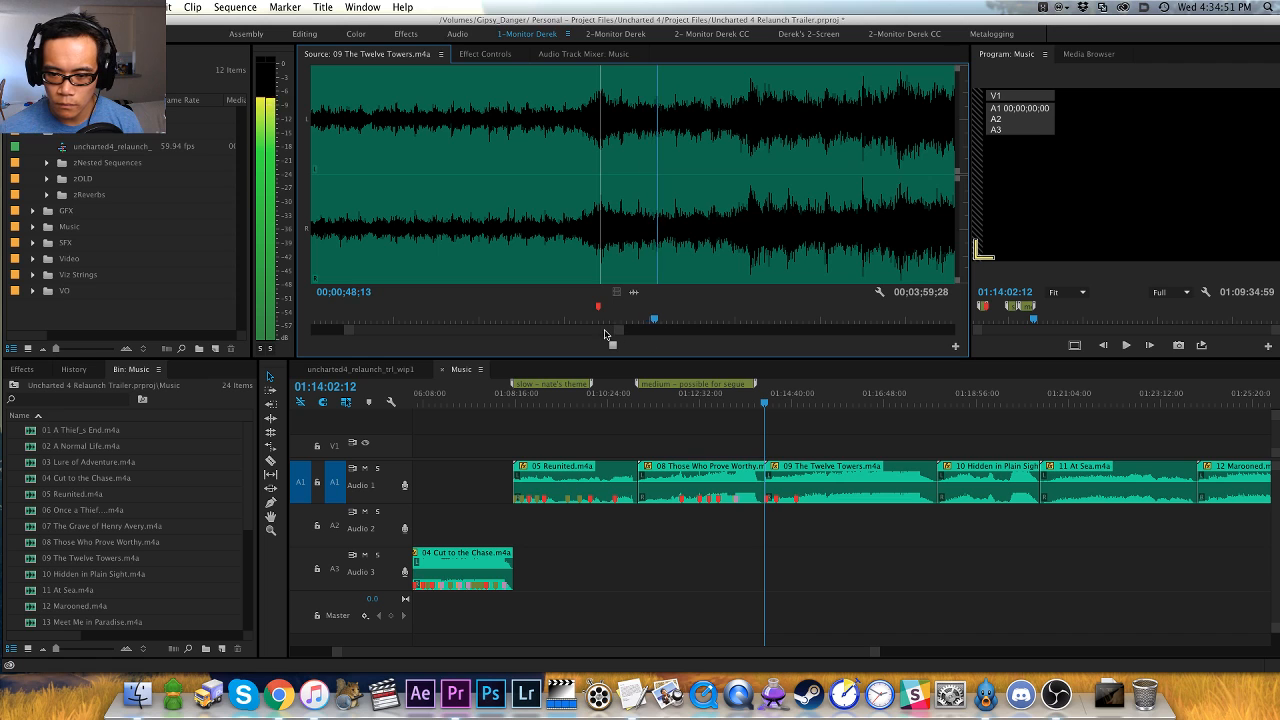
key("equal")
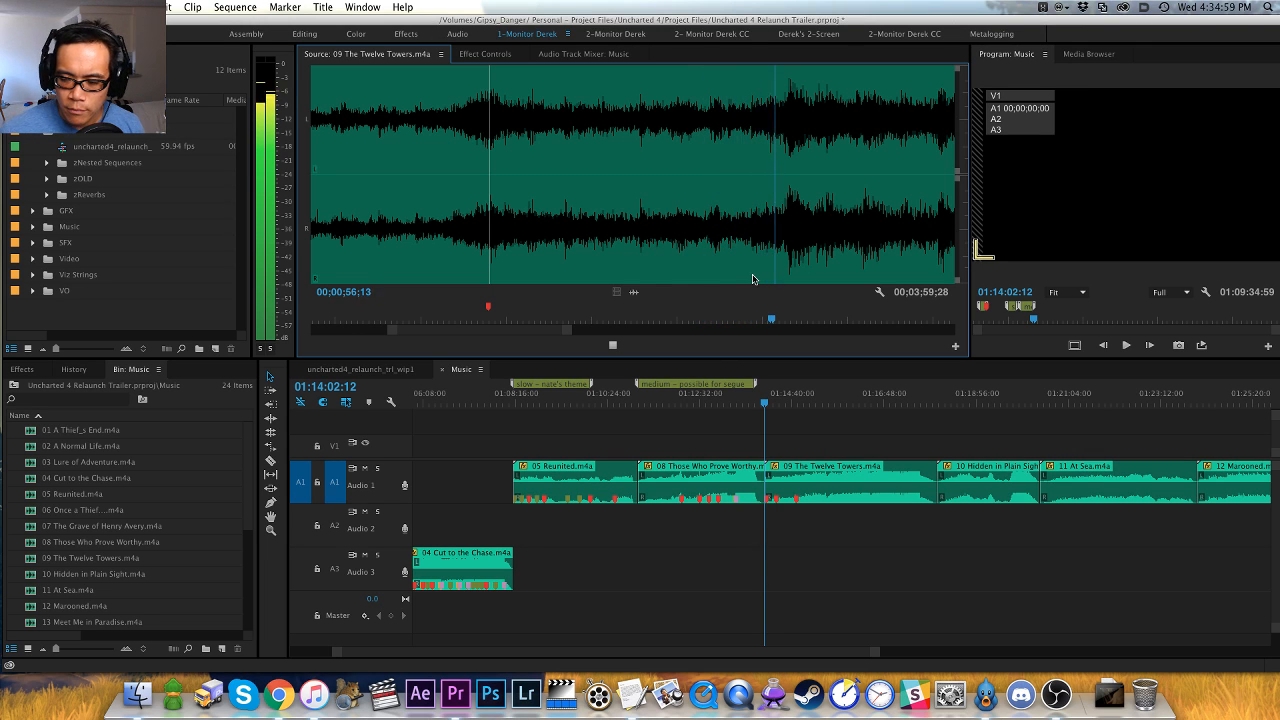
key("space")
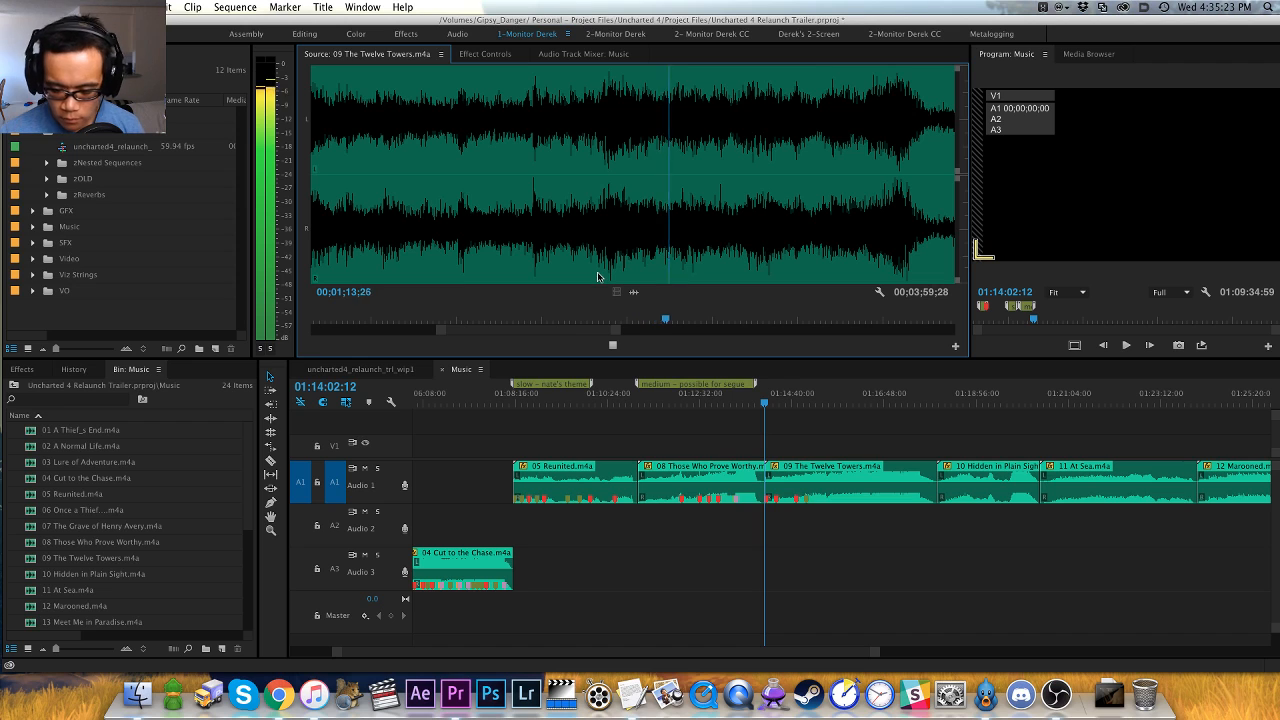
- Listen on to the end of the loud passage and place a red marker on its final peak at 00;01;24;29
key("minus")
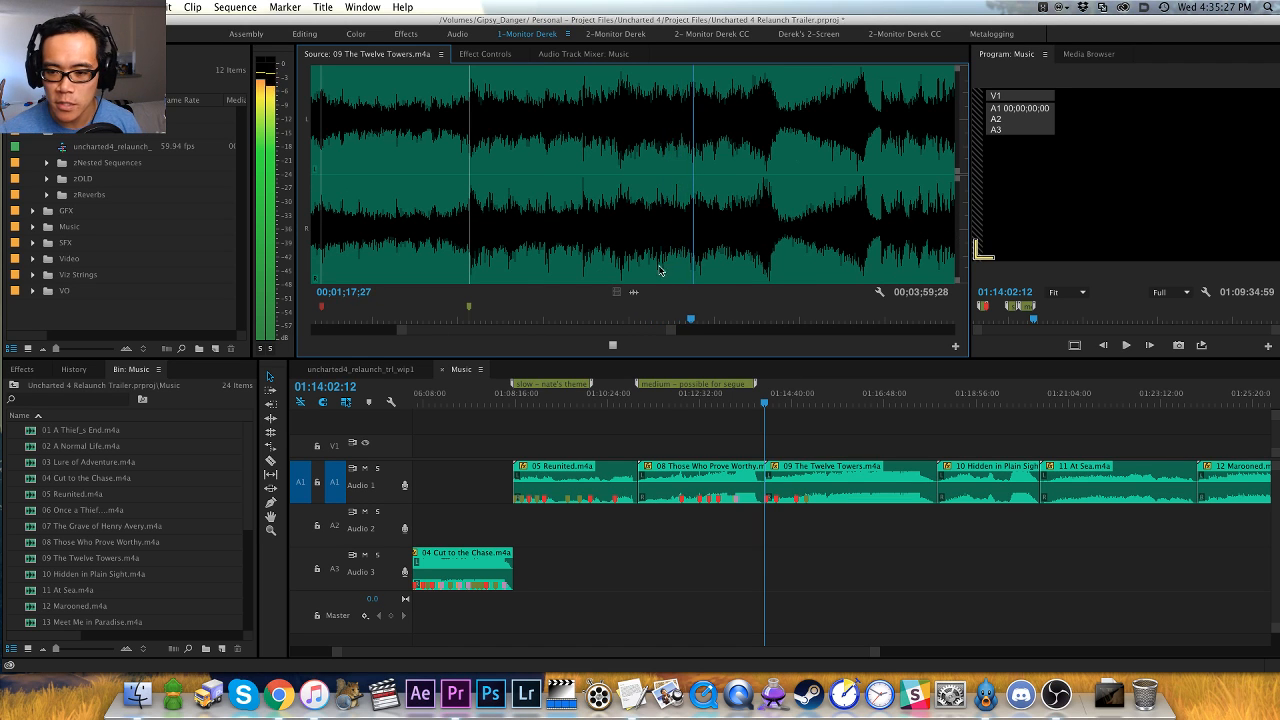
key("equal")
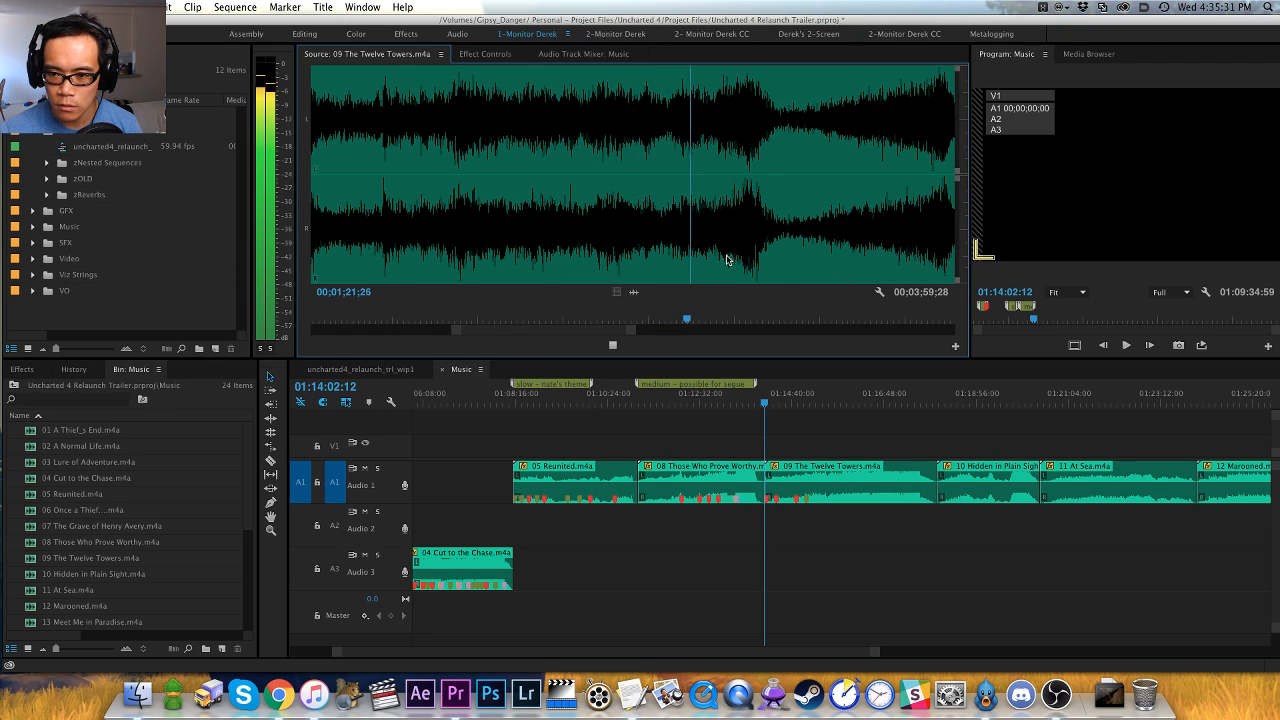
key("equal")
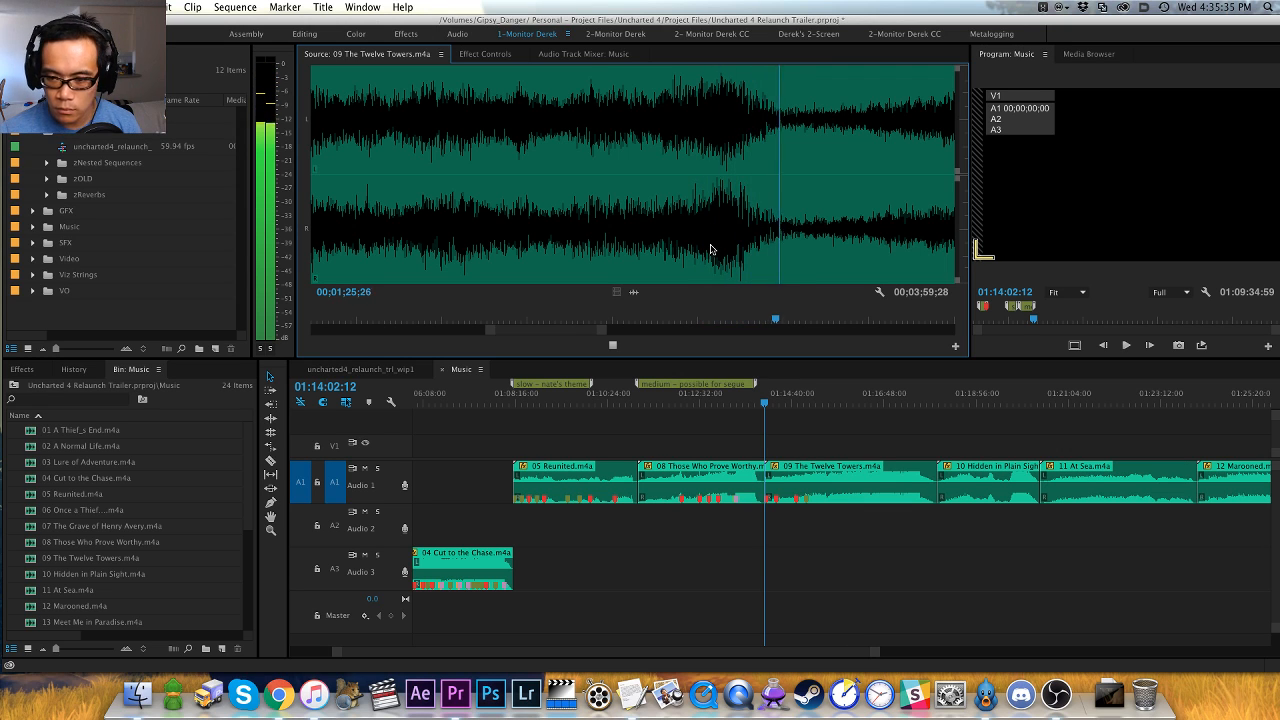
left_click(709, 250)
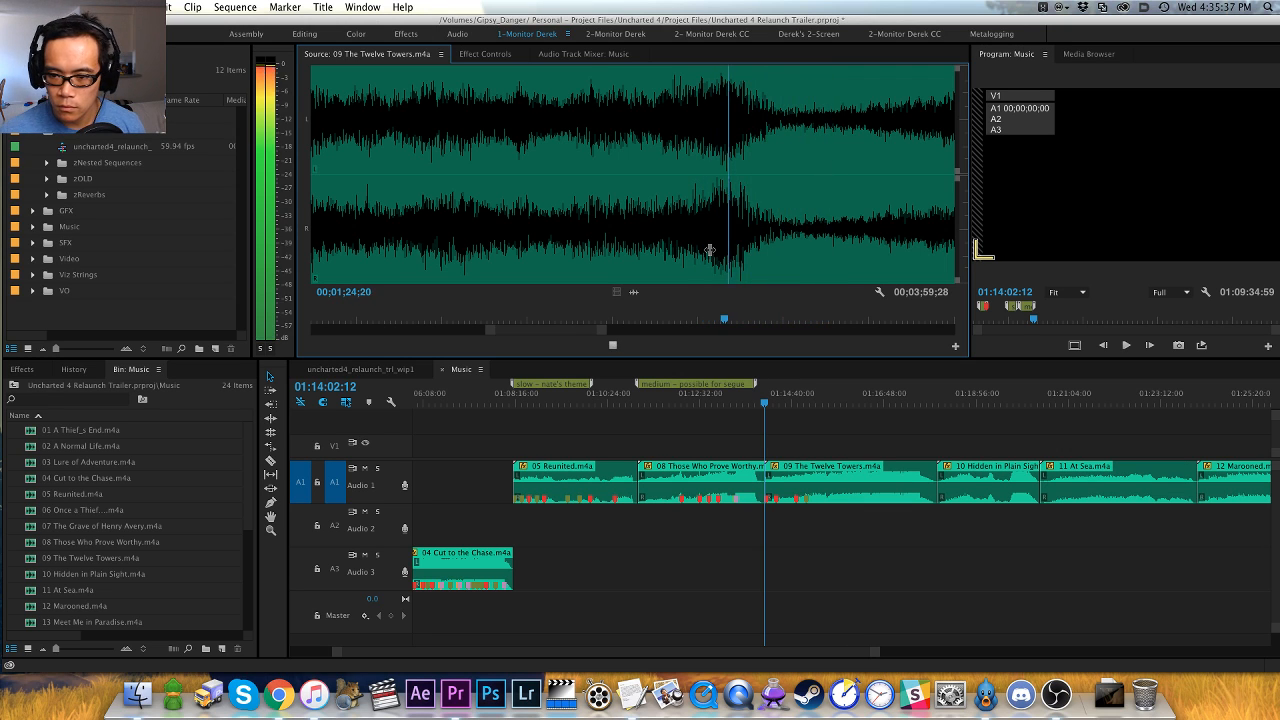
key("space")
scroll(709, 250, "down", 2)
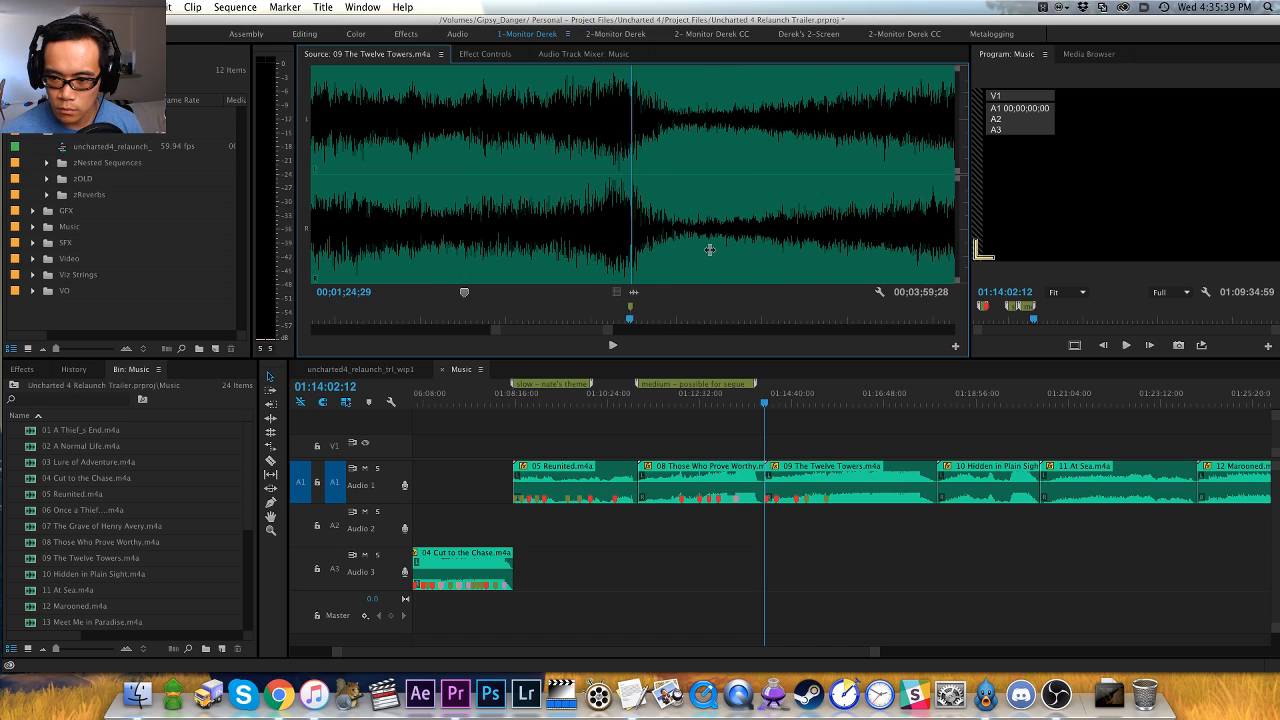
key("space")
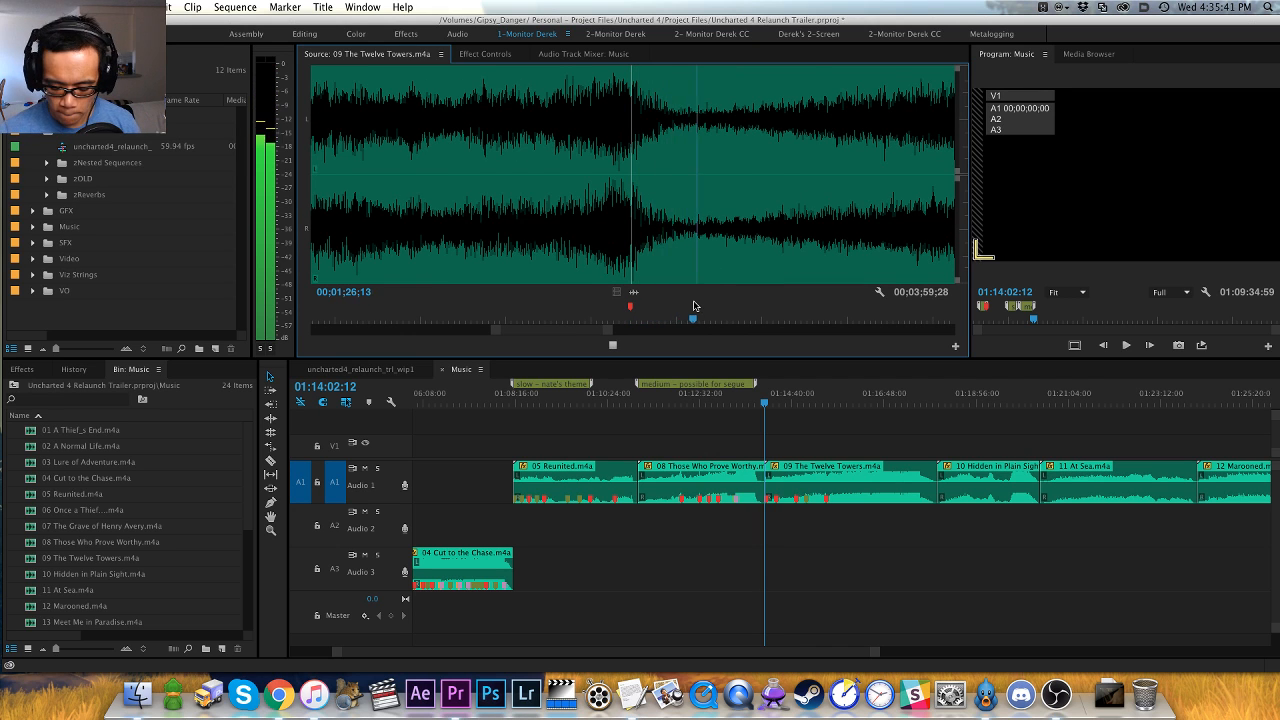
- Play through the next build and place a red marker on the hit after its dip at 00;01;35;10
key("minus")
key("minus")
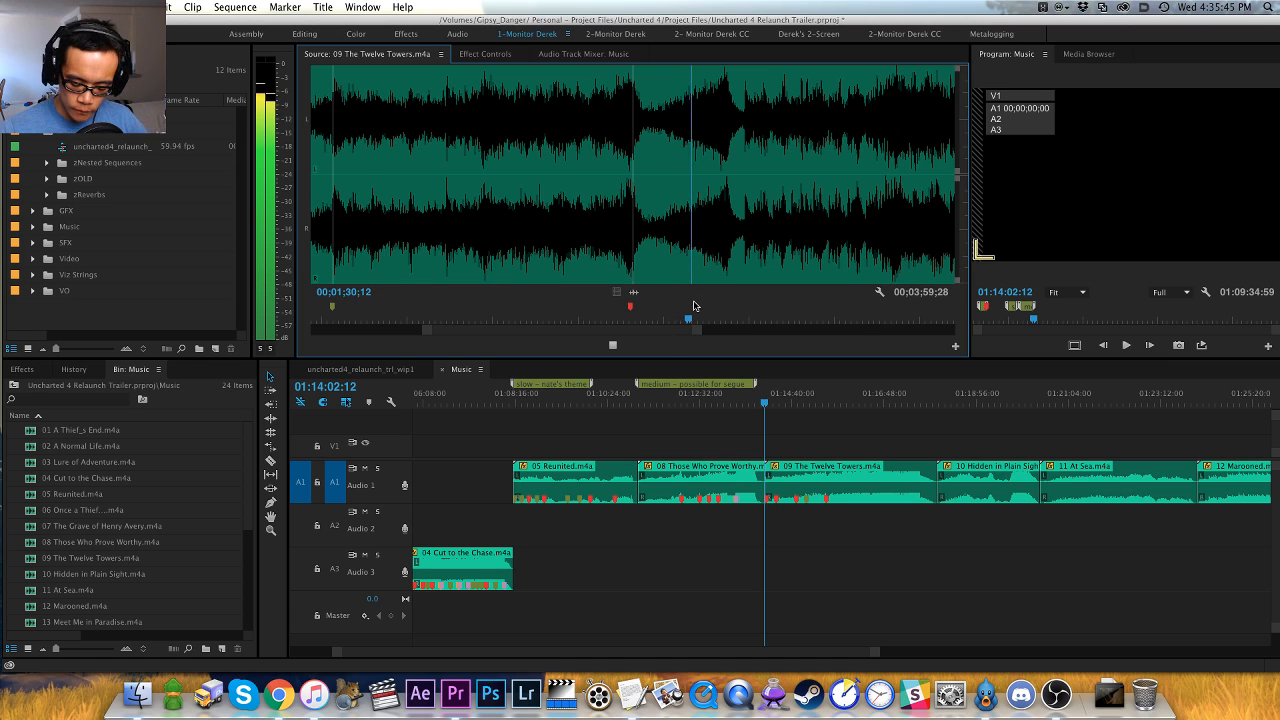
scroll(694, 305, "down", 2)
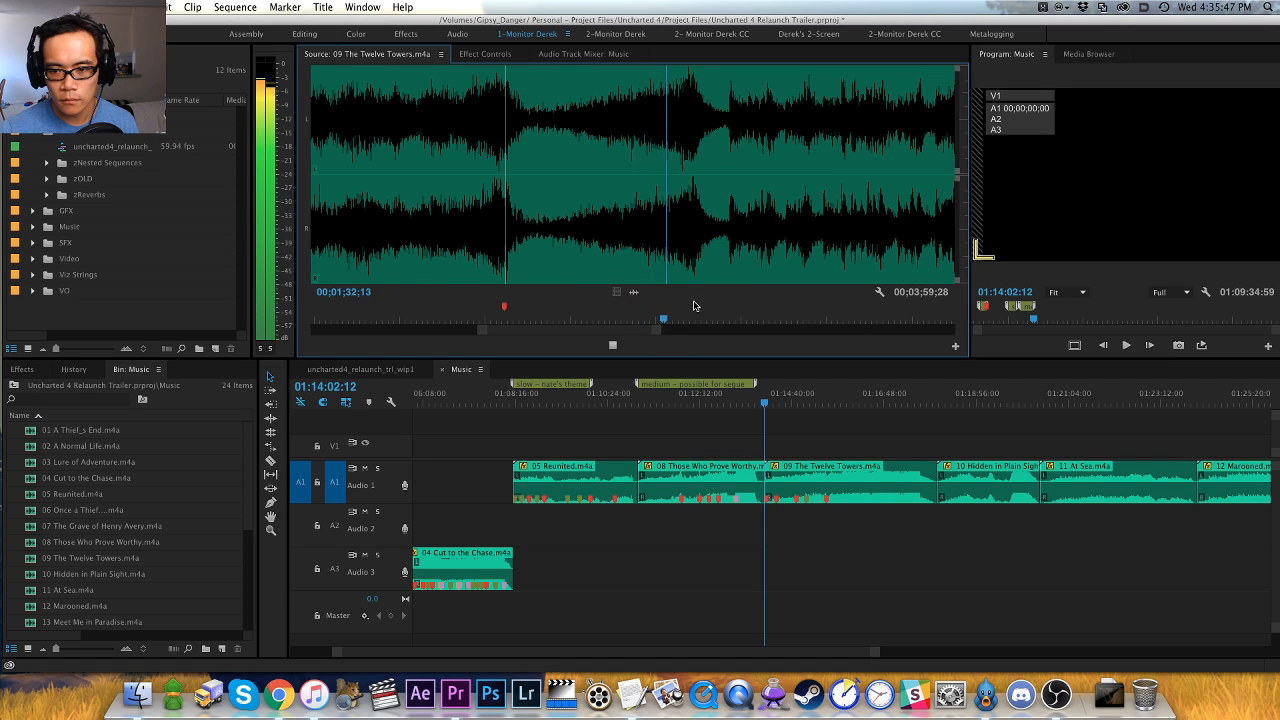
key("equal")
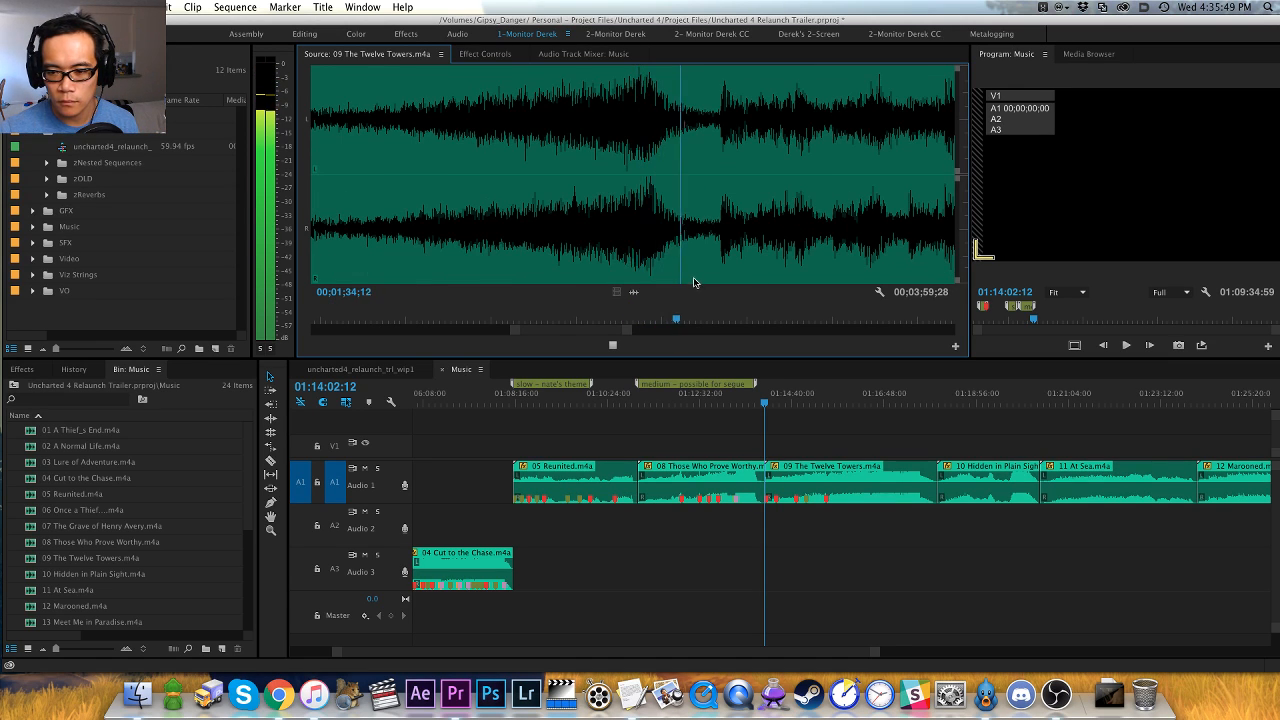
key("space")
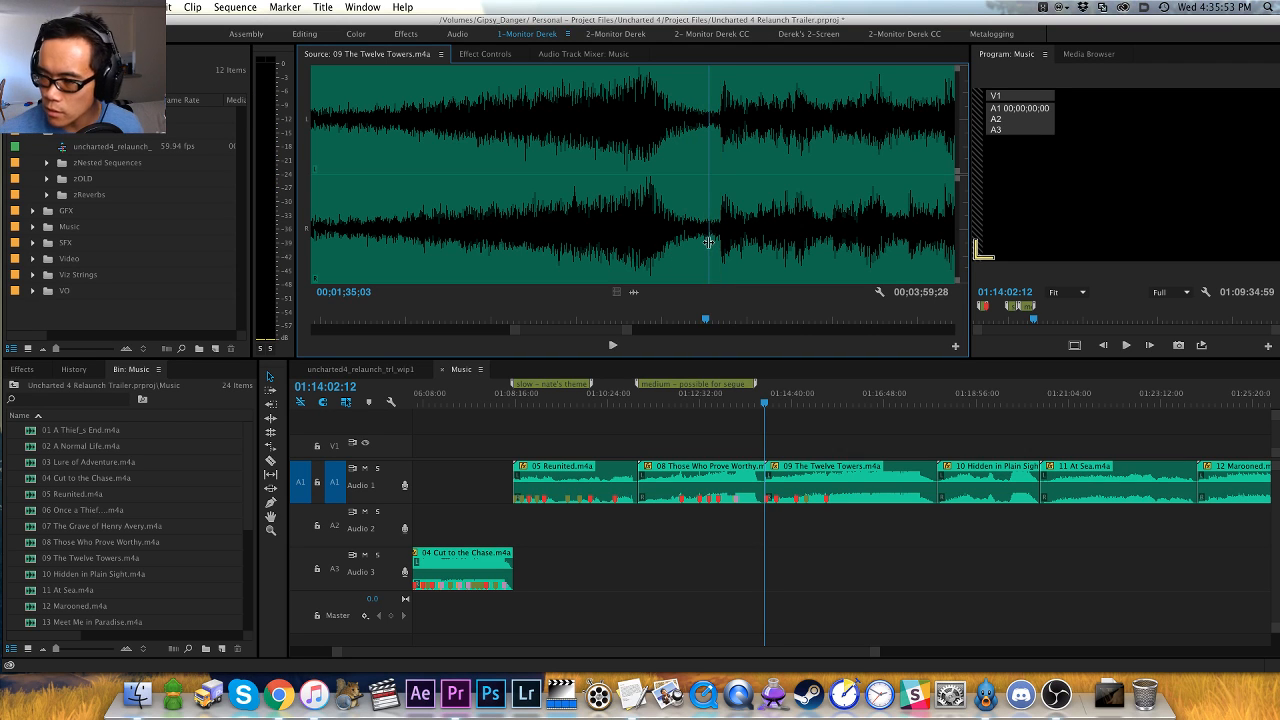
key("shift+Right")
key("shift+Right")
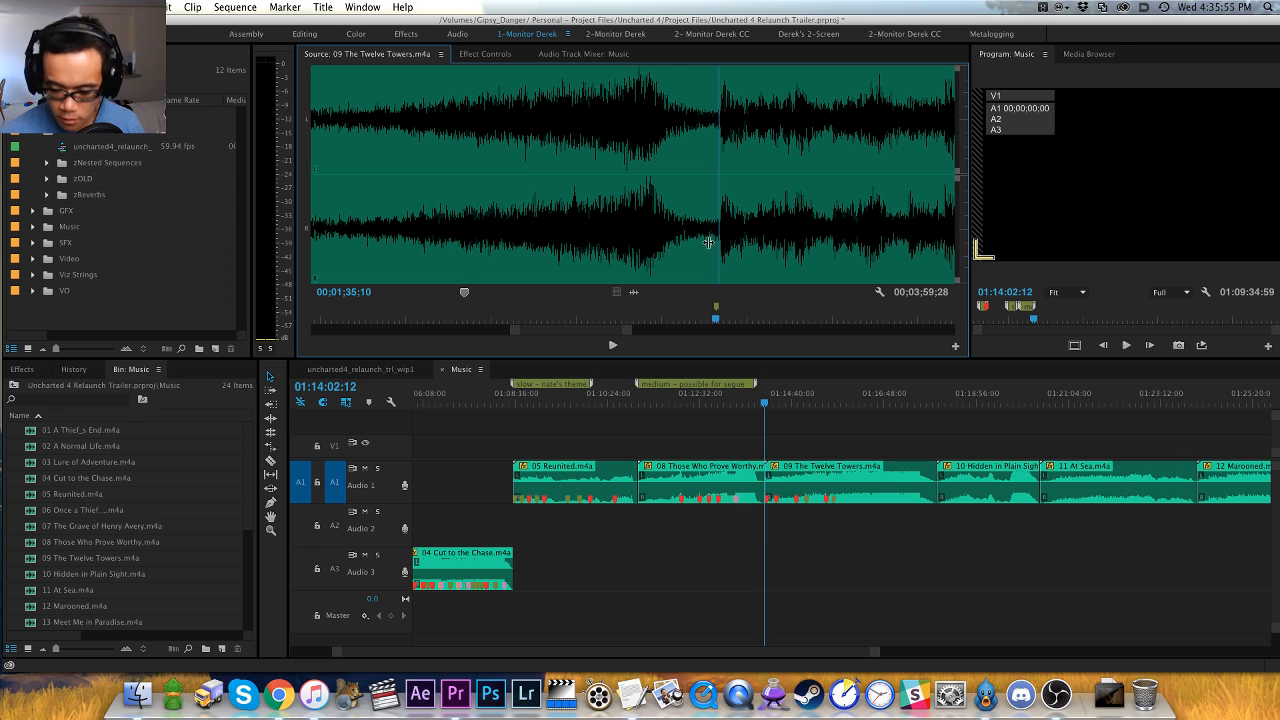
key("=")
key("space")
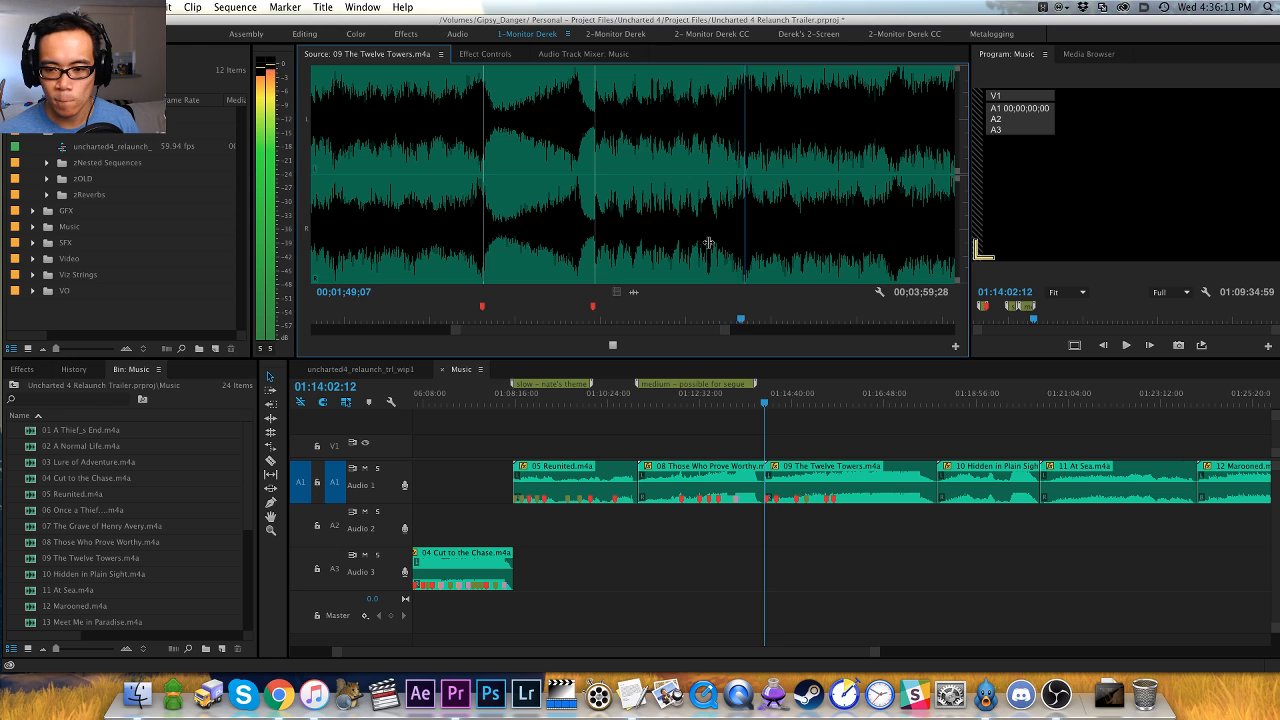
- Replay the accent before 00;01;50;00, placing an orange marker at 00;01;48;20 and a red marker on the hit at 00;01;49;09
key("equal")
key("space")
key("space")
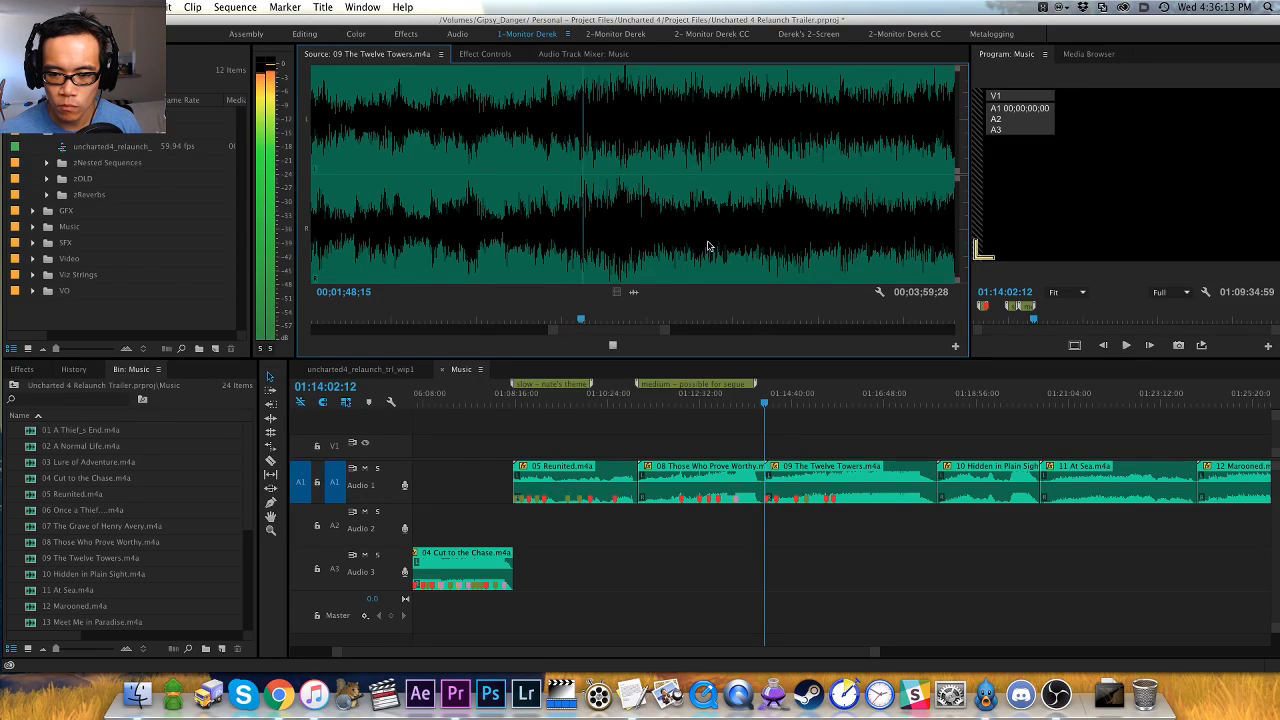
key("space")
key("shift+Left")
key("space")
key("space")
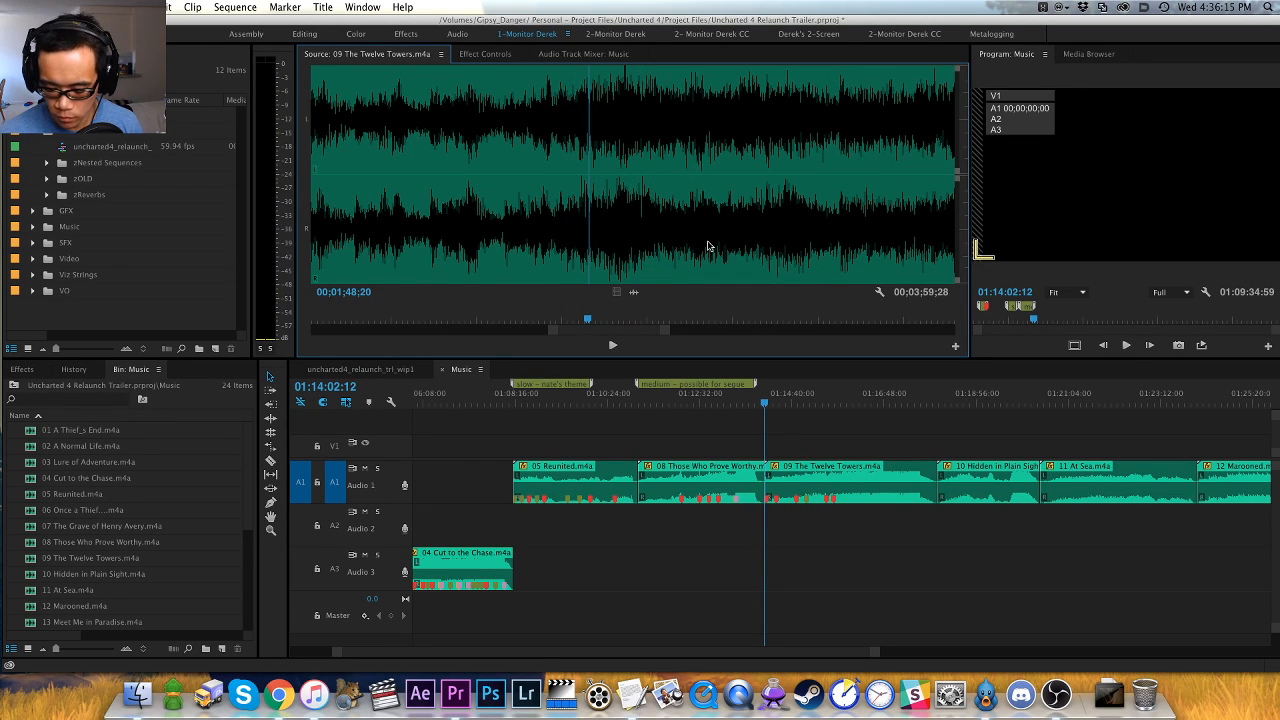
key("space")
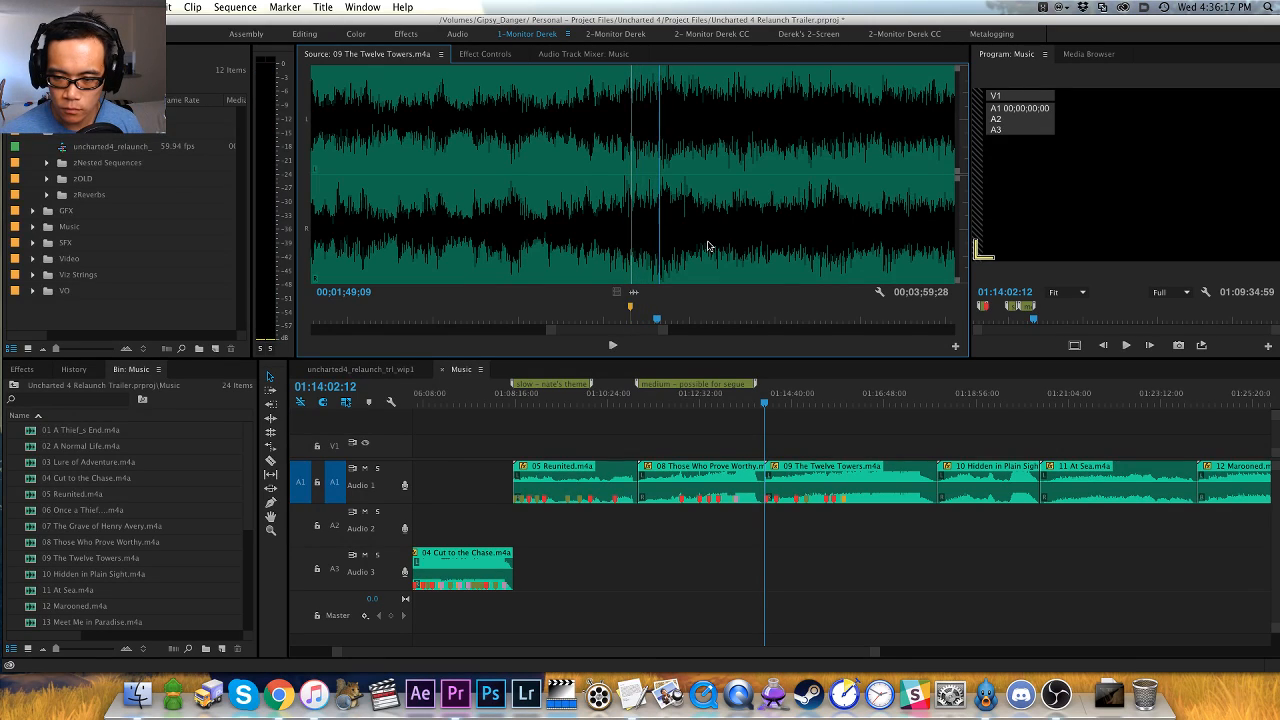
key("space")
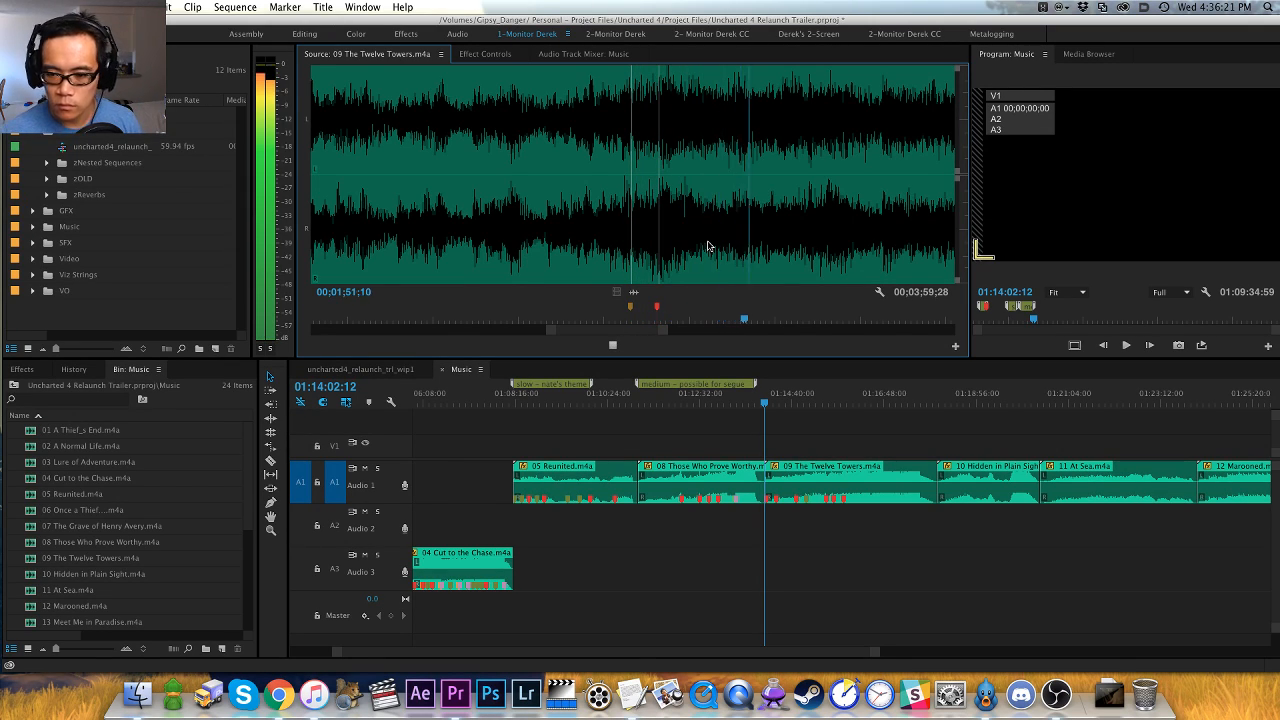
- Audition the following loud section and place an orange marker on the lead-in at about 00;02;02;15
key("minus")
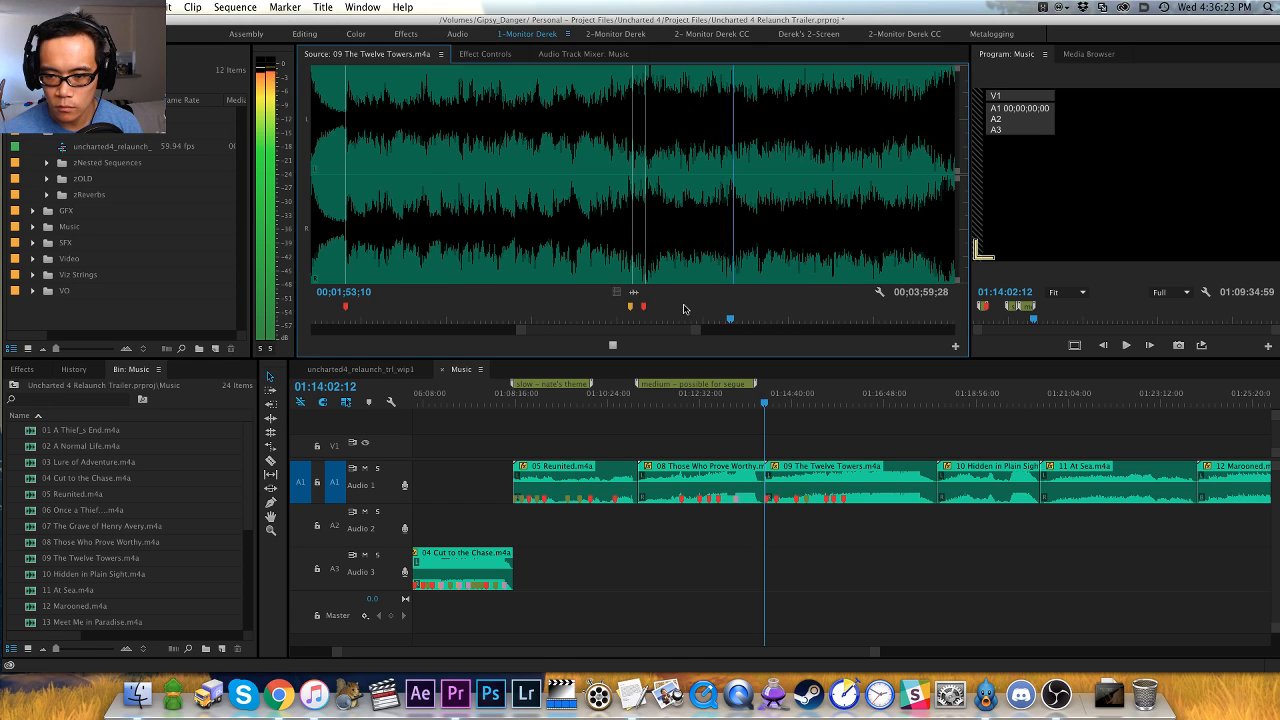
key("minus")
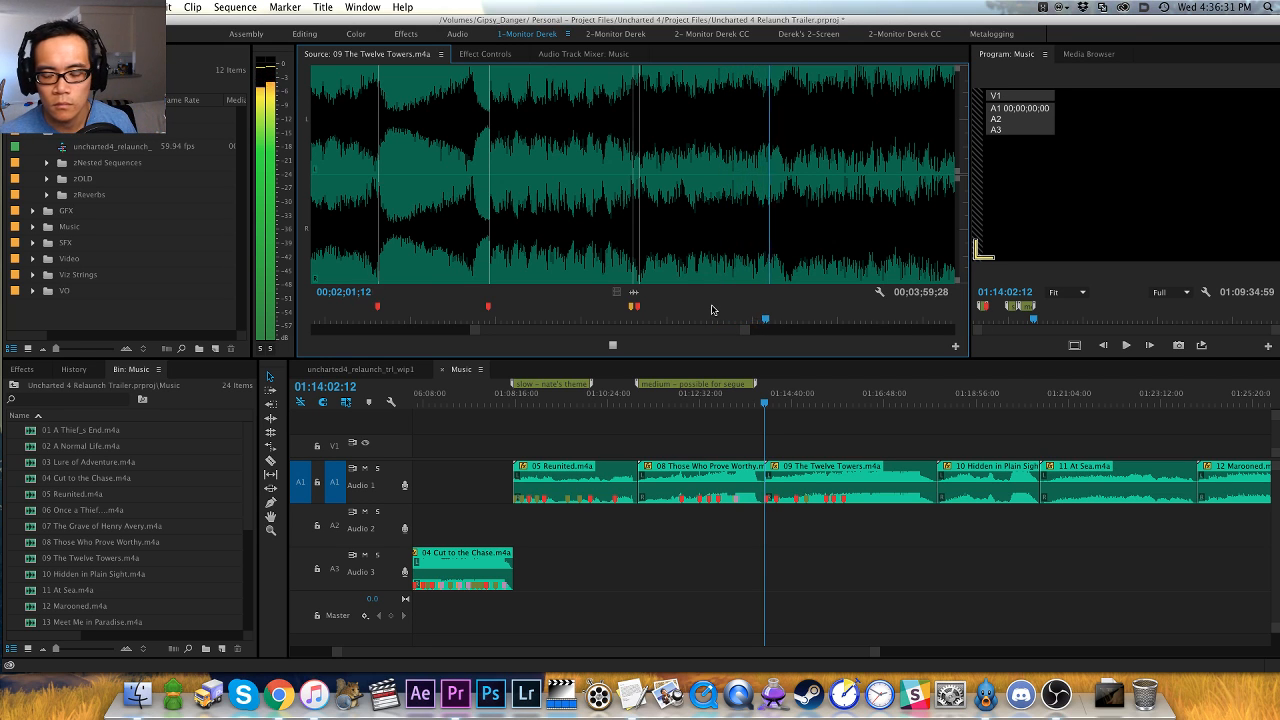
key("=")
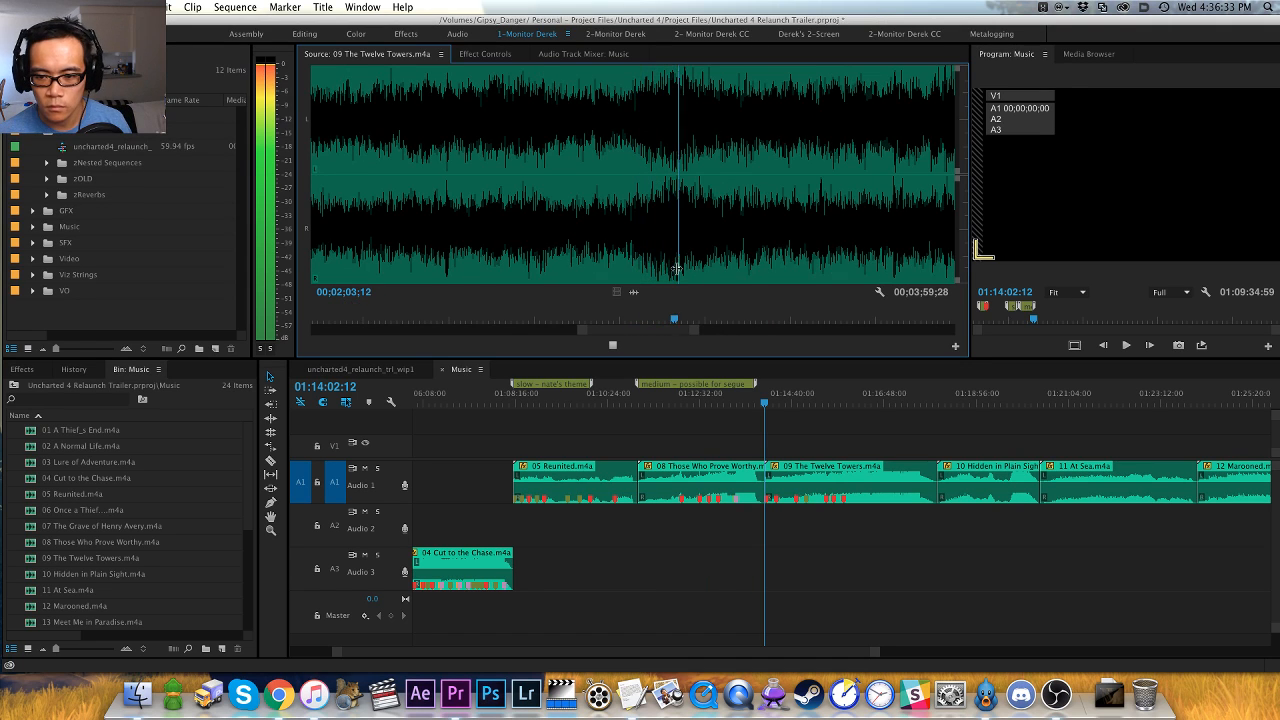
left_click(631, 270)
key("space")
left_click(638, 267)
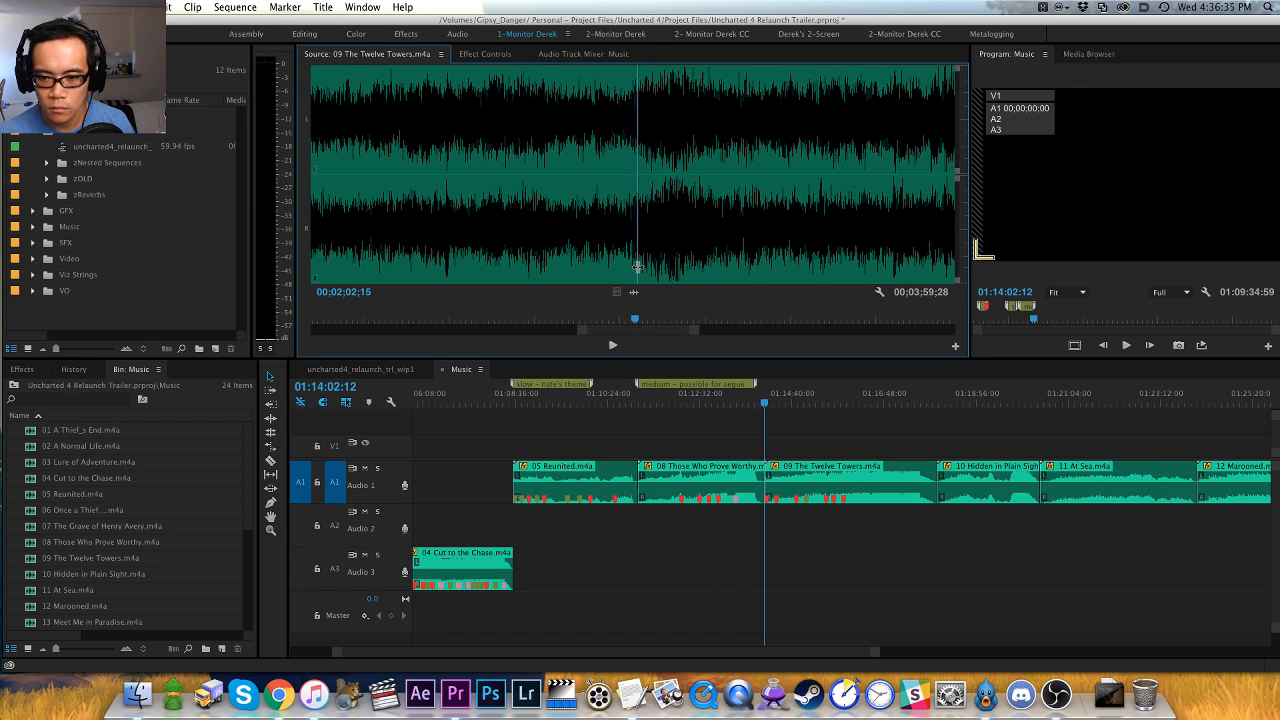
key("m")
key("space")
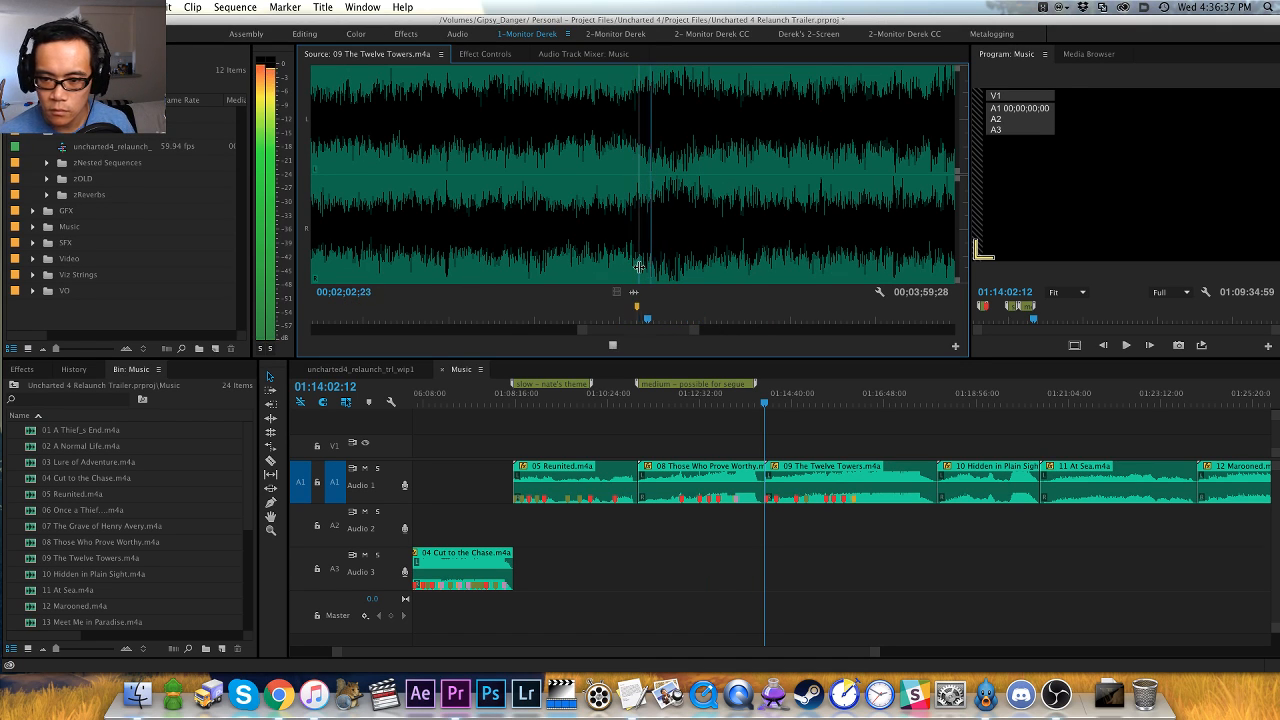
- Place a red marker on the hit at 00;02;03;06 and keep listening to the loud section that follows
key("space")
key("m")
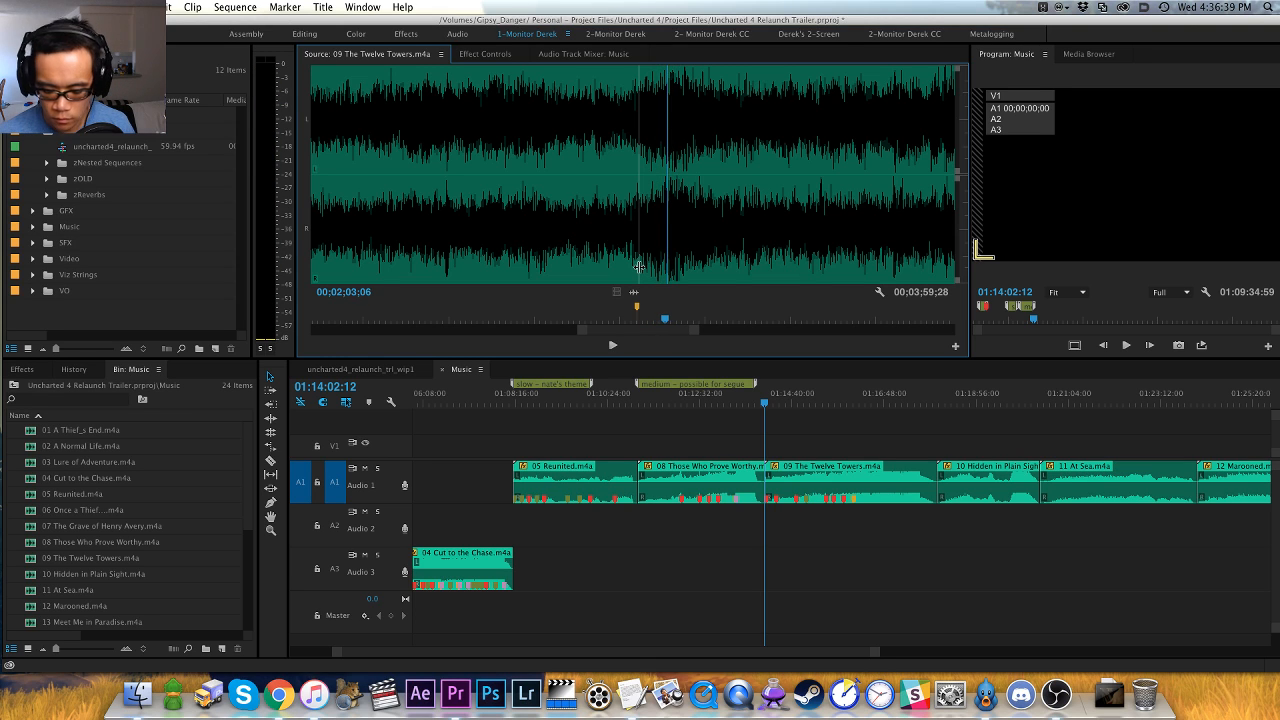
key("space")
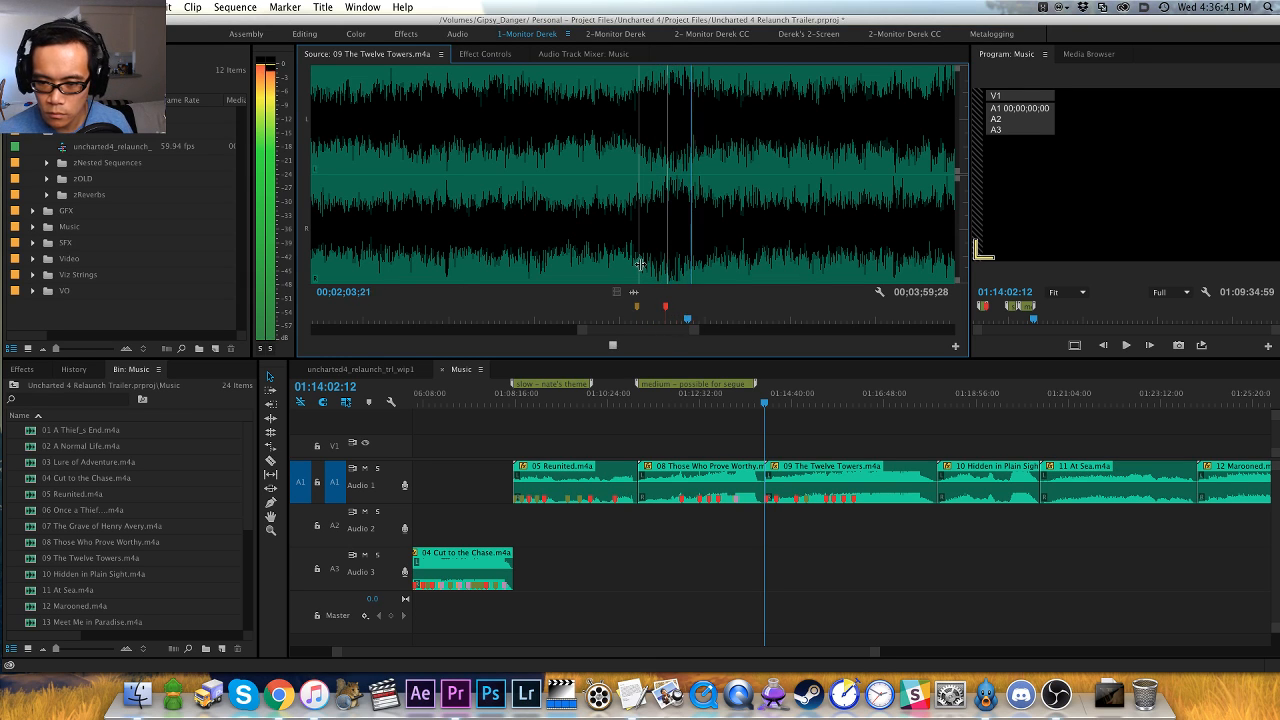
key("minus")
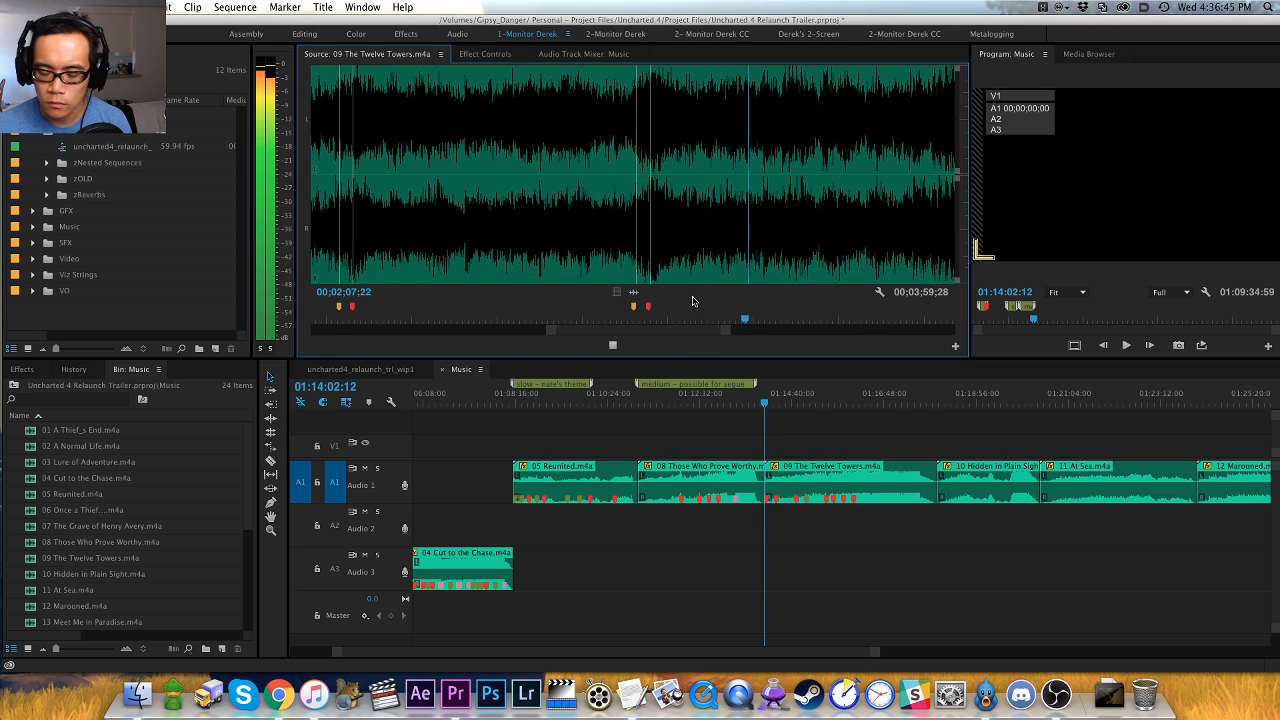
key("minus")
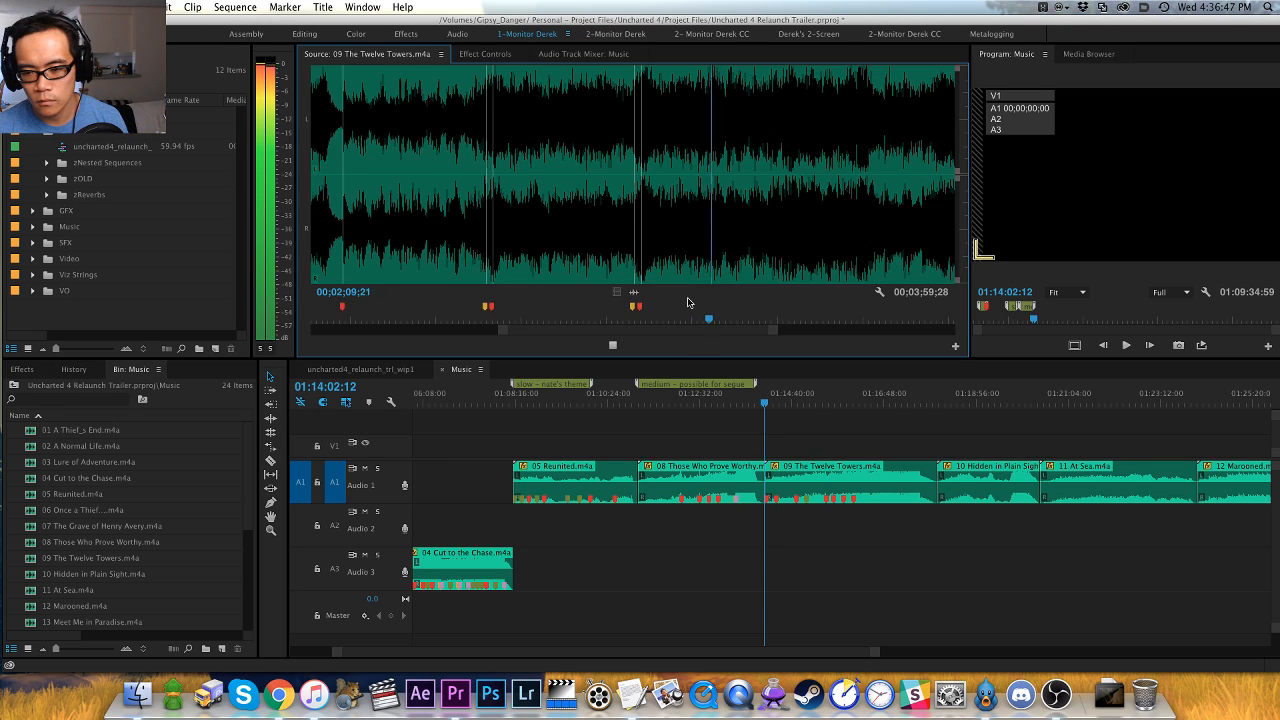
- Replay the loud section around 00;02;09;00 and place a marker on the lead-in at 00;02;09;09
key("equal")
left_click(598, 257)
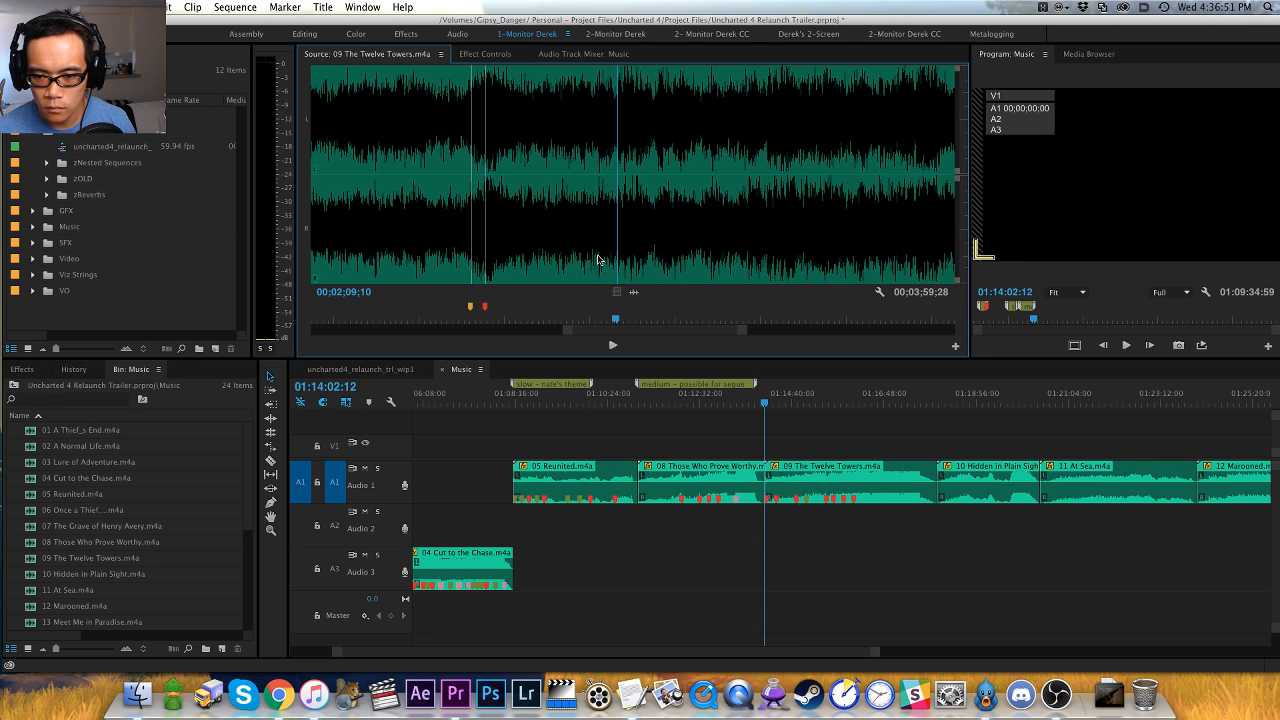
key("minus")
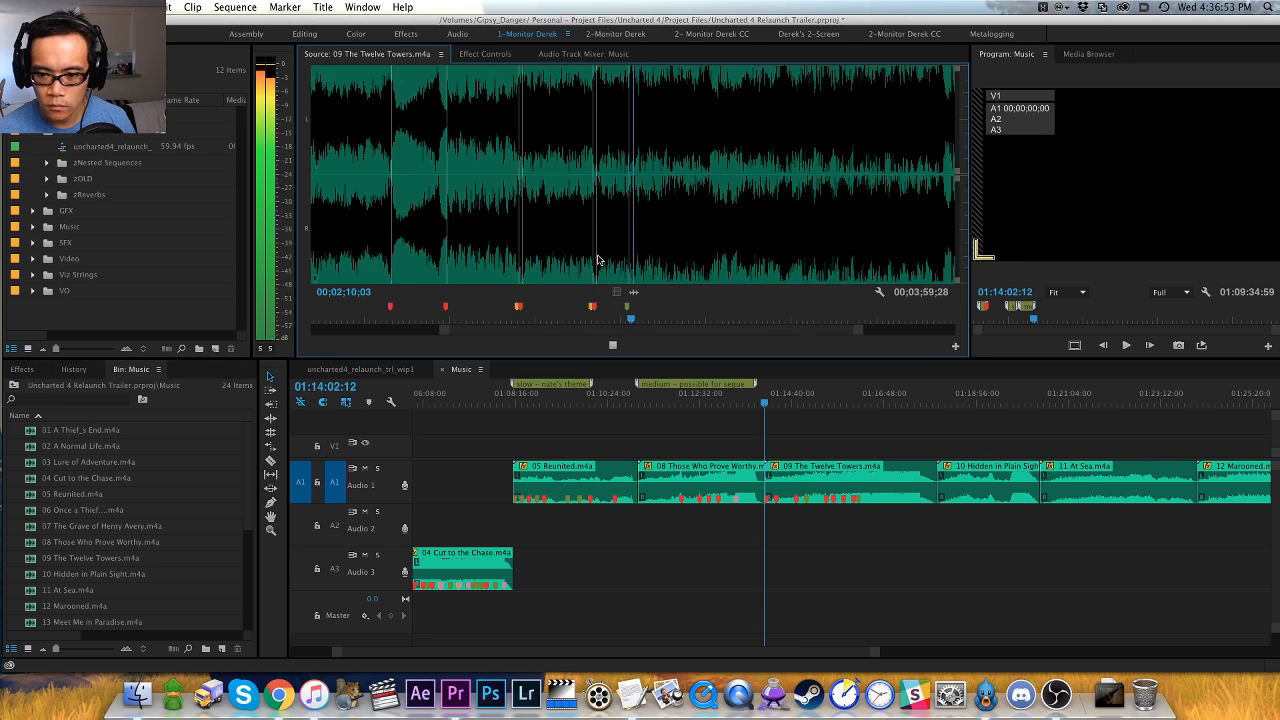
key("equal")
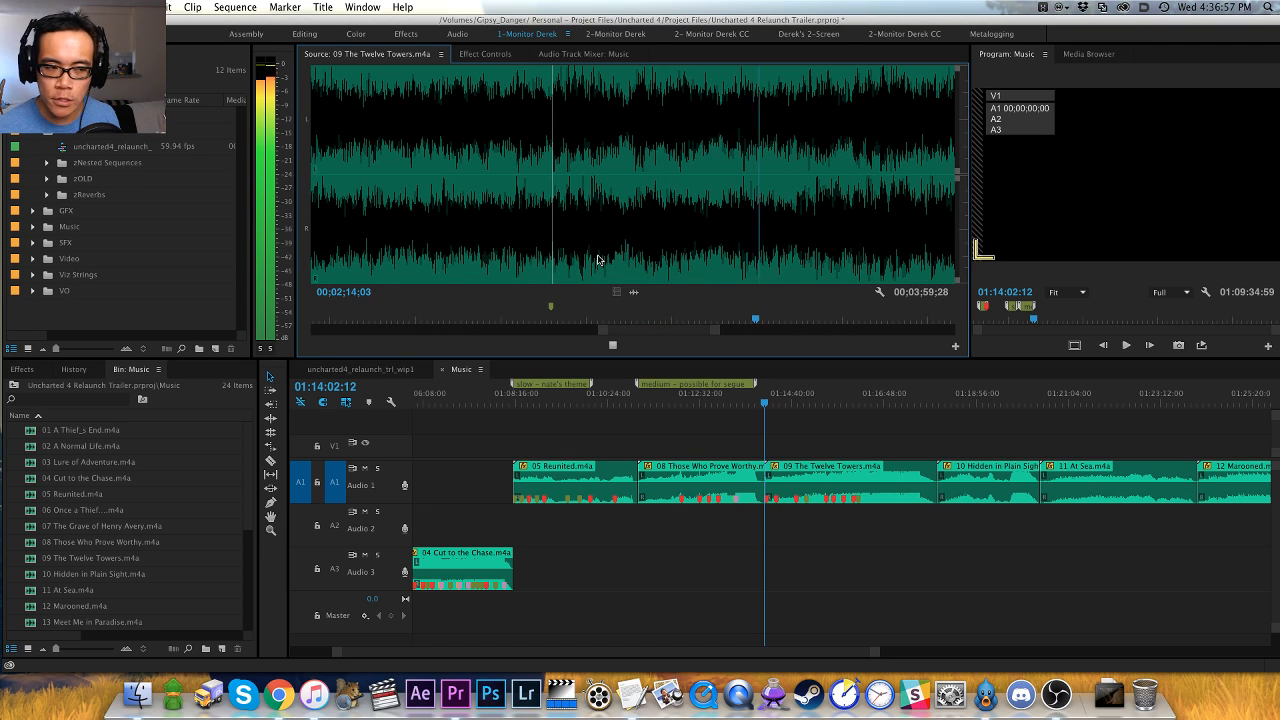
key("space")
key("super+shift+m")
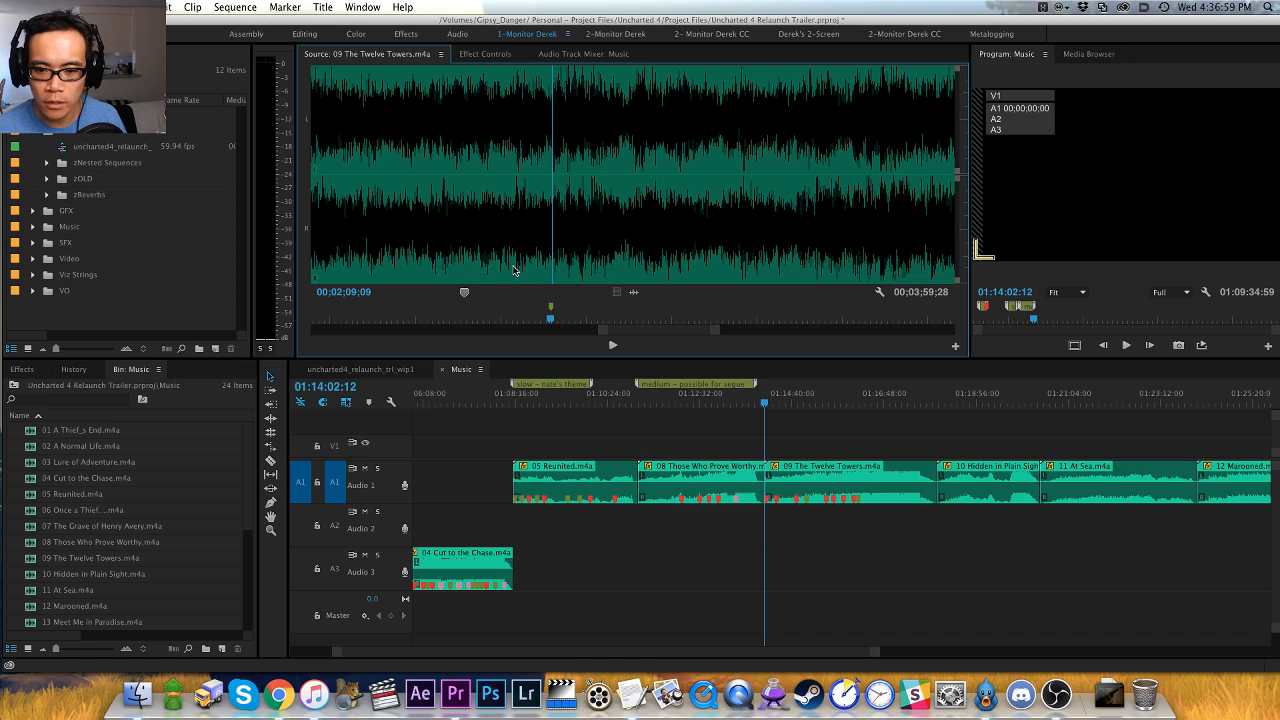
- Replay from just before the lead-in marker and place a red marker on the hit at 00;02;10;06
left_click(508, 267)
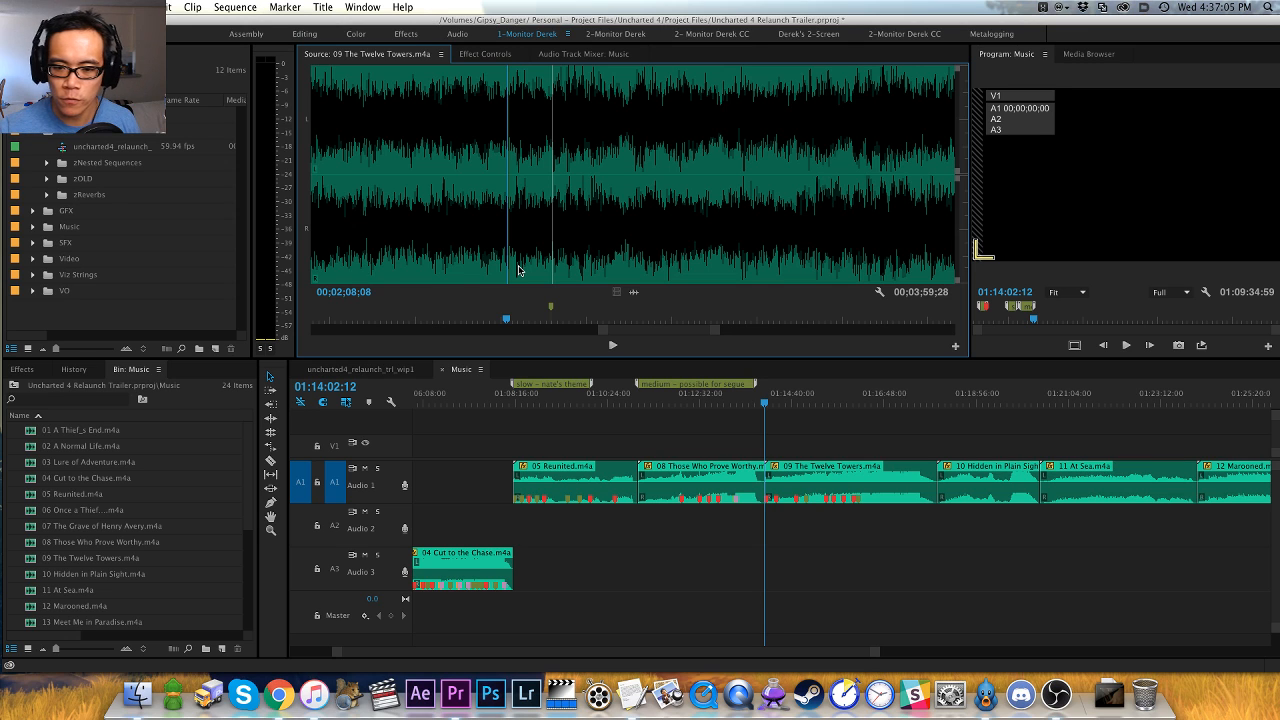
key("space")
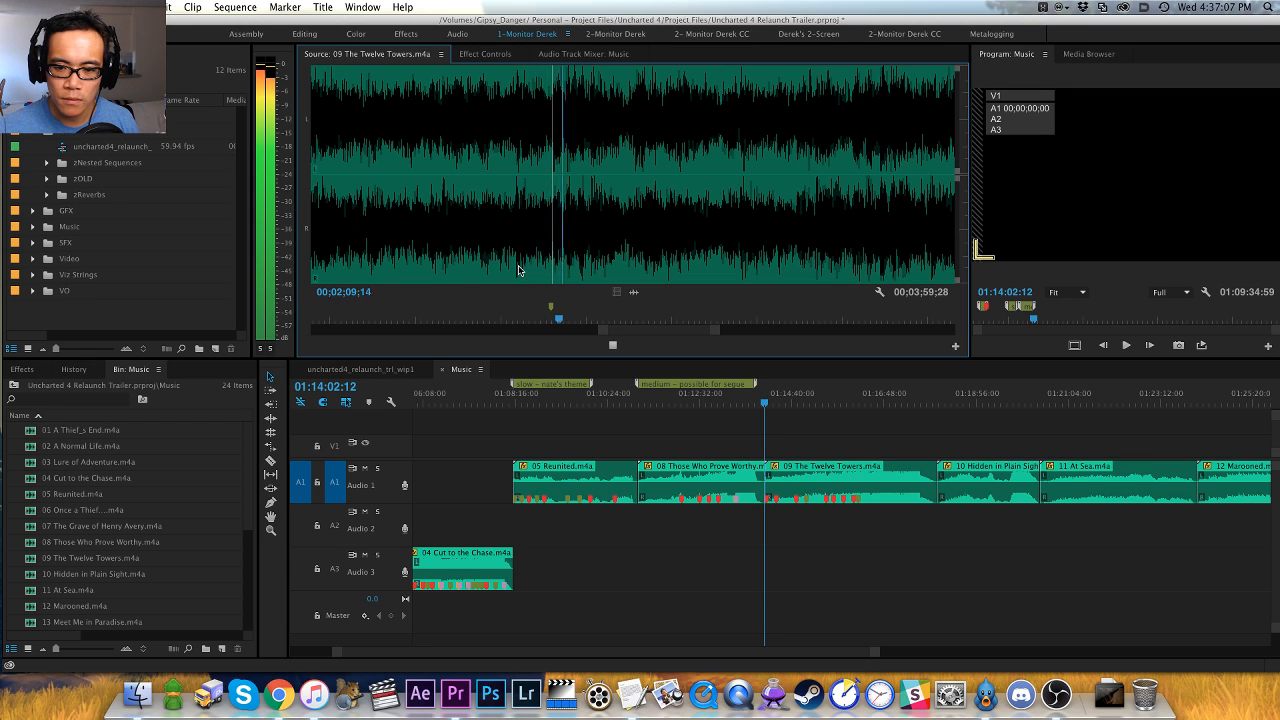
left_click(561, 268)
key("space")
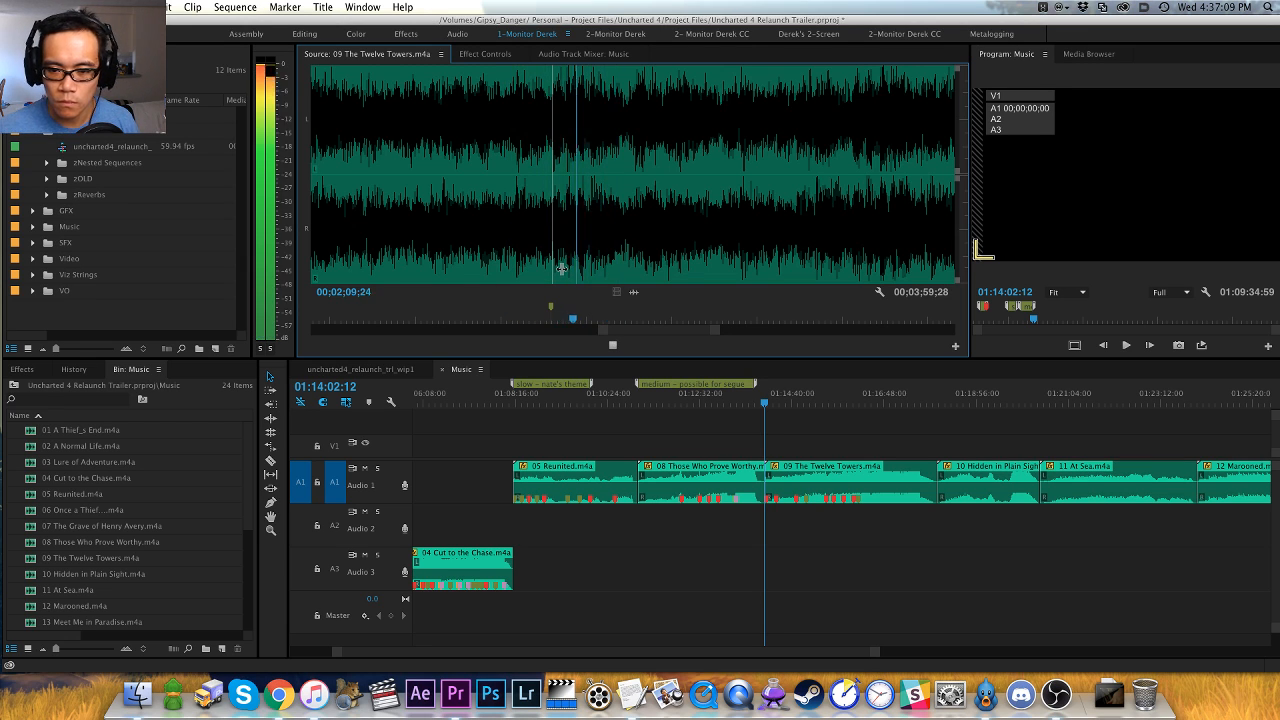
key("space")
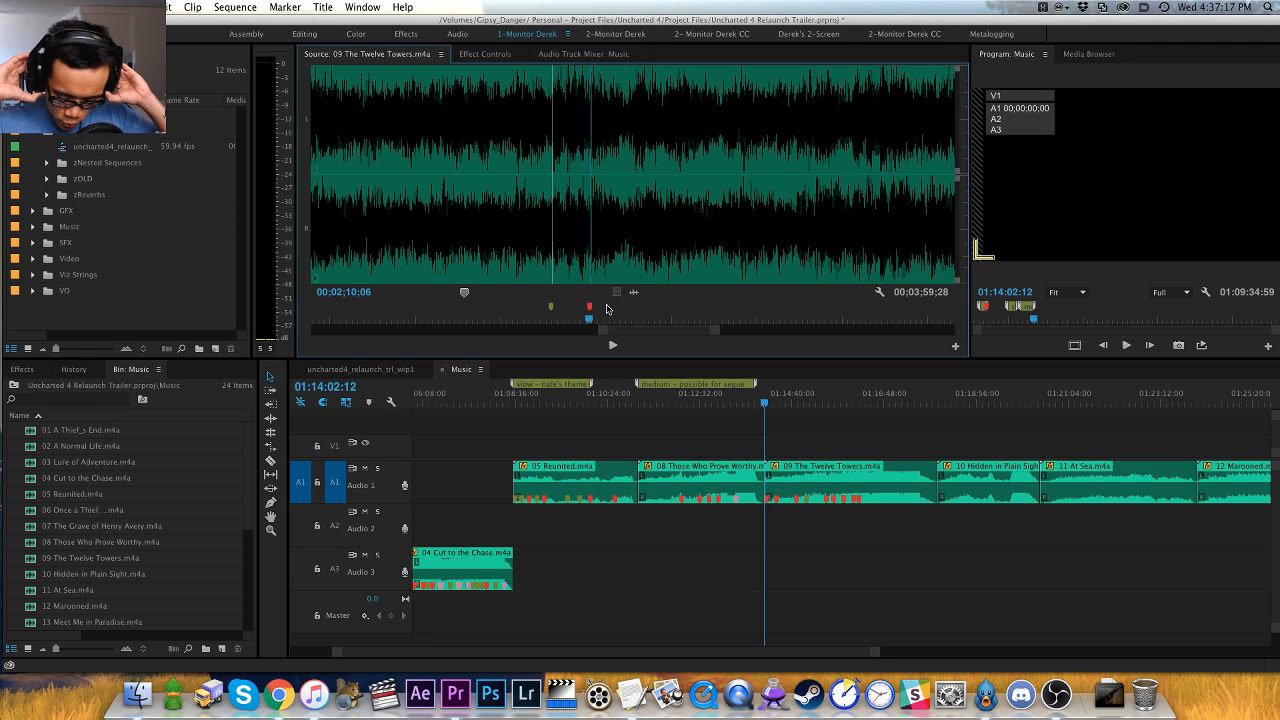
- Play on to the next accent, replay it, and place a marker on its lead-in at 00;02;16;08
key("space")
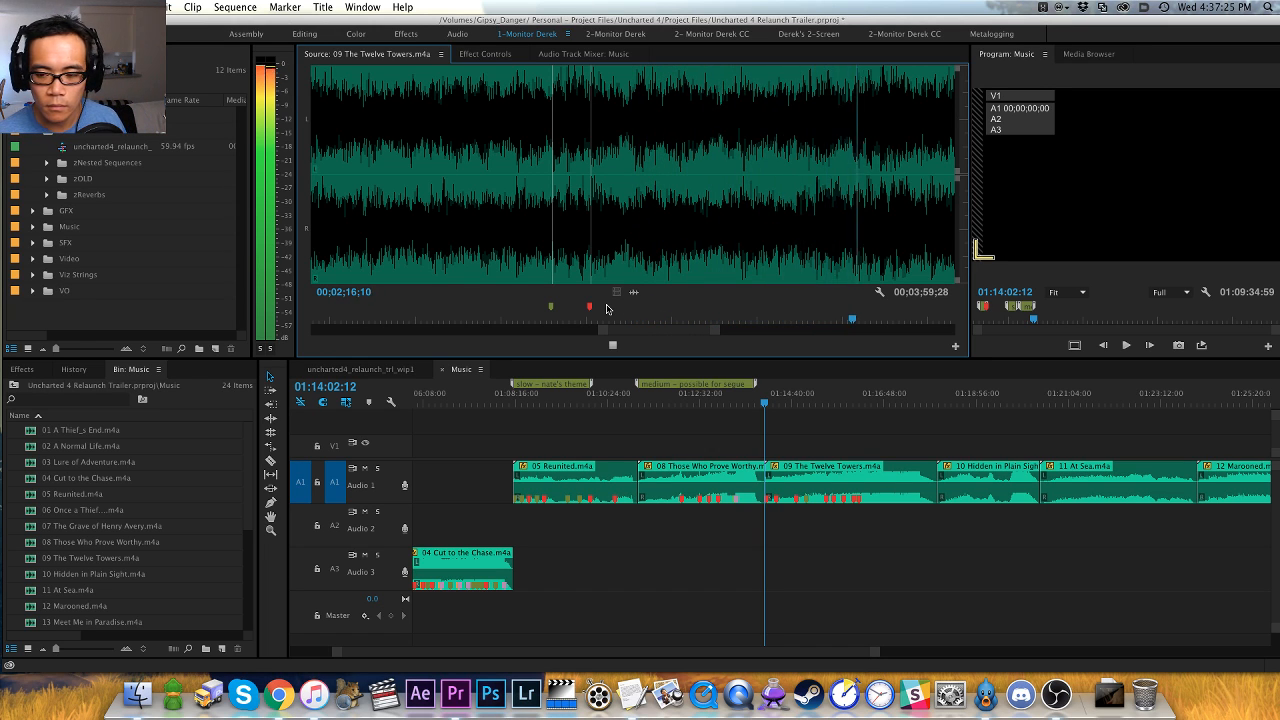
key("space")
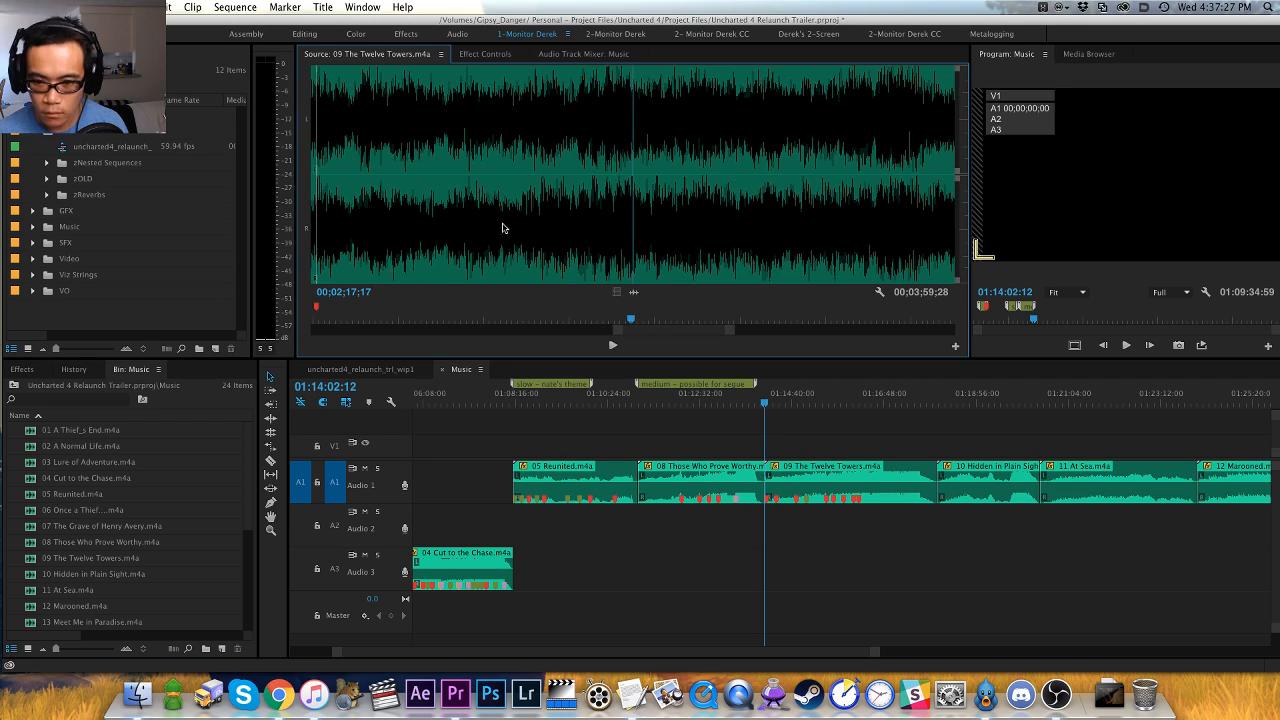
left_click(514, 274)
key("space")
key("space")
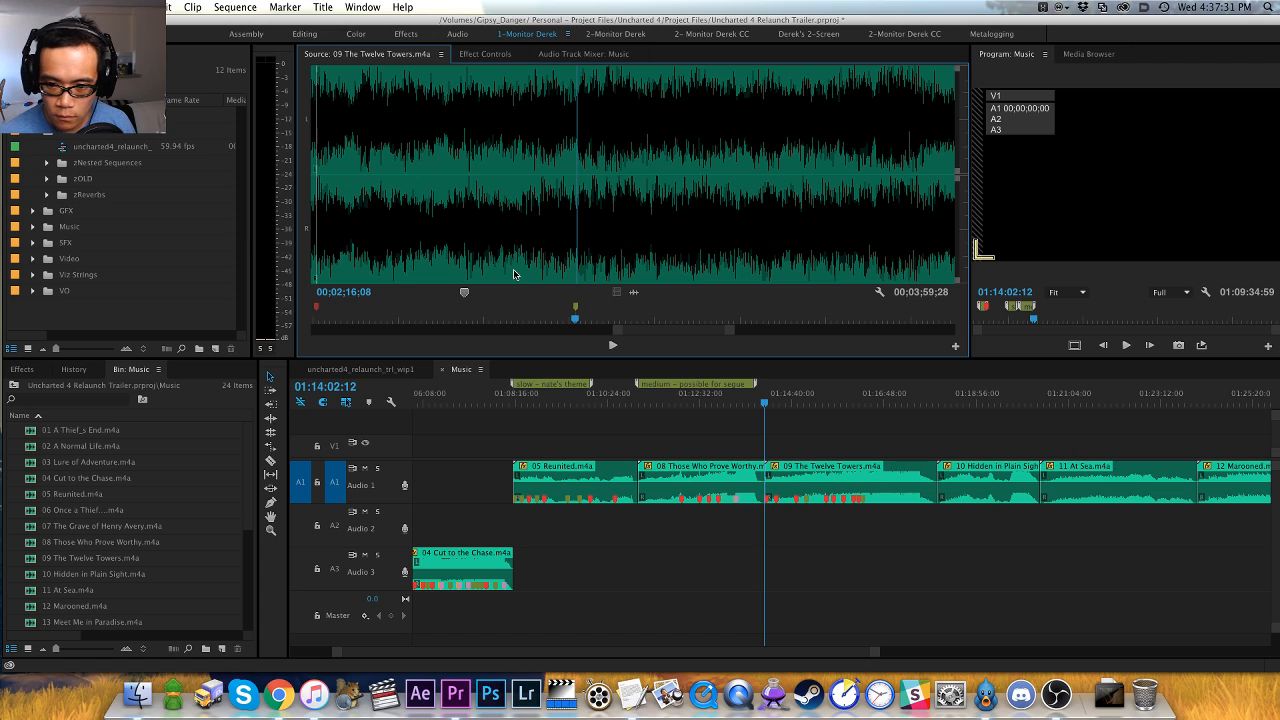
- Play on from the lead-in and place a red marker on the hit at 00;02;17;07
key("space")
key("space")
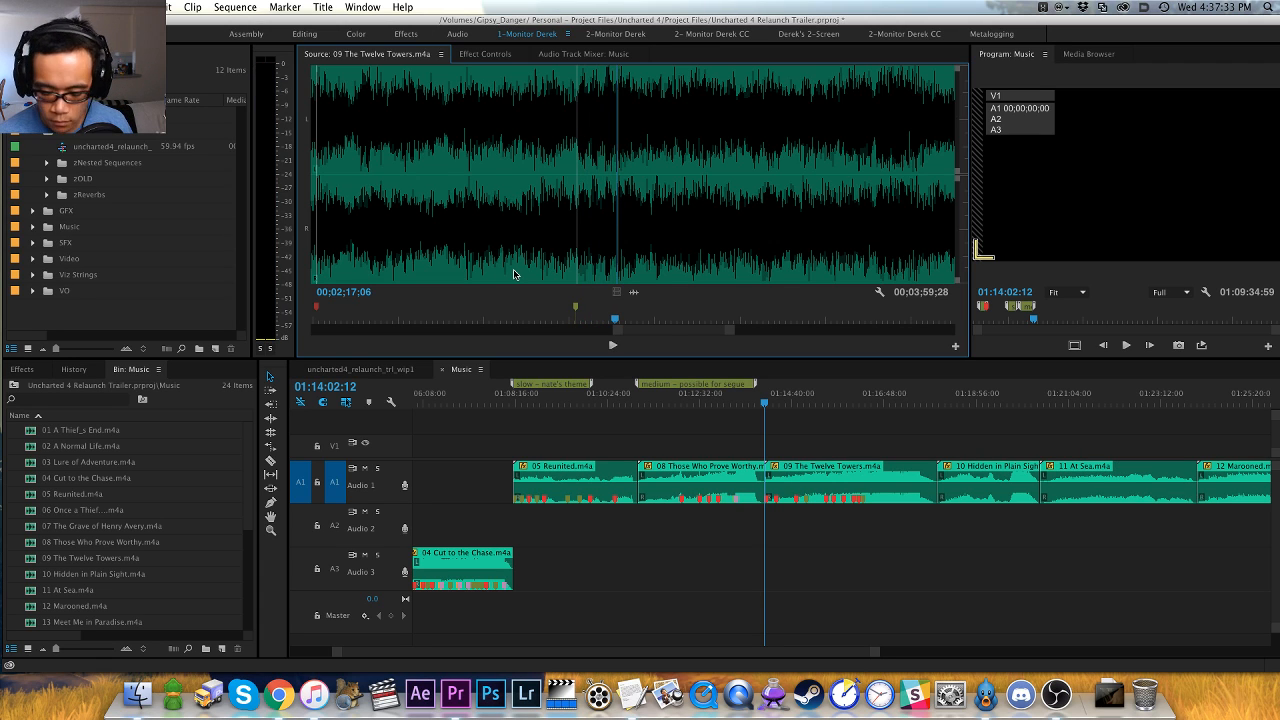
key("m")
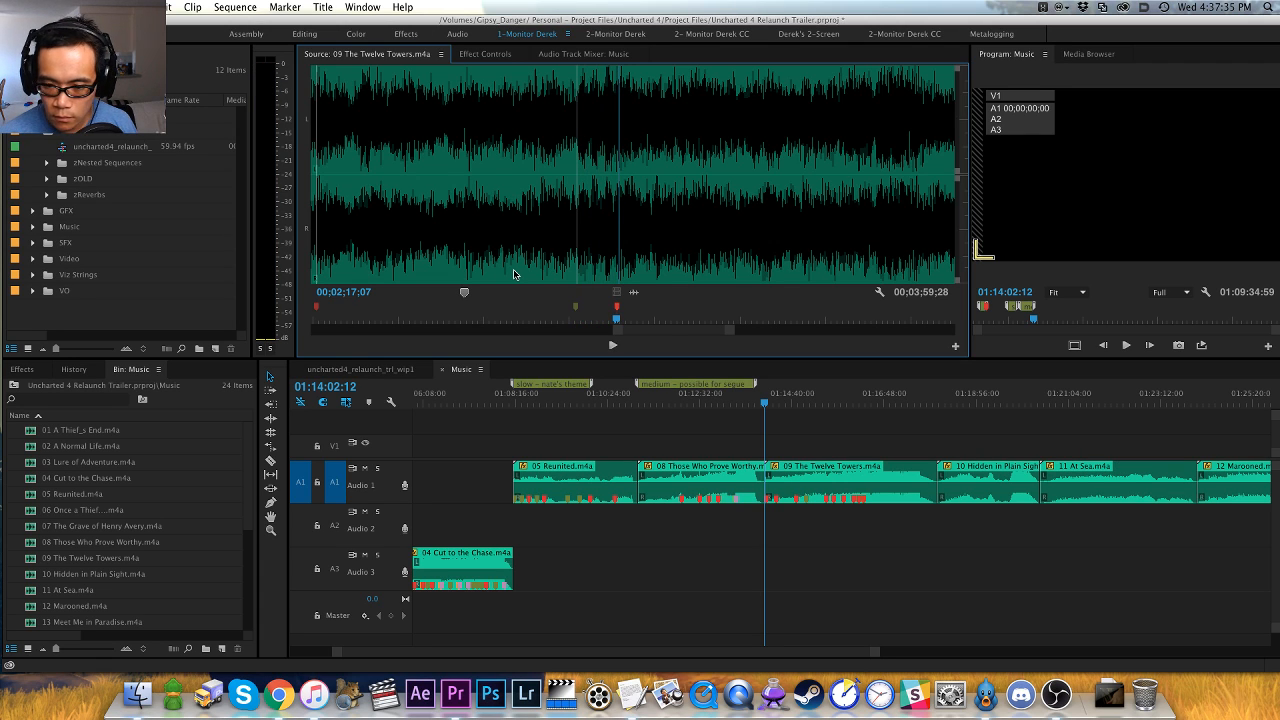
- Audition the next accent, place a lead-in marker at 00;02;23;07, and recolor it and the two preceding green lead-in markers orange
key("space")
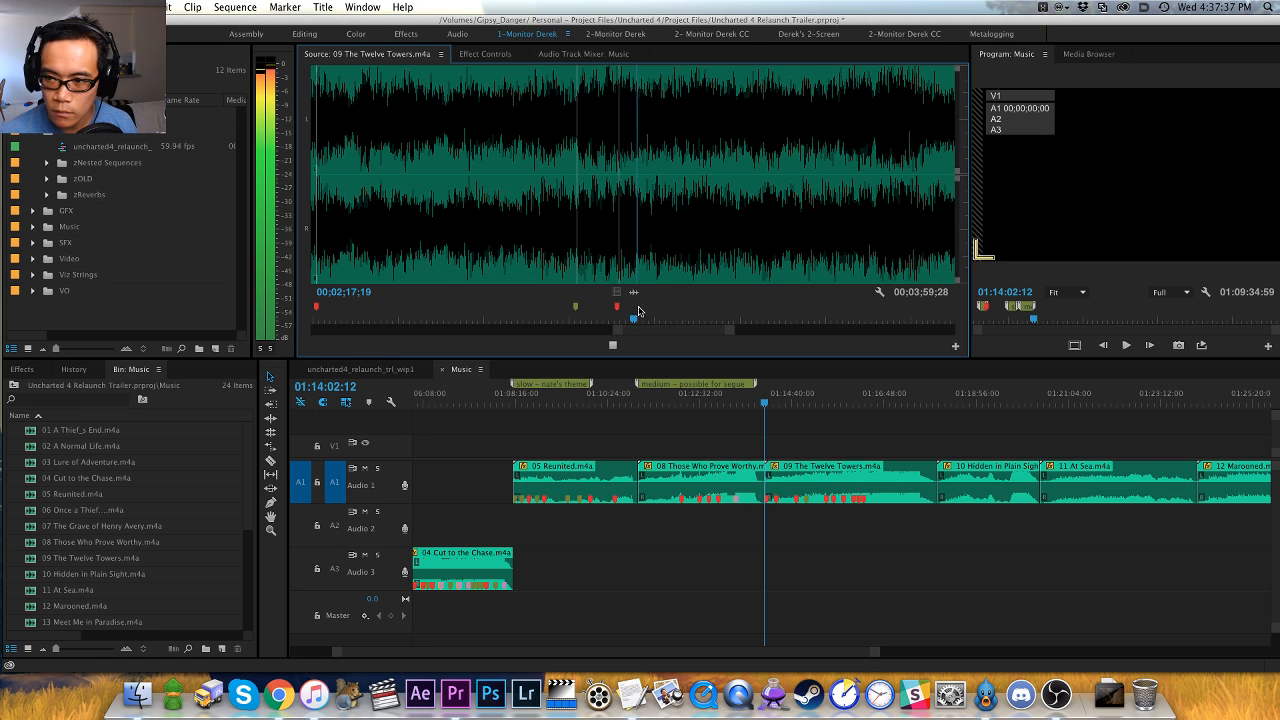
key("minus")
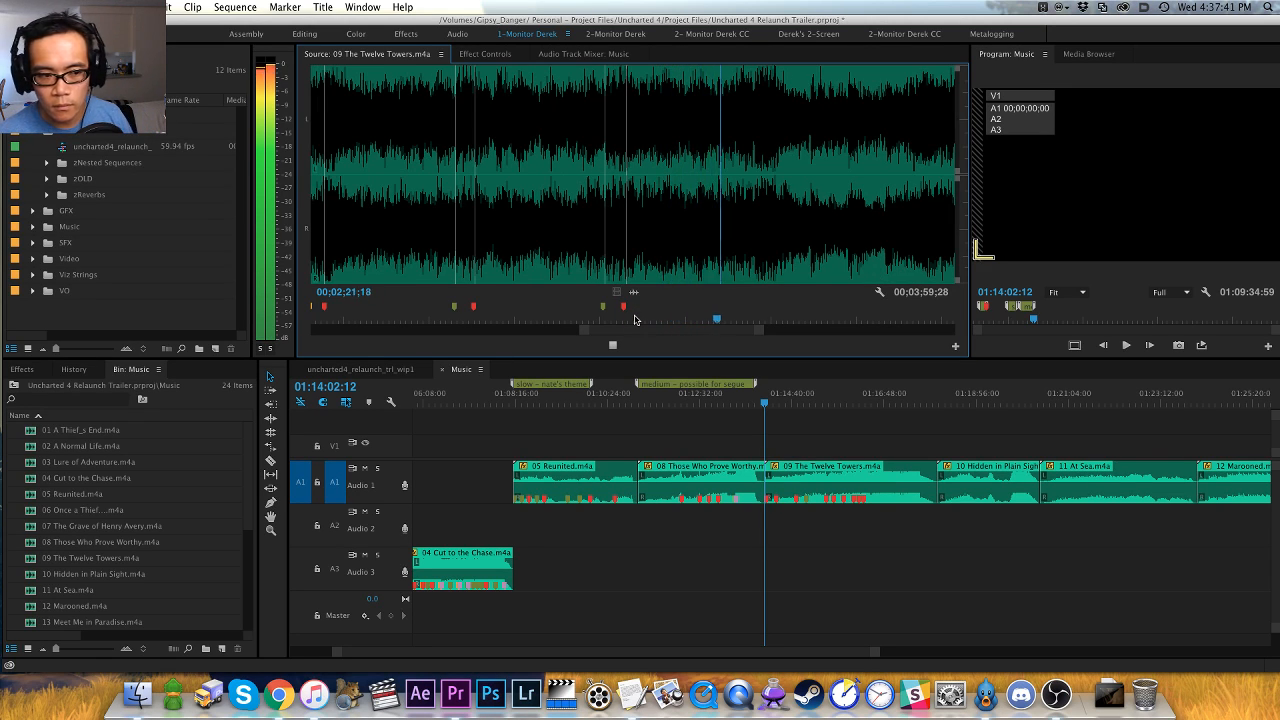
key("equal")
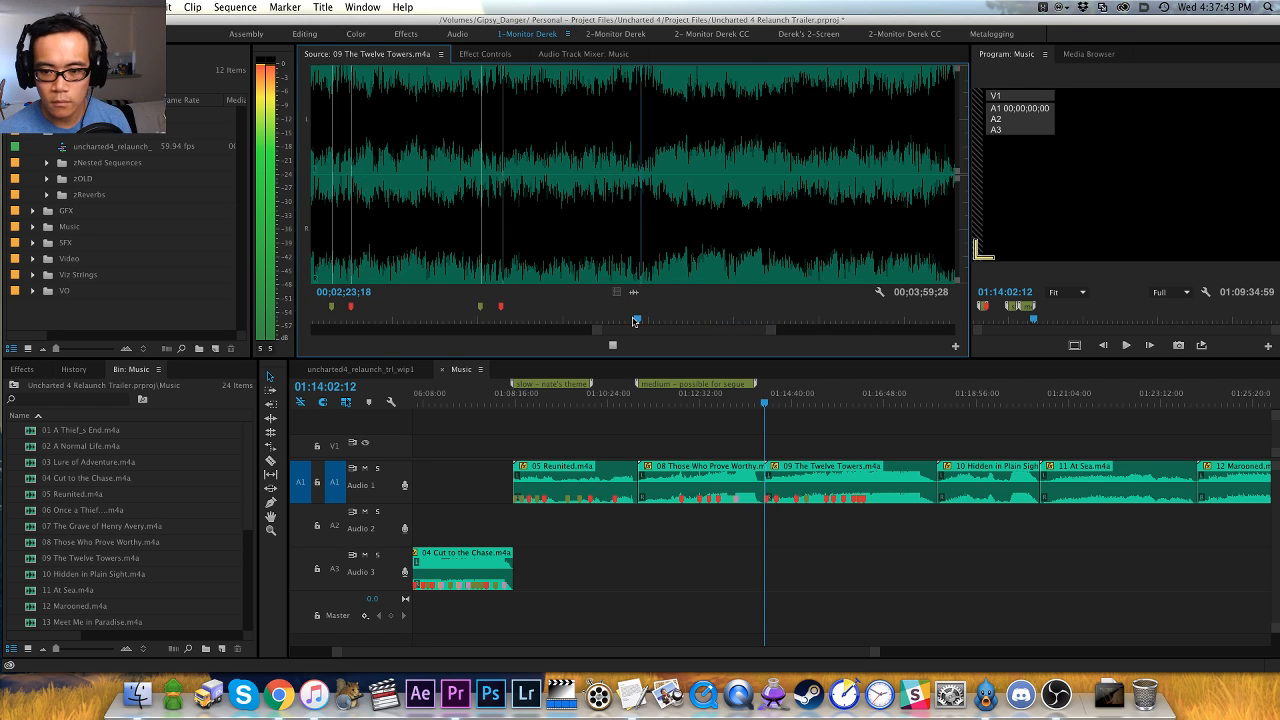
left_click(598, 261)
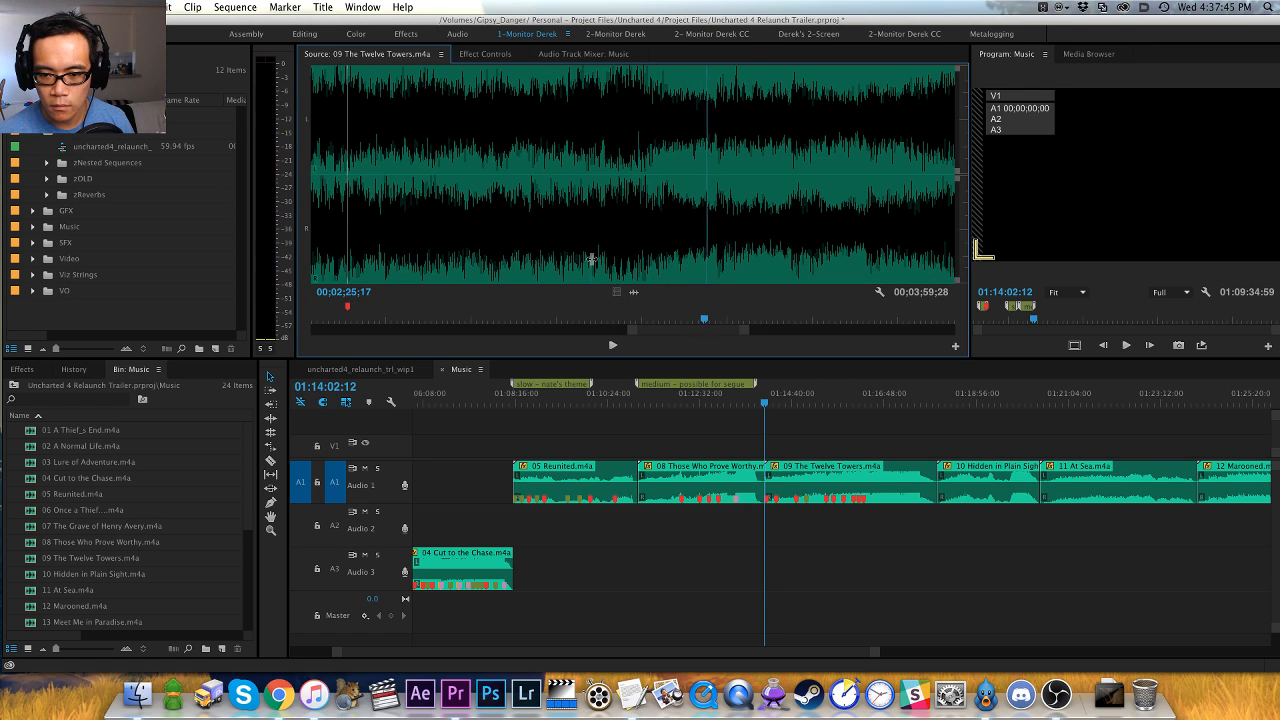
left_click(592, 261)
key("space")
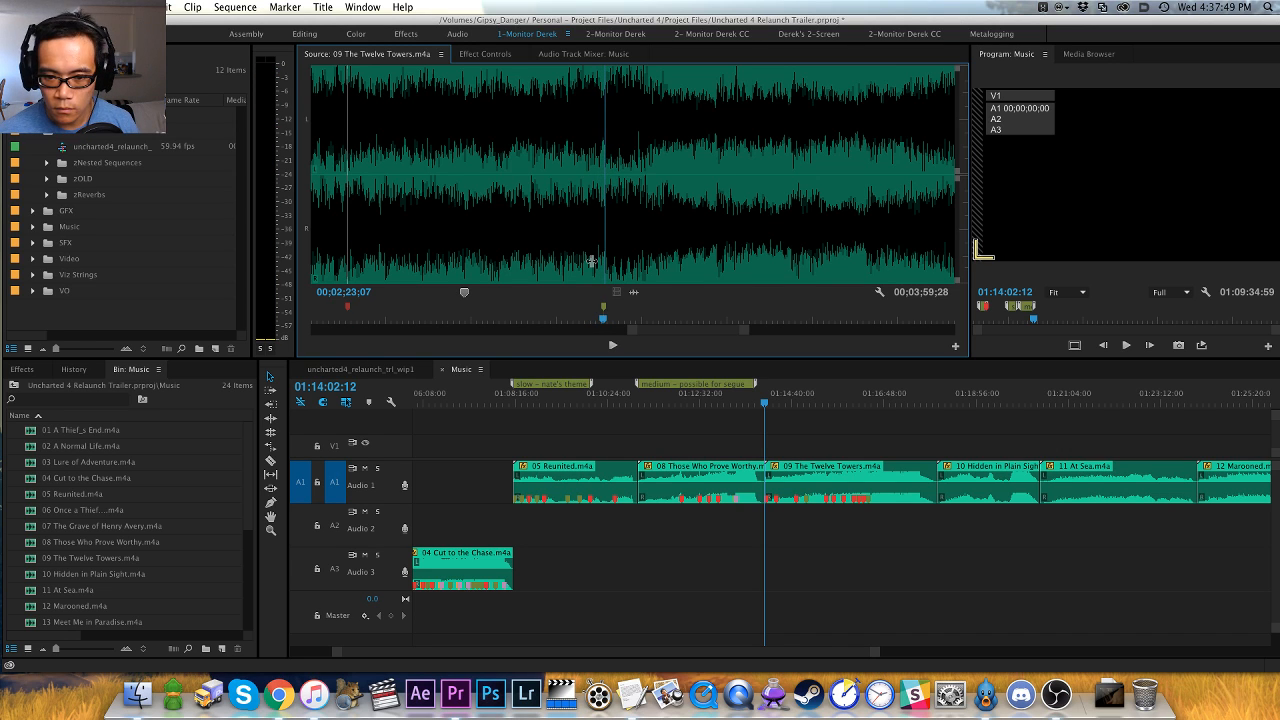
key("minus")
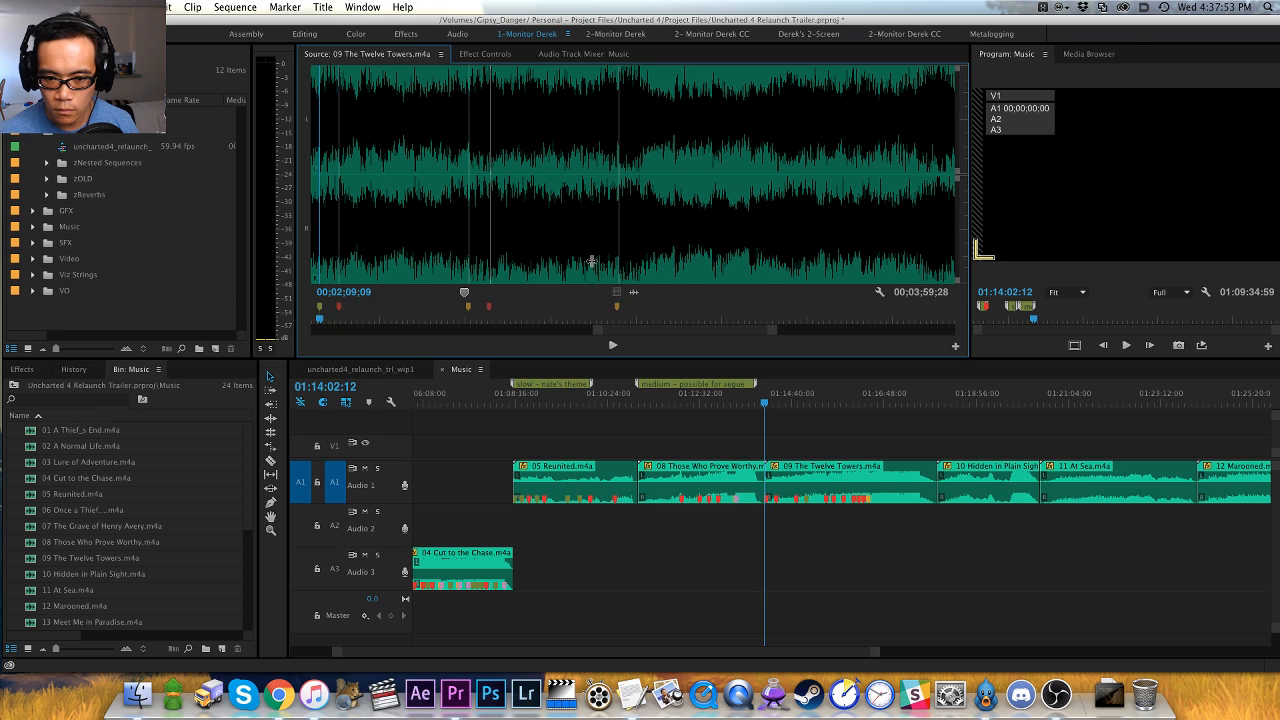
- Replay the accent around 00;02;23;00 and place a red marker on its hit at 00;02;24;06
key("space")
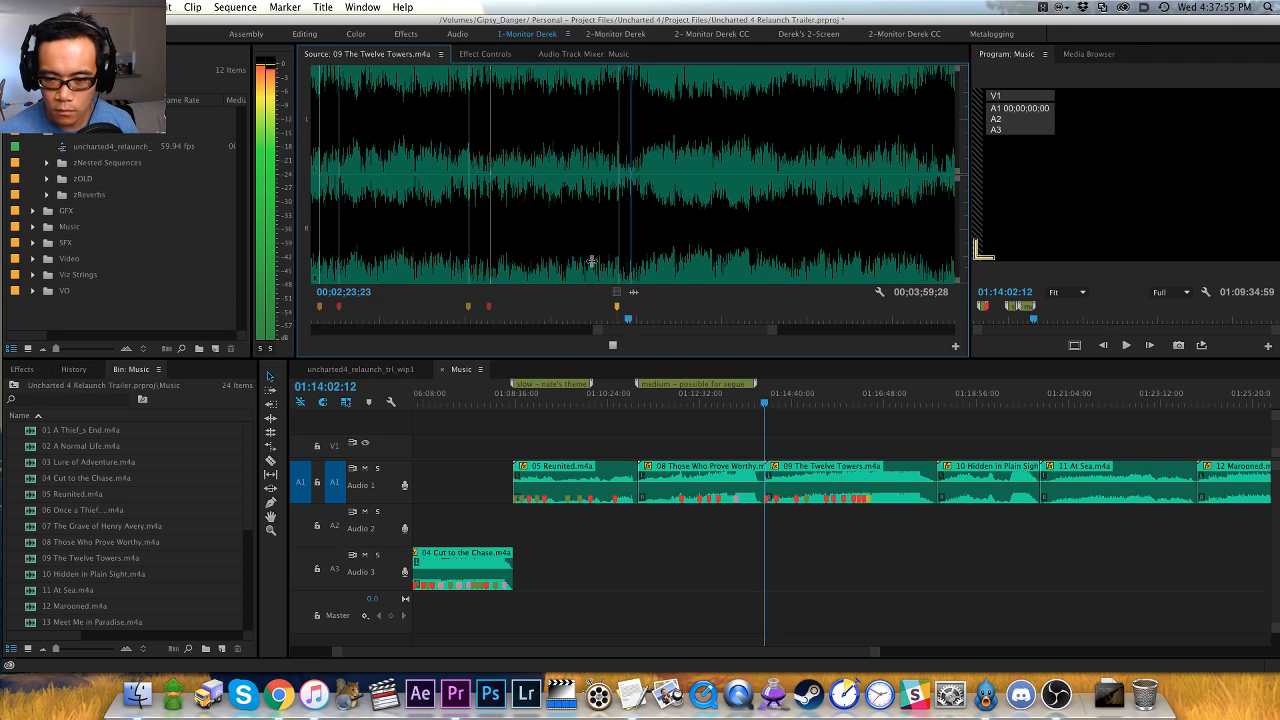
key("space")
key("equal")
key("shift+Left")
key("shift+Left")
key("shift+Left")
key("shift+Left")
key("shift+Left")
key("shift+Left")
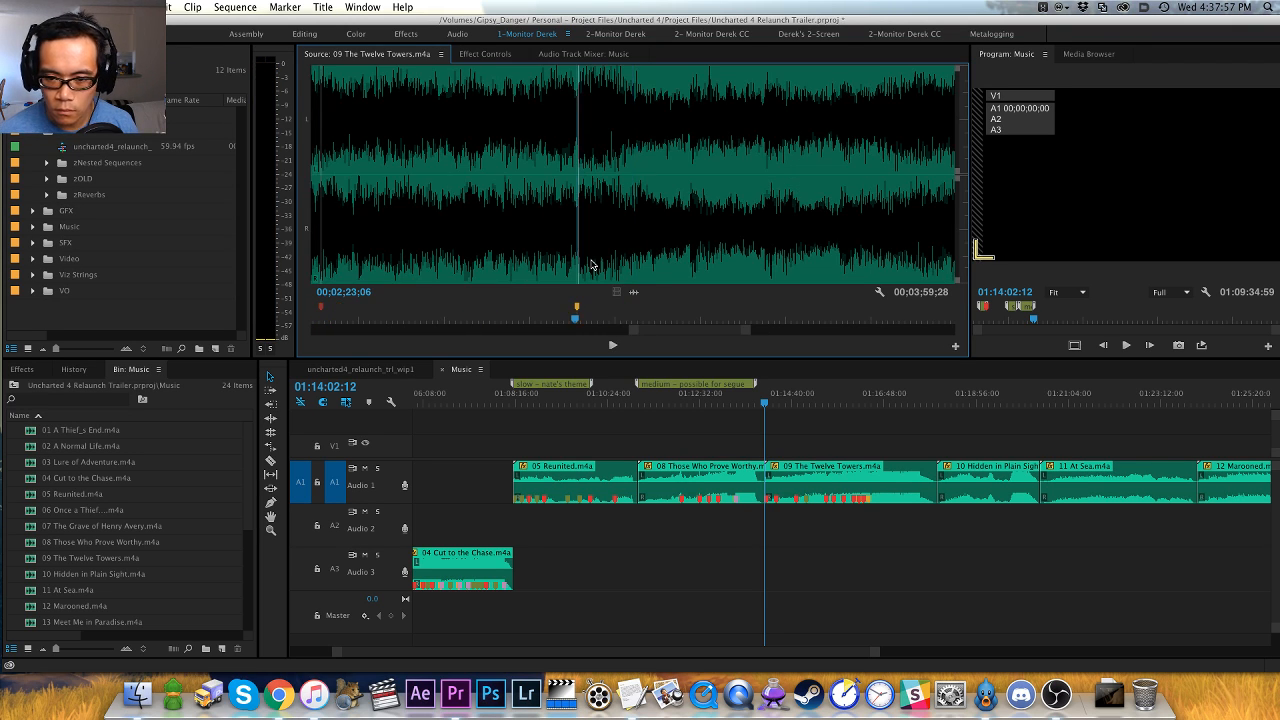
key("space")
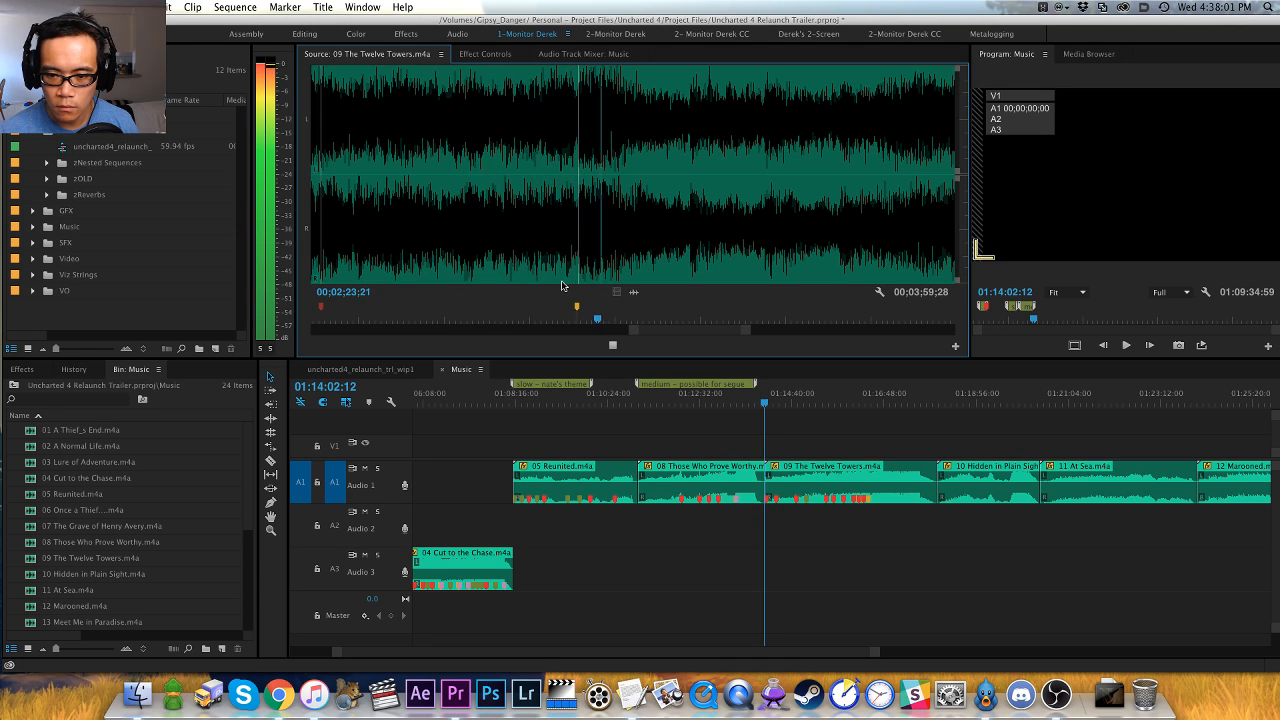
key("space")
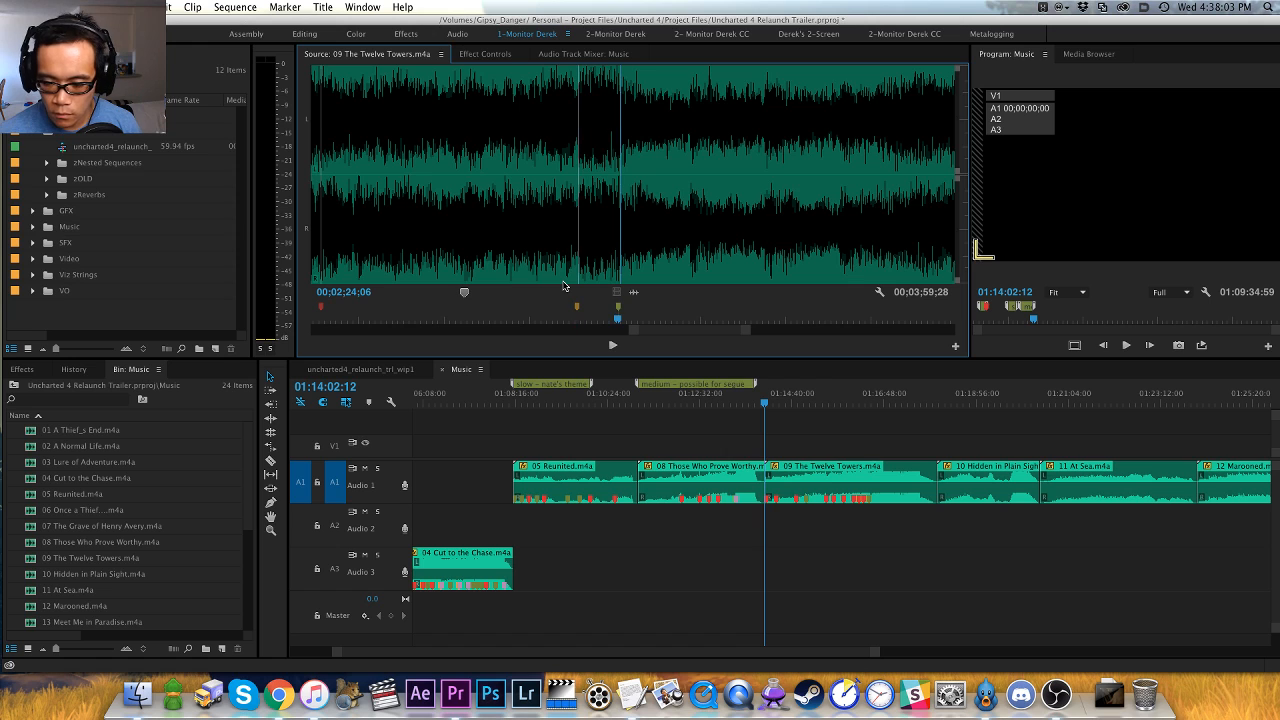
- Listen on to the next accent, replay it closely, and place a red marker on the hit at 00;02;31;02
key("space")
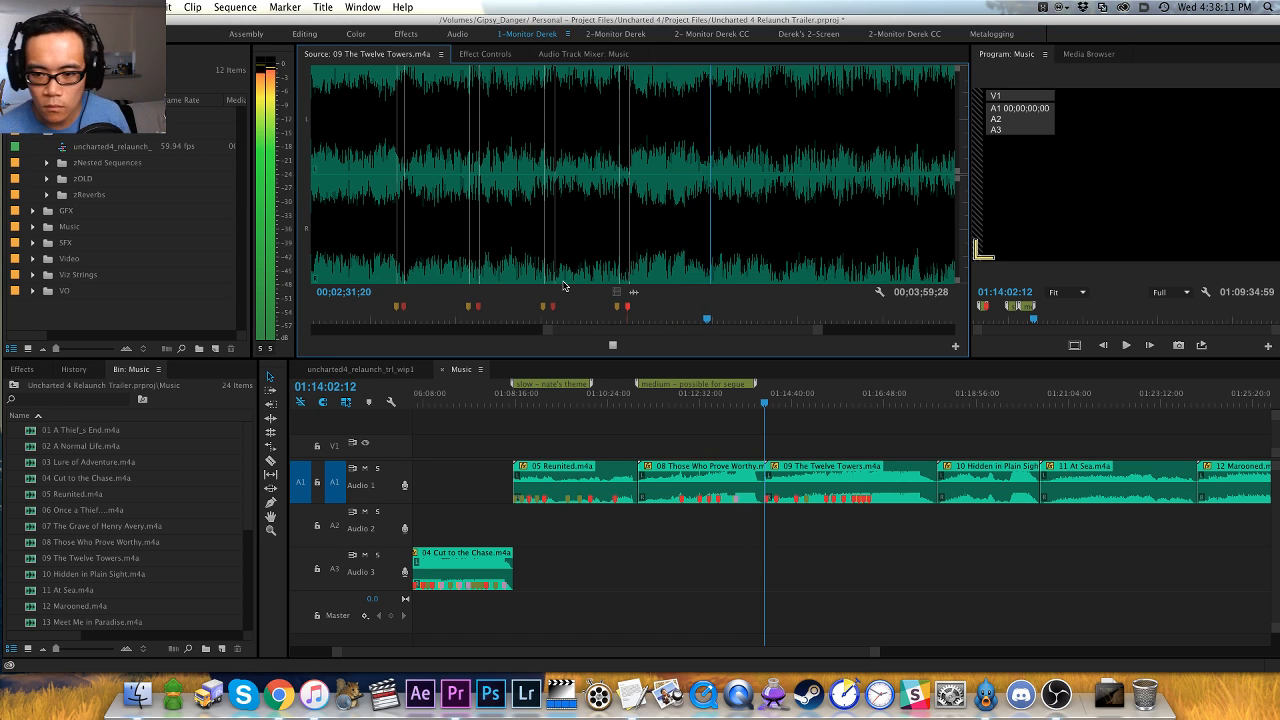
key("space")
key("equal")
key("equal")
key("shift+Left")
key("shift+Left")
key("shift+Left")
key("shift+Left")
key("shift+Left")
key("shift+Left")
key("shift+Left")
key("shift+Left")
key("shift+Left")
key("shift+Left")
key("shift+Left")
key("space")
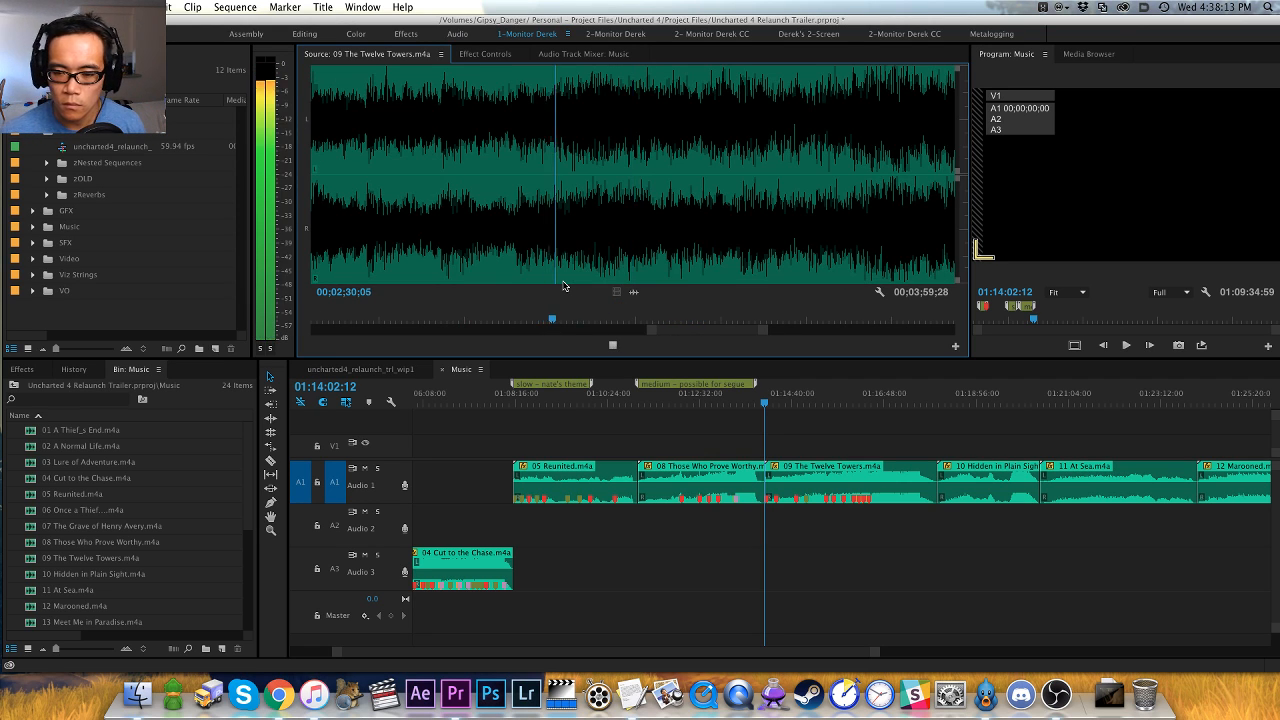
key("space")
key("m")
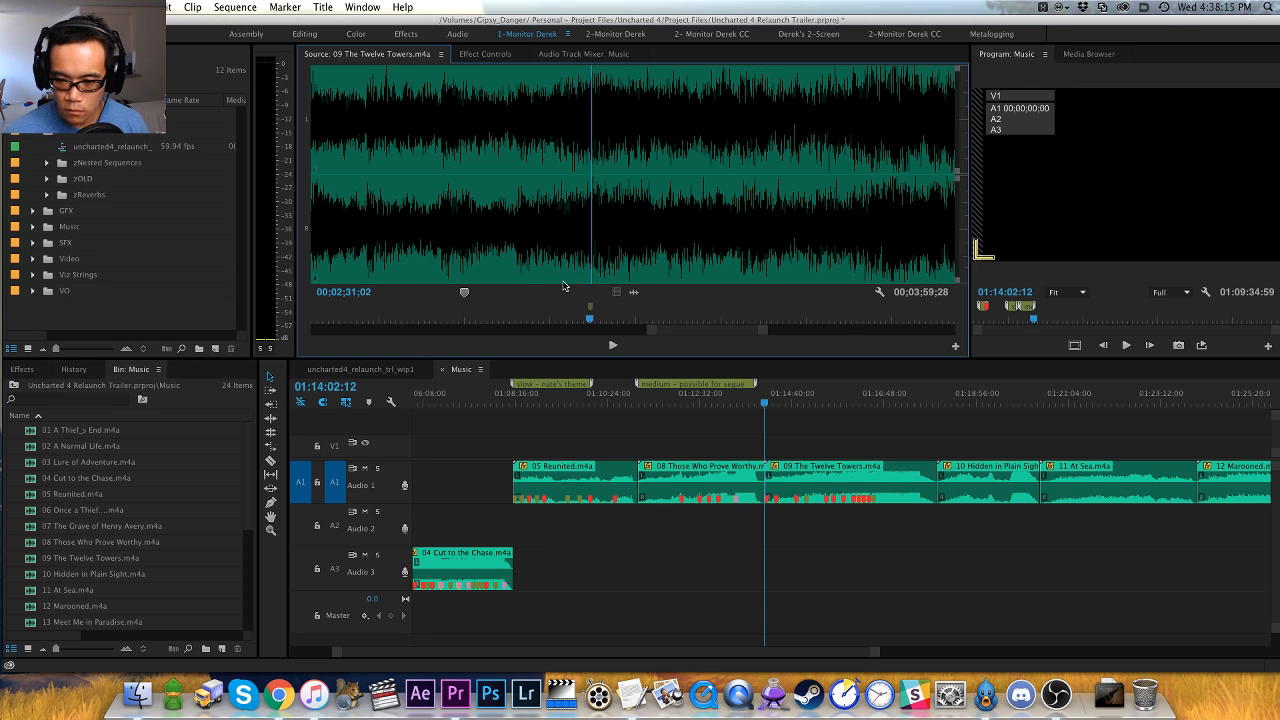
key("minus")
- Play on to the following accent, step back and replay it, and place a red marker on the hit at about 00;02;37;29
key("space")
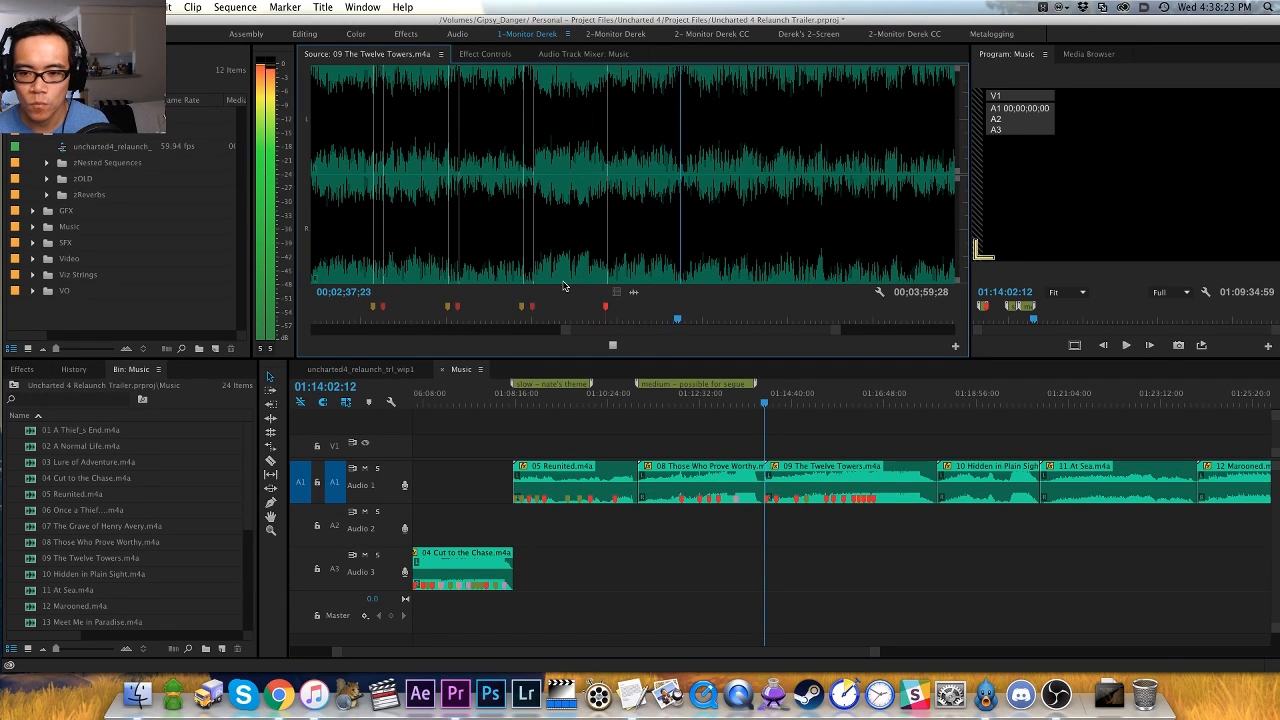
key("shift+Left")
key("shift+Left")
key("shift+Left")
key("shift+Left")
key("shift+Left")
key("shift+Left")
key("shift+Left")
key("shift+Left")
key("shift+Left")
key("shift+Left")
key("shift+Left")
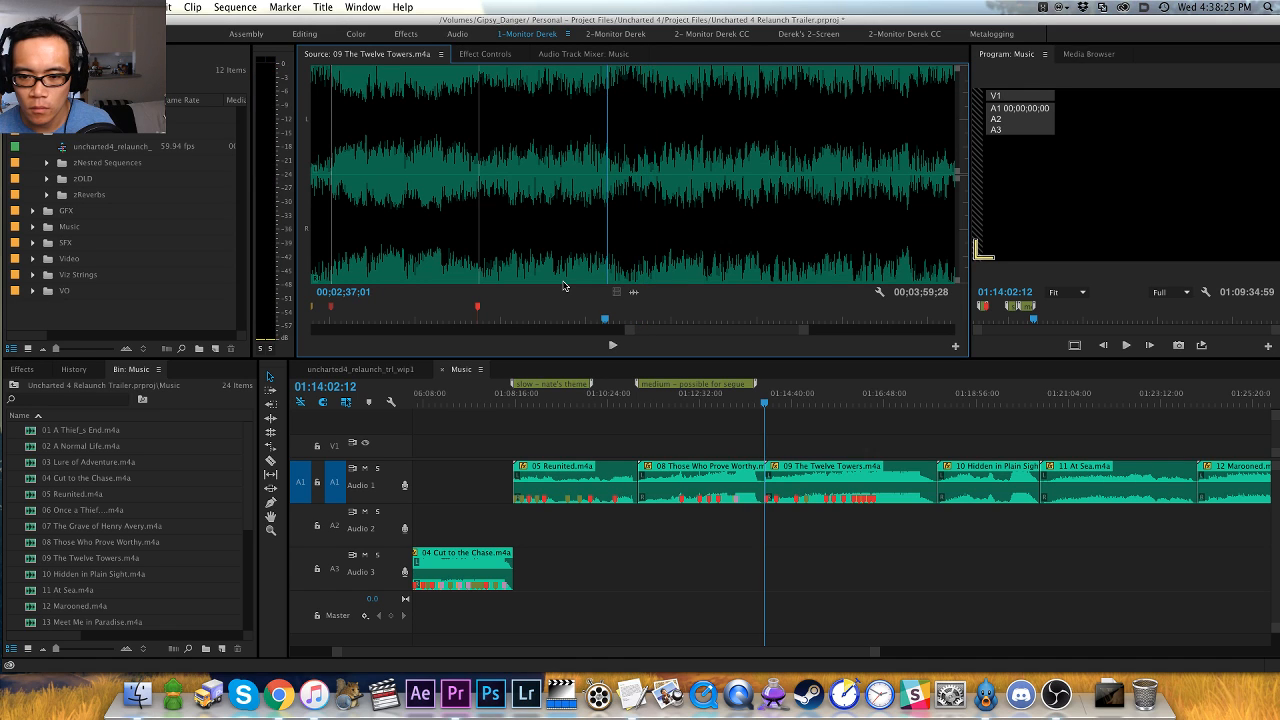
key("space")
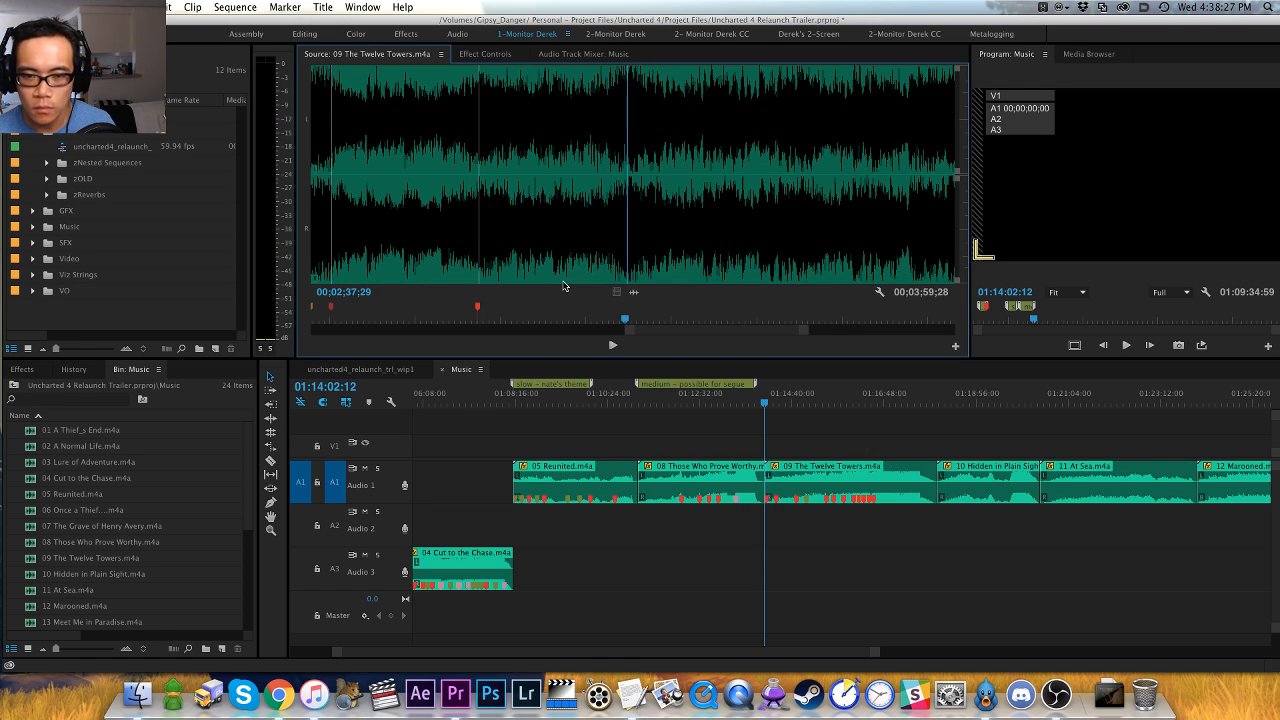
- Audition the loud passage from about 00;02;38;00 to 00;02;58;00, checking its waveform for further hits
key("space")
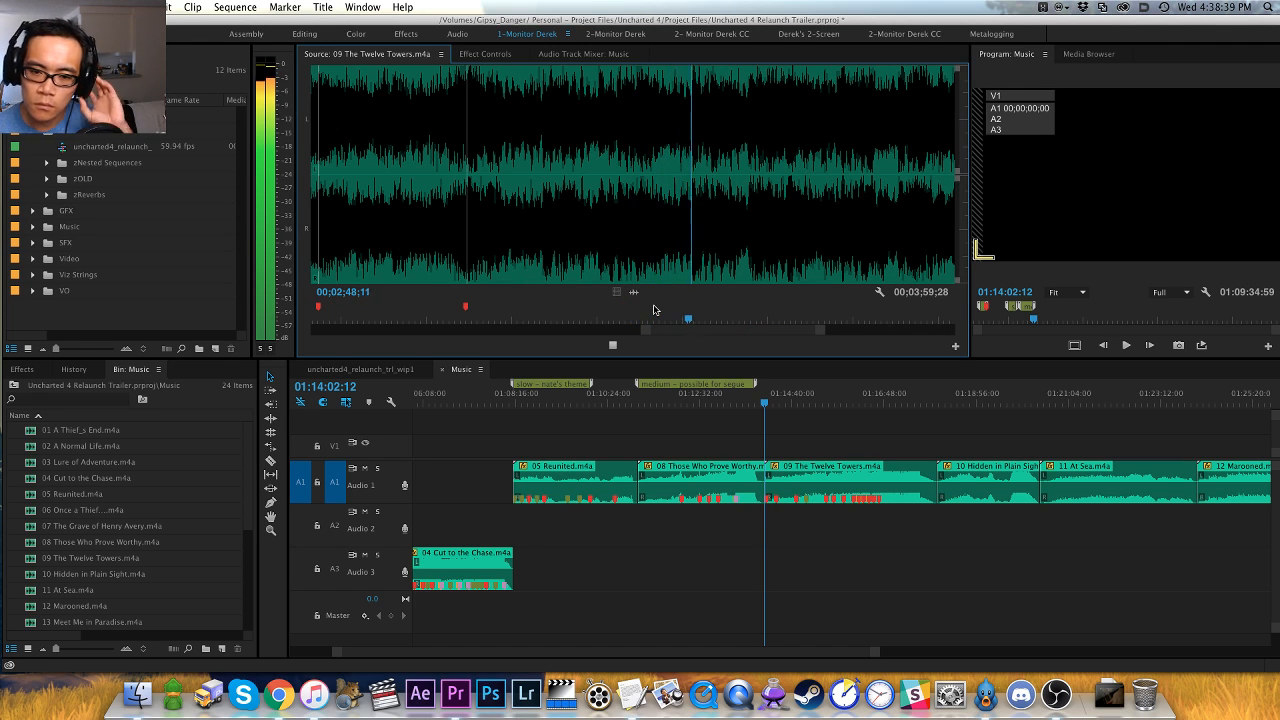
key("minus")
key("minus")
key("equal")
key("equal")
key("equal")
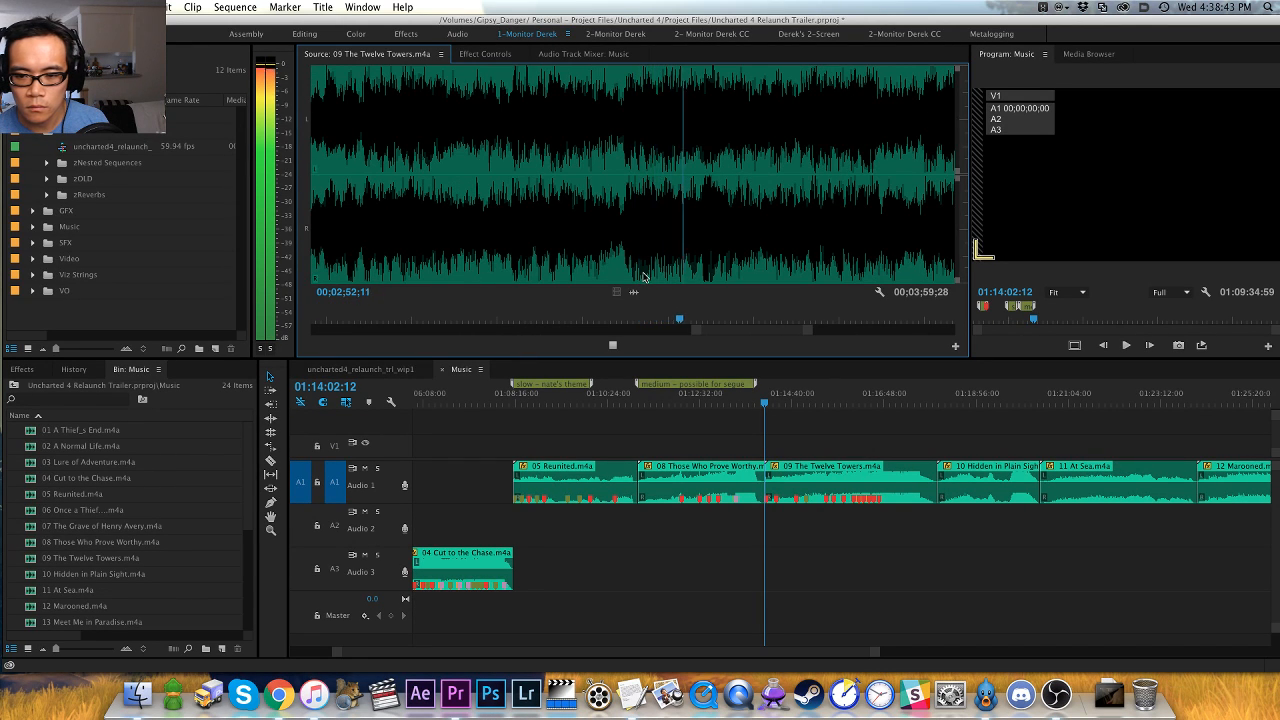
key("minus")
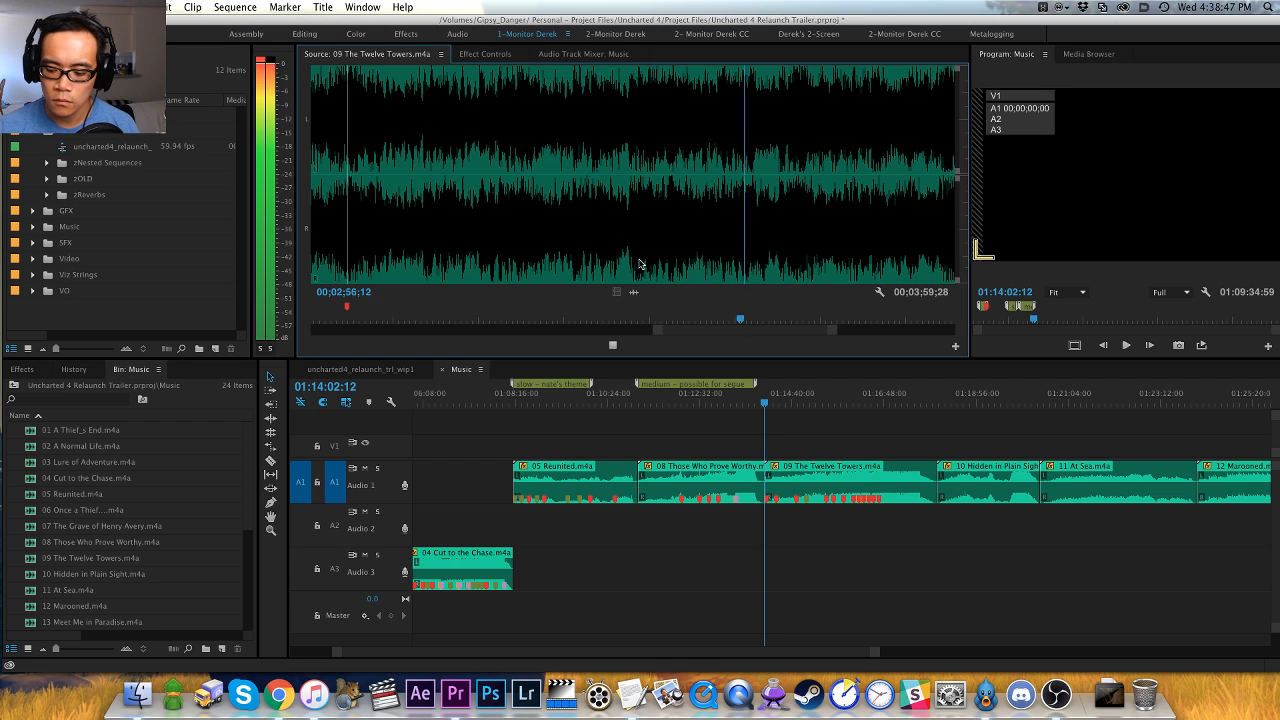
key("equal")
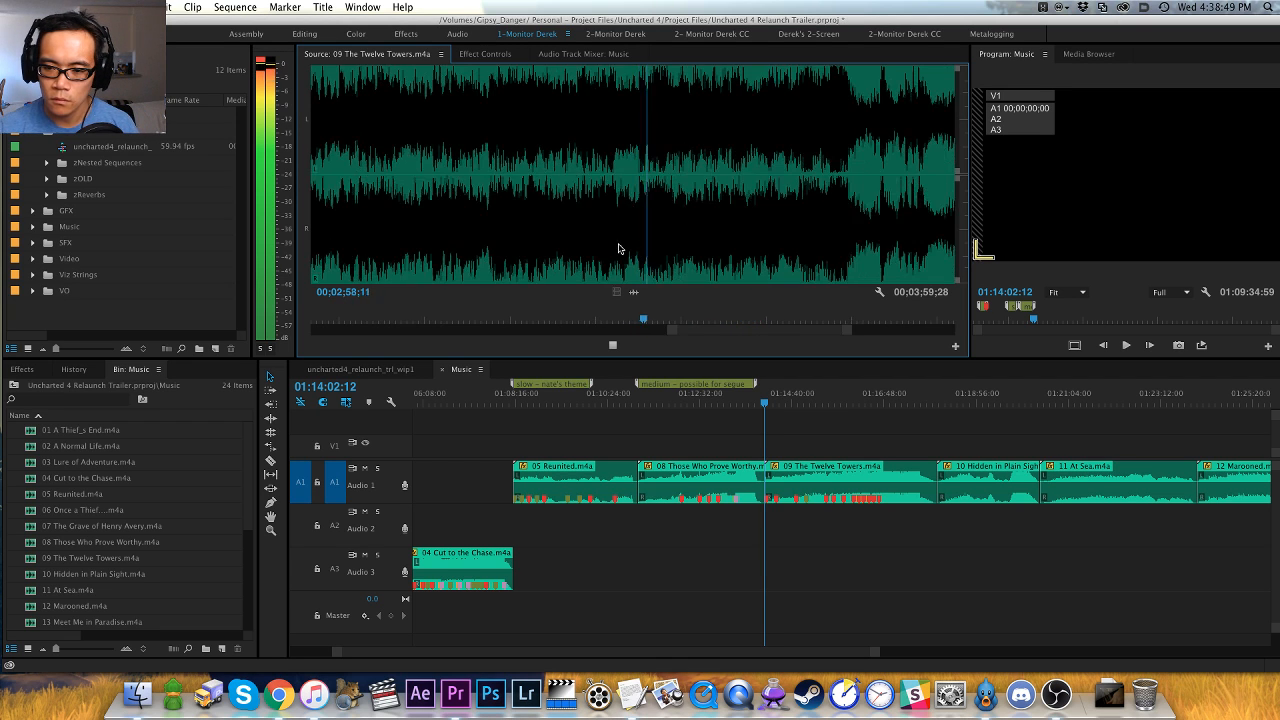
- Replay the accent around 00;02;57;27, placing an orange lead-in marker at 00;02;58;00 and a red marker on the hit at 00;02;58;25
left_click(610, 223)
left_click(595, 223)
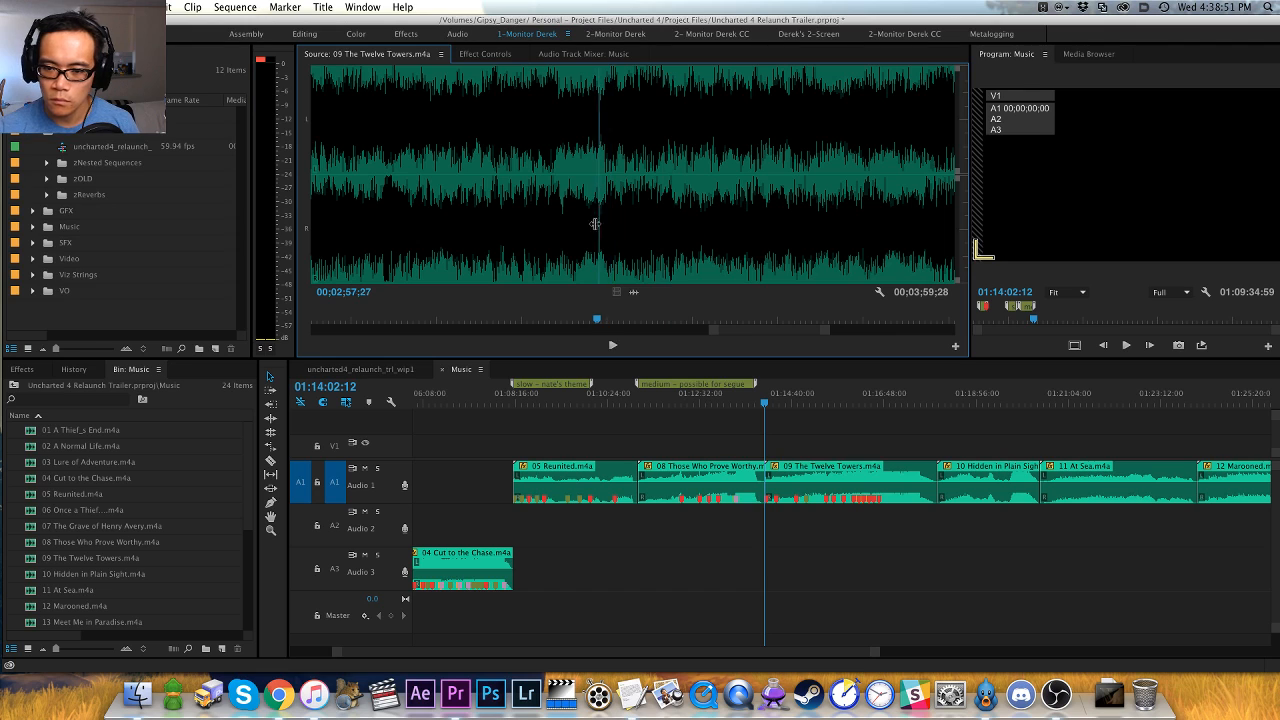
key("space")
key("space")
key("shift+Left")
key("shift+Left")
key("shift+Left")
key("shift+Left")
key("space")
key("space")
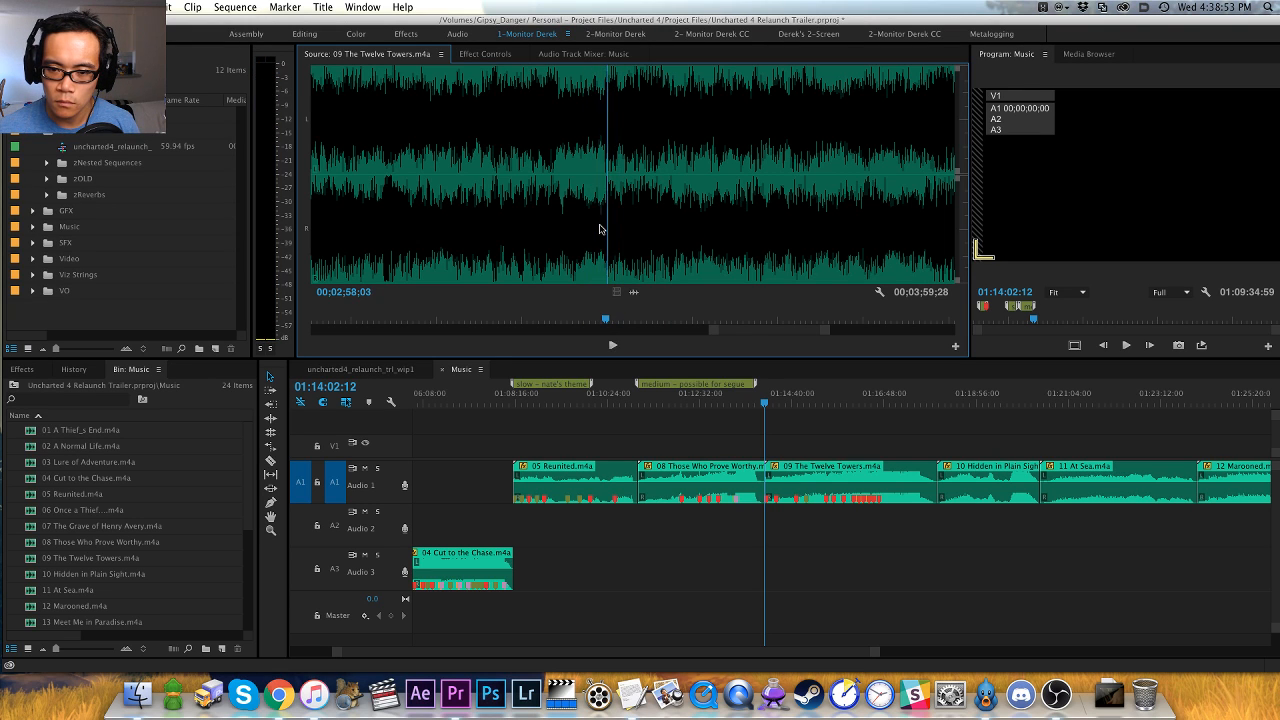
key("Left")
key("Left")
key("Left")
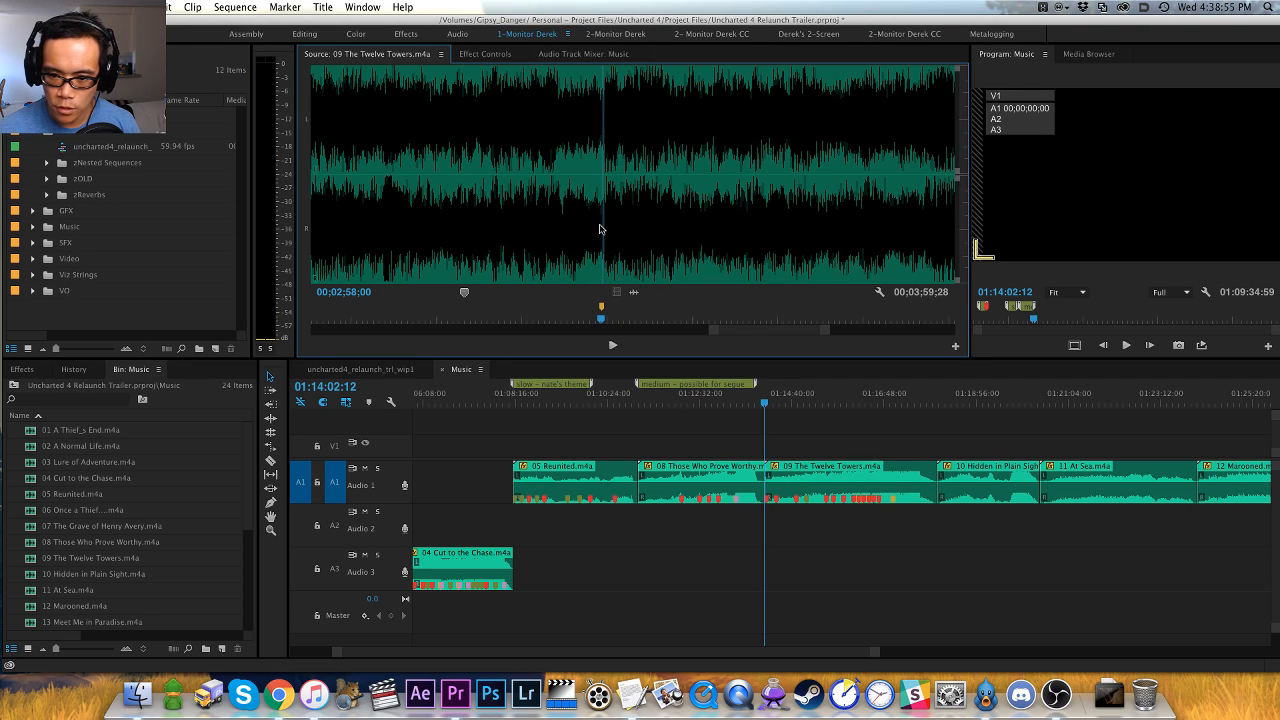
key("space")
- Play on to the next accent, placing an orange lead-in marker at 00;03;05;16 and a red marker on the hit at 00;03;07;18
key("space")
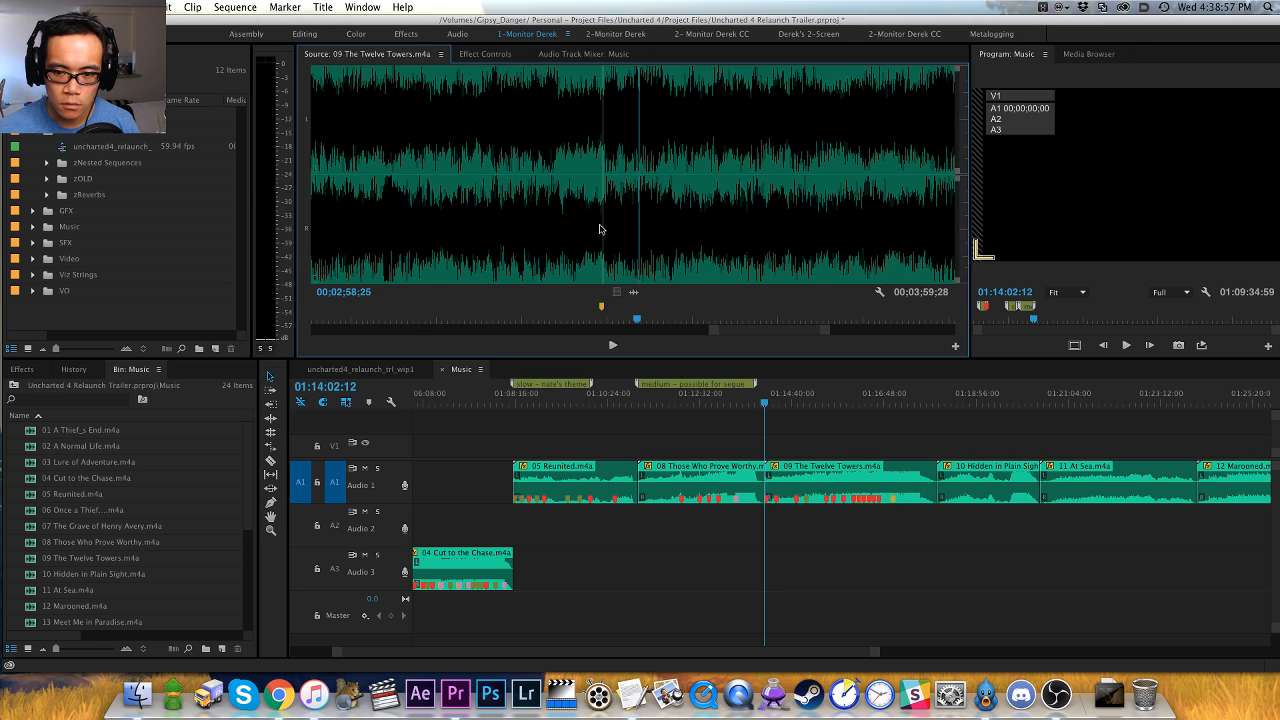
key("space")
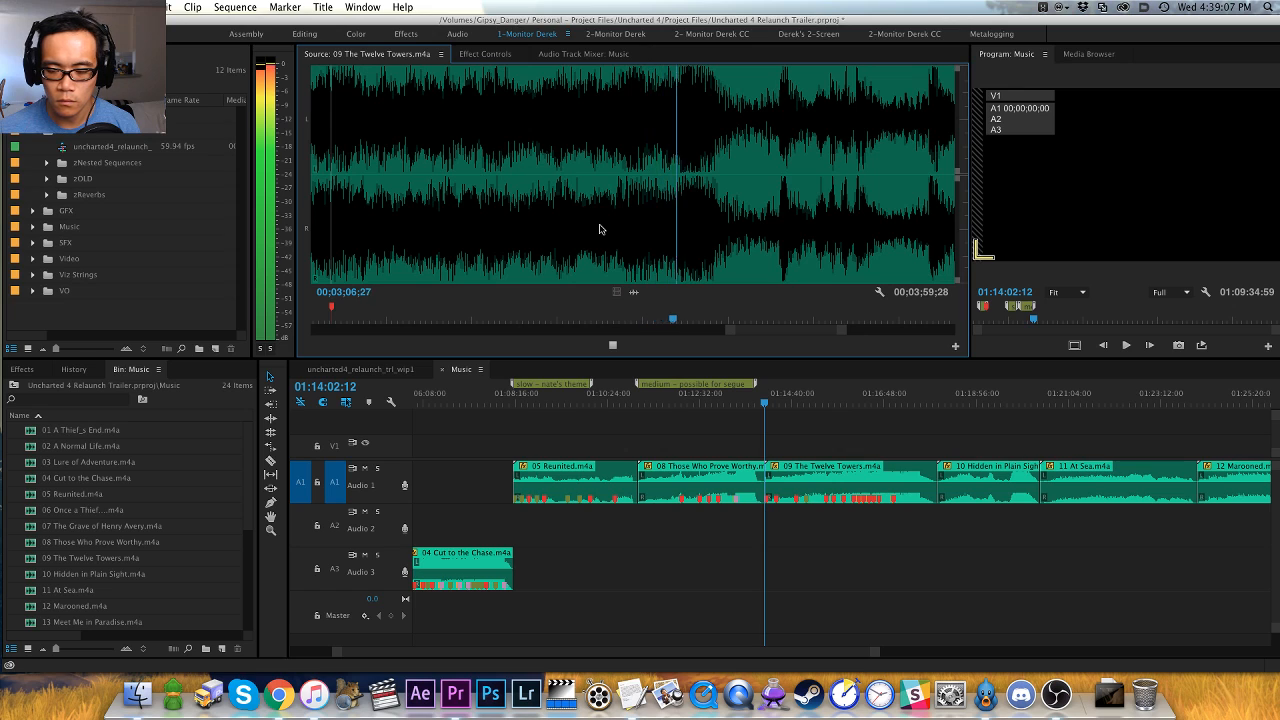
left_click(560, 249)
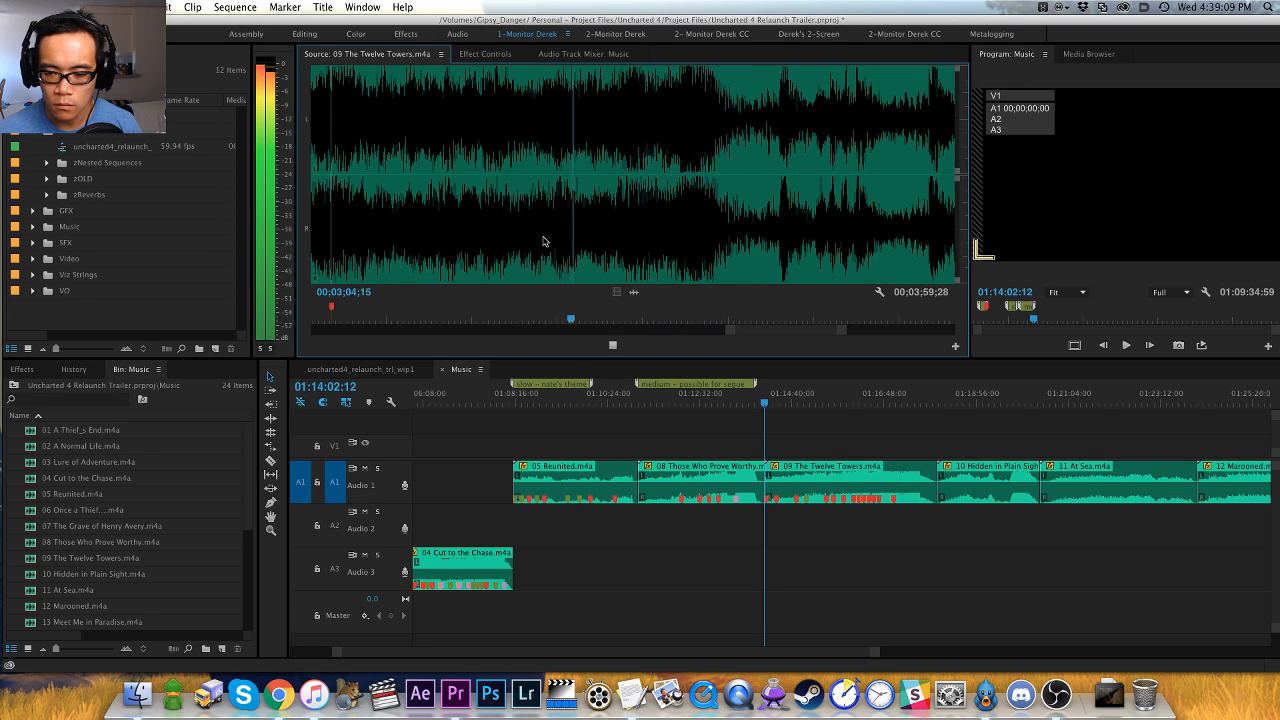
key("space")
key("Right")
key("Right")
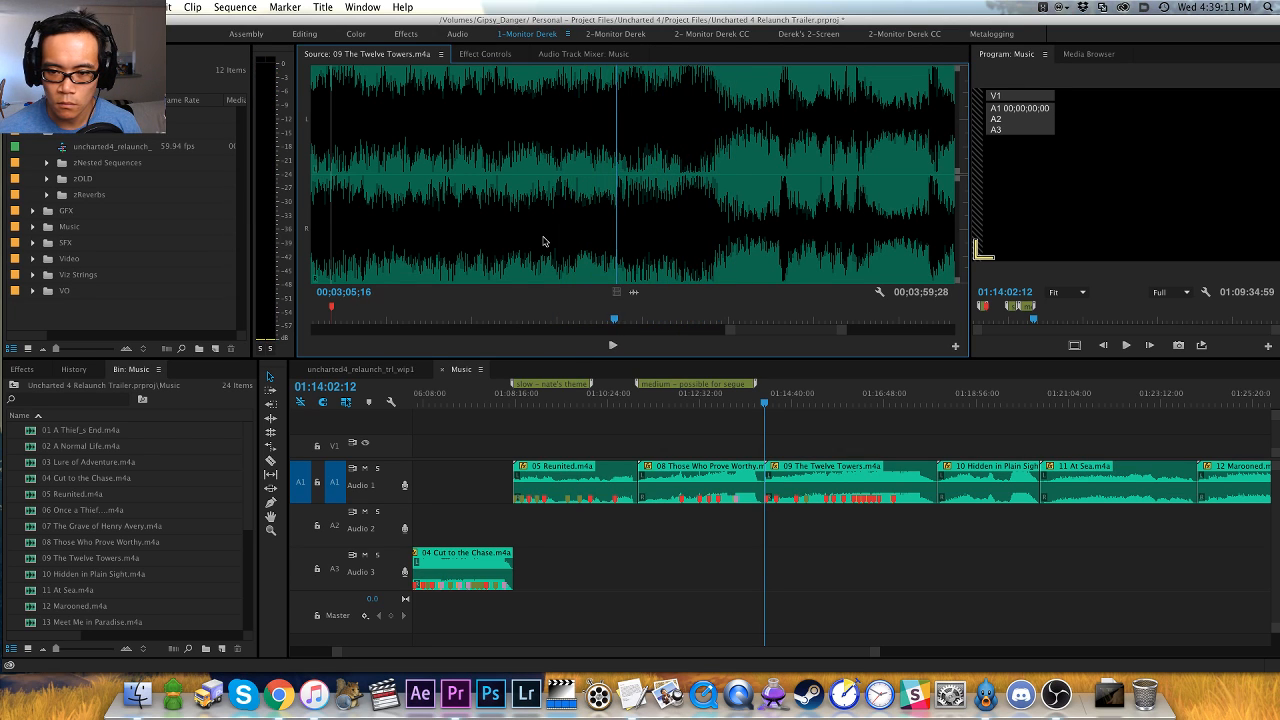
key("space")
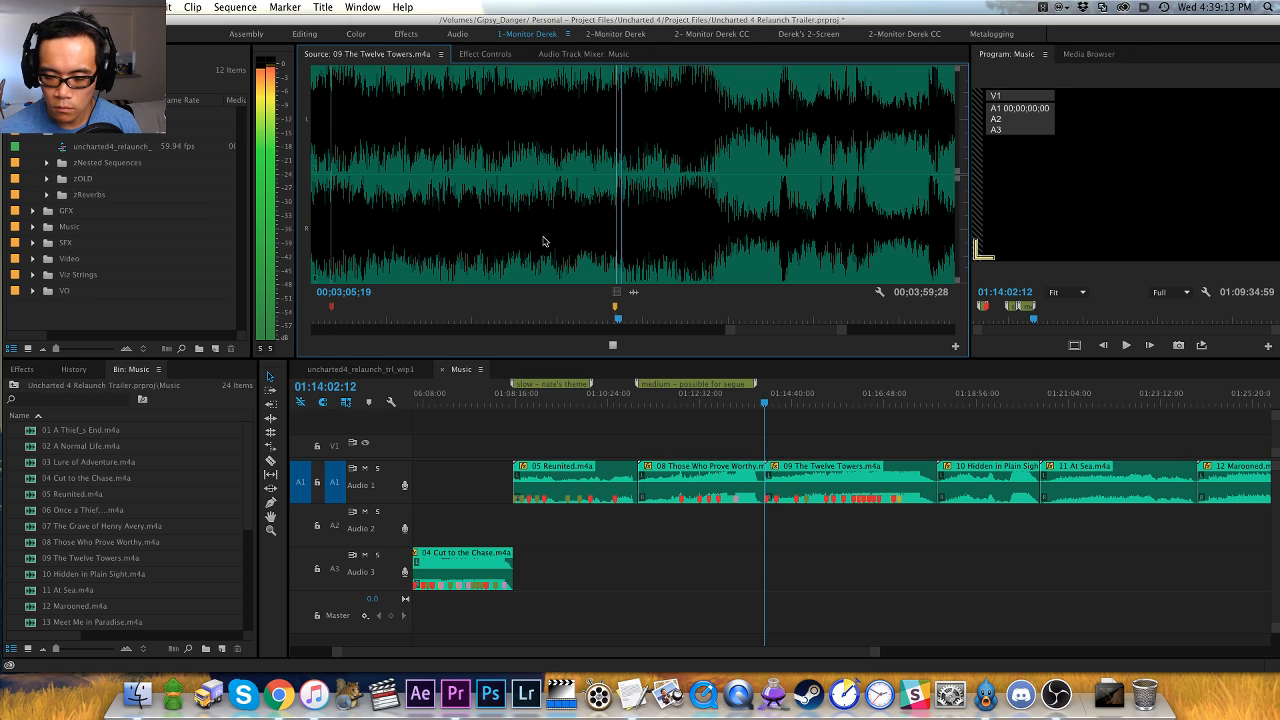
key("space")
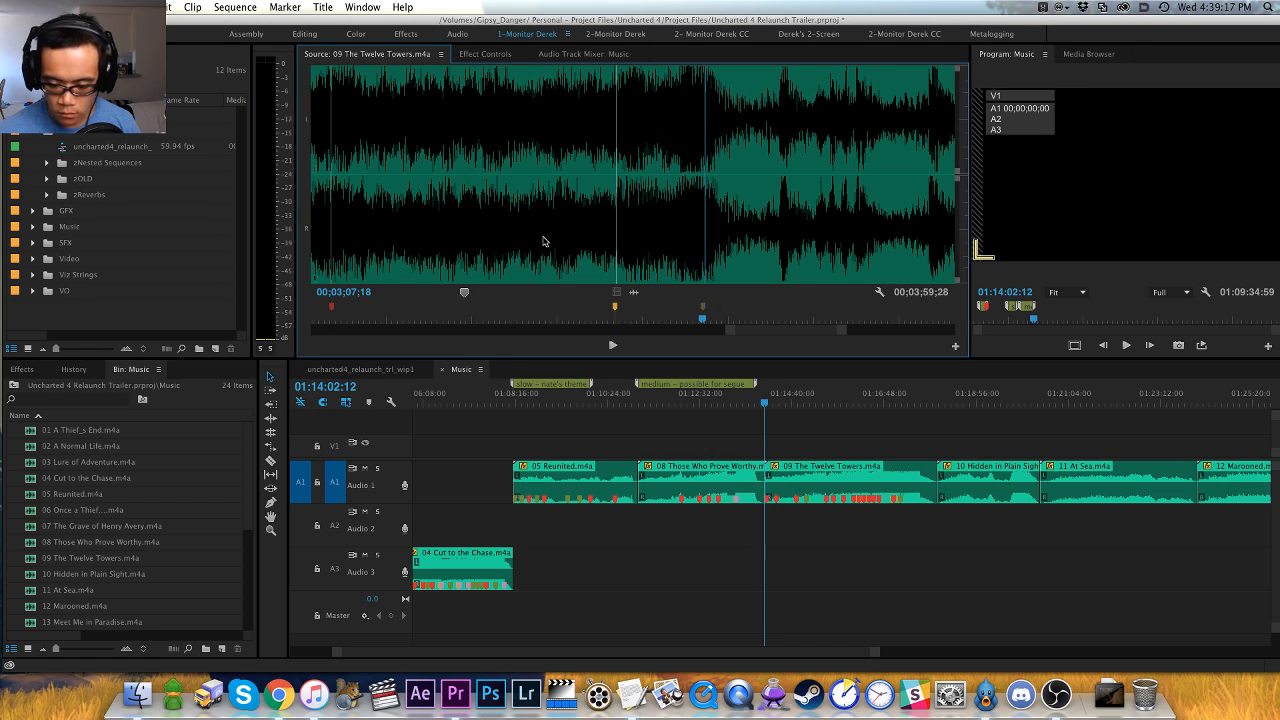
- Listen to the rest of The Twelve Towers through its fading ending, stopping at 00;03;48;25
key("space")
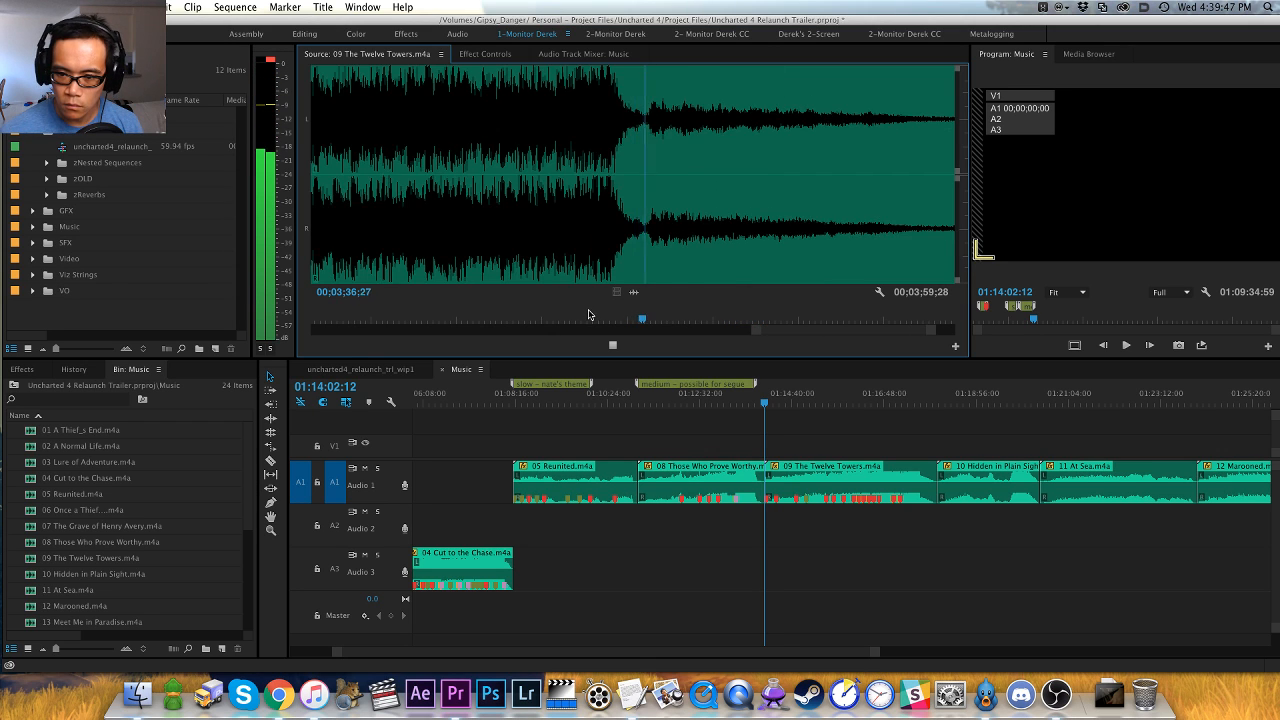
left_click(811, 437)
left_click(775, 346)
key("space")
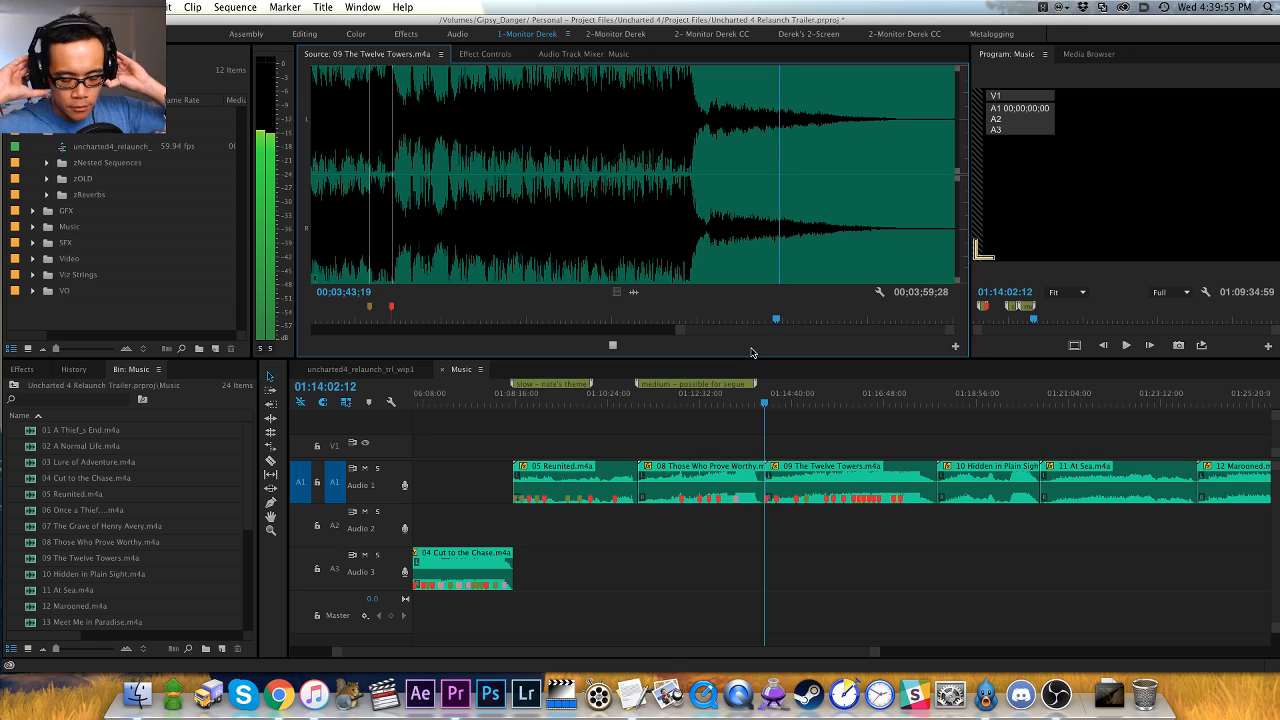
- Move the 09 The Twelve Towers clip in the Music sequence from track A1 down to track A3
left_click(810, 437)
left_click(814, 467)
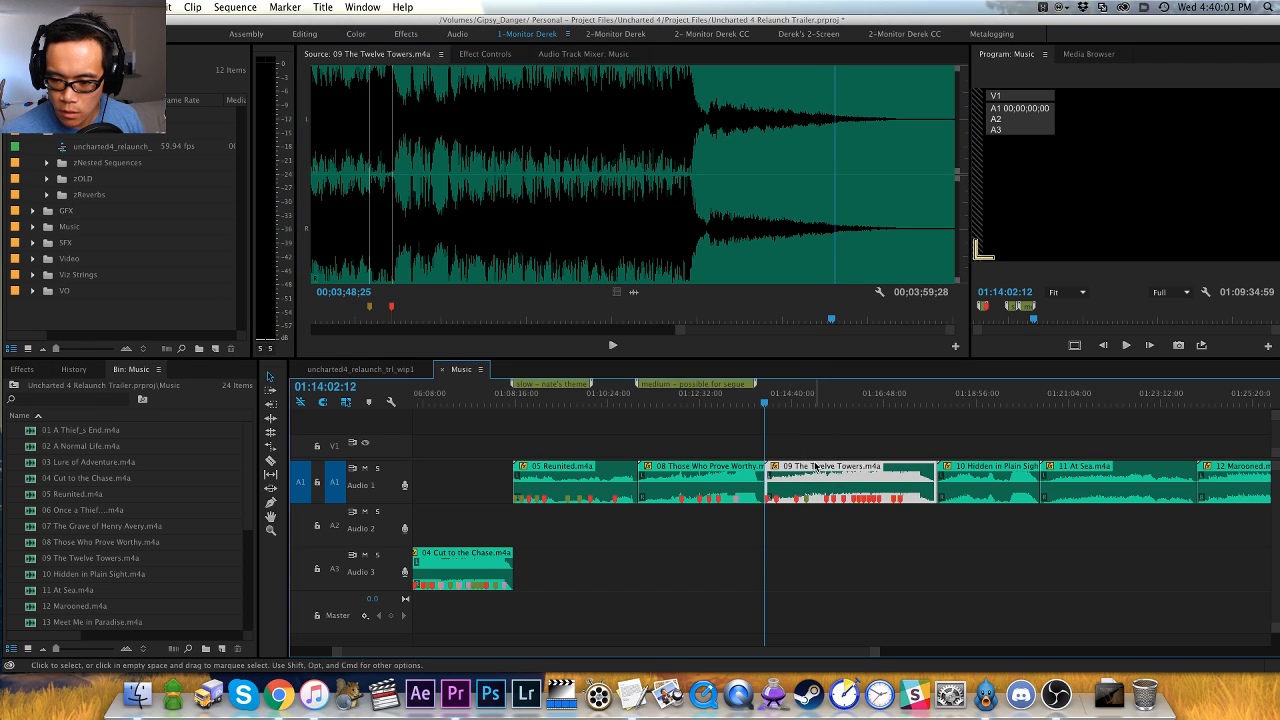
key("alt+Down")
key("alt+Down")
left_click(842, 436)
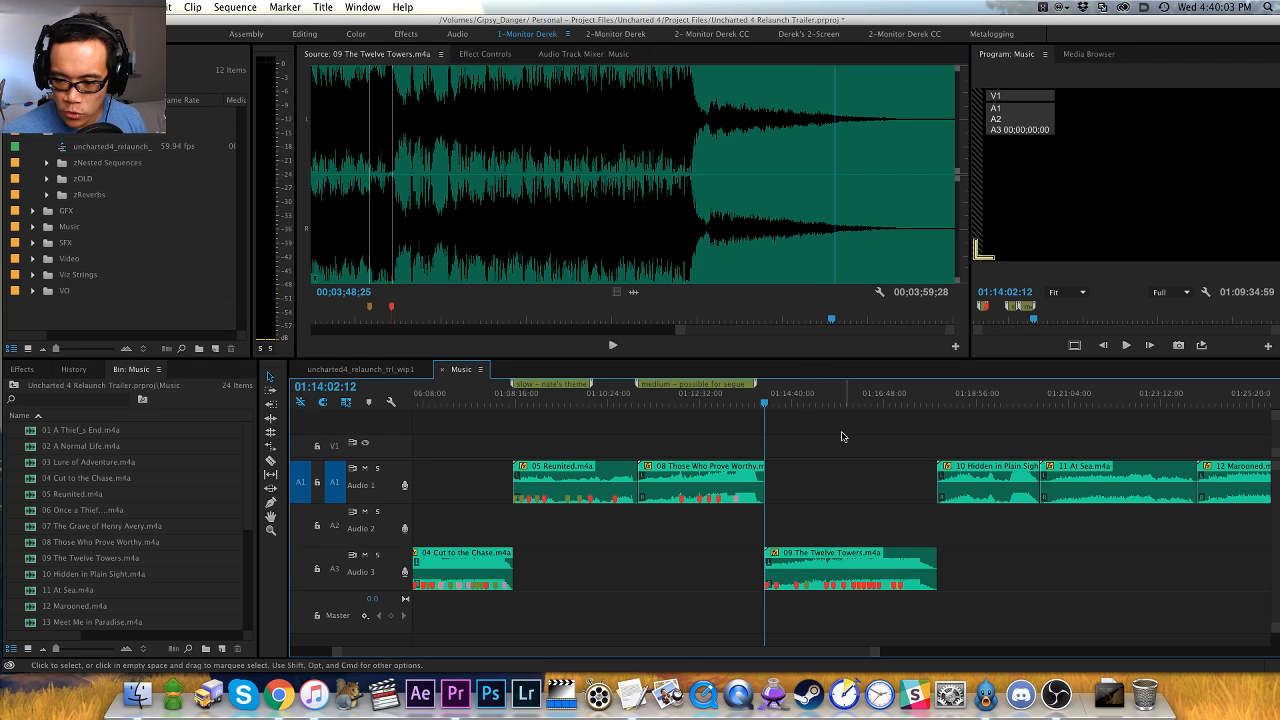
- Review the markers on The Twelve Towers clip around 01:16:37:51 and its ending around 01:17:27:23
left_click_drag(826, 398, 876, 399)
key("=")
key("=")
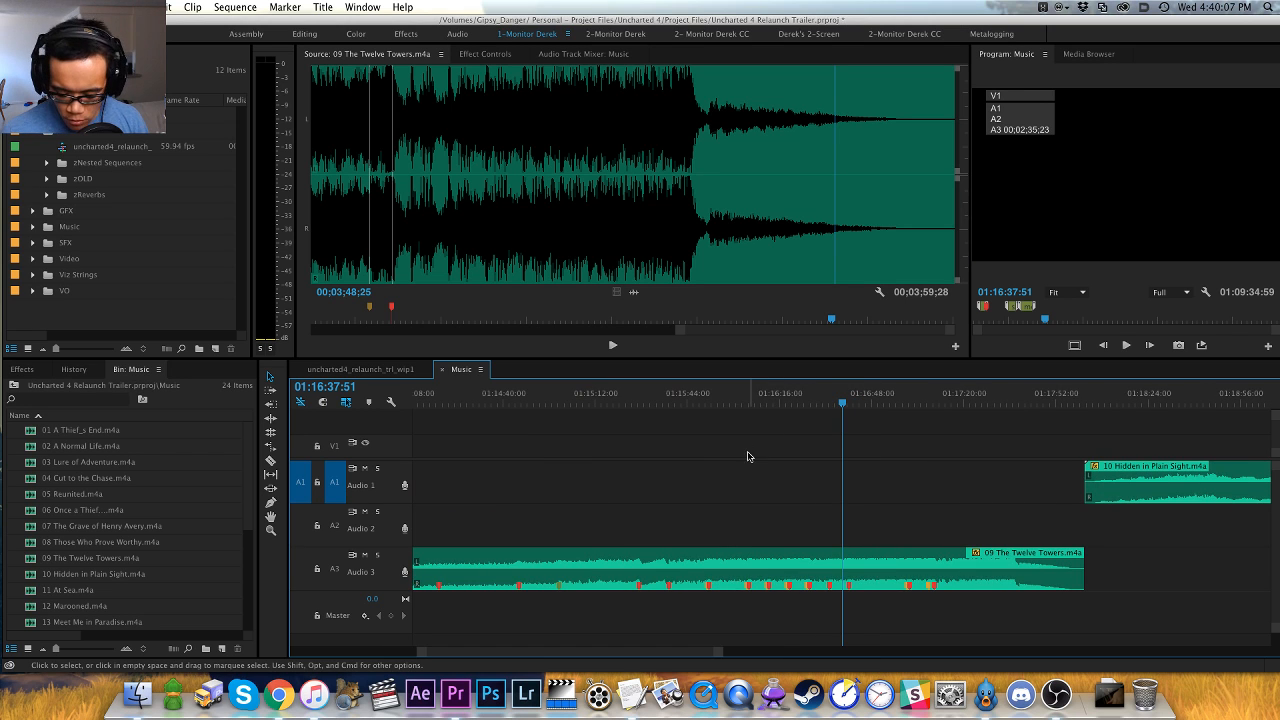
key("minus")
key("minus")
left_click(880, 400)
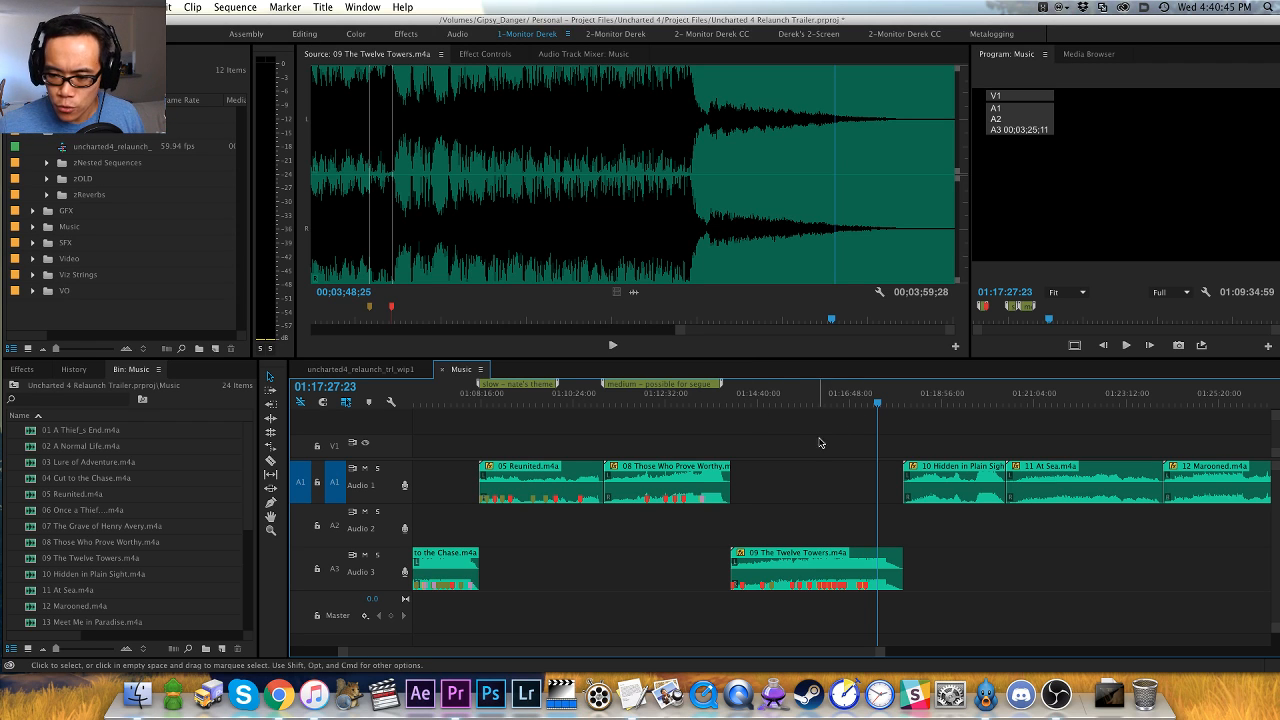
- Move the playhead to the start of the 10 Hidden in Plain Sight clip at 01:18:01:57
scroll(797, 437, "right", 2)
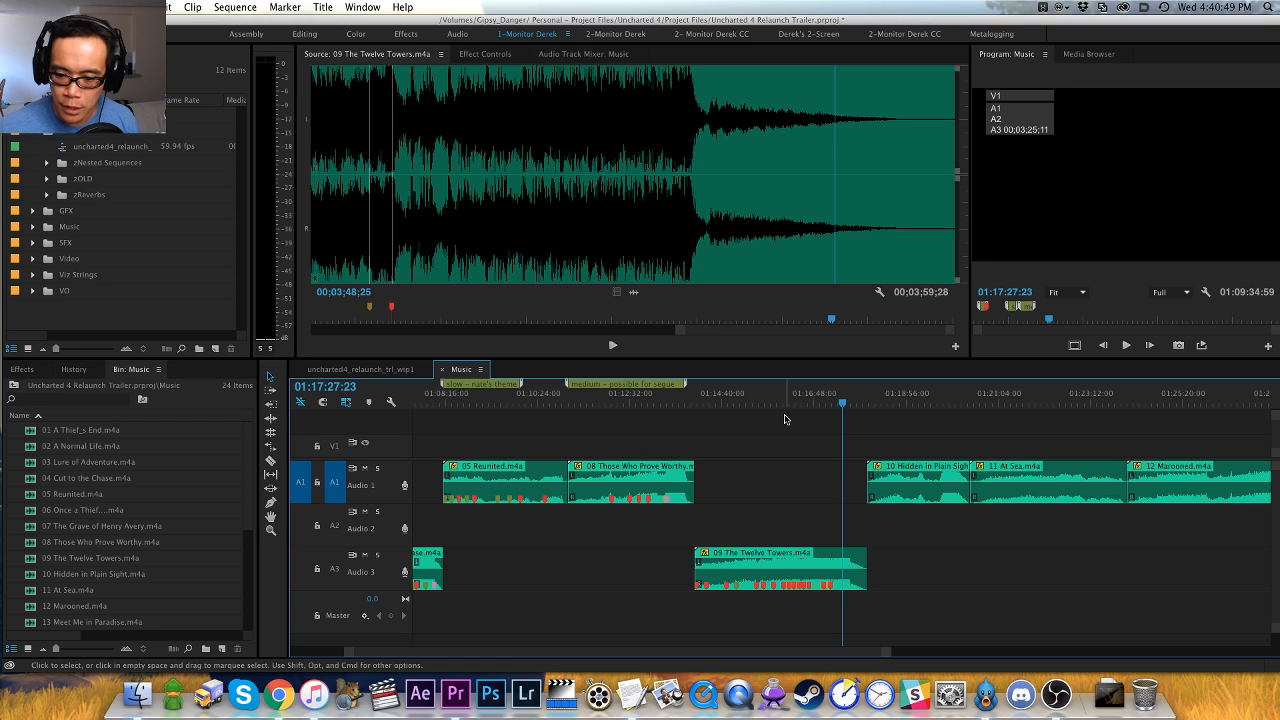
key("h")
left_click_drag(821, 490, 710, 475)
key("v")
key("Down")
key("equal")
key("equal")
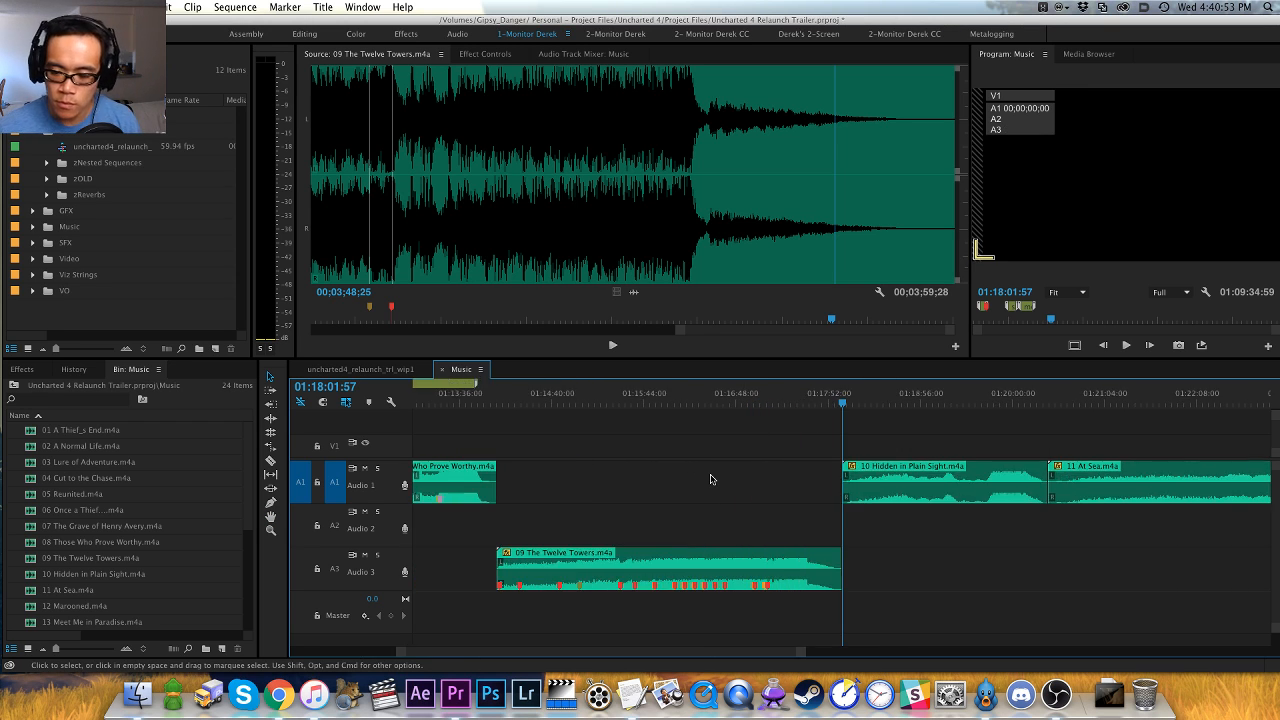
key("h")
left_click_drag(877, 427, 683, 418)
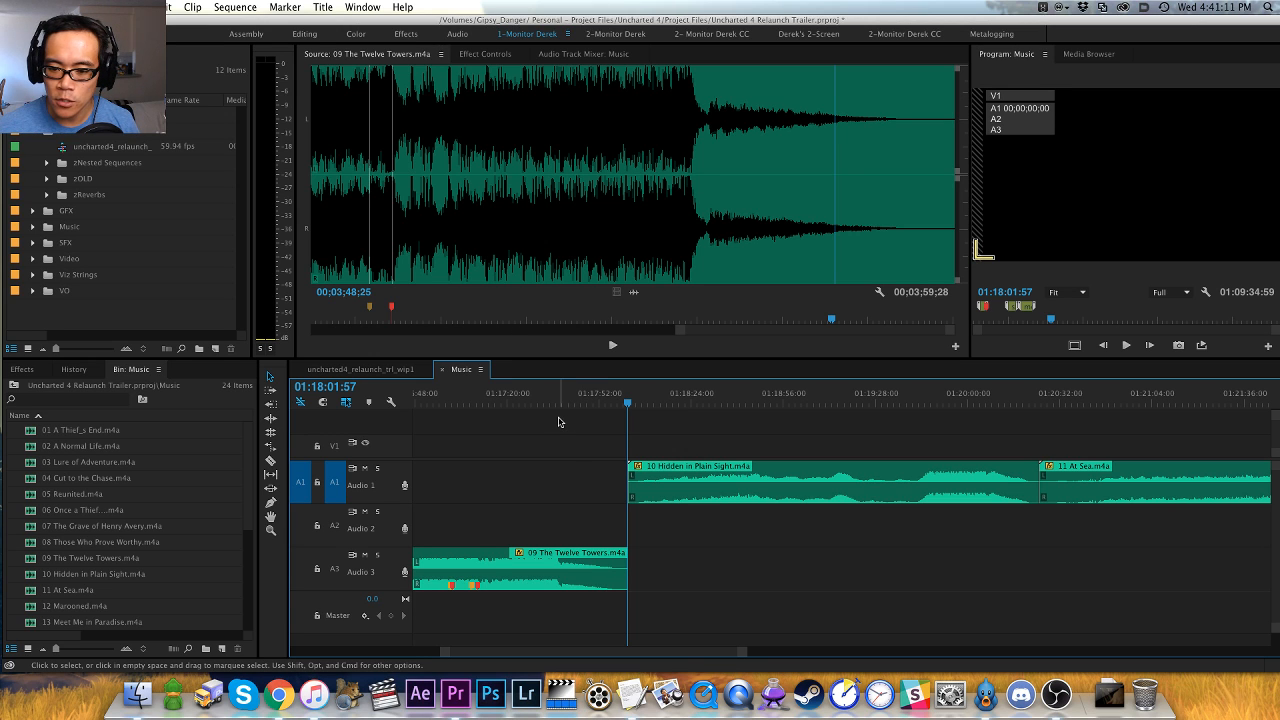
key("minus")
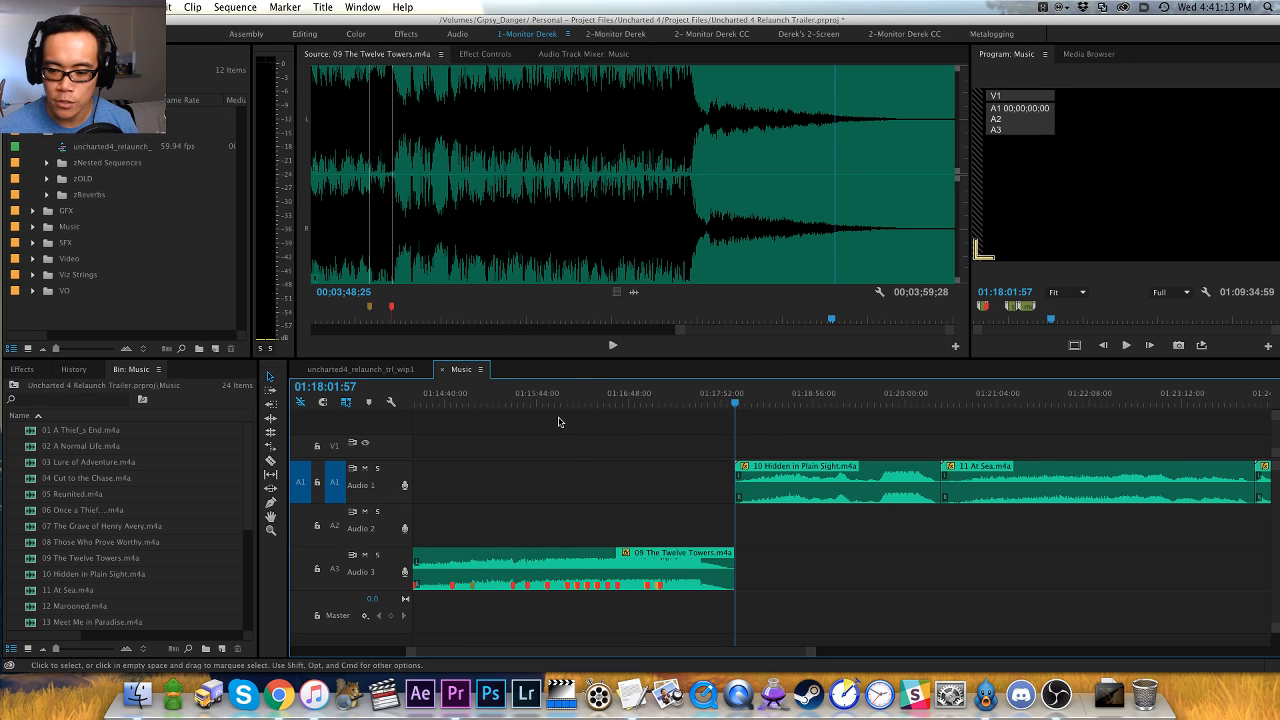
key("h")
left_click_drag(686, 437, 611, 437)
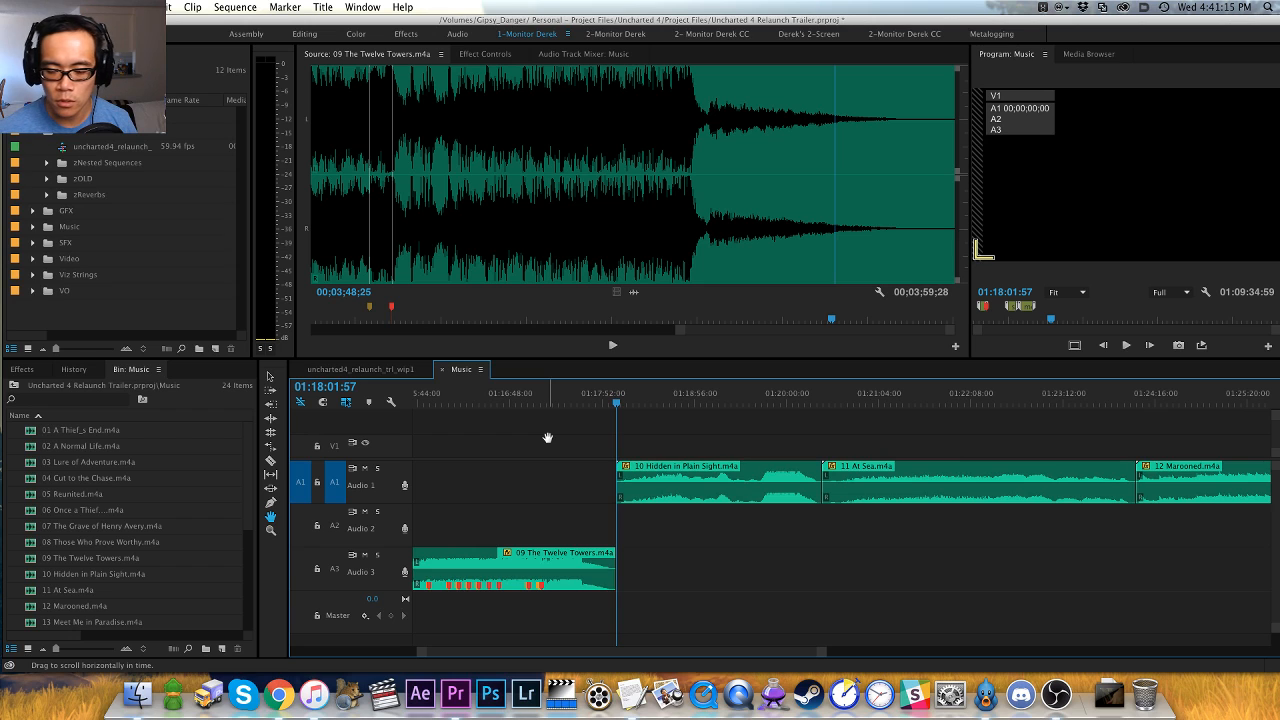
key("equal")
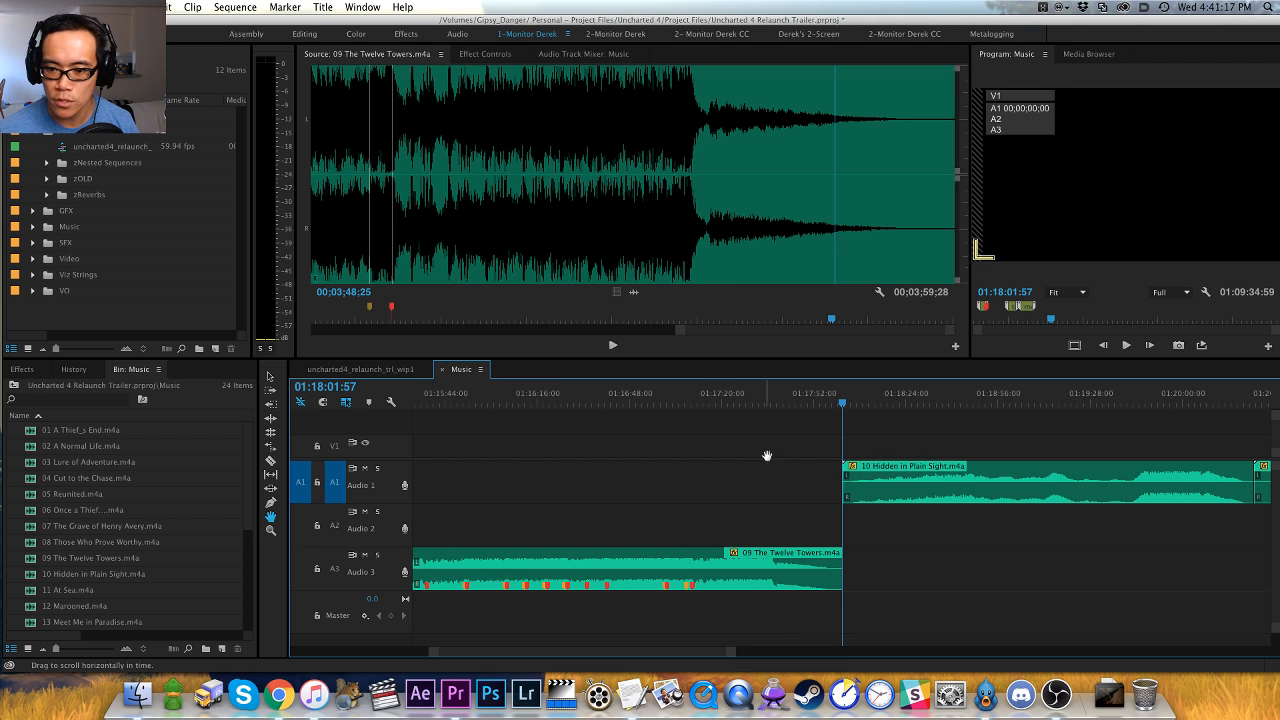
left_click_drag(842, 452, 596, 424)
key("v")
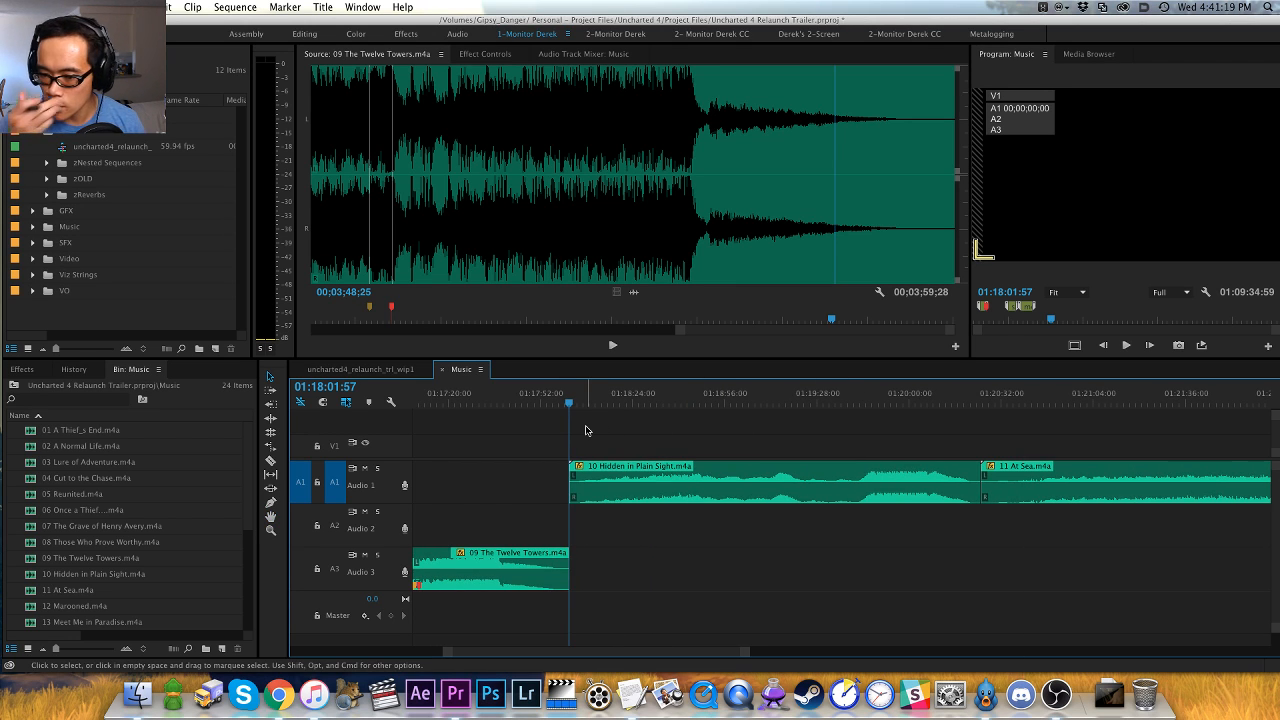
key("equal")
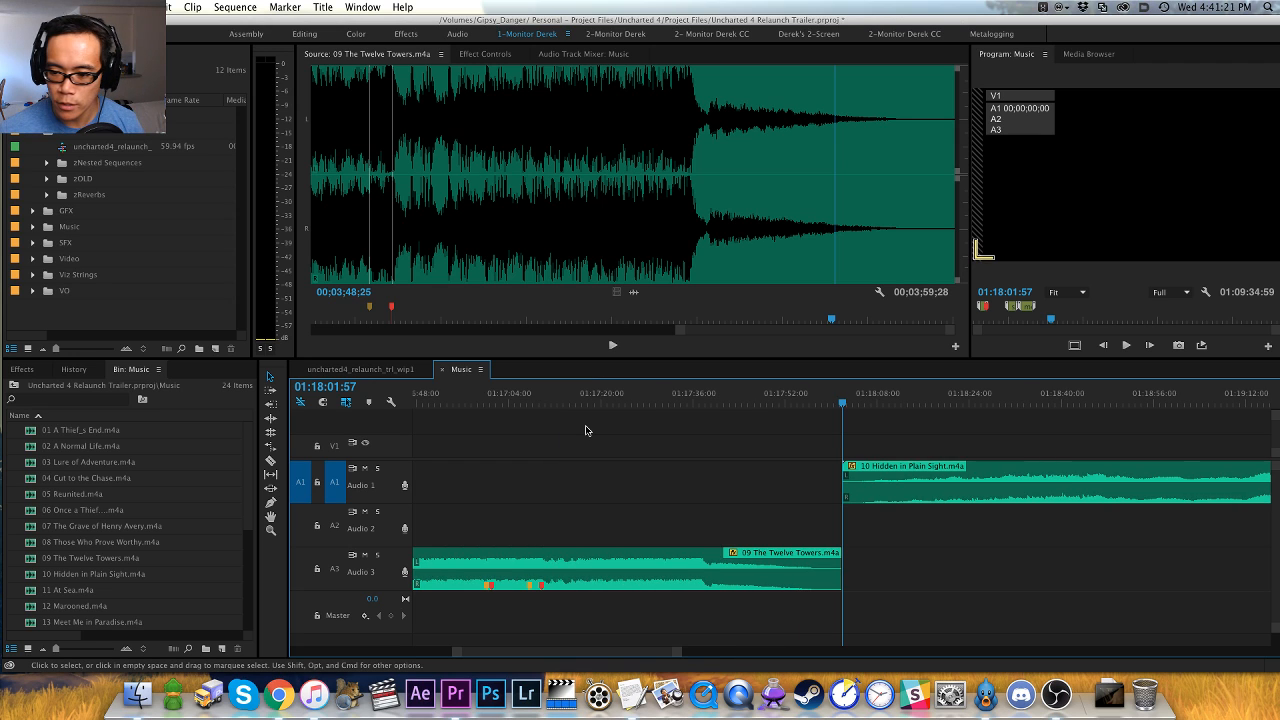
key("minus")
key("minus")
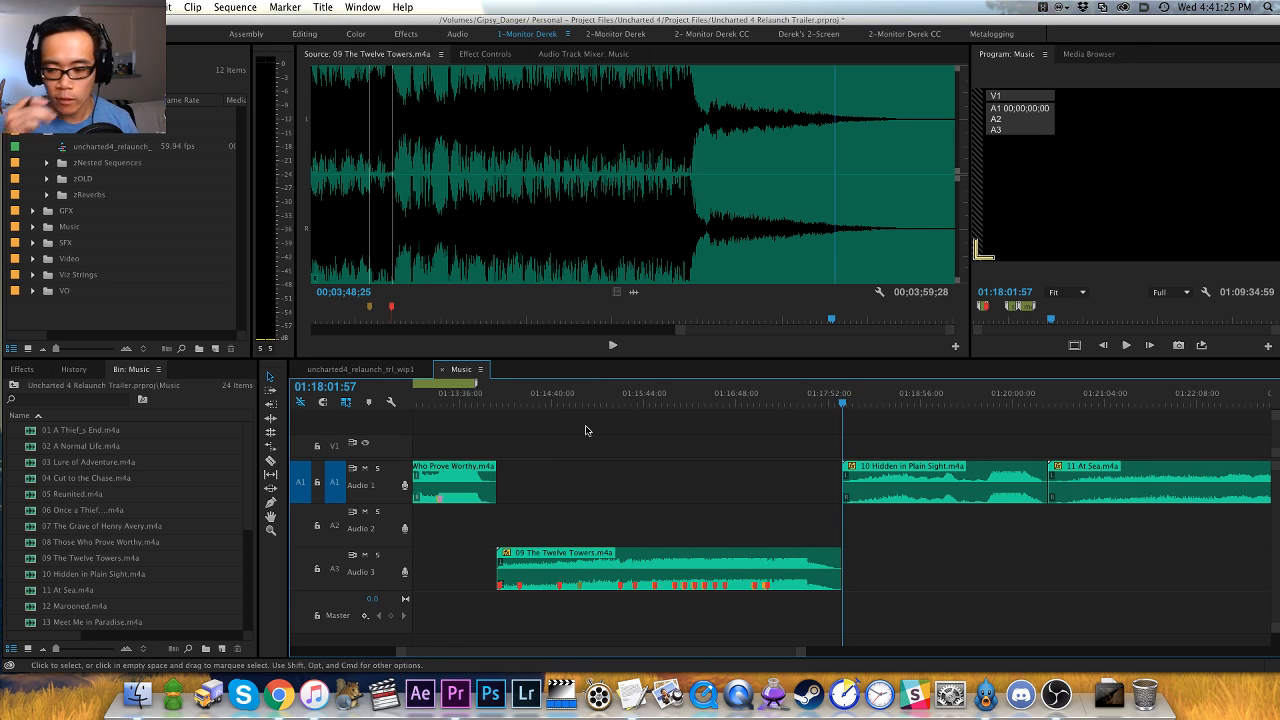
key("h")
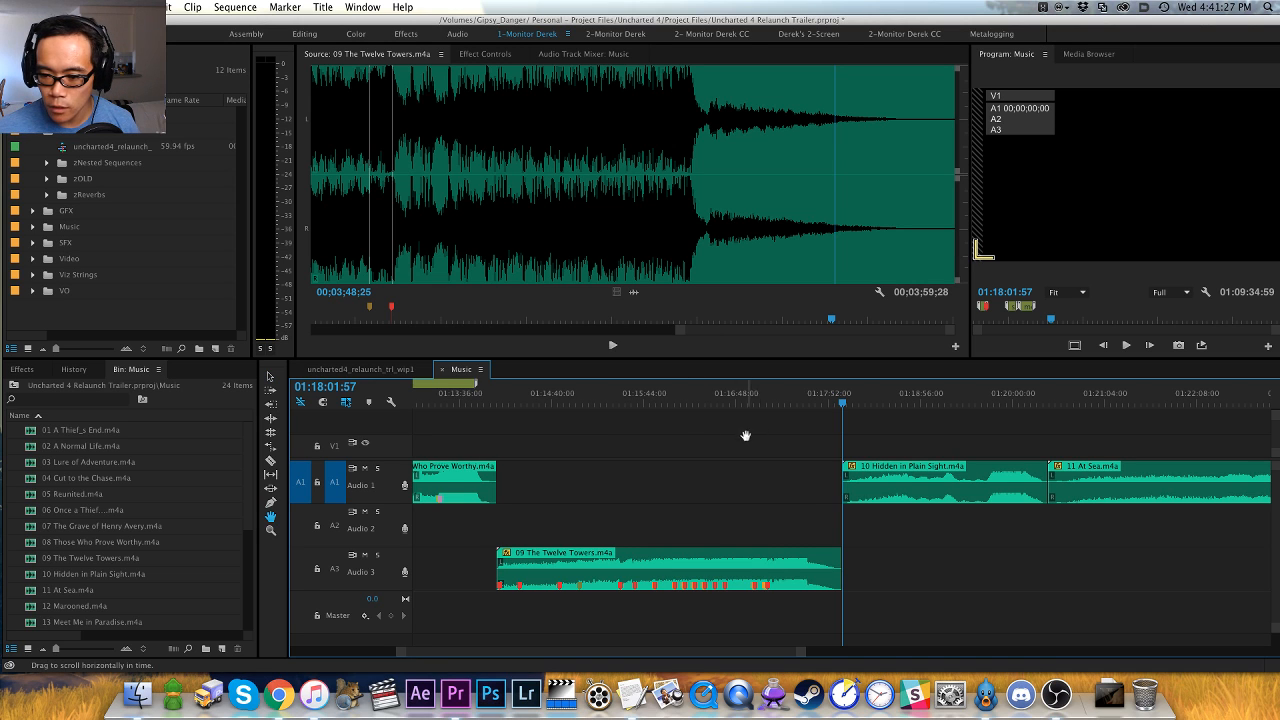
left_click_drag(743, 435, 558, 435)
key("equal")
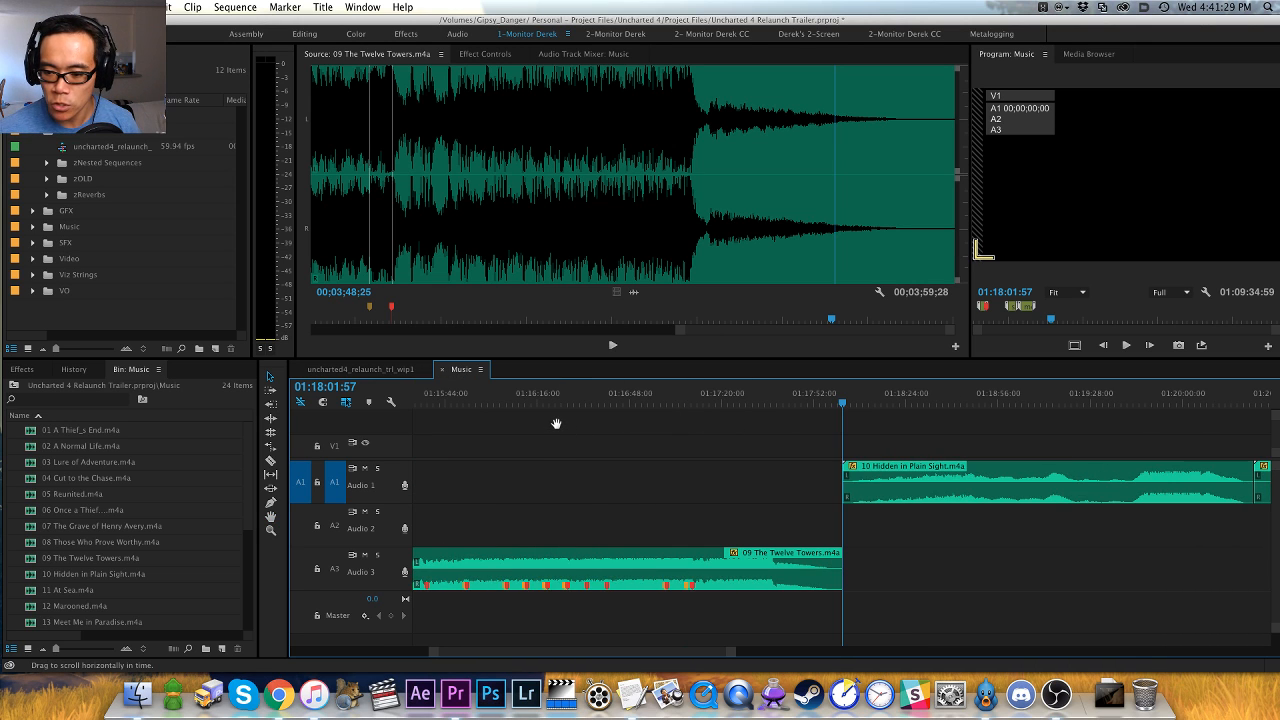
left_click_drag(840, 448, 567, 424)
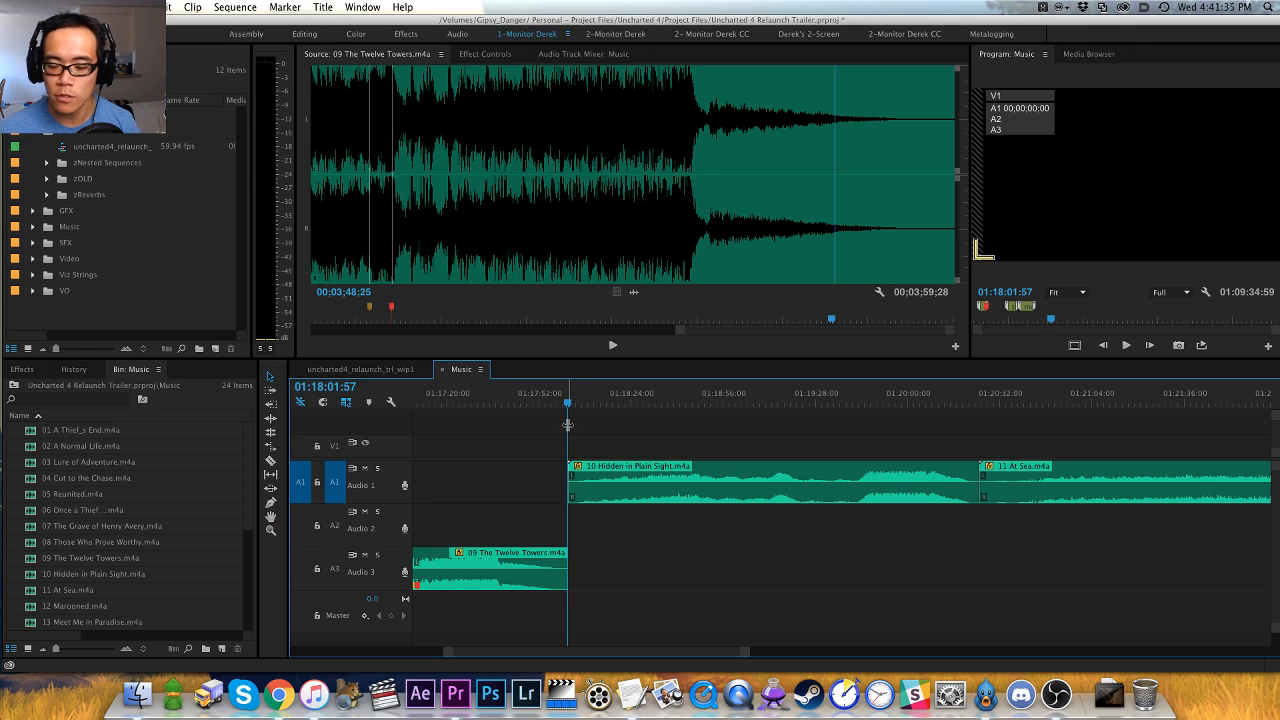
key("v")
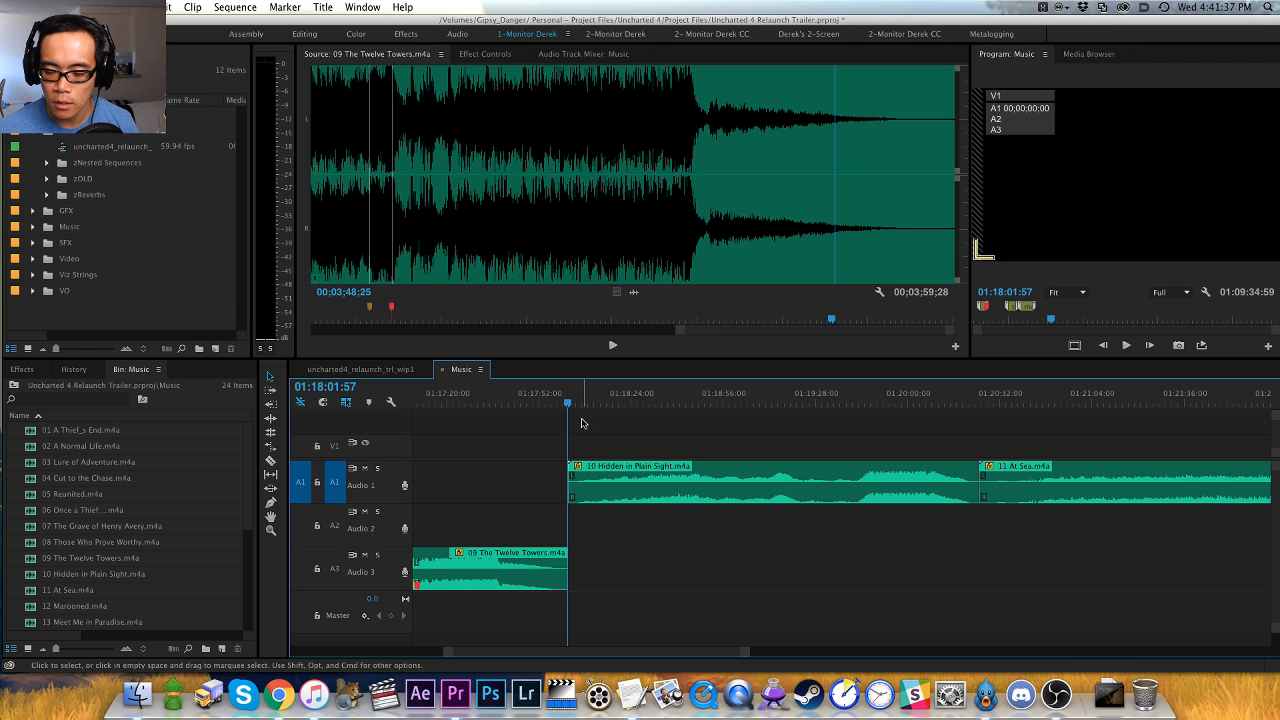
key("h")
left_click_drag(605, 422, 531, 420)
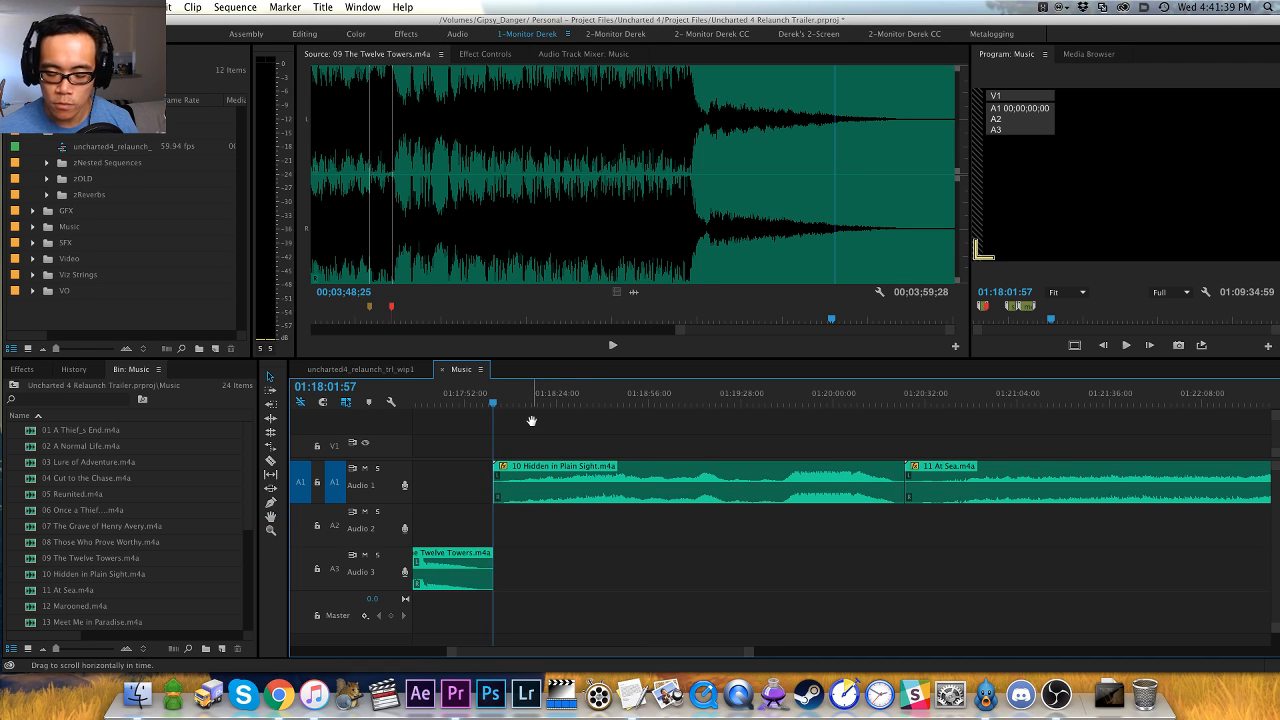
- Load the 10 Hidden in Plain Sight clip as the source and clear its in and out points
key("minus")
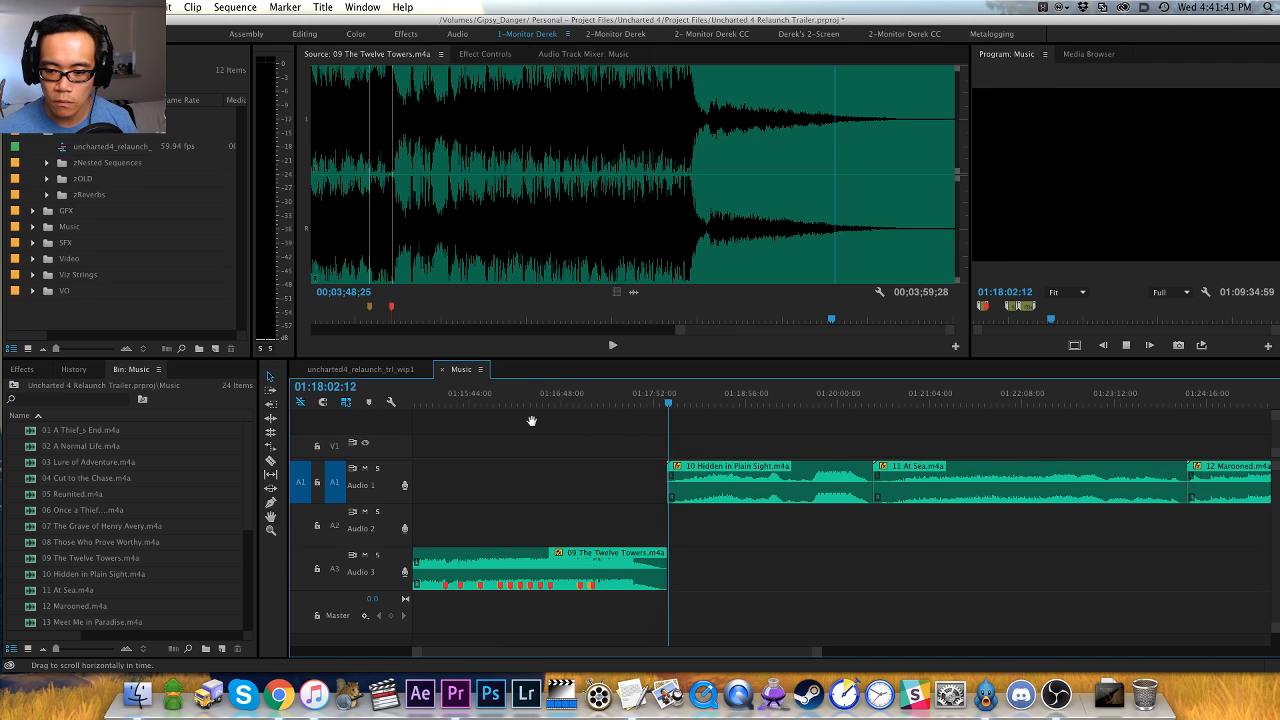
key("space")
key("f")
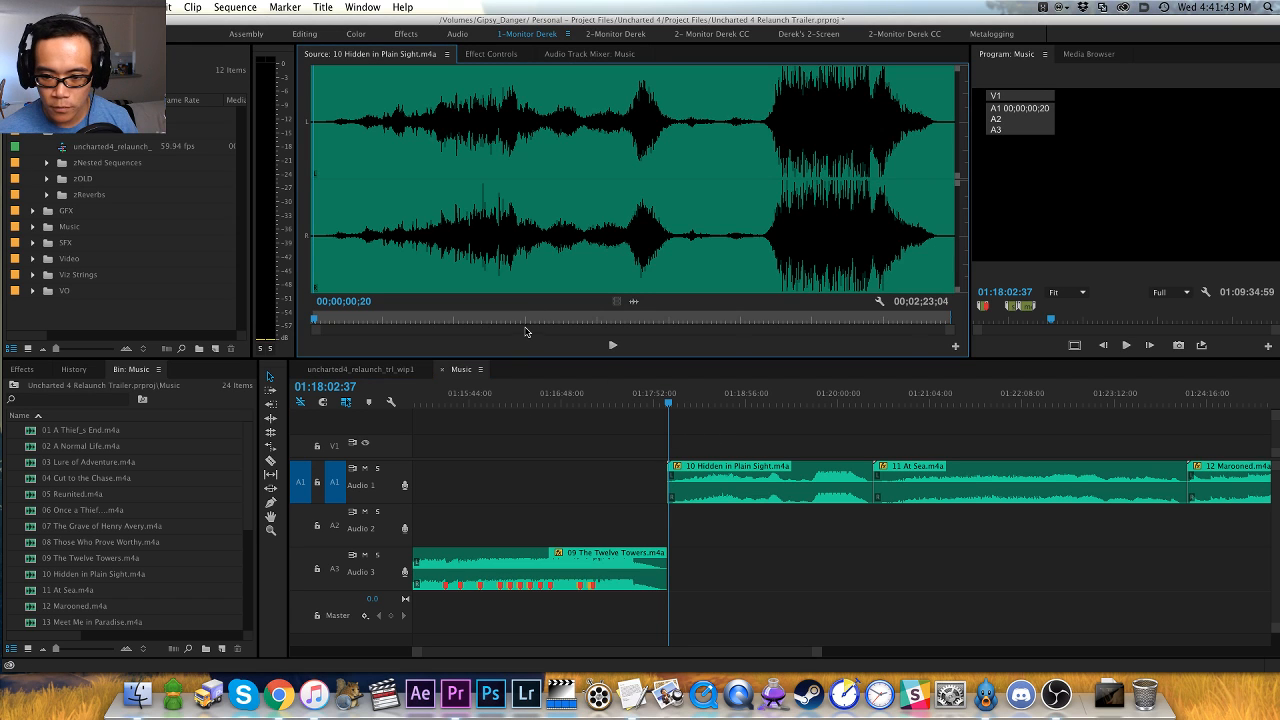
key("alt+x")
key("equal")
key("equal")
- Audition Hidden in Plain Sight from its quiet opening to 00;00;40;19, checking its waveform for notable hits and swells
key("space")
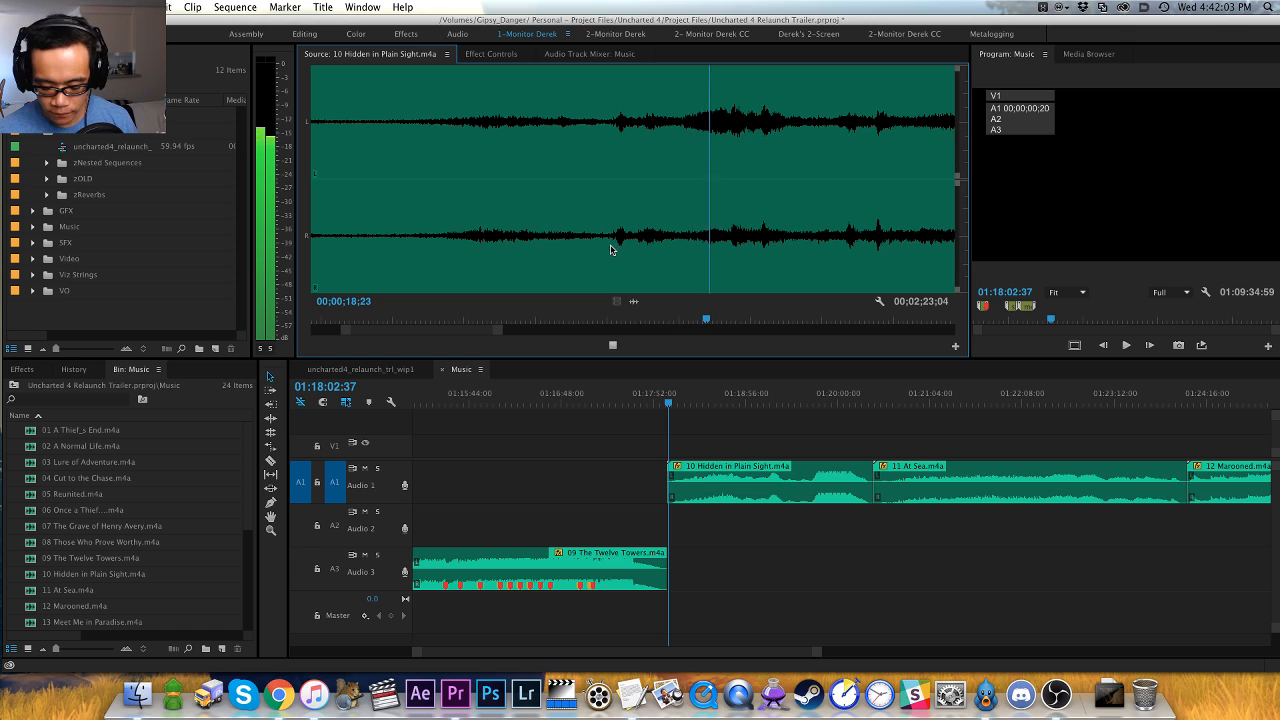
key("minus")
key("minus")
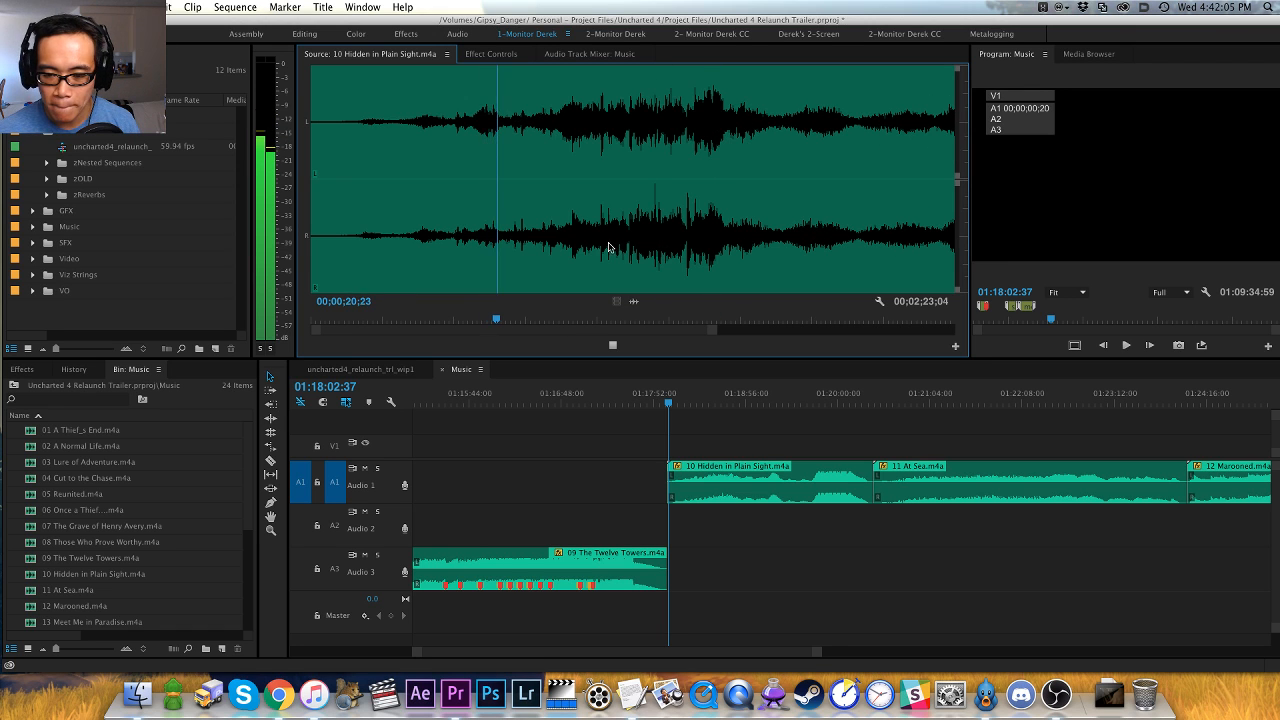
key("equal")
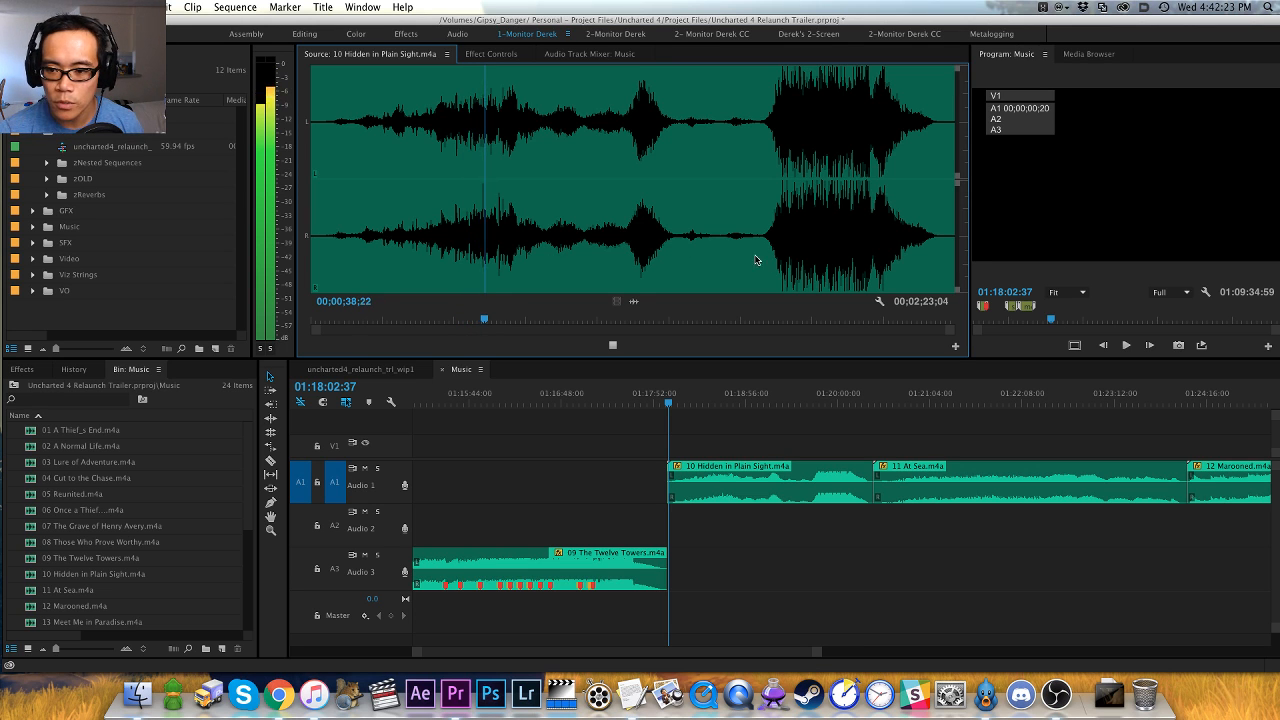
key("space")
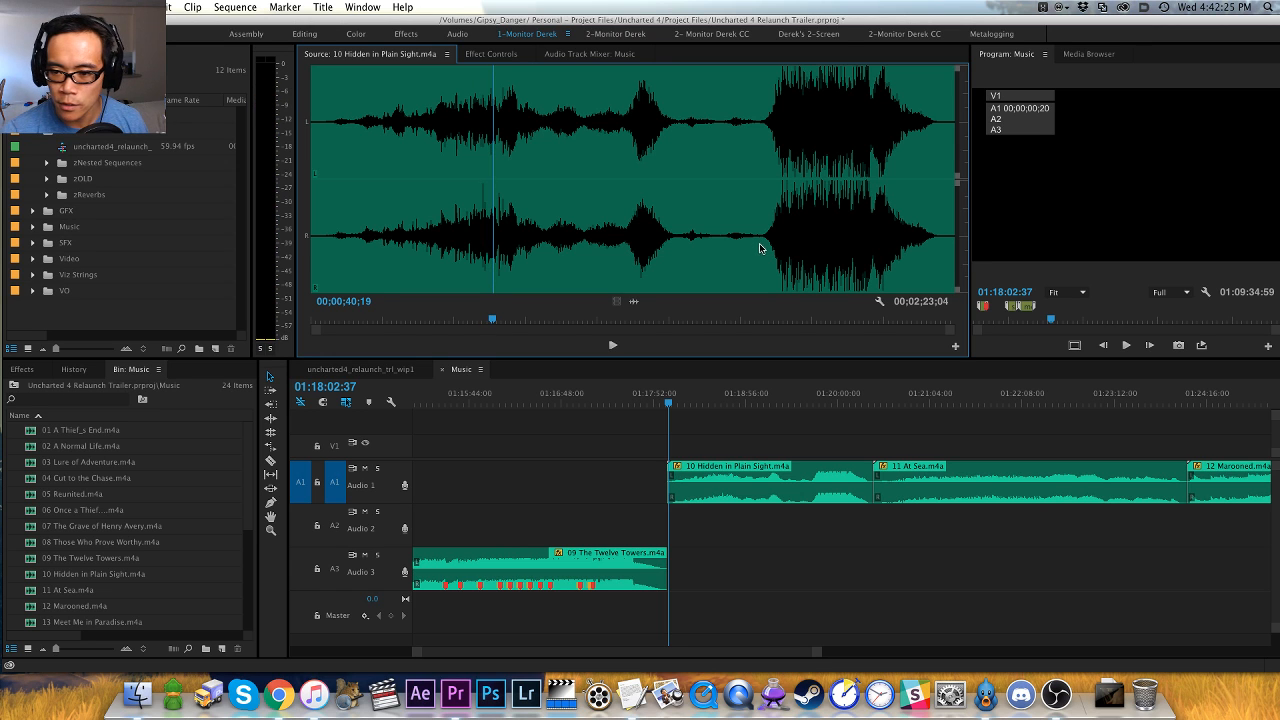
- Audition the swell into the loud section of Hidden in Plain Sight and add a red marker on the hit at 00;01;44;20
left_click(763, 244)
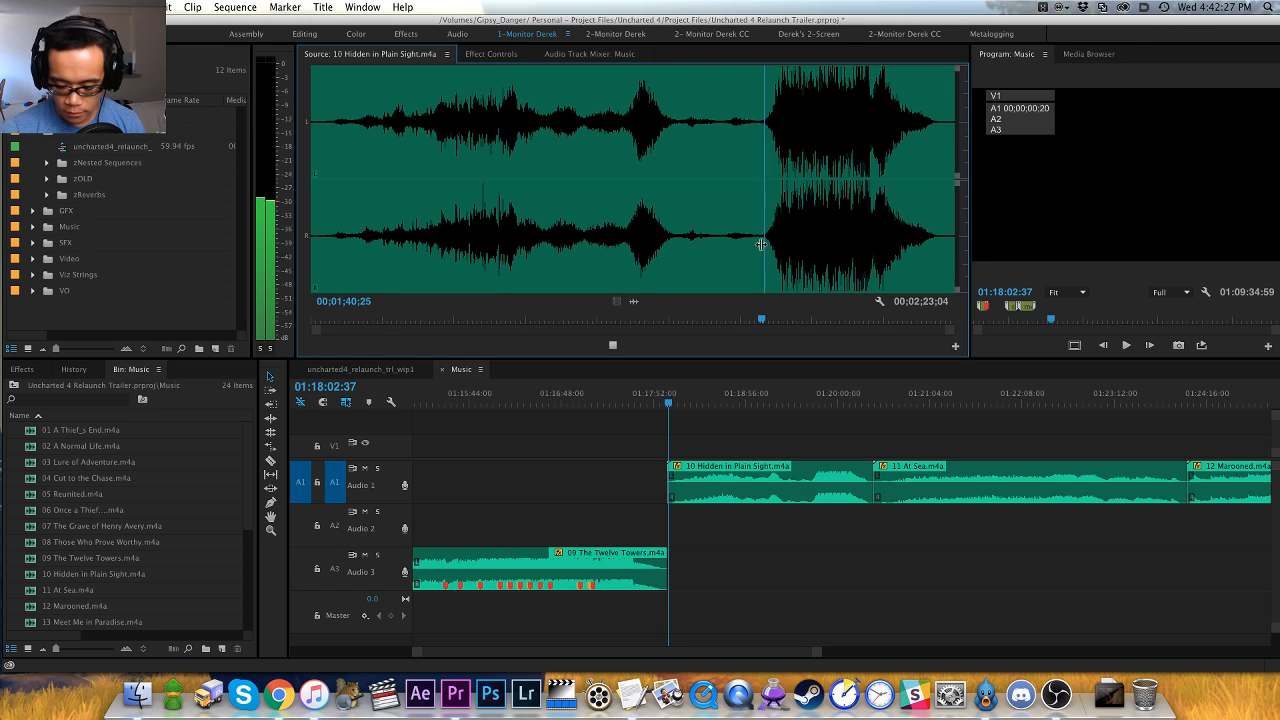
key("=")
key("=")
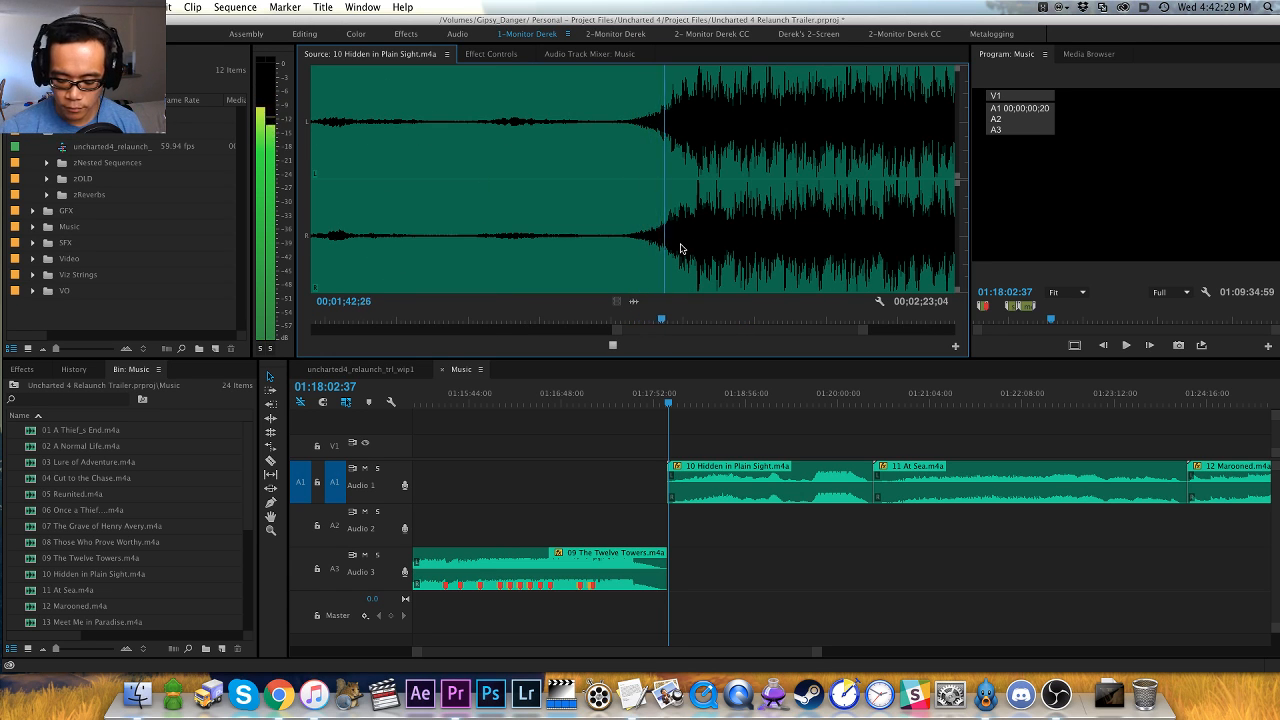
key("minus")
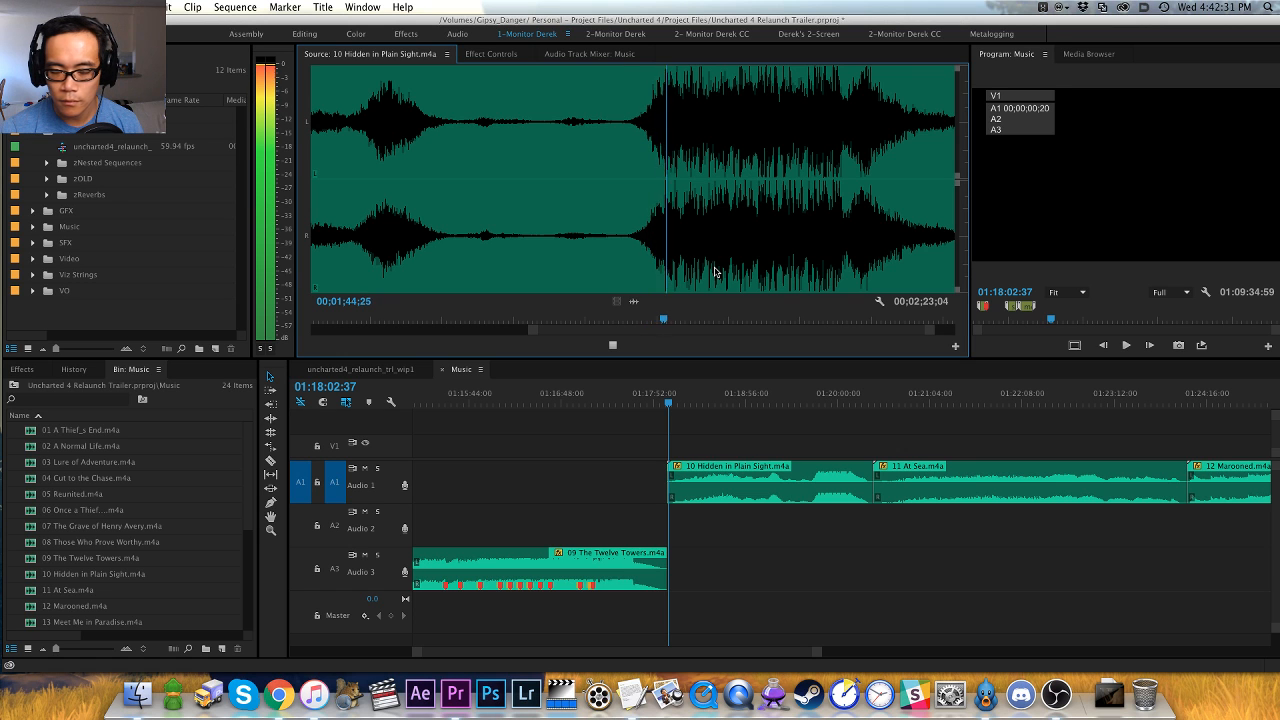
key("=")
key("=")
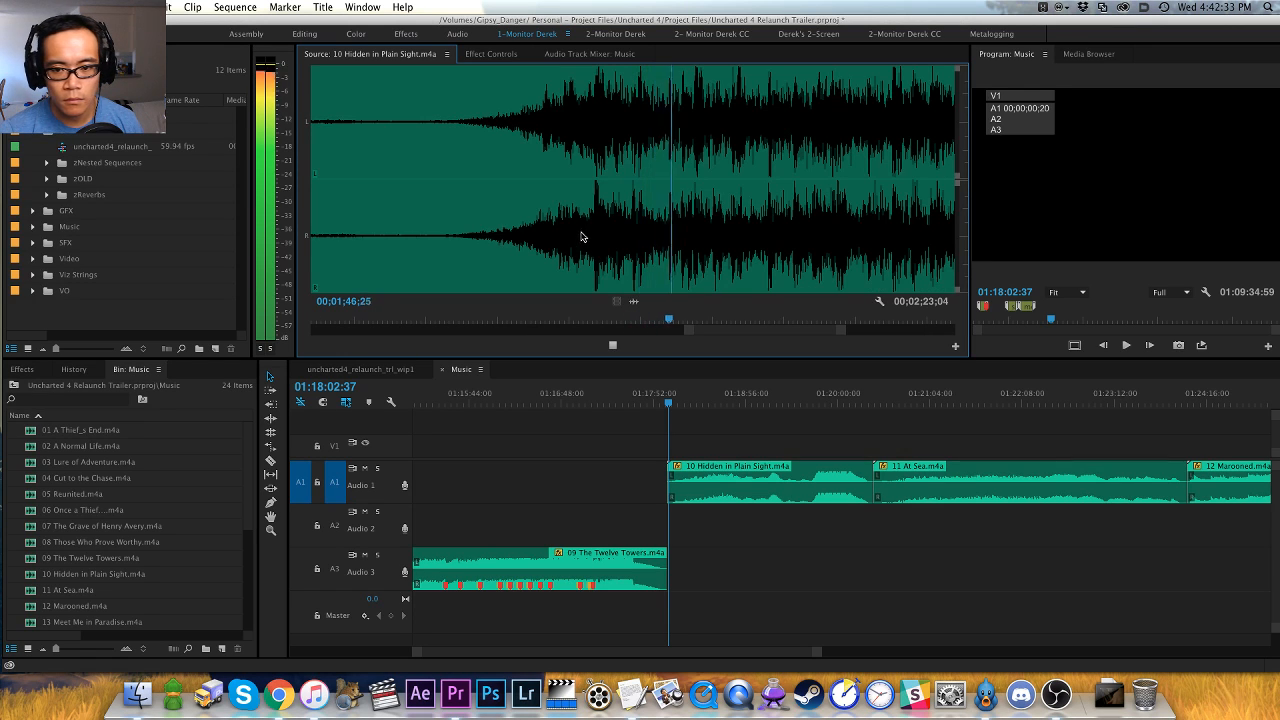
left_click(573, 230)
key("space")
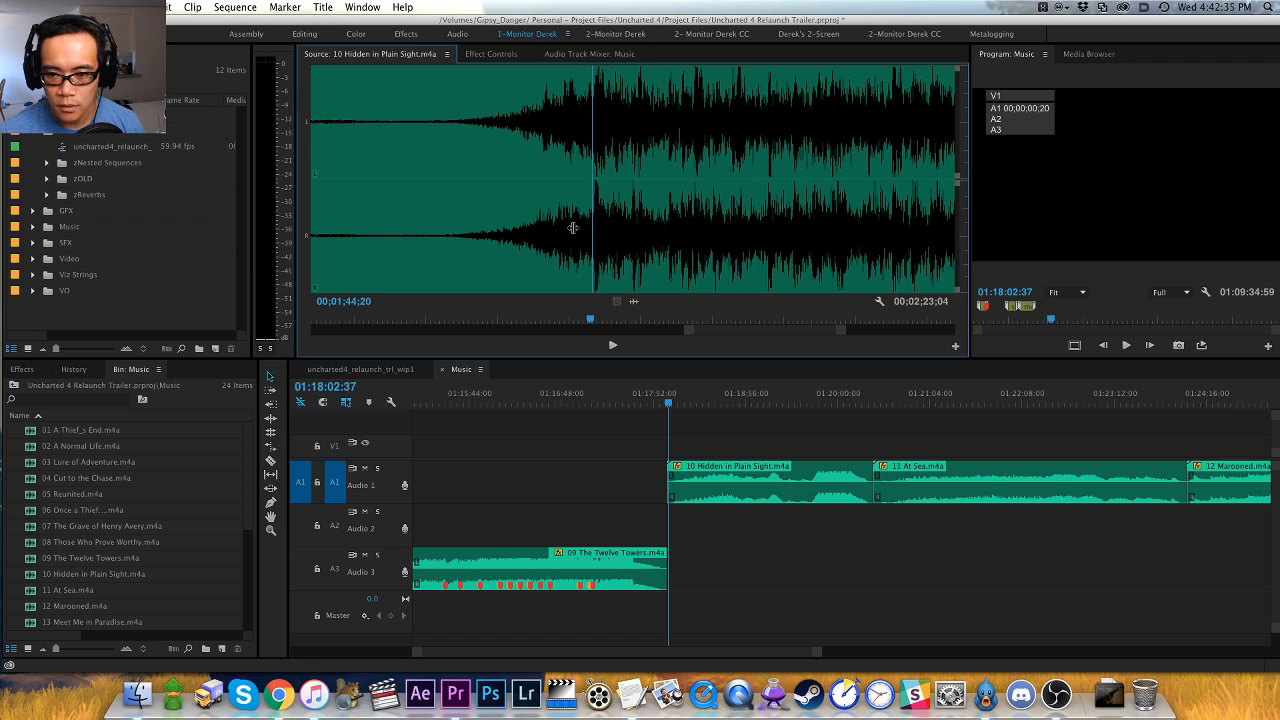
key("m")
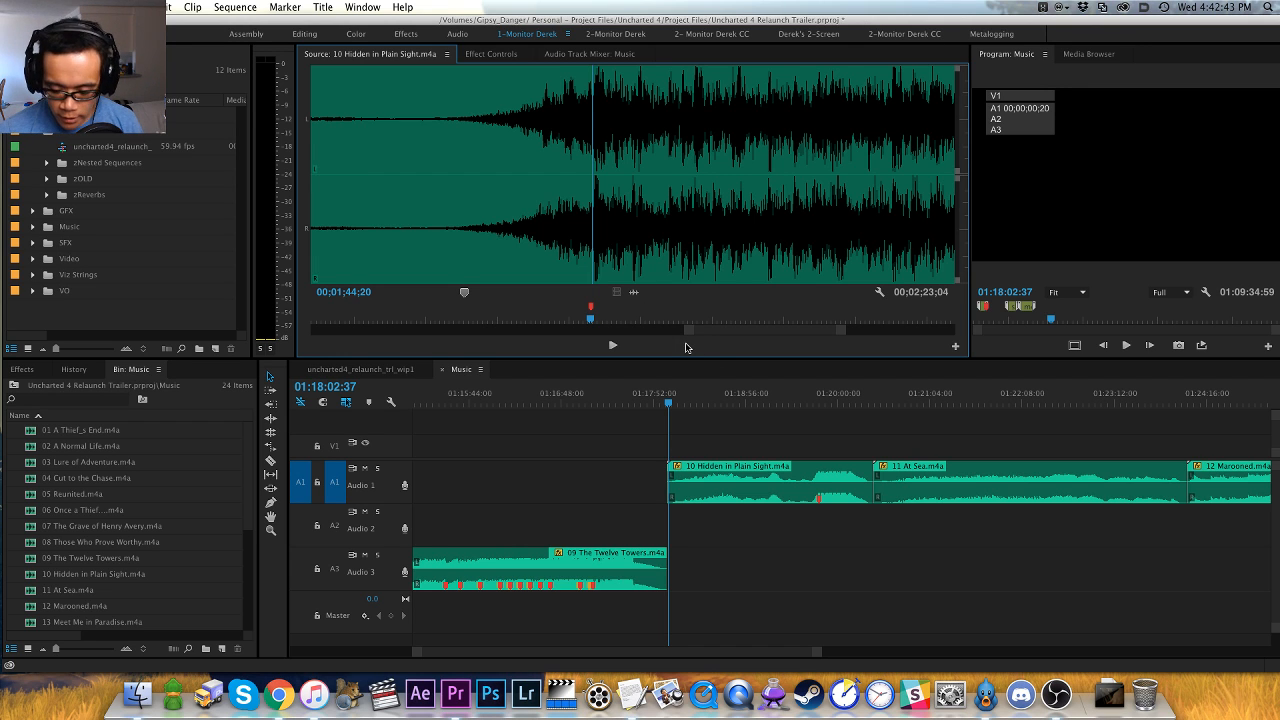
- Audition the loud section from the hit marker onward and add an olive marker around 00;01;55;21
key("minus")
key("minus")
key("equal")
key("equal")
key("minus")
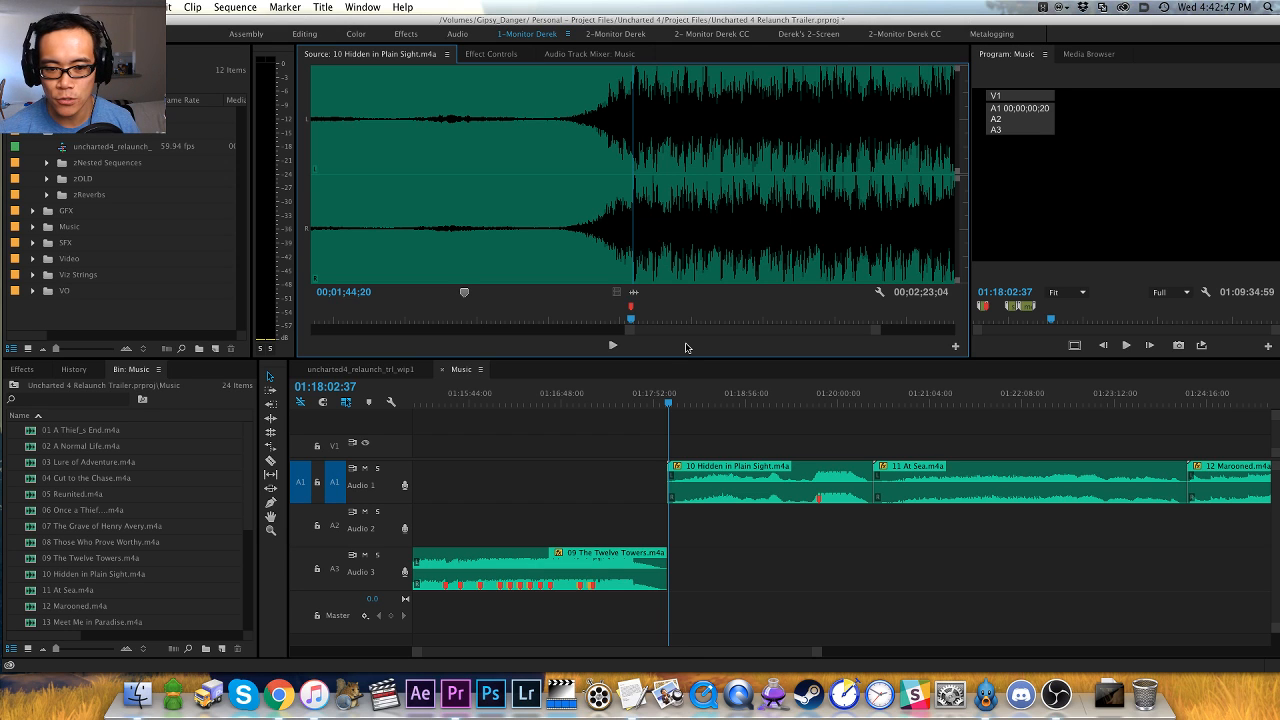
key("equal")
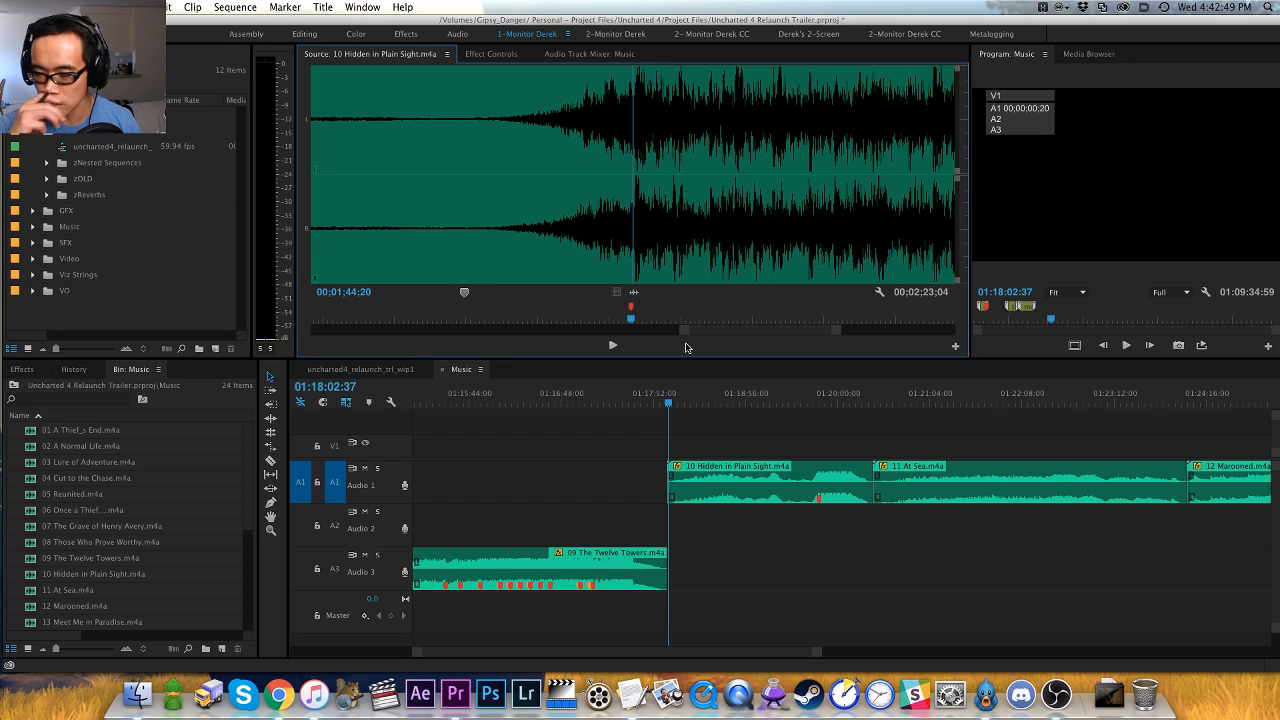
key("space")
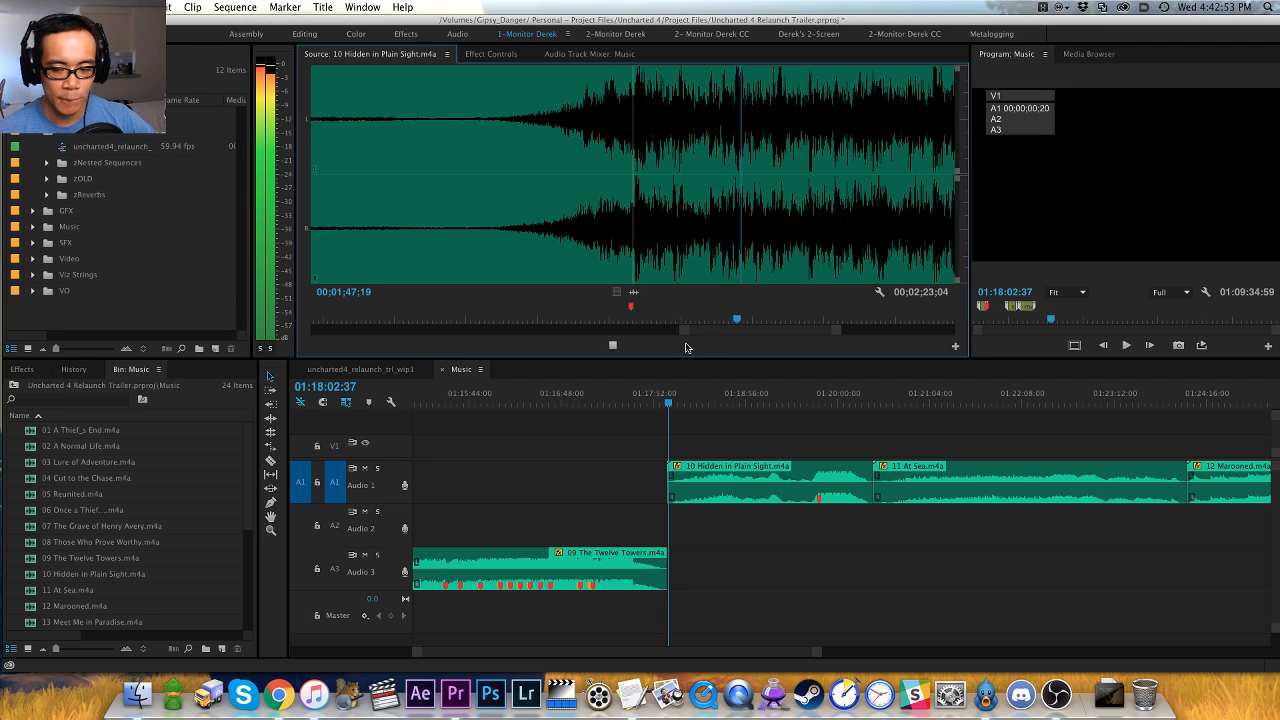
key("minus")
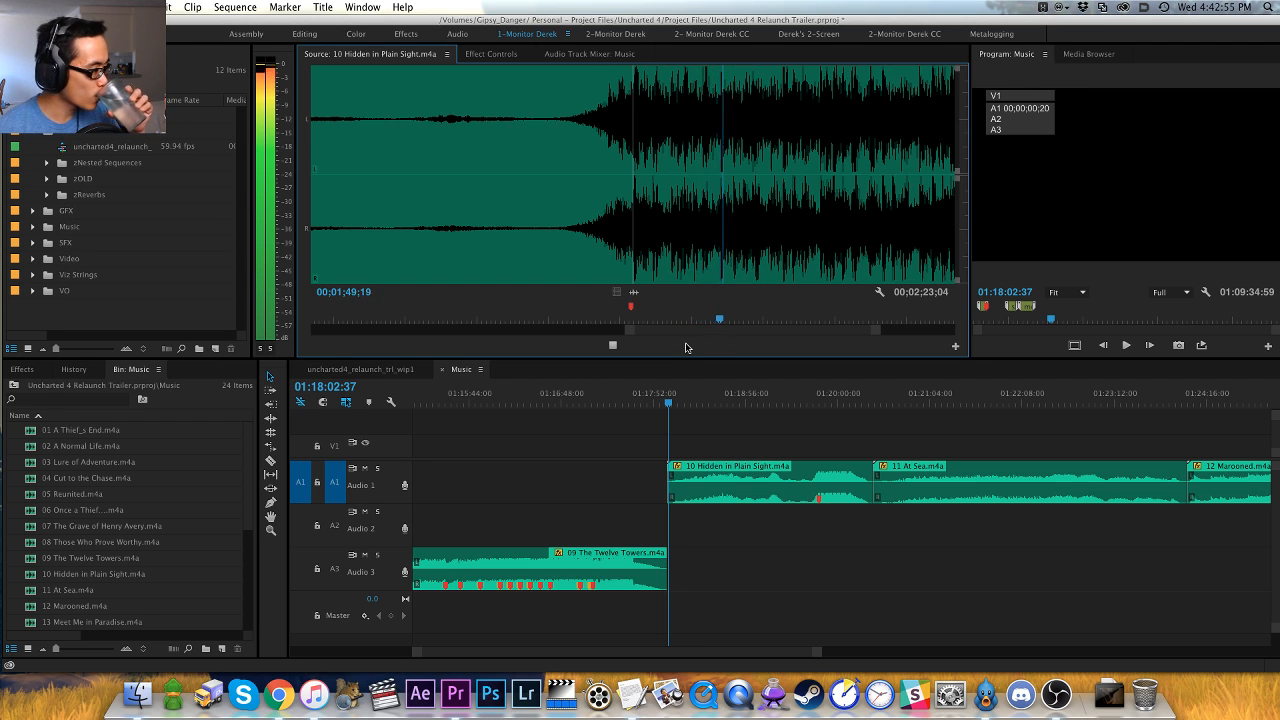
key("minus")
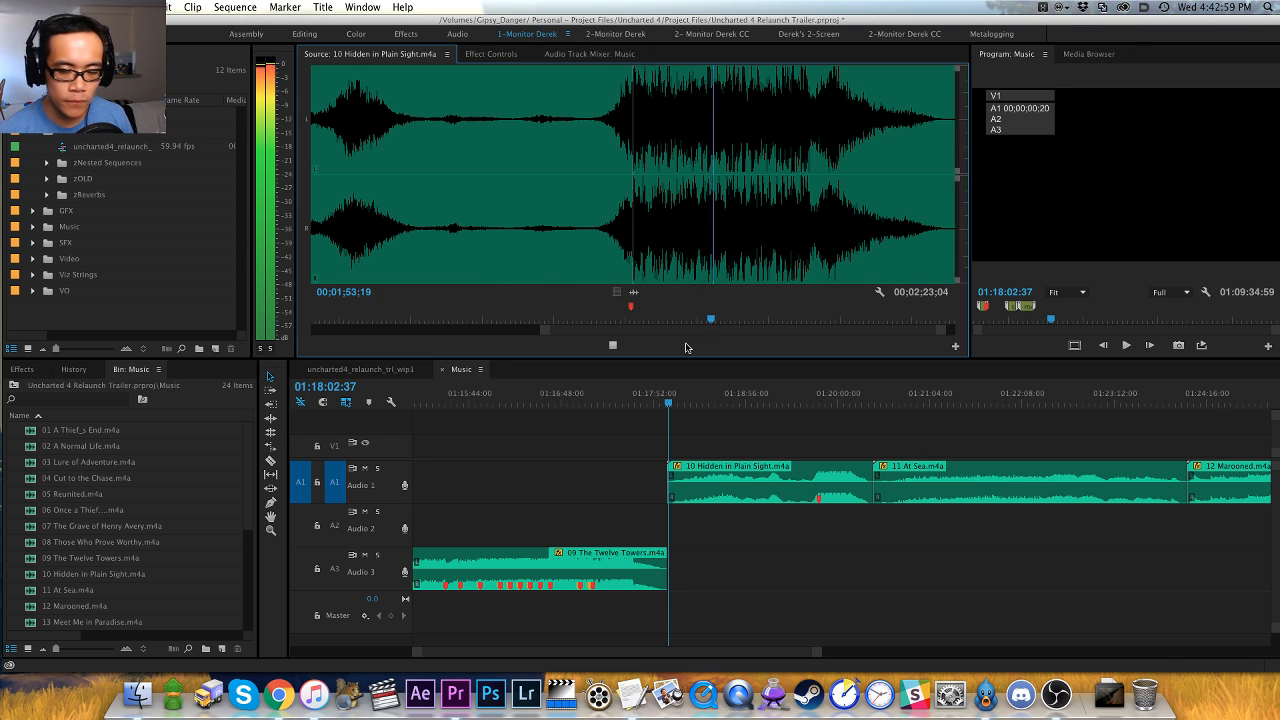
key("minus")
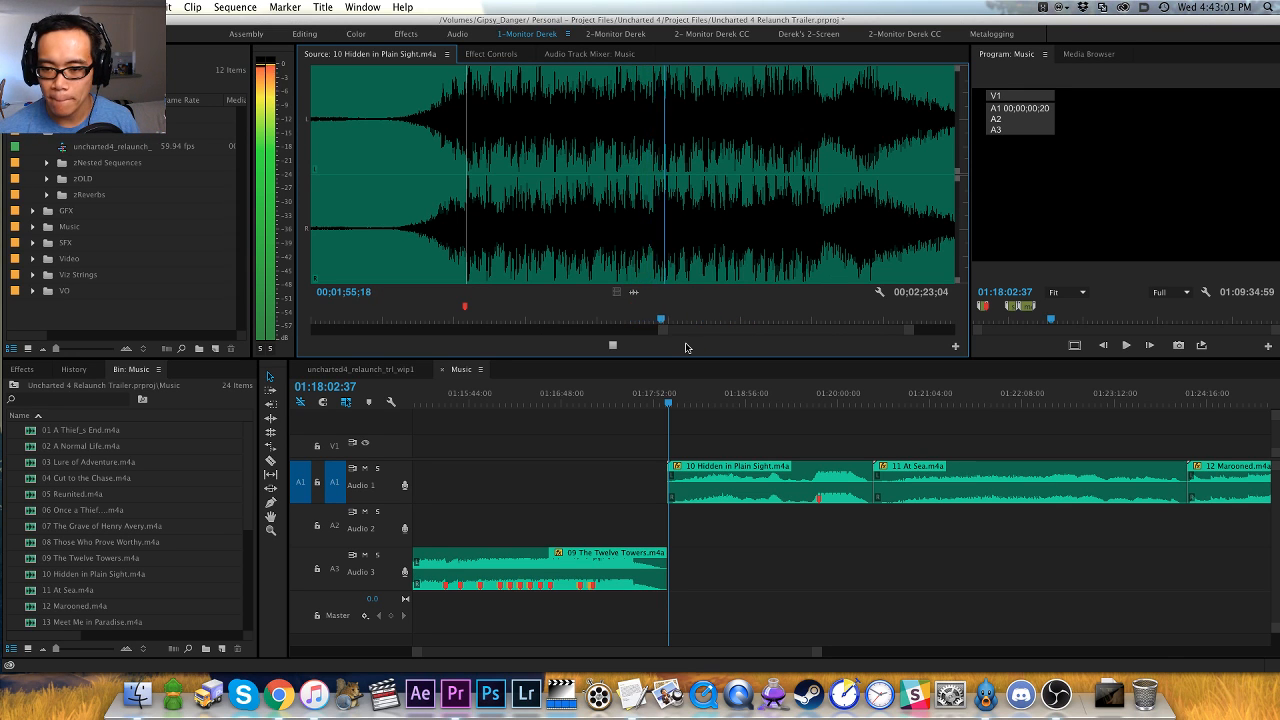
key("j")
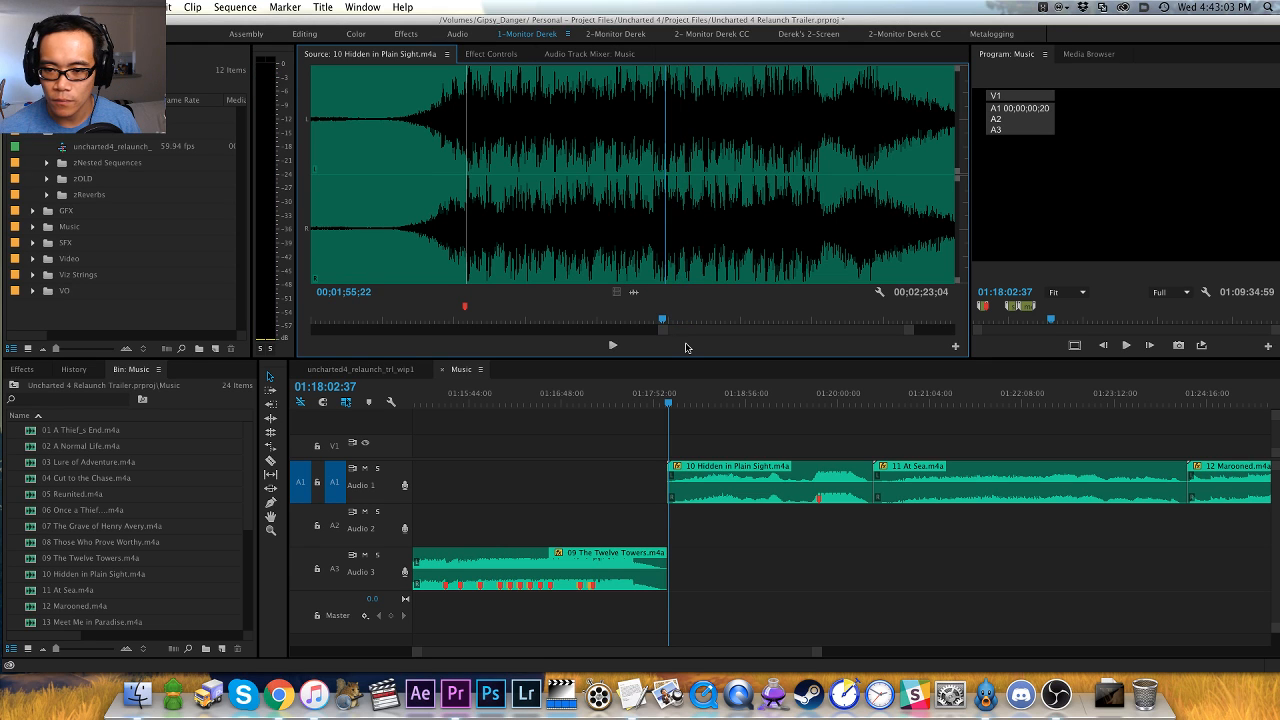
key("k")
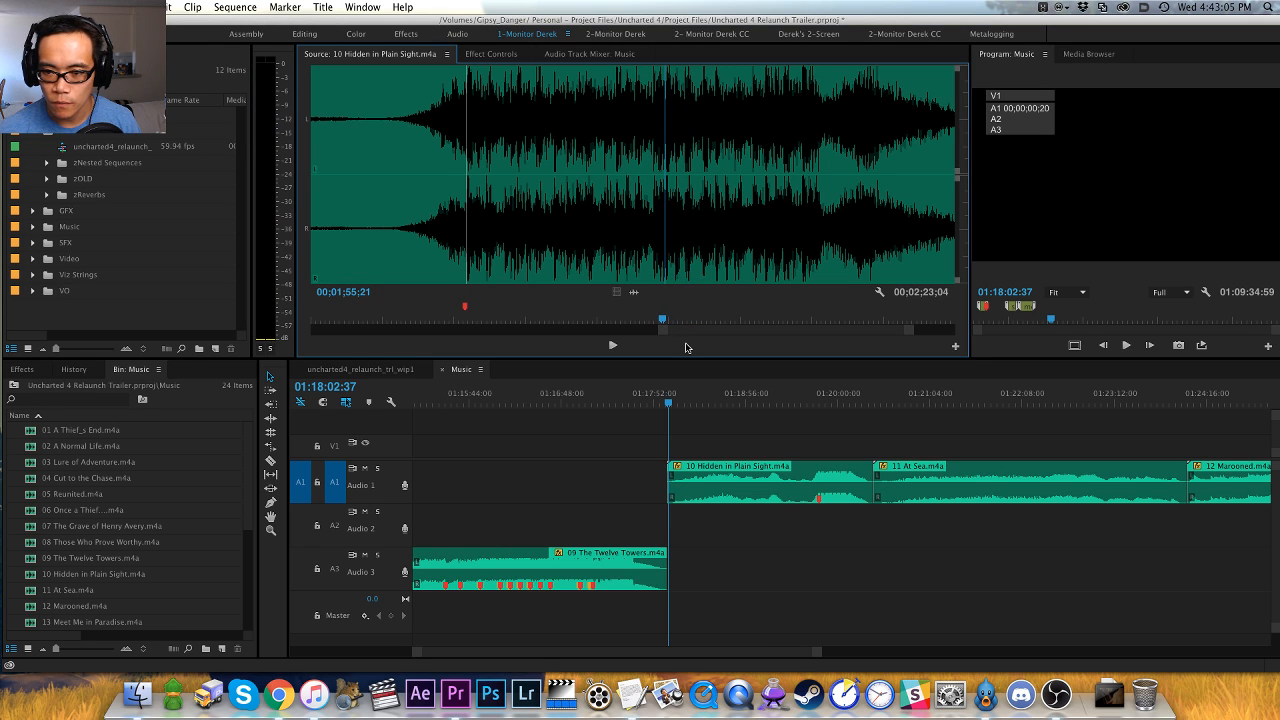
- Add another olive marker around 00;02;04;16, where the loud section breaks, and listen to the track's fading end
key("l")
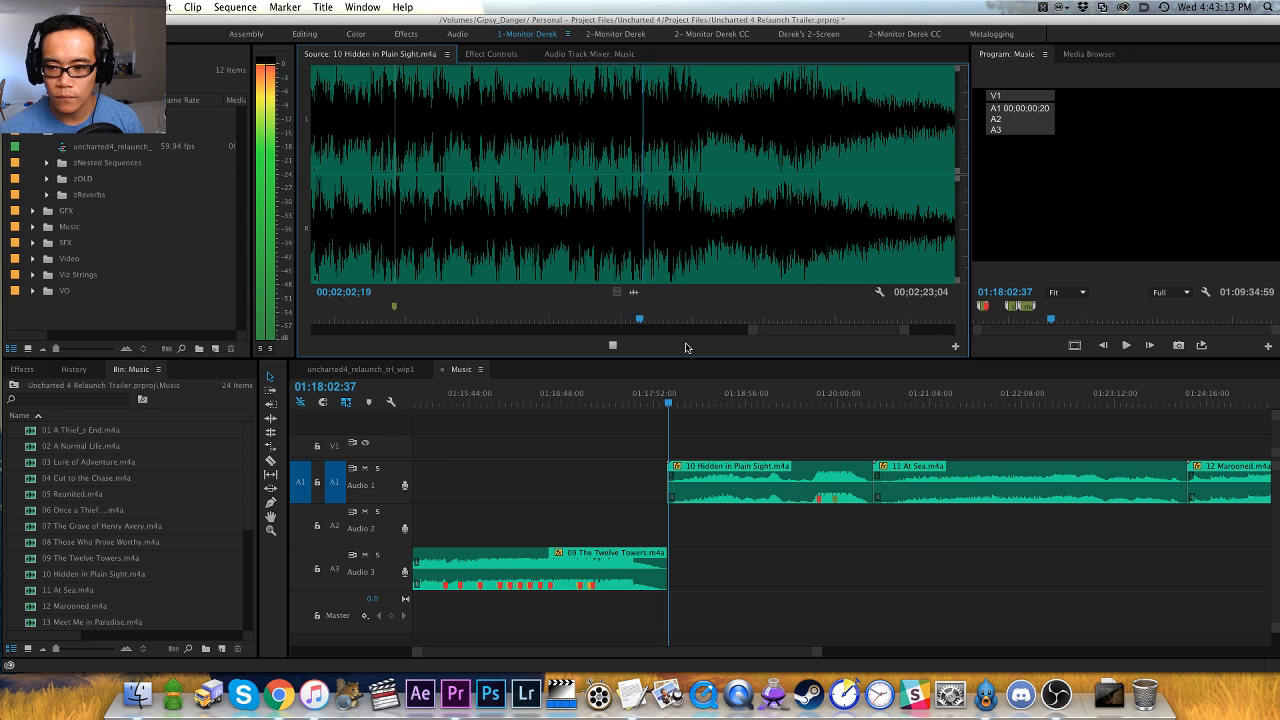
key("space")
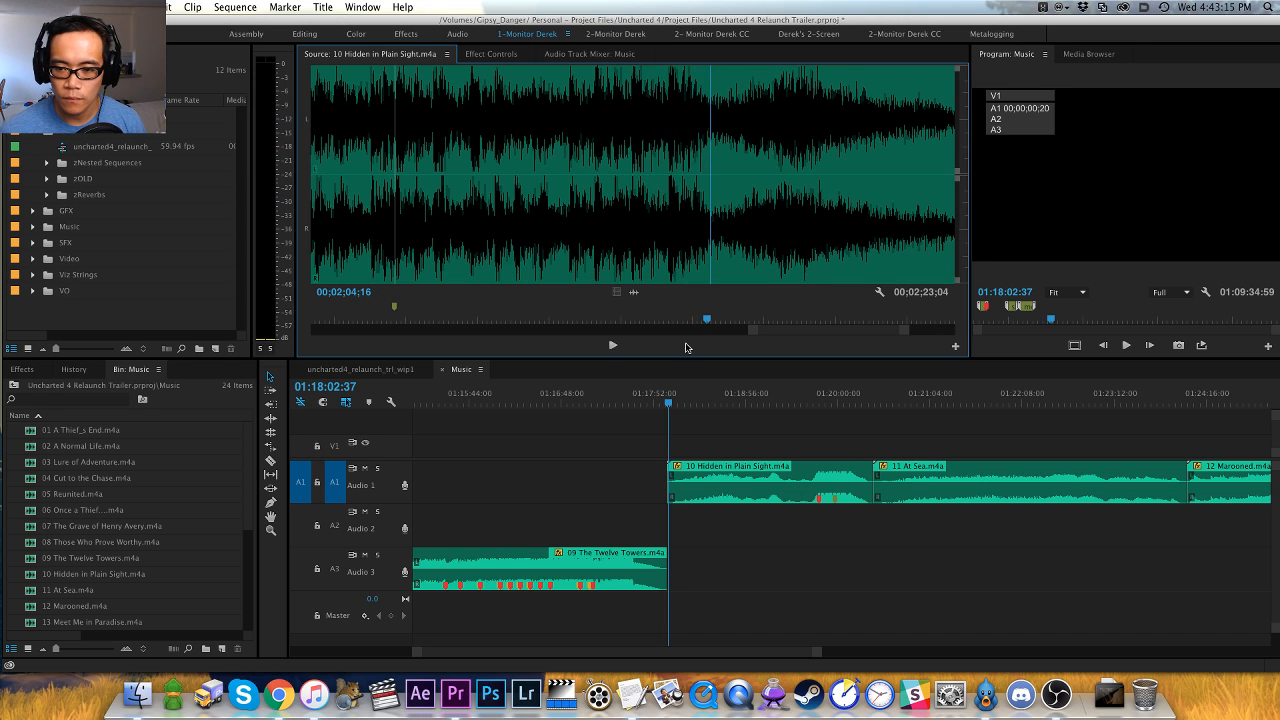
key("space")
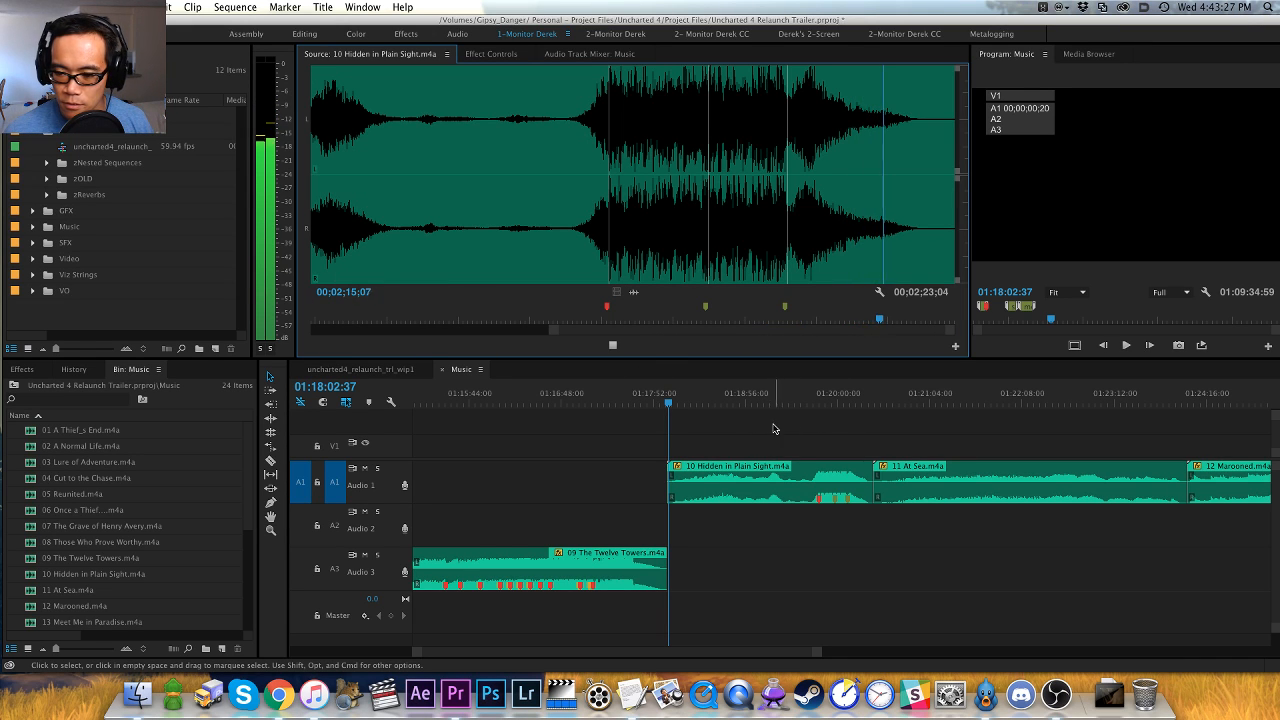
- Move the 10 Hidden in Plain Sight clip to Audio 2 and ripple-trim its quiet opening up to just before the loud section
left_click(743, 448)
left_click_drag(743, 472, 741, 505)
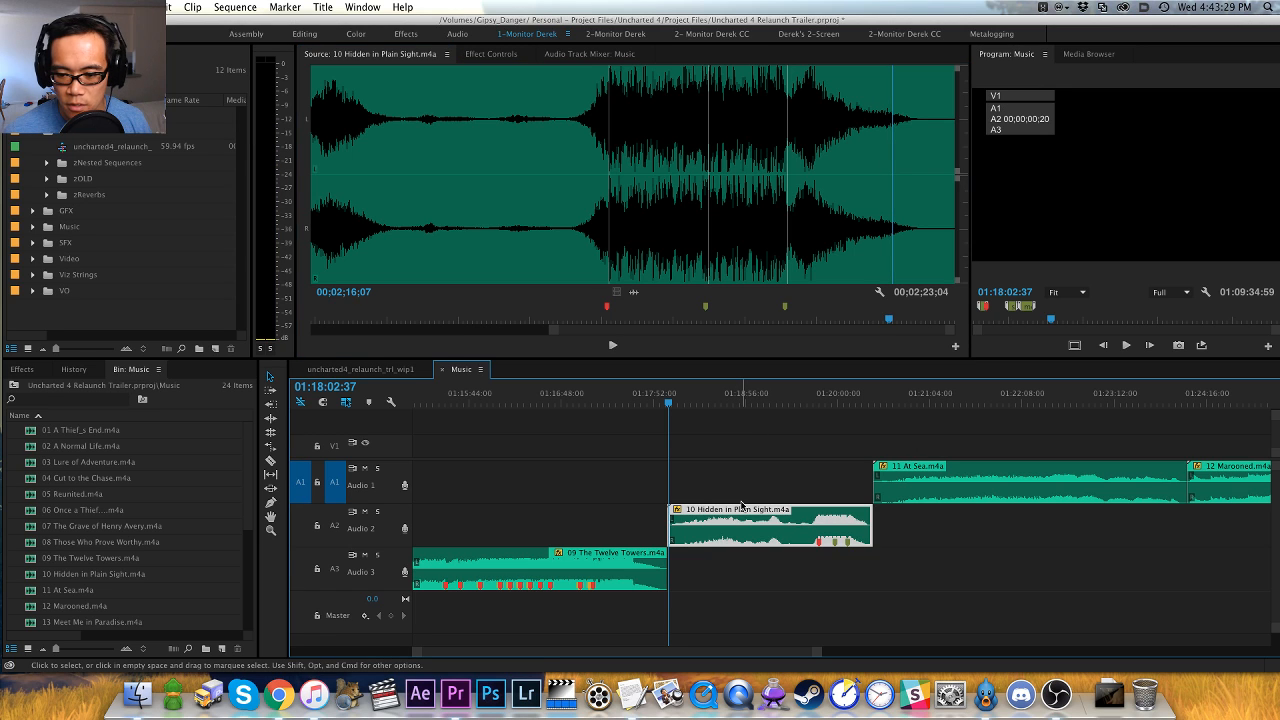
mouse_move(790, 400)
left_mouse_down()
mouse_move(826, 402)
mouse_move(813, 402)
left_mouse_up()
key("equal")
key("equal")
left_click(335, 526)
left_click(336, 486)
key("q")
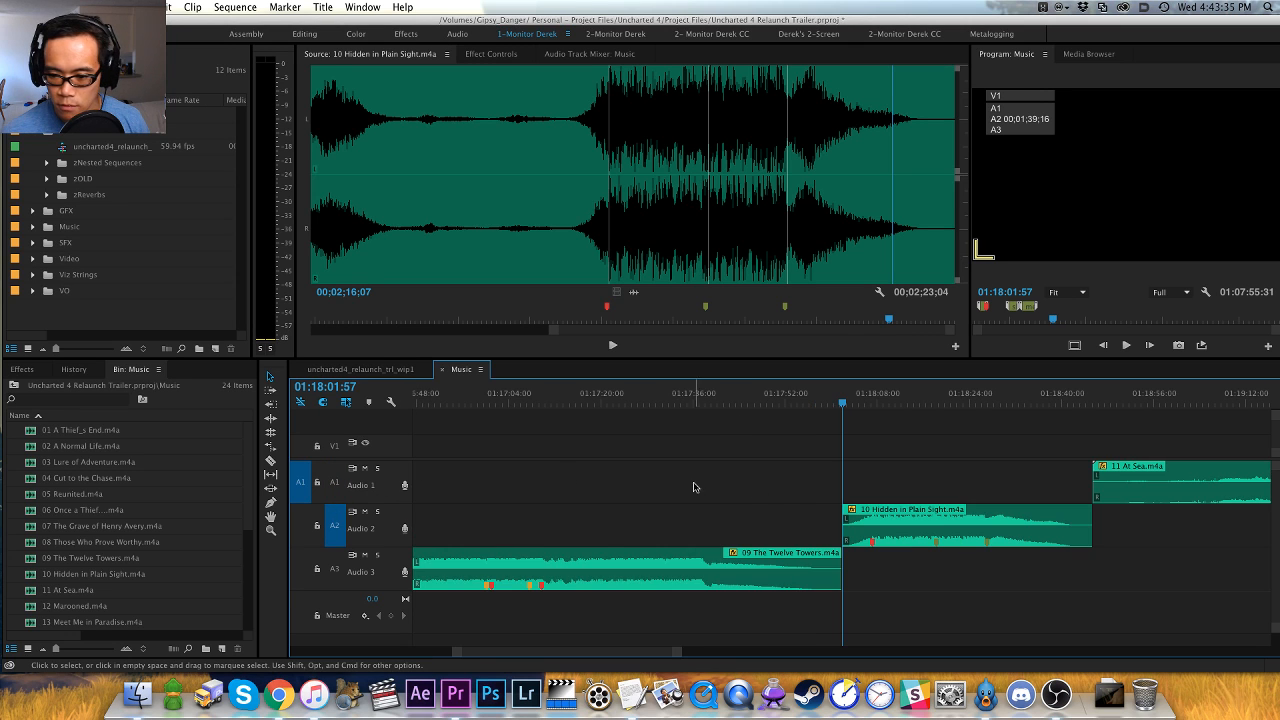
- Place the playhead at the start of the 11 At Sea clip, target Audio 1 and load the clip as the source
left_click(792, 485)
key("minus")
key("Down")
key("space")
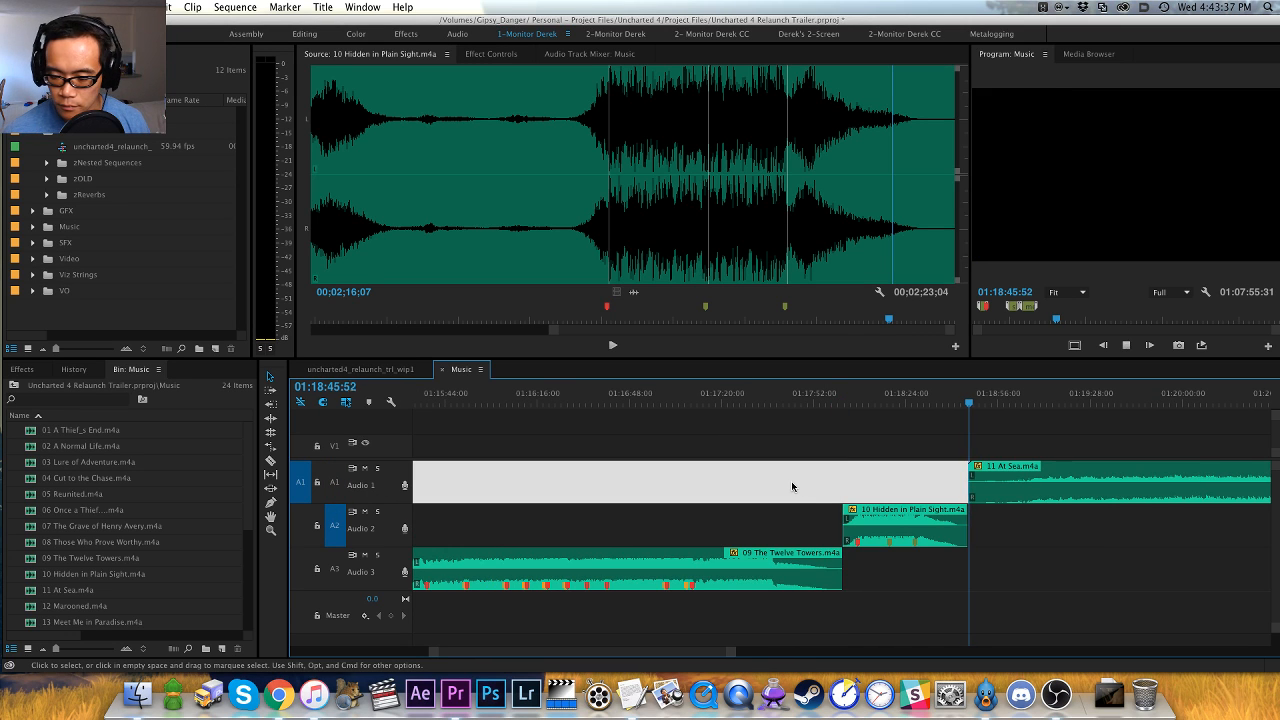
key("space")
left_click(792, 486)
key("super+shift+equal")
key("f")
- Audition At Sea from its quiet opening, sampling from about 00;00;18;14 and from 00;00;59;12, and check its waveform for hits and swells
key("space")
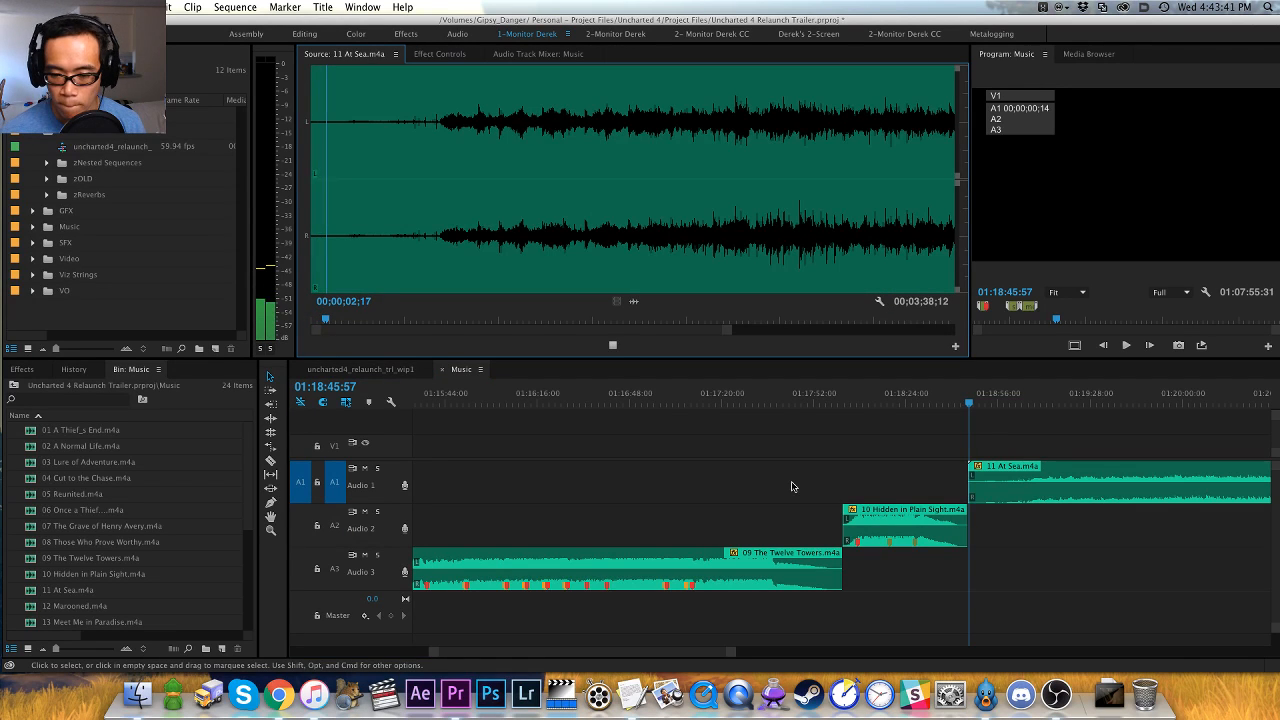
left_click(364, 257)
key("space")
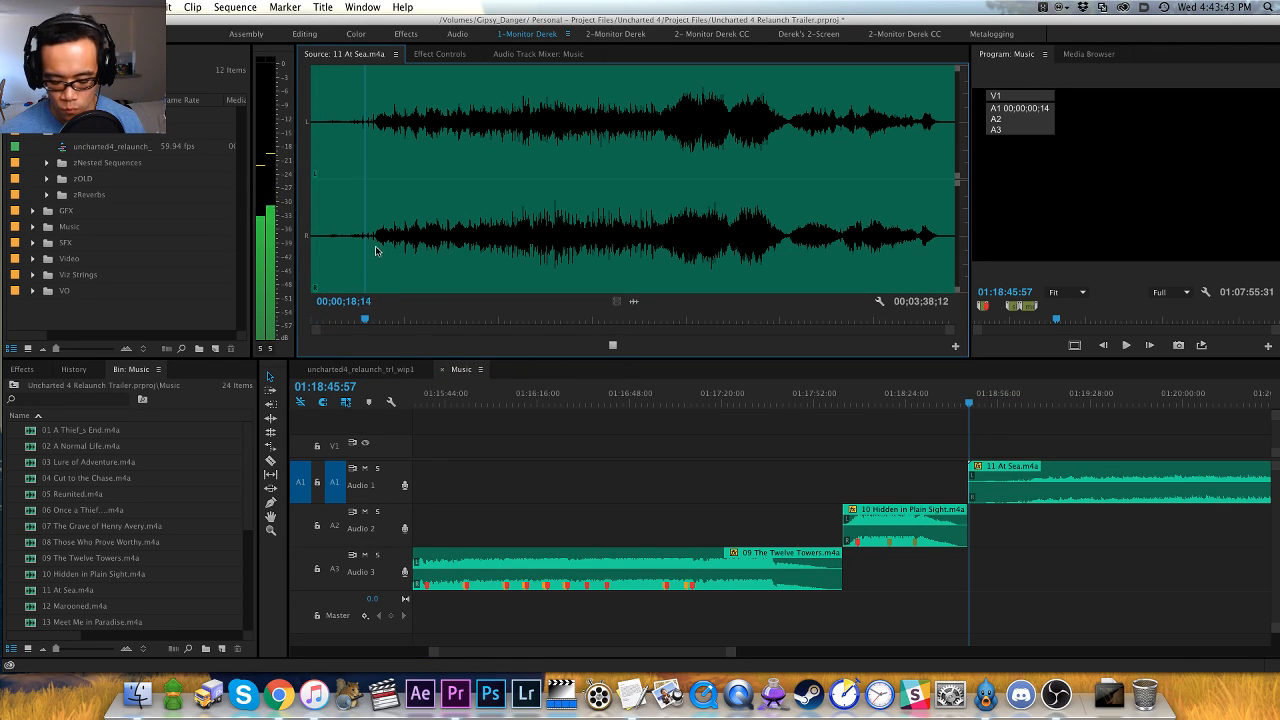
key("equal")
key("equal")
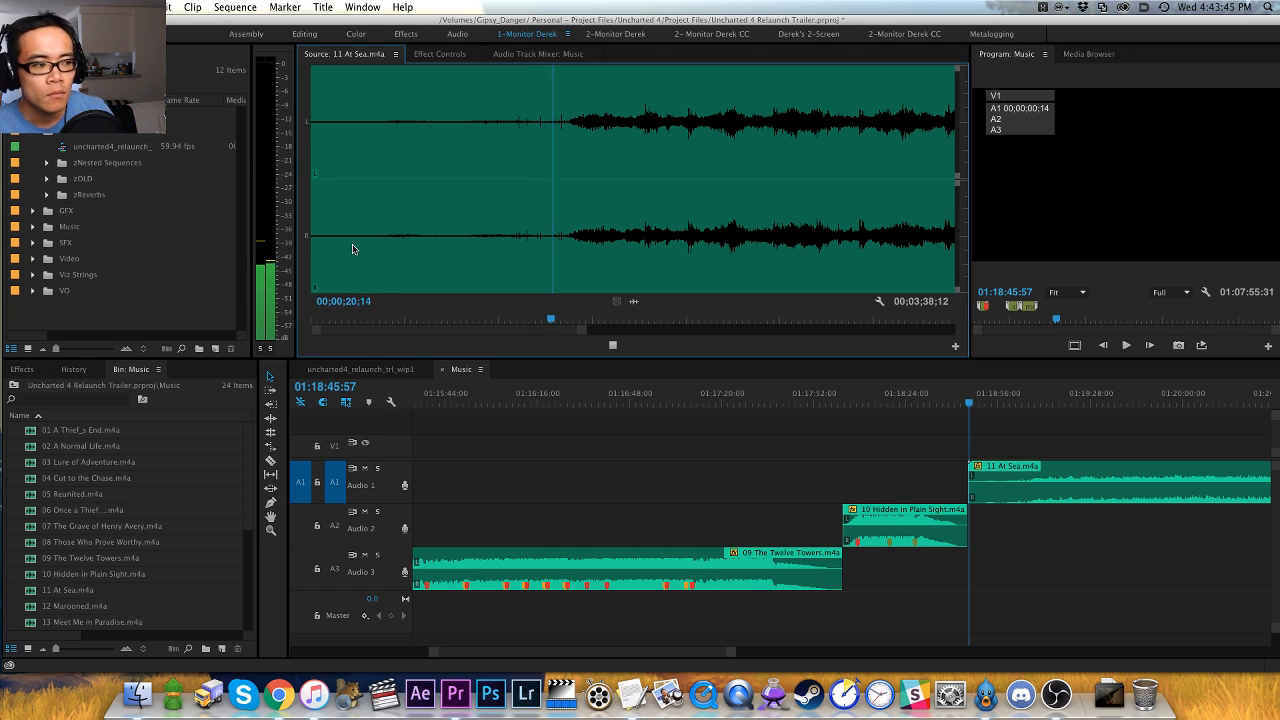
key("super+Tab")
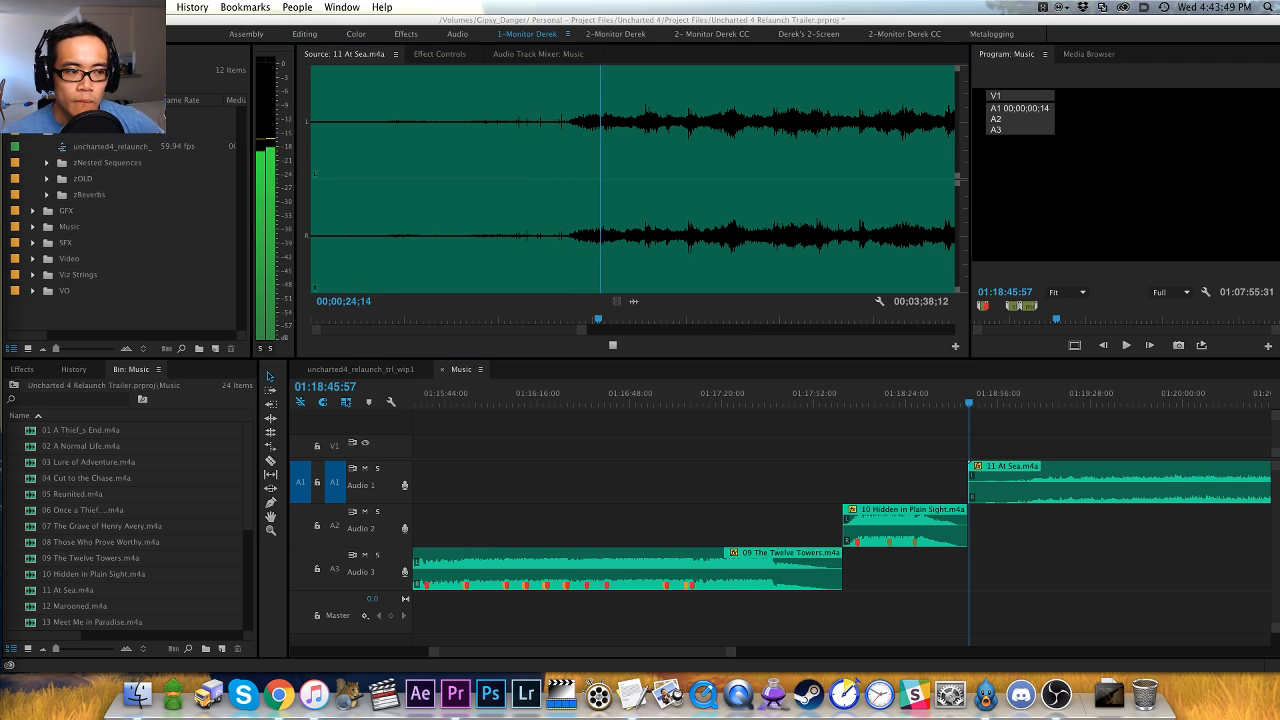
left_click(343, 346)
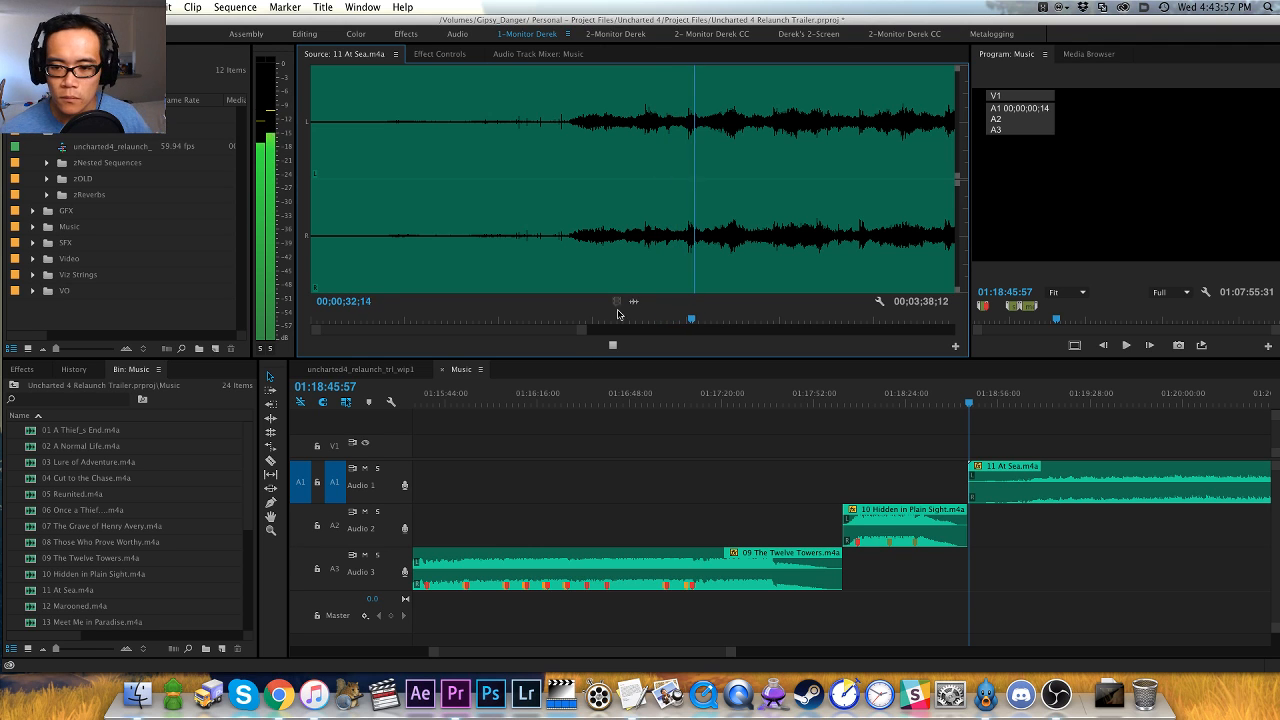
scroll(633, 273, "down", 2)
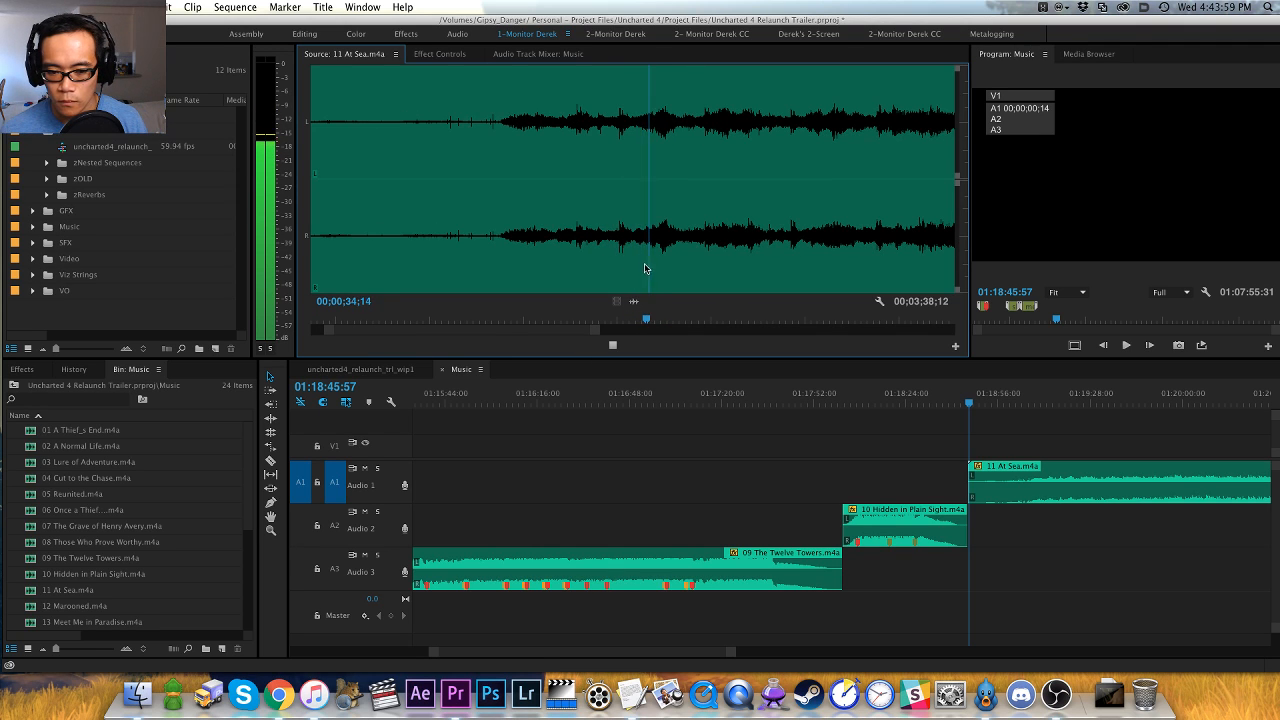
scroll(655, 262, "down", 6)
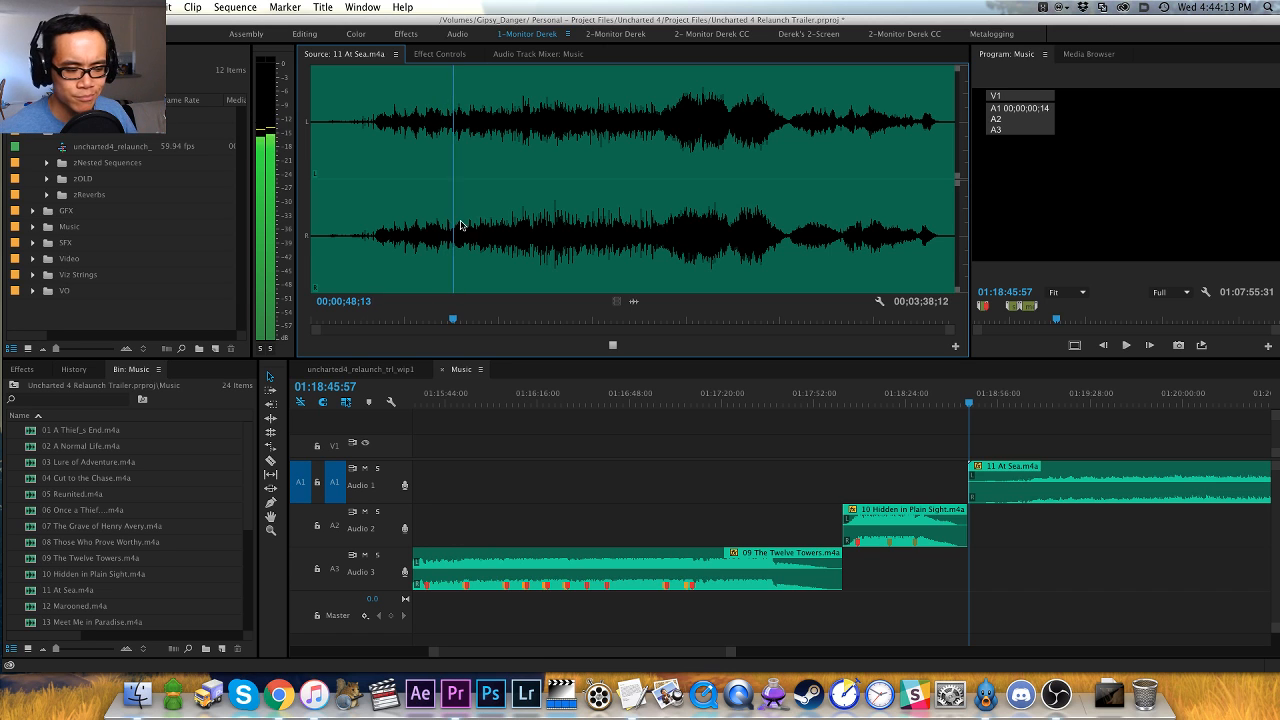
left_click(485, 249)
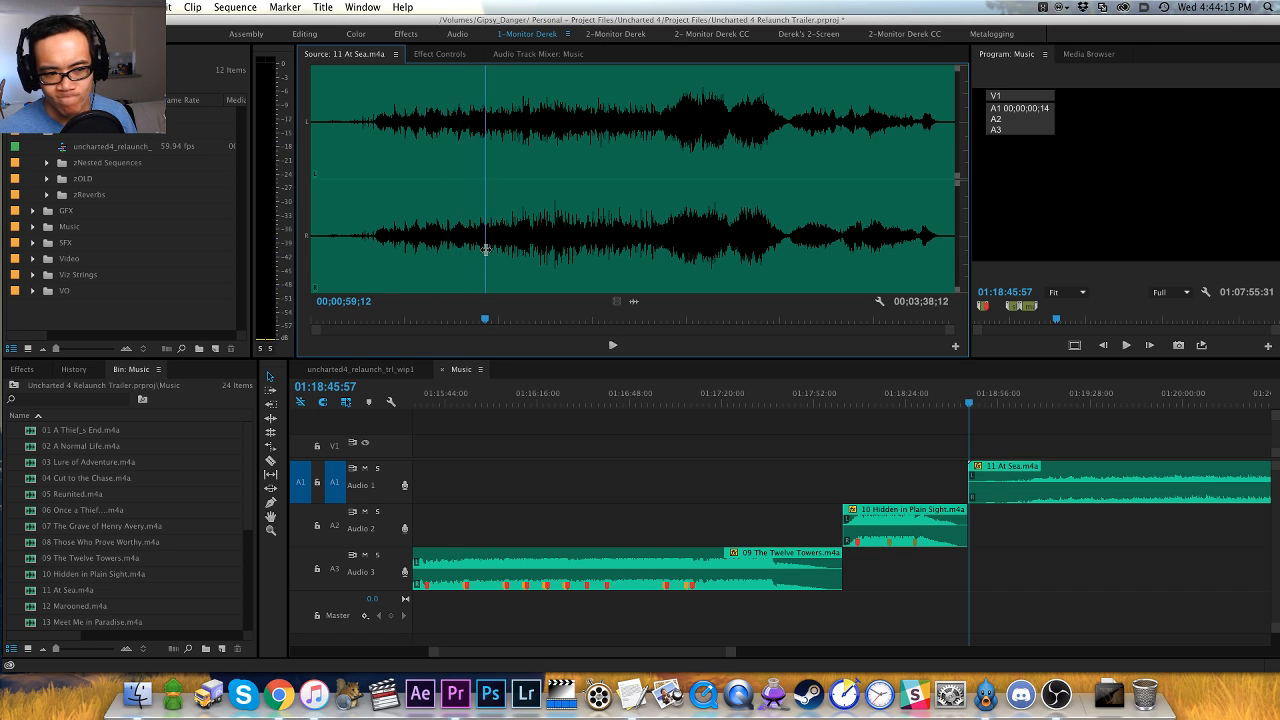
key("space")
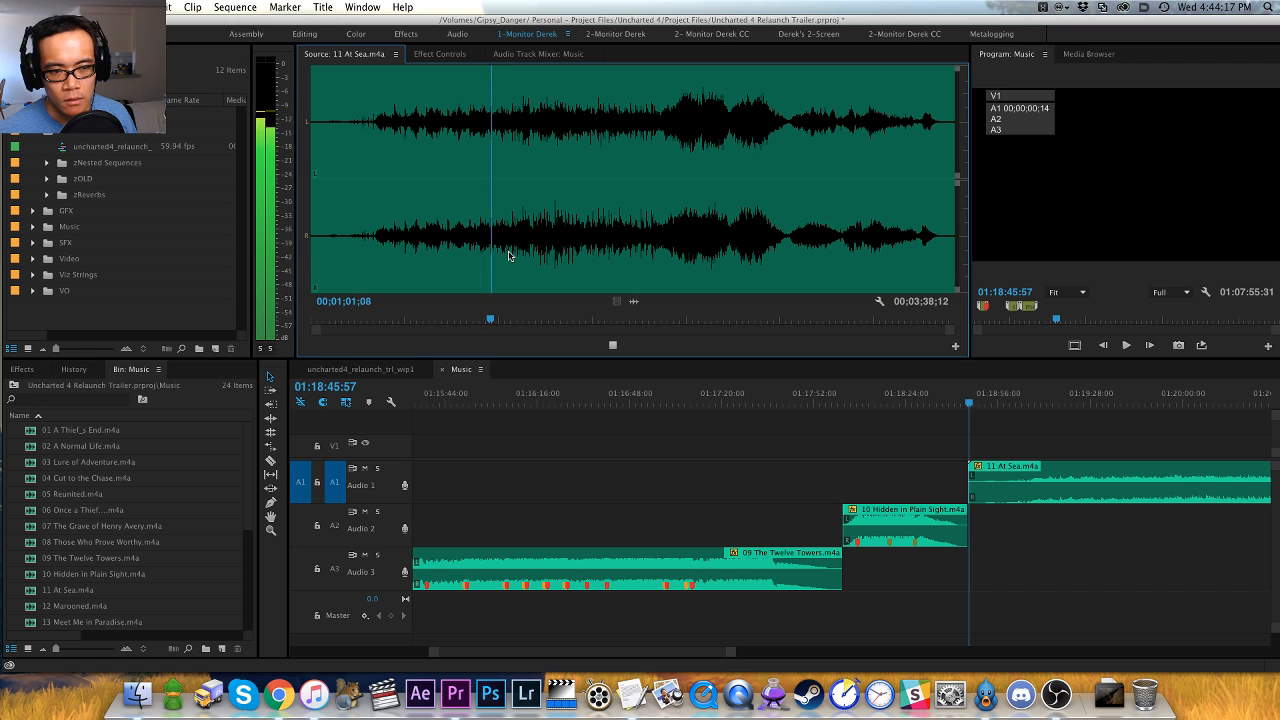
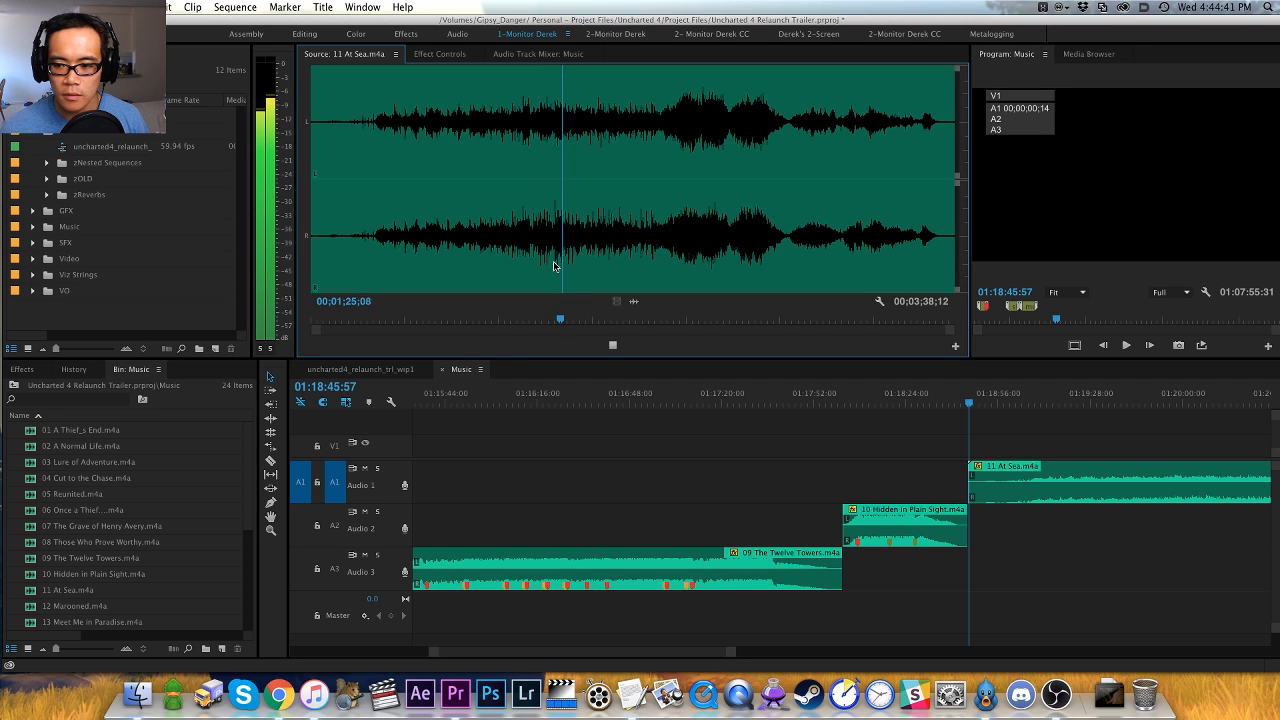
- Audition the second half of At Sea, including its swells and the quiet passage from about 00;02;42;03
left_click(649, 248)
key("space")
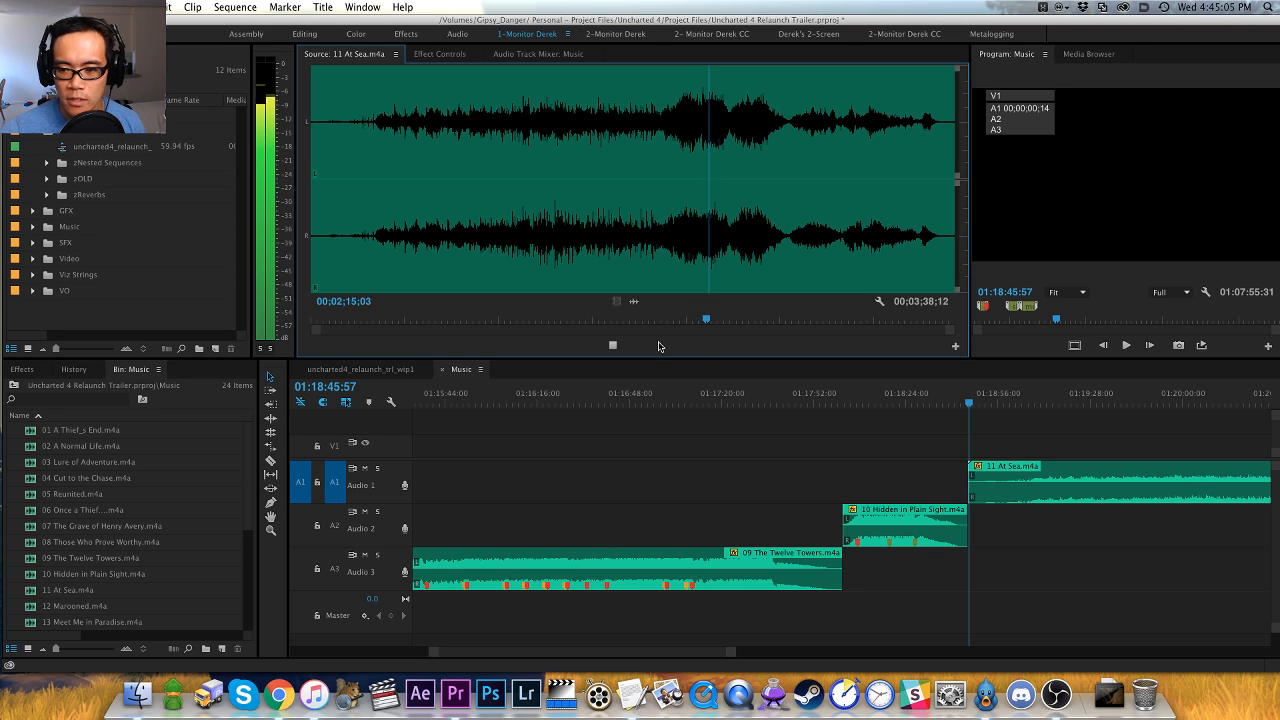
key("equal")
key("=")
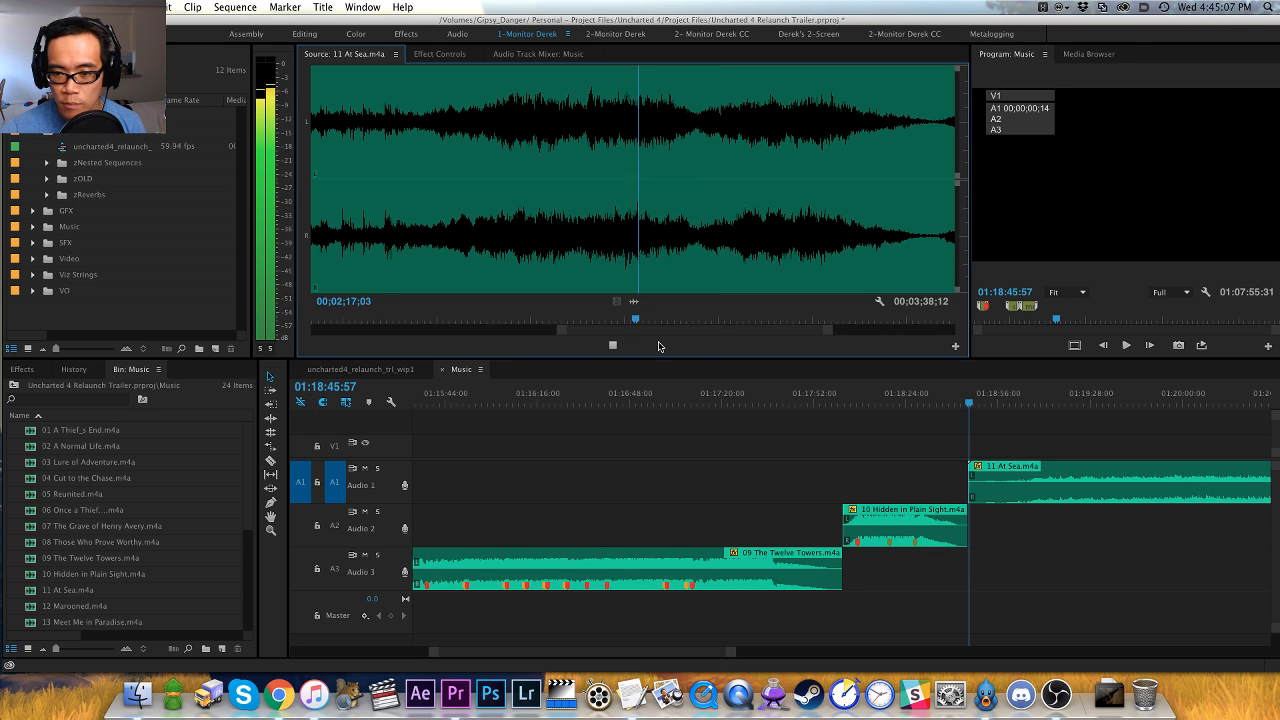
key("-")
key("-")
key("-")
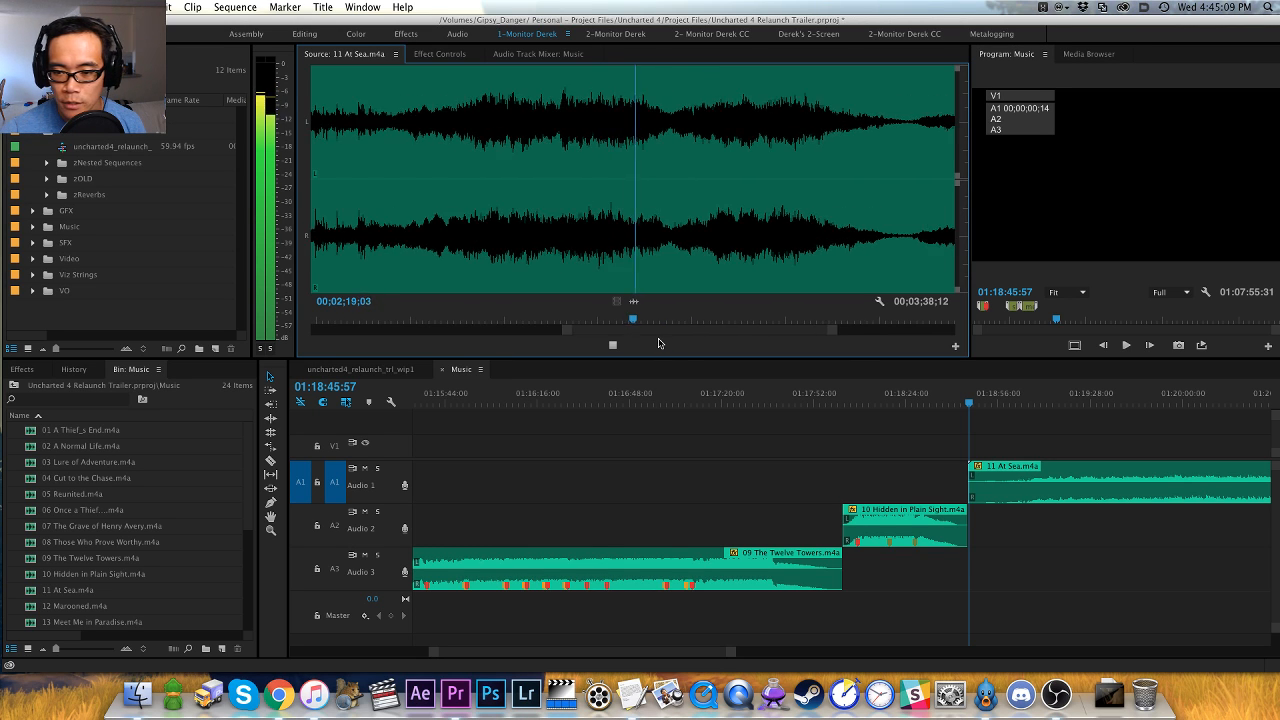
left_click(788, 243)
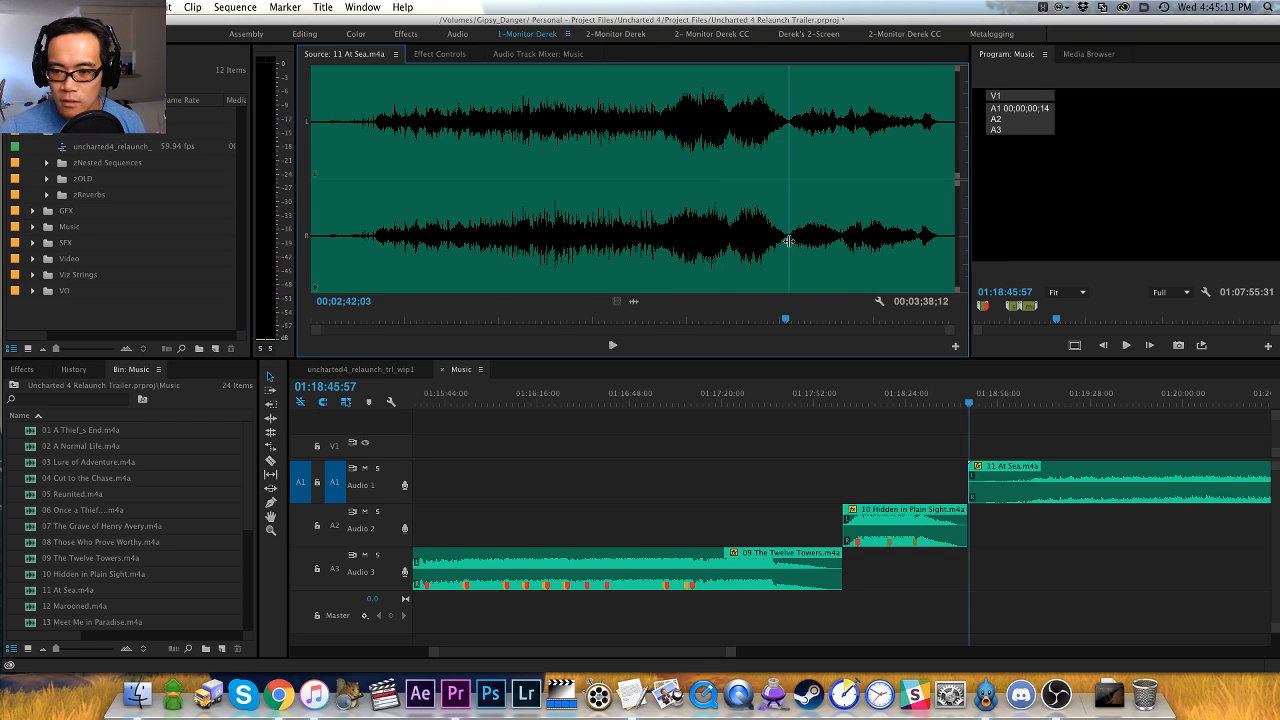
key("=")
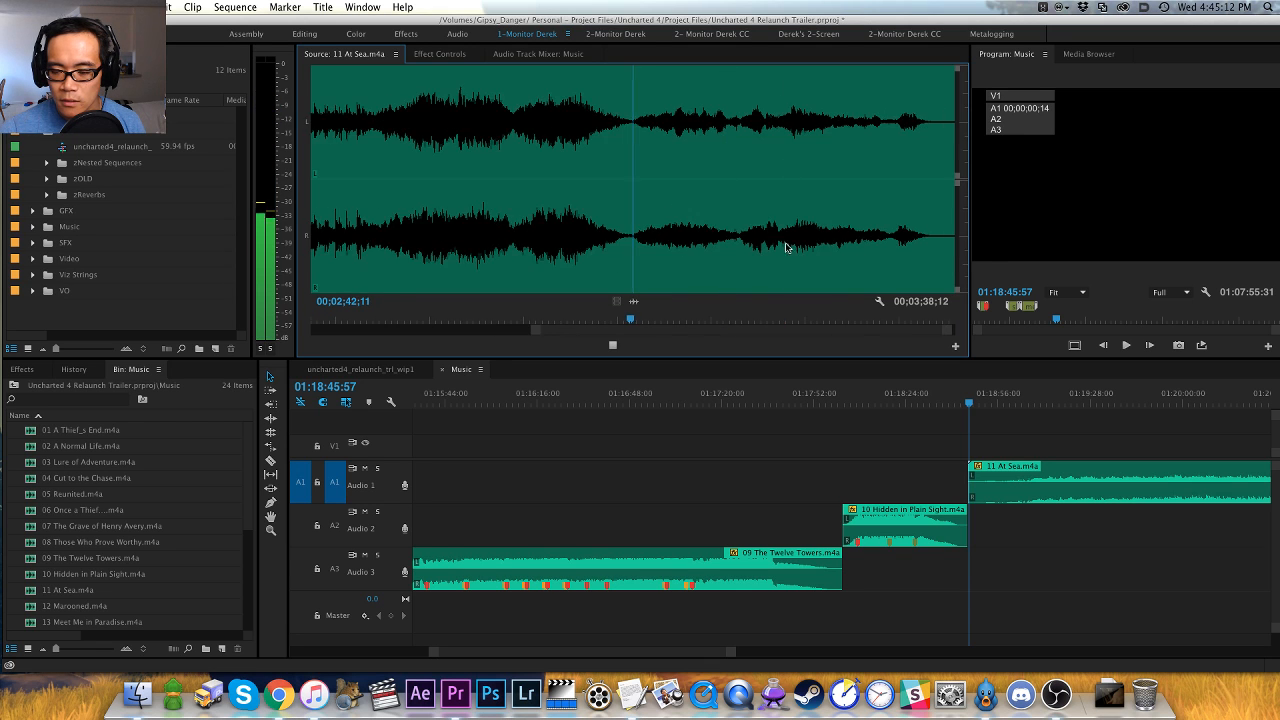
- Ripple-cut the 11 At Sea clip from Audio 1 and paste it after the rejected tracks at the sequence's end
left_click(934, 437)
key("-")
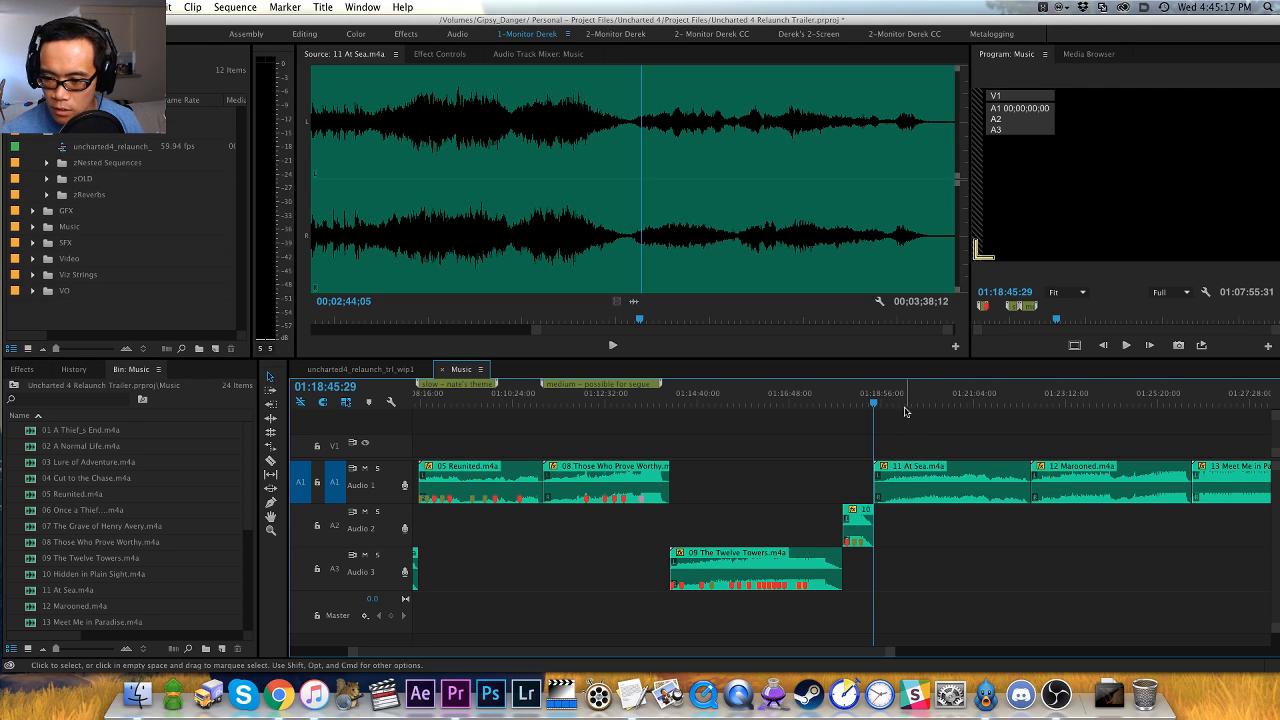
left_click(926, 472)
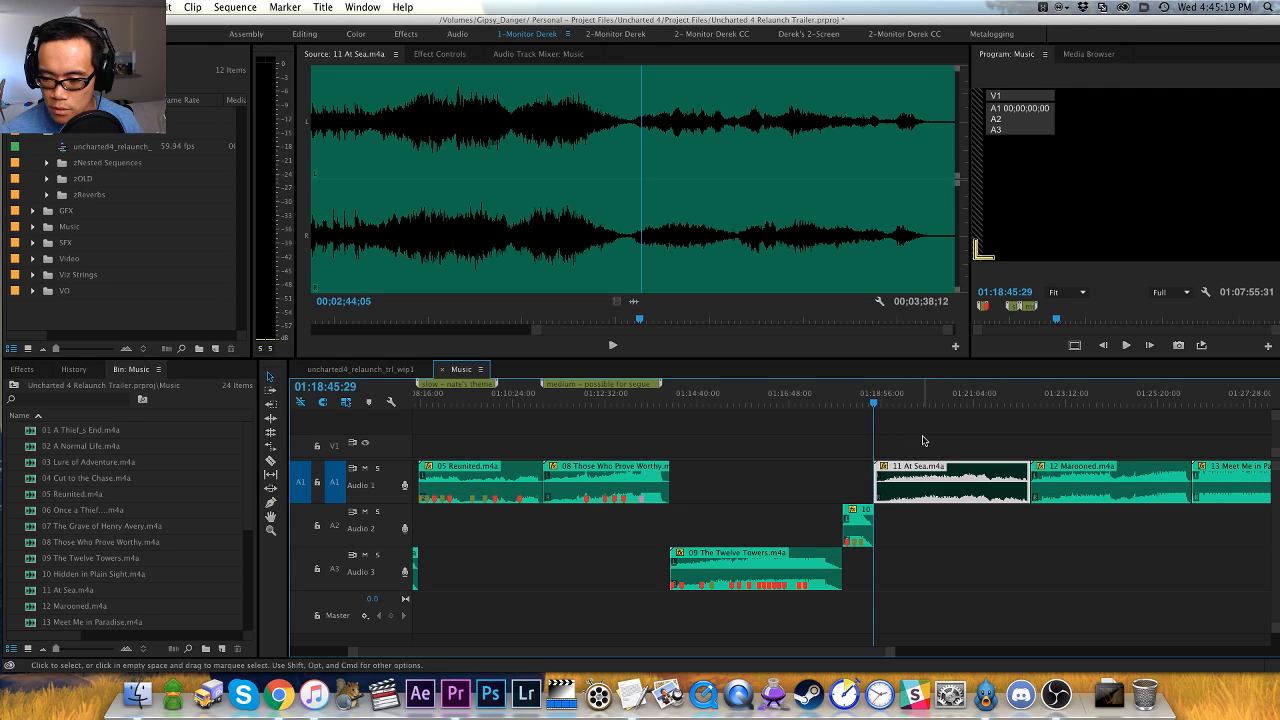
key("shift+Delete")
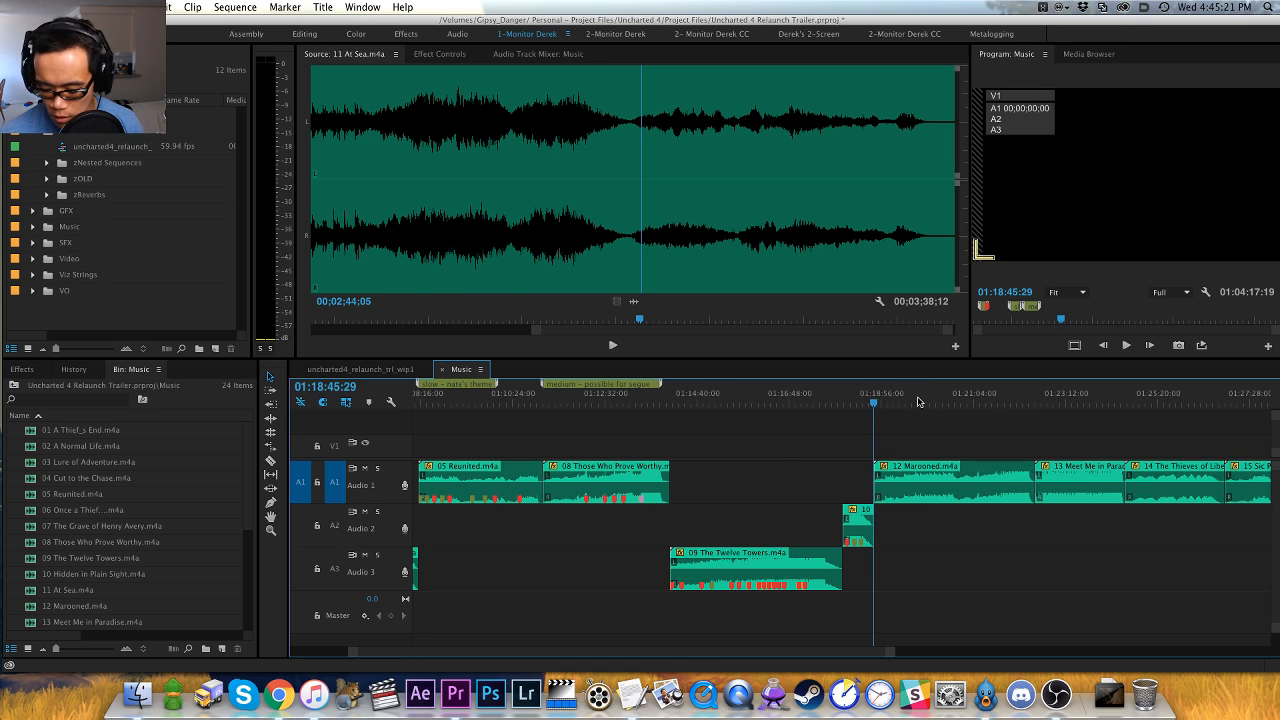
key("End")
key("super+v")
- Add a sequence marker named "slow - sneaking music" at the start of the relocated 11 At Sea clip
key("Up")
key("m")
key("m")
type("s")
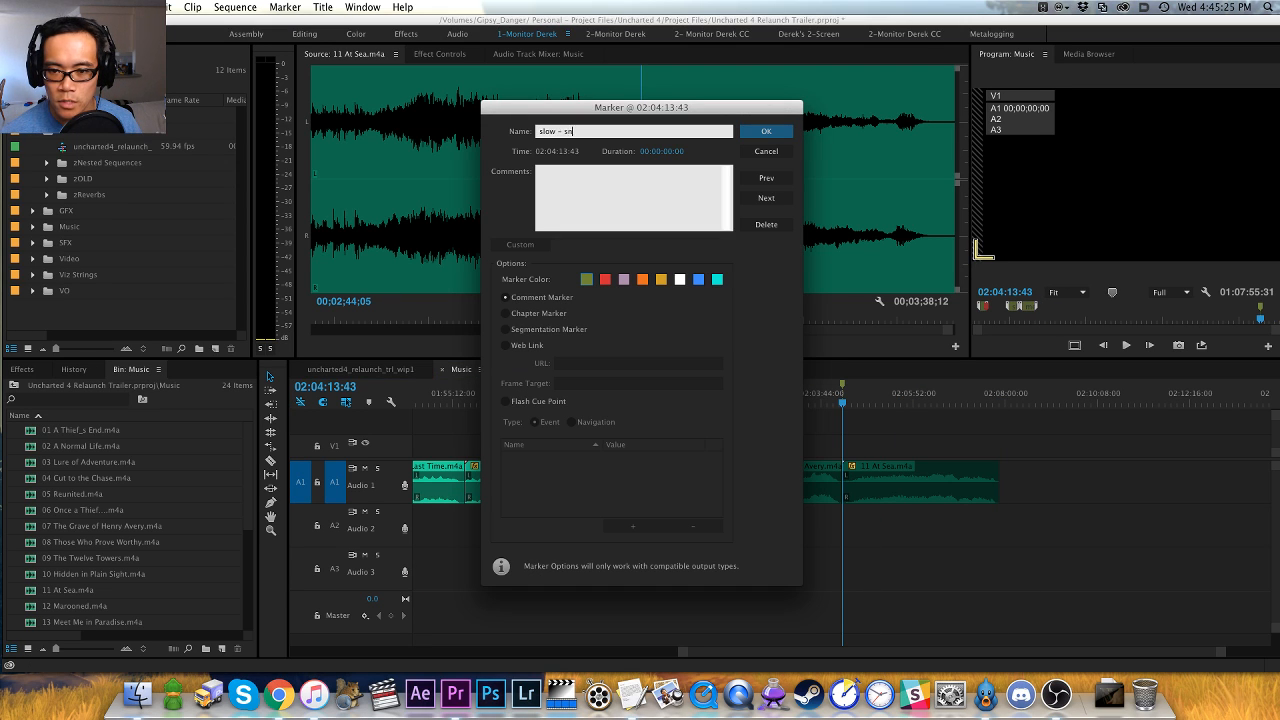
type("low - sneaking music")
key("Return")
- Add a marker at the start of 07 The Grave of Henry Avery, reusing the name "slow - sneaking music"
key("Up")
key("Up")
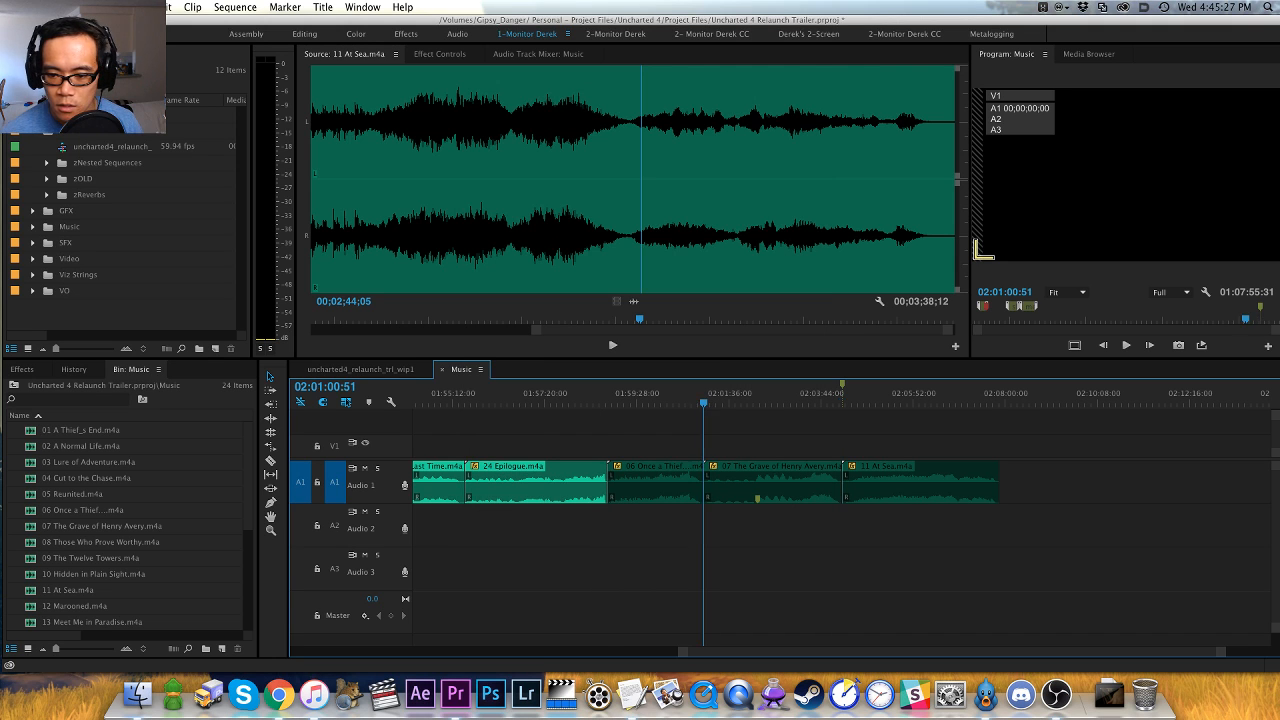
key("Down")
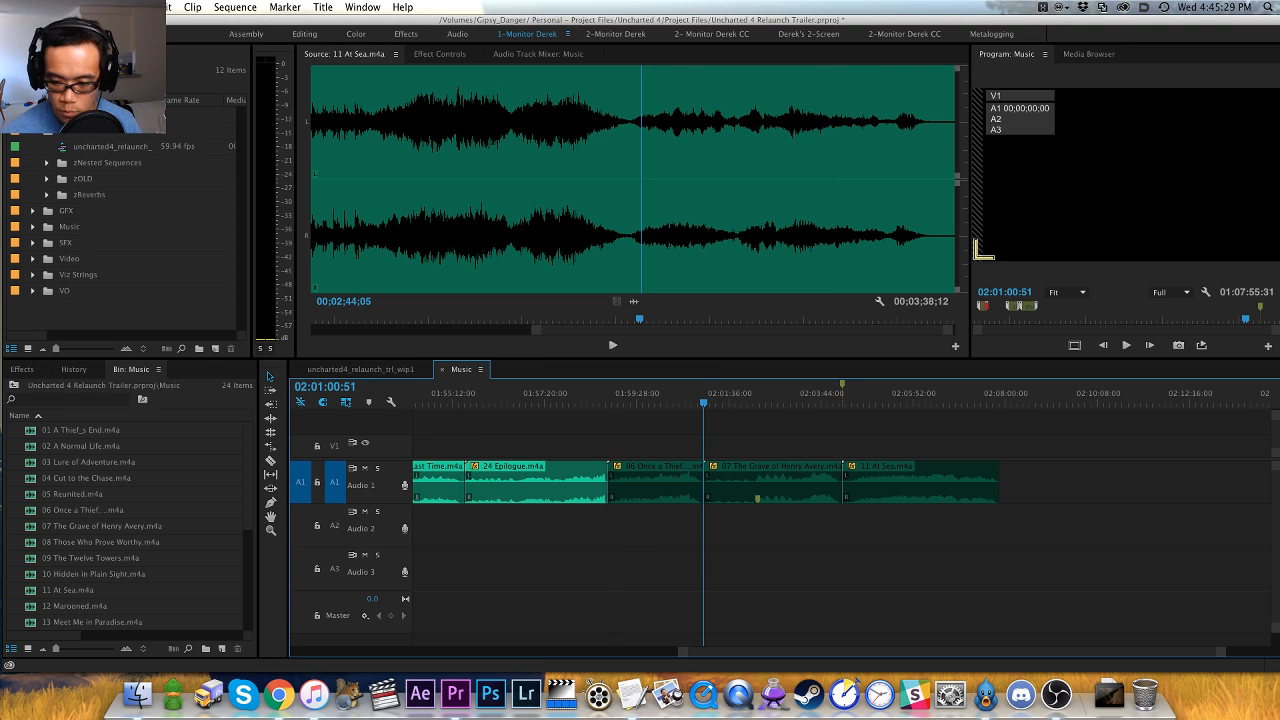
key("Down")
key("m")
key("m")
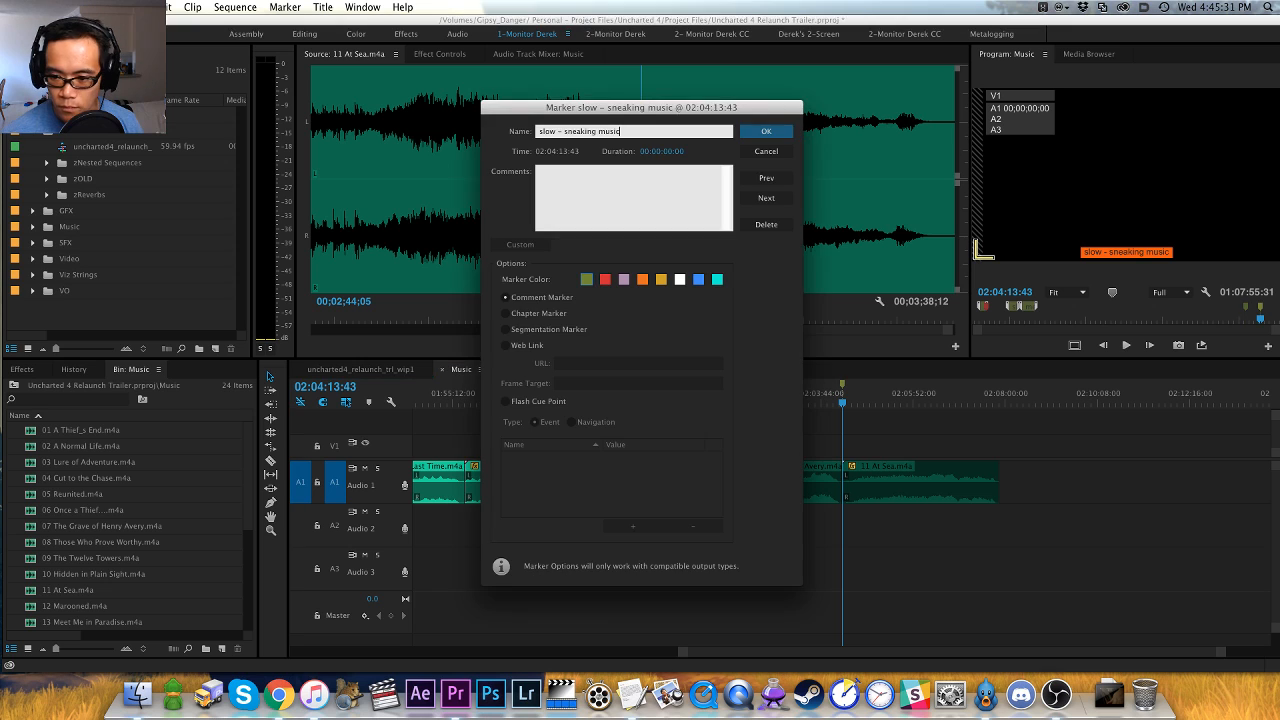
key("Return")
key("Up")
key("Up")
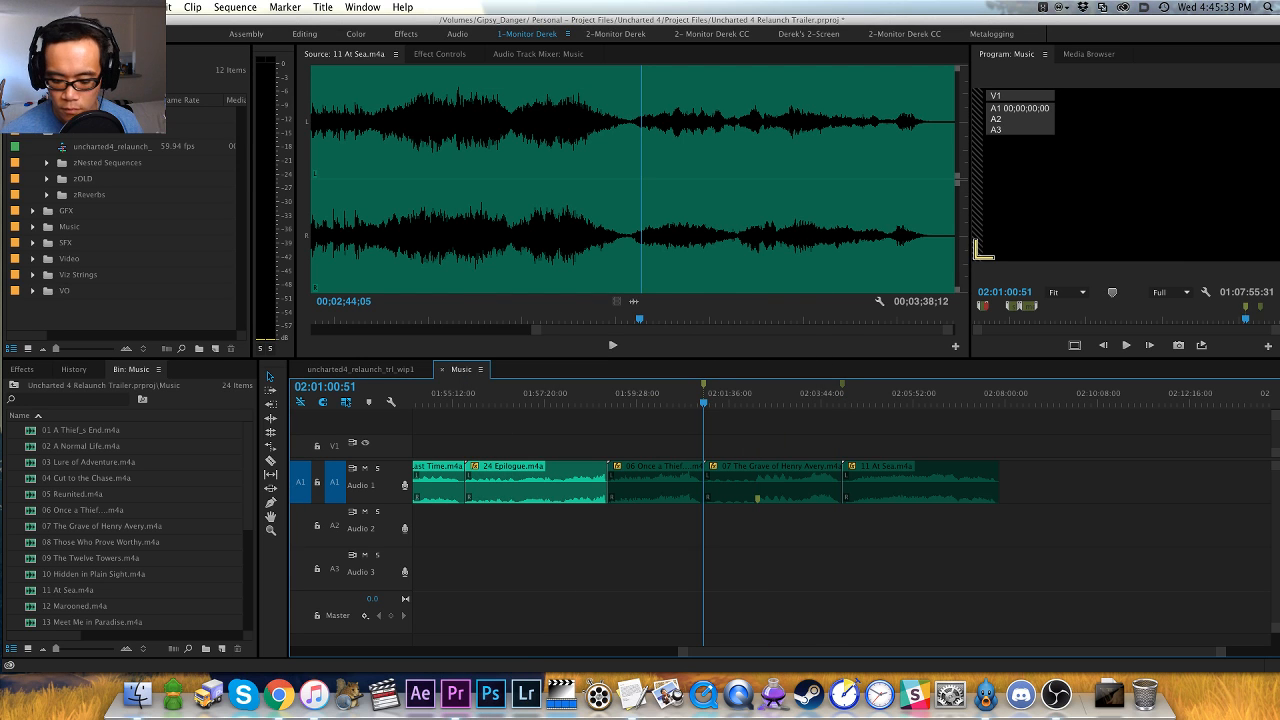
key("m")
key("m")
key("Return")
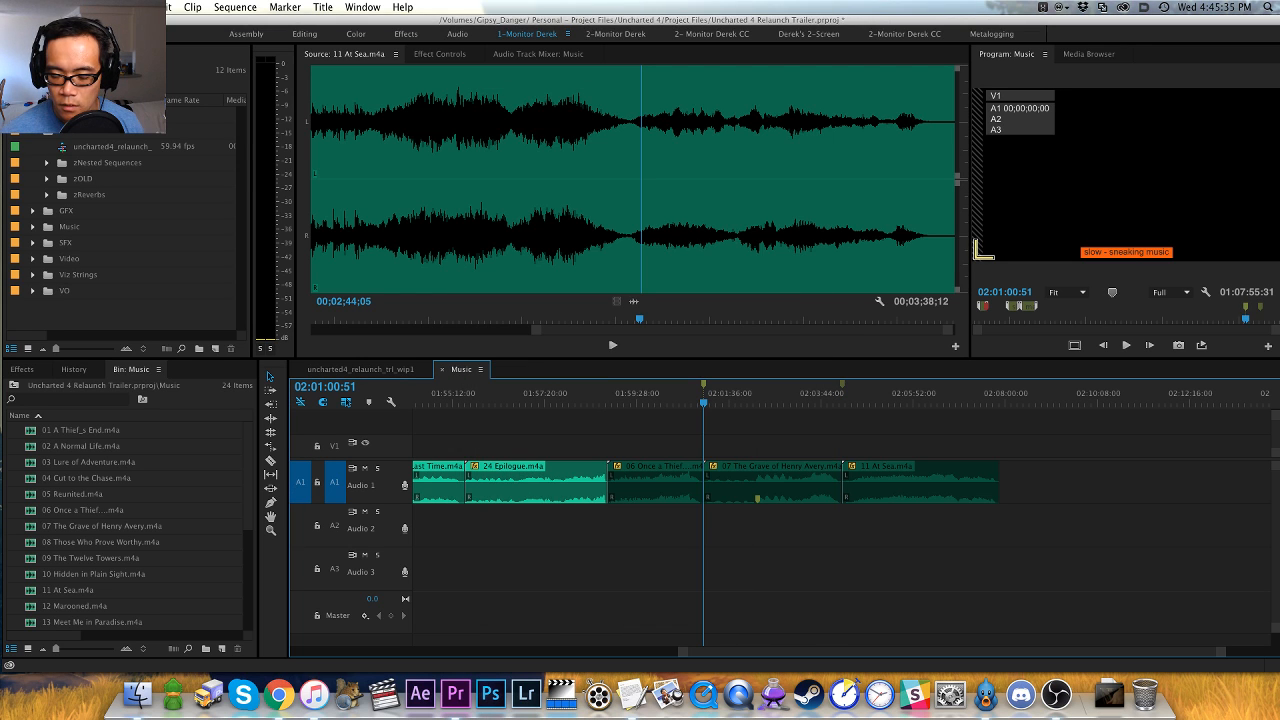
- Replace The Grave of Henry Avery's marker with one at the start of the 06 Once a Thief clip
key("Up")
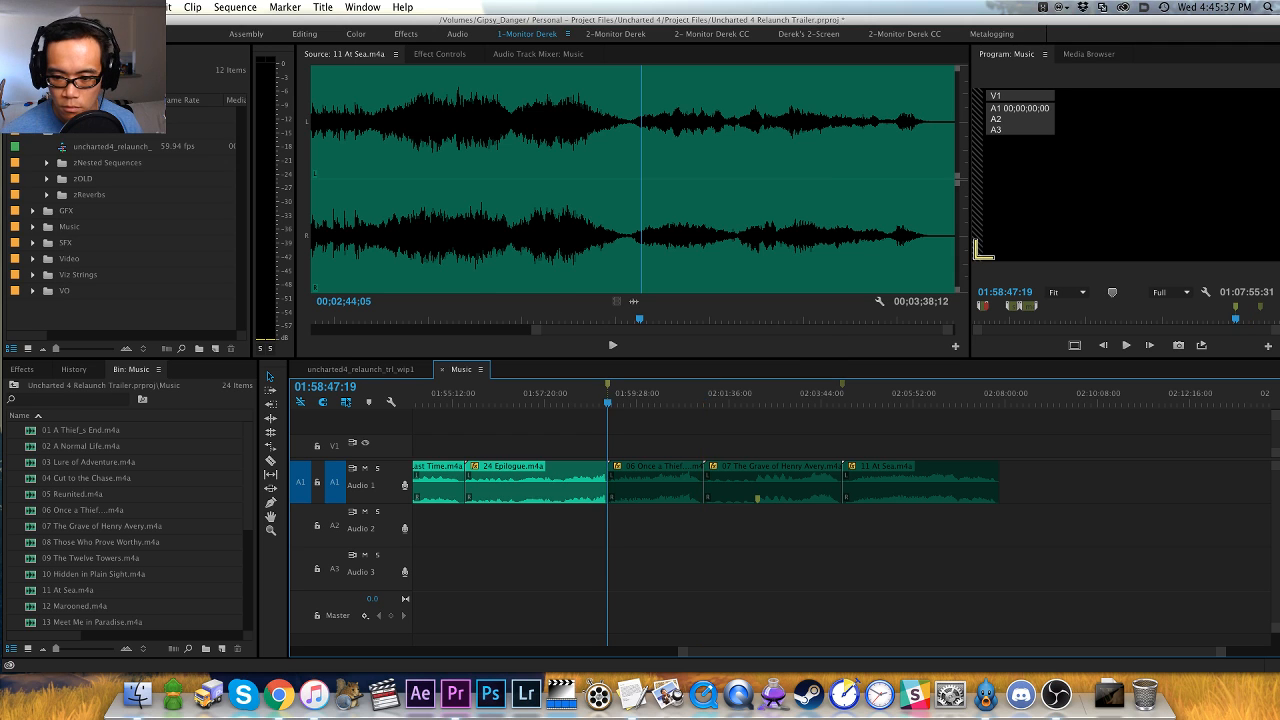
key("m")
key("Return")
- Add a sequence marker named "slow - melancholy" at the start of 07 The Grave of Henry Avery
key("Down")
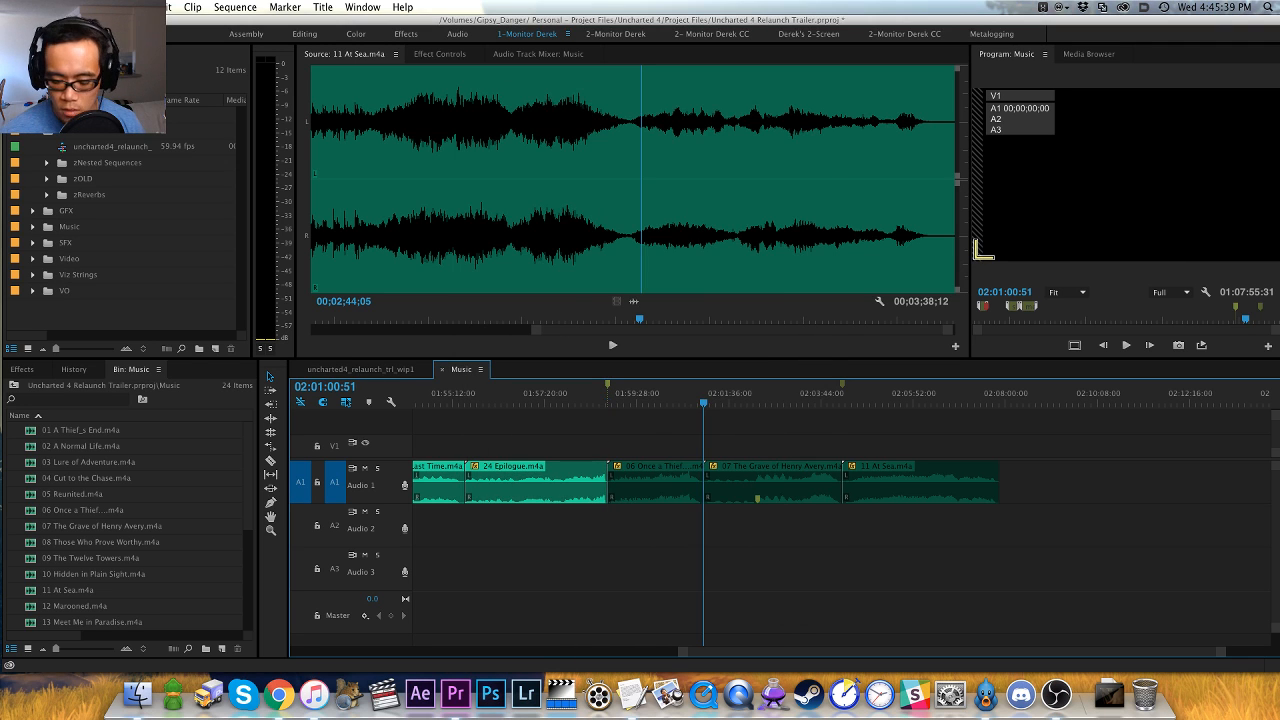
key("m")
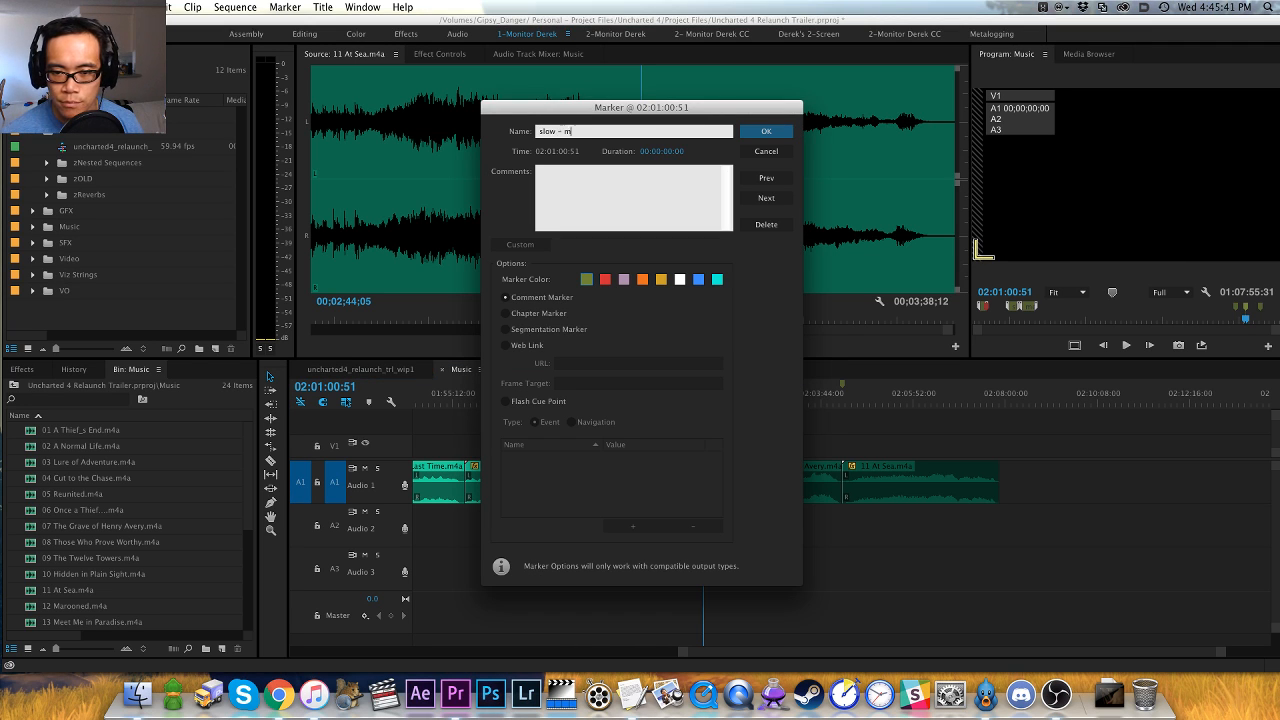
type("slow - melancholy")
key("Return")
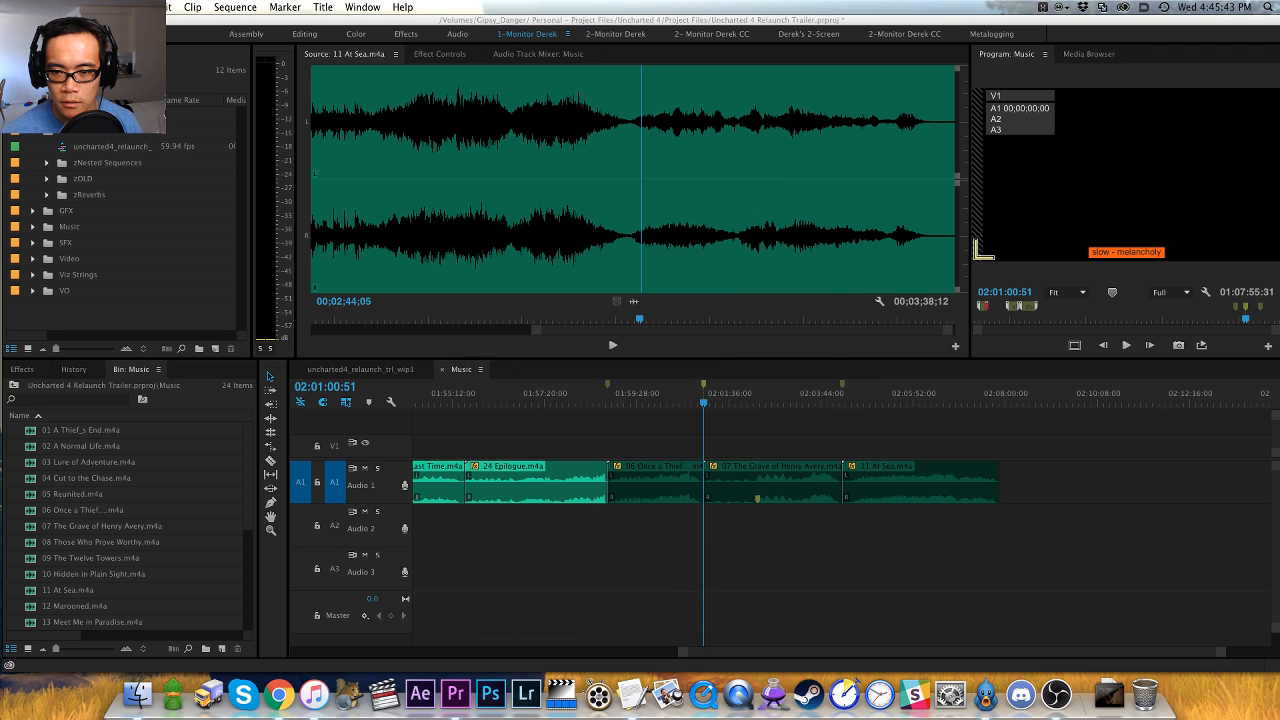
- Place the playhead at the start of the 12 Marooned clip and load that clip as the source
left_click(1055, 319)
key("Down")
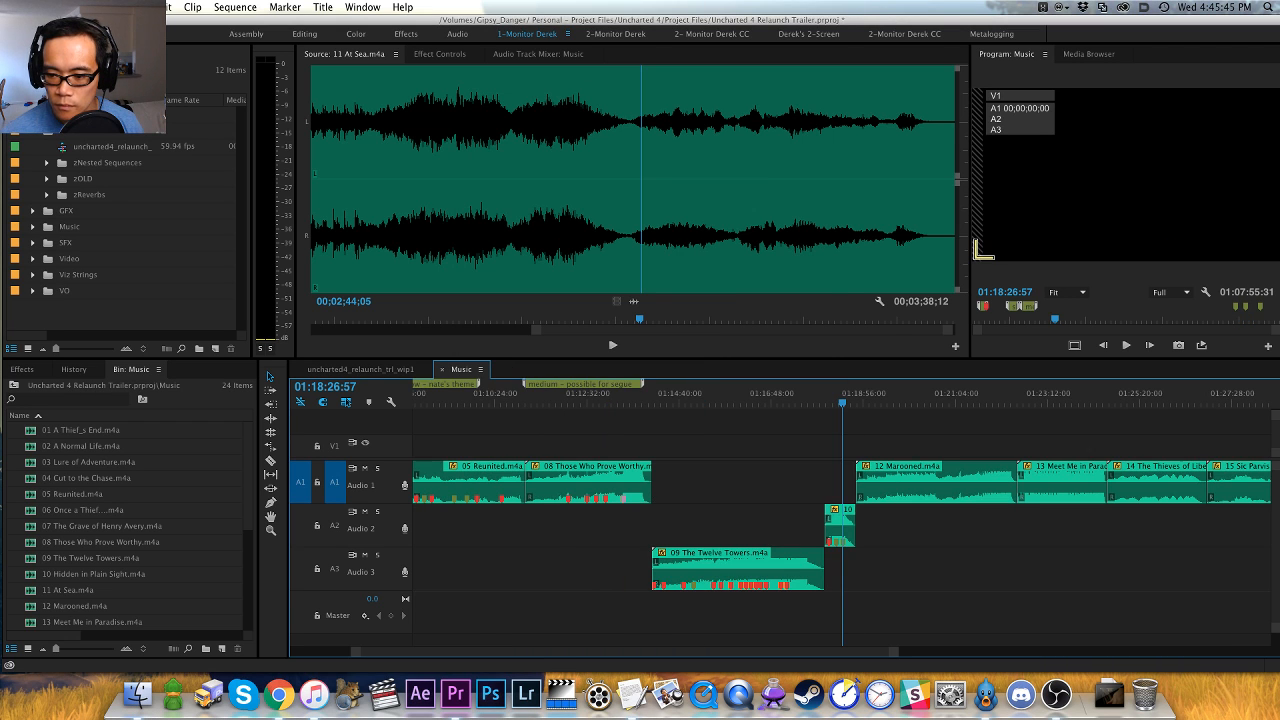
key("equal")
key("equal")
key("equal")
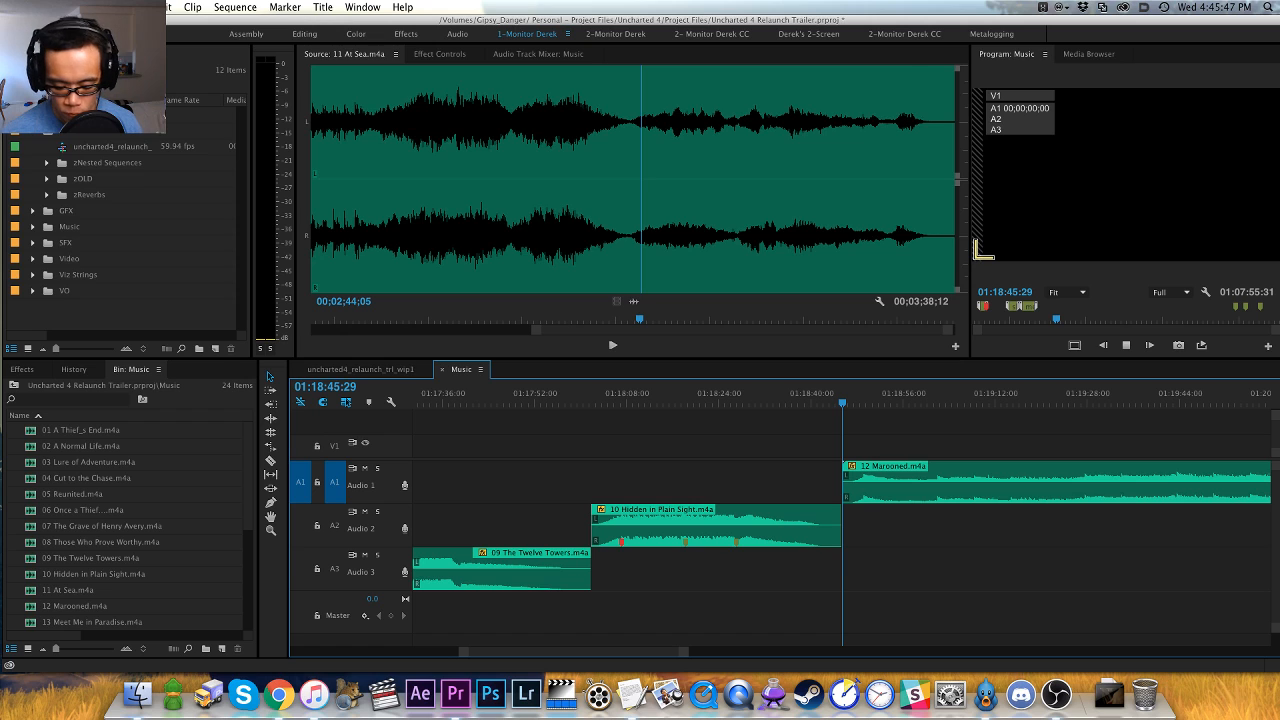
key("f")
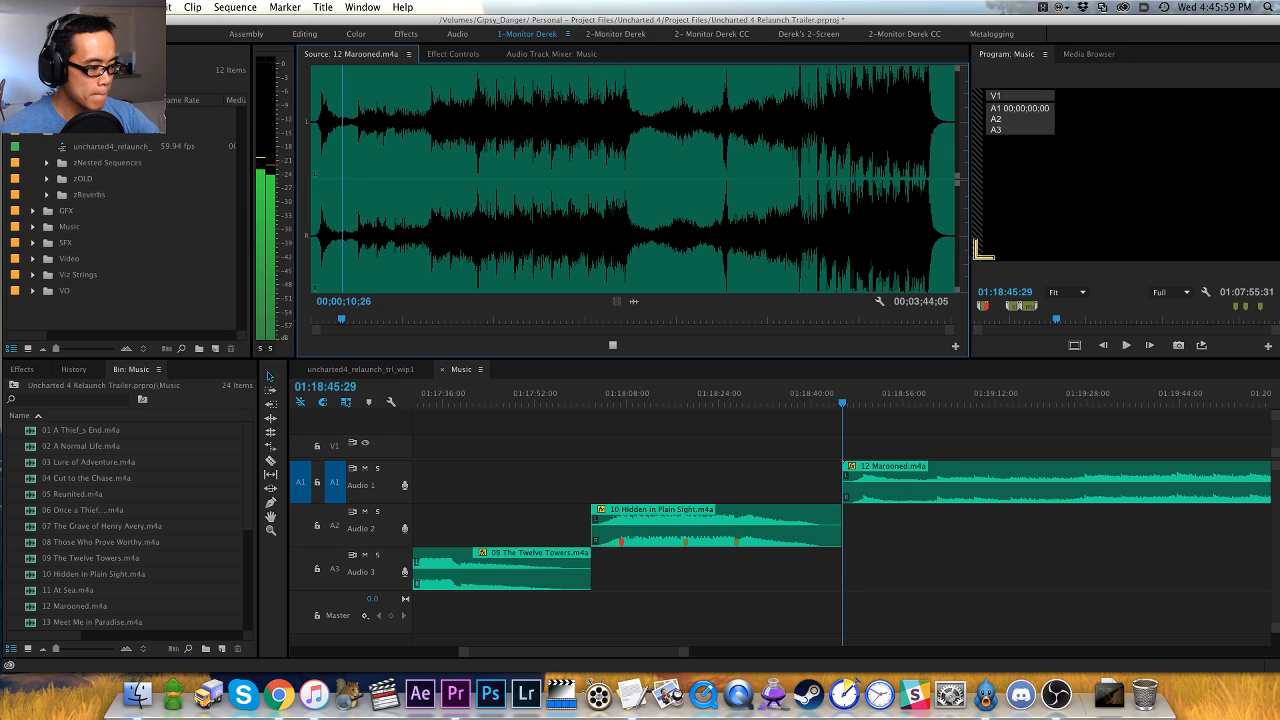
- Audition the quiet opening of Marooned and inspect its first hits in the waveform
left_click(355, 249)
key("space")
key("equal")
key("equal")
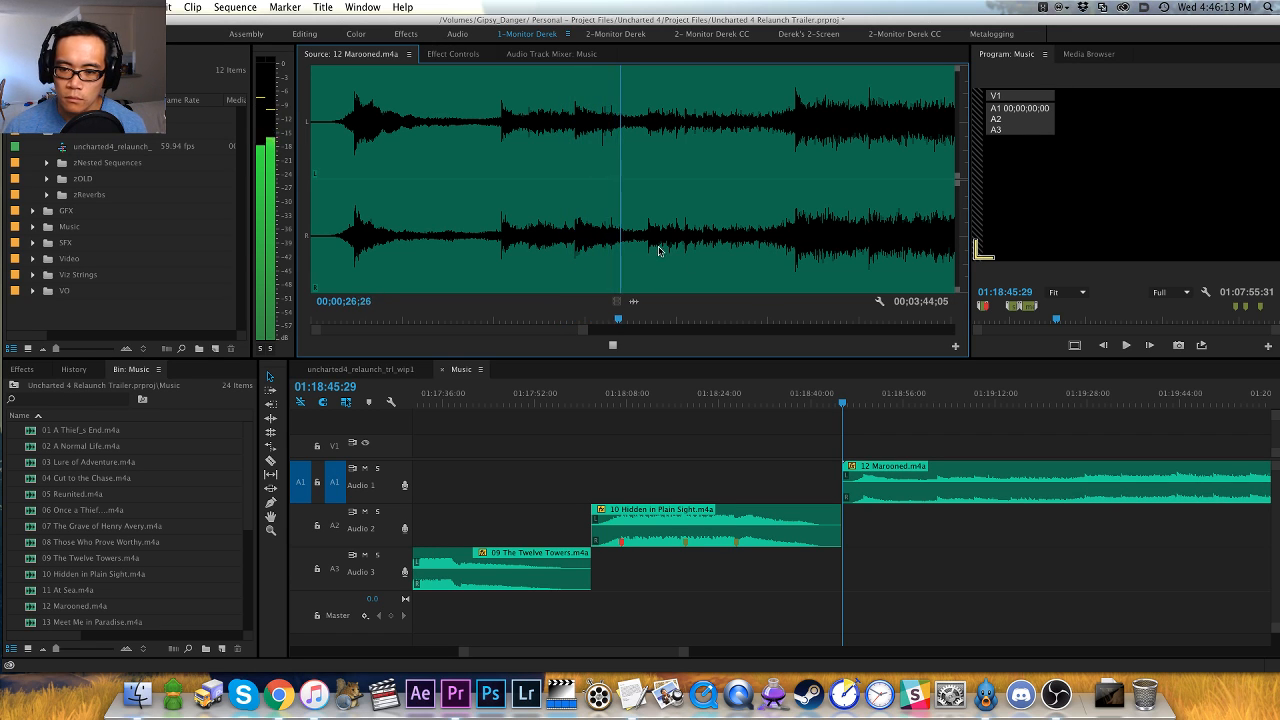
key("minus")
key("minus")
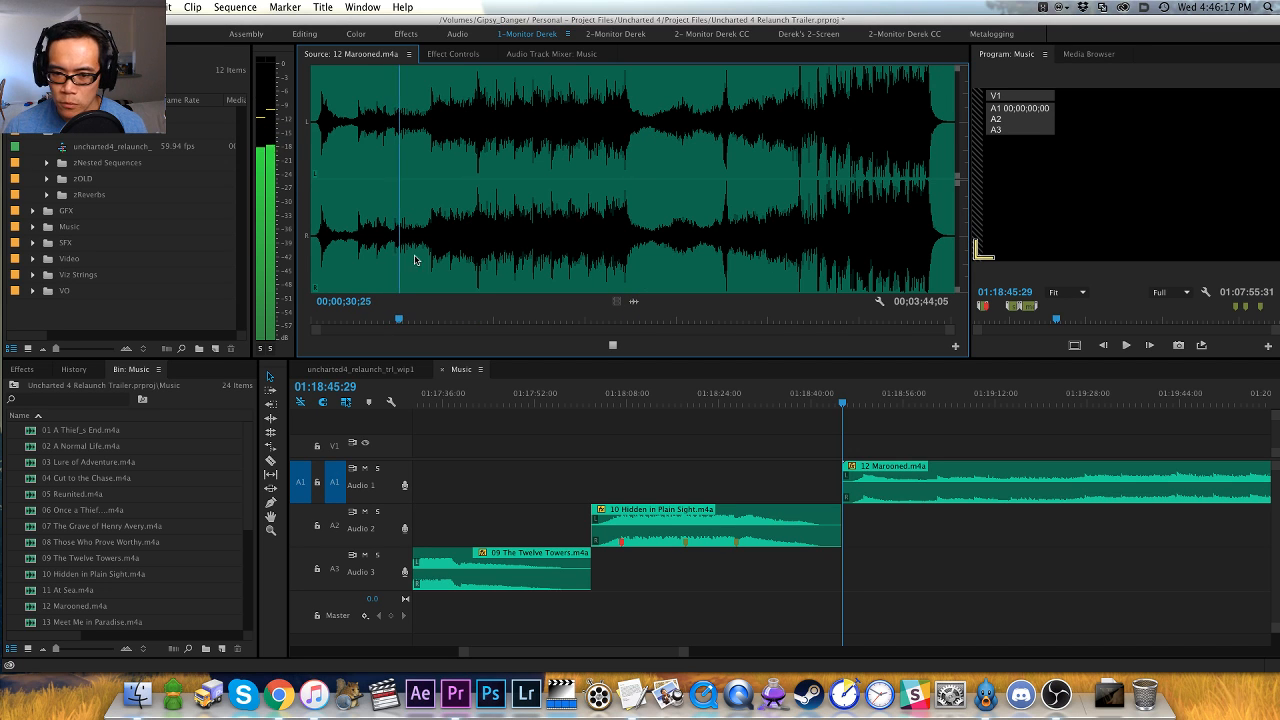
- Listen to Marooned through the jump in loudness around 00;00;42;01 and check how the louder section develops
key("equal")
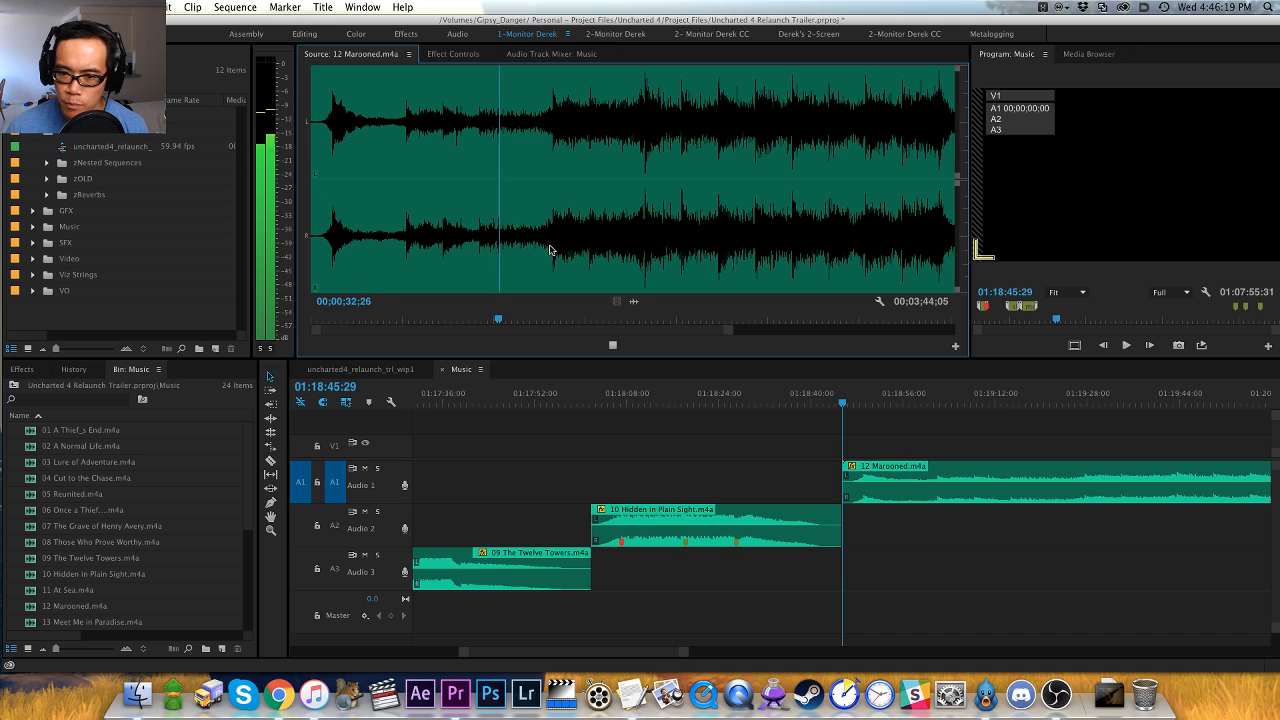
key("equal")
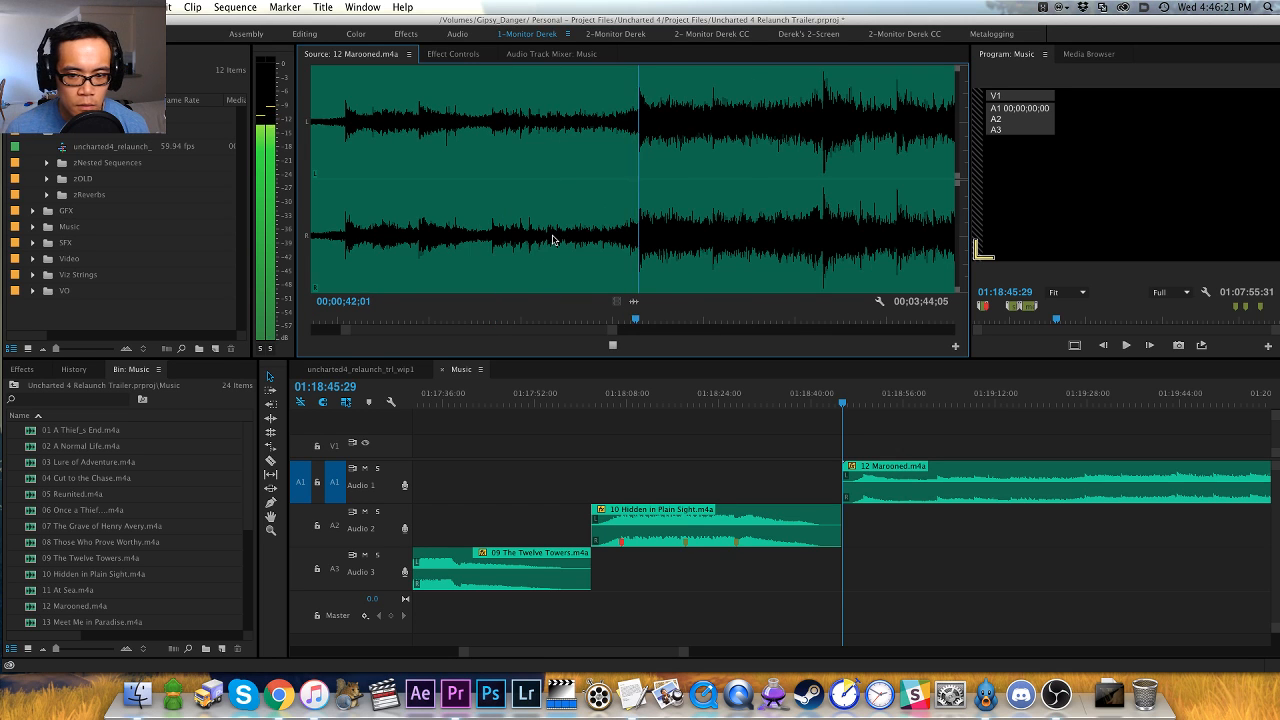
key("equal")
key("minus")
key("minus")
key("equal")
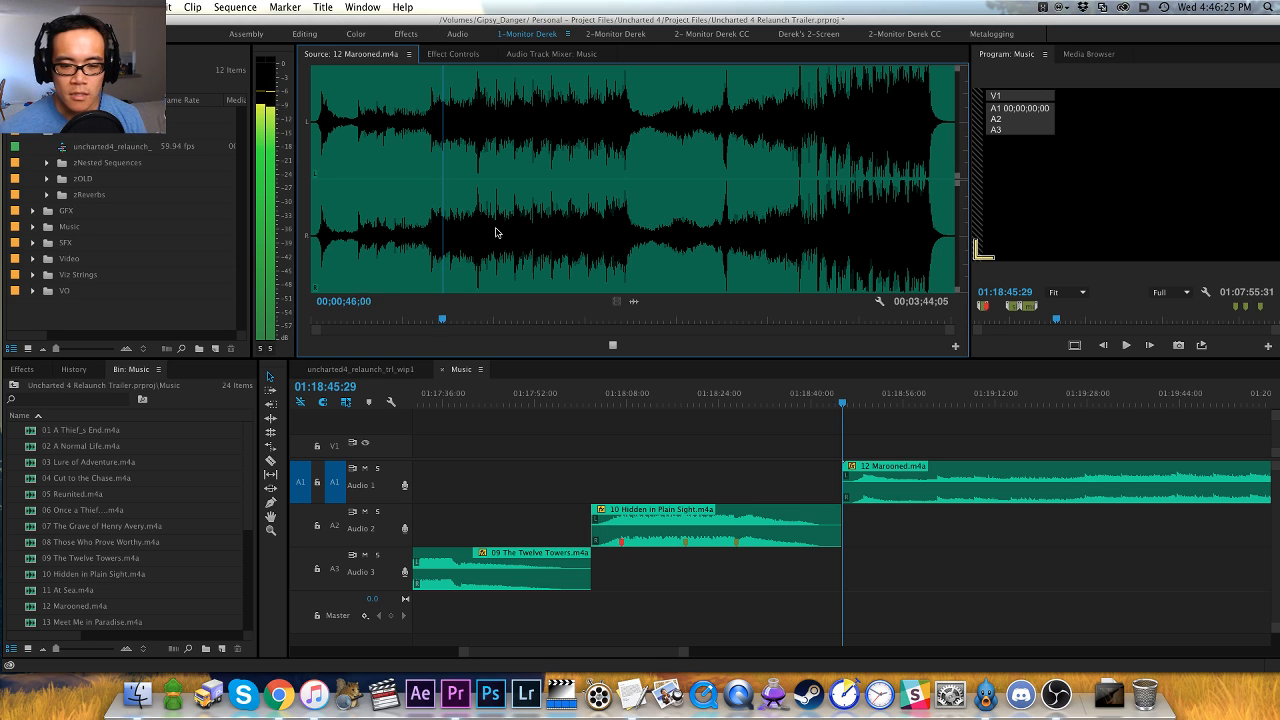
key("minus")
key("equal")
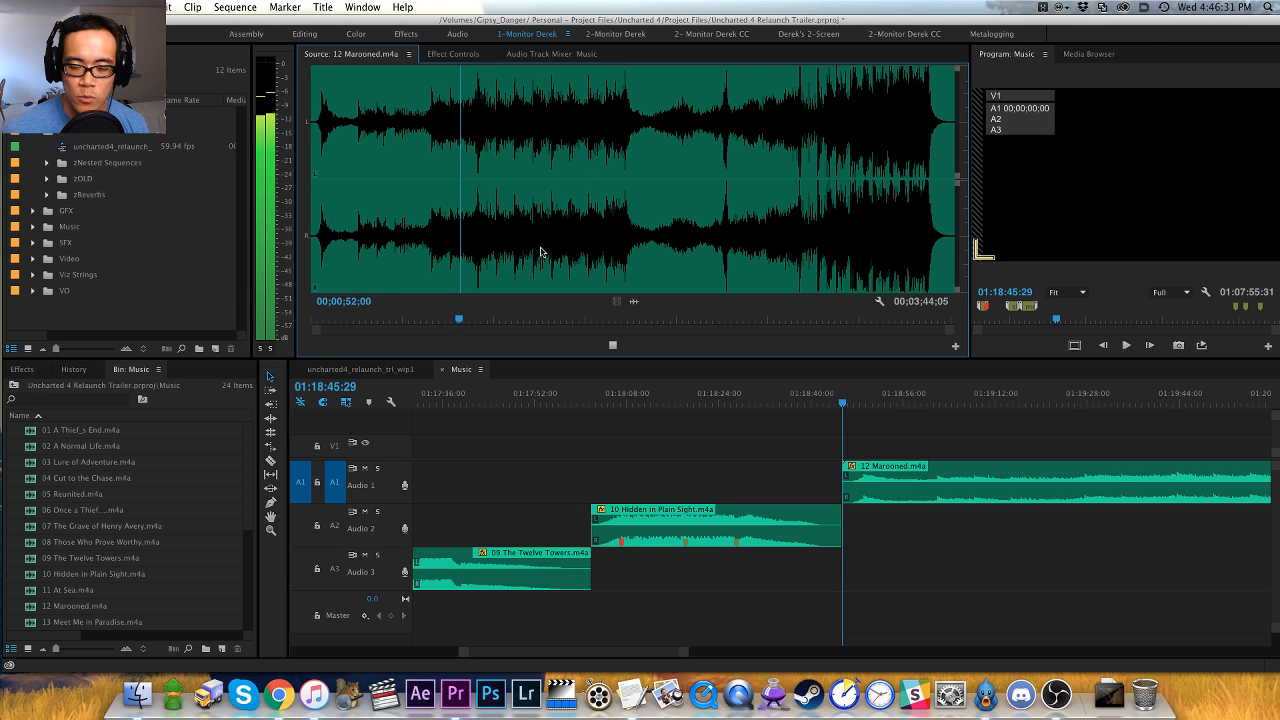
- Examine the hits in Marooned's loud section from about 00;00;52;00 to 00;01;08;01 while listening
key("equal")
key("equal")
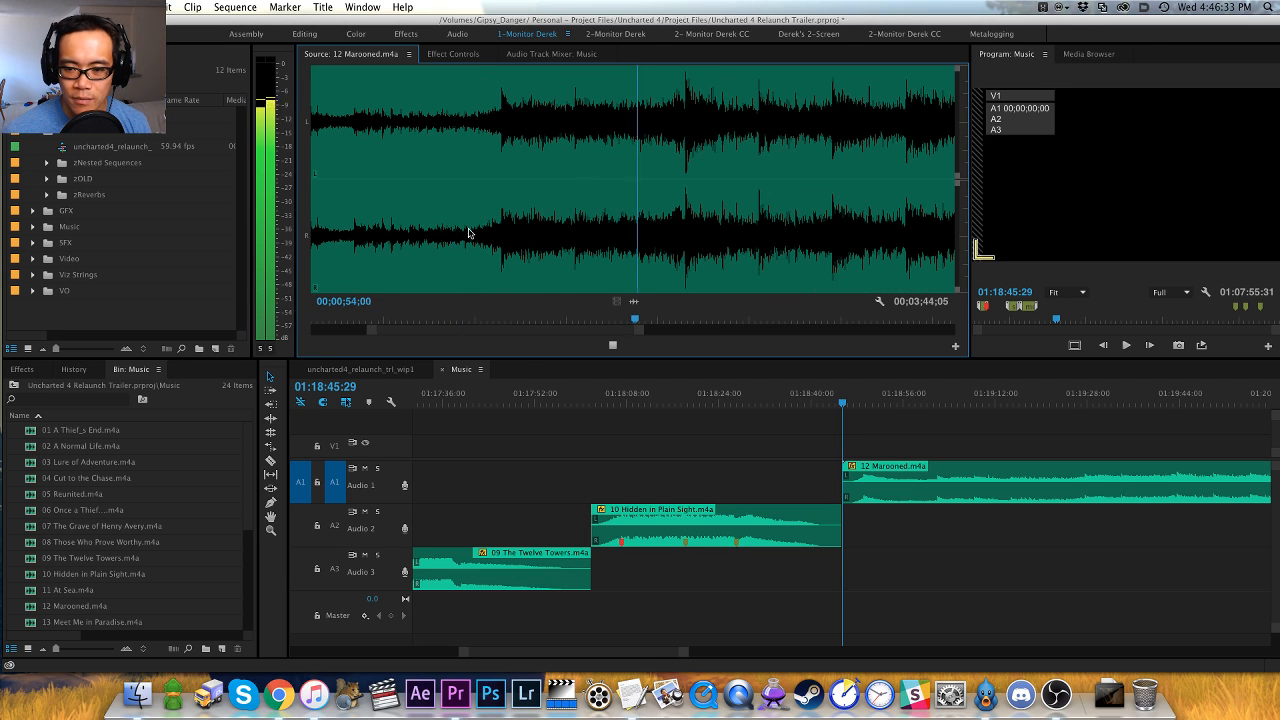
key("equal")
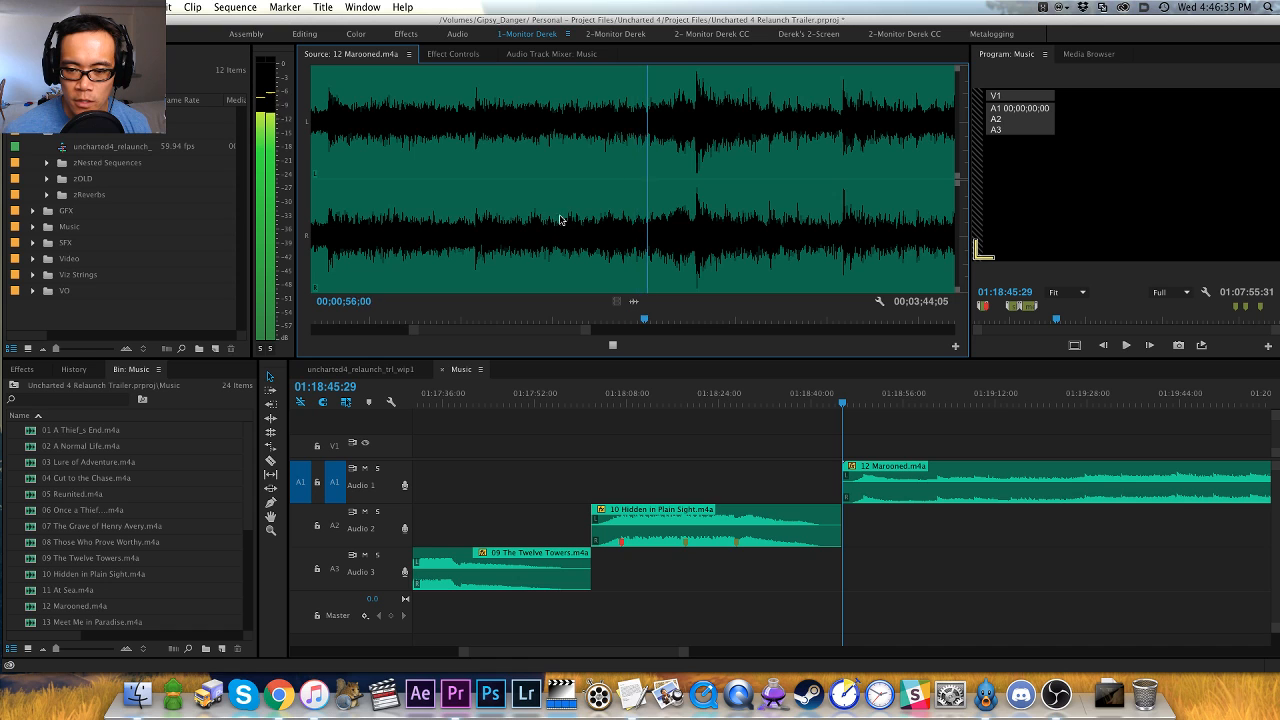
key("minus")
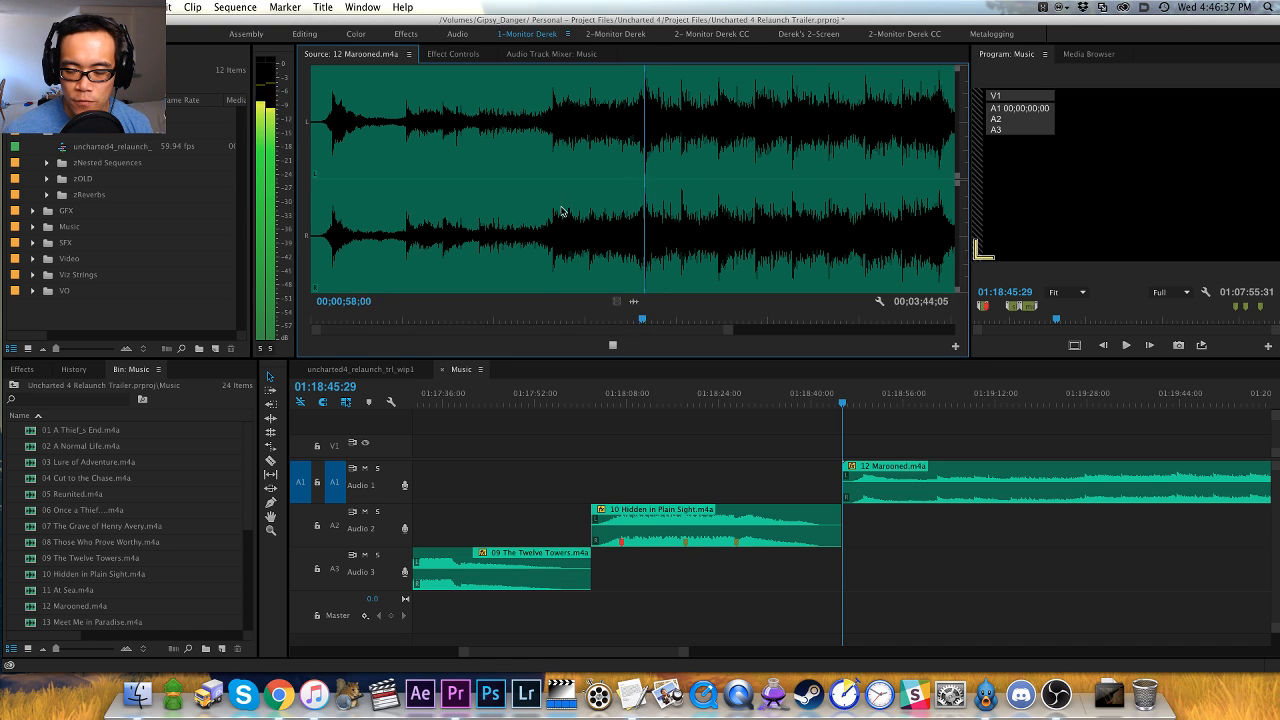
key("equal")
key("equal")
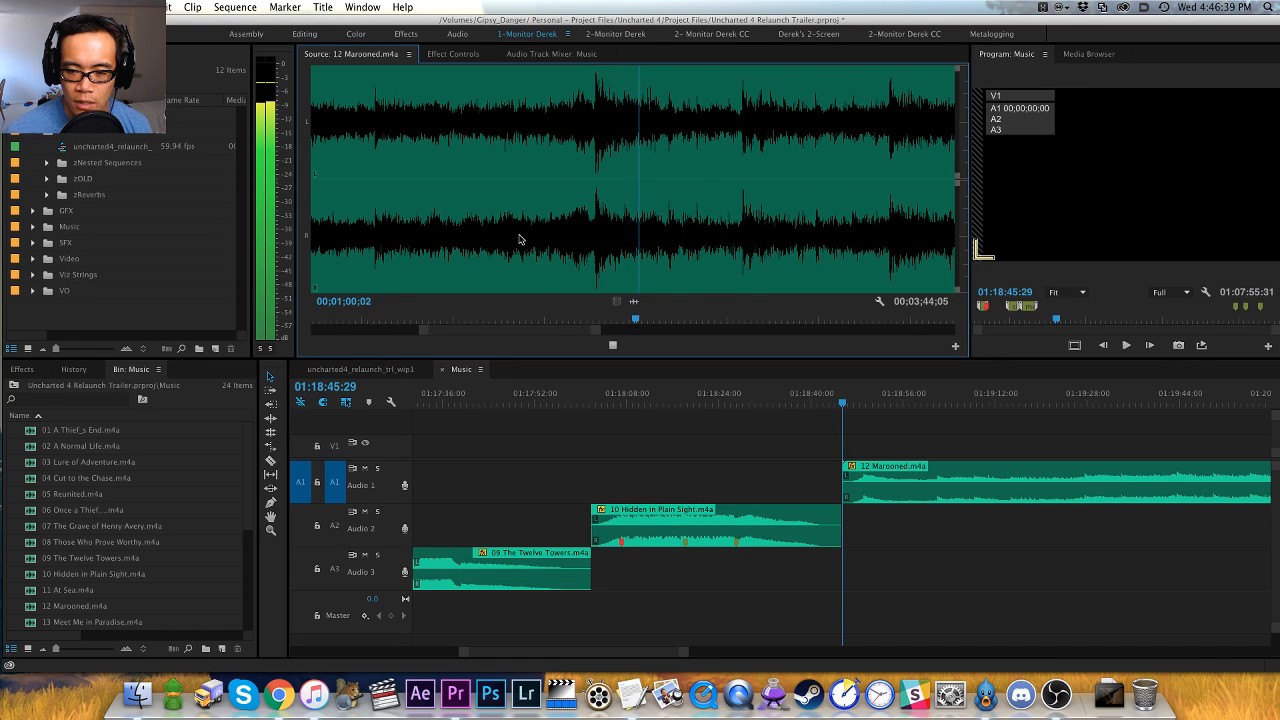
key("minus")
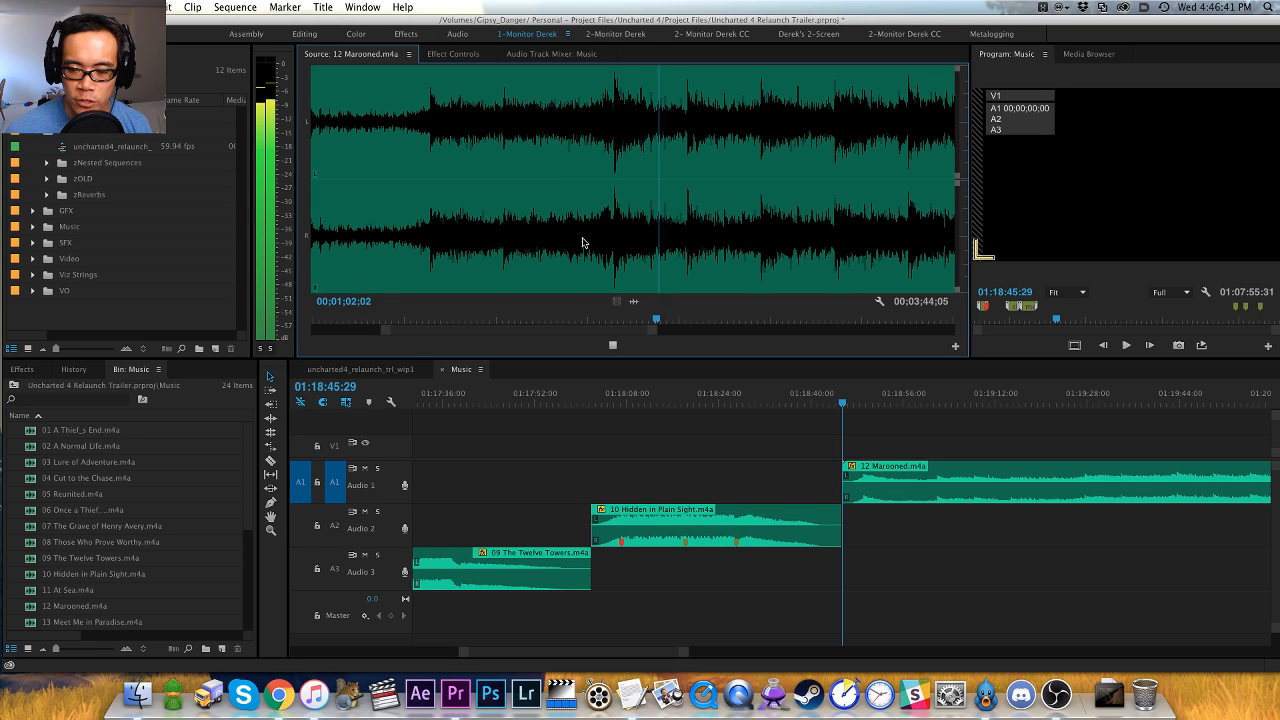
key("equal")
key("minus")
key("minus")
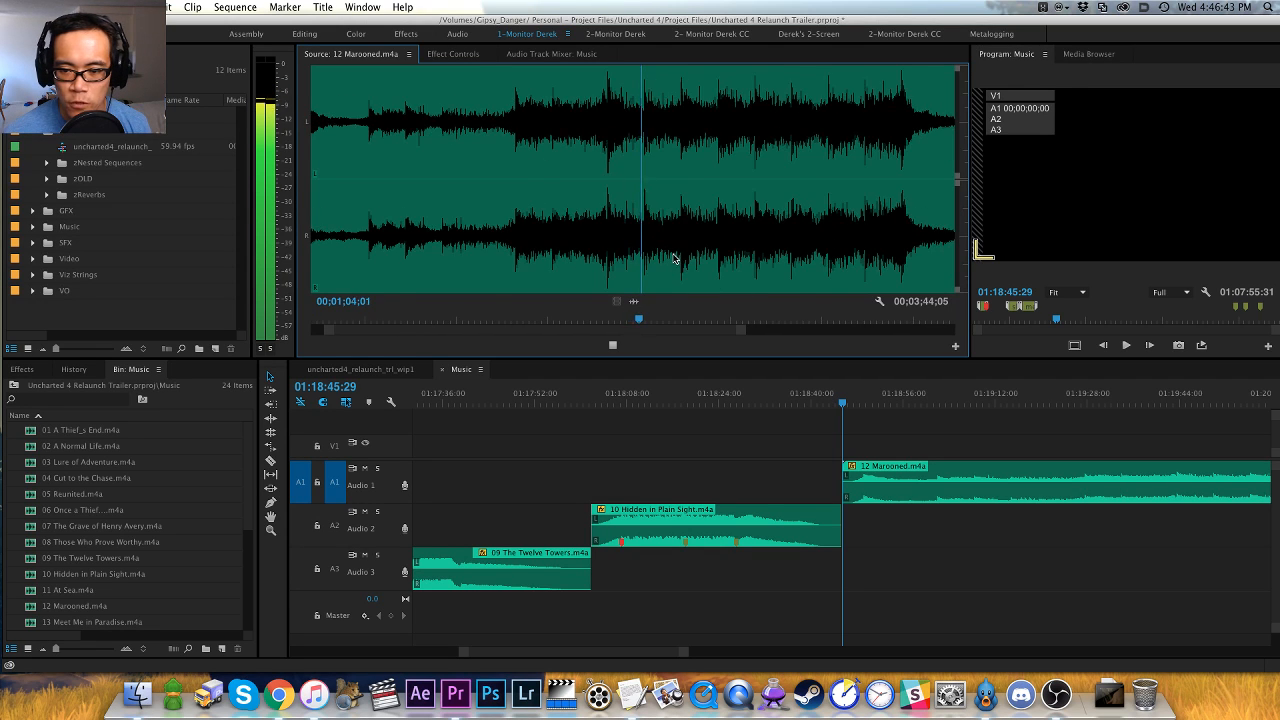
key("minus")
key("equal")
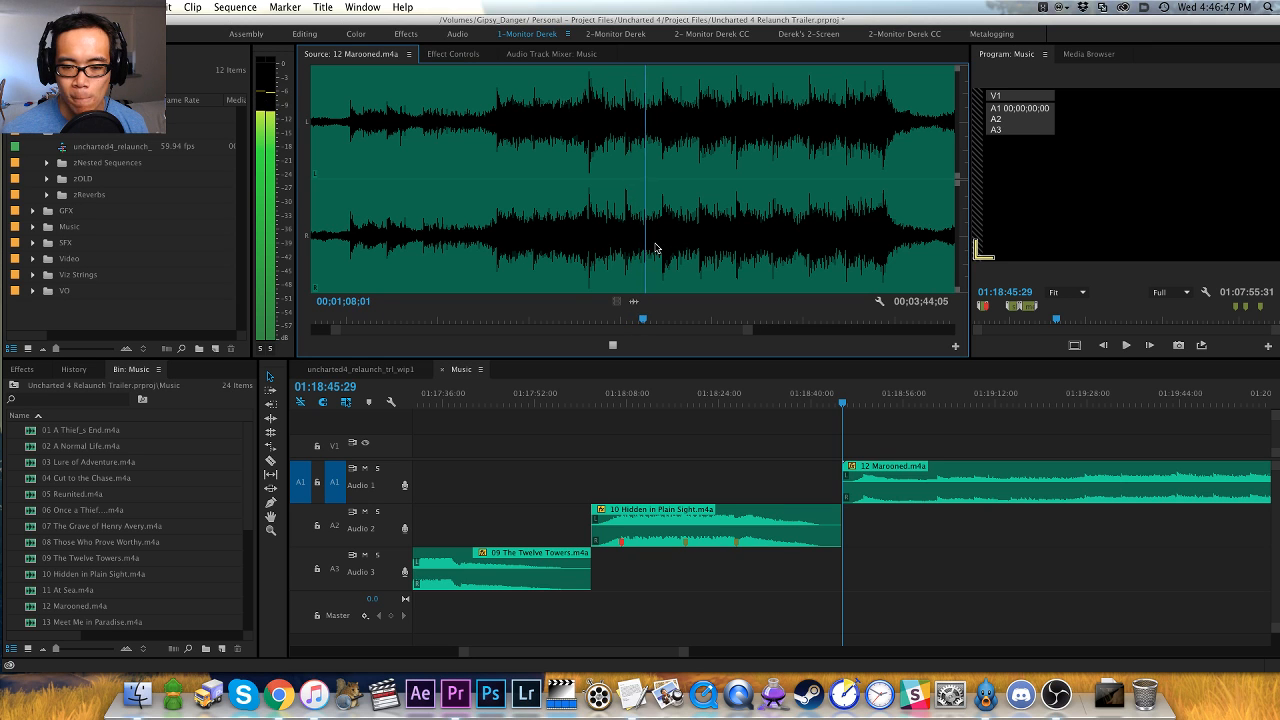
- Audition Marooned's second half, sampling the quiet passage near 00;02;04;06, the hit near 00;02;24;20 and the build near 00;02;51;10
key("minus")
left_click(666, 245)
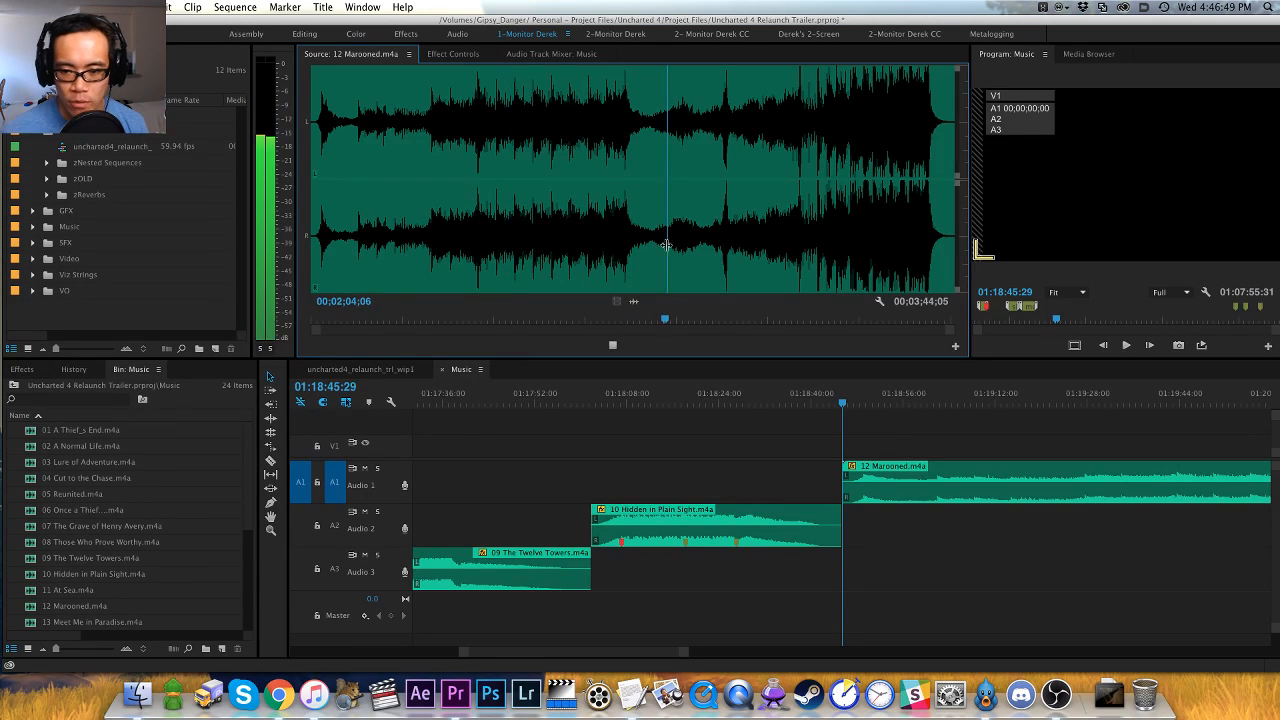
key("equal")
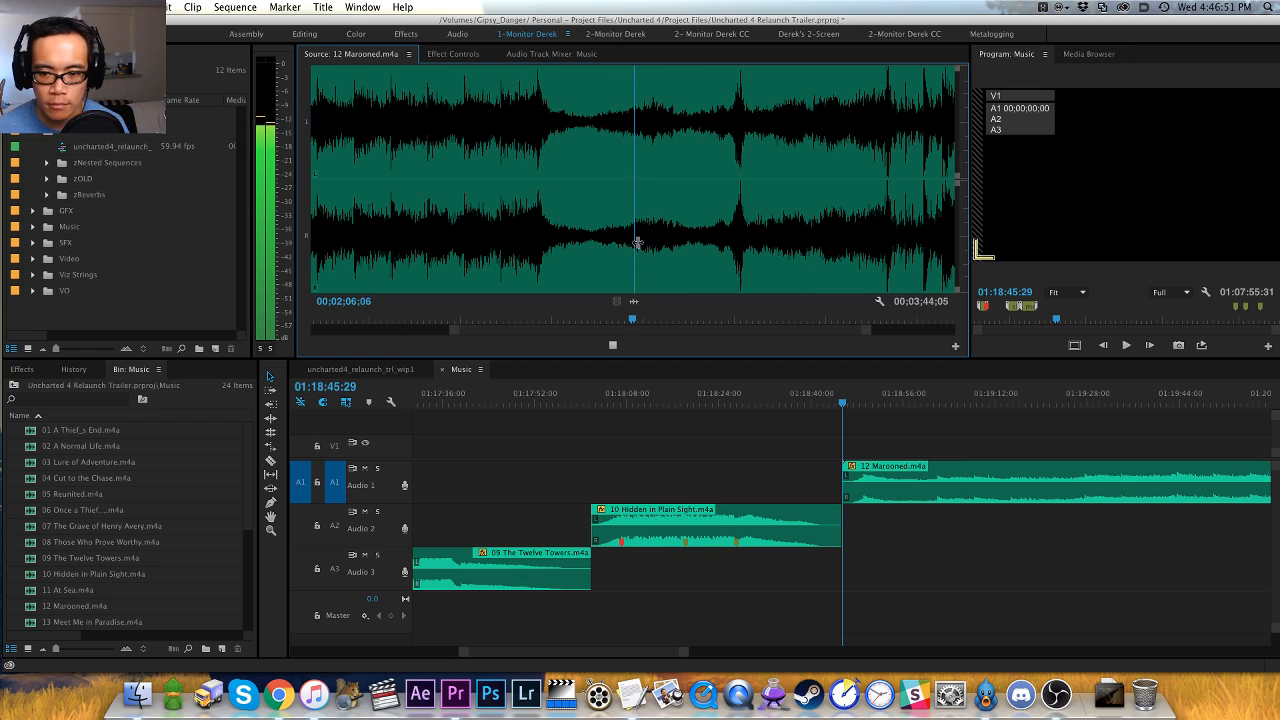
key("minus")
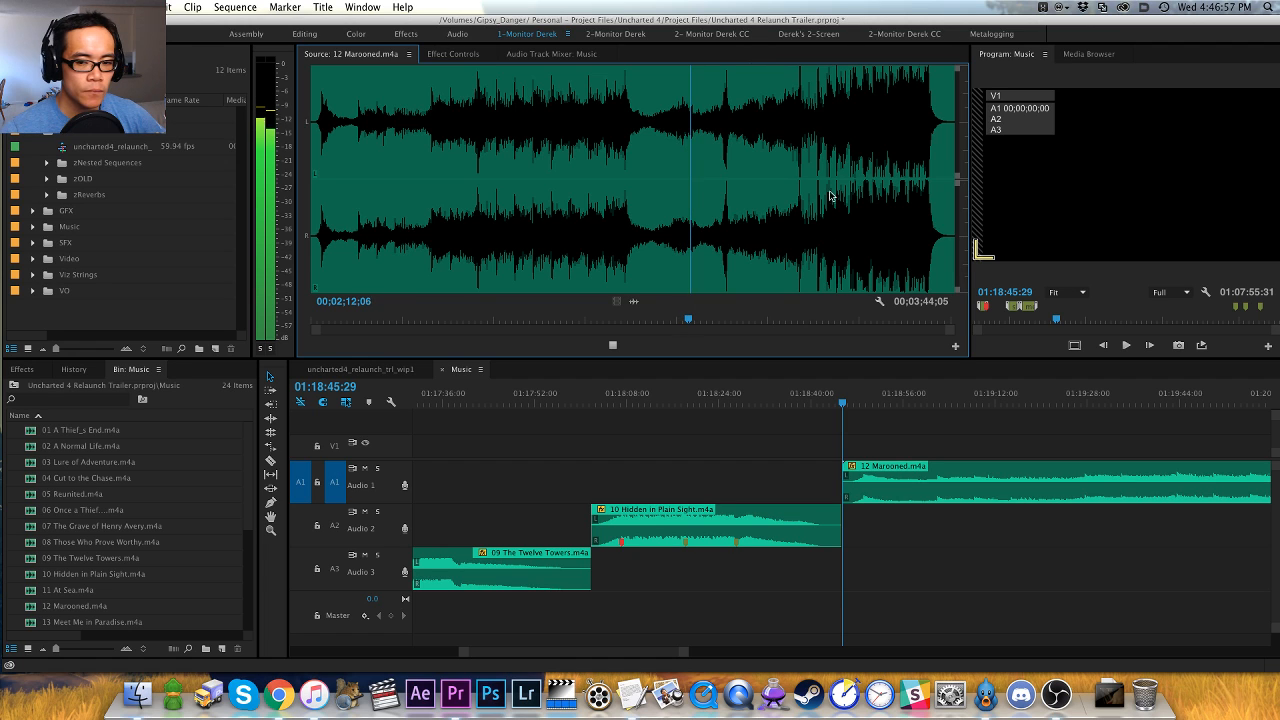
left_click(719, 263)
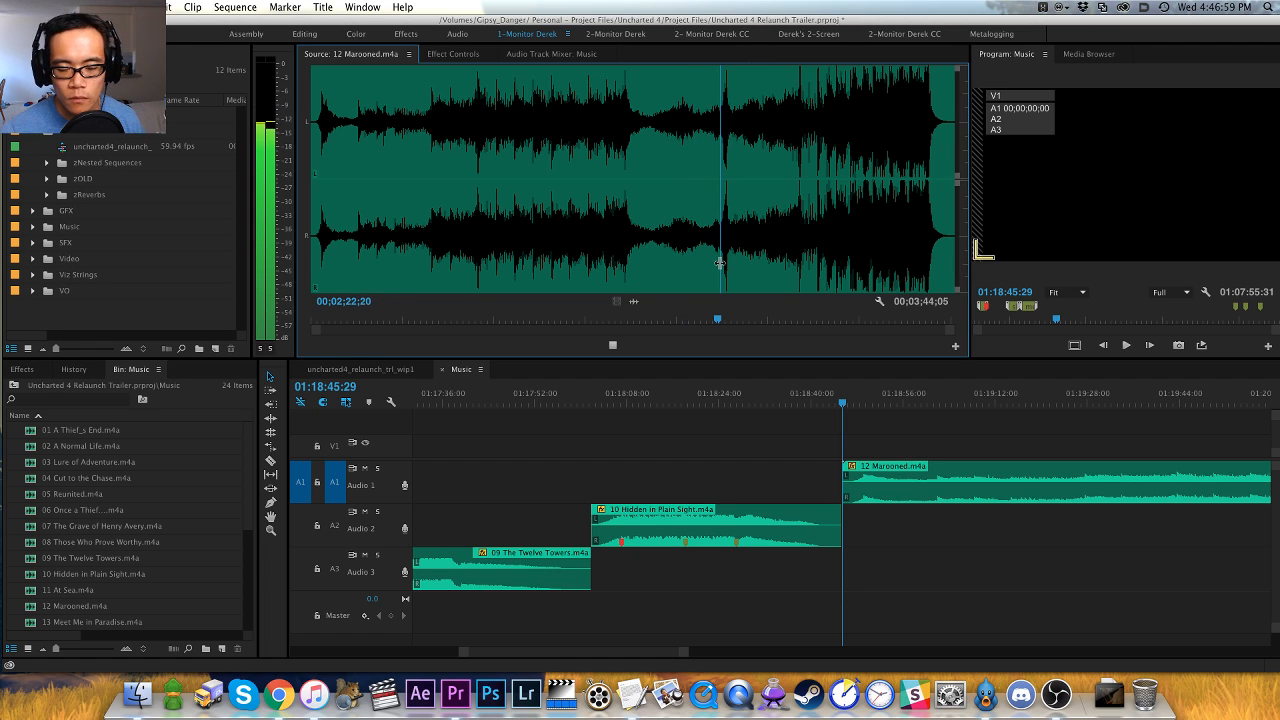
left_click(795, 238)
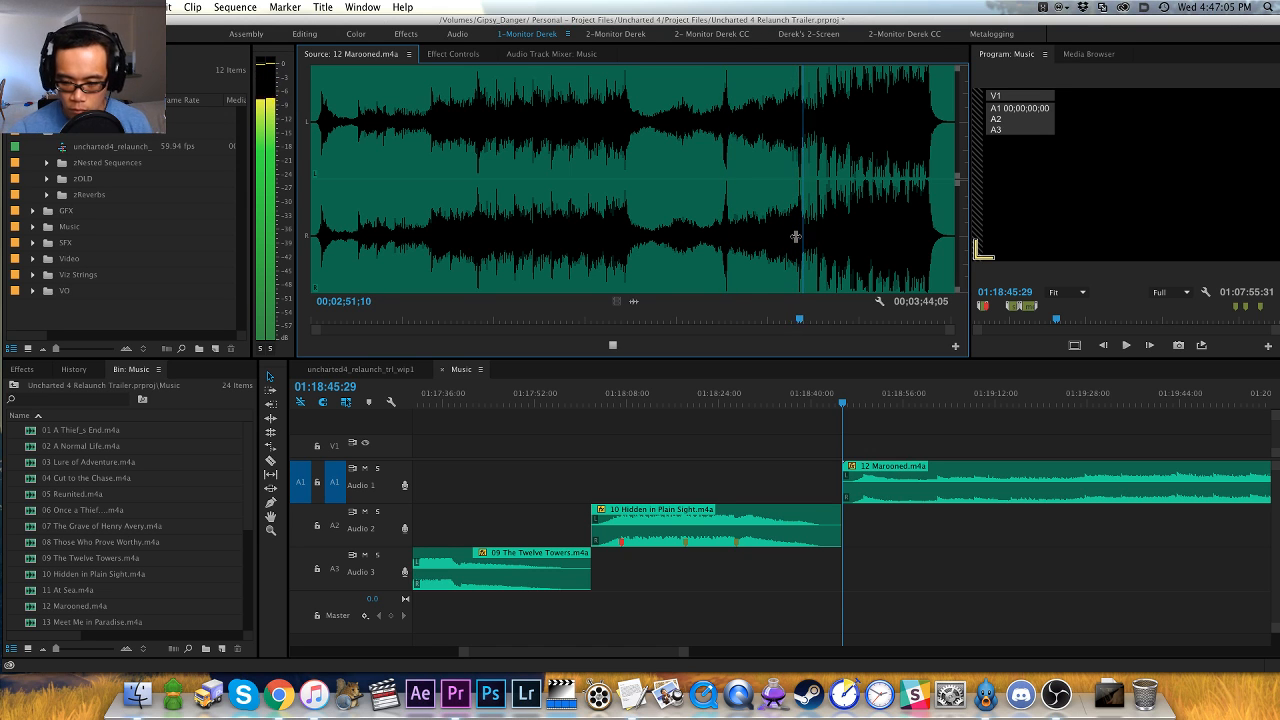
- Locate the hit that starts Marooned's final loud section and add a green marker on it at 00;02;50;04
key("equal")
key("equal")
left_click(565, 262)
key("space")
key("equal")
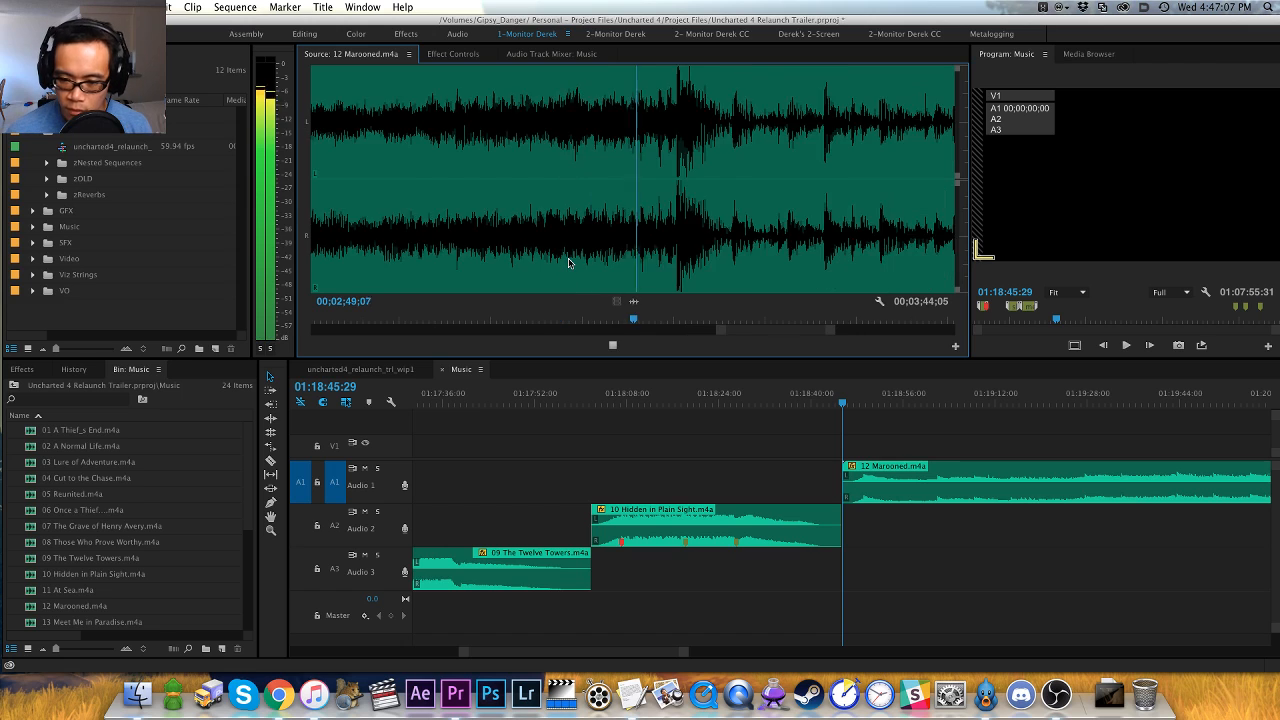
key("equal")
key("space")
key("Left")
key("Left")
key("Right")
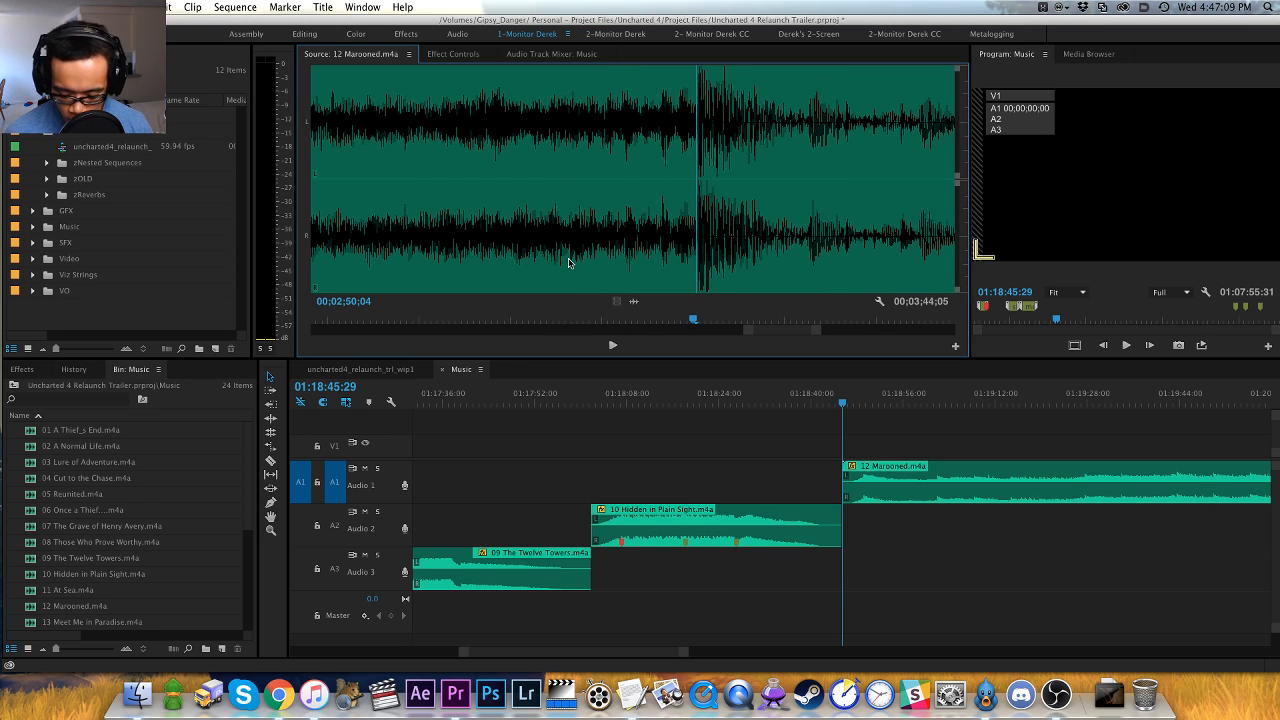
key("m")
key("minus")
- Listen on through Marooned's final loud section and add a marker at 00;03;09;11
key("minus")
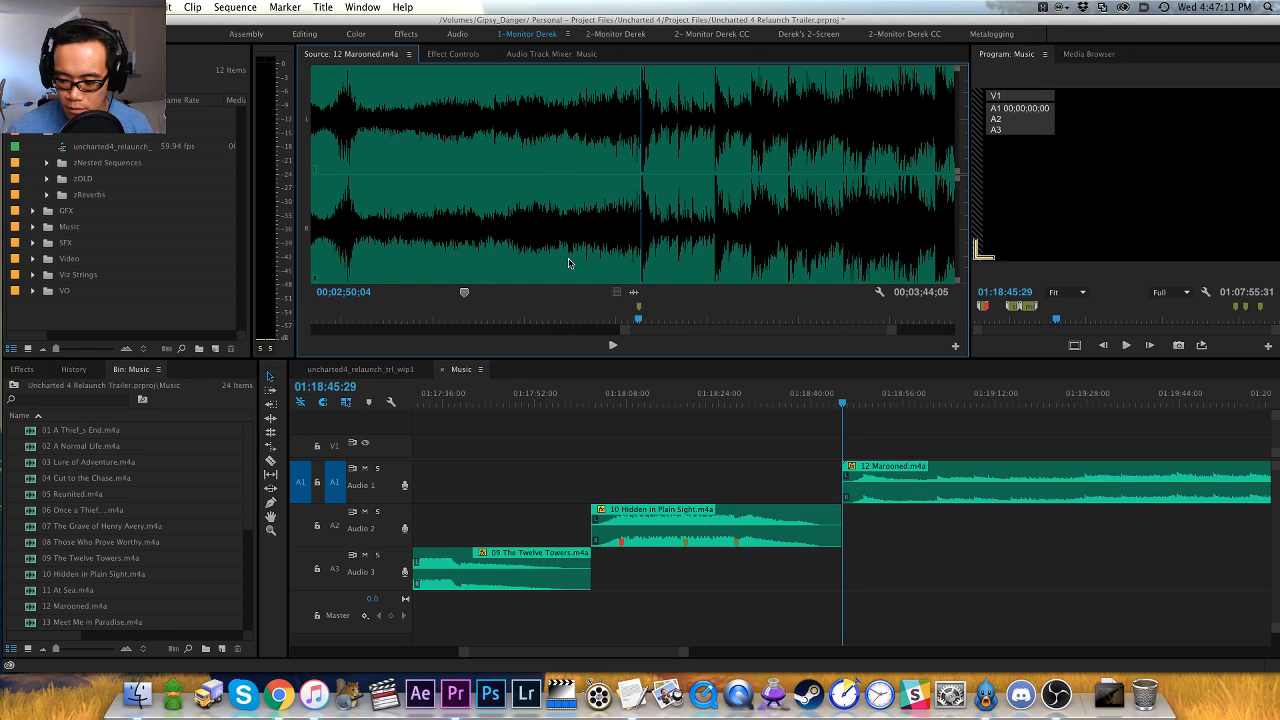
key("minus")
key("space")
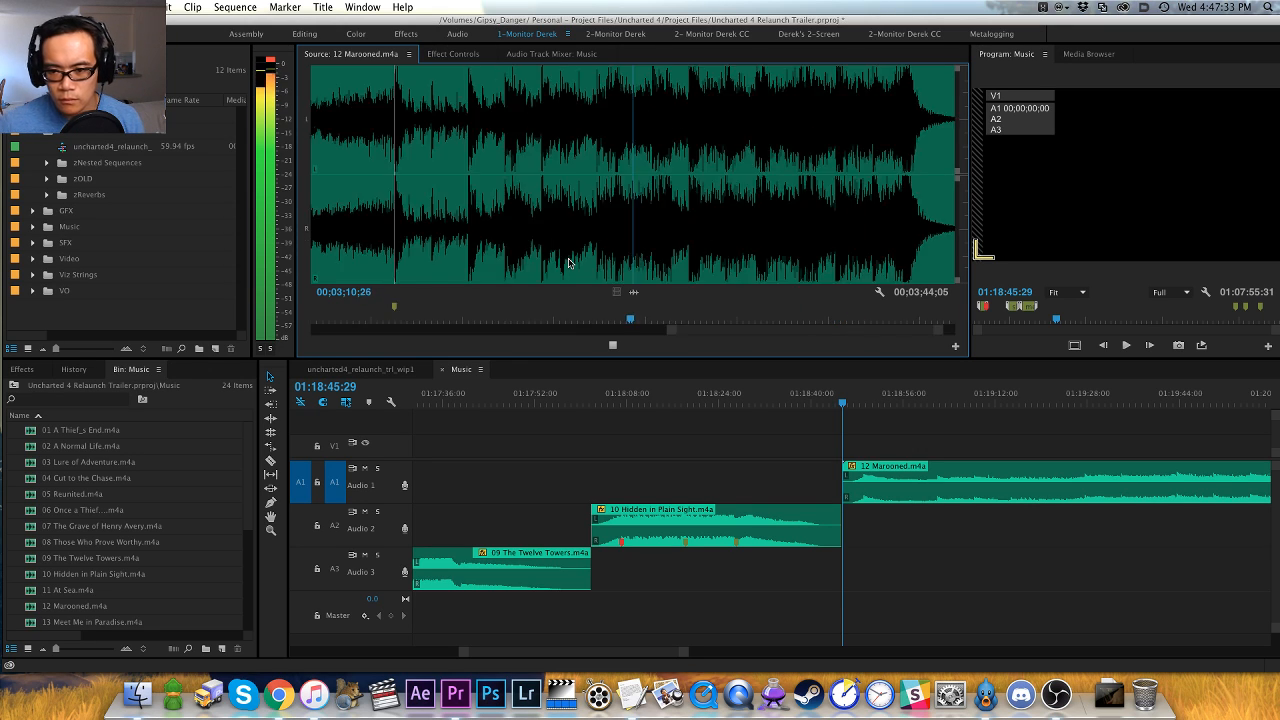
key("equal")
key("space")
left_click(549, 250)
key("space")
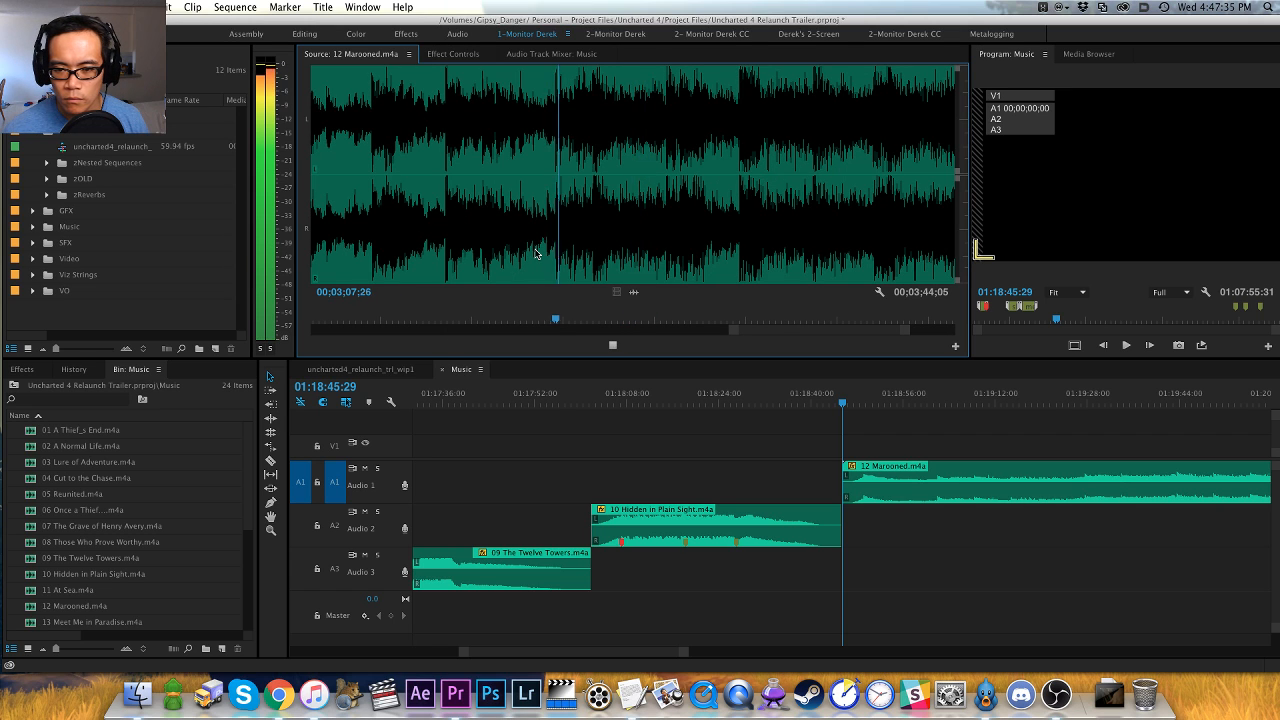
key("space")
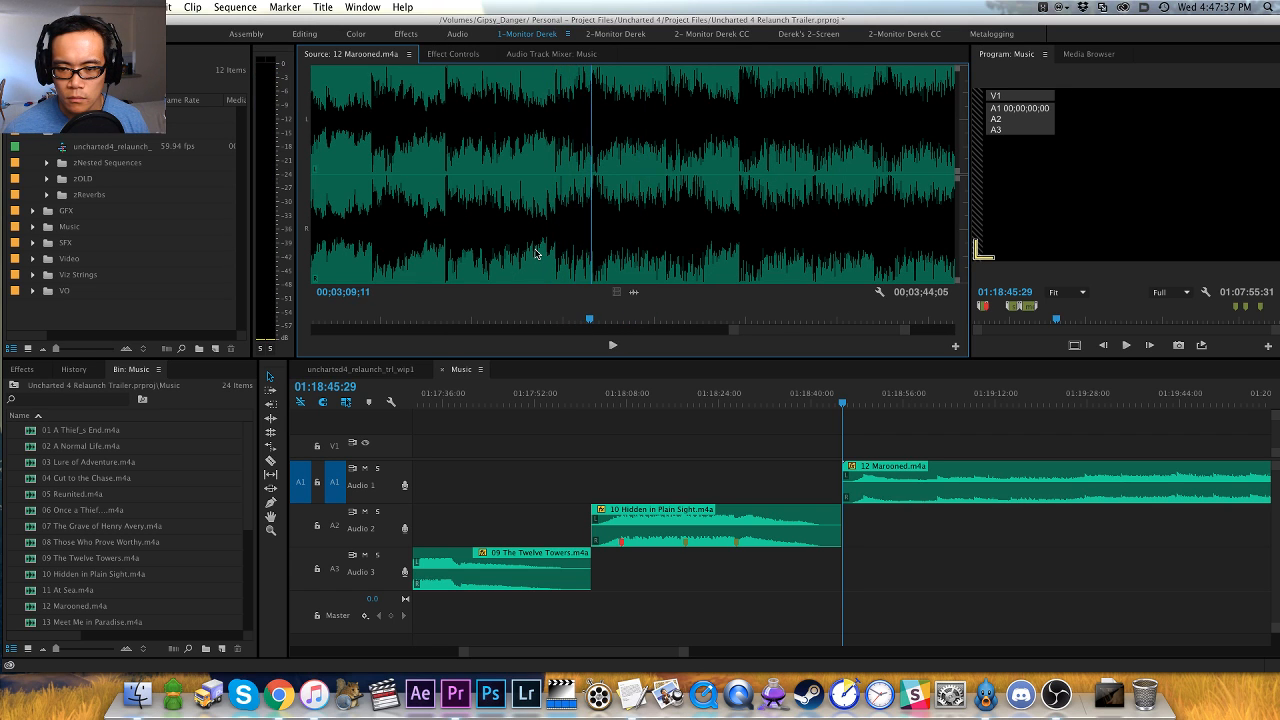
key("Left")
key("Left")
key("Right")
key("Right")
key("m")
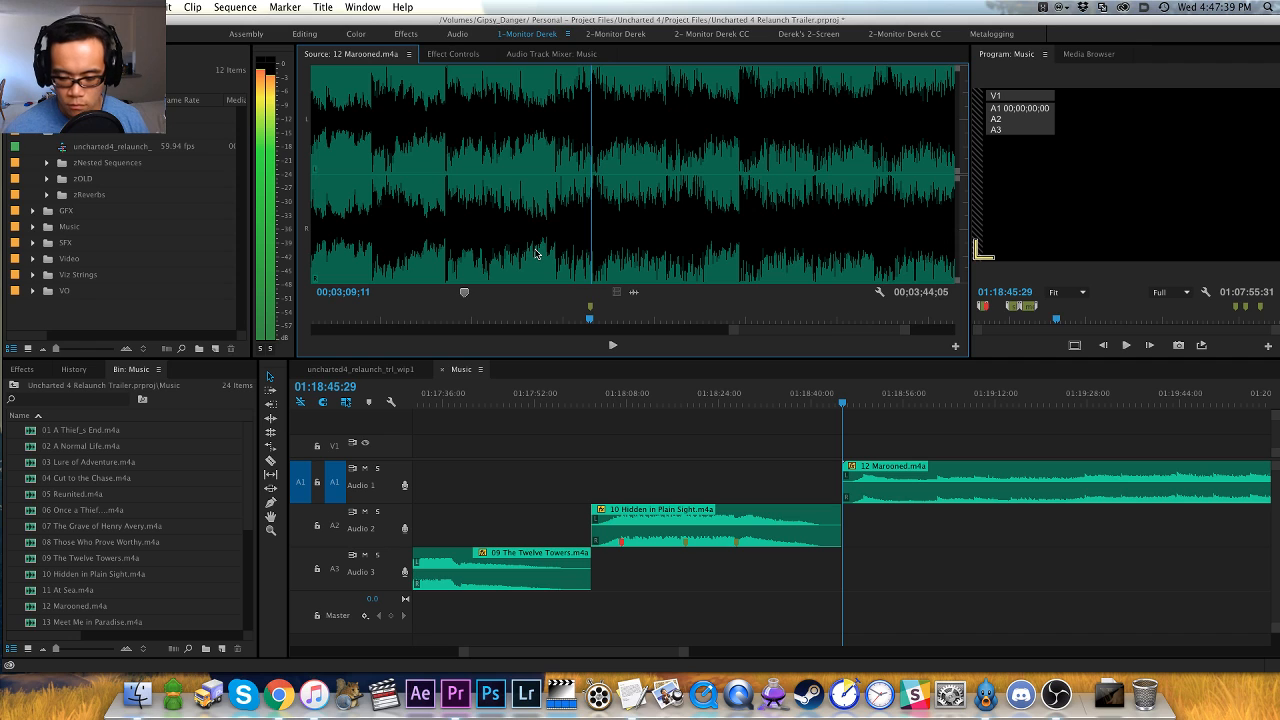
- Color the 00;03;09;11 marker red and add another red marker at 00;03;25;11 while auditioning Marooned's ending
key("space")
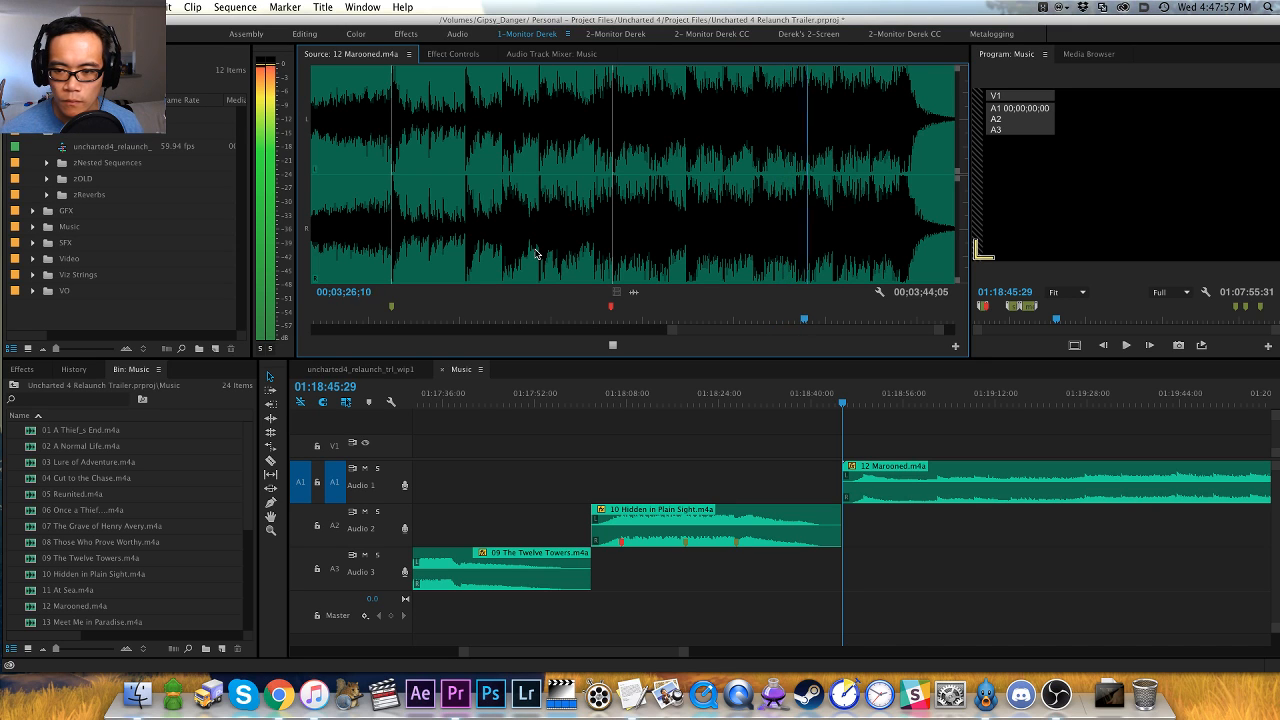
scroll(536, 254, "up", 10)
scroll(536, 254, "down", 3)
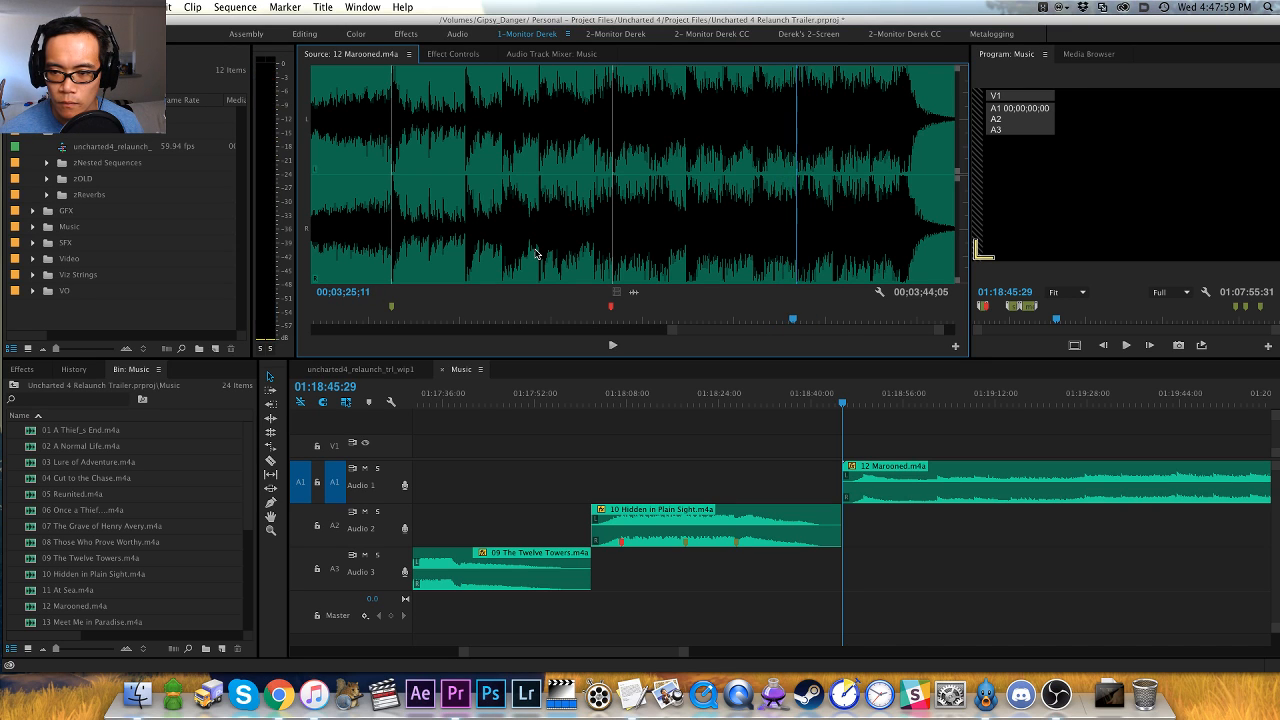
key("space")
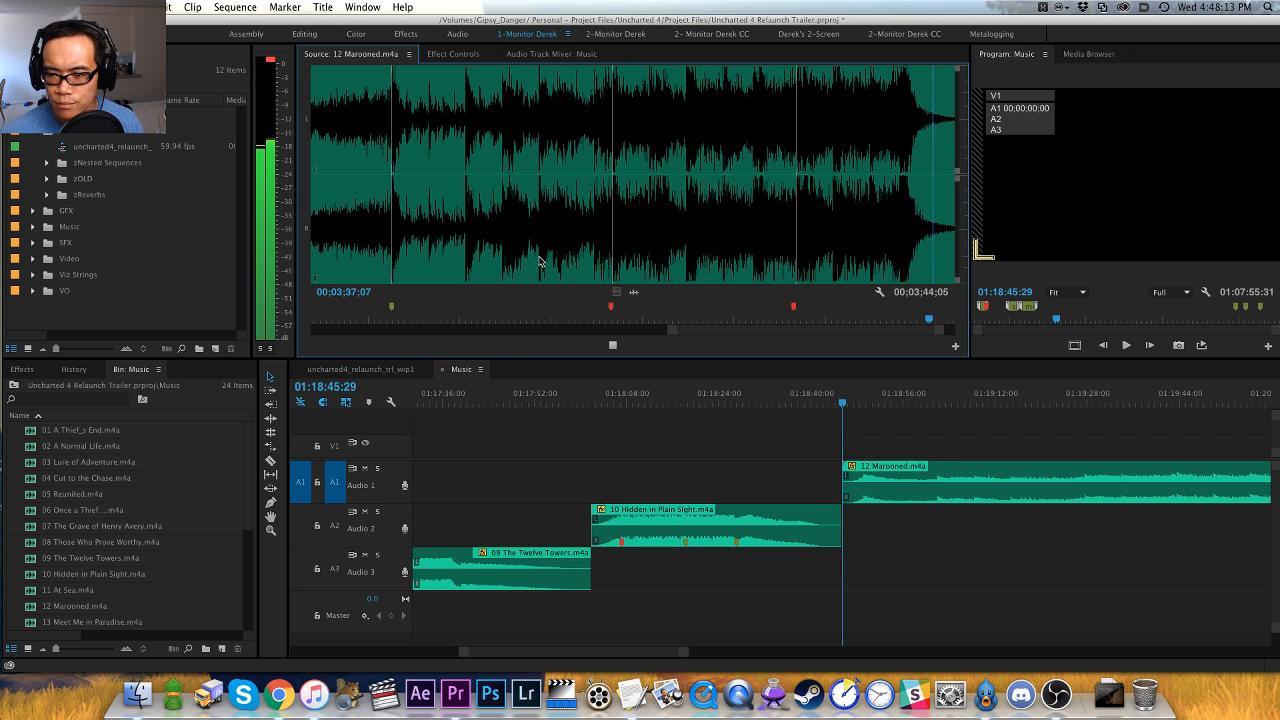
- Move the 12 Marooned clip, closing the gap it leaves, to the end of the Music sequence after 11 At Sea and disable it
left_click(770, 458)
key("minus")
key("minus")
key("minus")
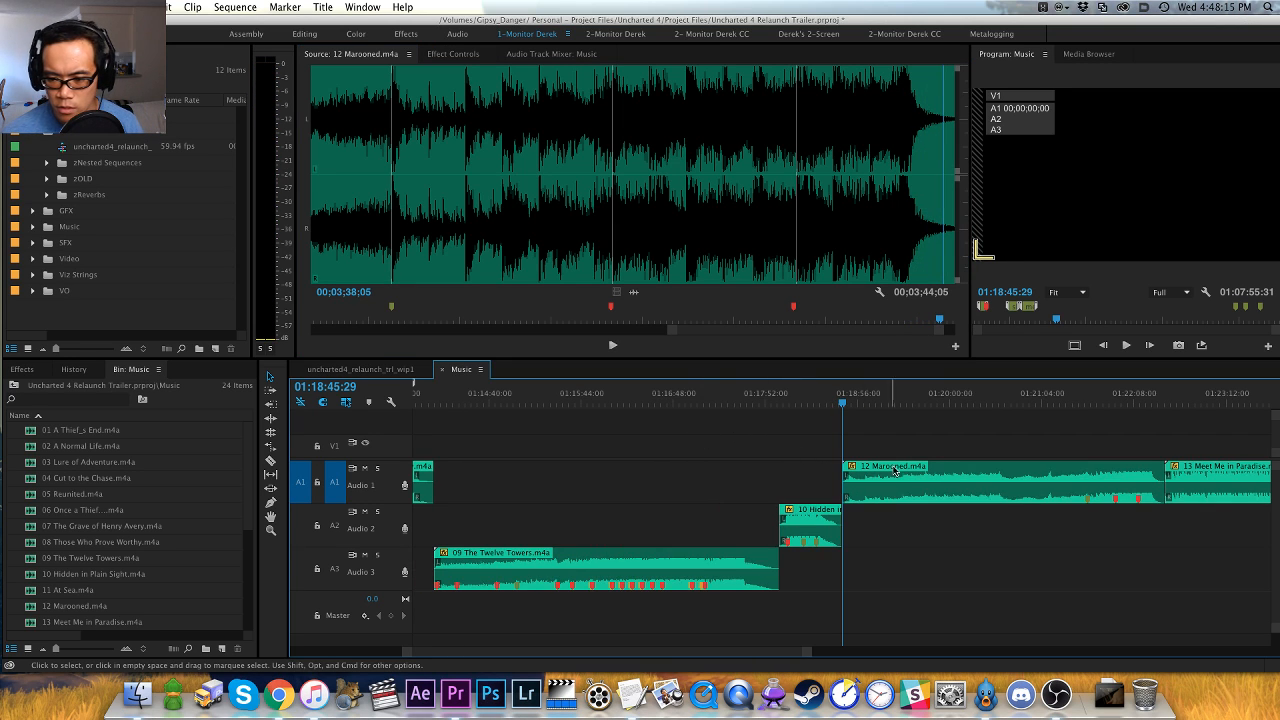
left_click_drag(918, 448, 914, 510)
left_click(941, 439)
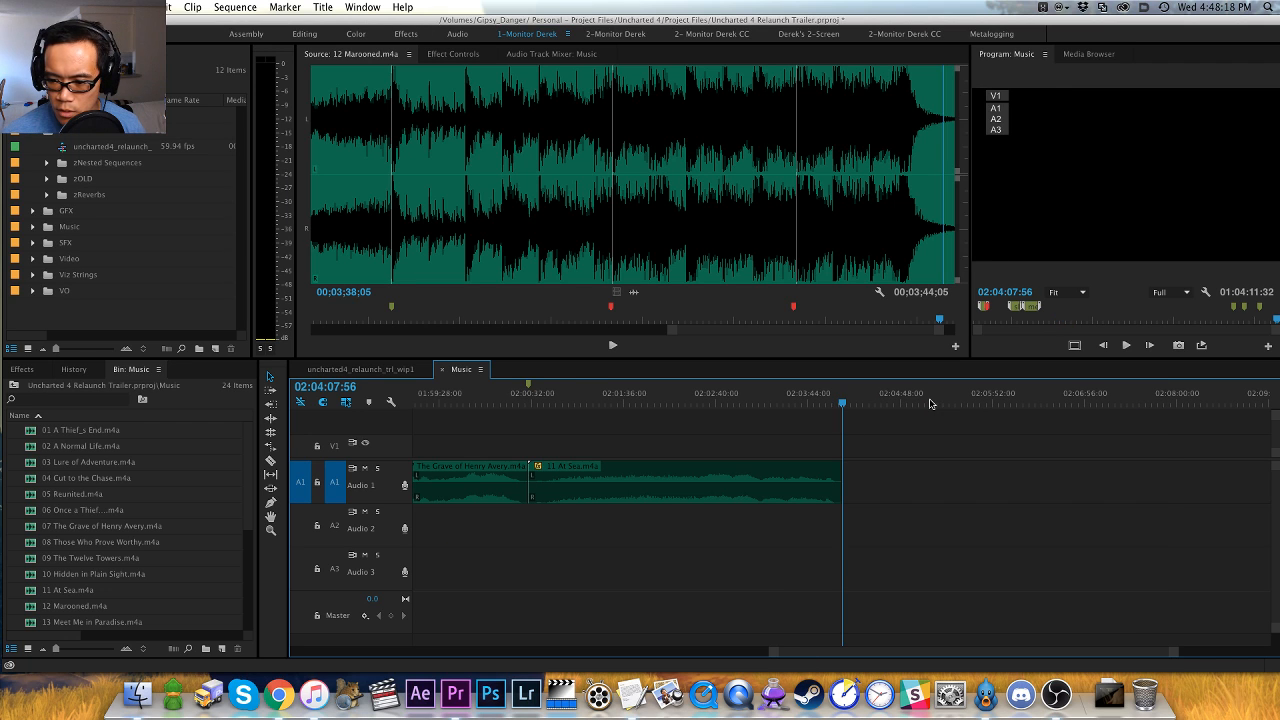
key("period")
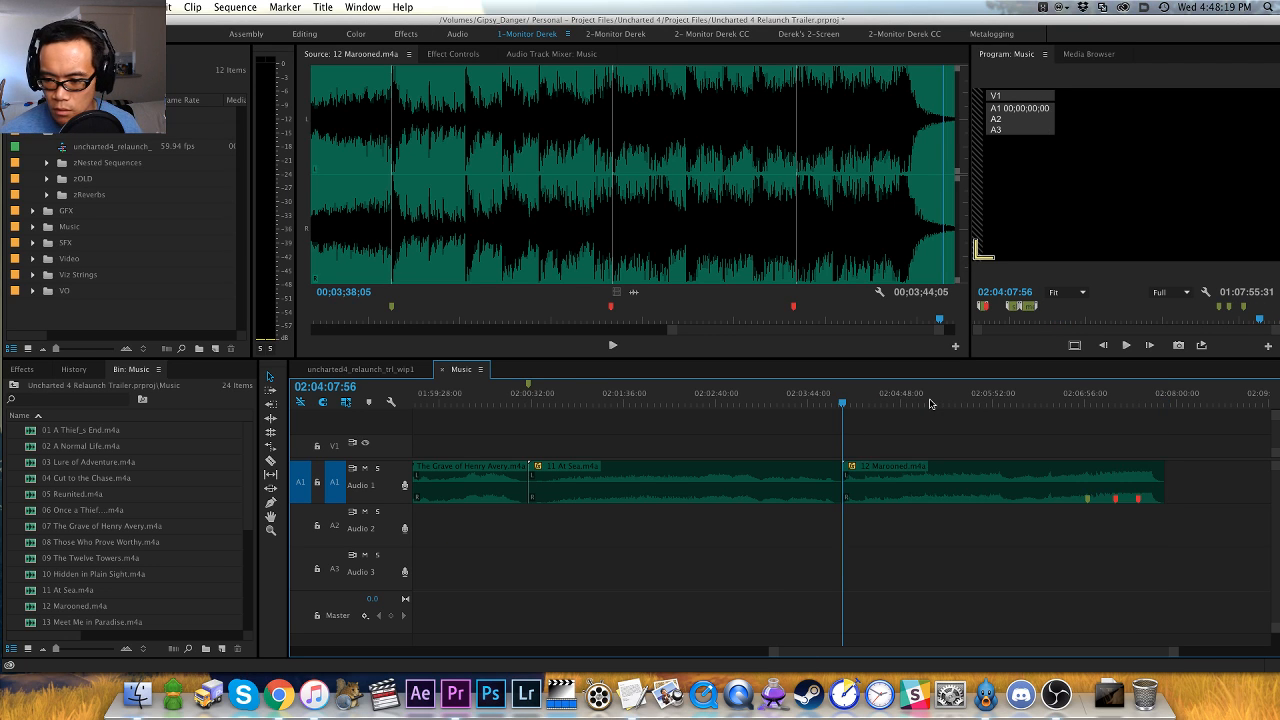
- Add a sequence marker at the start of the moved Marooned clip named "slow/med - sneaking and medium chase music"
key("m")
key("m")
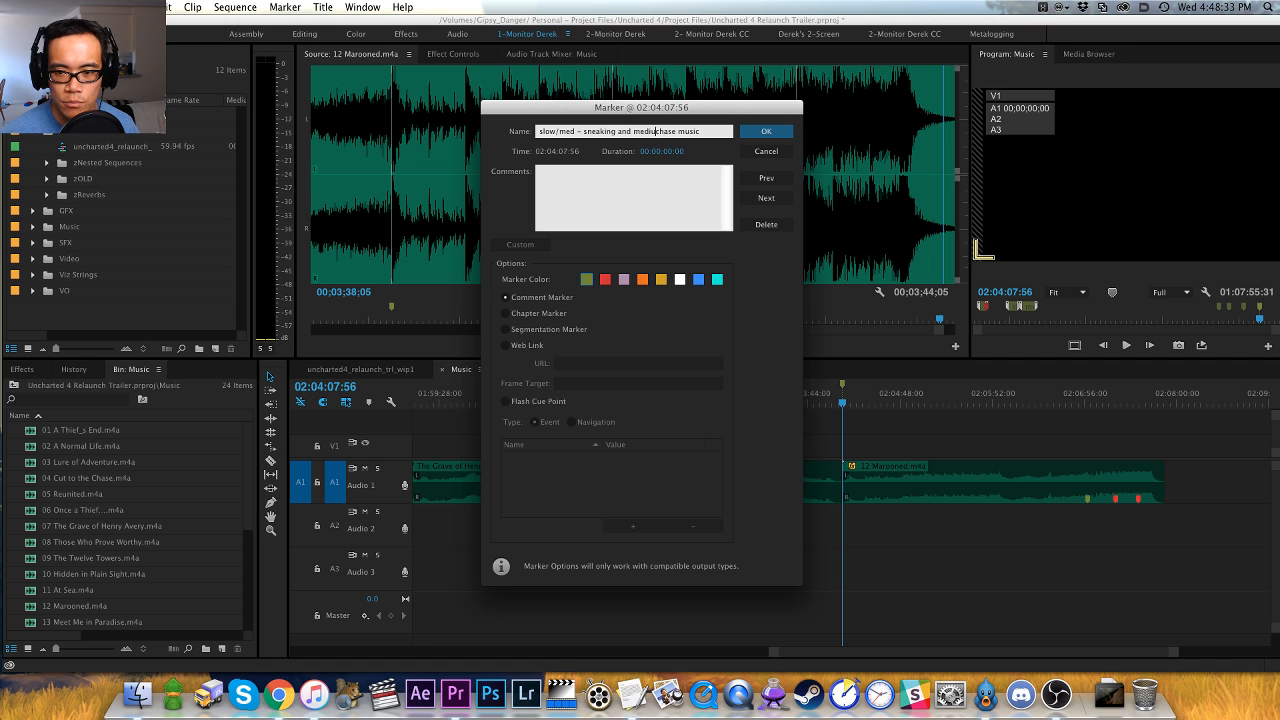
key("Return")
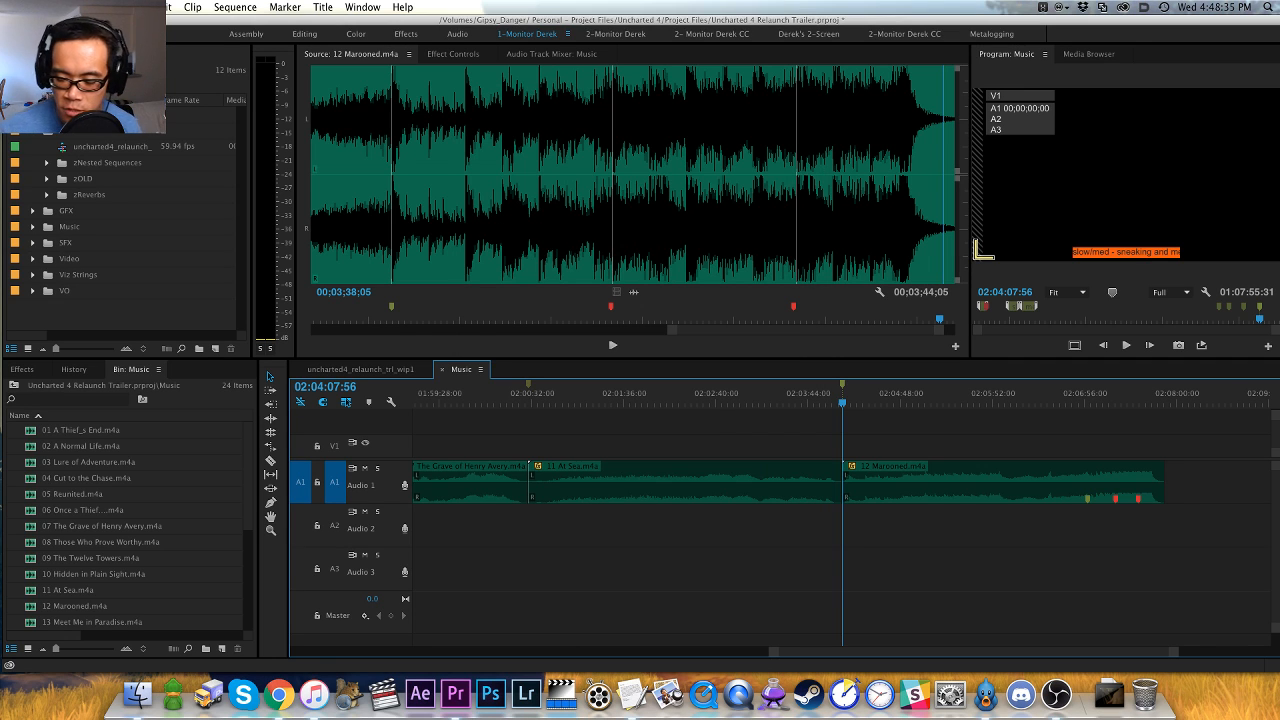
- Return the playhead to the start of the 13 Meet Me in Paradise clip and load that clip as the source
key("backslash")
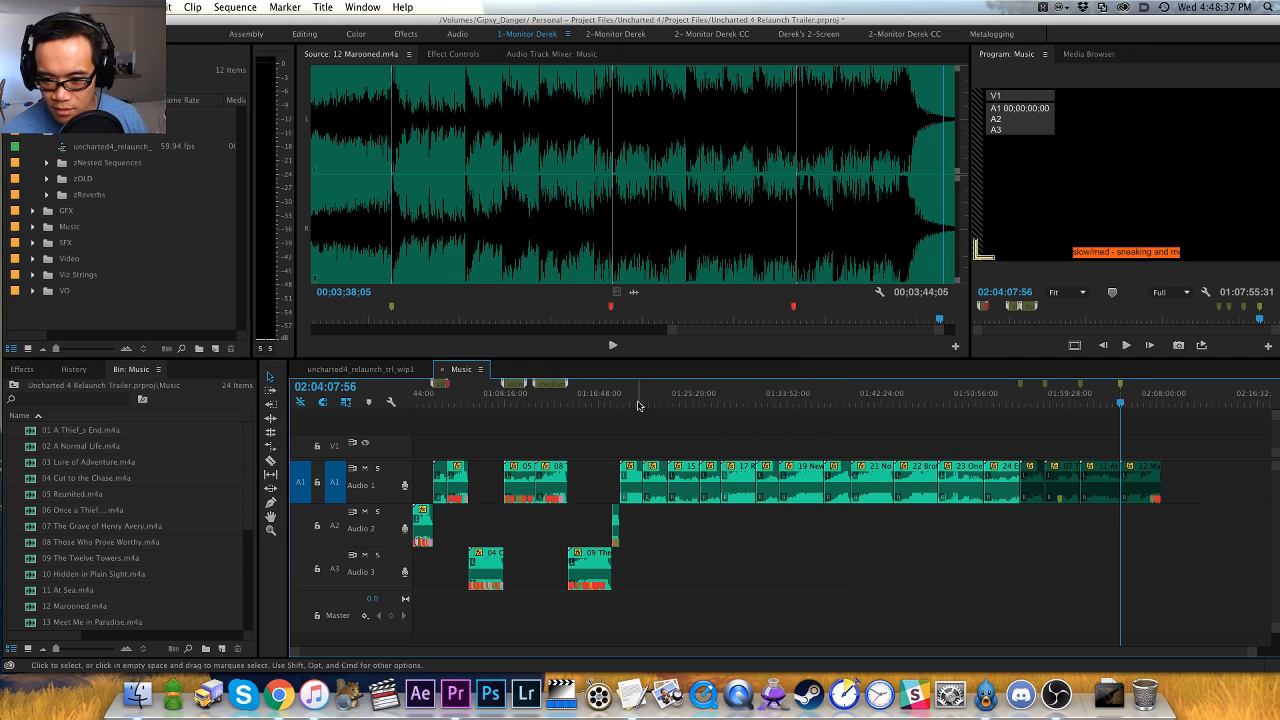
left_click(636, 393)
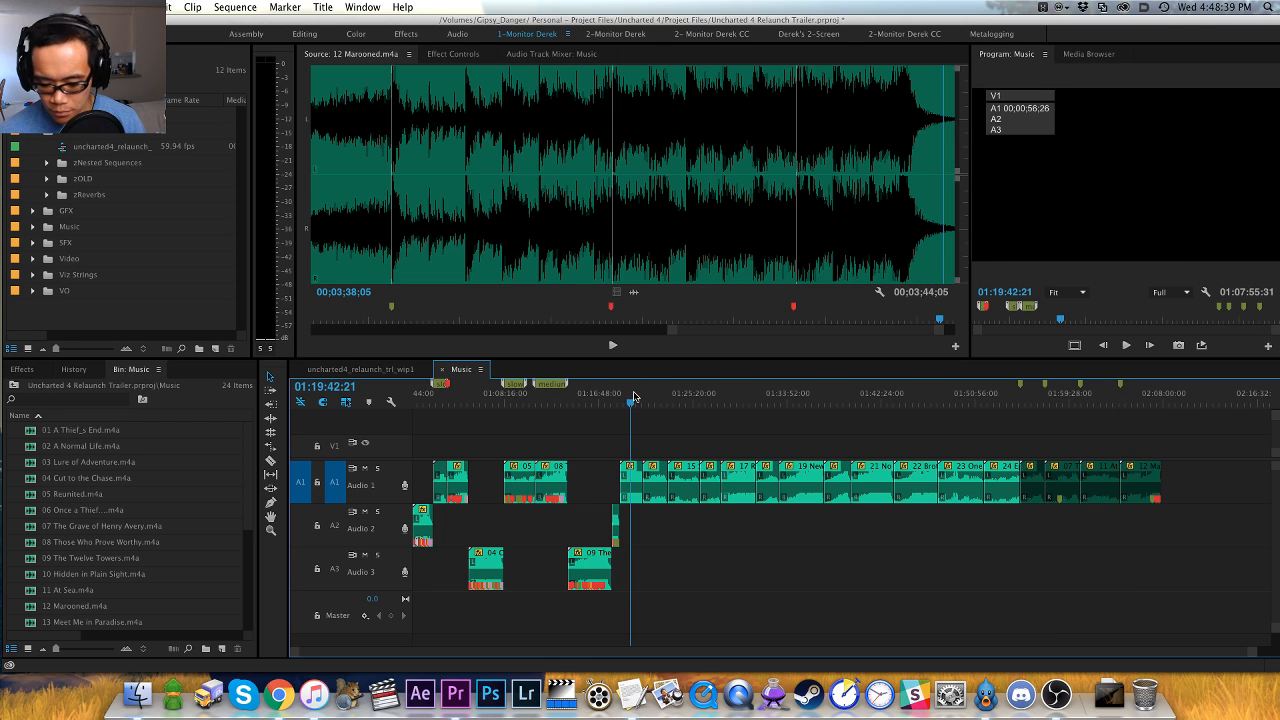
key("backslash")
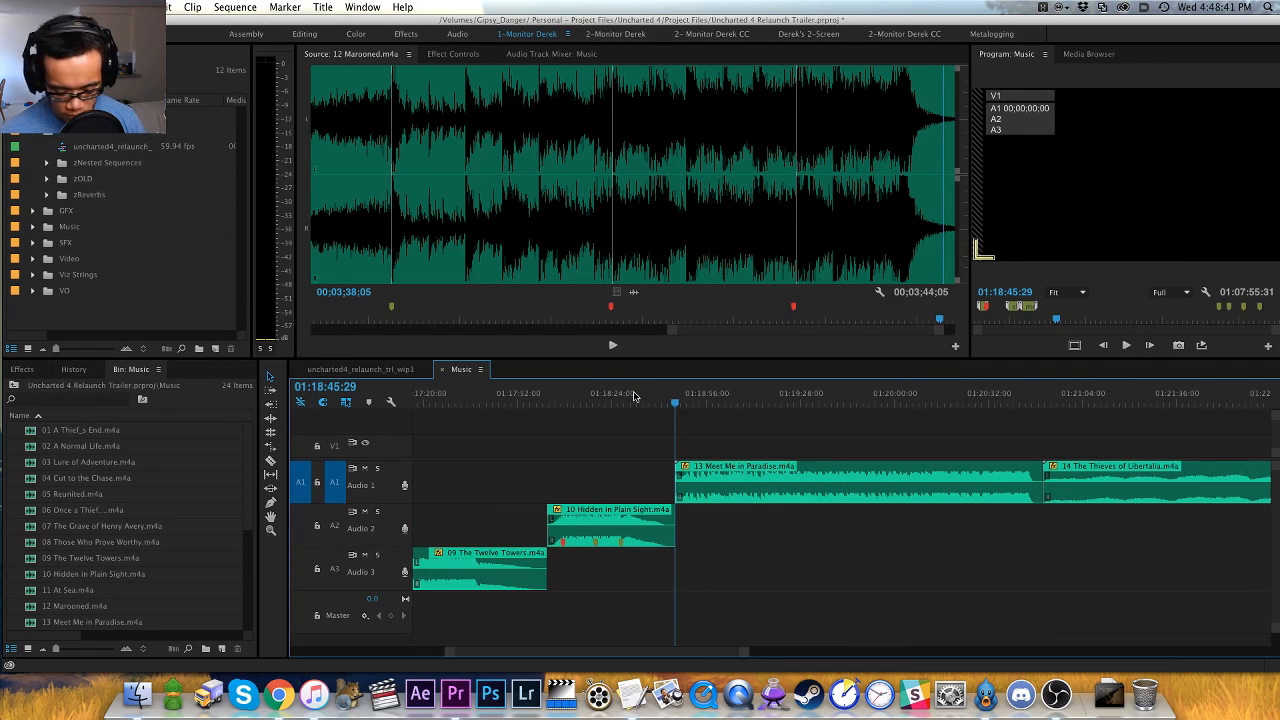
key("f")
- Mark Meet Me in Paradise with a red marker on the hit at 00;00;03;24 and a green marker on the opening at 00;00;00;05
key("space")
key("equal")
key("equal")
key("equal")
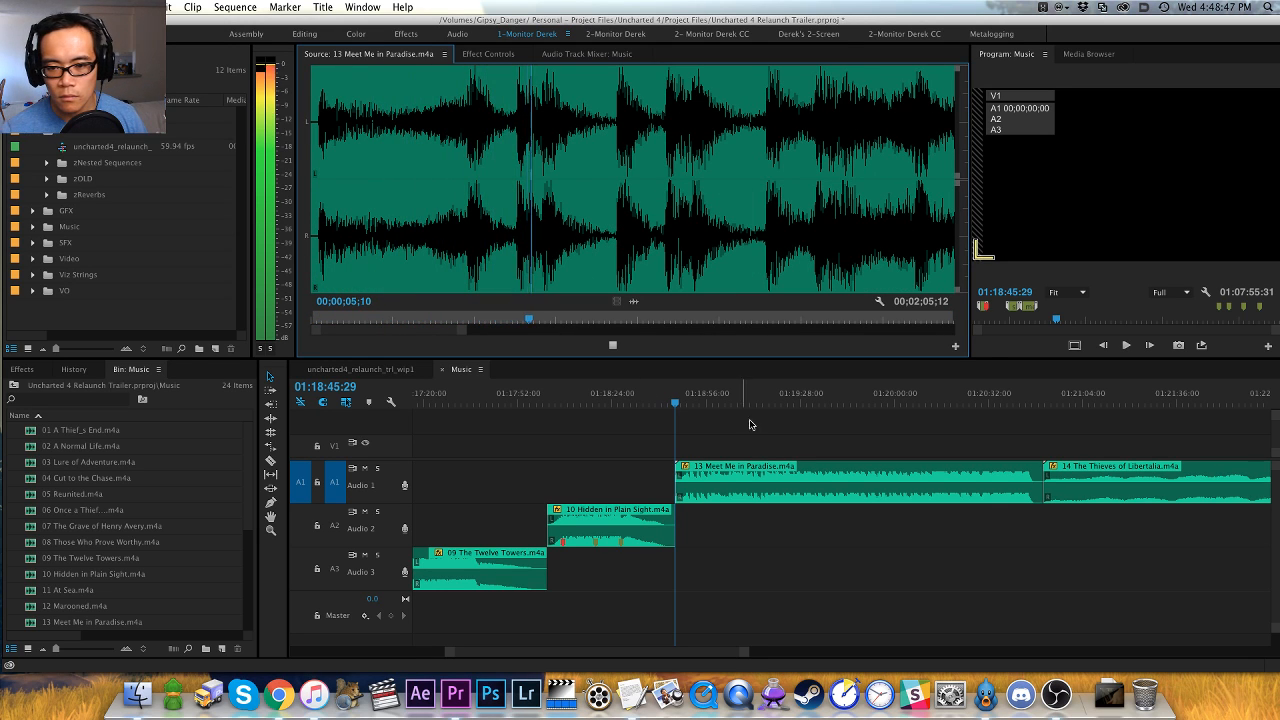
left_click(465, 267)
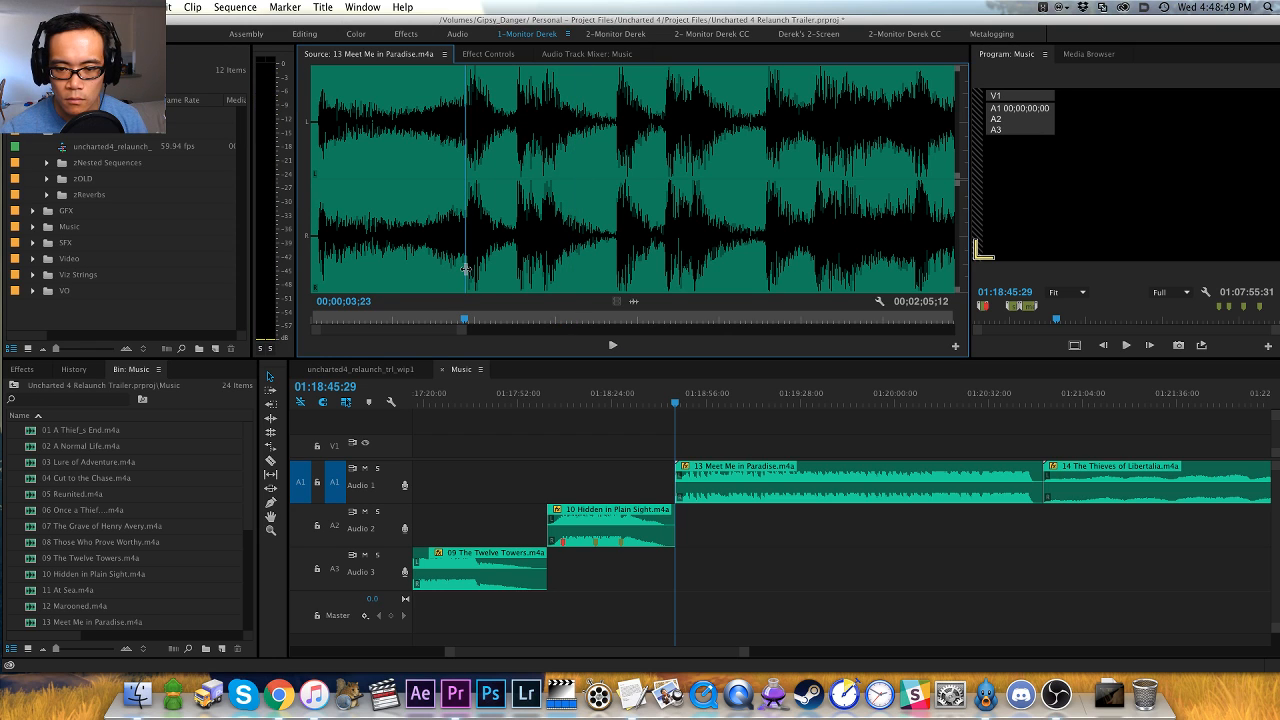
key("m")
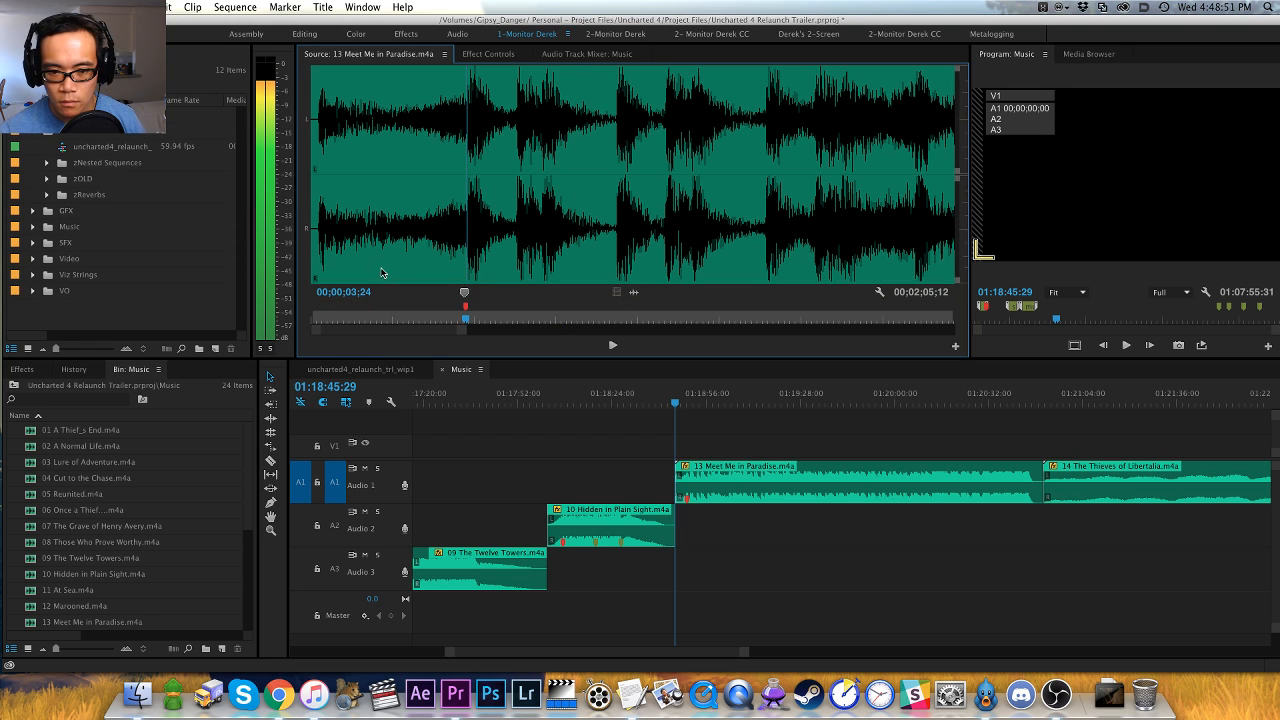
left_click(318, 280)
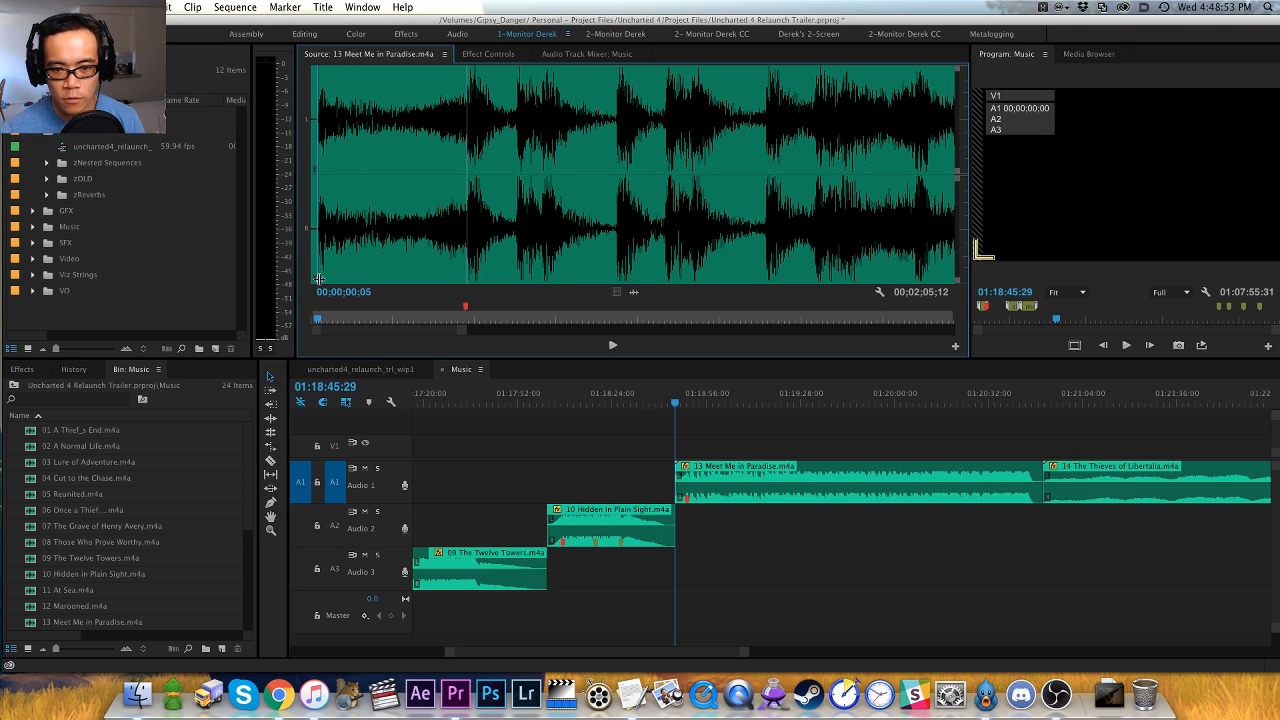
key("space")
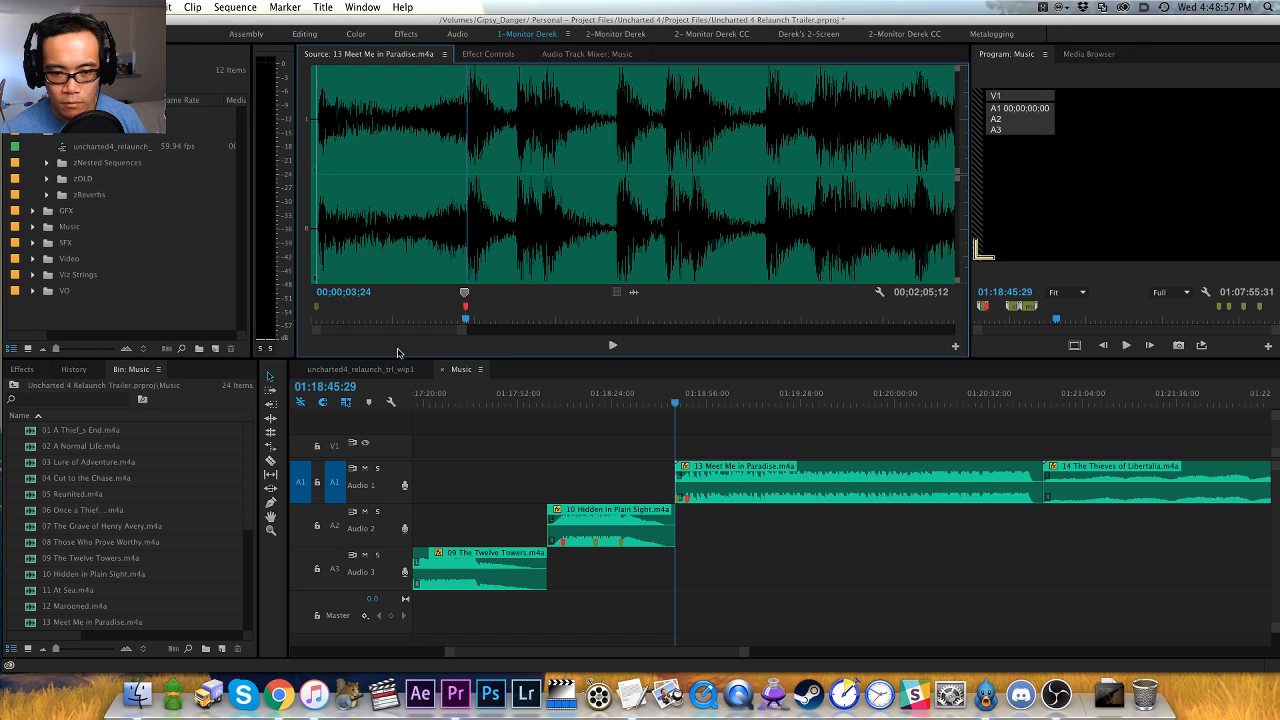
- Replay Meet Me in Paradise around 00;00;12;22 to pinpoint the change, and add an orange marker at 00;00;13;10
key("space")
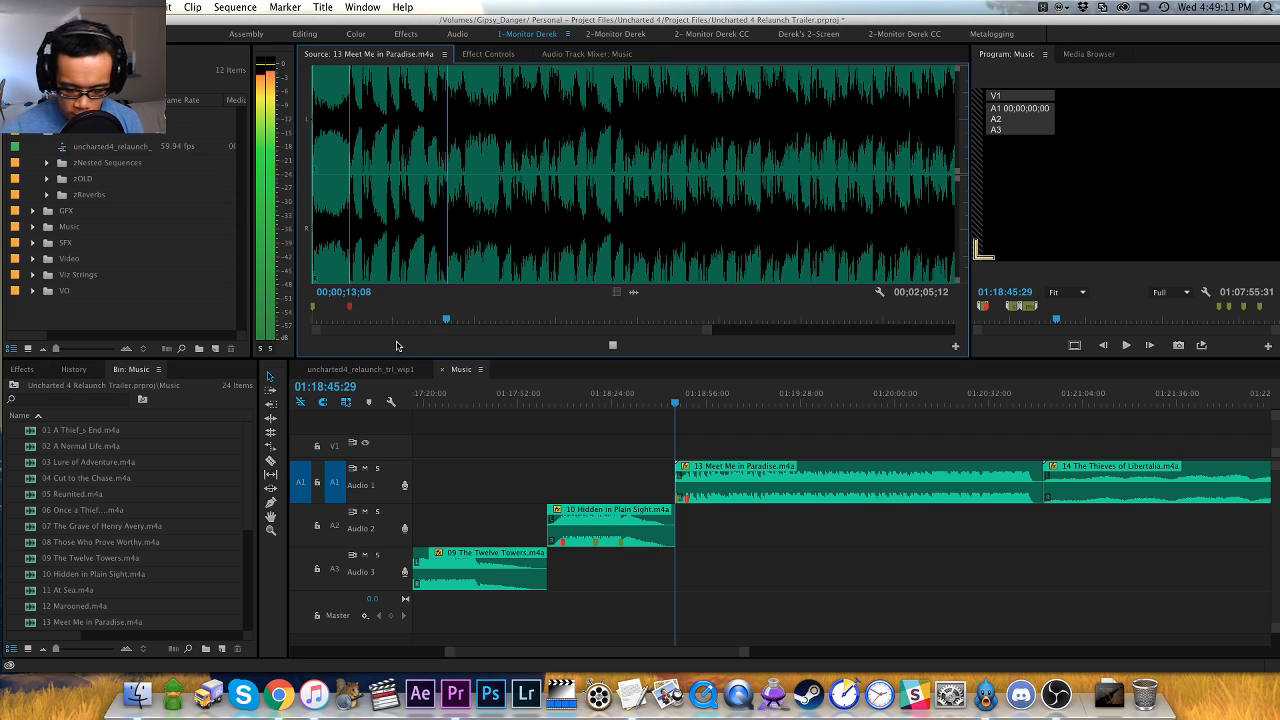
key("equal")
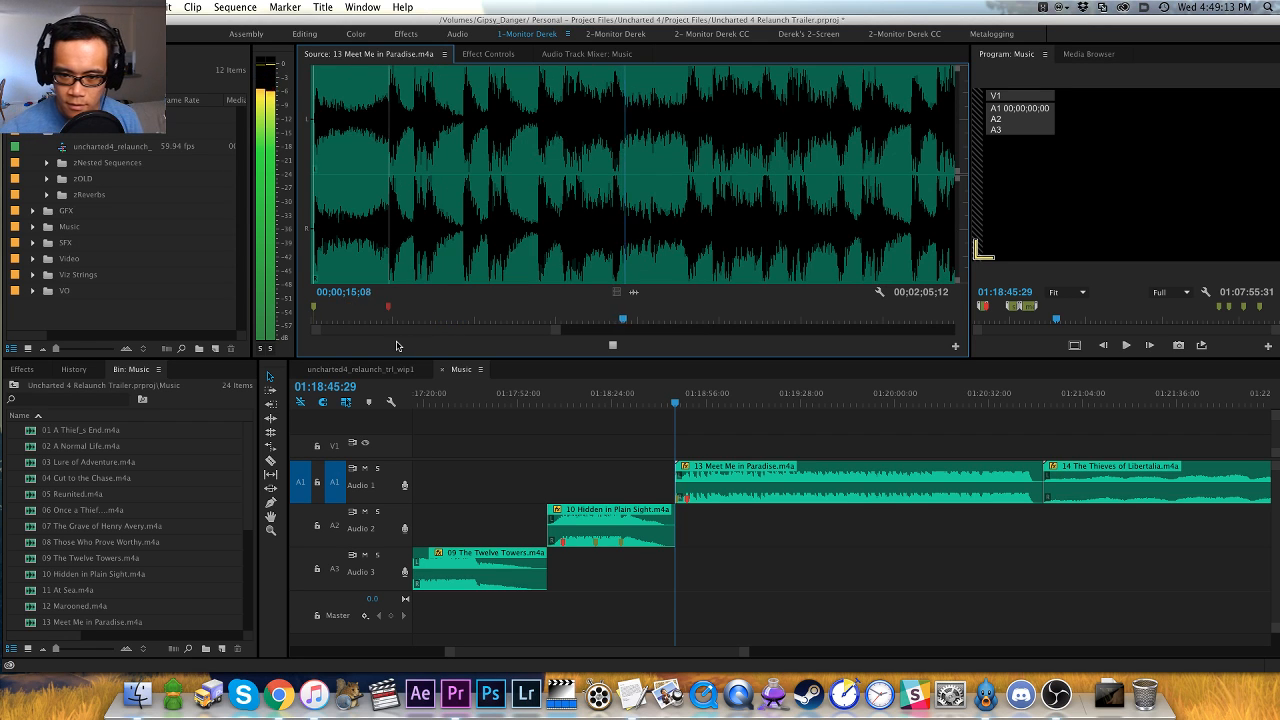
left_click(562, 257)
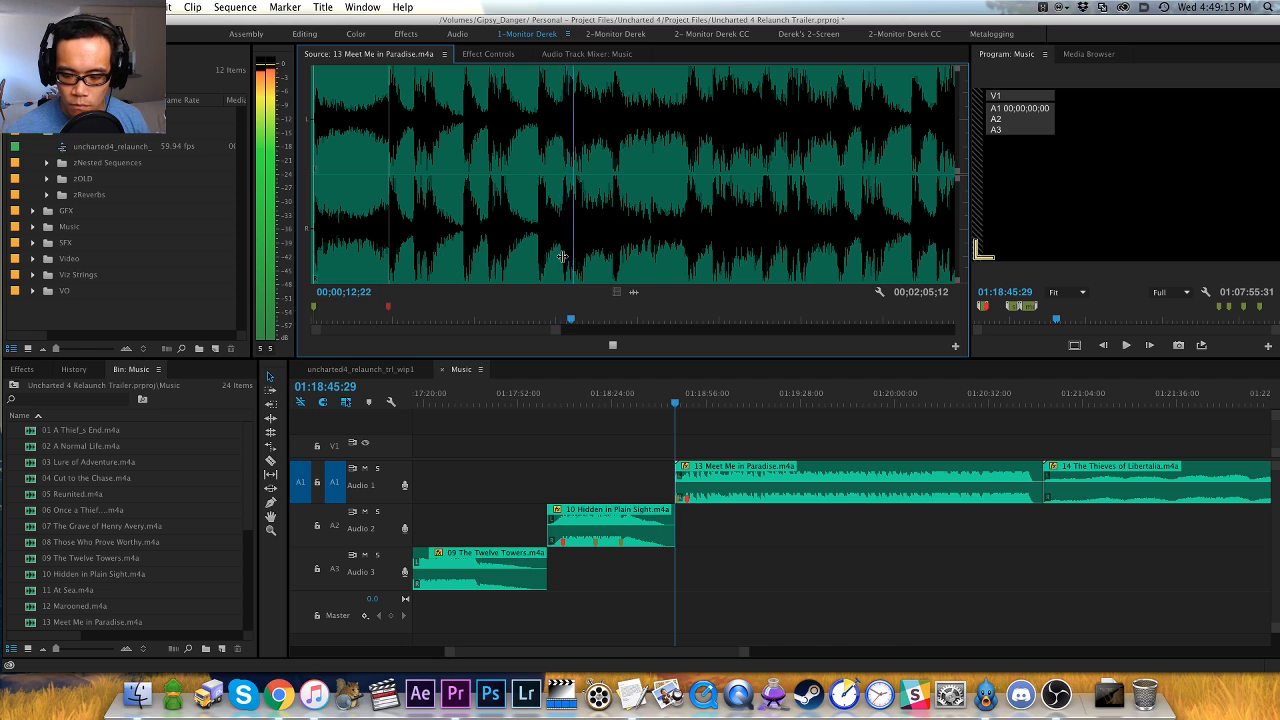
key("equal")
key("space")
key("shift+Left")
key("shift+Left")
key("shift+Left")
key("shift+Left")
key("shift+Left")
key("shift+Left")
key("shift+Left")
key("shift+Left")
key("space")
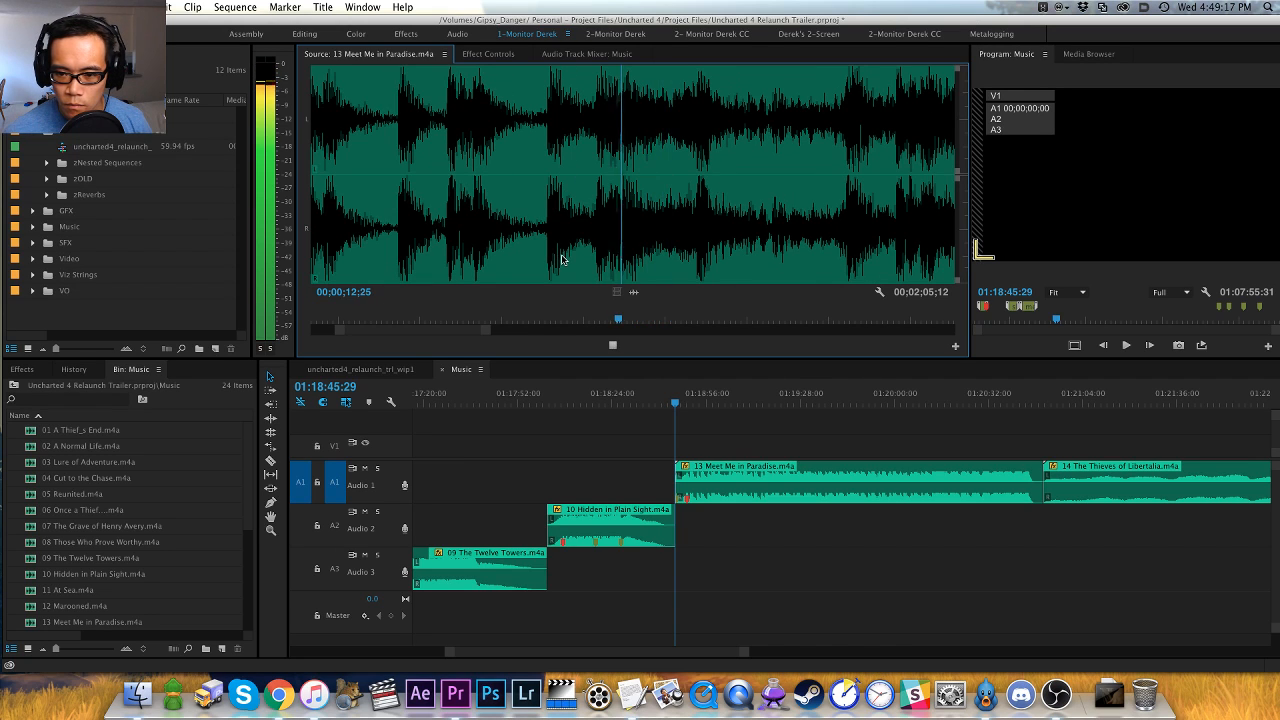
key("space")
key("shift+Left")
key("shift+Left")
key("shift+Left")
key("shift+Left")
key("space")
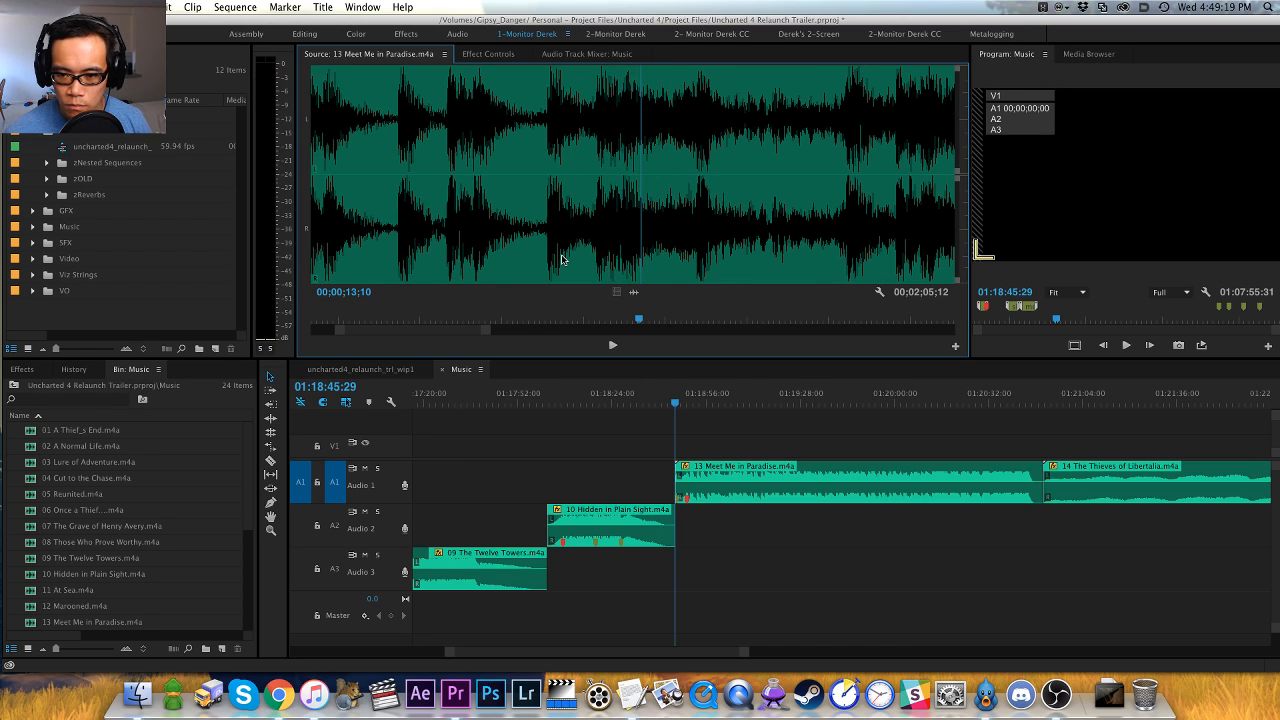
key("m")
key("shift+super+m")
key("shift+m")
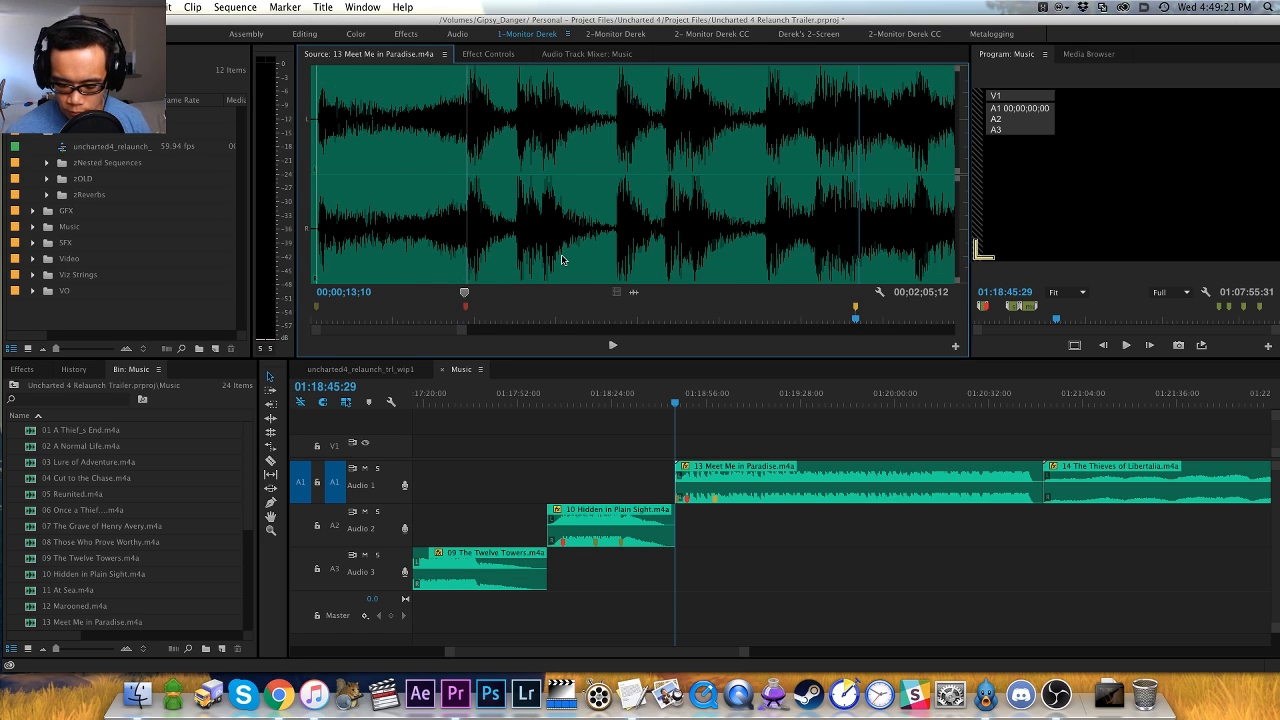
- Play Meet Me in Paradise past the orange marker and add a purple marker on the accent at 00;00;14;21
key("minus")
key("space")
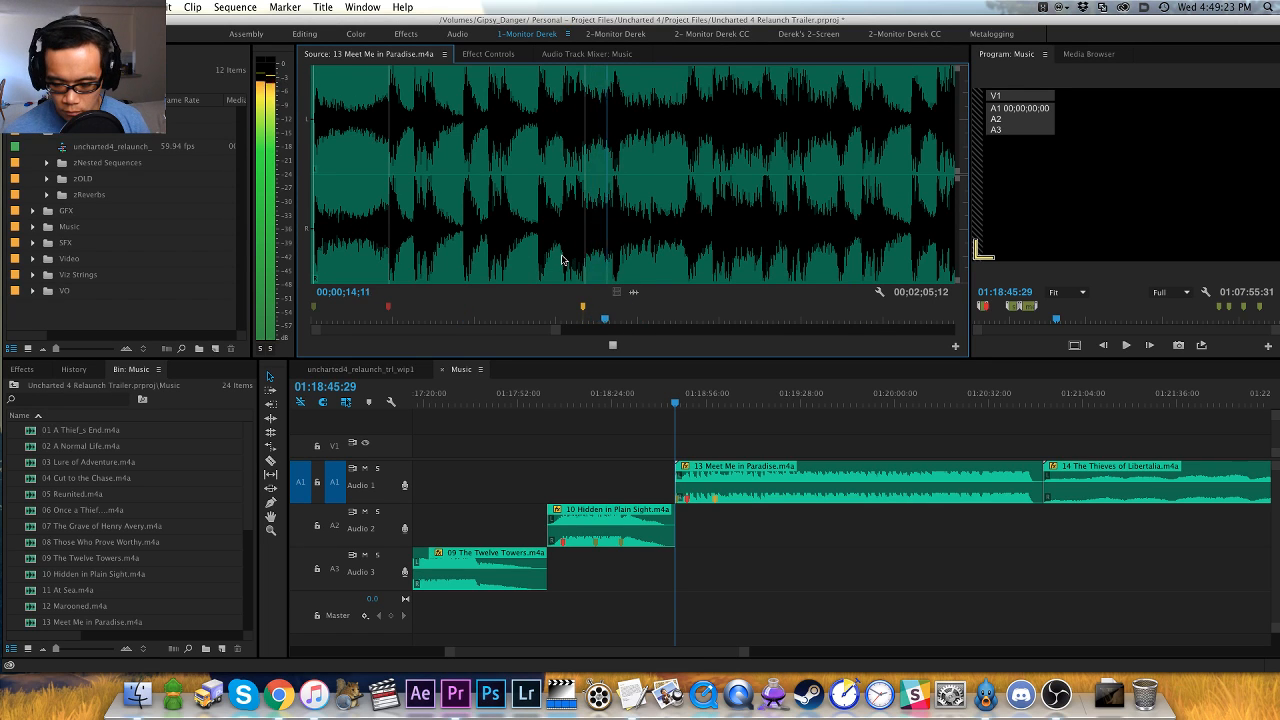
key("space")
key("Right")
key("Right")
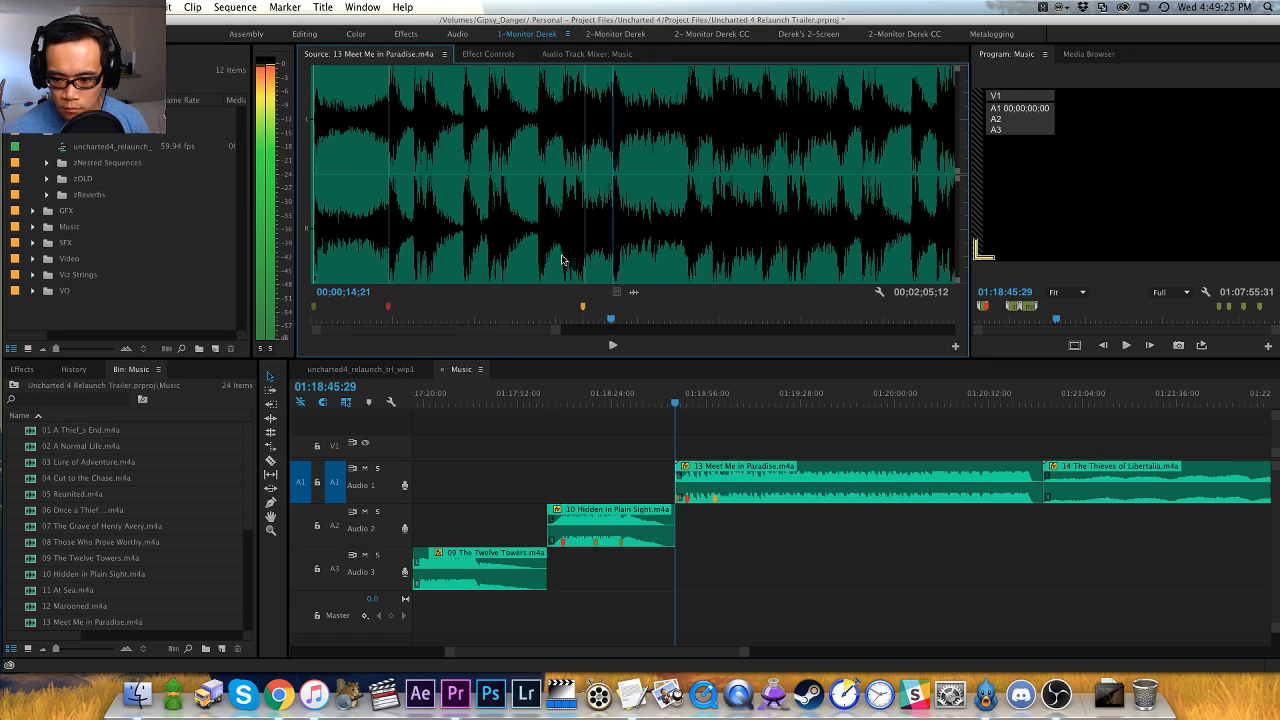
key("m")
- Play on, replay the passage around 00;00;22;00 to pinpoint the hit, and add a red marker at 00;00;21;29
key("space")
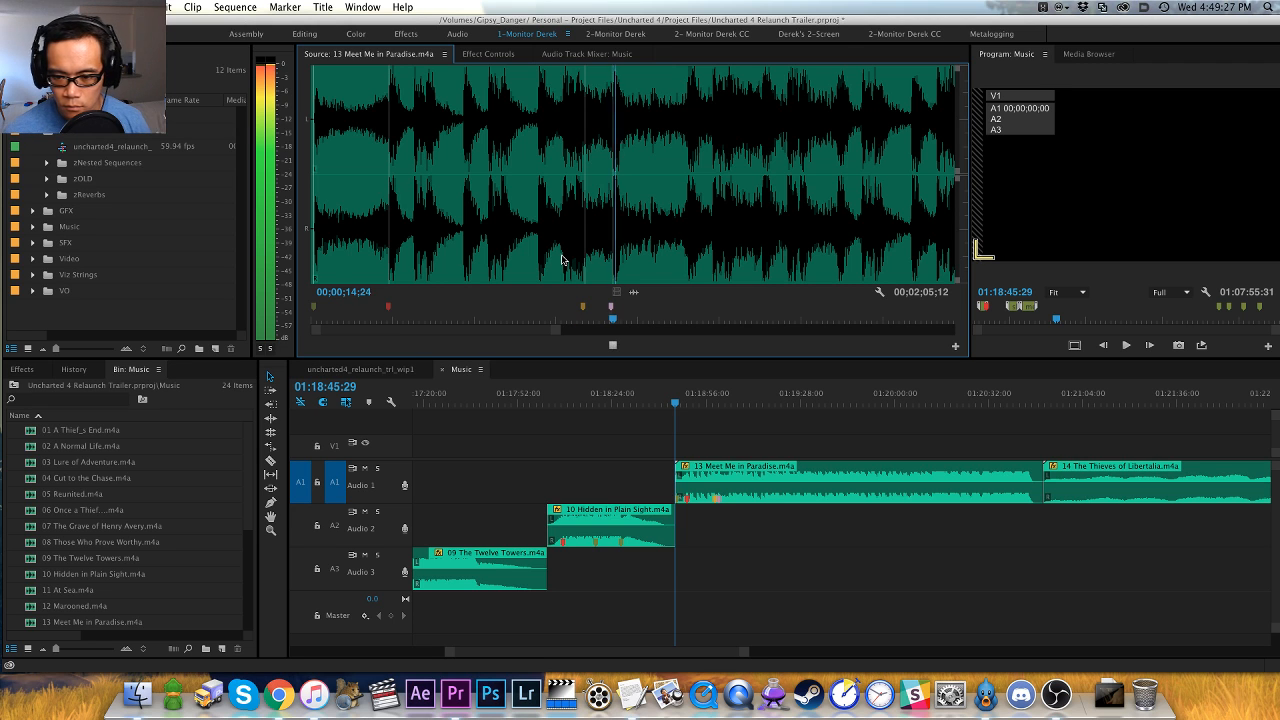
key("minus")
key("minus")
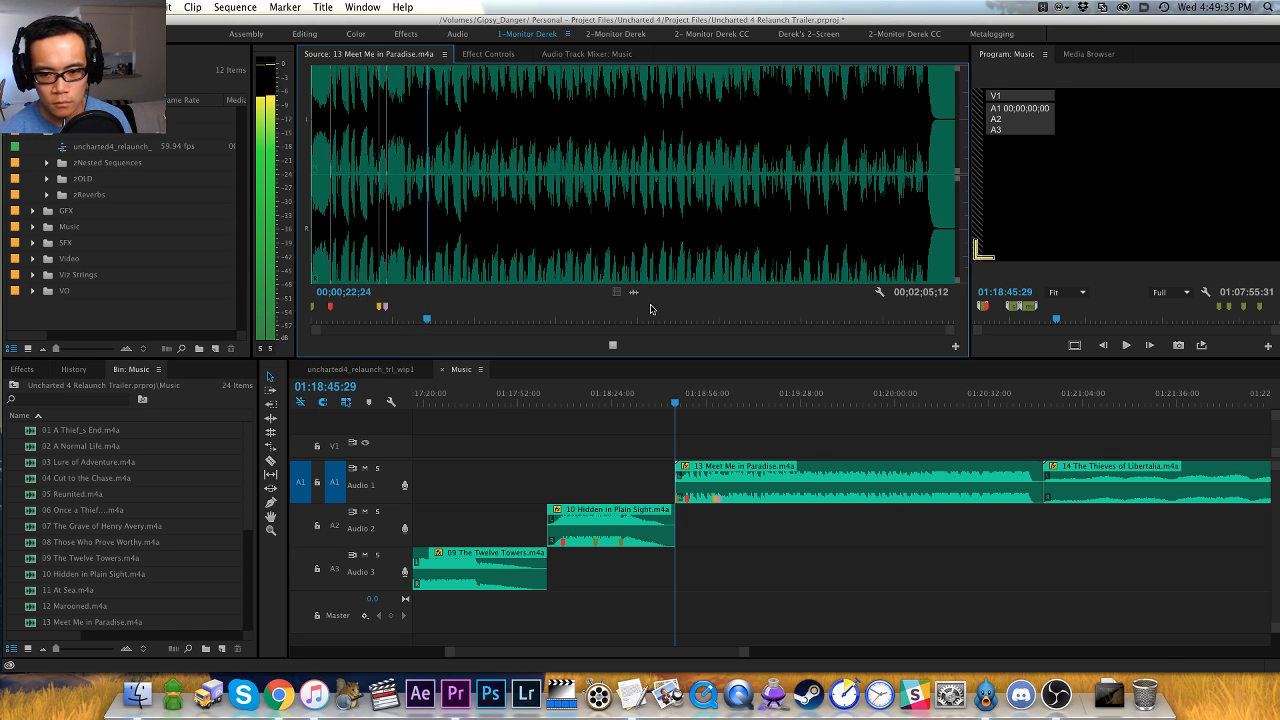
key("equal")
key("equal")
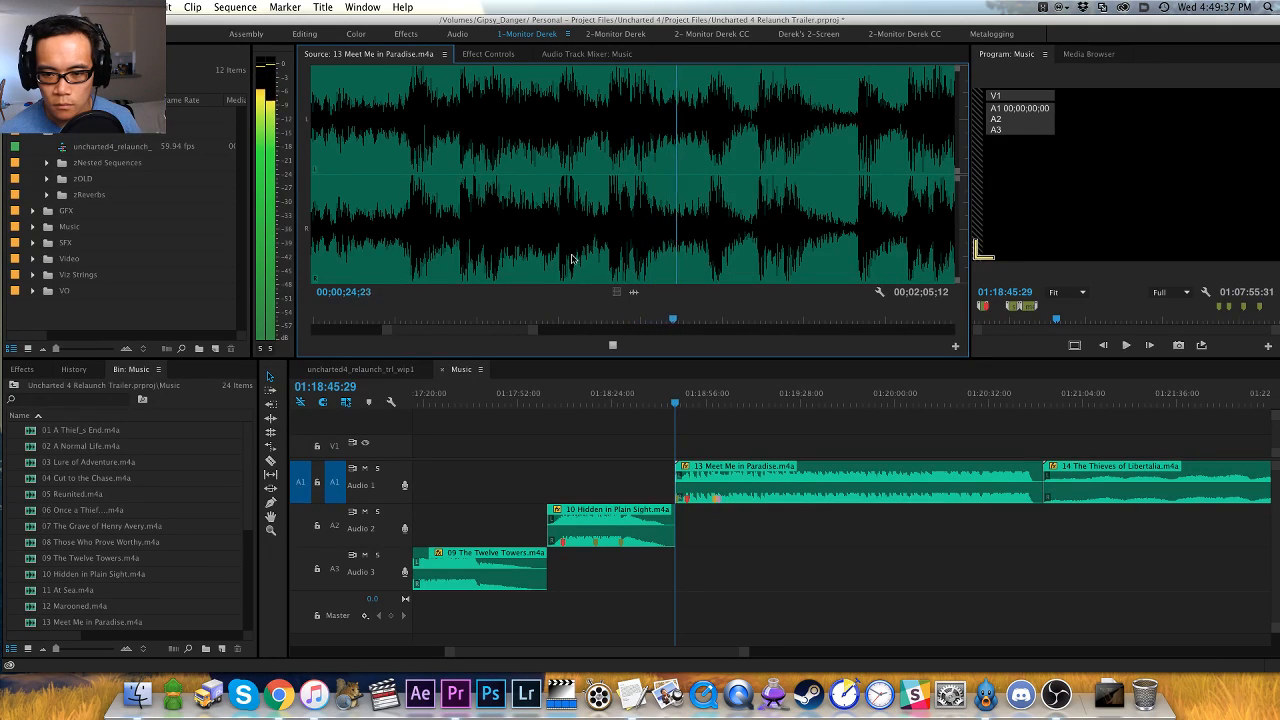
key("space")
left_click(545, 267)
key("space")
key("space")
left_click(552, 268)
key("space")
key("space")
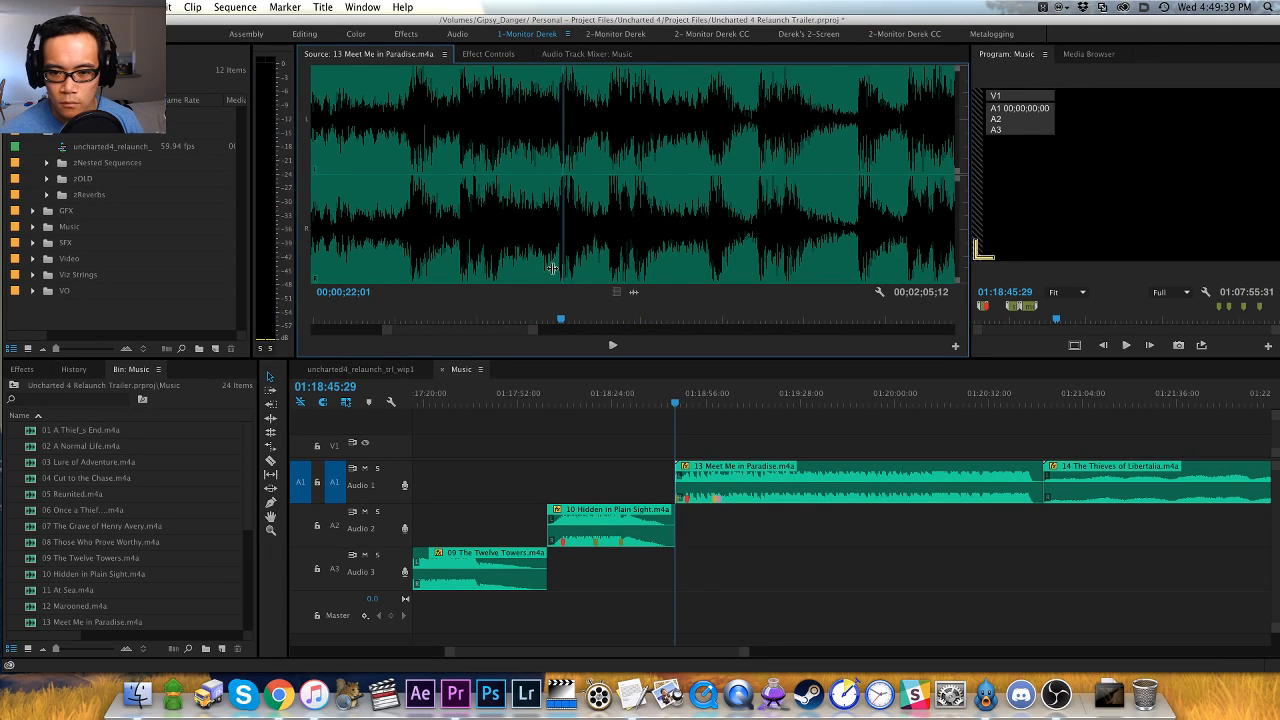
left_click(552, 268)
key("space")
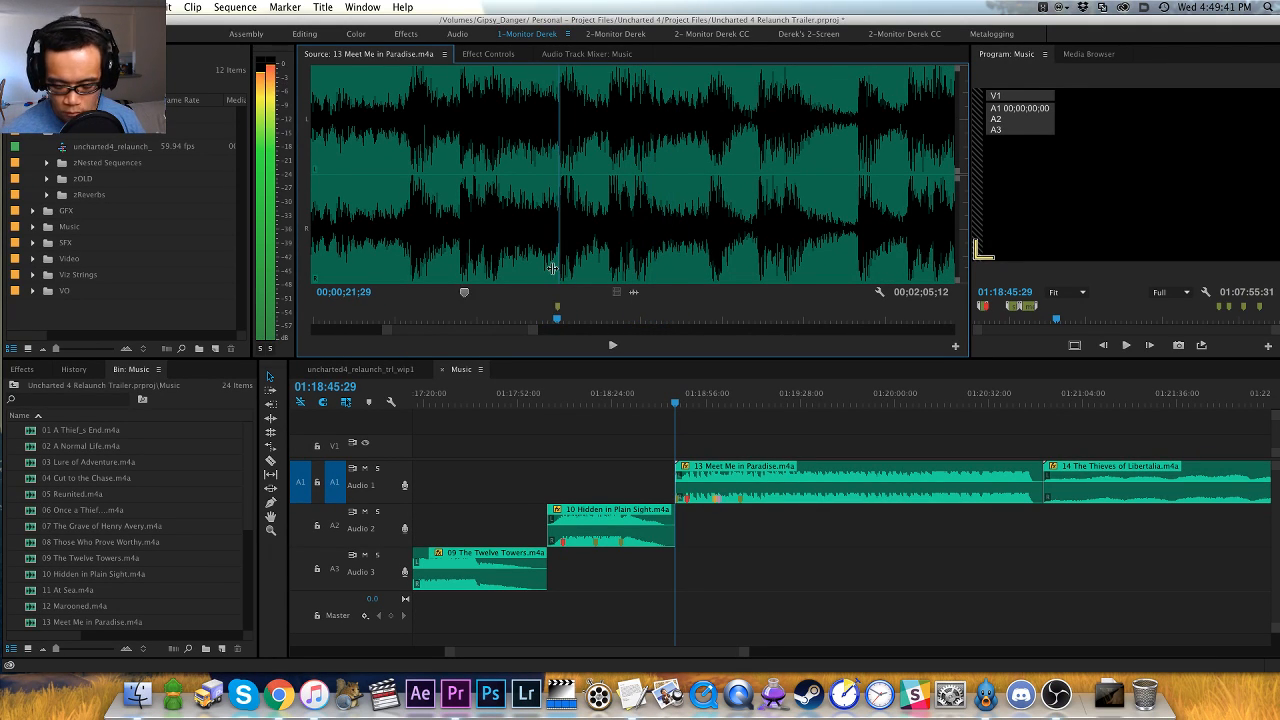
scroll(552, 268, "up", 5)
- Keep listening, replay the passage from 00;00;32;13, and add a red marker on the hit at 00;00;32;26
key("space")
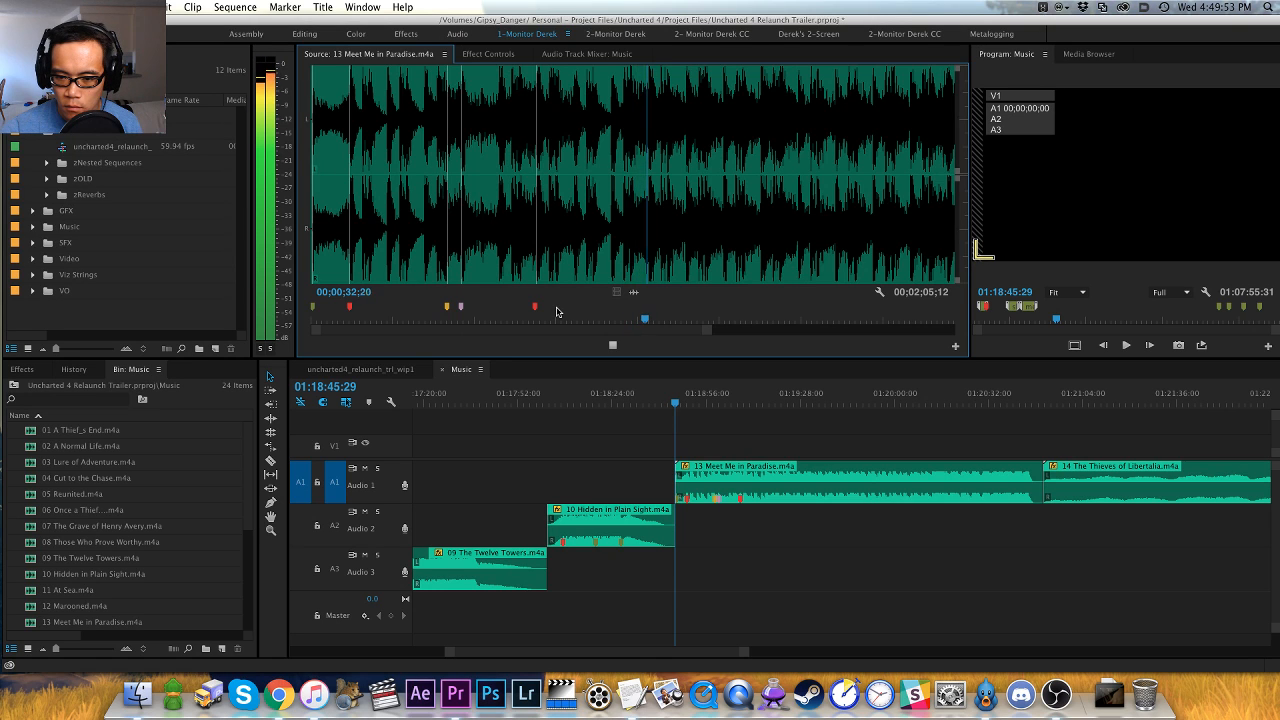
left_click(575, 273)
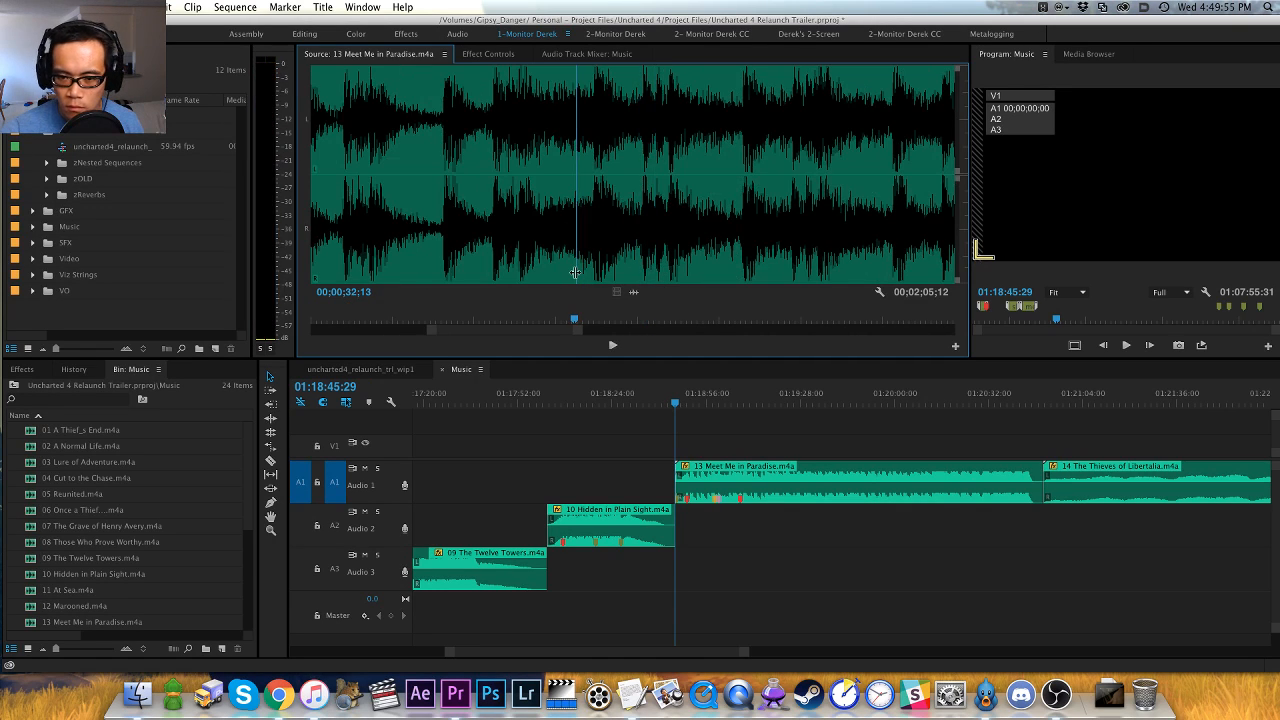
key("space")
key("space")
key("Left")
key("Left")
key("m")
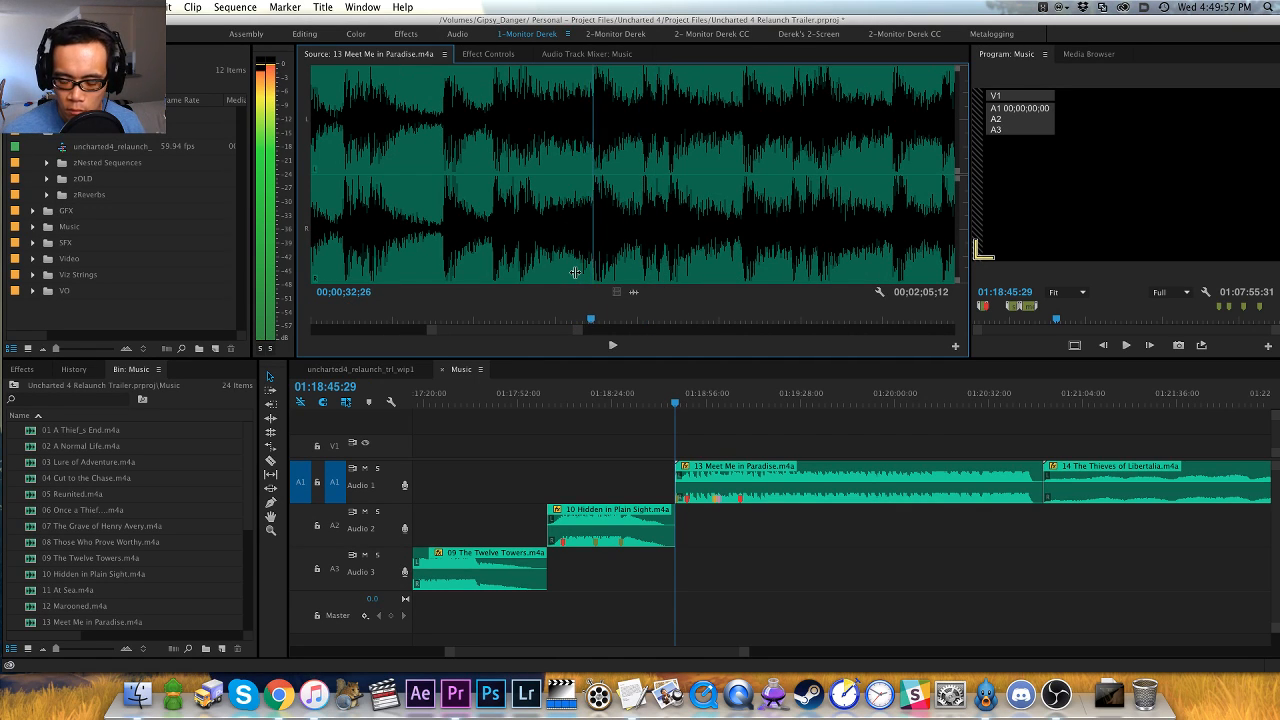
- Play on, return to about 00;00;47;05, and add a red marker on the hit at 00;00;47;12
key("space")
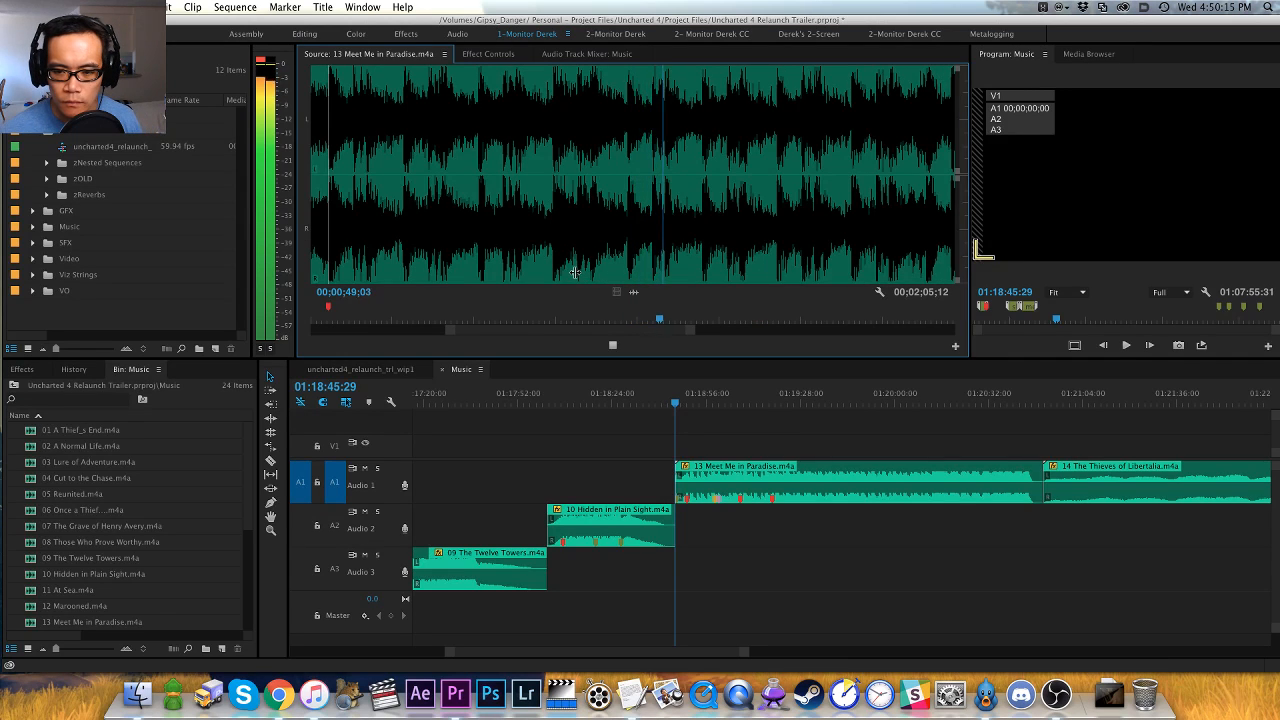
left_click(620, 267)
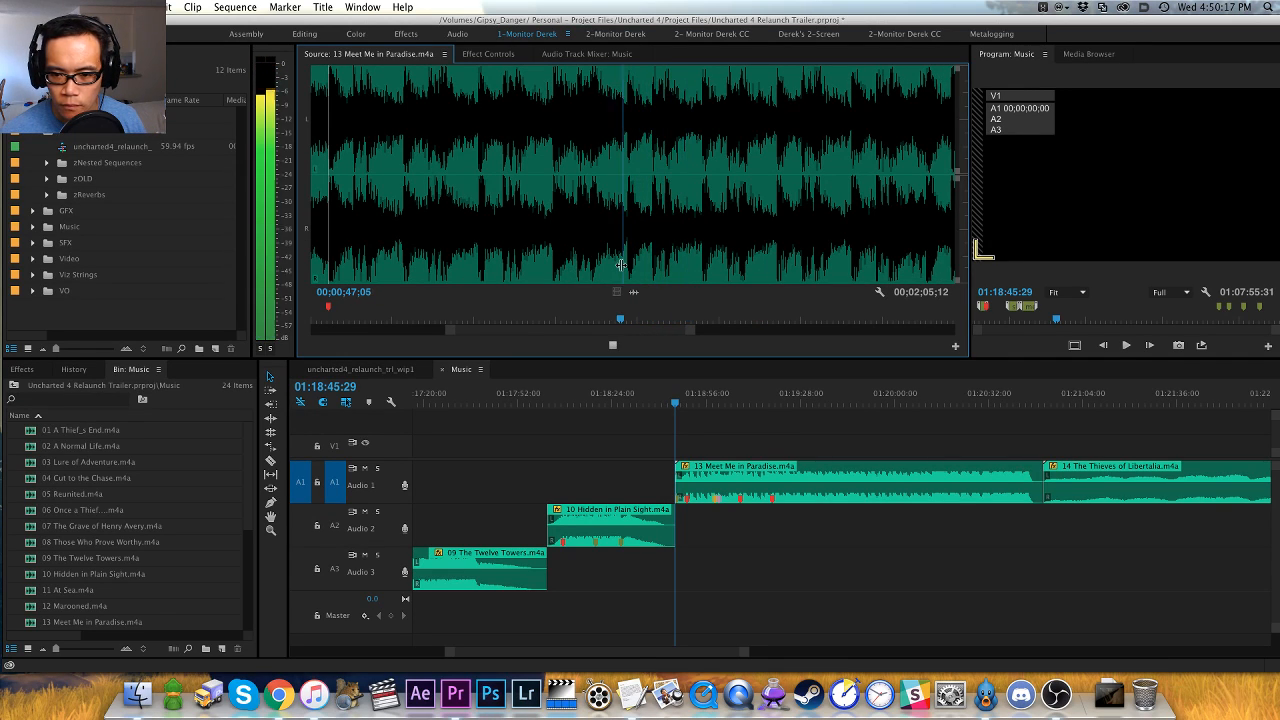
key("Right")
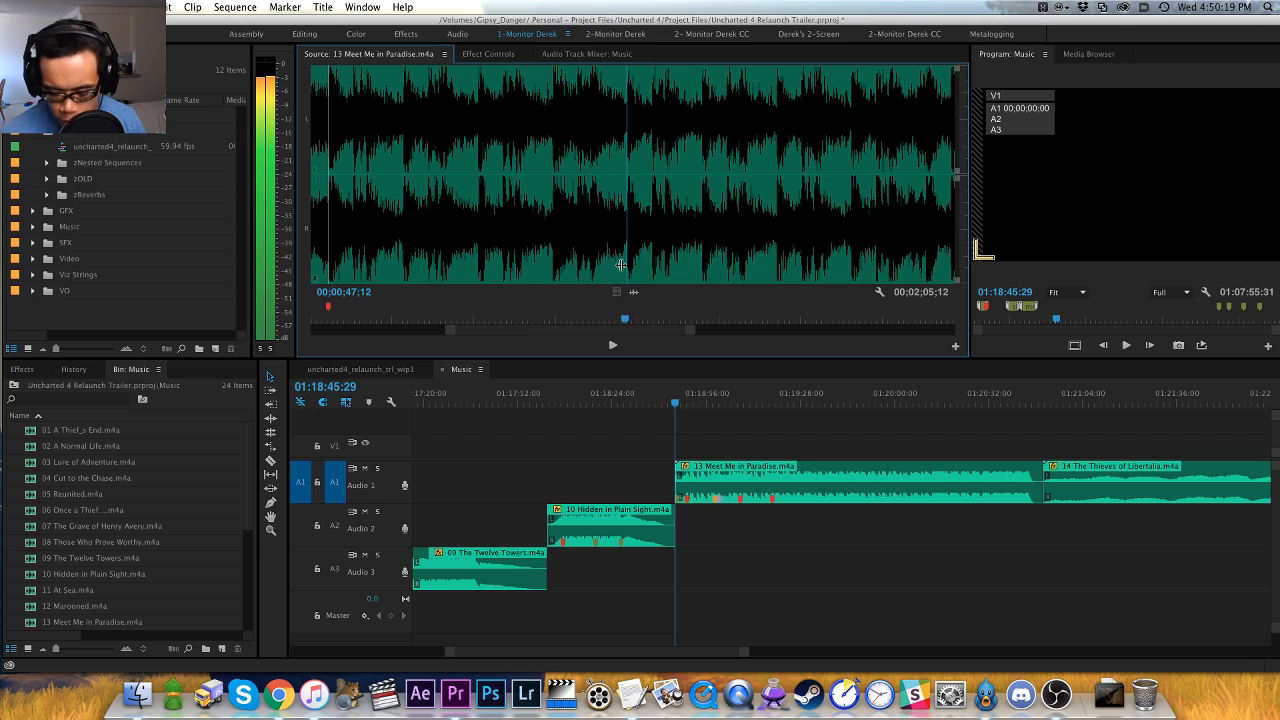
key("m")
- Continue playing Meet Me in Paradise and add a red marker on the hit at 00;01;02;00
key("space")
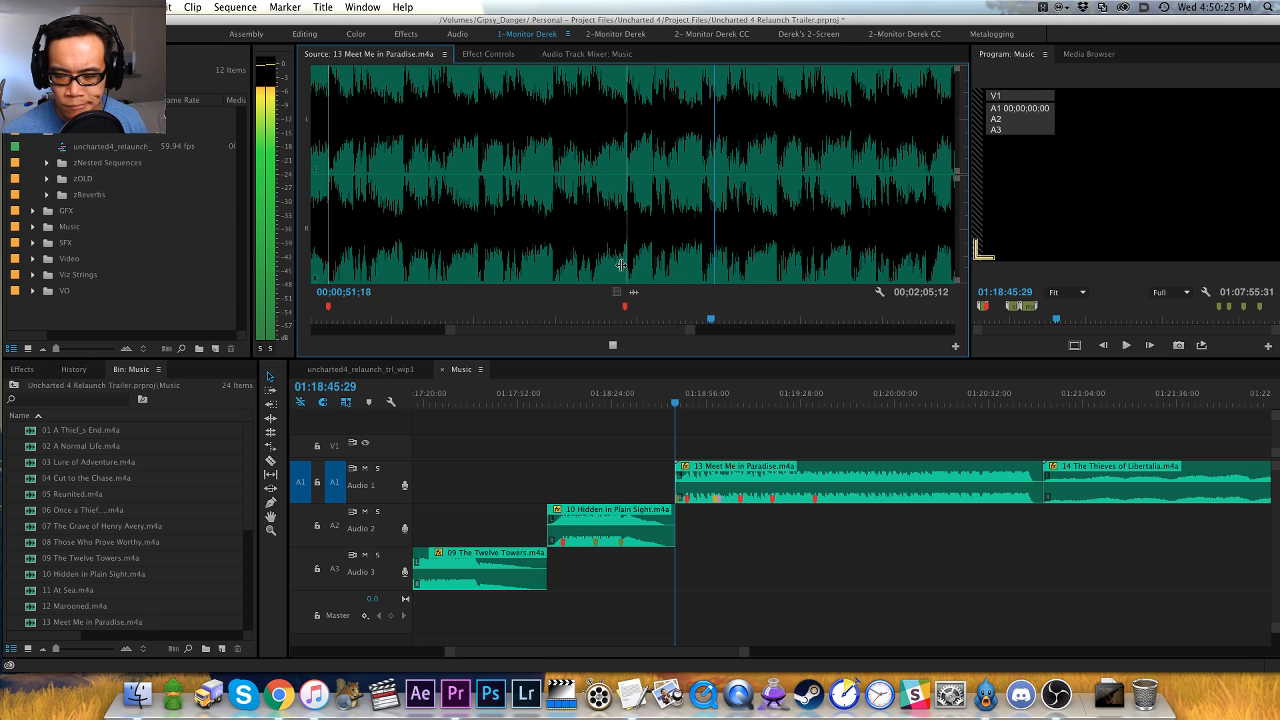
key("minus")
key("minus")
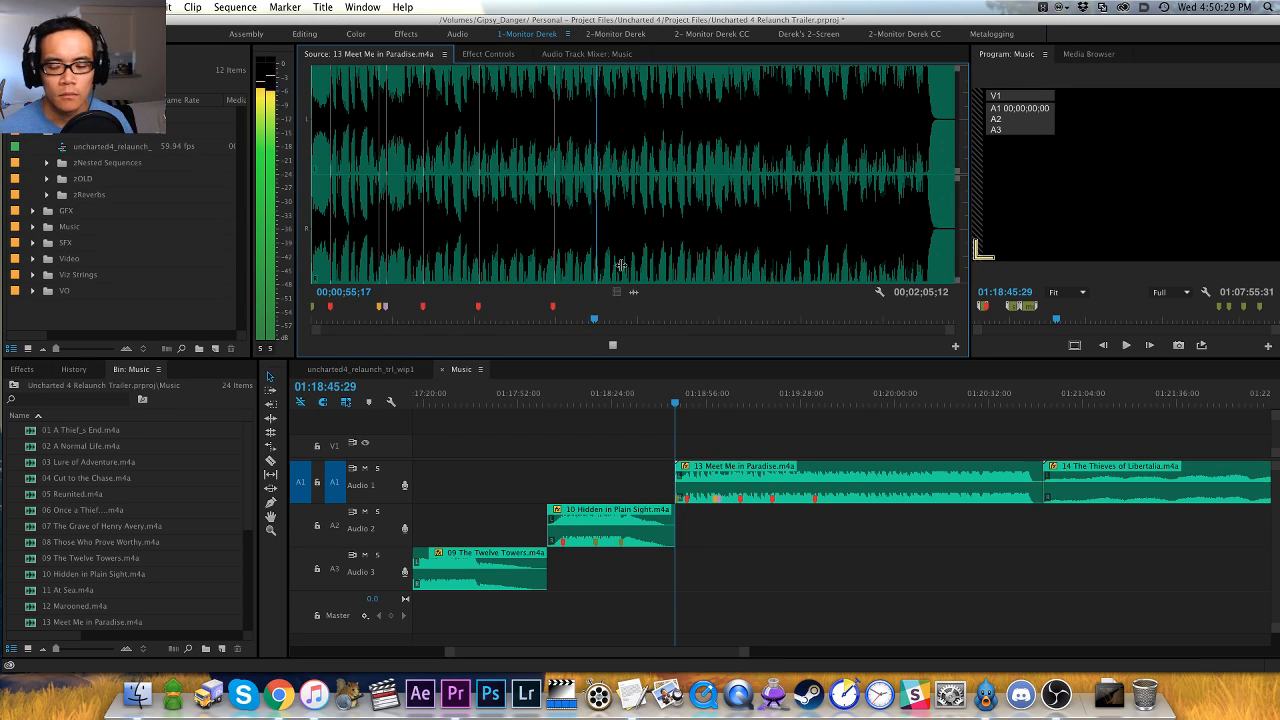
key("equal")
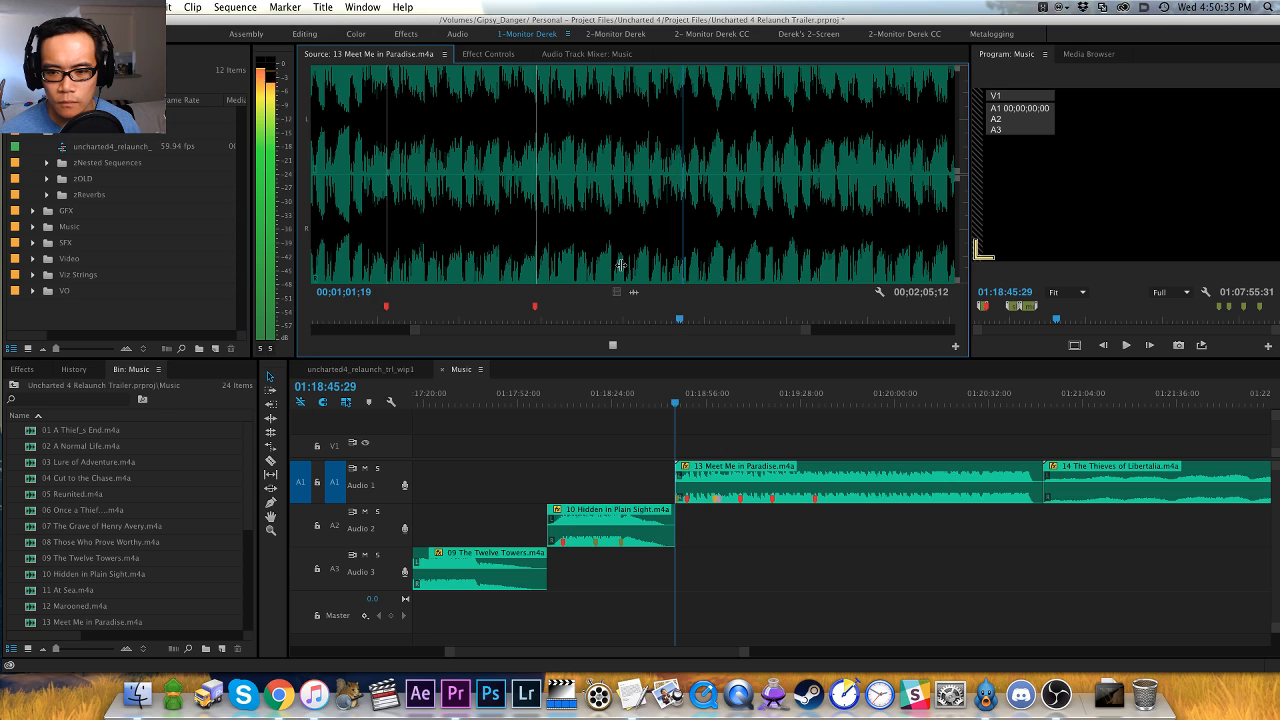
key("space")
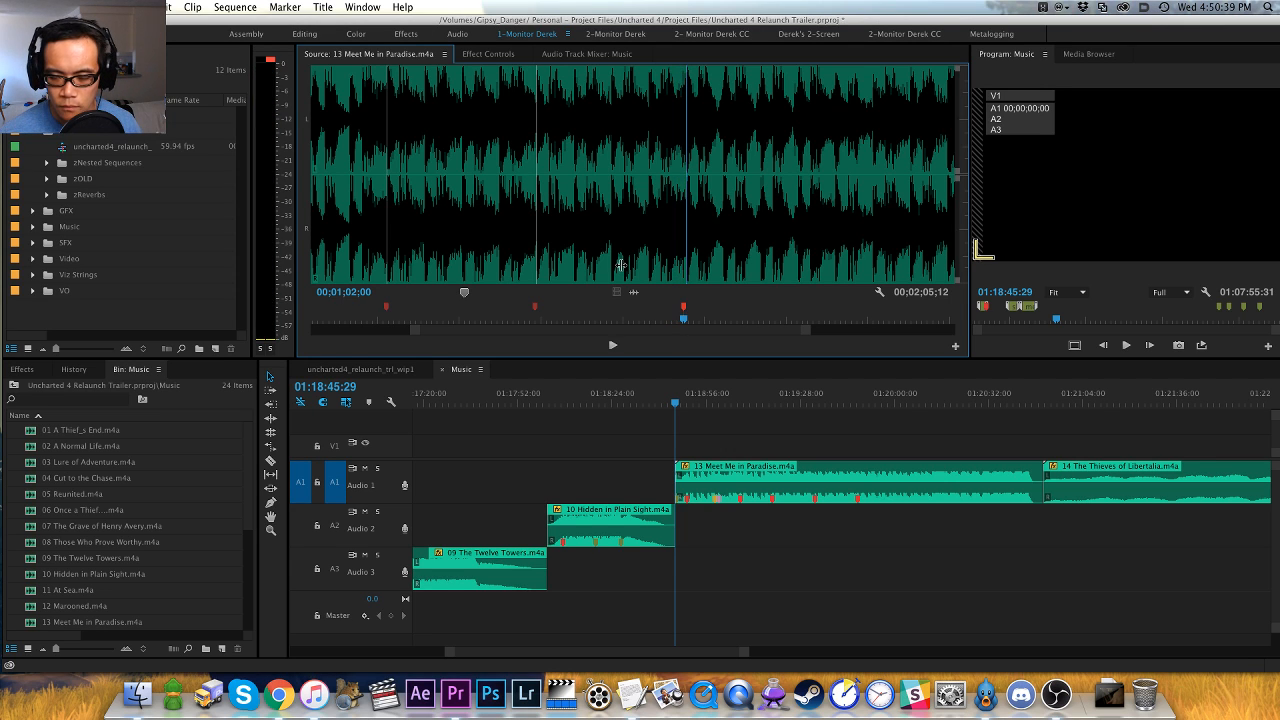
- Audition the following section of Meet Me in Paradise and add an orange marker at 00;01;30;01
key("space")
key("=")
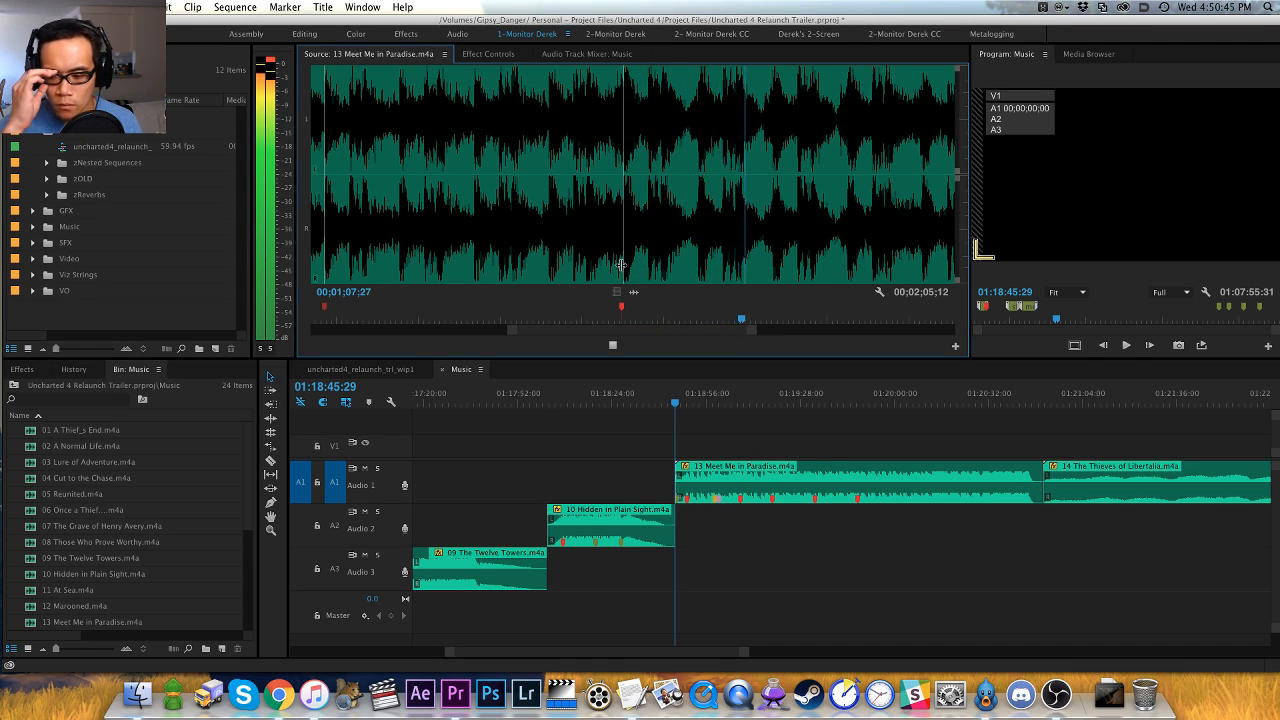
key("-")
key("-")
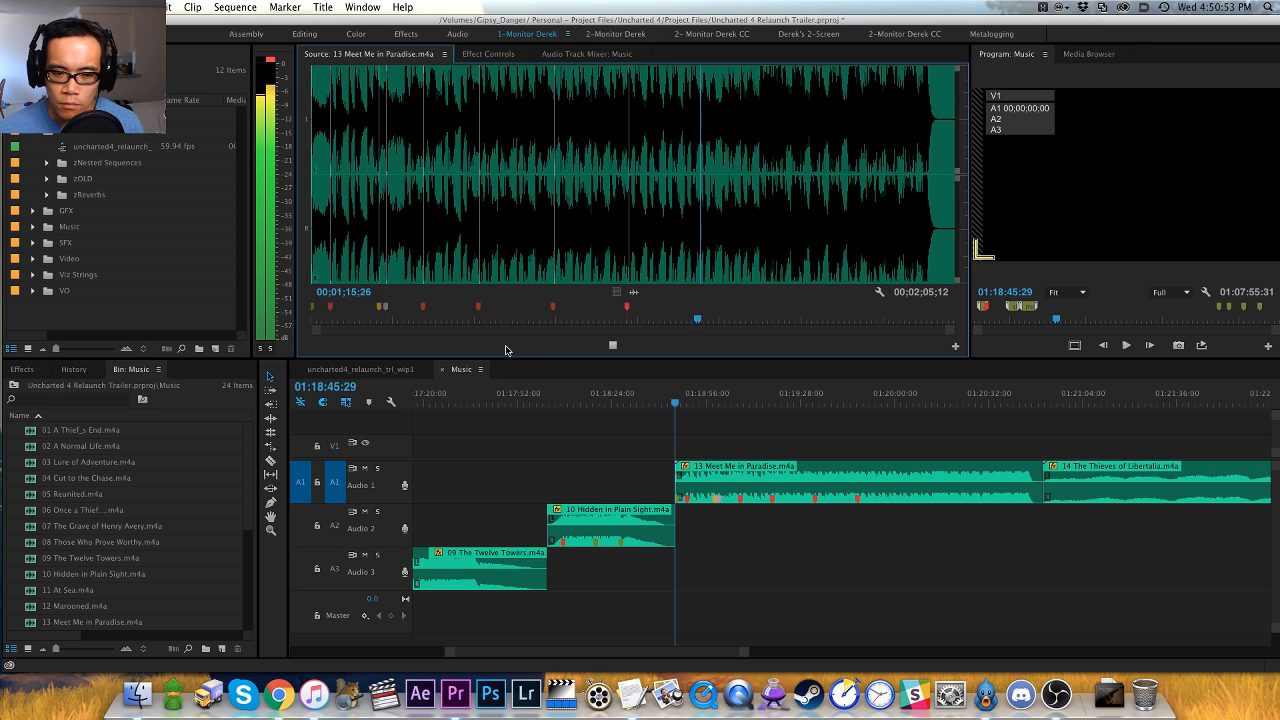
key("equal")
key("equal")
key("minus")
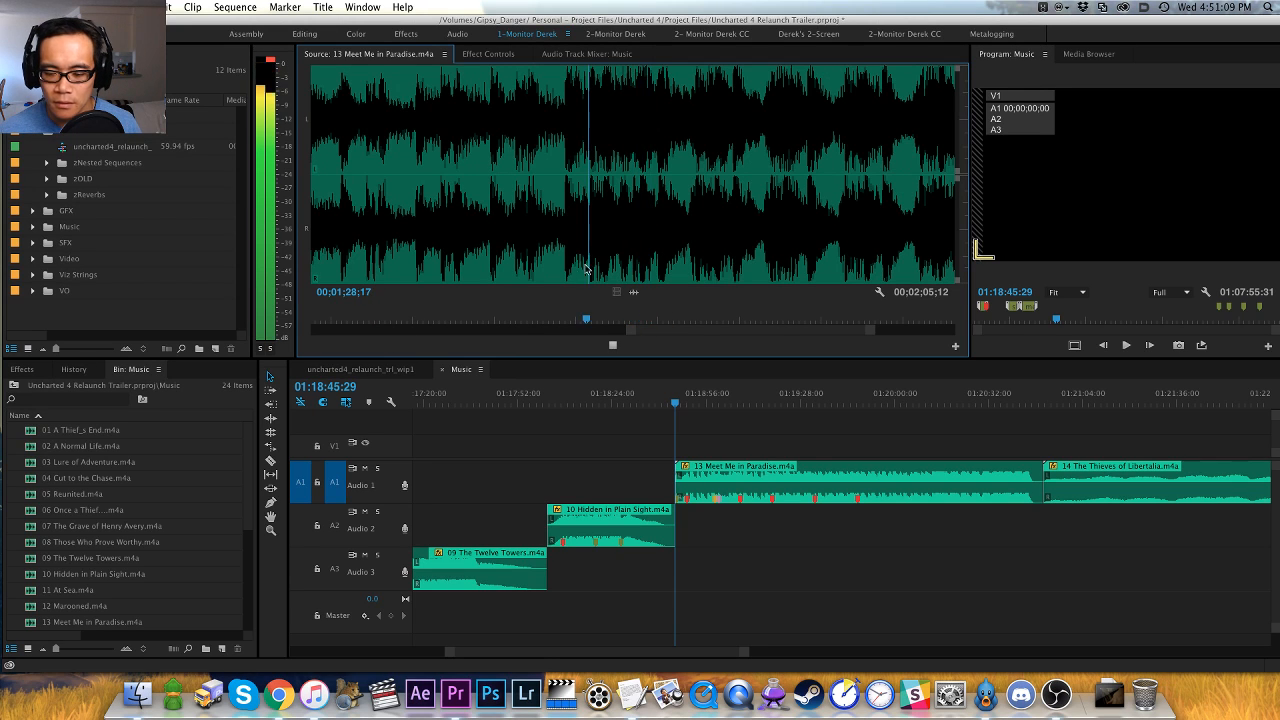
key("space")
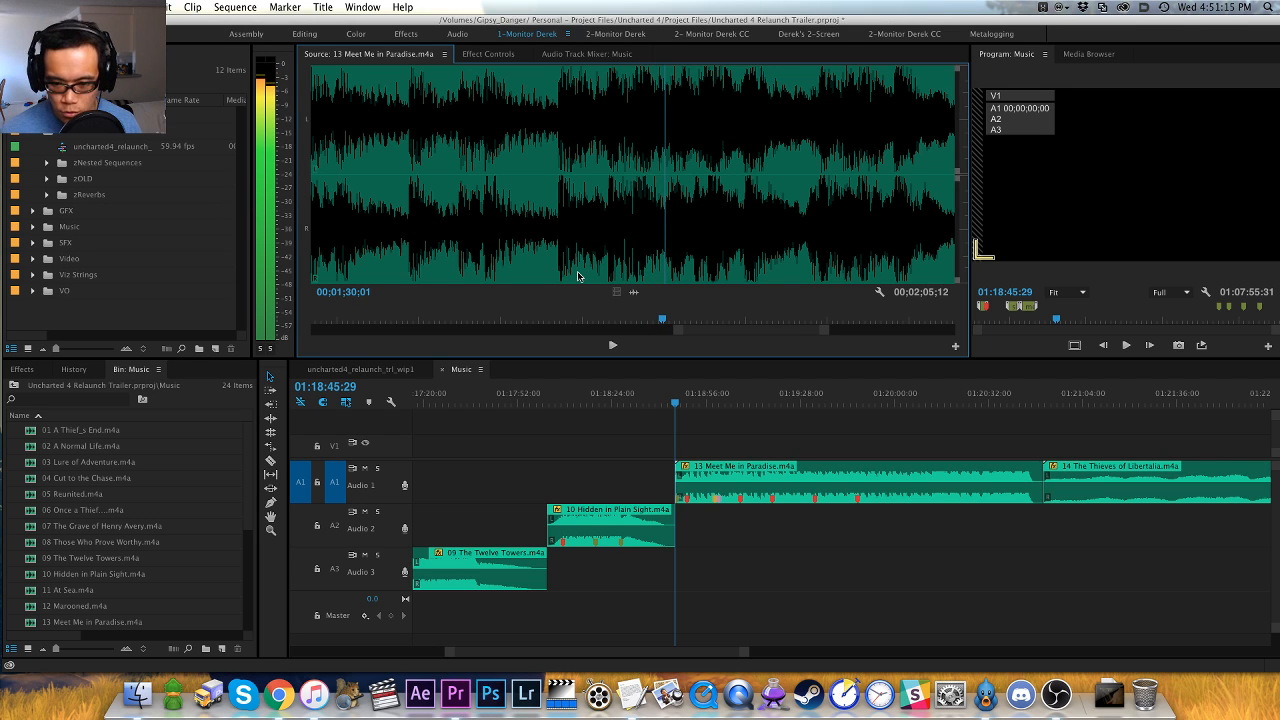
key("m")
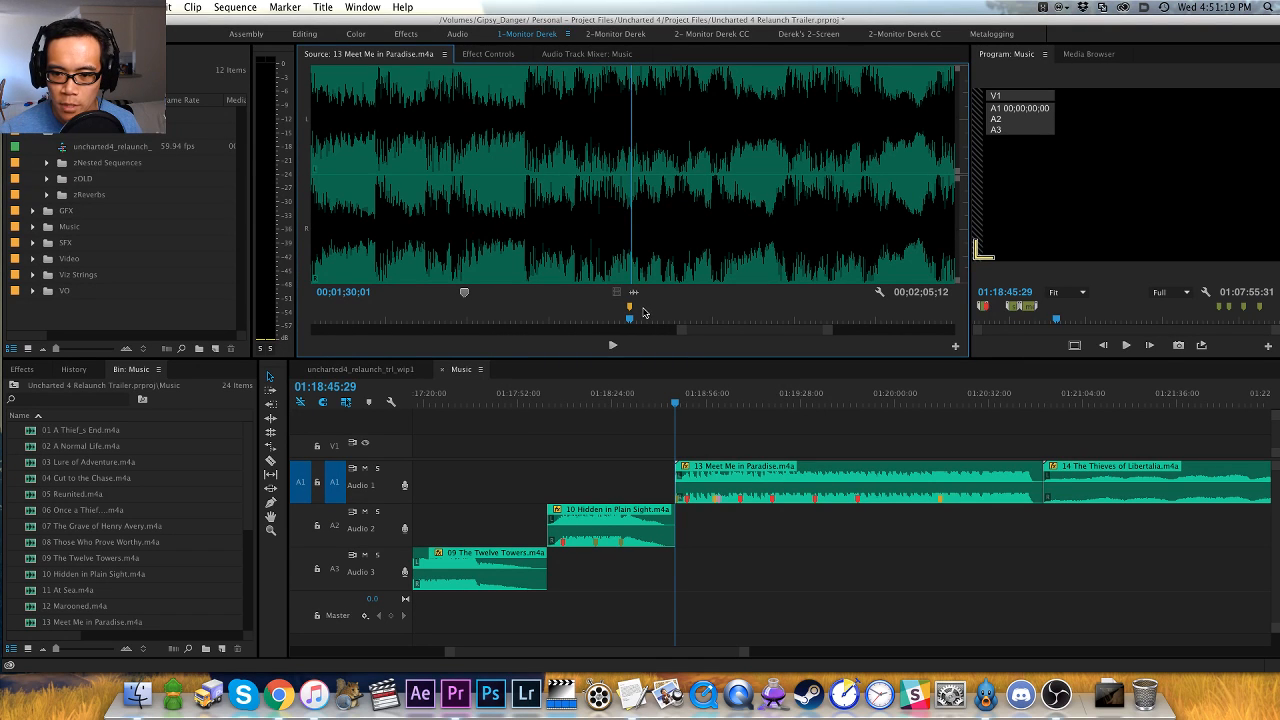
- Play on from the 00;01;30;01 marker, replay the passage around 00;01;43;29, and add an orange marker at 00;01;44;12
key("space")
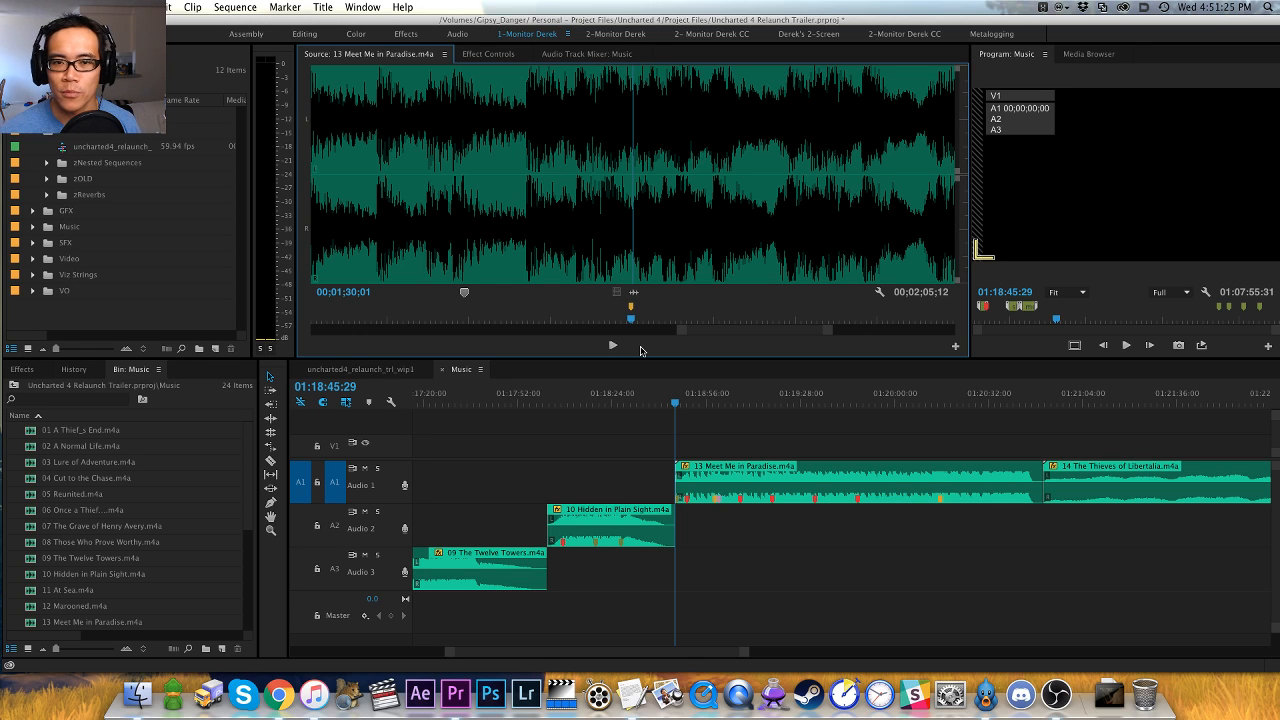
key("=")
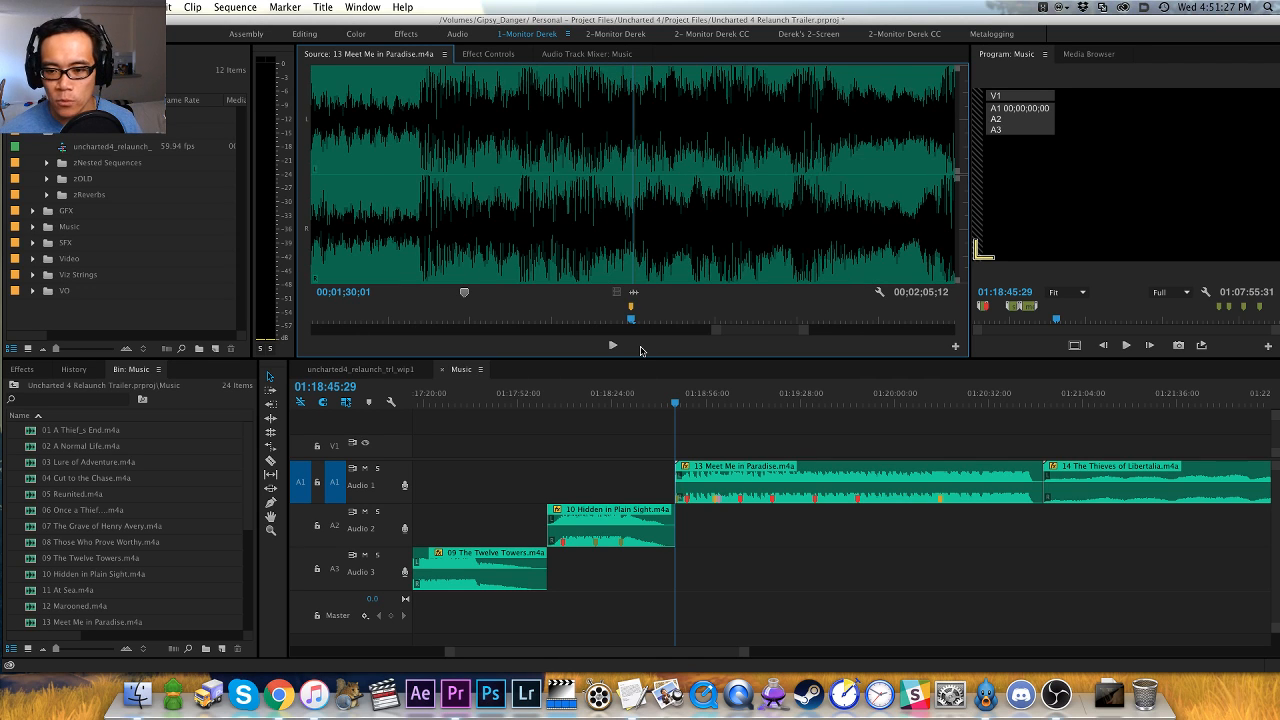
key("-")
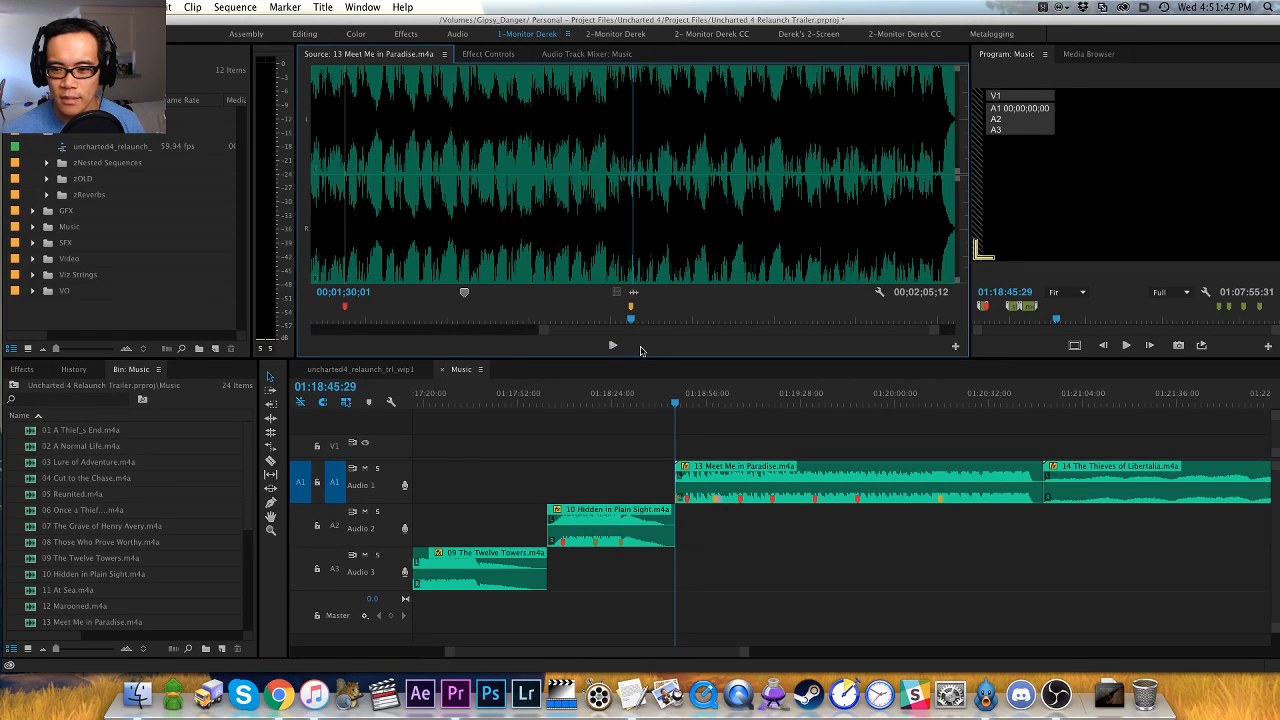
key("space")
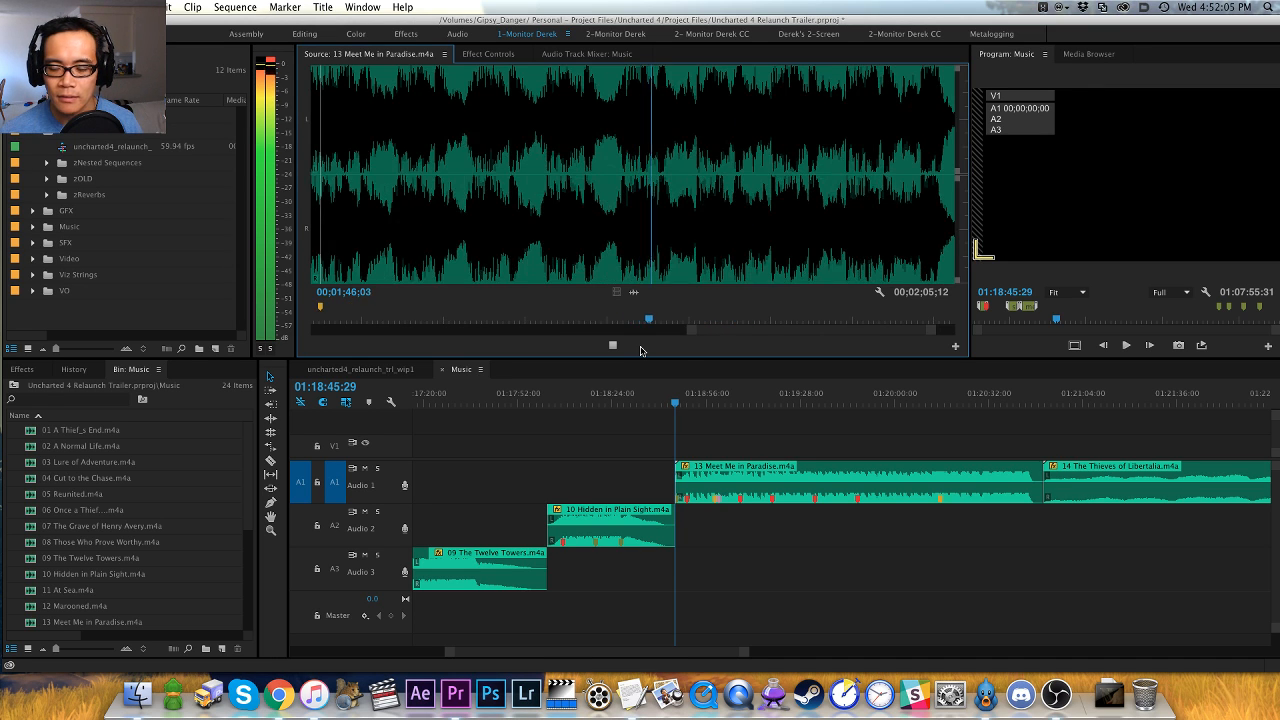
key("space")
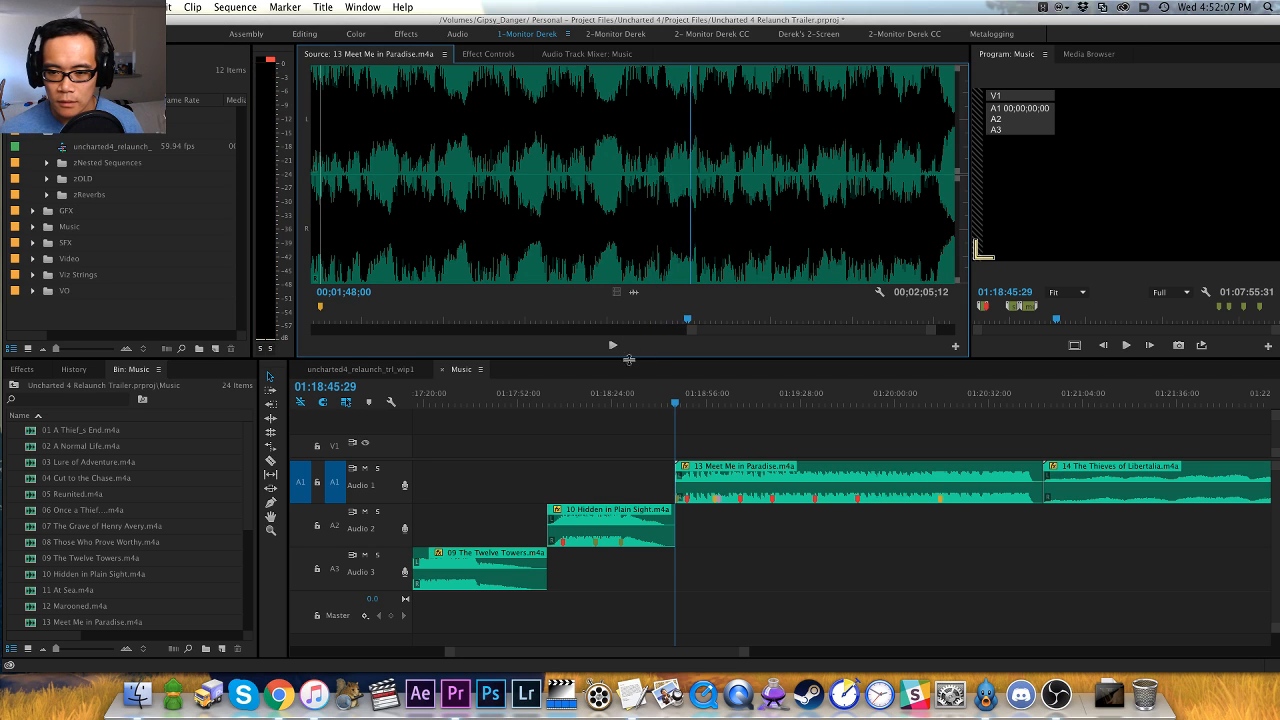
left_click(608, 250)
key("space")
key("space")
left_click(609, 250)
key("space")
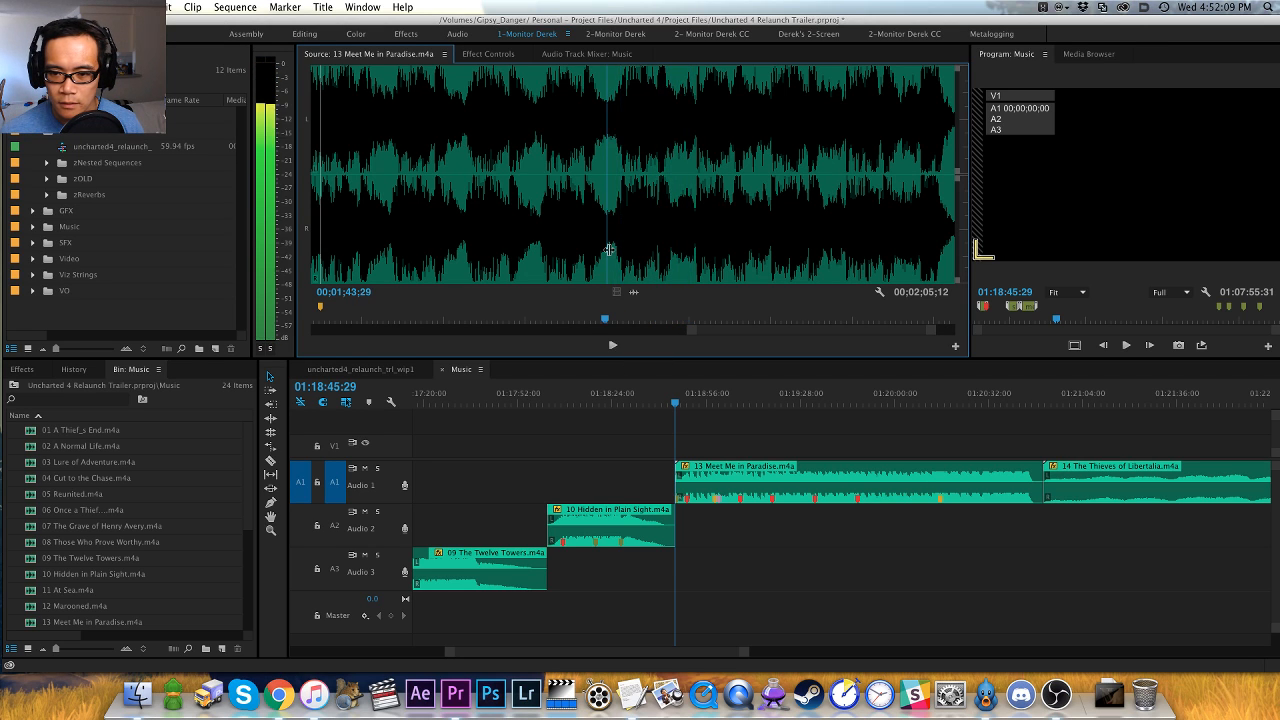
key("space")
key("Right")
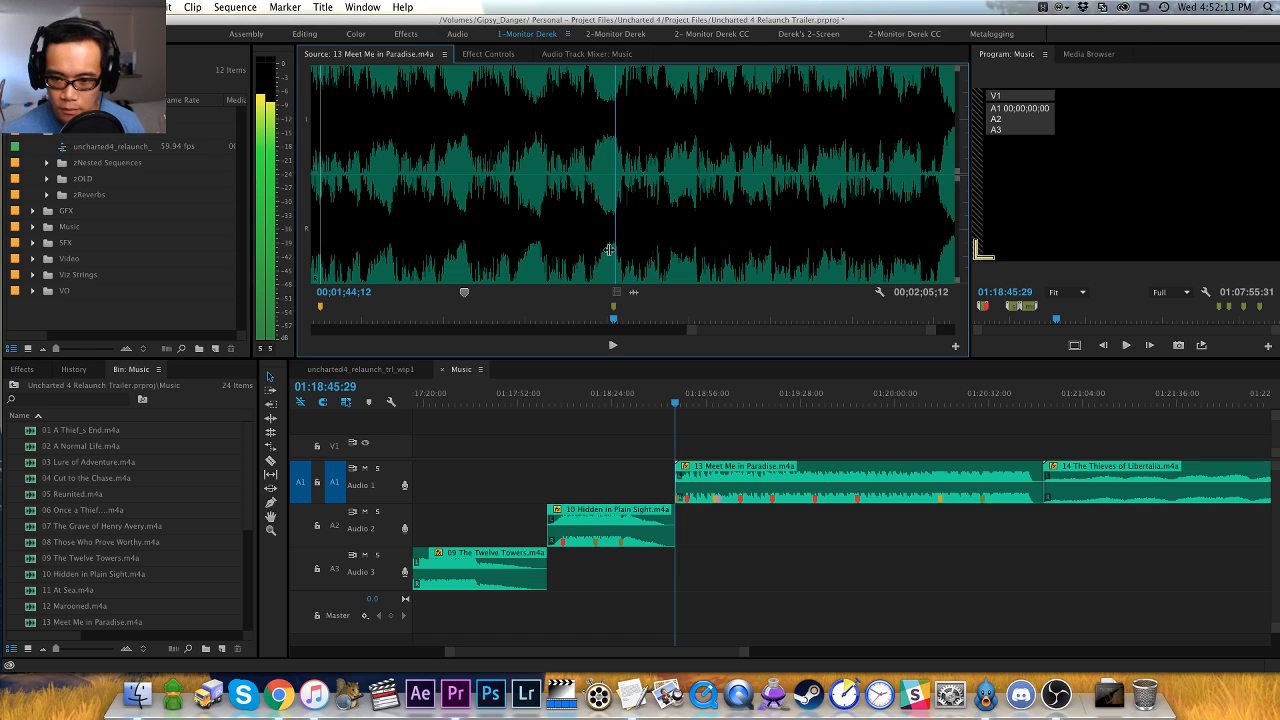
key("m")
- Step frame by frame to the hit right after the orange marker and add a red marker at 00;01;44;20
key("Right")
key("Right")
key("Right")
key("Right")
key("Right")
key("Right")
key("Right")
key("Right")
key("Right")
key("Right")
key("Right")
key("Right")
key("Left")
key("Left")
key("Left")
key("Left")
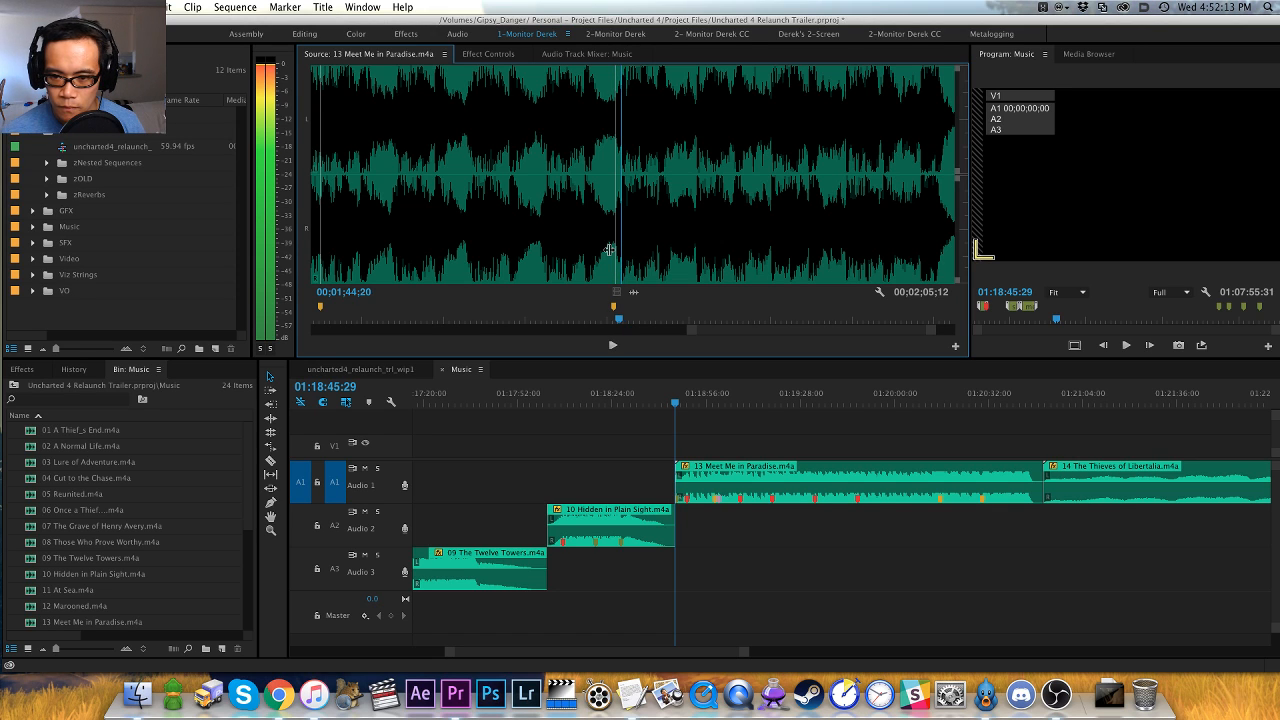
key("Right")
key("m")
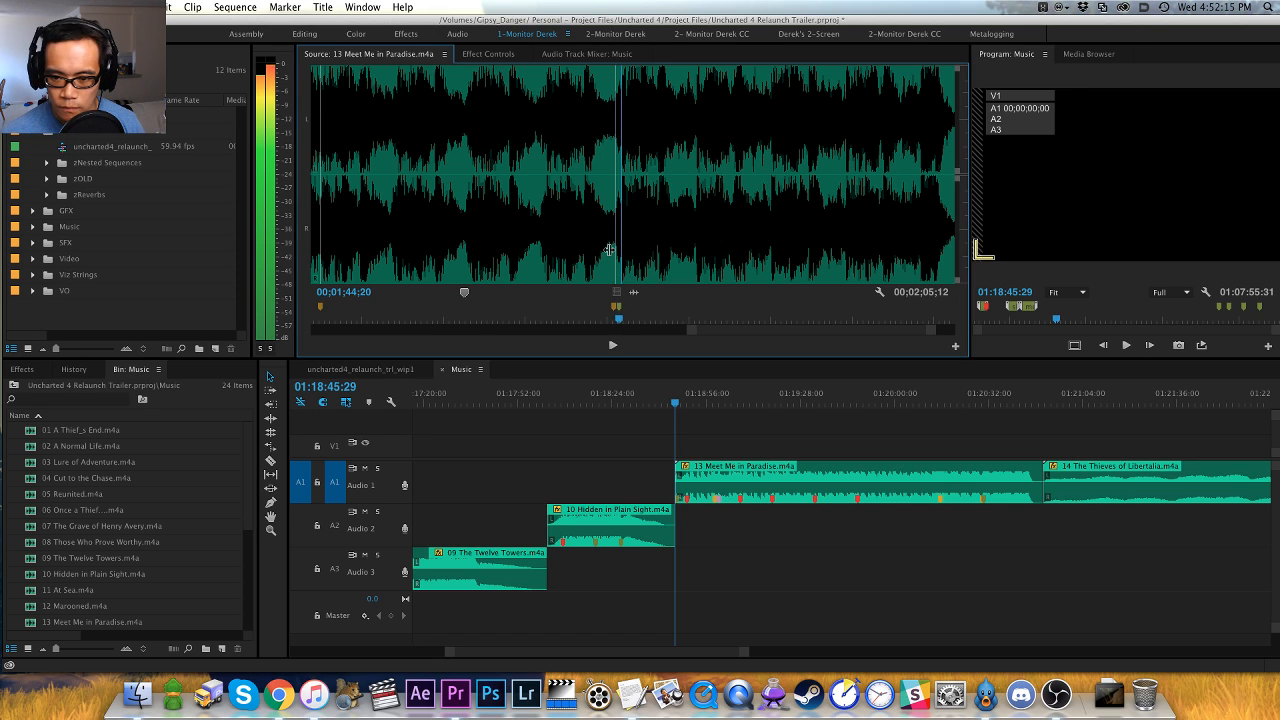
- Listen to the rest of Meet Me in Paradise through to the end of its music
key("space")
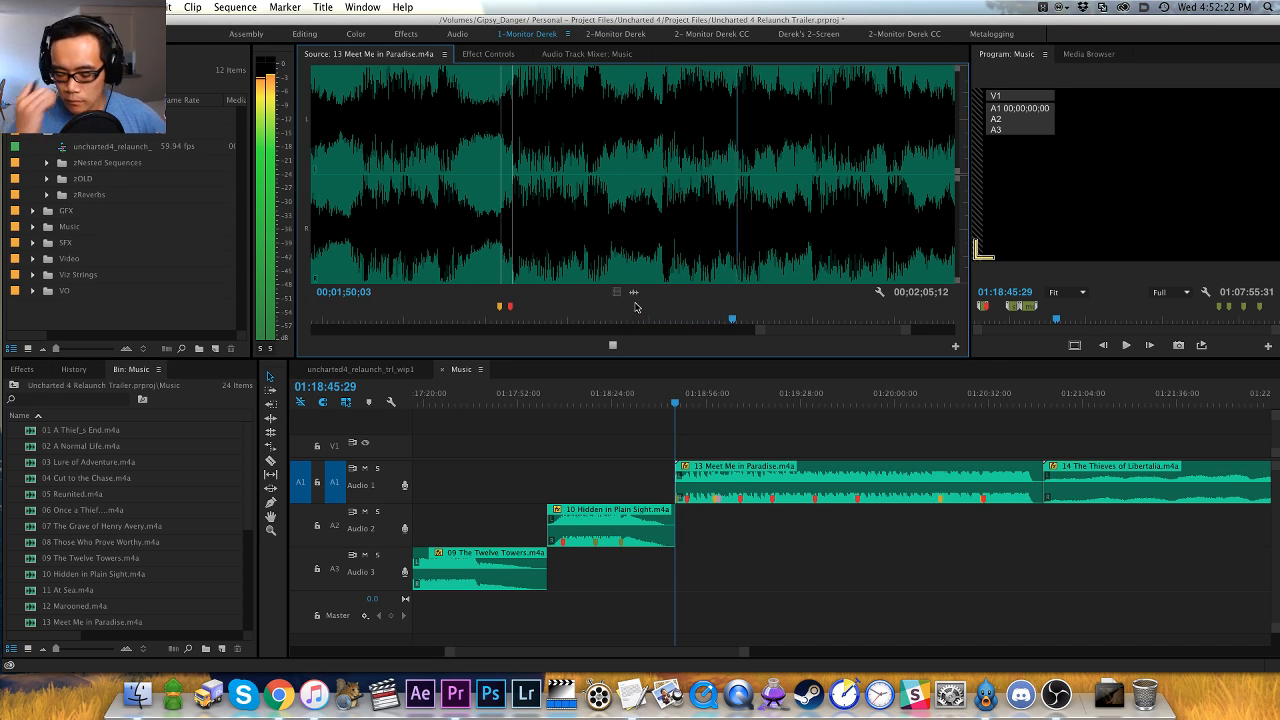
key("minus")
key("minus")
key("minus")
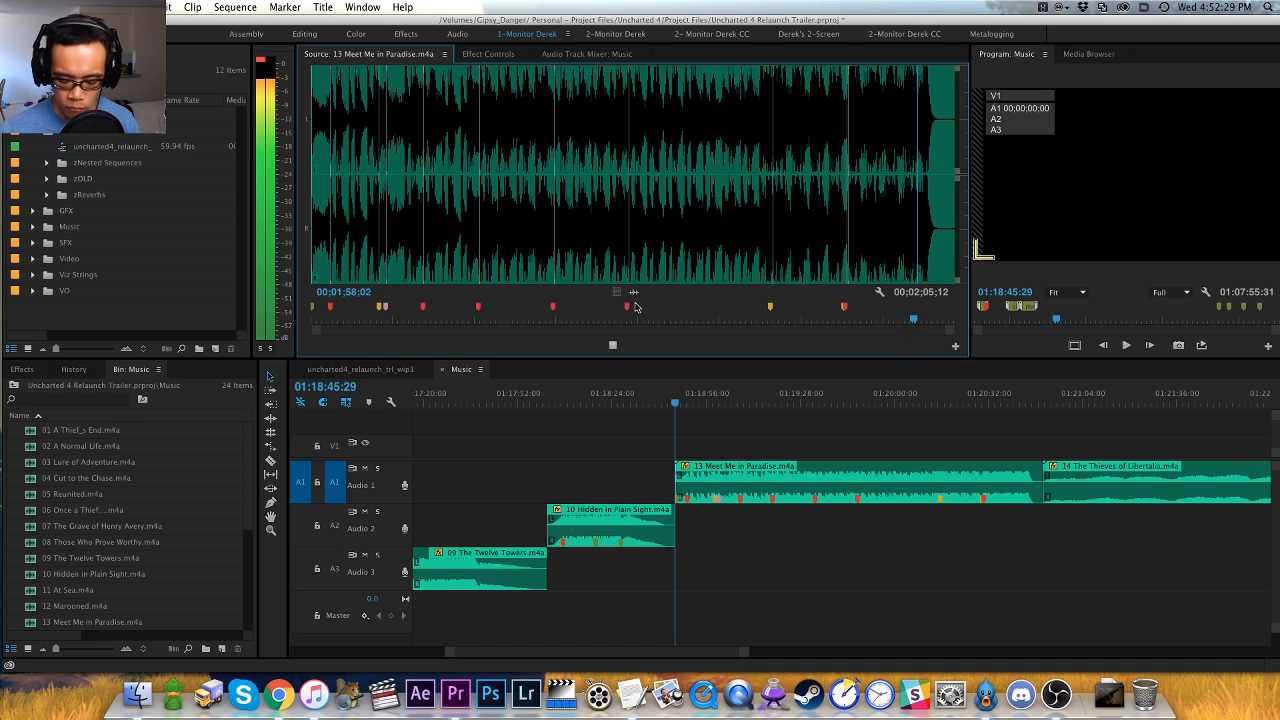
key("space")
- Extract the 13 Meet Me in Paradise clip from the Music sequence, closing its gap, and move the playhead to the sequence's end
left_click(792, 440)
key("x")
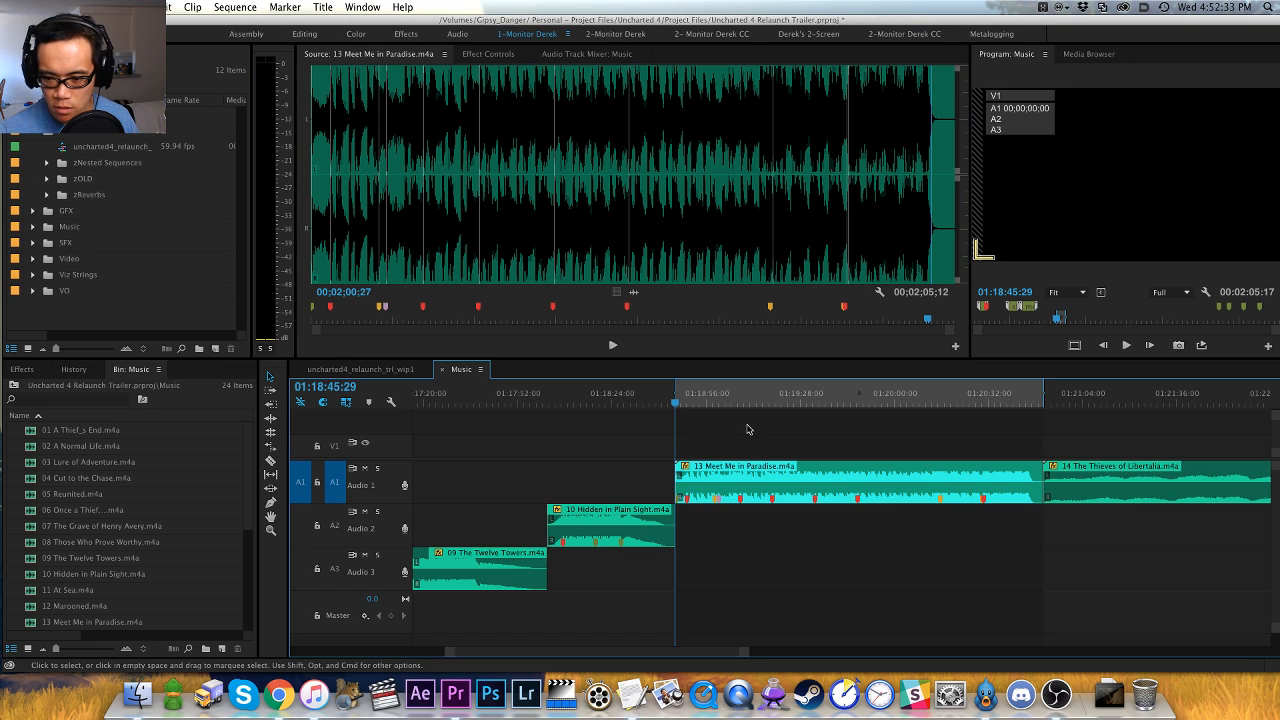
key("apostrophe")
key("End")
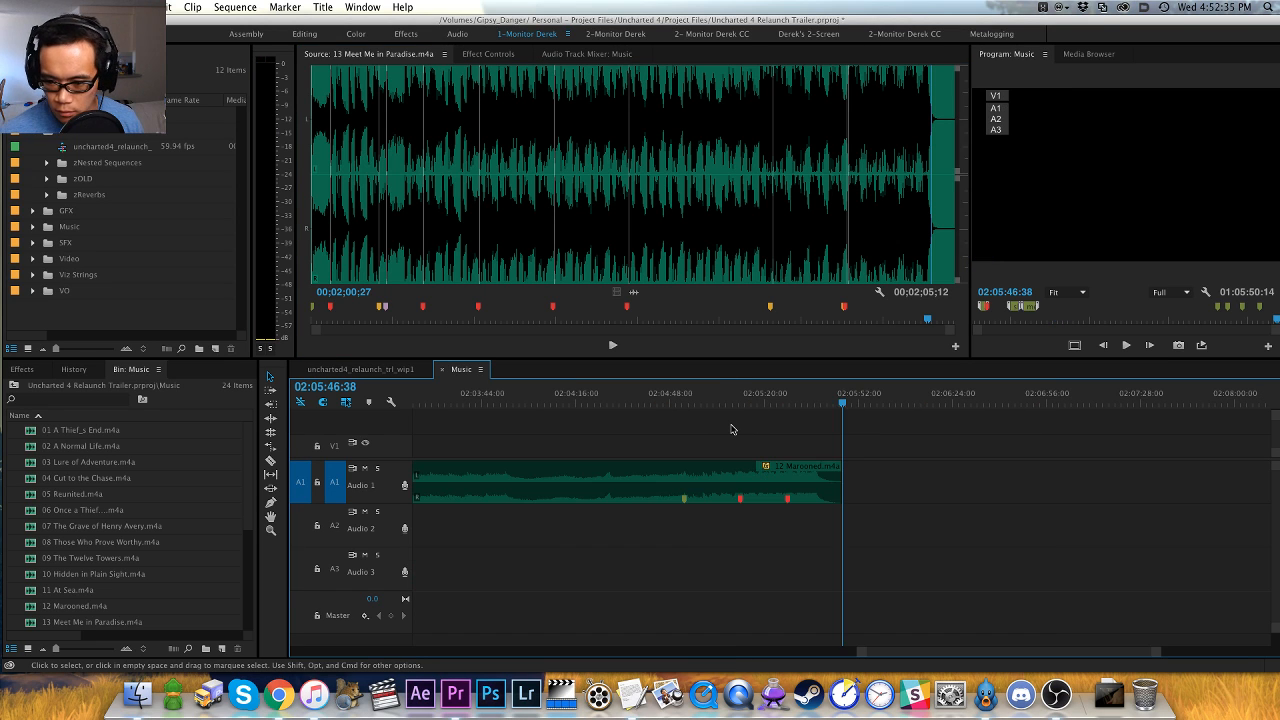
- Paste 13 Meet Me in Paradise at the end of the Music sequence and spot-check it from its start and from 02:06:19:37
key("super+v")
key("Up")
key("space")
key("minus")
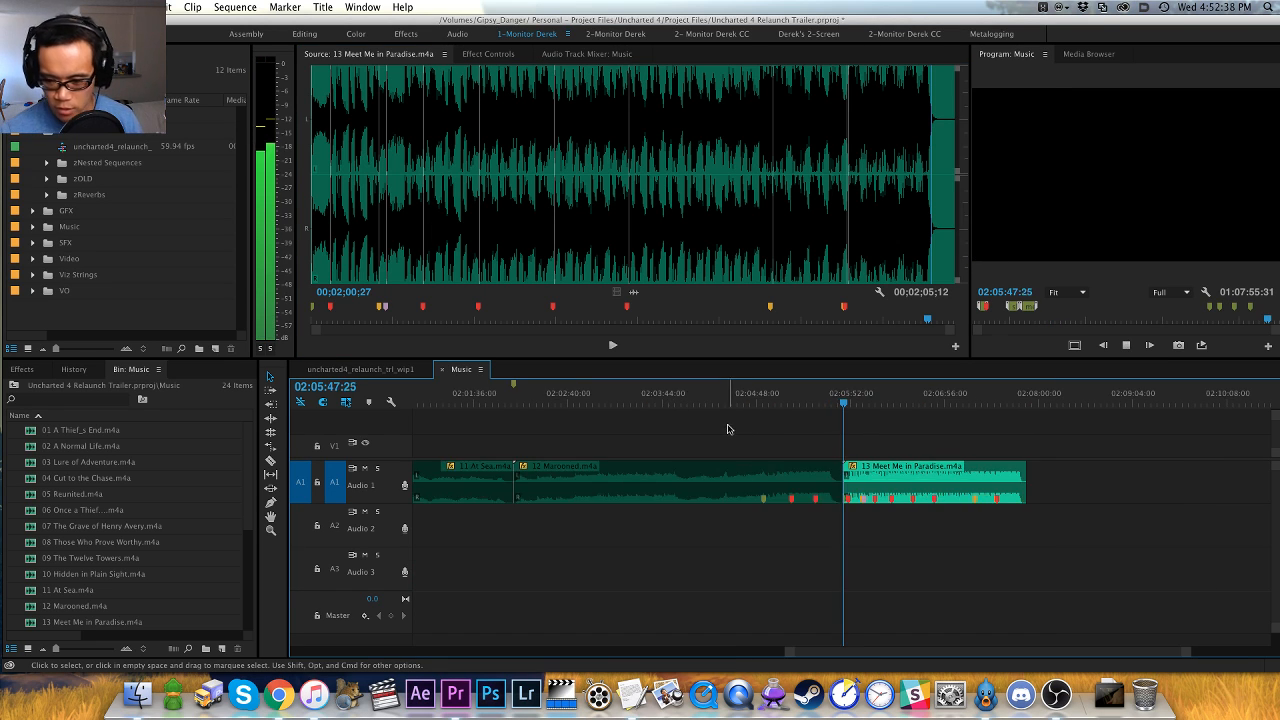
left_click(890, 403)
key("space")
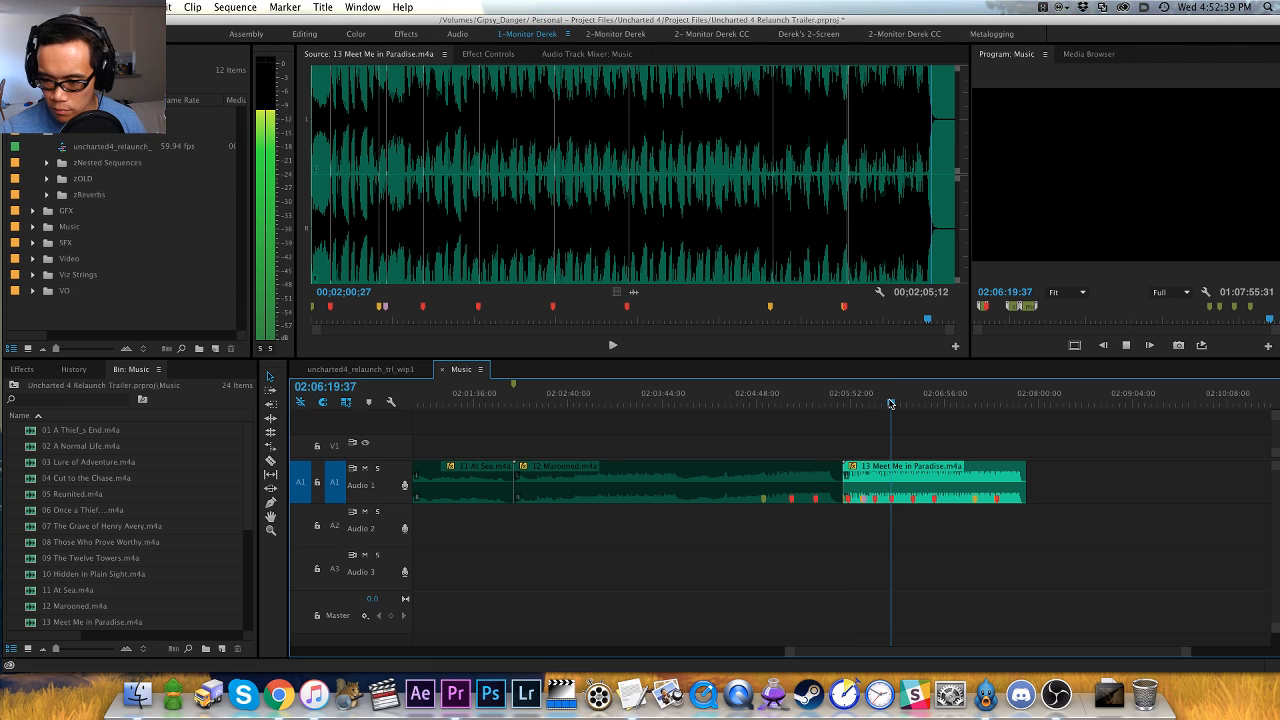
- Add a sequence marker at the start of the pasted clip, 02:05:46:38, with a name beginning "medium - percussive, lots of little"
key("Up")
key("m")
key("m")
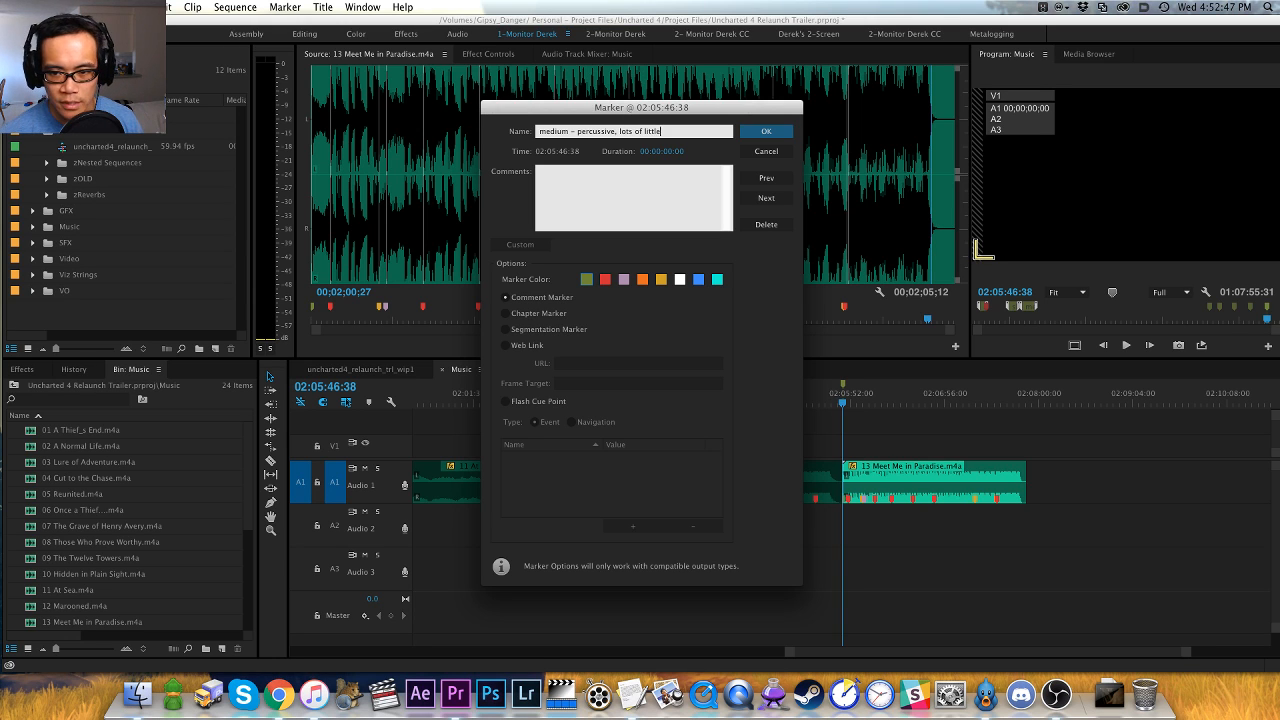
key("Return")
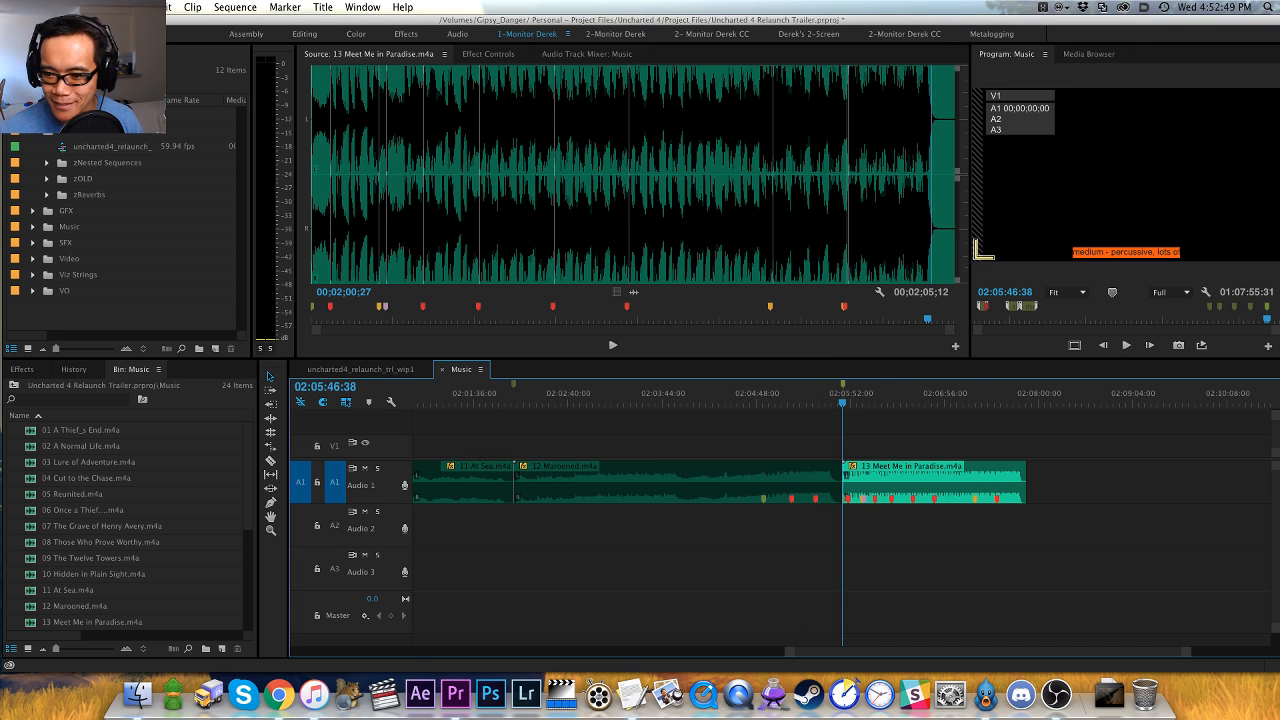
- Go back to 14 The Thieves of Libertalia in the Music sequence, load it in the Source monitor and play its opening
left_click(880, 435)
key("backslash")
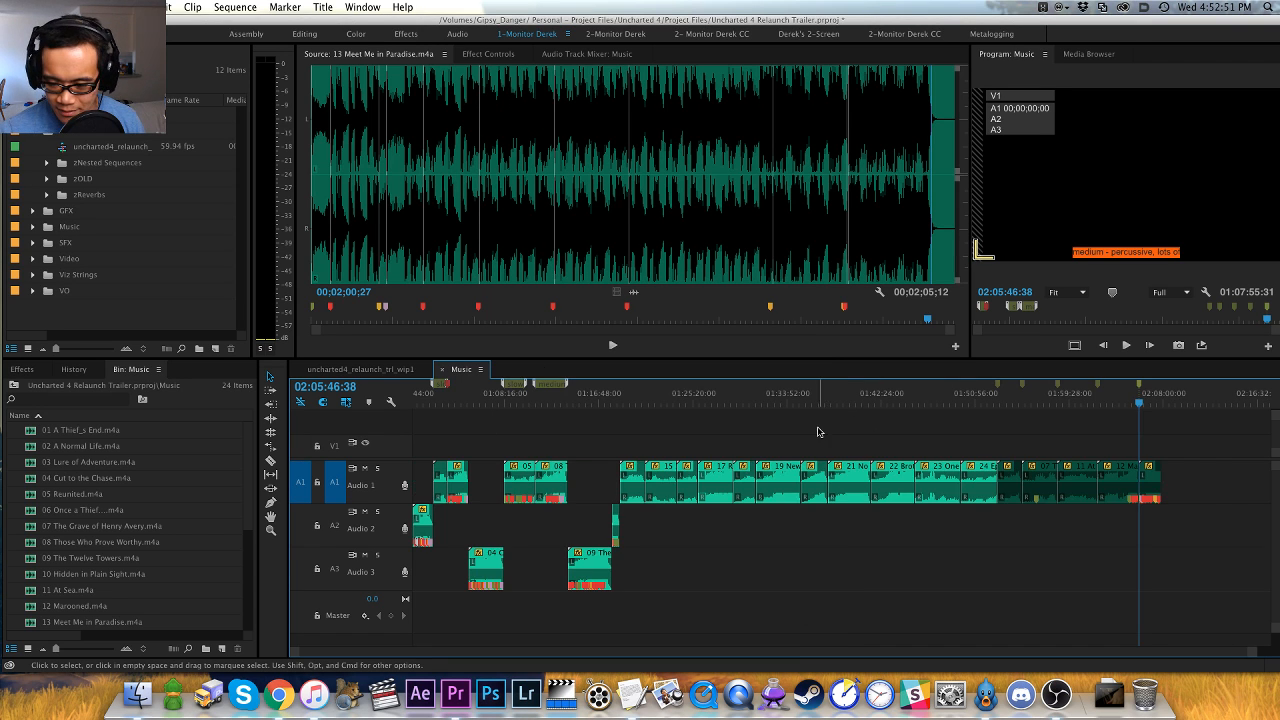
left_click(632, 395)
key("backslash")
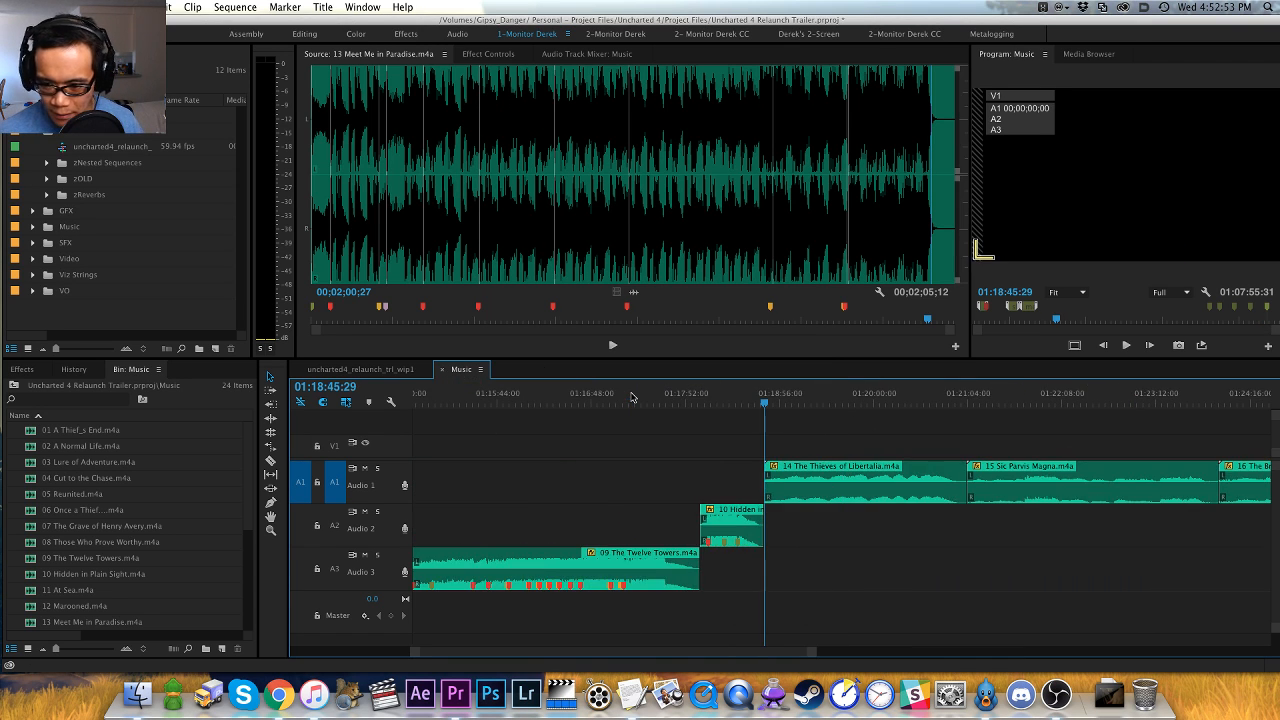
key("f")
key("space")
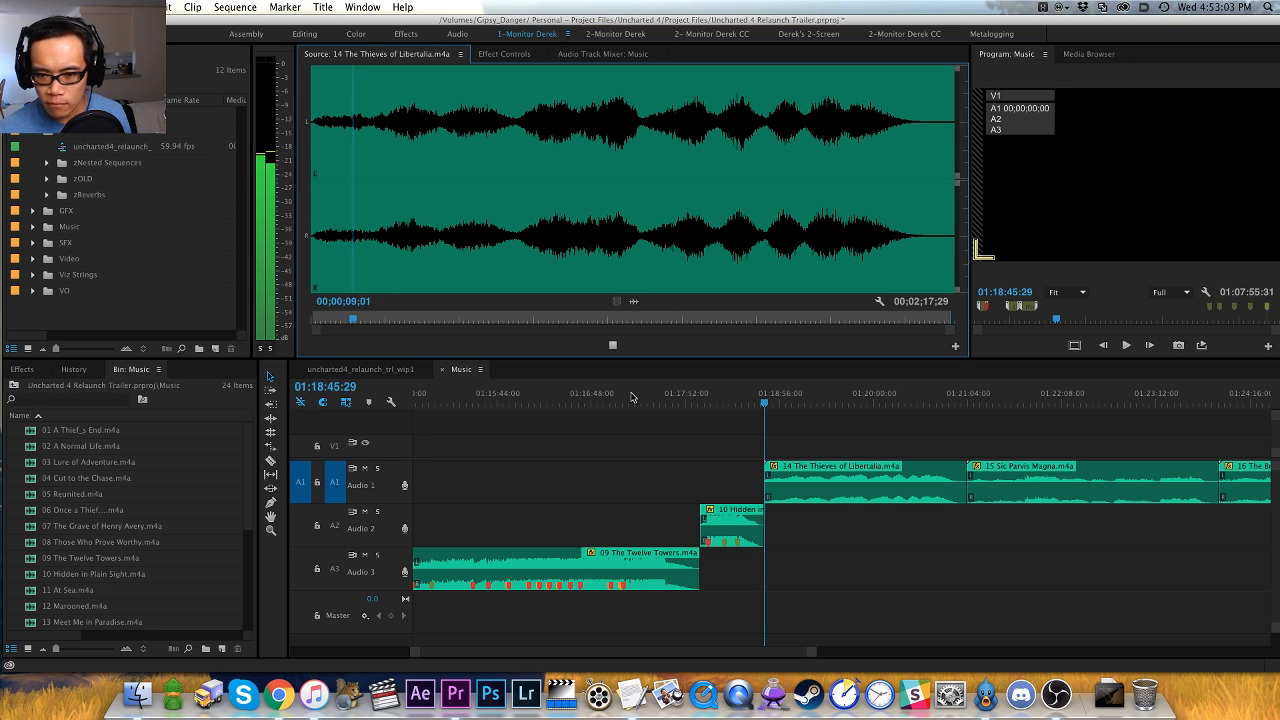
- Listen to the swells in the first half of the track and the passage from 00;01;11;00 on
left_click(440, 243)
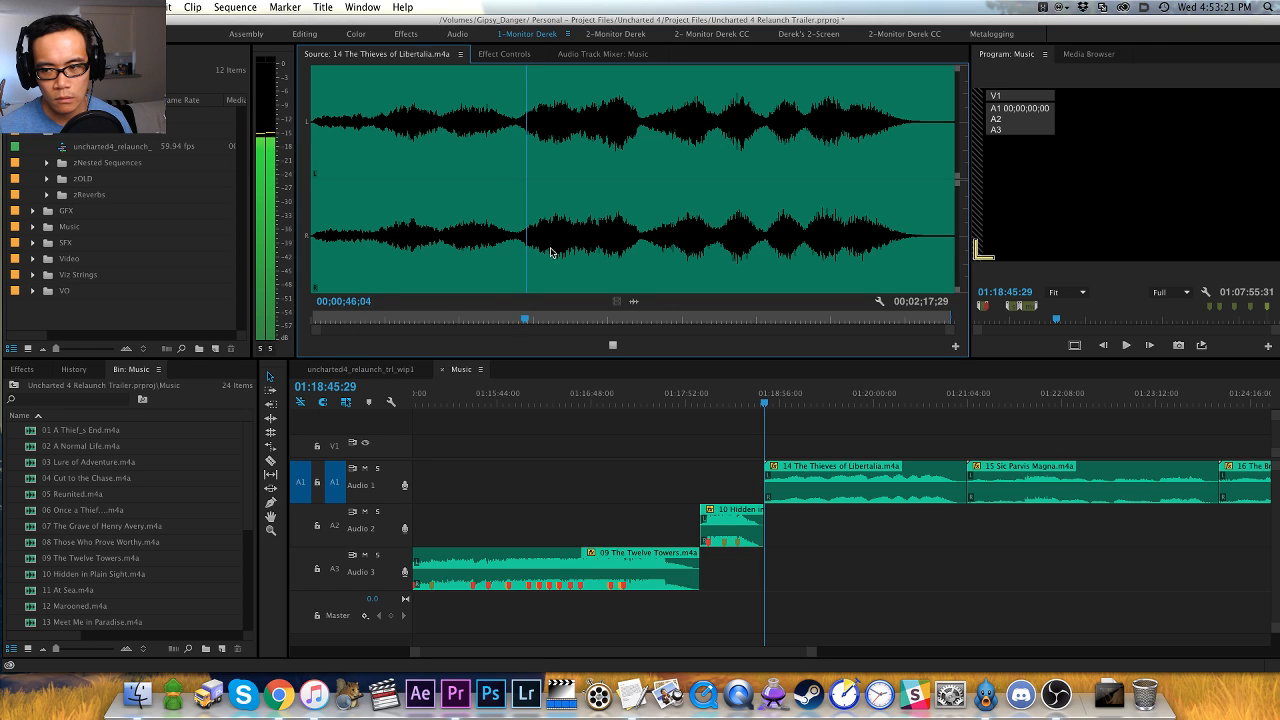
left_click(642, 251)
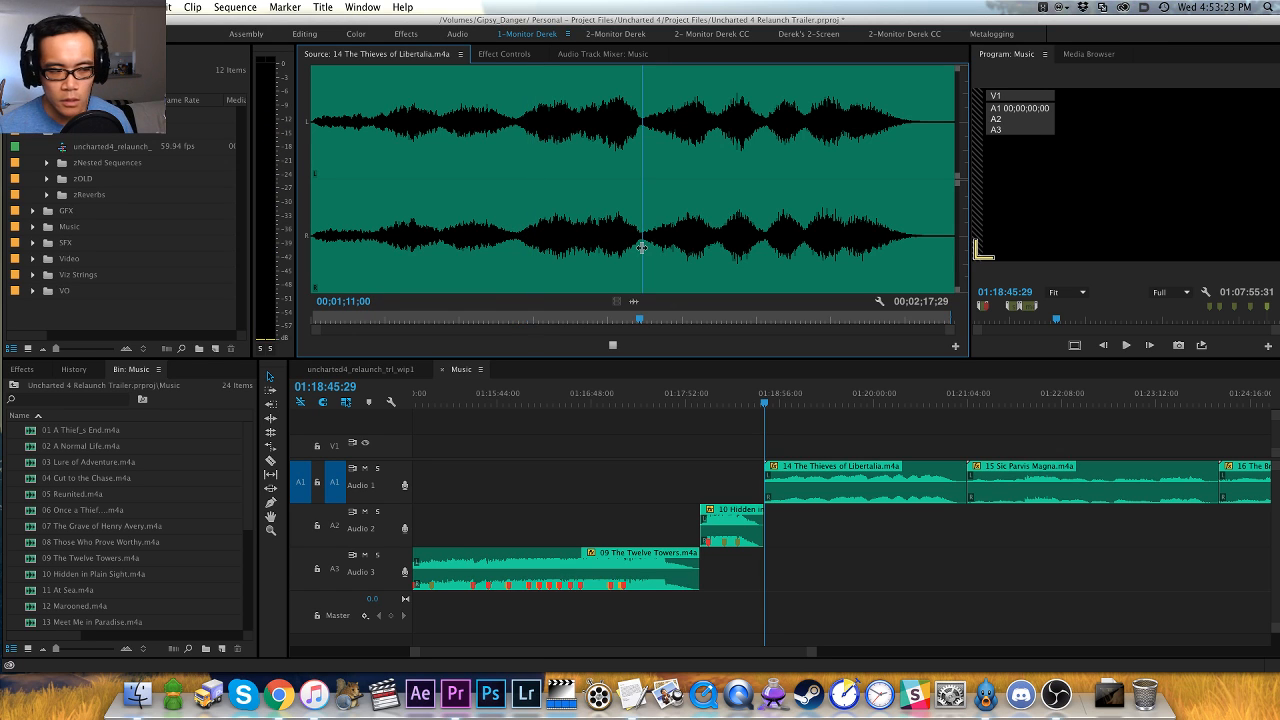
left_click(613, 342)
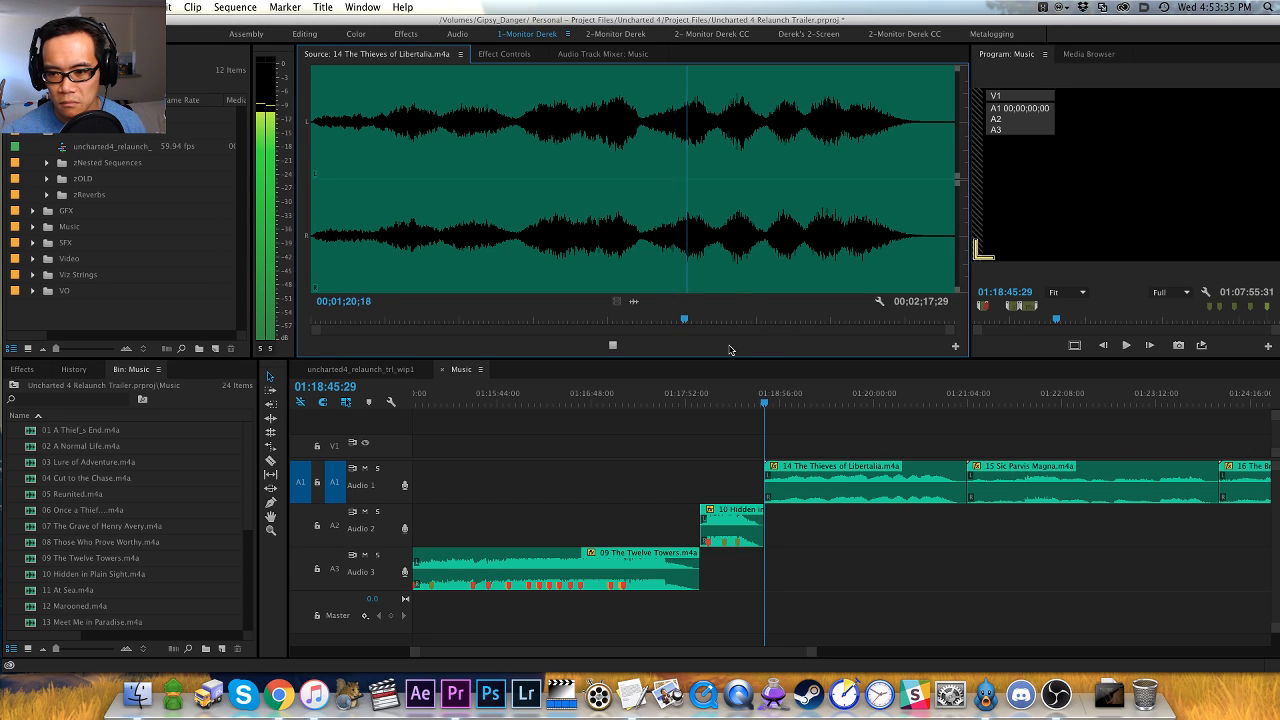
- Extract 14 The Thieves of Libertalia from its place in the Music sequence, closing the gap, and paste it at the sequence's end
left_click(803, 398)
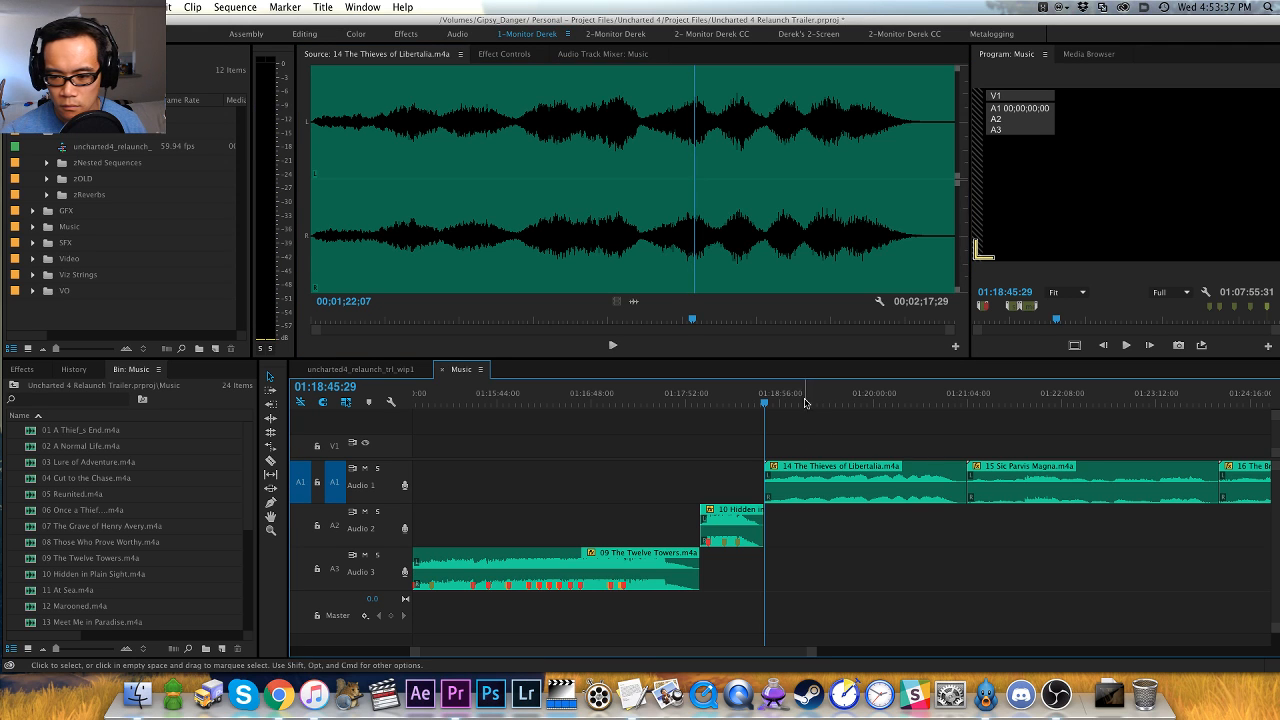
key("x")
key("apostrophe")
key("End")
key("super+v")
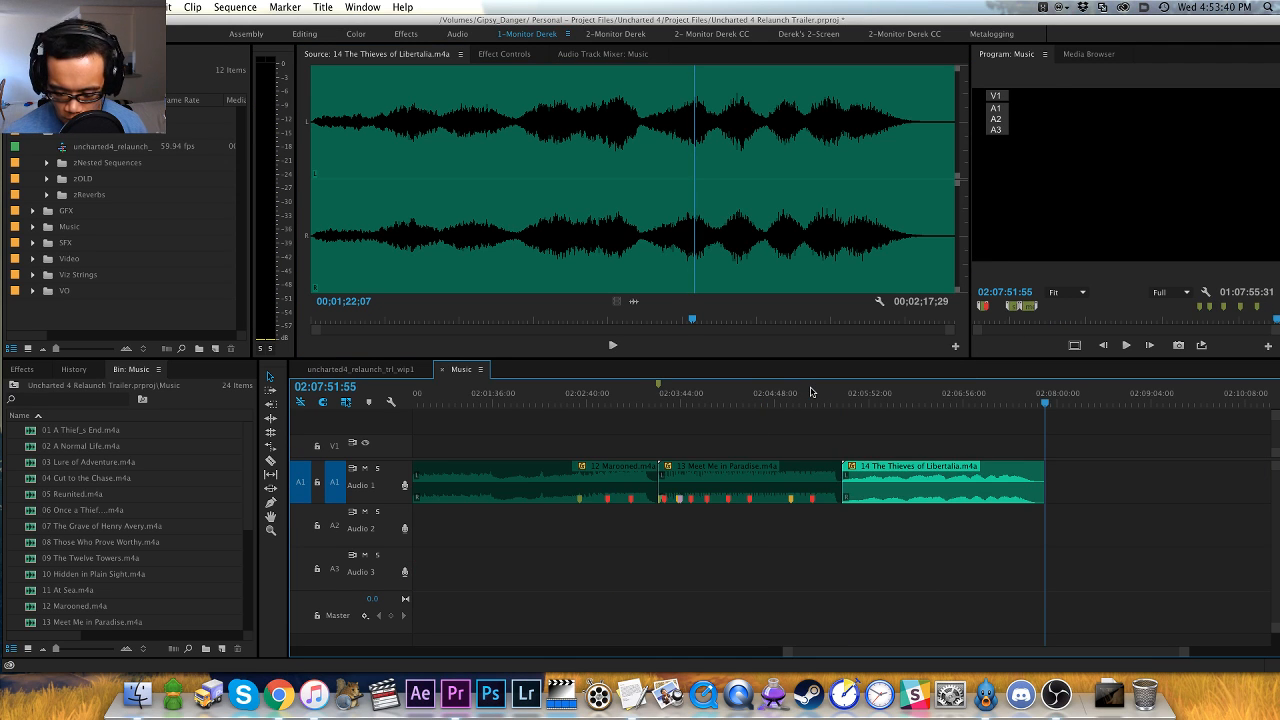
- Disable the moved Thieves of Libertalia clip and add a sequence marker named "slow - pondering" at its start, 02:05:34:04
key("Up")
key("d")
key("super+shift+a")
key("m")
key("m")
type("s")
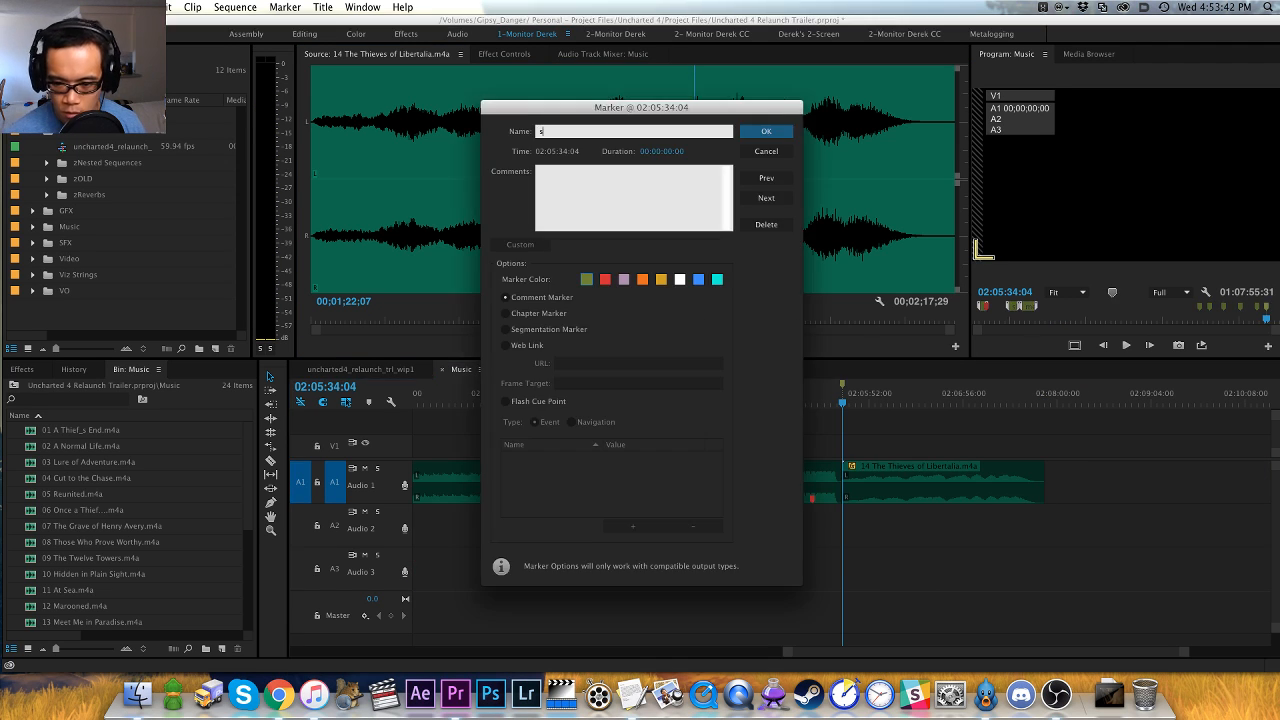
type("low,")
type(" po")
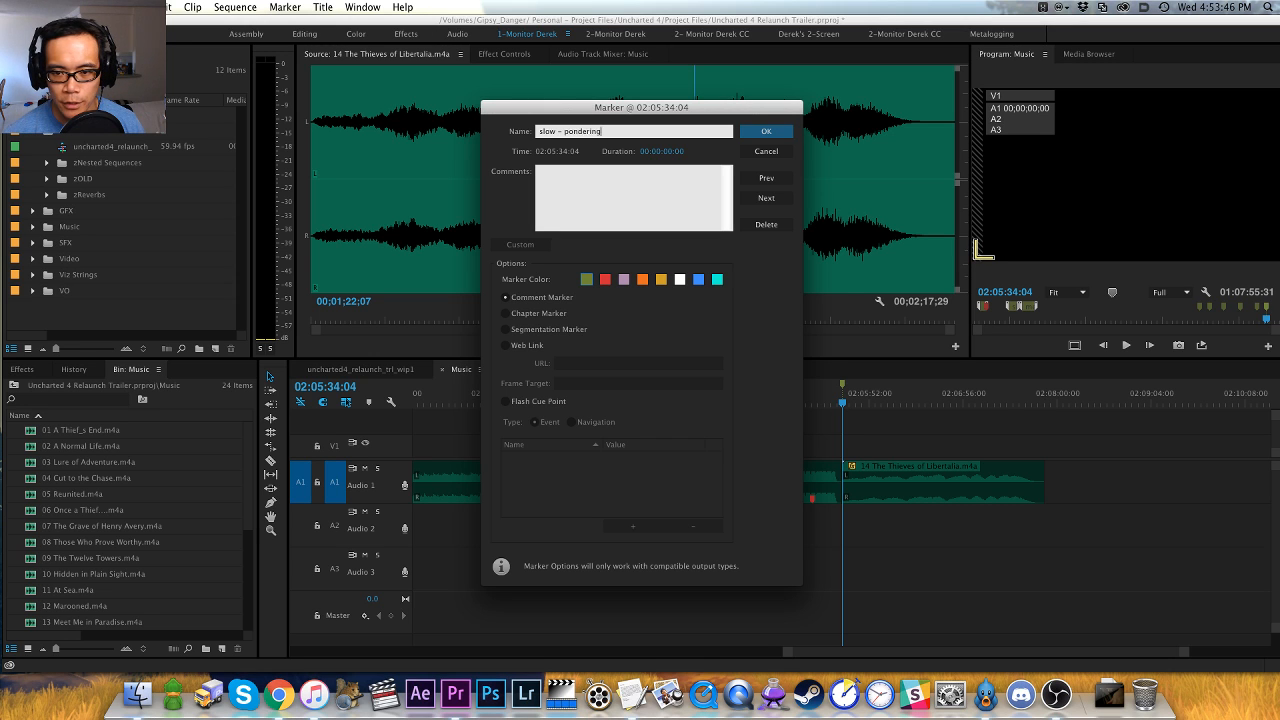
type("ndering")
key("Return")
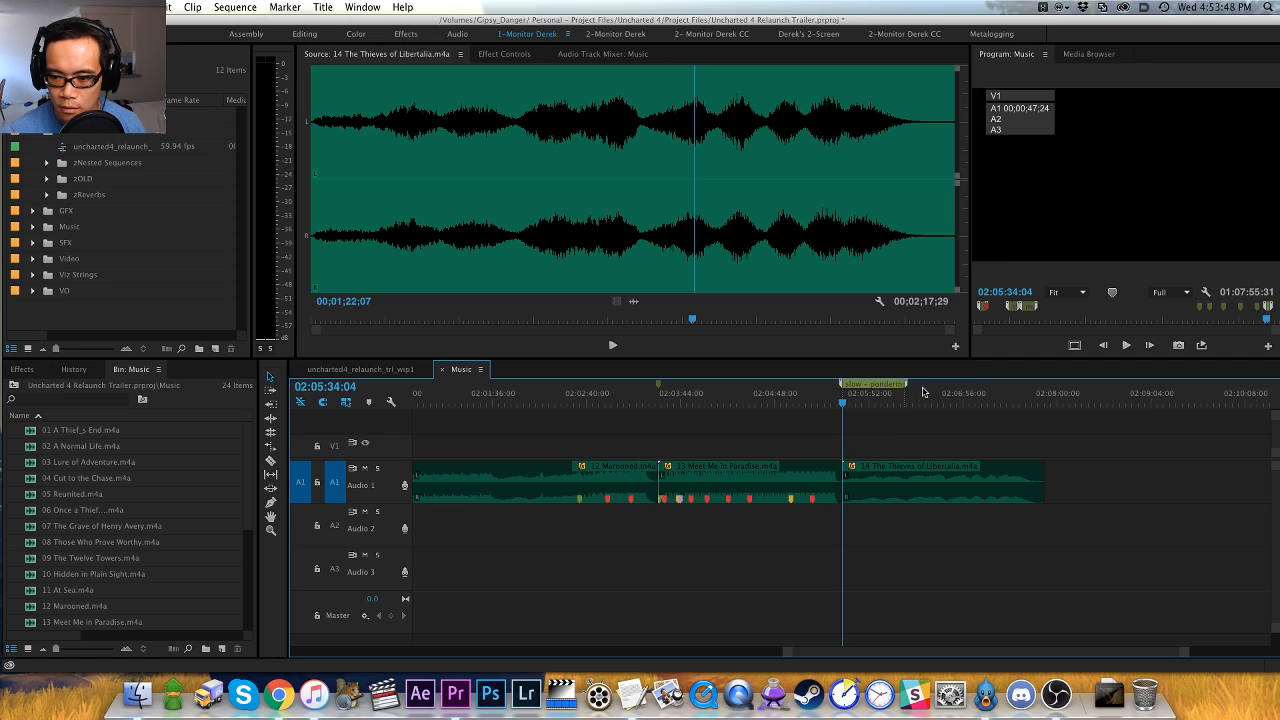
- Stretch the sequence markers above tracks 14, 13 and 12 into ranges covering most of each clip so their names can be read
left_click_drag(906, 385, 975, 385)
left_click_drag(660, 386, 834, 387)
key("minus")
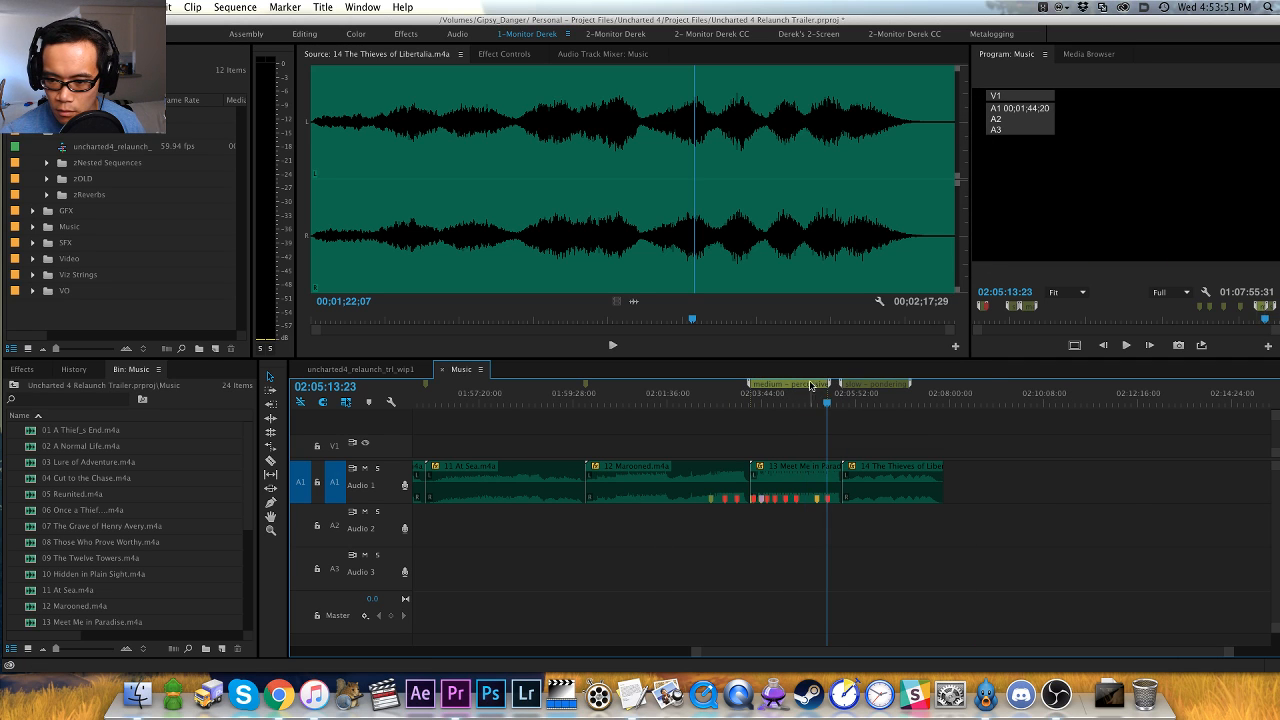
left_click_drag(586, 391, 722, 397)
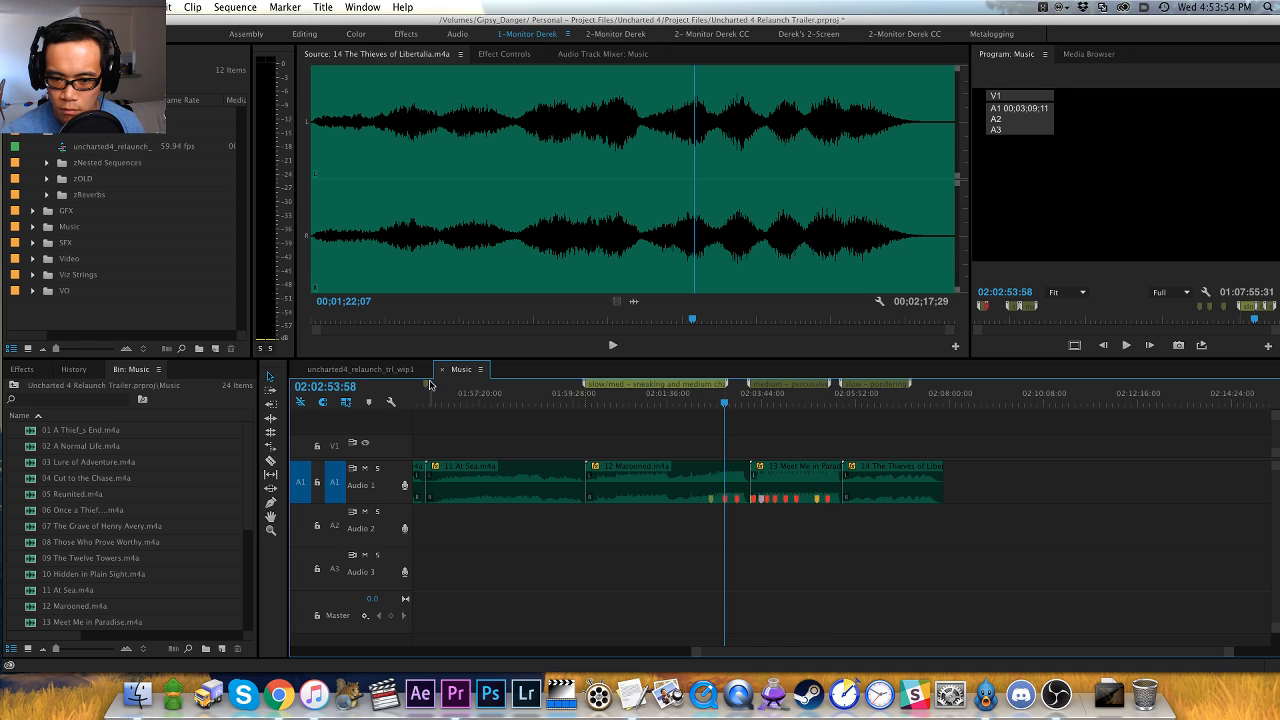
- Stretch the sequence markers above 11 At Sea, 07 The Grave of Henry Avery and 06 Once a Thief into readable ranges
left_click_drag(430, 385, 535, 390)
mouse_move(654, 402)
left_mouse_down()
mouse_move(551, 404)
mouse_move(688, 388)
left_mouse_up()
scroll(693, 406, "left", 5)
left_click(684, 398)
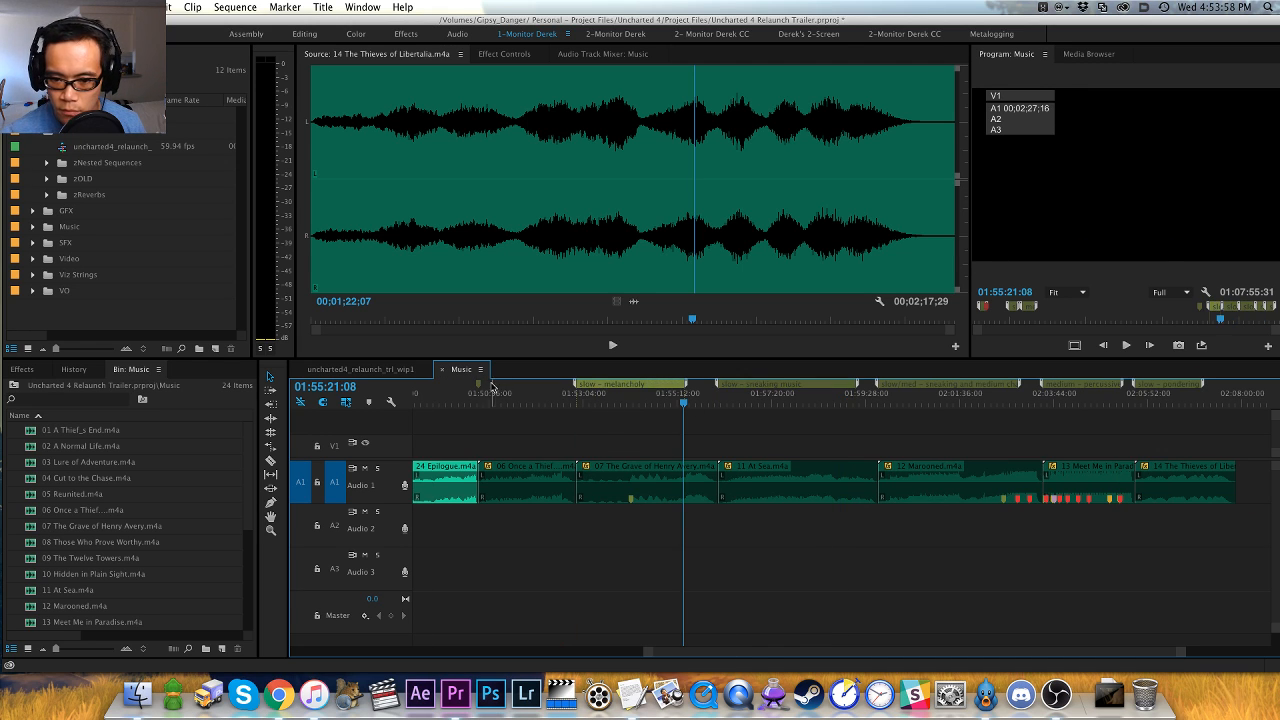
left_click_drag(478, 386, 568, 388)
left_click(561, 393)
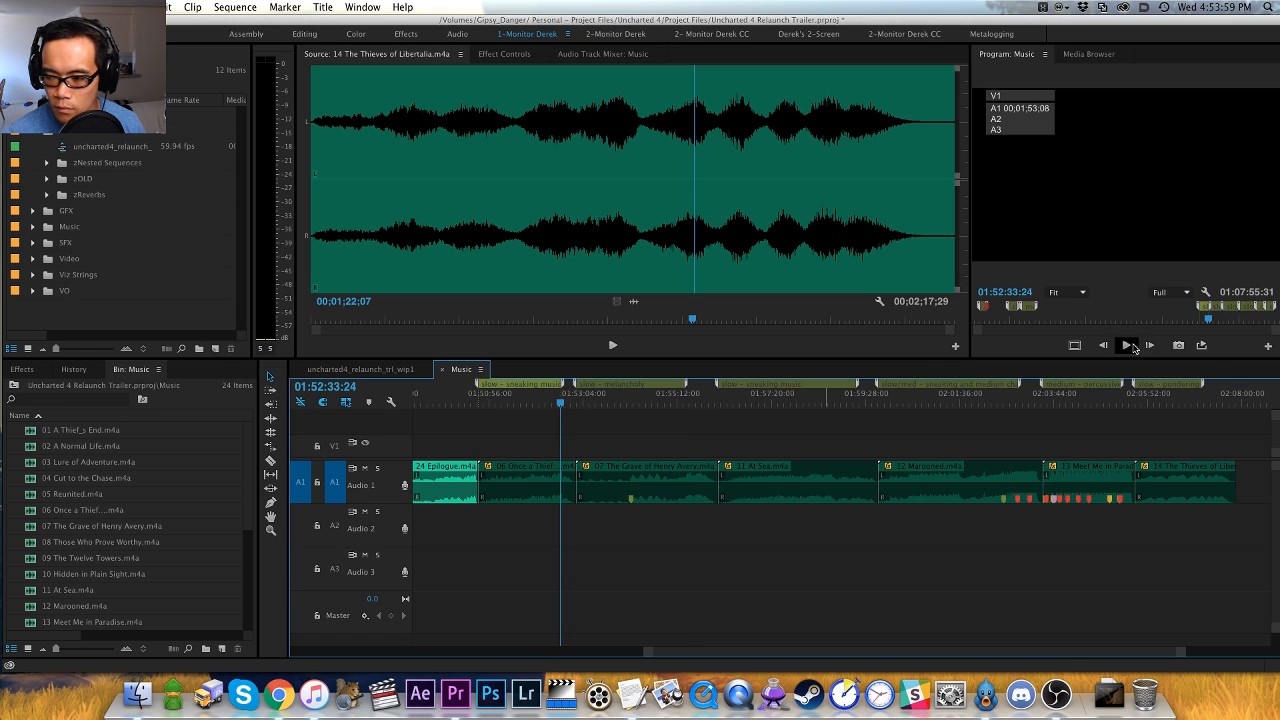
- Customize the Program monitor's transport controls, removing Step Forward and Step Back
left_click(1268, 346)
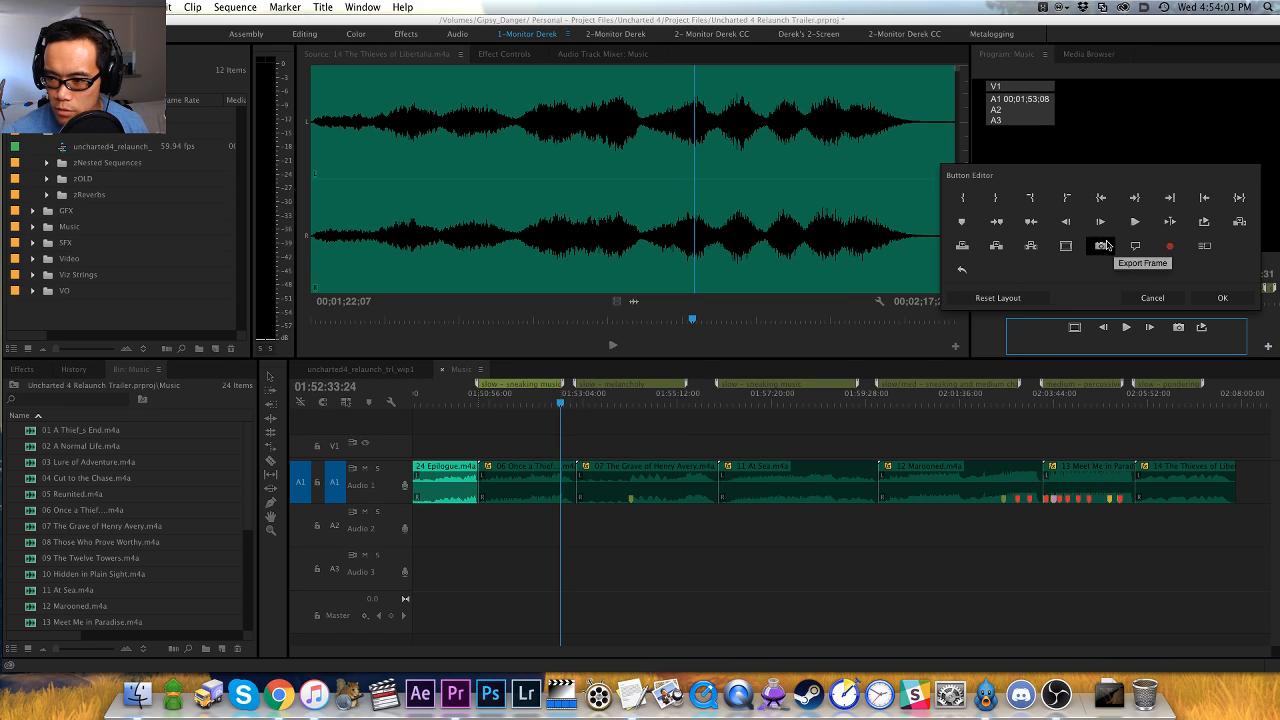
left_click_drag(1149, 330, 1156, 272)
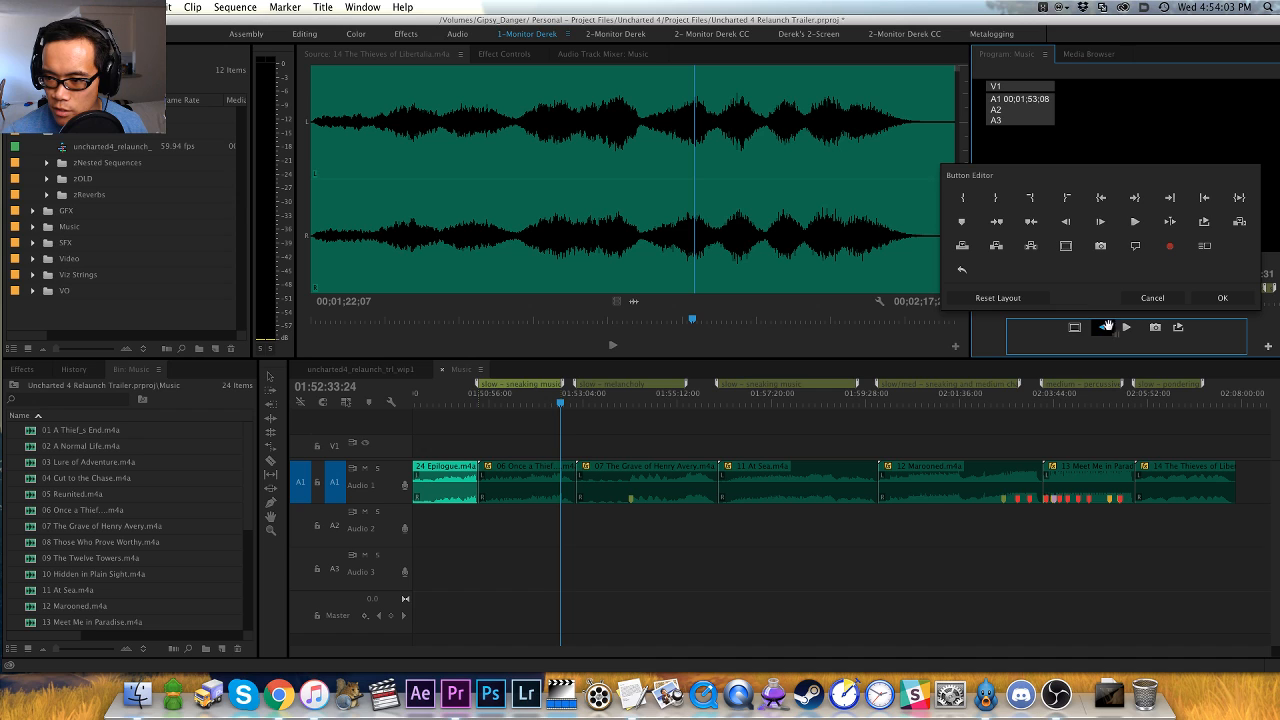
left_click_drag(1106, 327, 1082, 288)
left_click(1222, 297)
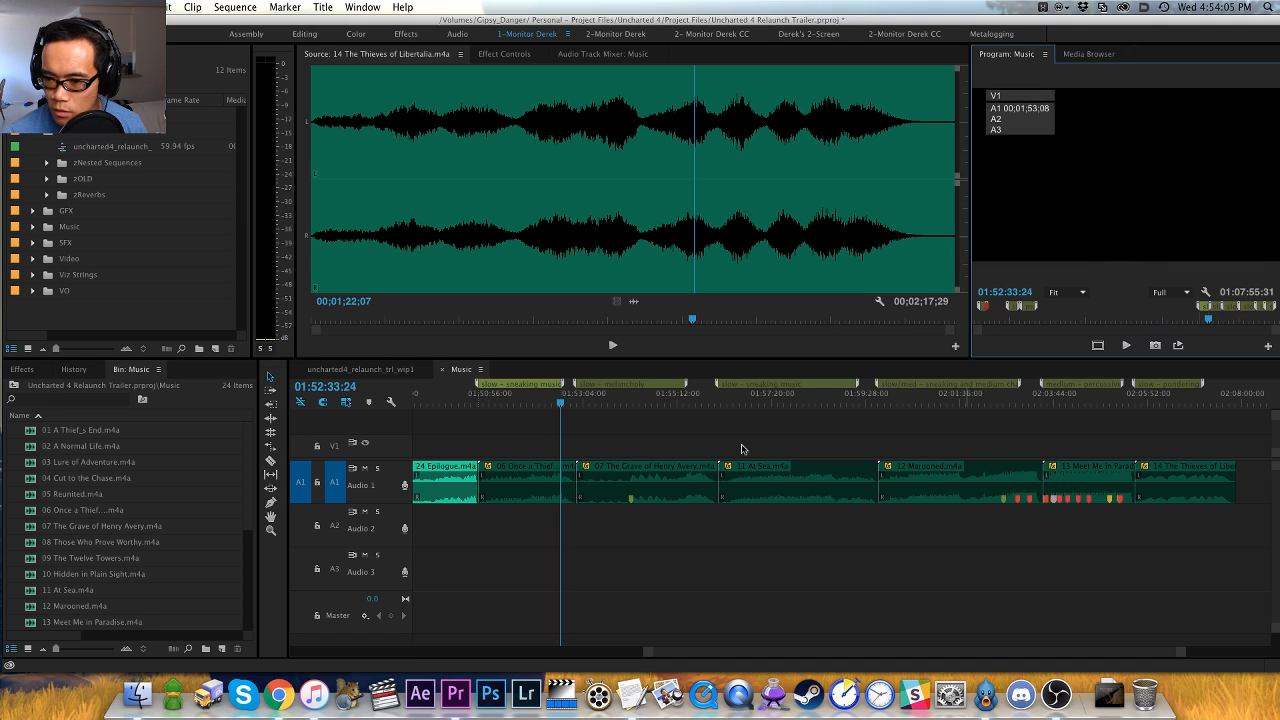
- Return to the start of 15 Sic Parvis Magna in the Music sequence and play its first seconds
key("minus")
key("minus")
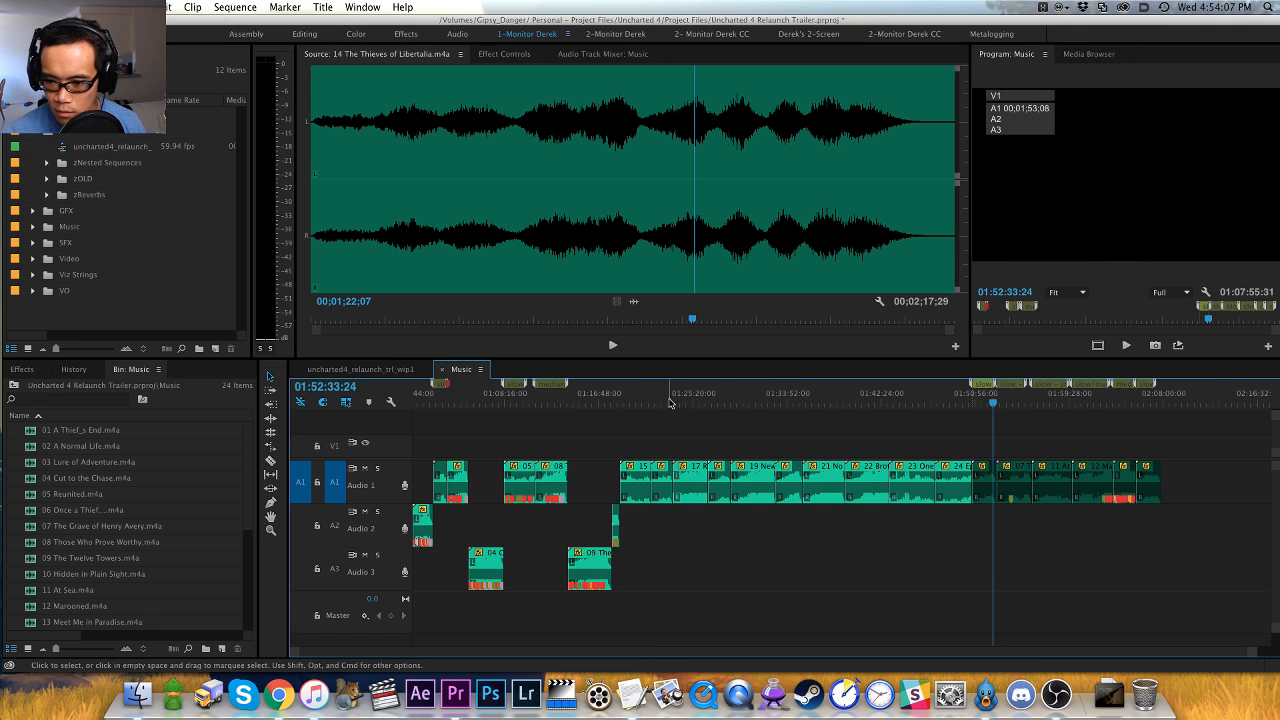
left_click(630, 392)
key("space")
key("equal")
key("equal")
key("equal")
key("equal")
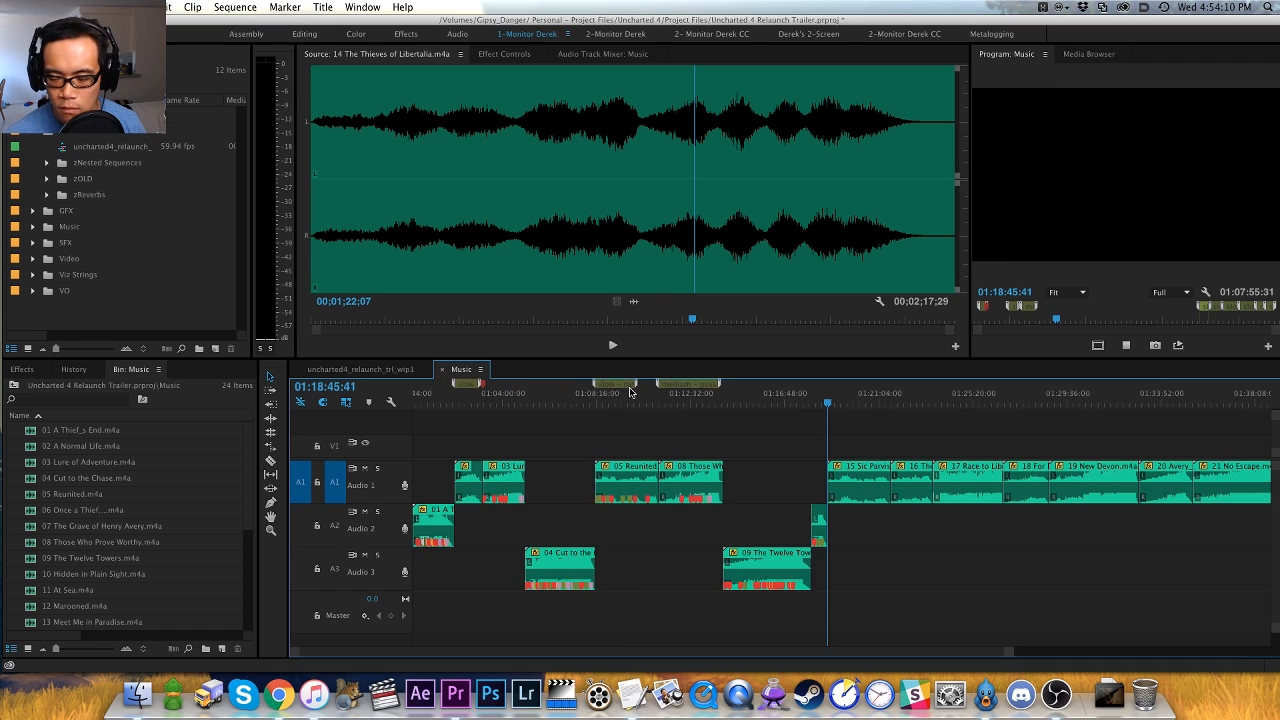
key("minus")
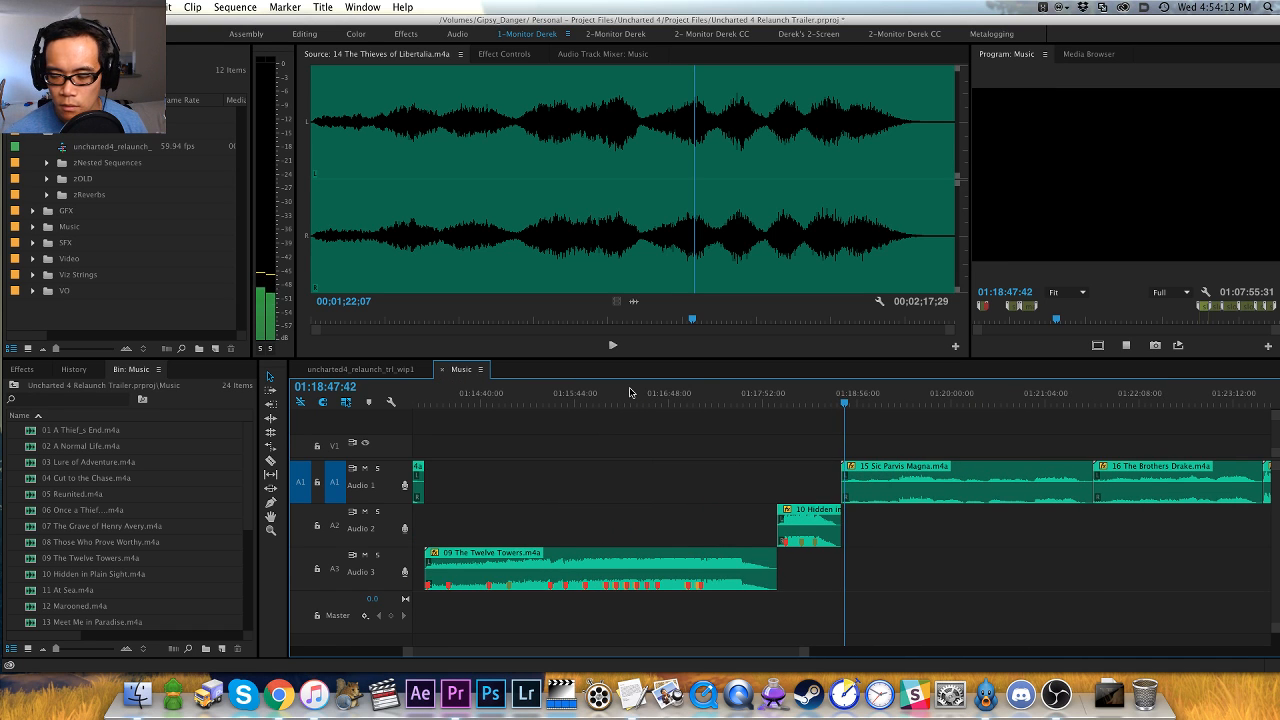
key("space")
- Load 15 Sic Parvis Magna in the Source monitor and listen to its quiet opening
left_click(645, 350)
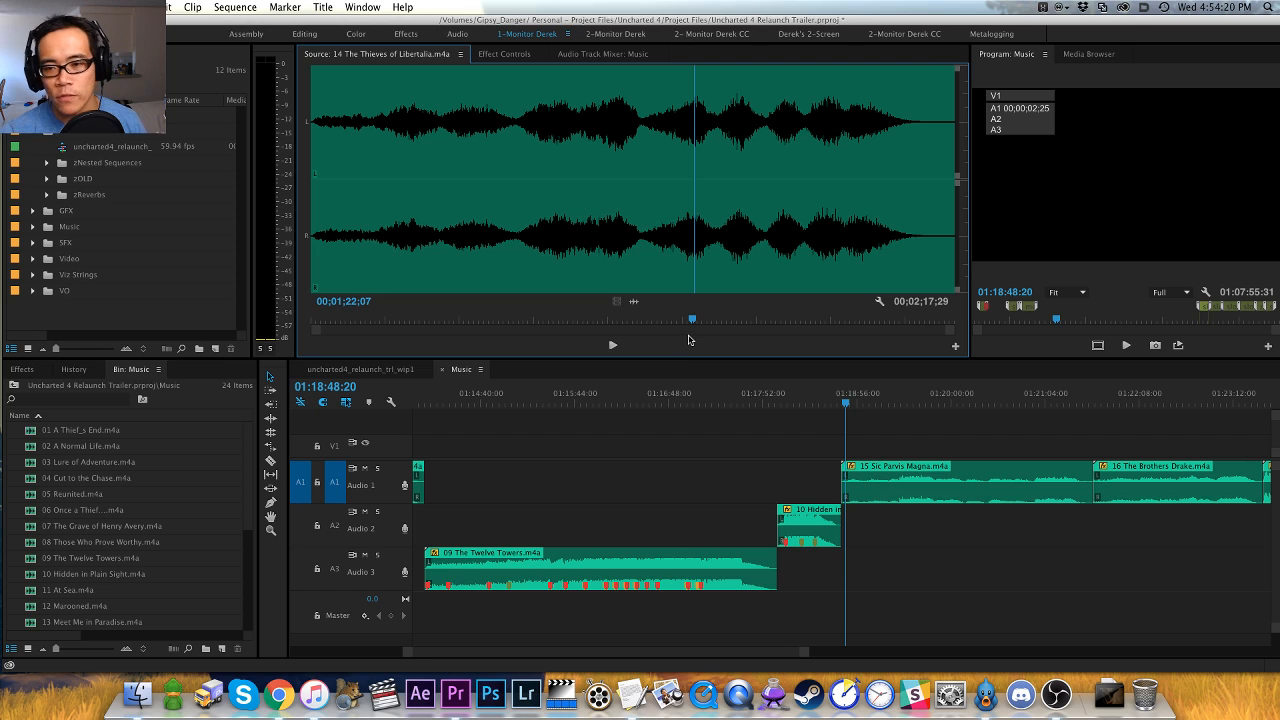
left_click(818, 423)
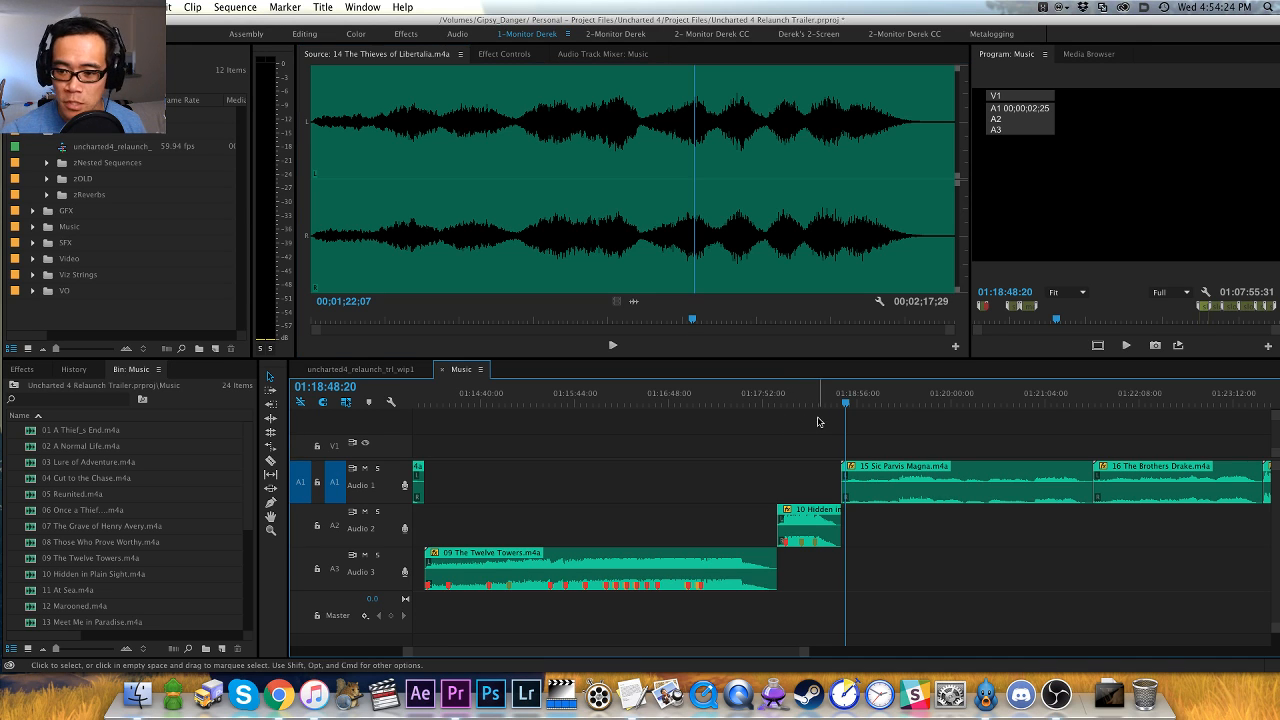
key("f")
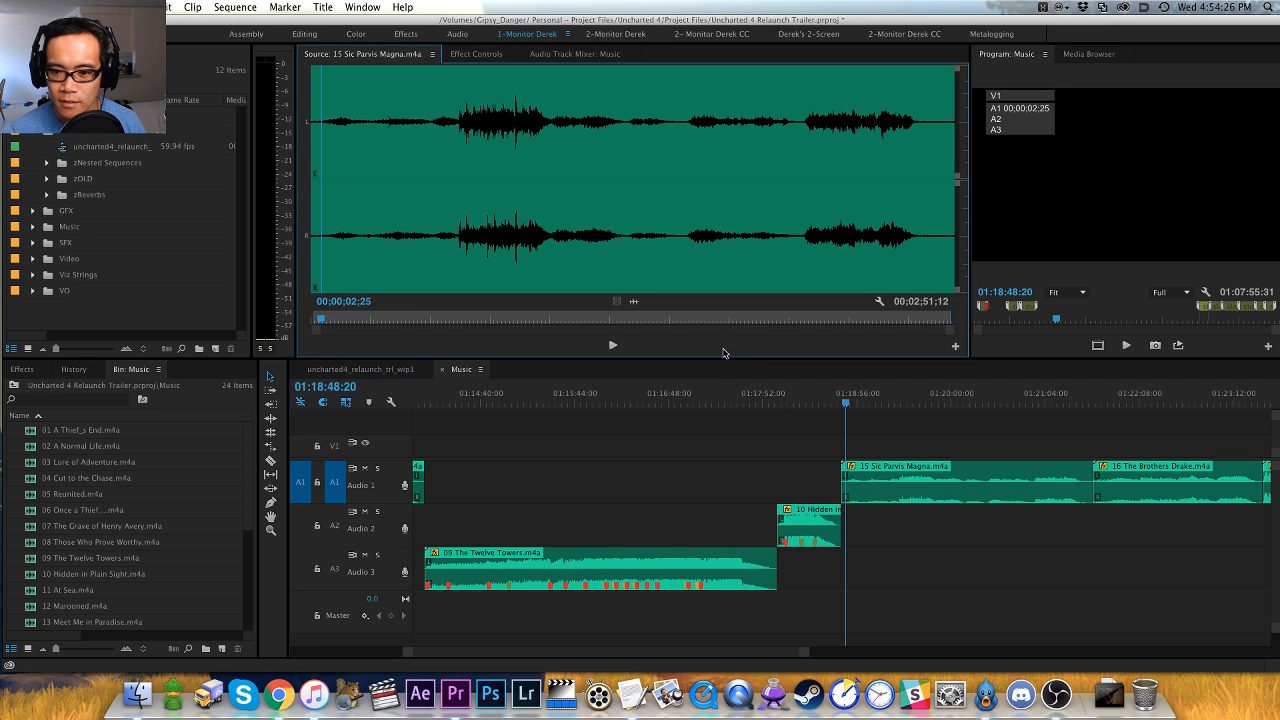
key("space")
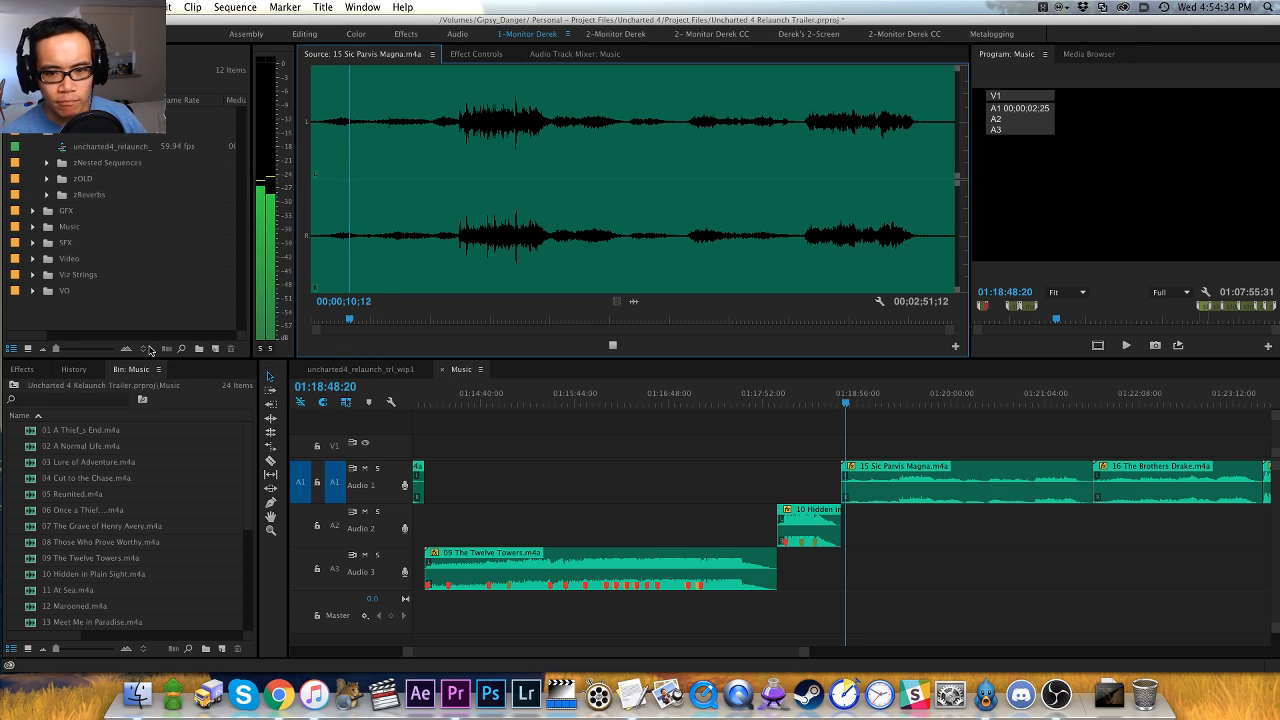
key("super+Tab")
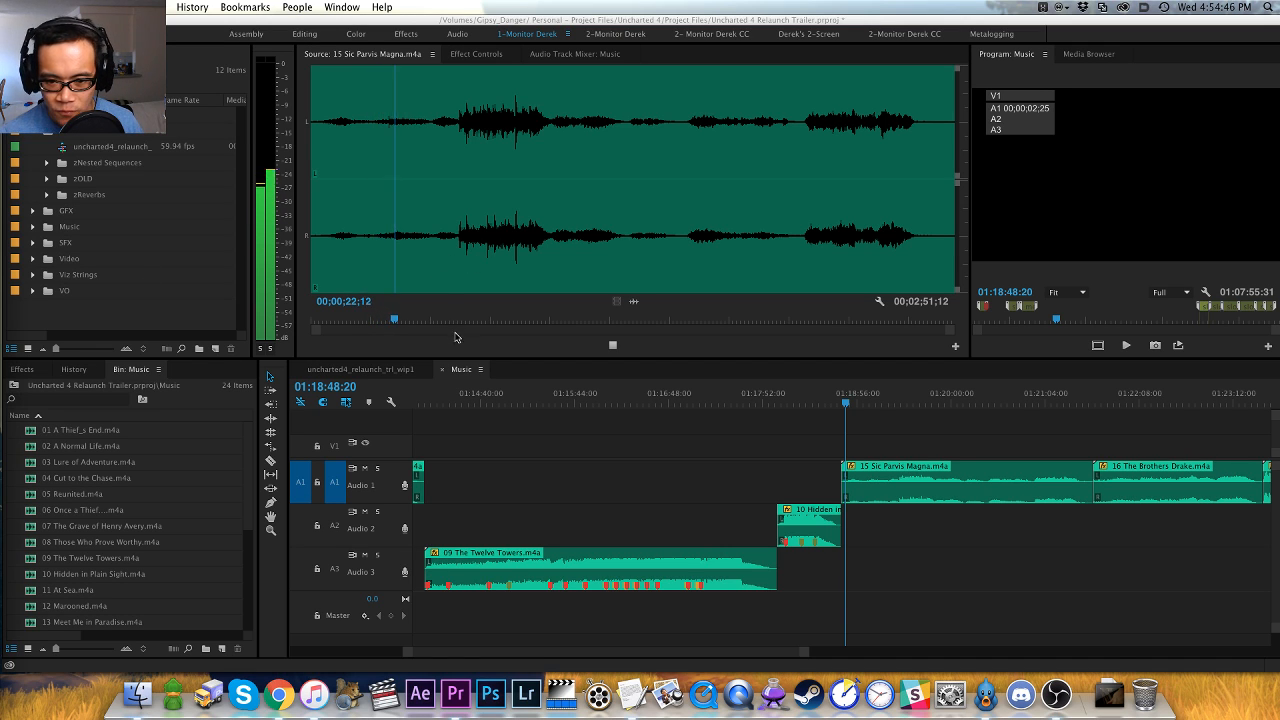
left_click(561, 289)
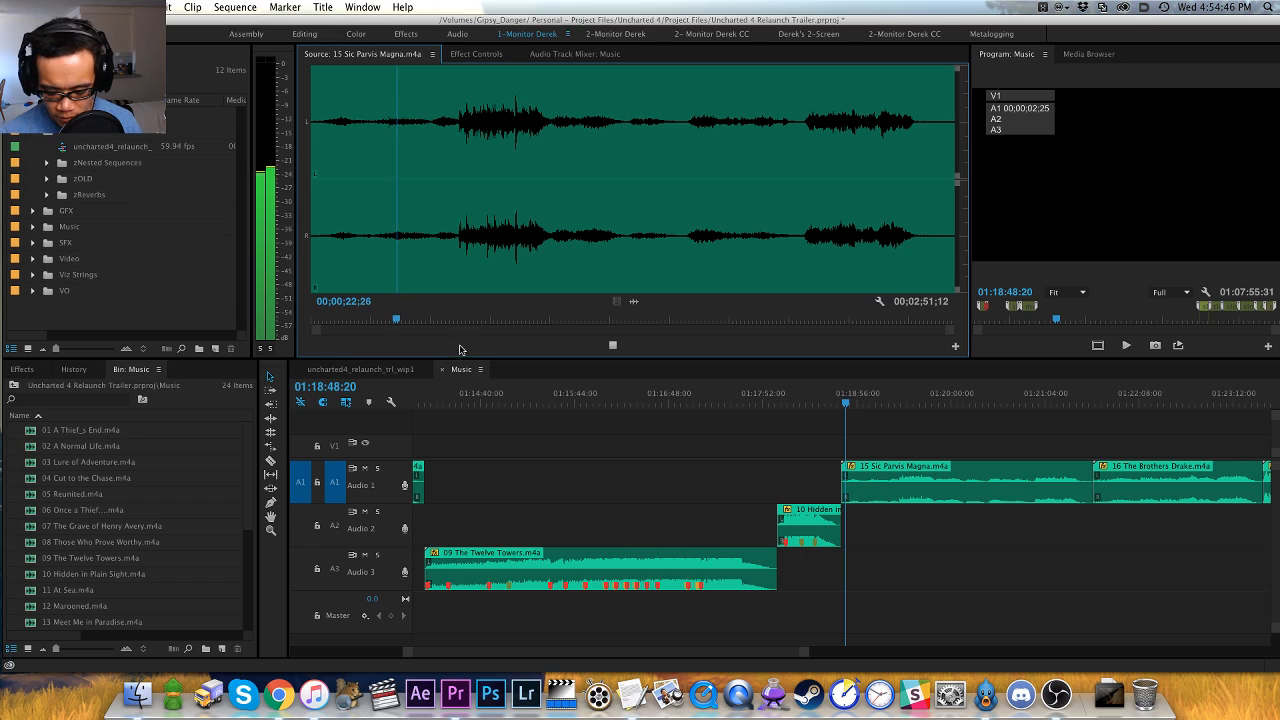
- Play the louder section from about 00;00;38;25, pinpoint its onset and add a marker there at 00;00;39;13
left_click(456, 247)
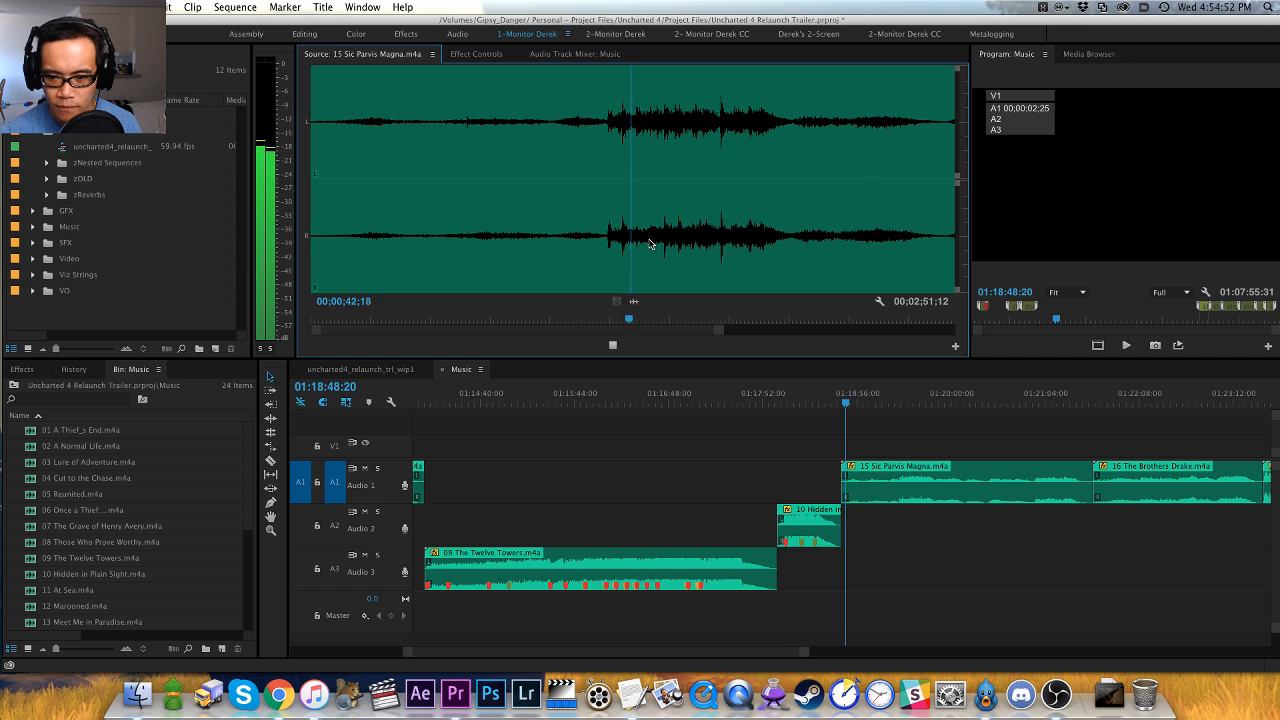
key("equal")
key("space")
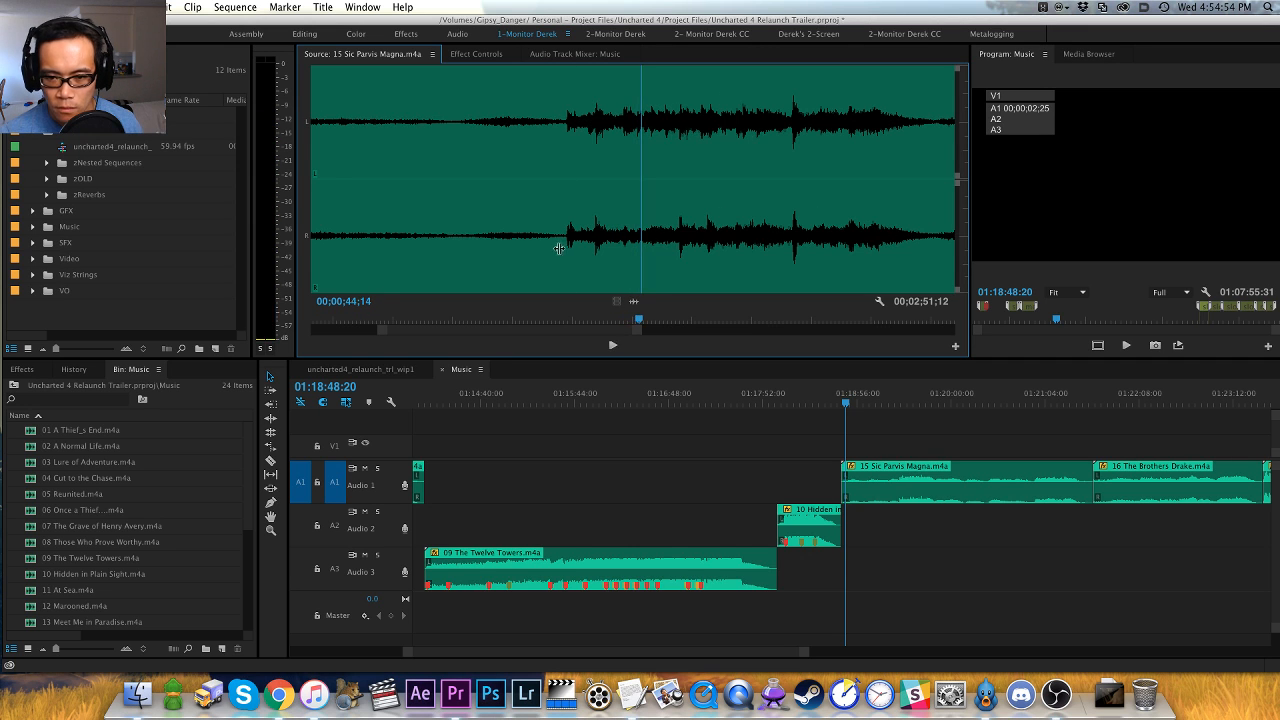
left_click(563, 247)
key("equal")
key("equal")
key("shift+Right")
key("Left")
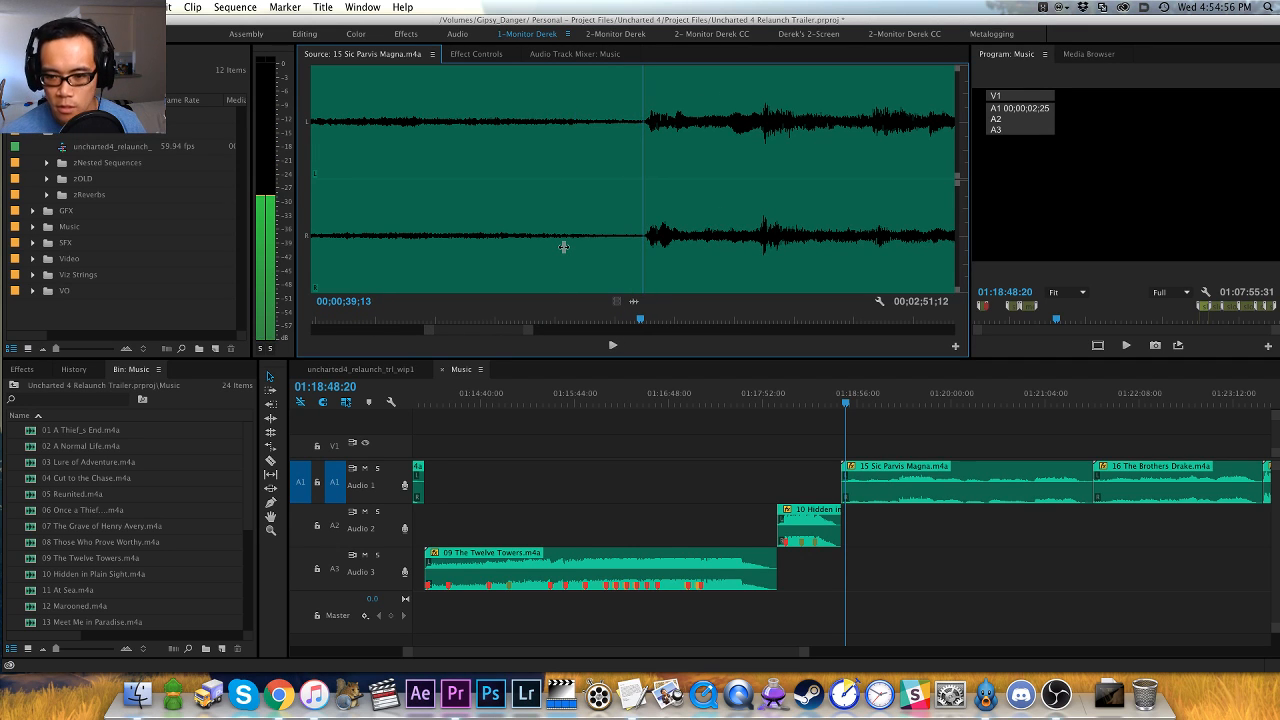
key("m")
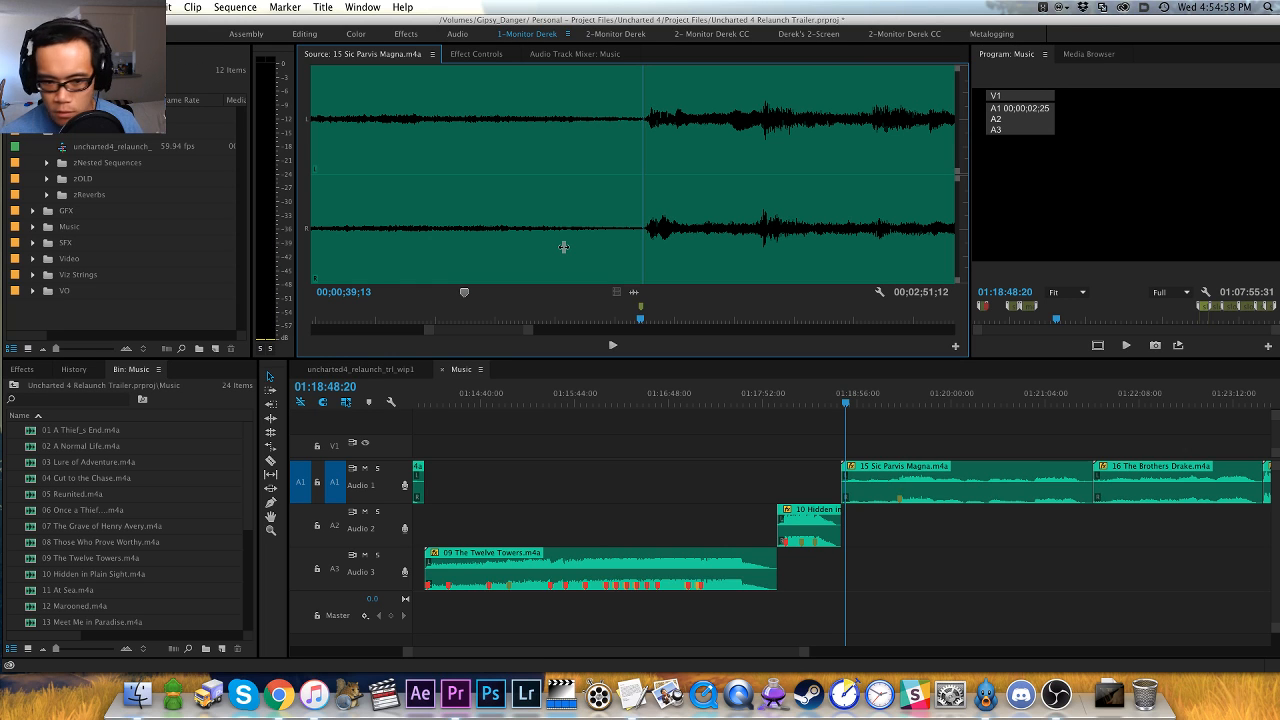
- Play 15 Sic Parvis Magna in the Source monitor from the 00;00;39;13 marker through the loud section into the quieter passage
key("space")
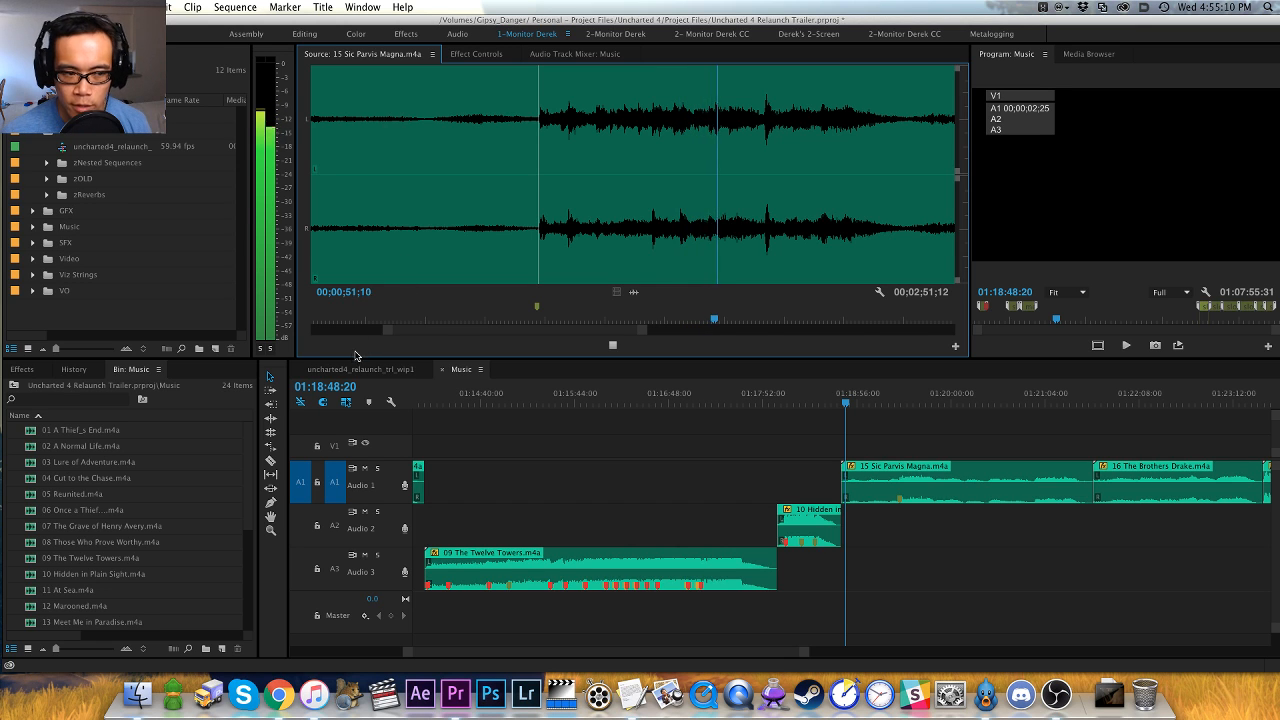
key("minus")
key("minus")
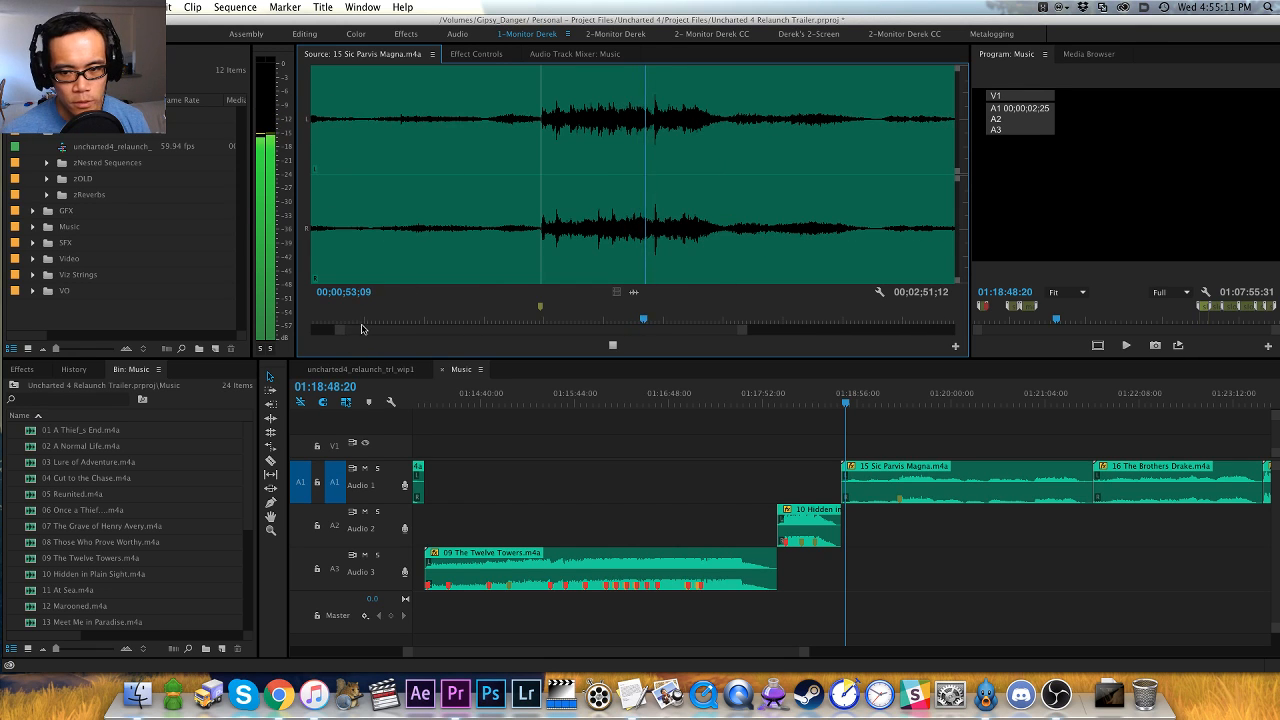
key("equal")
key("equal")
key("minus")
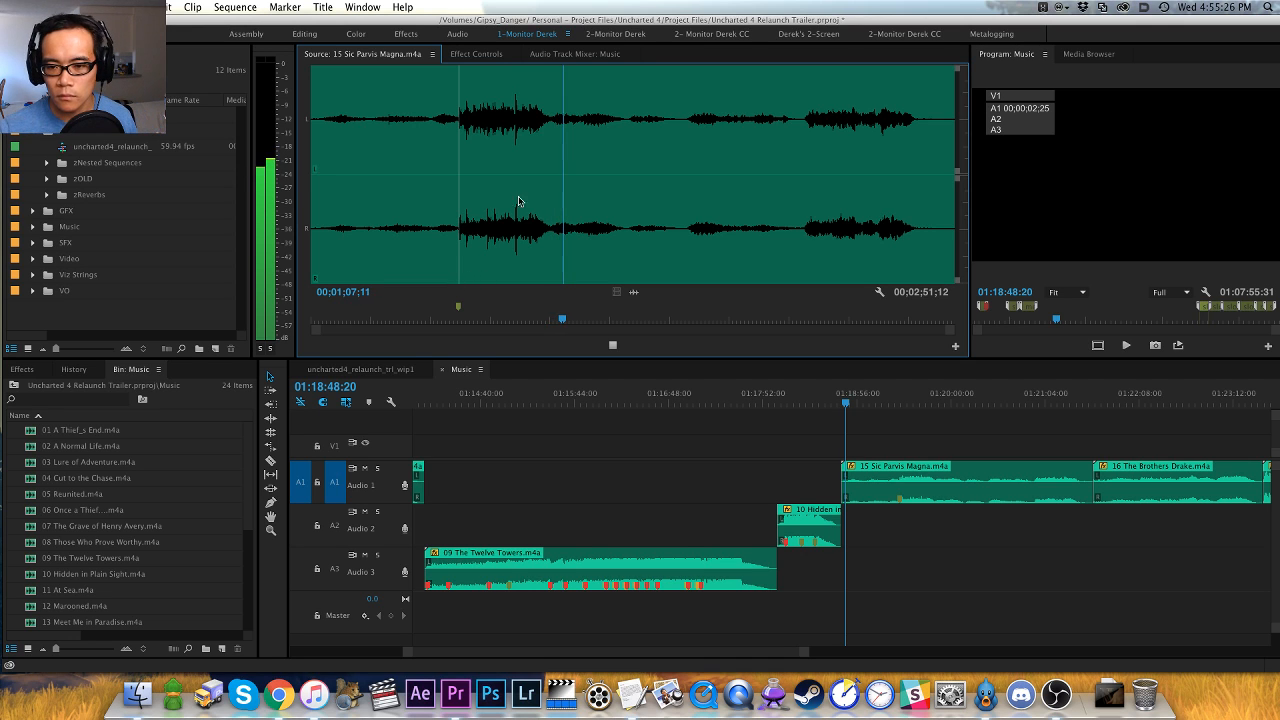
left_click(591, 248)
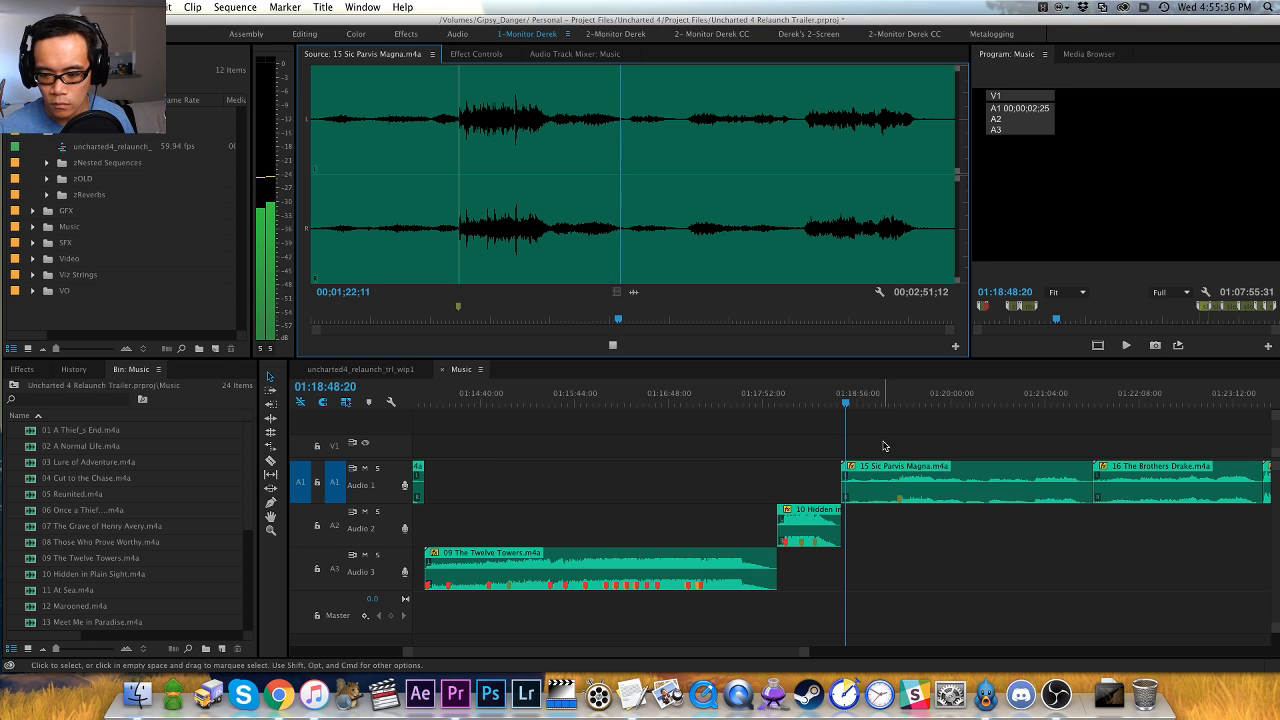
- Move the 15 Sic Parvis Magna clip in the Music sequence down from Audio 1 to Audio 2
left_click(897, 473)
key("alt+Down")
left_click(897, 473)
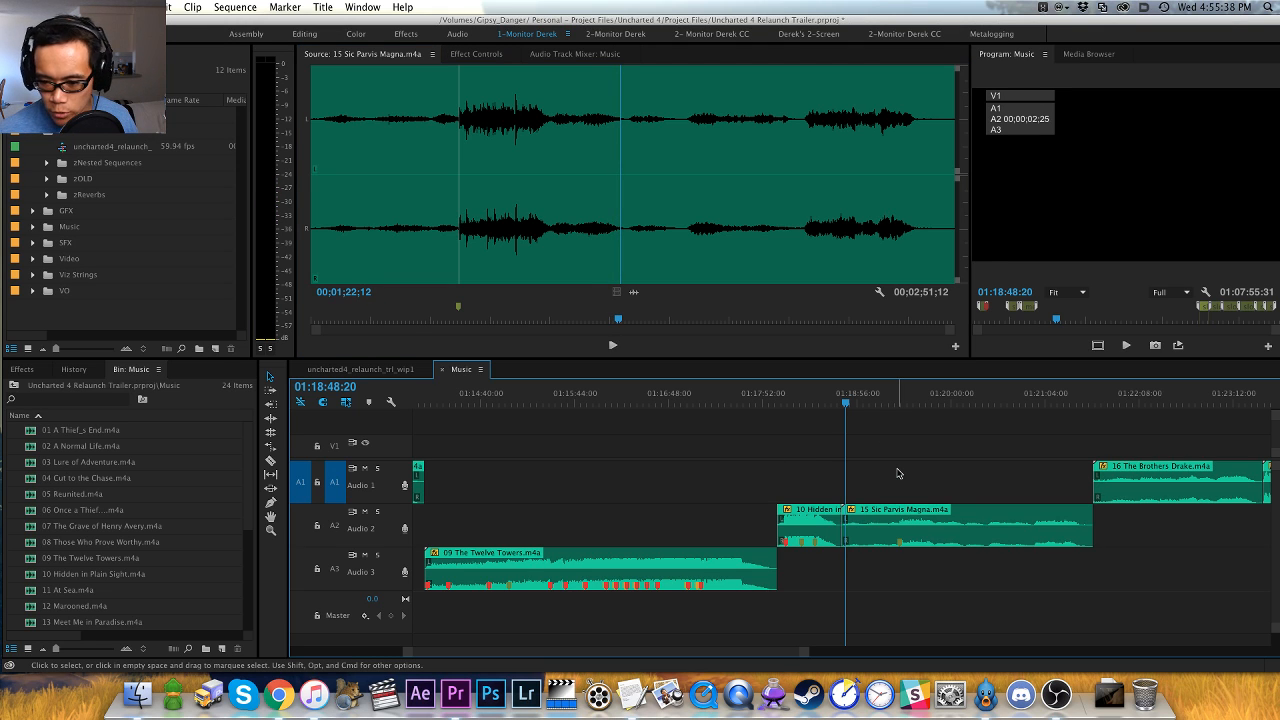
- Add a sequence marker at the start of 15 Sic Parvis Magna, 01:18:45:29, named "slow - possible intro, inquisitive"
key("Up")
key("equal")
key("m")
key("m")
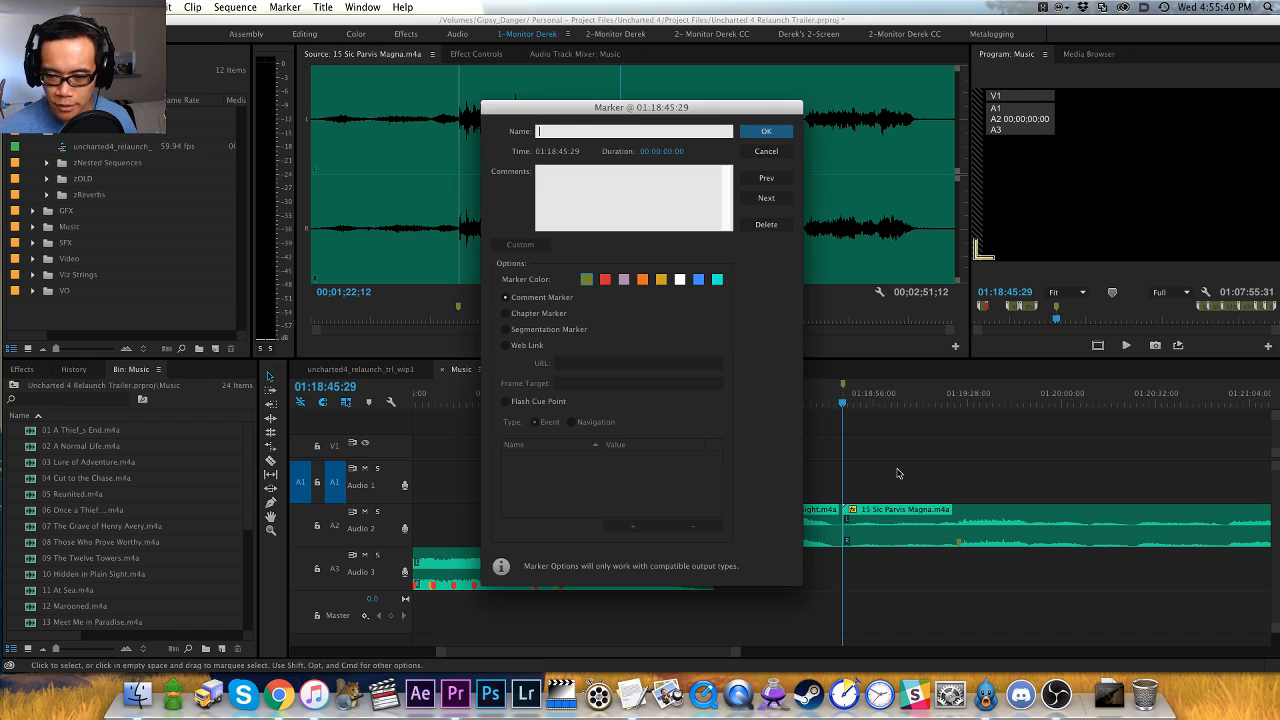
type("slow -")
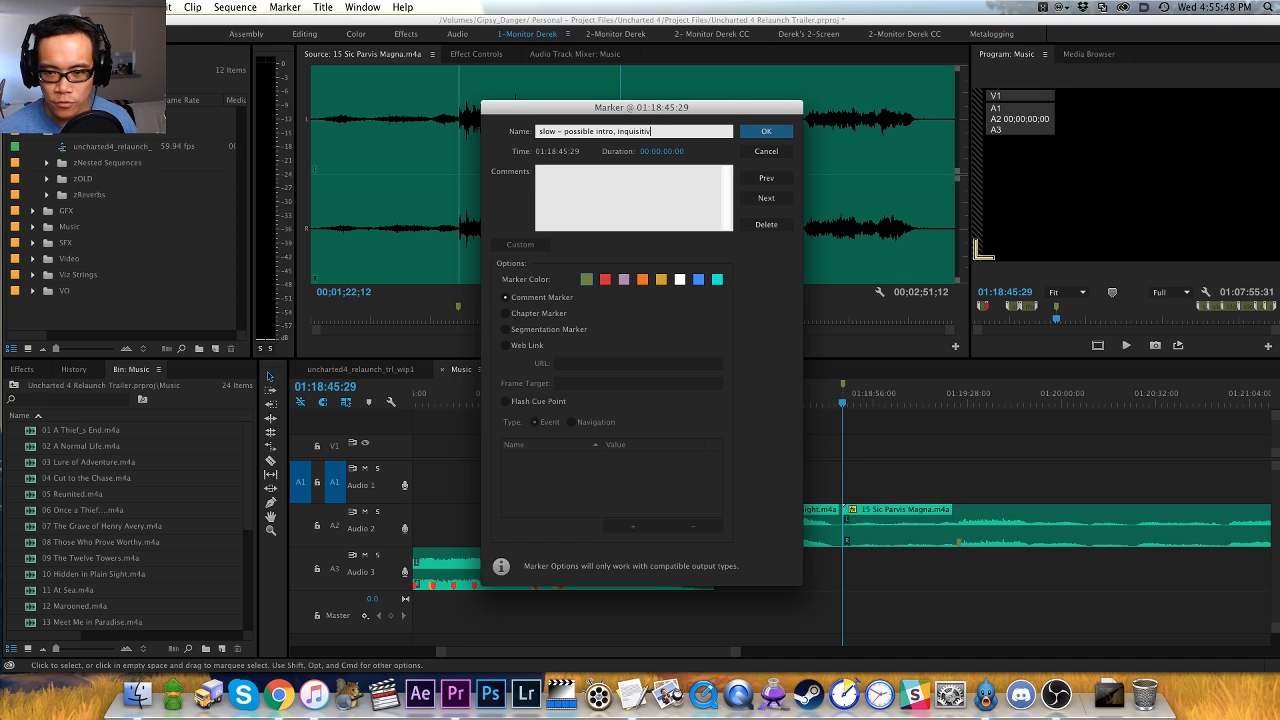
type("possible intro, inquisitive")
key("Return")
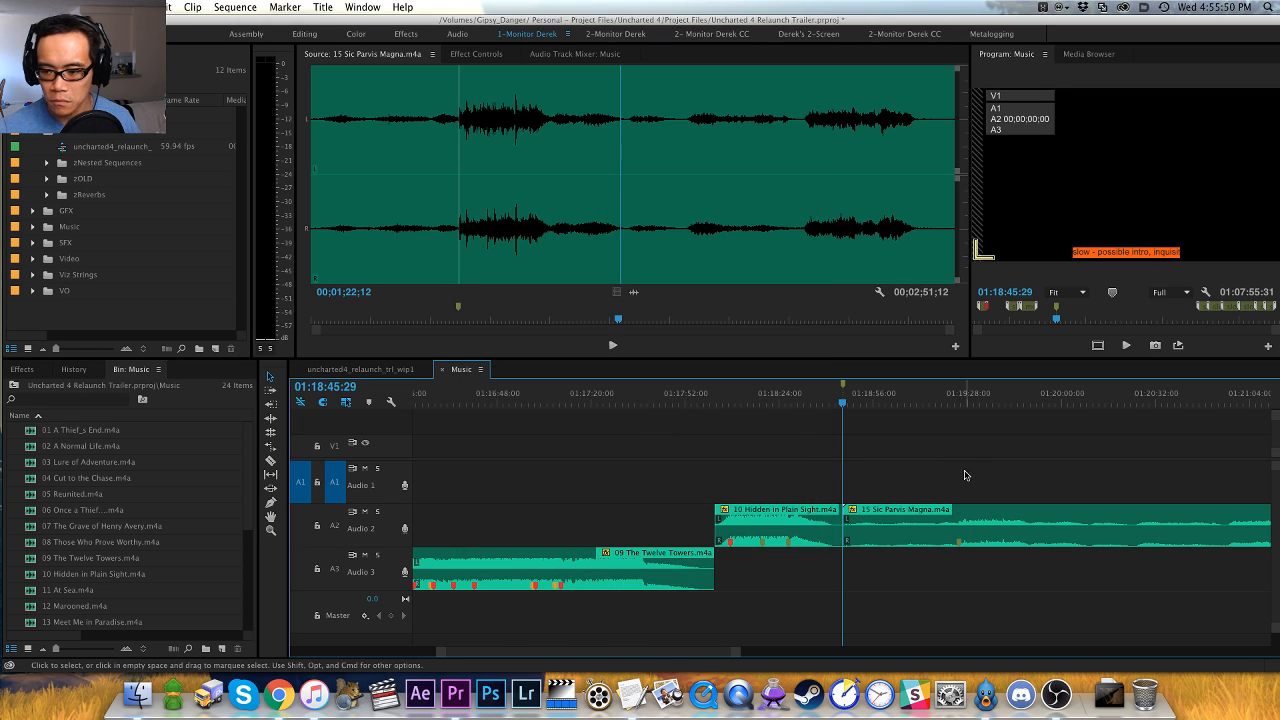
left_click(928, 403)
key("shift+m")
key("q")
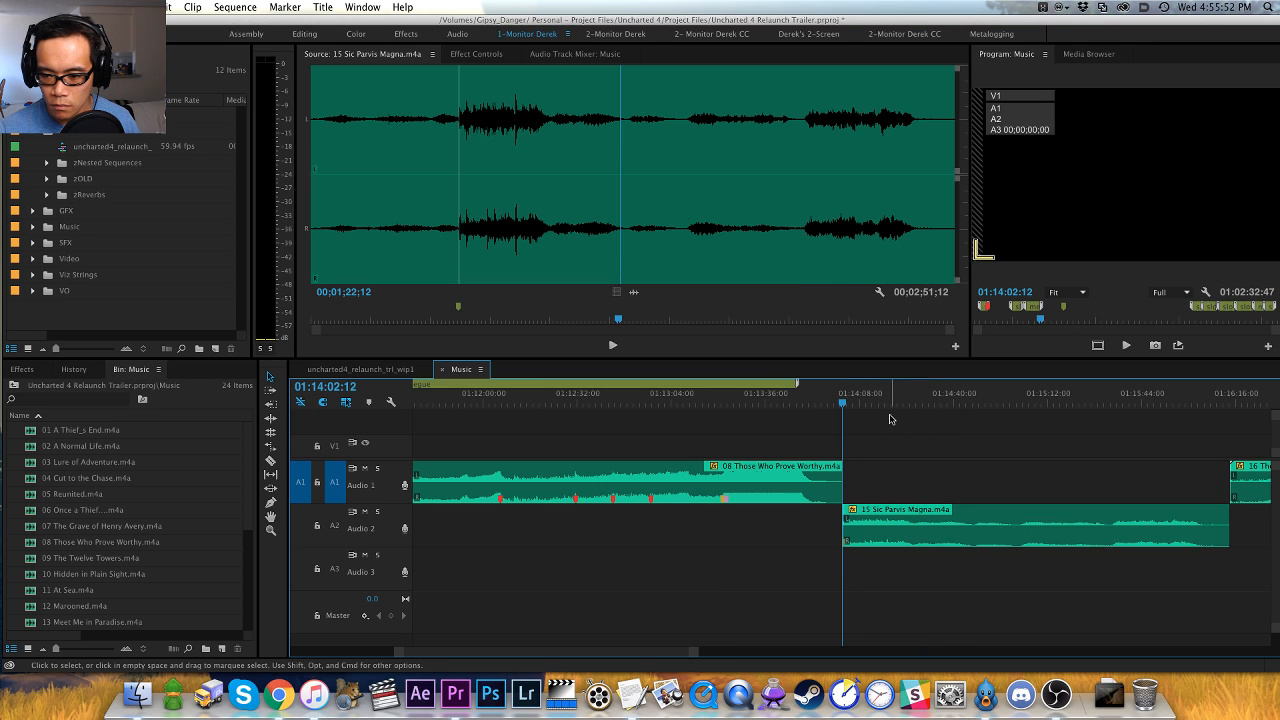
key("super+z")
key("backslash")
left_click_drag(674, 398, 663, 398)
key("equal")
key("equal")
key("equal")
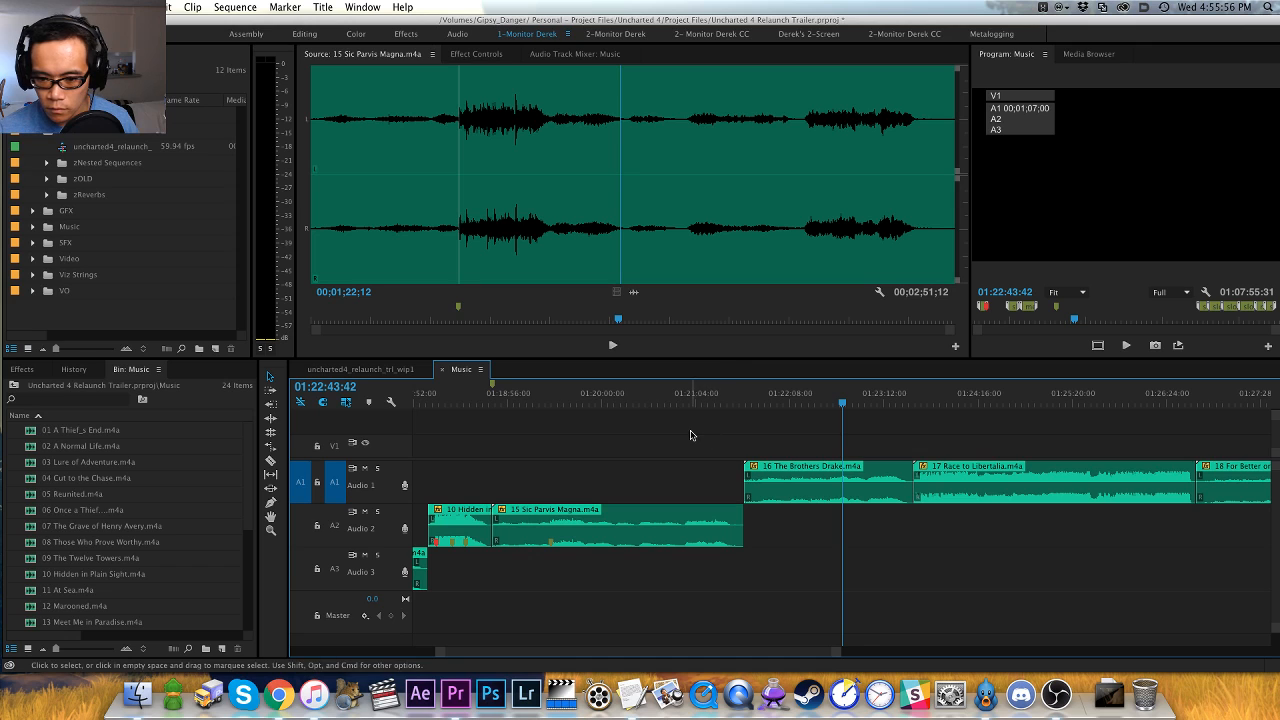
- Audition the second half of 15 Sic Parvis Magna in the Source monitor, including the final loud section from 00;02;10;19
left_click(685, 254)
key("space")
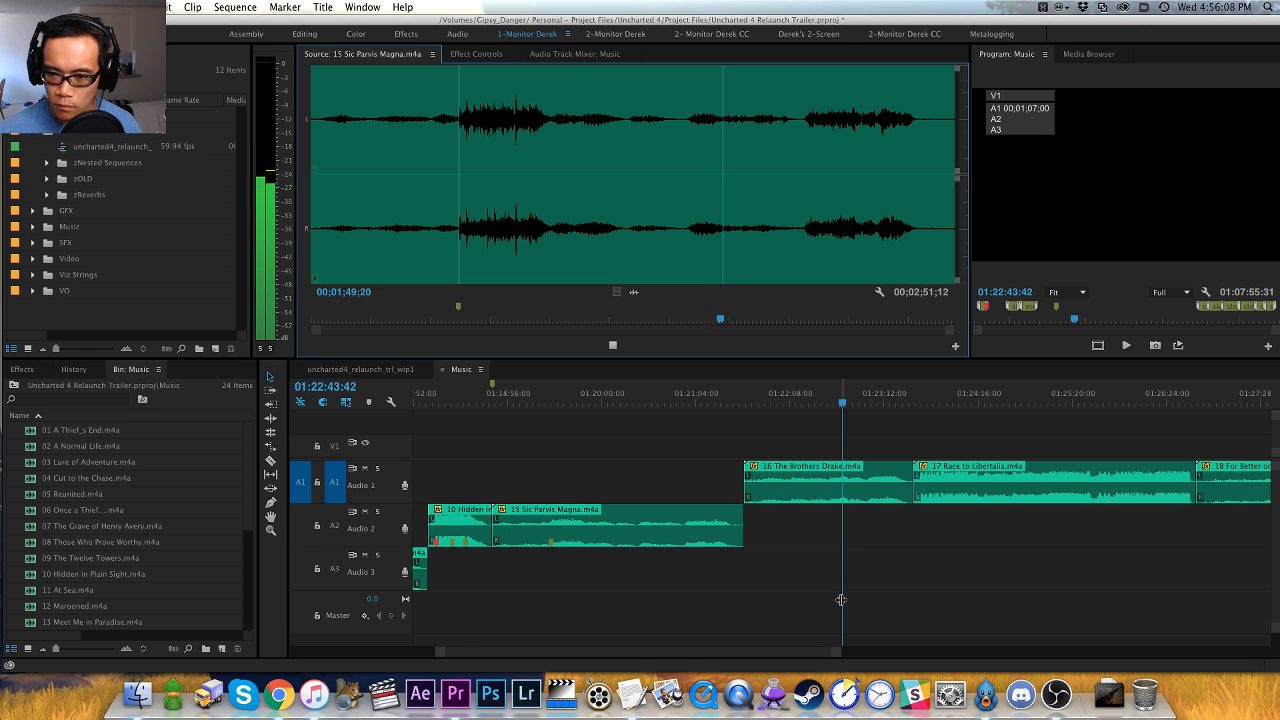
left_click(801, 233)
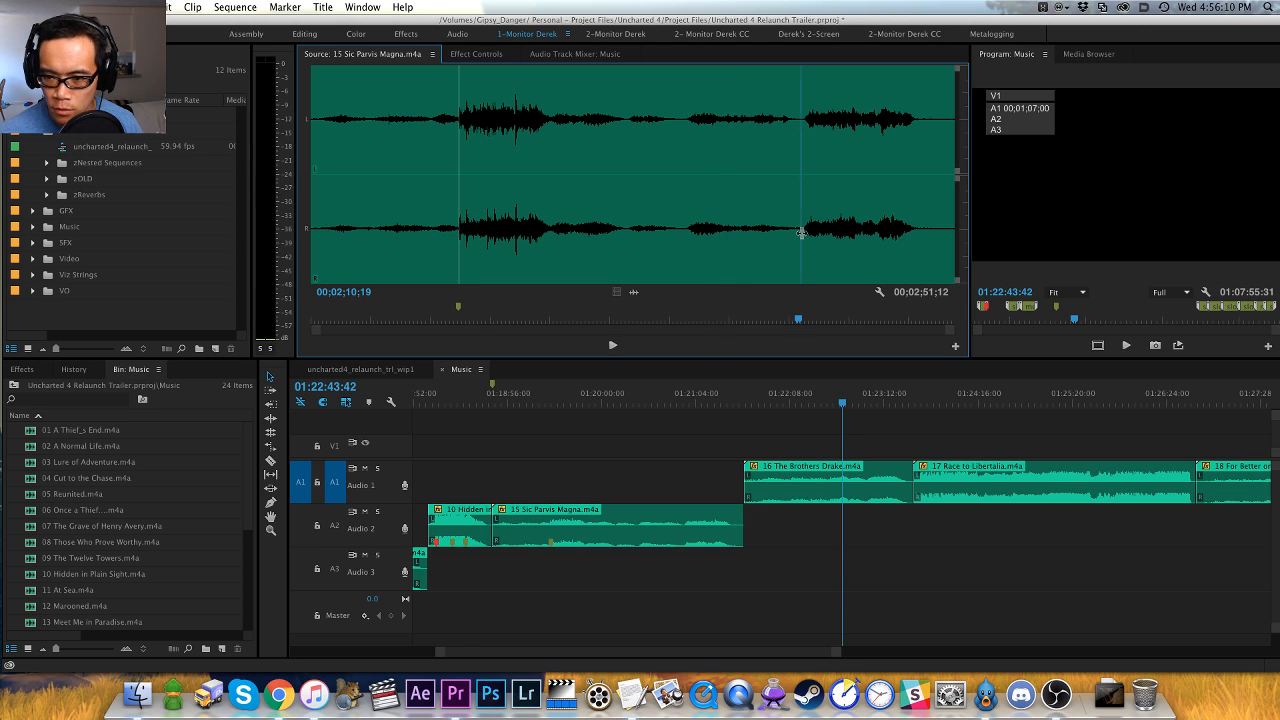
key("=")
key("=")
key("space")
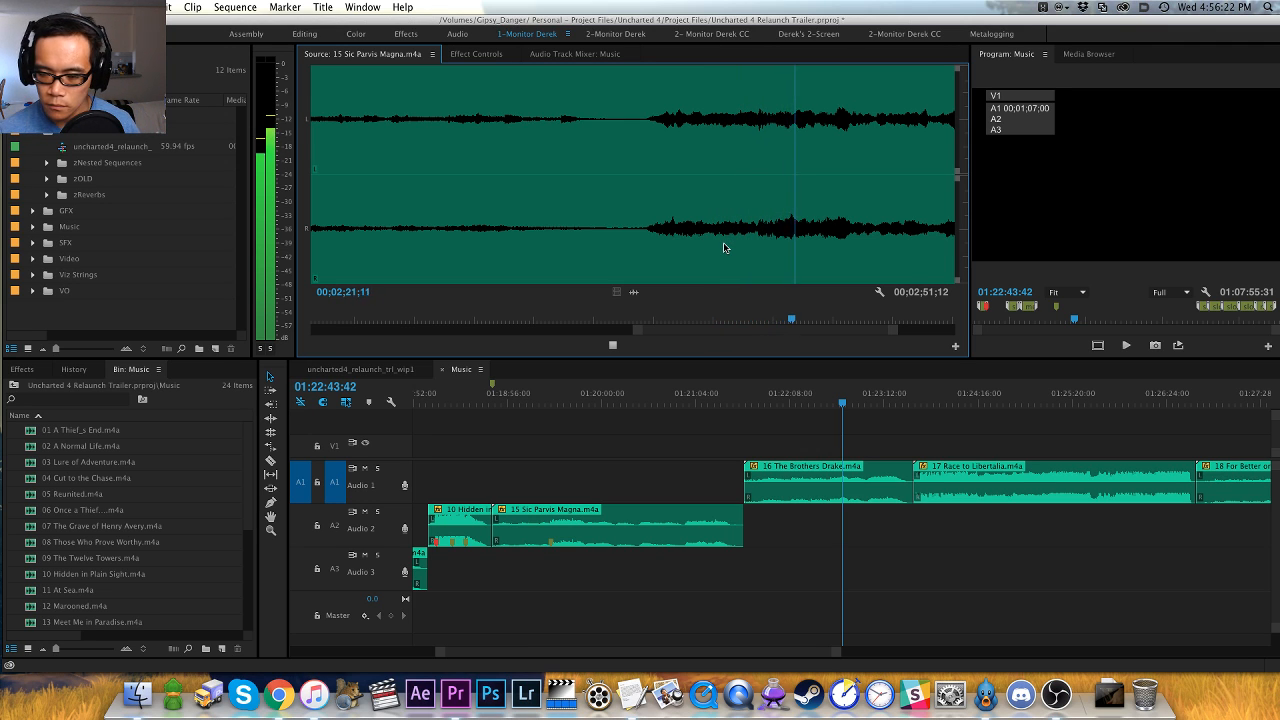
key("minus")
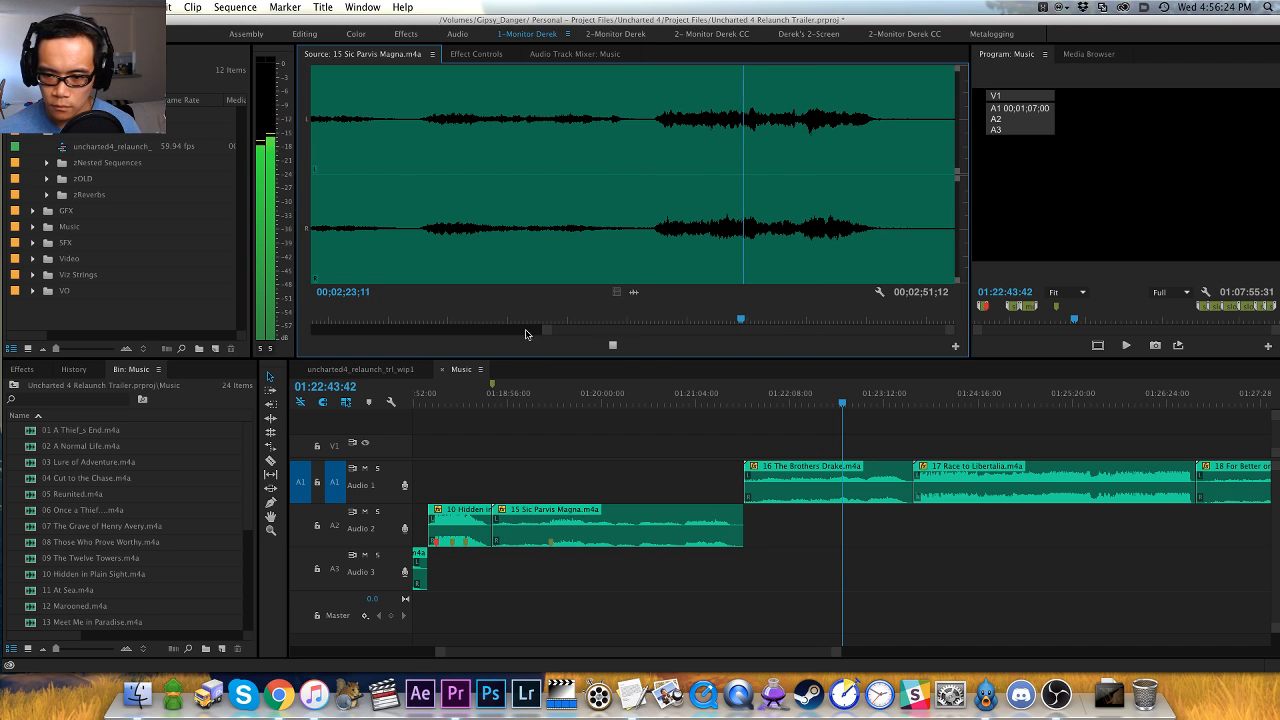
- Turn off snapping and ripple-trim the start of 15 Sic Parvis Magna to 01:19:22:42, just before its marker
left_click(566, 399)
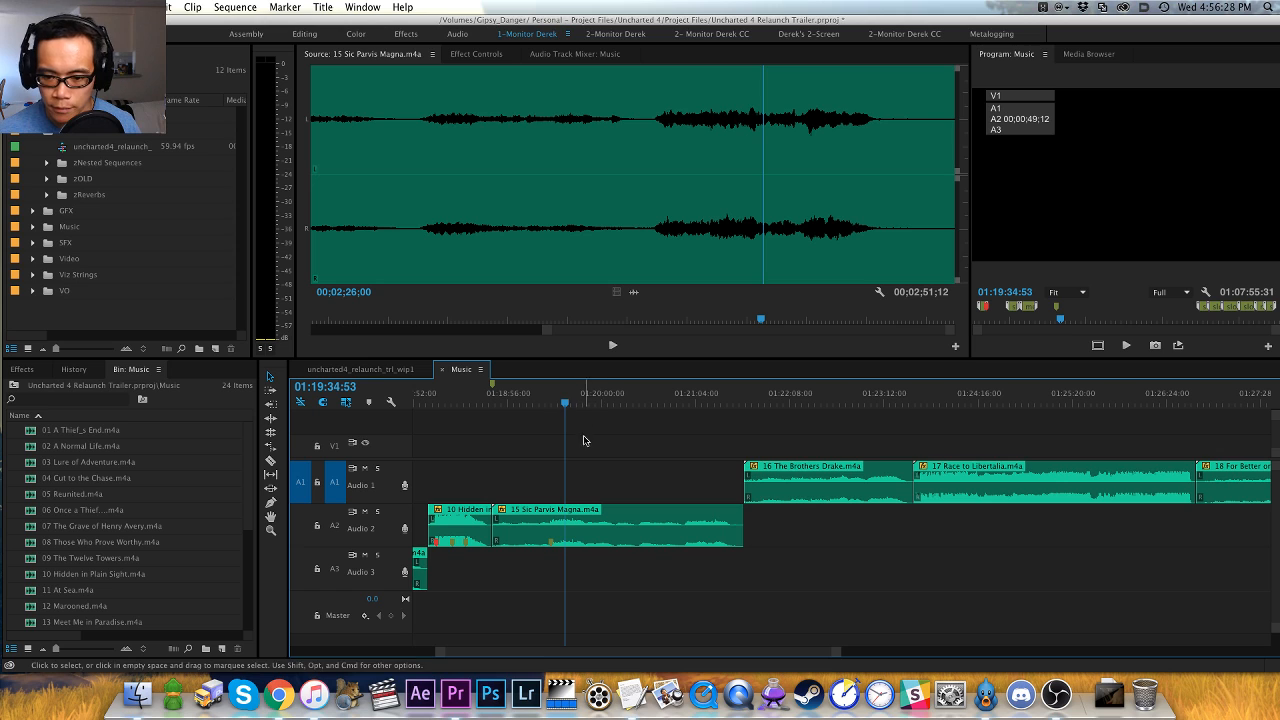
key("f")
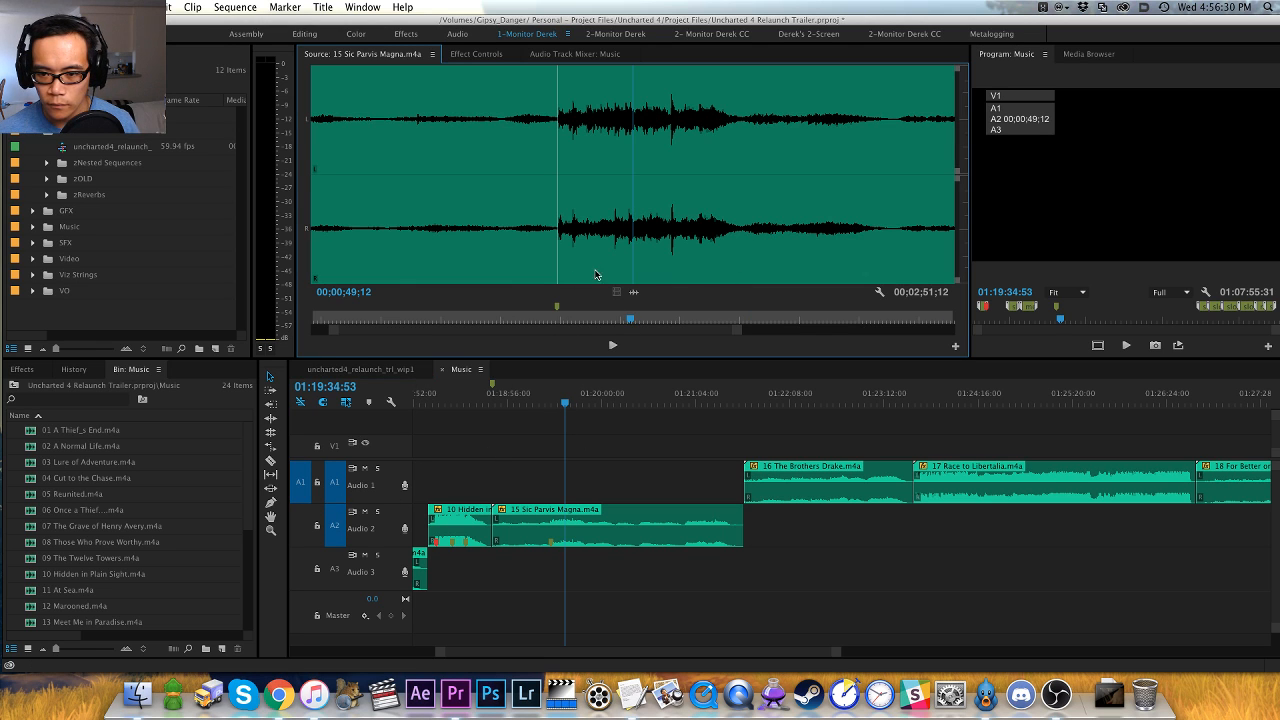
left_click(595, 450)
key("=")
left_click(773, 396)
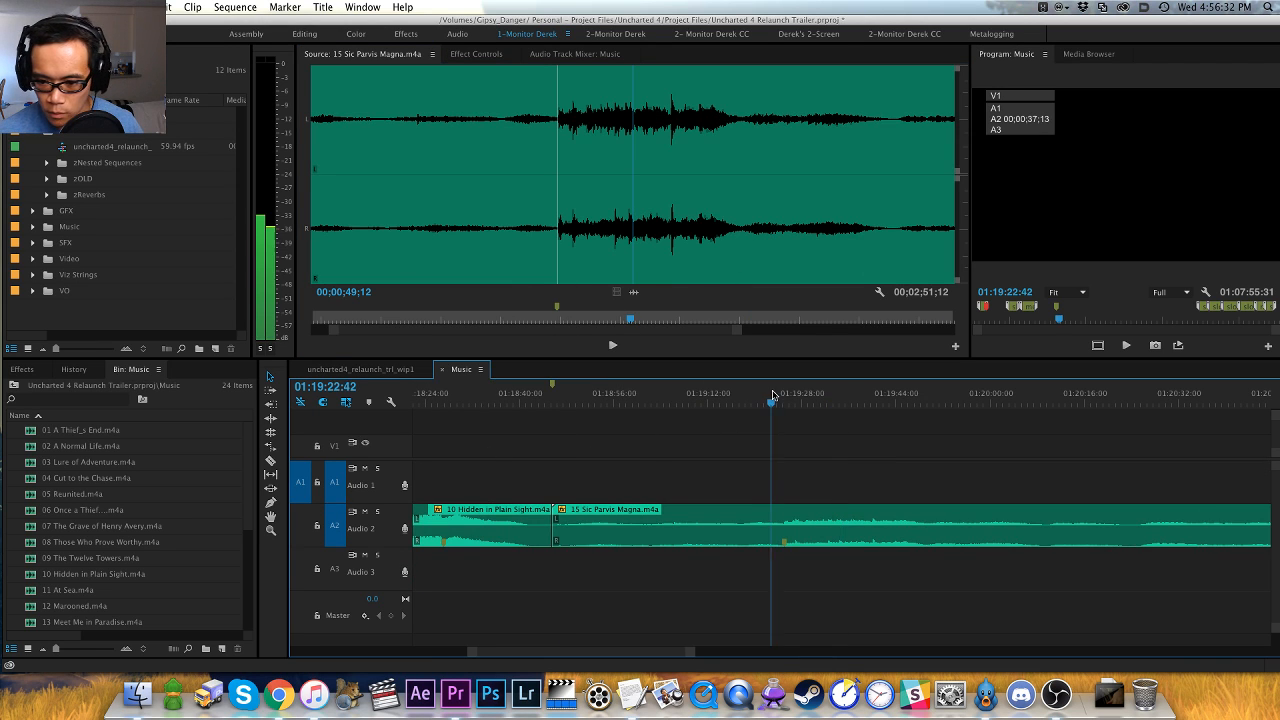
left_click(776, 398)
key("s")
left_click(771, 399)
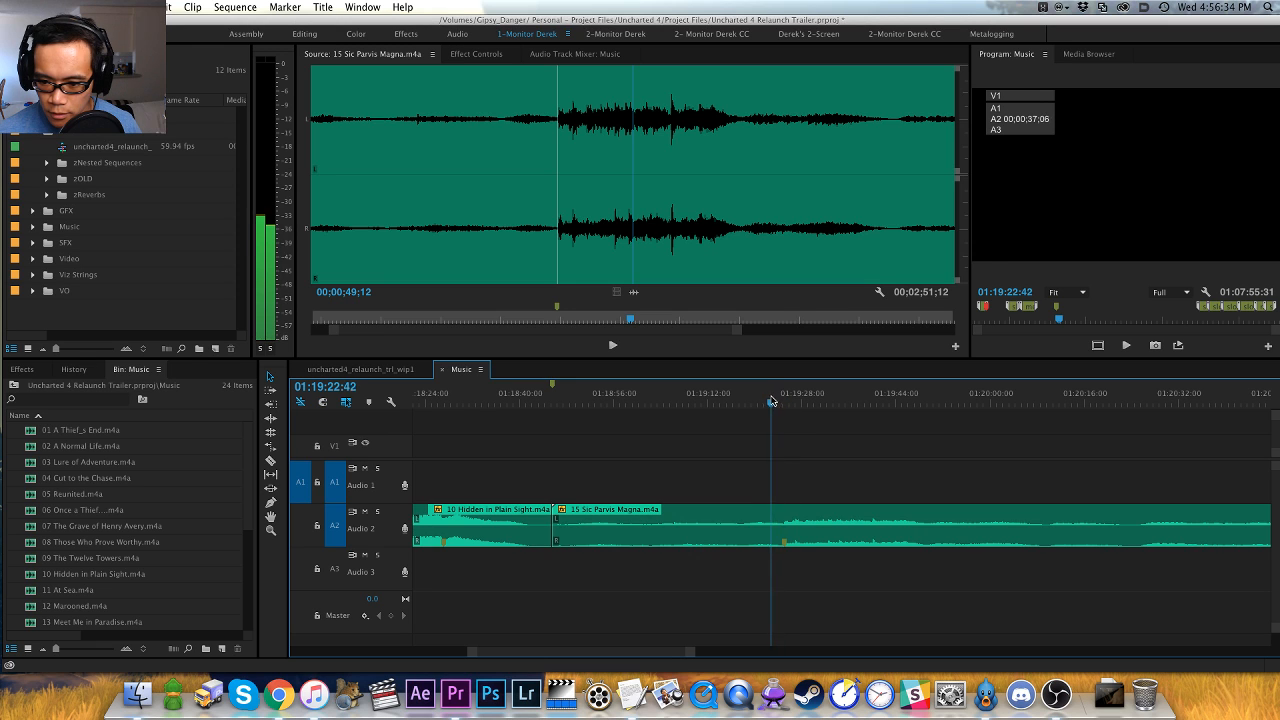
key("Up")
- Ripple-trim the end of 15 Sic Parvis Magna to 01:19:11:36, where its loud section dies down
left_click_drag(614, 393, 705, 396)
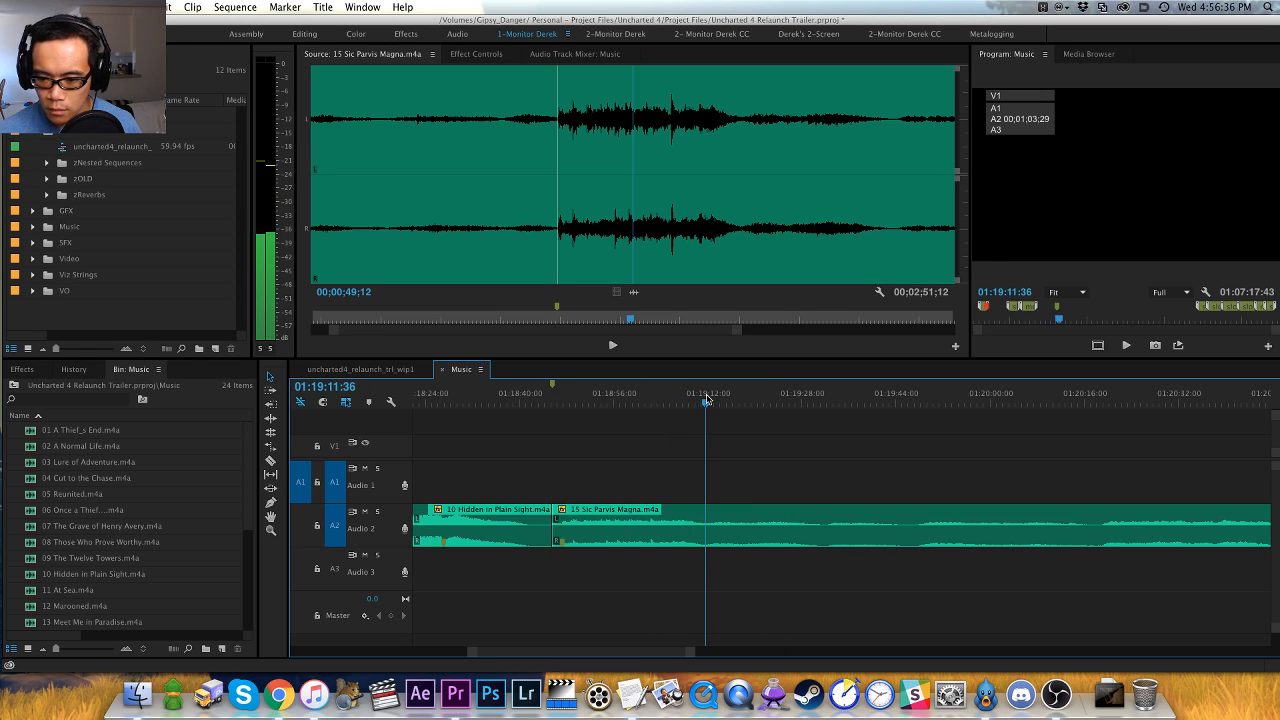
key("f")
left_click(725, 447)
key("w")
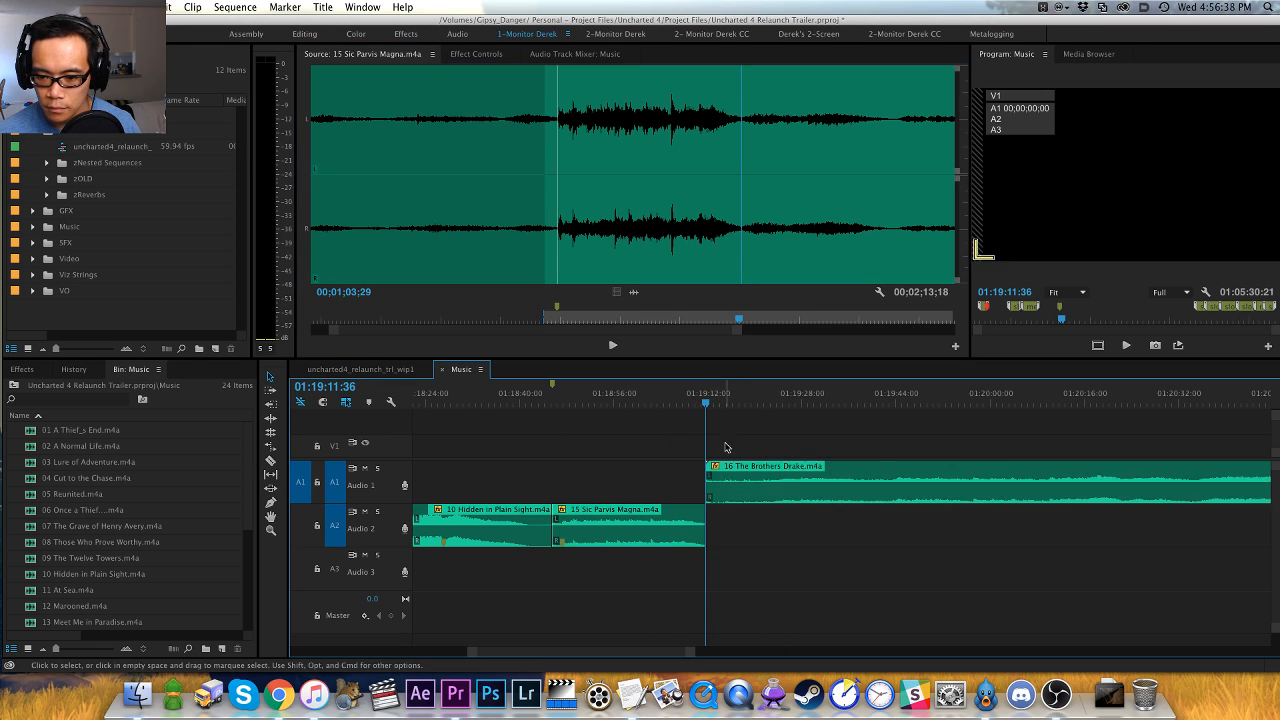
- Load 16 The Brothers Drake from the Music sequence into the Source monitor and listen to its opening
key("space")
key("minus")
key("minus")
key("space")
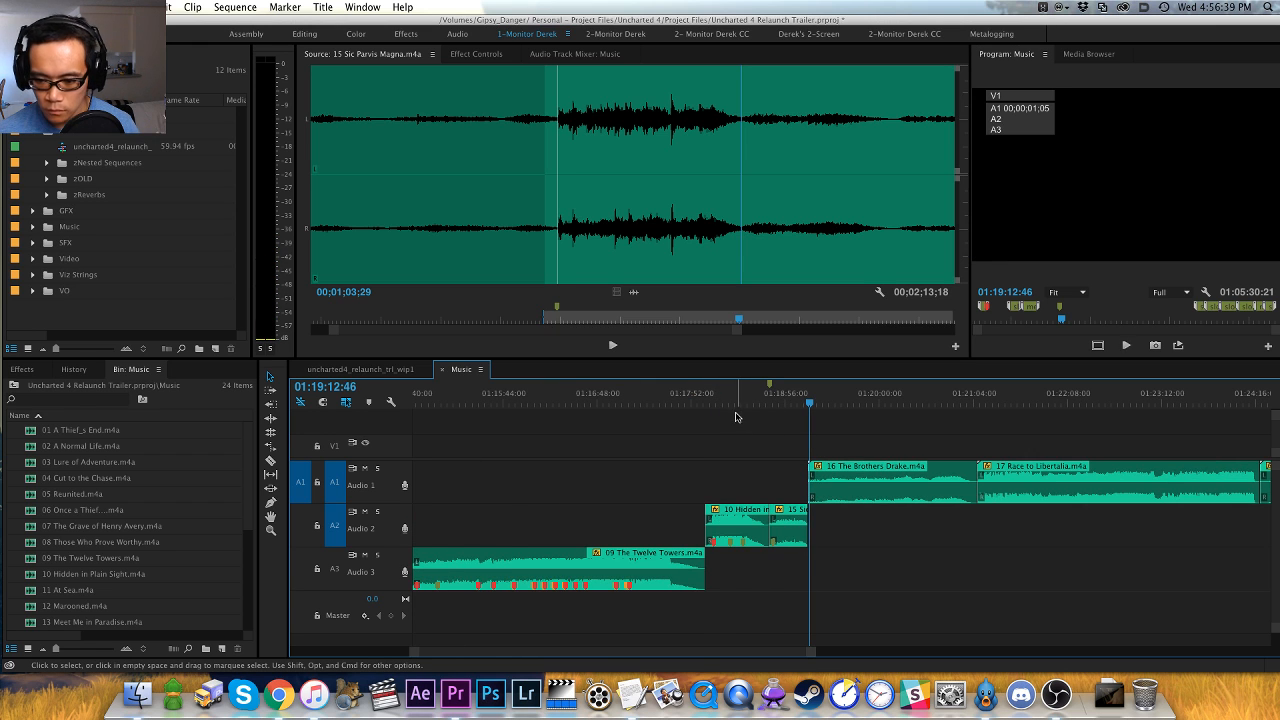
key("f")
key("space")
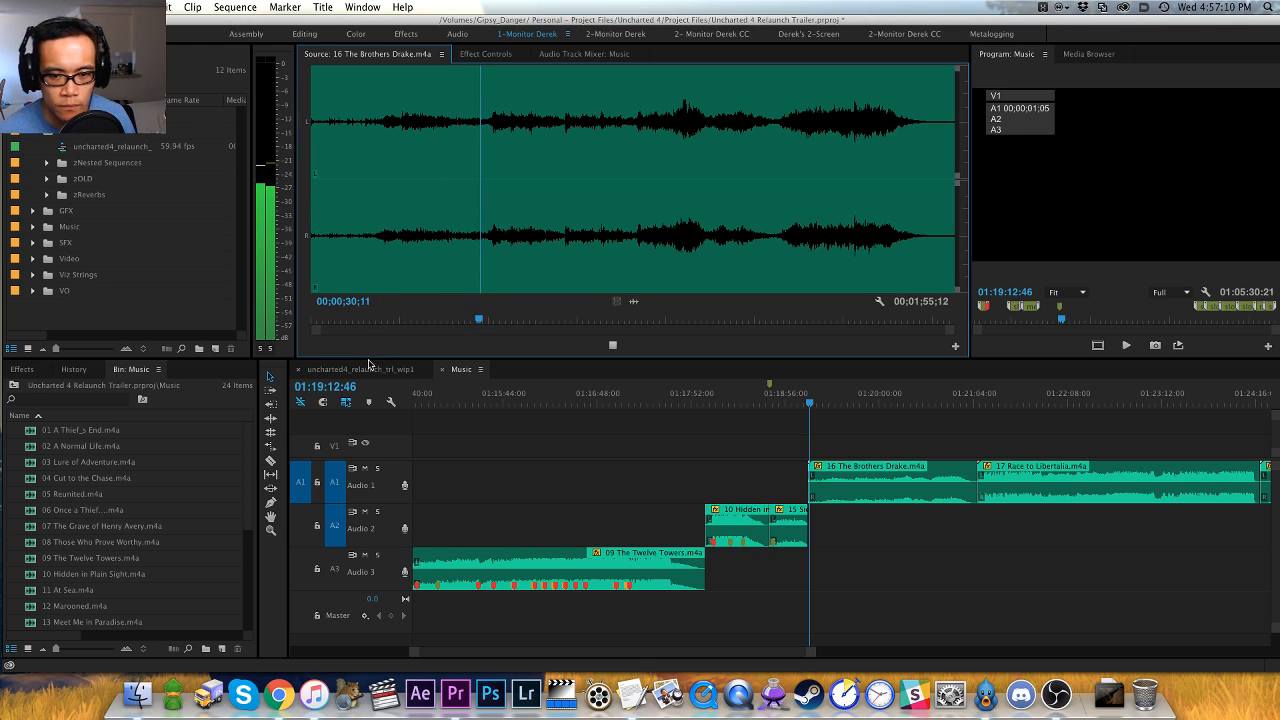
- Add a marker to 16 The Brothers Drake at about 00;00;31;09, just before the music picks up, and check it by playback
key("equal")
key("equal")
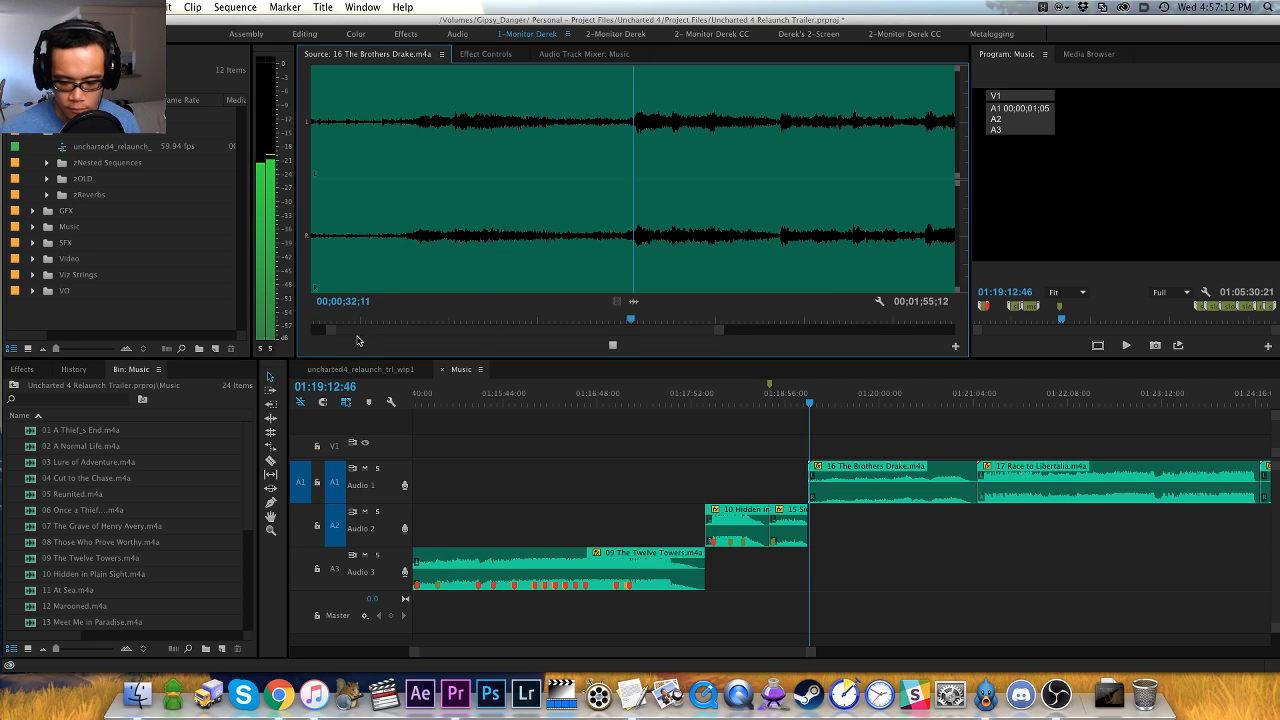
left_click(605, 253)
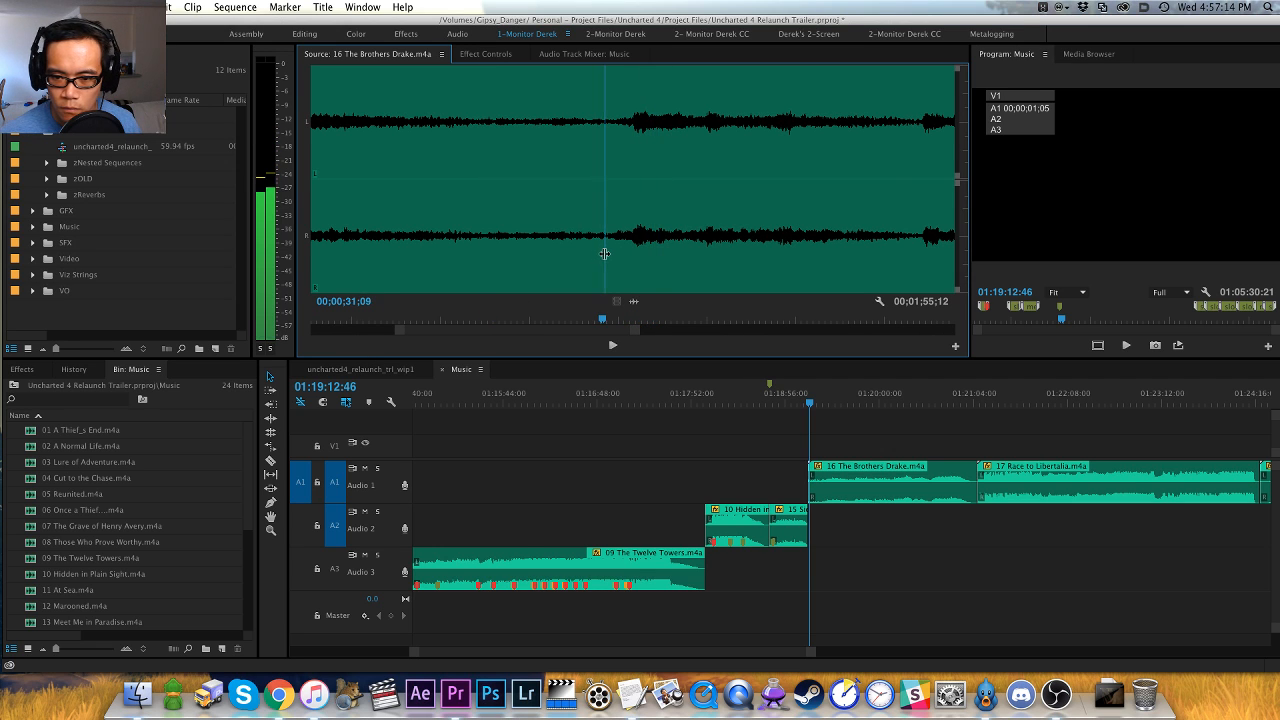
key("m")
key("space")
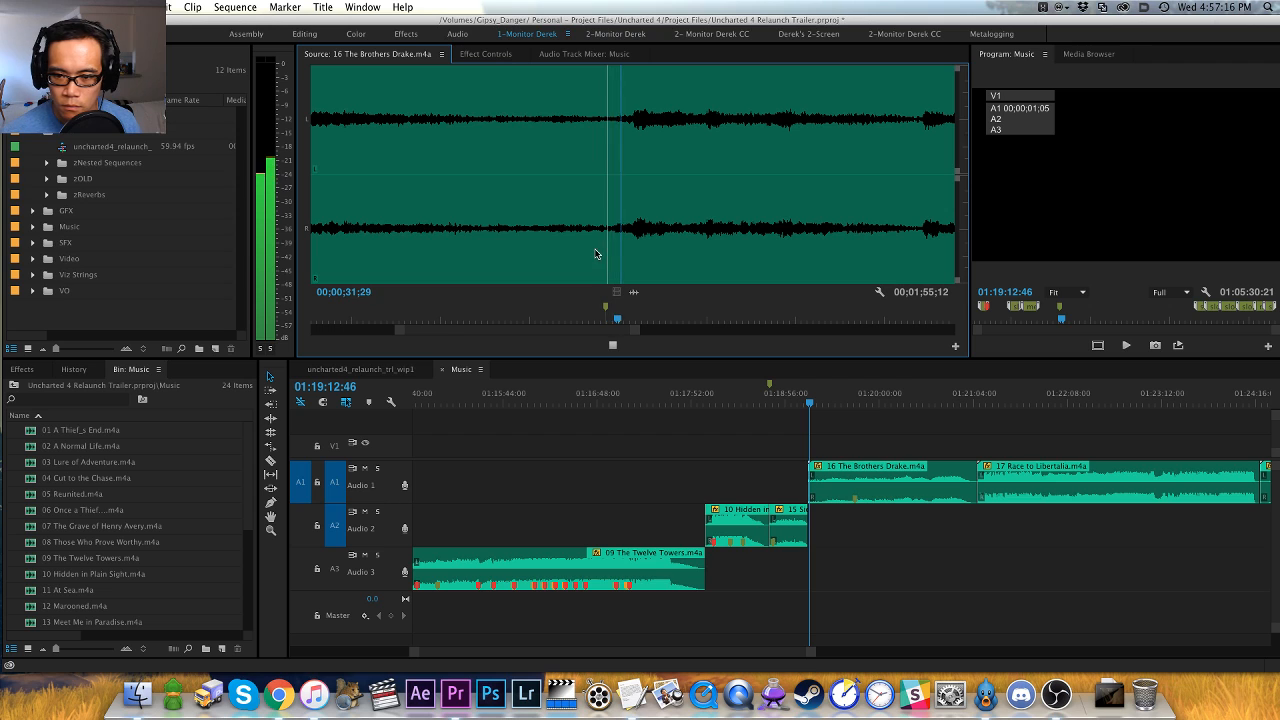
- Replay the opening of 16 The Brothers Drake and add a marker at 00;00;11;15, where the first swell begins
key("space")
key("minus")
key("minus")
left_click(361, 256)
key("space")
key("equal")
key("equal")
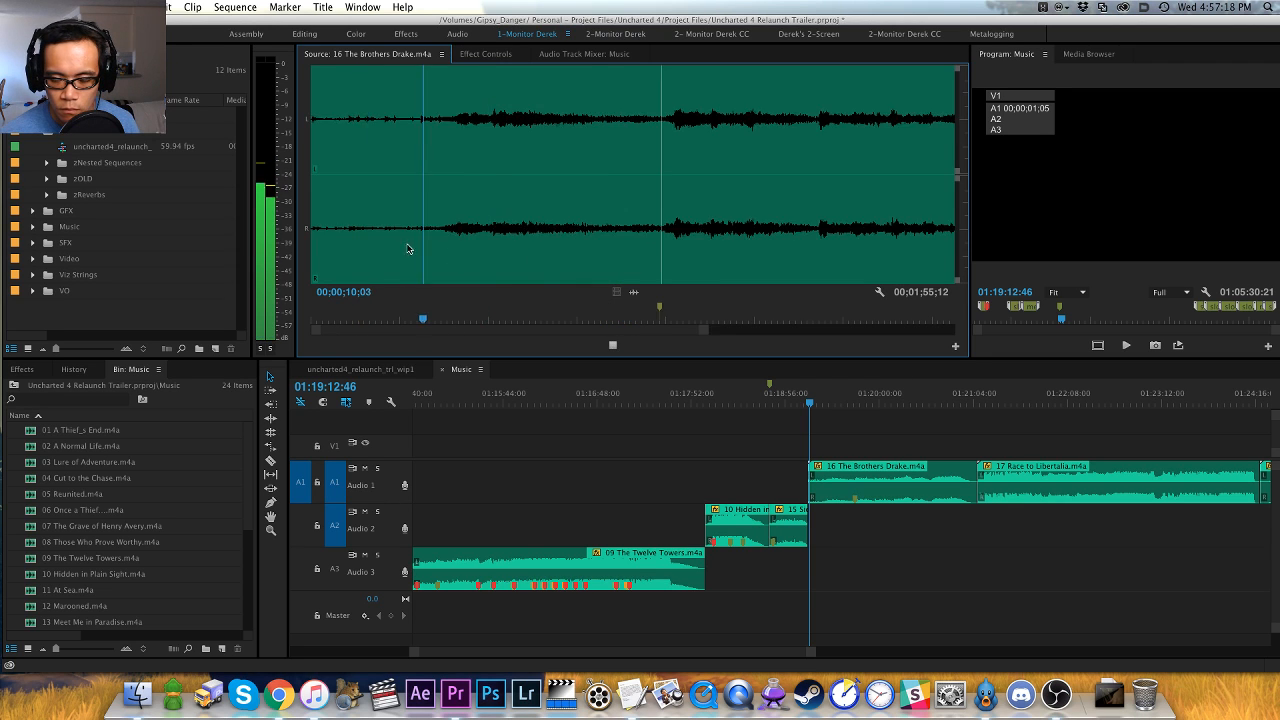
left_click(560, 252)
key("space")
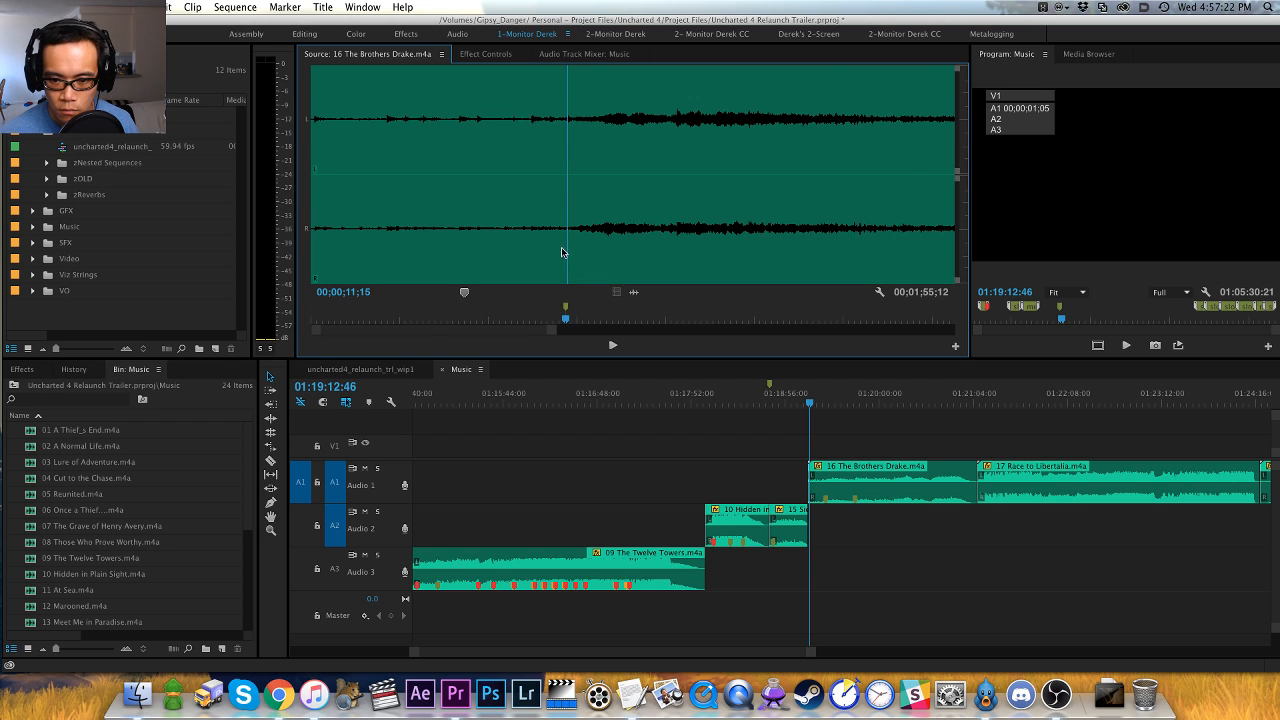
- Jump to the second marker in 16 The Brothers Drake and listen onward to about 00;00;51
key("shift+m")
key("space")
key("minus")
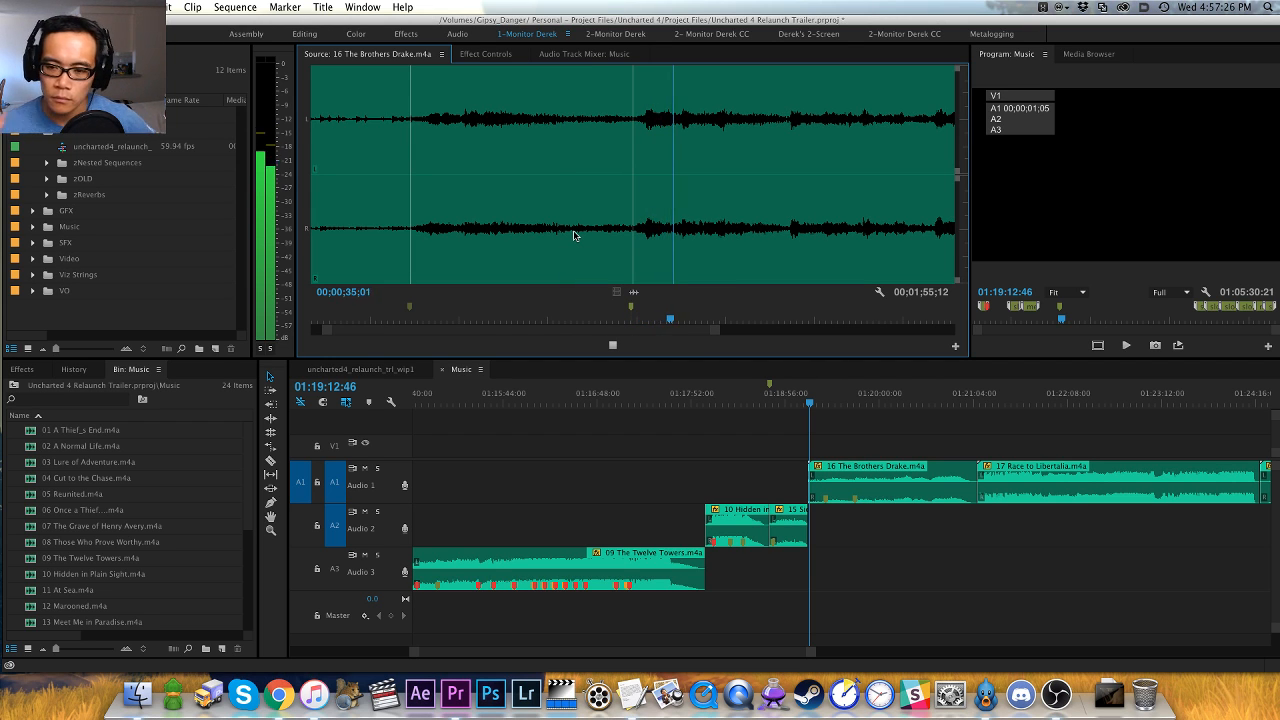
key("minus")
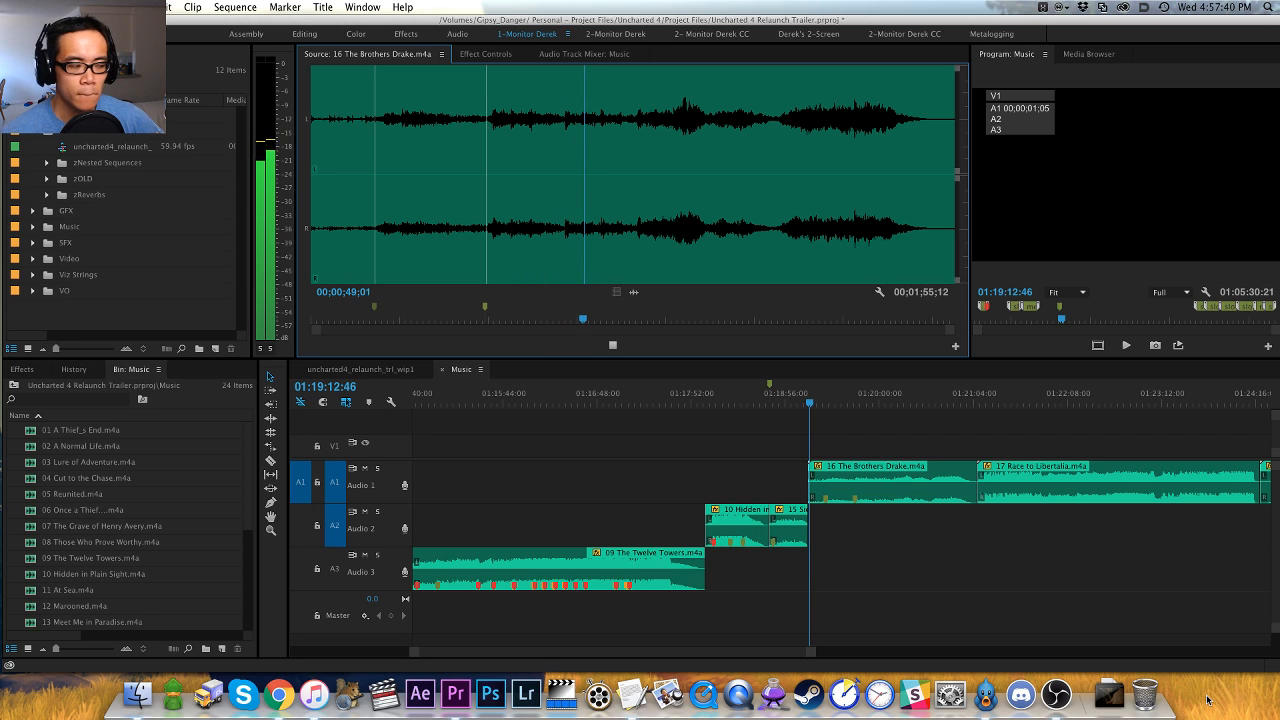
key("=")
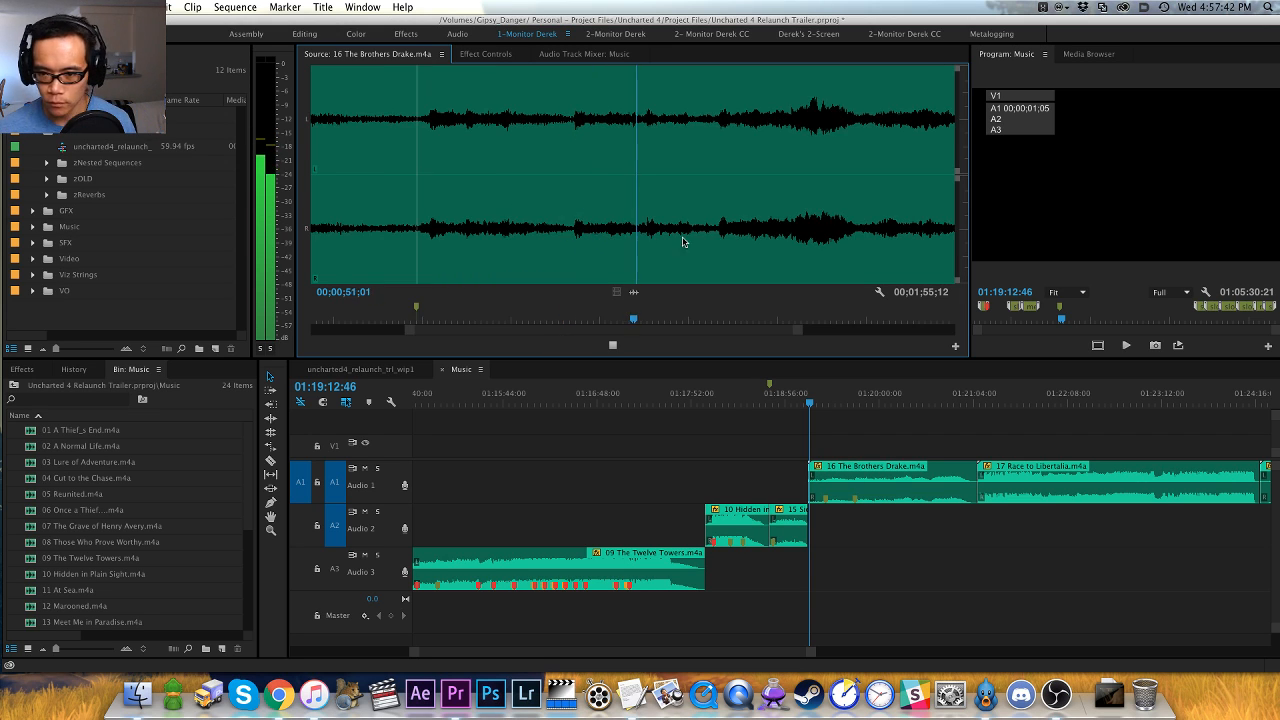
- Skip ahead to the build at about 00;00;58 in 16 The Brothers Drake and audition it through the final swell
left_click(715, 240)
key("space")
key("=")
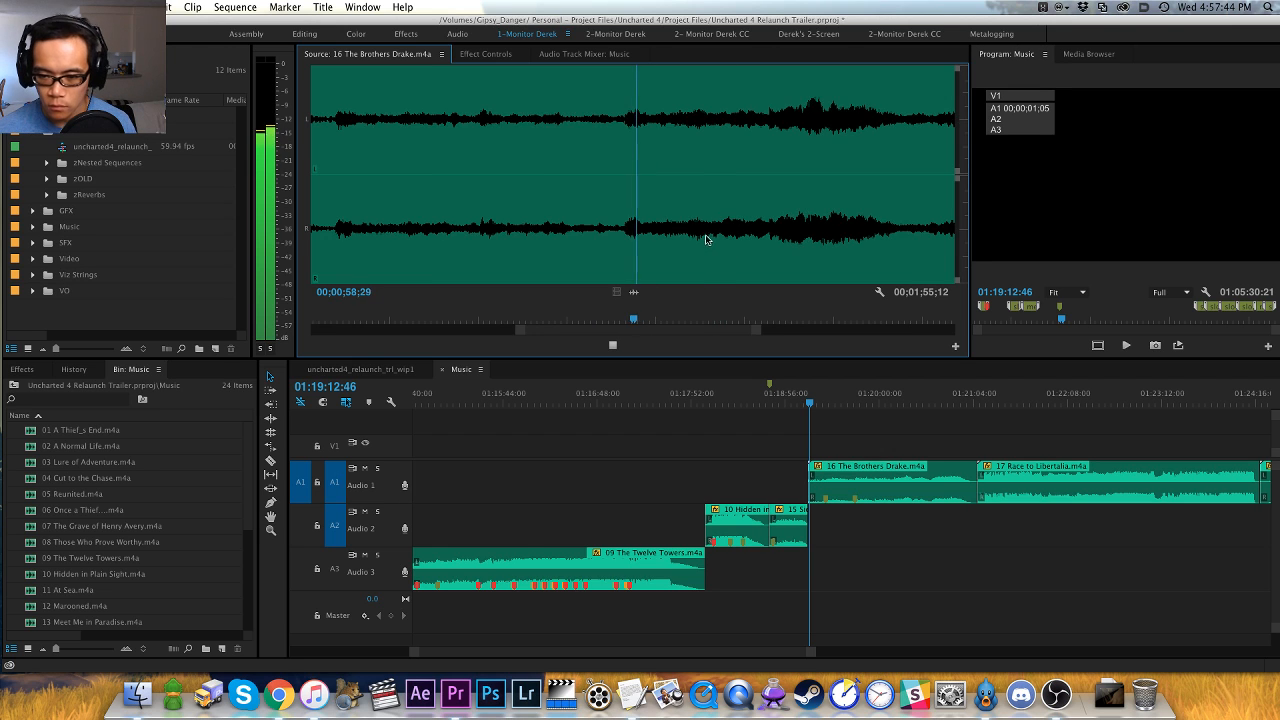
key("-")
key("-")
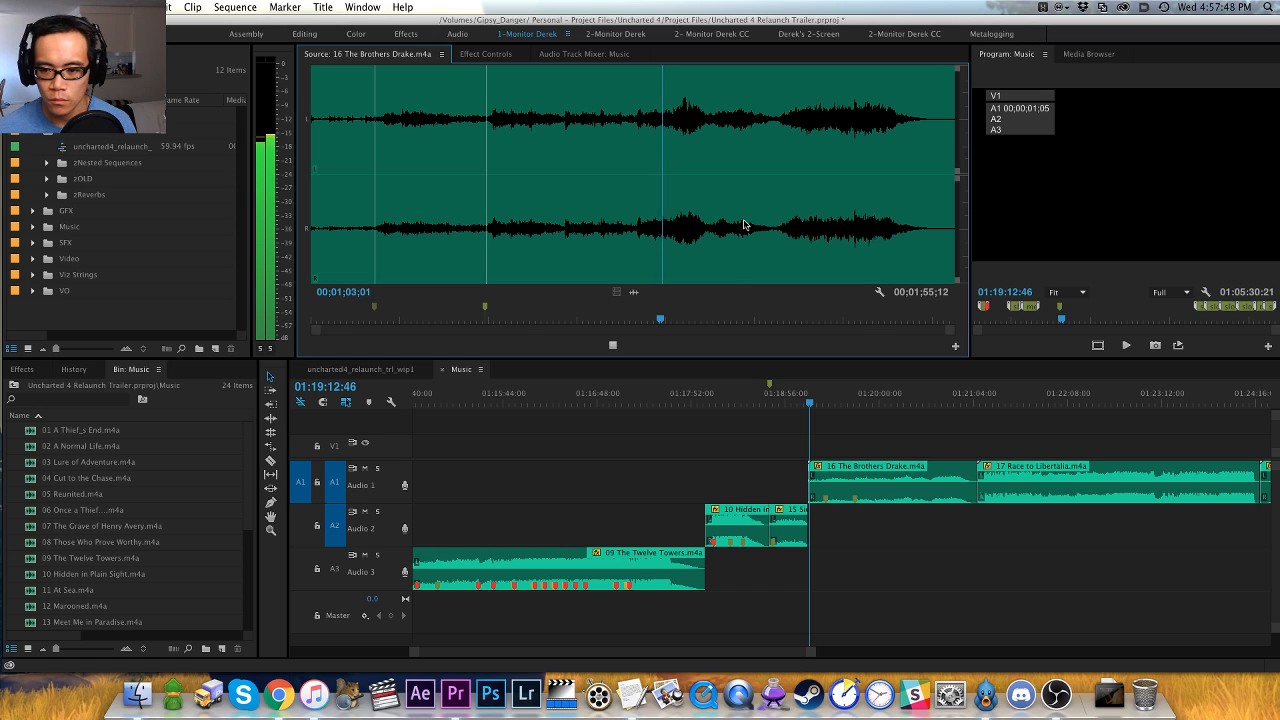
key("=")
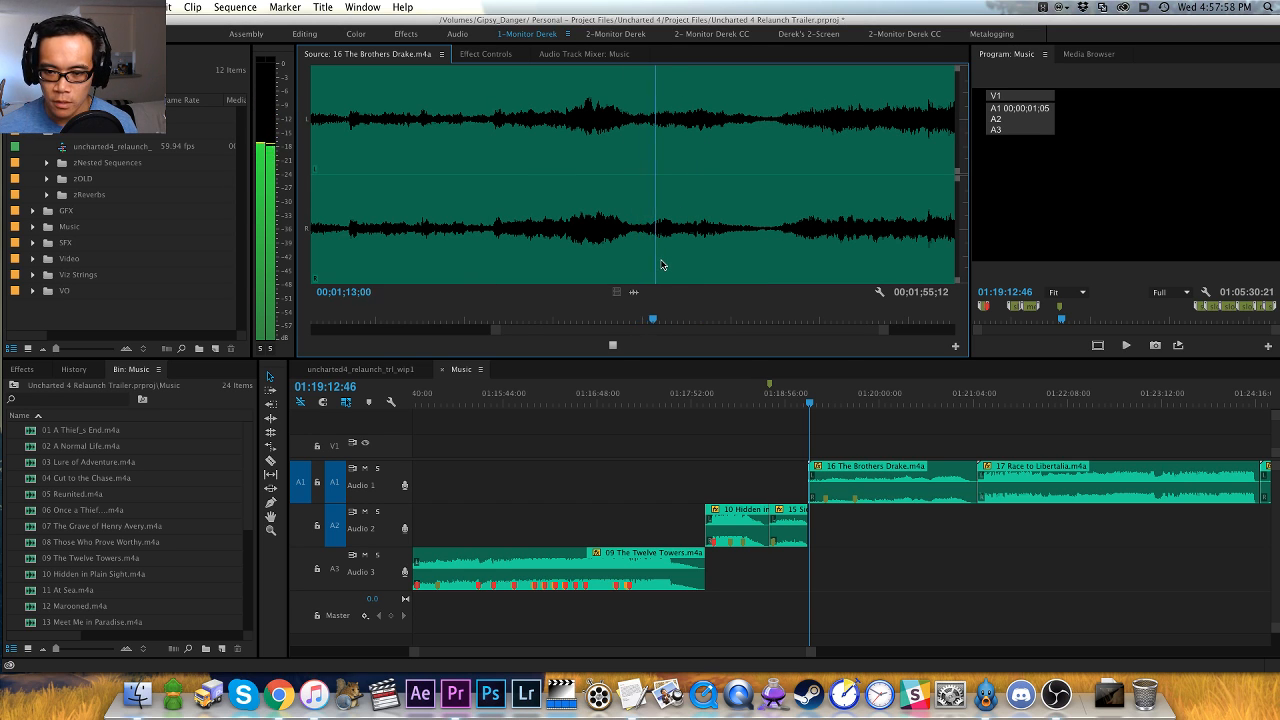
key("minus")
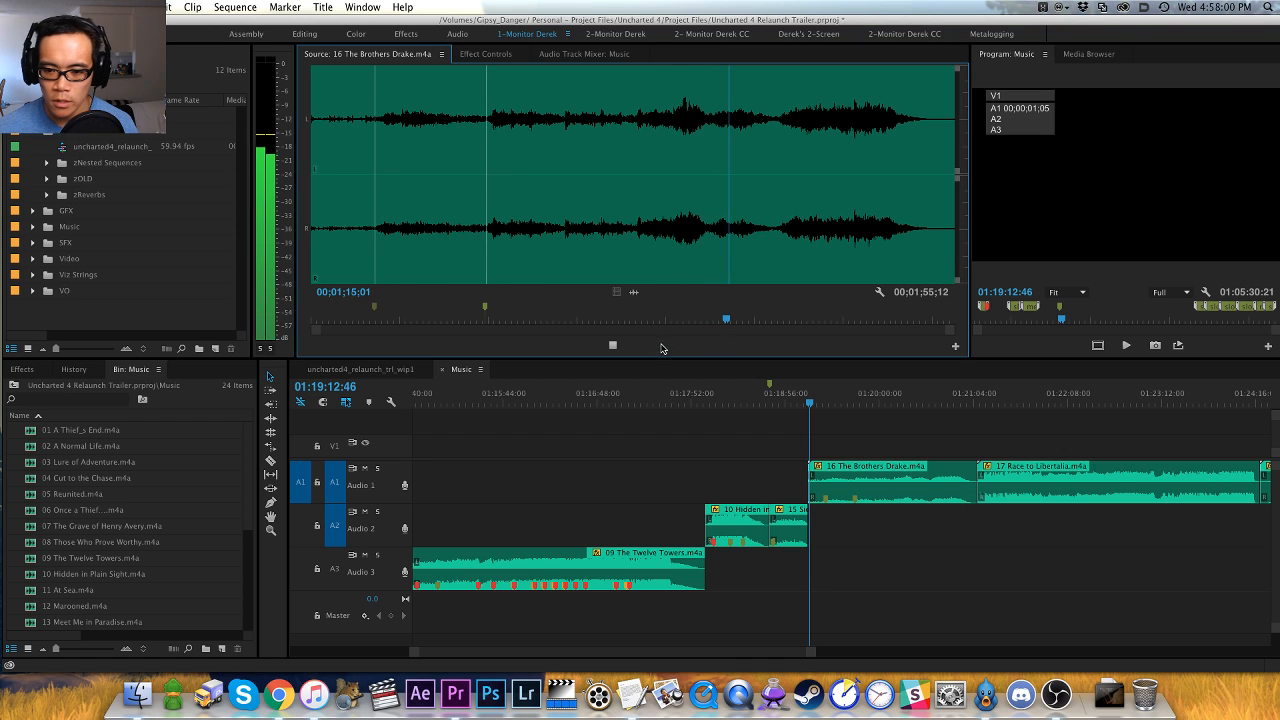
key("equal")
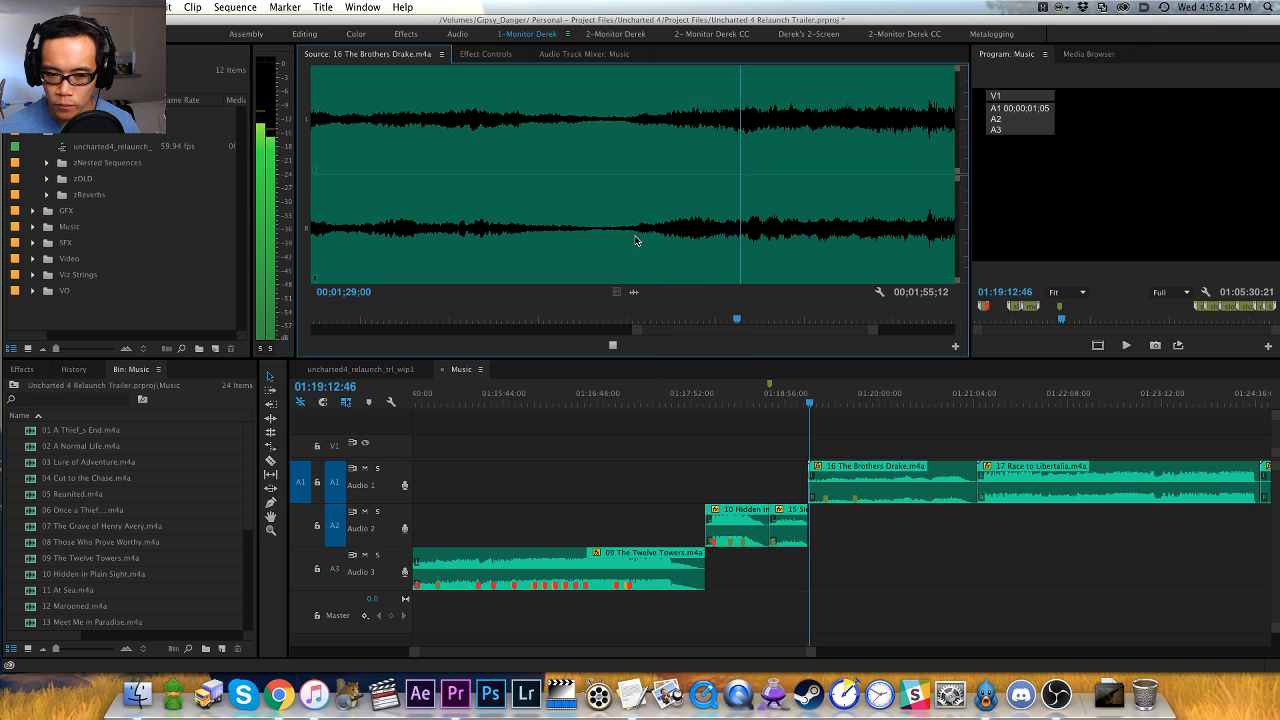
- Listen to the end swell of 16 The Brothers Drake and move its timeline clip down to track Audio 2
key("minus")
key("minus")
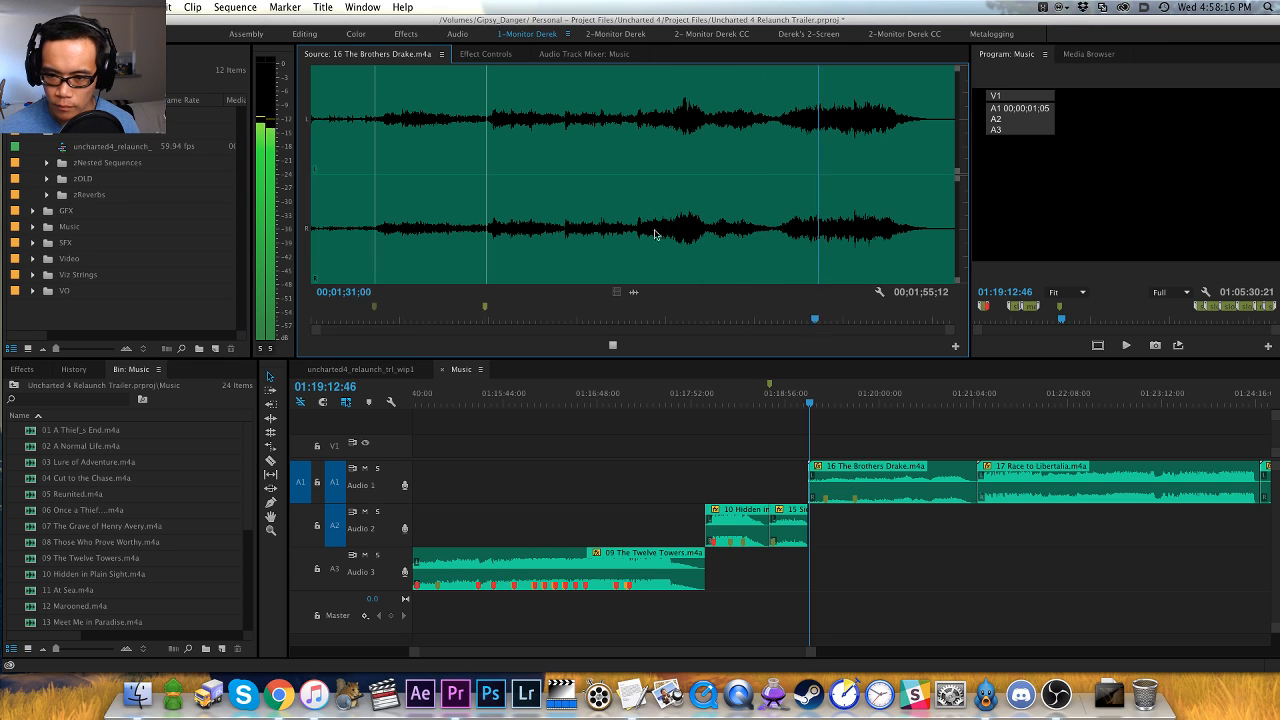
key("equal")
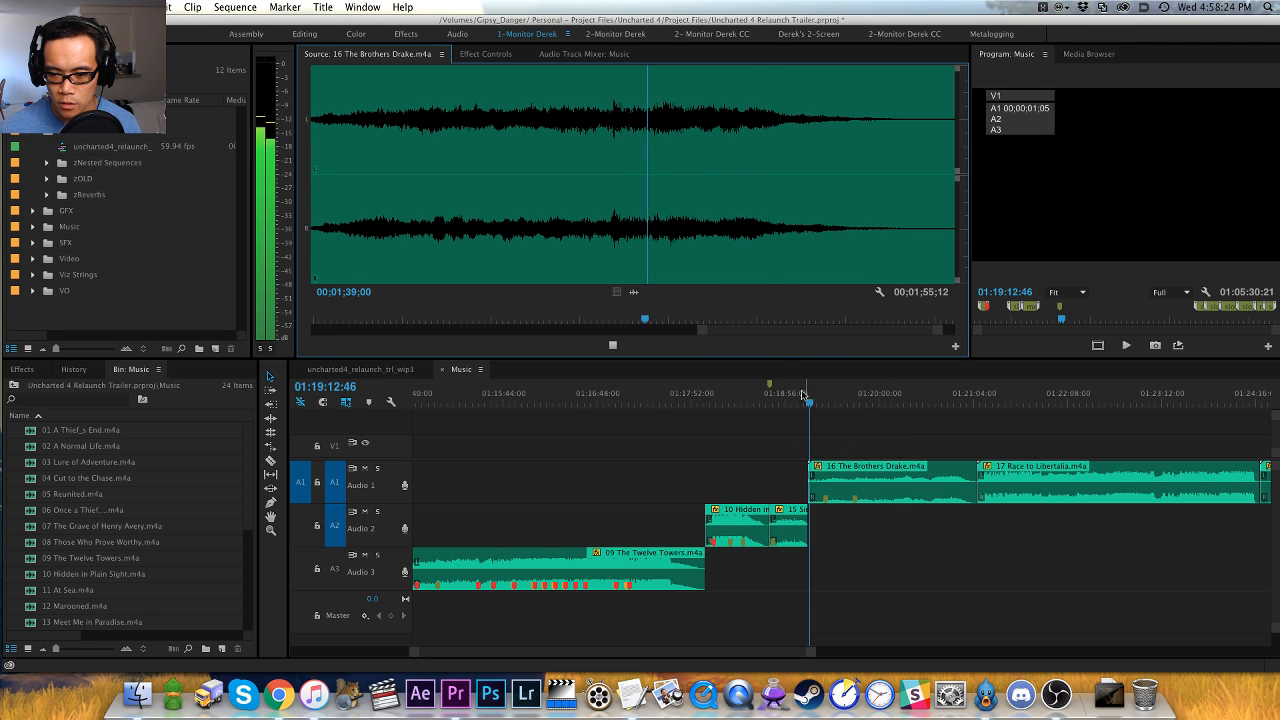
left_click(849, 462)
key("alt+Down")
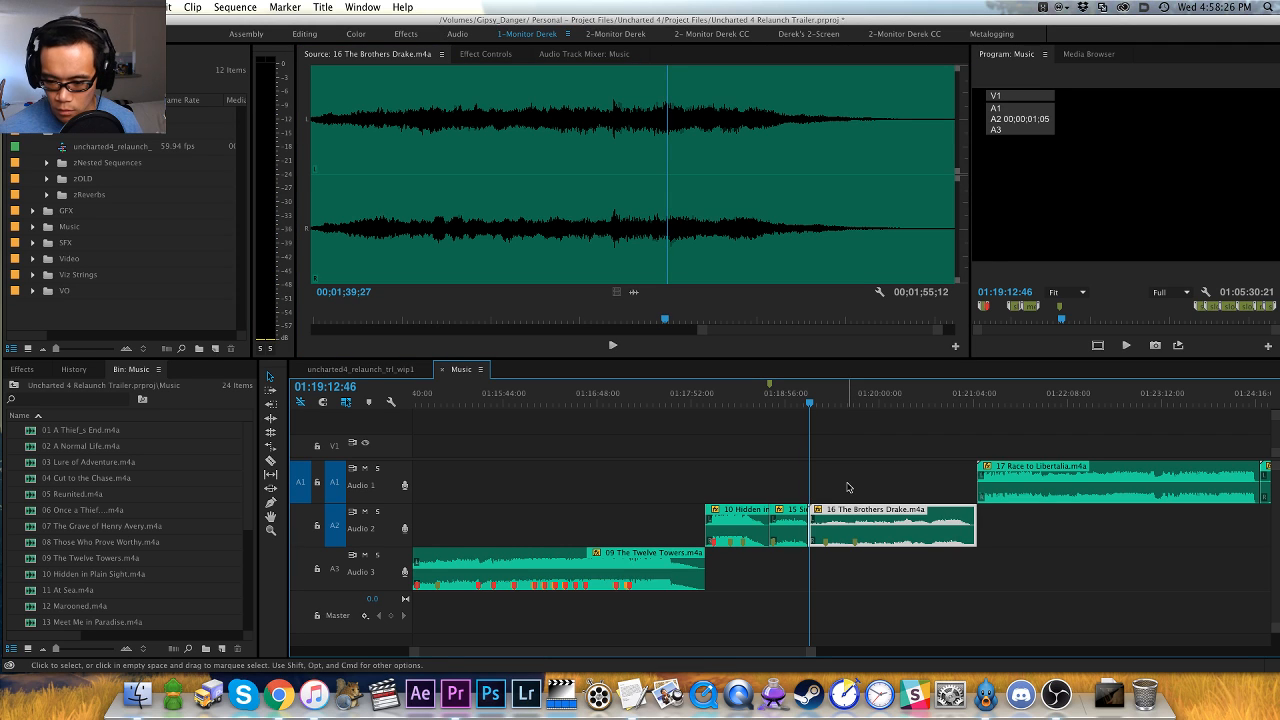
left_click(847, 487)
- Add a sequence marker at the start of the 16 The Brothers Drake clip, named "slow - possible intro, sweet"
key("Up")
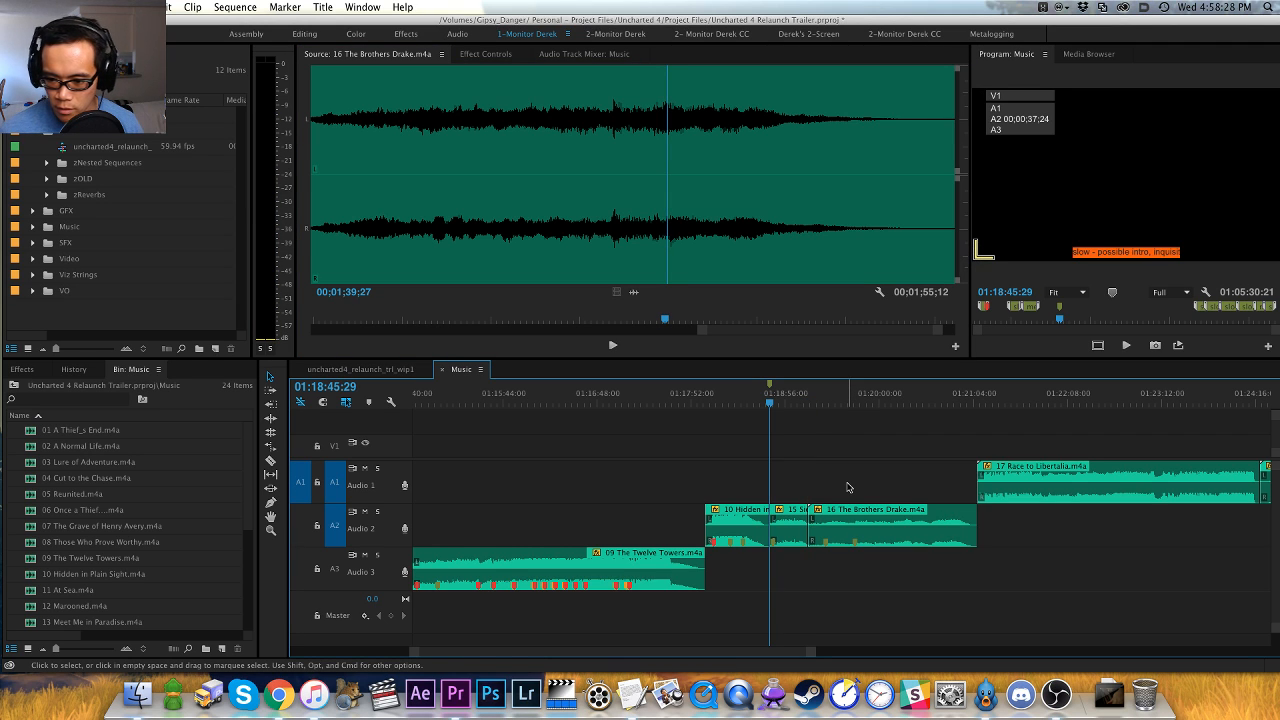
key("Down")
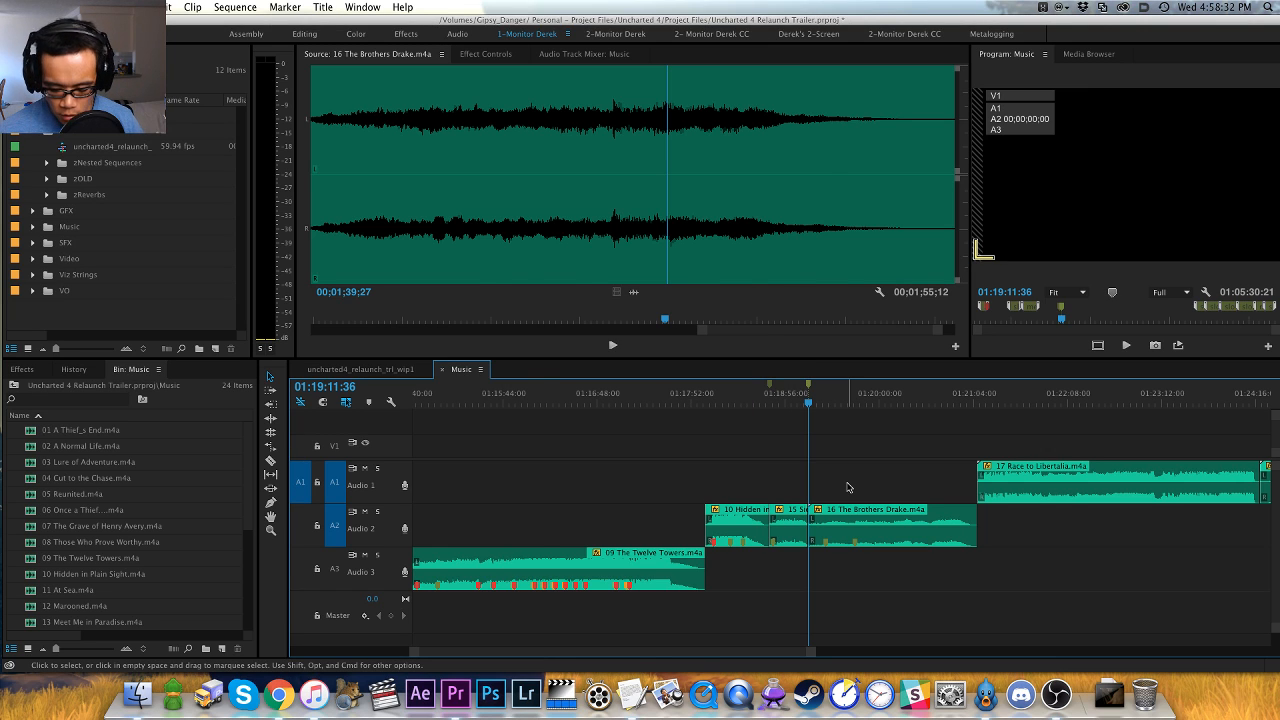
key("m")
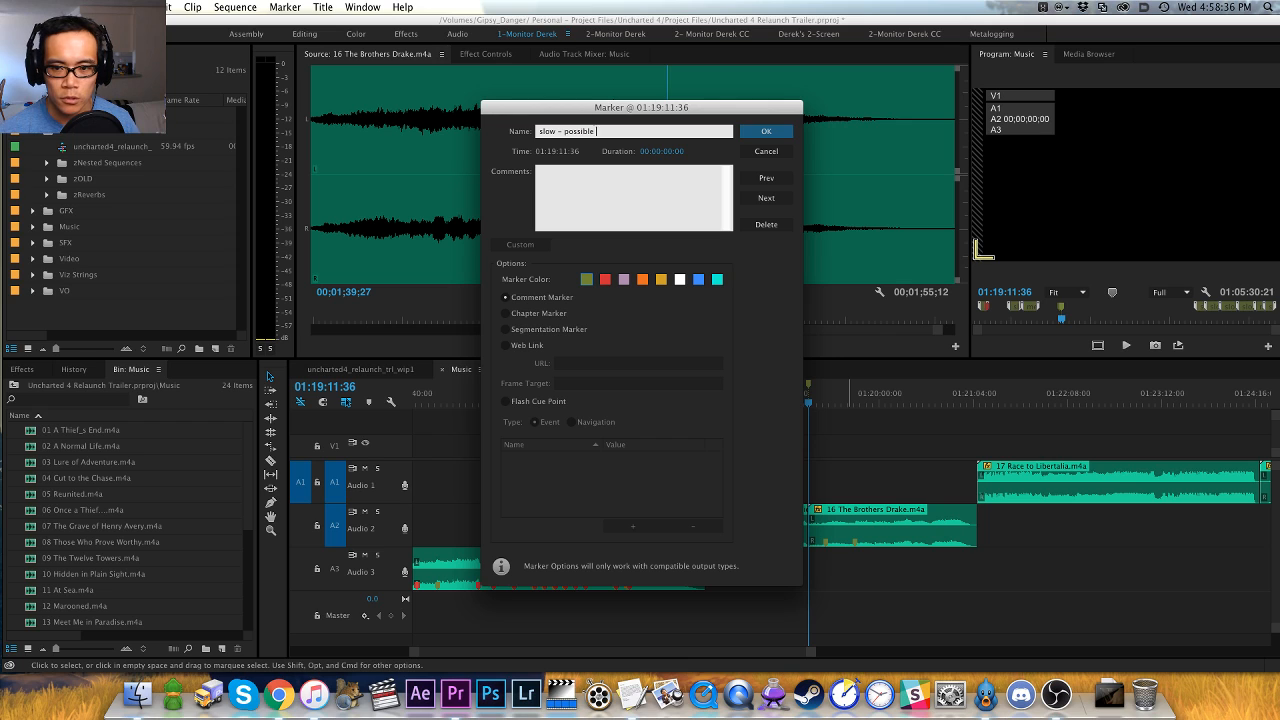
type("slow - possible intro, sweet")
key("Return")
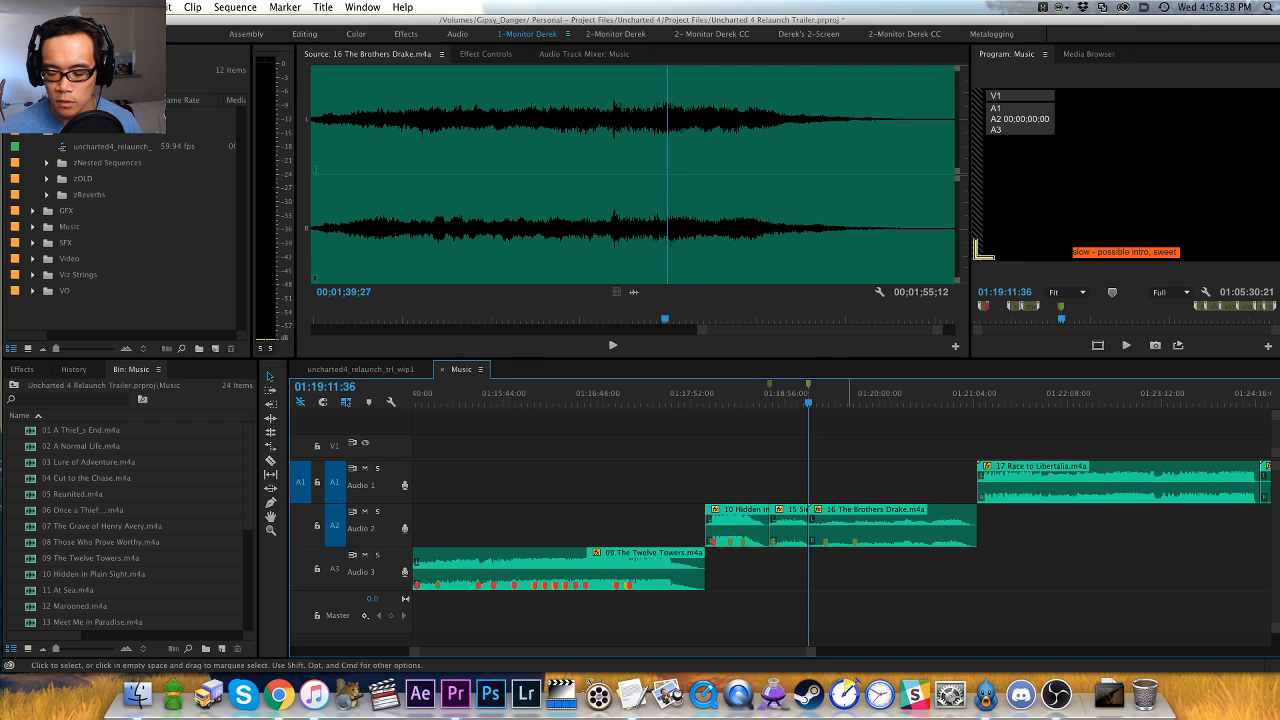
- Load the 17 Race to Libertalia clip from the timeline into the source monitor and play its opening
left_click(979, 390)
scroll(957, 397, "right", 3)
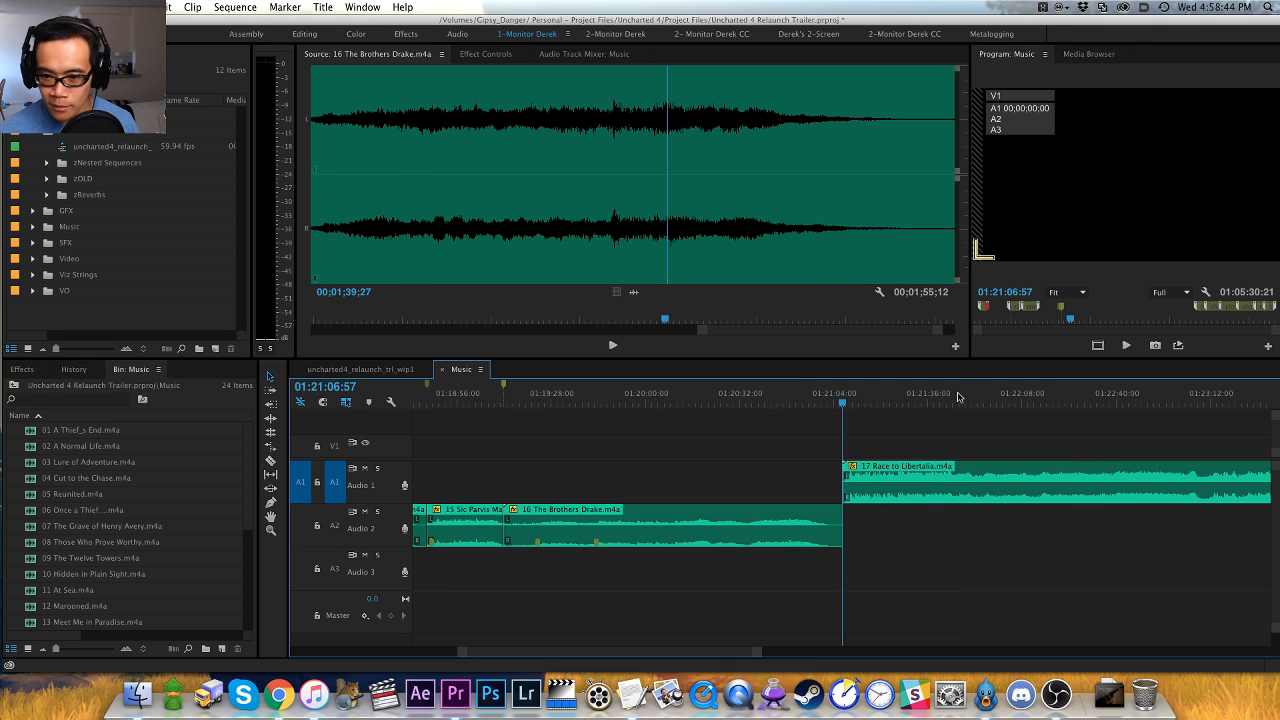
key("f")
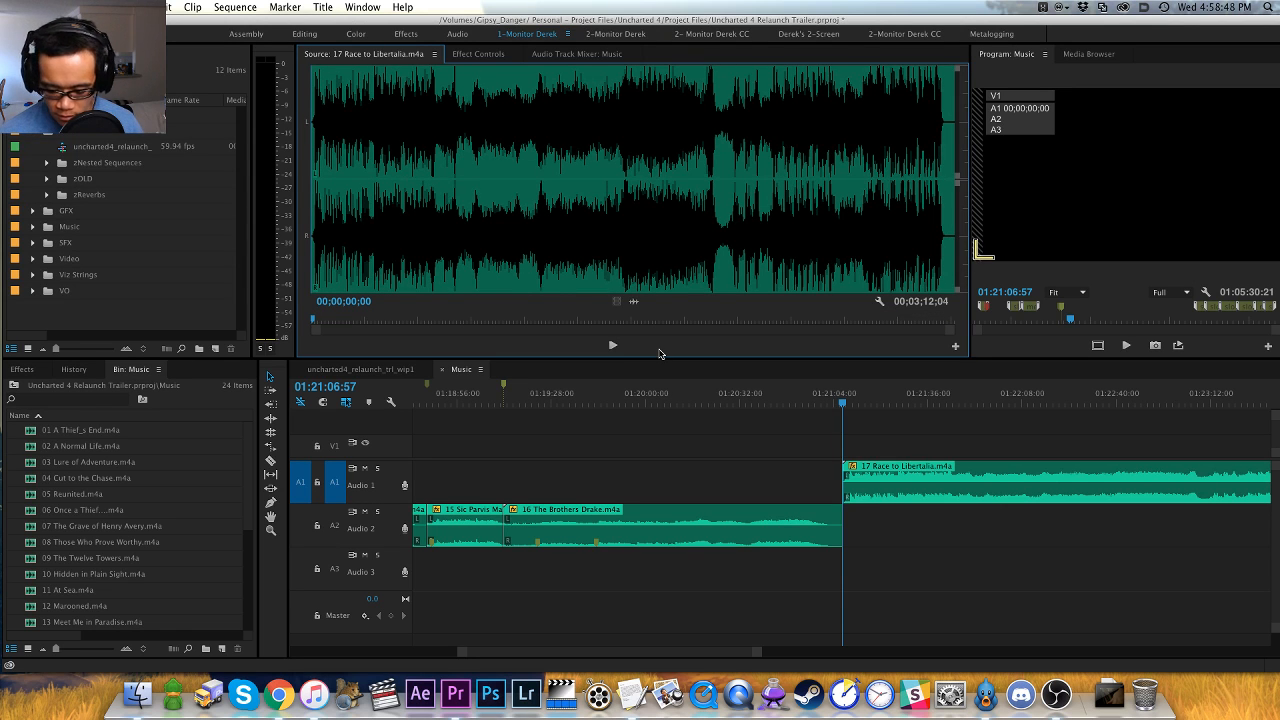
key("space")
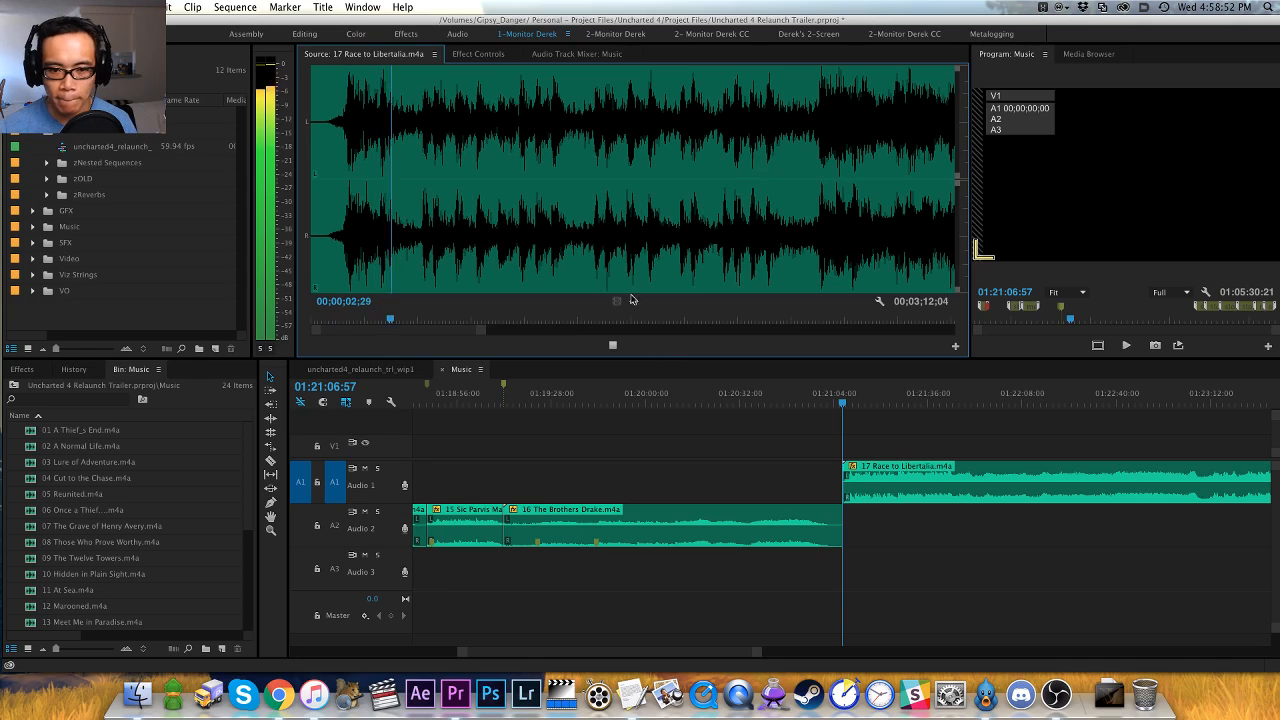
- Replay the opening of 17 Race to Libertalia and add a red marker on the first hit at 00;00;01;10
left_click(331, 277)
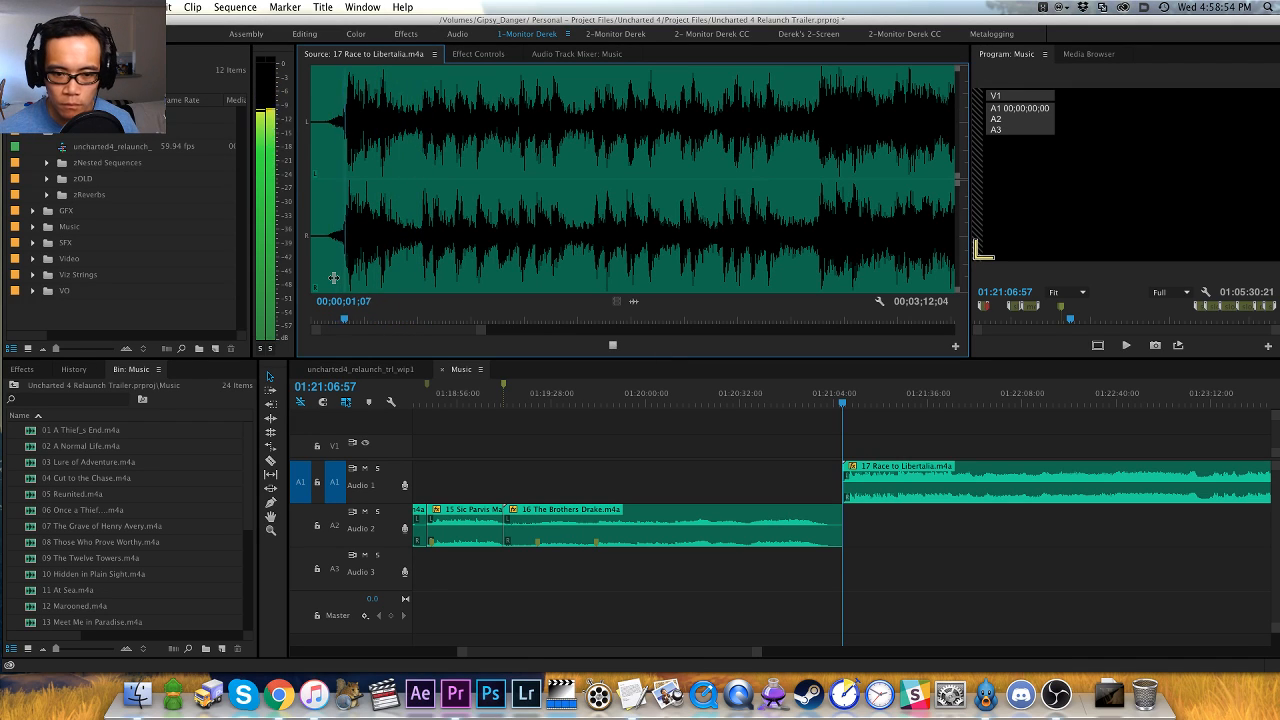
key("space")
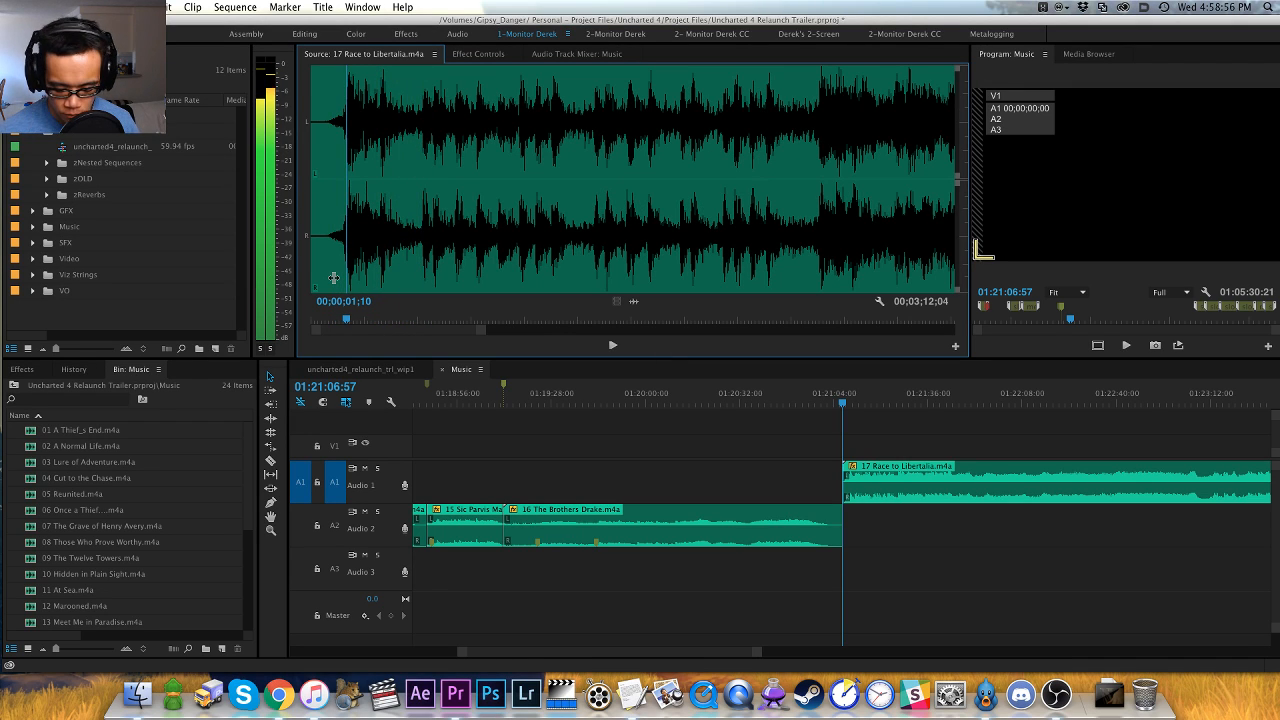
key("super+z")
key("super+shift+z")
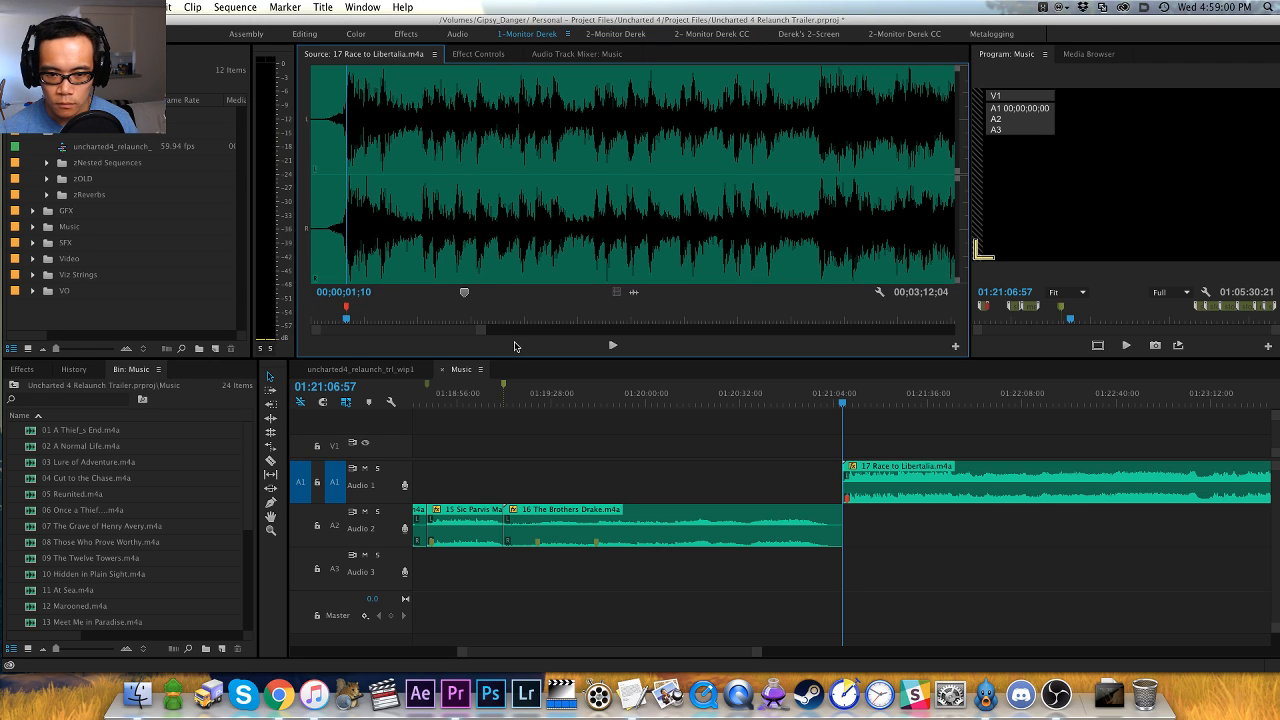
- Listen on to the louder section of 17 Race to Libertalia and add a red marker at its start, 00;00;18;28
key("space")
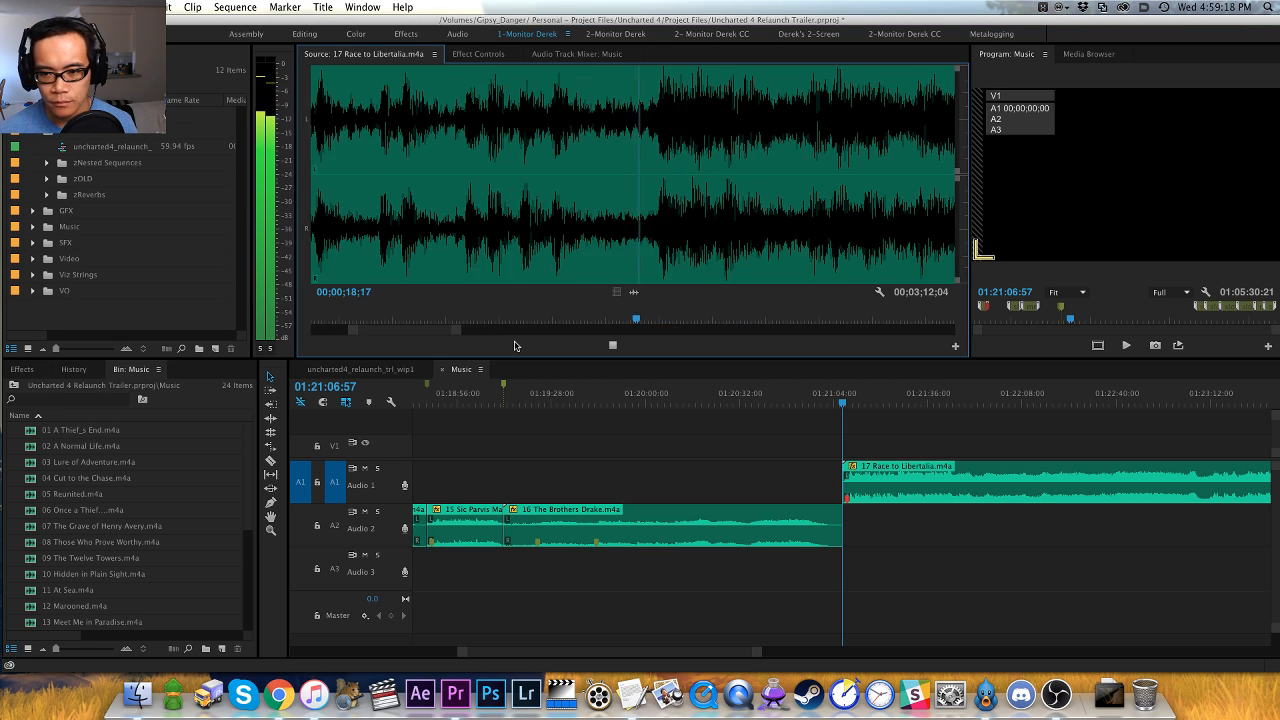
key("space")
key("shift+Left")
key("shift+Left")
key("shift+Left")
key("shift+Left")
key("shift+Right")
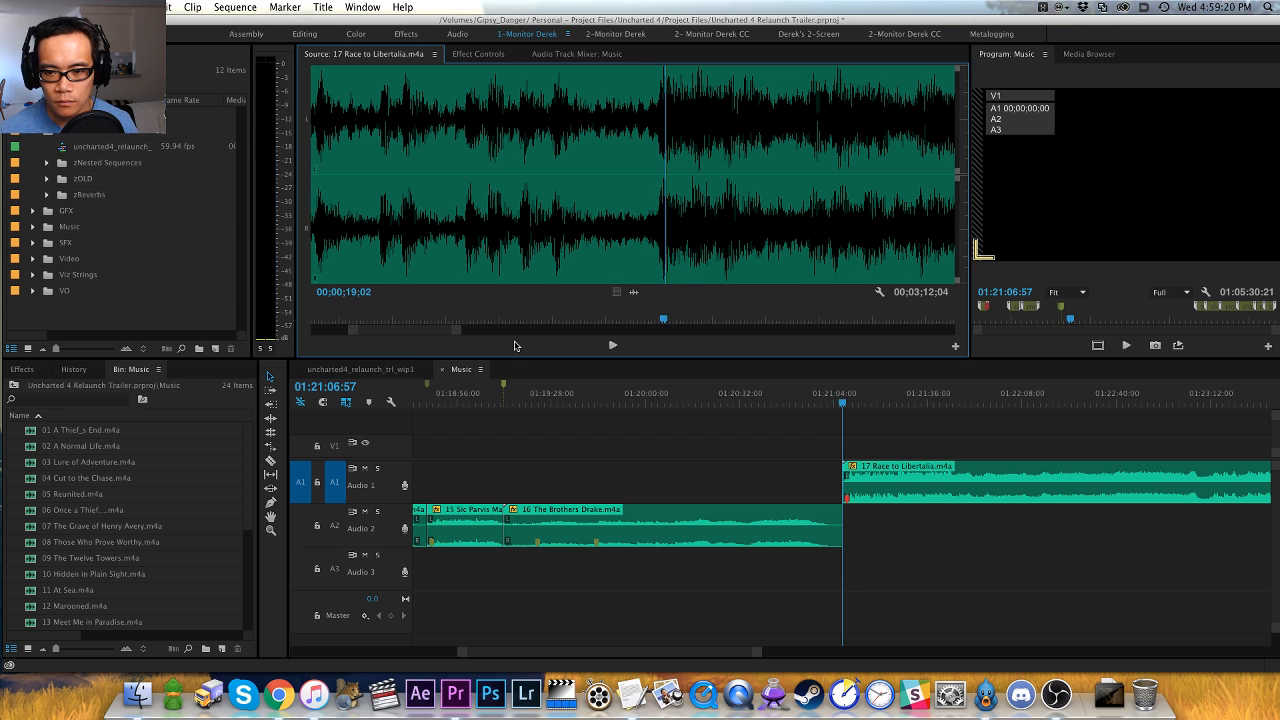
key("Left")
key("Left")
key("Left")
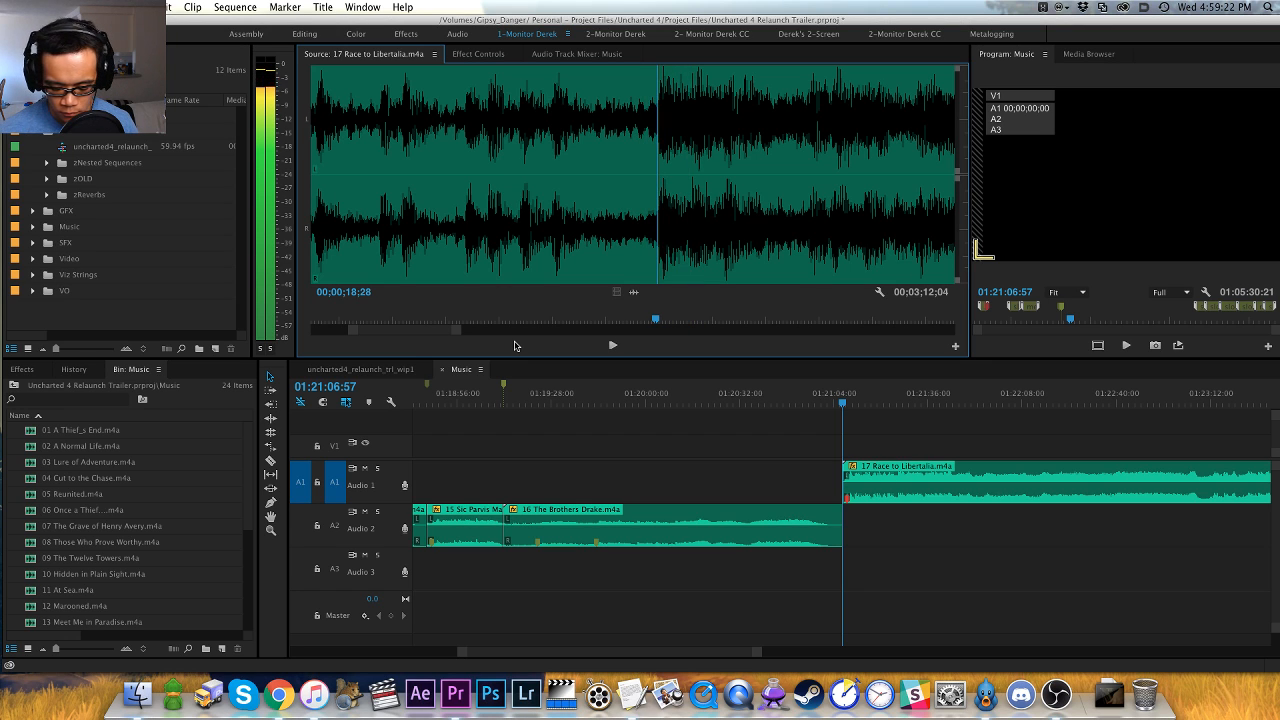
key("m")
- Audition 17 Race to Libertalia from the second marker to about 00;01;27, inspecting the waveform for further hits and swells
key("space")
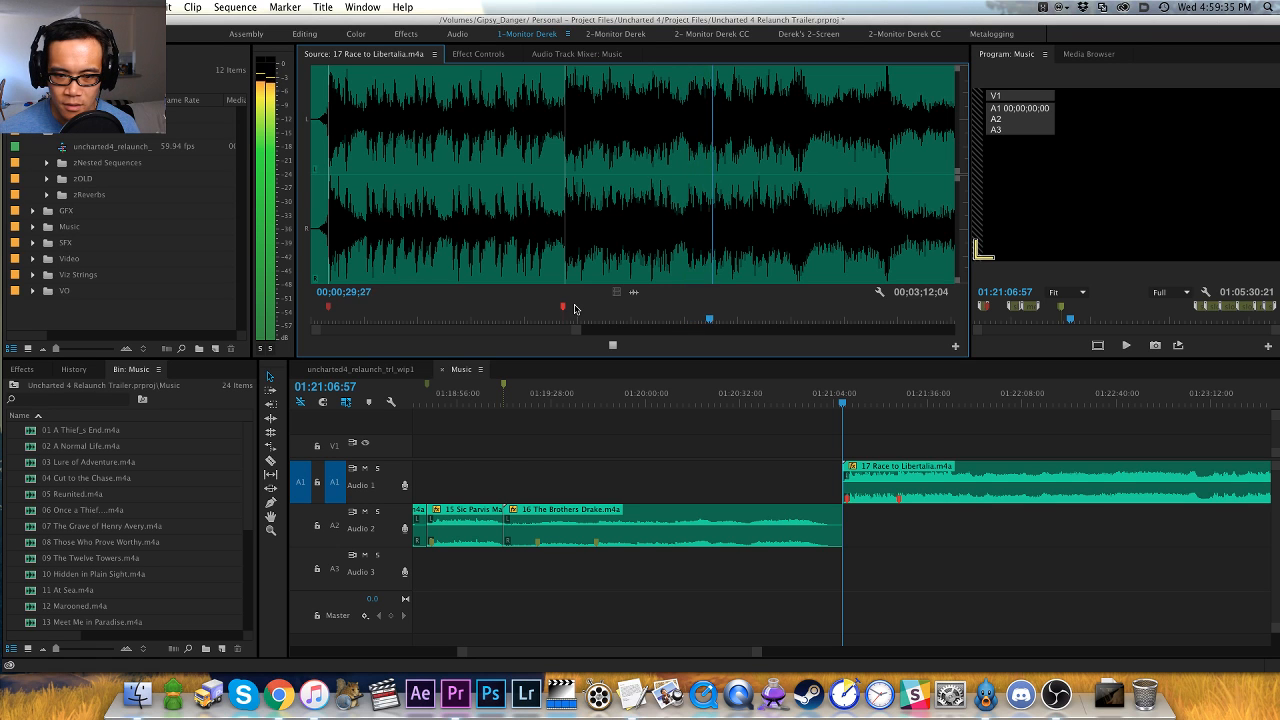
key("minus")
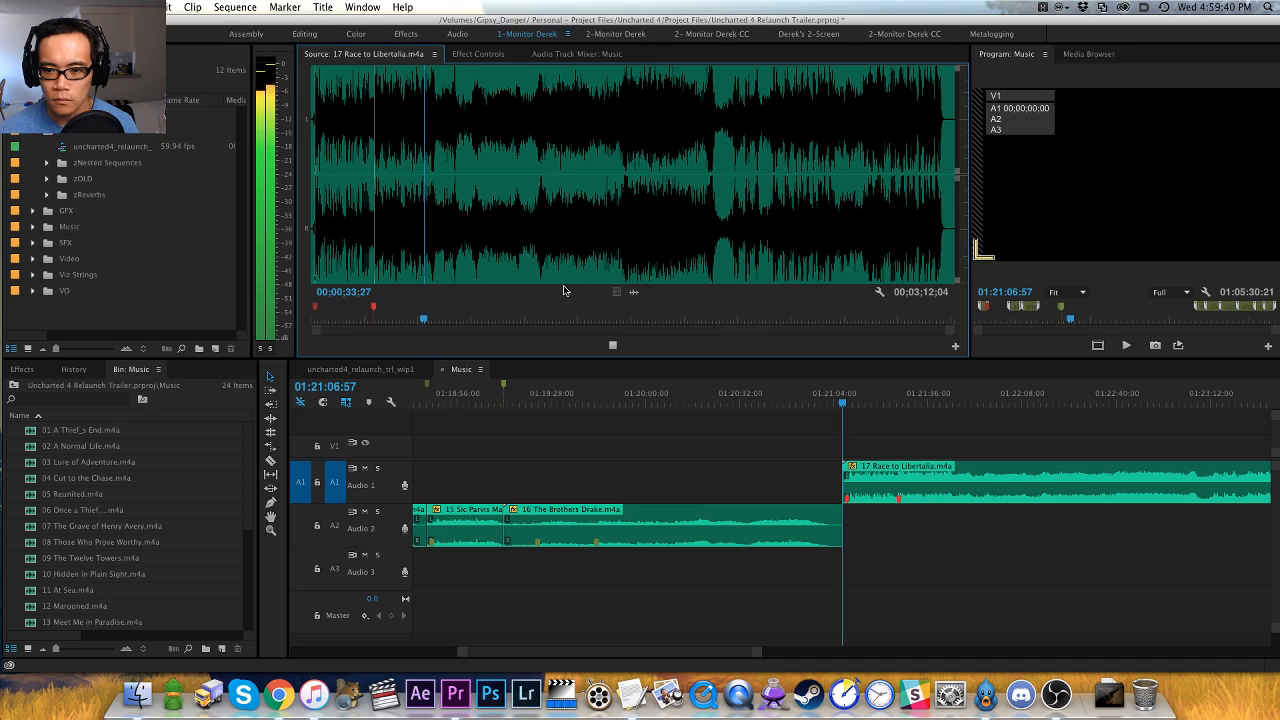
key("equal")
key("equal")
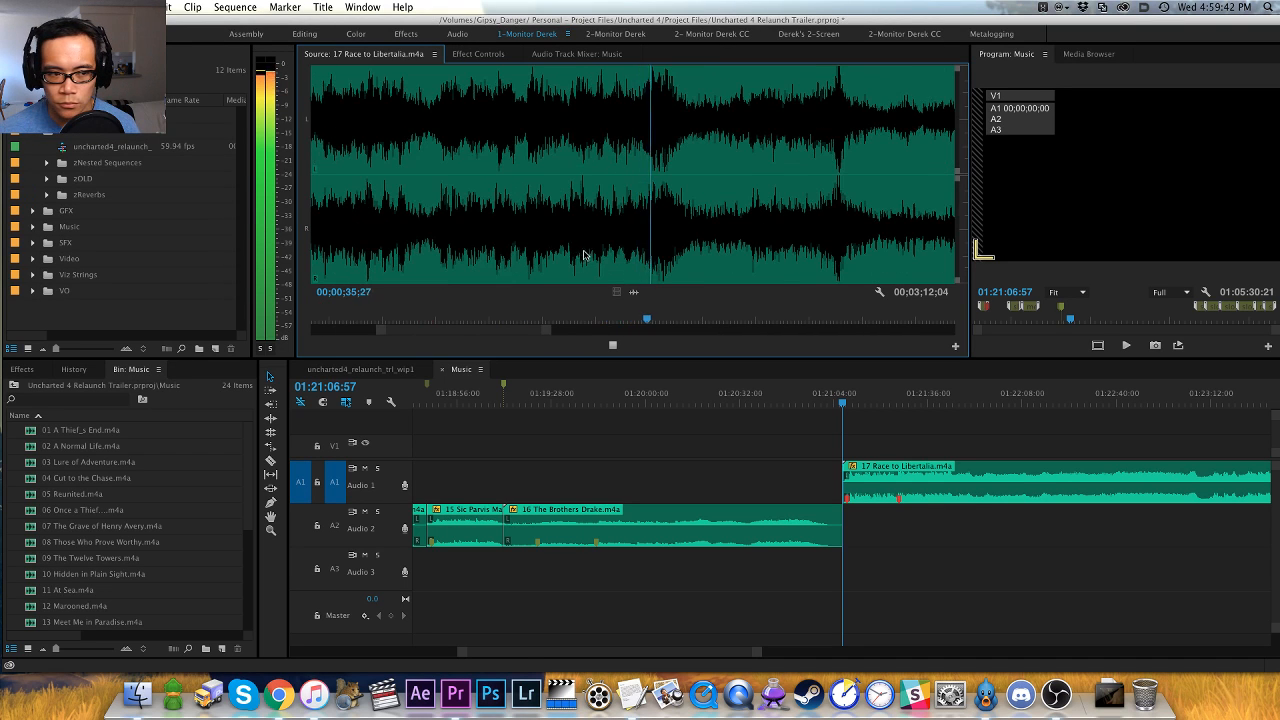
key("minus")
key("equal")
key("minus")
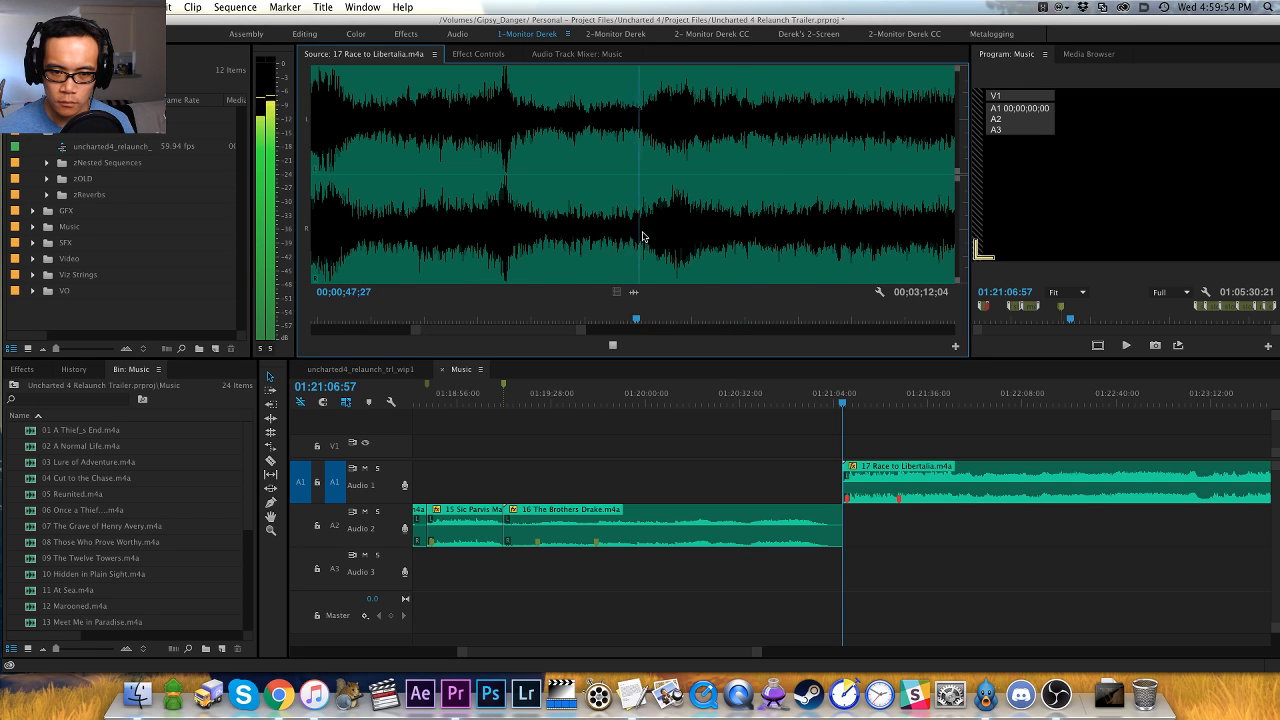
key("minus")
key("minus")
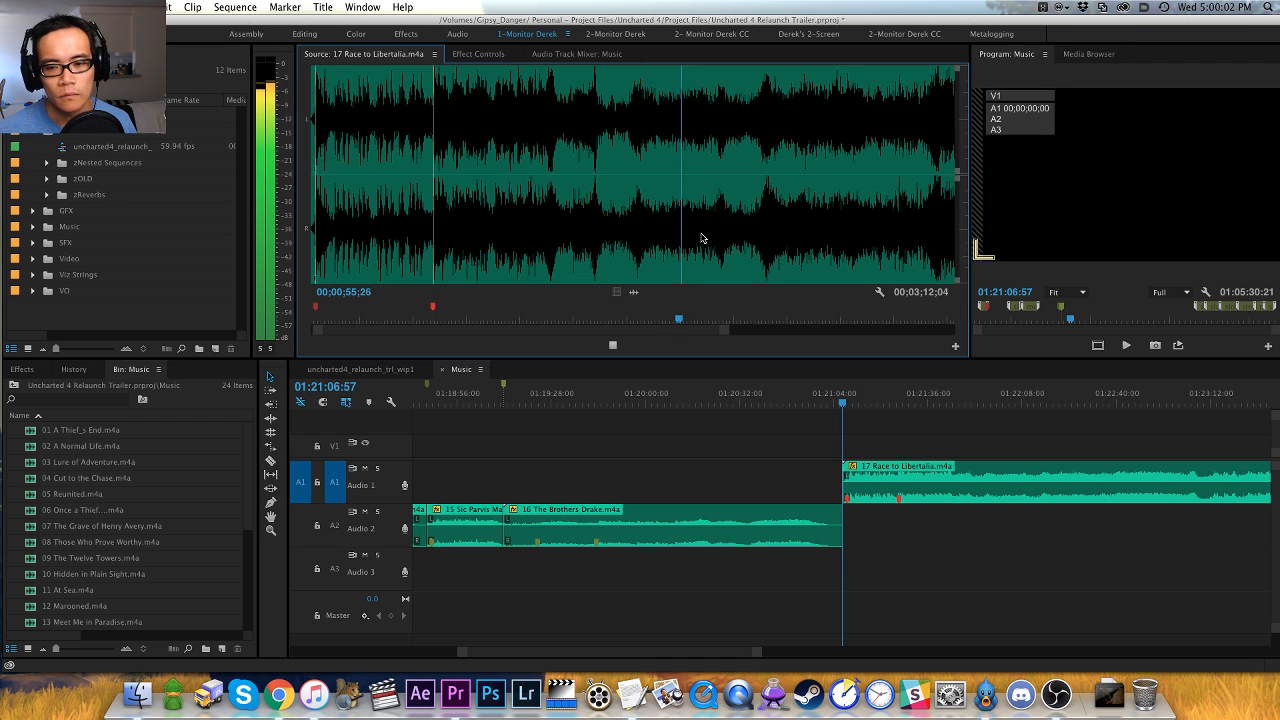
key("equal")
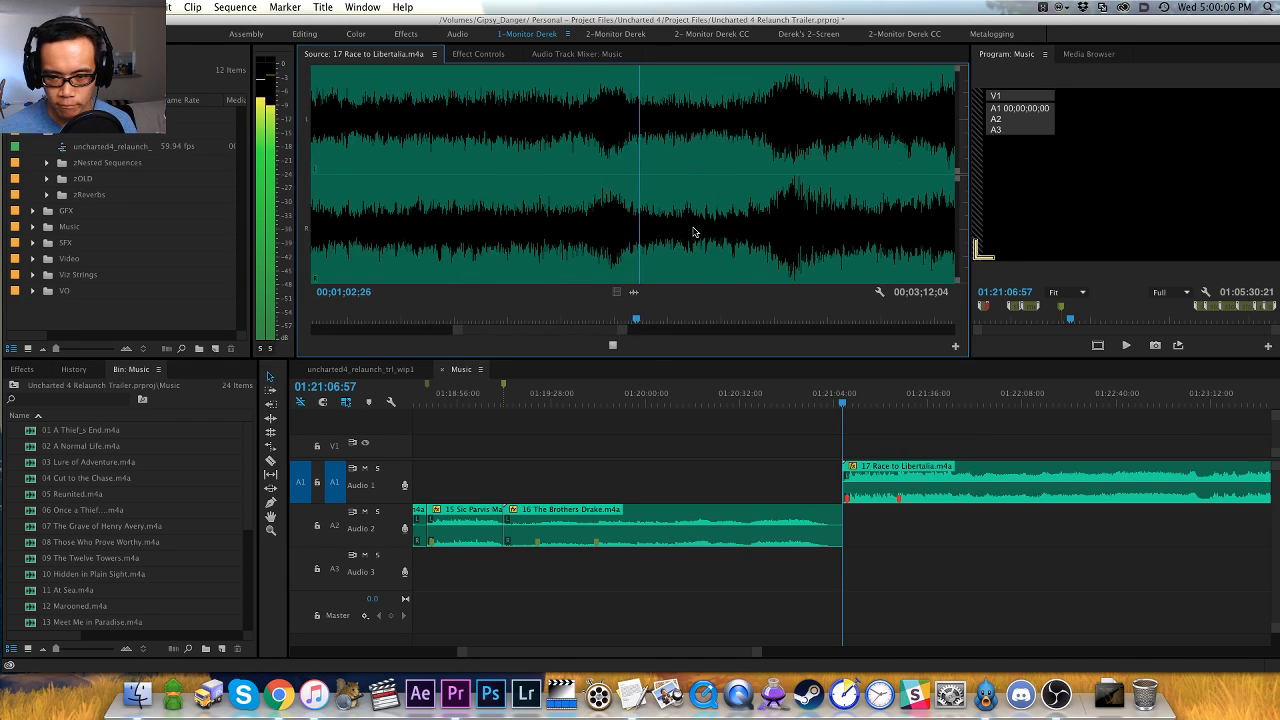
left_click(749, 233)
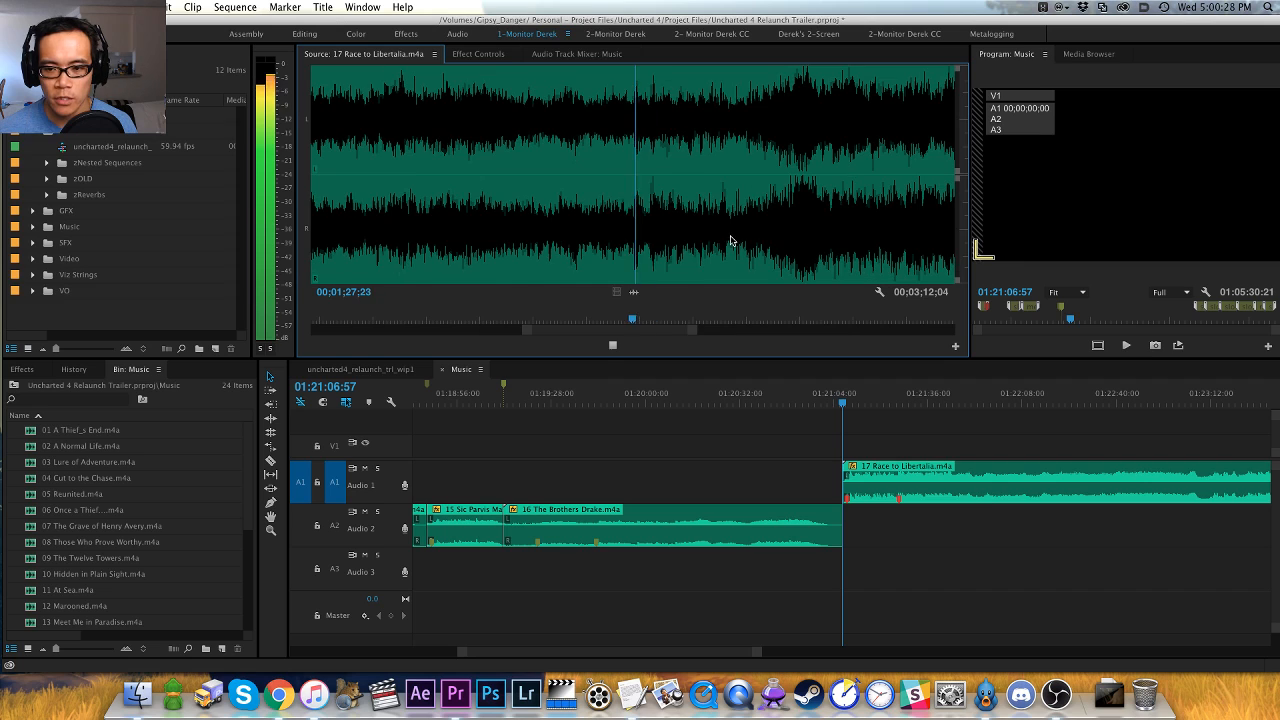
- Replay the passage around 00;01;27 in 17 Race to Libertalia and add a red marker at 00;01;27;22
left_click(622, 232)
key("space")
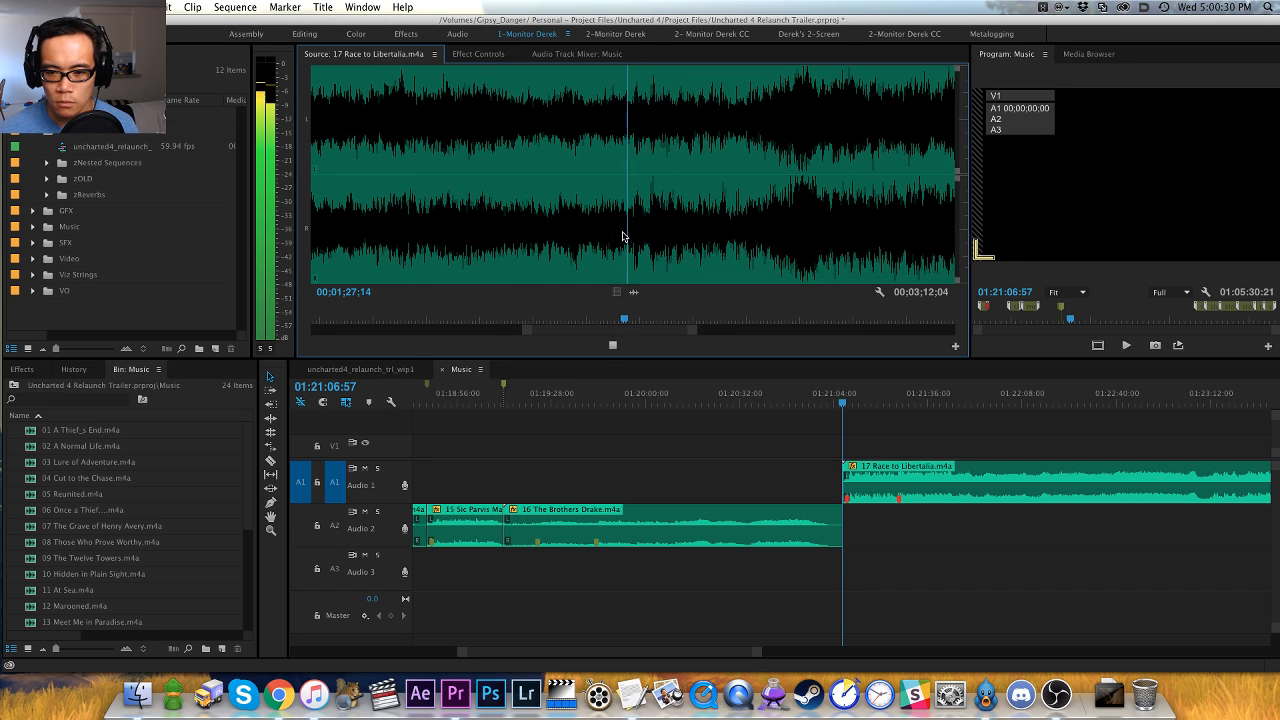
key("space")
key("Left")
key("Left")
key("Left")
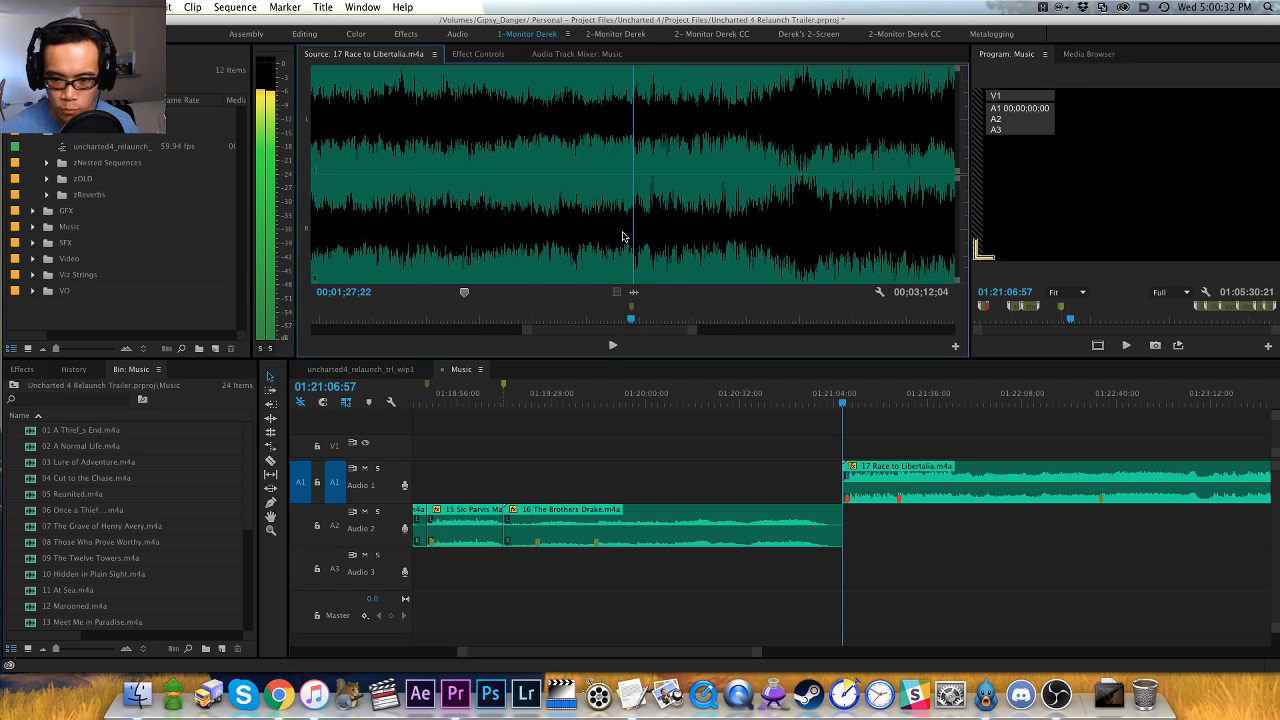
- Play on to the swell in 17 Race to Libertalia, add a default green marker at about 00;01;34, and continue listening
key("space")
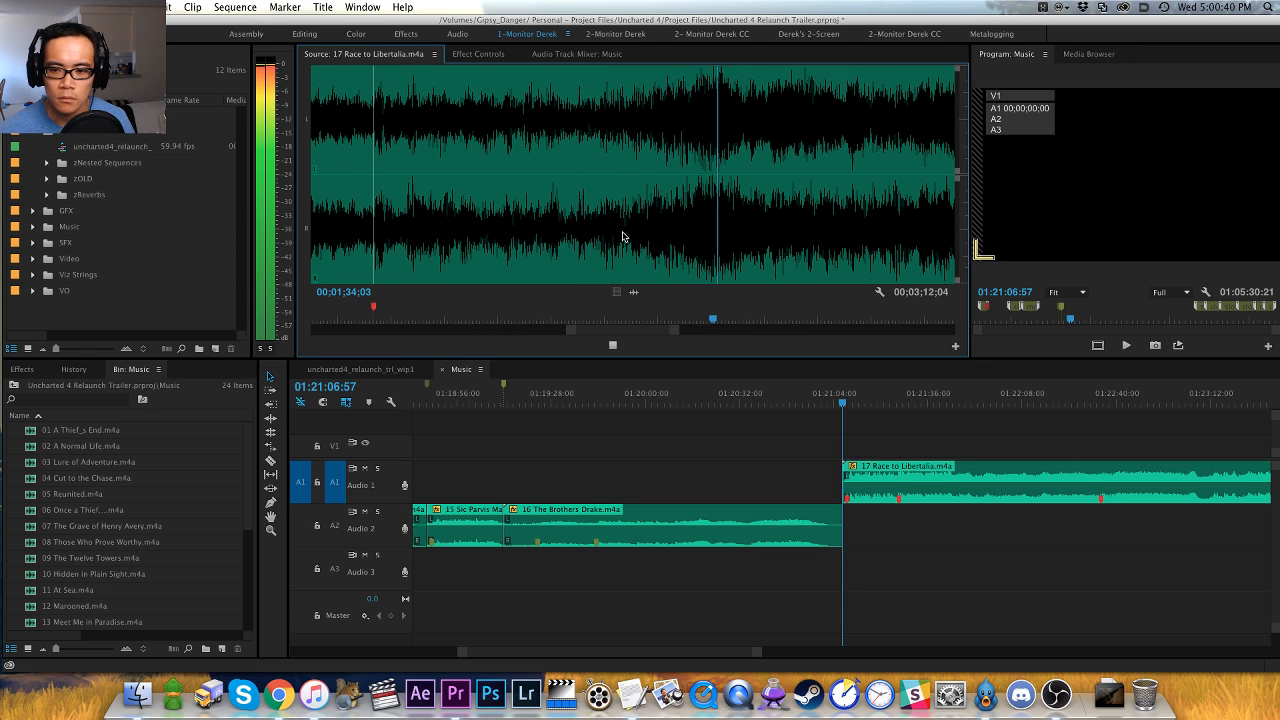
key("space")
key("space")
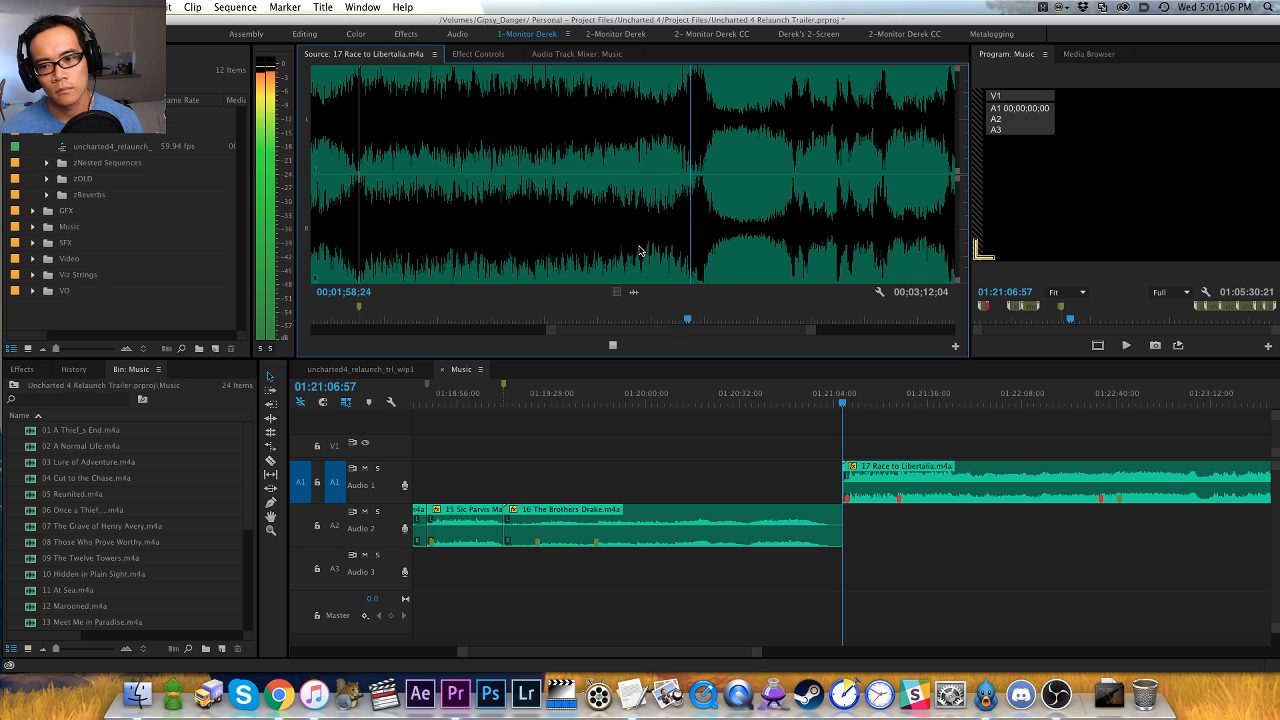
- Replay the peak before the quiet break in 17 Race to Libertalia and add a red marker at 00;01;59;20
left_click(704, 243)
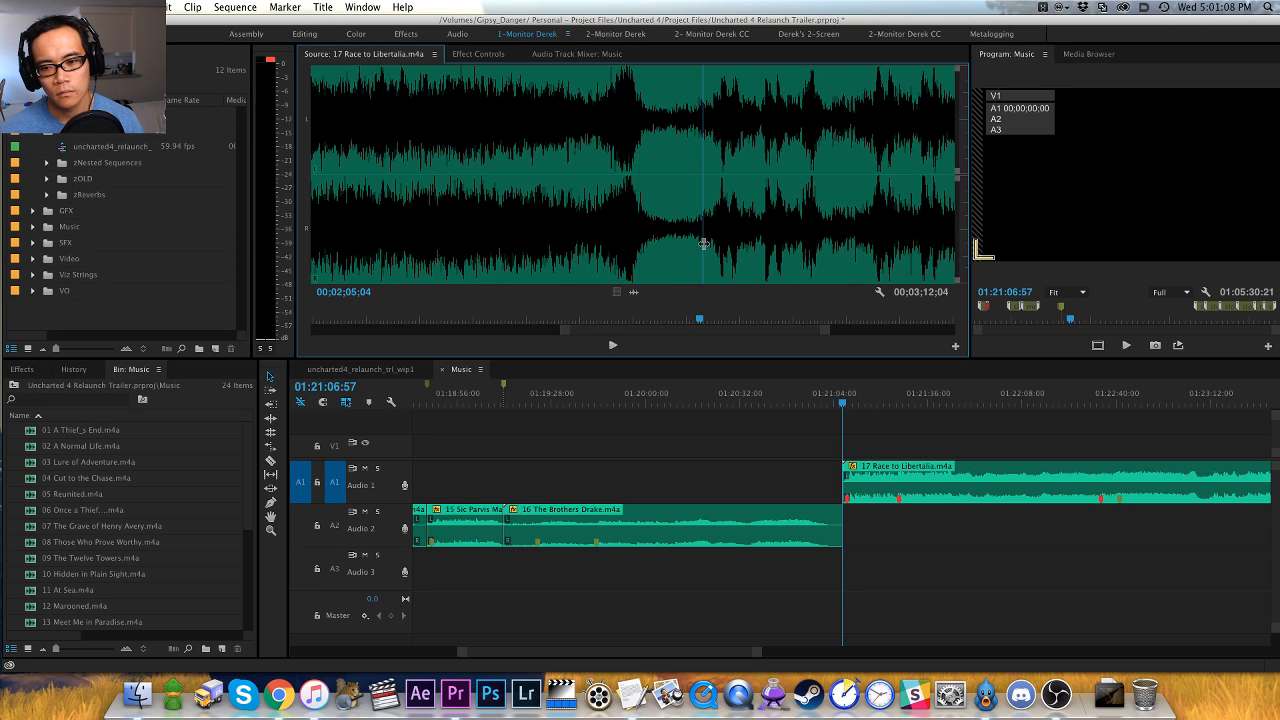
left_click(616, 238)
key("space")
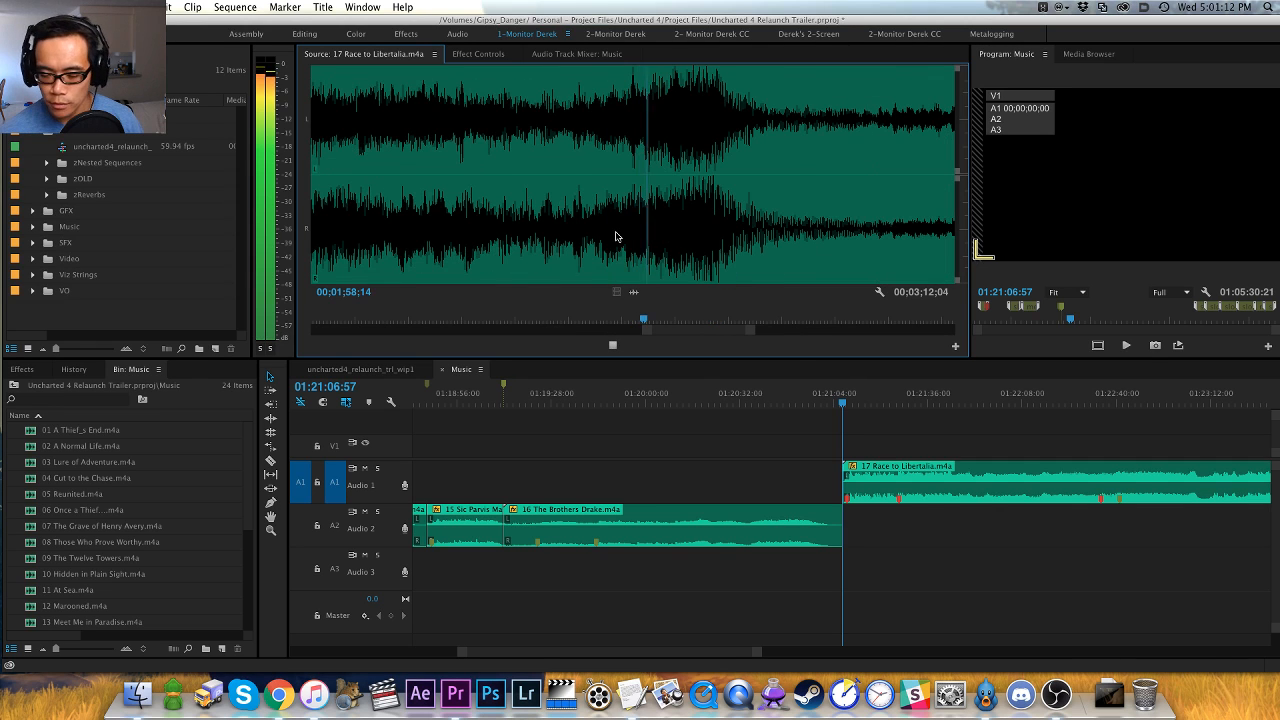
key("space")
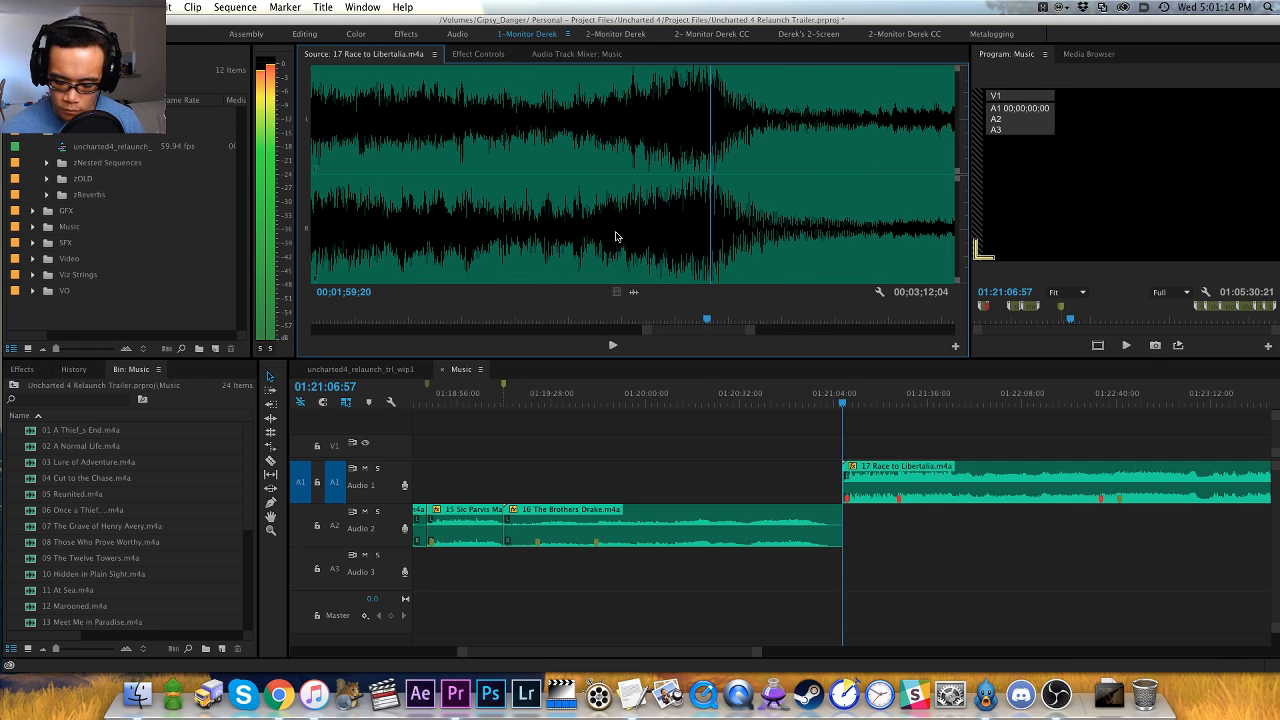
left_click(616, 237)
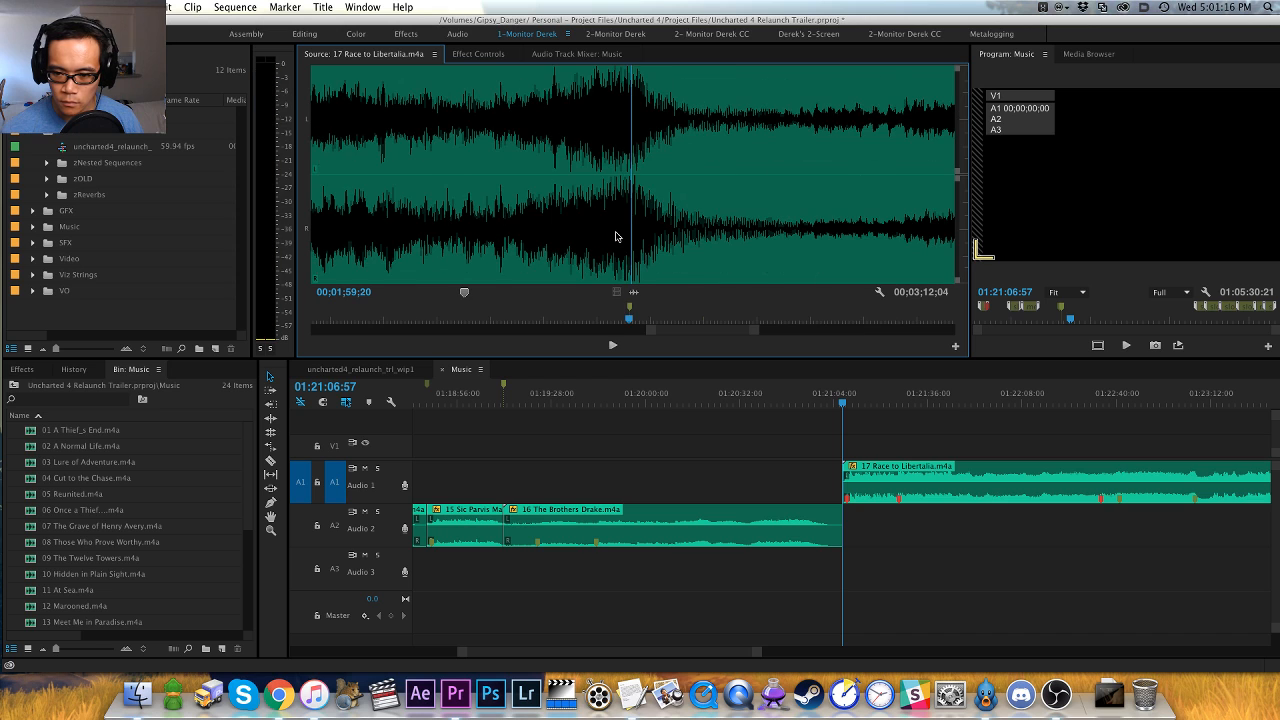
- Audition 17 Race to Libertalia from the marker at the quiet break to about 00;02;17, checking the waveform for upcoming hits
key("space")
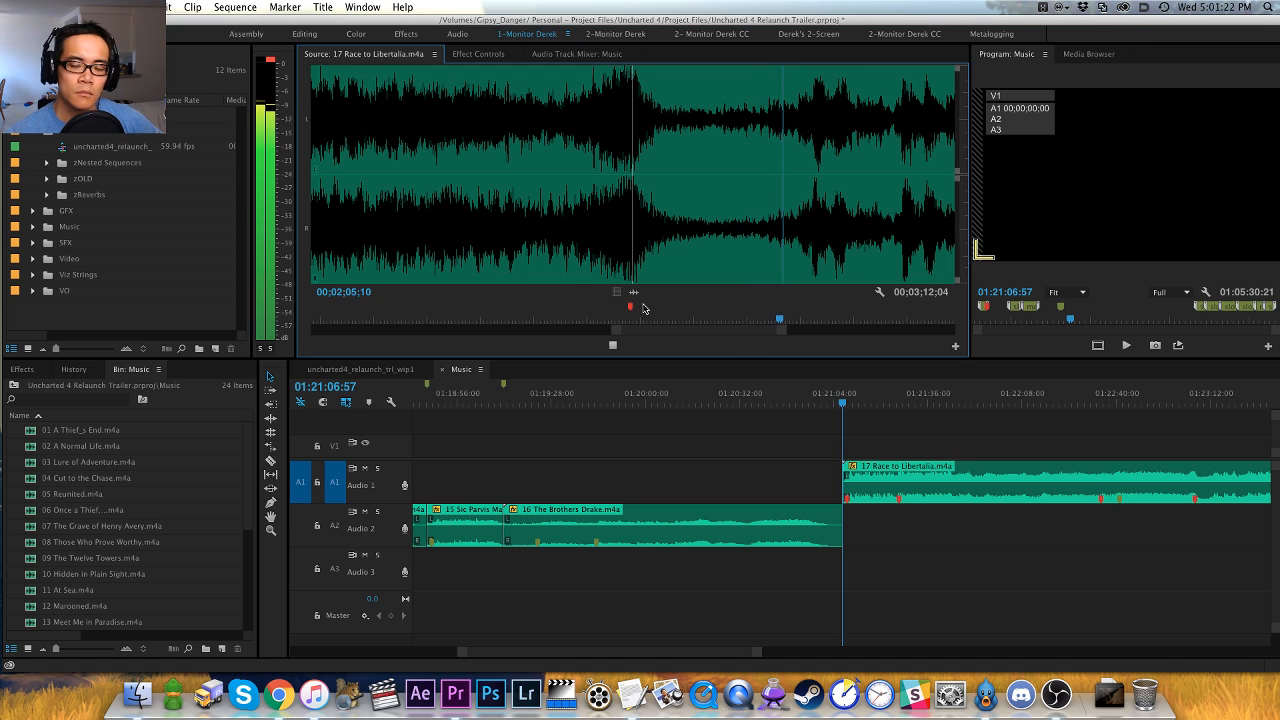
key("minus")
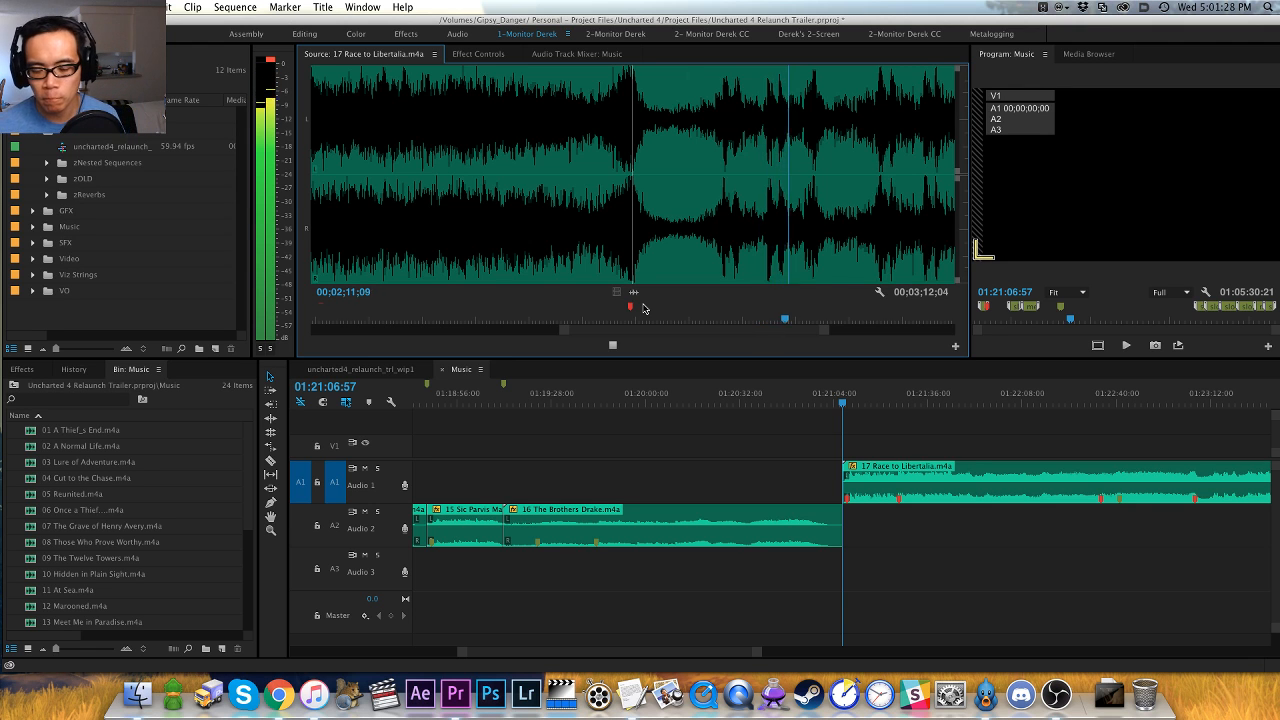
key("minus")
key("equal")
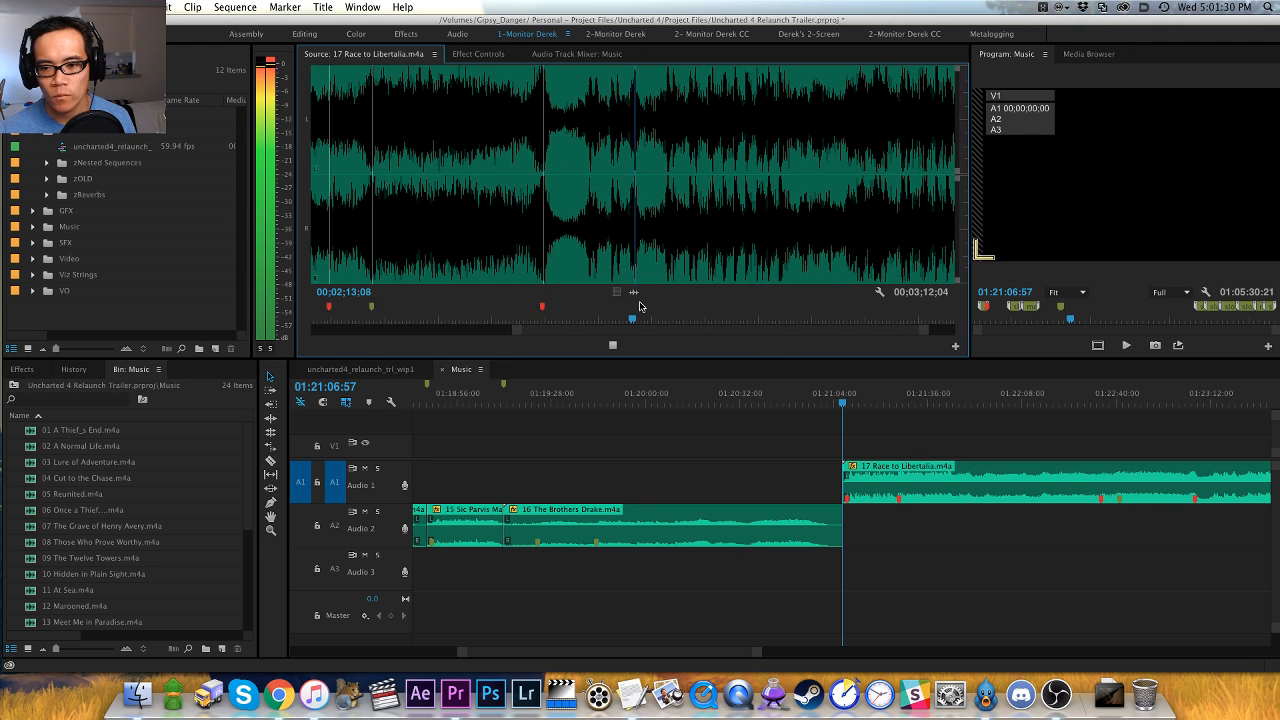
key("equal")
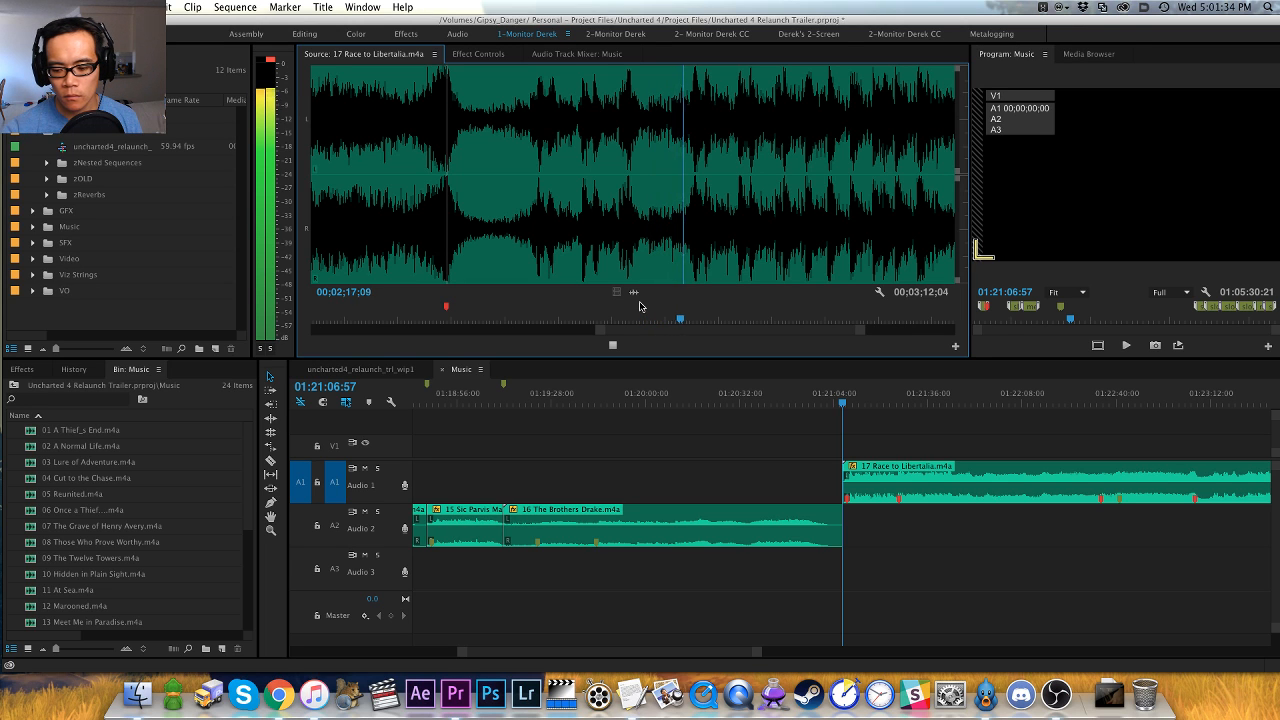
- Replay the passage around 00;02;18 in 17 Race to Libertalia and add a red marker at 00;02;18;04
key("equal")
key("equal")
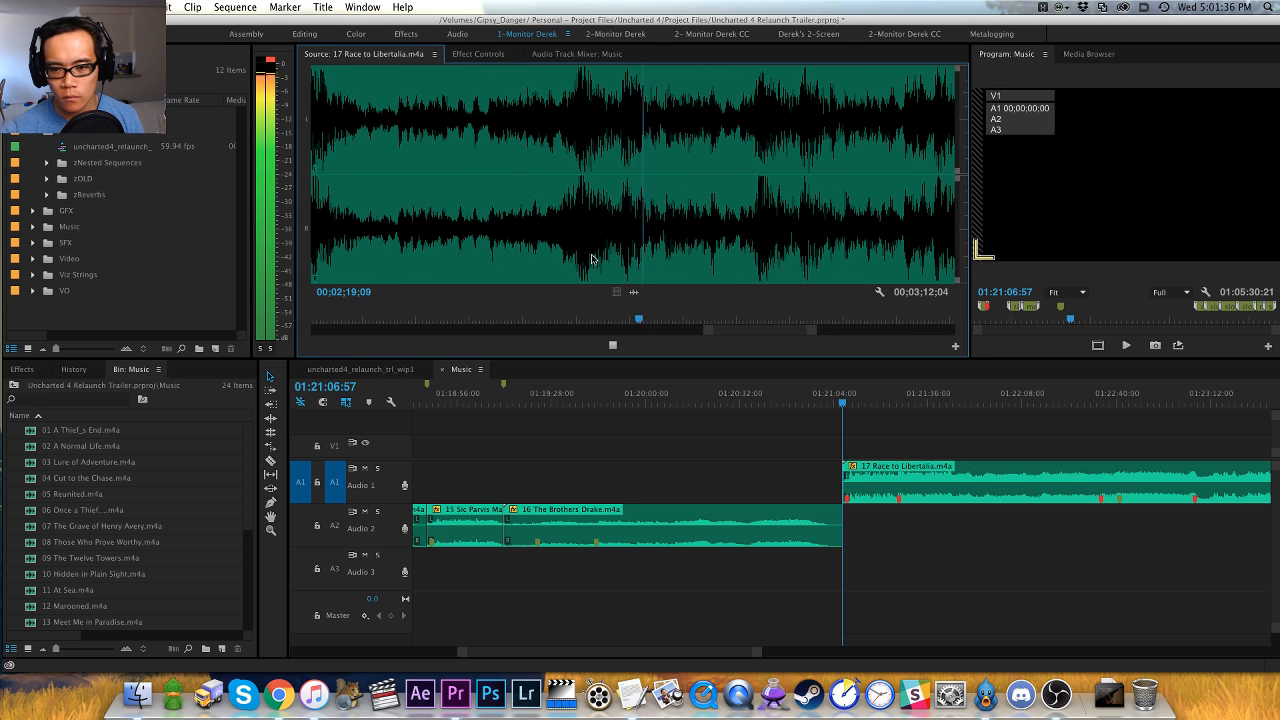
left_click(550, 261)
key("space")
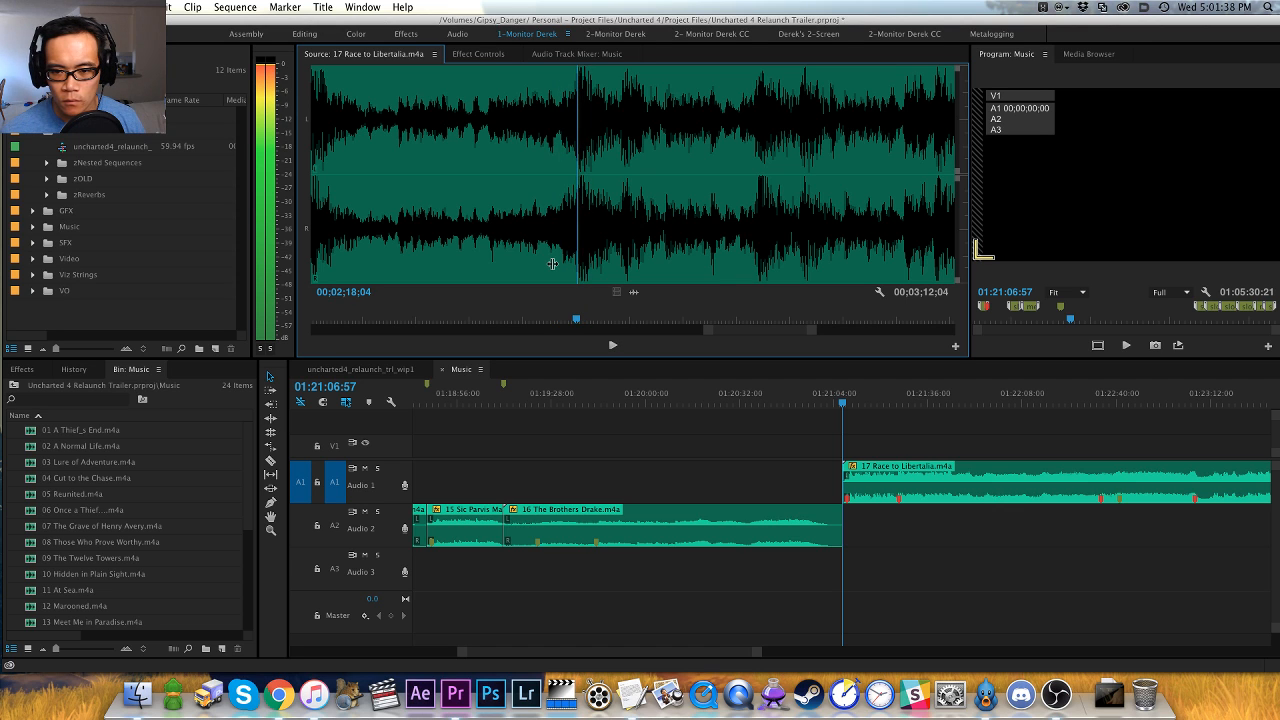
key("m")
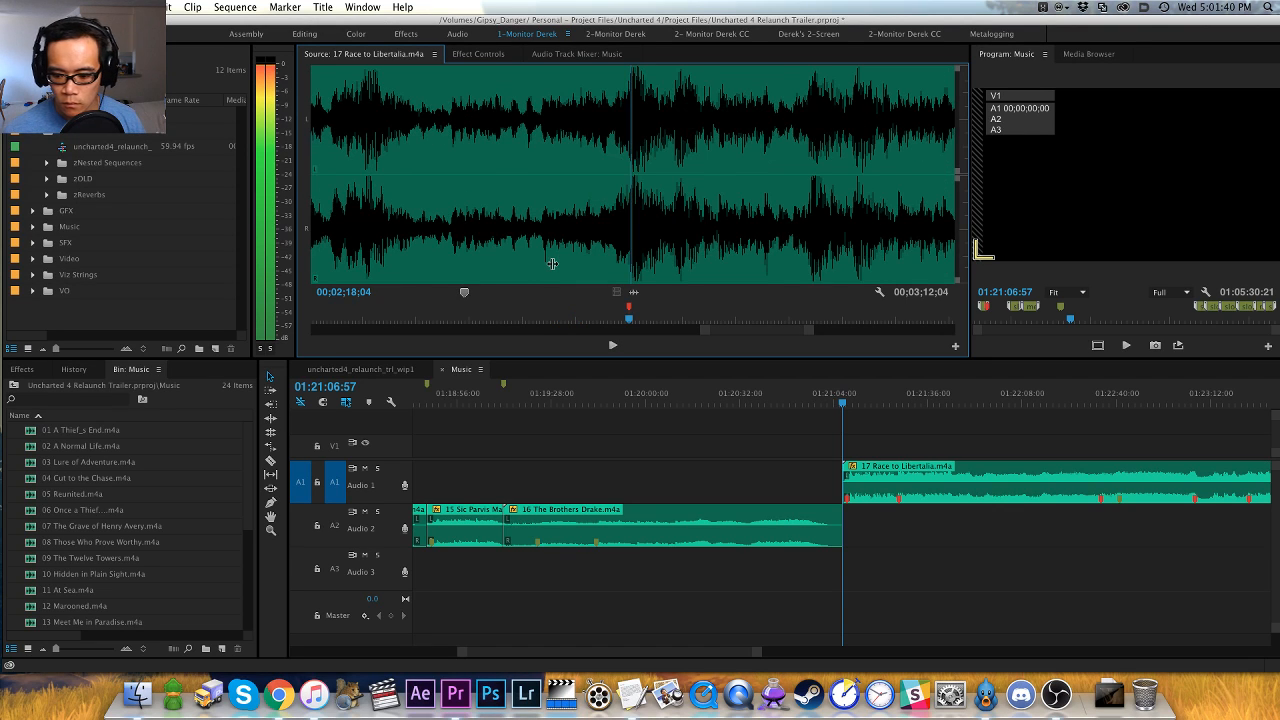
- Play on through 17 Race to Libertalia, replay the build near 00;02;49, and add a red marker at 00;02;49;20
key("space")
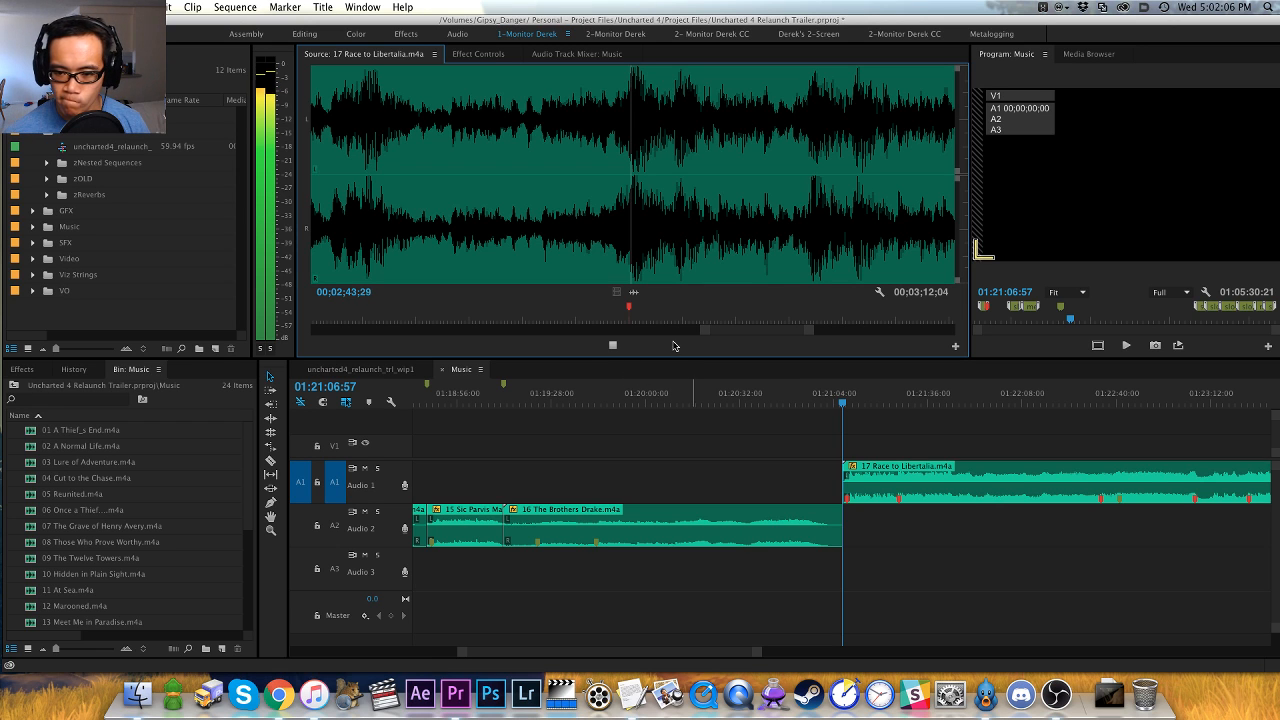
key("minus")
key("minus")
key("minus")
key("minus")
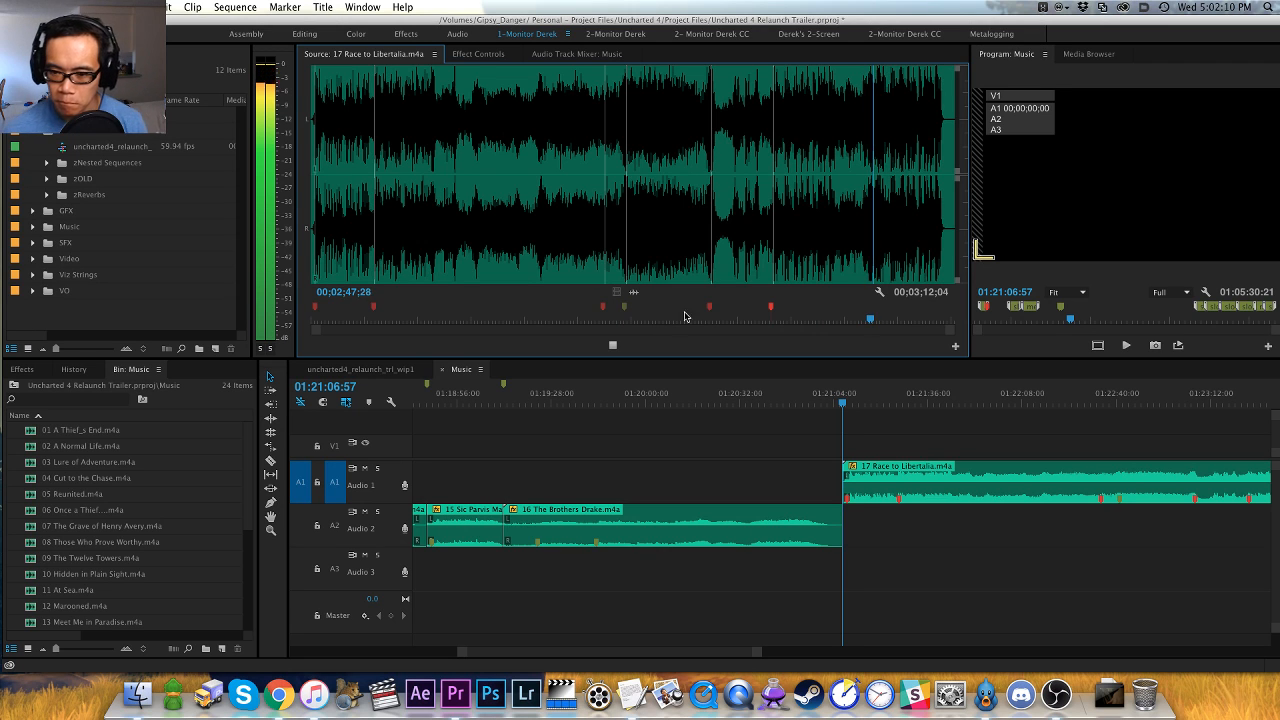
key("equal")
key("equal")
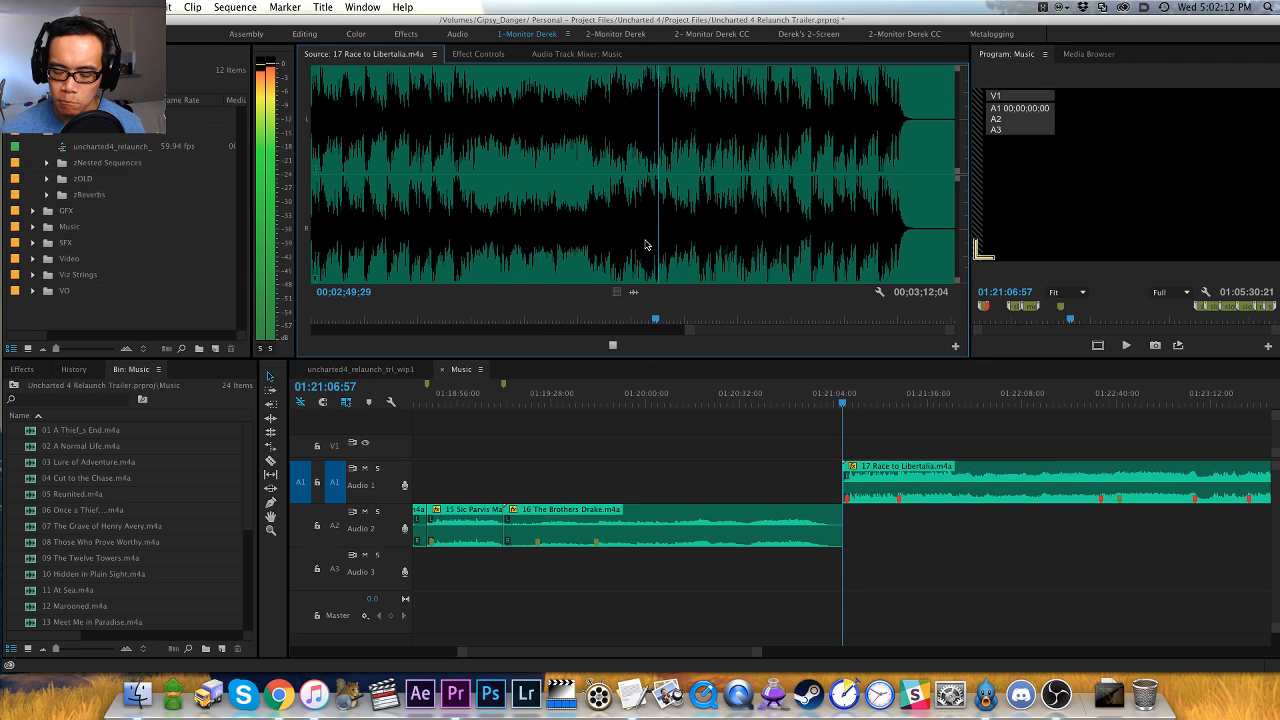
key("equal")
left_click(564, 265)
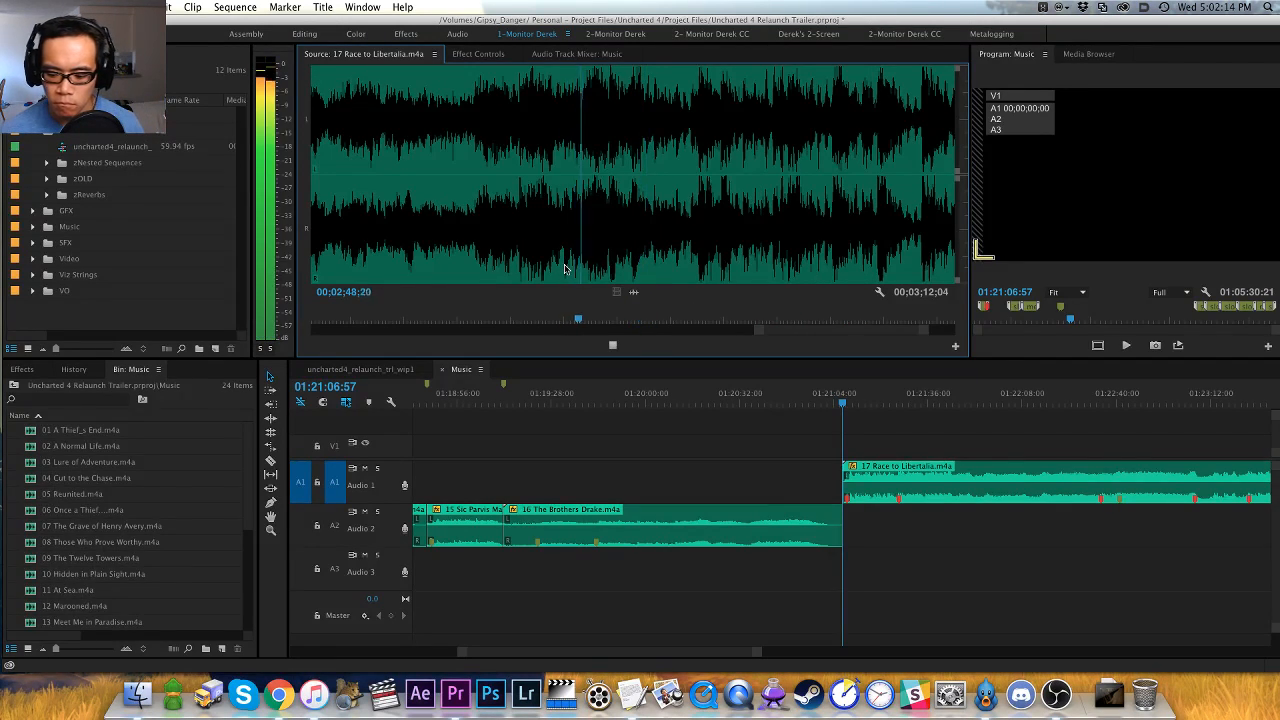
key("space")
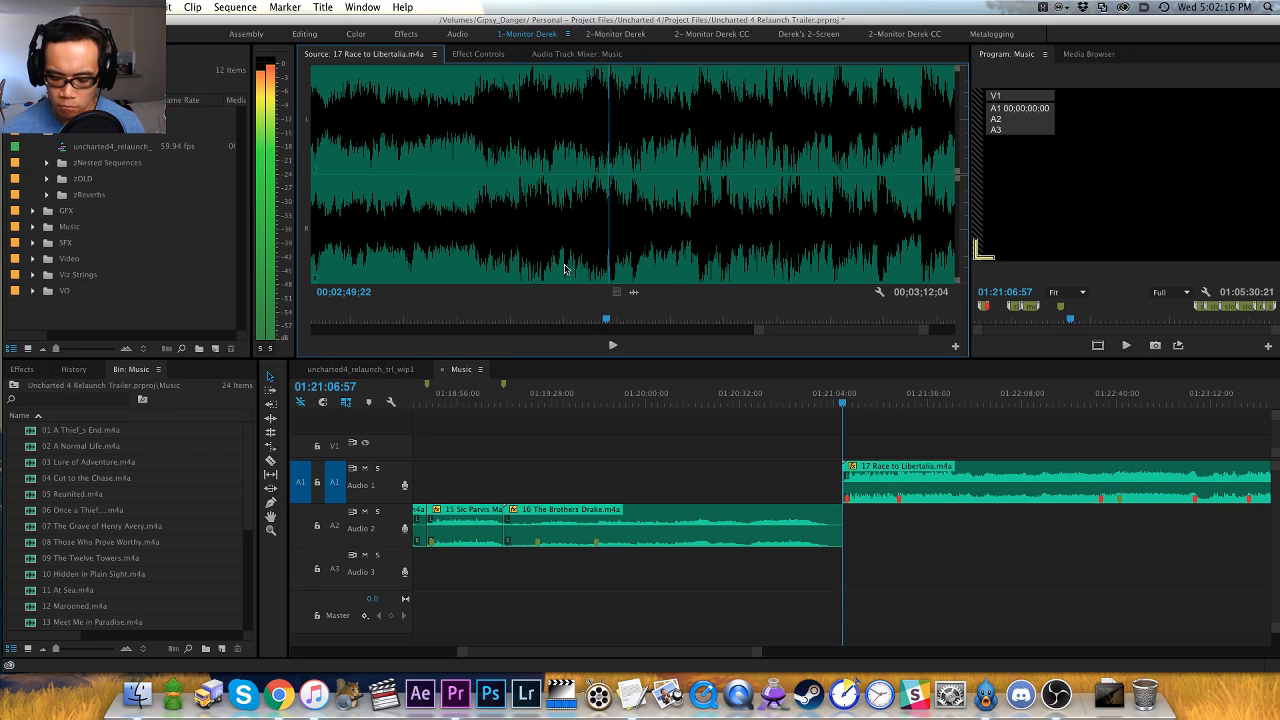
key("space")
- Listen to 17 Race to Libertalia from its last red marker to about 00;03;00 and check the whole waveform
key("space")
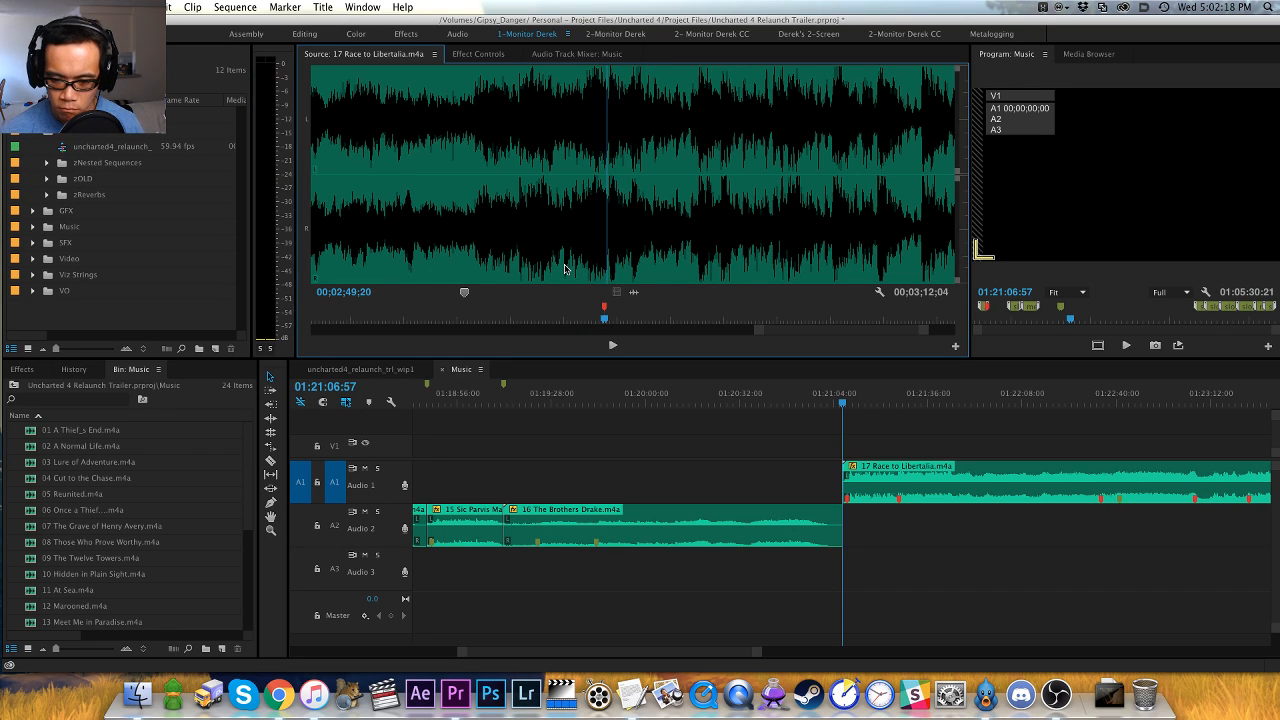
key("space")
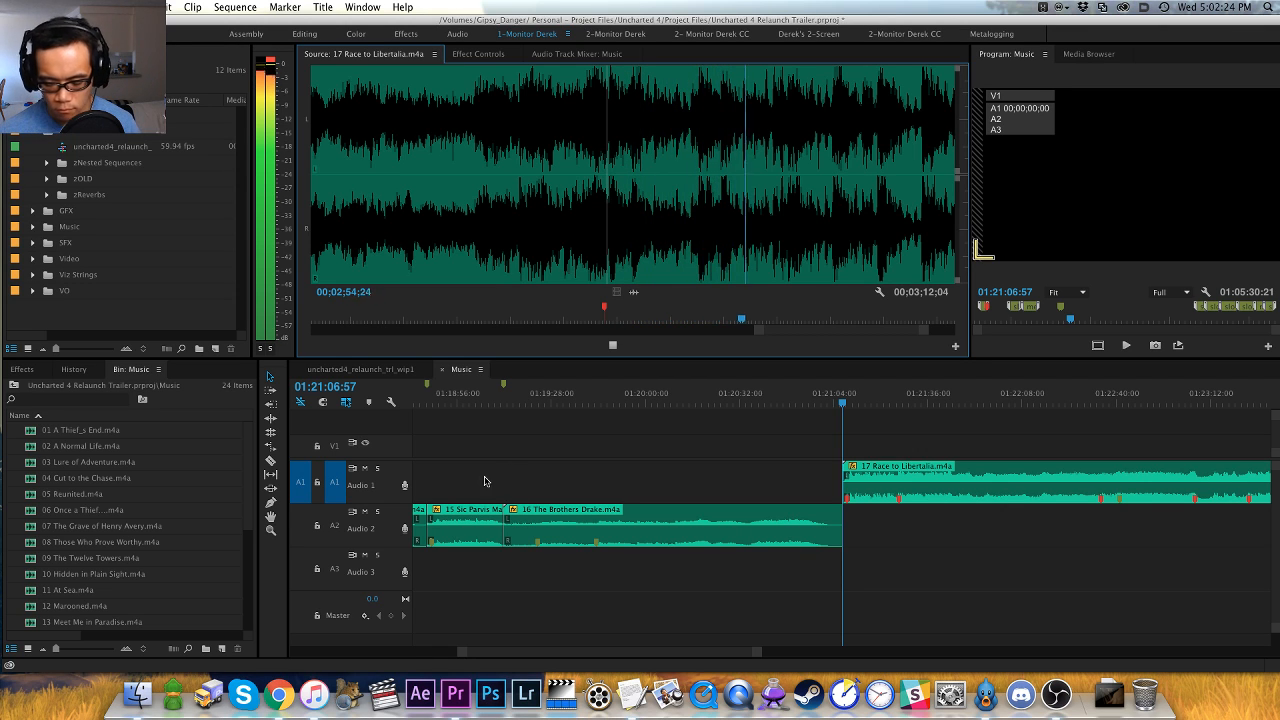
key("minus")
key("minus")
key("minus")
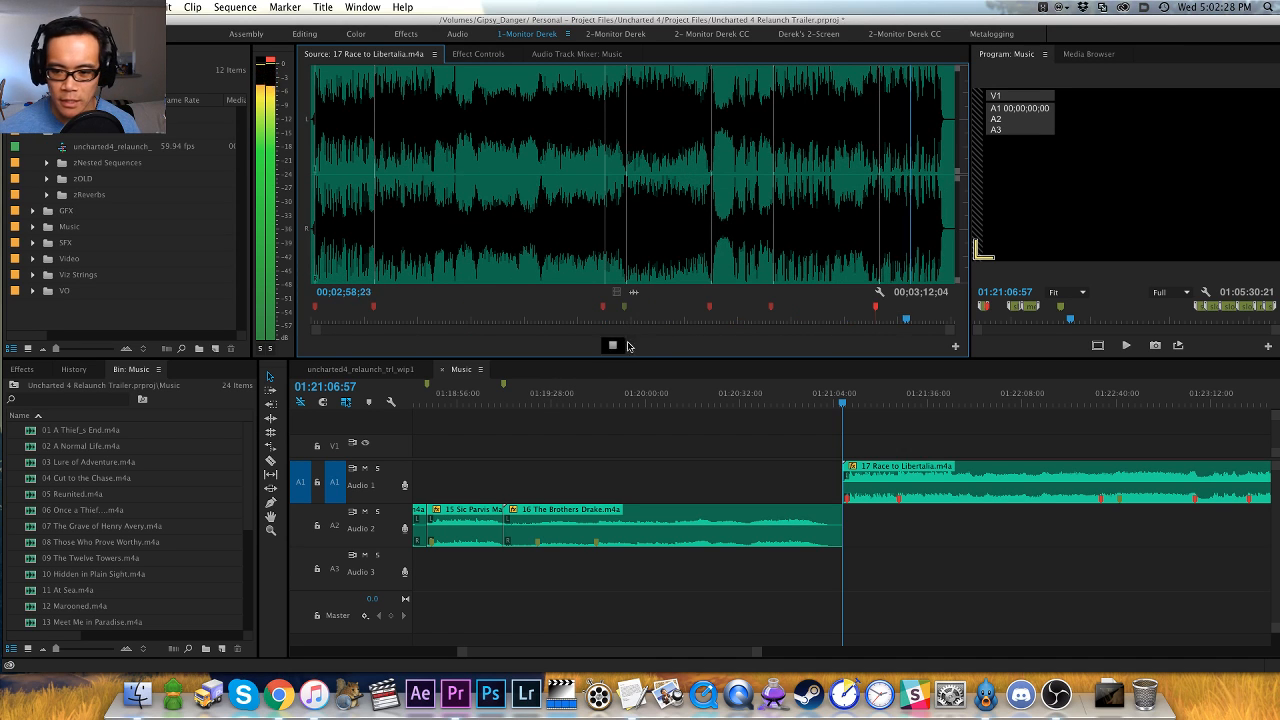
key("space")
- Extract 17 Race to Libertalia from the Music sequence, closing its gap, and paste it after 14 The Thieves of Libertalia at the sequence end
key("equal")
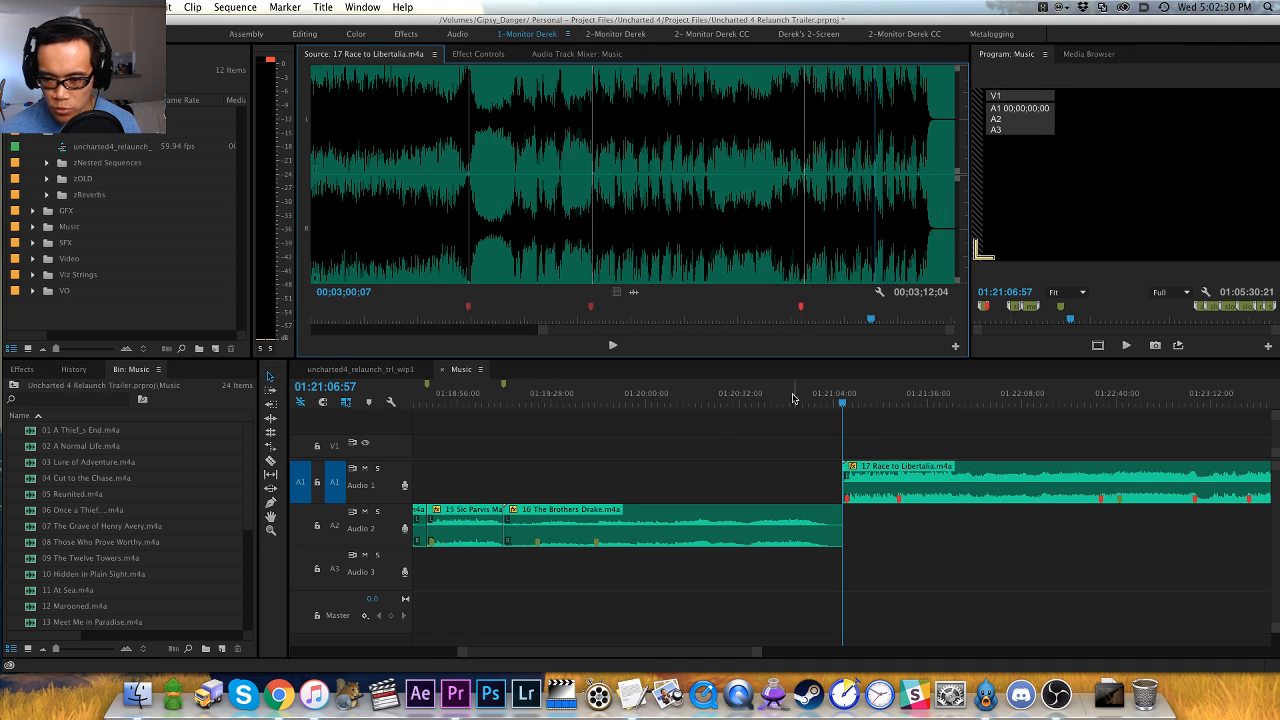
left_click(895, 440)
key("equal")
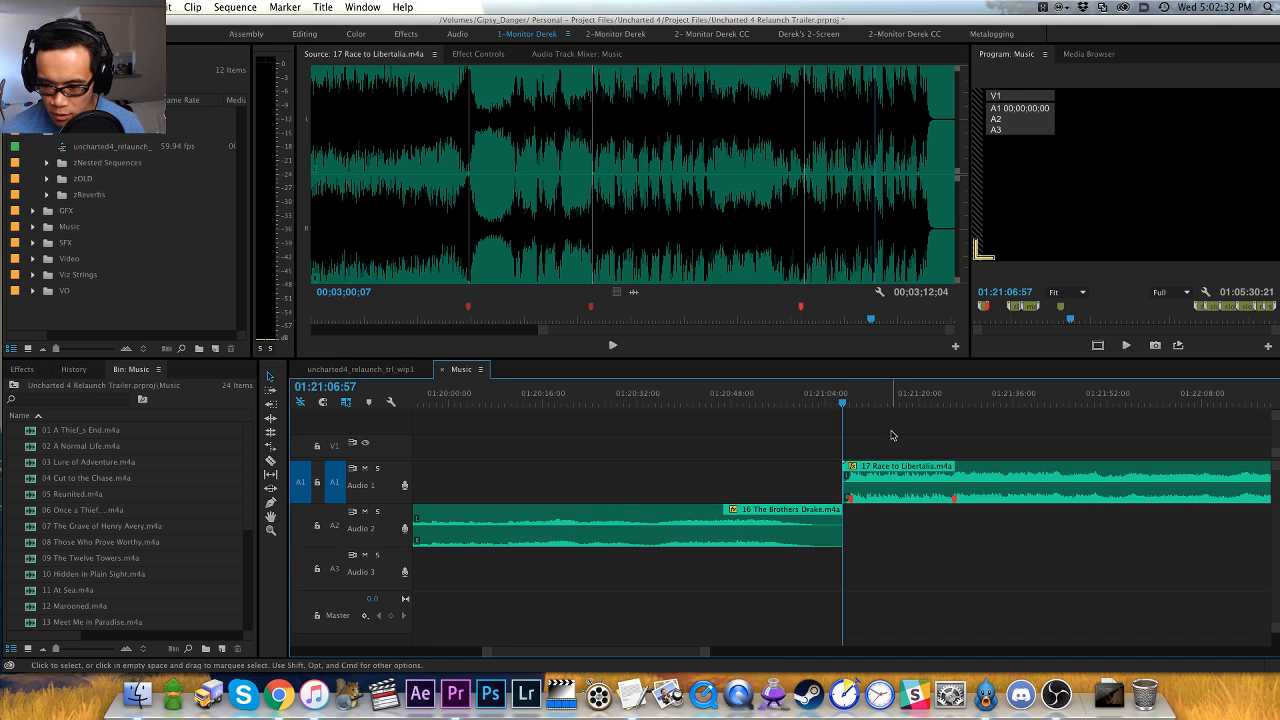
key("minus")
key("minus")
left_click(897, 402)
key("x")
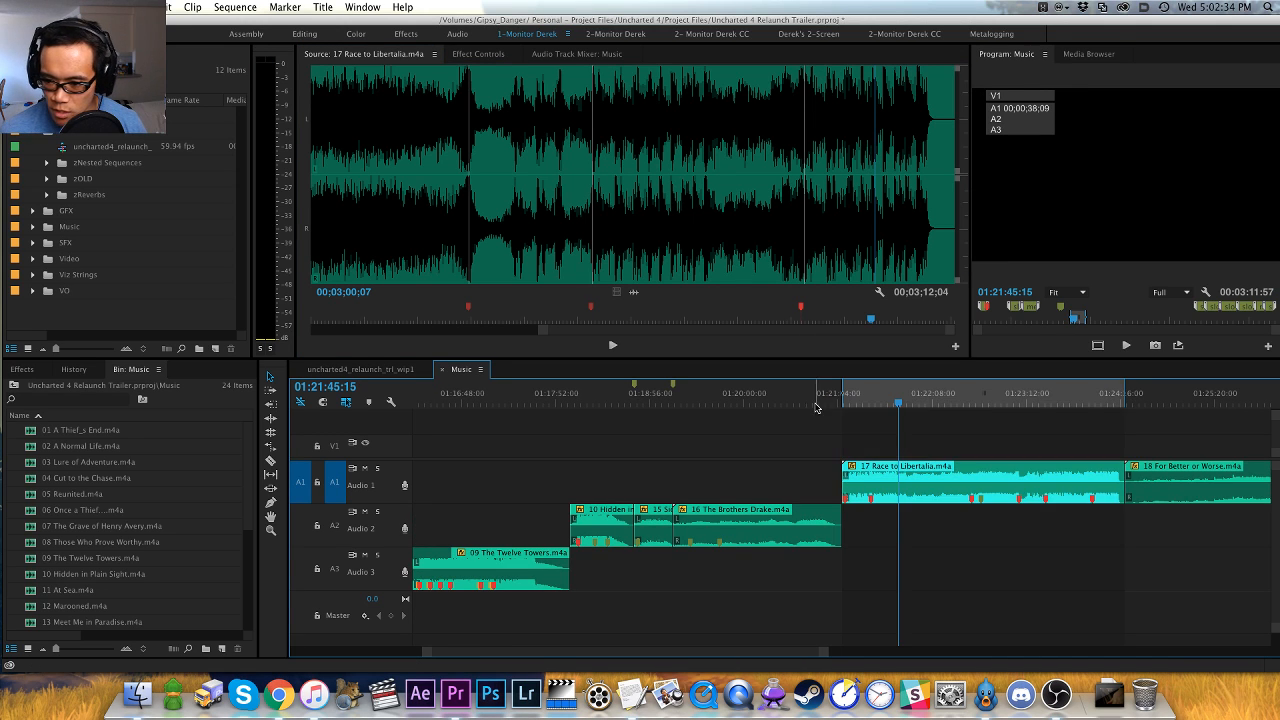
key("apostrophe")
key("End")
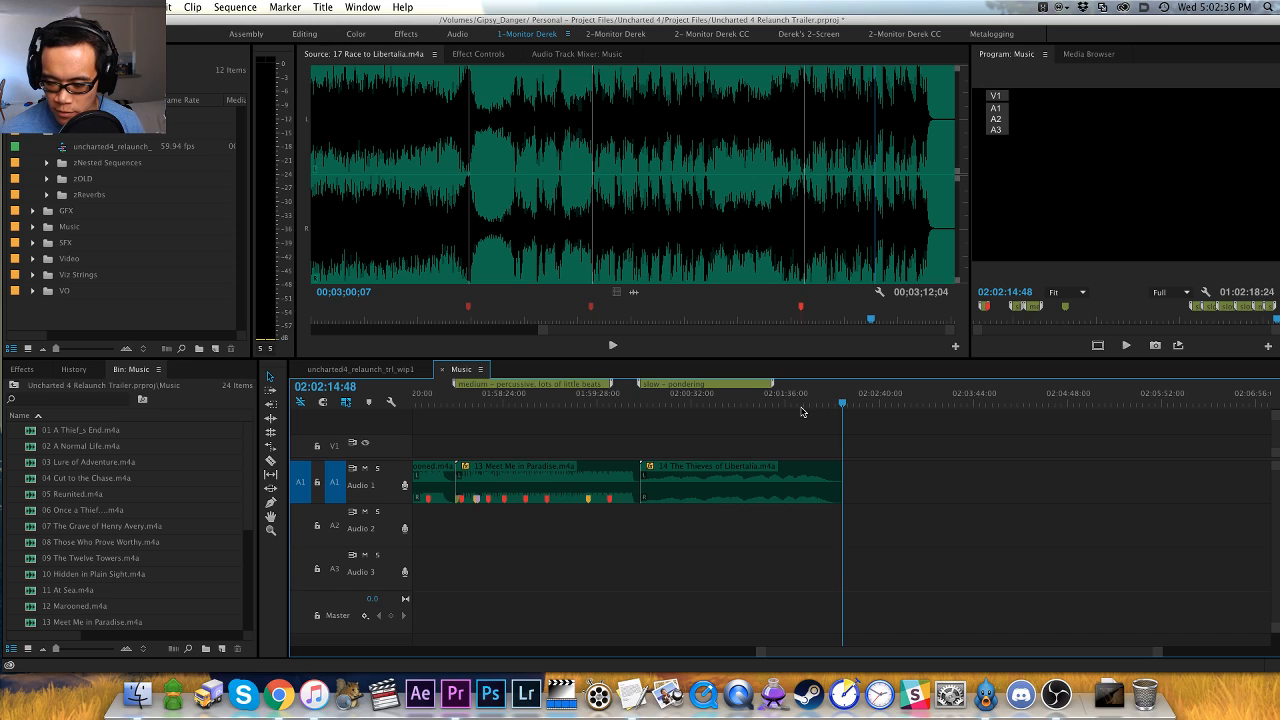
key("super+v")
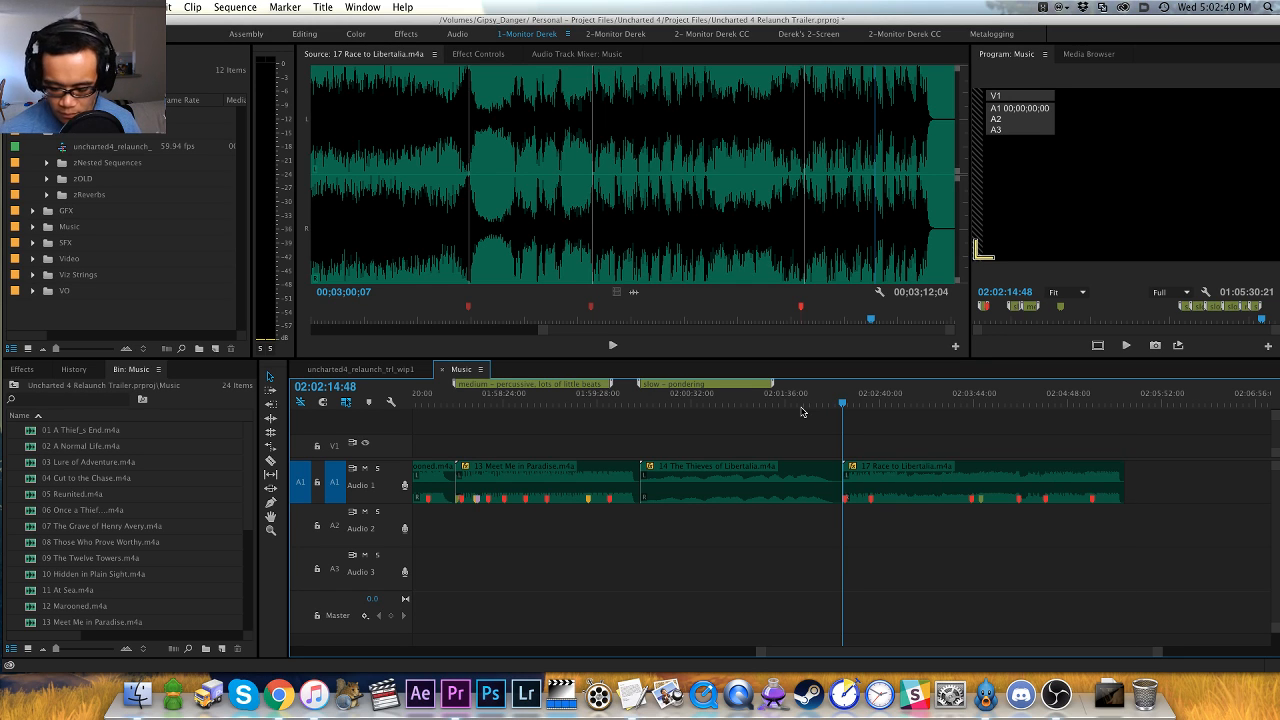
- Label the moved 17 Race to Libertalia with a sequence marker "medium speed - not quite segue material" and extend it to about 02:04:18
key("m")
key("m")
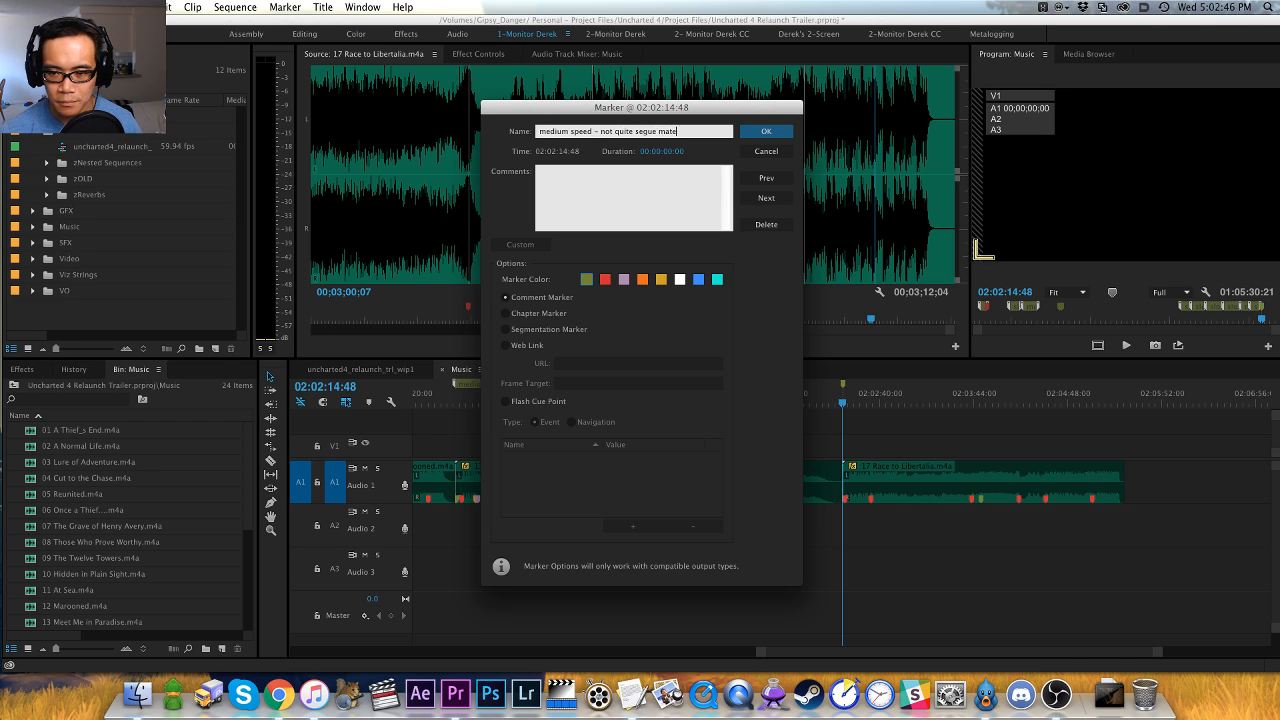
key("Return")
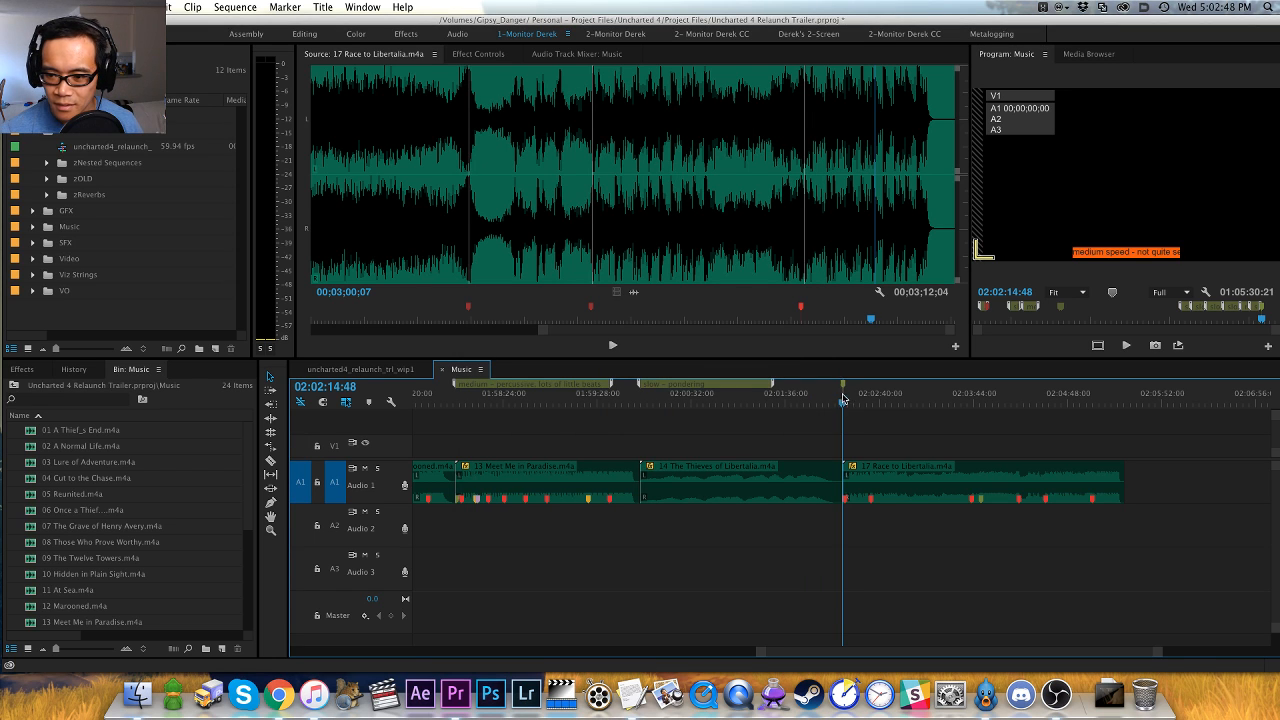
left_click_drag(843, 392, 1025, 392)
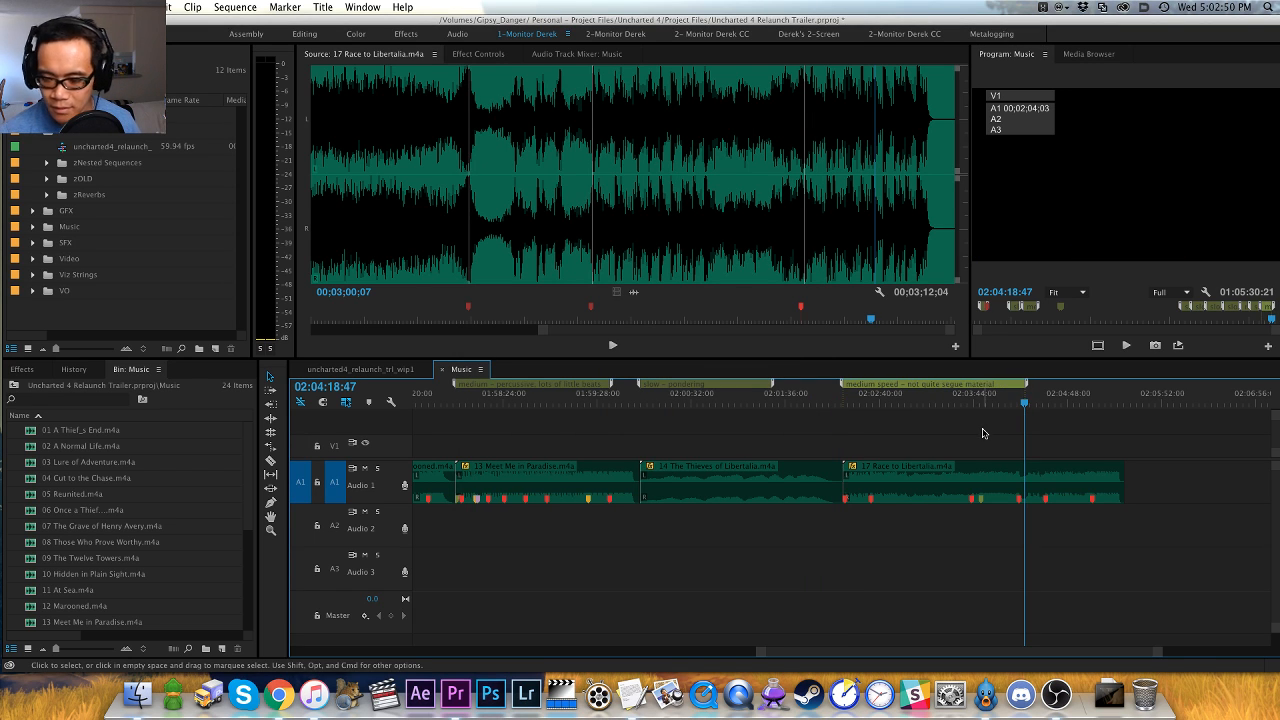
- Extend the sequence markers above 16 The Brothers Drake to about 01:20:24 and 15 Sic Parvis Magna to about 01:19:02
key("backslash")
left_click(656, 393)
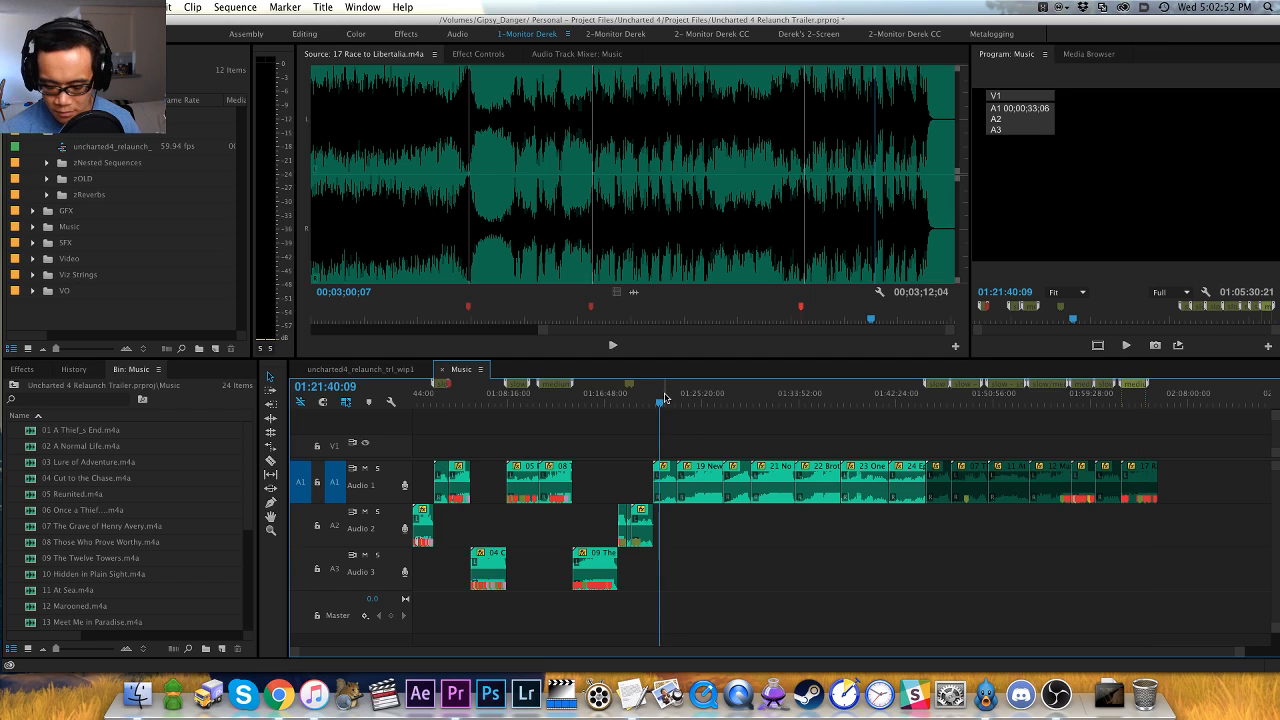
key("equal")
key("equal")
key("equal")
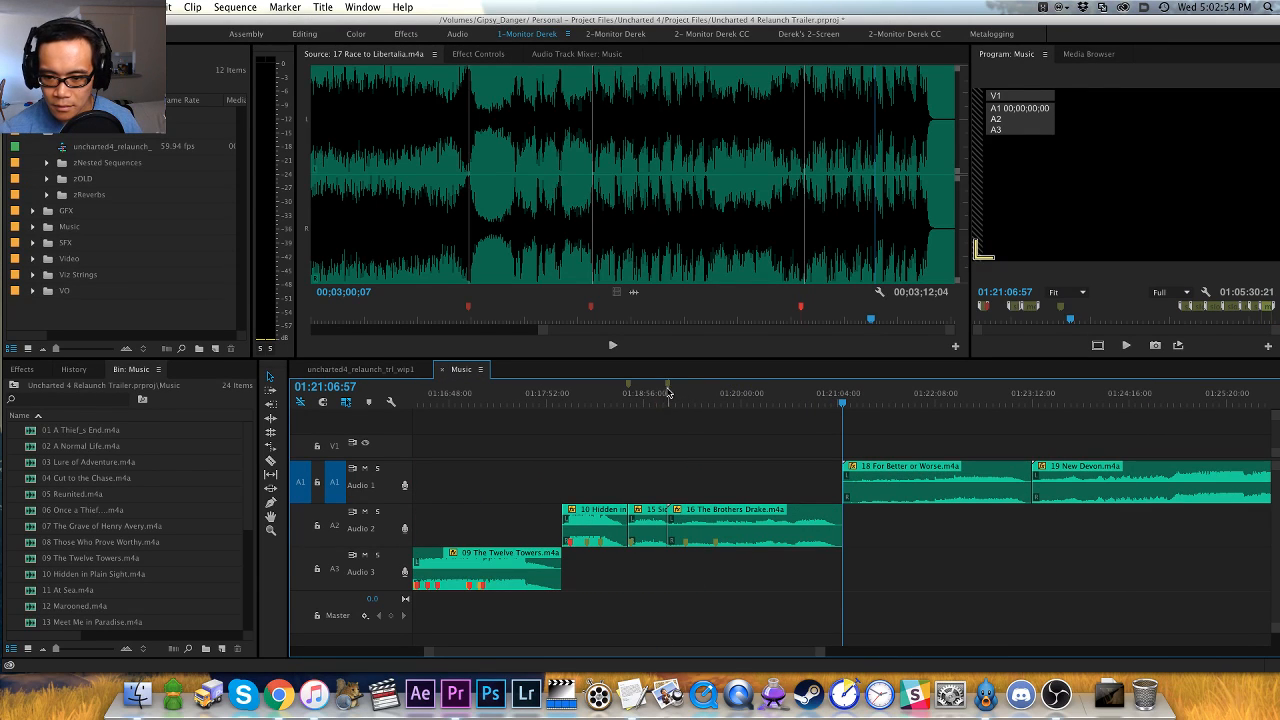
left_click_drag(668, 393, 731, 393)
left_click(777, 398)
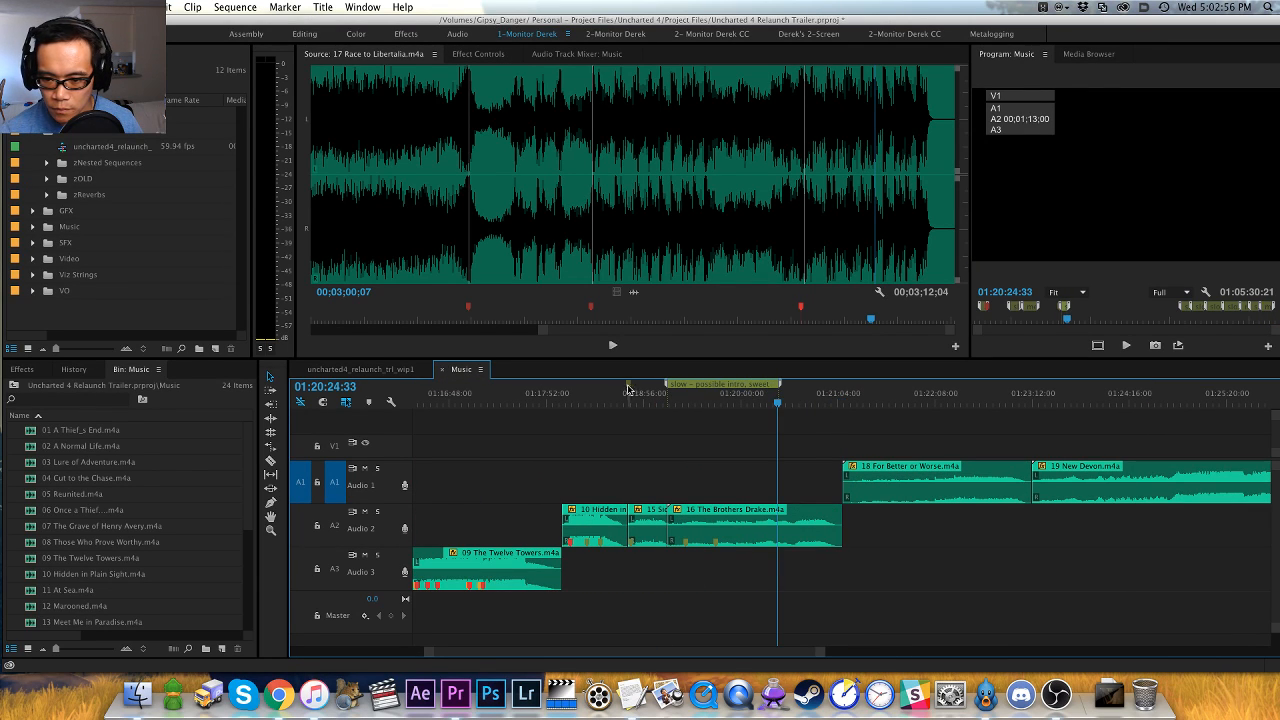
left_click(656, 393)
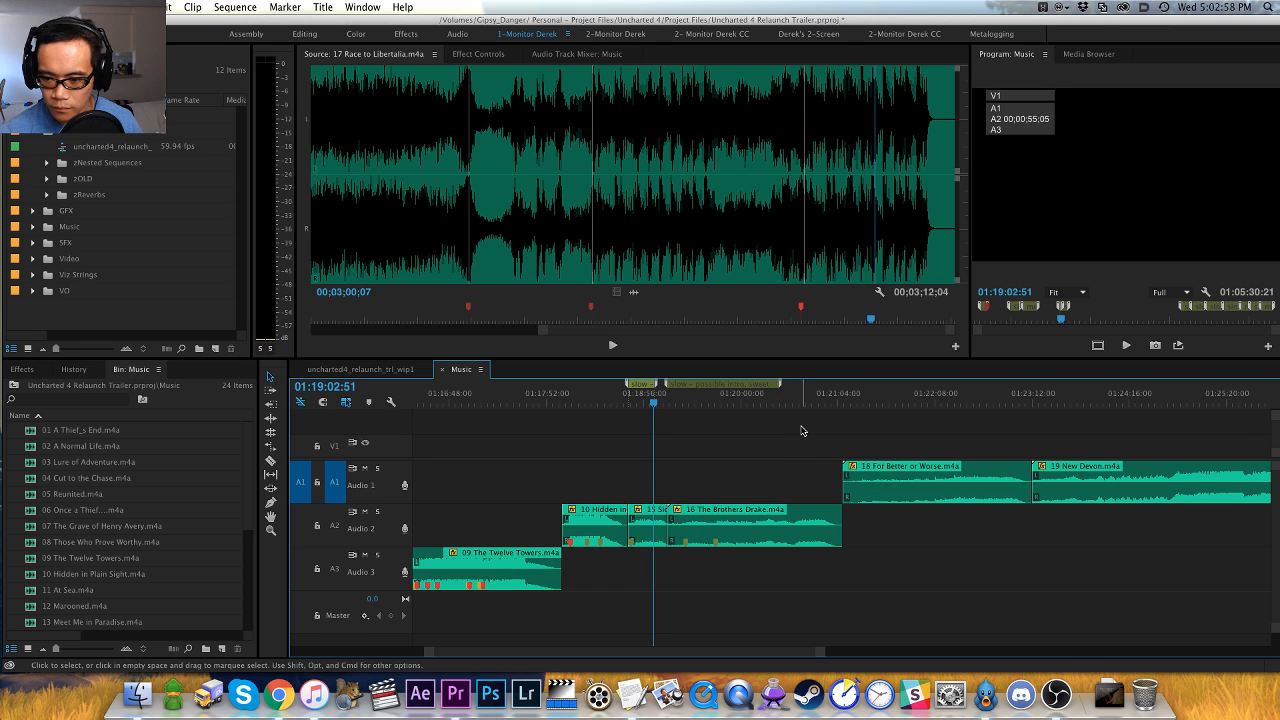
- Load 18 For Better or Worse for auditioning and add a default green marker at its first entrance, about 00;00;12;24
left_click(871, 395)
key("Up")
key("f")
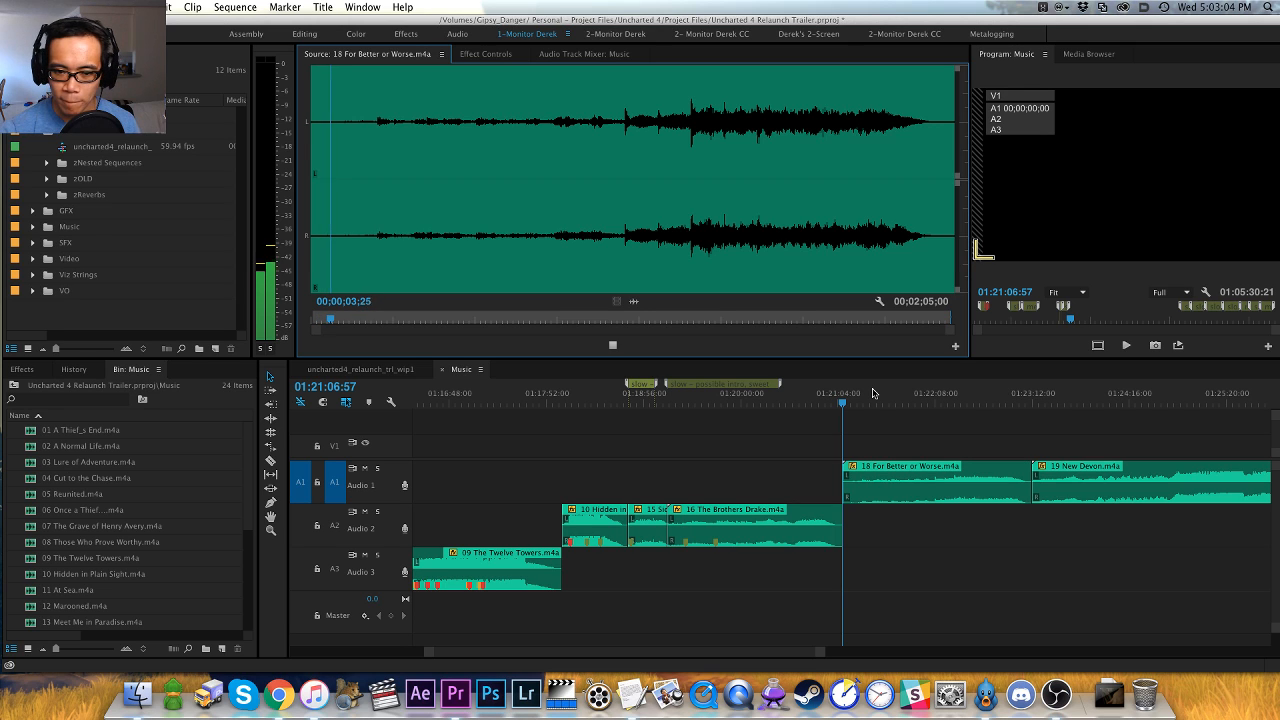
left_click(373, 237)
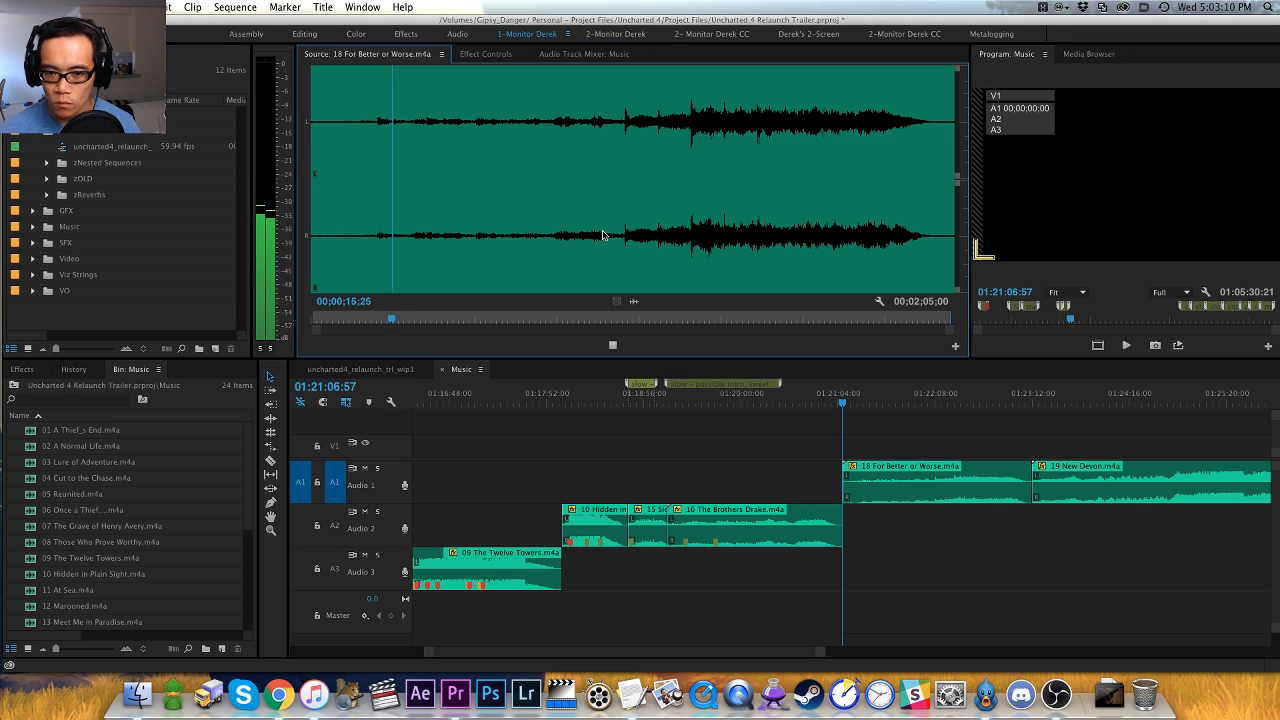
left_click(363, 257)
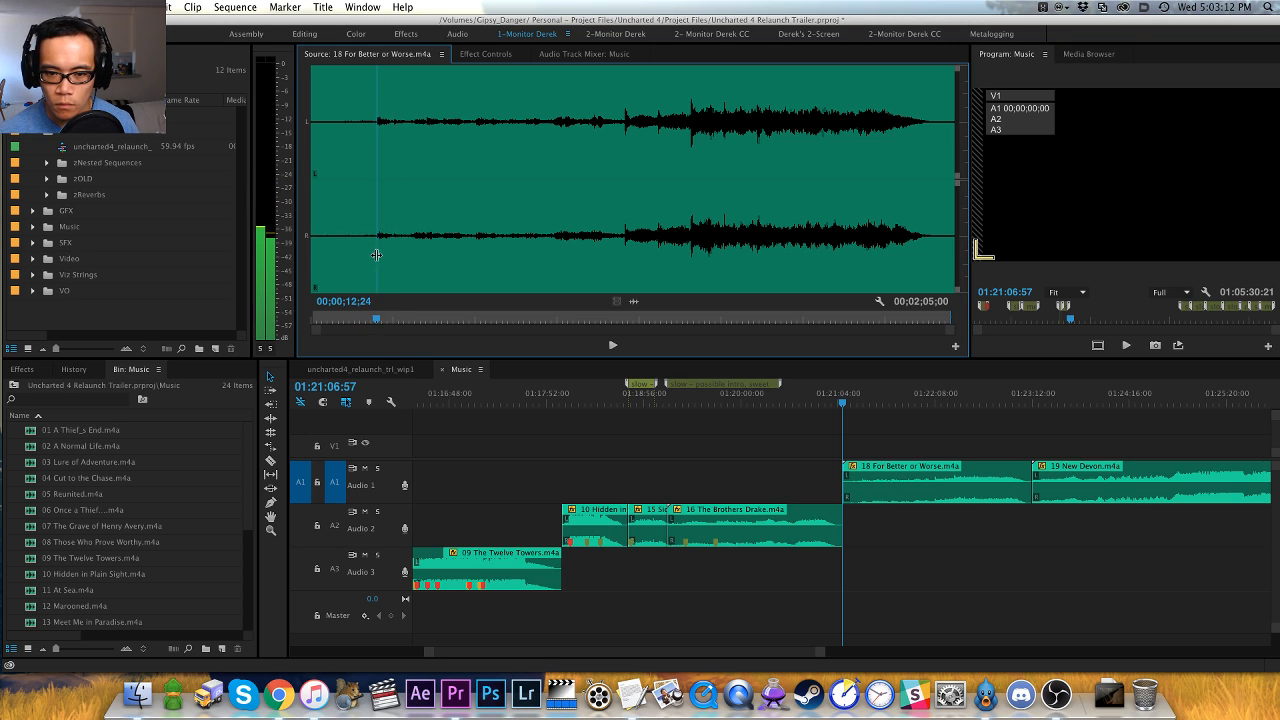
key("space")
key("space")
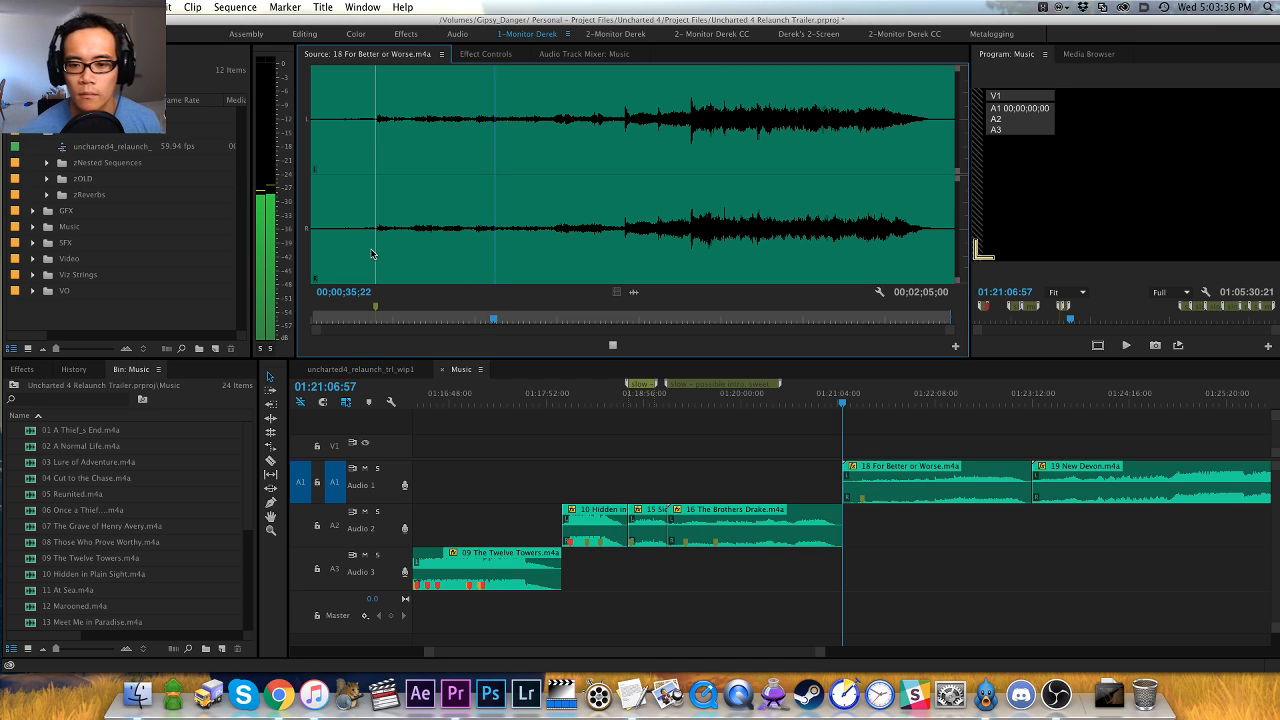
- Skip ahead in 18 For Better or Worse and add a default green marker at the slight swell near 00;00;47
left_click(553, 250)
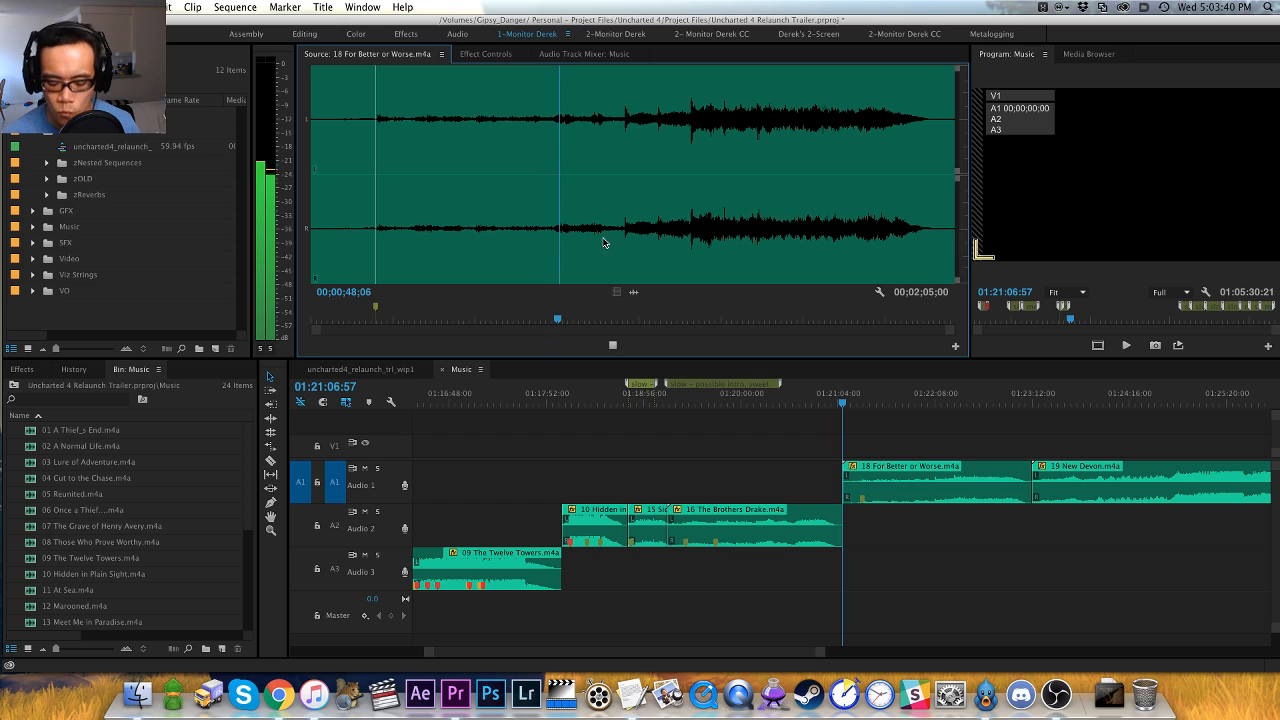
key("=")
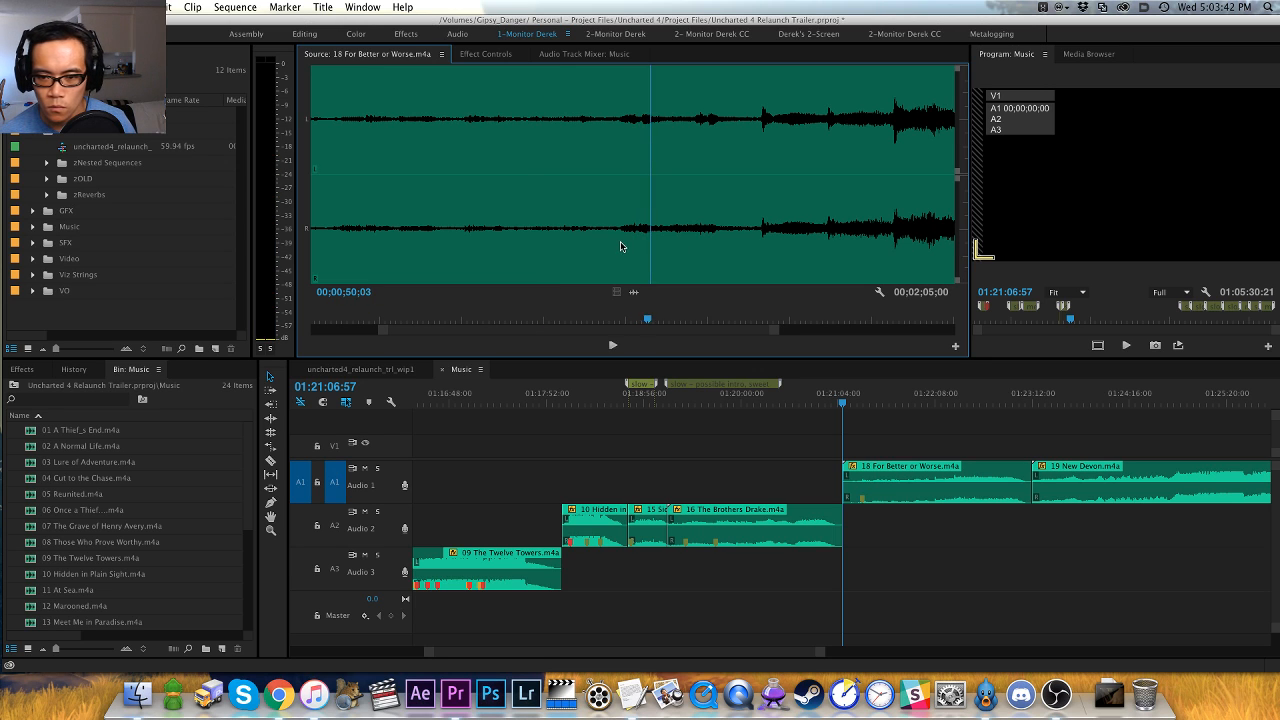
left_click(618, 244)
key("m")
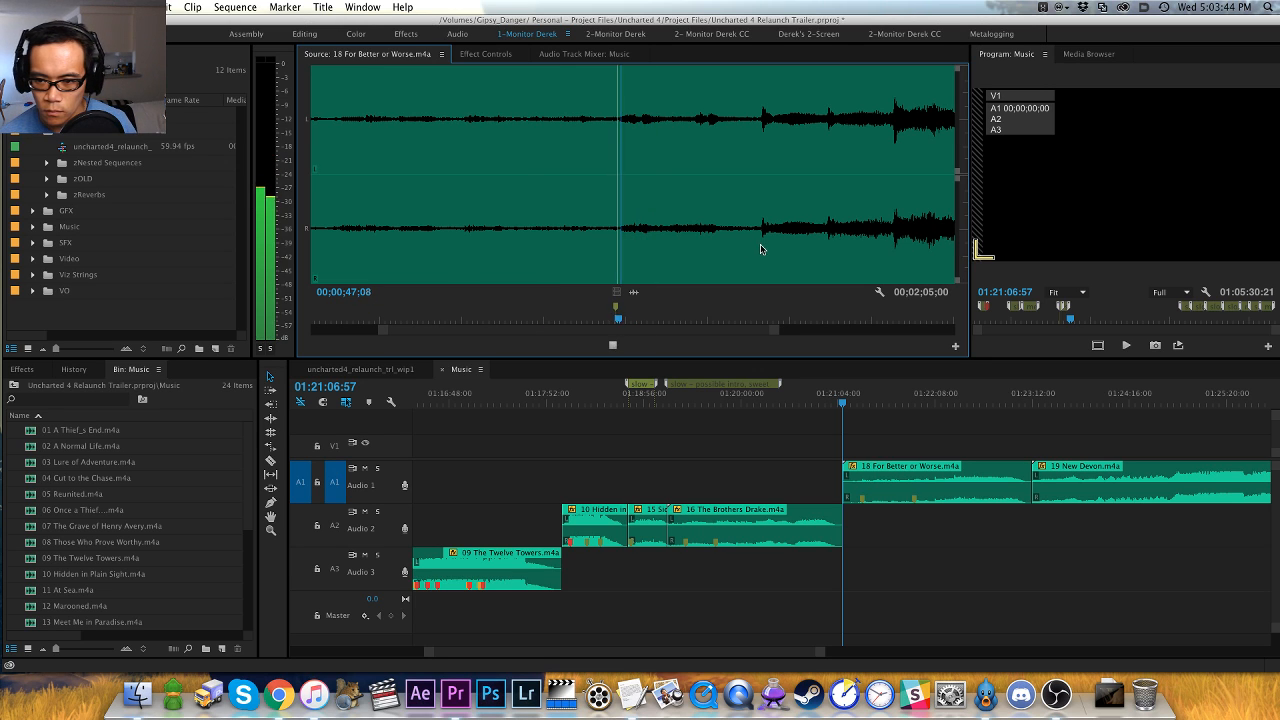
- Add a default green marker at the louder entrance near 00;01;00 in 18 For Better or Worse and continue listening
left_click(759, 245)
key("space")
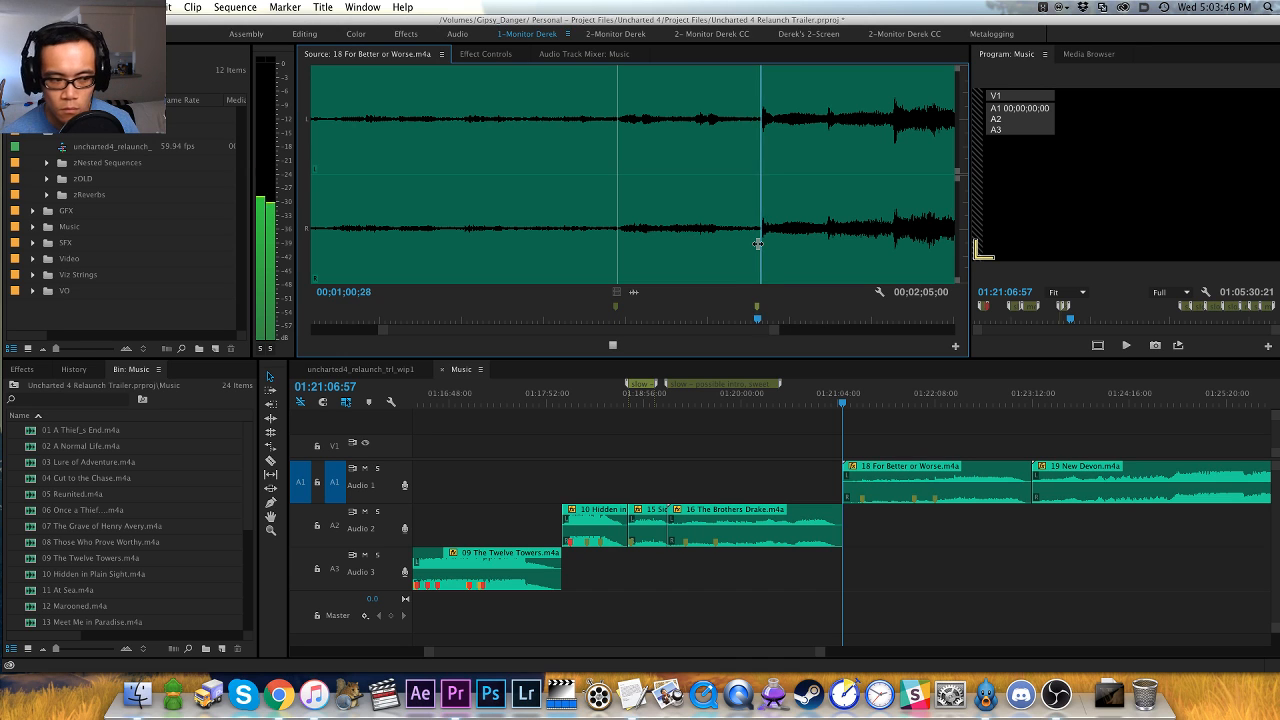
key("minus")
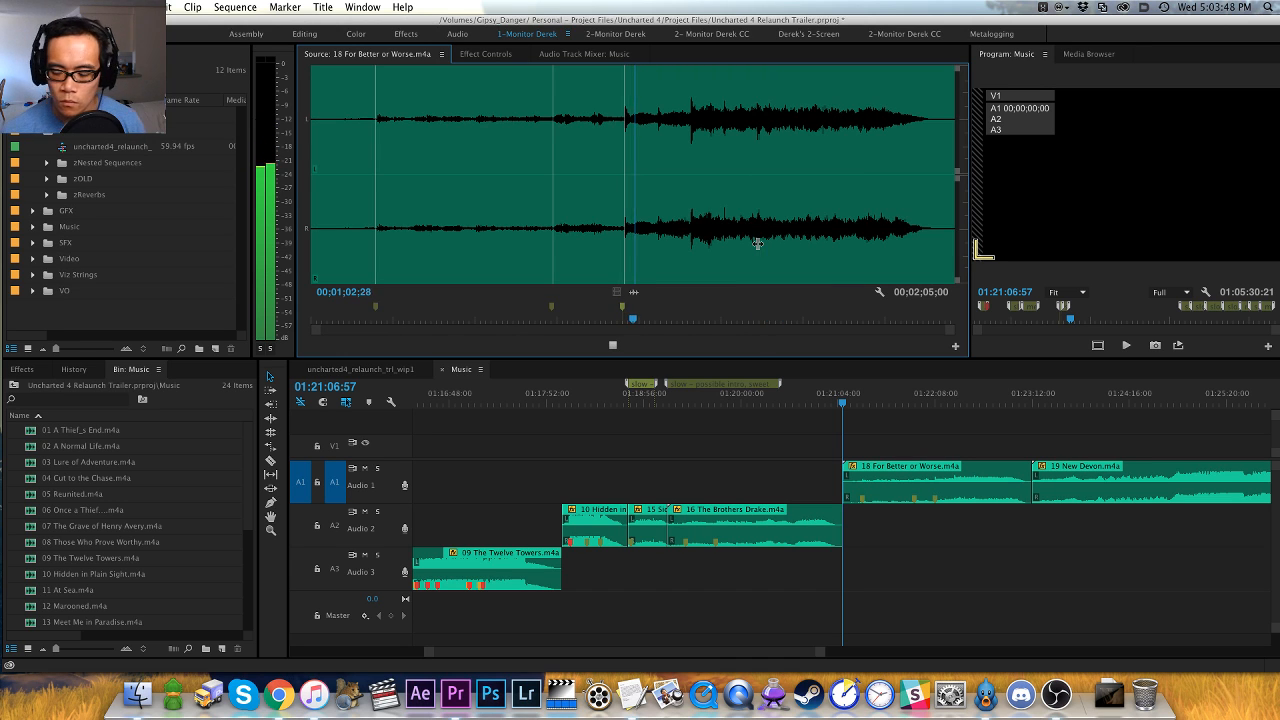
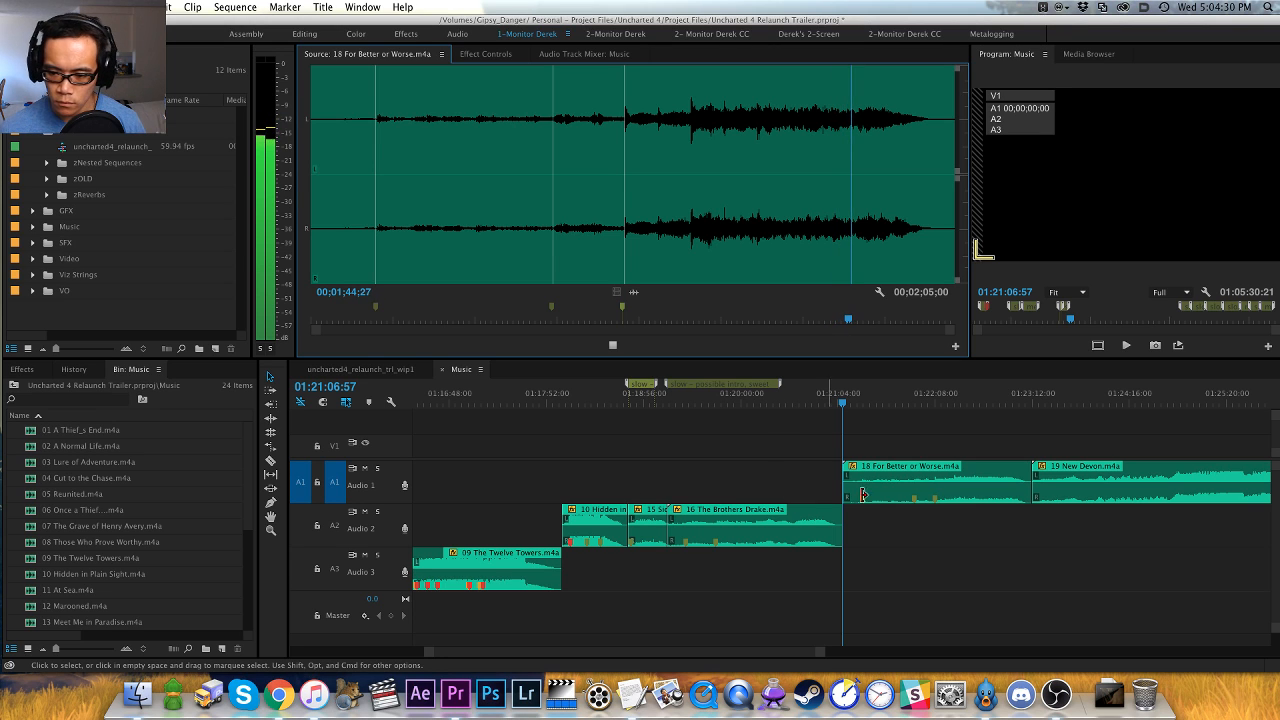
- Move the 18 For Better or Worse.m4a clip down to the Audio 2 track and advance the playhead to the start of 19 New Devon.m4a
left_click(910, 447)
left_click_drag(910, 468, 903, 503)
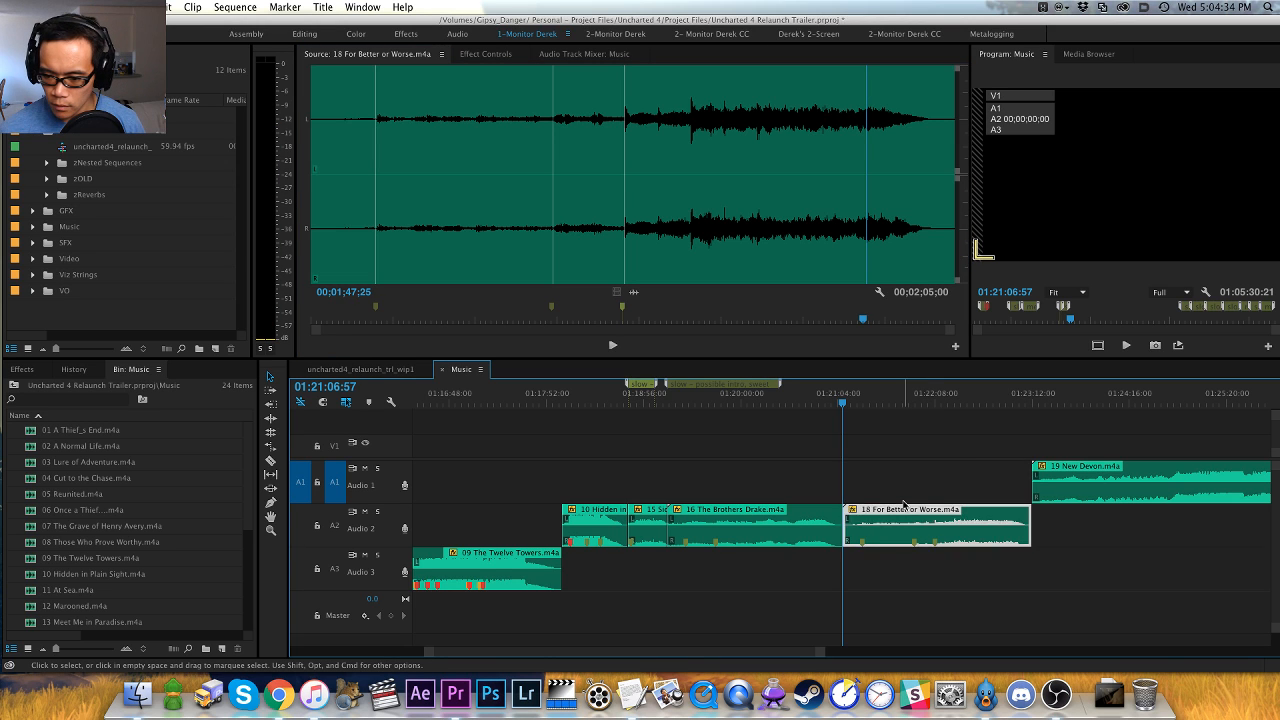
key("Down")
key("minus")
key("equal")
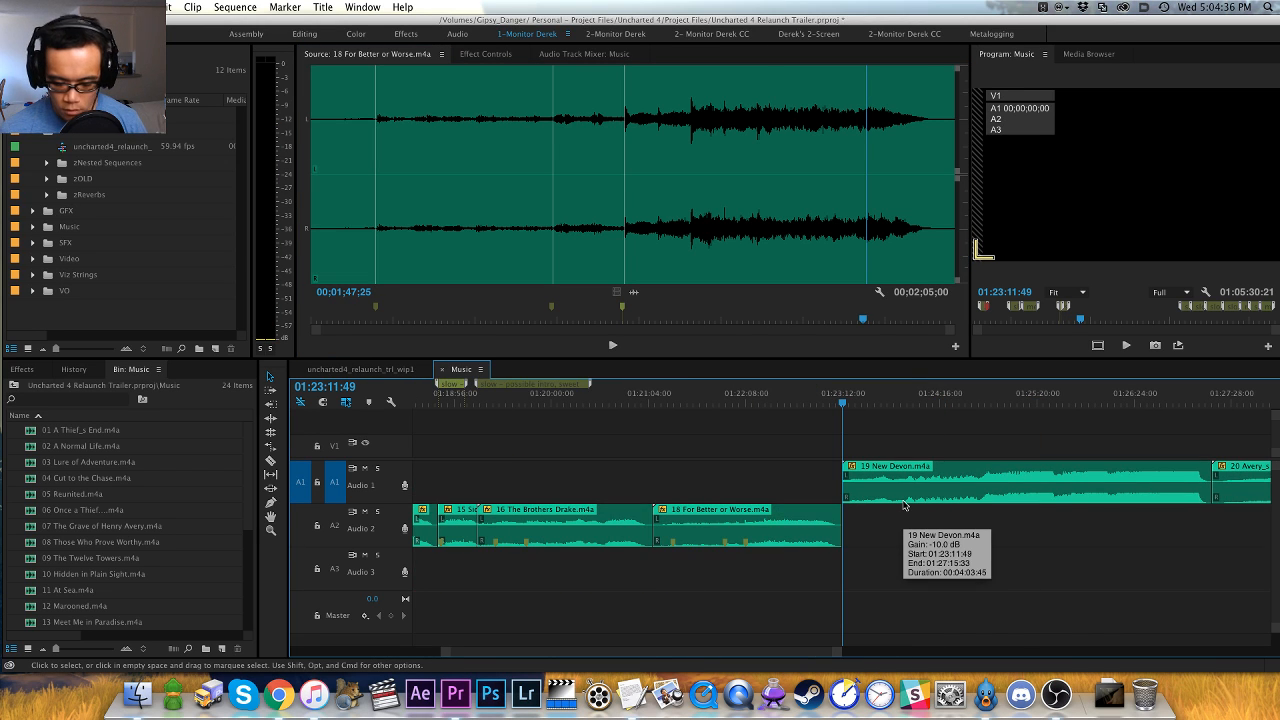
- Open the 19 New Devon.m4a clip as the source and play it from the beginning
key("f")
key("space")
key("equal")
key("equal")
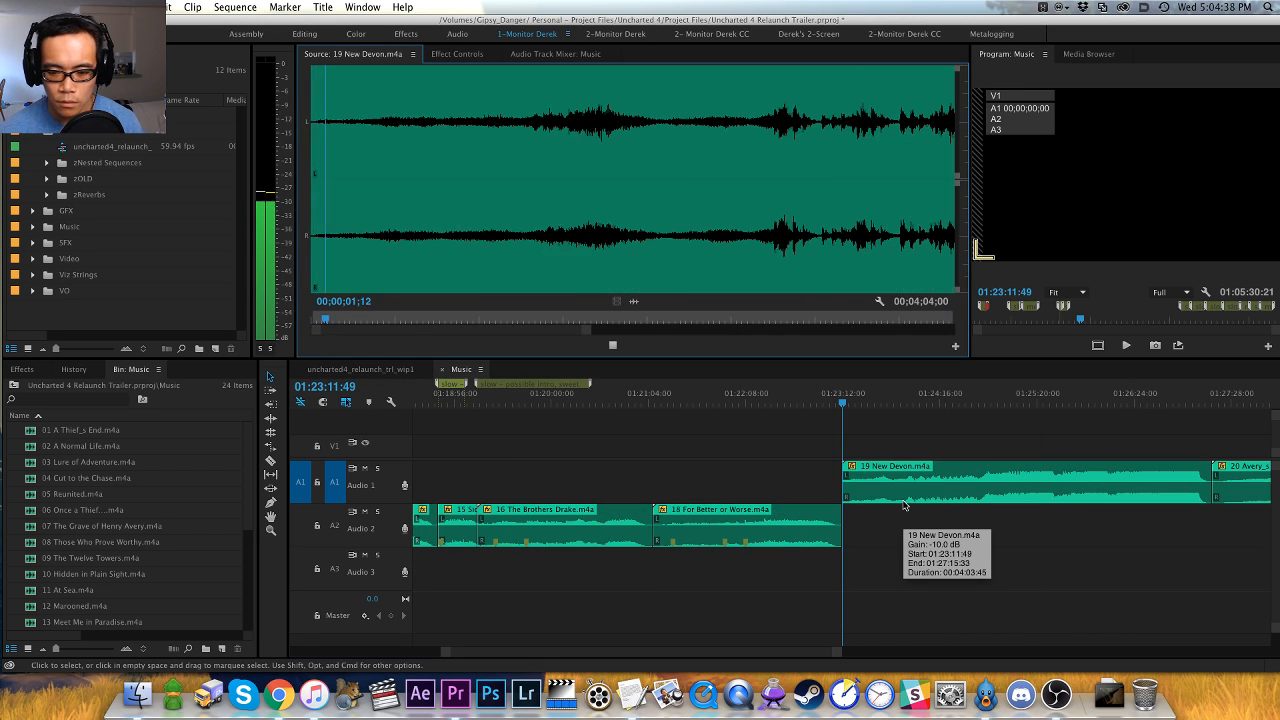
key("minus")
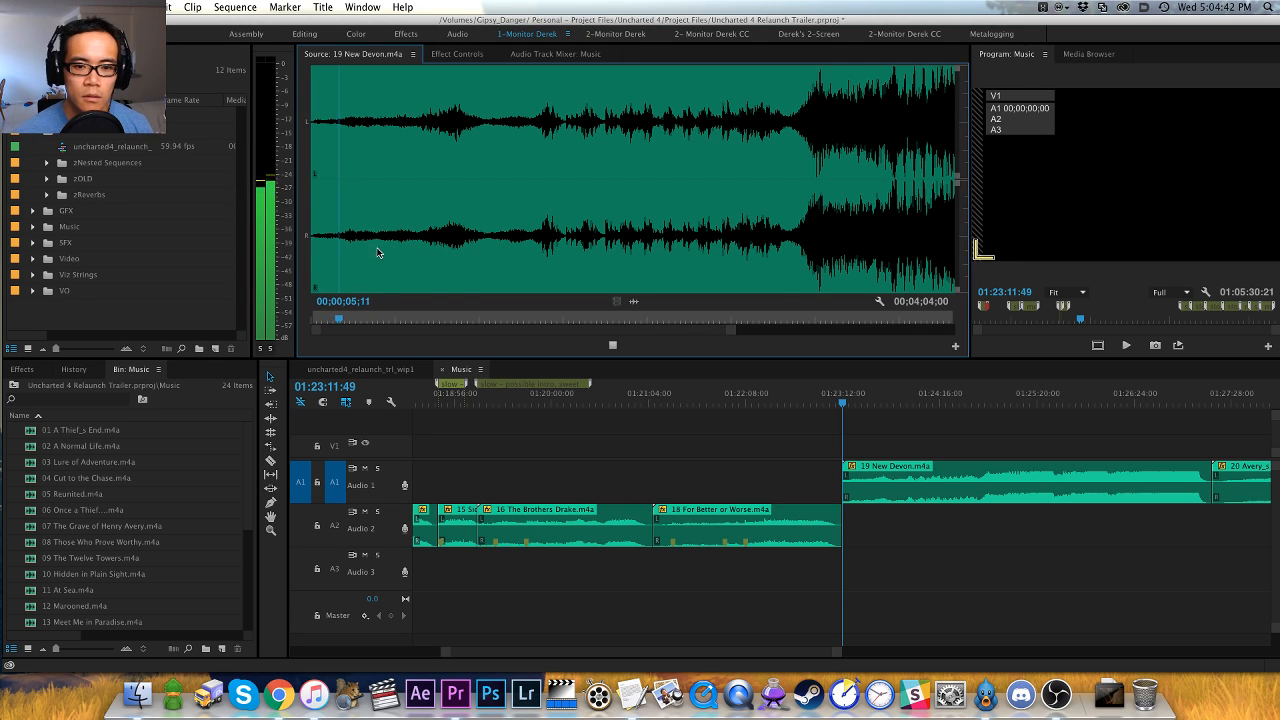
- Add a marker at 00;00;43;22 in 19 New Devon.m4a, where the quiet opening gives way to a louder hit
left_click(405, 252)
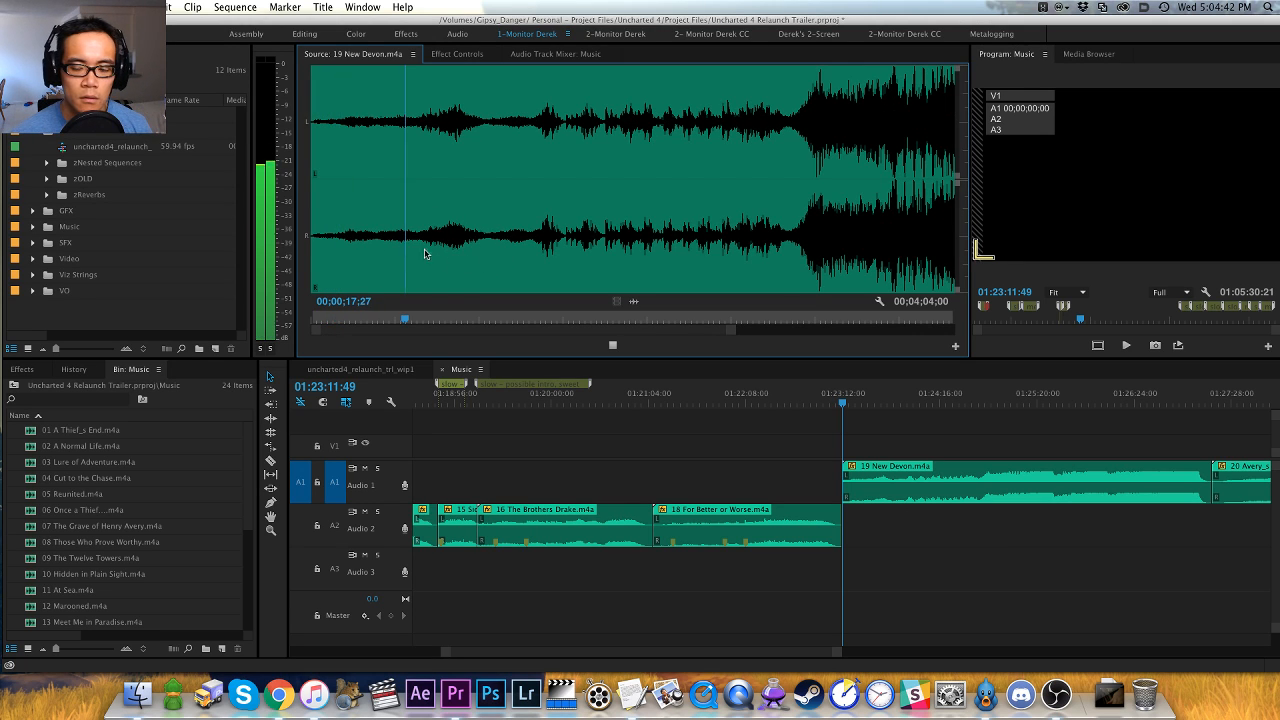
left_click(537, 245)
key("equal")
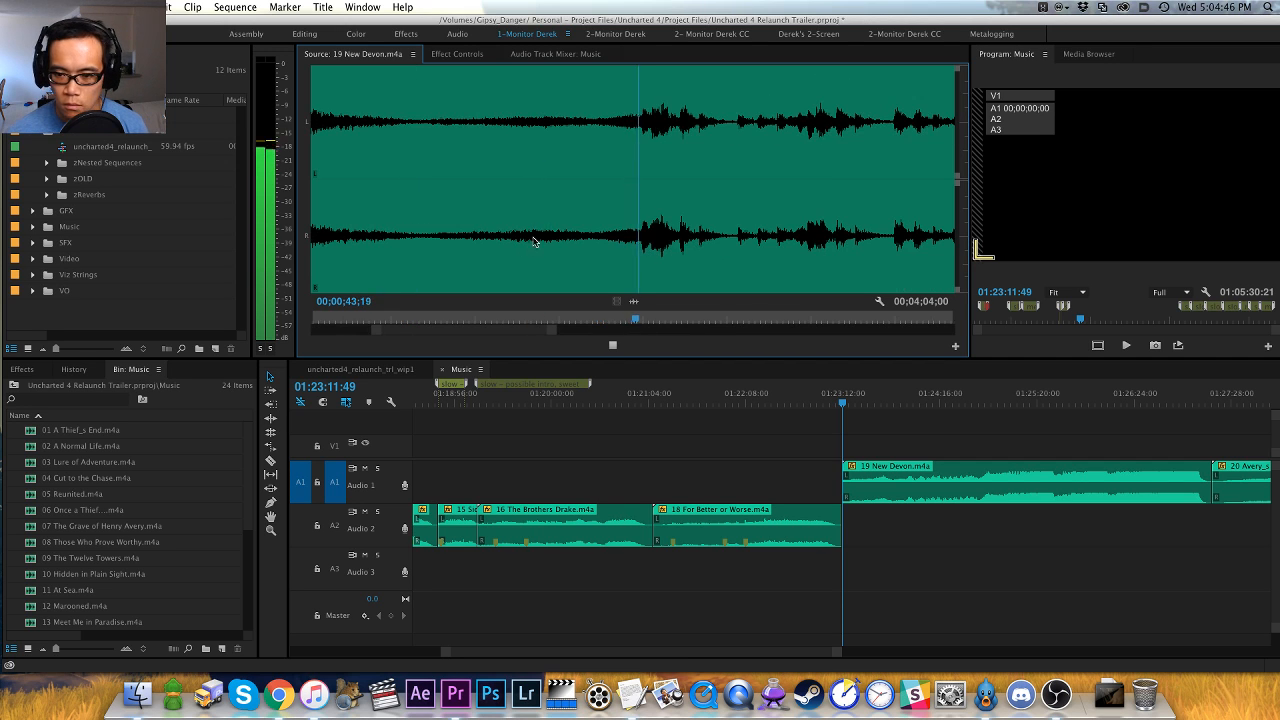
key("space")
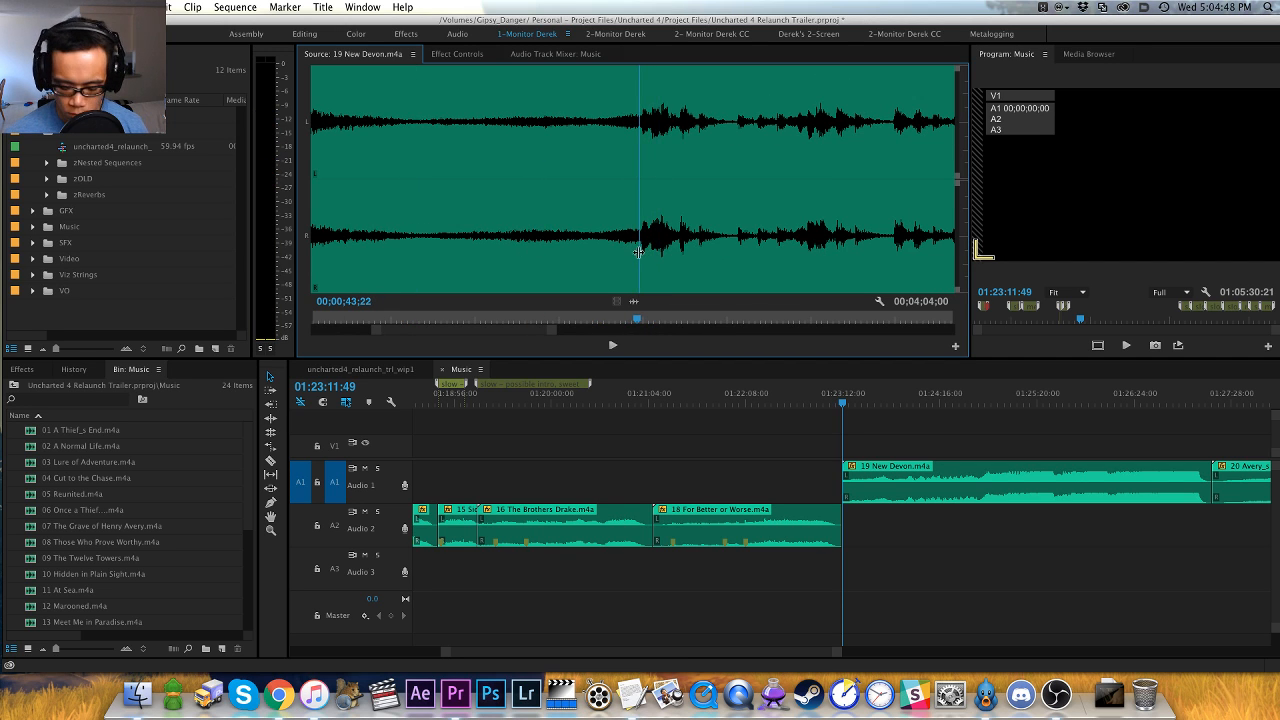
key("minus")
key("space")
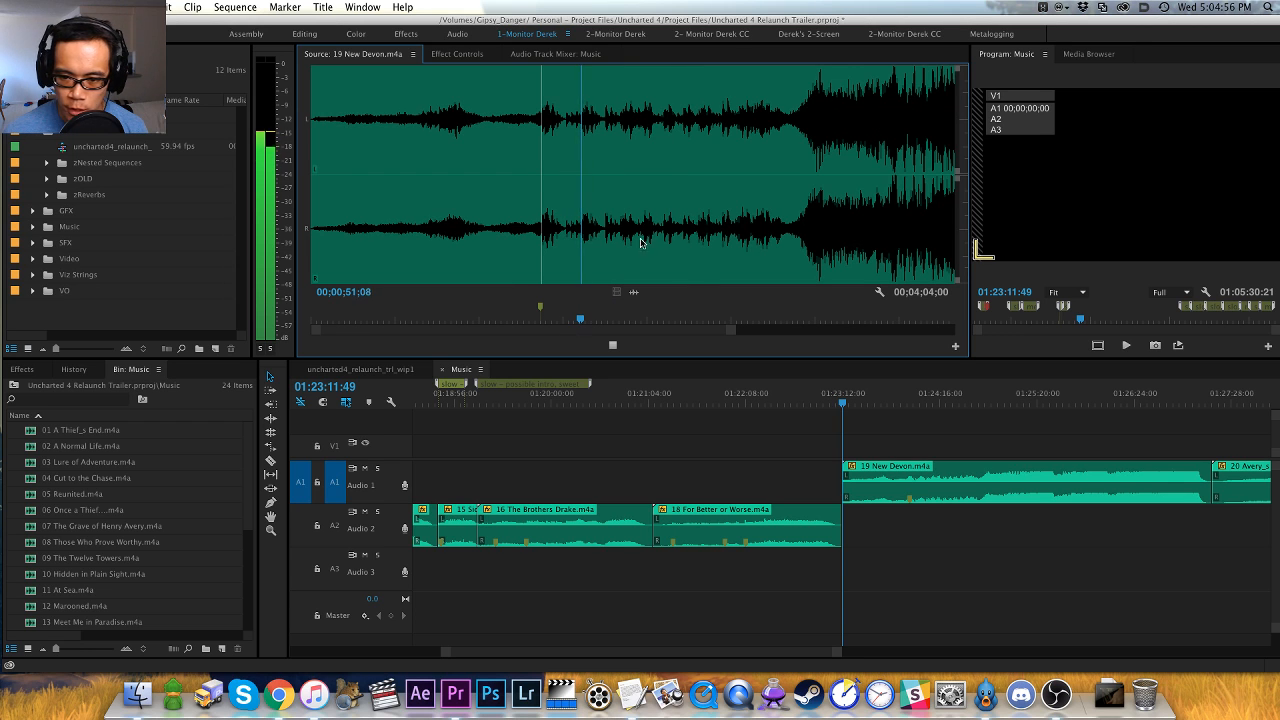
- Audition the build-up in 19 New Devon.m4a and add a marker at its peak, at about 00;01;36;11
left_click(696, 240)
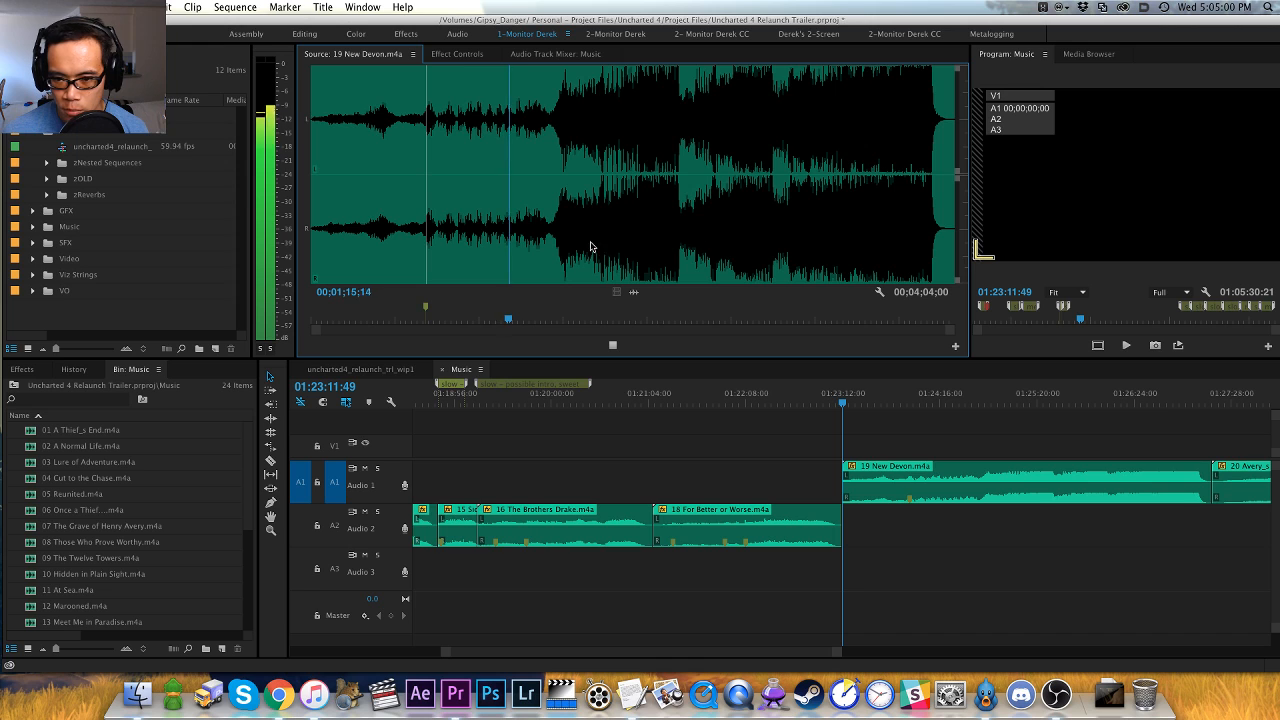
left_click(784, 237)
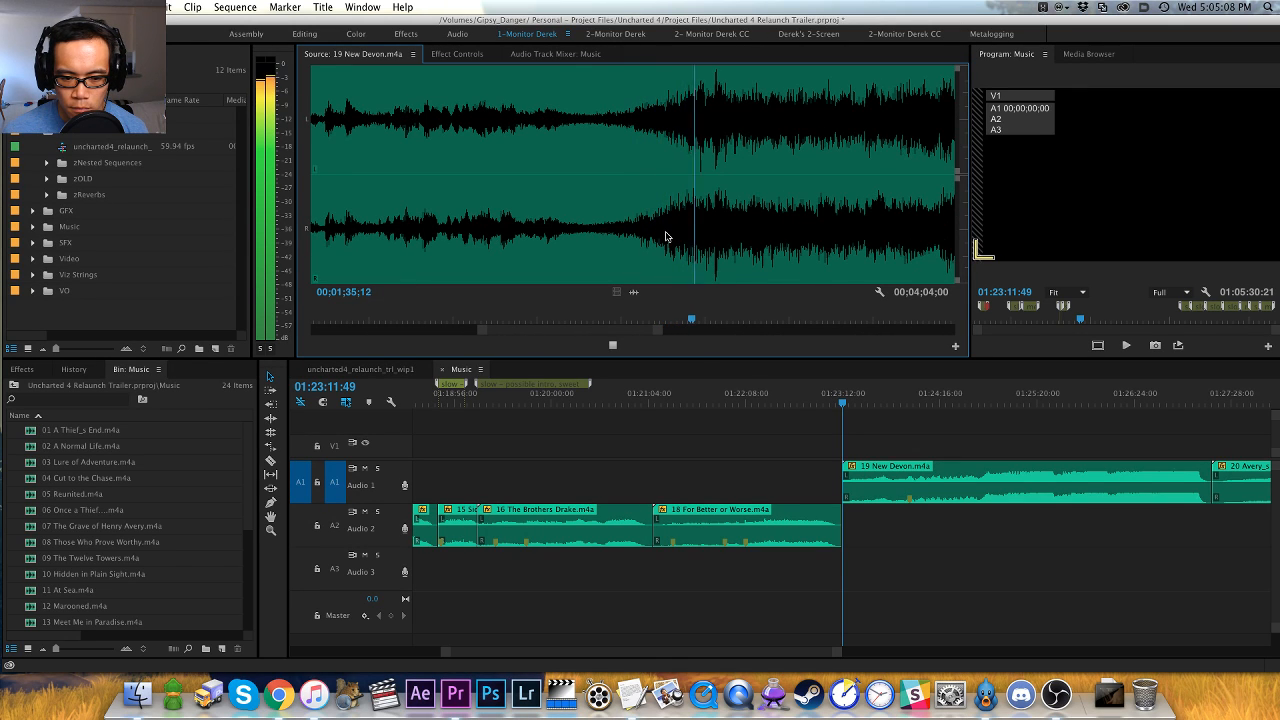
key("equal")
key("equal")
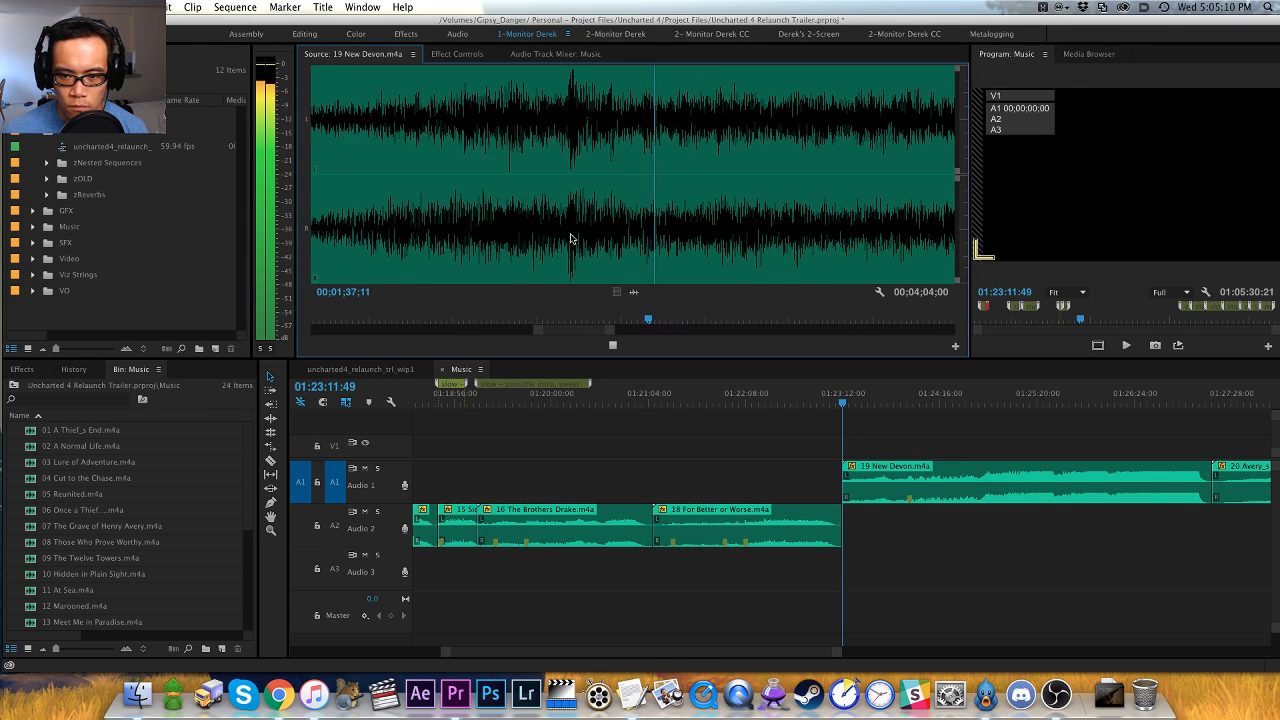
key("space")
left_click(545, 242)
key("space")
key("space")
key("Left")
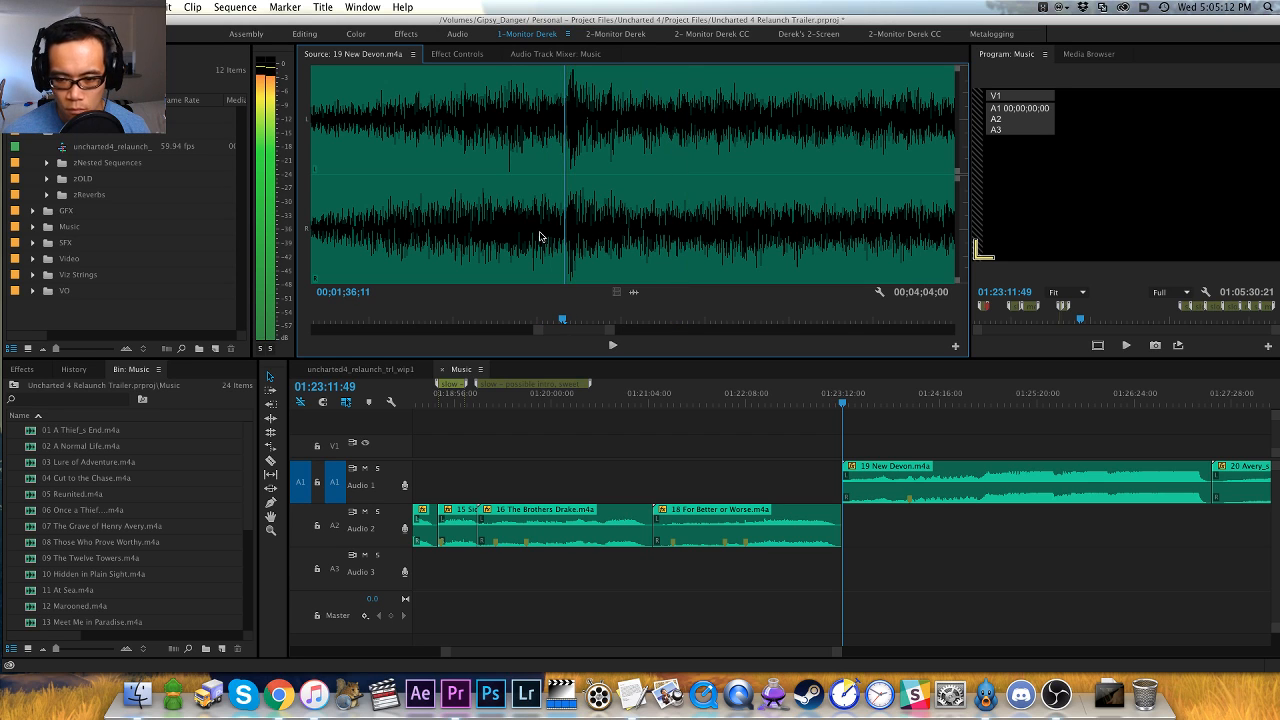
key("space")
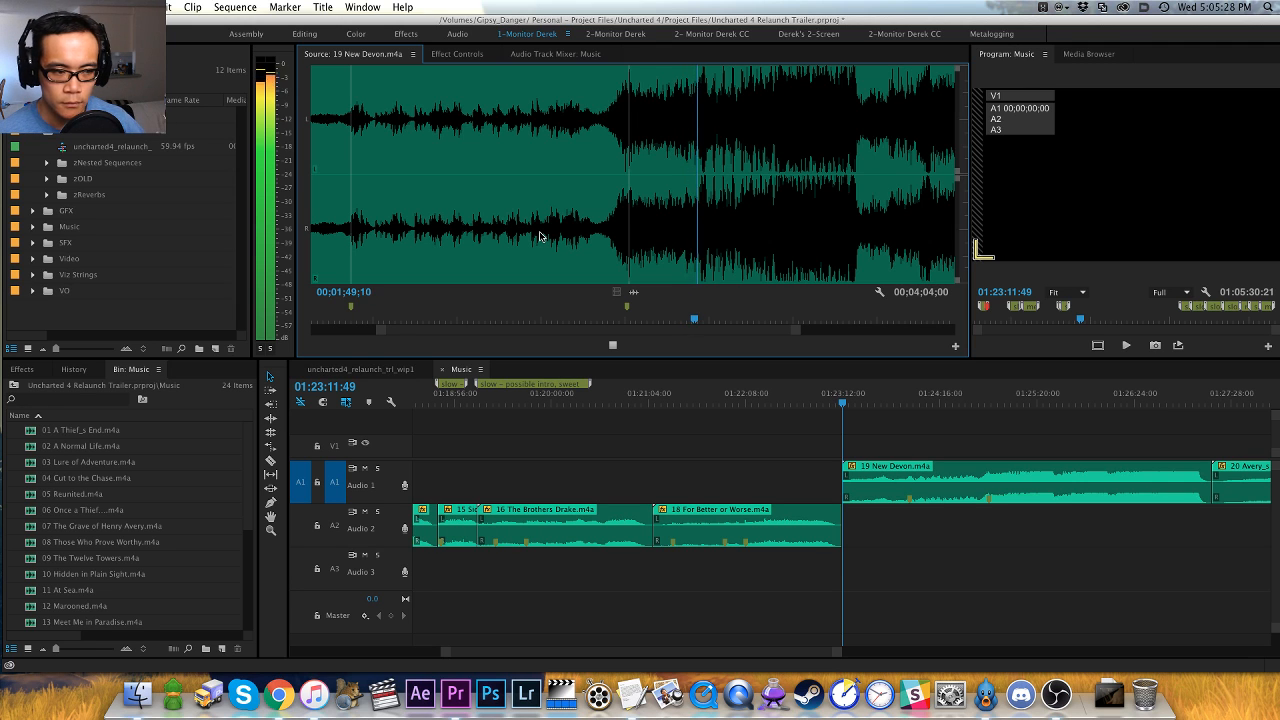
- Add a red marker at 00;01;50;20 in 19 New Devon.m4a and resume playback
key("equal")
key("equal")
key("equal")
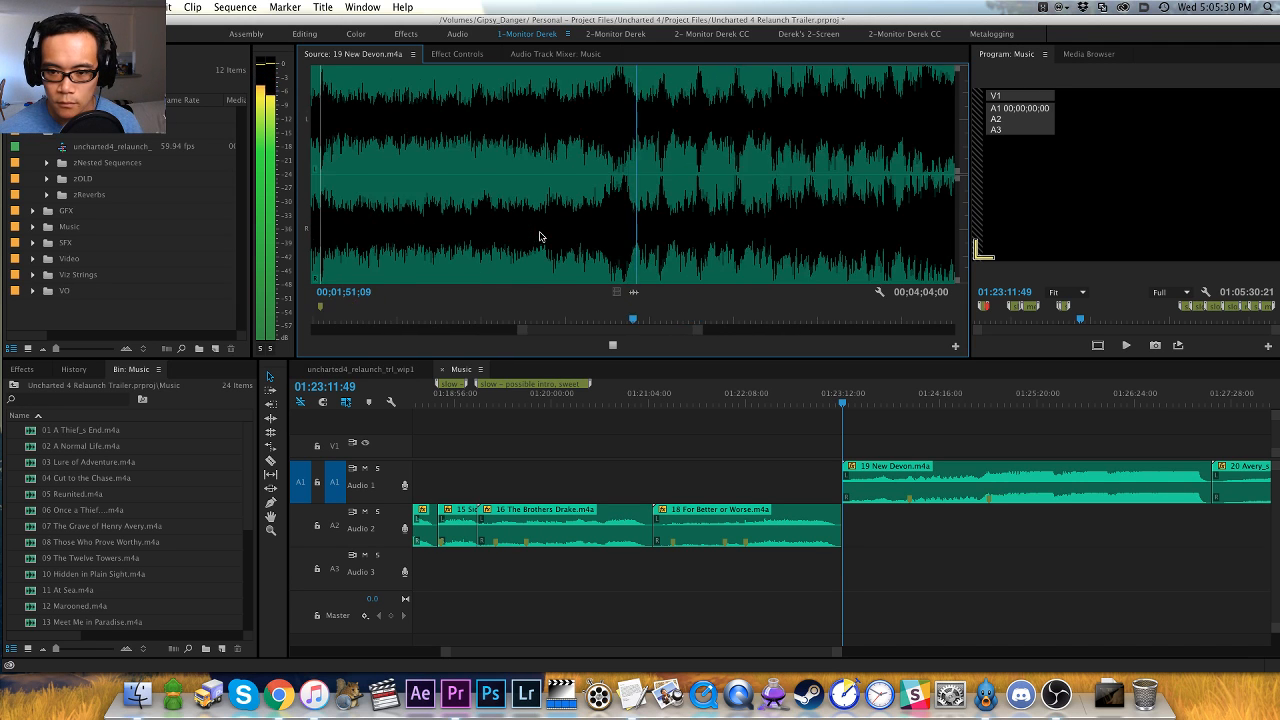
key("space")
left_click(570, 268)
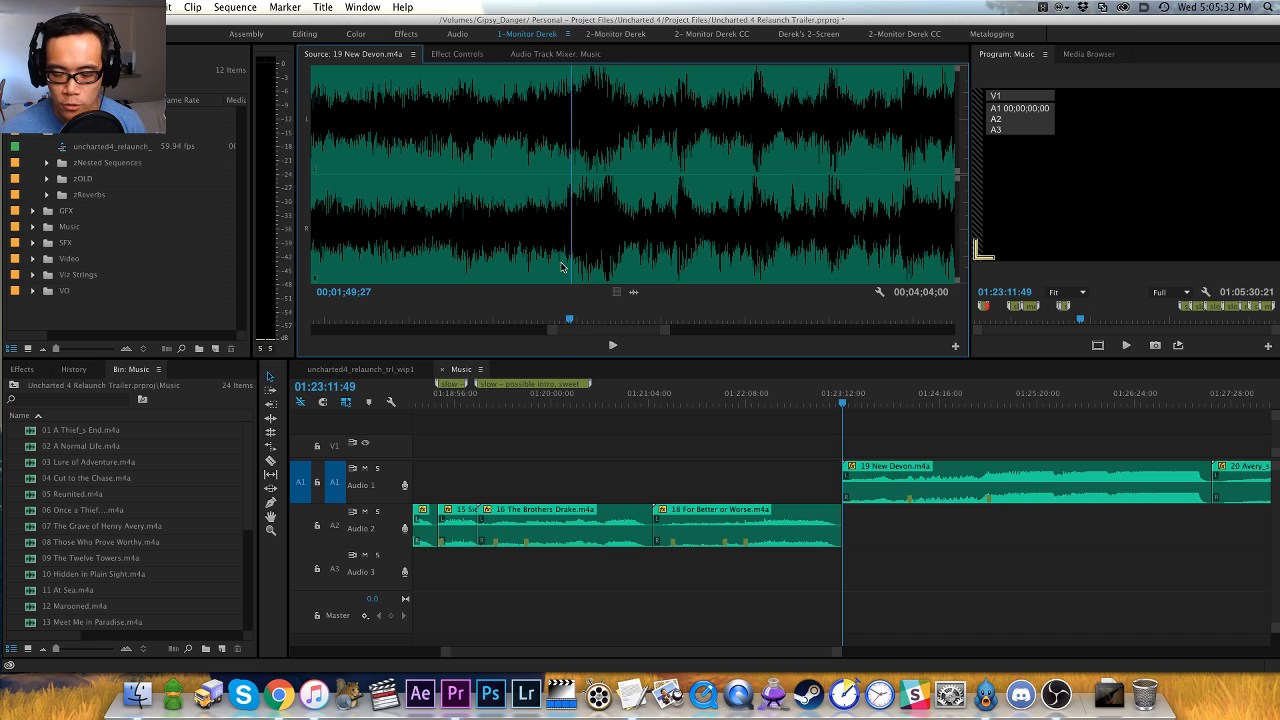
key("space")
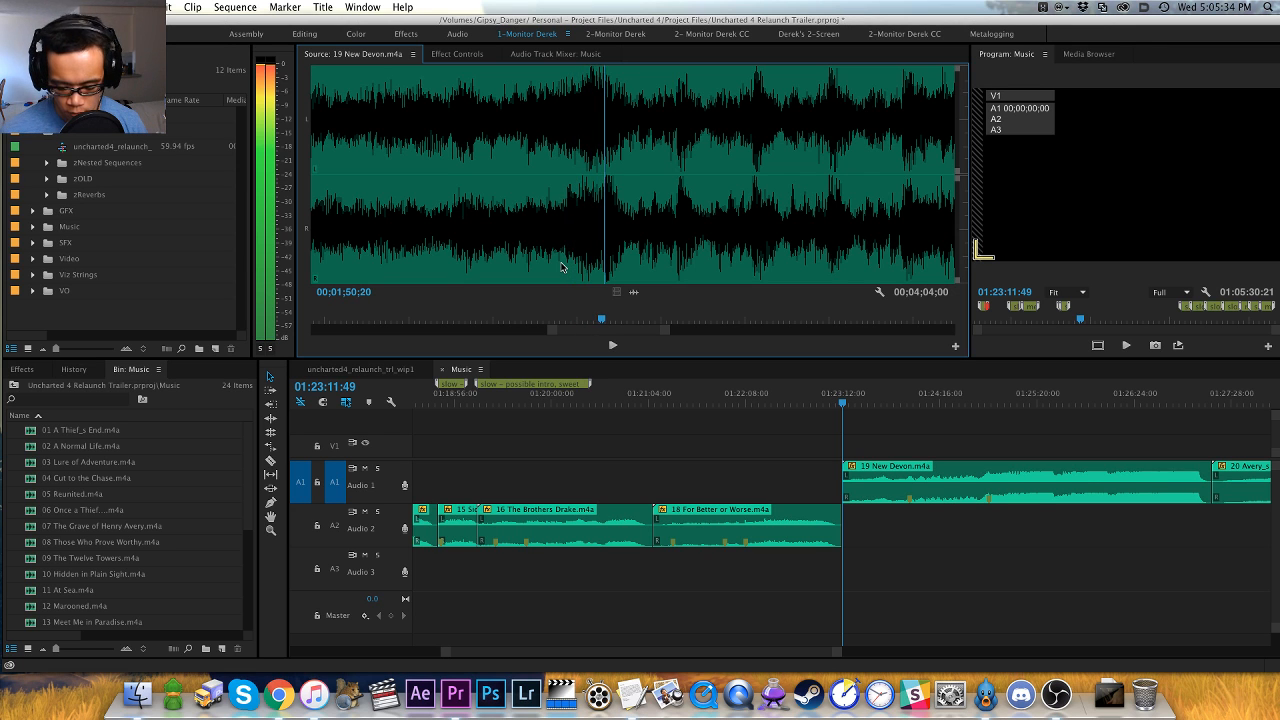
key("m")
key("space")
key("minus")
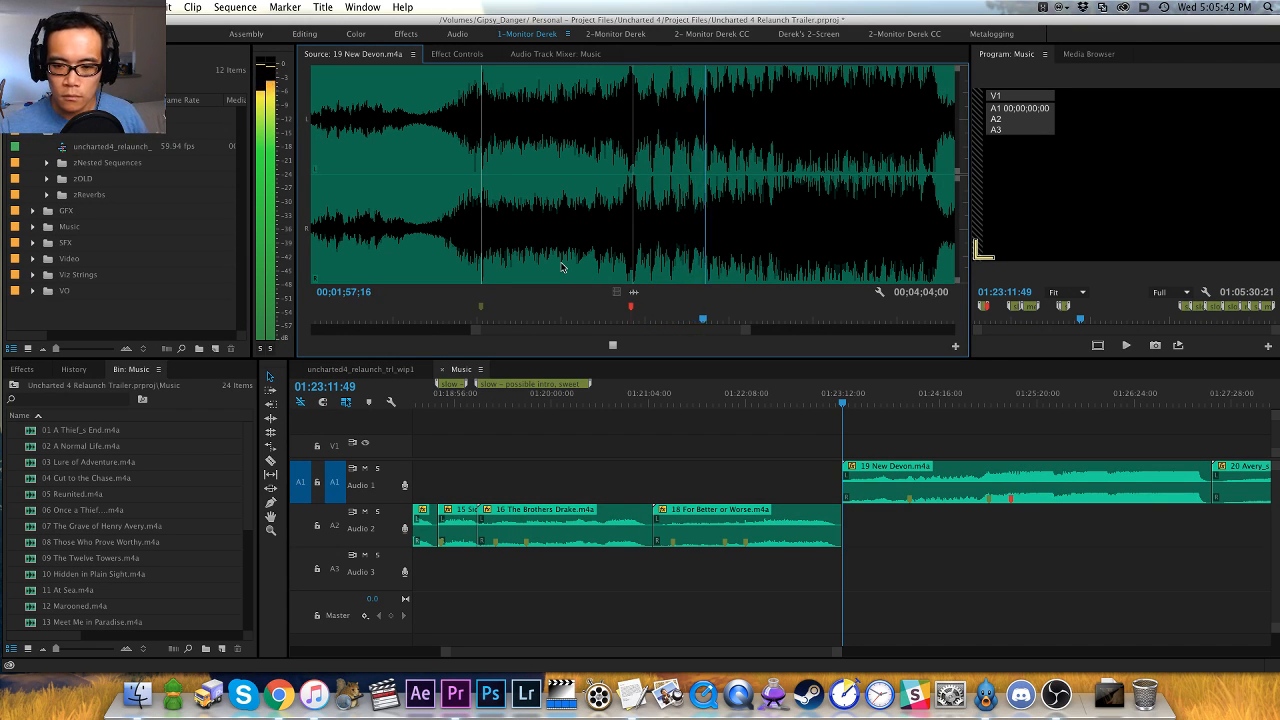
- Replay the next loud passage of 19 New Devon.m4a and add a red marker at 00;01;57;22
key("=")
key("=")
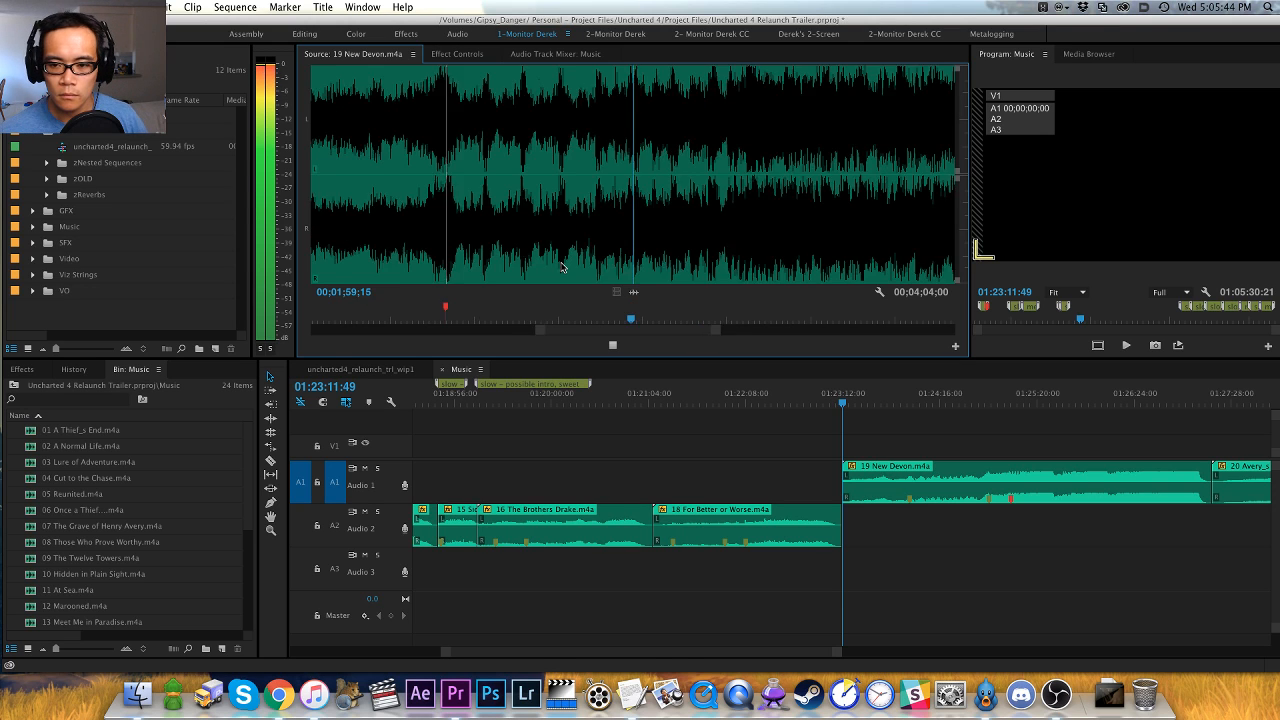
key("space")
left_click(497, 319)
key("space")
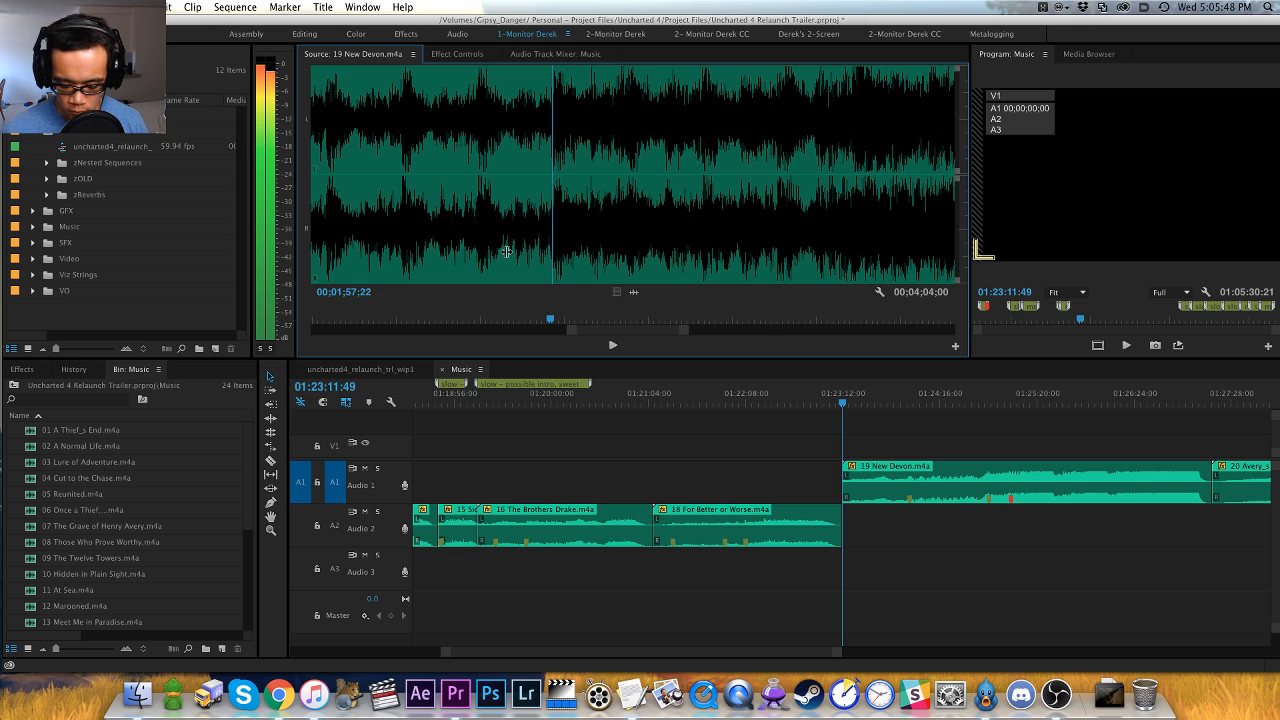
key("m")
key("space")
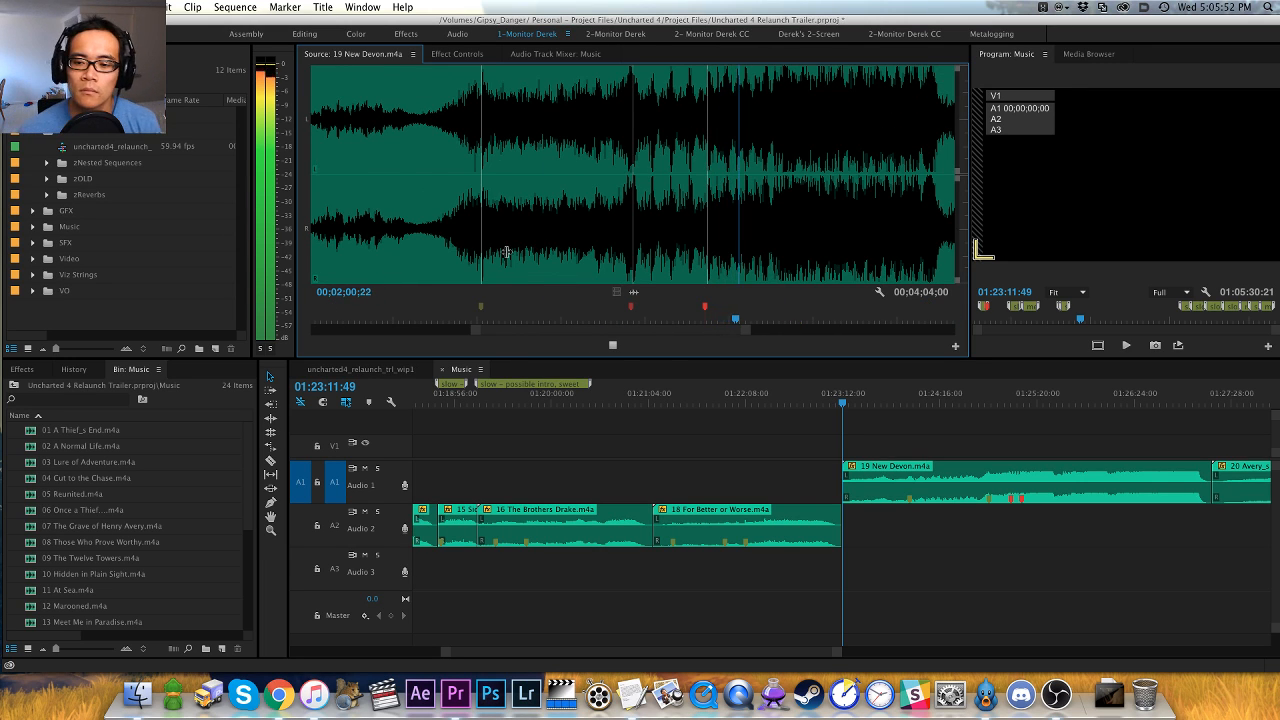
- Listen through the loud section of 19 New Devon.m4a after the second red marker, examining its waveform for the next musical change
key("minus")
key("minus")
key("equal")
key("equal")
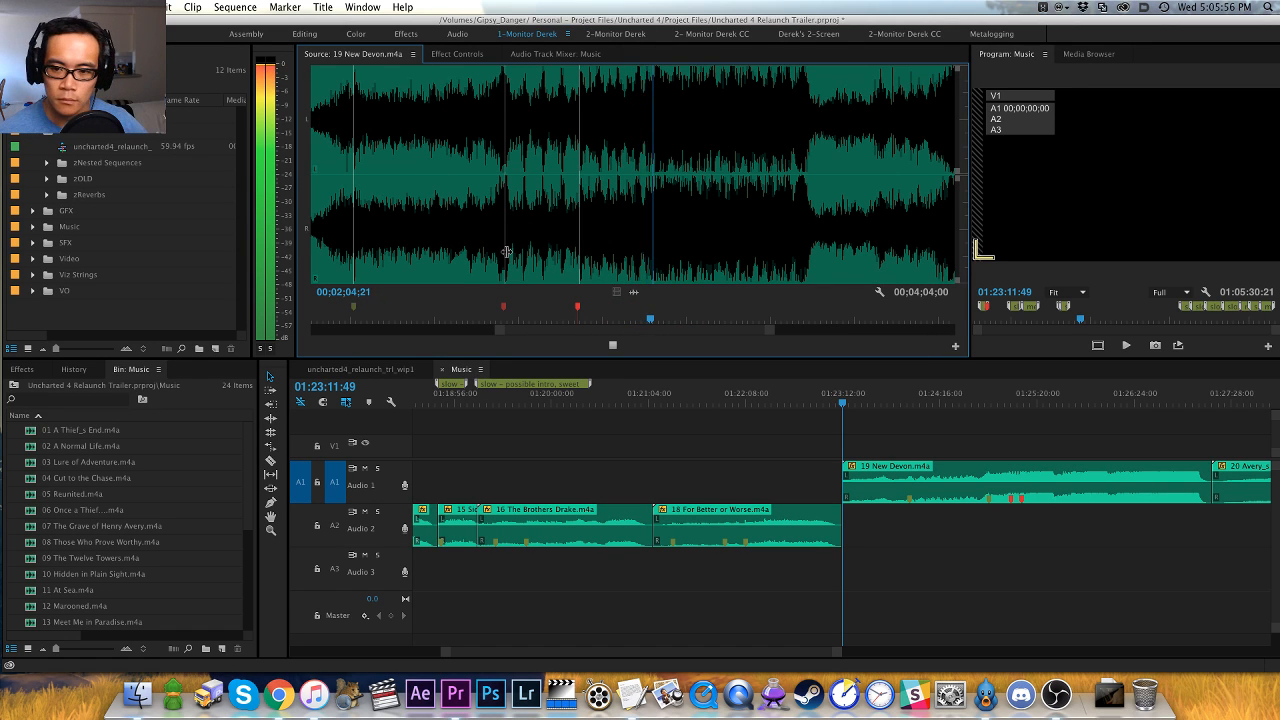
key("equal")
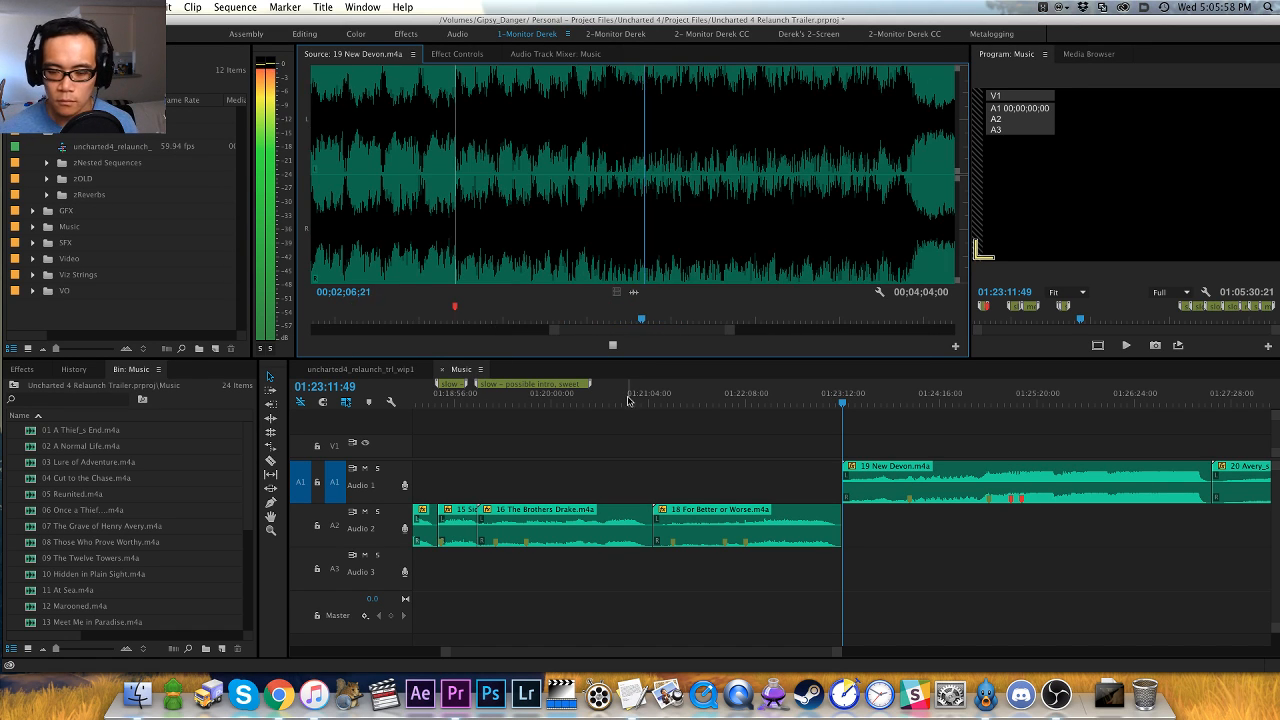
key("equal")
key("minus")
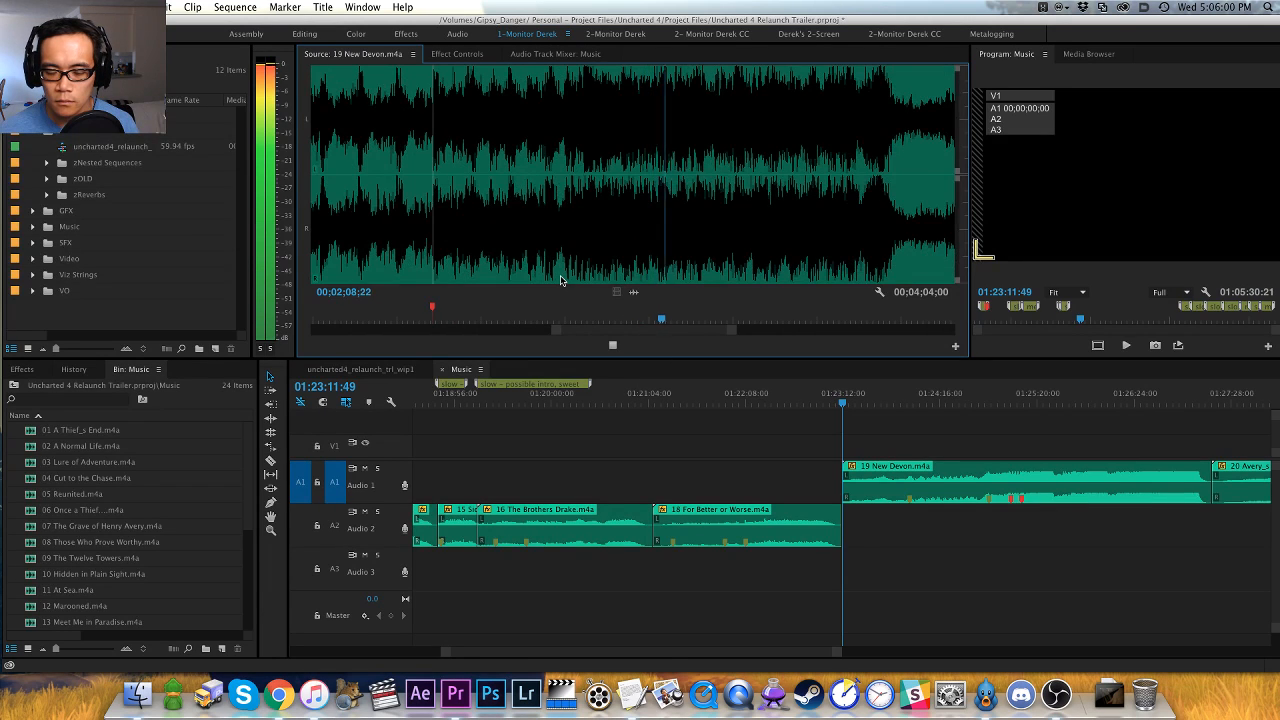
key("minus")
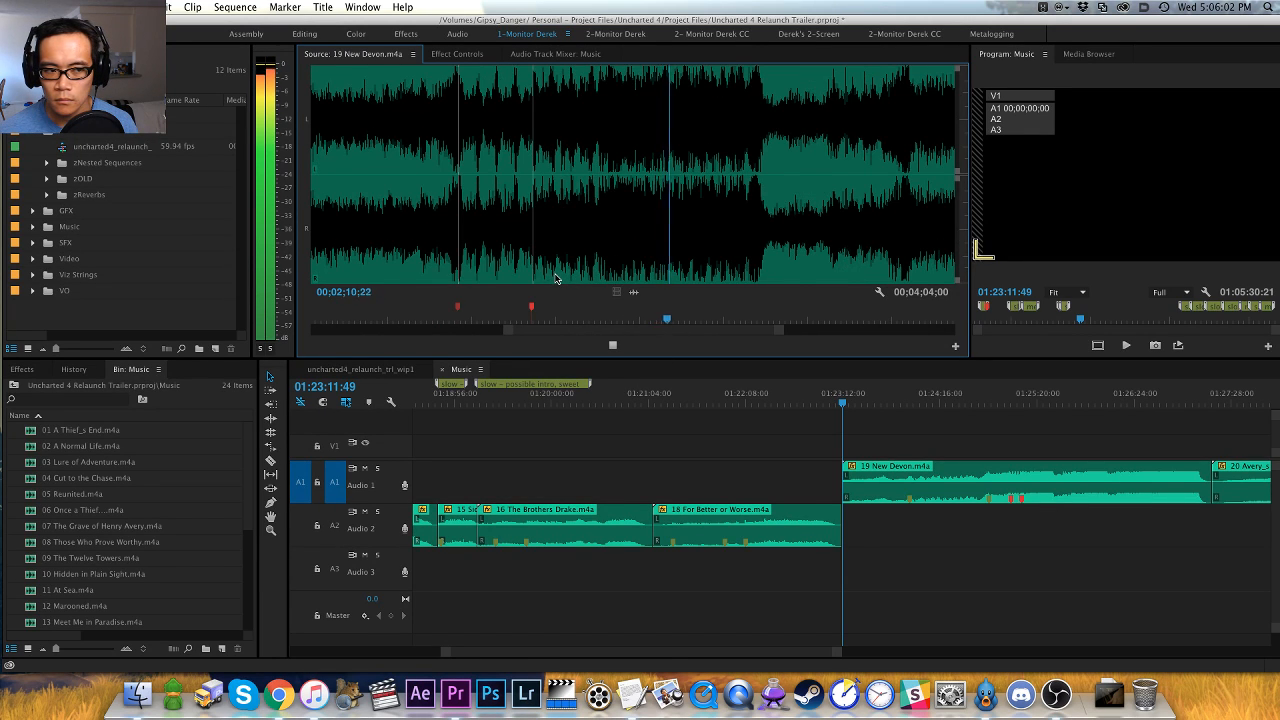
key("equal")
key("minus")
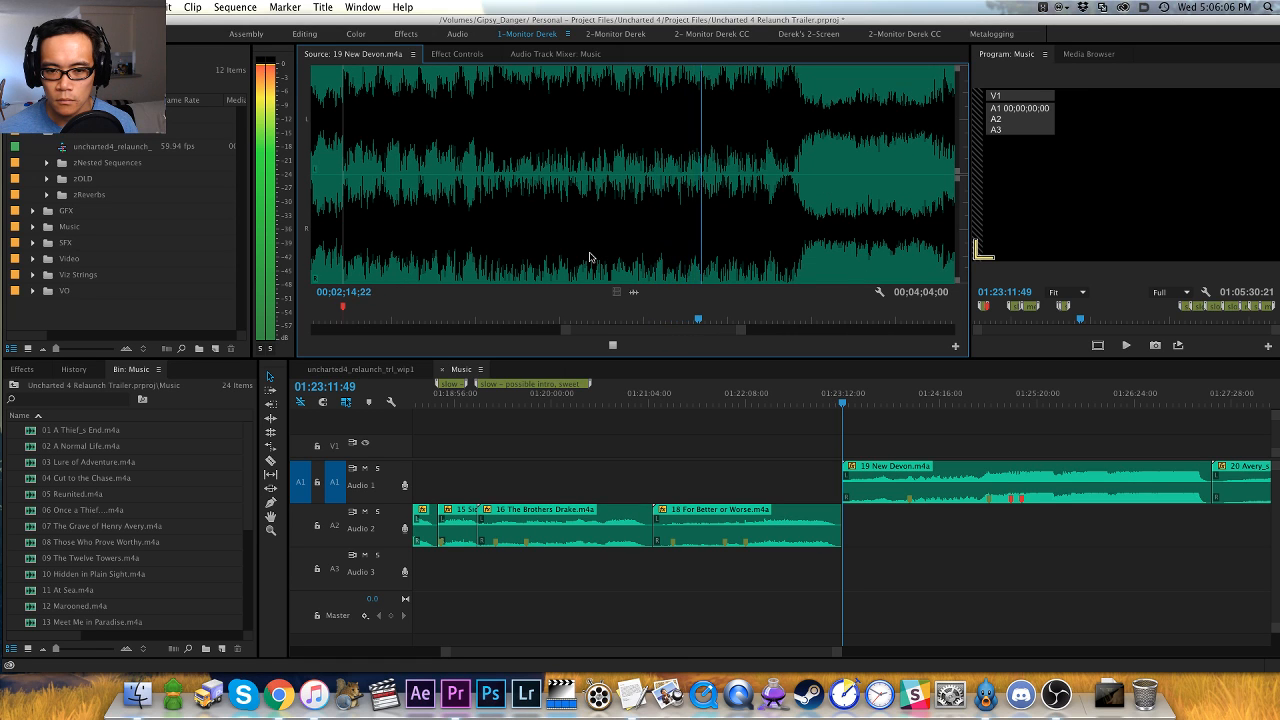
- Add a marker at 00;02;19;05, where the loud section of 19 New Devon.m4a drops off, and color it pink
key("equal")
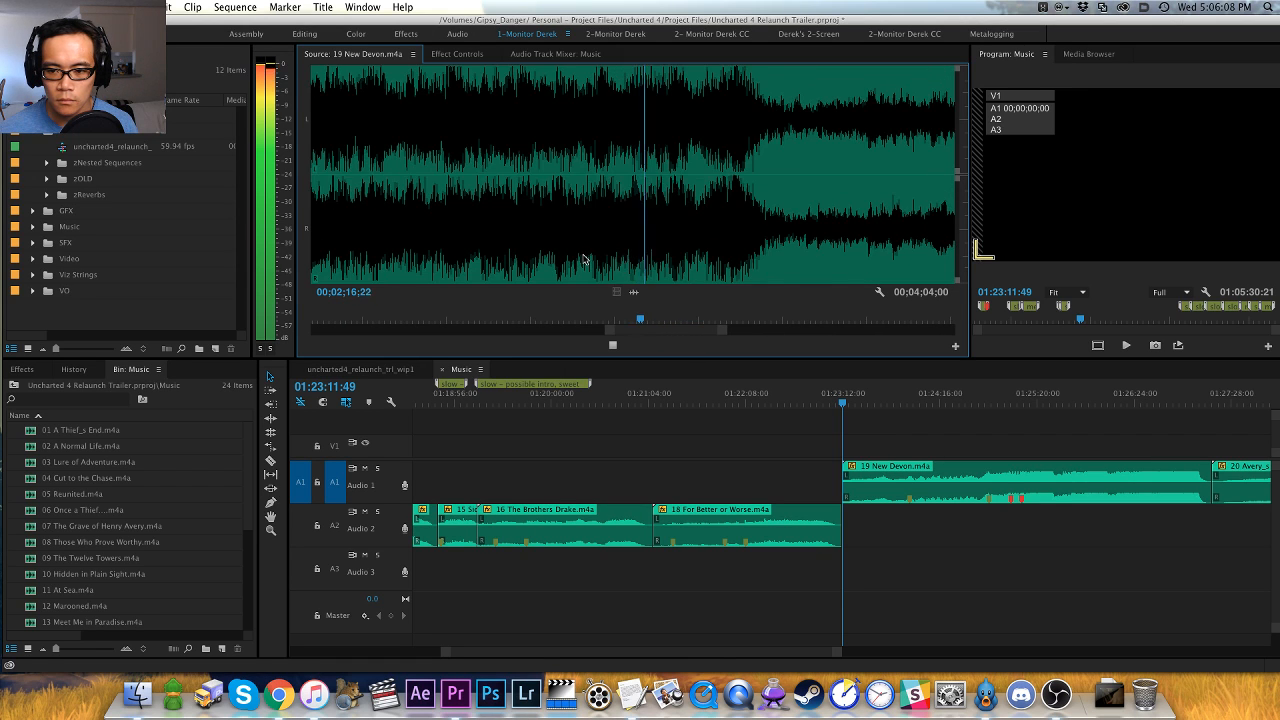
key("equal")
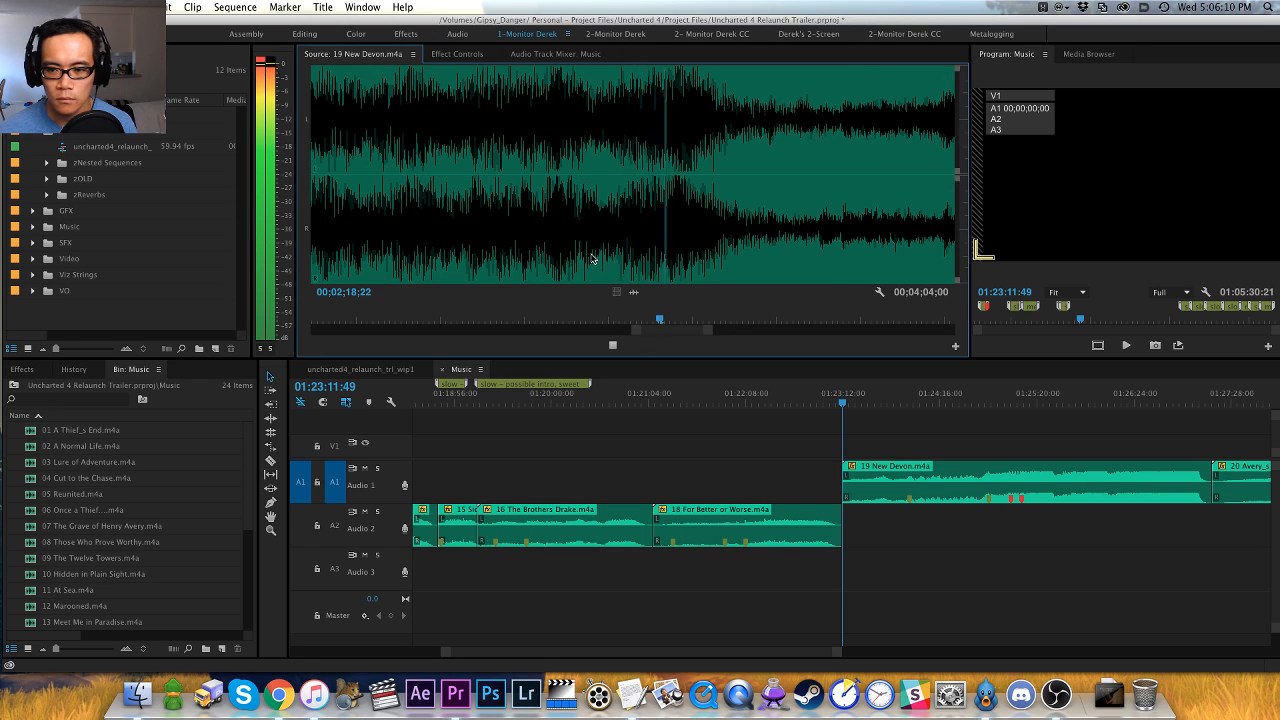
left_click(652, 249)
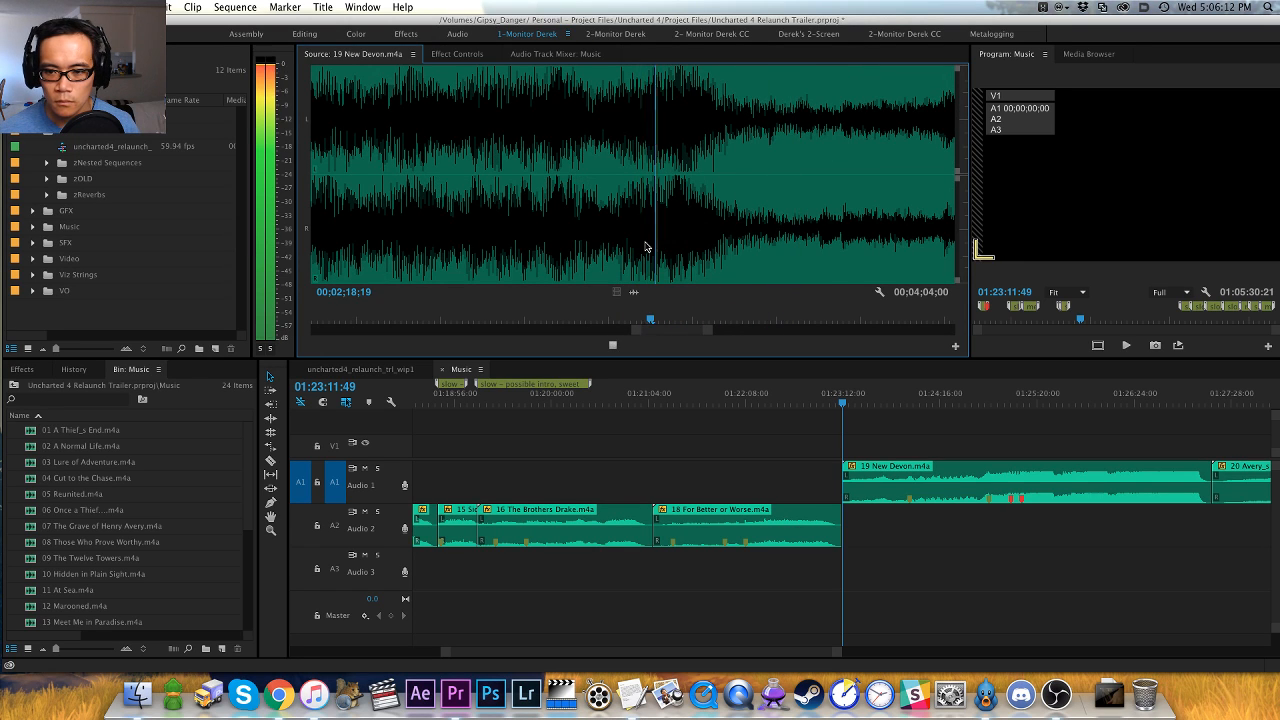
key("space")
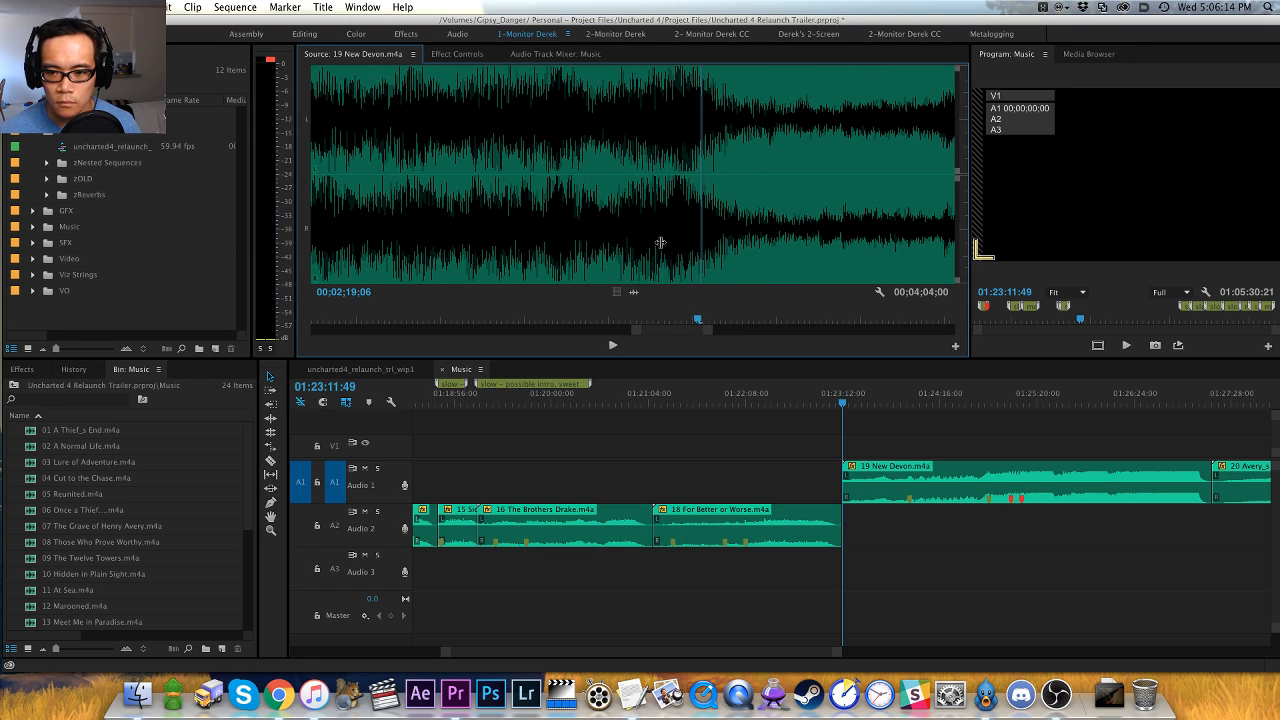
key("minus")
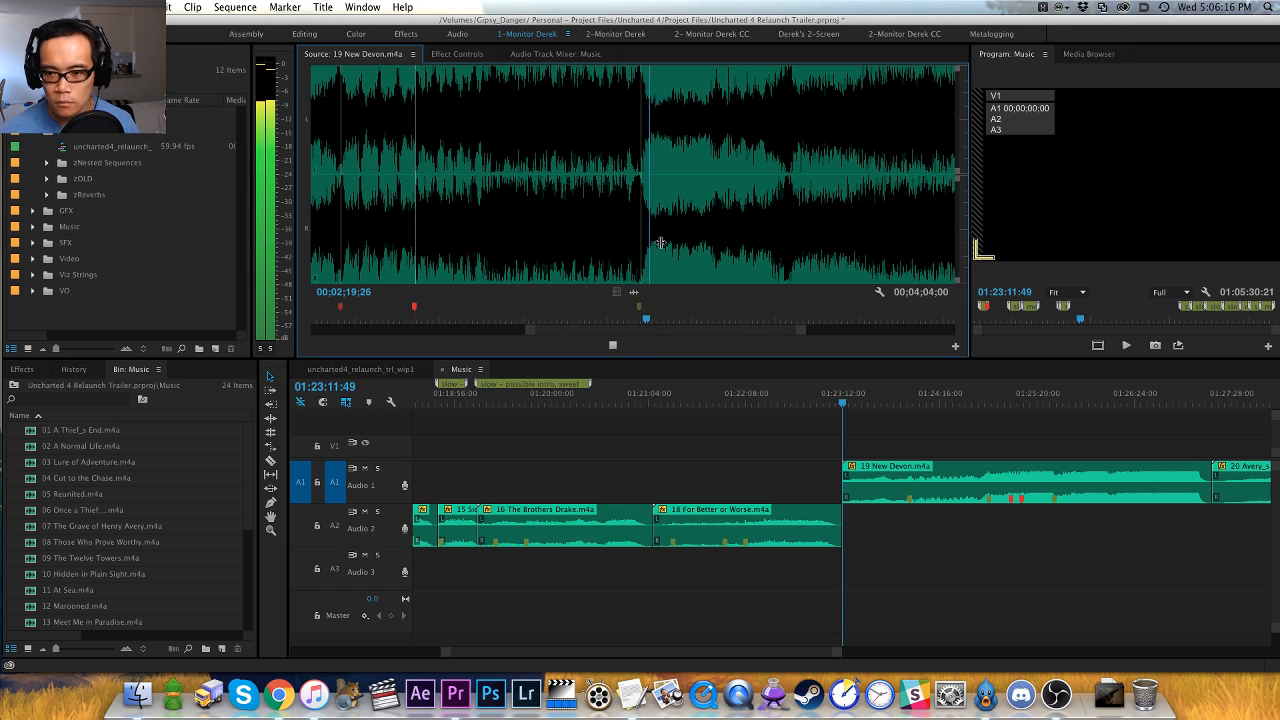
key("space")
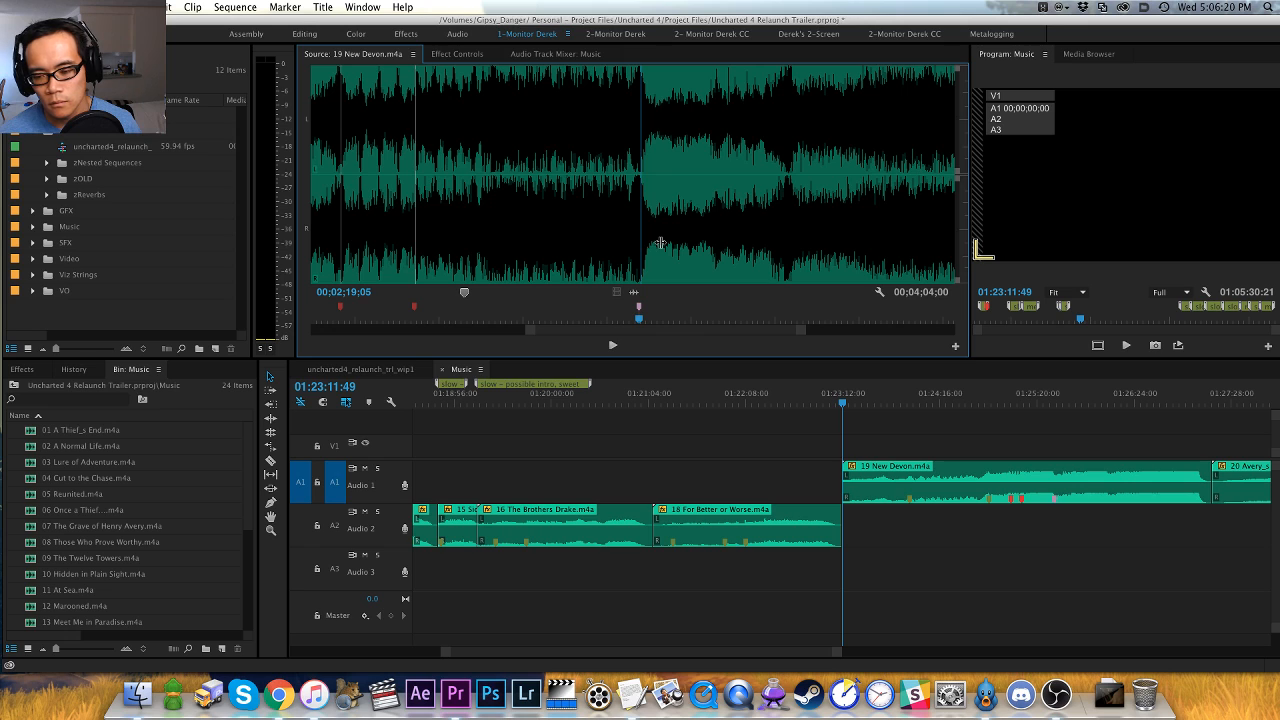
- Replay the next swell in 19 New Devon.m4a, add a red marker at 00;02;33;09 and continue playback
key("space")
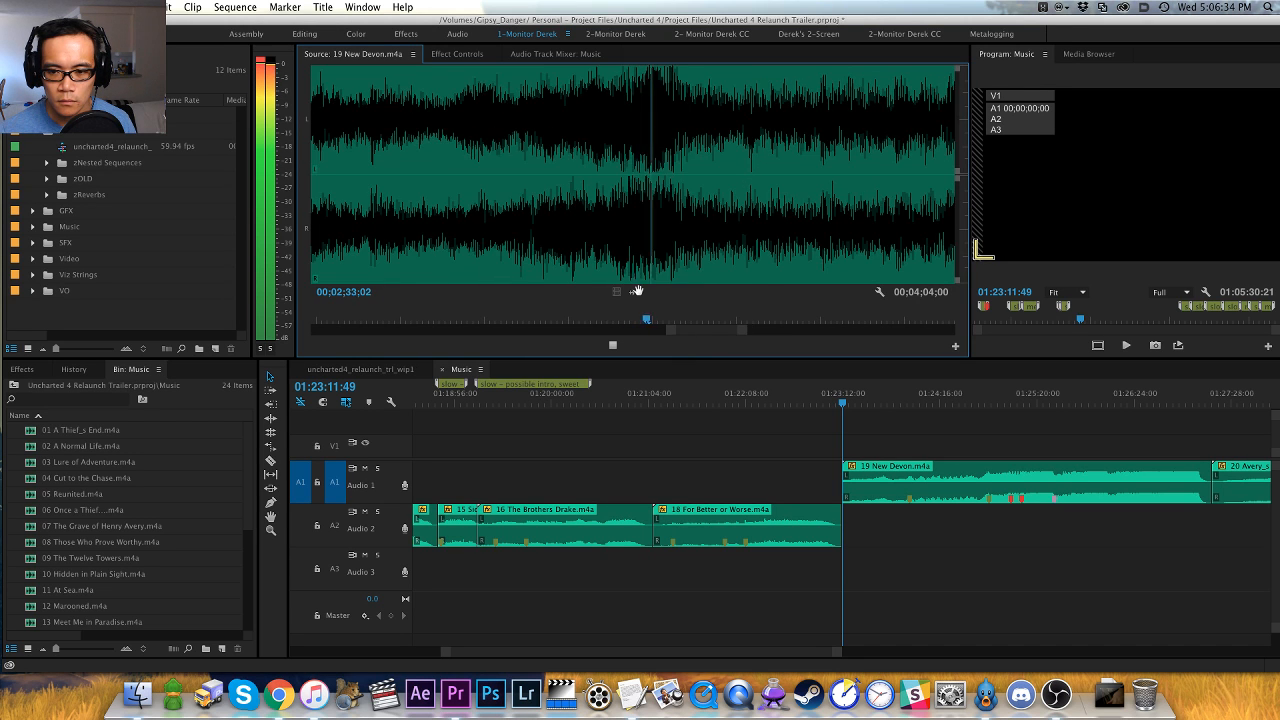
key("=")
left_click(487, 243)
key("space")
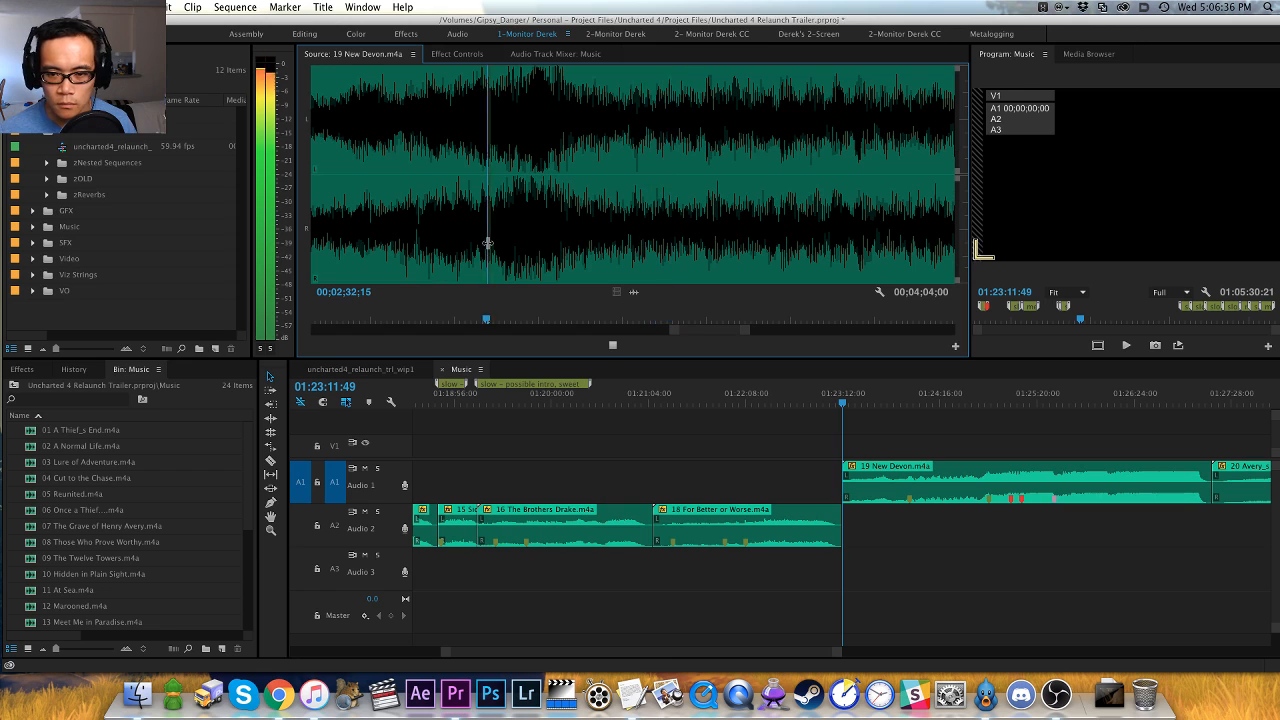
key("space")
key("Left")
key("Left")
key("Right")
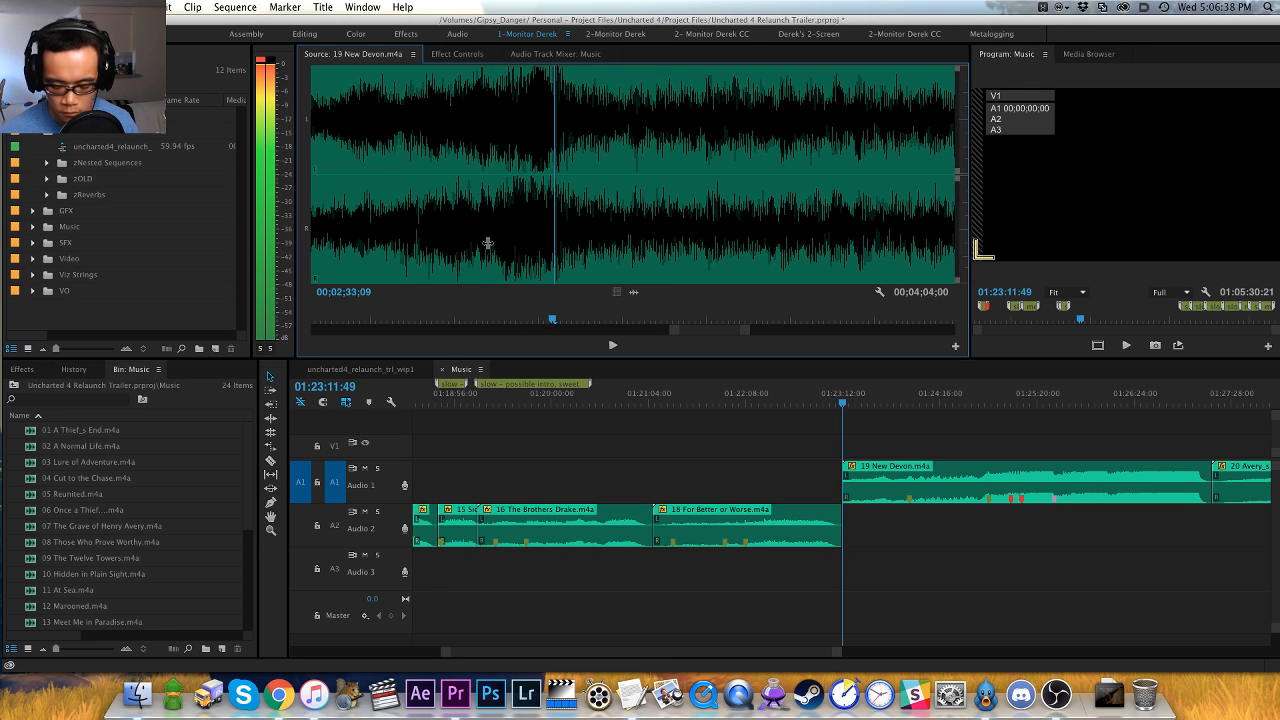
key("m")
key("space")
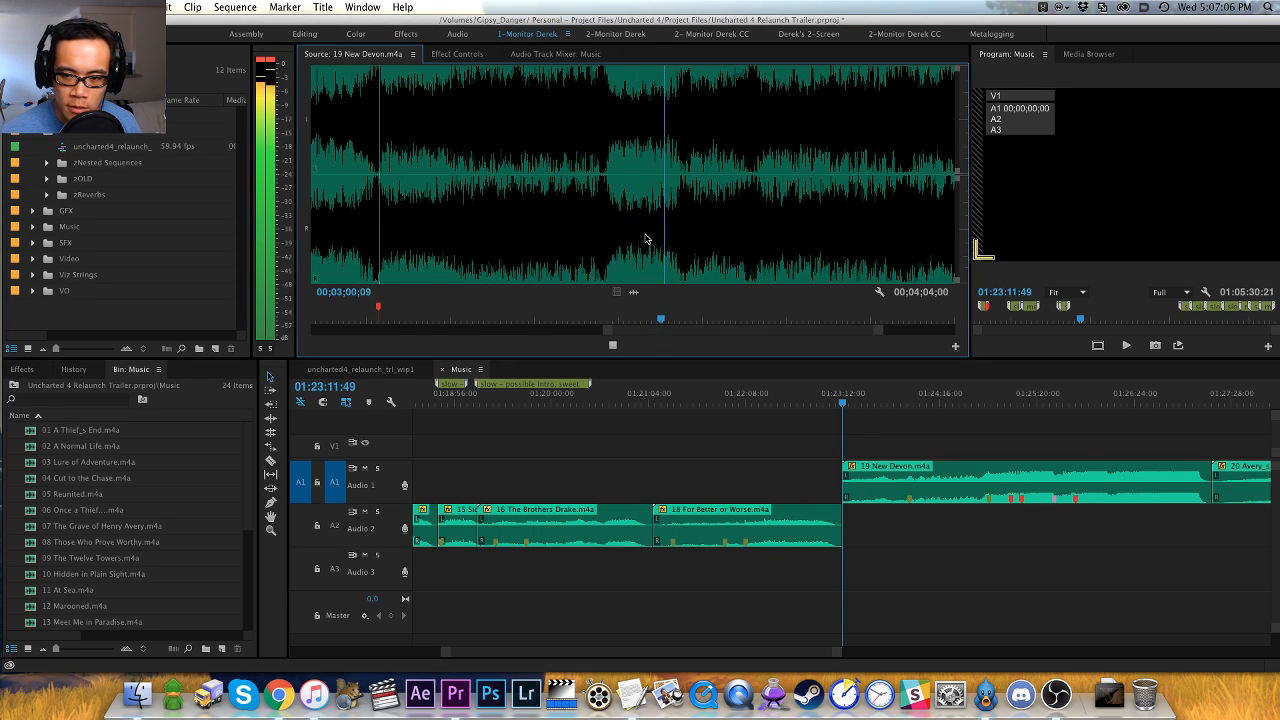
- Replay the change near three minutes in 19 New Devon.m4a, add a green marker at 00;03;01;24 and continue playback
key("space")
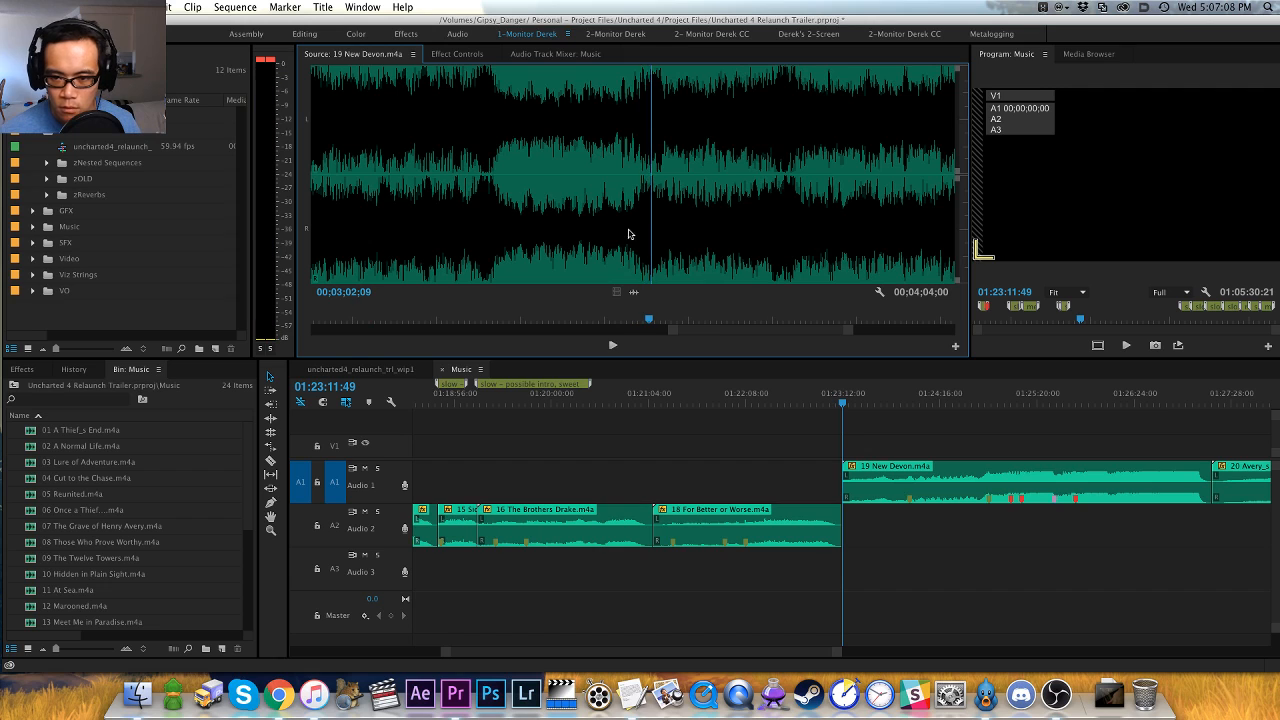
left_click(581, 224)
key("space")
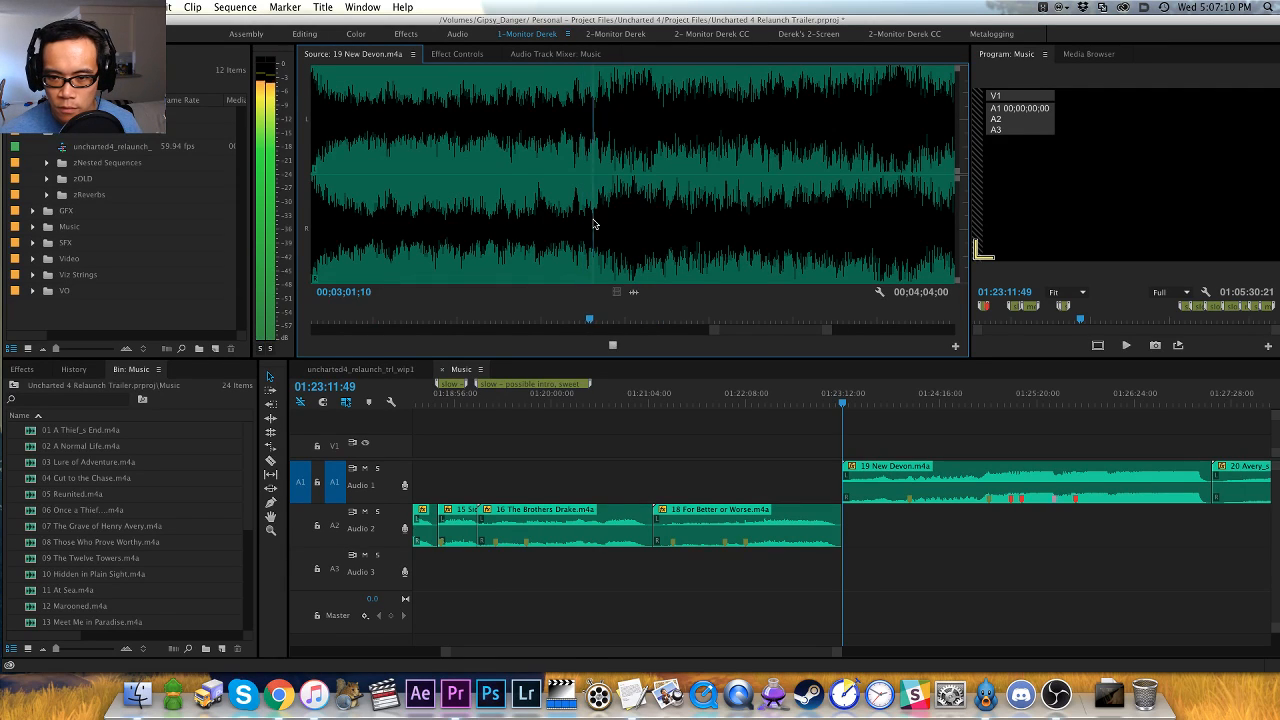
key("space")
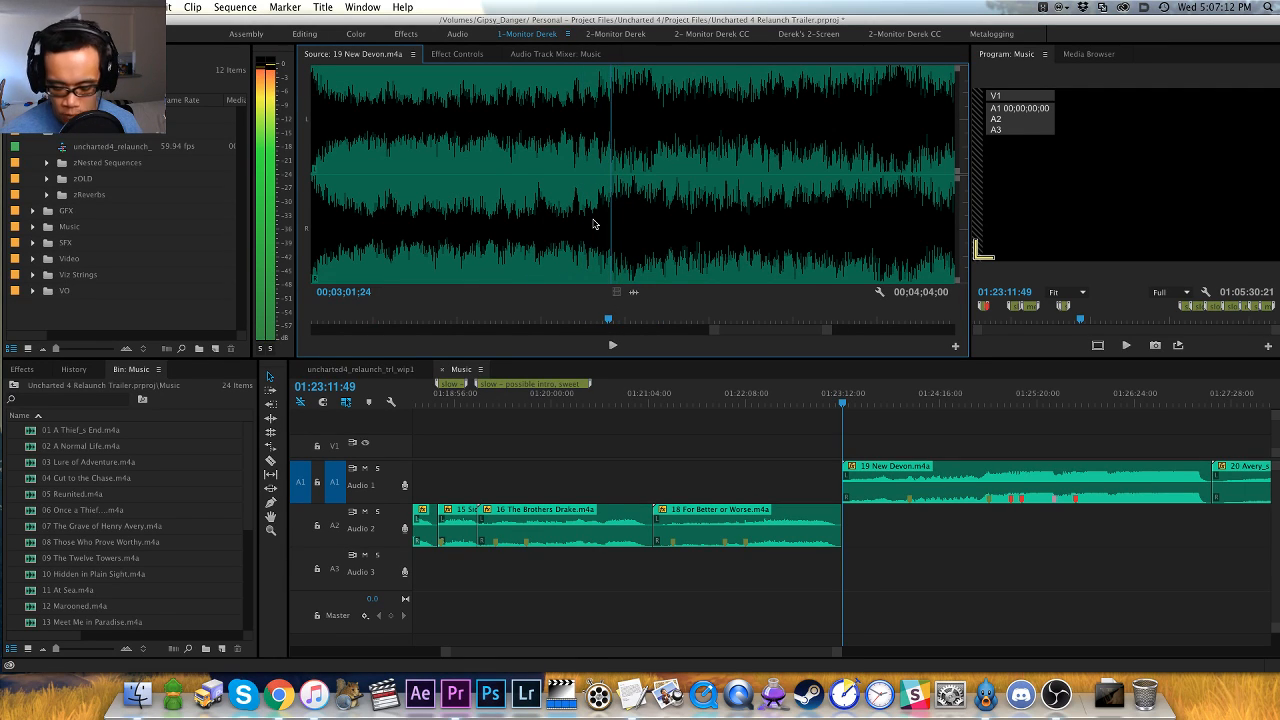
key("minus")
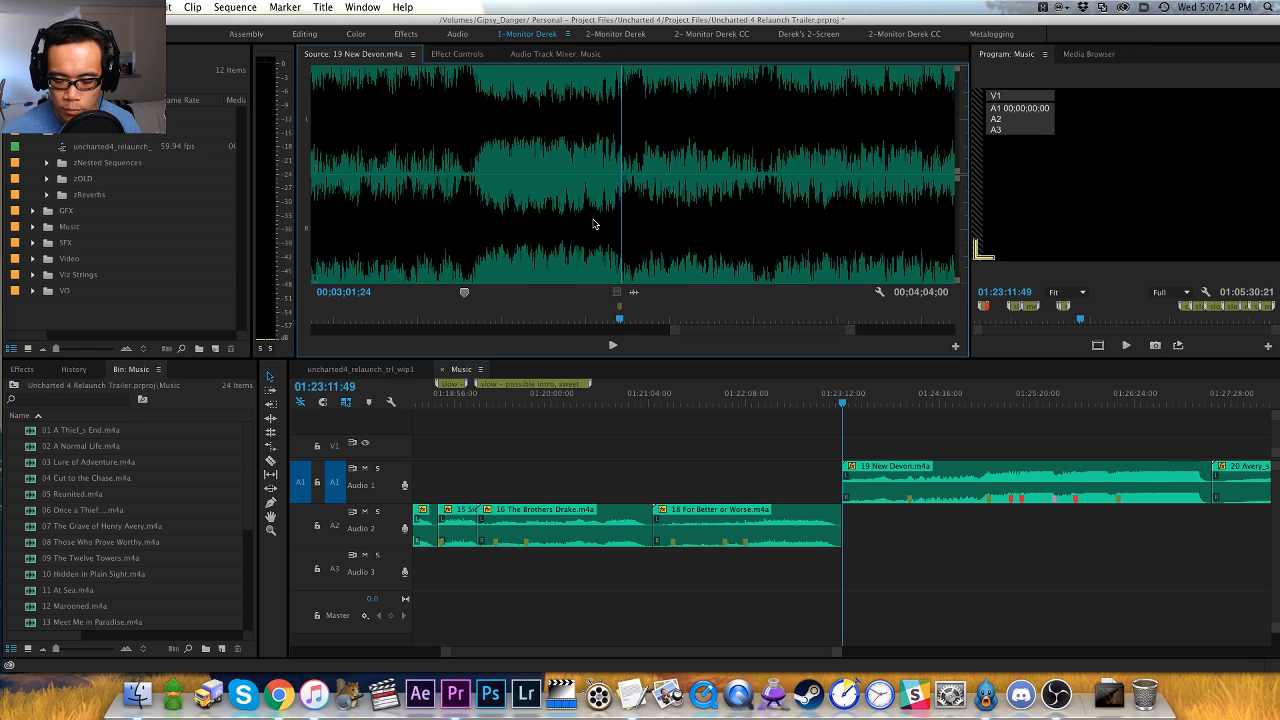
key("space")
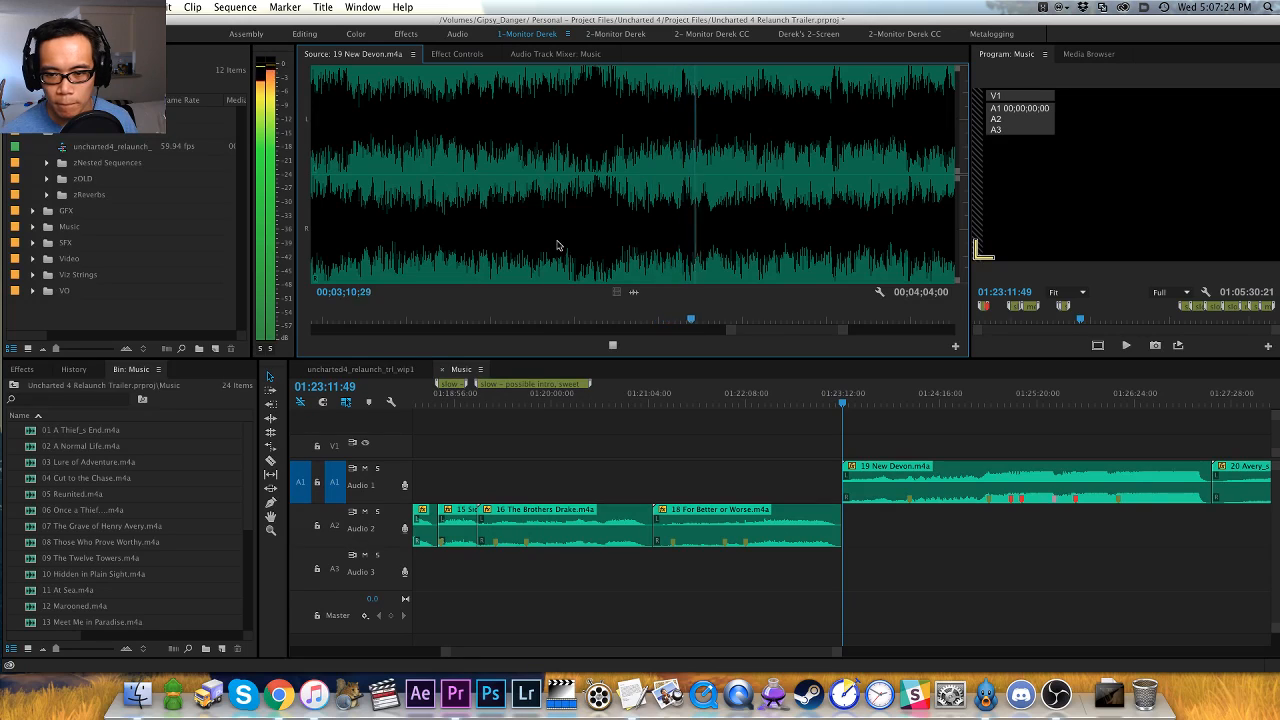
- Replay the next hit in 19 New Devon.m4a, add a red marker at 00;03;08;26 and resume playback
left_click(551, 243)
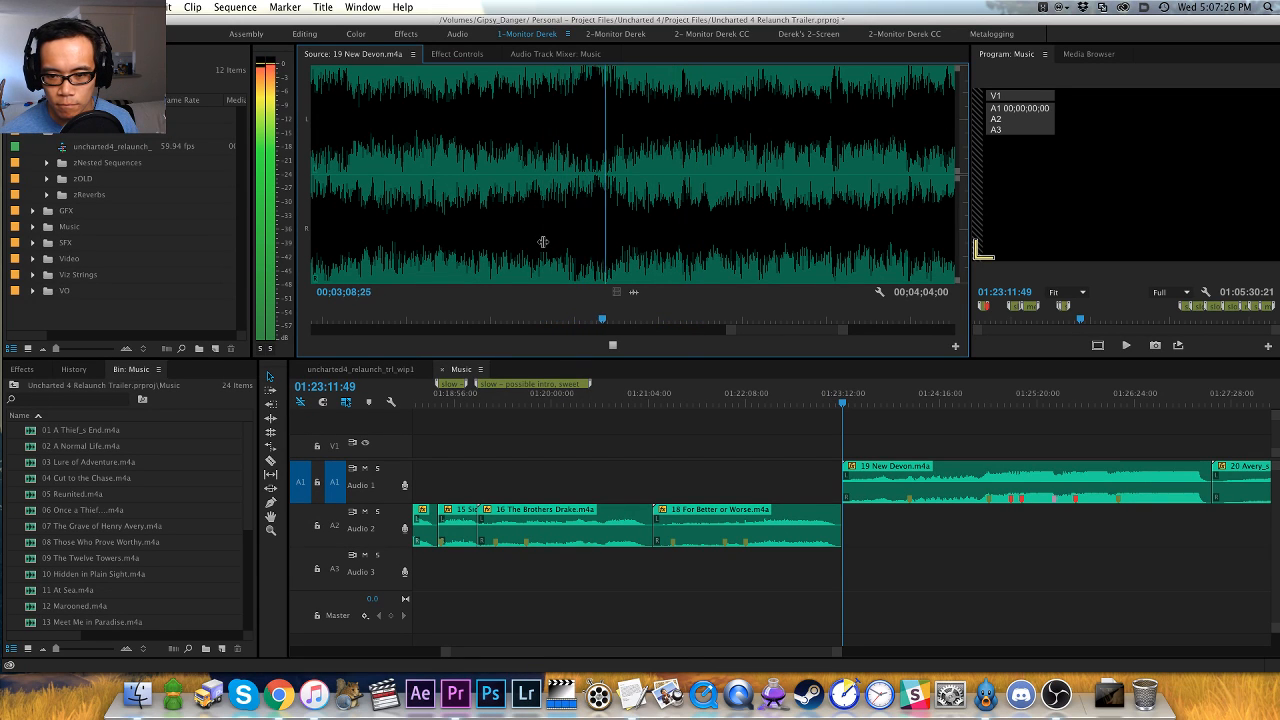
key("space")
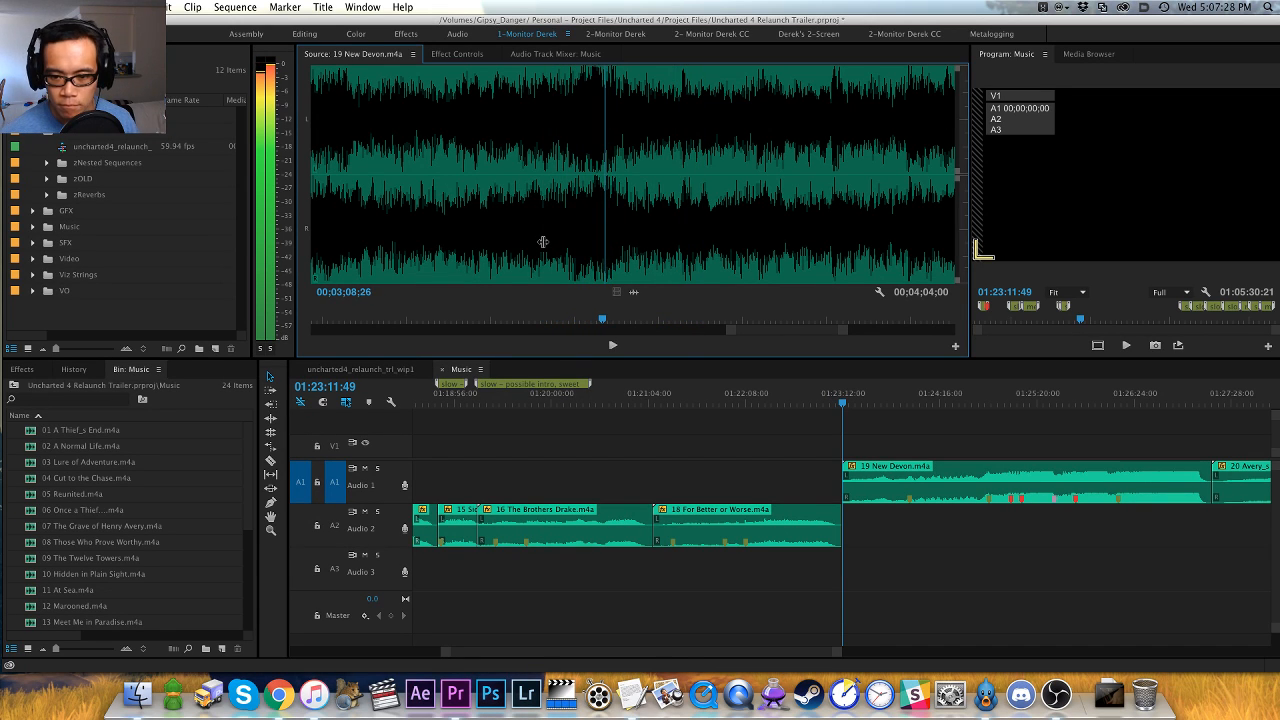
key("space")
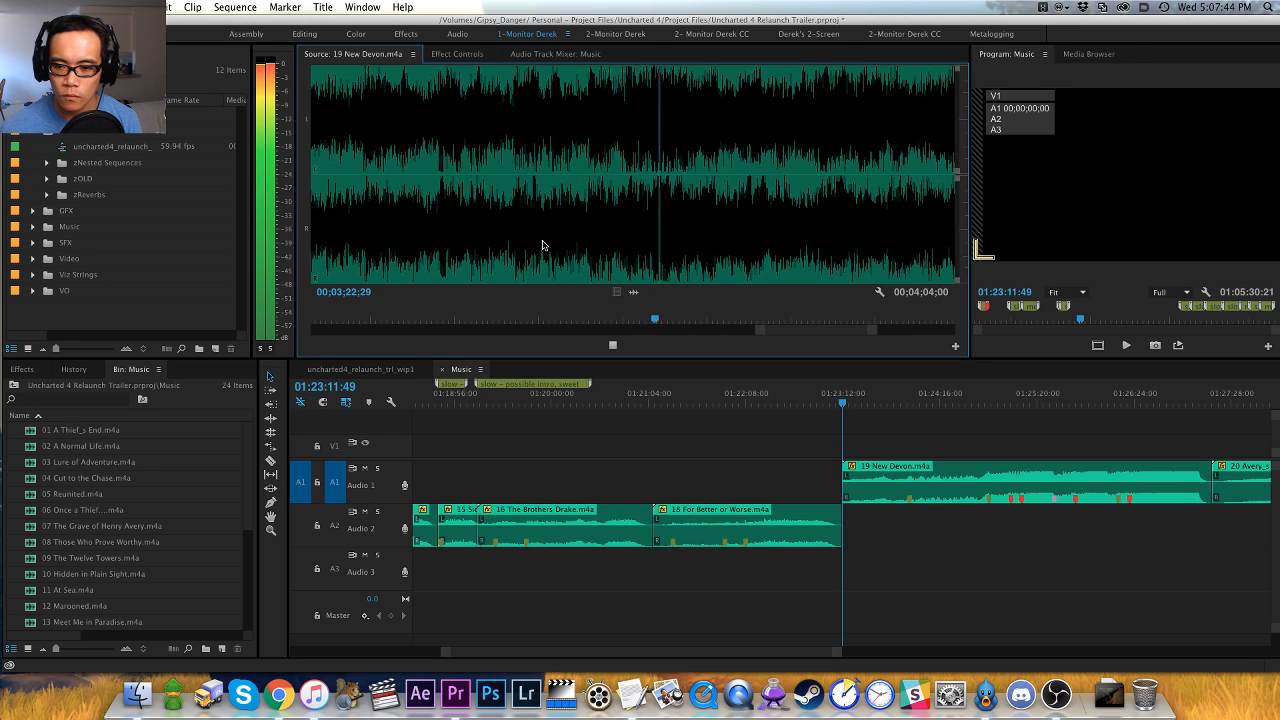
- Add a red marker at 00;03;23;03 in 19 New Devon.m4a and play the cue through to its ending
left_click(572, 270)
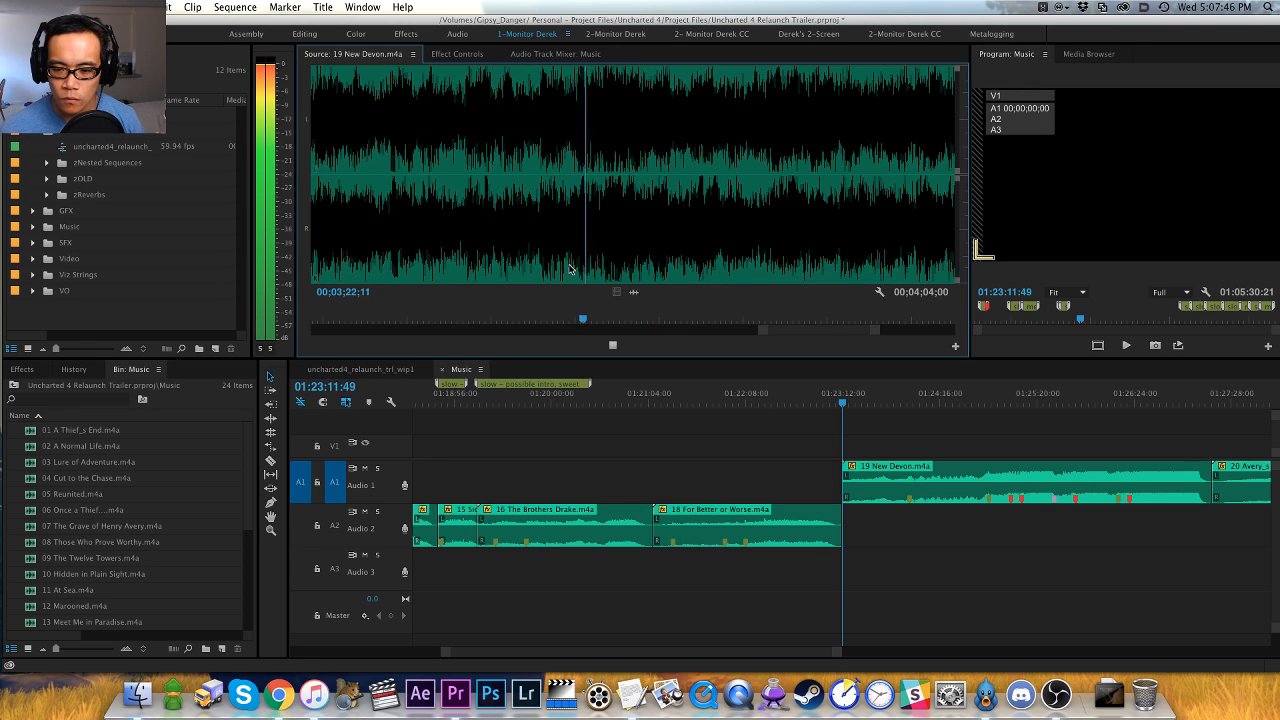
key("space")
key("Left")
key("Left")
key("Left")
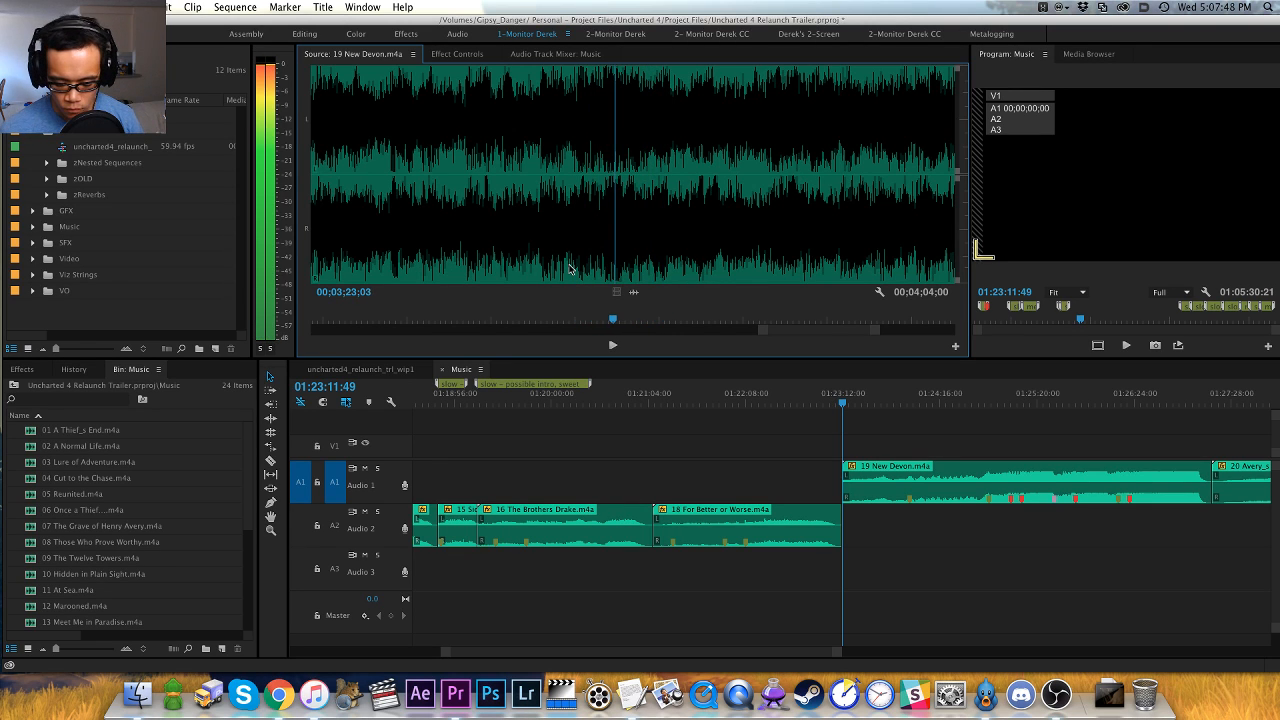
scroll(571, 269, "up", 1)
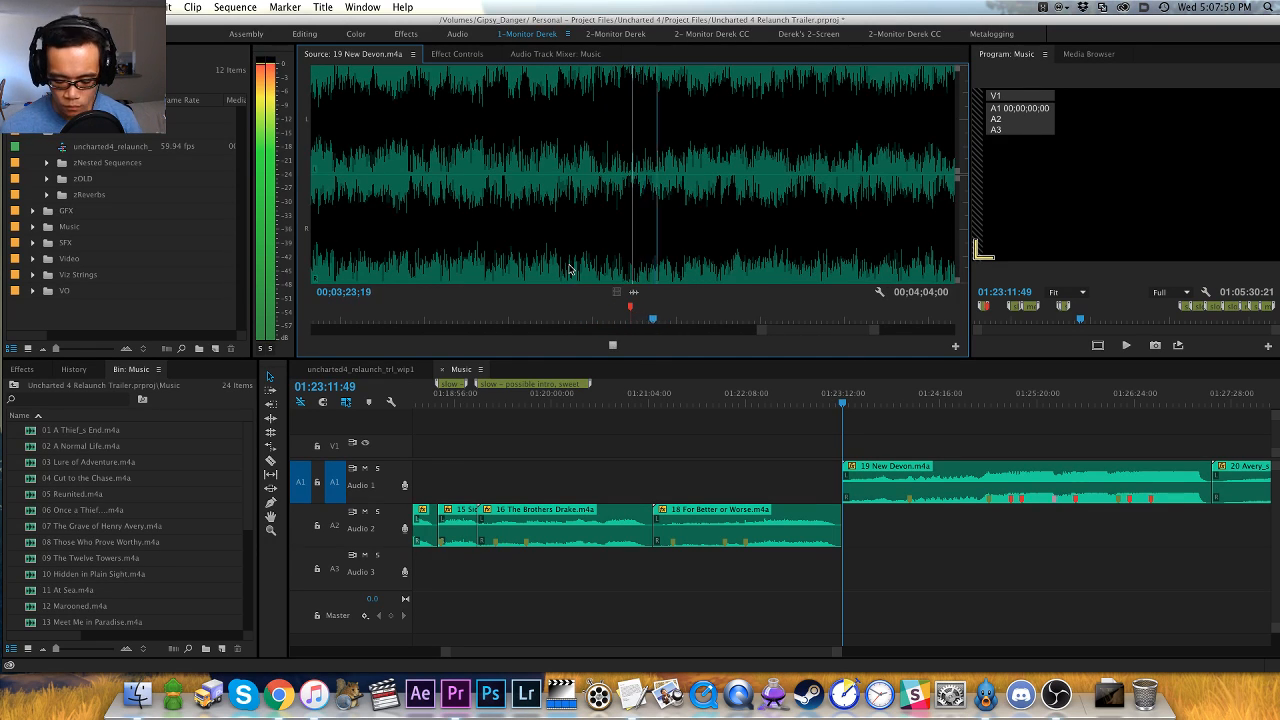
key("minus")
key("minus")
key("minus")
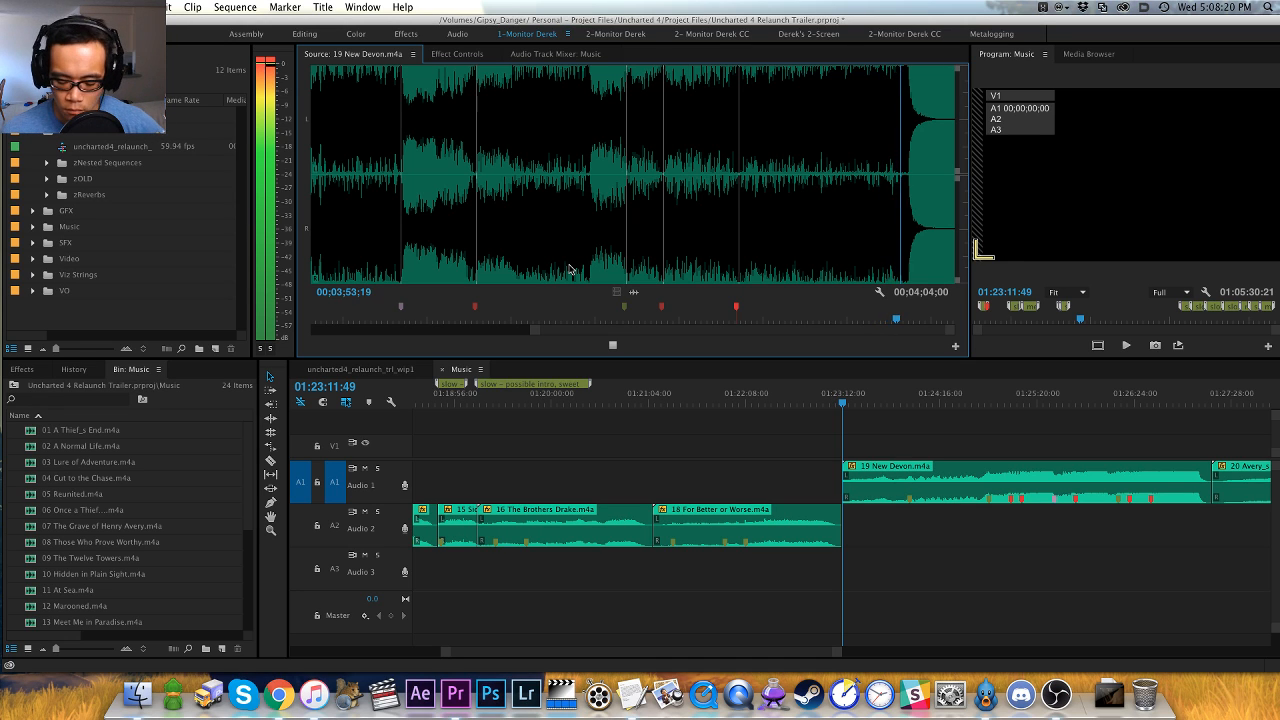
- Move the 19 New Devon.m4a clip in the Music sequence from Audio 1 down to Audio 2
left_click(938, 441)
key("minus")
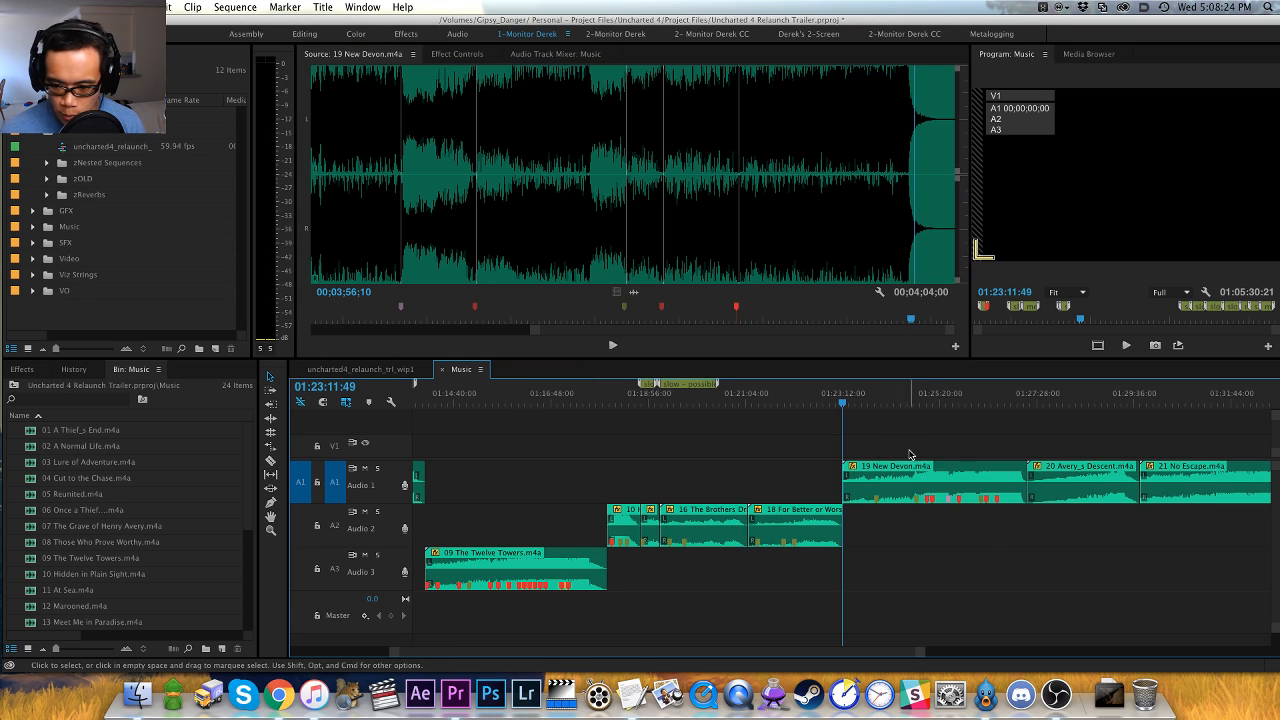
left_click(926, 497)
key("alt+Down")
left_click(925, 499)
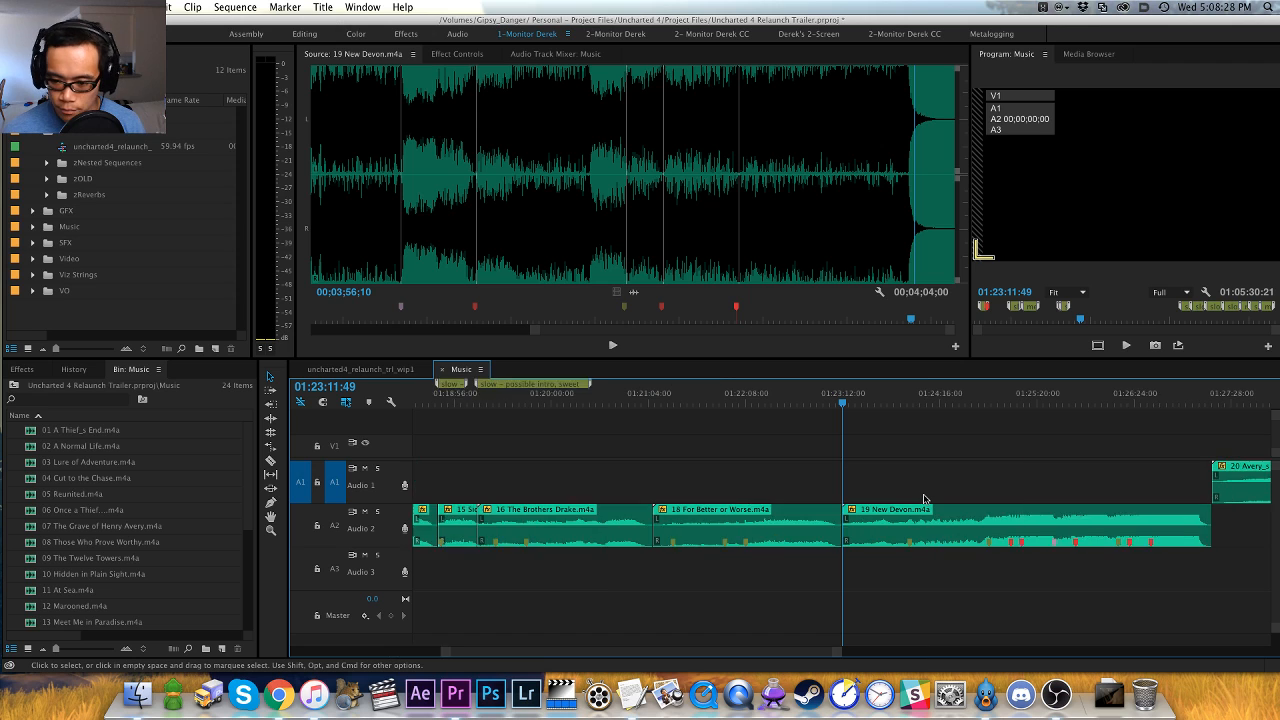
- Go to the start of the 20 Avery_s Descent.m4a clip and load it in the Source Monitor
key("h")
left_click_drag(960, 454, 759, 407)
left_click(791, 401)
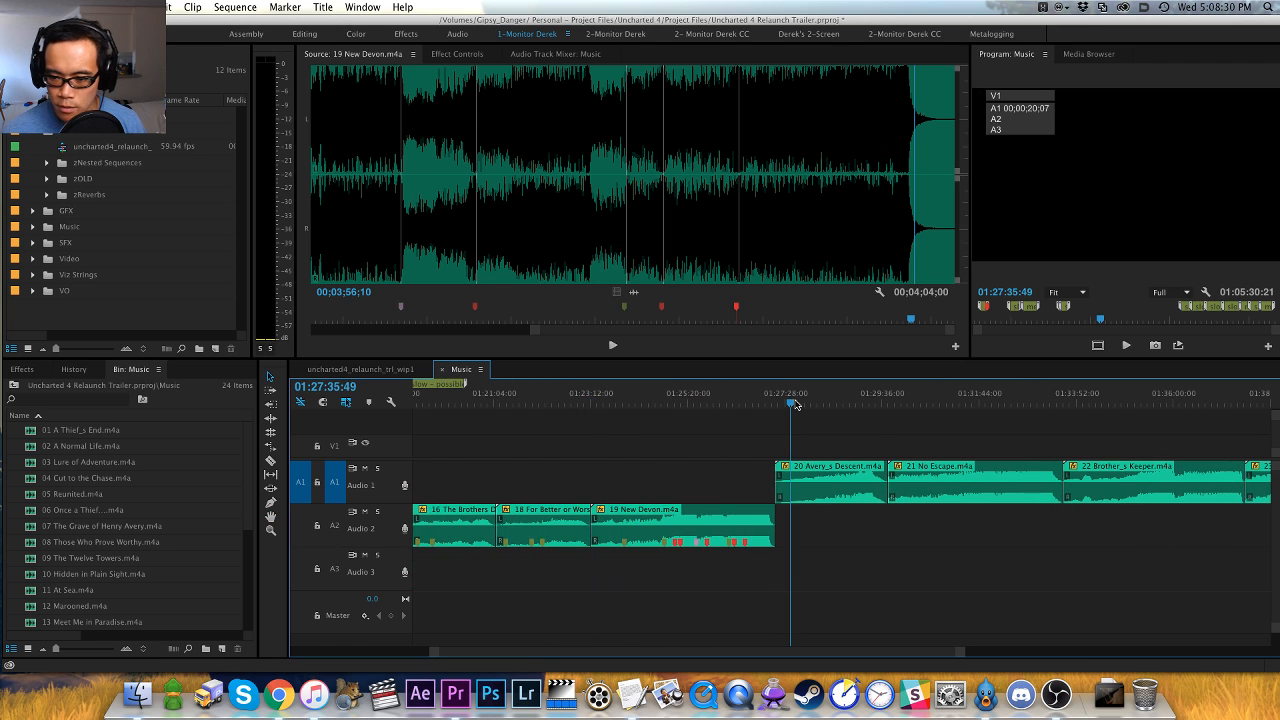
key("Up")
key("=")
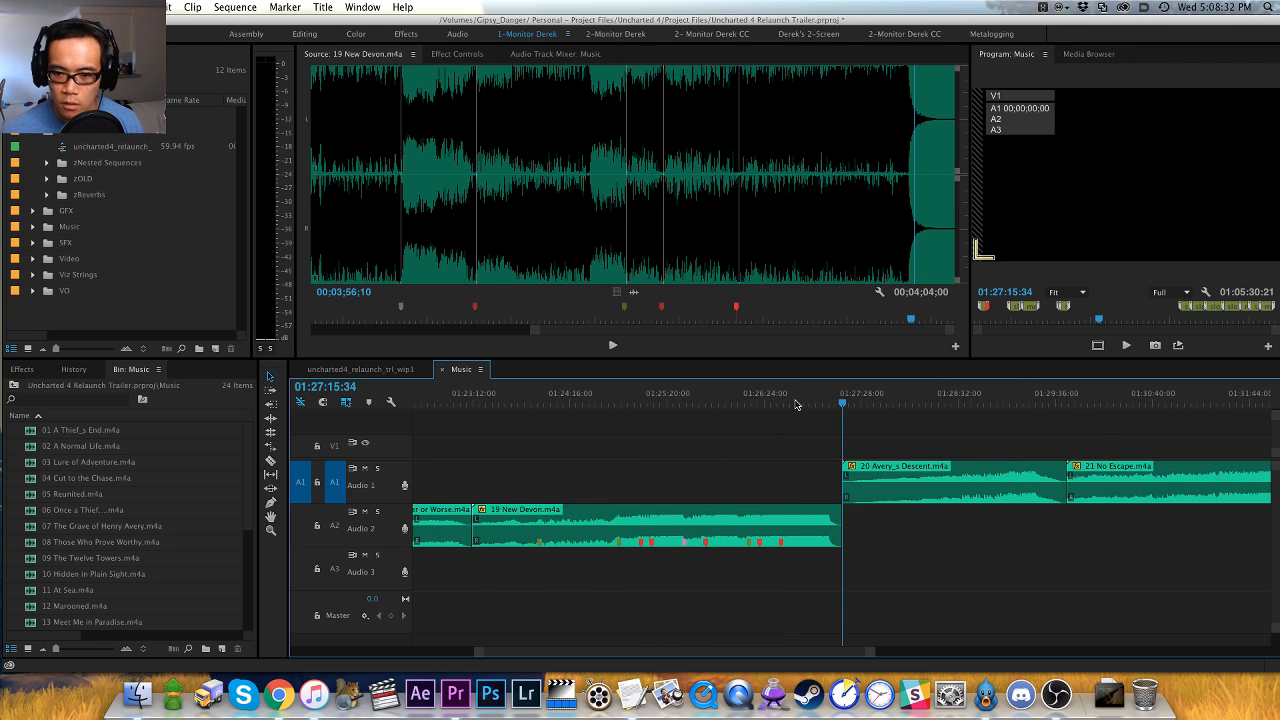
key("f")
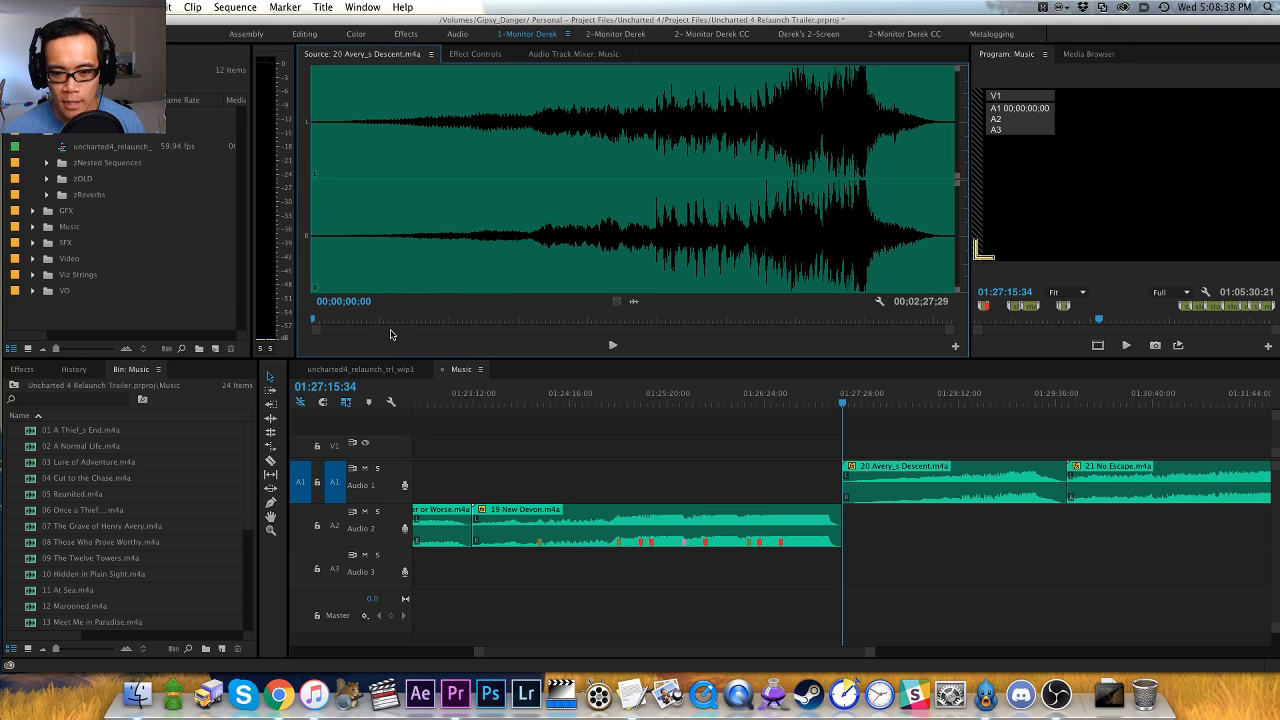
- Sample the quiet opening of 20 Avery_s Descent.m4a at several points up to where the rhythmic pulses begin
left_click(398, 257)
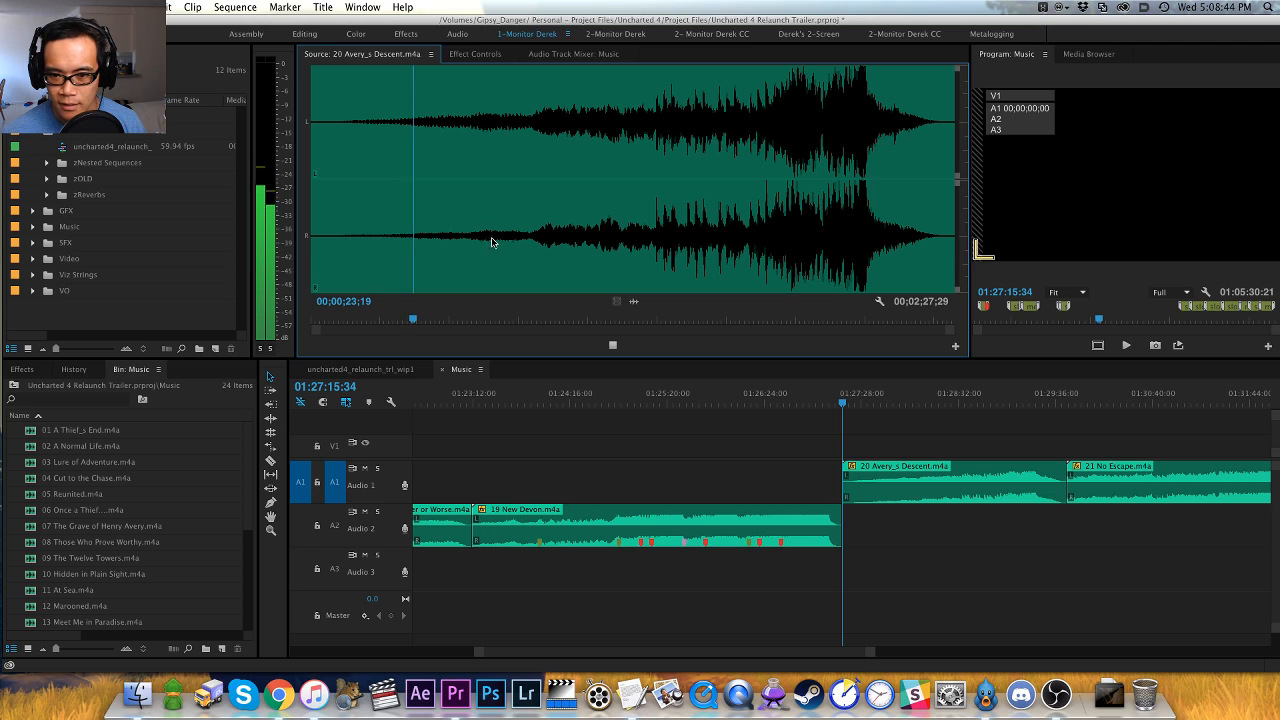
left_click(470, 244)
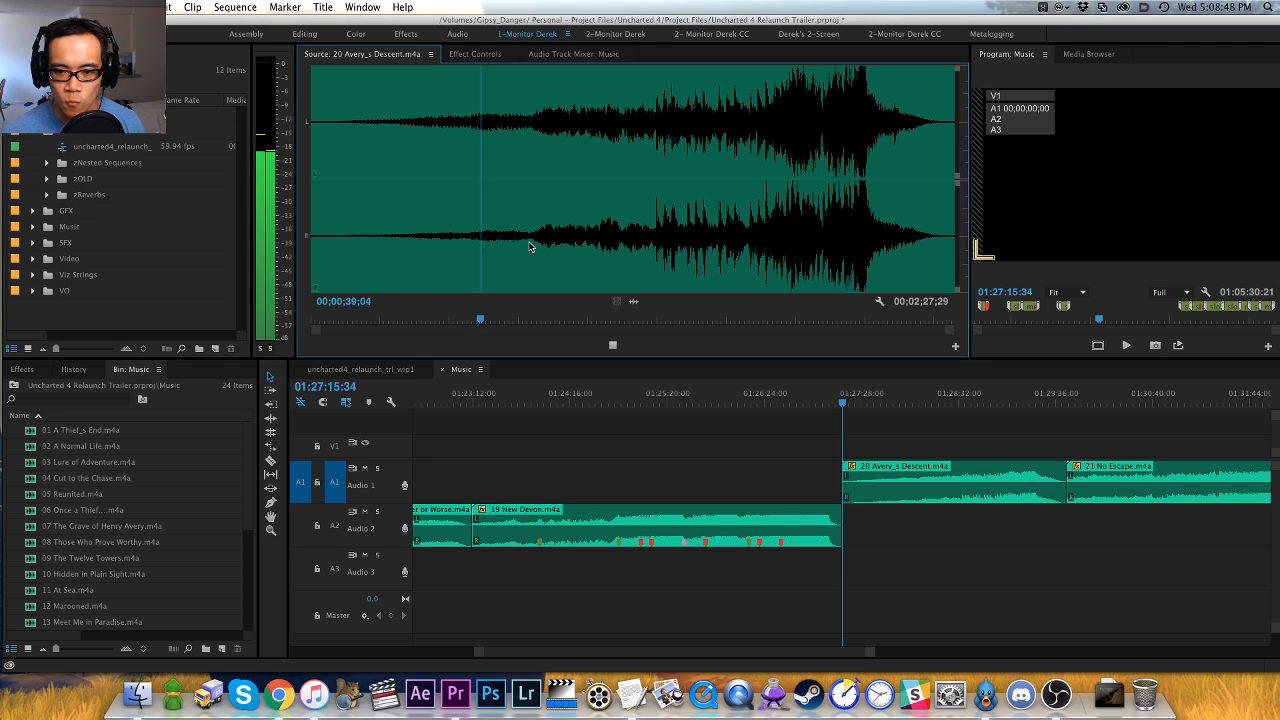
left_click(531, 243)
key("space")
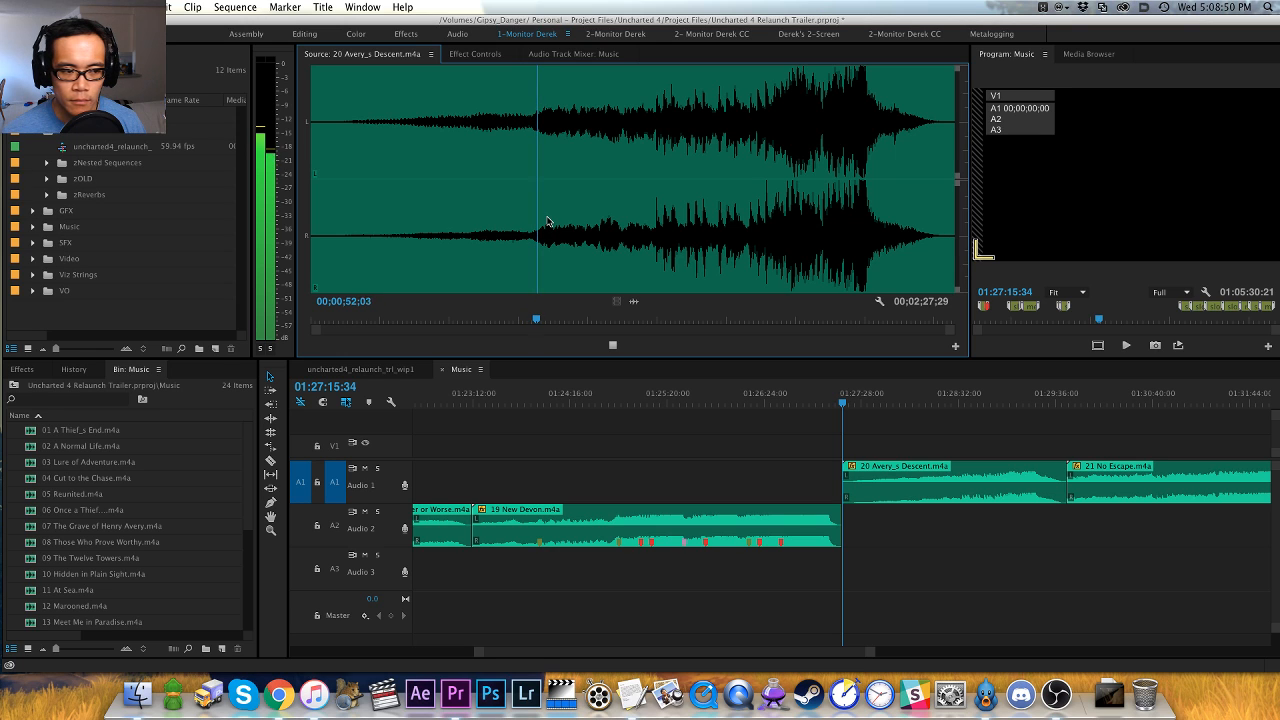
left_click(617, 244)
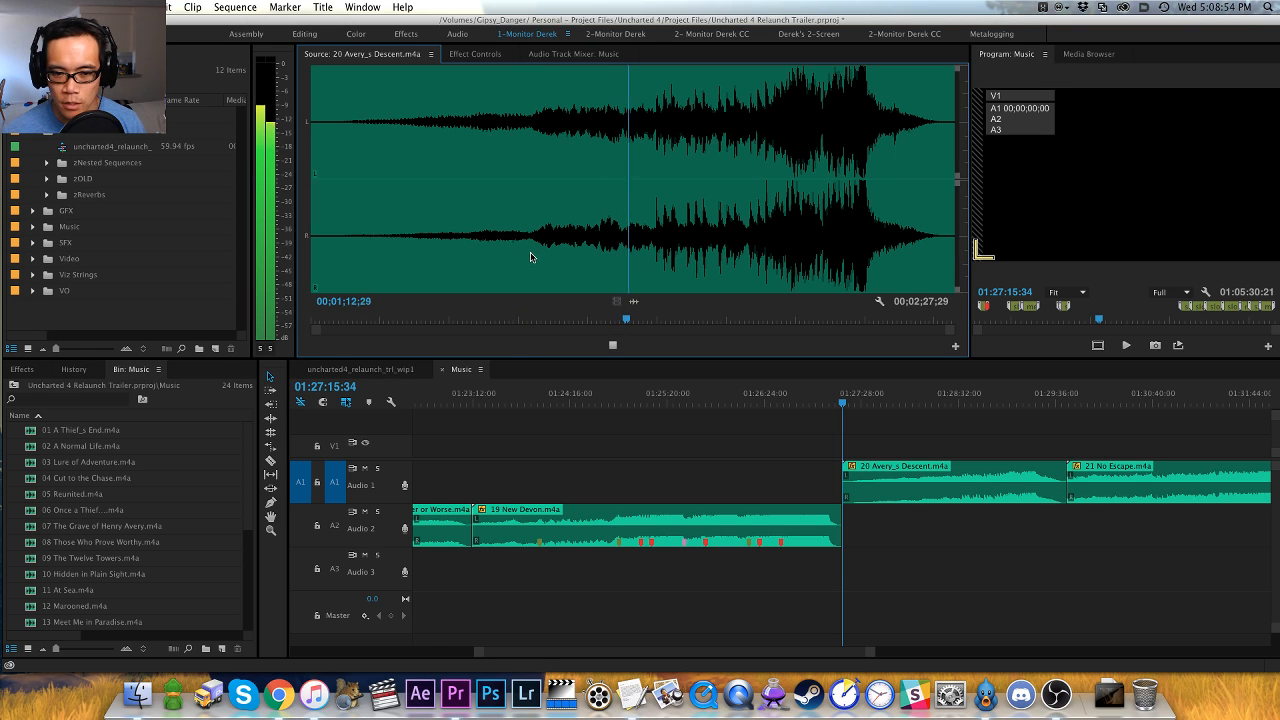
left_click(652, 250)
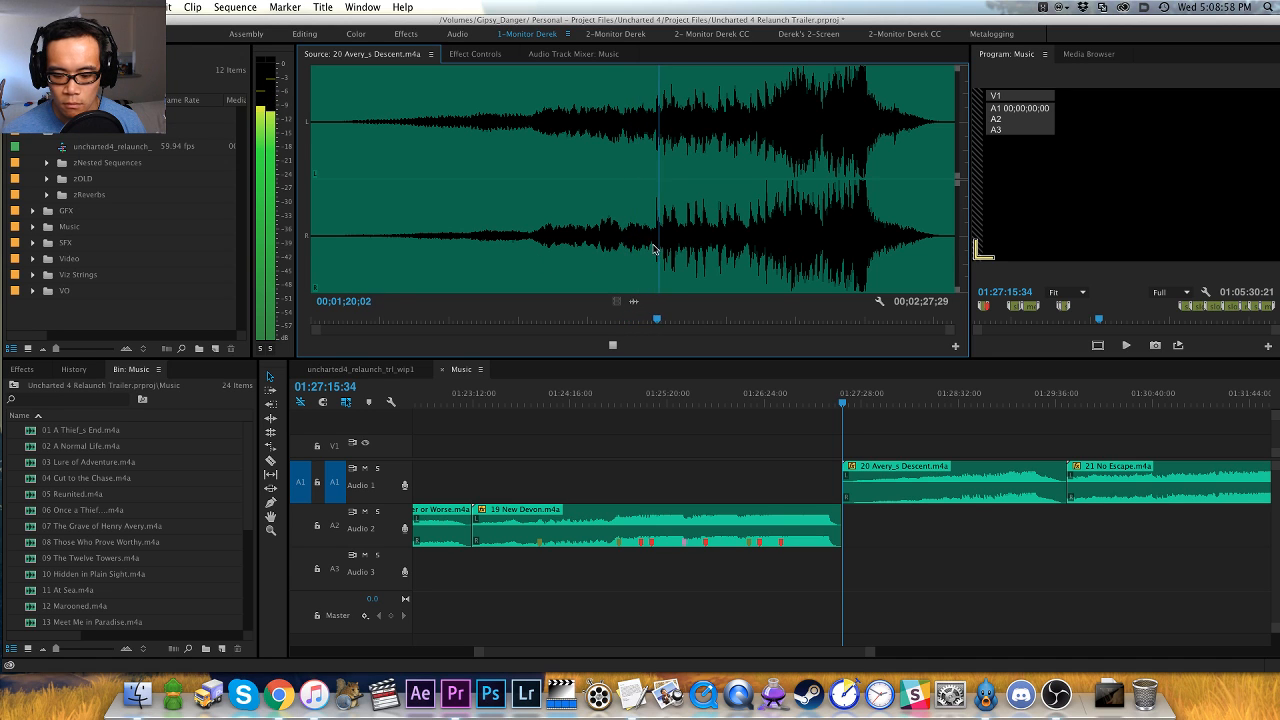
- Listen through the pulsing build and climax of 20 Avery_s Descent.m4a, examining the waveform peaks up to the final fade
key("equal")
key("equal")
key("equal")
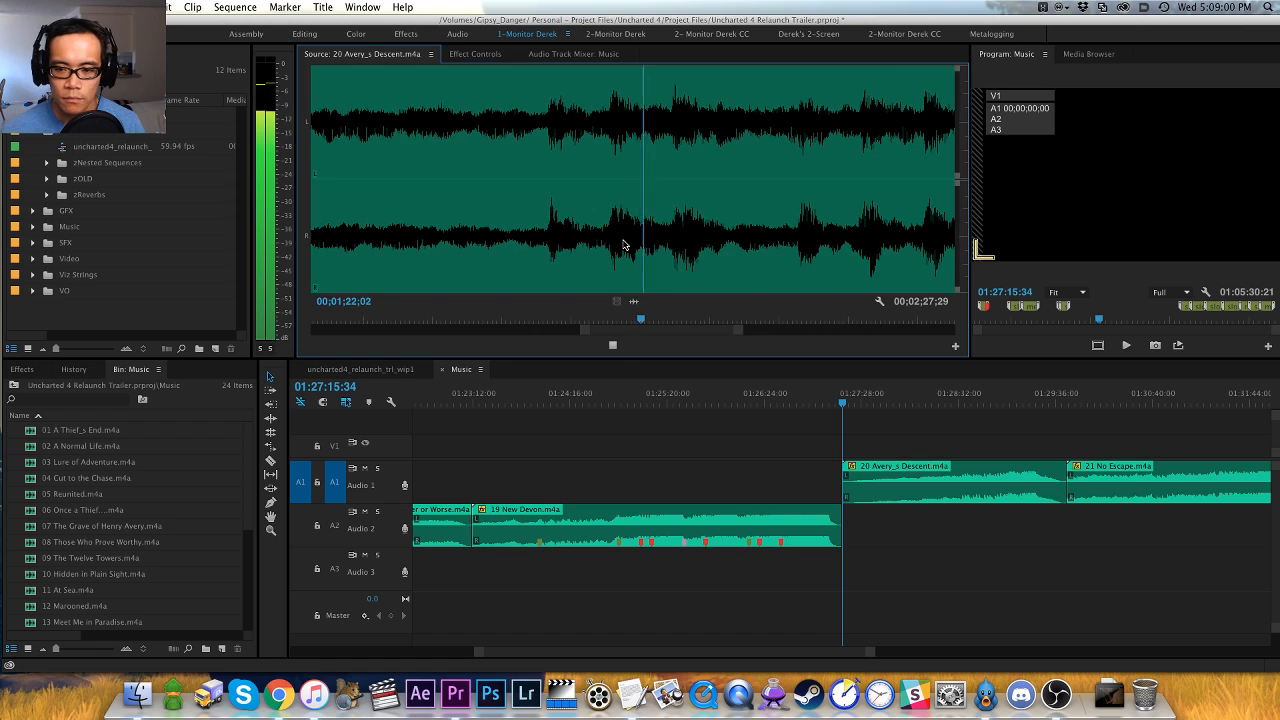
key("minus")
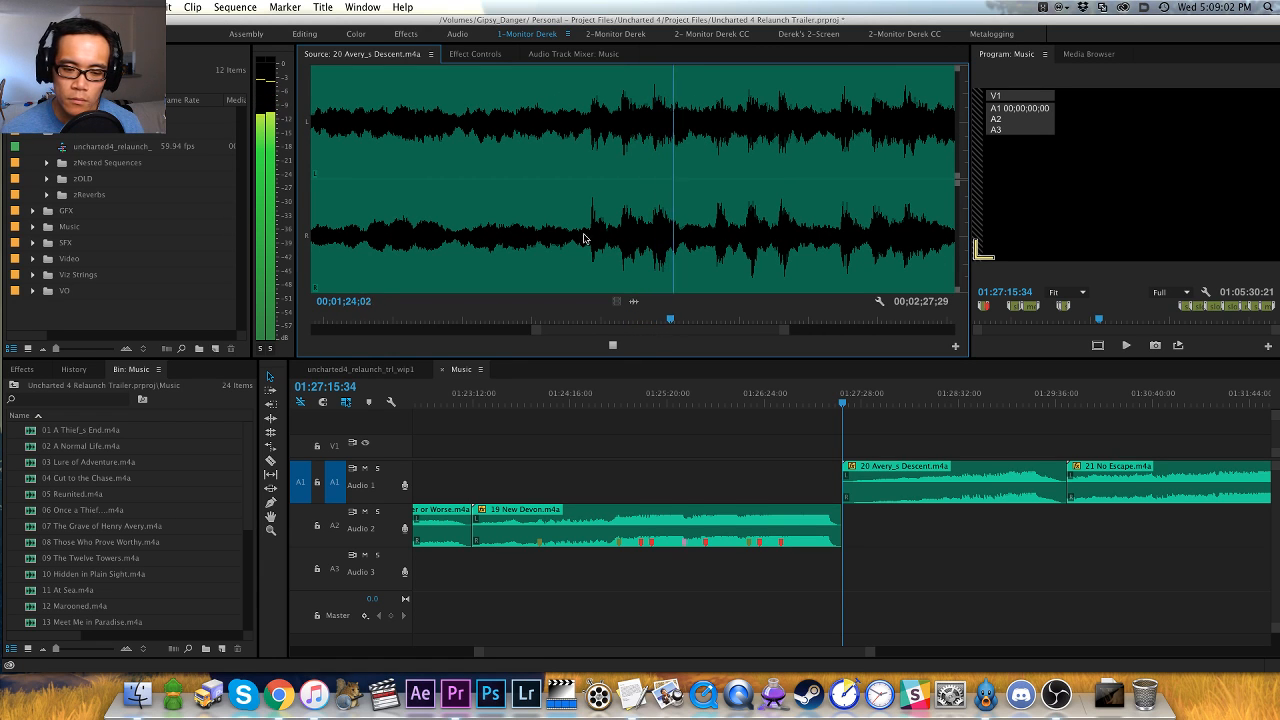
key("minus")
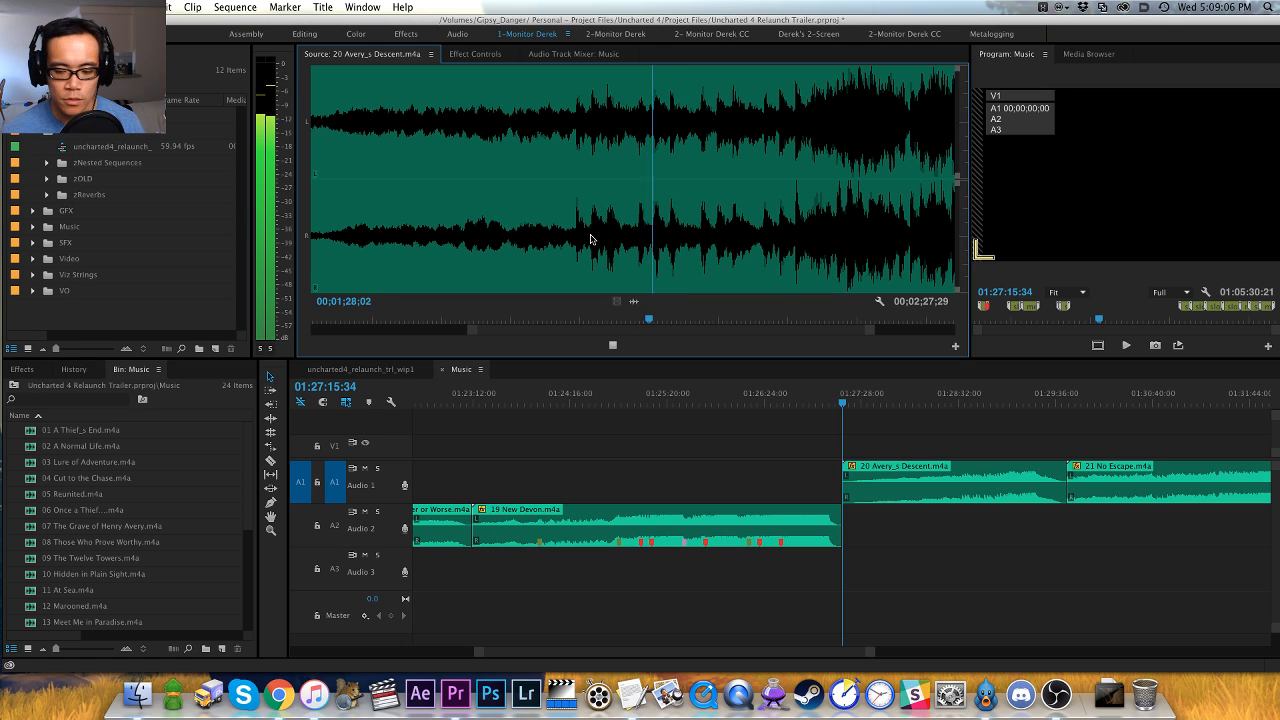
key("minus")
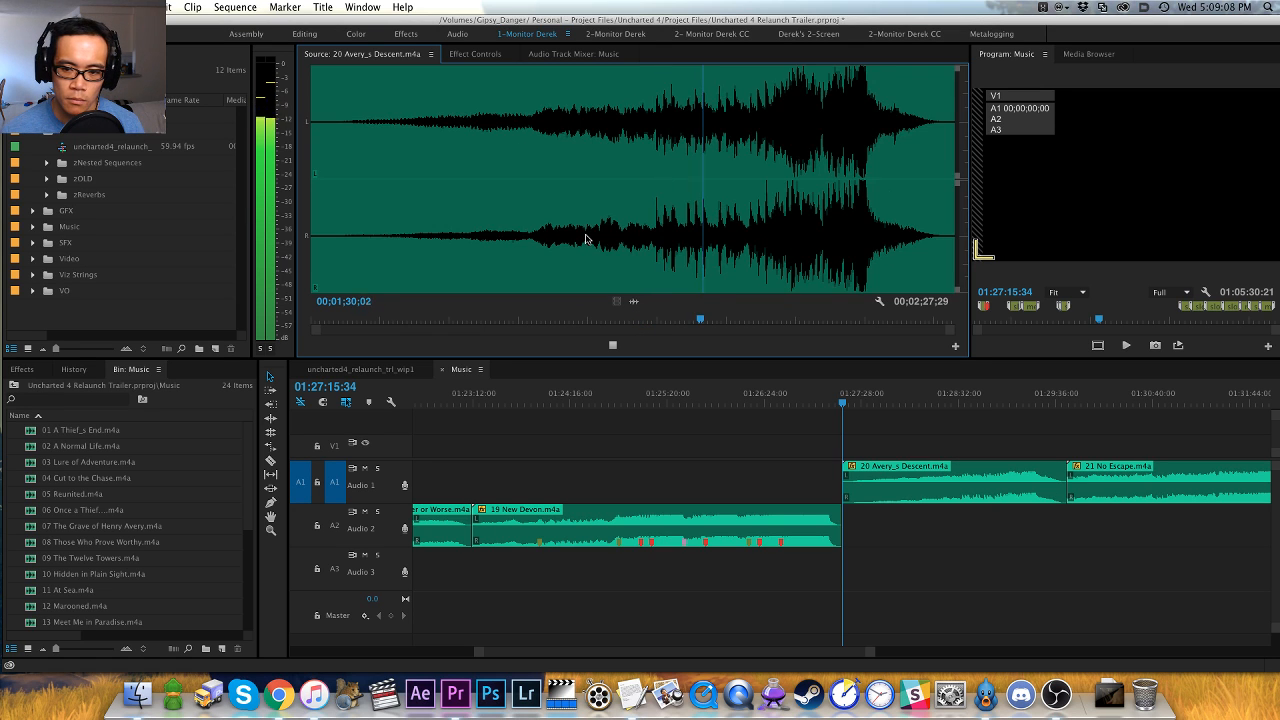
key("equal")
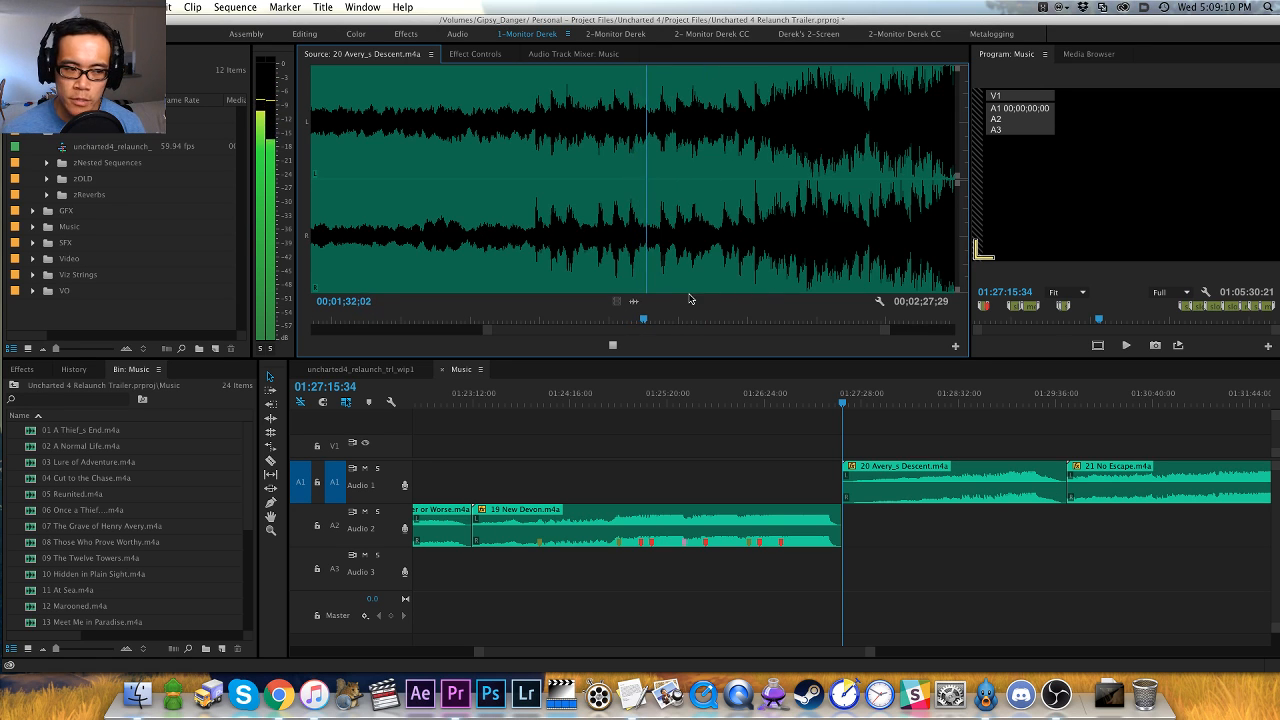
left_click(724, 256)
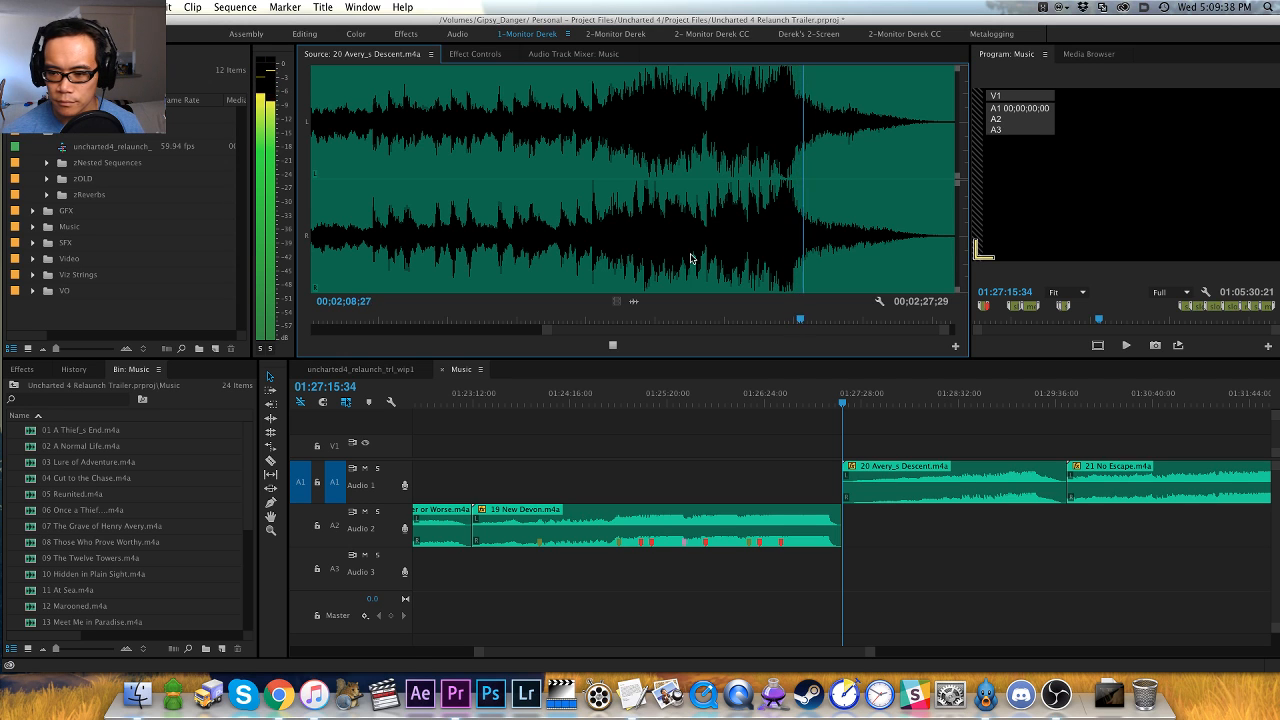
- Cut 20 Avery_s Descent.m4a from Audio 1, close the gap it leaves, and paste it at the end of the Music sequence
left_click(741, 433)
key("minus")
key("minus")
left_click(860, 402)
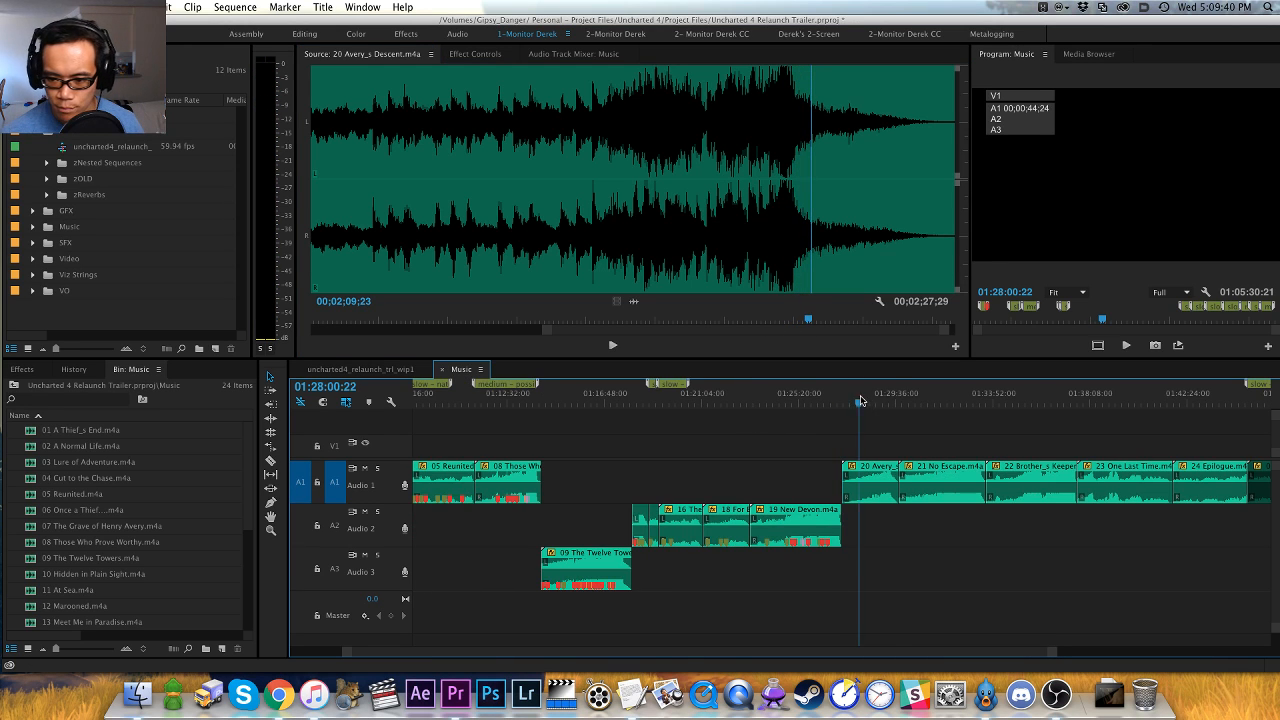
key("x")
key("apostrophe")
key("End")
key("super+v")
- Add a sequence marker named "slow - cello sneaking music" at the start of the pasted 20 Avery_s Descent.m4a clip, extending it to 02:04:49:22
key("Up")
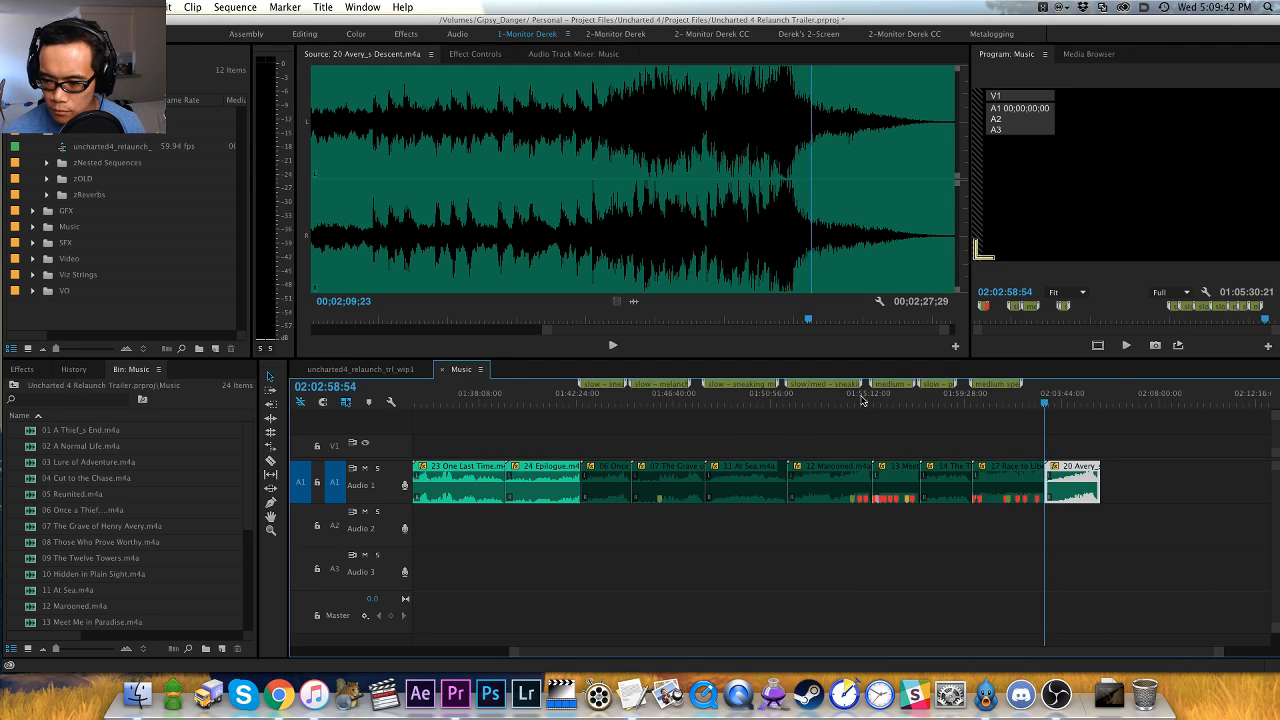
key("m")
key("m")
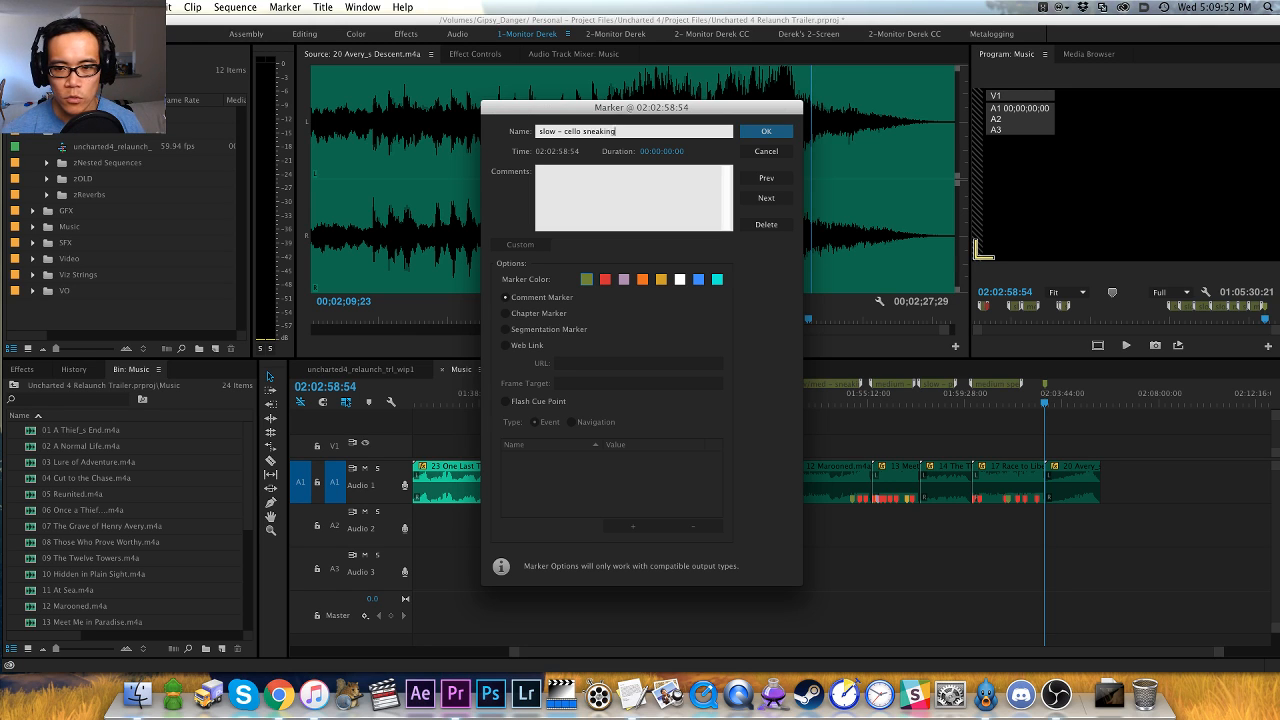
type("ic")
key("Return")
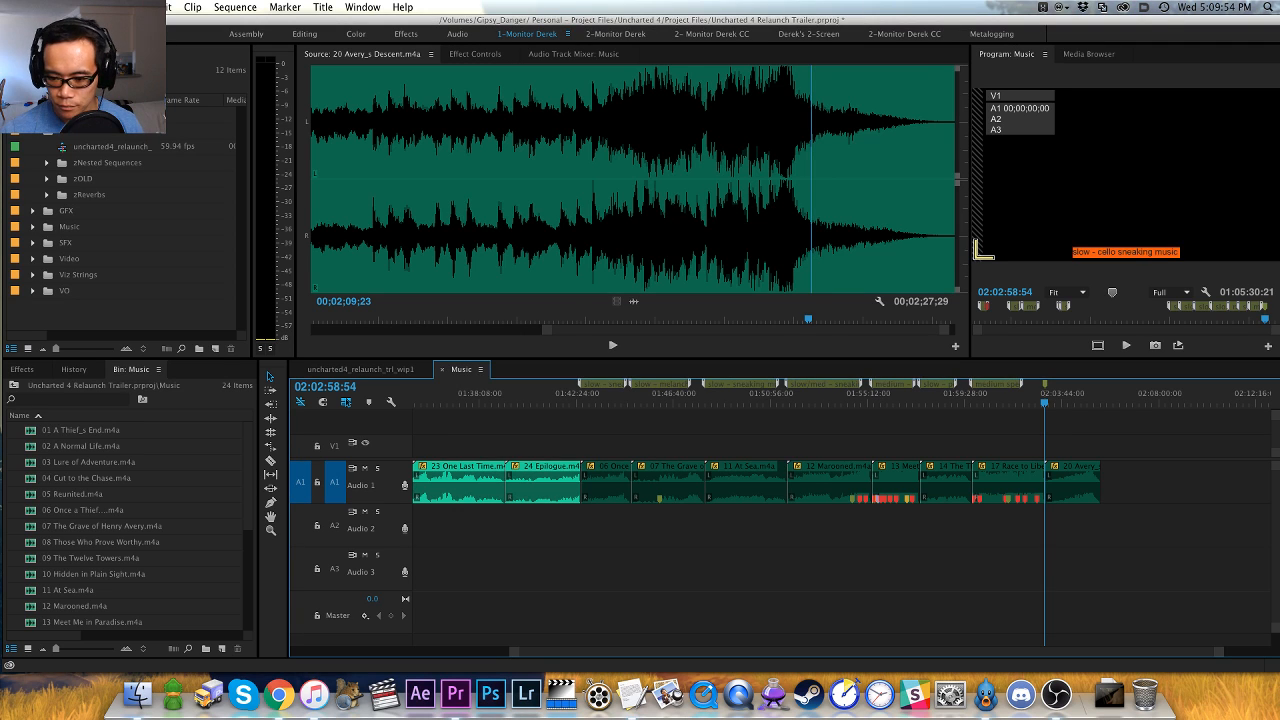
key("=")
key("=")
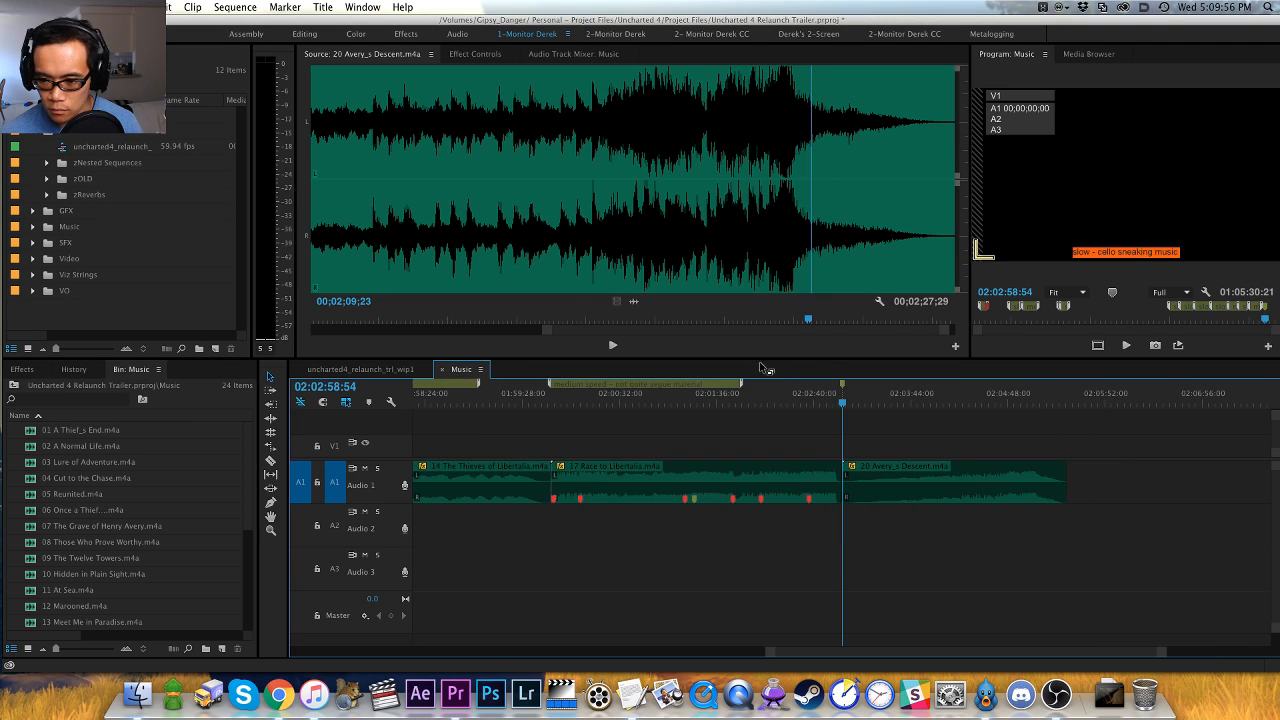
left_click(1009, 392)
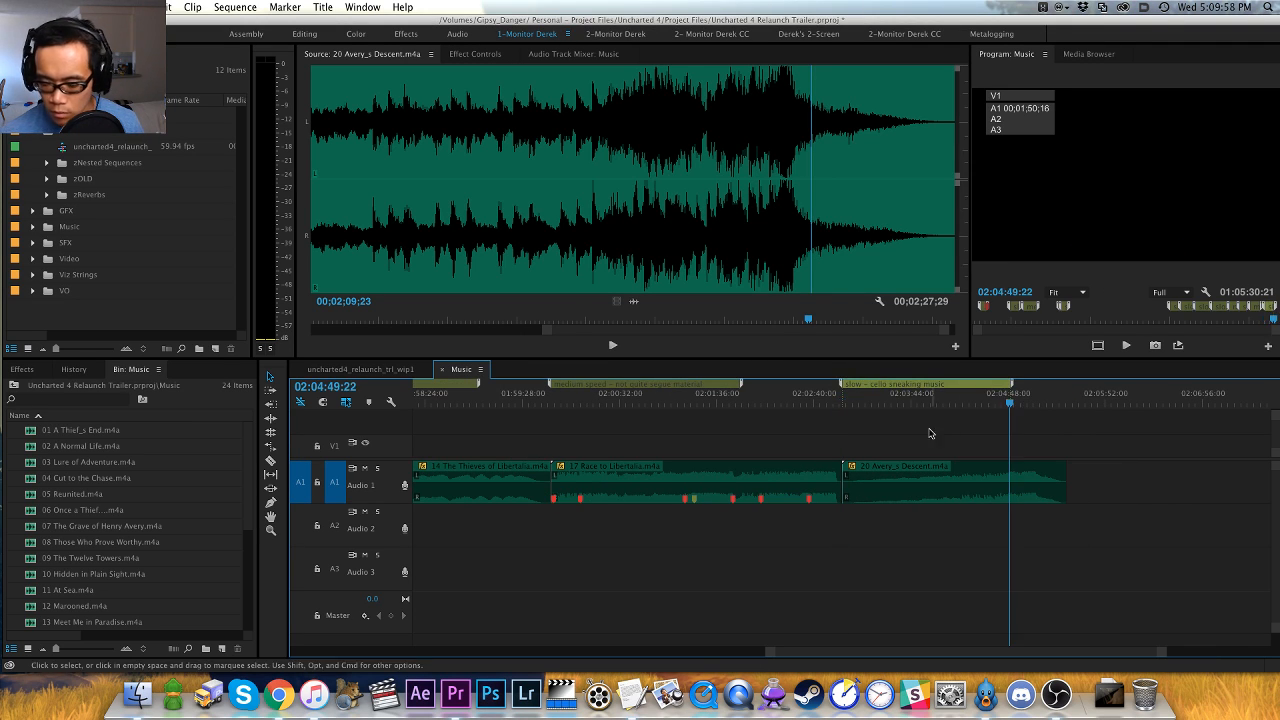
- Go to the start of 21 No Escape.m4a in the Music sequence and open the cue in the Source monitor
key("minus")
key("minus")
key("minus")
left_click(743, 390)
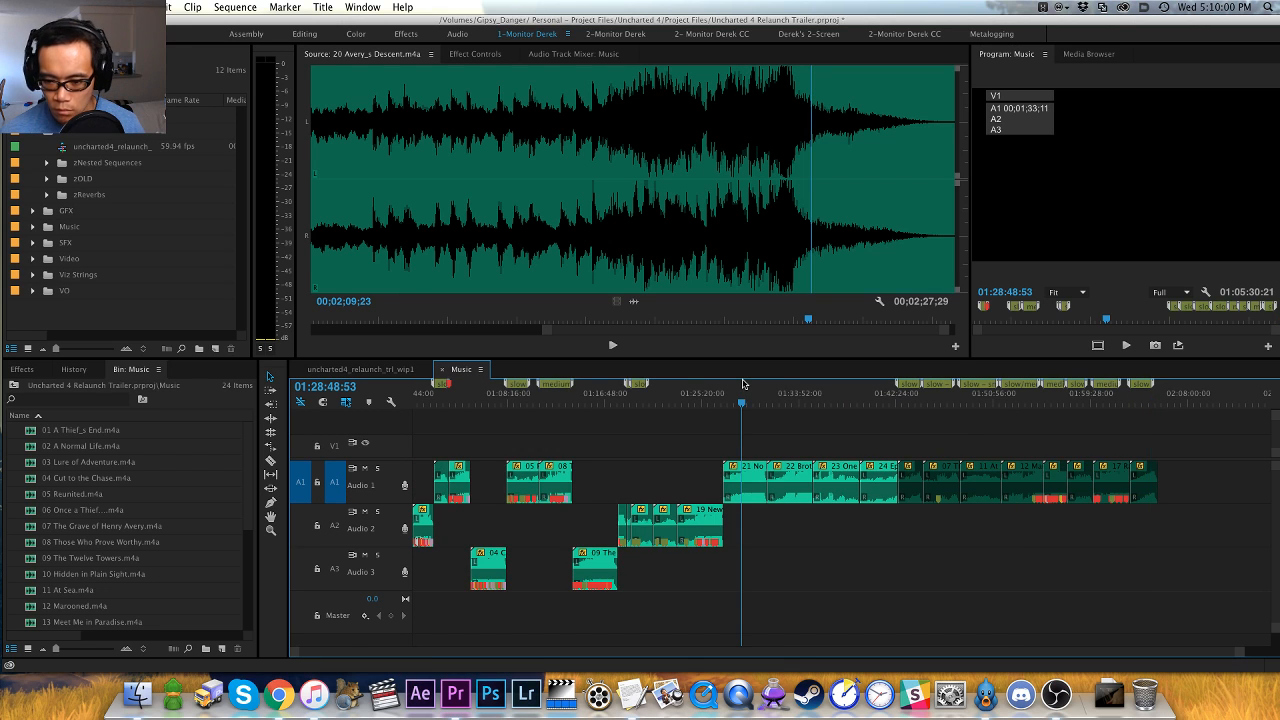
key("=")
key("Up")
key("=")
key("=")
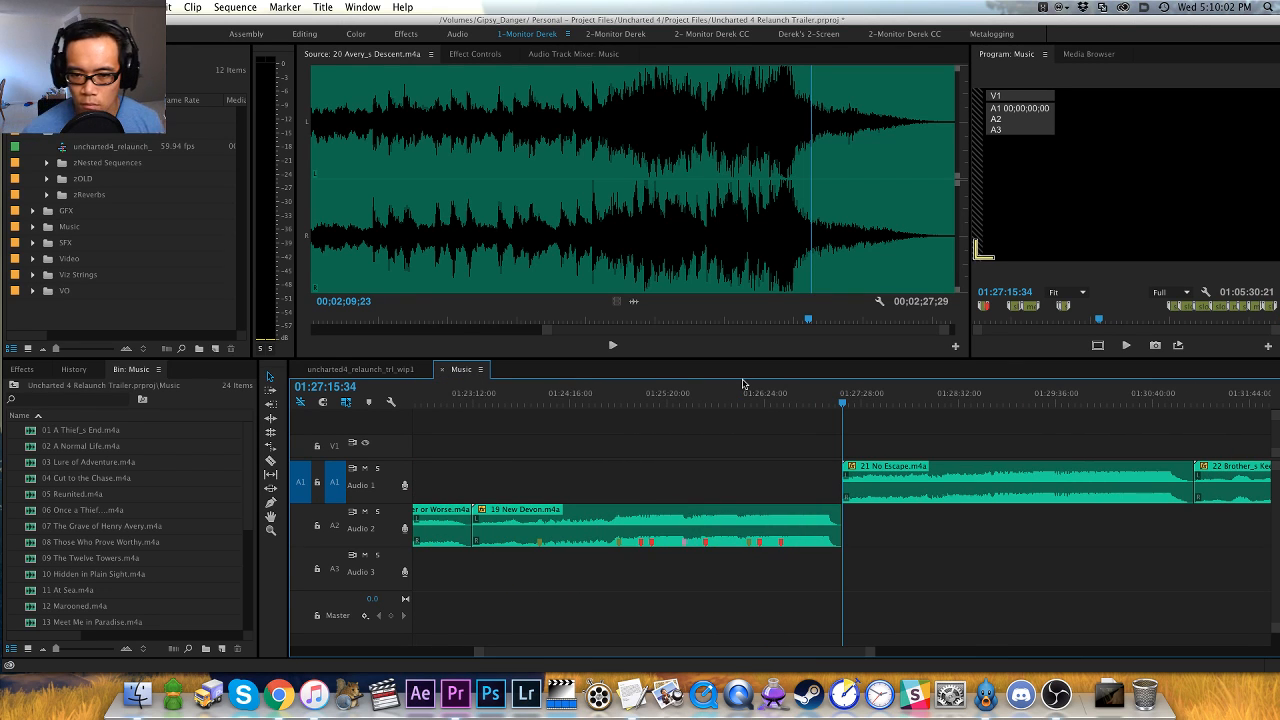
key("space")
key("space")
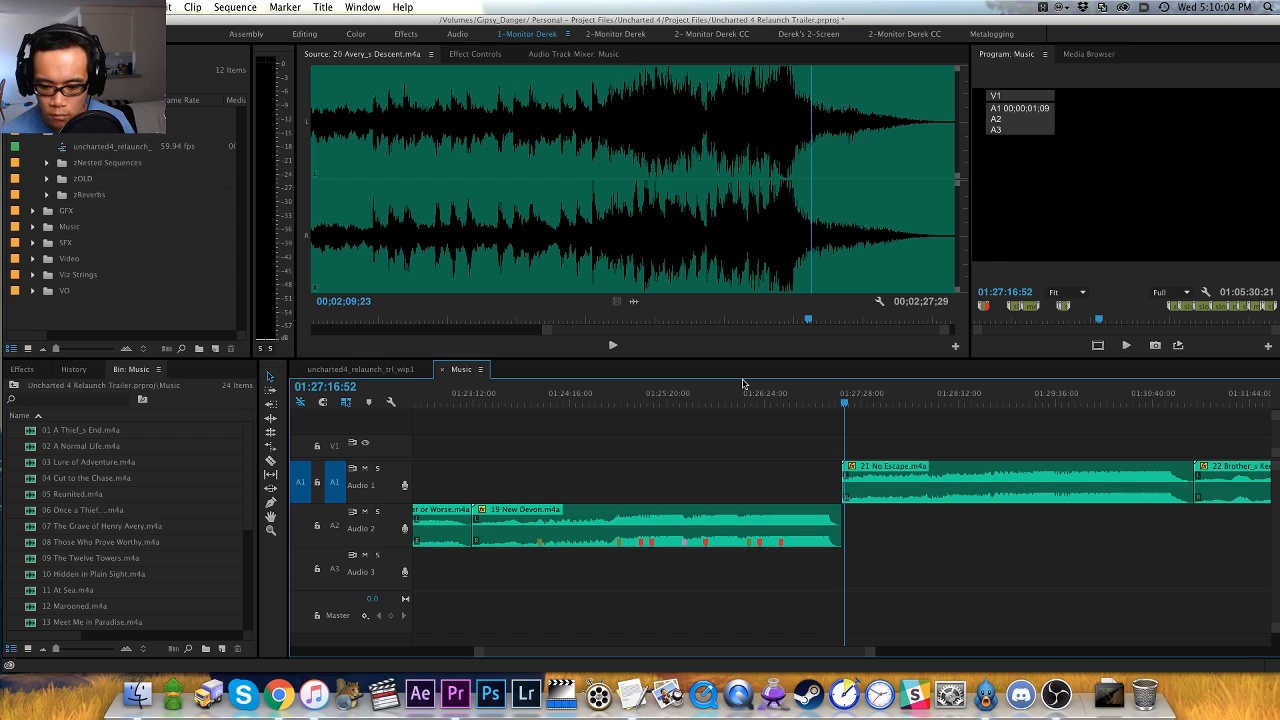
key("Up")
key("f")
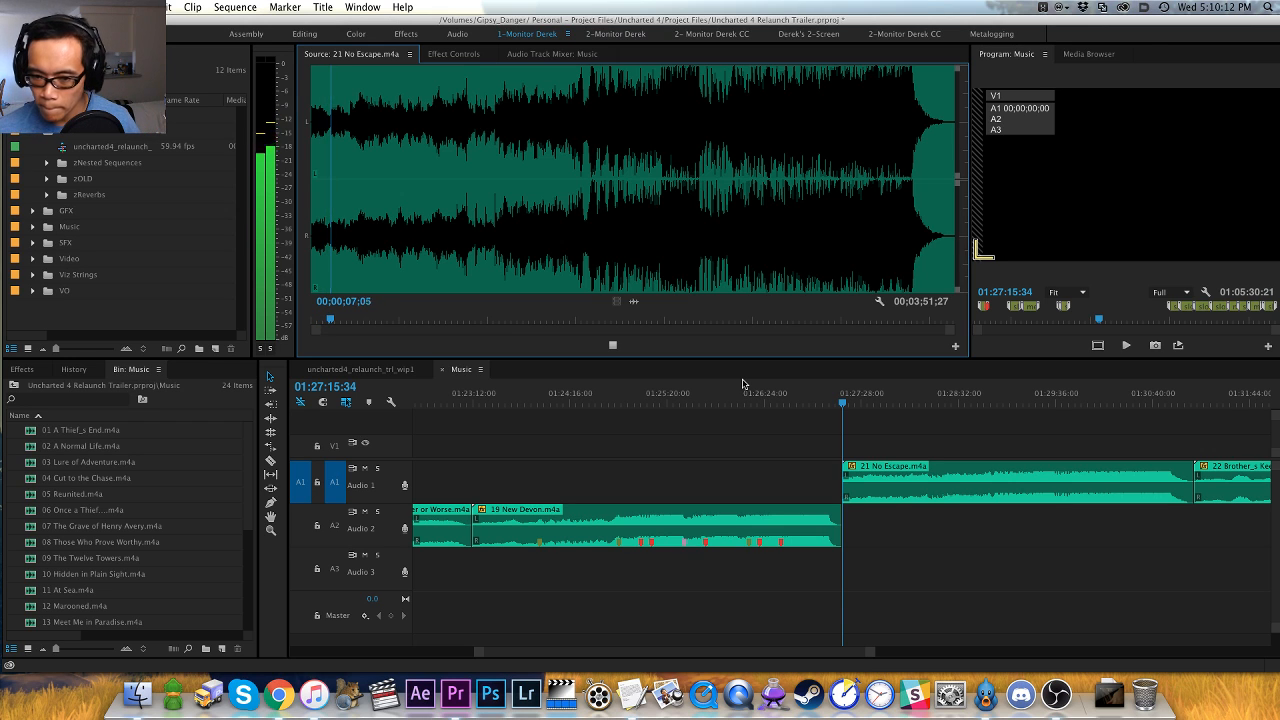
- Audition the opening and early build of 21 No Escape.m4a at several points up to the rise around 00;01;32
left_click(386, 250)
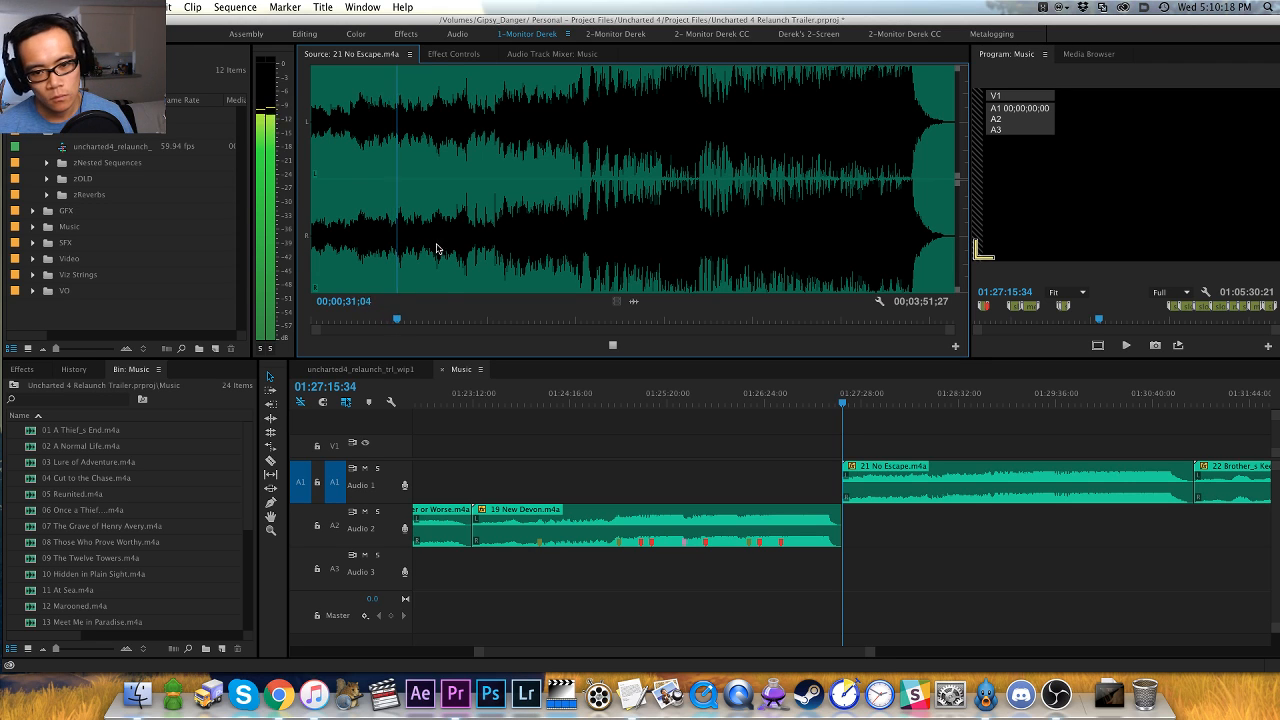
left_click(447, 249)
left_click(471, 249)
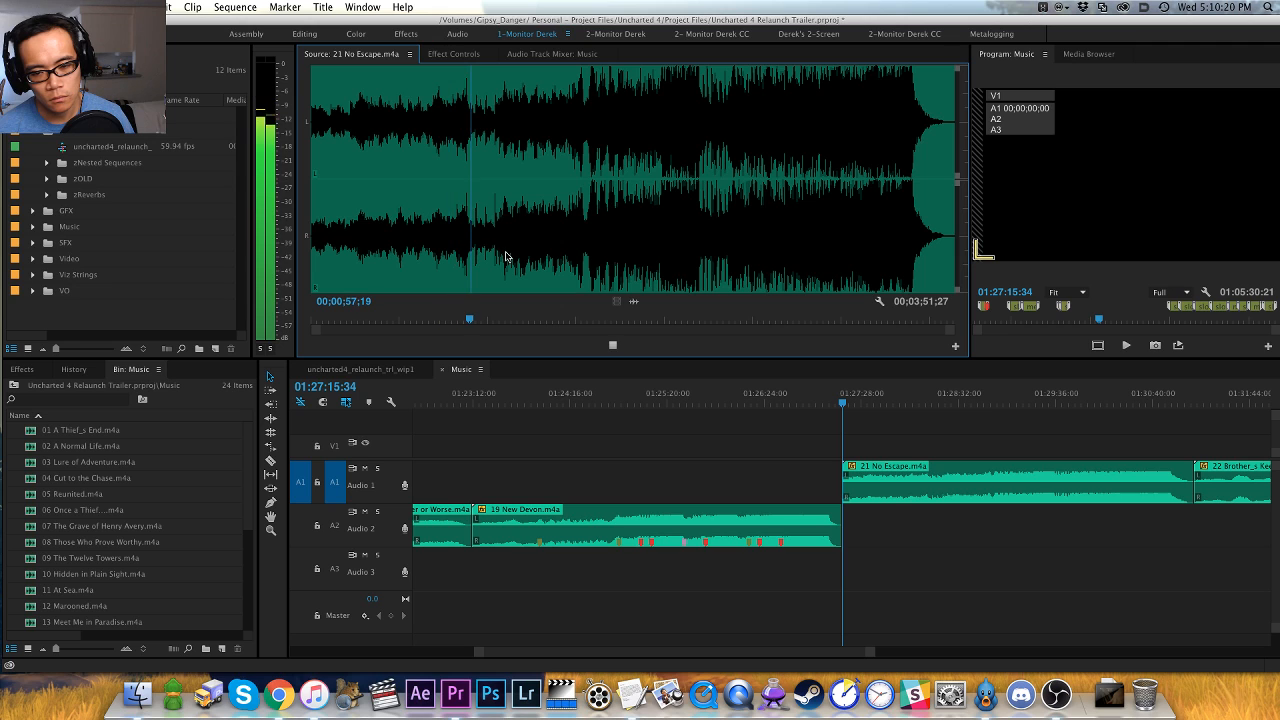
key("space")
left_click(493, 242)
key("space")
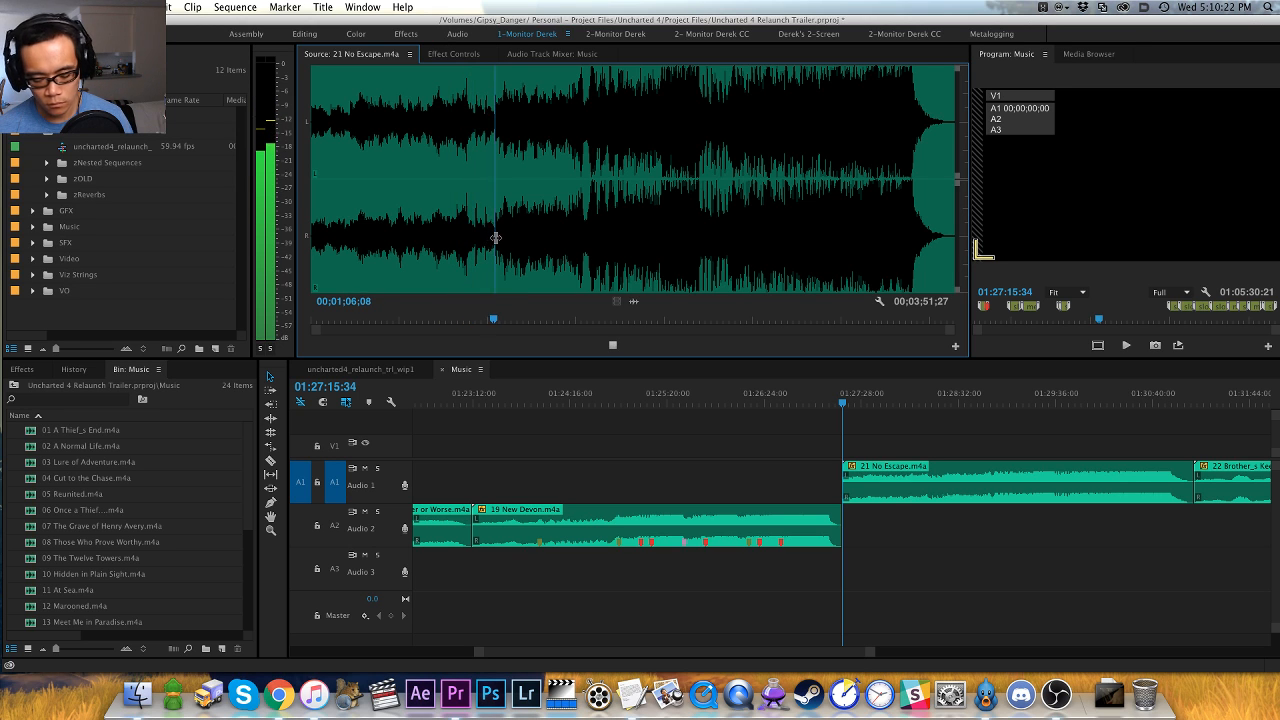
key("equal")
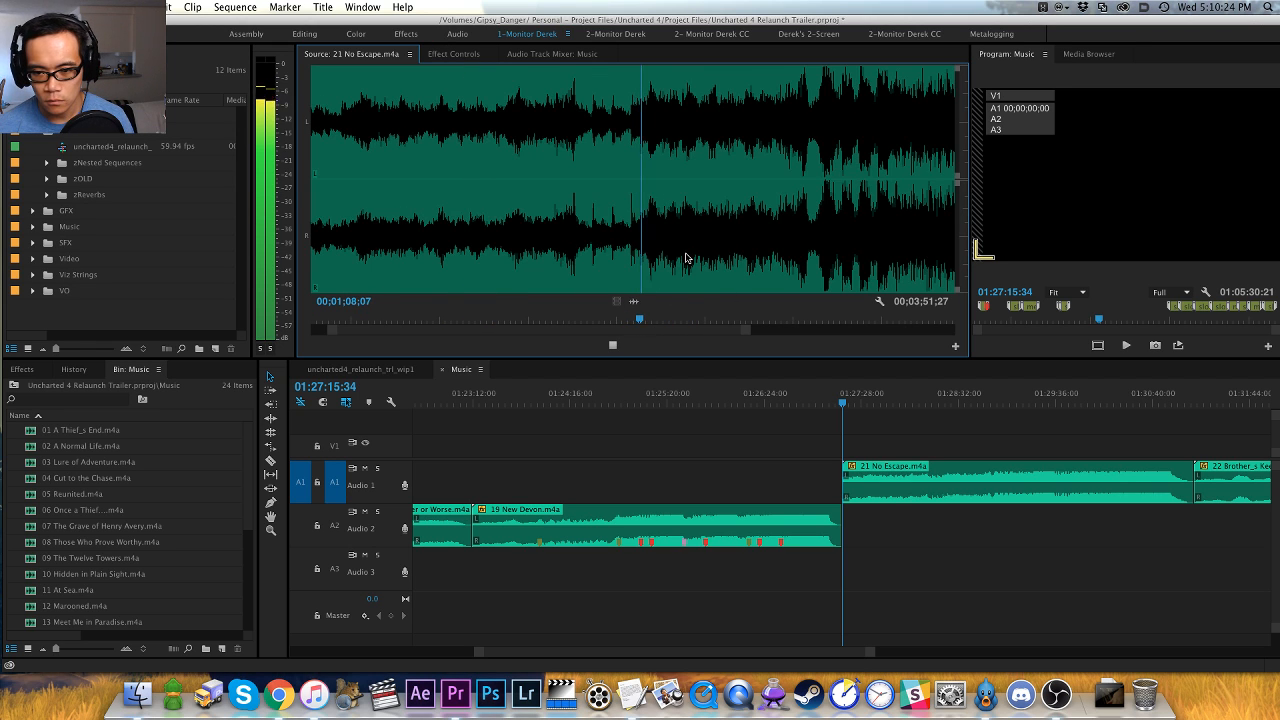
left_click(725, 244)
key("equal")
key("minus")
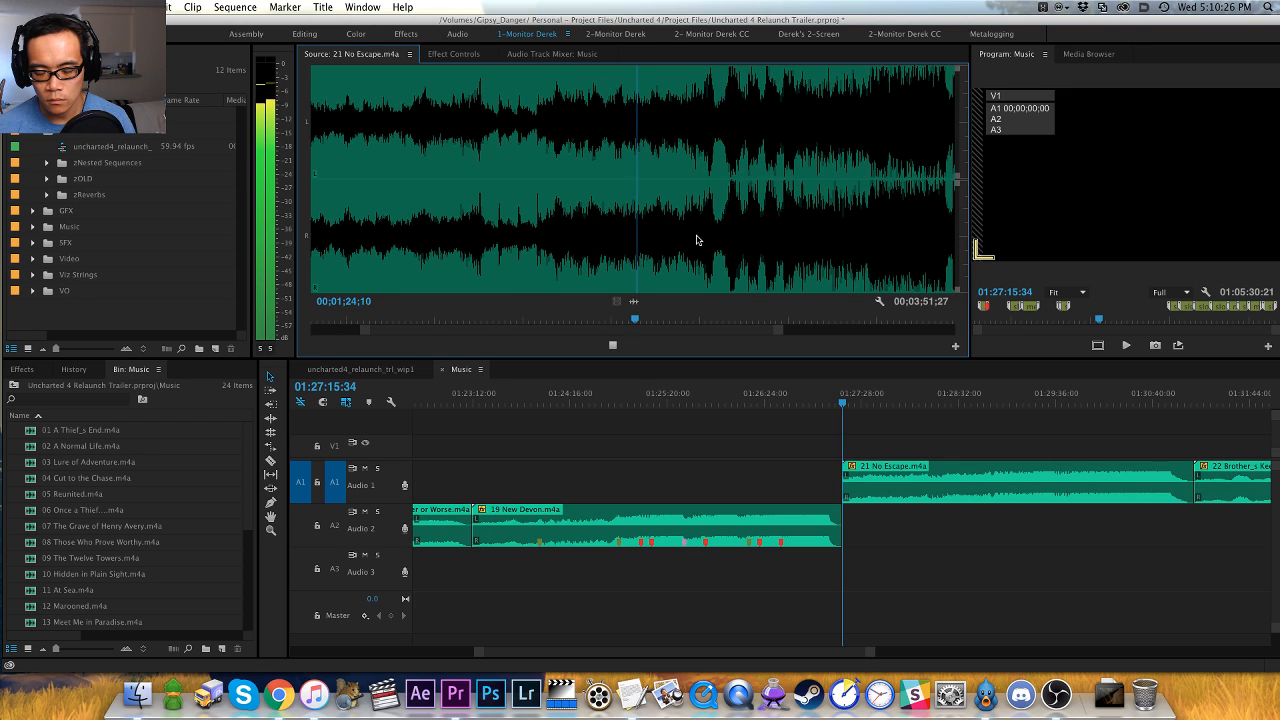
key("equal")
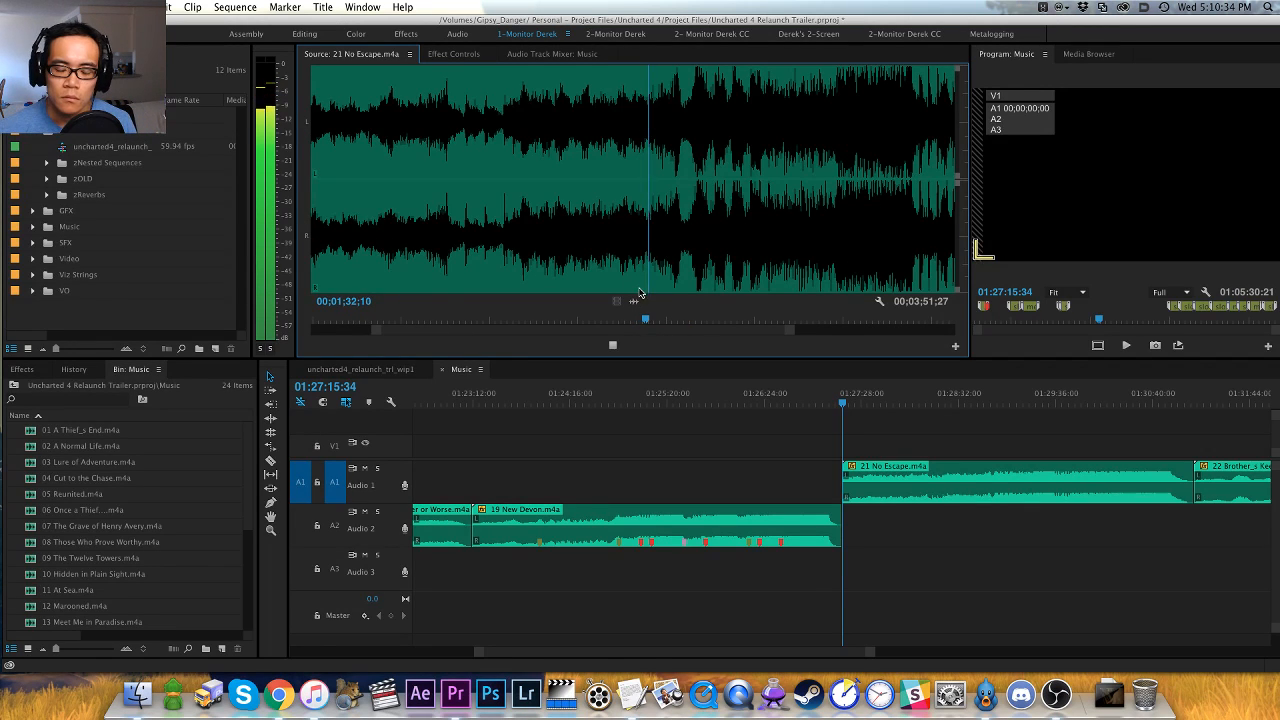
- Replay the swell in 21 No Escape.m4a and add a red clip marker on its hit at about 00;01;41
key("=")
key("=")
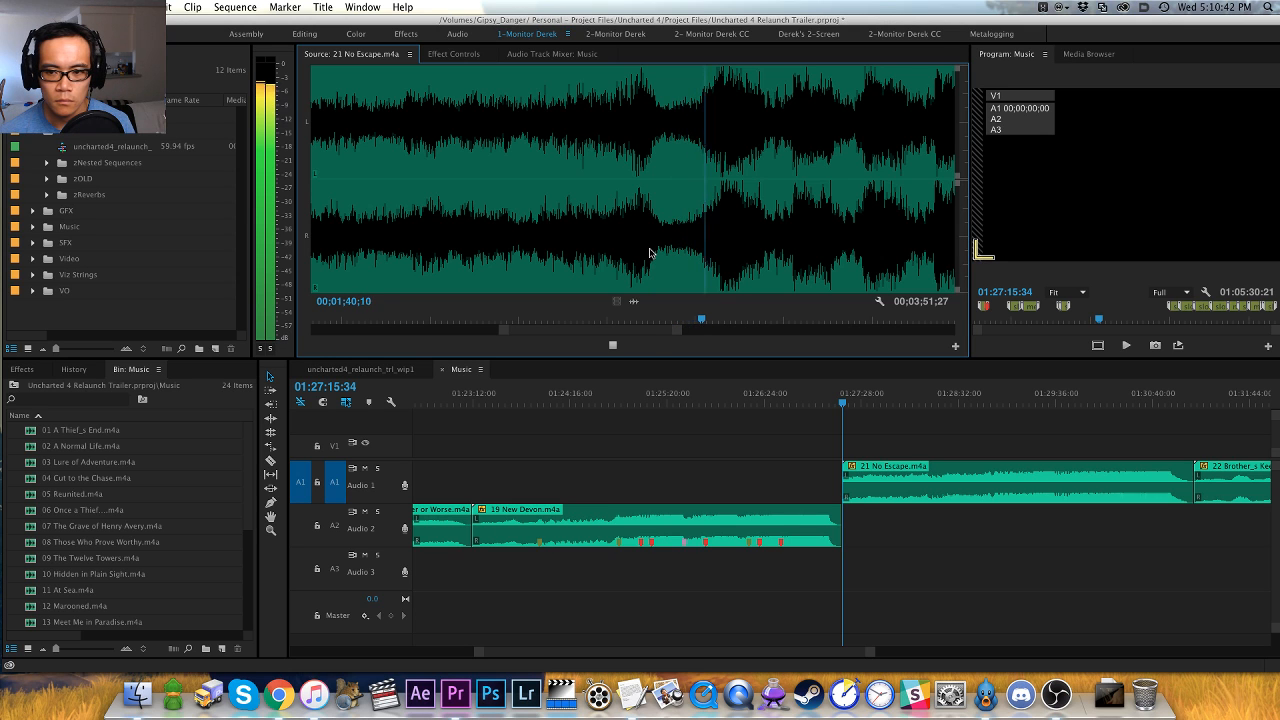
left_click(571, 230)
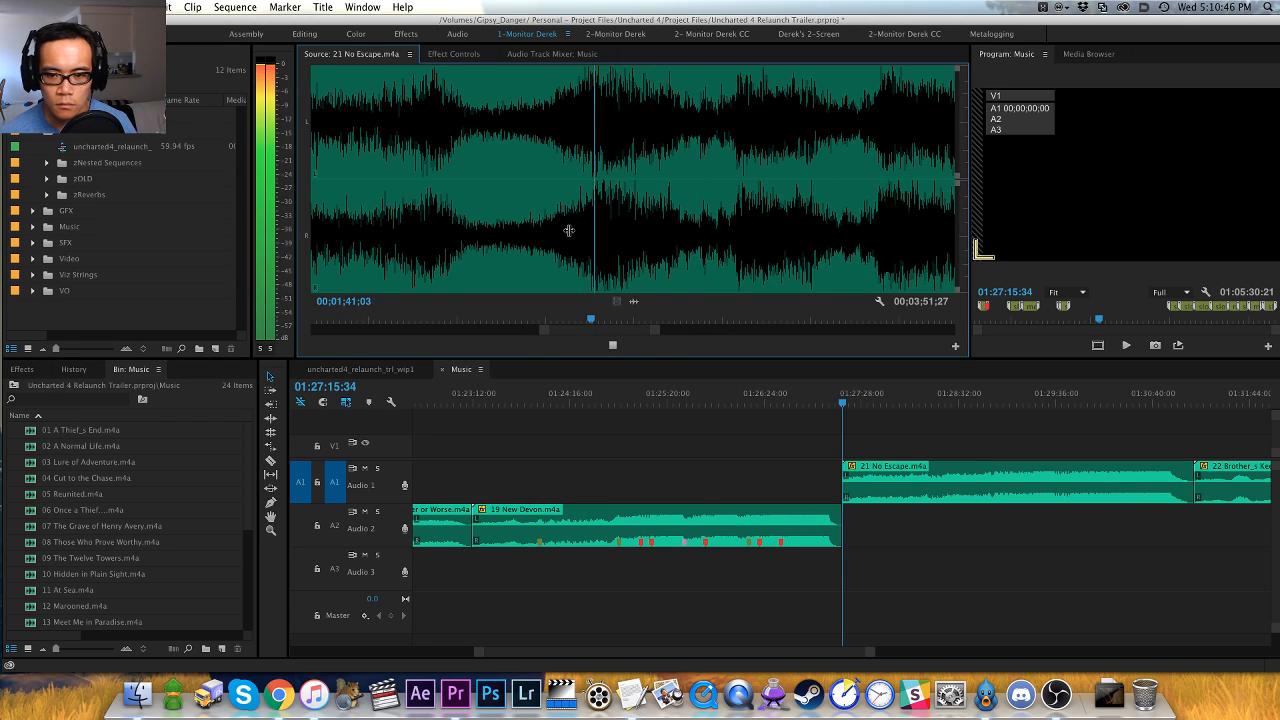
key("space")
key("space")
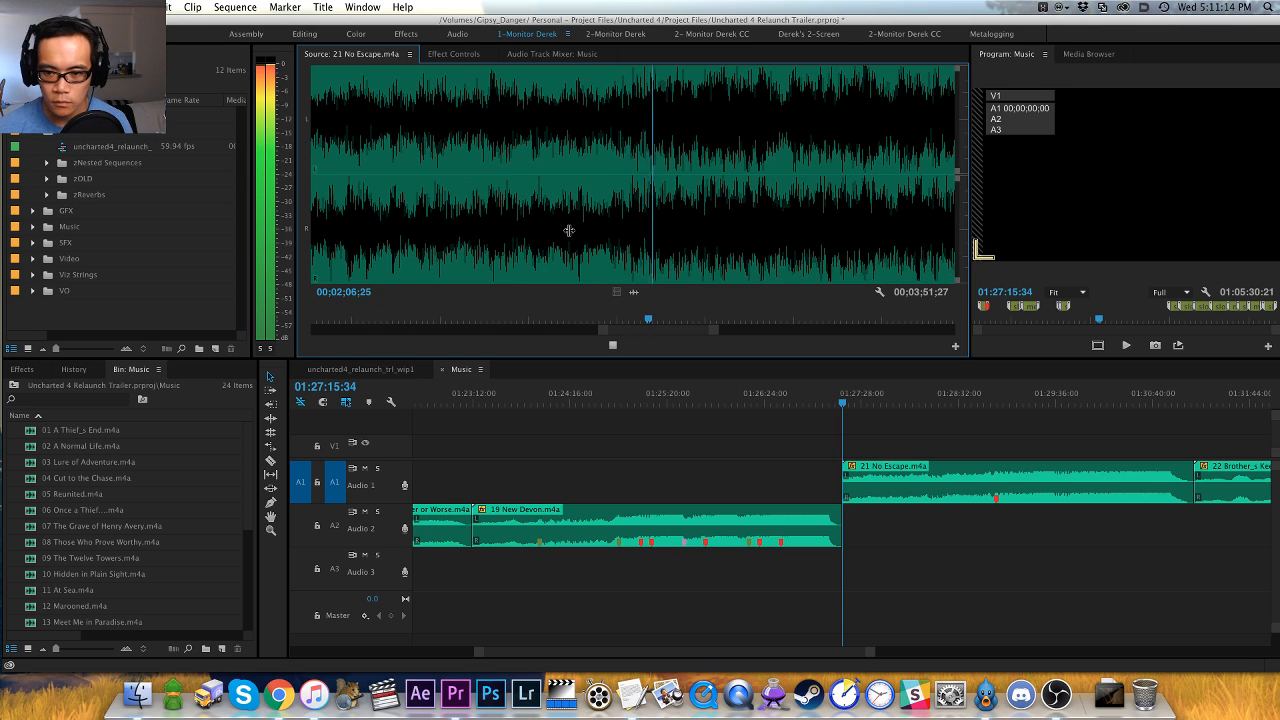
- Pinpoint the change in 21 No Escape.m4a by replaying it and add an orange clip marker at about 00;02;06;21
key("space")
left_click(607, 251)
key("space")
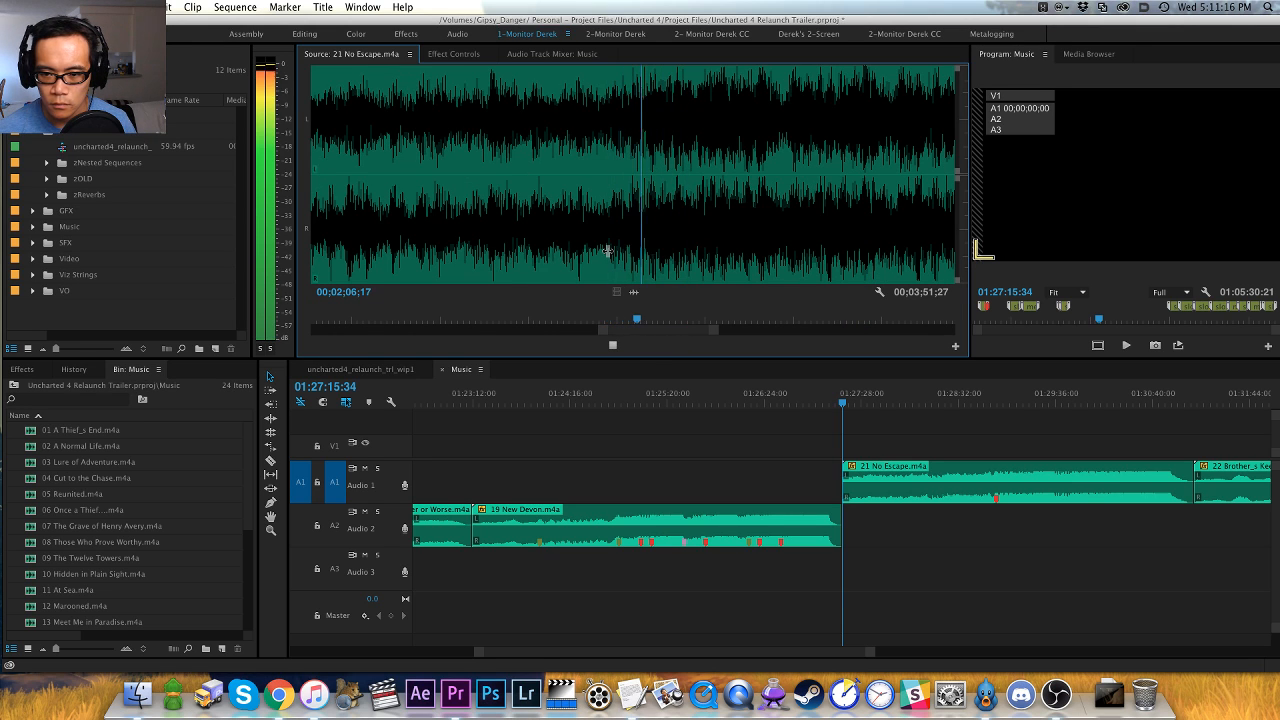
key("space")
left_click(607, 251)
key("space")
key("space")
key("Left")
key("Left")
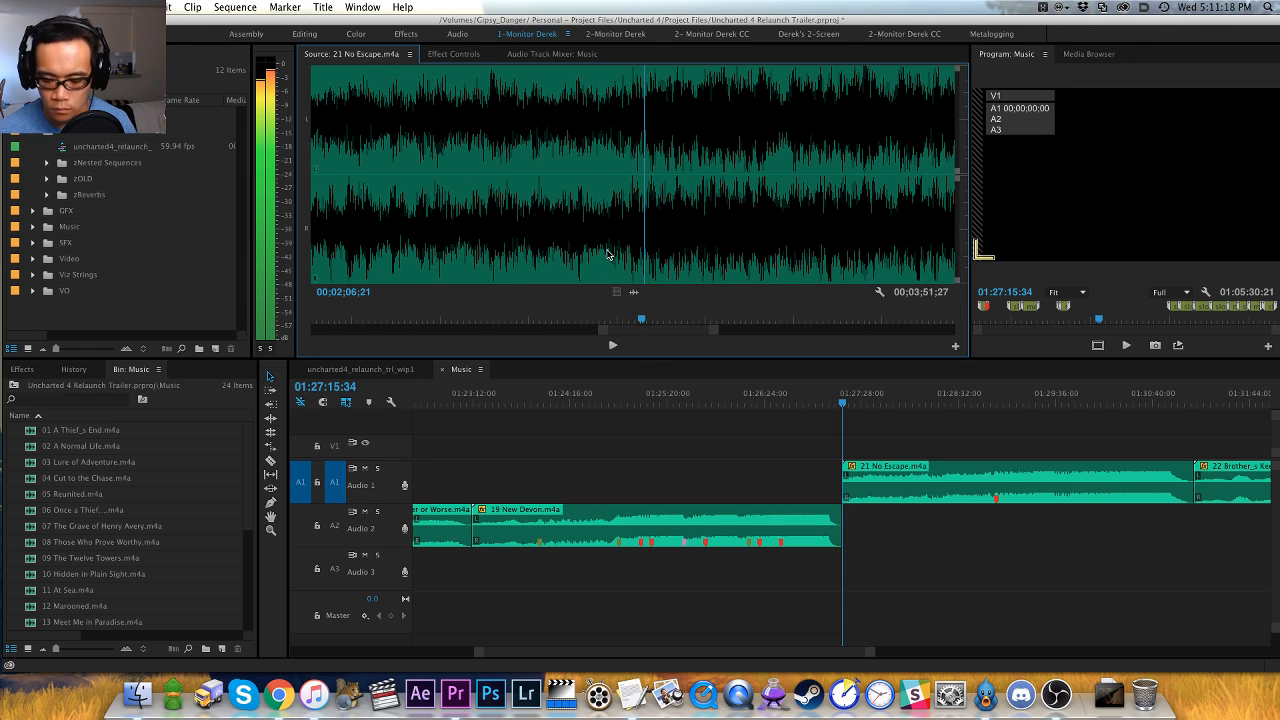
key("=")
key("-")
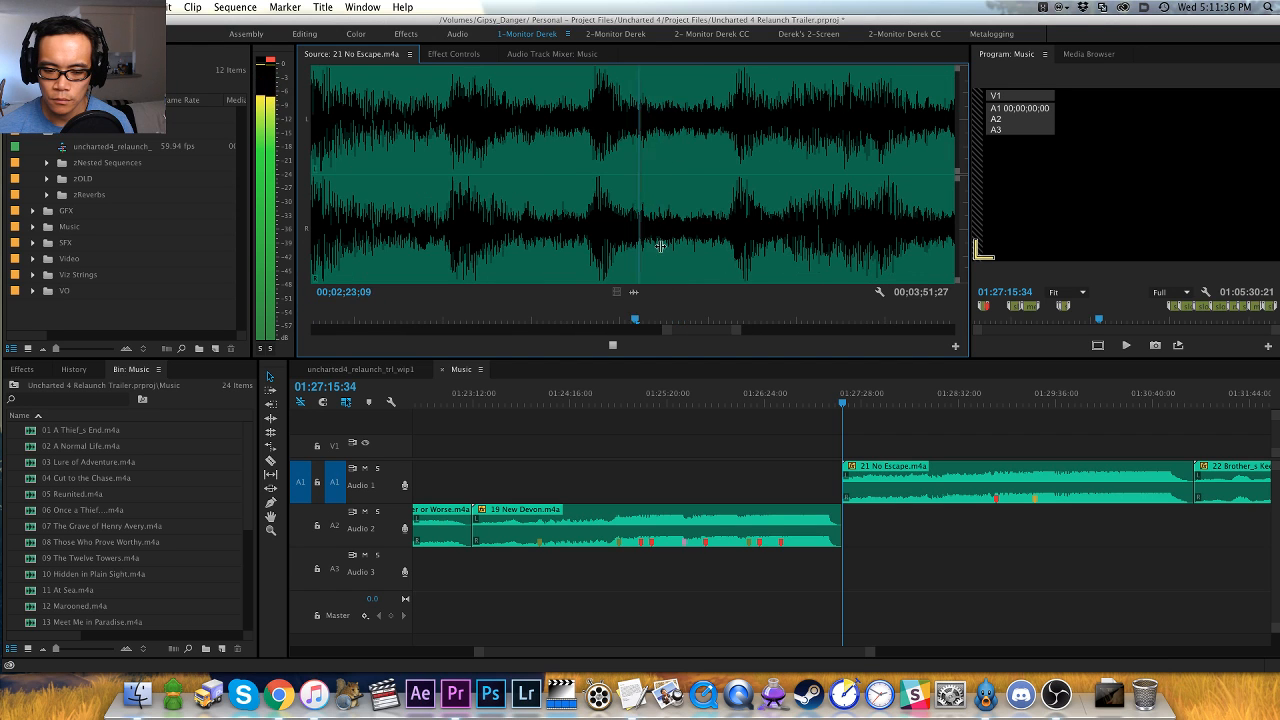
- Replay the end of the loud passage in 21 No Escape.m4a and add a green clip marker at 00;02;19;18
left_click(420, 258)
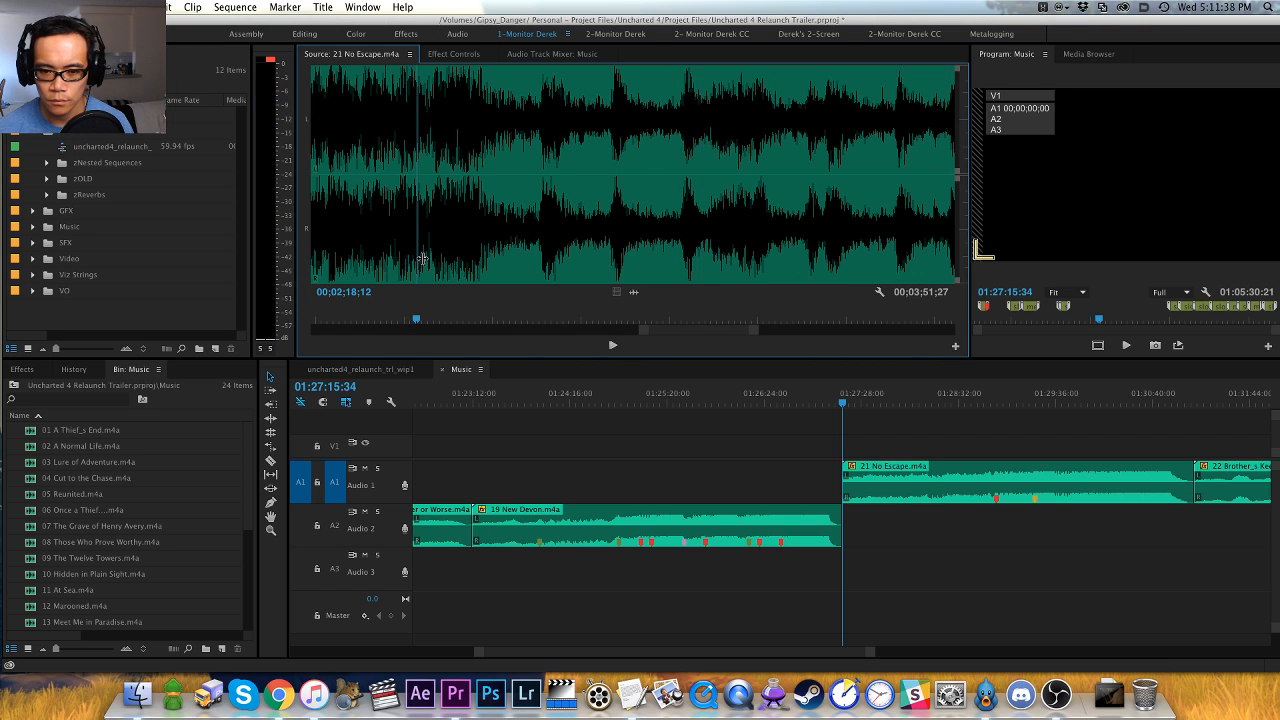
key("space")
key("space")
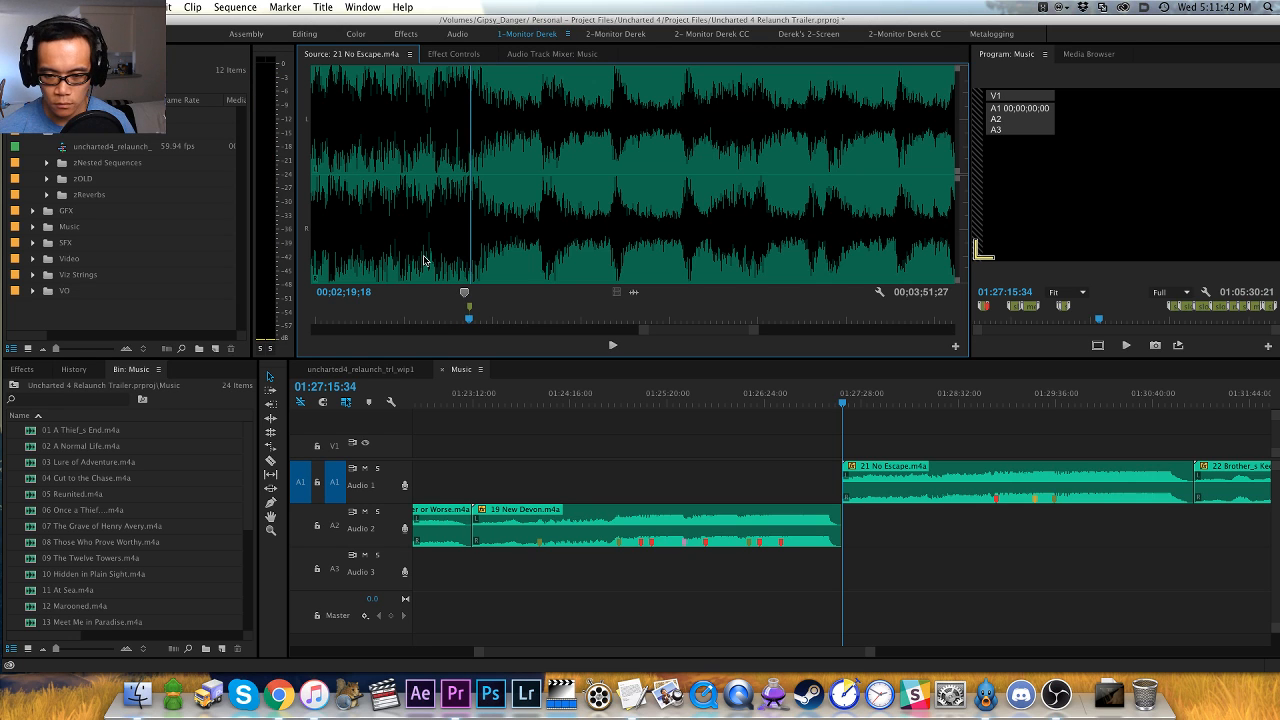
- Play 21 No Escape.m4a on to the next hit and add a red clip marker at 00;02;32;11
key("space")
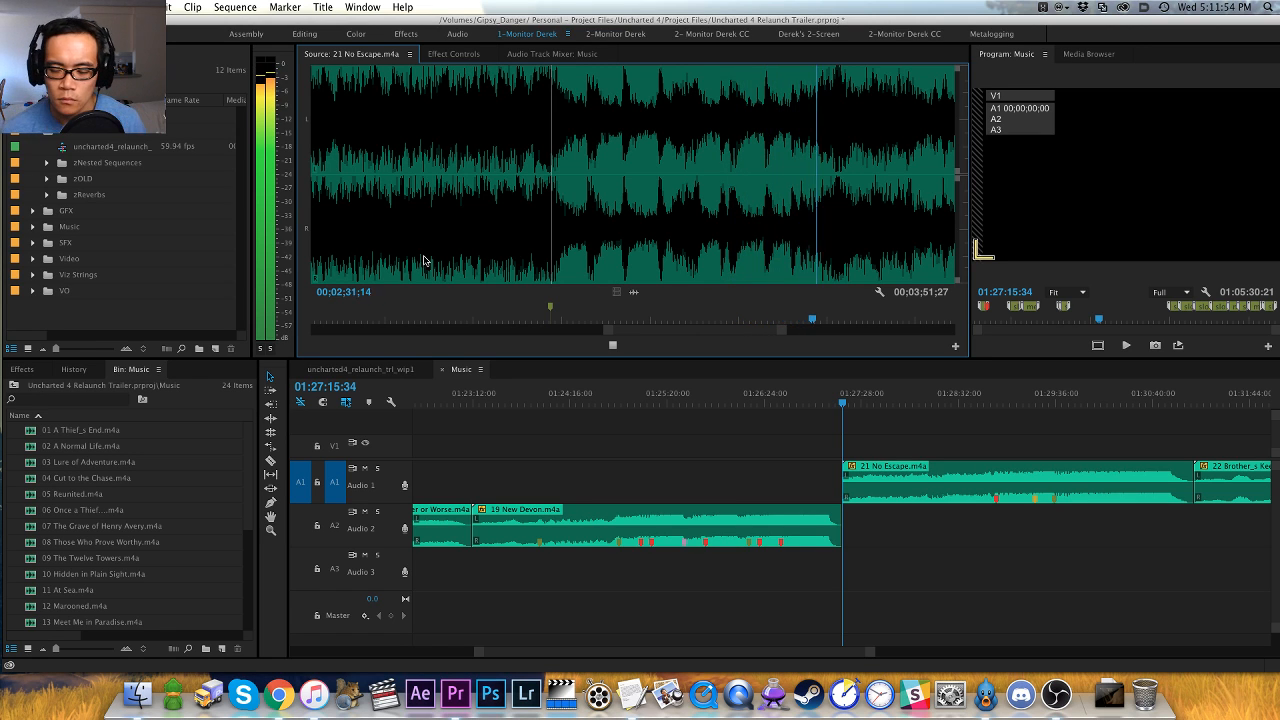
key("=")
key("space")
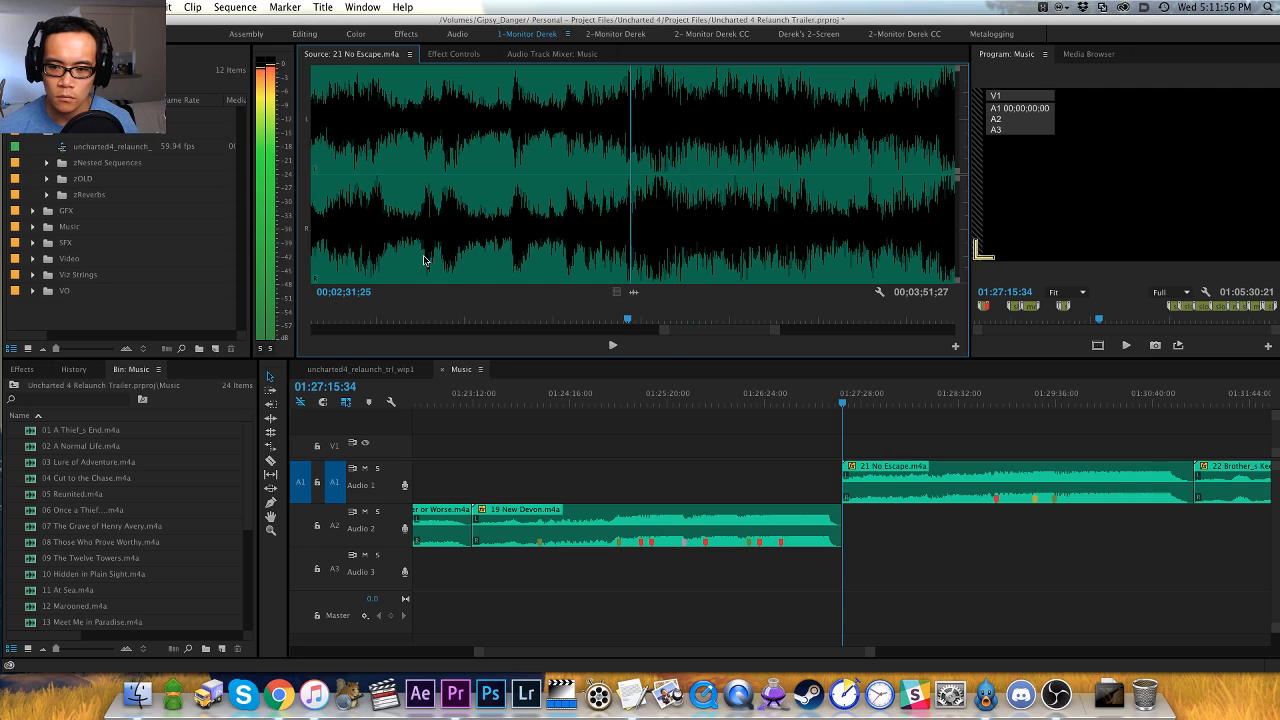
key("space")
key("space")
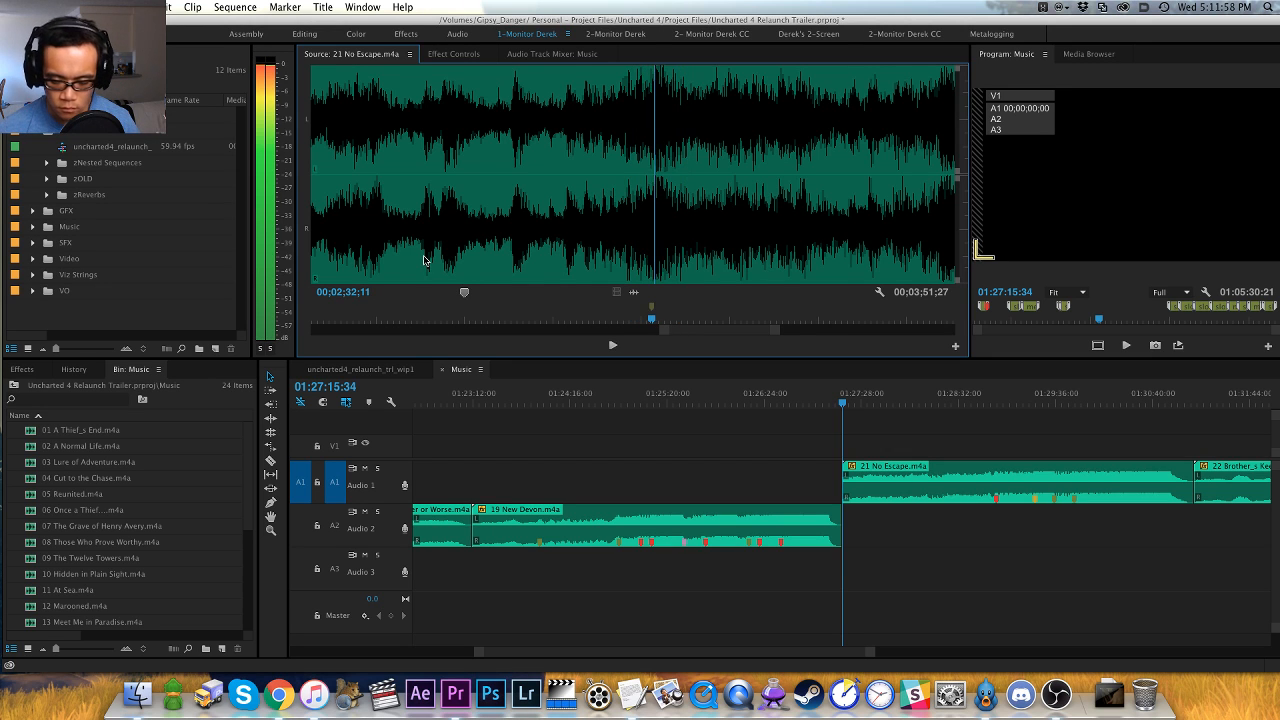
key("space")
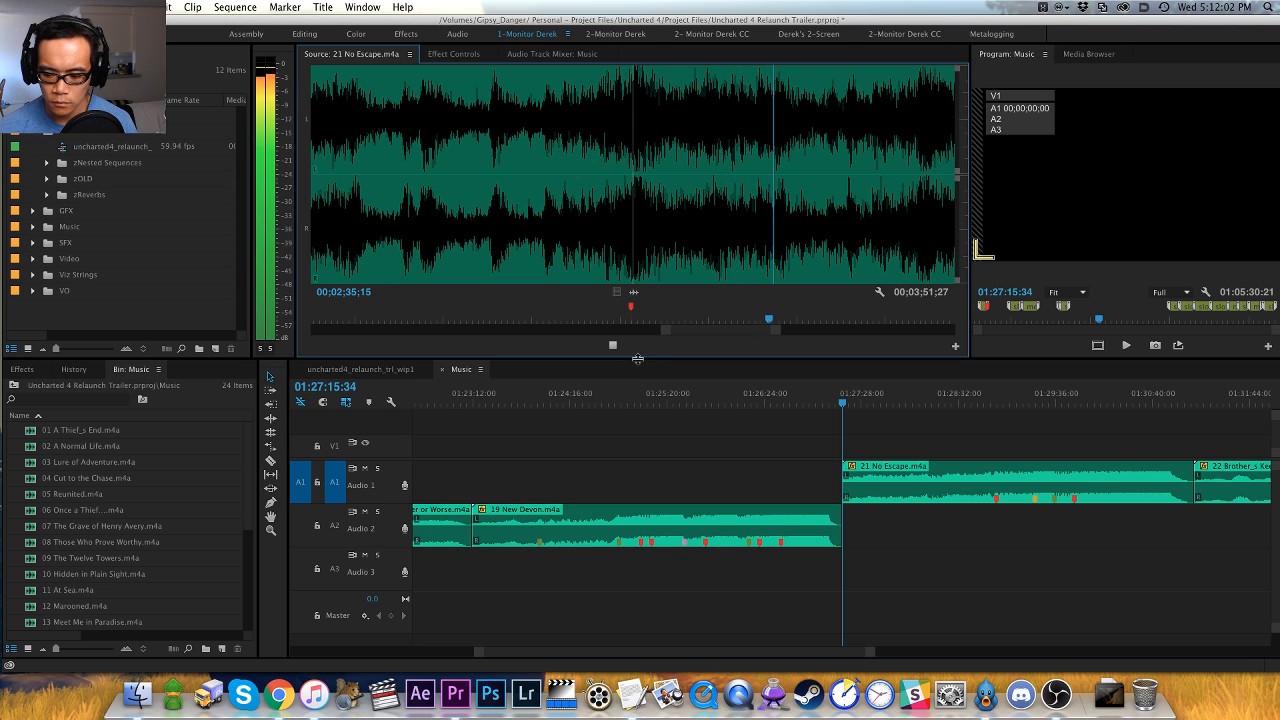
- Pinpoint the following hit in 21 No Escape.m4a by replaying it and add a red clip marker at 00;02;45;03
key("minus")
key("minus")
key("minus")
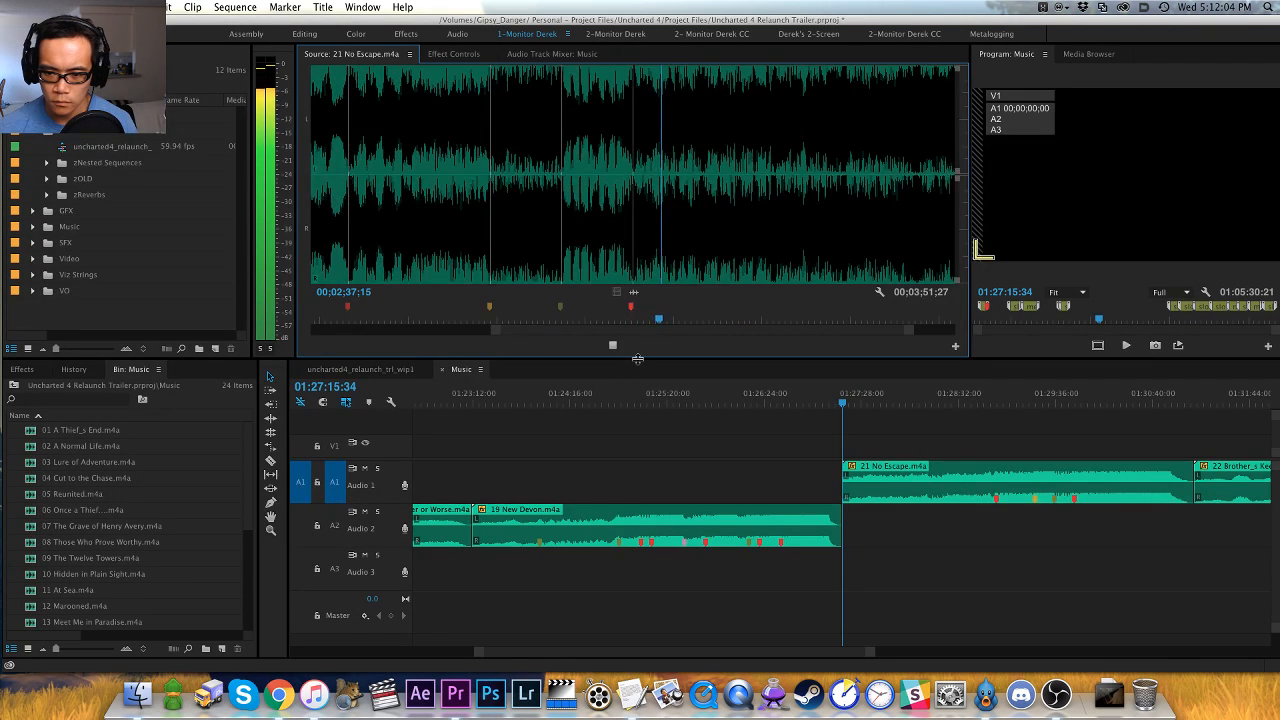
key("minus")
key("equal")
key("equal")
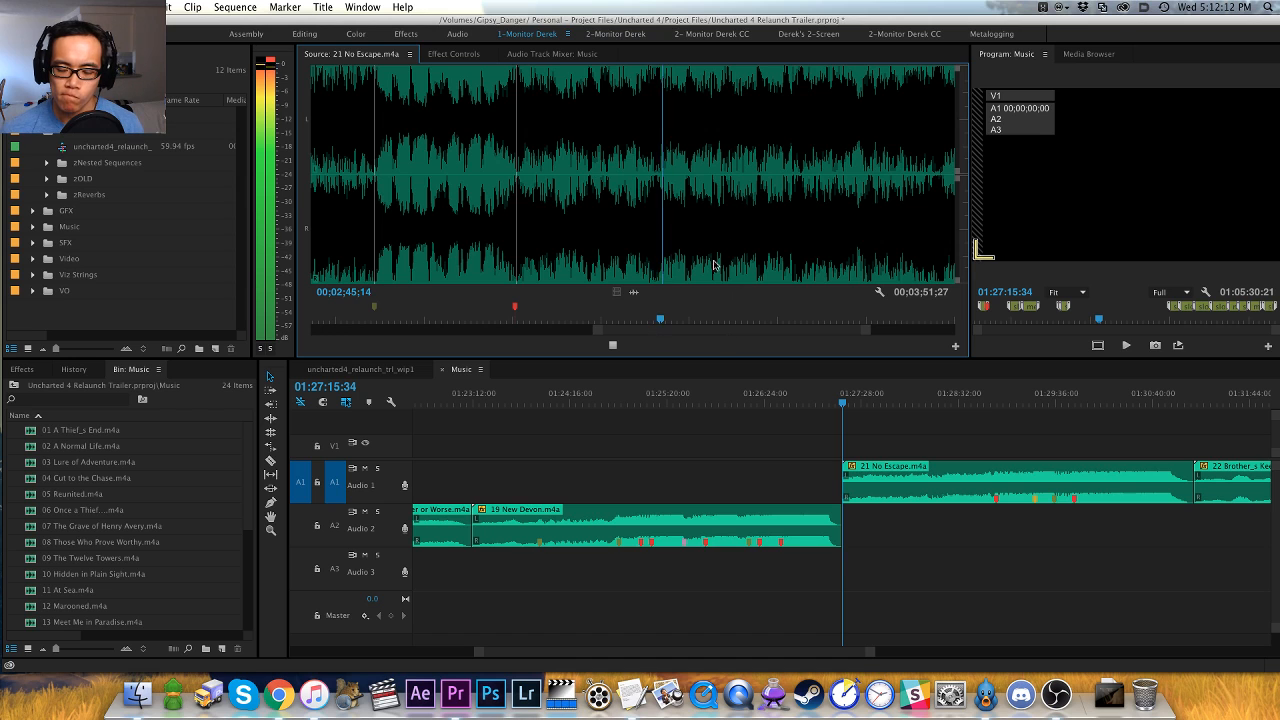
key("equal")
key("equal")
key("space")
left_click(542, 250)
key("space")
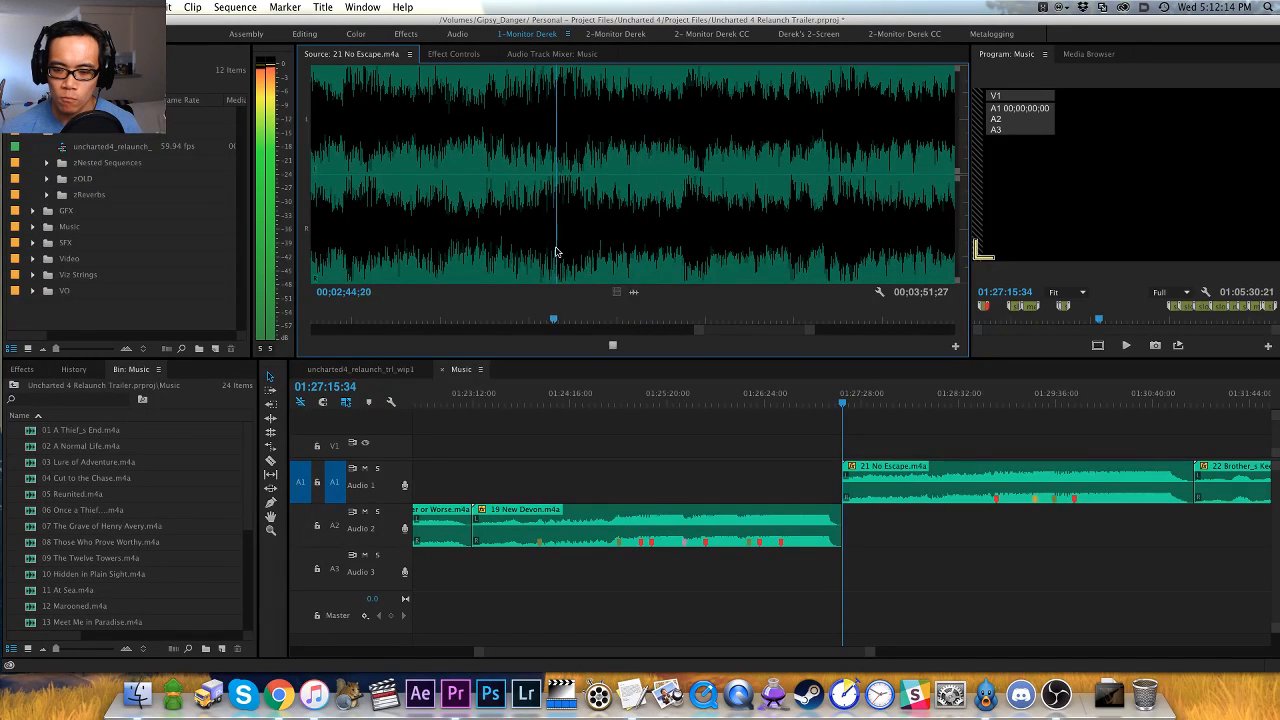
key("space")
left_click(557, 251)
key("space")
key("space")
key("Right")
key("Right")
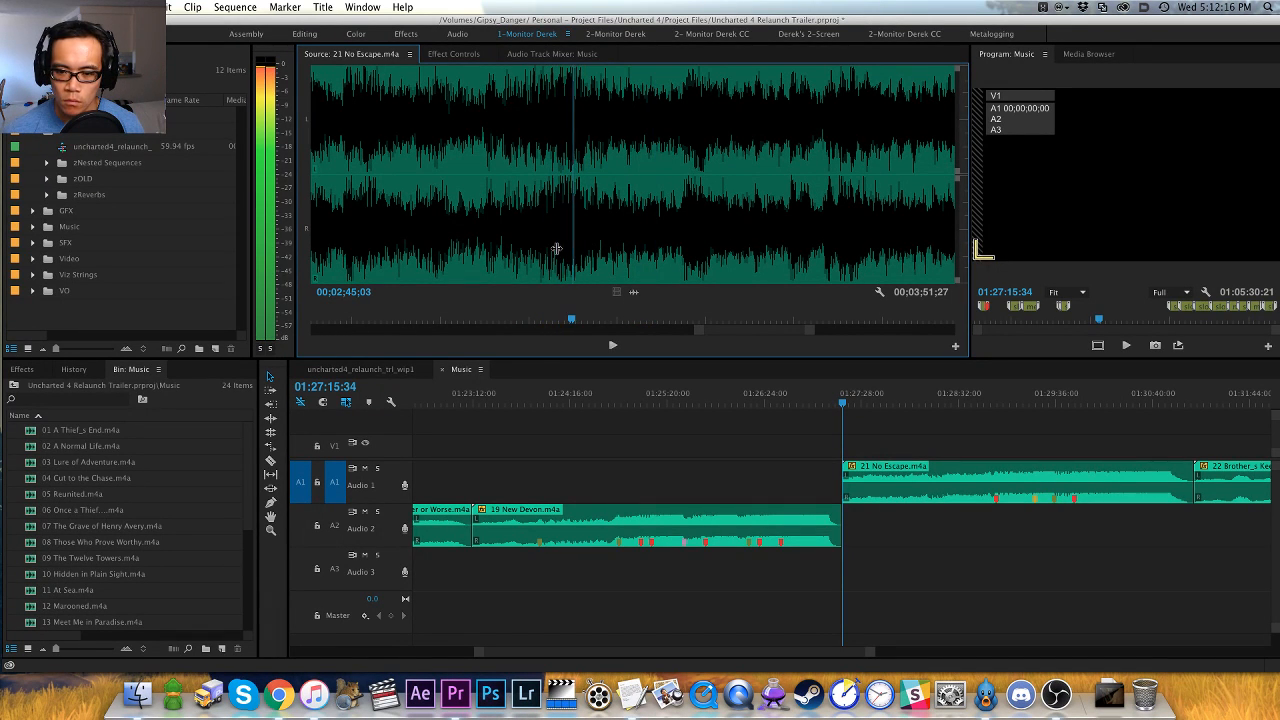
key("Left")
key("Right")
key("minus")
key("space")
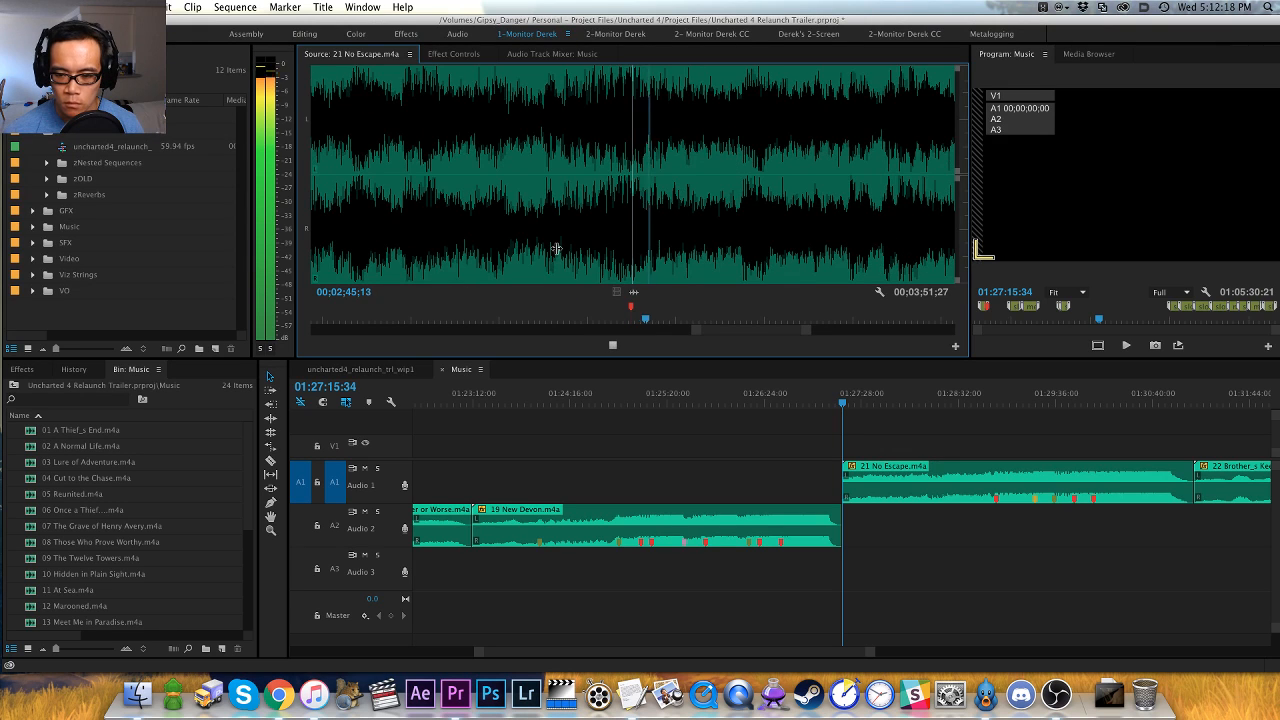
- Listen through the rest of 21 No Escape.m4a from the last marker to the sustained section before the final fade
key("minus")
key("equal")
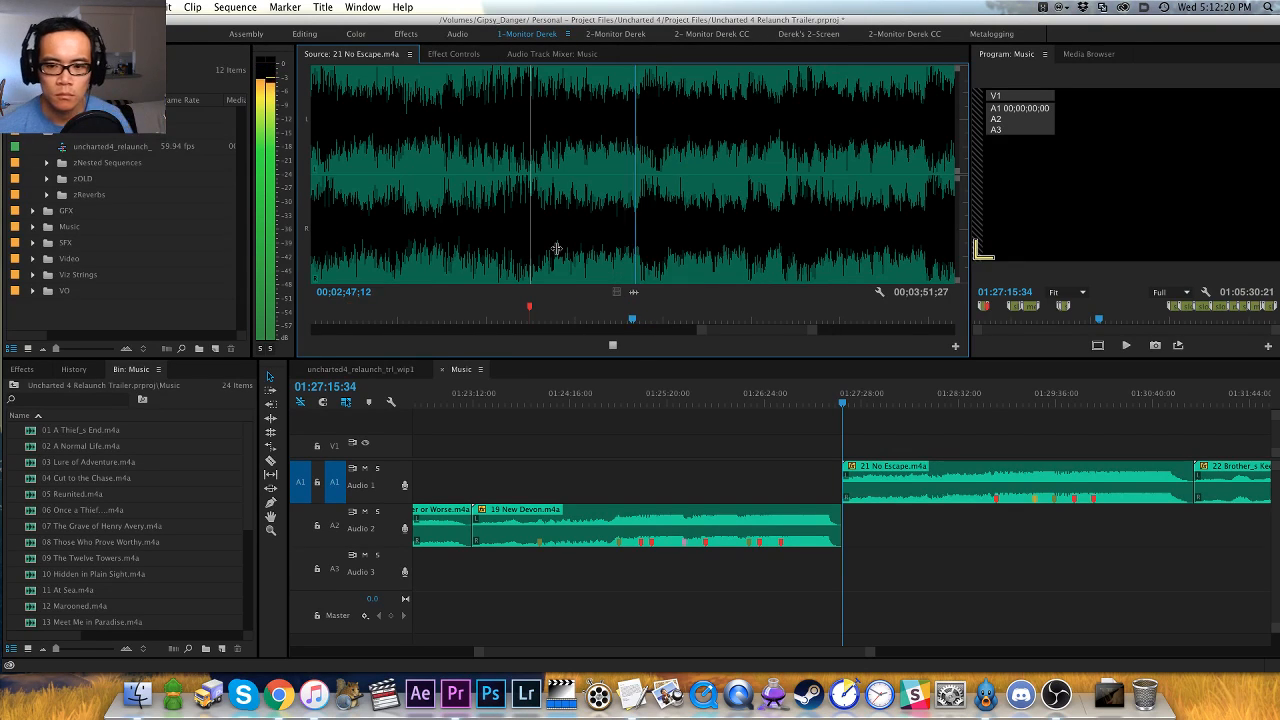
key("minus")
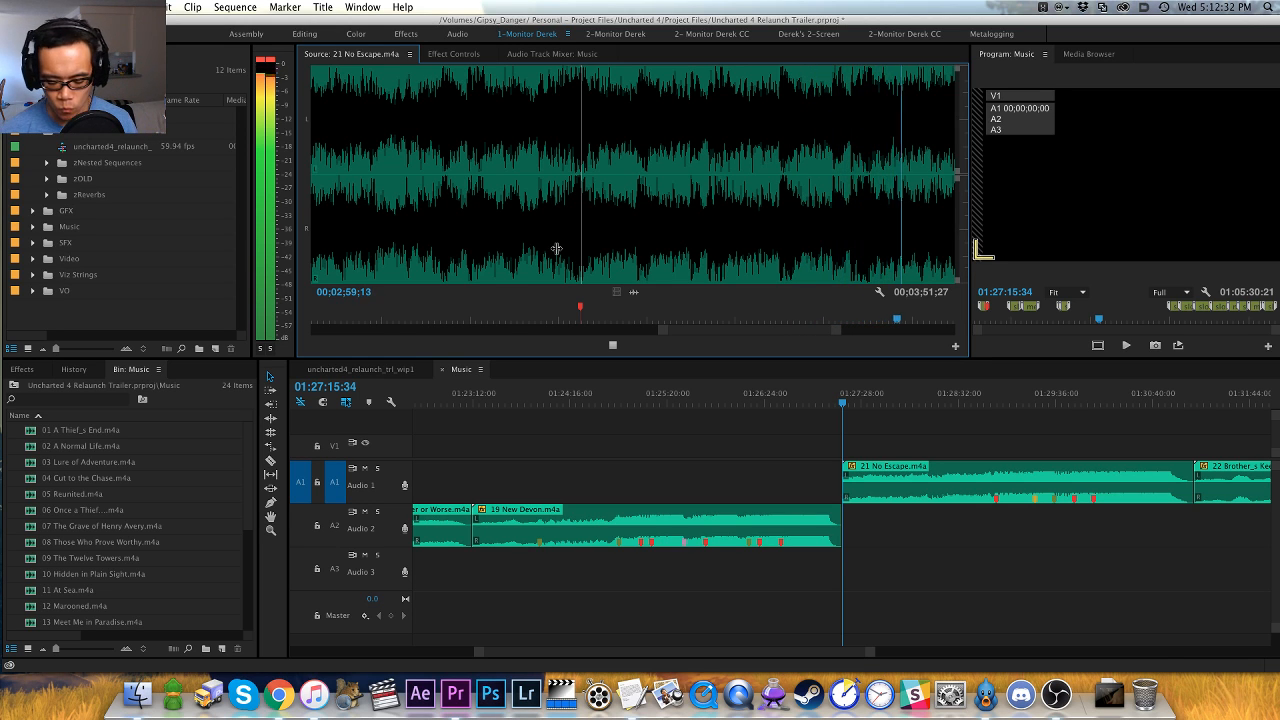
key("minus")
key("minus")
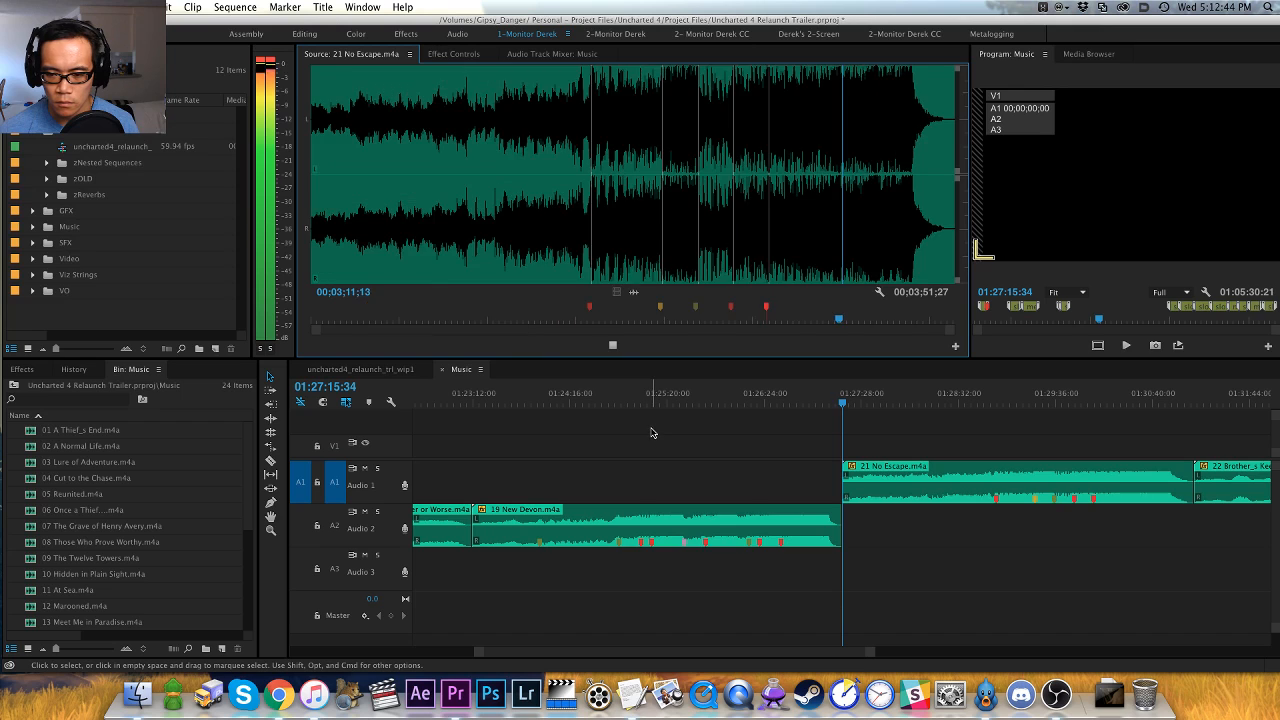
left_click(789, 266)
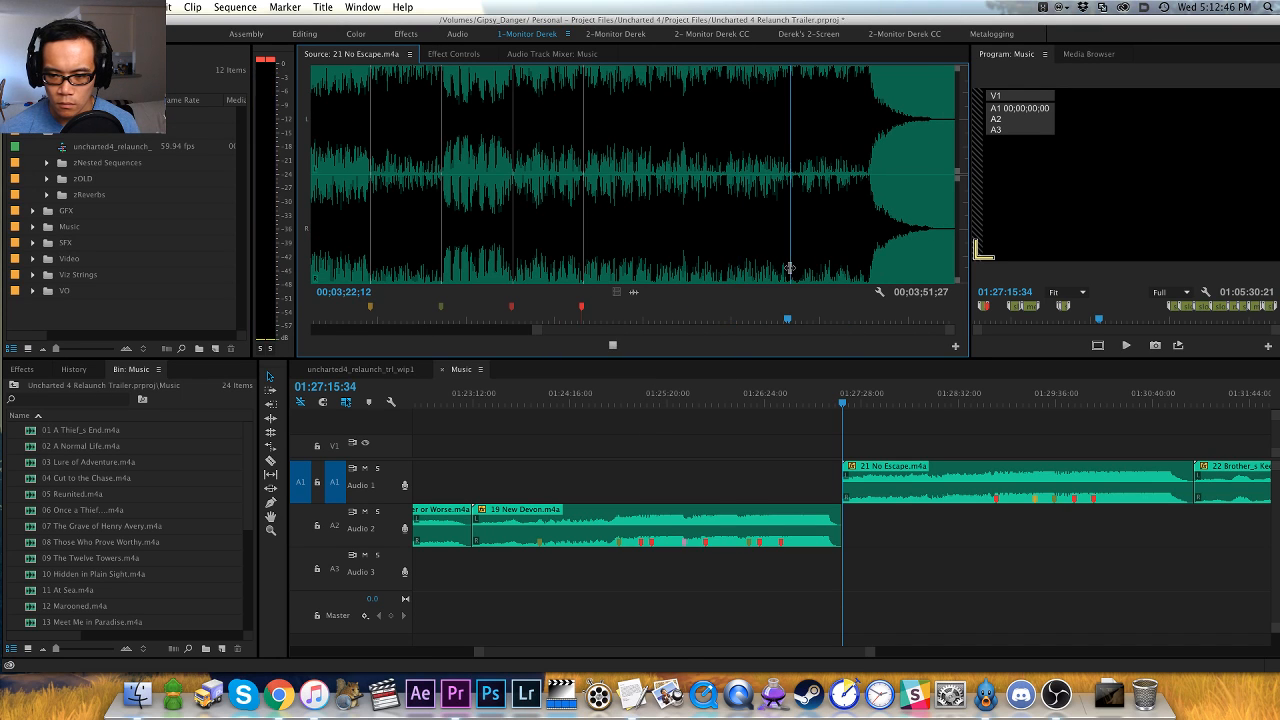
key("equal")
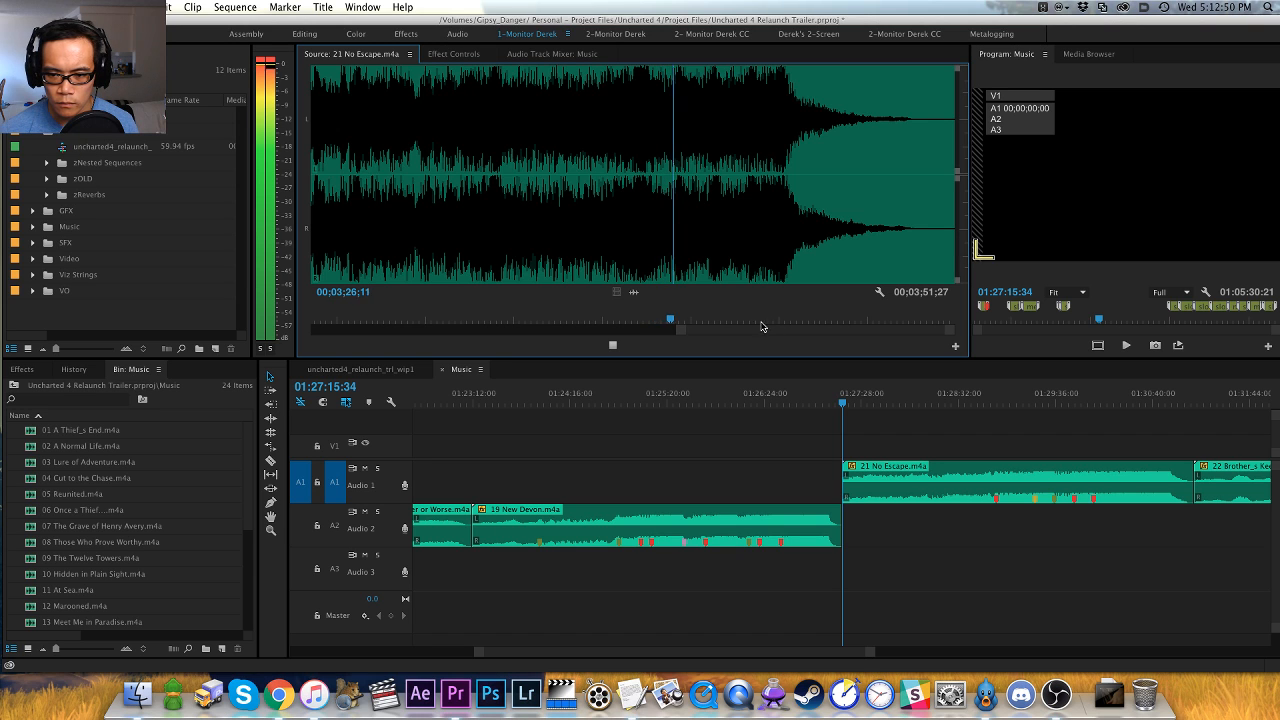
key("minus")
key("space")
- Move the 21 No Escape.m4a clip from Audio 1 down to Audio 2 at the same time position and deselect it
left_click(896, 484)
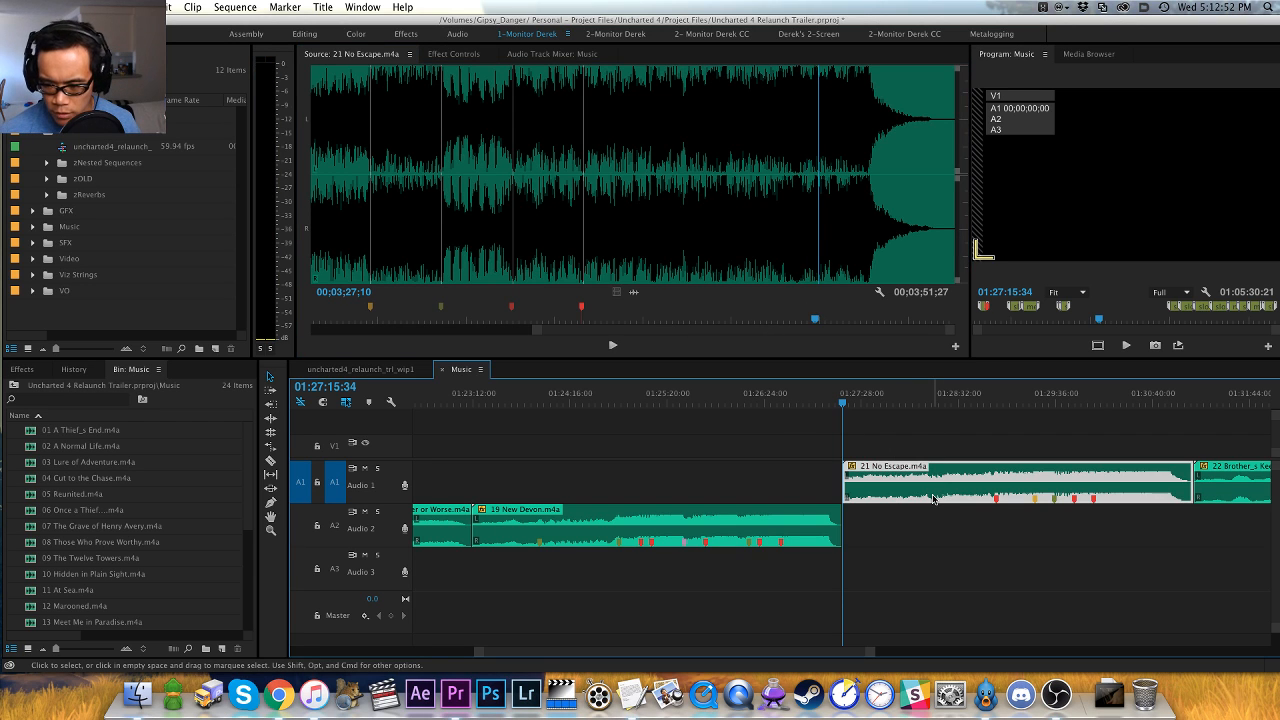
key("alt+Down")
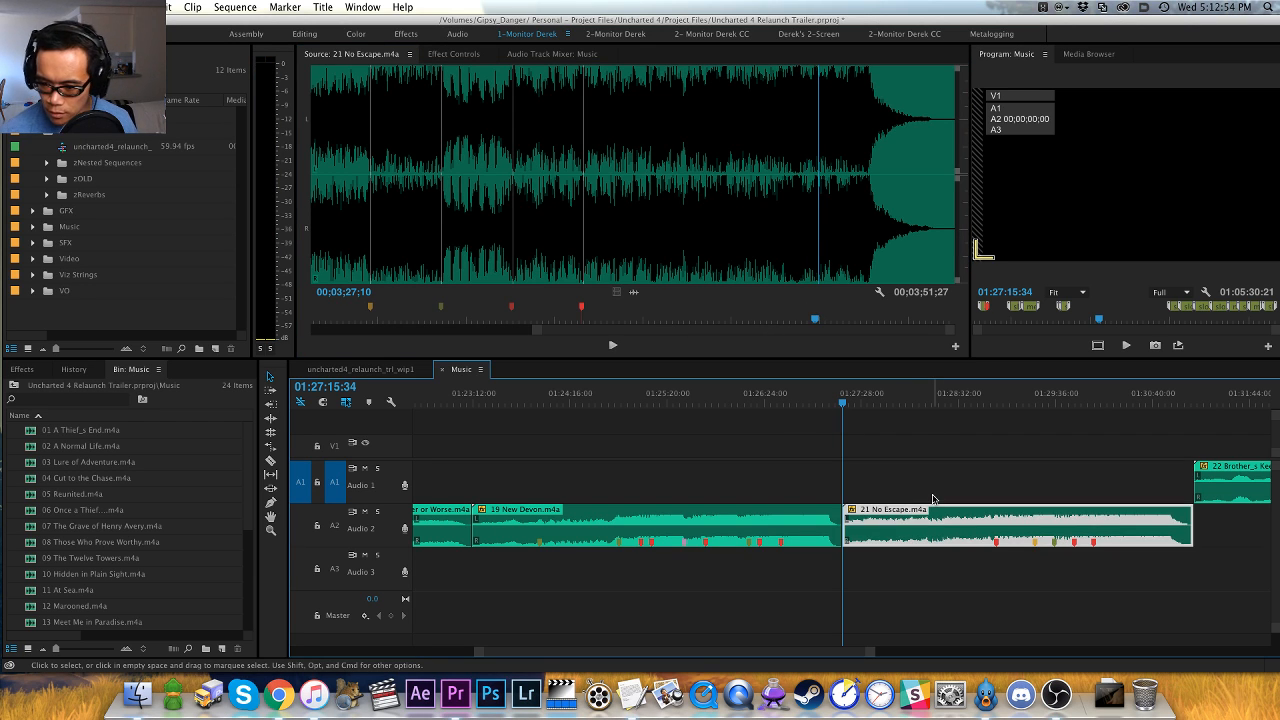
key("minus")
left_click(932, 498)
key("equal")
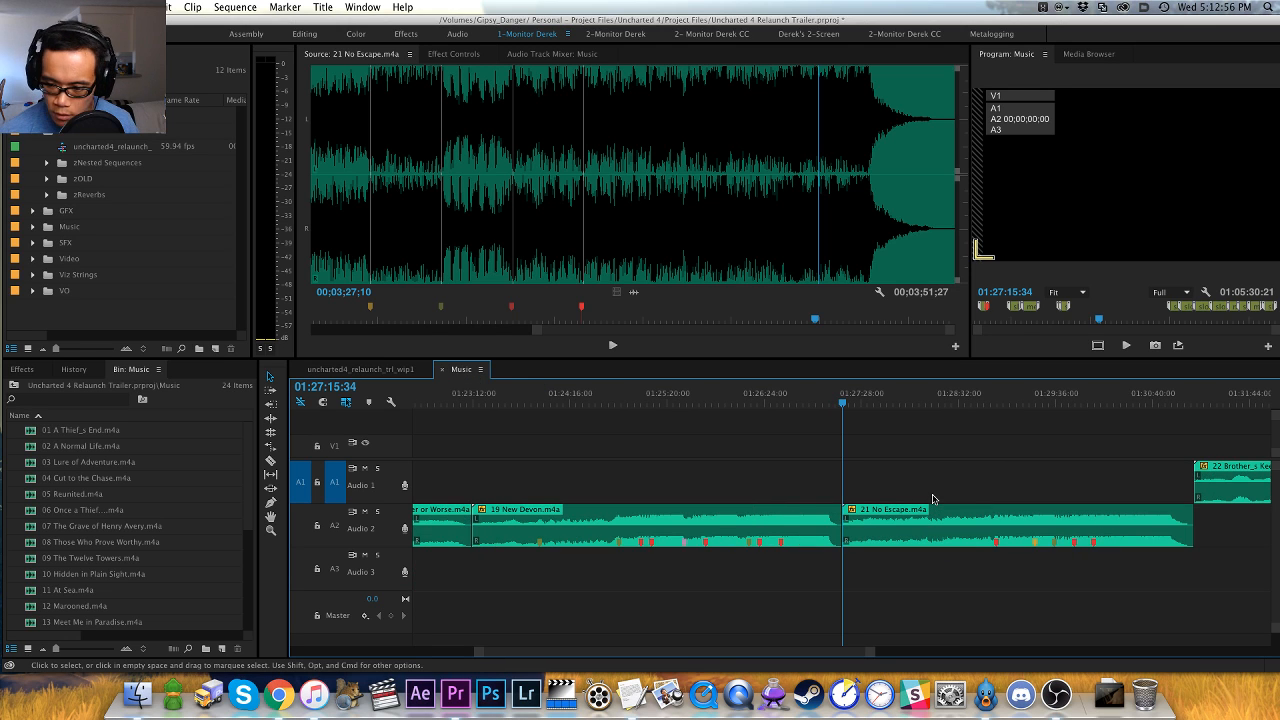
- Add a sequence marker at 01:27:15:34, the start of 21 No Escape.m4a, and name it "medium - possible middle"
key("minus")
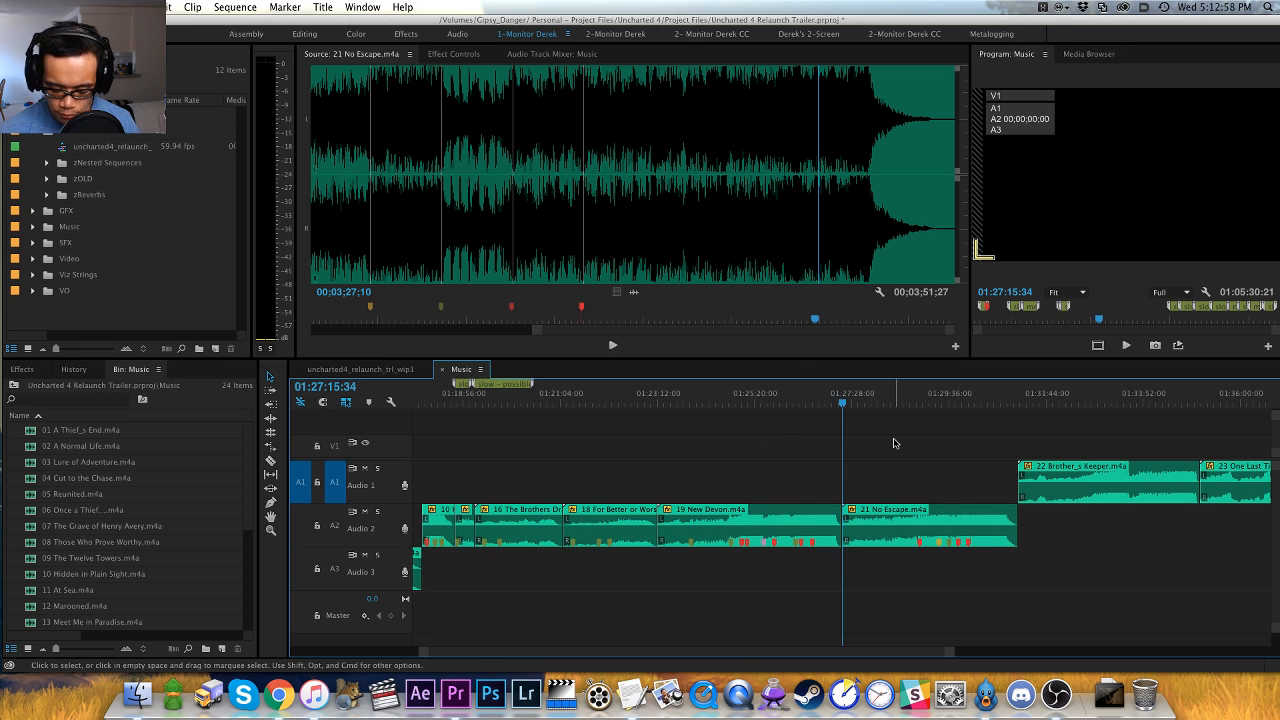
key("m")
key("m")
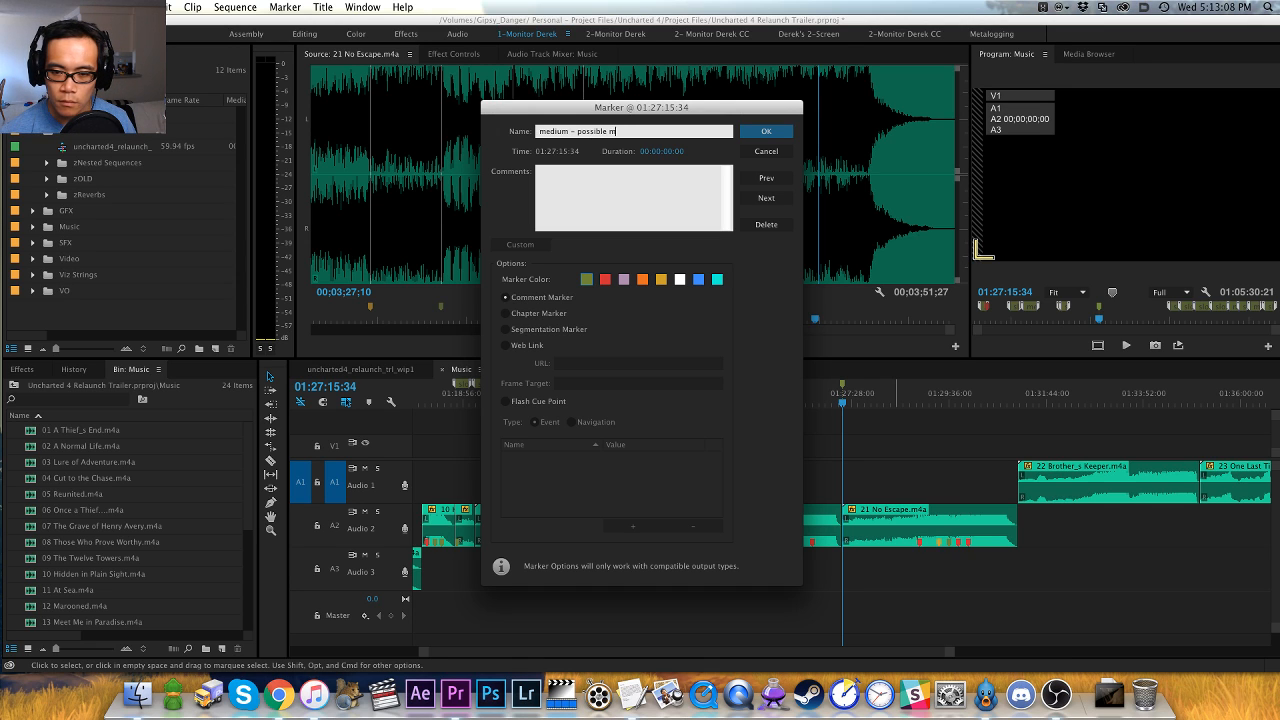
type("dle")
key("Return")
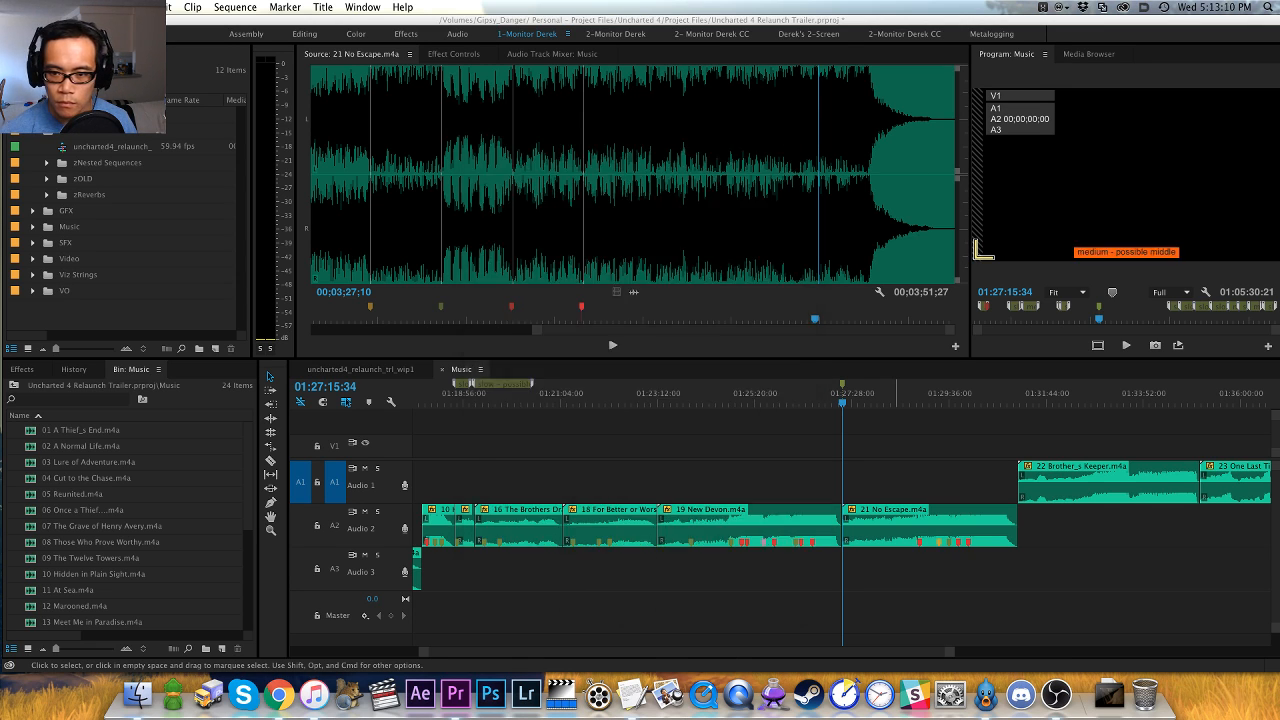
- Open 22 Brother_s Keeper.m4a from the sequence in the Source Monitor and audition its quiet opening, skipping ahead to the start of the build
key("Down")
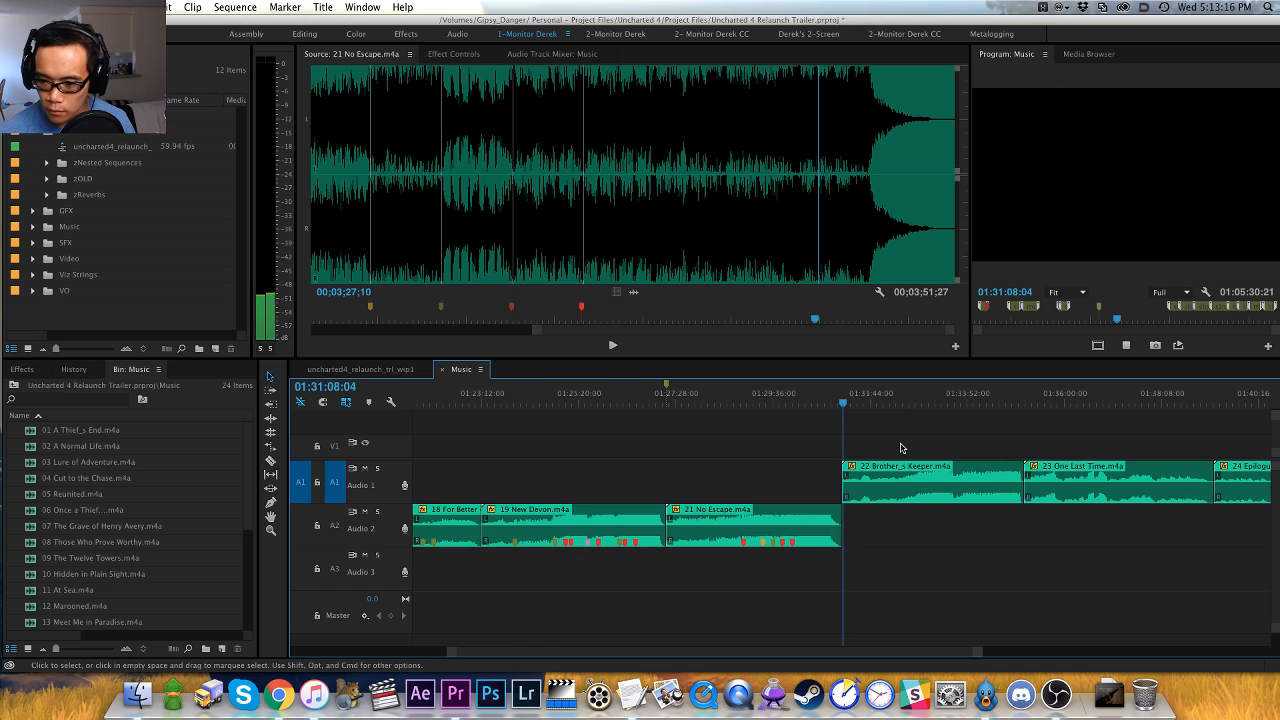
key("equal")
key("equal")
key("space")
key("f")
key("space")
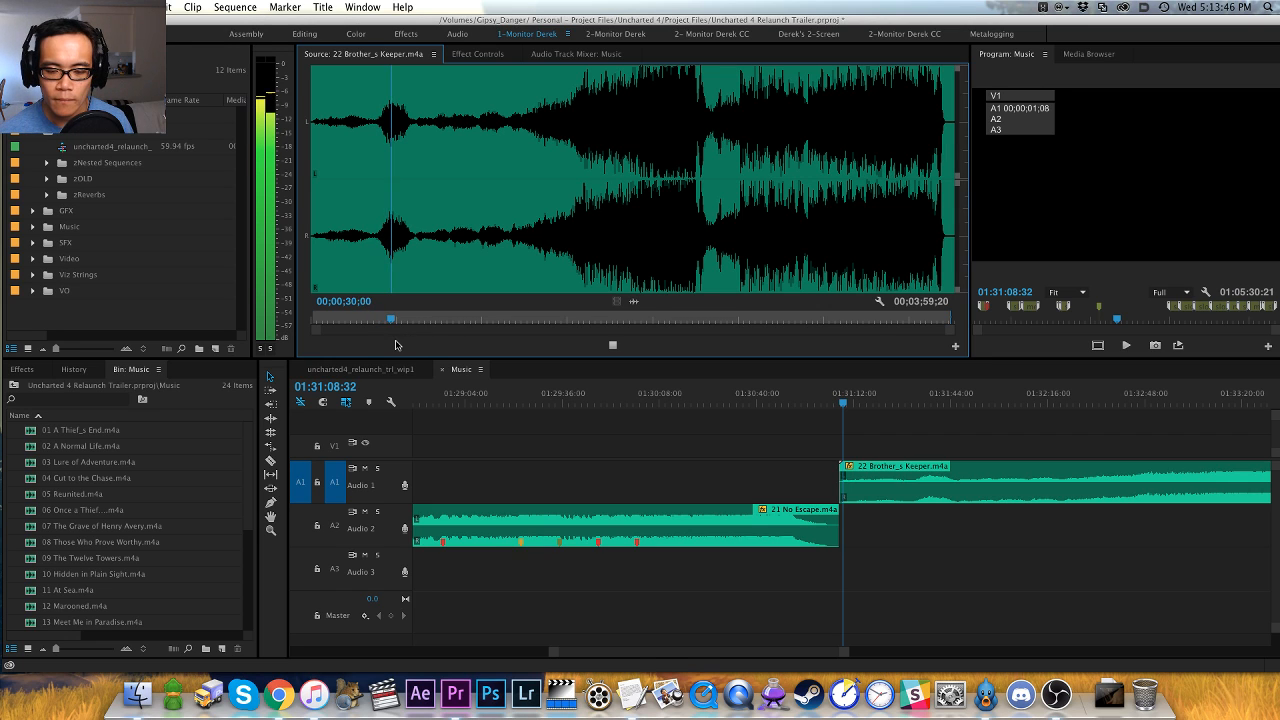
left_click(412, 250)
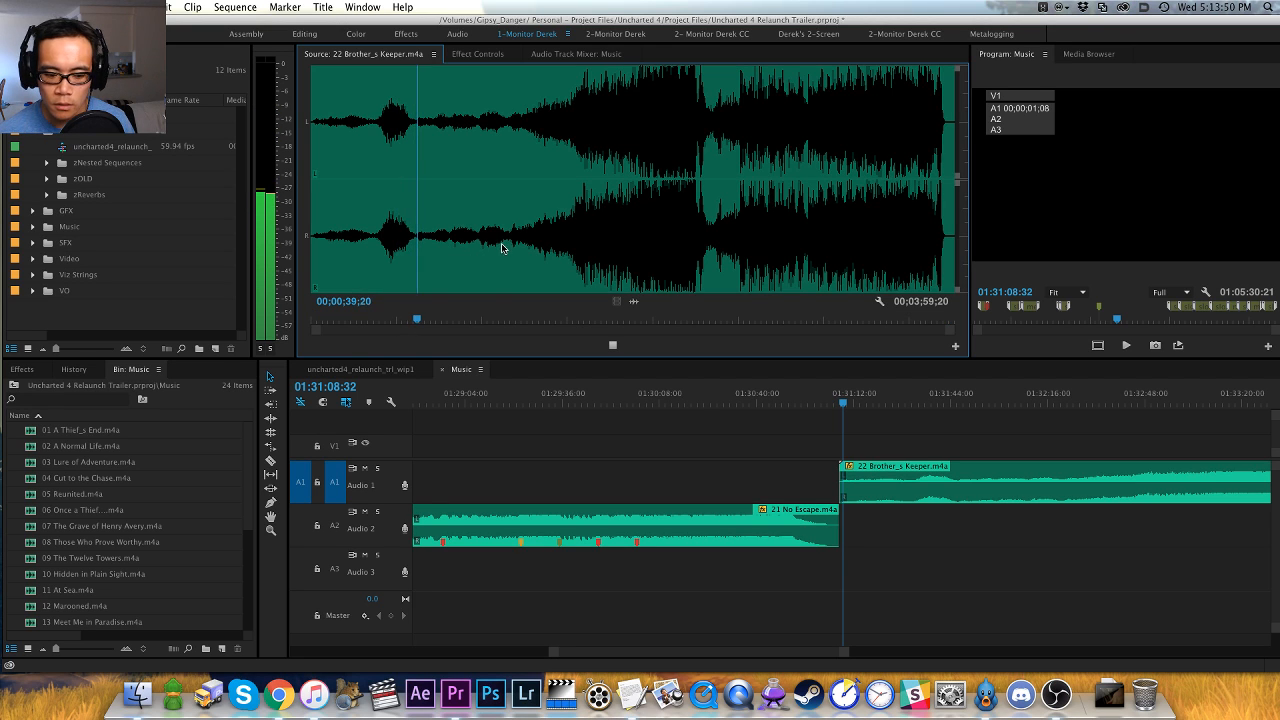
left_click(503, 242)
key("space")
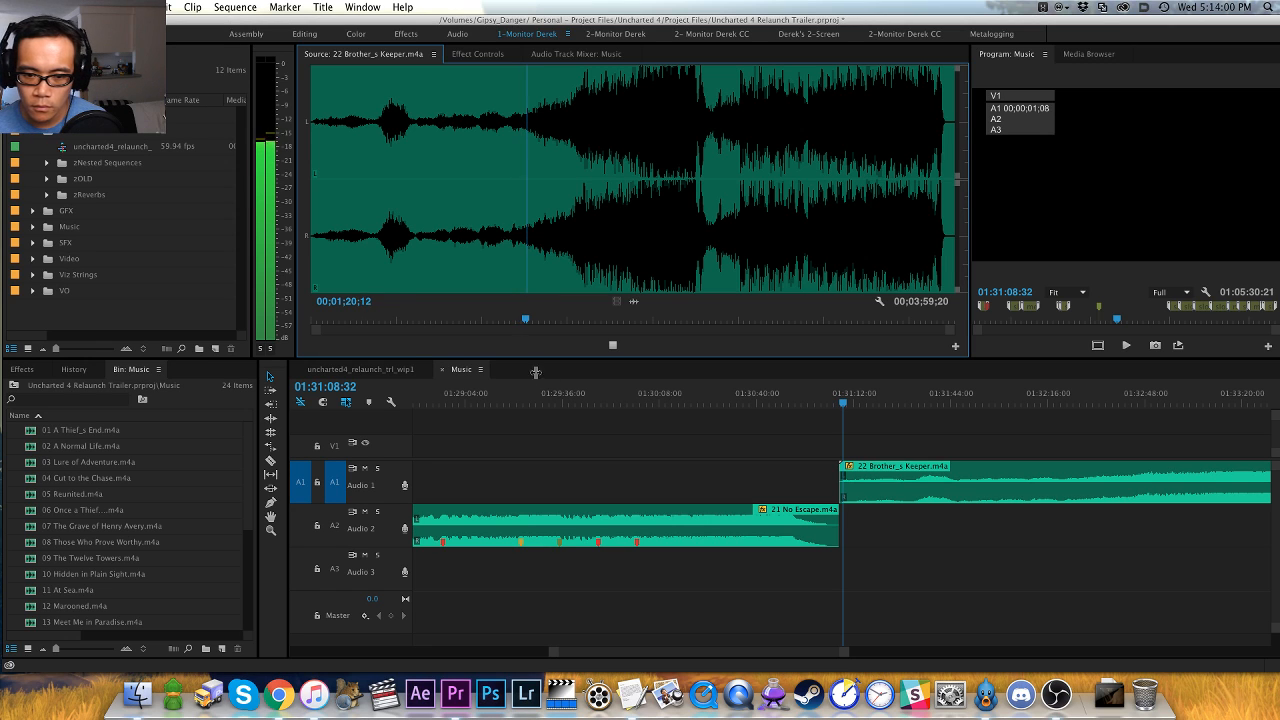
- Skip to the swell in 22 Brother_s Keeper.m4a, play it closely and add a green clip marker at 00;01;41;24
left_click(544, 260)
left_click(572, 248)
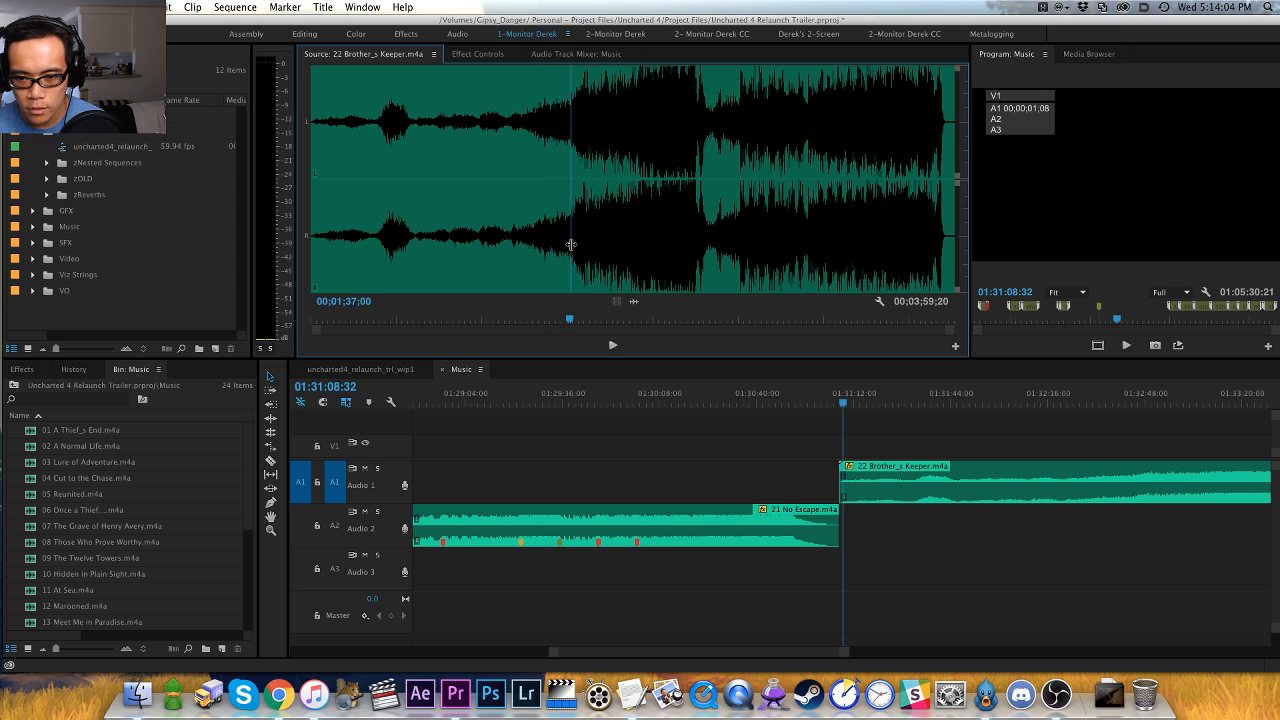
key("space")
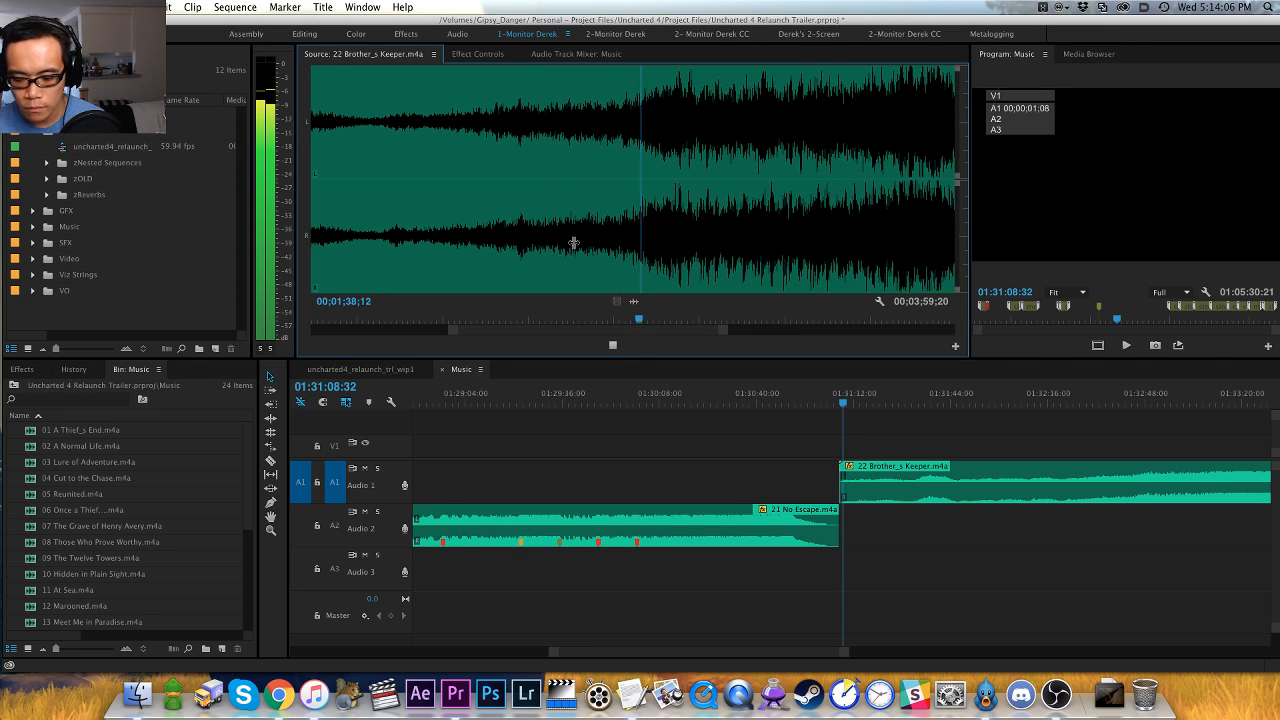
key("=")
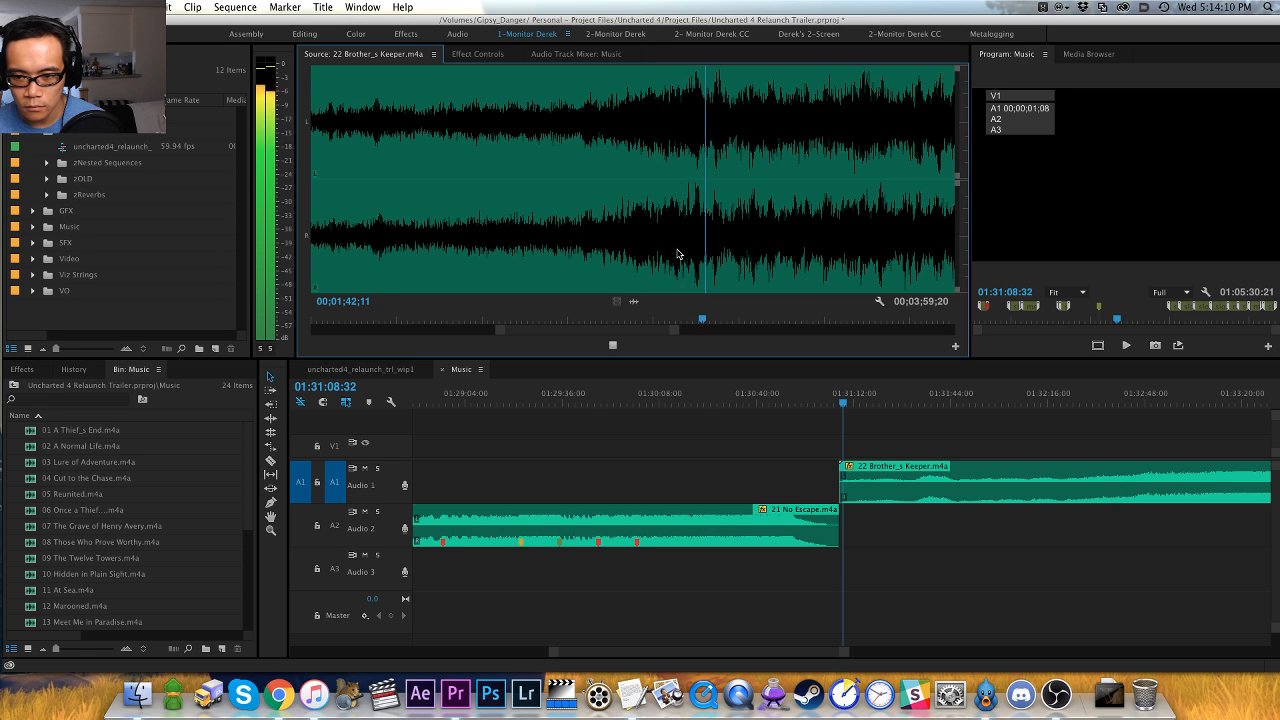
key("space")
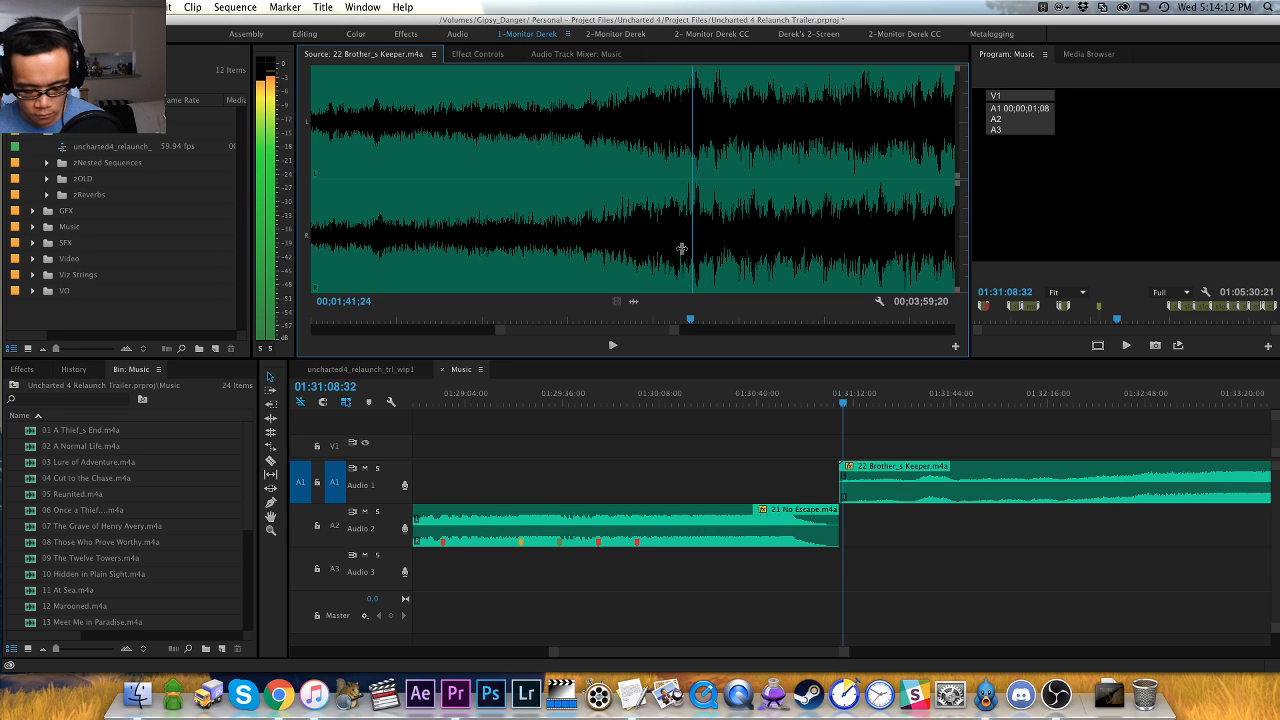
key("m")
- Listen to 22 Brother_s Keeper.m4a from the green marker through the loud peak into the brief quiet passage
key("space")
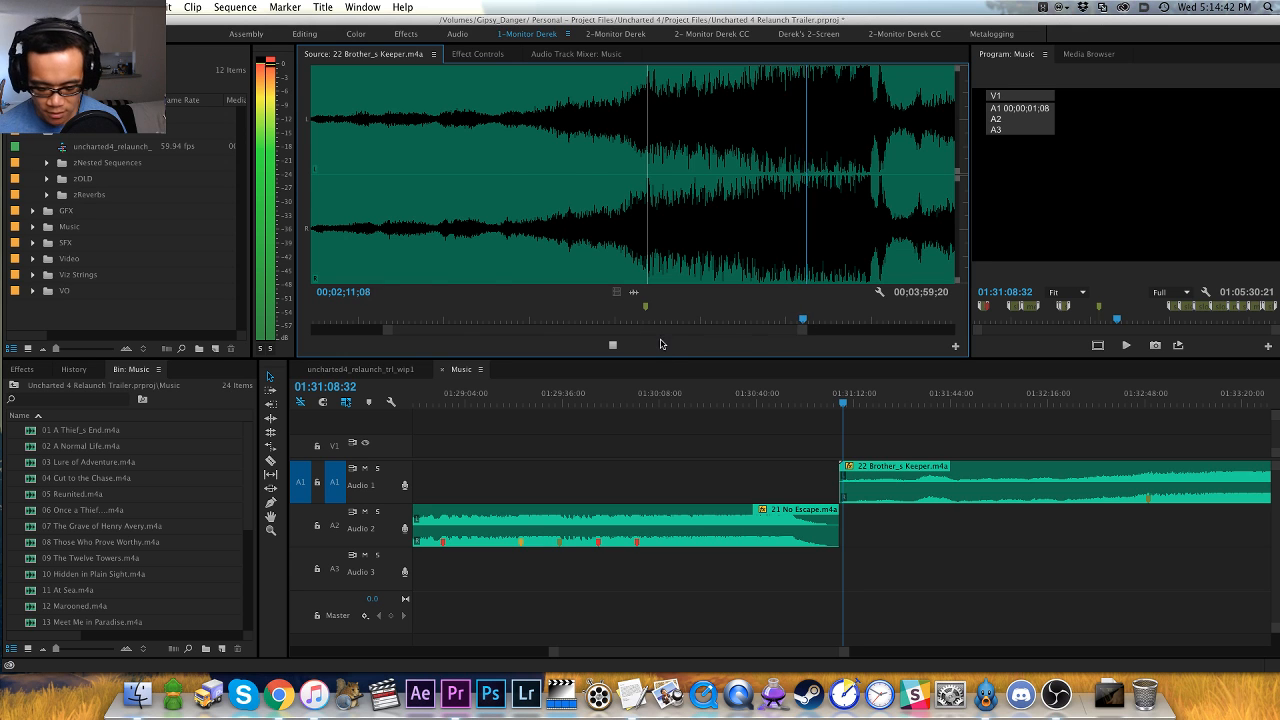
scroll(656, 332, "down", 4)
scroll(655, 331, "up", 2)
scroll(655, 331, "up", 2)
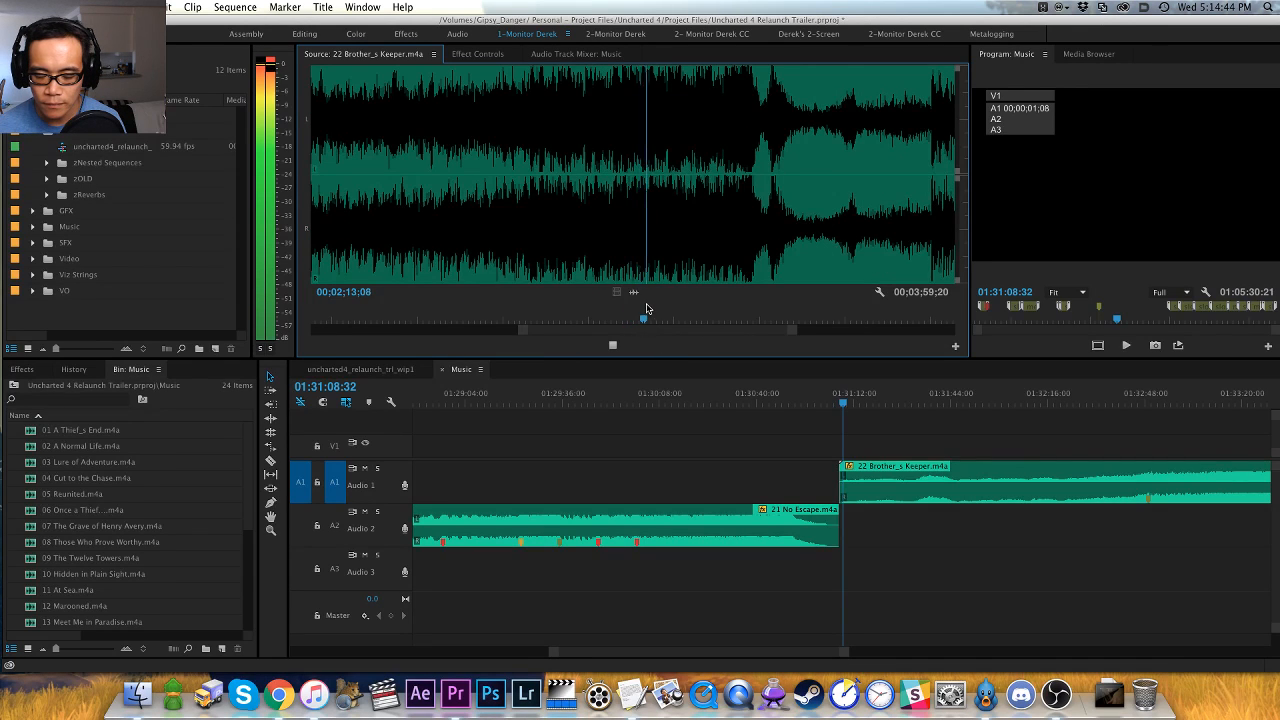
scroll(645, 308, "down", 1)
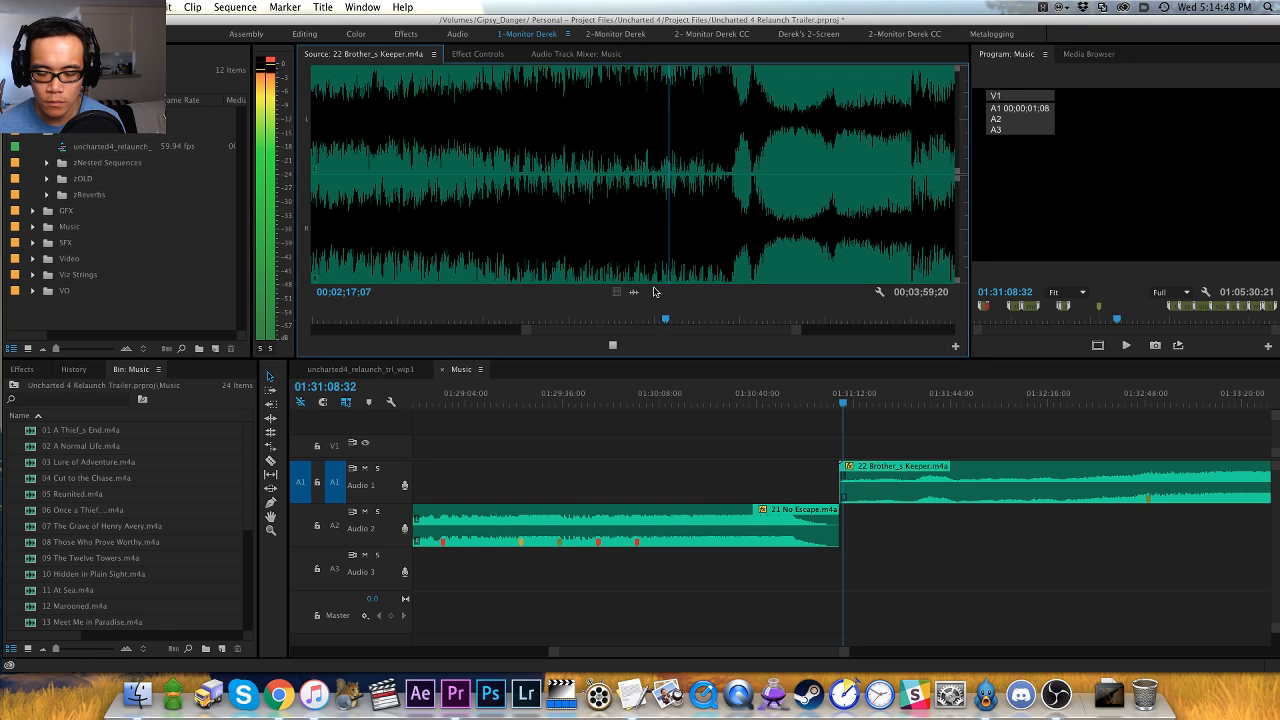
scroll(665, 290, "up", 1)
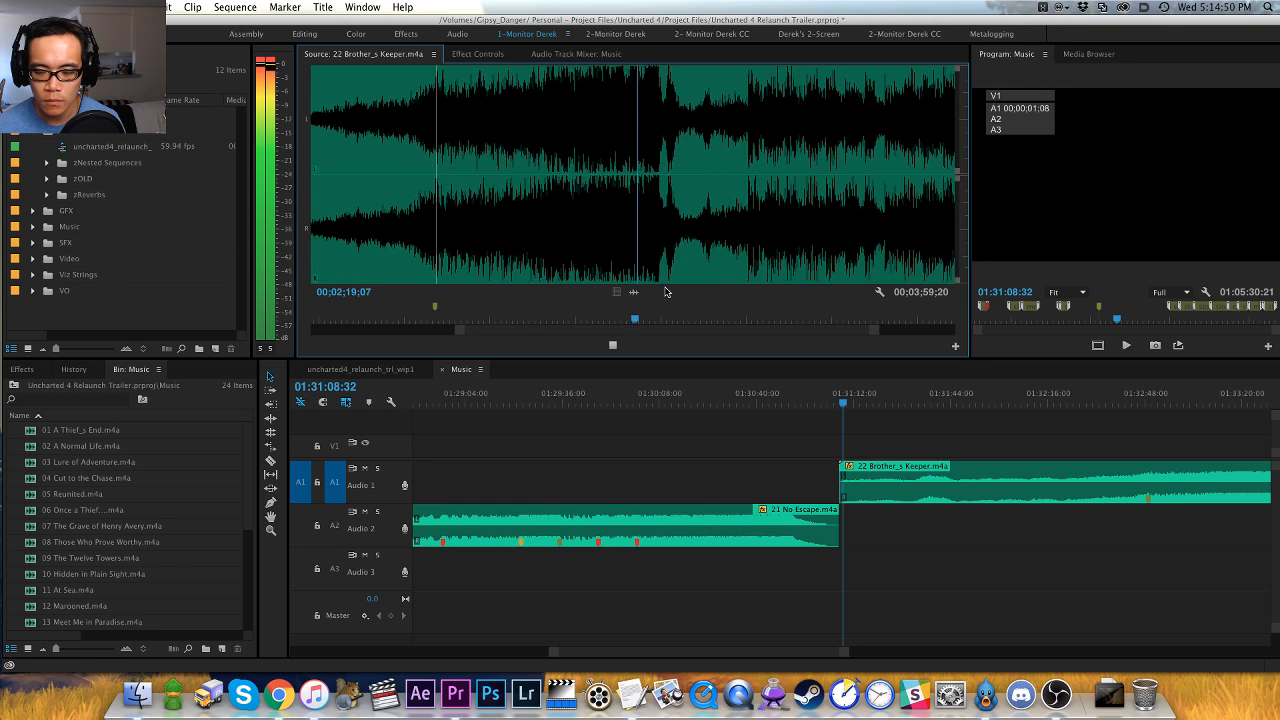
scroll(666, 284, "up", 1)
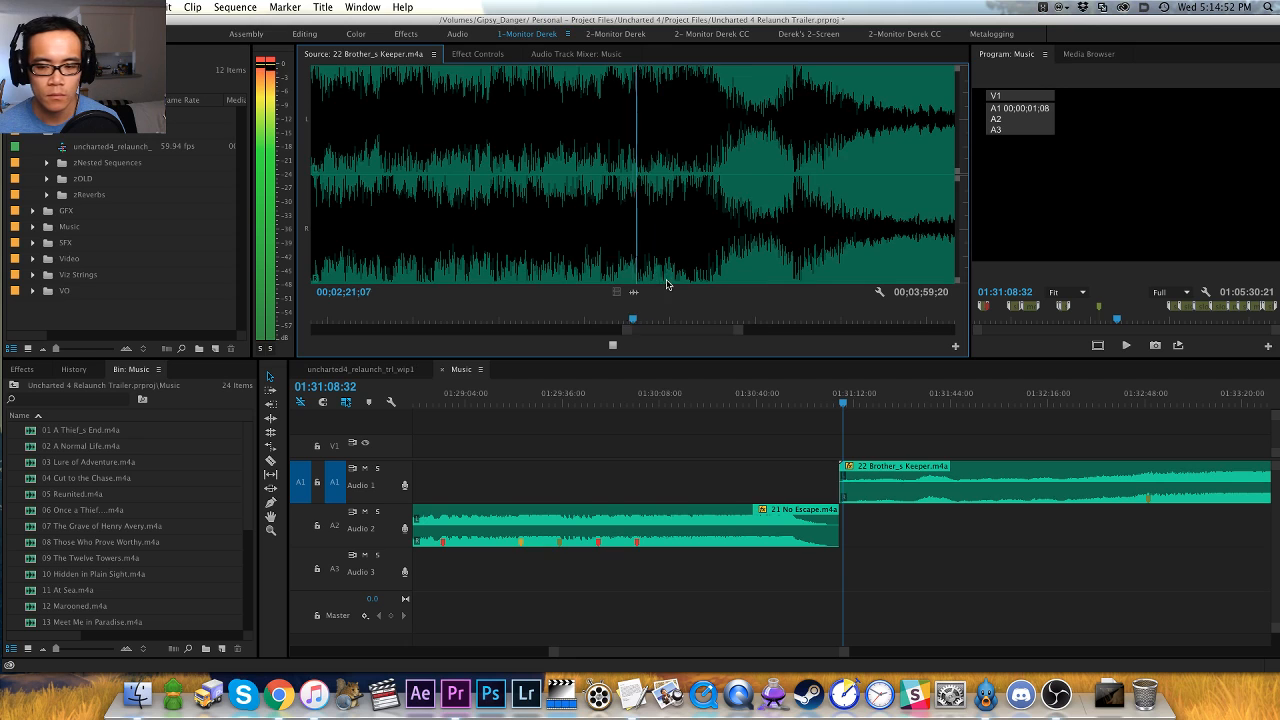
scroll(668, 288, "down", 1)
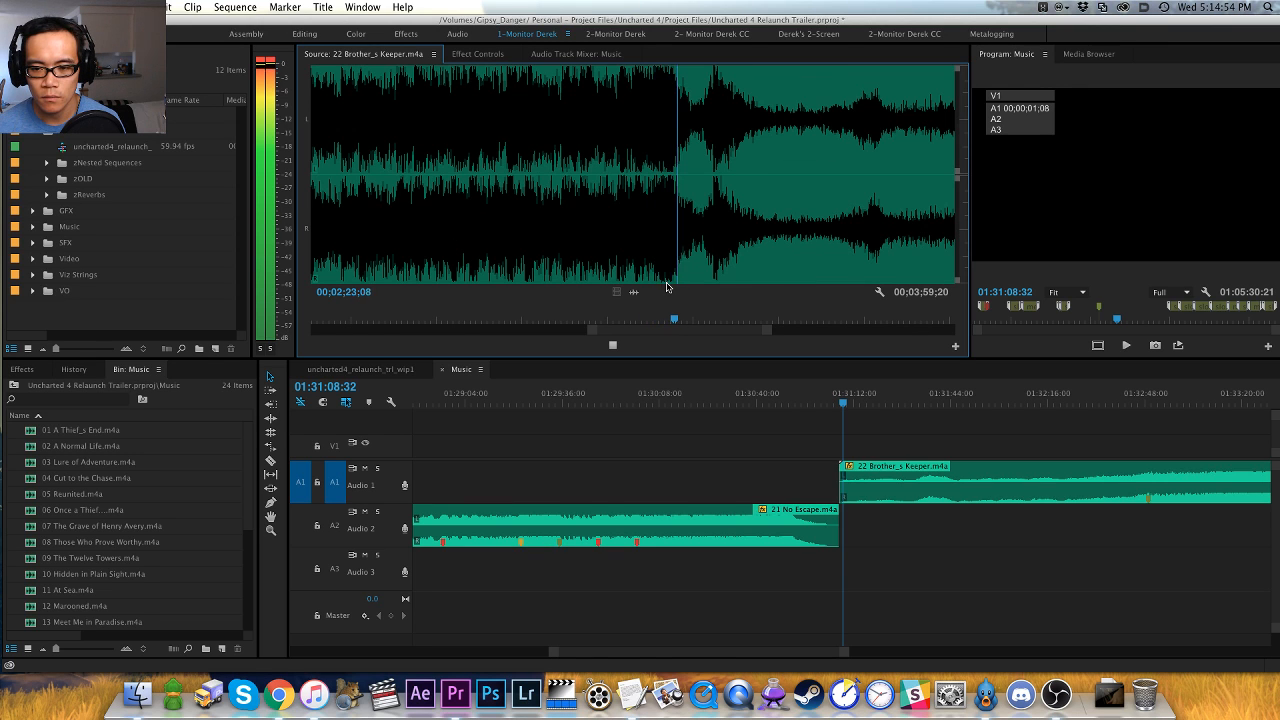
scroll(711, 305, "down", 1)
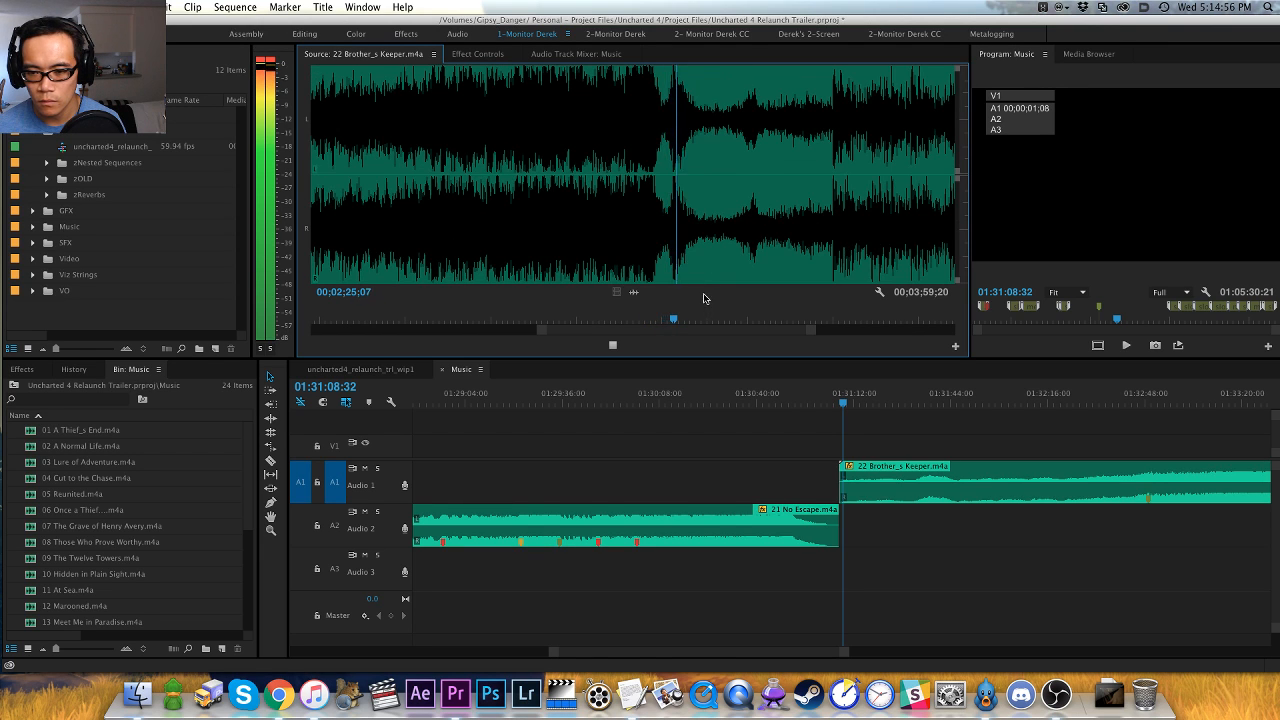
scroll(700, 281, "down", 1)
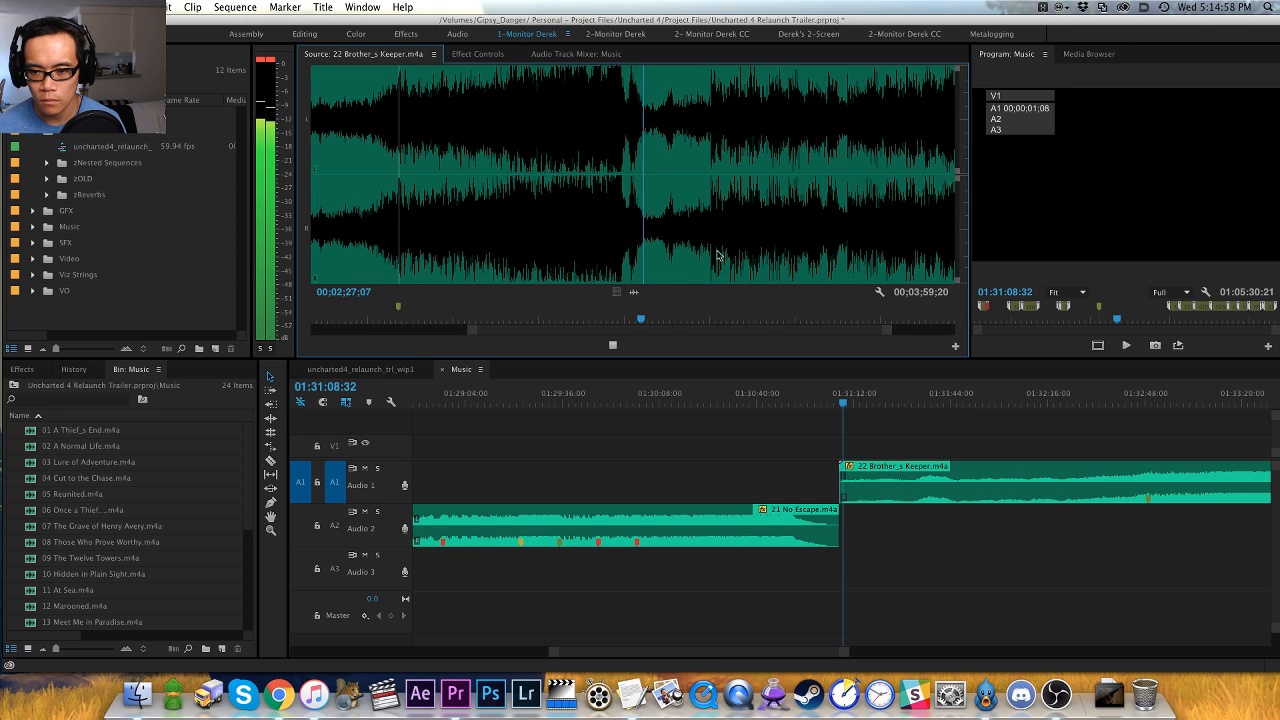
- Pinpoint the hit where 22 Brother_s Keeper.m4a gets loud again and add a red clip marker at 00;02;39;23
left_click(707, 271)
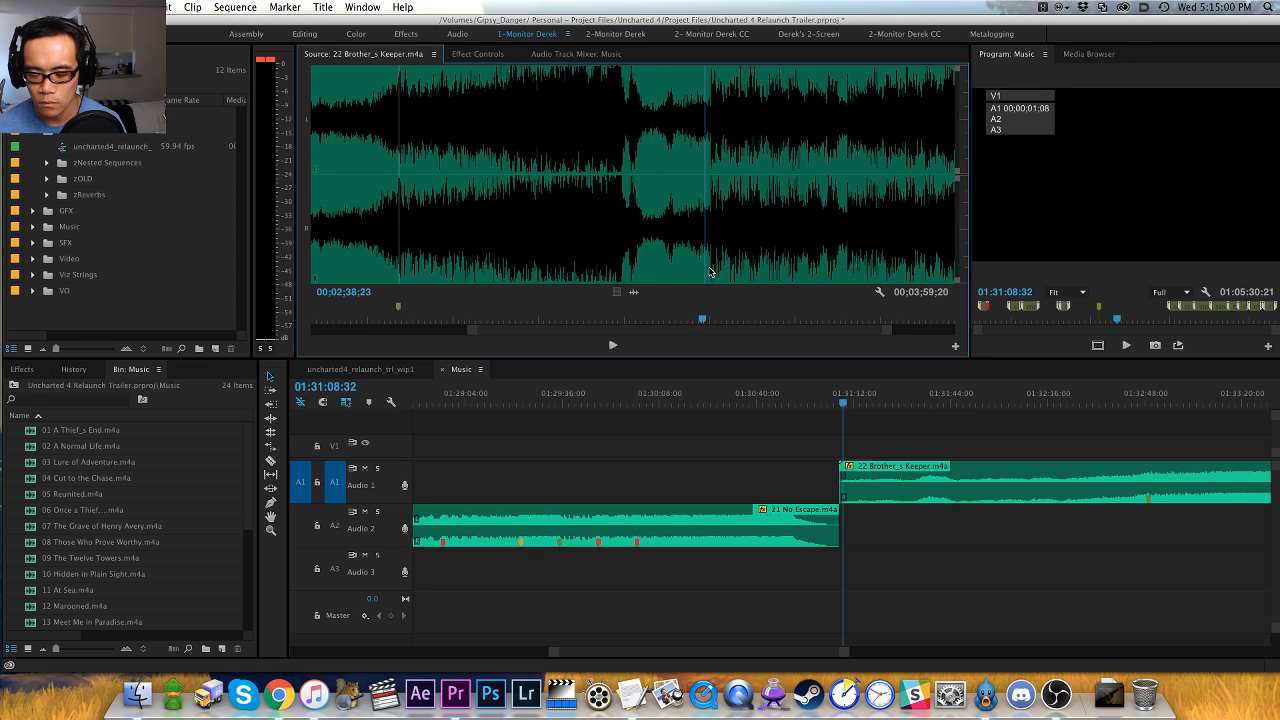
key("=")
key("=")
key("space")
key("=")
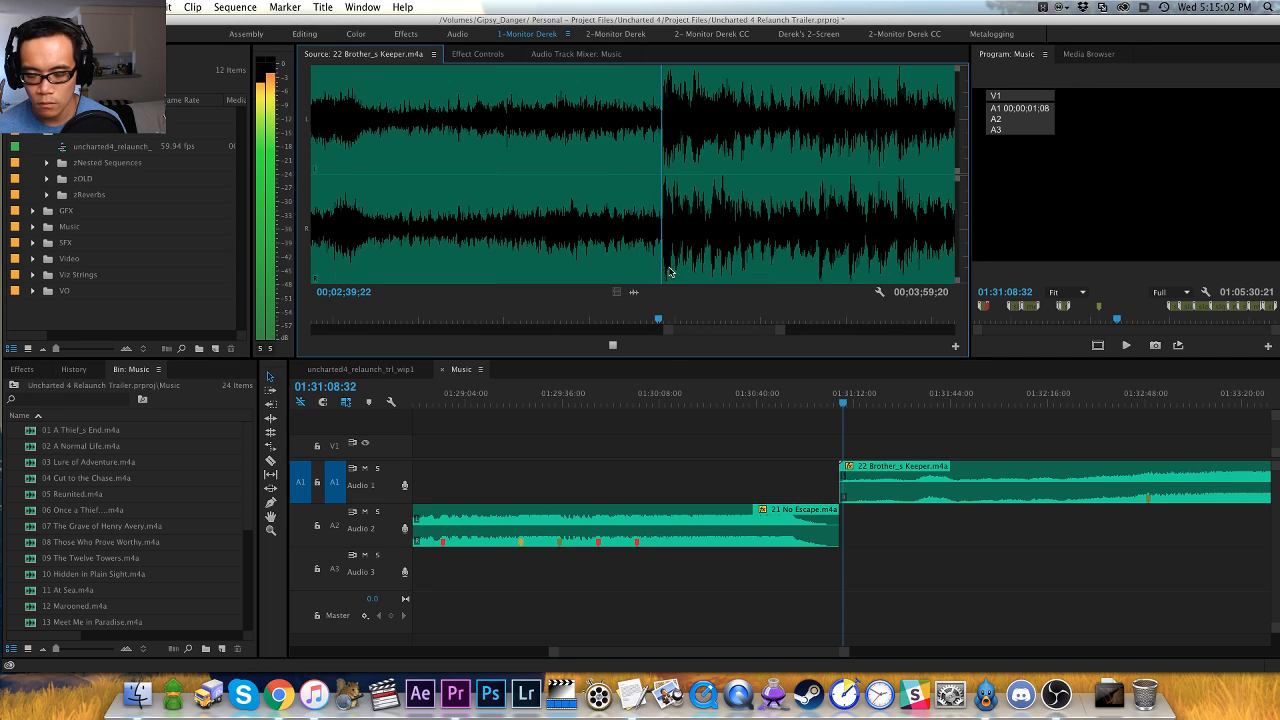
left_click(661, 265)
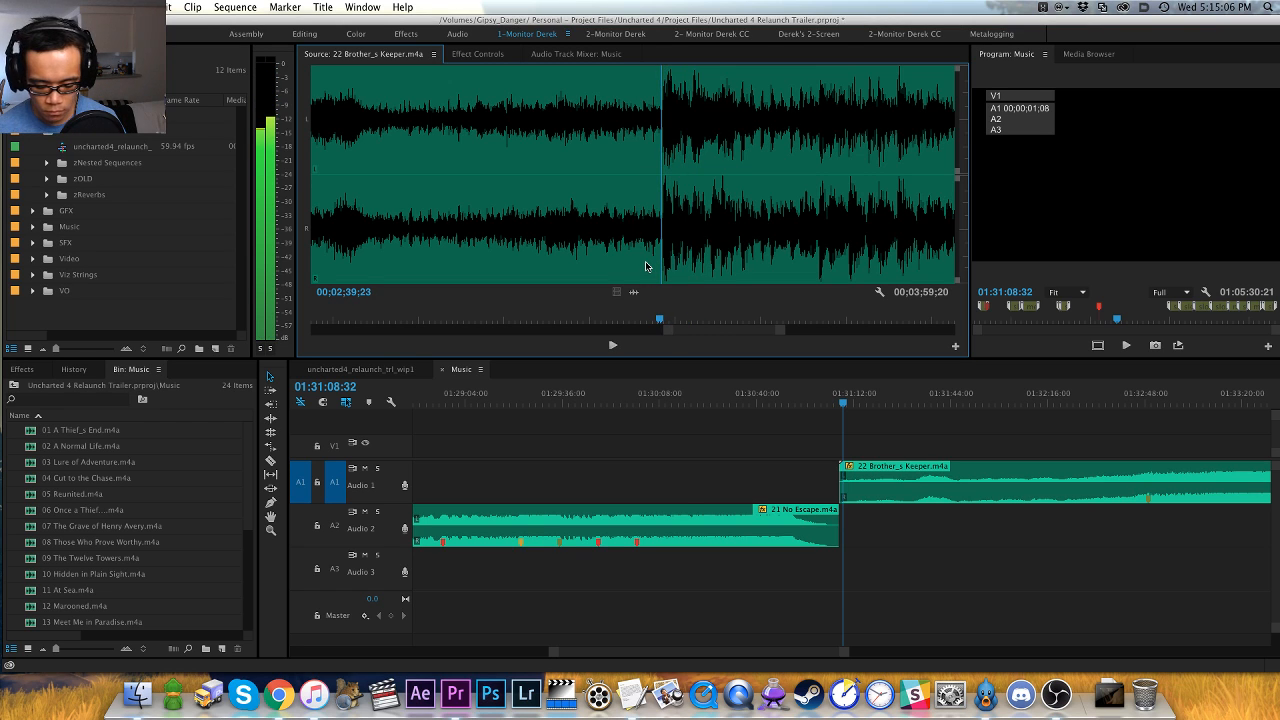
key("m")
scroll(646, 267, "down", 1)
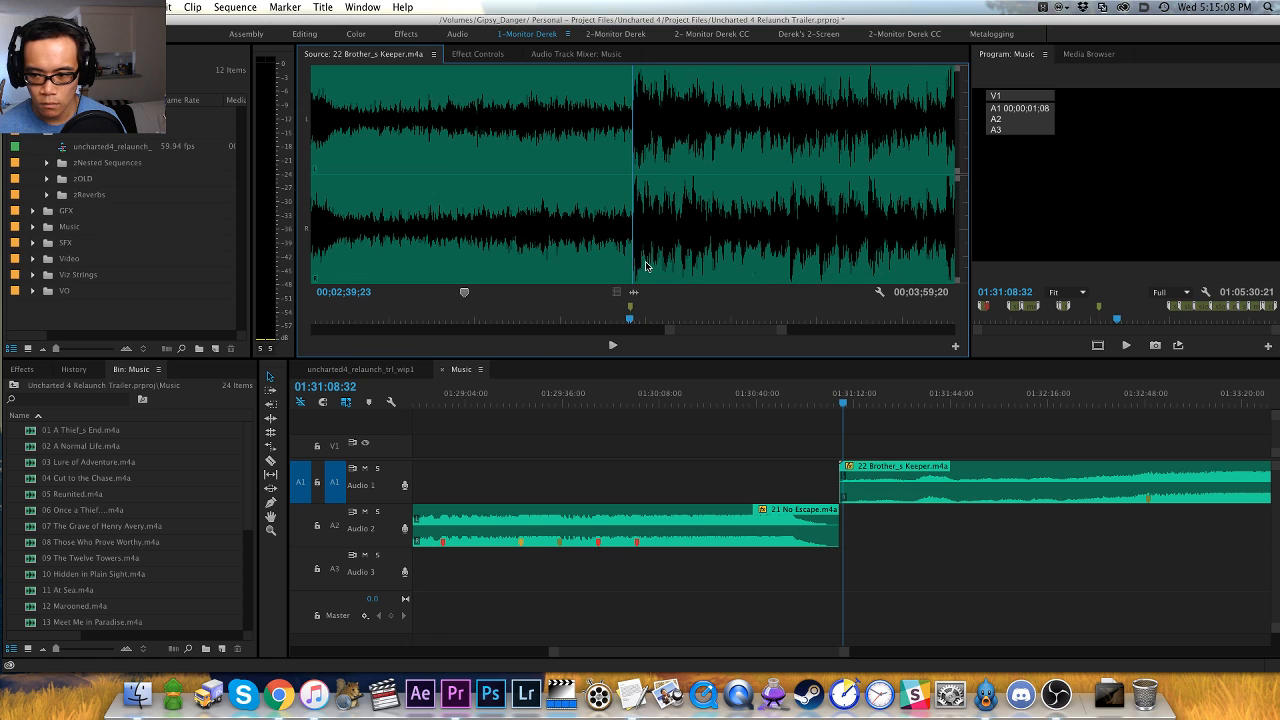
- Listen through the loud section of 22 Brother_s Keeper.m4a after the first red marker, skipping ahead toward the ending
key("space")
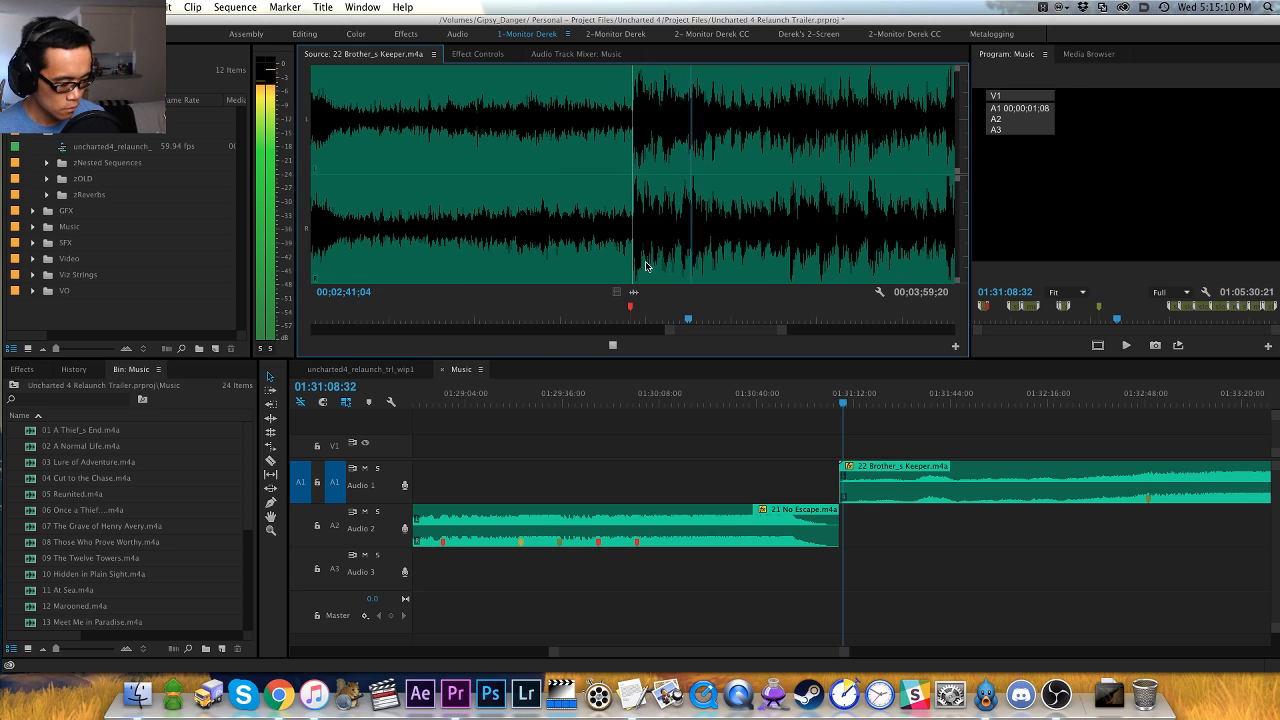
key("minus")
key("minus")
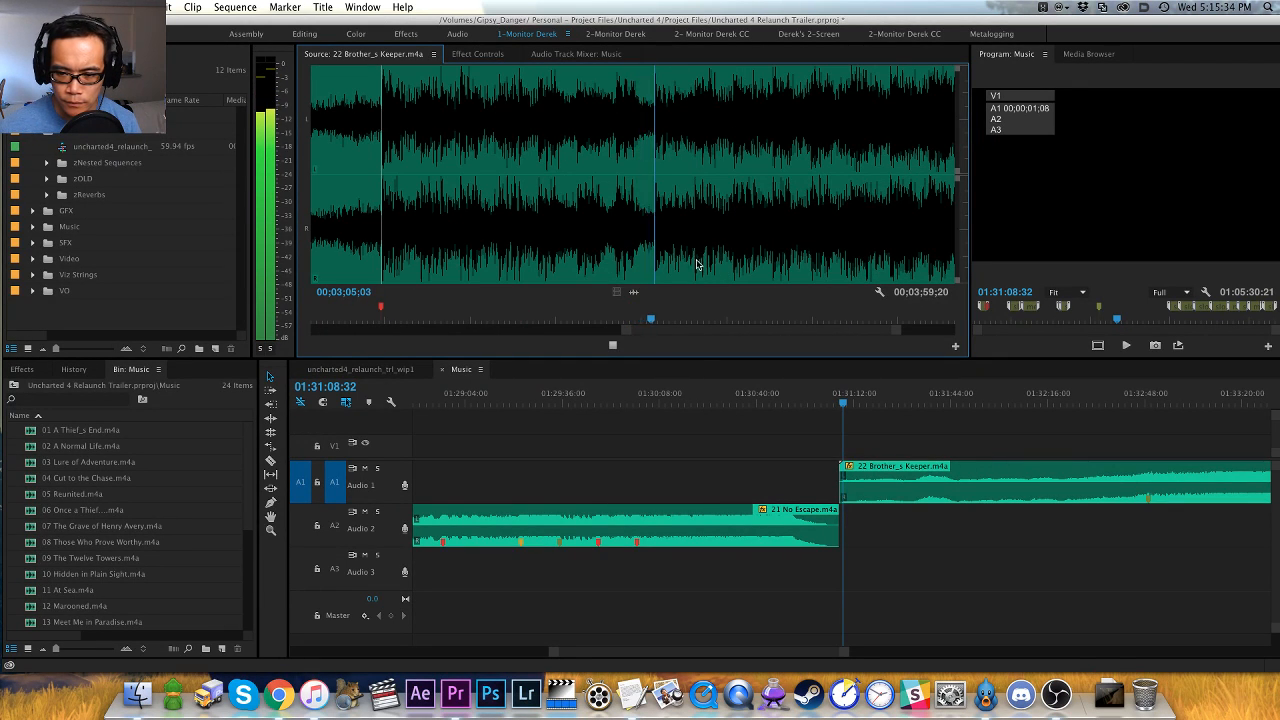
left_click(773, 259)
key("space")
key("minus")
key("minus")
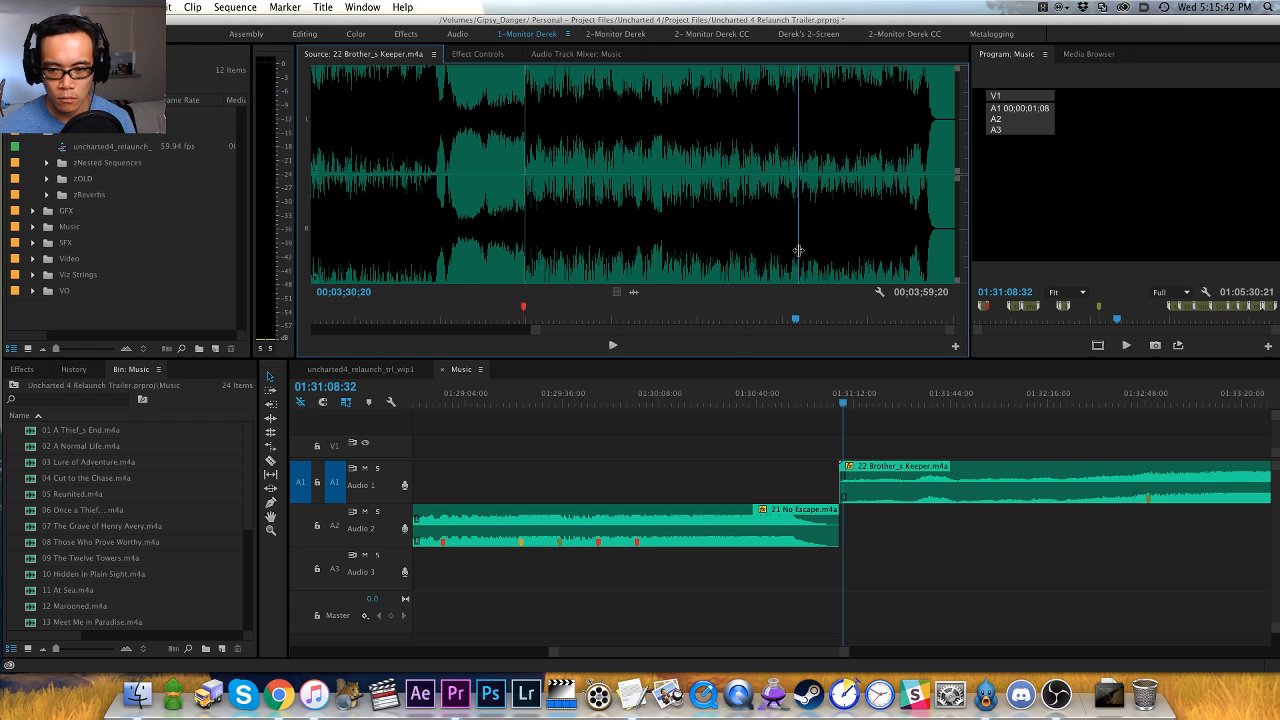
left_click(794, 254)
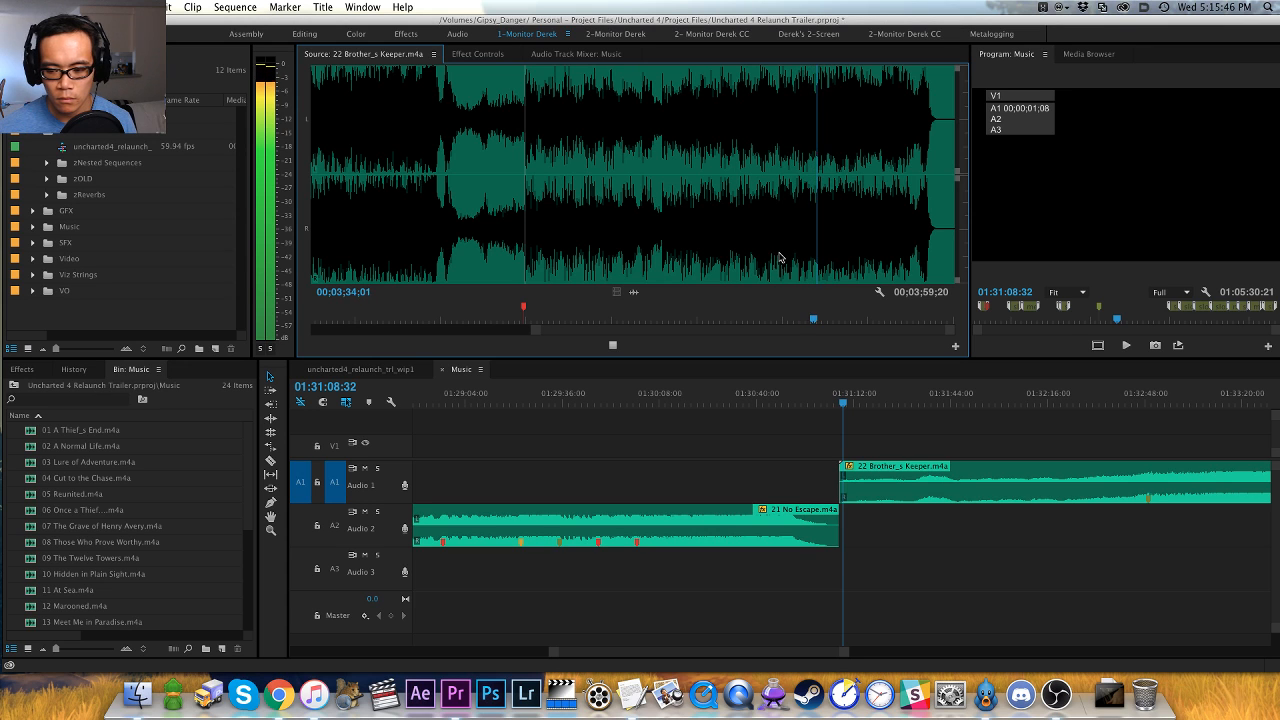
key("minus")
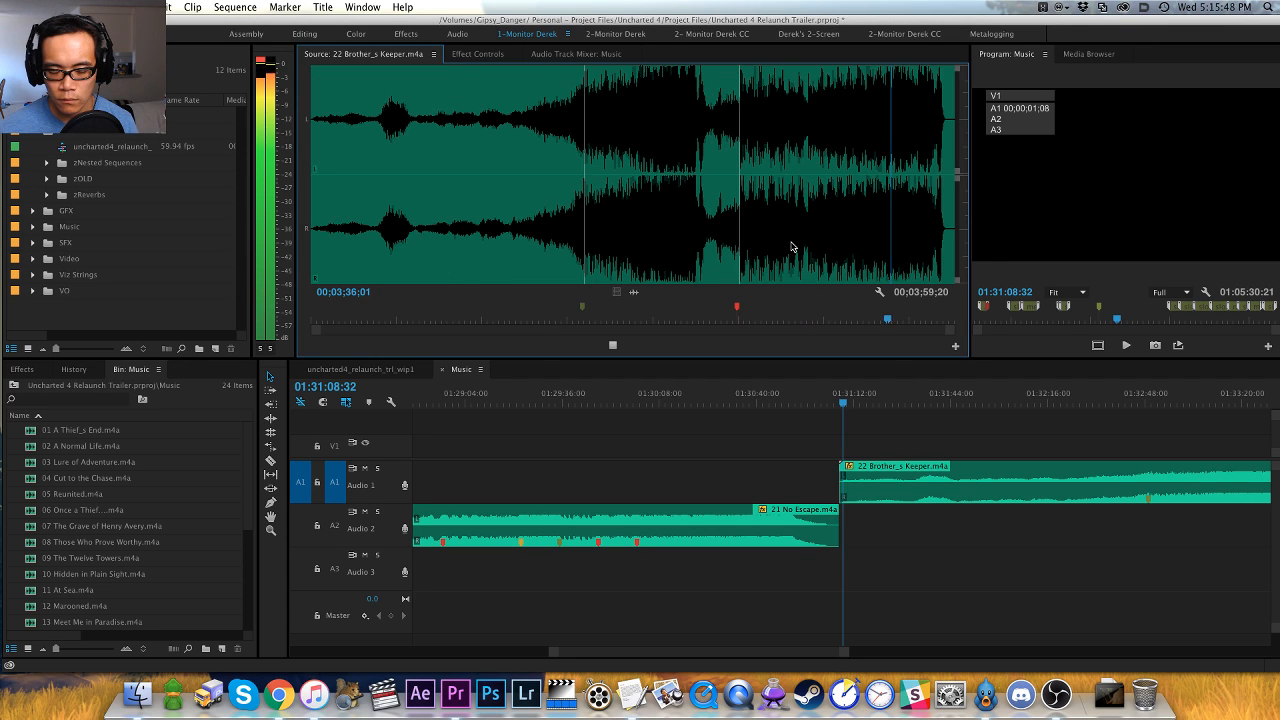
key("equal")
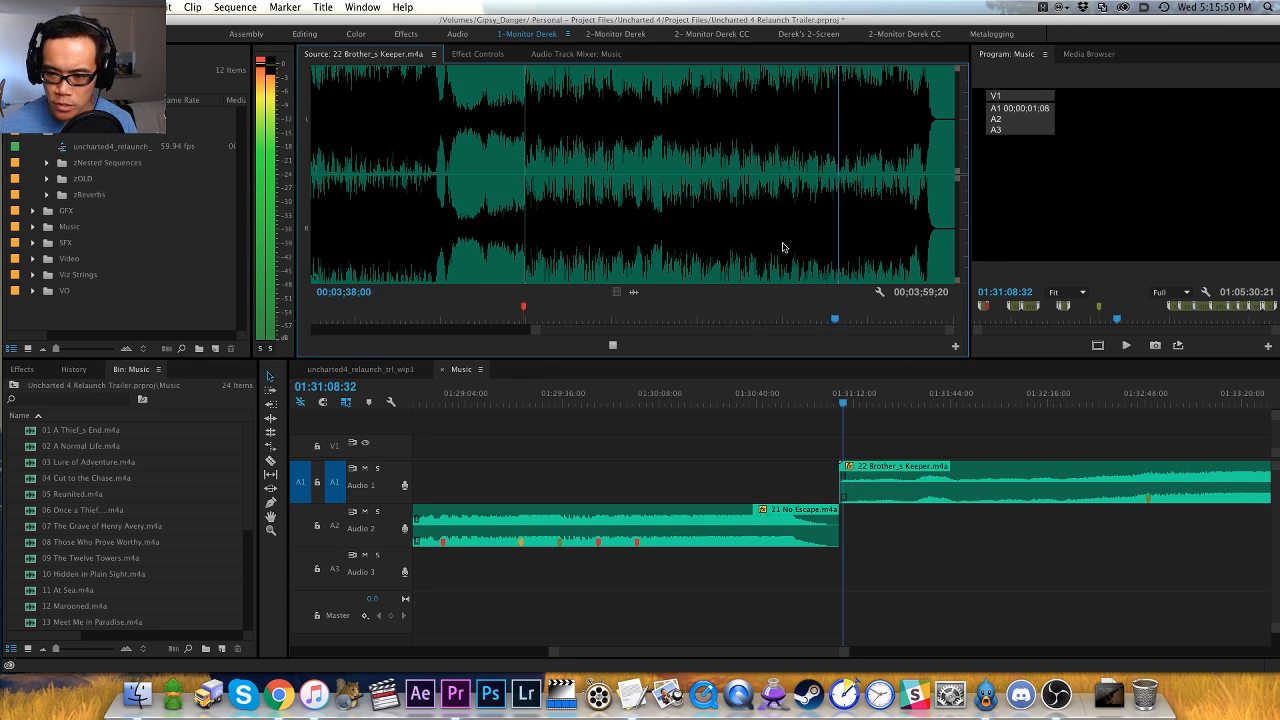
key("minus")
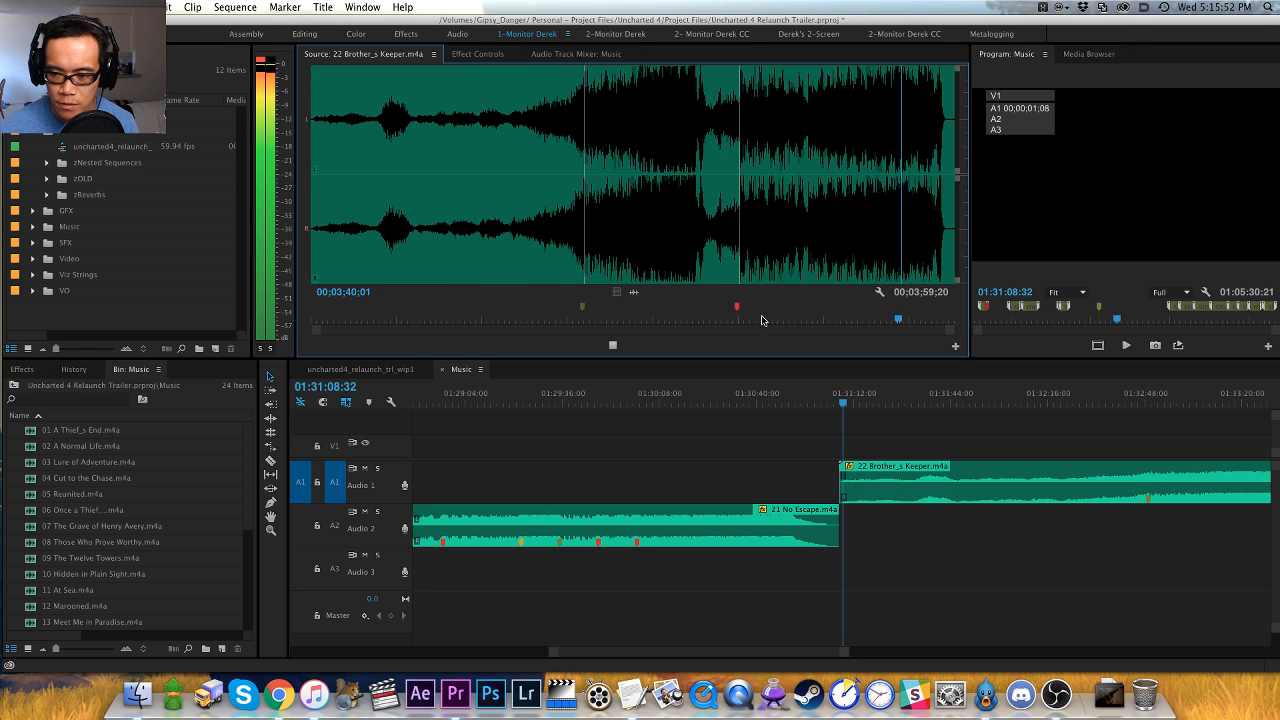
key("equal")
key("space")
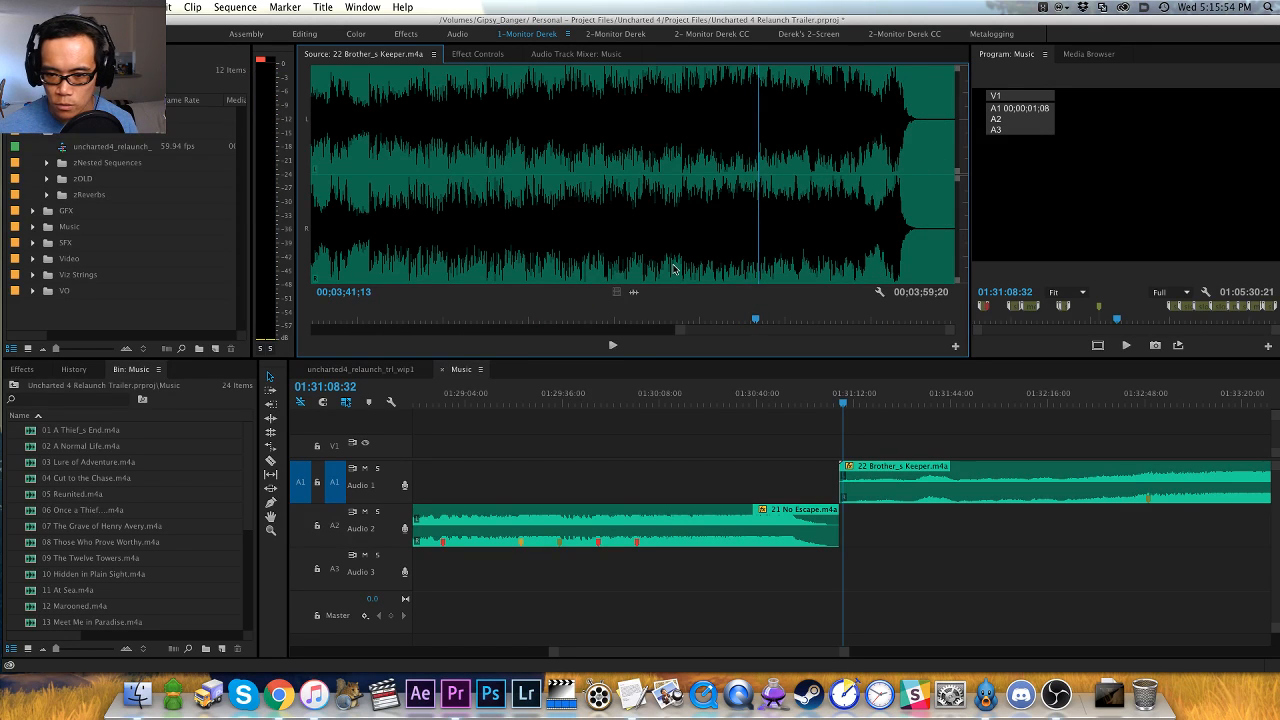
- Replay the passage before the ending of 22 Brother_s Keeper.m4a and add a red clip marker on the hit at 00;03;38;01
left_click(674, 268)
key("space")
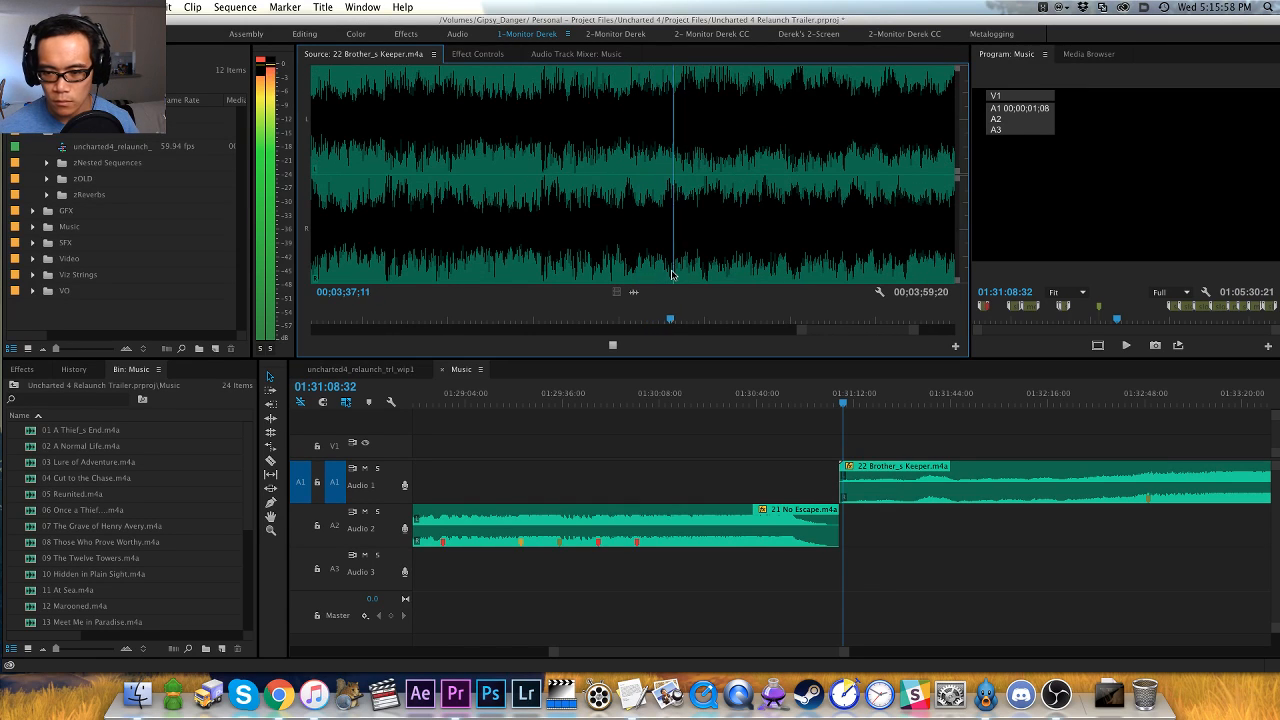
key("space")
key("Left")
key("Left")
key("Left")
key("m")
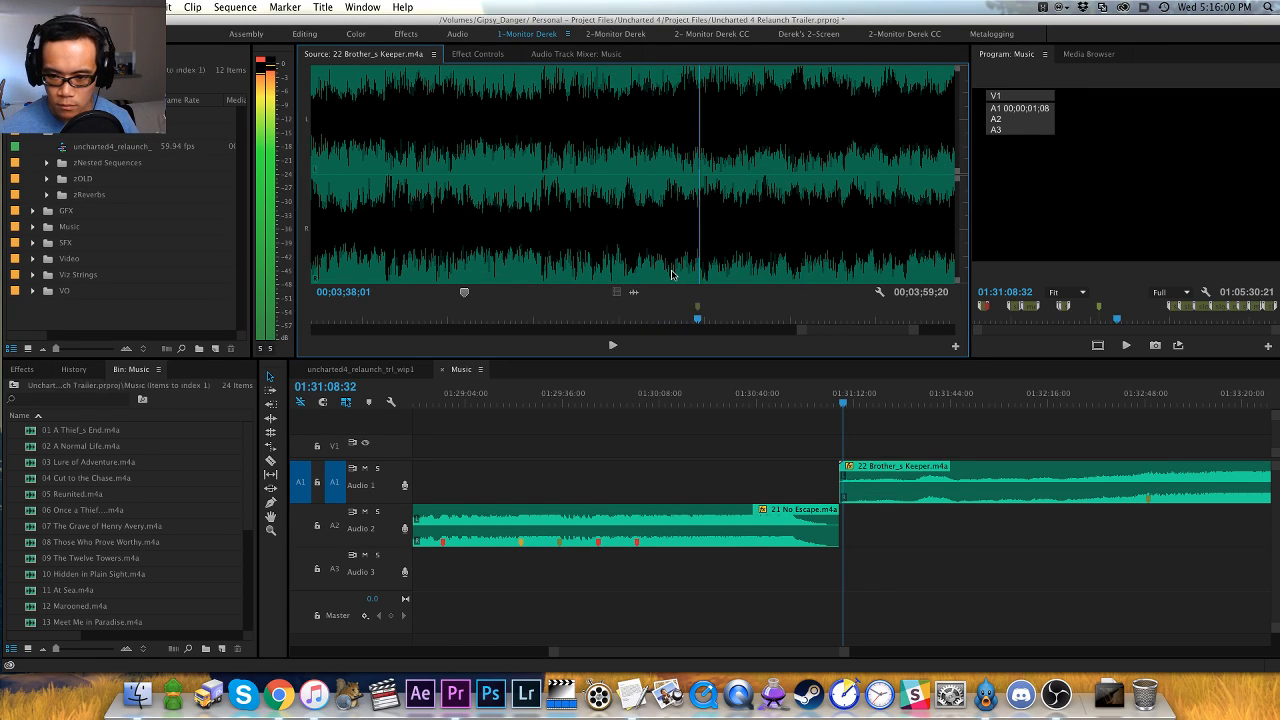
- Listen to the rest of 22 Brother_s Keeper.m4a from the last red marker through the final fade
key("space")
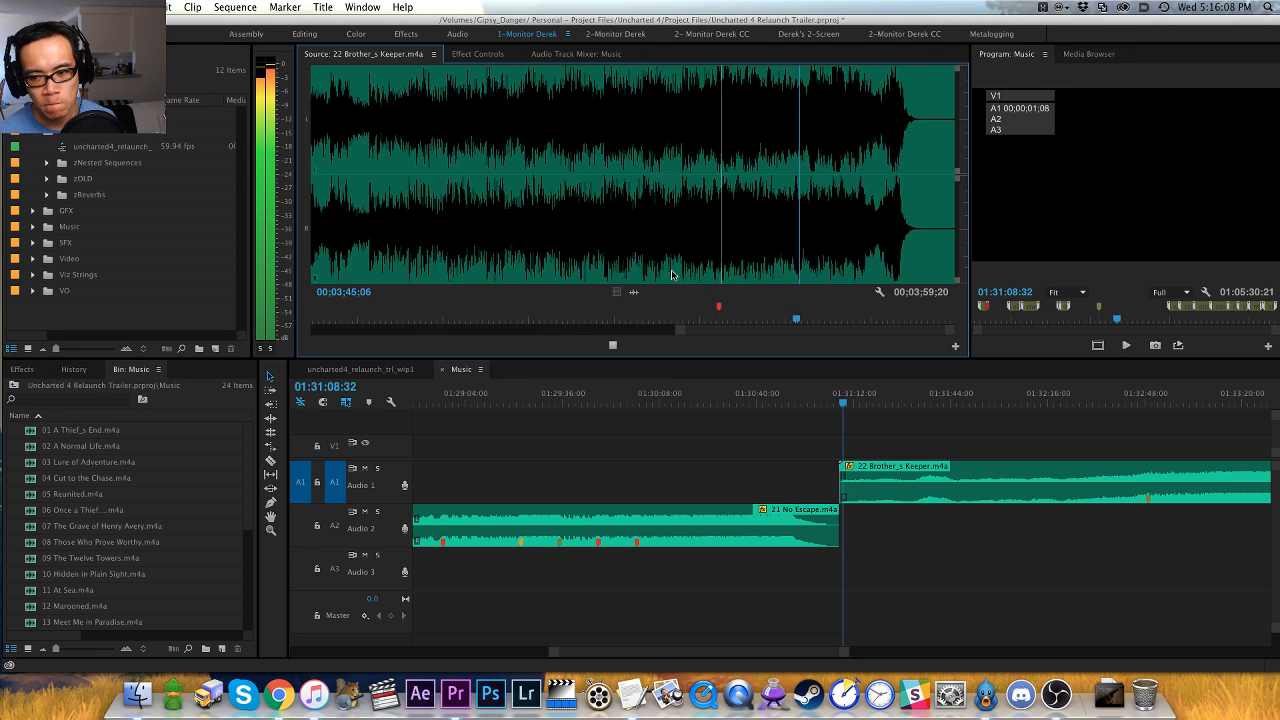
key("=")
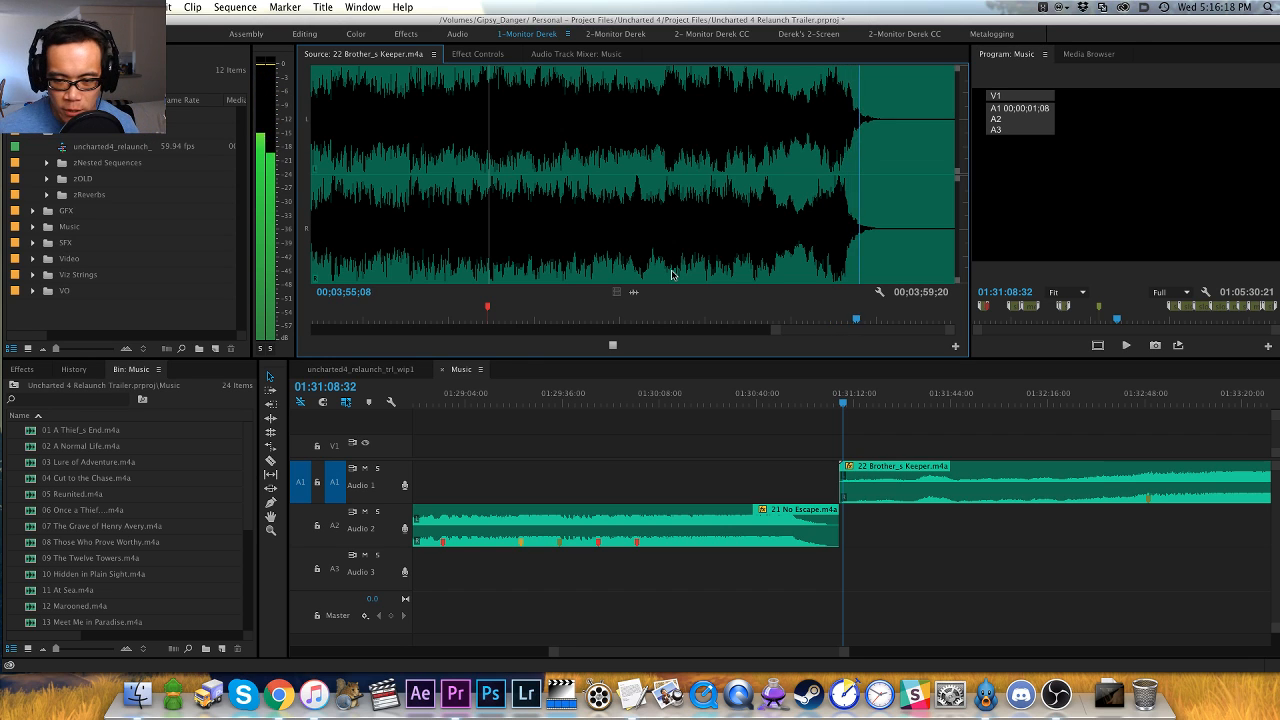
- Stop playback and move 22 Brother_s Keeper.m4a from track A1 down to track A3
key("space")
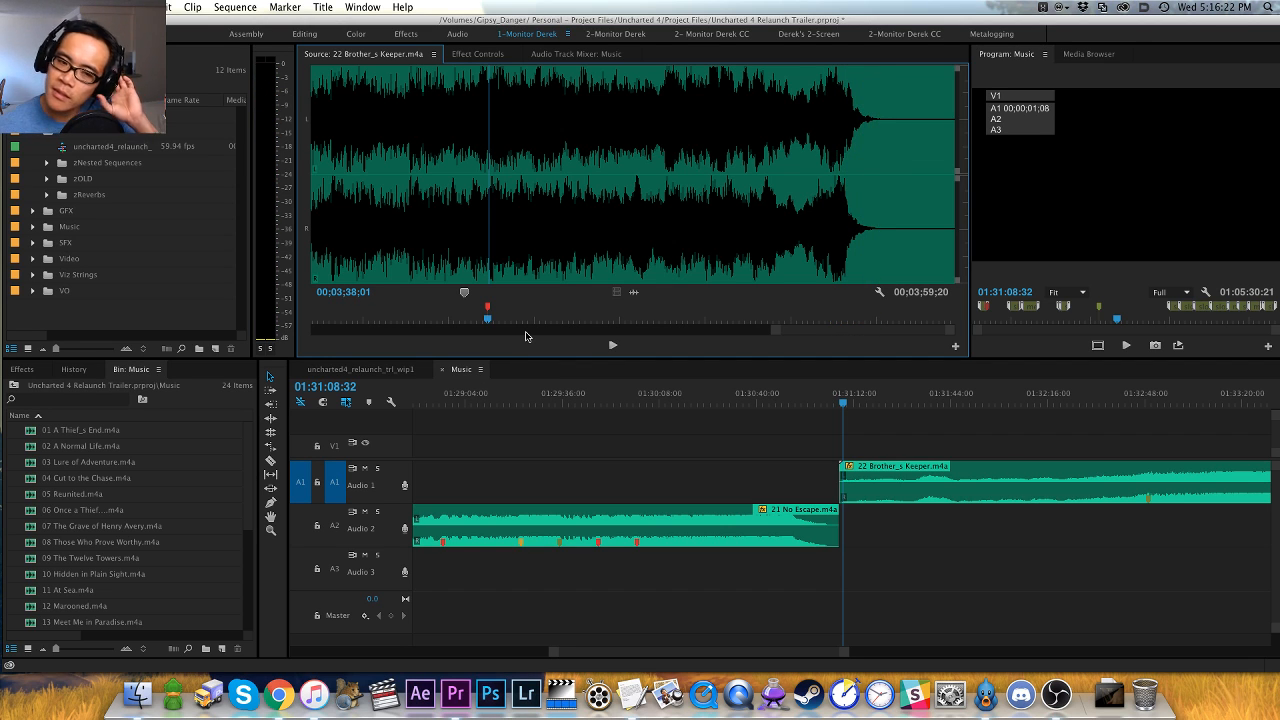
left_click(918, 452)
key("minus")
key("minus")
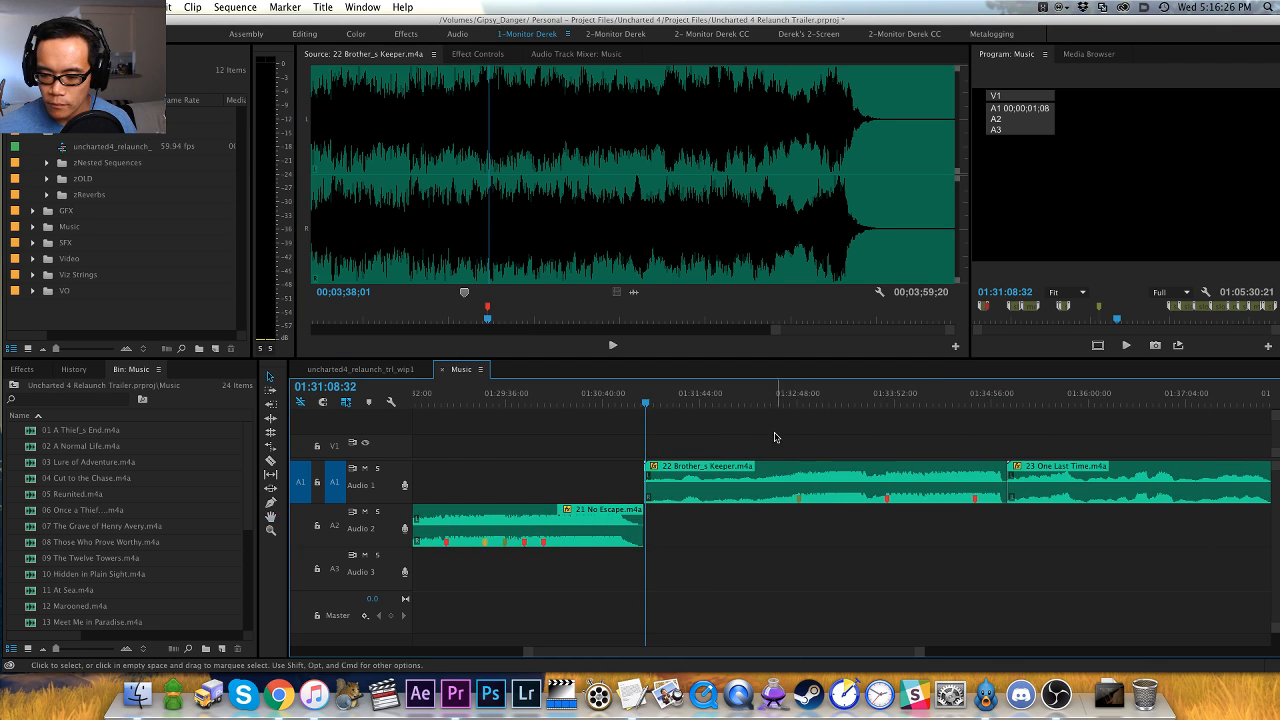
left_click(769, 498)
key("alt+Down")
key("alt+Down")
left_click(769, 502)
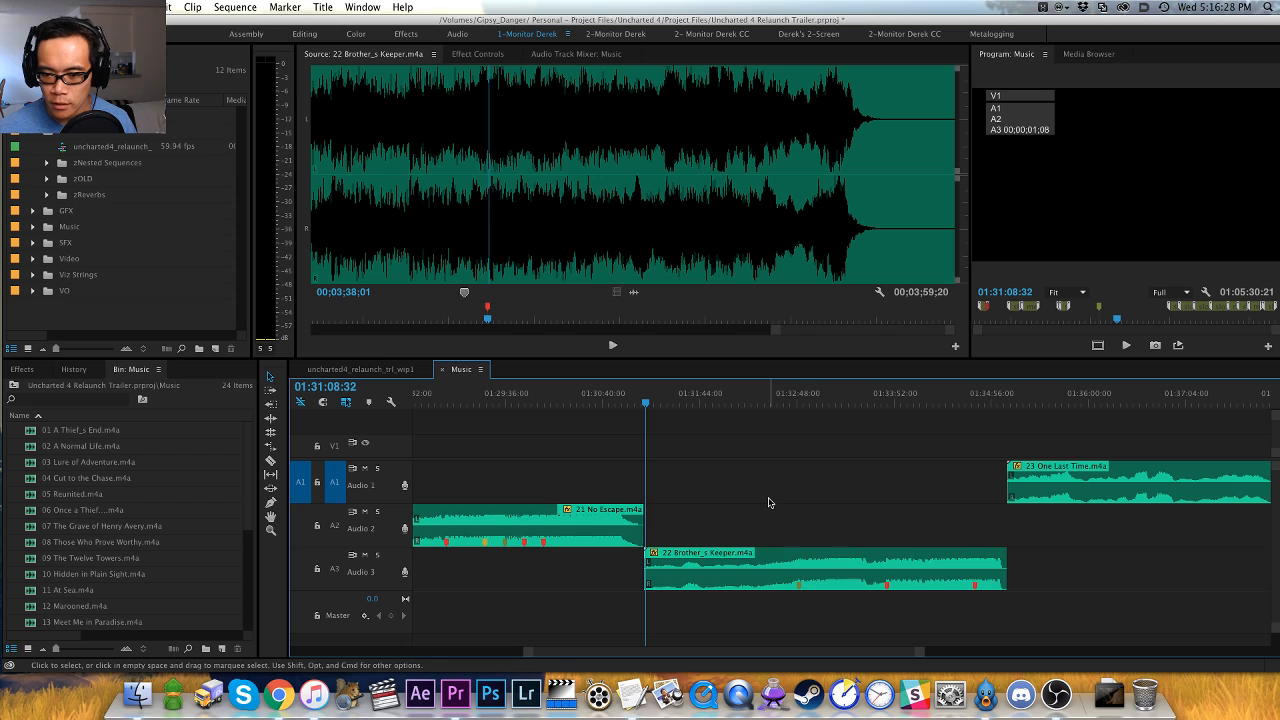
- Replay the ending of 22 Brother_s Keeper.m4a from its last red marker up to the final fade
left_click(679, 353)
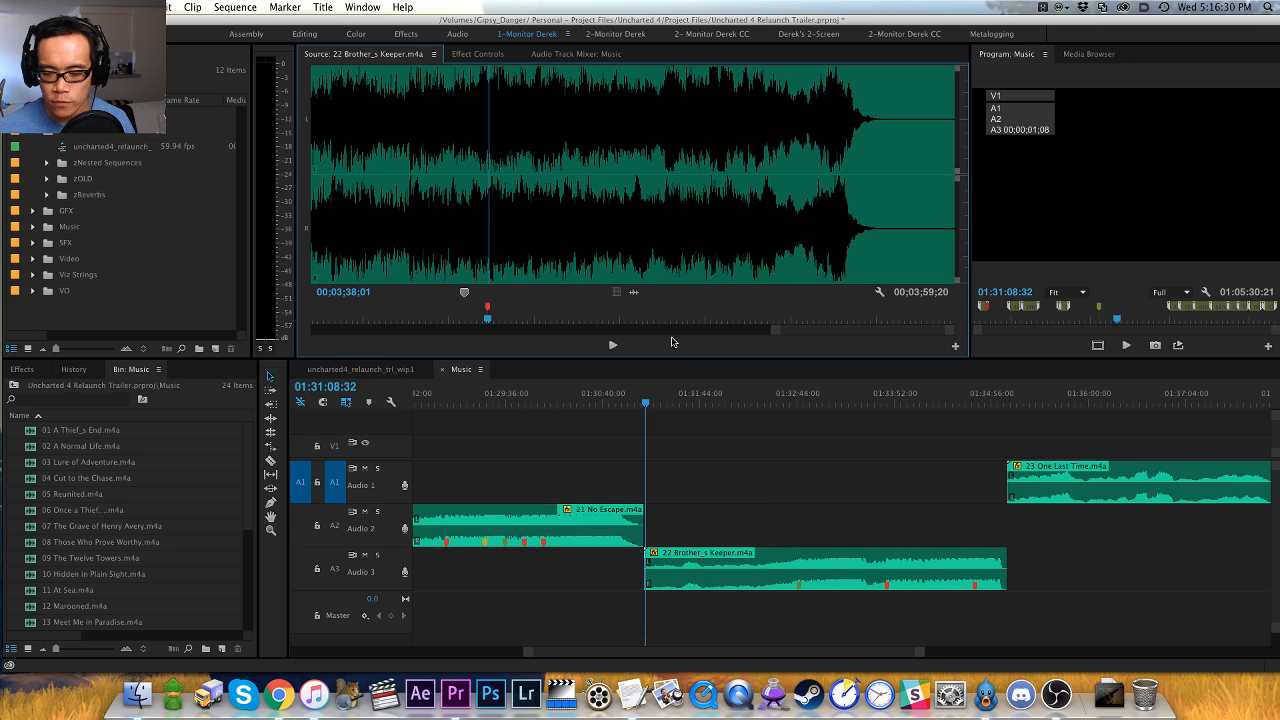
key("space")
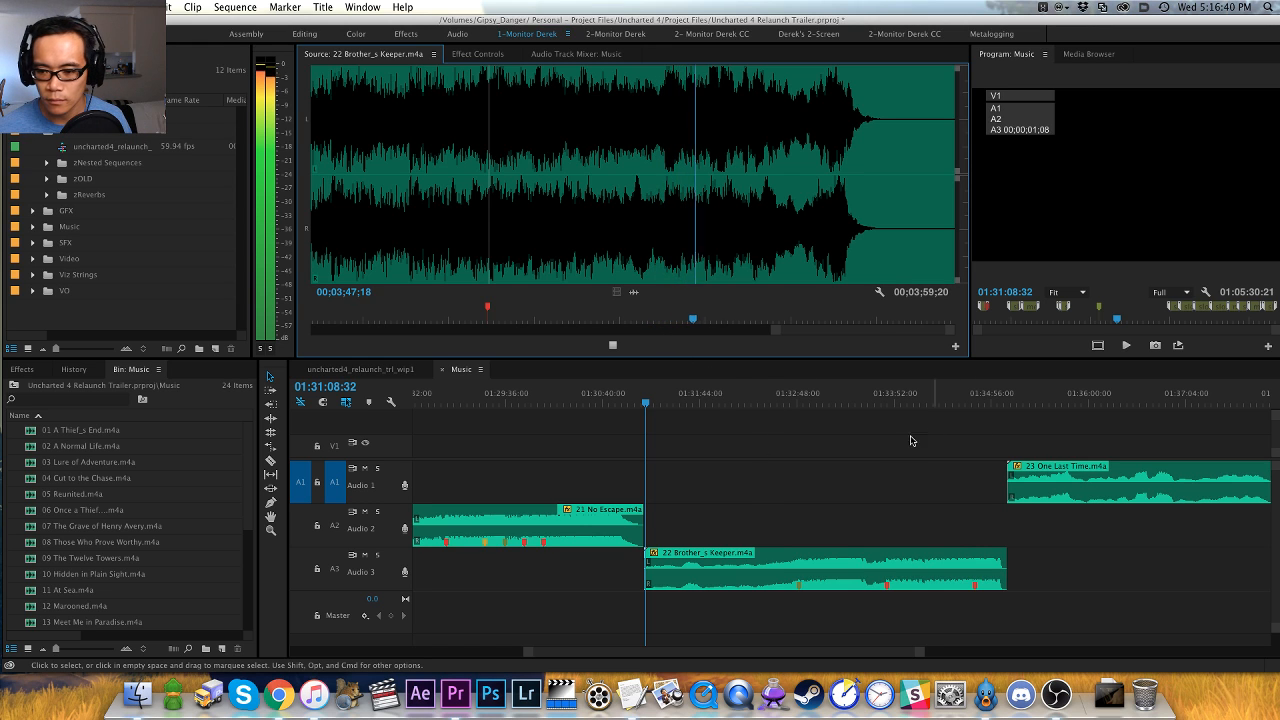
key("minus")
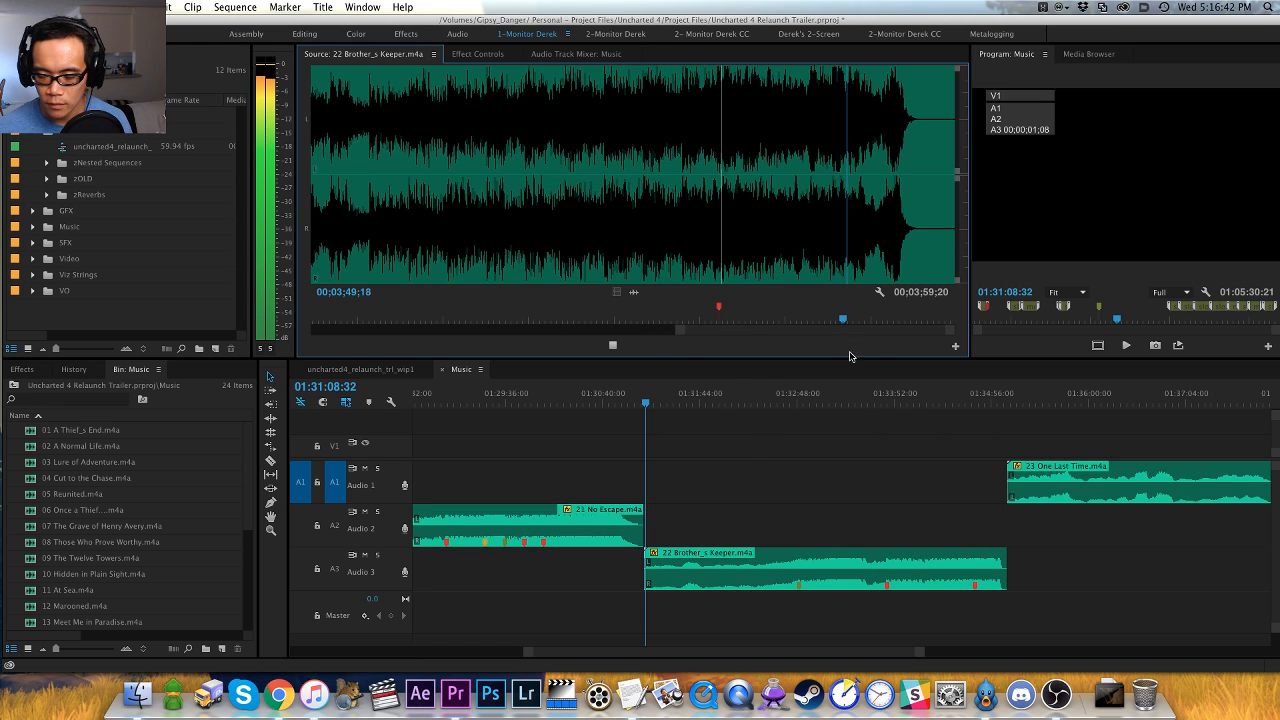
key("equal")
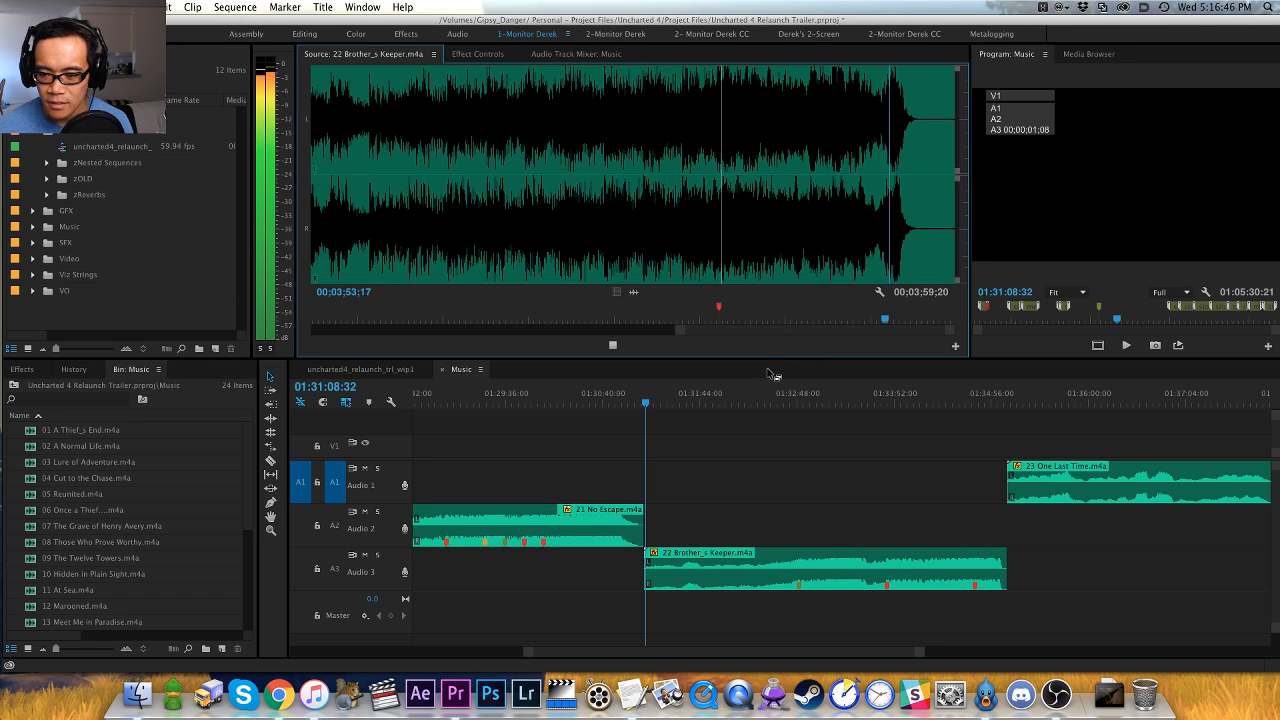
left_click(975, 416)
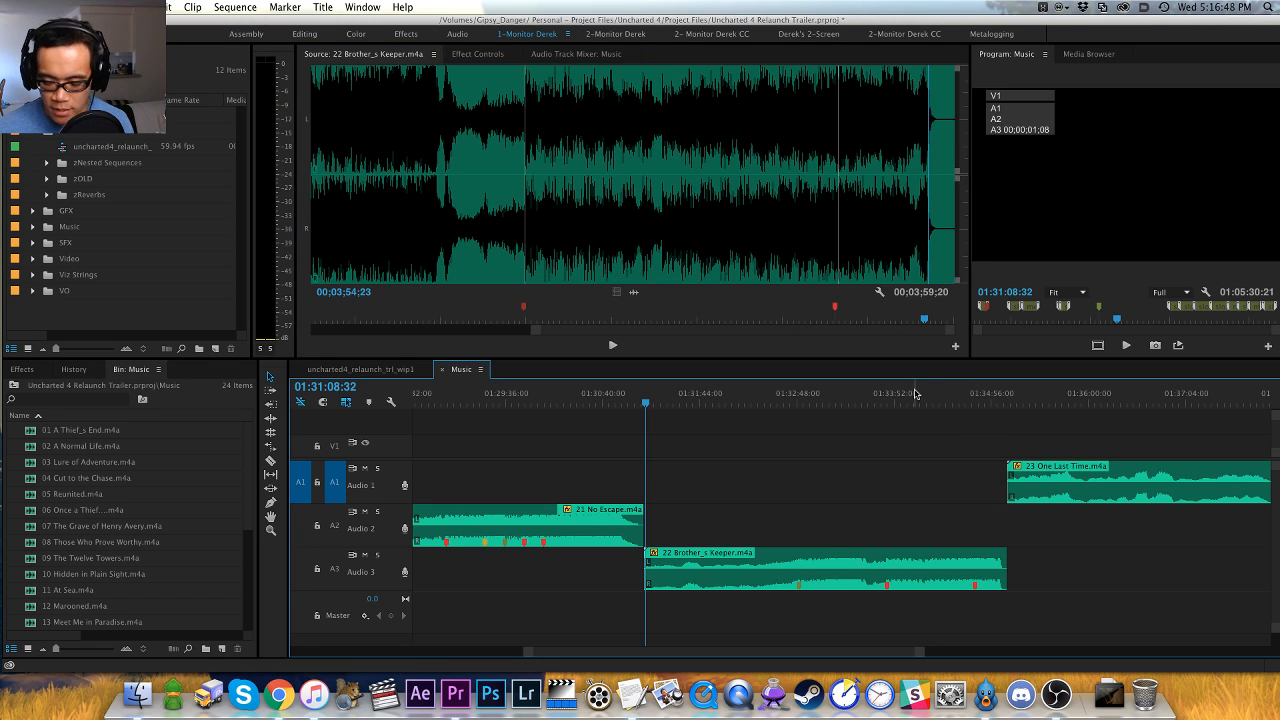
- Open 23 One Last Time.m4a from the Music sequence in the source monitor and play it from the start
left_click(948, 400)
key("shift+m")
key("minus")
key("minus")
key("minus")
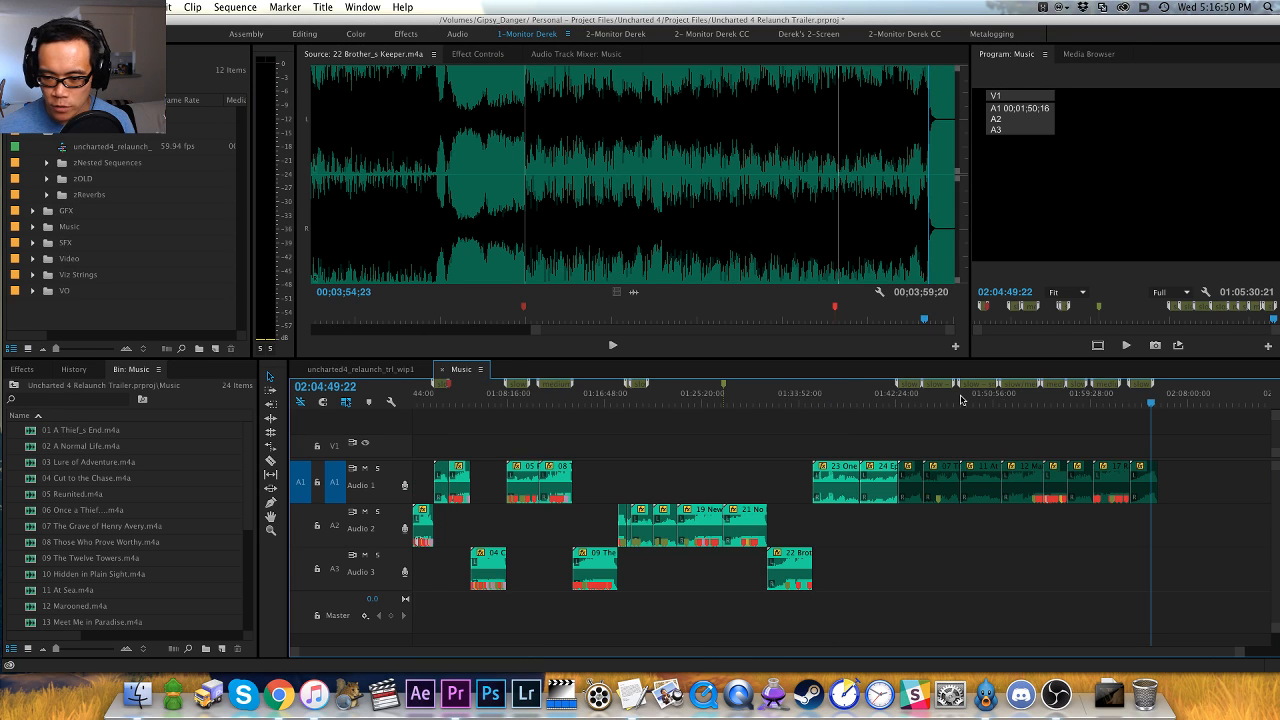
left_click(862, 398)
key("equal")
key("equal")
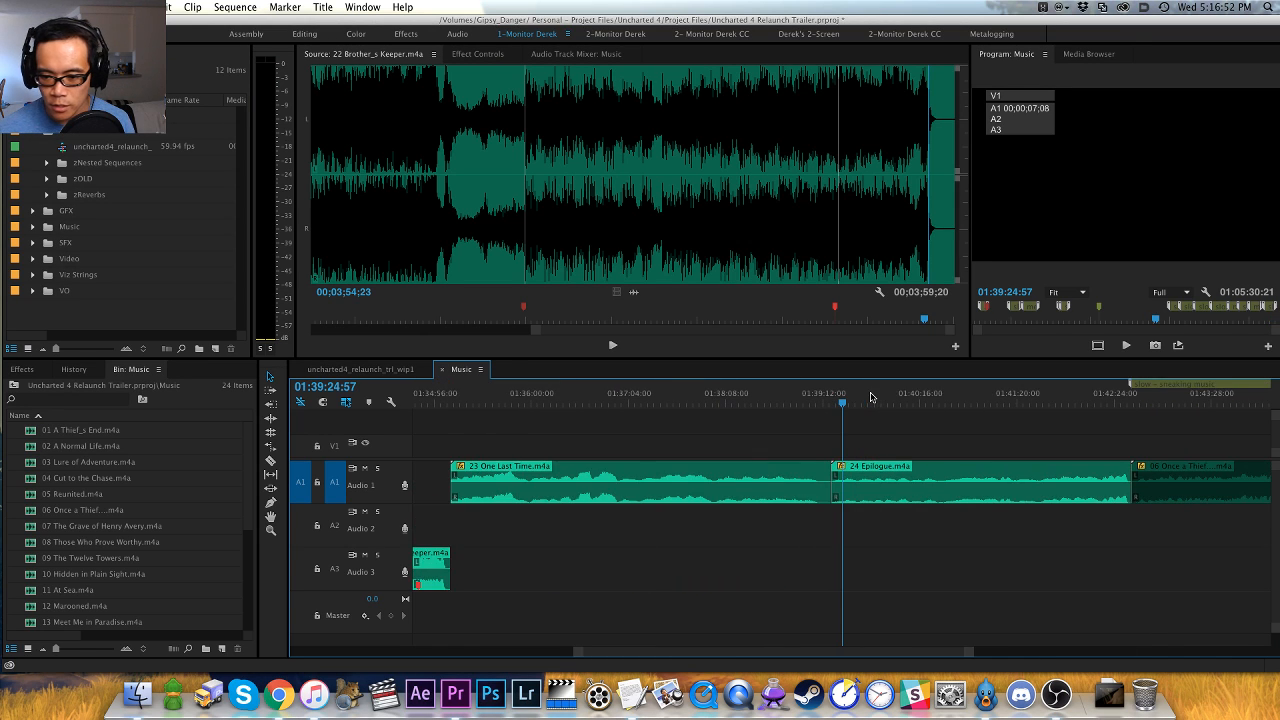
key("Up")
key("Up")
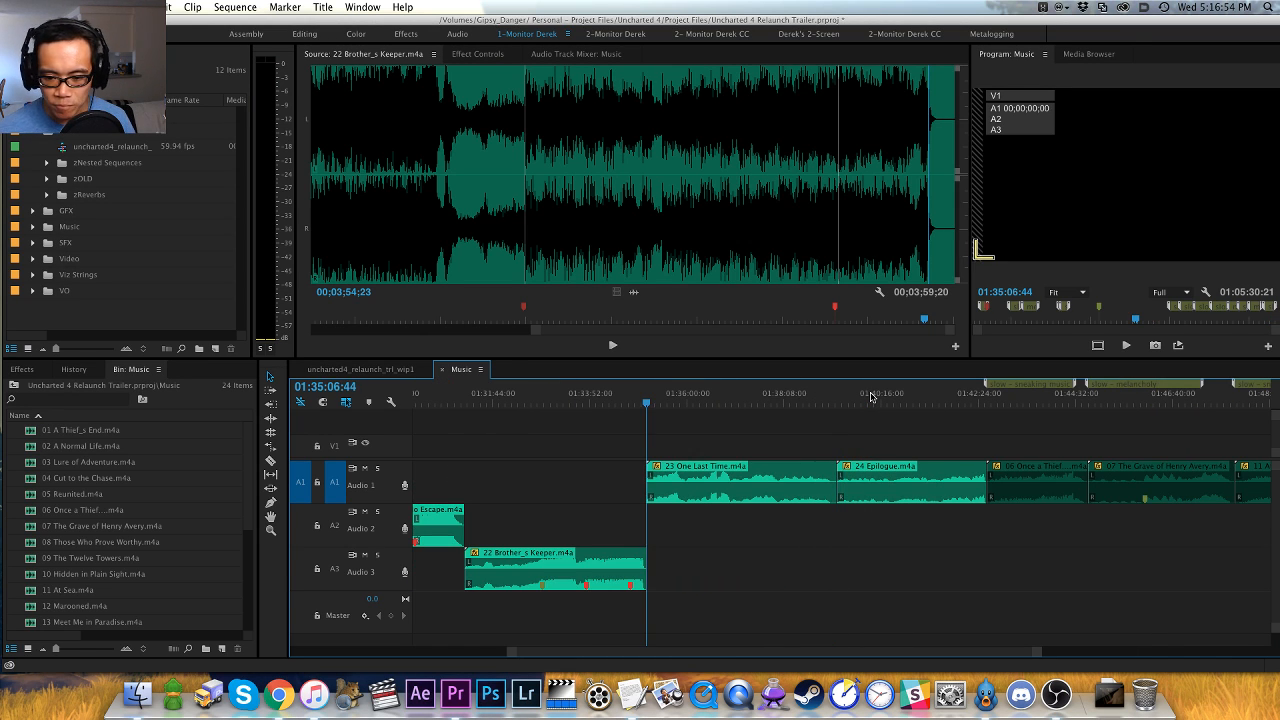
key("f")
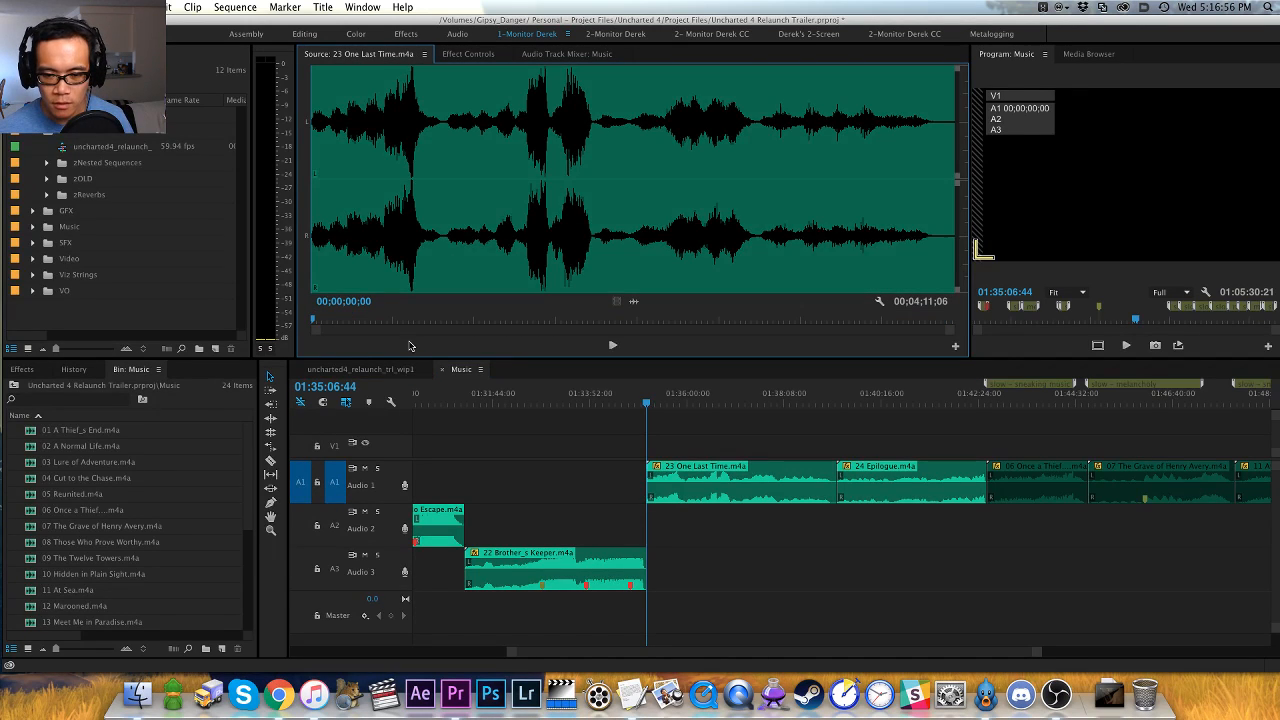
key("equal")
key("equal")
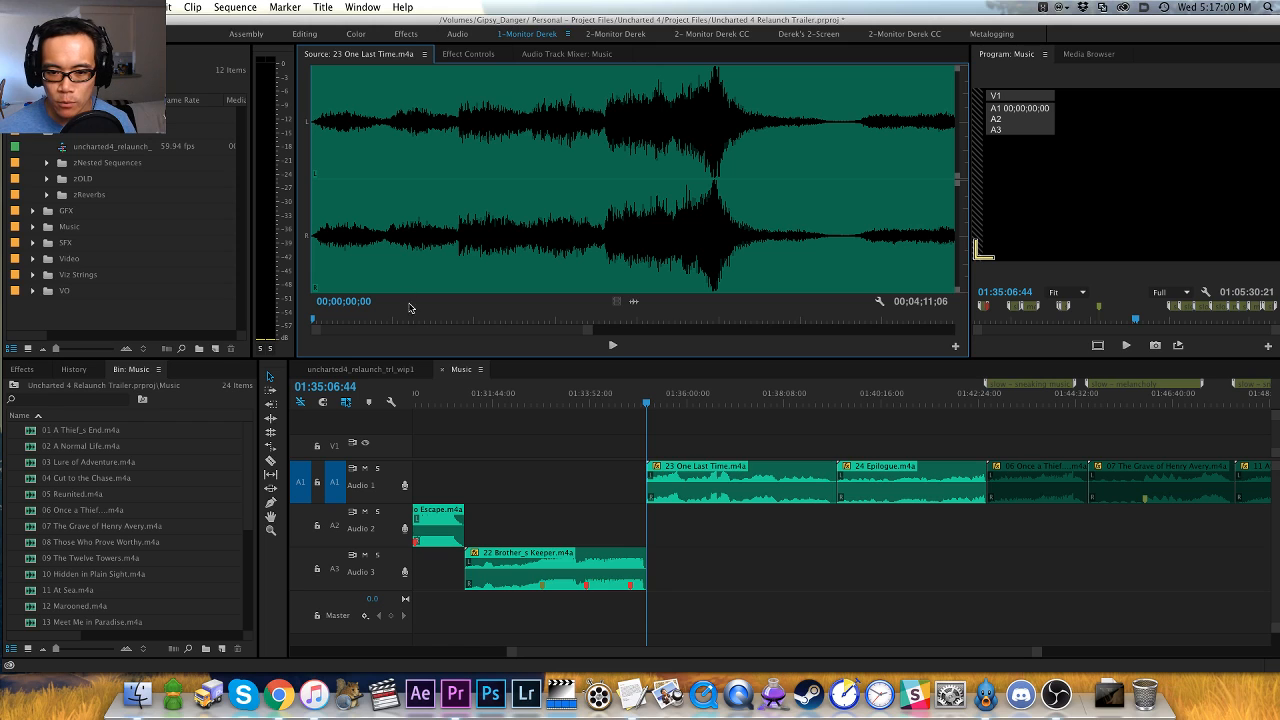
key("space")
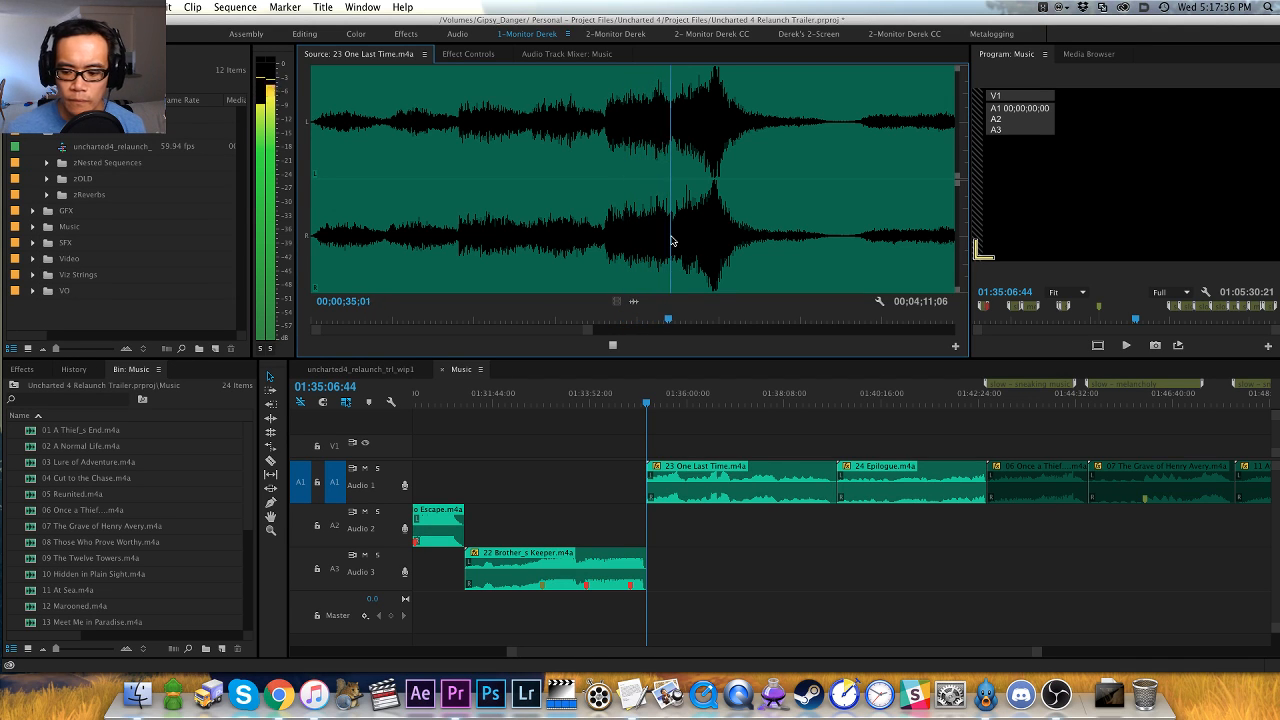
- Skip through 23 One Last Time.m4a past its first swell to audition the quiet passage before the second swell
key("equal")
key("minus")
key("minus")
left_click(578, 253)
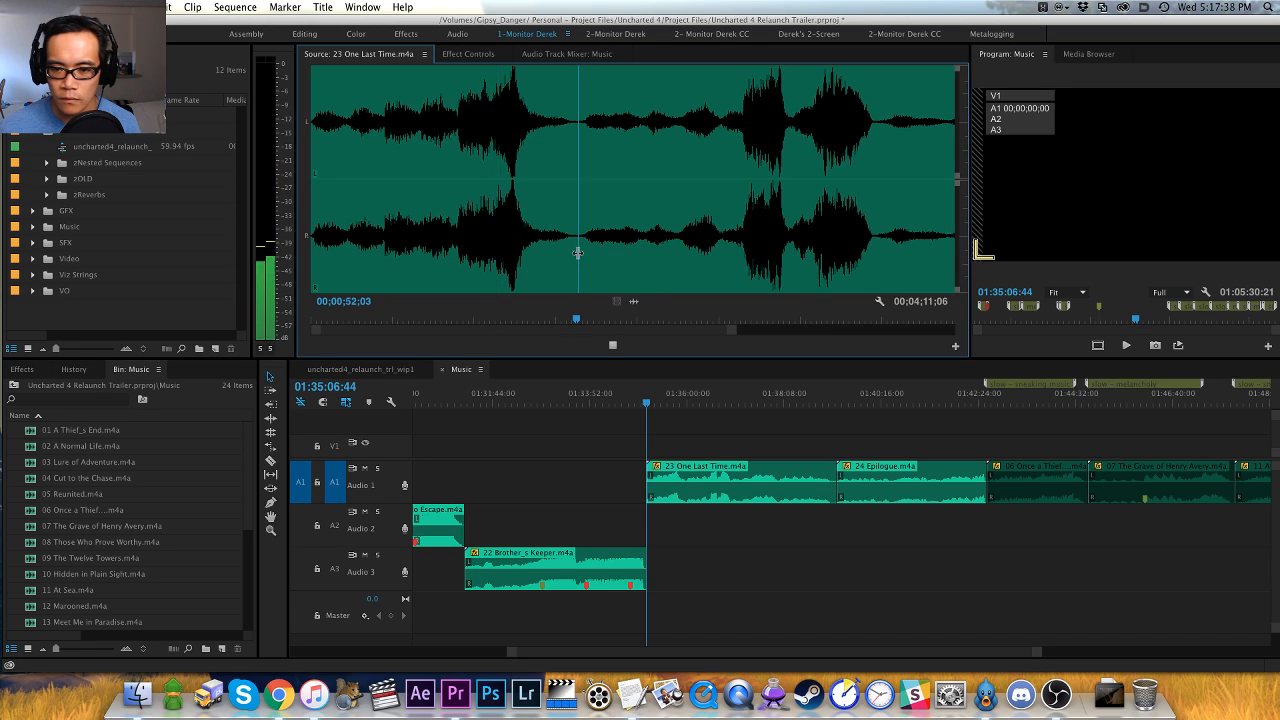
key("equal")
key("minus")
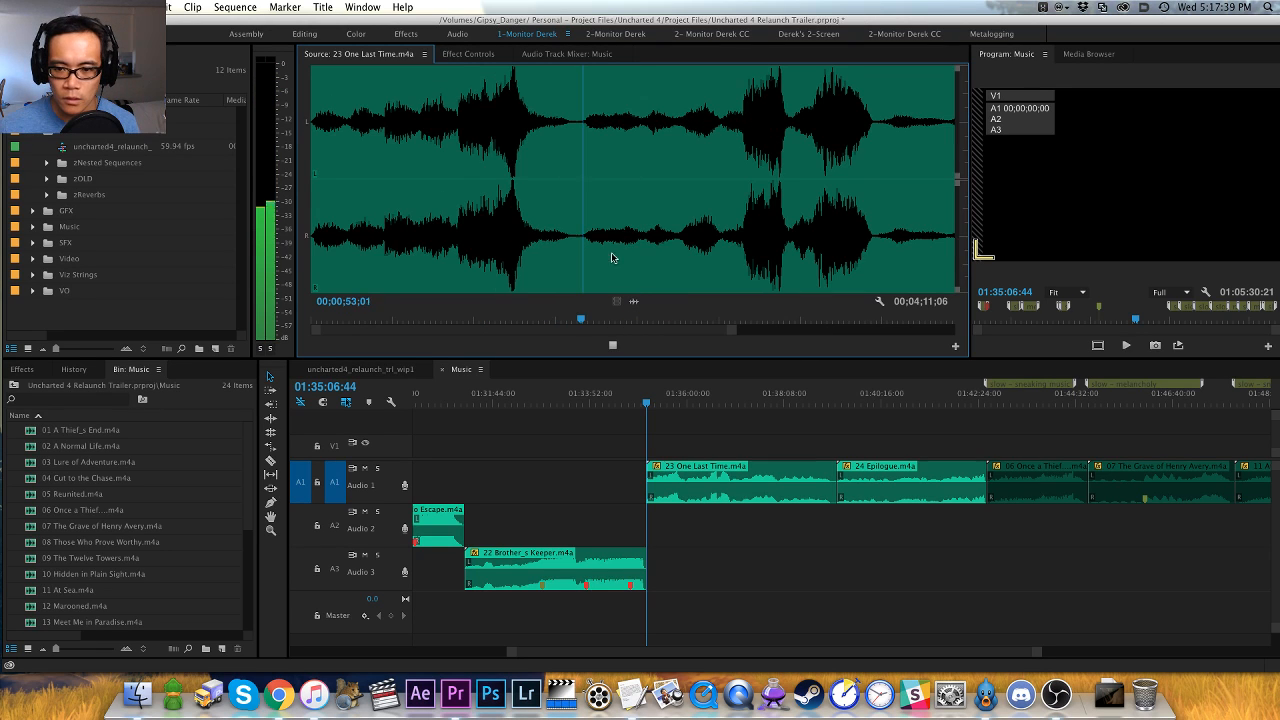
left_click(719, 249)
key("equal")
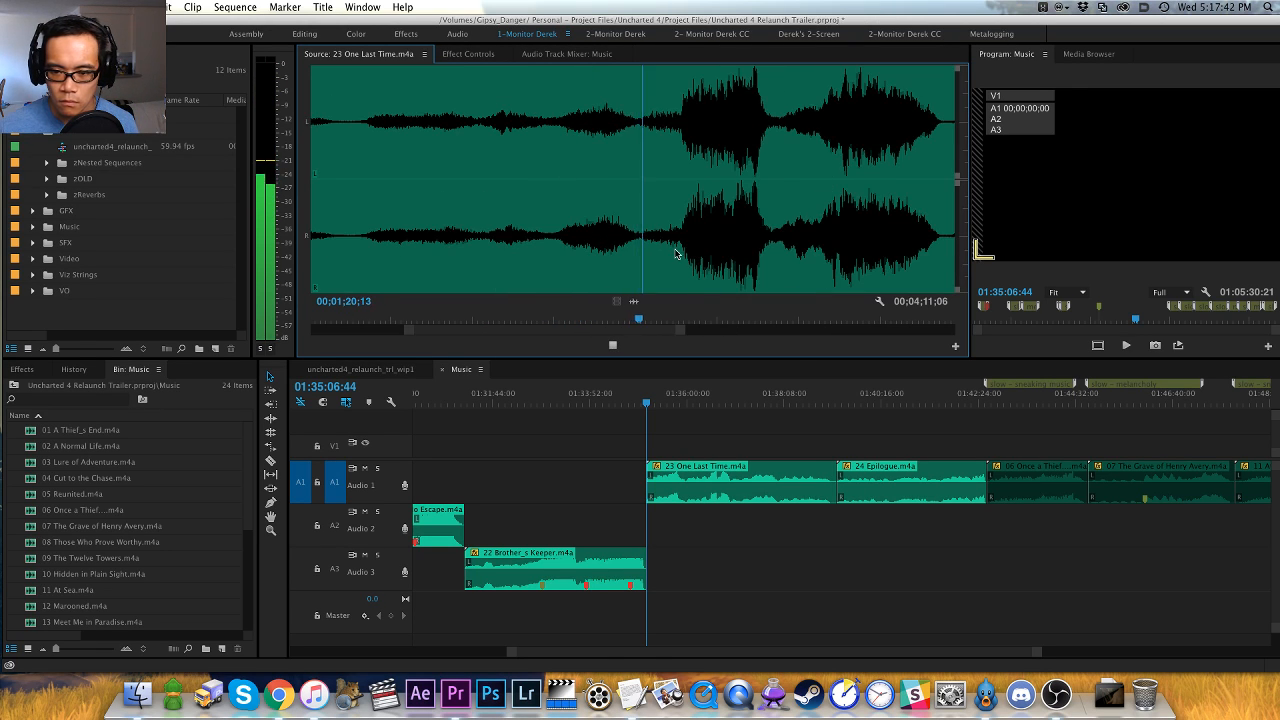
- Replay the quiet passage before the second swell of 23 One Last Time.m4a and add a green clip marker at 00;01;19;16
key("space")
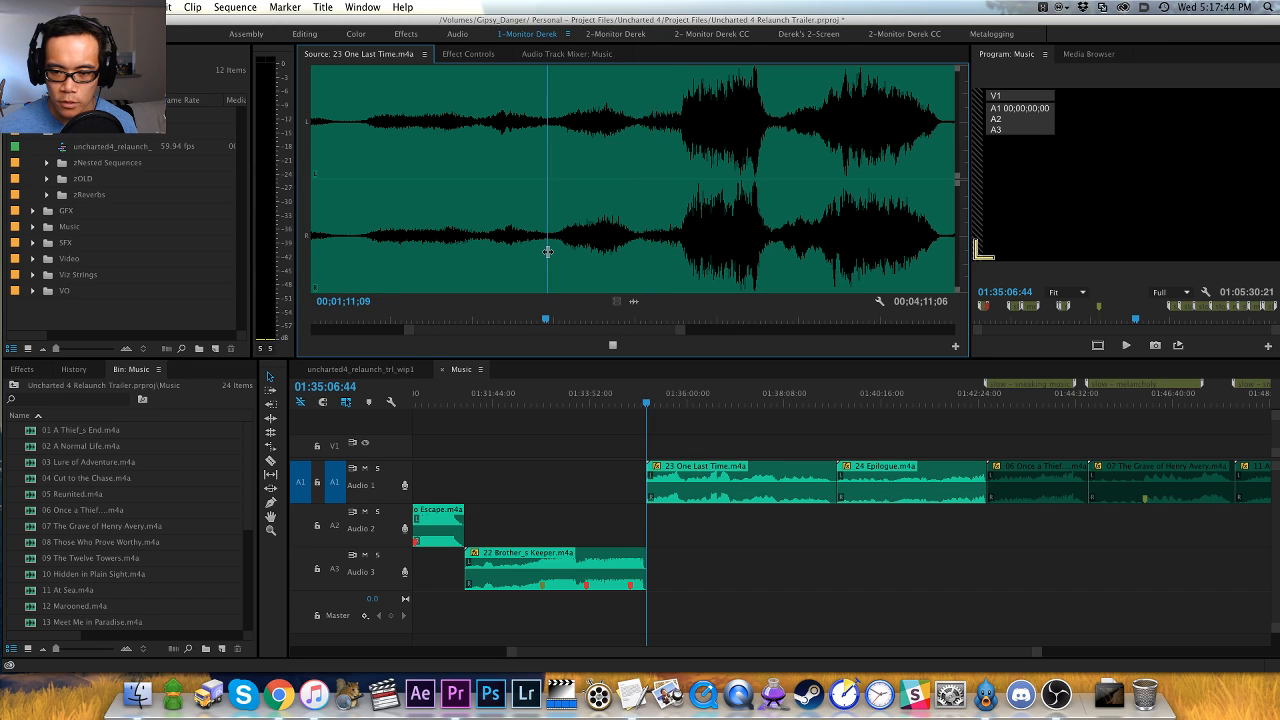
key("equal")
key("minus")
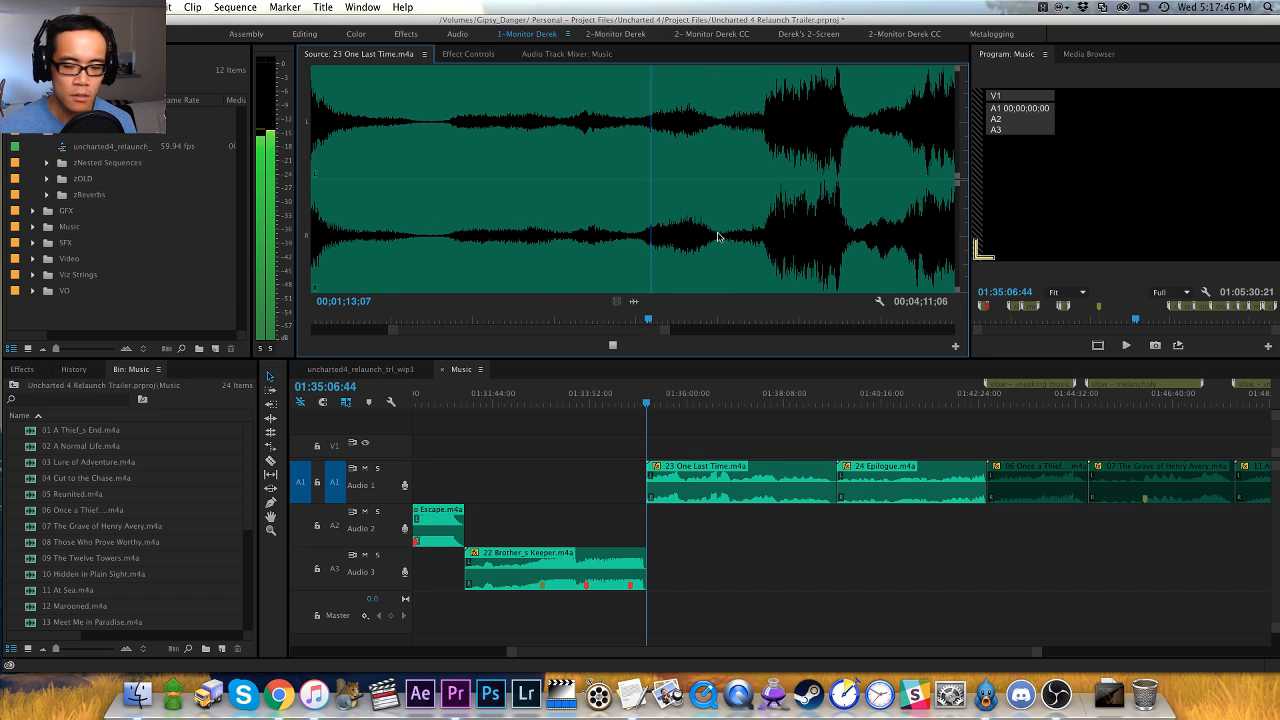
key("equal")
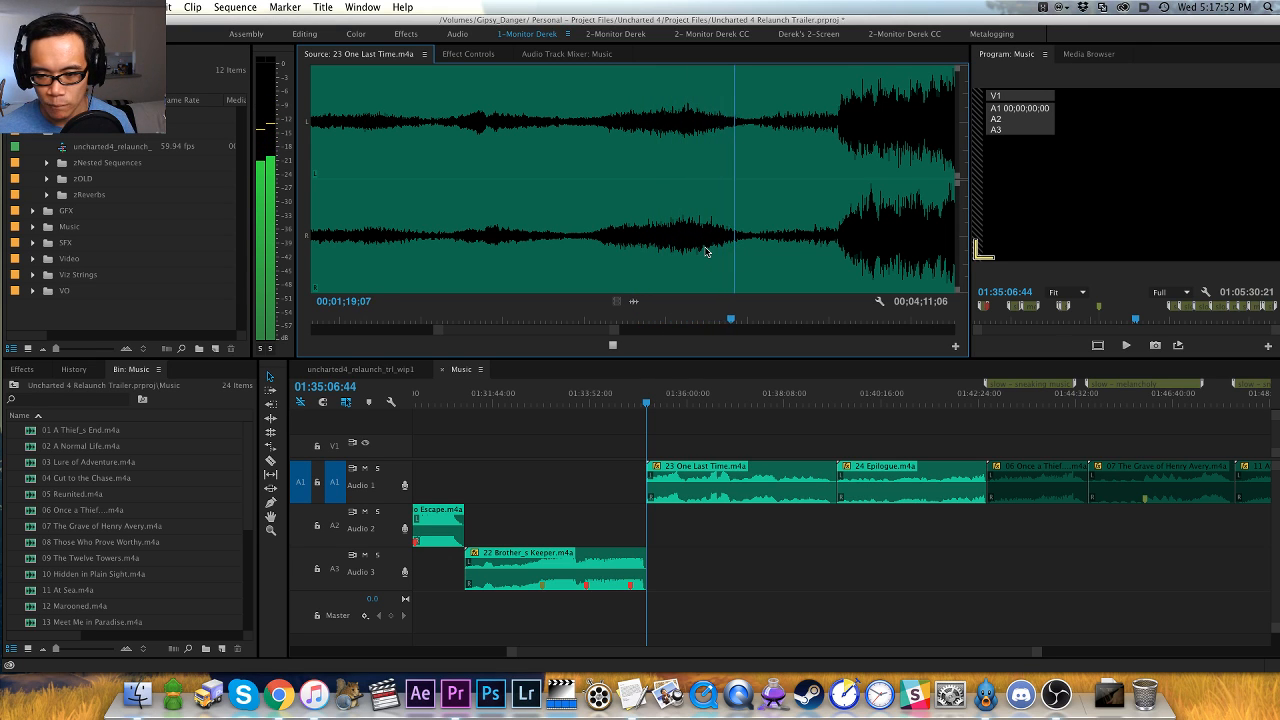
key("space")
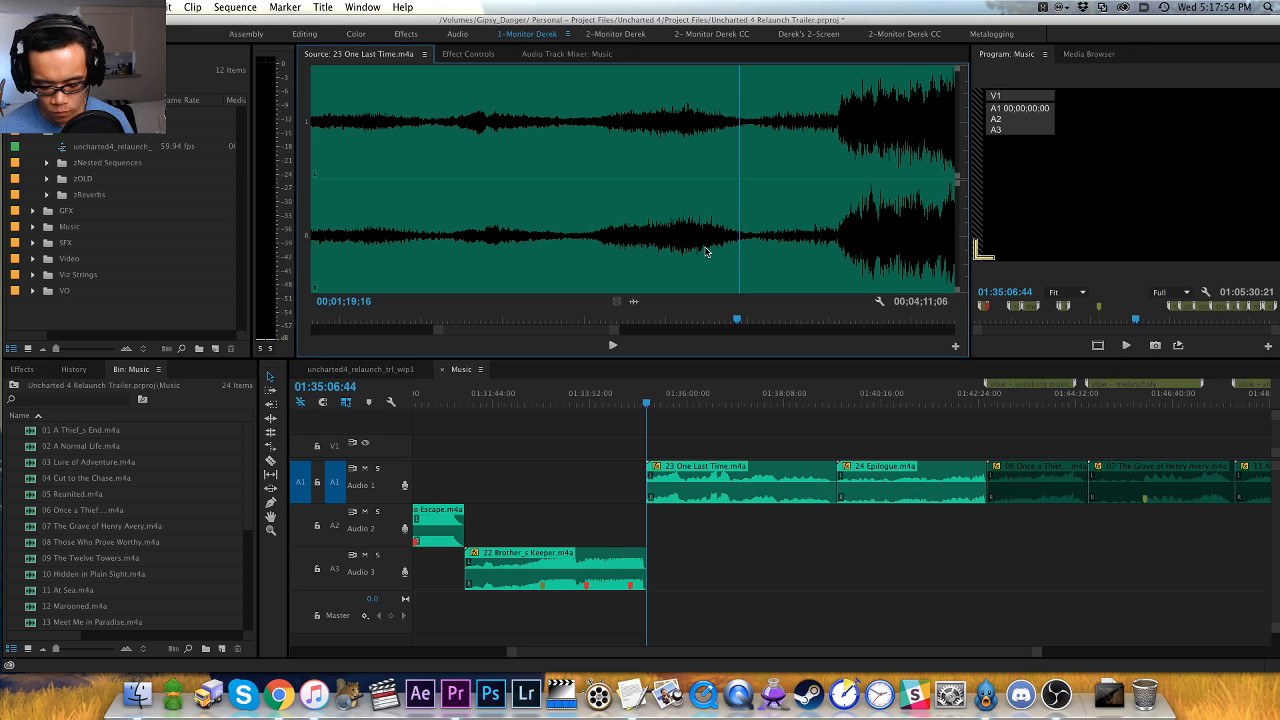
key("m")
- Listen to 23 One Last Time.m4a beyond the green marker, sampling the later quiet and rising passages
key("space")
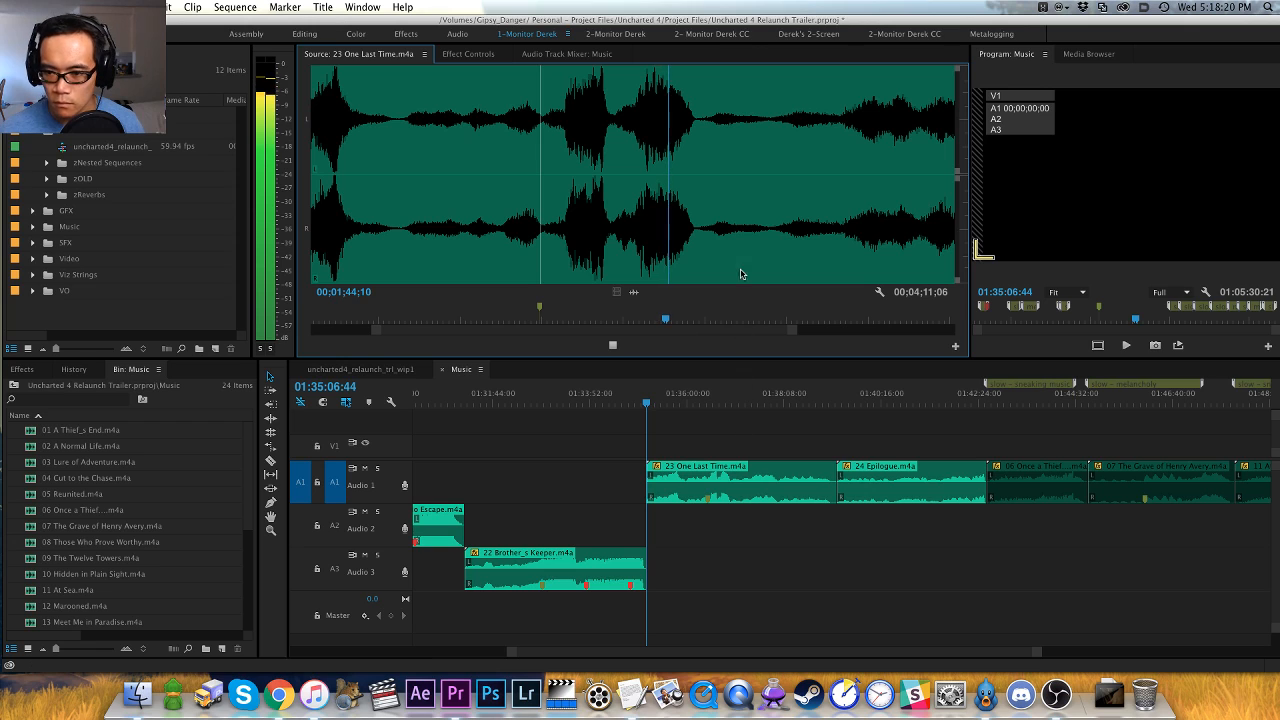
left_click(778, 243)
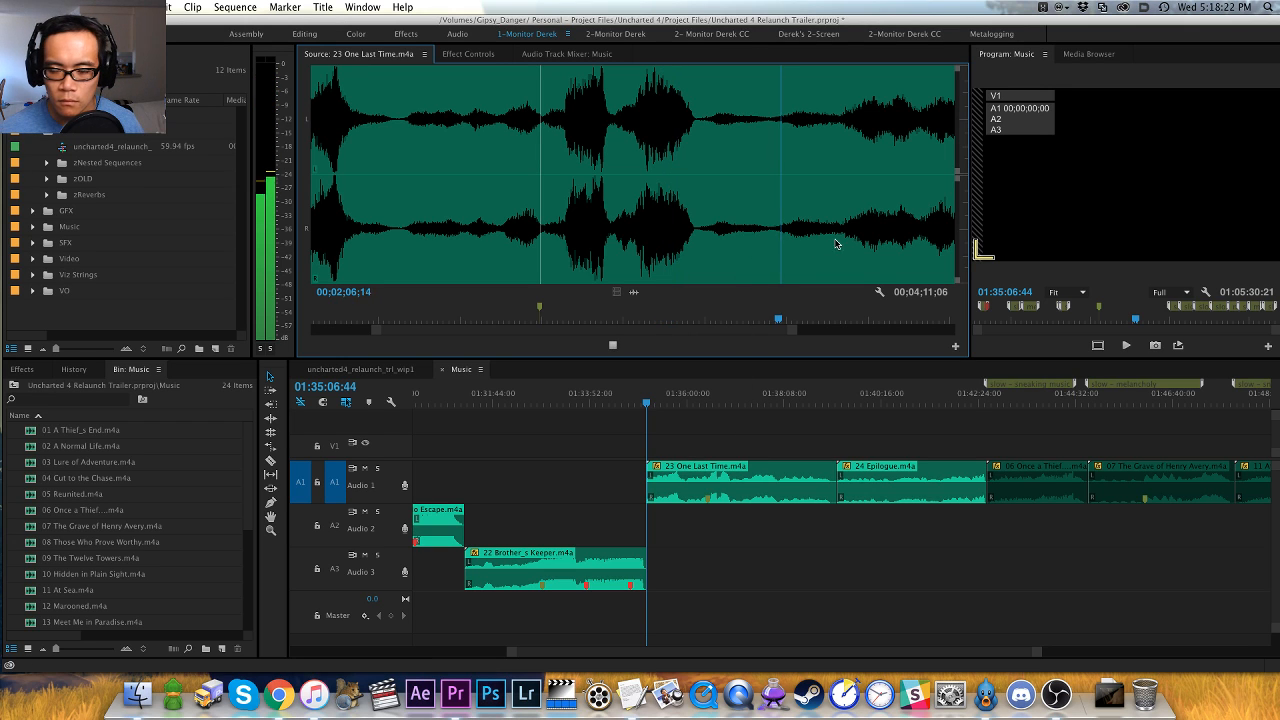
left_click(839, 243)
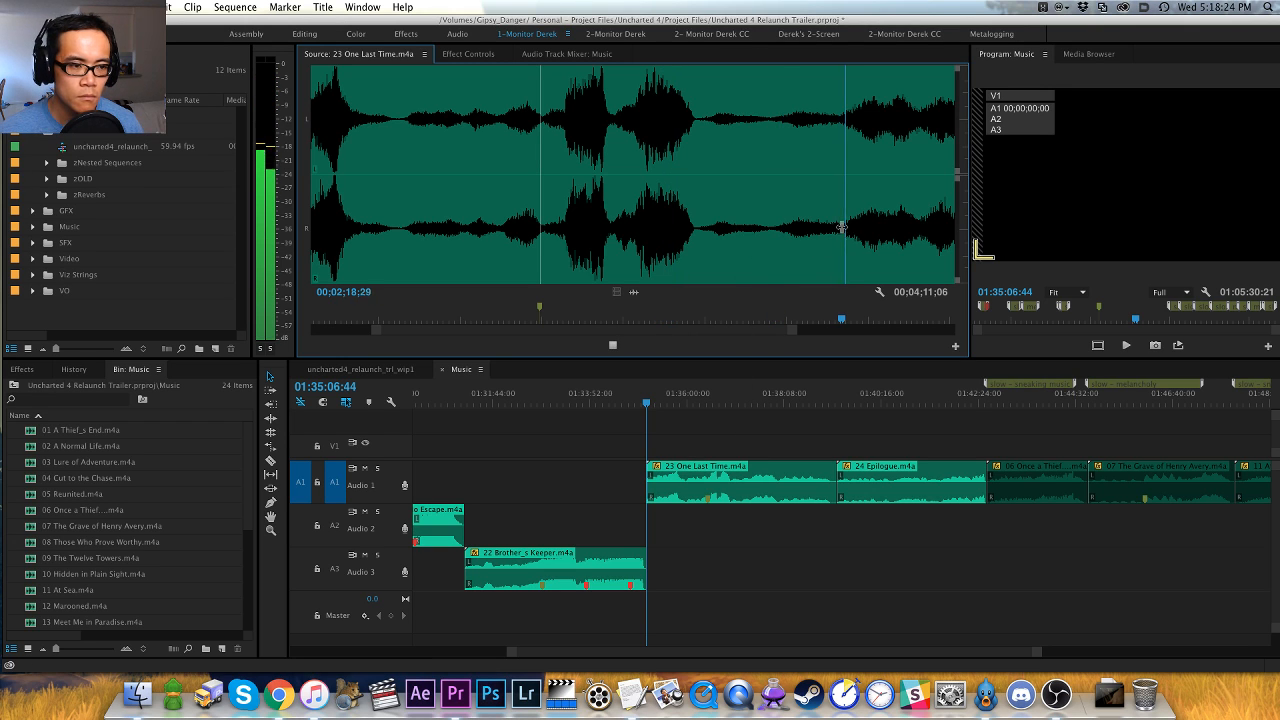
key("minus")
key("minus")
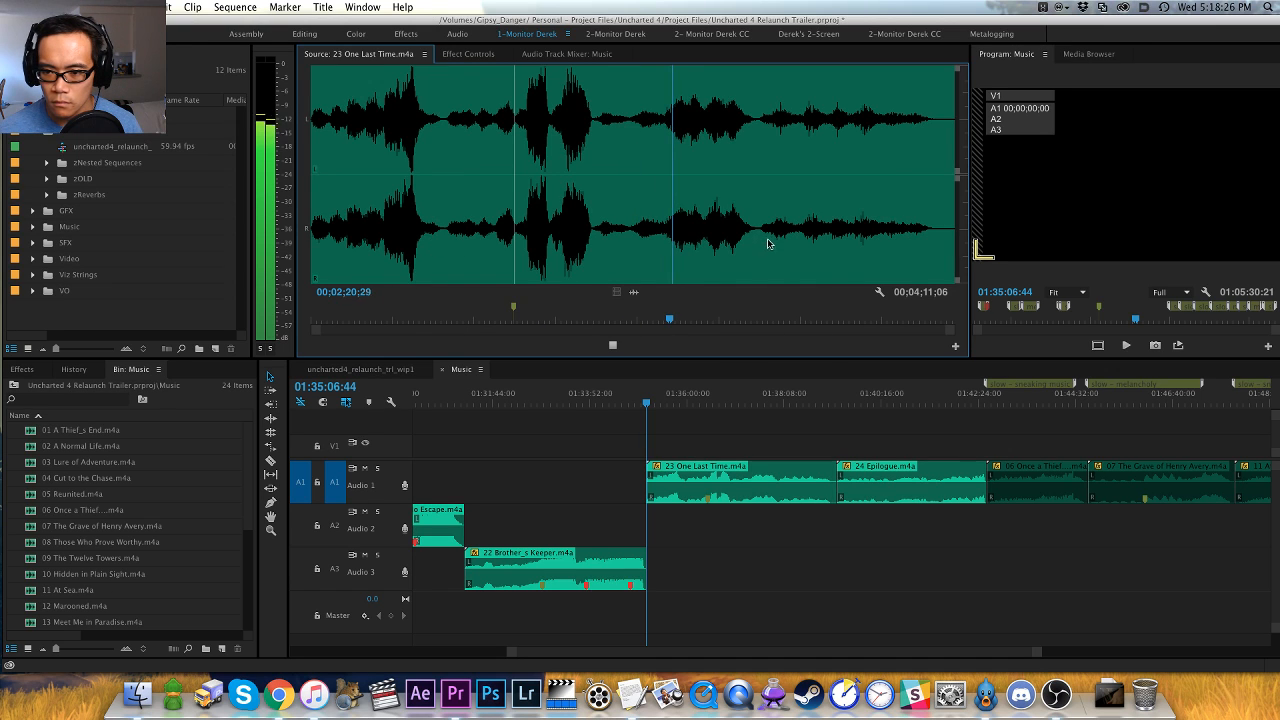
left_click(762, 242)
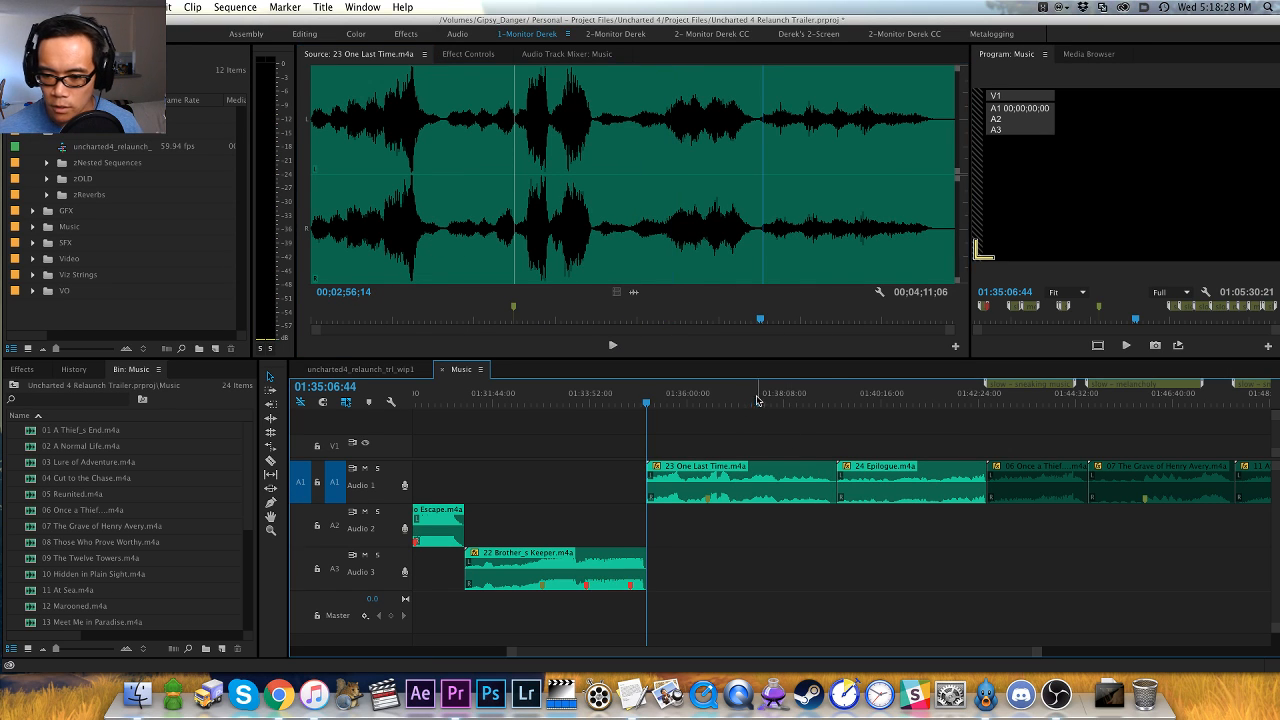
- Move 23 One Last Time.m4a to the end of the Music sequence at 02:01:15:49, closing the gap it leaves, and disable it
key("x")
key("apostrophe")
key("End")
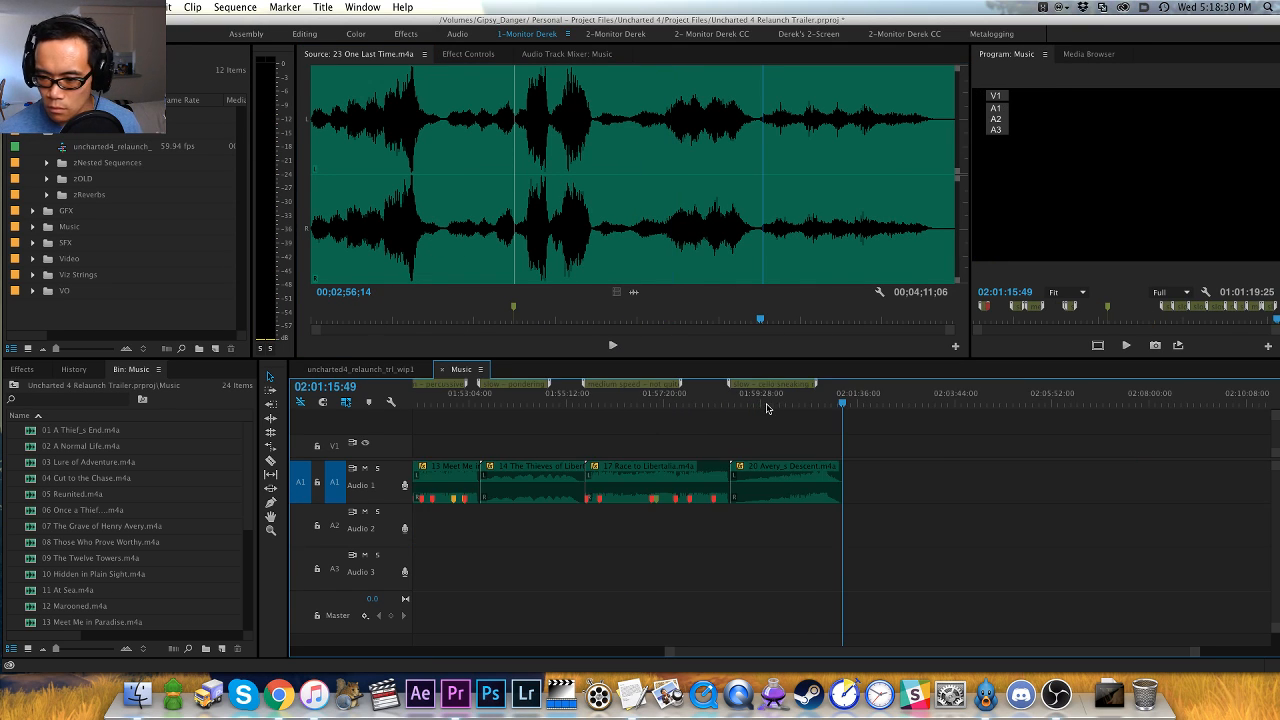
key("super+v")
key("Up")
key("d")
key("super+shift+e")
key("super+shift+a")
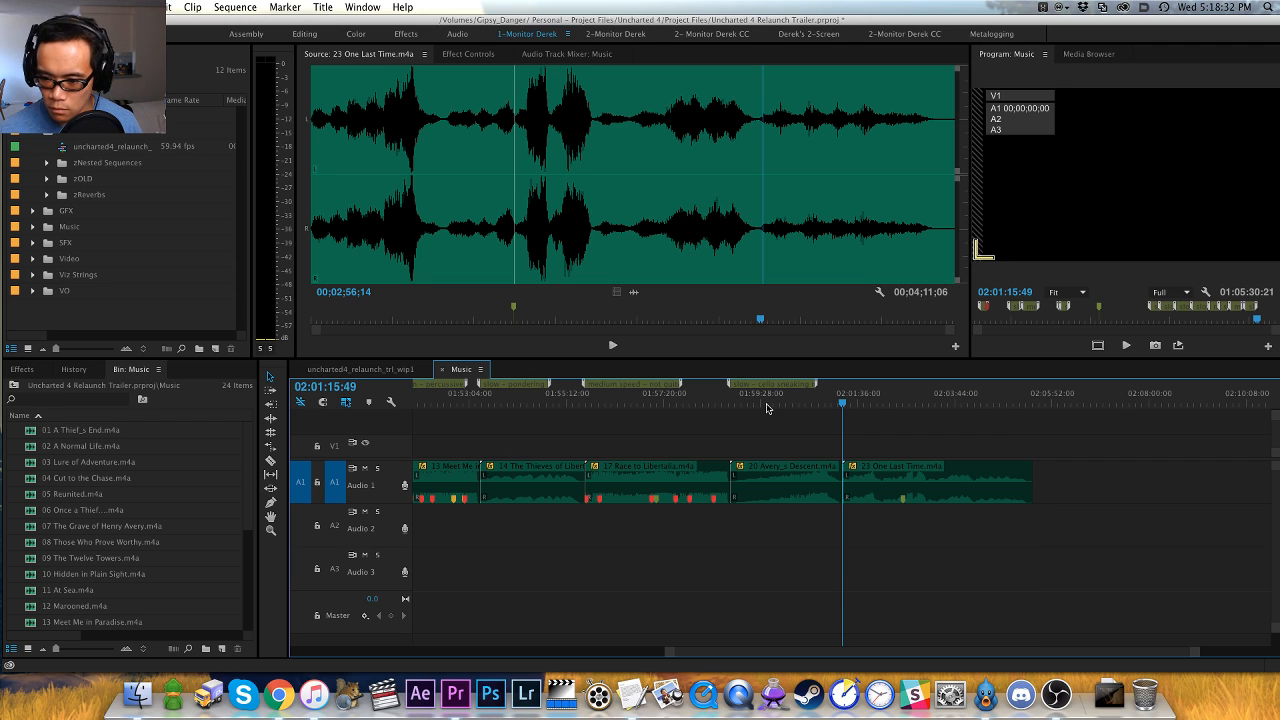
- Add a sequence marker named "slow" at the start of 23 One Last Time.m4a and save the project
key("m")
key("m")
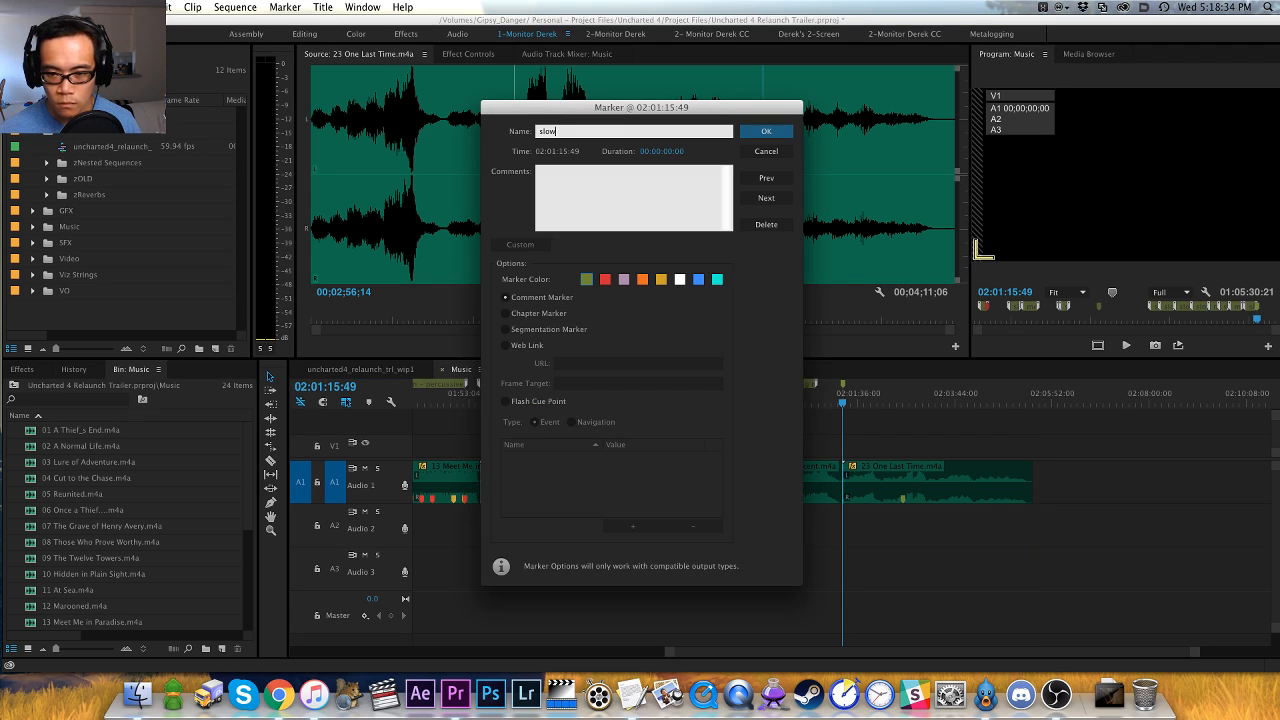
key("Return")
key("backslash")
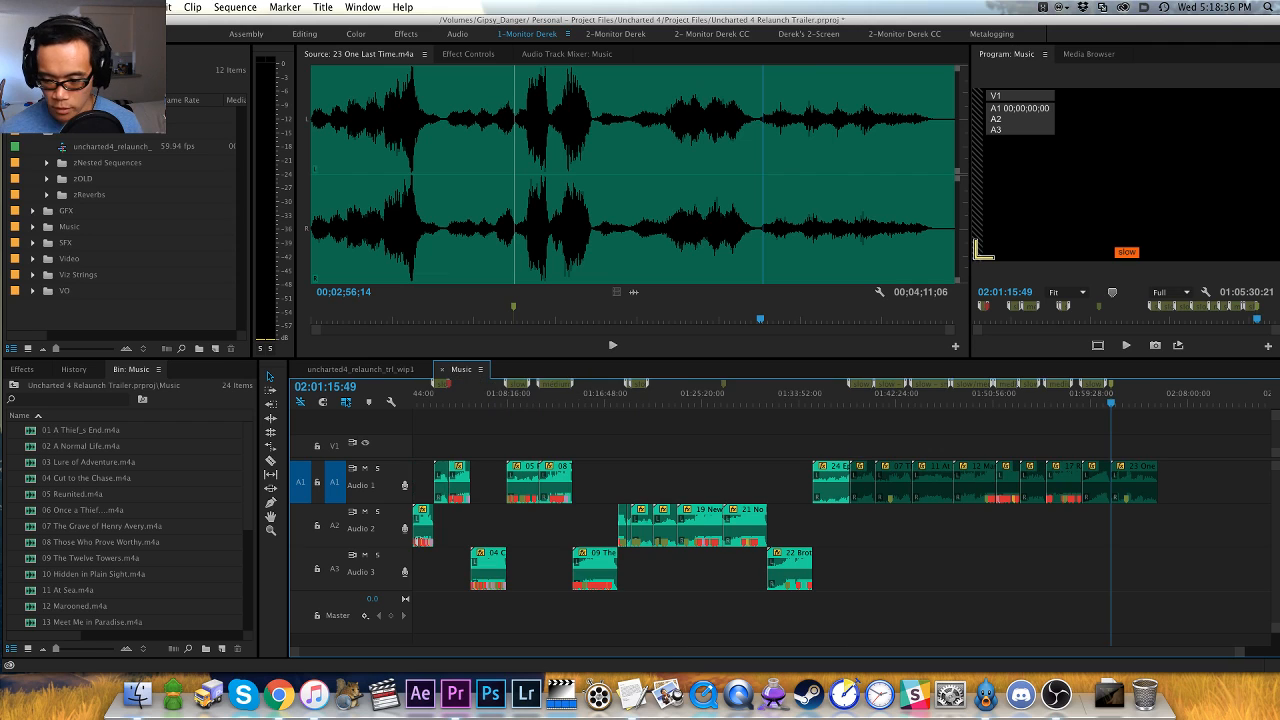
key("super+s")
- Play 24 Epilogue.m4a from its start in the Music sequence and load it into the source viewer
left_click(821, 394)
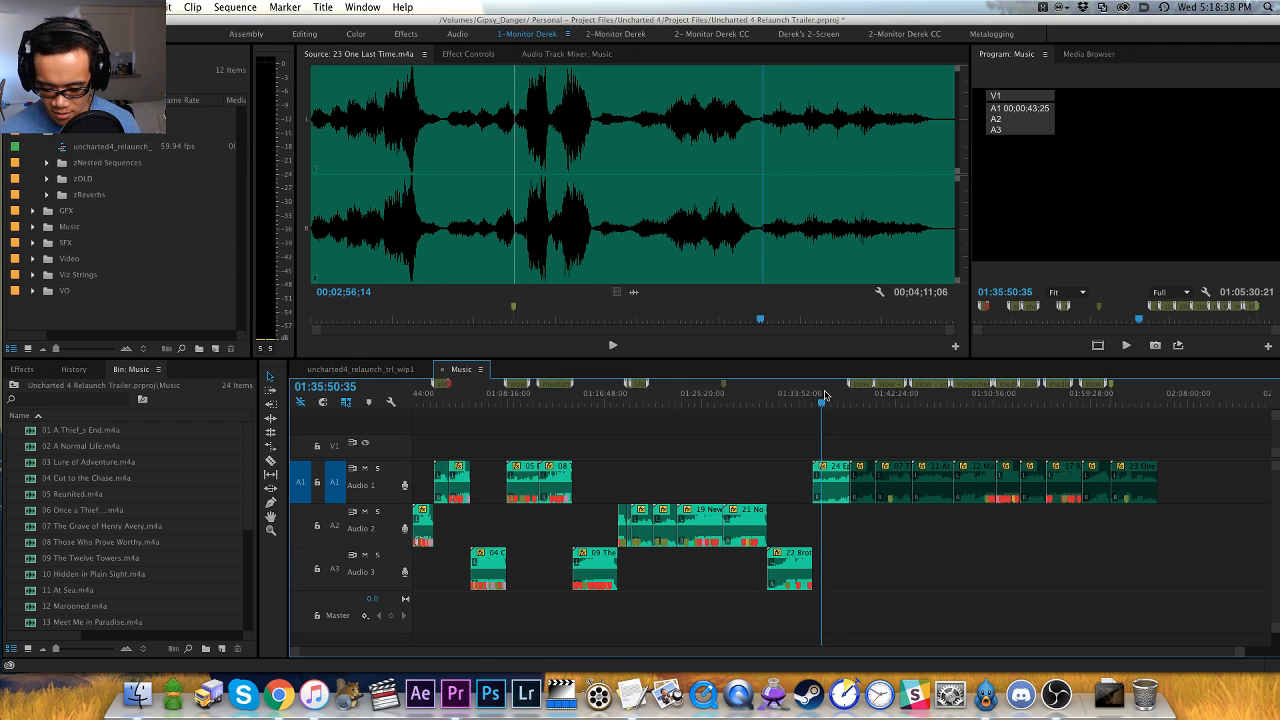
key("equal")
key("equal")
key("Up")
key("space")
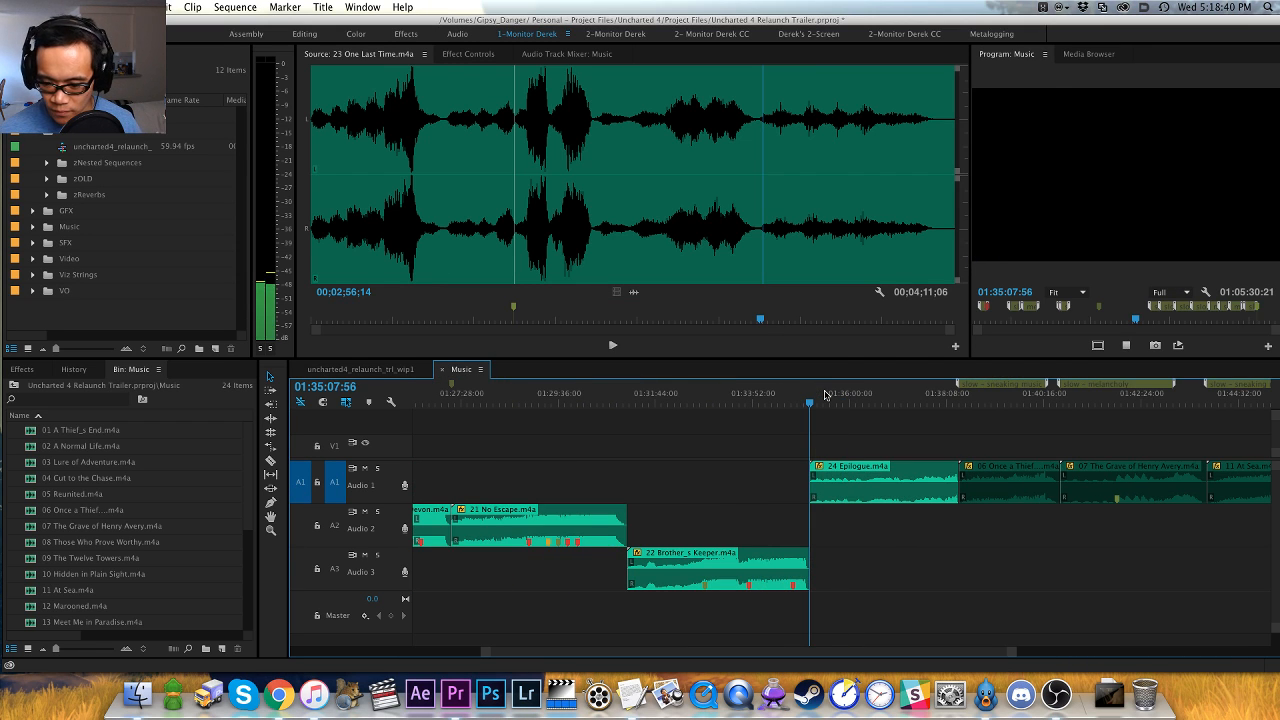
key("f")
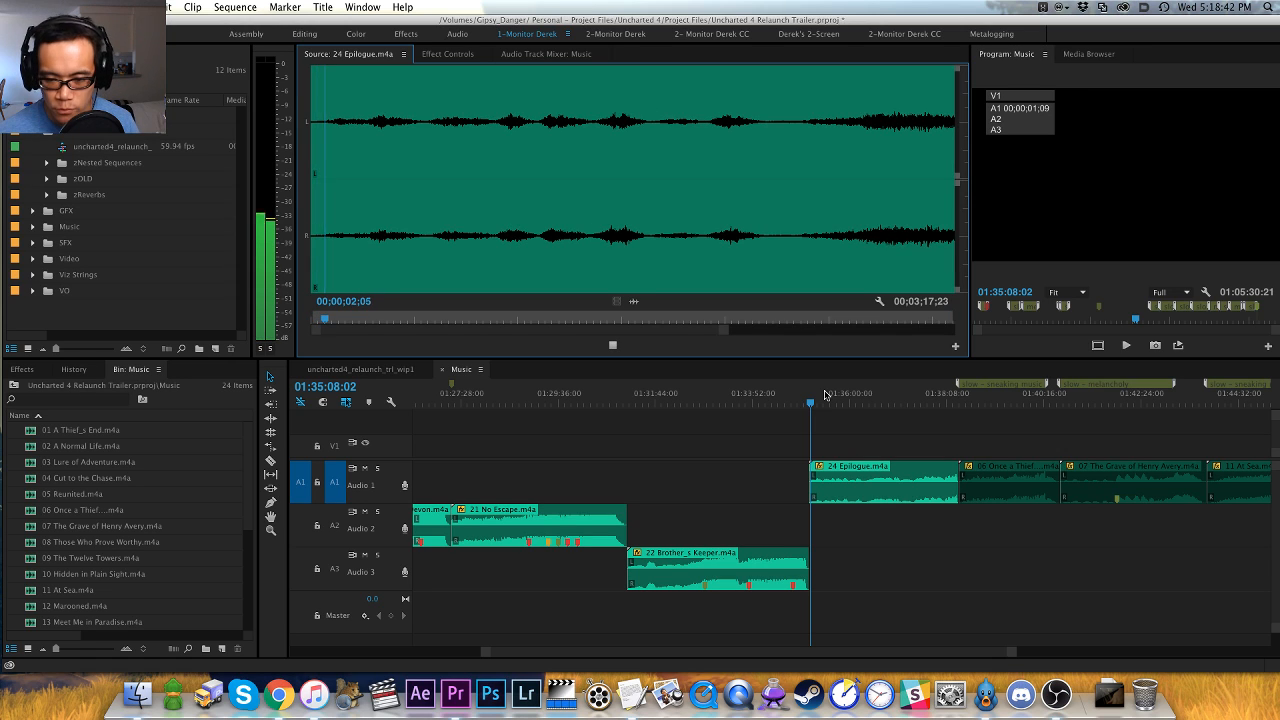
- Listen to 24 Epilogue.m4a, sampling the early quiet swells, the middle build and the beginning of the final rise
left_click(367, 248)
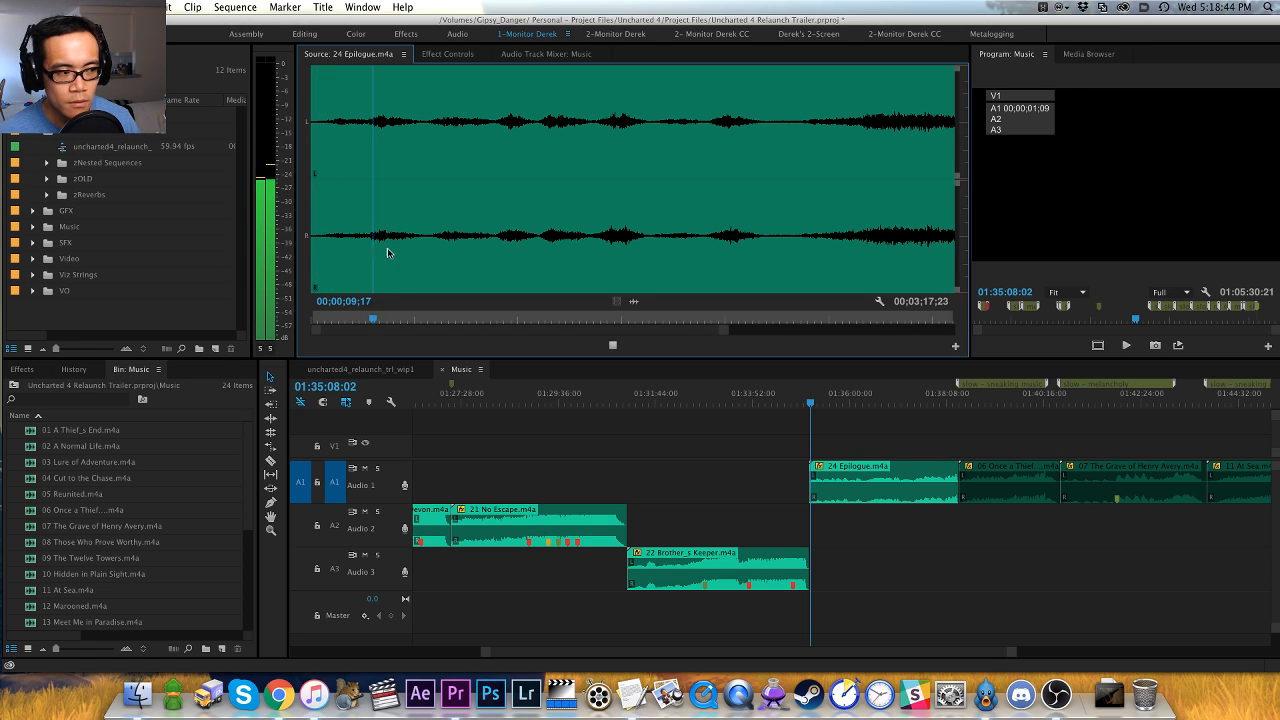
left_click(498, 241)
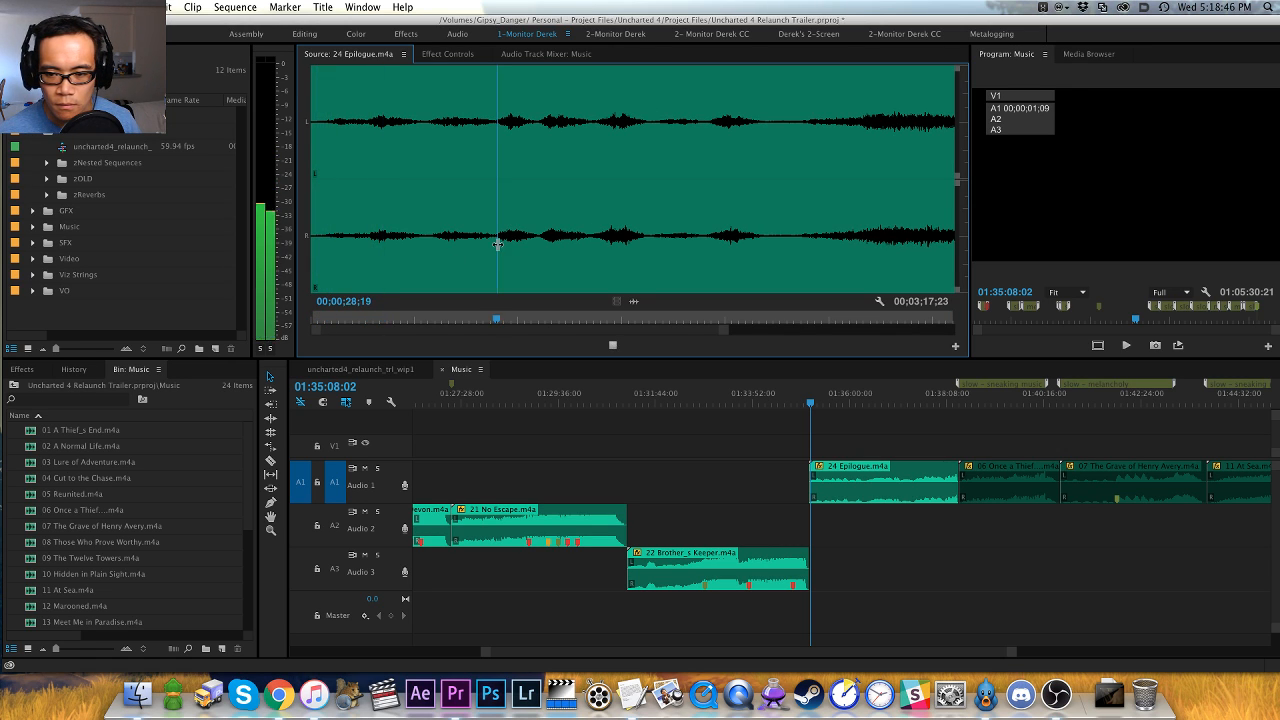
left_click(600, 247)
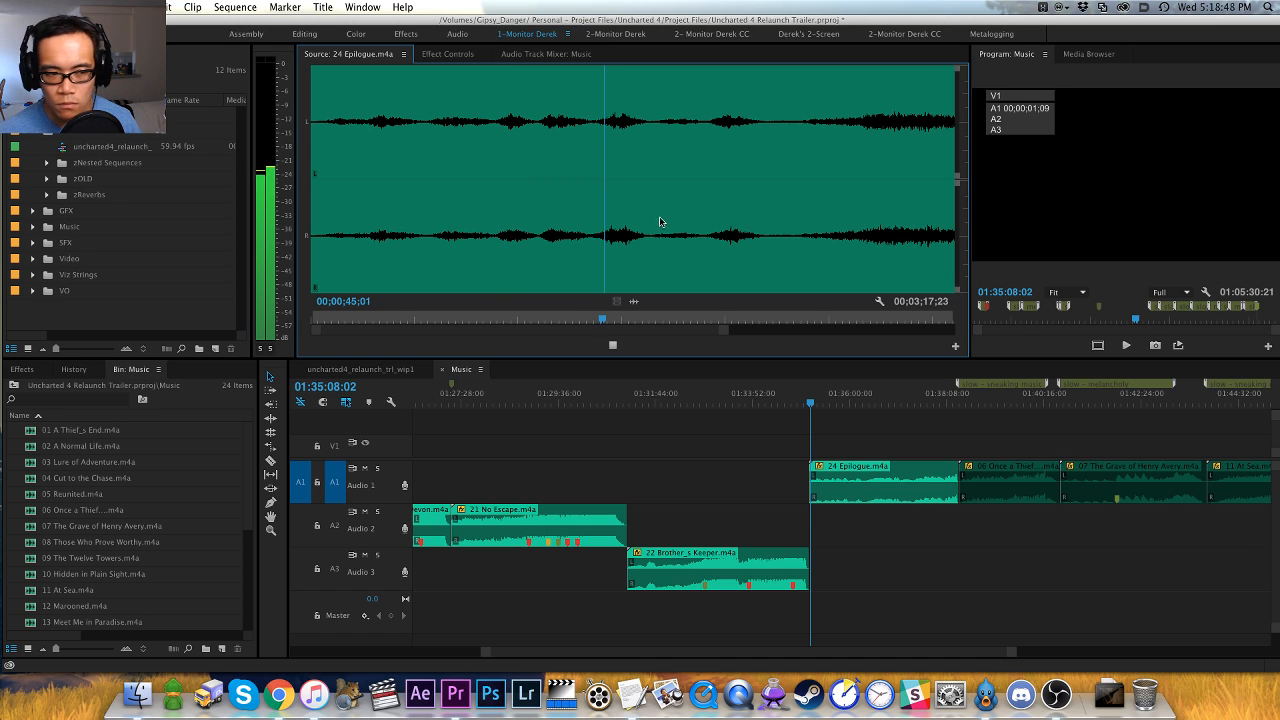
left_click(707, 240)
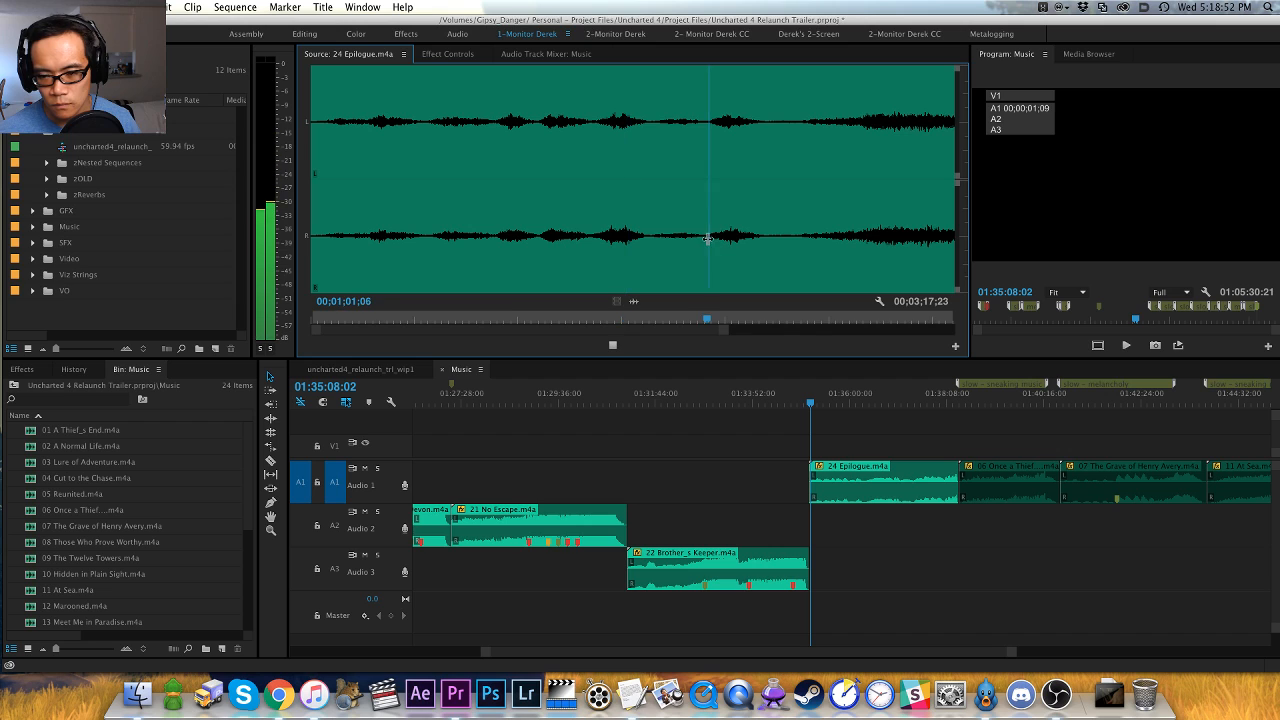
key("minus")
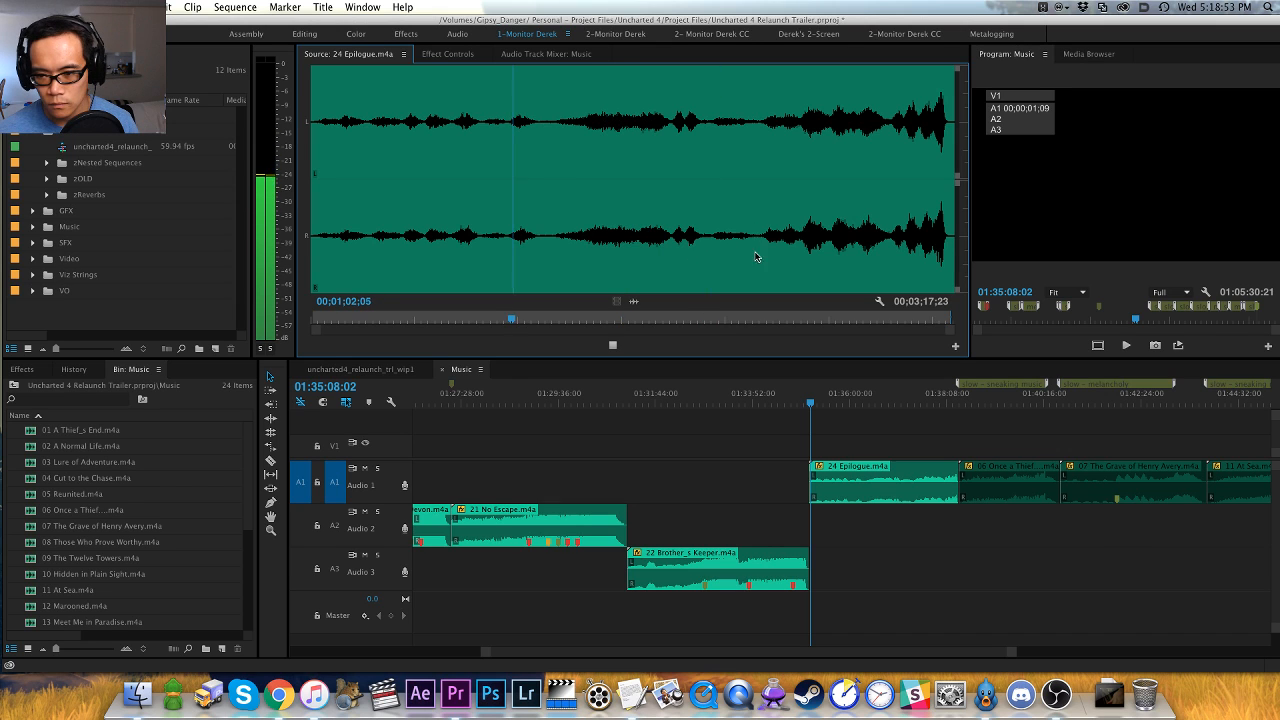
left_click(585, 250)
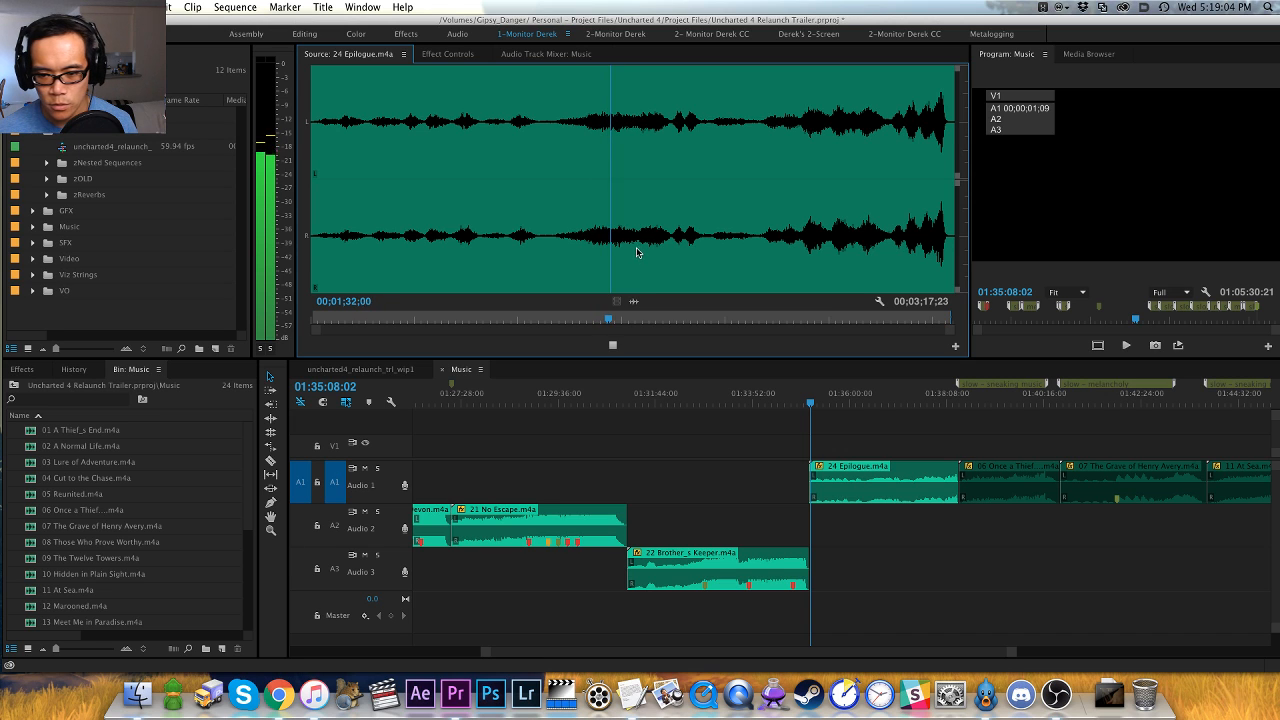
left_click(640, 247)
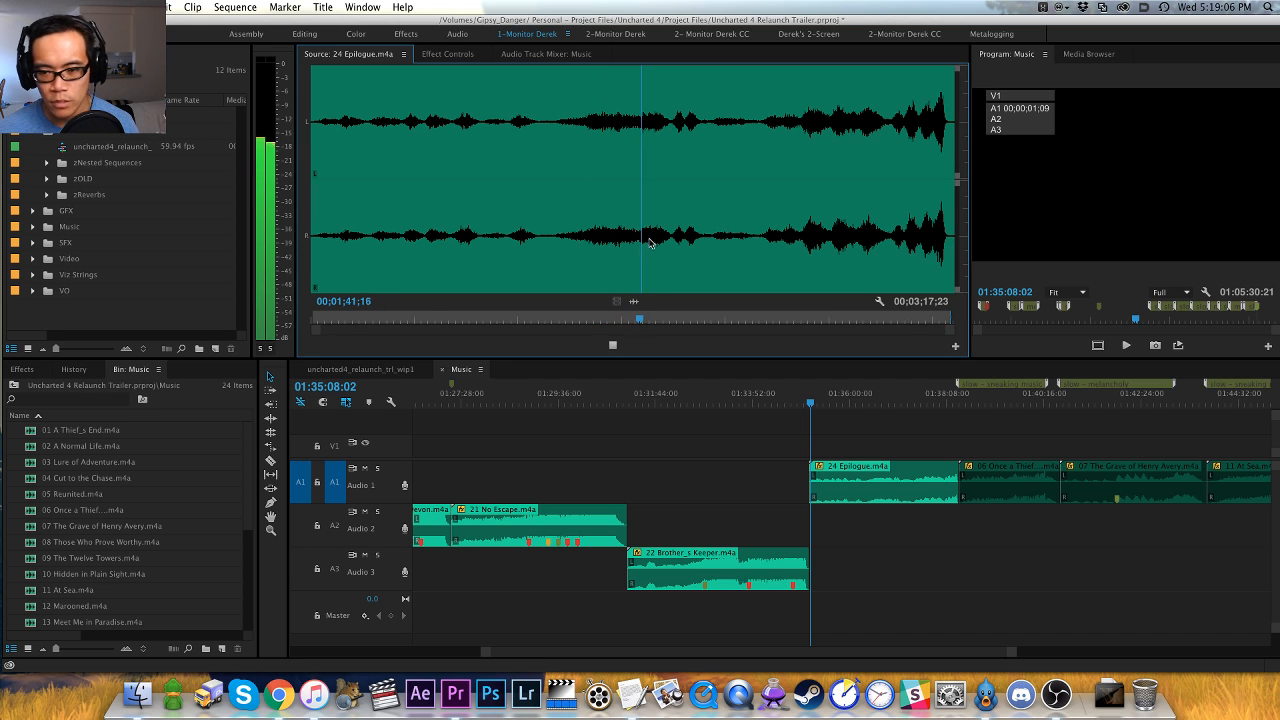
left_click(766, 251)
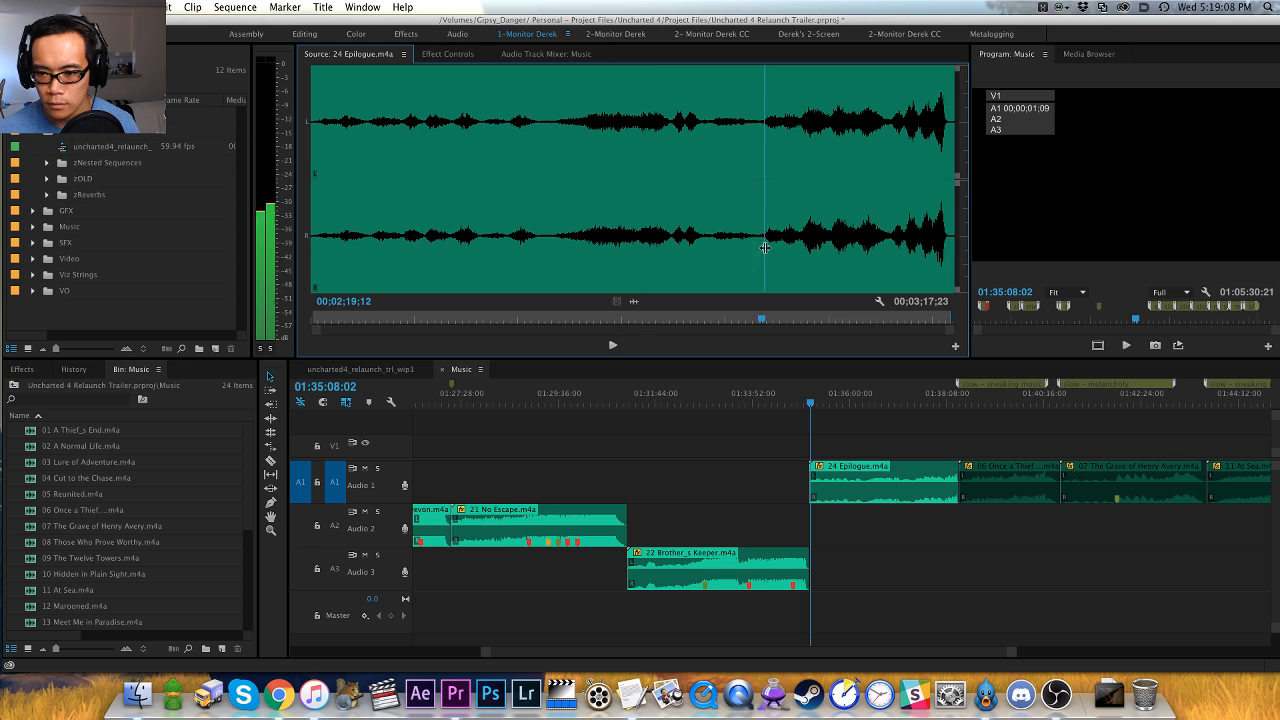
- Cut 24 Epilogue.m4a from Audio 1 and close the gap it leaves before 06 Once a Thief
left_click_drag(832, 423, 851, 463)
left_click(864, 453)
left_click(865, 402)
key("x")
key("apostrophe")
key("minus")
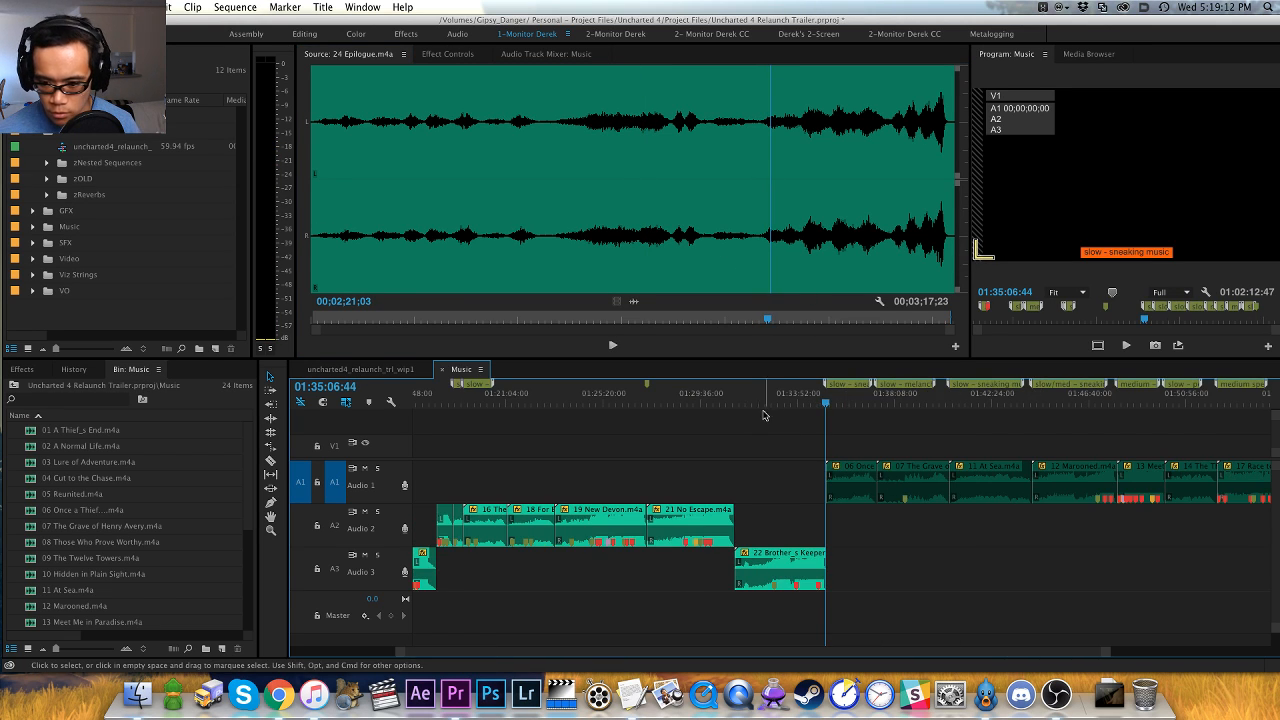
- Insert the cut 24 Epilogue.m4a on Audio 2 at 01:23:11:49, between 18 For Better or Worse and 19 New Devon.m4a
left_click_drag(612, 391, 545, 398)
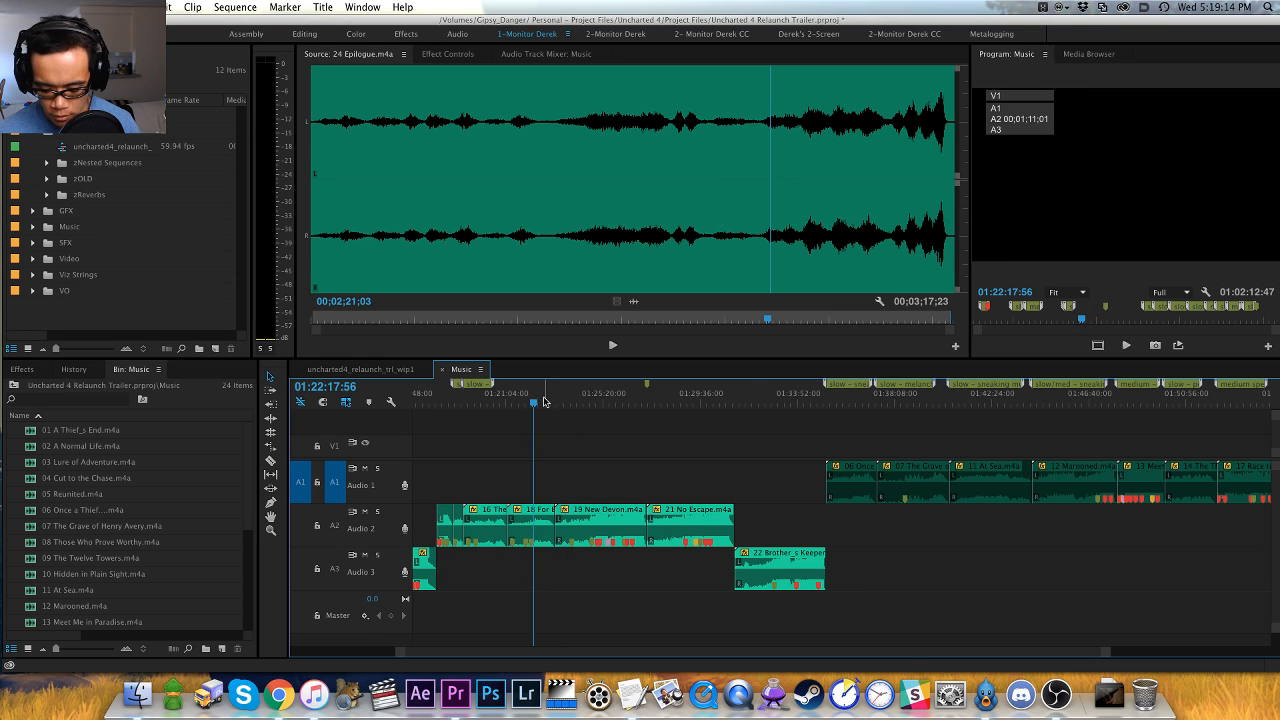
key("equal")
key("super+shift+v")
key("super+z")
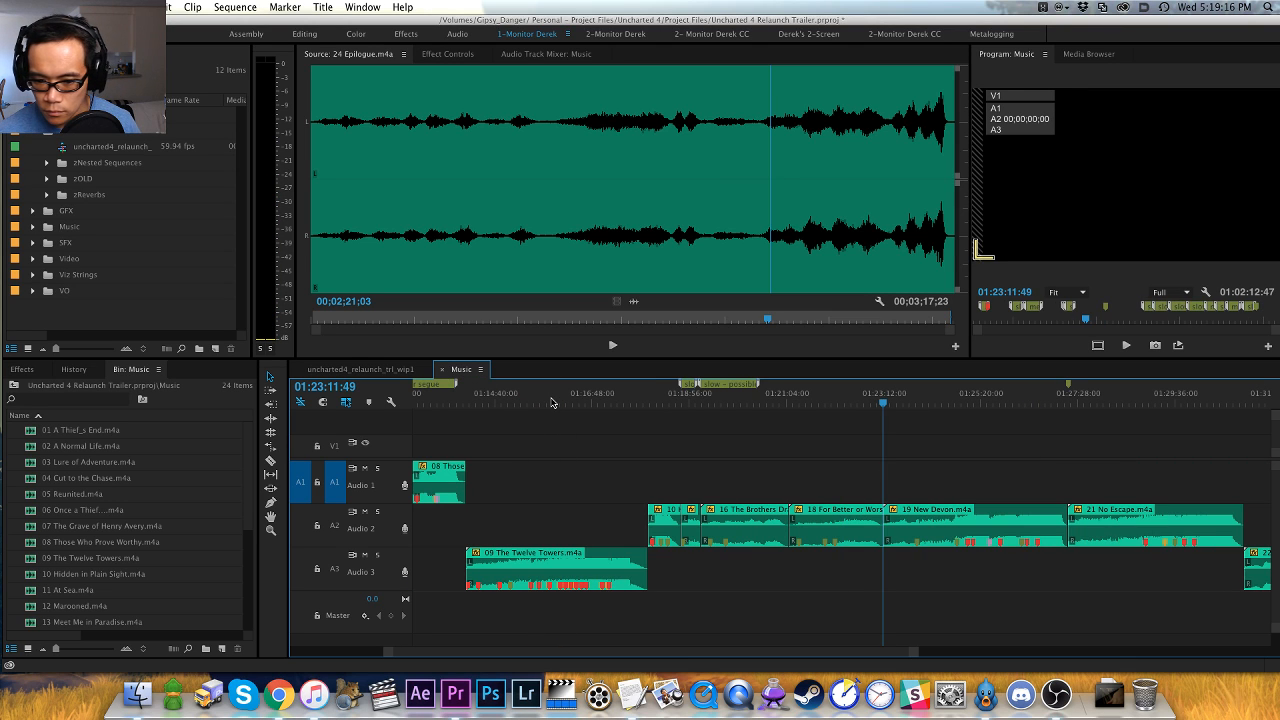
key("super+shift+equal")
key("super+shift+v")
key("Up")
- Add a sequence marker named "slow - potential for intro" at the start of 24 Epilogue.m4a and save the project
type("m")
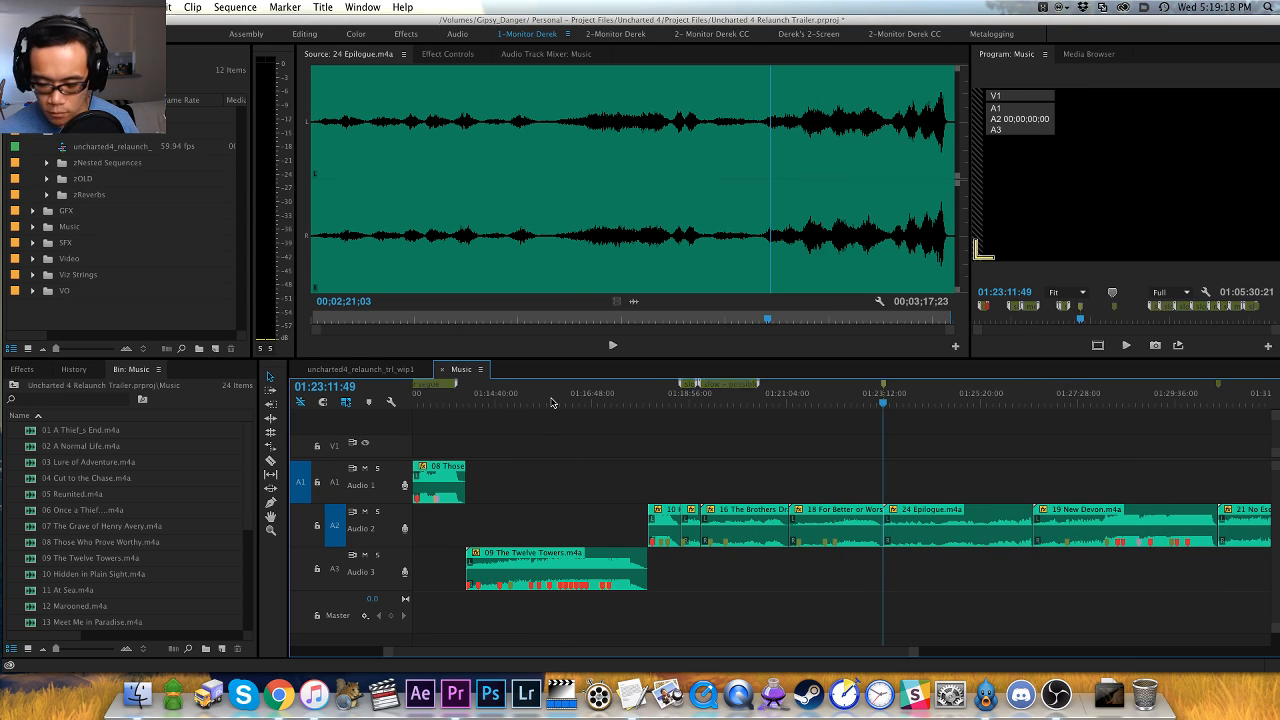
type("ms")
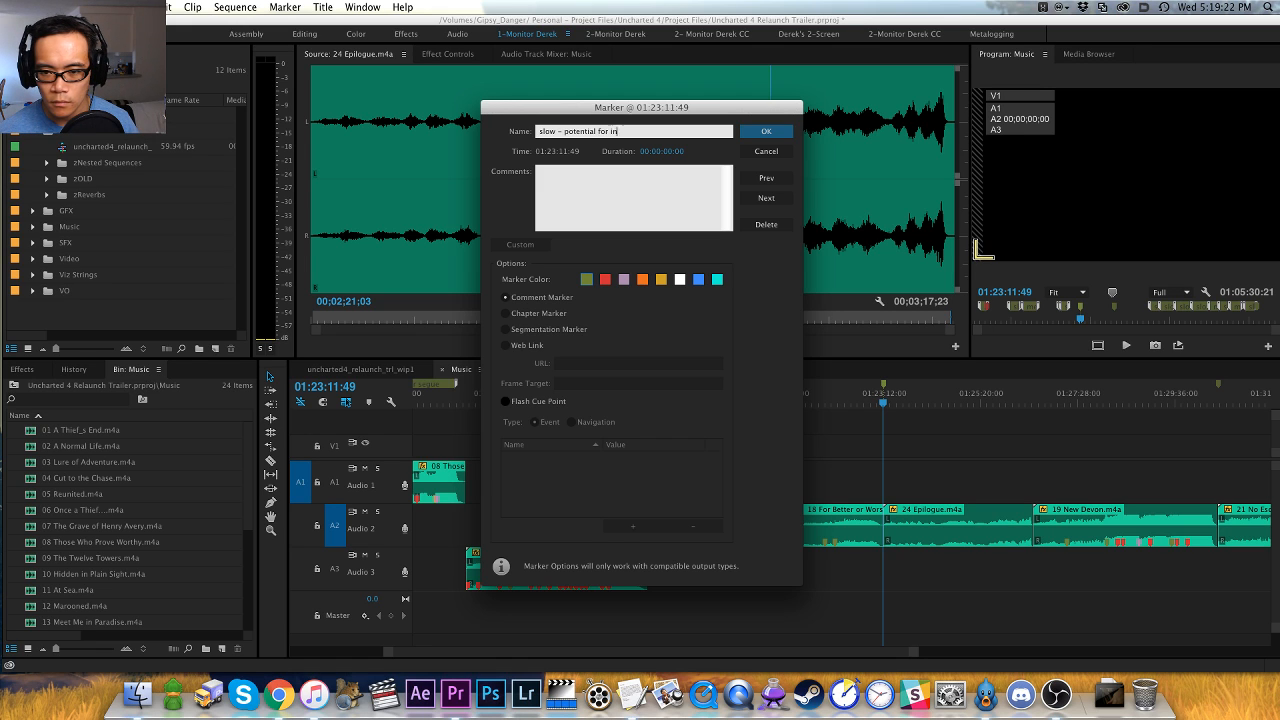
type("low - potential for intro")
key("Return")
key("backslash")
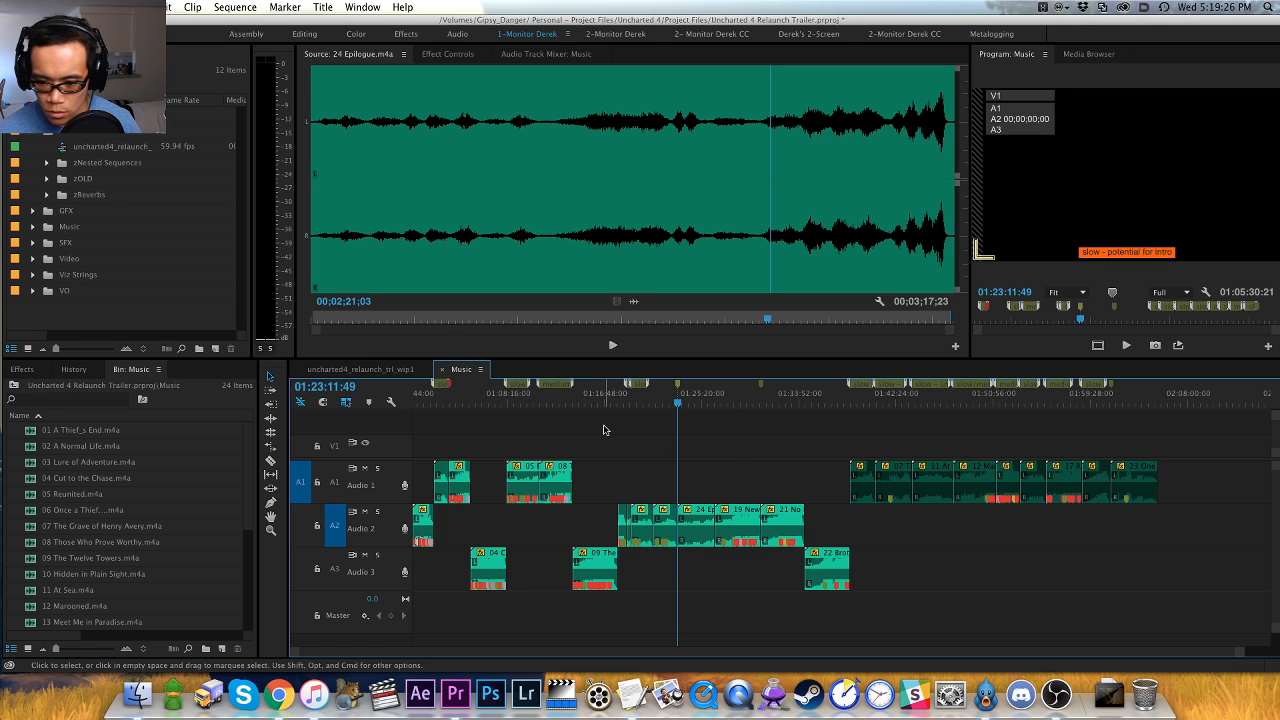
key("super+s")
- Try to extract 01 A Thief_s End.m4a from the start of the sequence, and undo the extraction
key("Home")
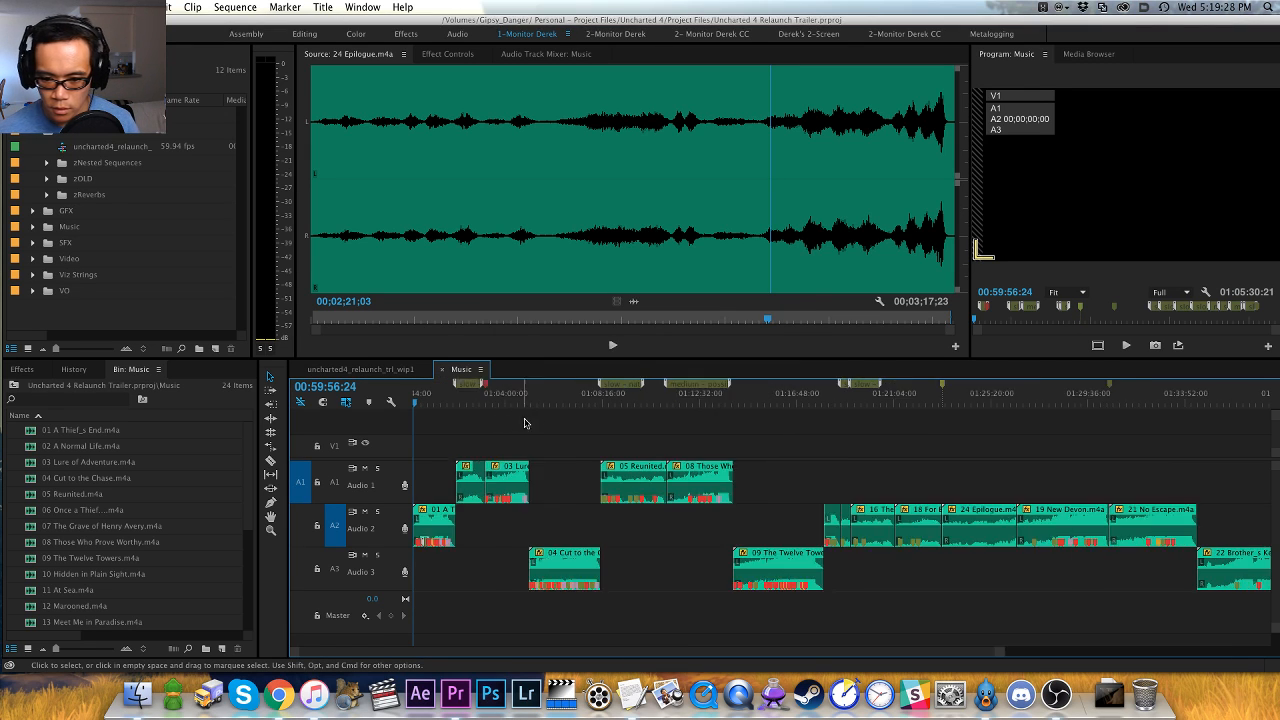
key("backslash")
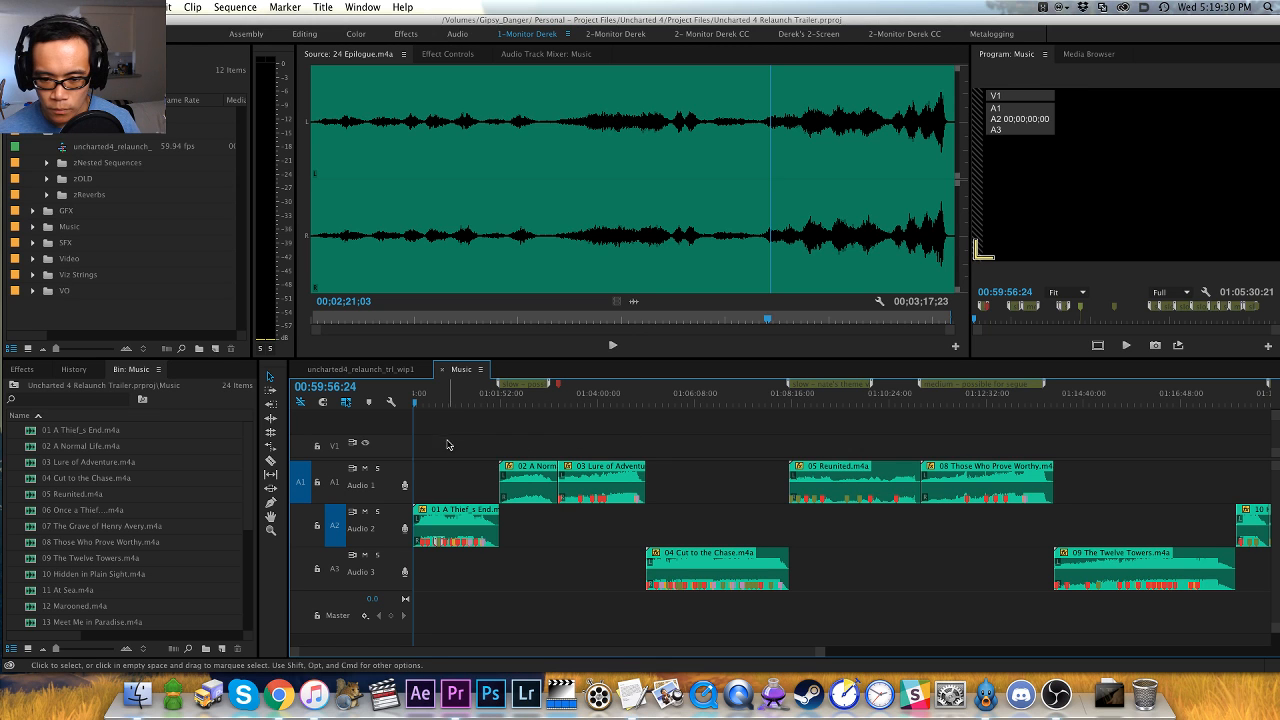
key("x")
key("apostrophe")
key("End")
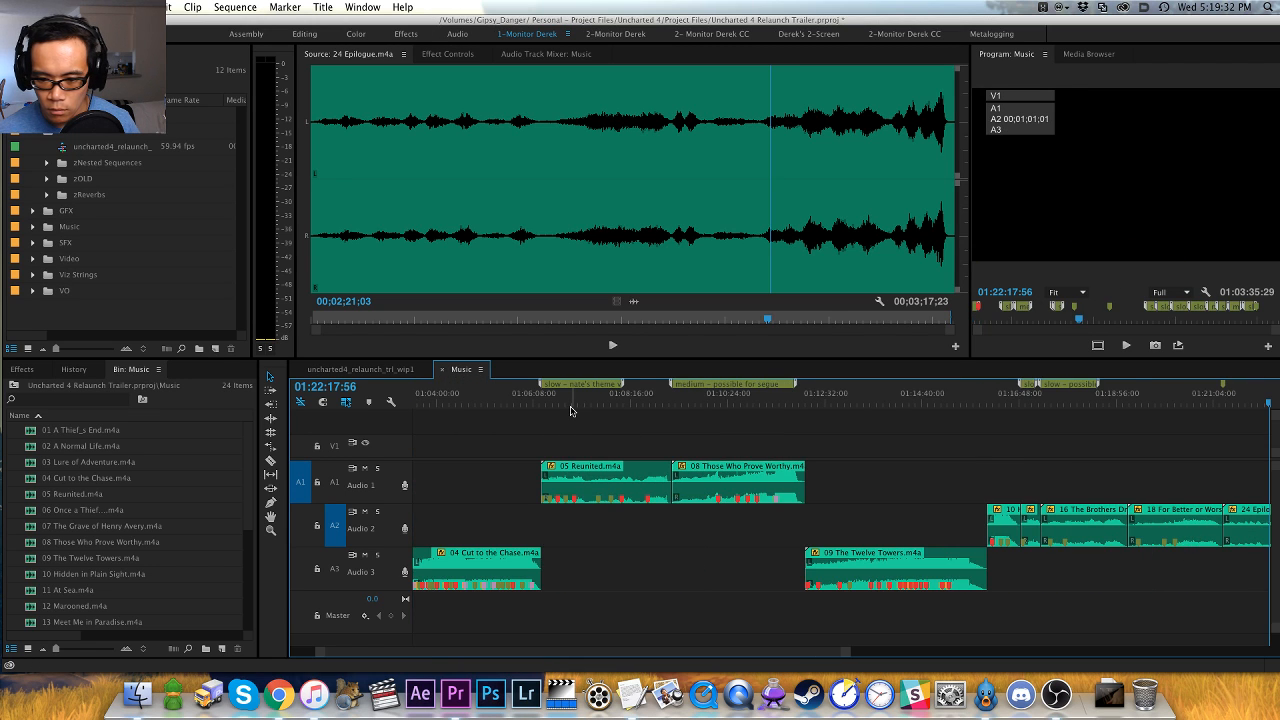
key("minus")
key("minus")
left_click(463, 399)
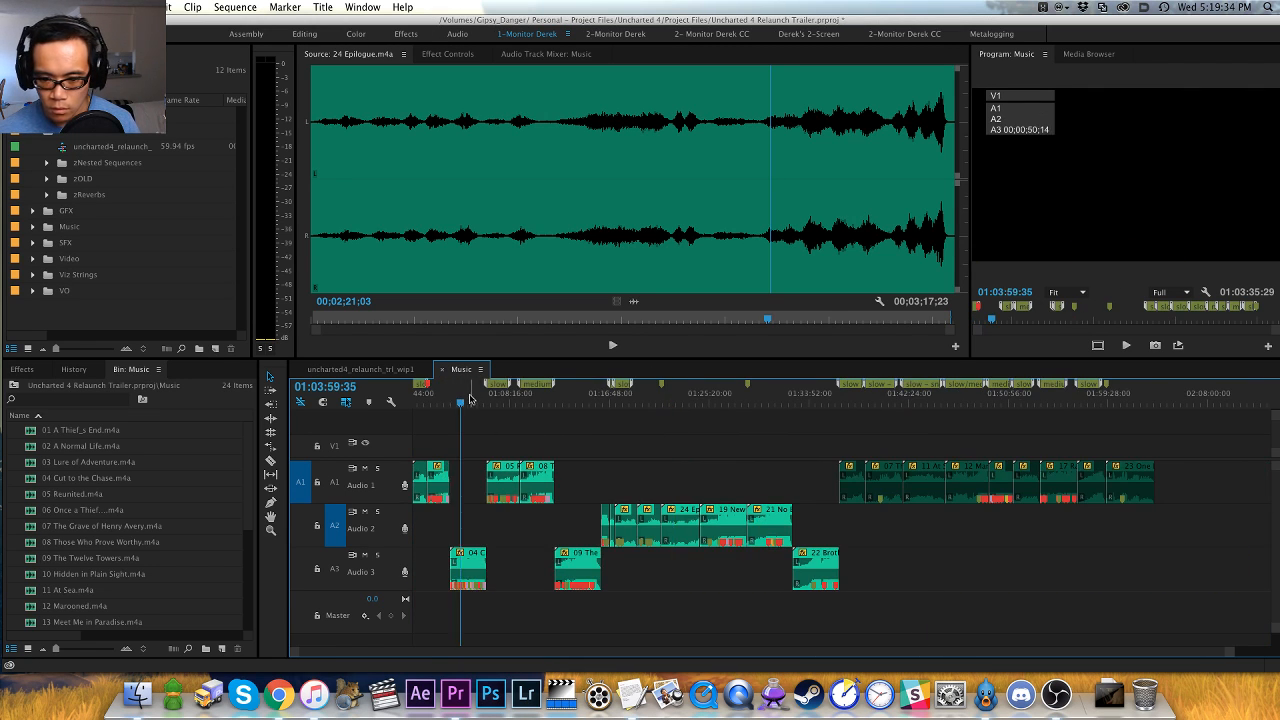
key("equal")
key("equal")
key("super+z")
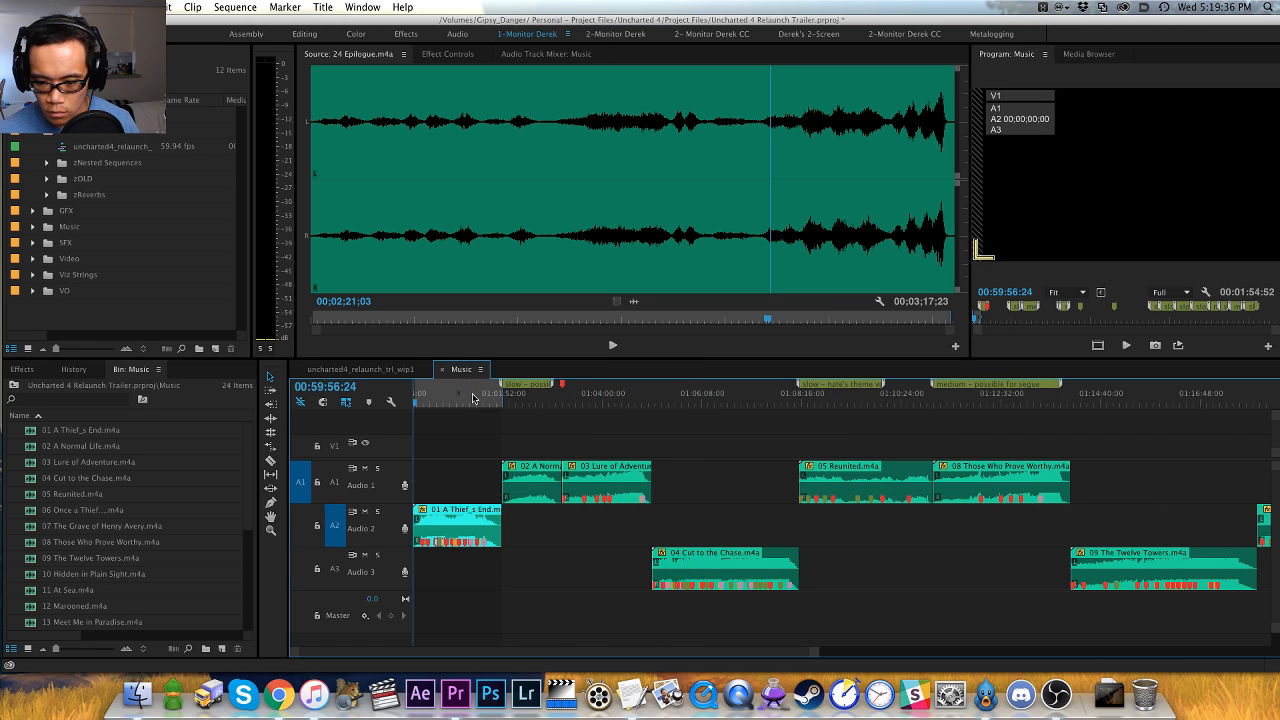
key("super+z")
key("super+z")
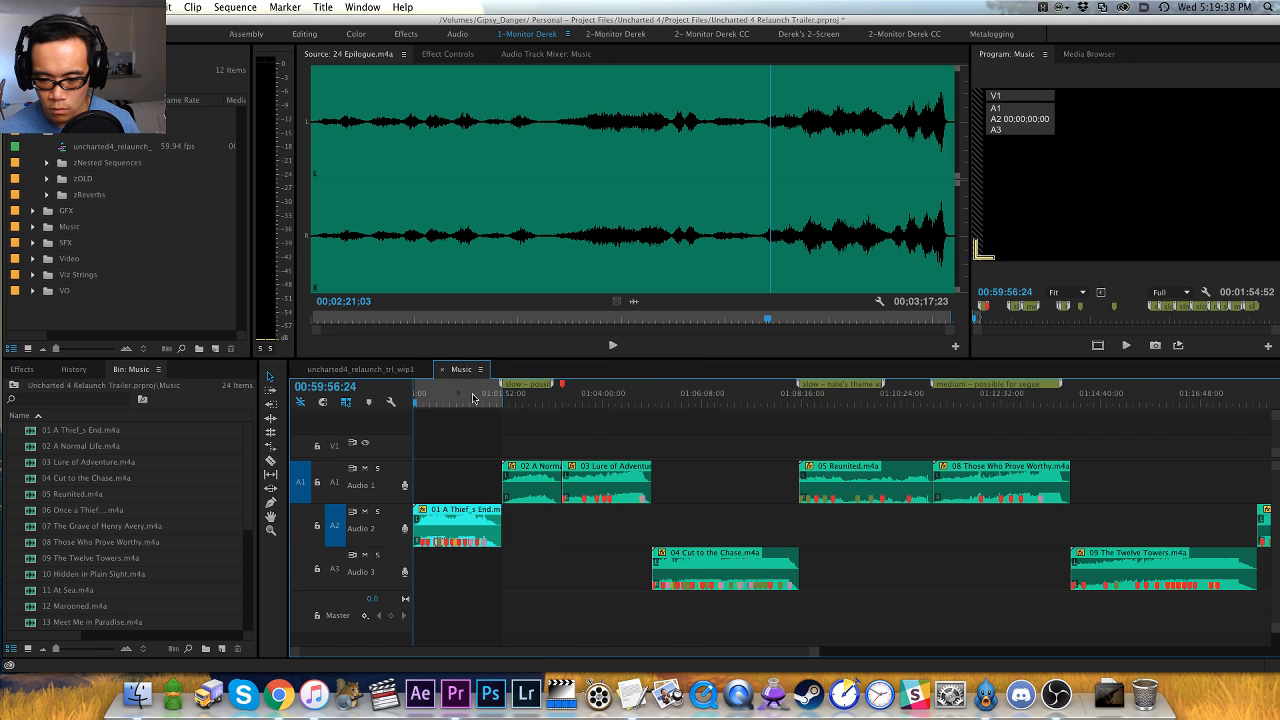
- Move 01 A Thief_s End.m4a to Audio 2 between 03 Lure of Adventure and 04 Cut to the Chase.m4a, closing the gap it leaves
key("apostrophe")
key("Down")
key("Down")
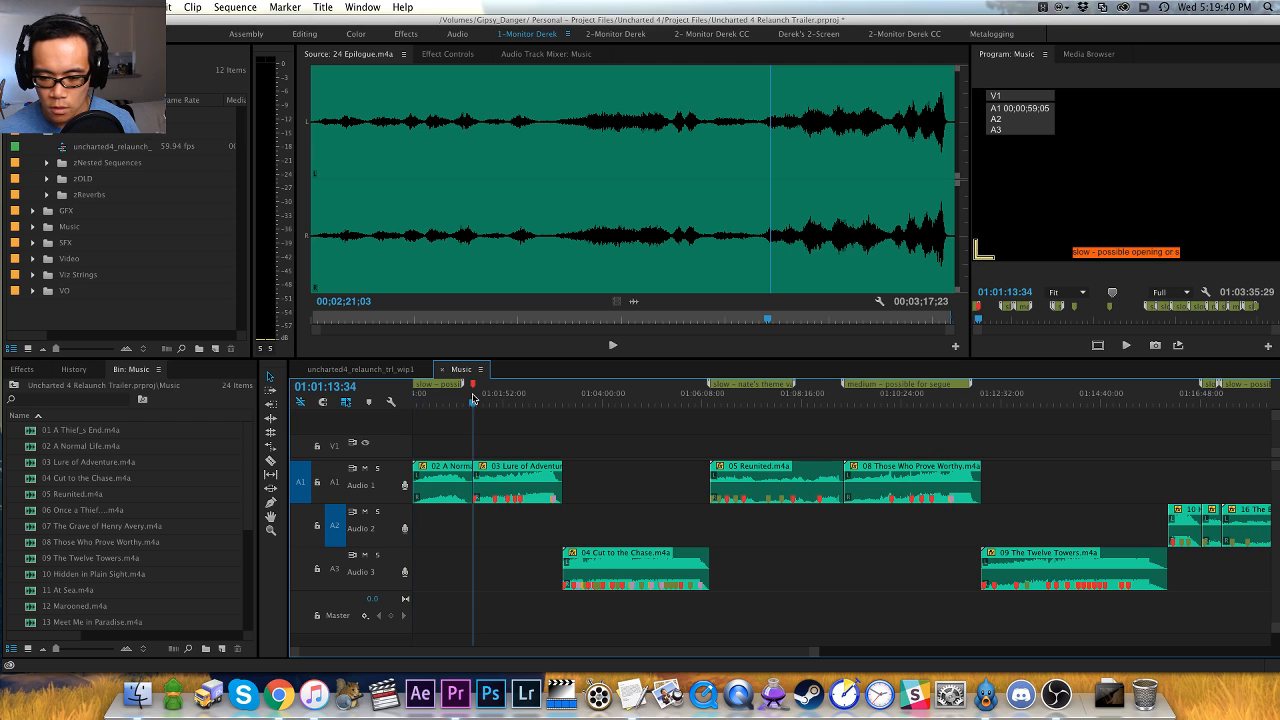
key("super+shift+v")
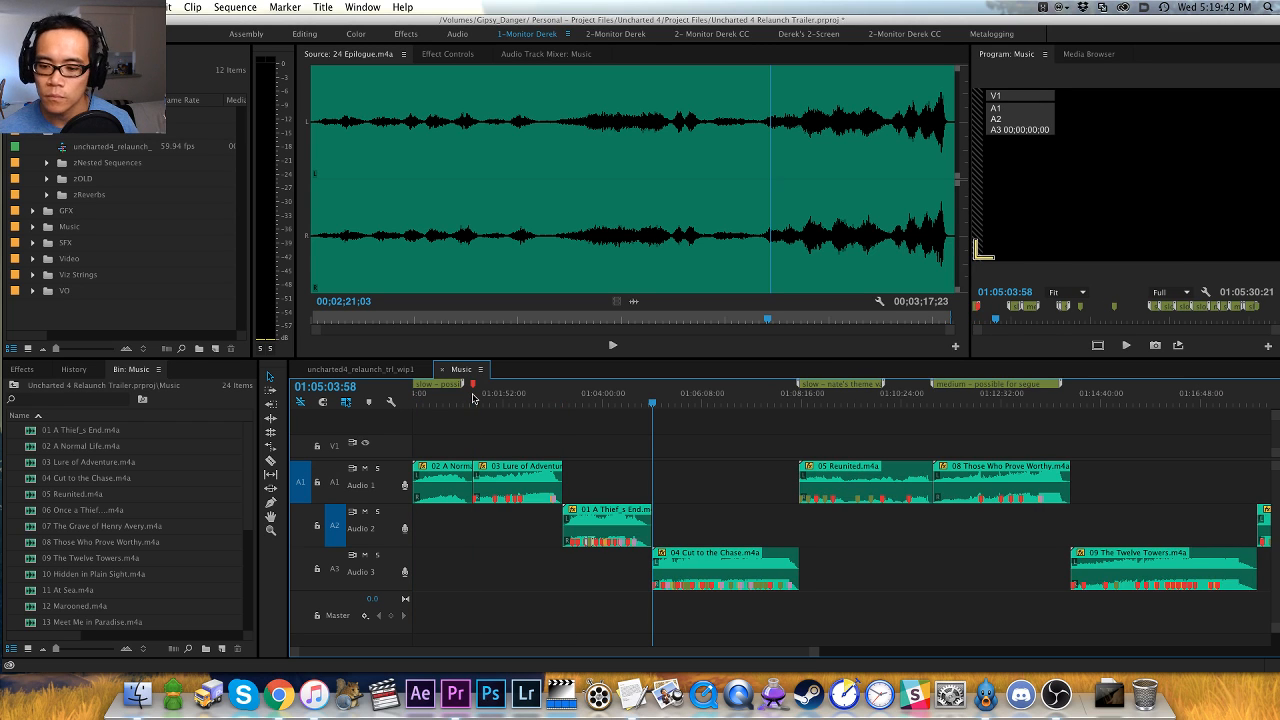
- Cut 05 Reunited.m4a and 08 Those Who Prove Worthy.m4a from Audio 1 and insert them on Audio 2 before 01 A Thief_s End.m4a
key("minus")
left_click(663, 396)
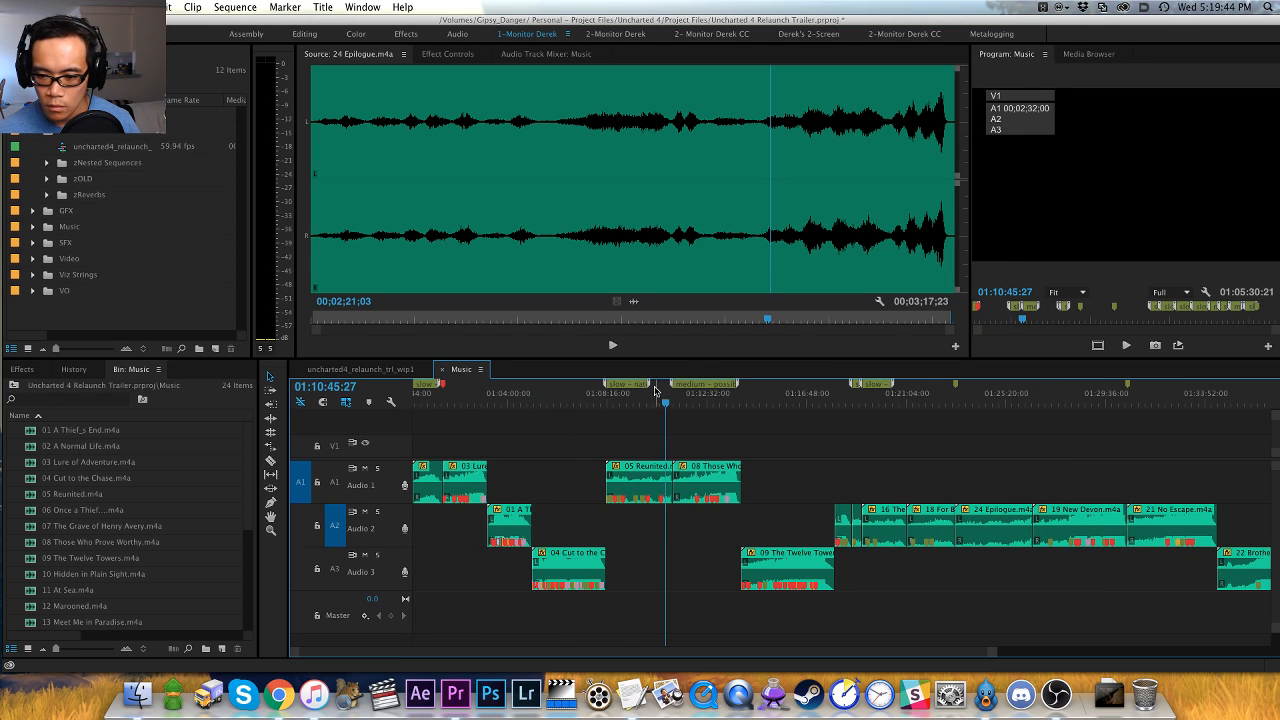
left_click_drag(590, 428, 692, 488)
key("super+x")
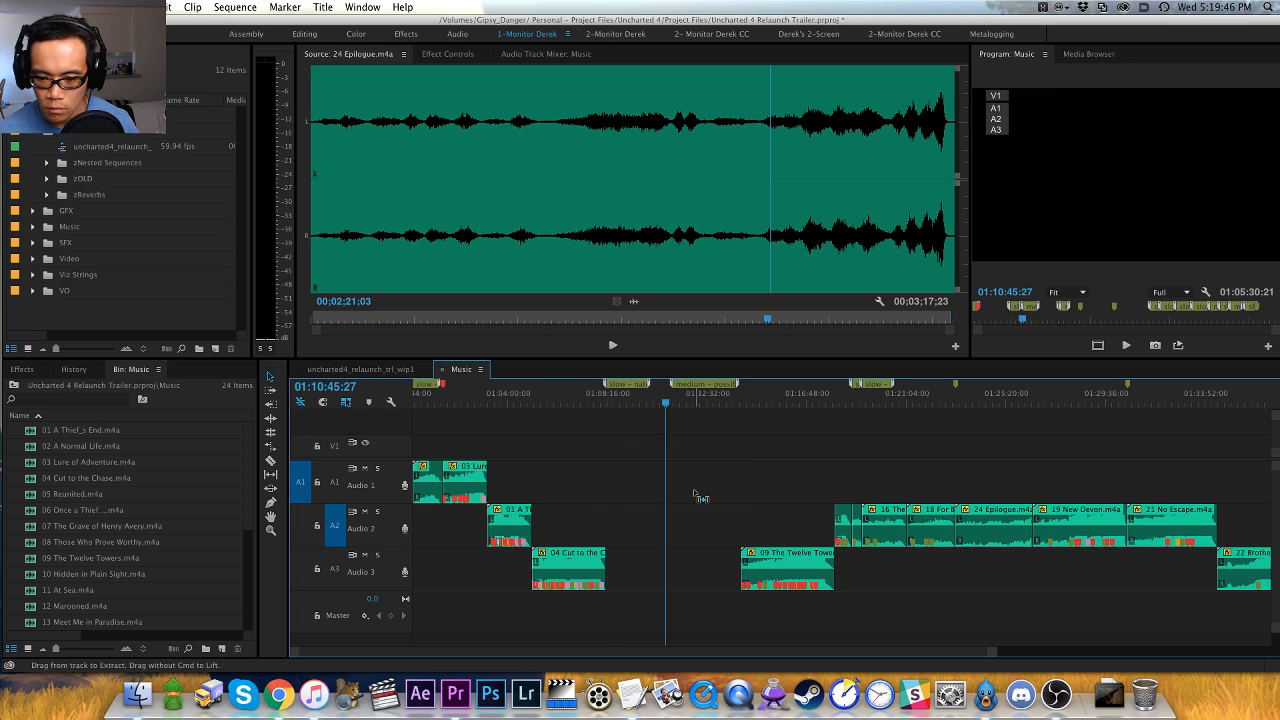
key("Up")
key("Up")
key("Up")
key("Up")
key("super+shift+v")
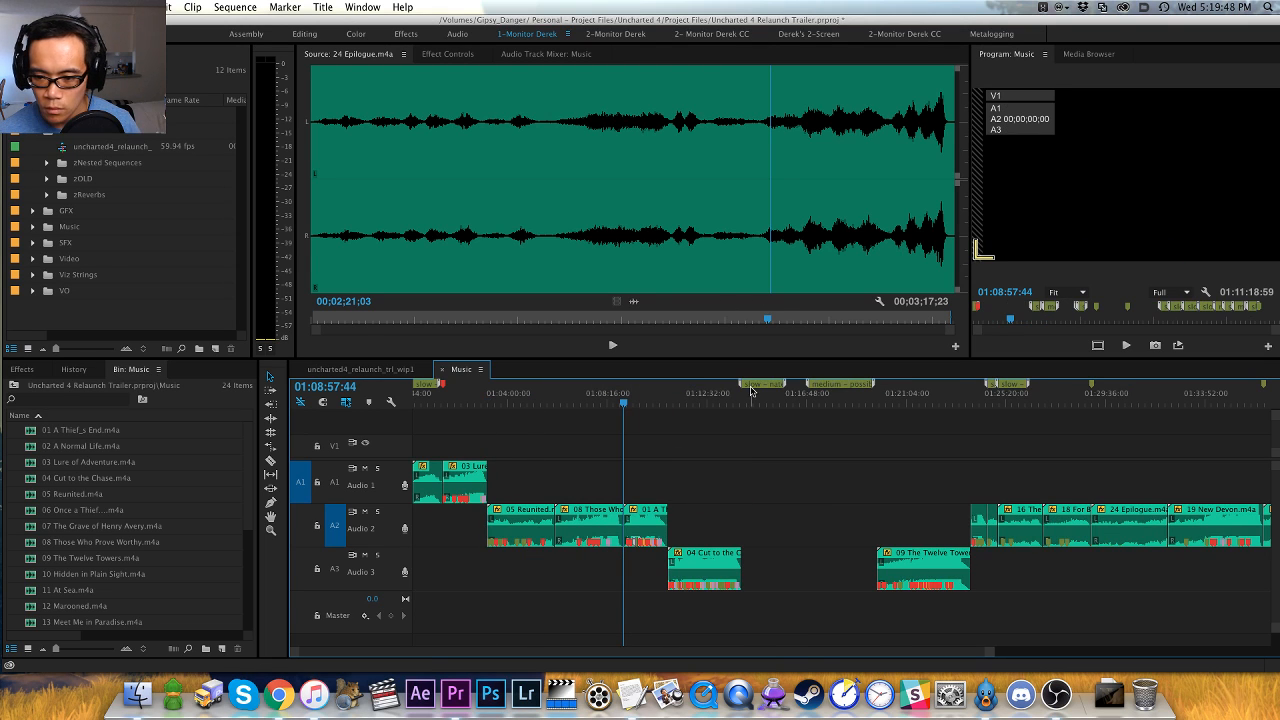
- Move the "slow - nate's theme variation" marker to the start of 05 Reunited and "medium - possible for segue" to the start of 08 Those Who Prove Worthy
left_click_drag(751, 391, 495, 404)
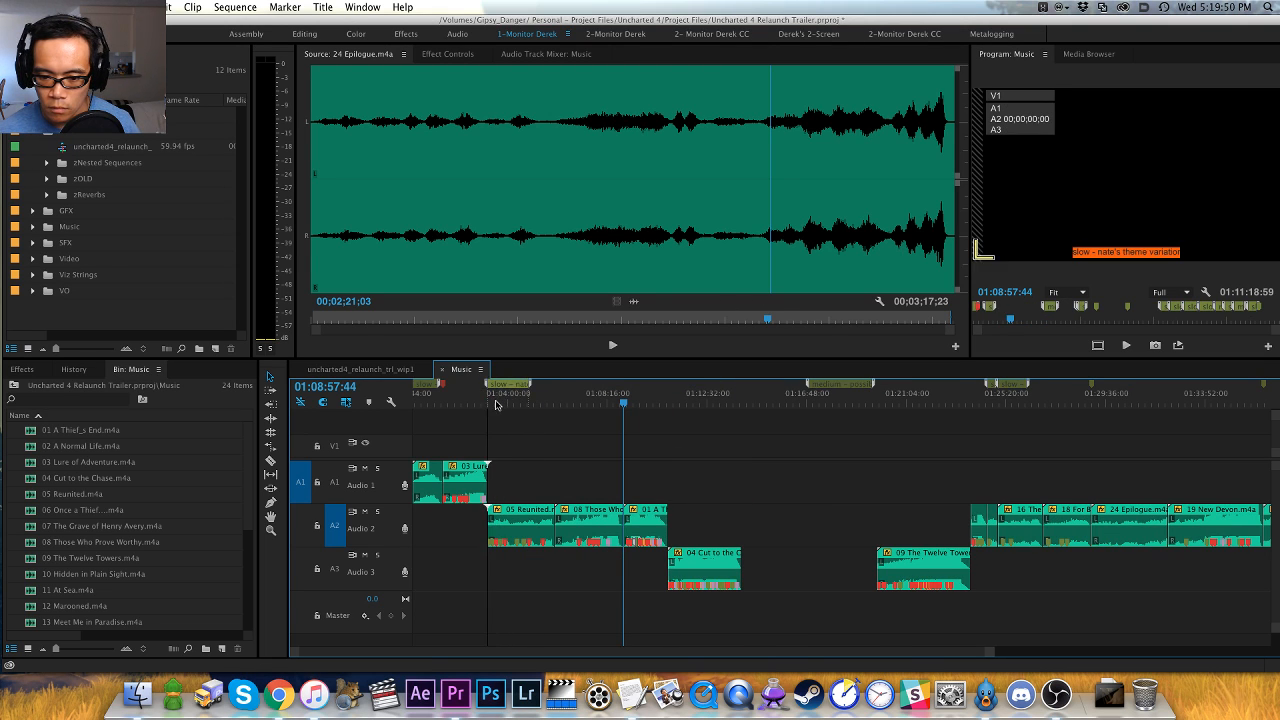
left_click(495, 404)
left_click_drag(835, 384, 577, 392)
key("h")
left_click_drag(776, 495, 682, 560)
key("v")
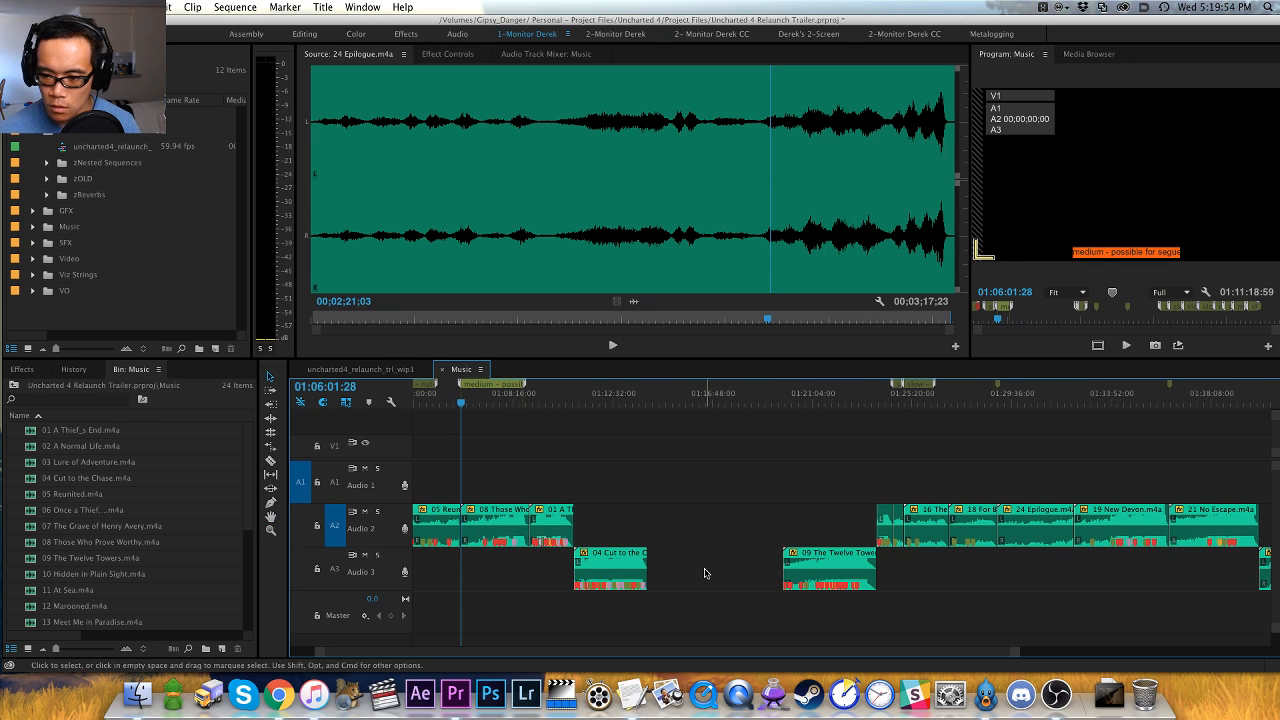
- Cut 04 Cut to the Chase, 09 The Twelve Towers and 22 Brother_s Keeper and insert them on Audio 3 after 21 No Escape.m4a
key("minus")
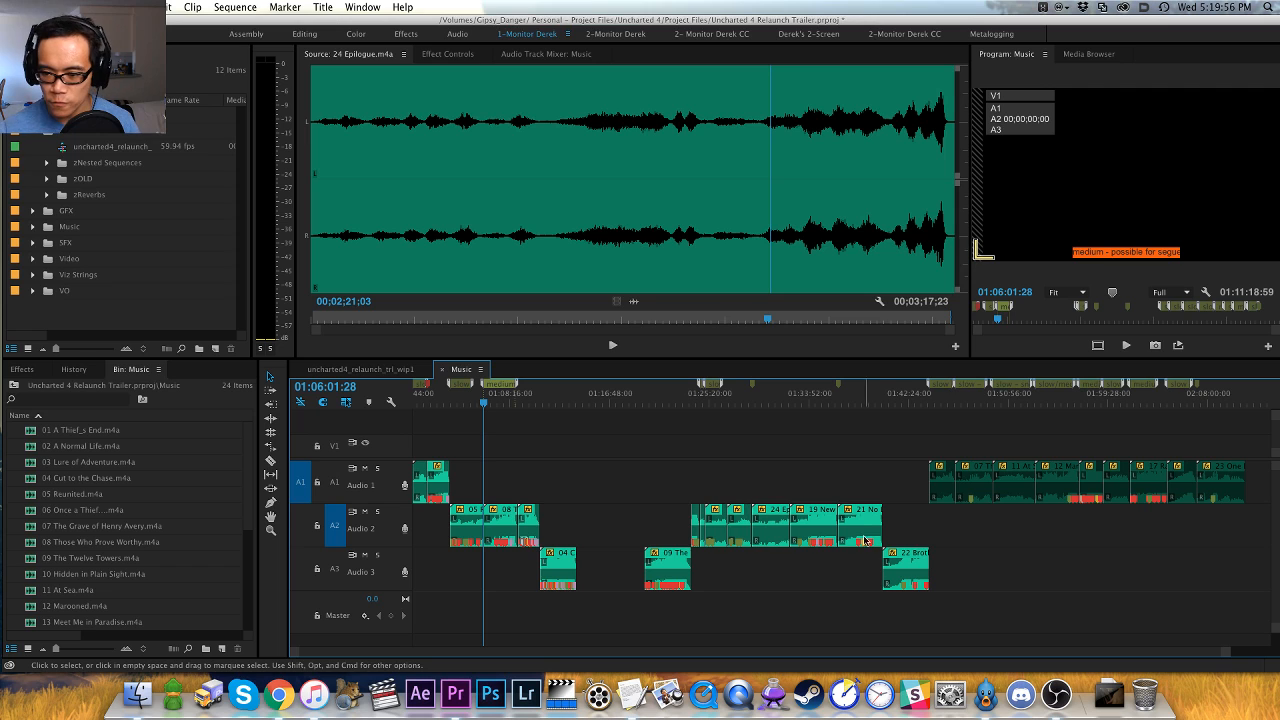
left_click_drag(982, 548, 546, 596)
key("Delete")
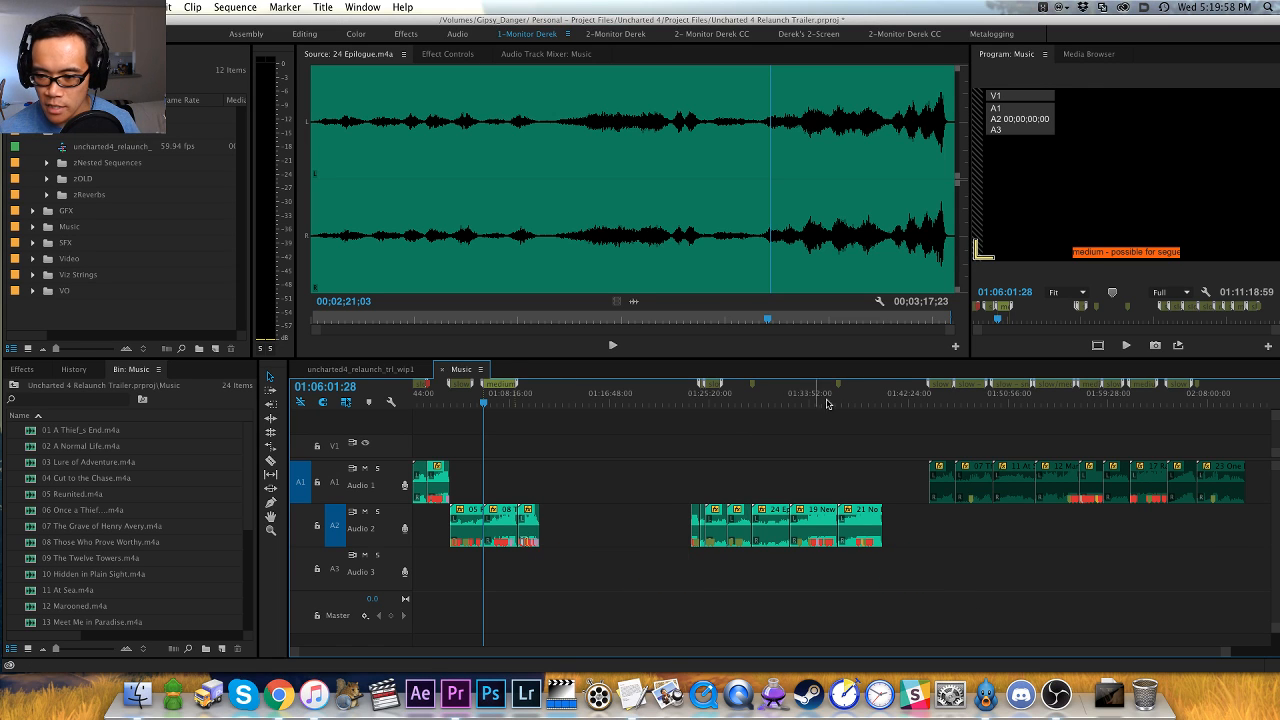
left_click(884, 398)
scroll(884, 395, "down", 5)
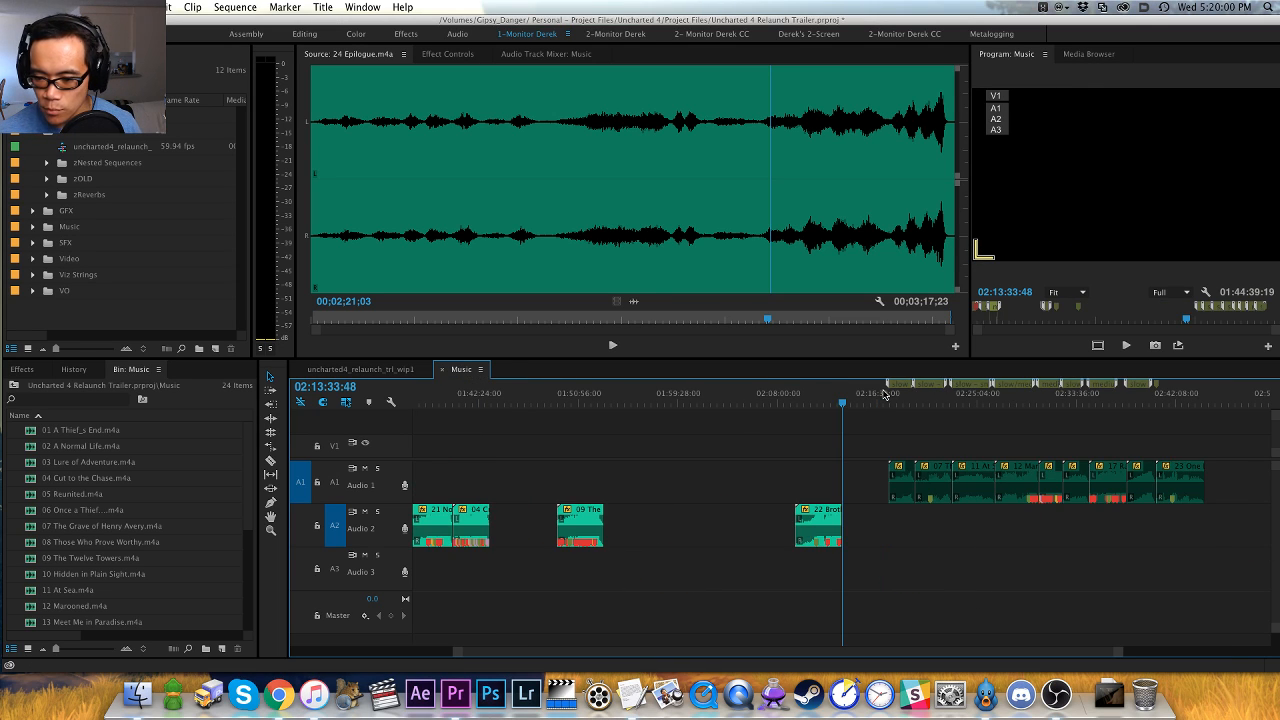
key("super+z")
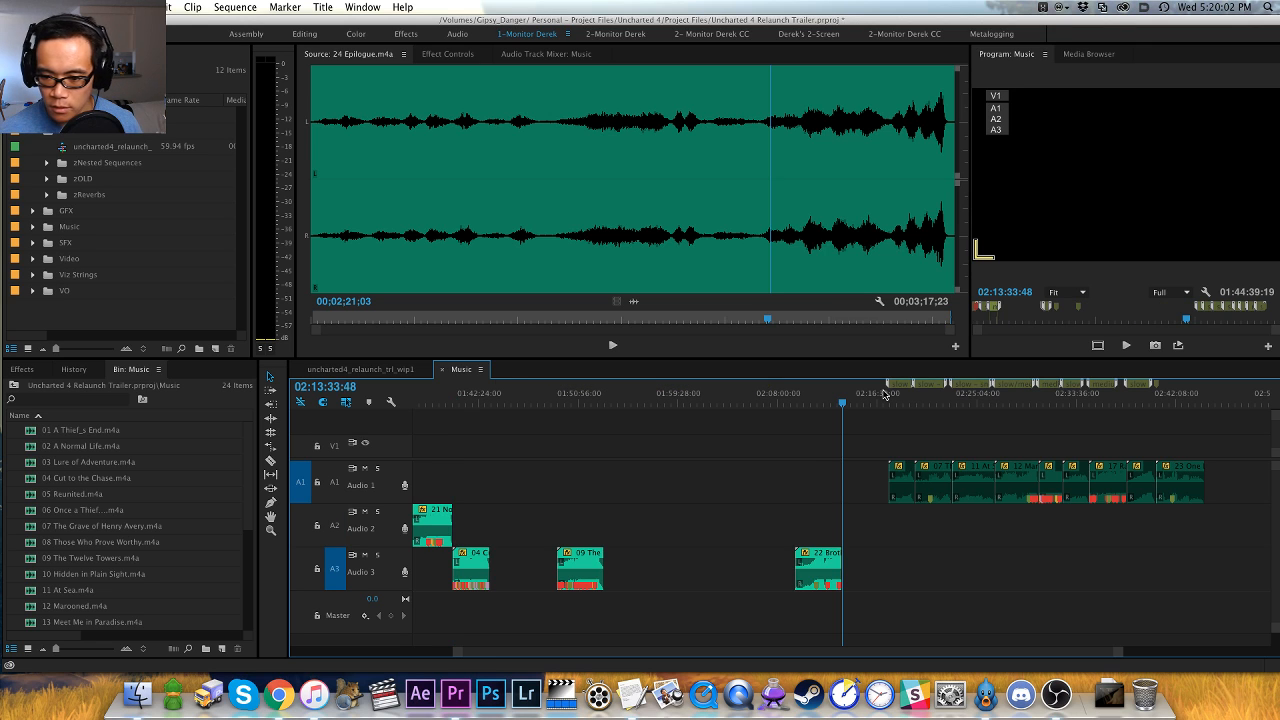
- Close the gaps between 04 Cut to the Chase, 09 The Twelve Towers and 22 Brother_s Keeper on Audio 3
key("minus")
key("Up")
key("Up")
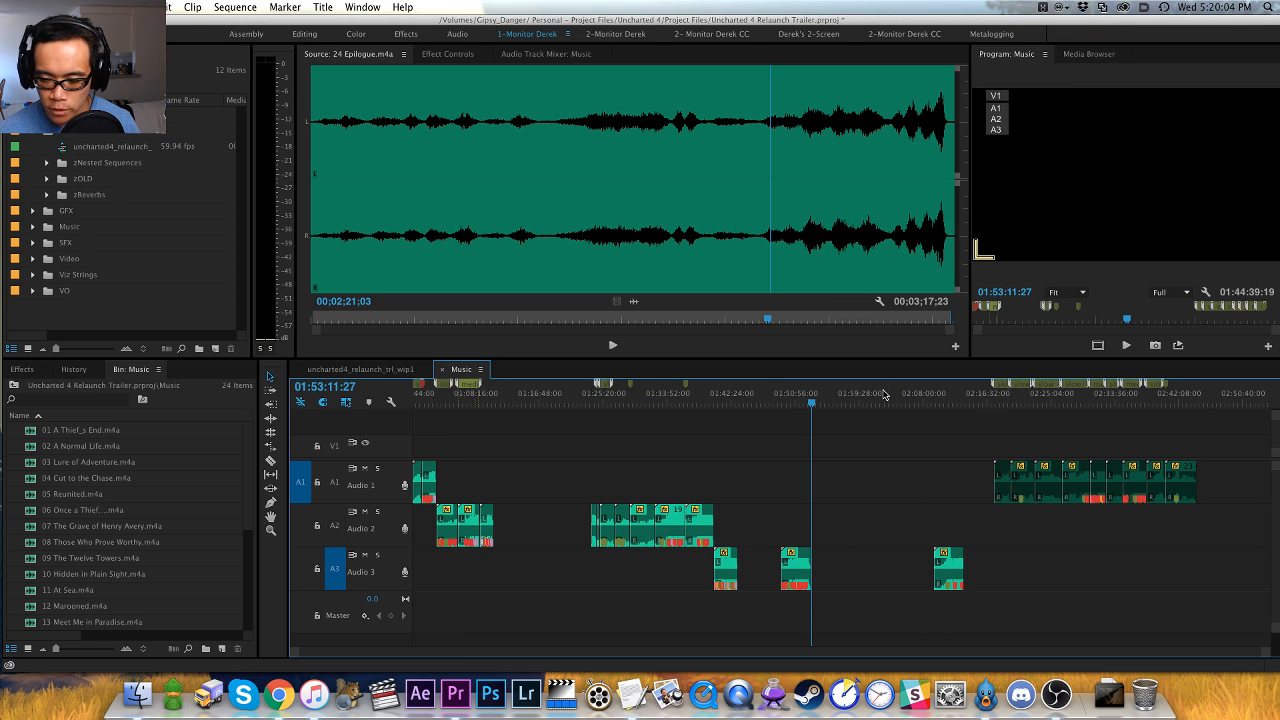
key("x")
key("apostrophe")
key("Up")
key("Up")
key("x")
key("apostrophe")
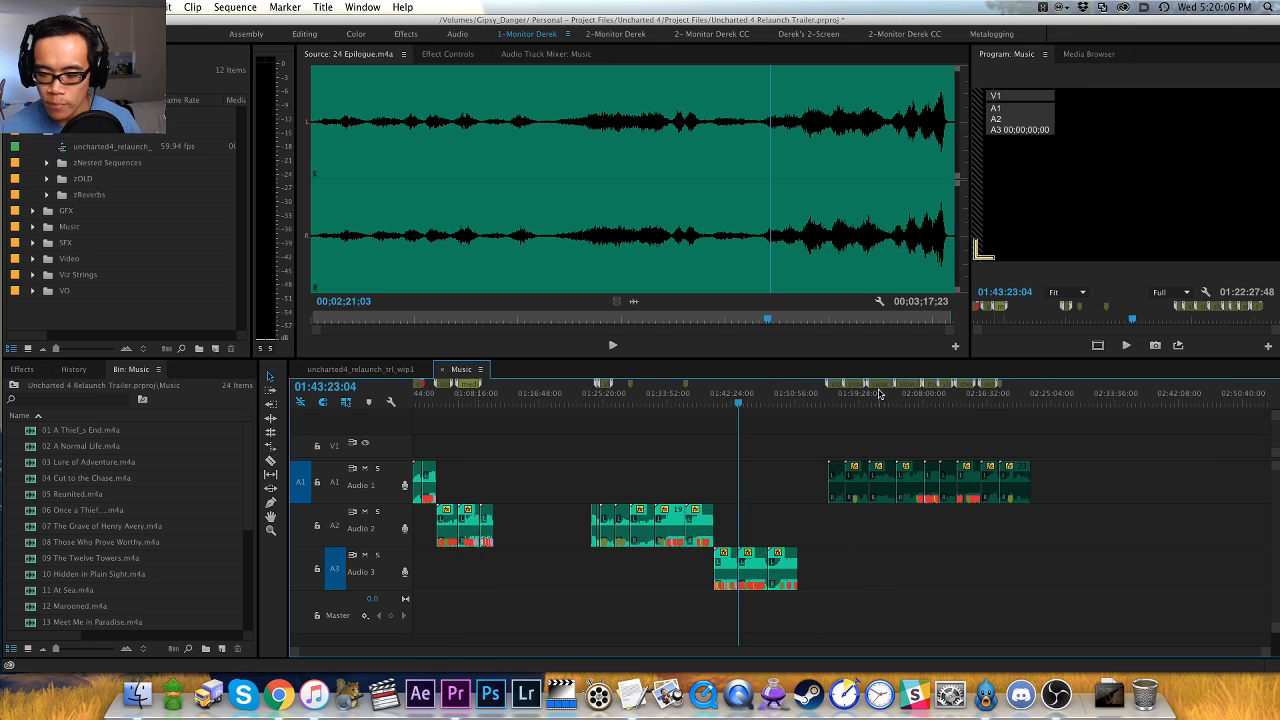
- Close the gap on Audio 2 between 01 A Thief_s End.m4a and 10 Hidden in Plain Sight.m4a
left_click(533, 394)
key("equal")
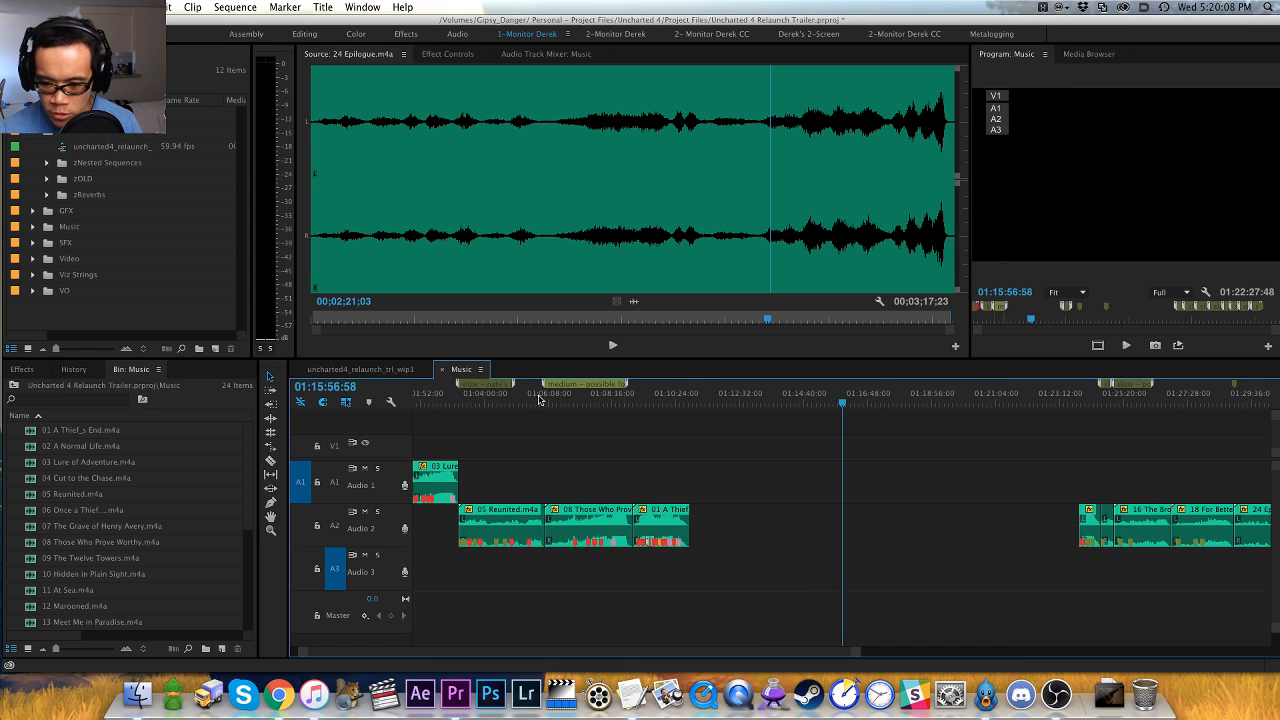
left_click(805, 535)
key("Delete")
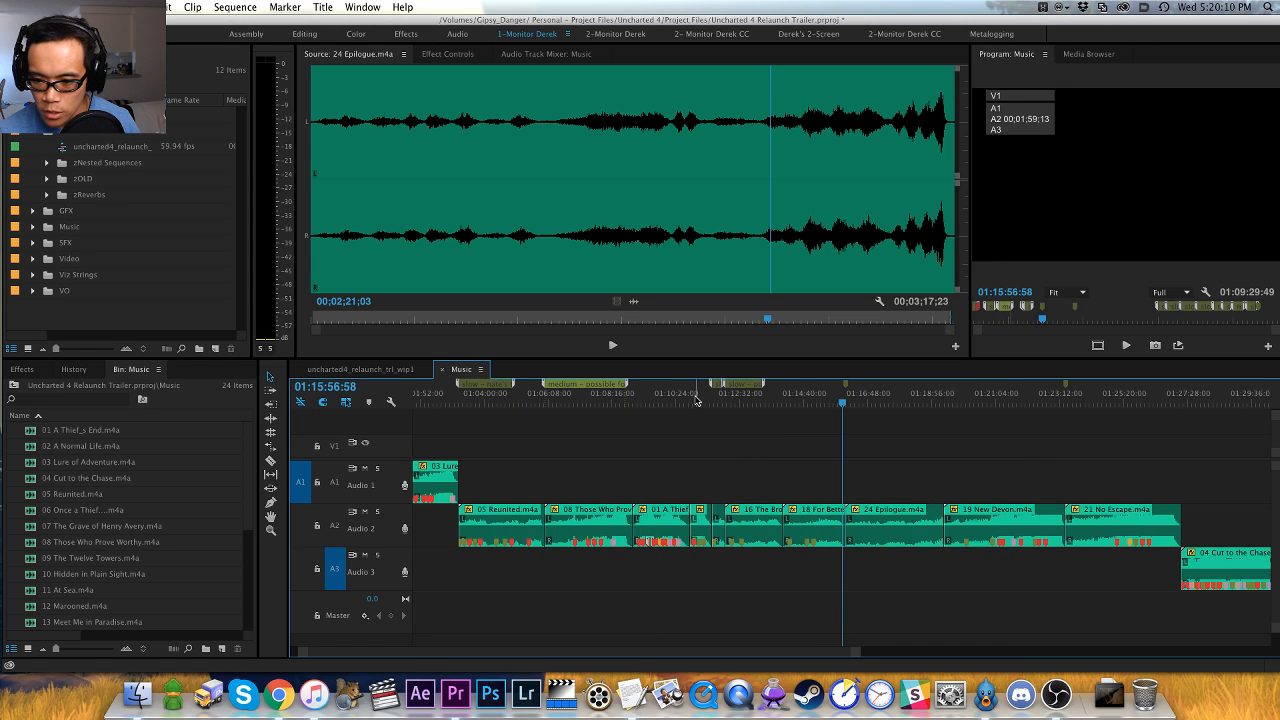
- Return to the end of 01 A Thief_s End.m4a in the sequence and clear the source clip 24 Epilogue.m4a's In and Out points
key("Up")
key("Up")
key("Up")
key("Up")
key("equal")
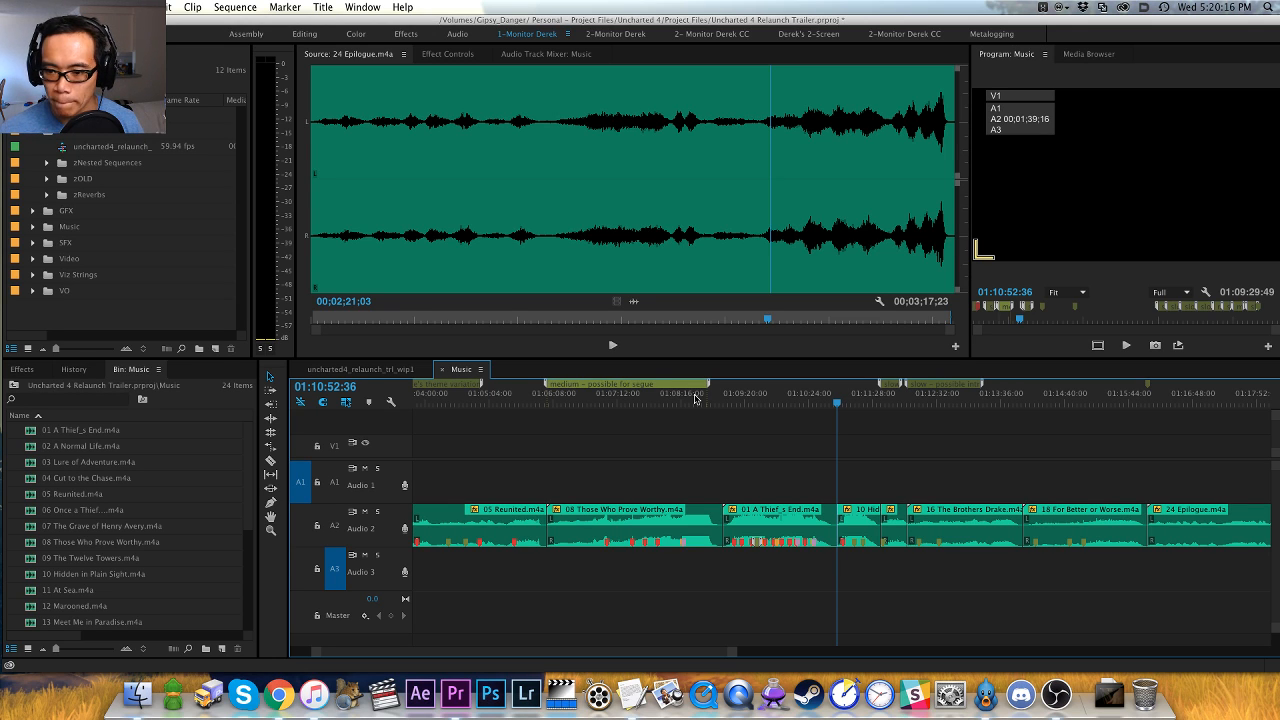
left_click(772, 349)
key("alt+x")
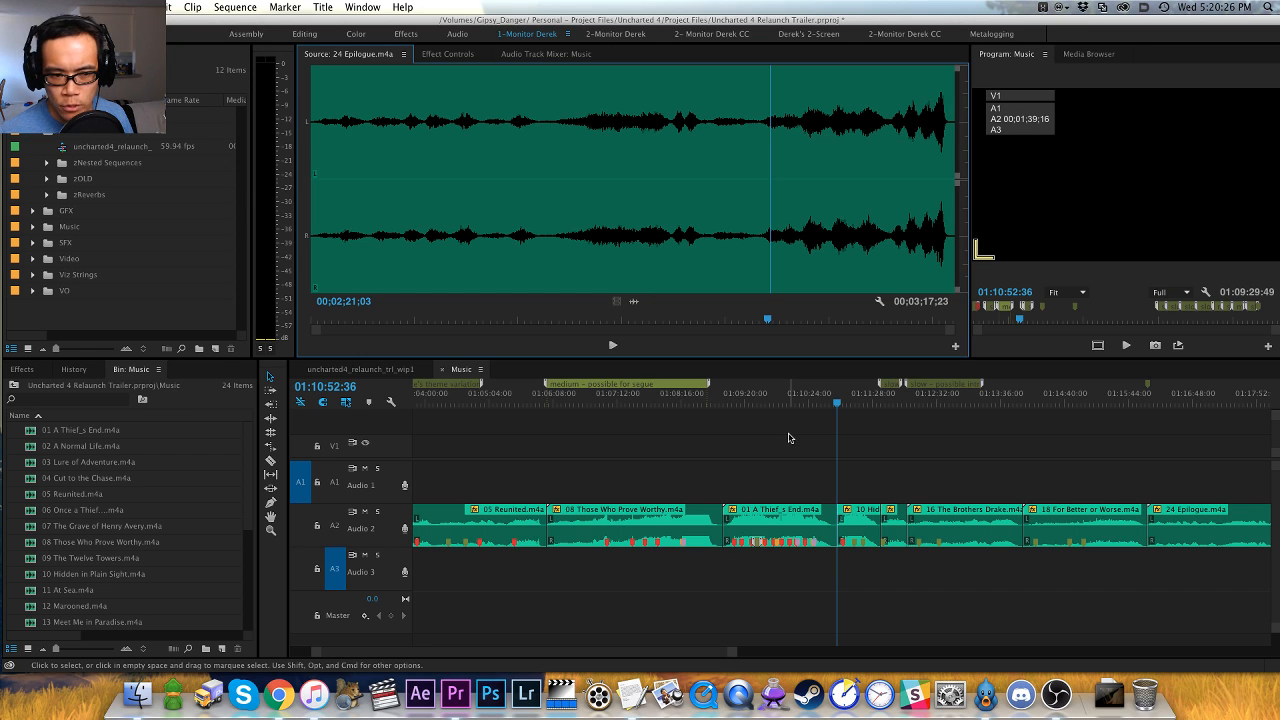
- Play 04 Cut to the Chase.m4a on Audio 3, sampling several passages through to its closing section
key("minus")
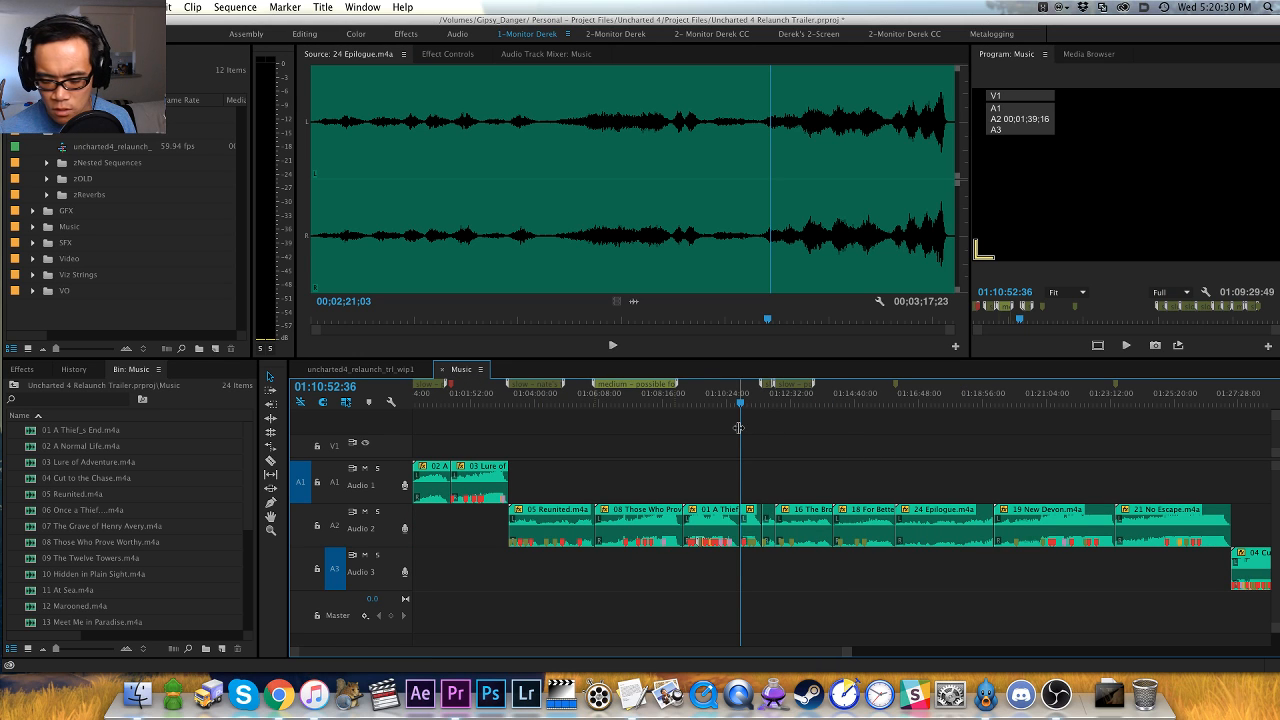
key("minus")
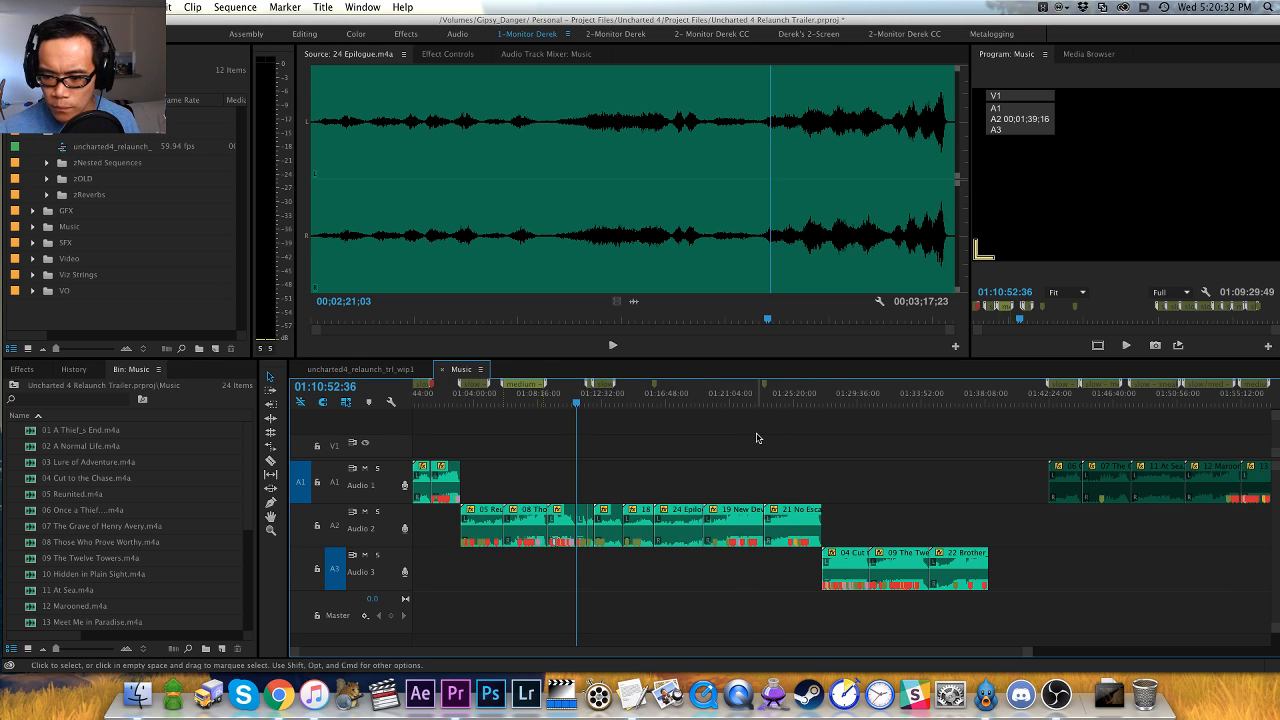
key("minus")
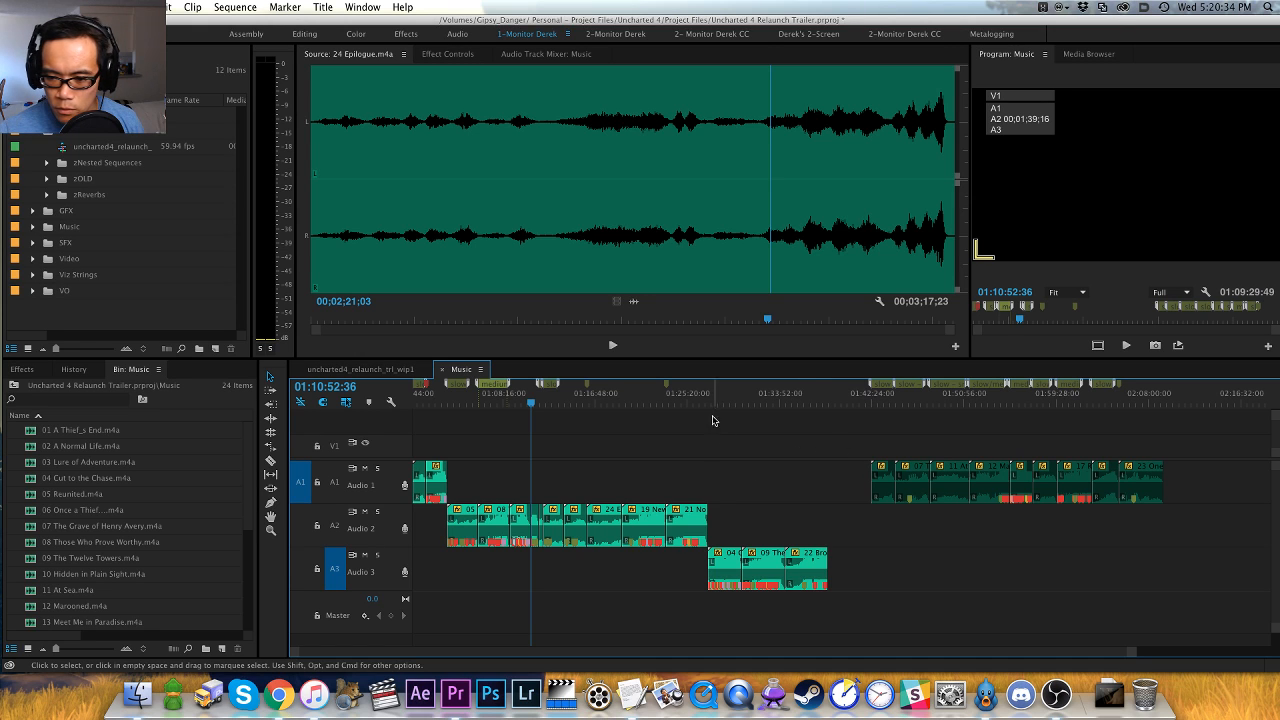
left_click(708, 402)
key("equal")
key("equal")
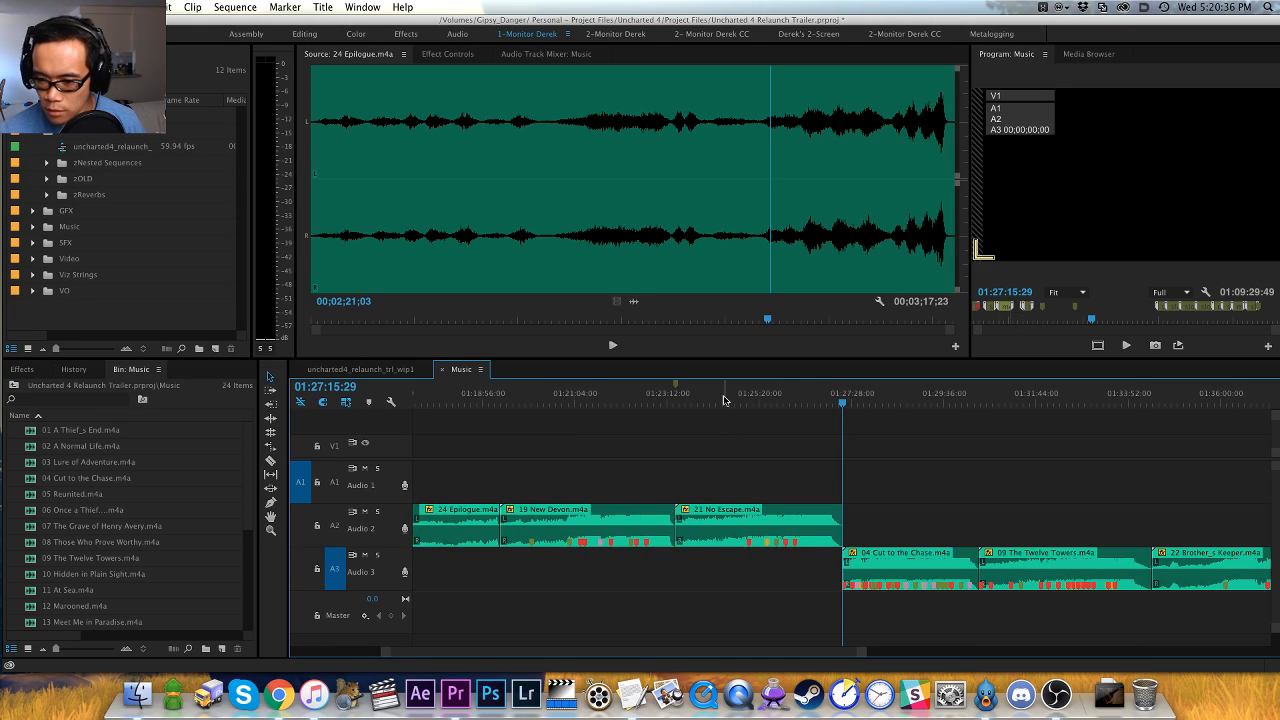
left_click(888, 402)
key("space")
key("equal")
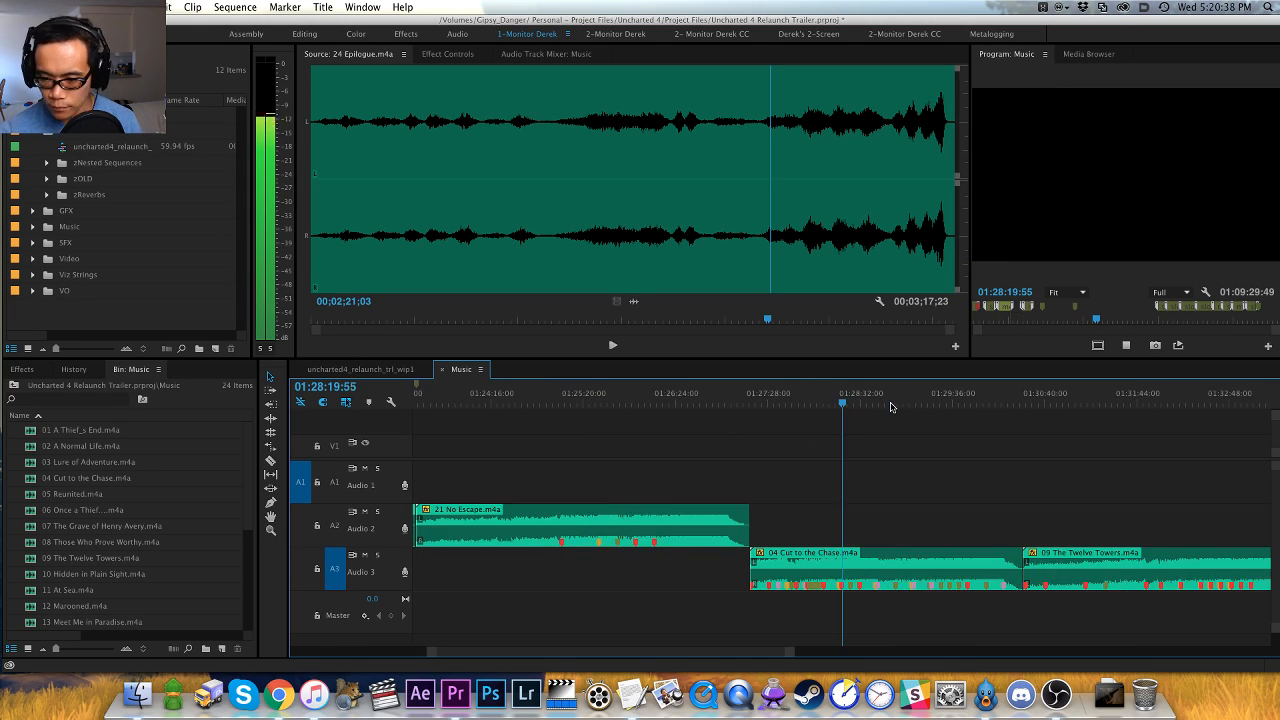
left_click(914, 401)
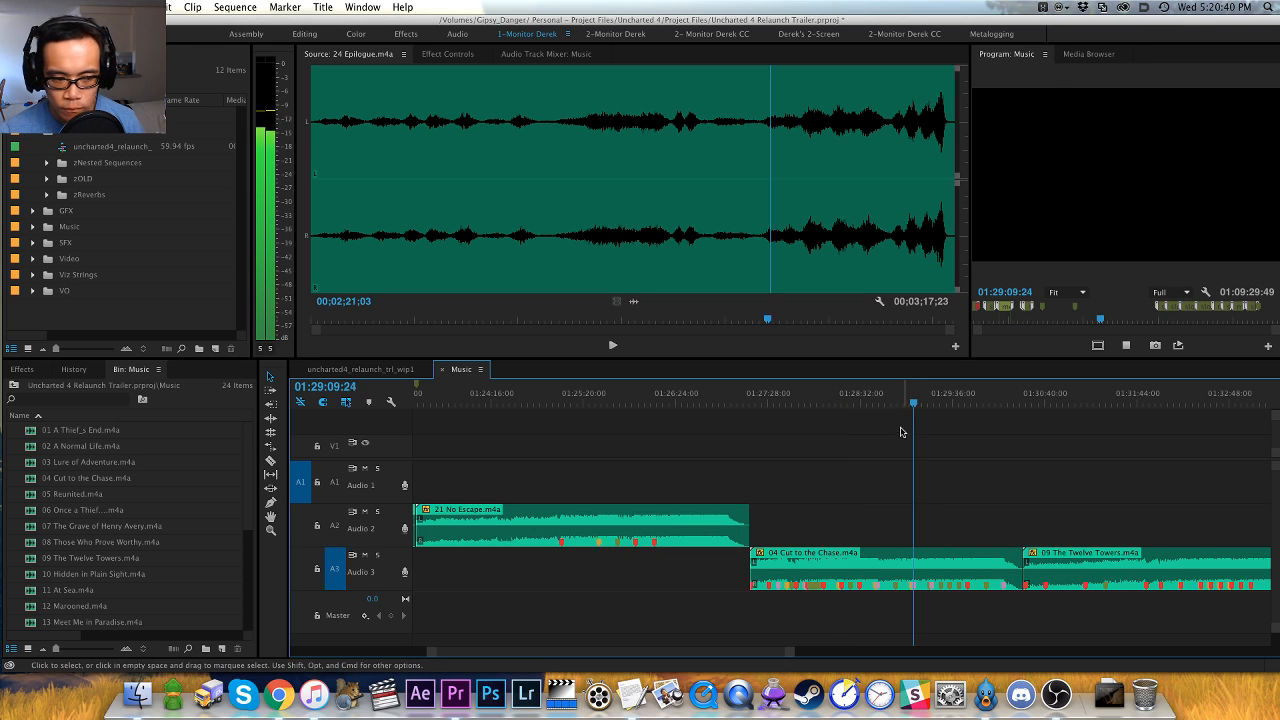
key("h")
left_click_drag(860, 455, 707, 452)
key("v")
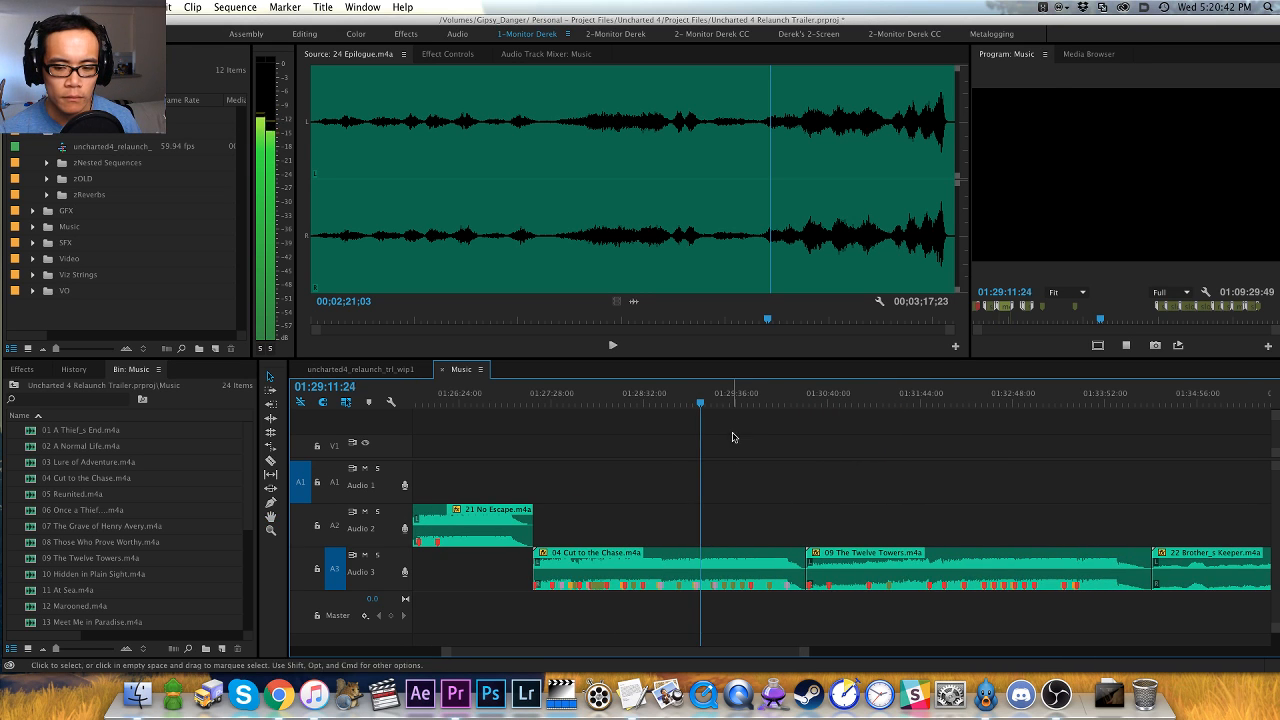
left_click(751, 395)
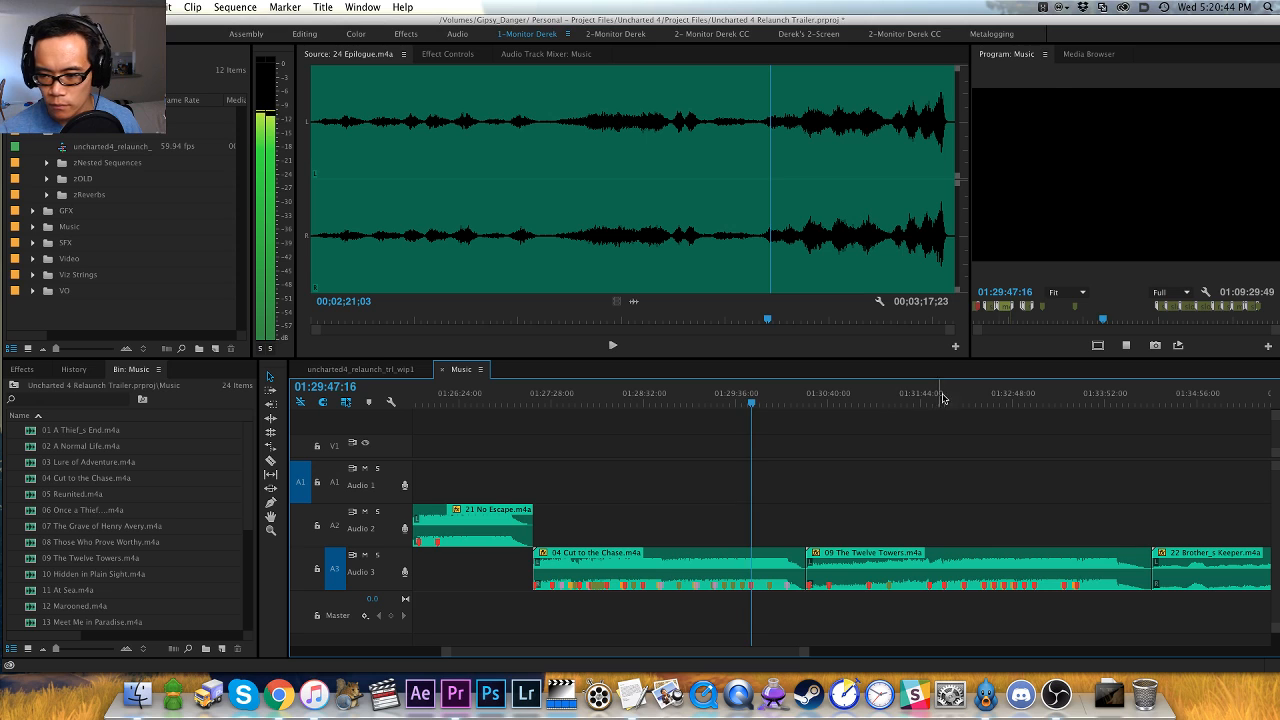
- Audition the middle of 09 The Twelve Towers.m4a and the later passages of 22 Brother_s Keeper.m4a
left_click(980, 395)
key("h")
left_click_drag(1133, 450, 994, 451)
key("minus")
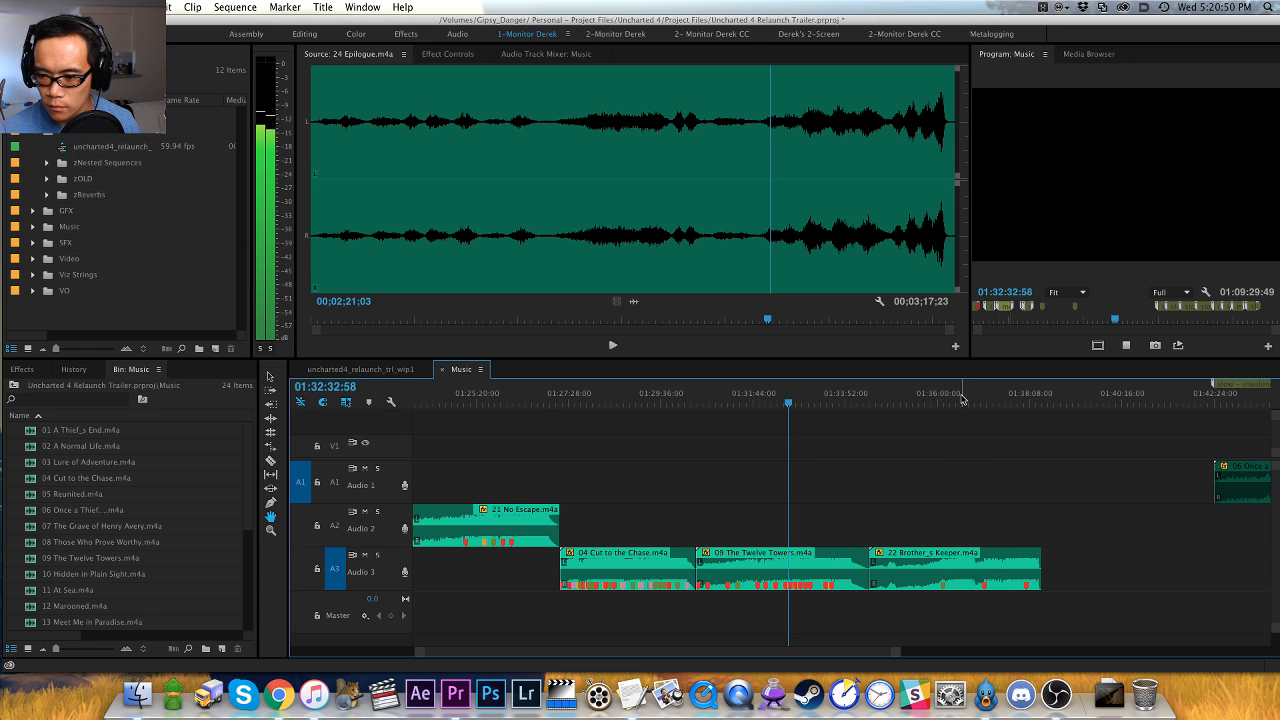
left_click(959, 395)
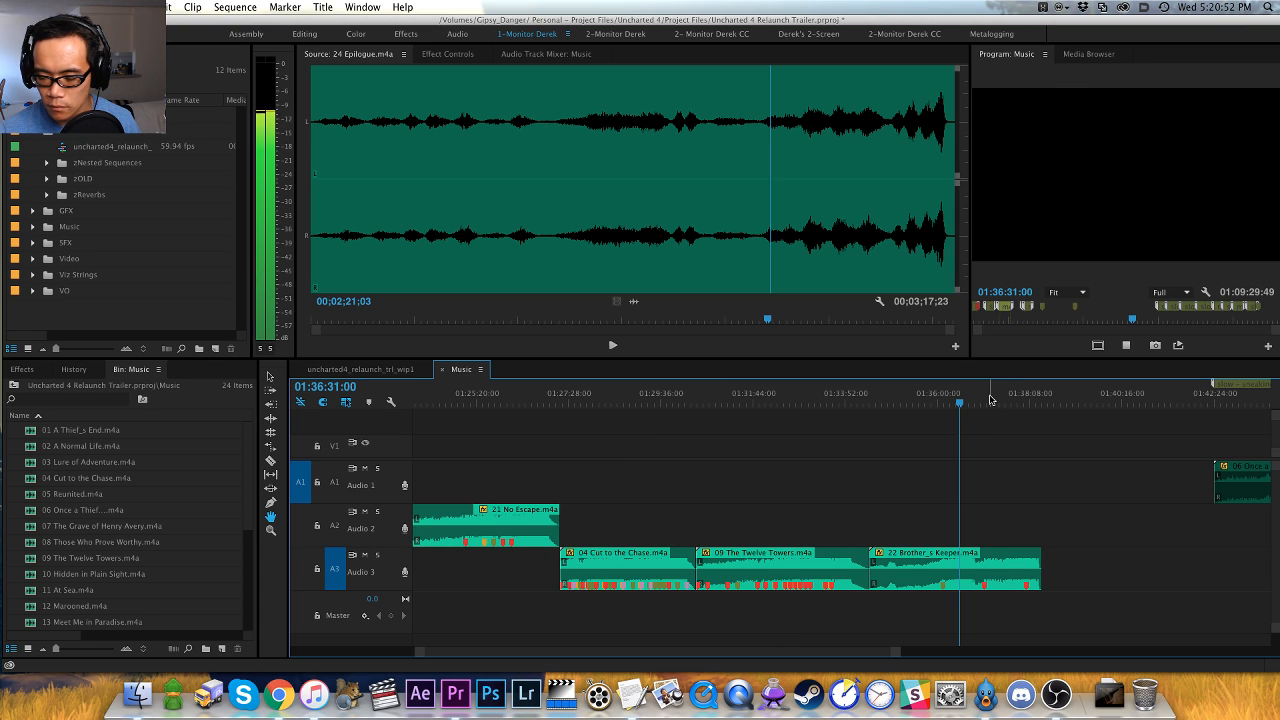
left_click(986, 395)
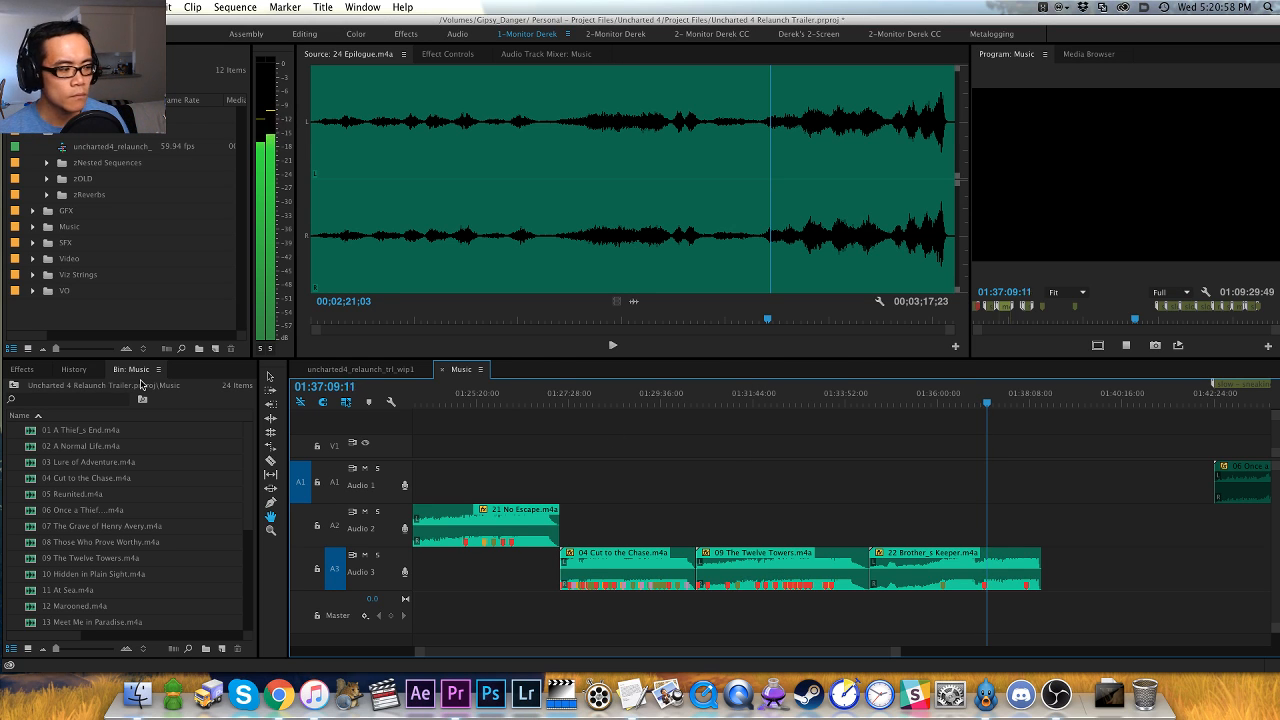
key("super+Tab")
key("super+Tab")
key("super+Tab")
key("super+Tab")
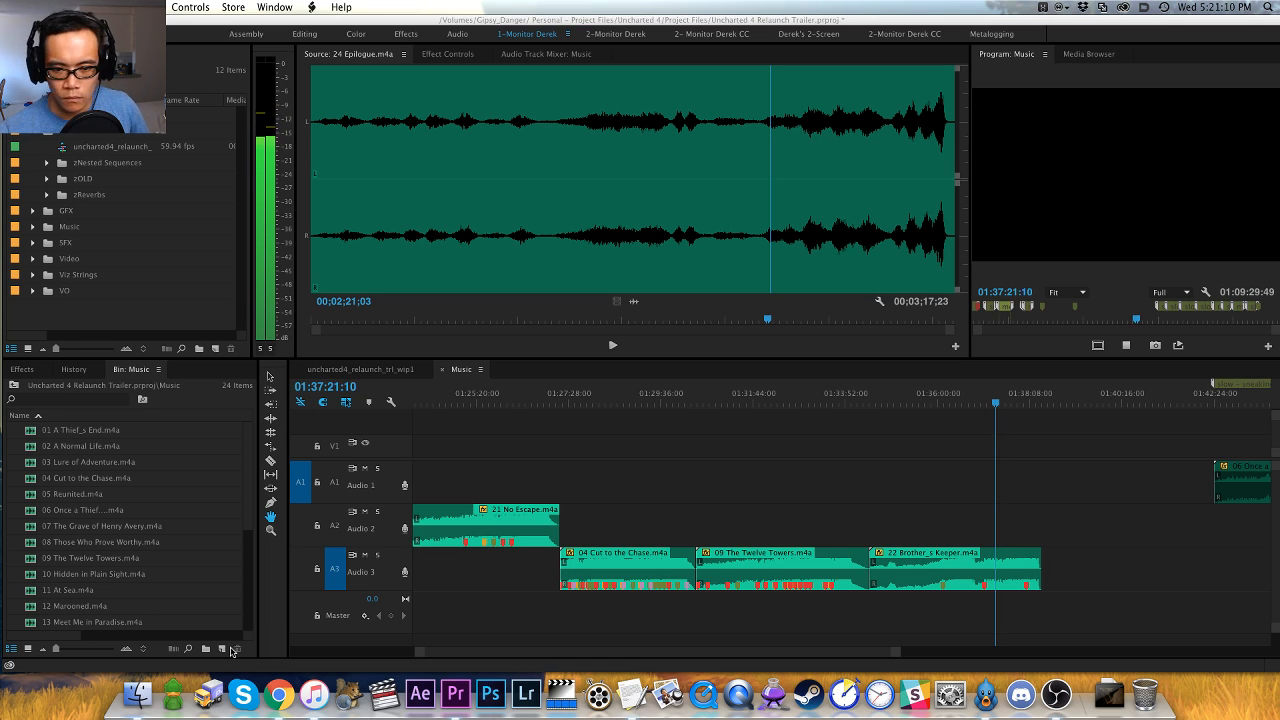
left_click(555, 455)
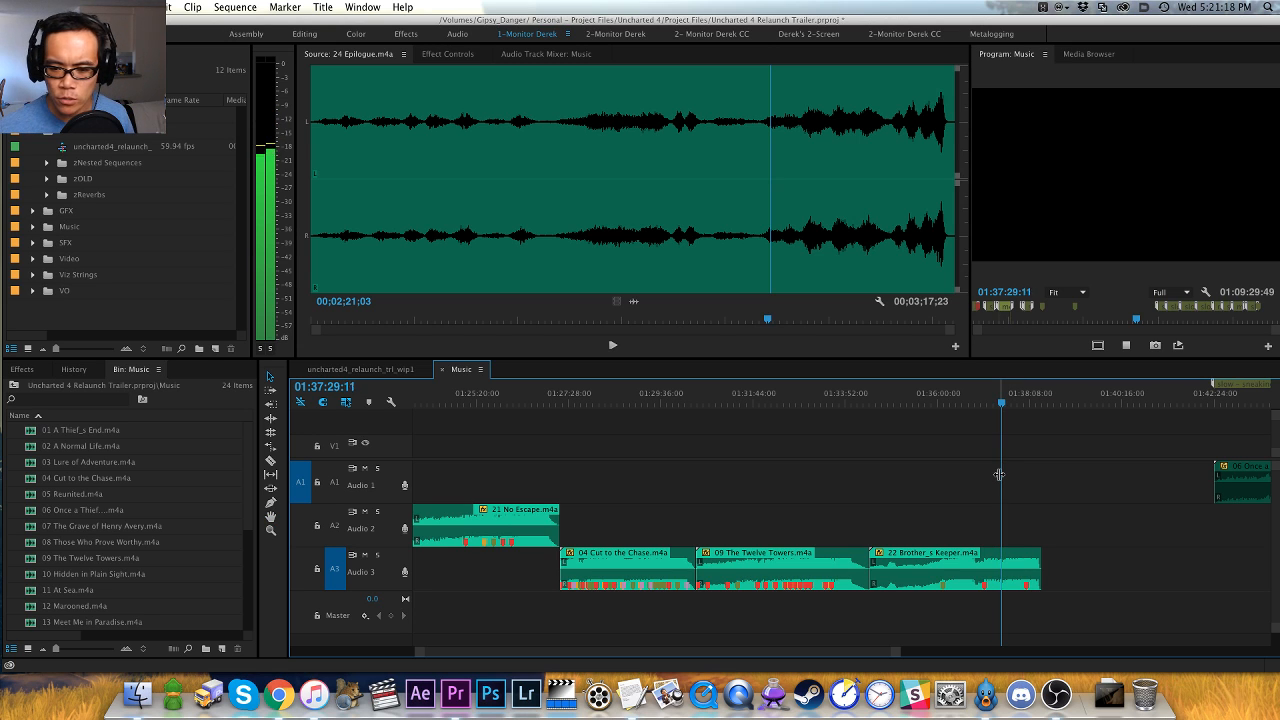
key("minus")
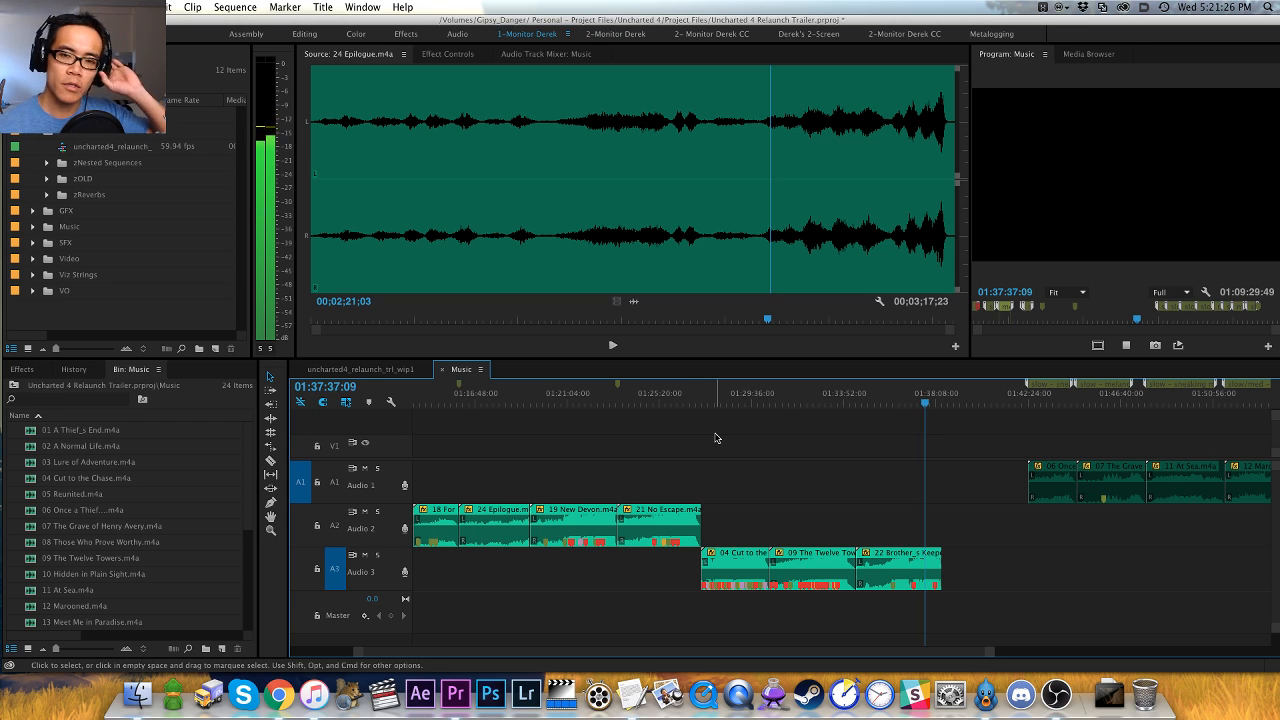
key("h")
left_click_drag(841, 453, 690, 445)
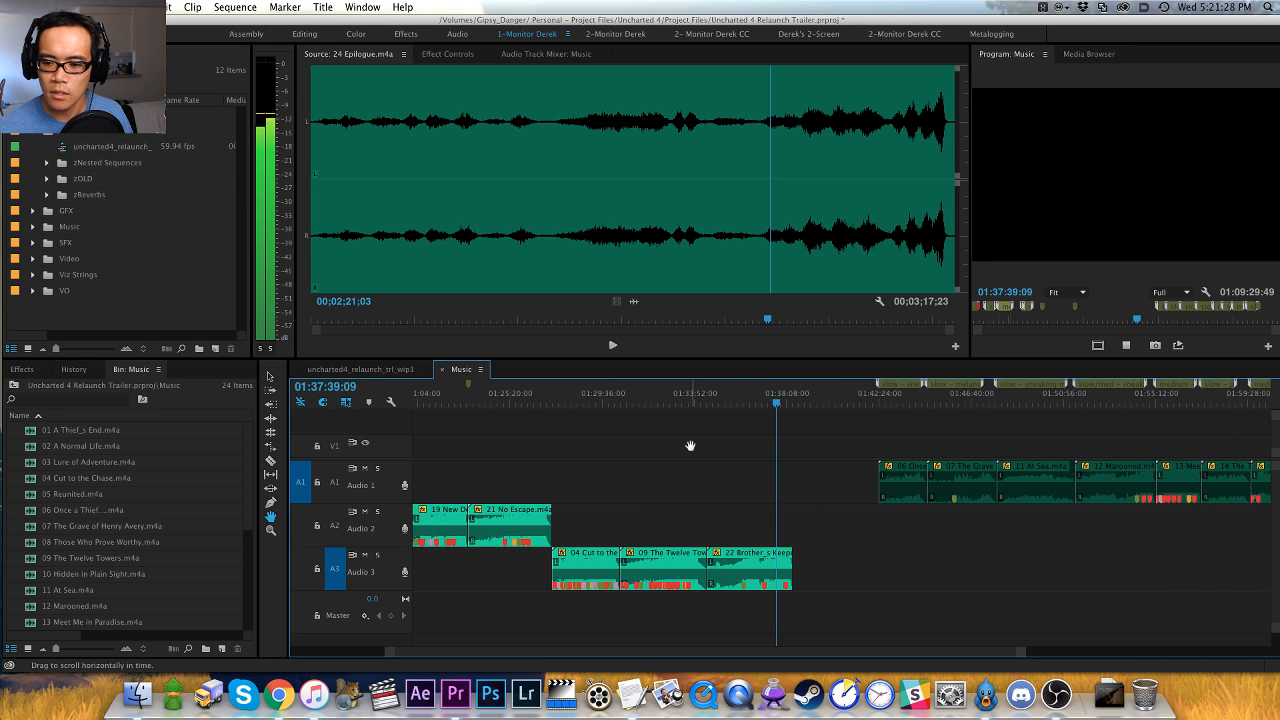
key("v")
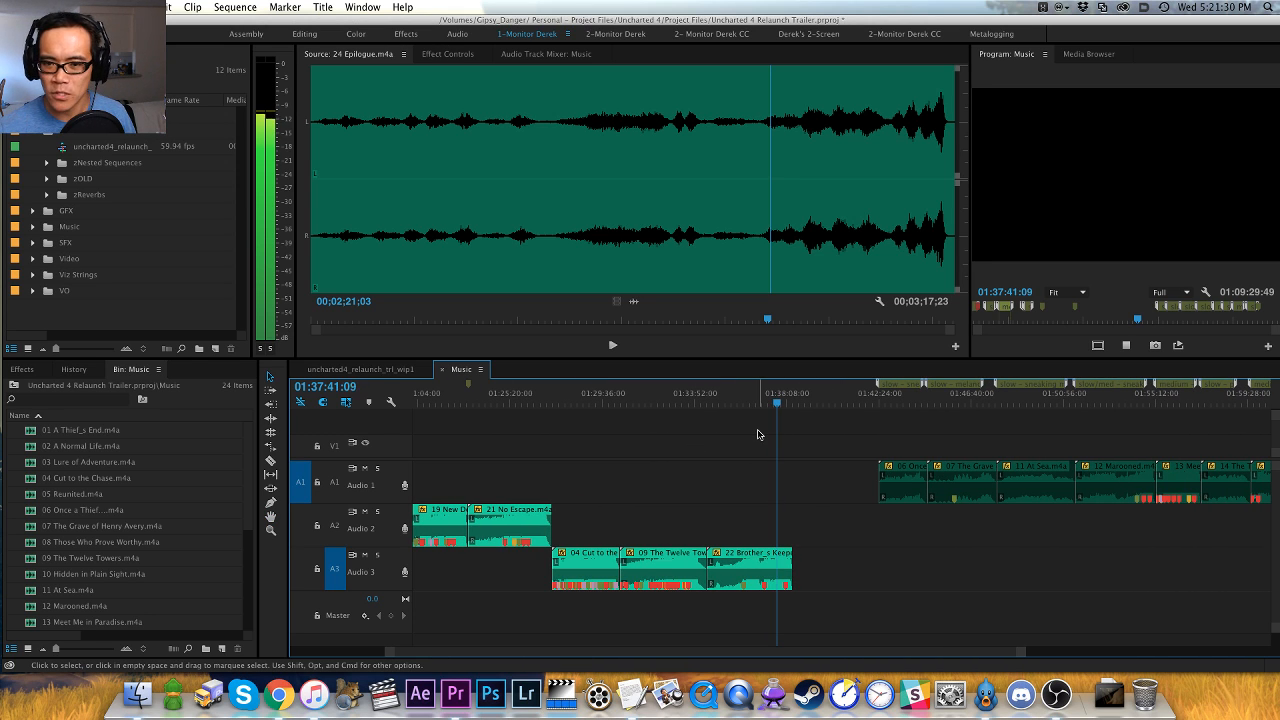